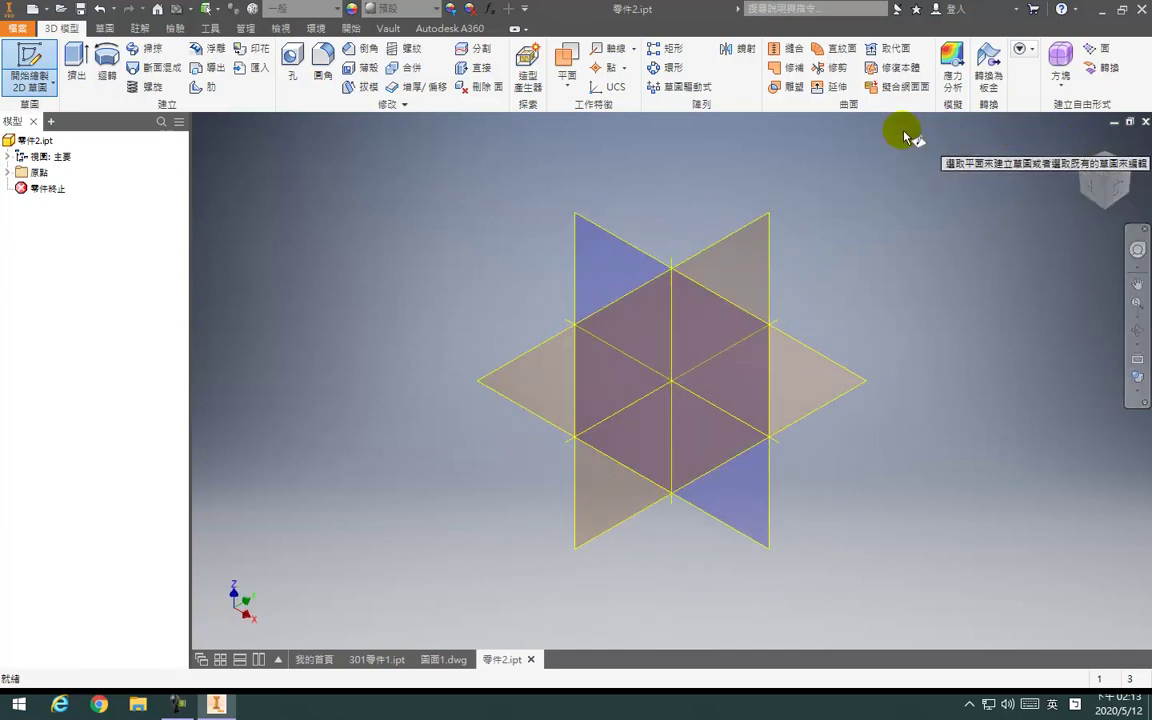
Start a sketch on the front origin plane and draw a centre rectangle 50 mm wide and 152 mm high at the origin
{"action": "left_click", "coordinate": [553, 381]}
{"action": "key", "text": "c"}
{"action": "left_click", "coordinate": [672, 378]}
{"action": "key", "text": "Escape"}
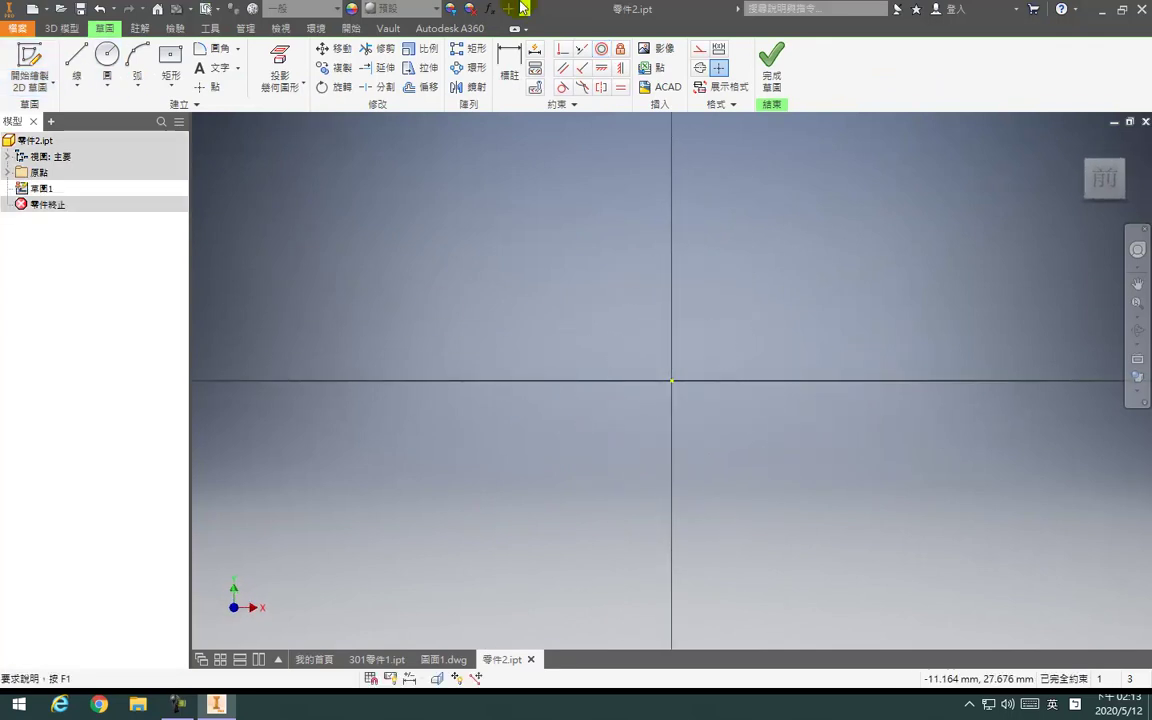
{"action": "left_click", "coordinate": [171, 58]}
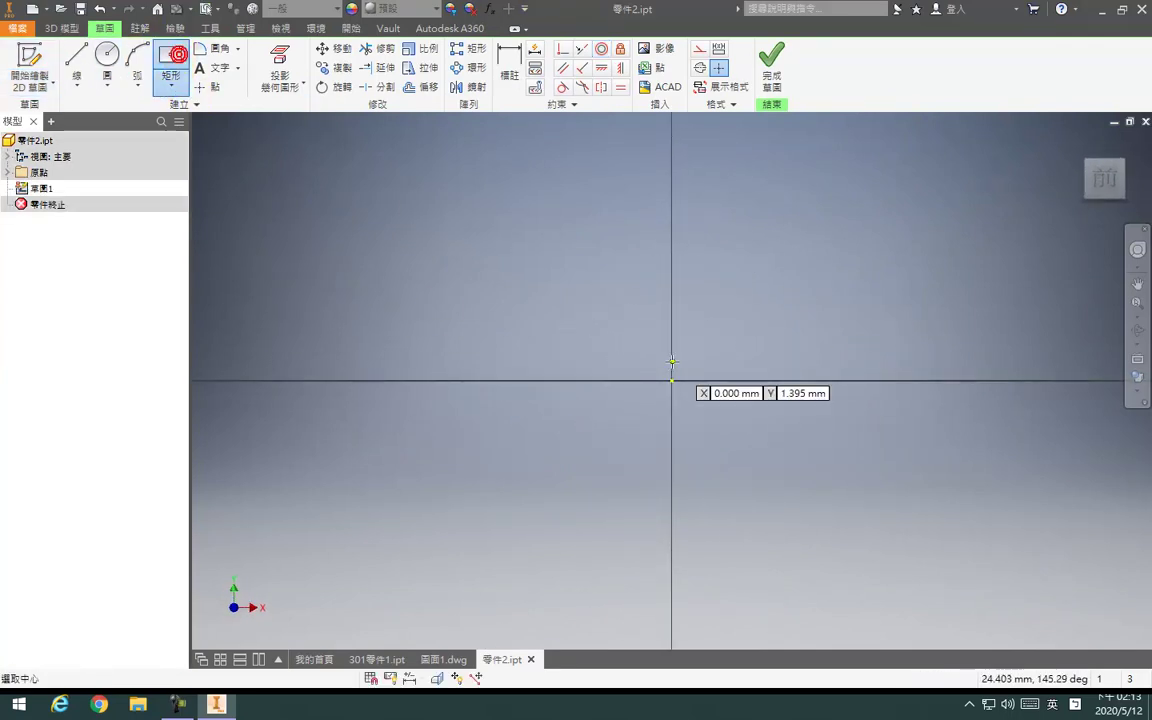
{"action": "left_click", "coordinate": [672, 381]}
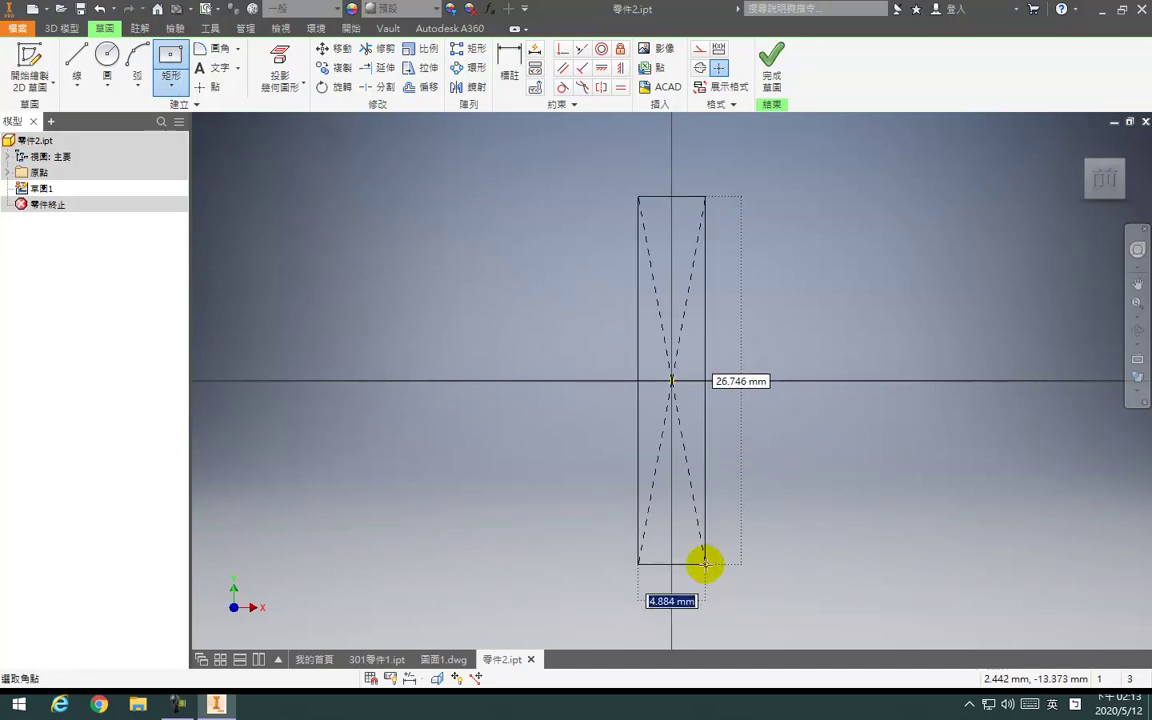
{"action": "key", "text": "Tab"}
{"action": "type", "text": "15"}
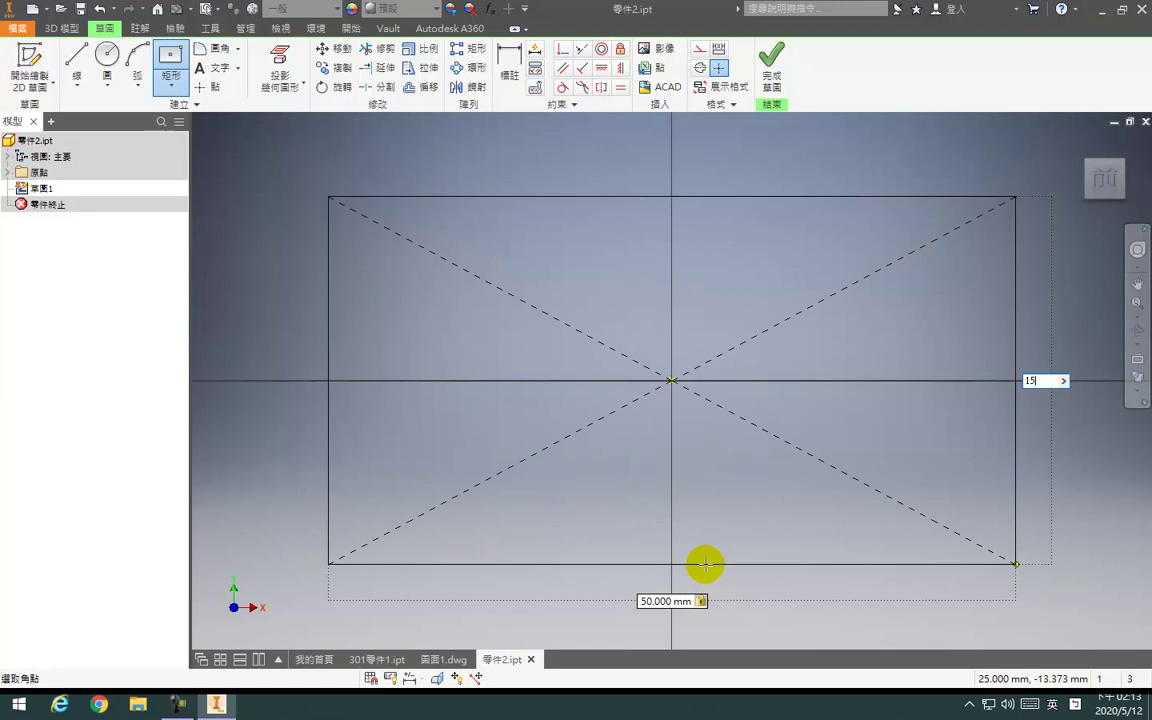
{"action": "type", "text": "0"}
{"action": "key", "text": "Return"}
{"action": "scroll", "coordinate": [660, 253], "scroll_direction": "down", "scroll_amount": 10}
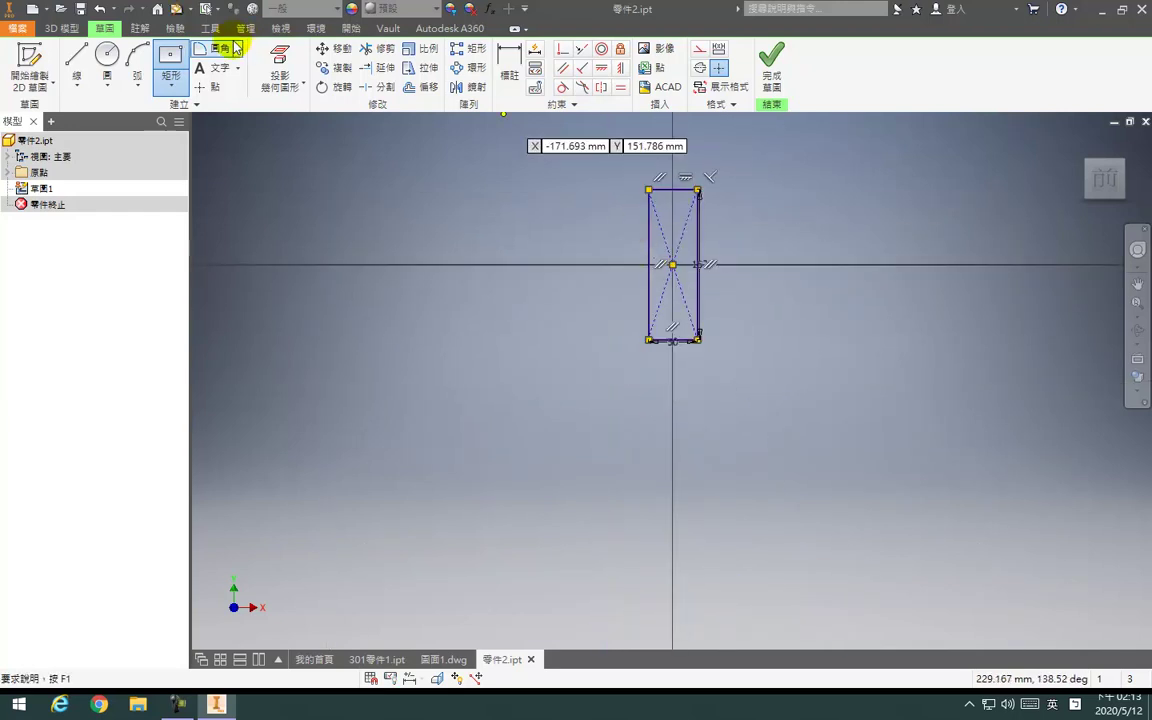
Draw a three-point arc of 600 mm radius bulging outward between the two corners of the rectangle's left edge
{"action": "left_click", "coordinate": [137, 60]}
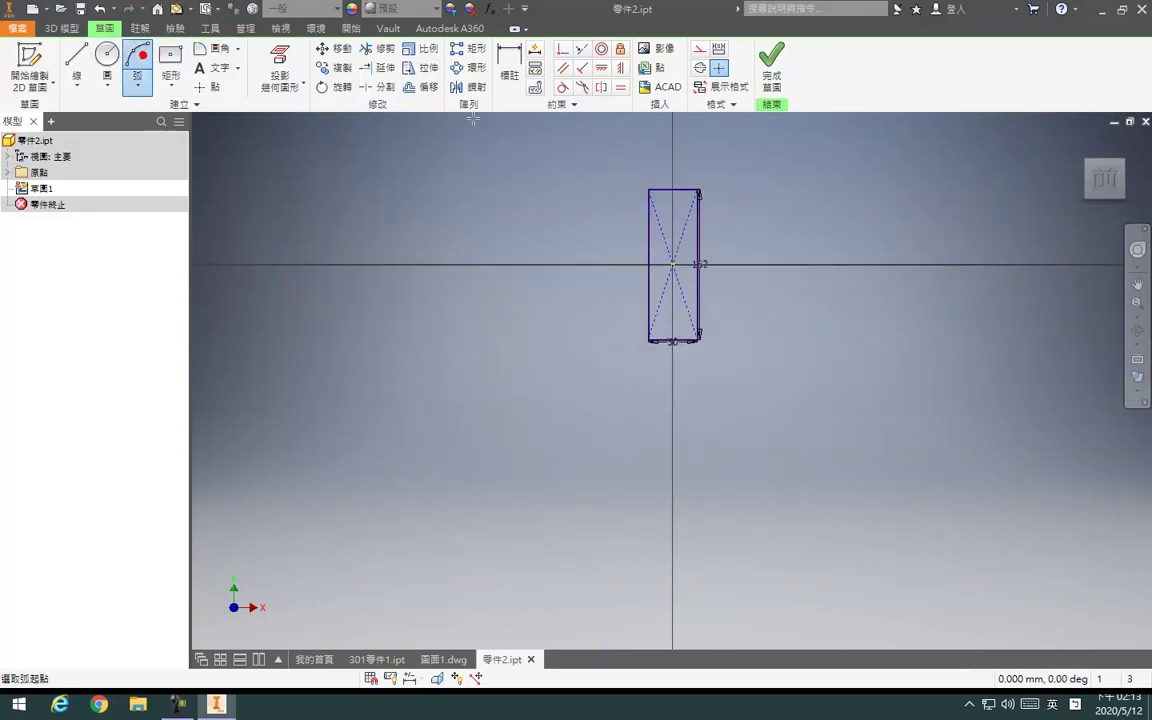
{"action": "left_click", "coordinate": [650, 189]}
{"action": "left_click", "coordinate": [651, 339]}
{"action": "left_click", "coordinate": [627, 311]}
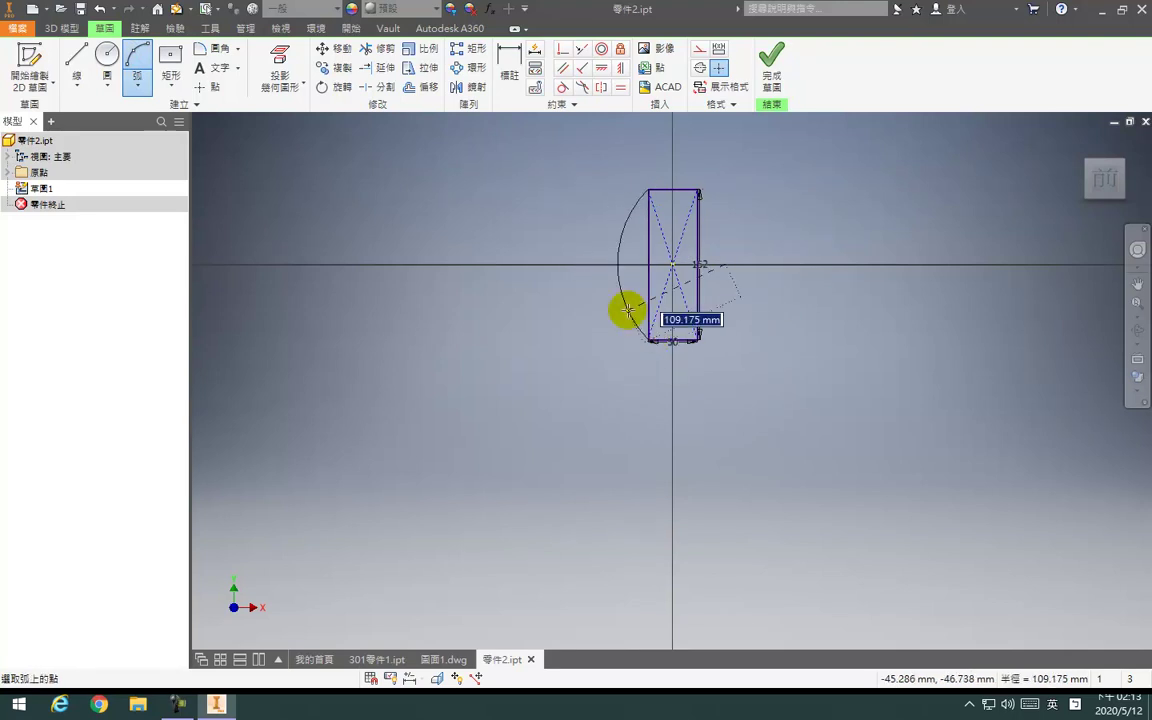
{"action": "key", "text": "Return"}
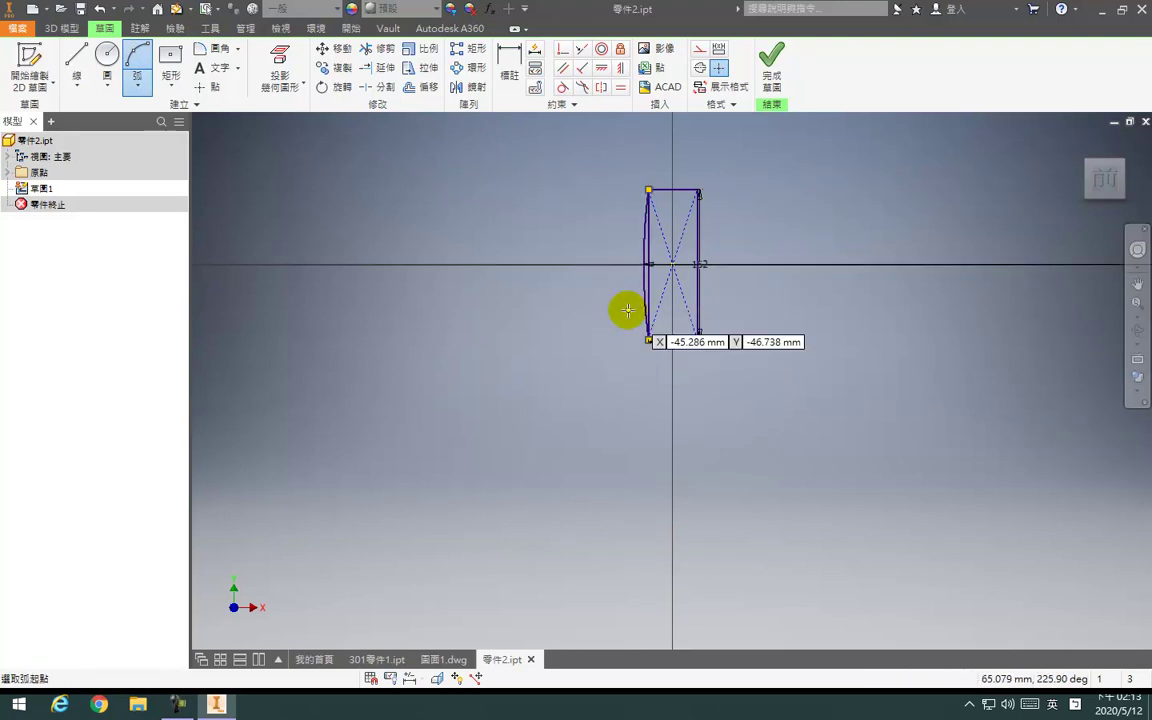
Draw a three-point arc of 122 mm radius bulging outward across the rectangle's top edge
{"action": "scroll", "coordinate": [622, 309], "scroll_direction": "up", "scroll_amount": 5}
{"action": "scroll", "coordinate": [684, 162], "scroll_direction": "down", "scroll_amount": 3}
{"action": "left_click", "coordinate": [686, 141]}
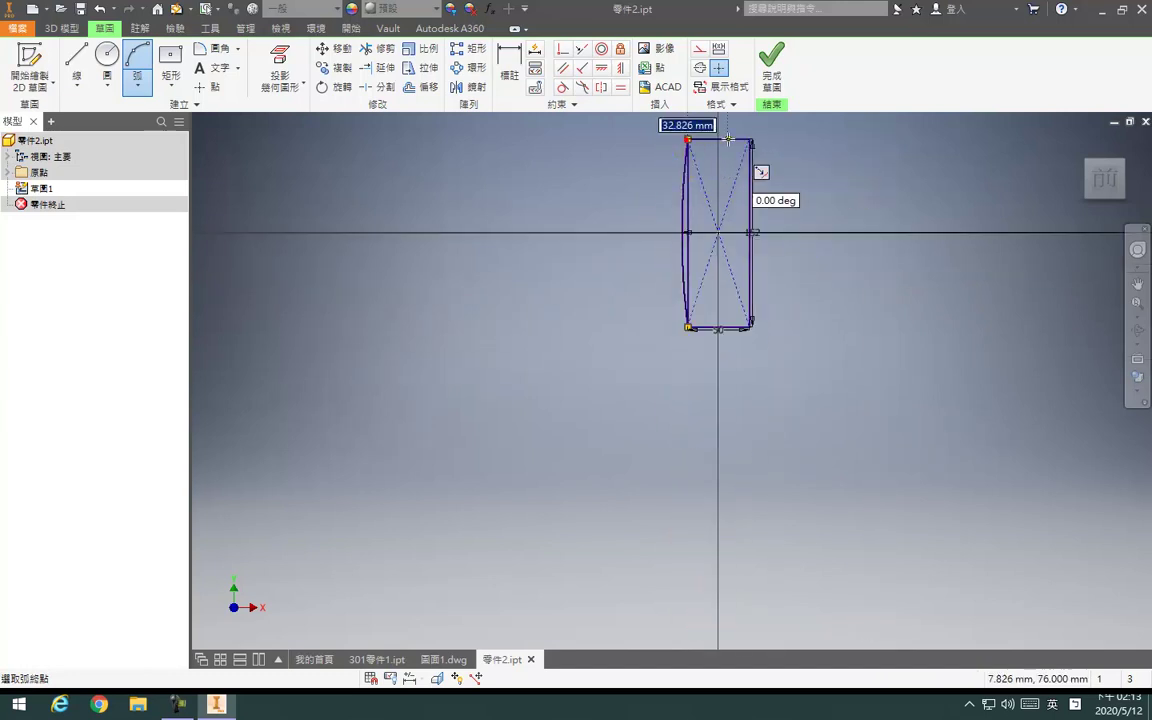
{"action": "left_click", "coordinate": [750, 139]}
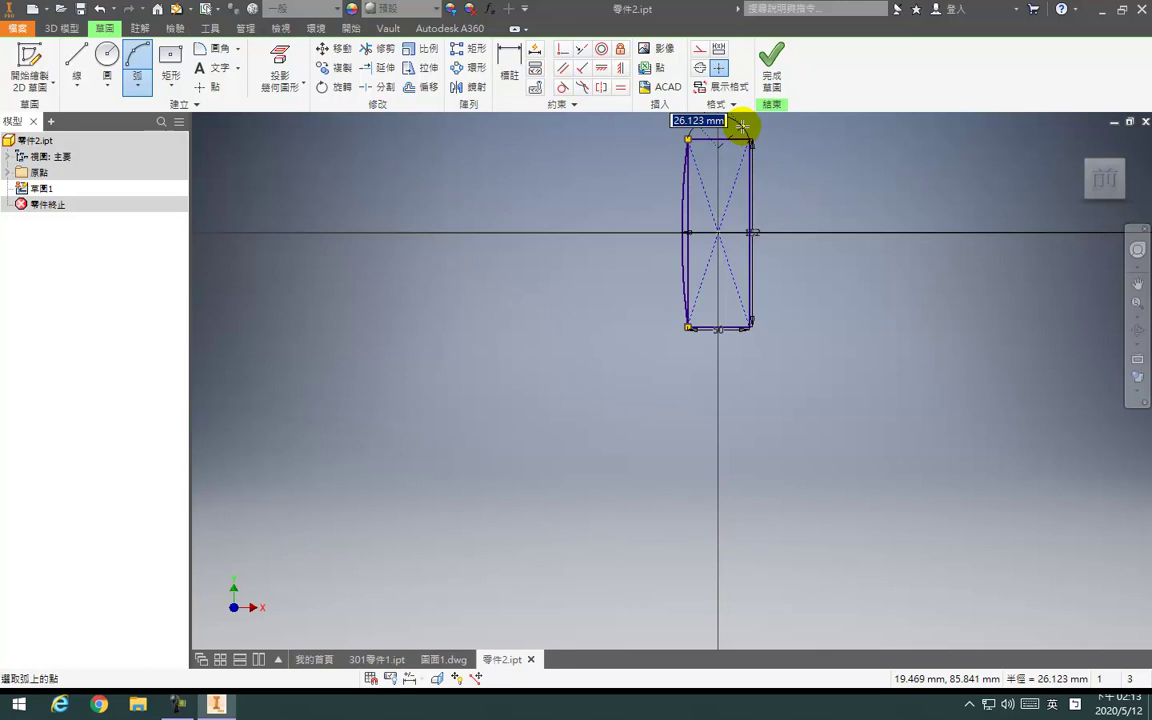
{"action": "type", "text": "12"}
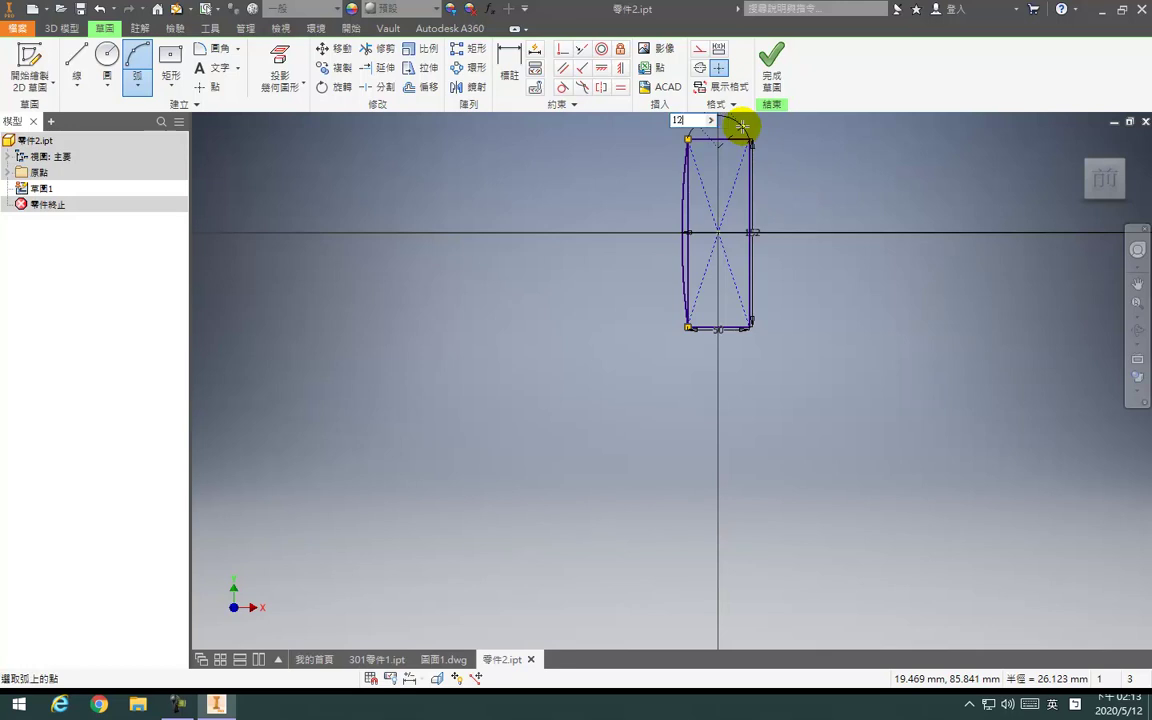
{"action": "type", "text": "2"}
{"action": "key", "text": "Return"}
Draw a matching three-point arc of 122 mm radius across the rectangle's bottom edge
{"action": "left_click", "coordinate": [688, 328]}
{"action": "left_click", "coordinate": [749, 326]}
{"action": "type", "text": "122"}
{"action": "key", "text": "Return"}
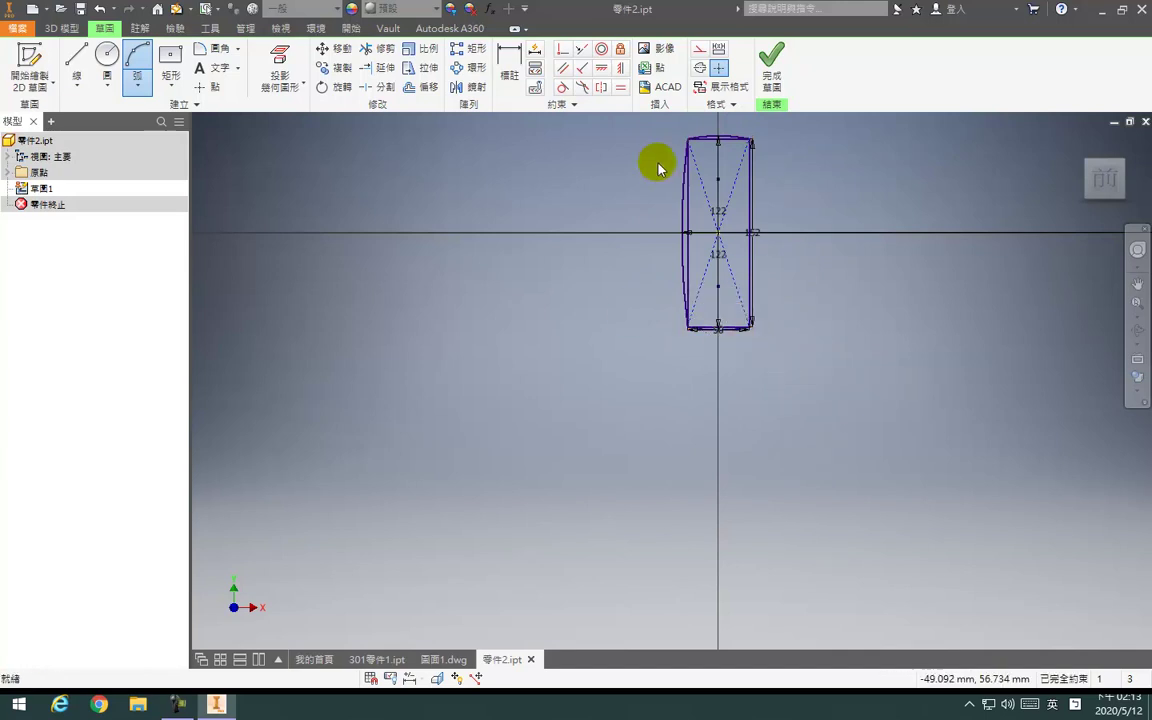
{"action": "scroll", "coordinate": [748, 165], "scroll_direction": "down", "scroll_amount": 2}
{"action": "key", "text": "Escape"}
Convert the rectangle's left, top and bottom straight edges to construction lines and finish the sketch
{"action": "scroll", "coordinate": [710, 288], "scroll_direction": "up", "scroll_amount": 5}
{"action": "middle_click_drag", "start_coordinate": [853, 260], "coordinate": [689, 468]}
{"action": "scroll", "coordinate": [643, 298], "scroll_direction": "down", "scroll_amount": 3}
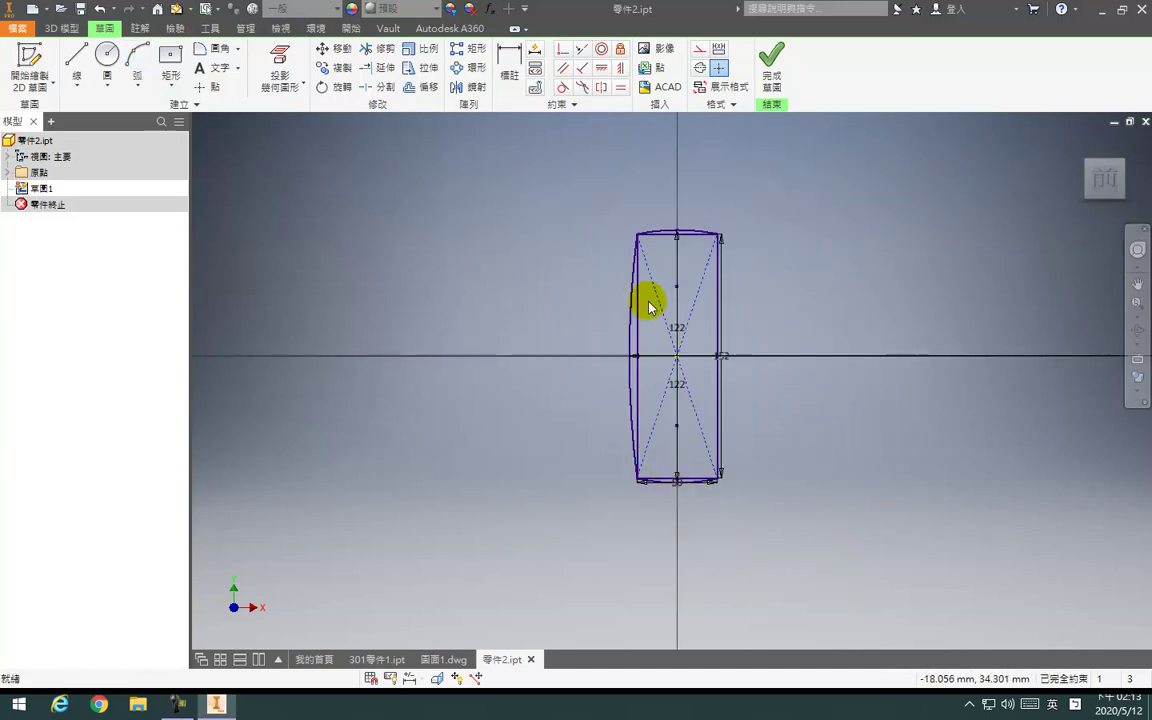
{"action": "left_click", "coordinate": [636, 335]}
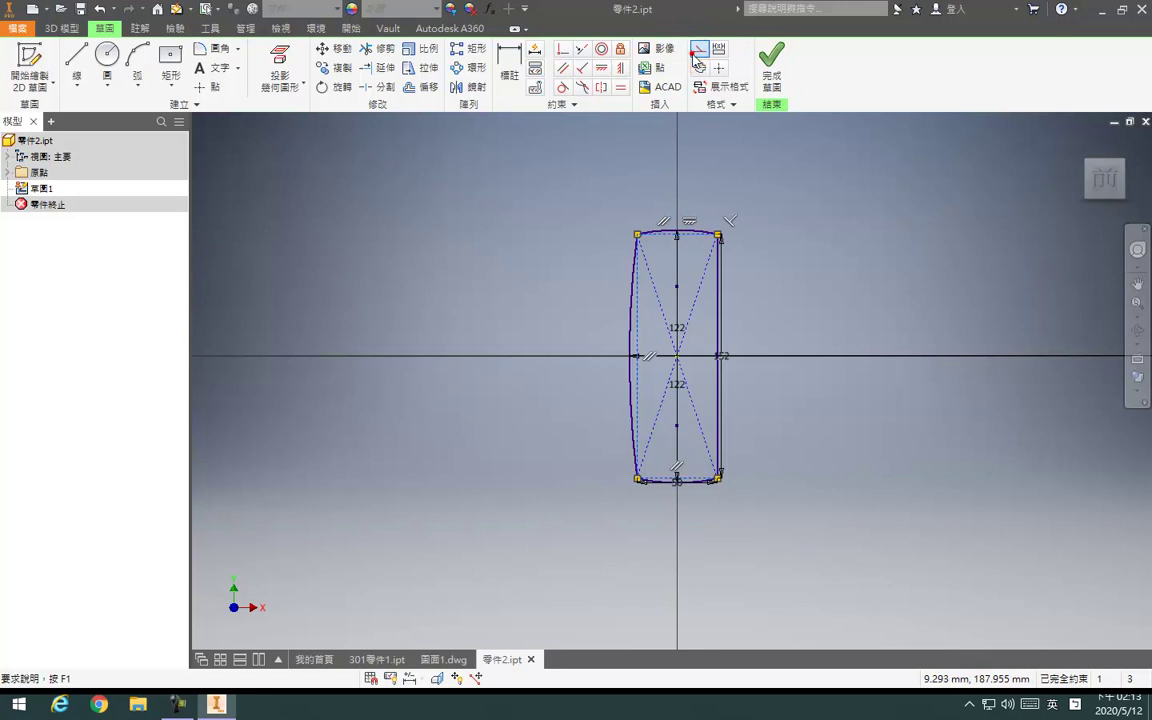
{"action": "left_click", "coordinate": [772, 62]}
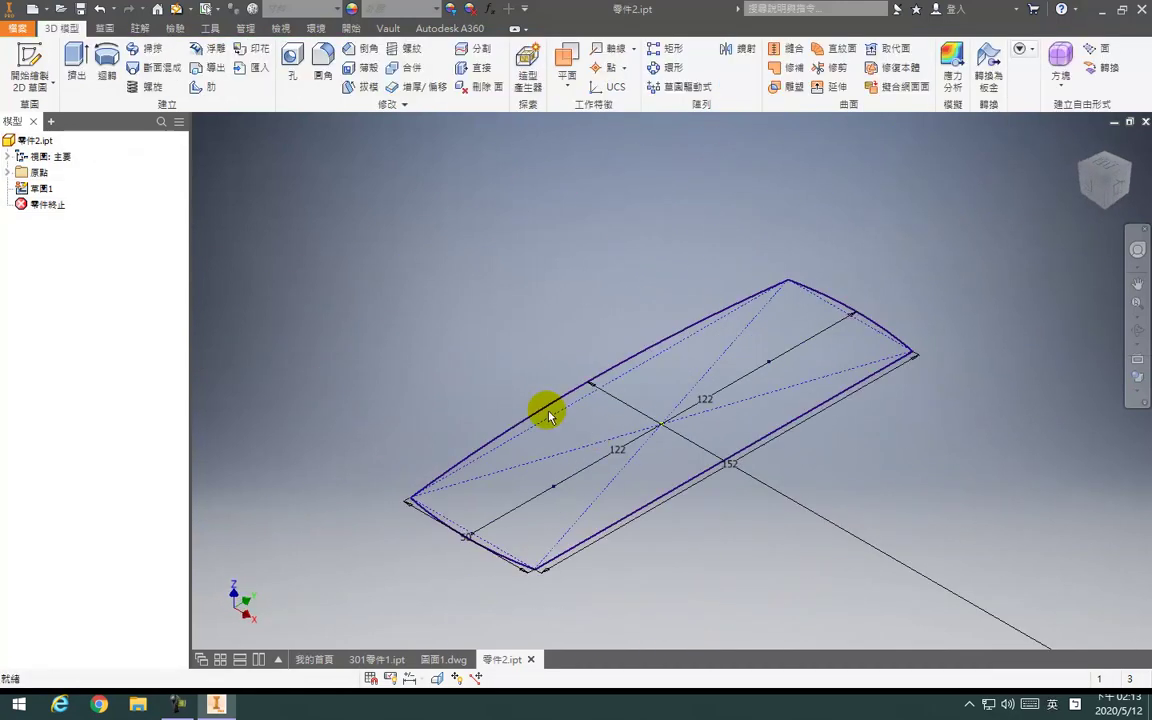
Create an empty second sketch on the XZ origin plane that crosses the profile's horizontal centreline
{"action": "scroll", "coordinate": [500, 385], "scroll_direction": "down", "scroll_amount": 5}
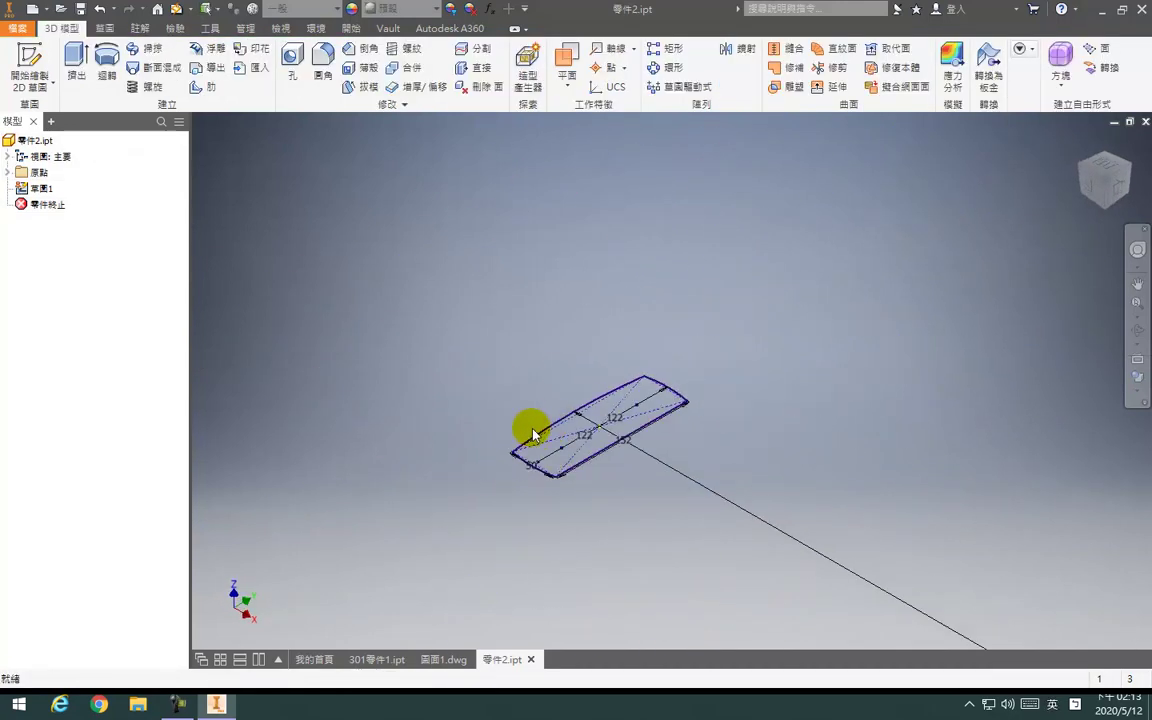
{"action": "scroll", "coordinate": [617, 424], "scroll_direction": "up", "scroll_amount": 4}
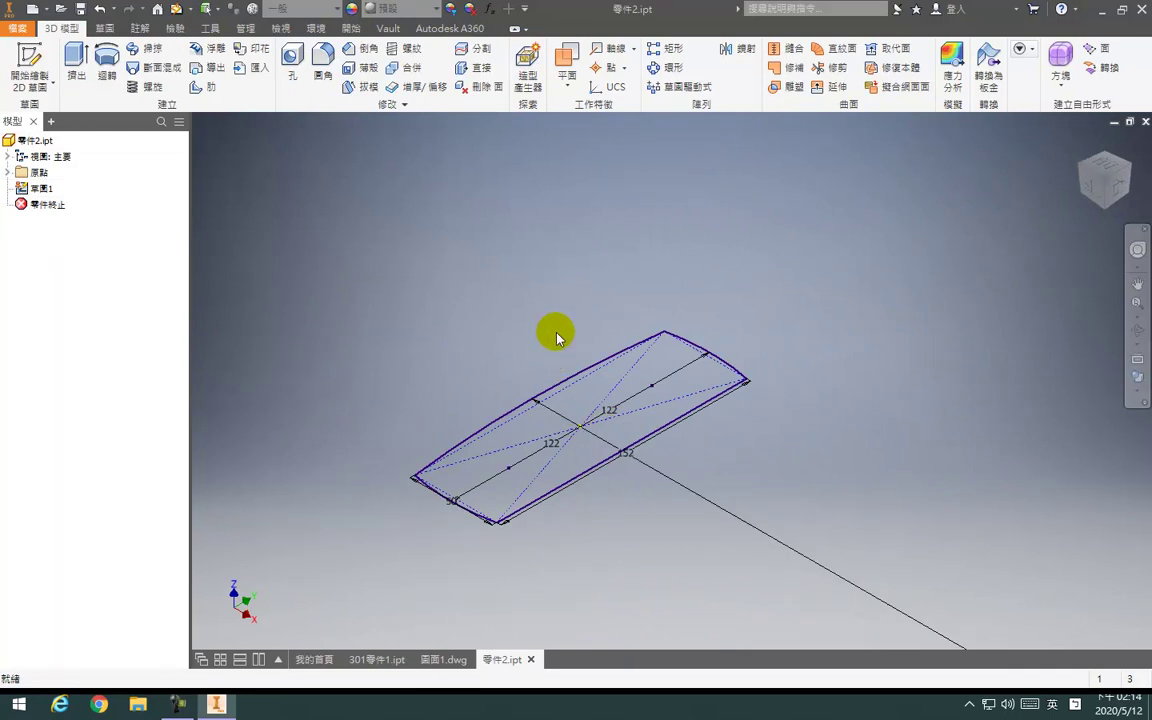
{"action": "left_click", "coordinate": [31, 47]}
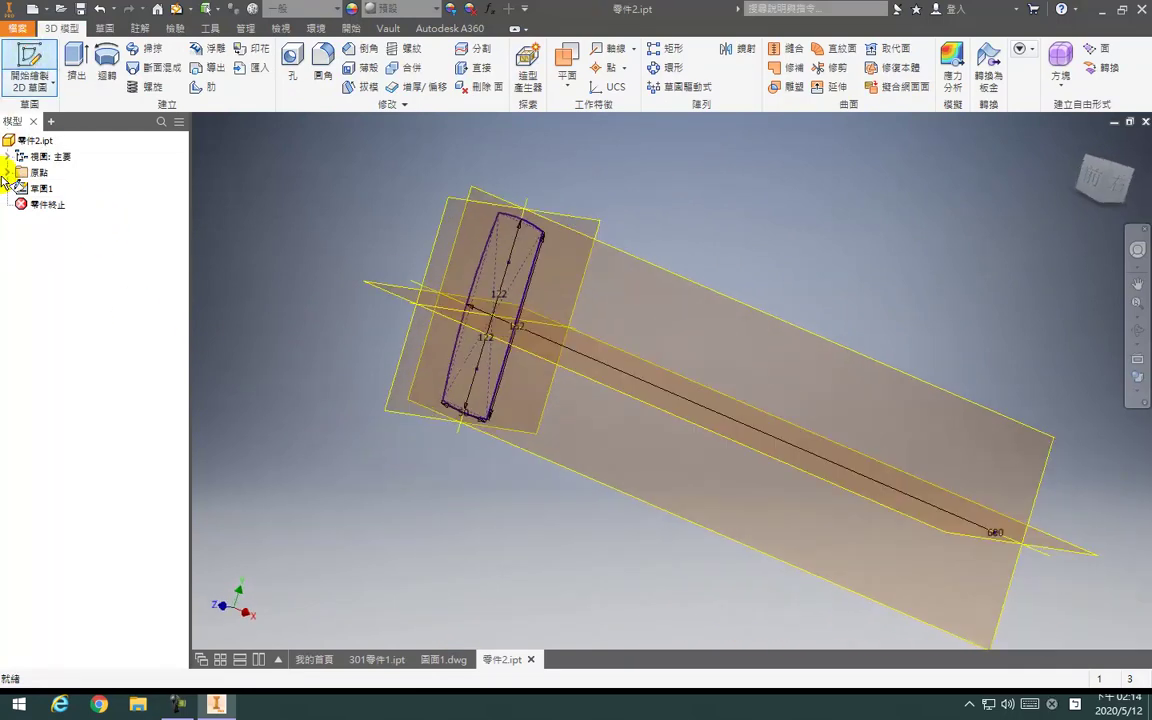
{"action": "left_click", "coordinate": [579, 270]}
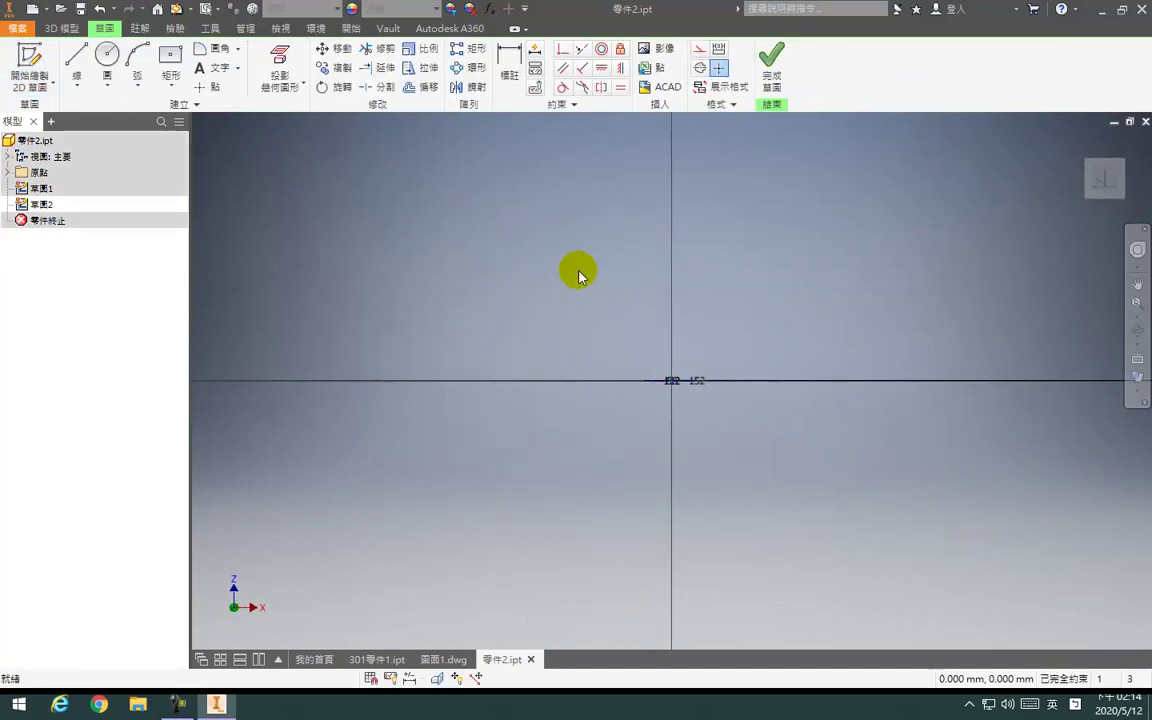
{"action": "scroll", "coordinate": [689, 382], "scroll_direction": "up", "scroll_amount": 5}
{"action": "key", "text": "F4"}
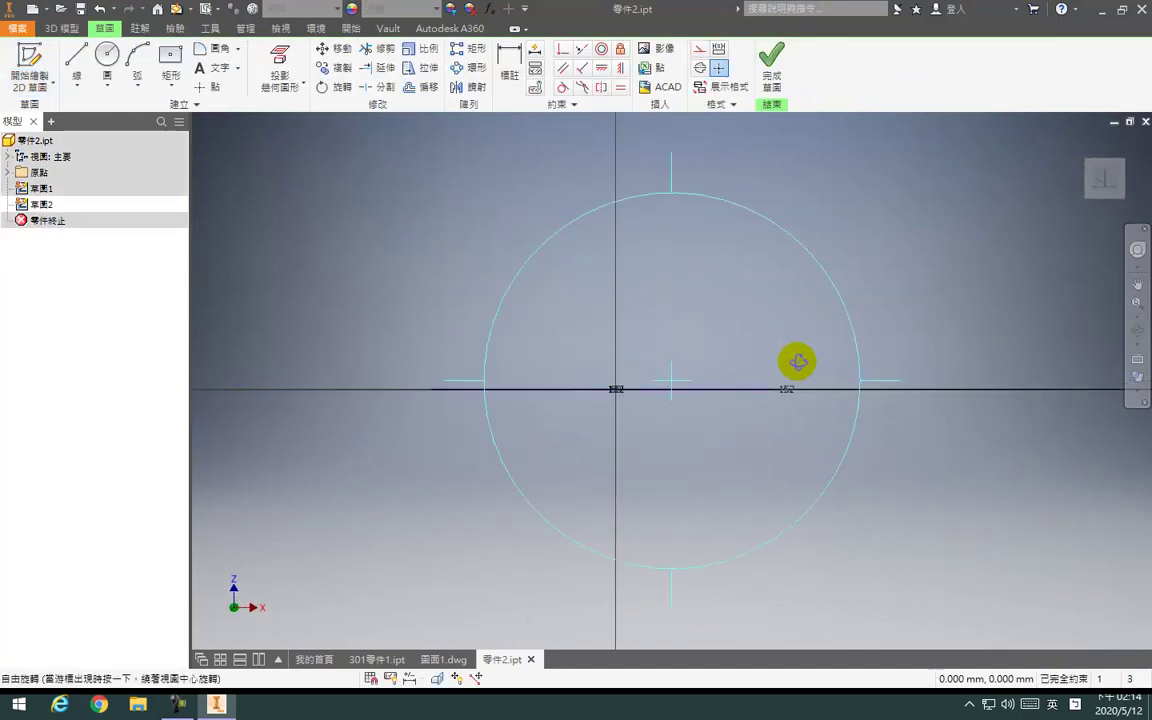
{"action": "left_click_drag", "start_coordinate": [806, 358], "coordinate": [740, 405]}
{"action": "left_click", "coordinate": [279, 68]}
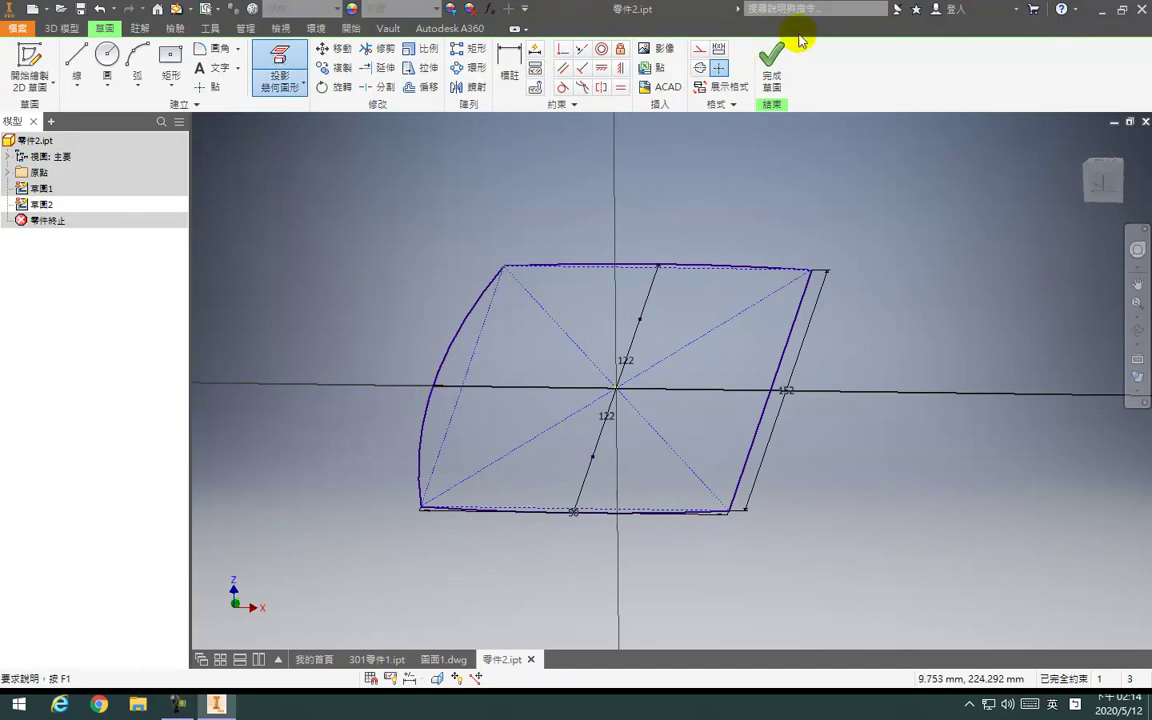
{"action": "left_click", "coordinate": [771, 68]}
Edit the first sketch to add points where the left arc and the right edge cross the horizontal axis
{"action": "double_click", "coordinate": [41, 188]}
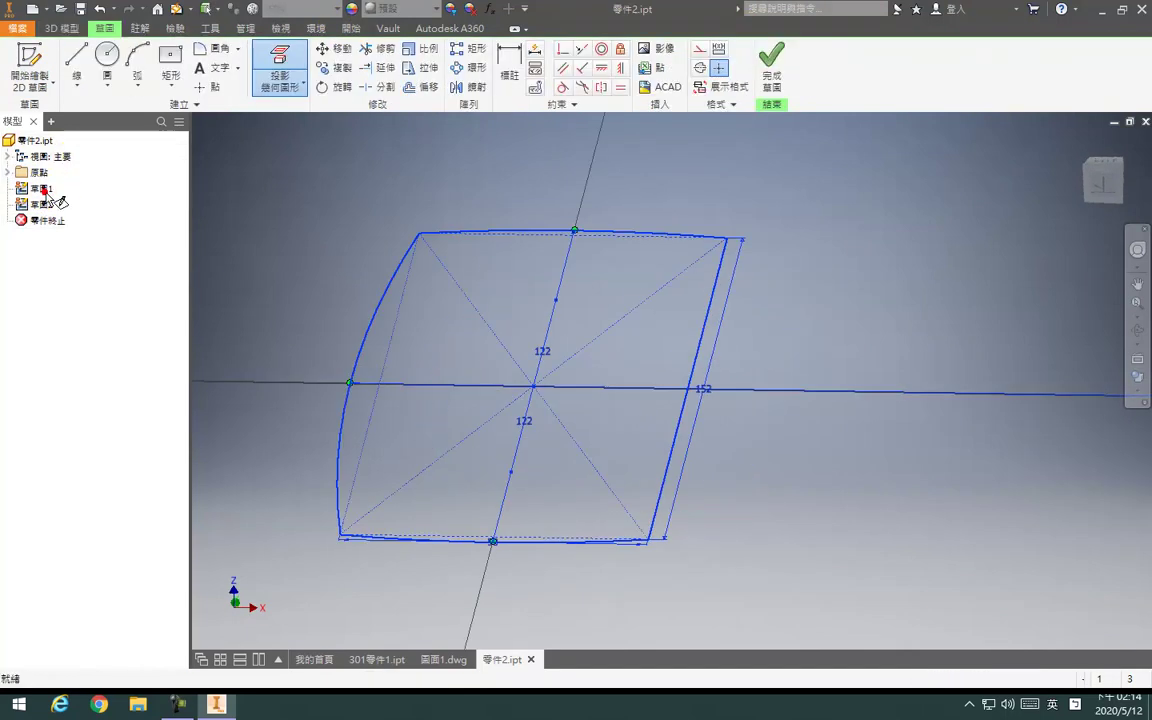
{"action": "left_click", "coordinate": [217, 88]}
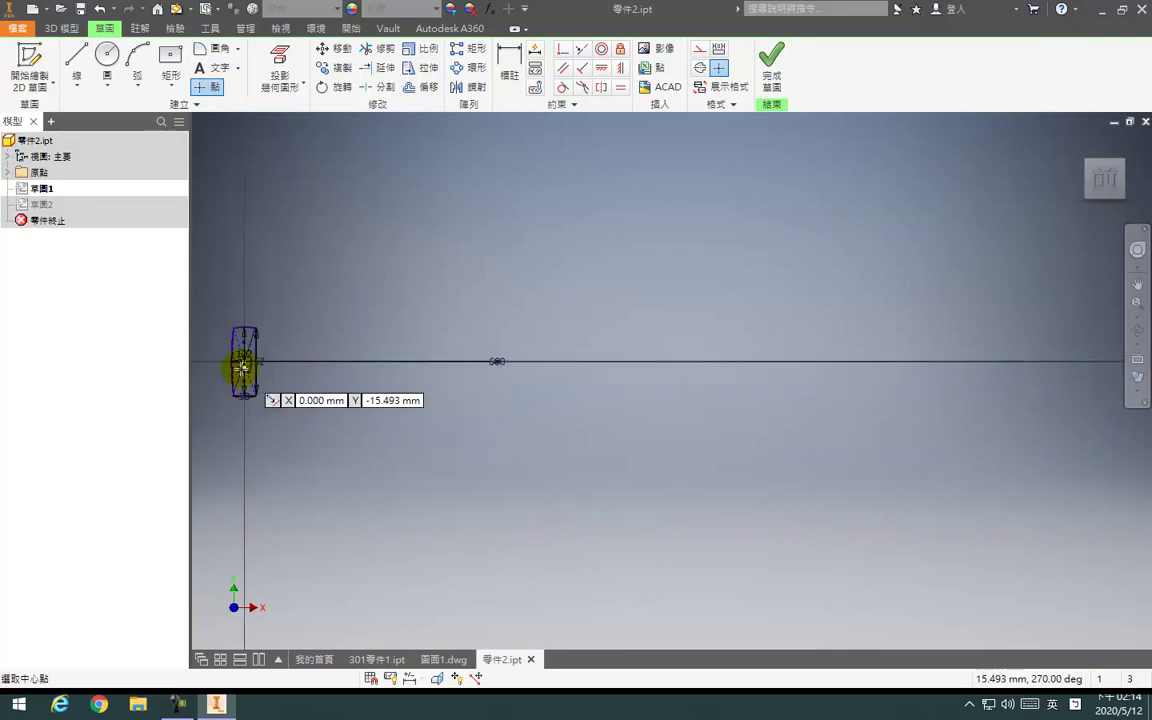
{"action": "left_click", "coordinate": [258, 376]}
{"action": "left_click", "coordinate": [345, 375]}
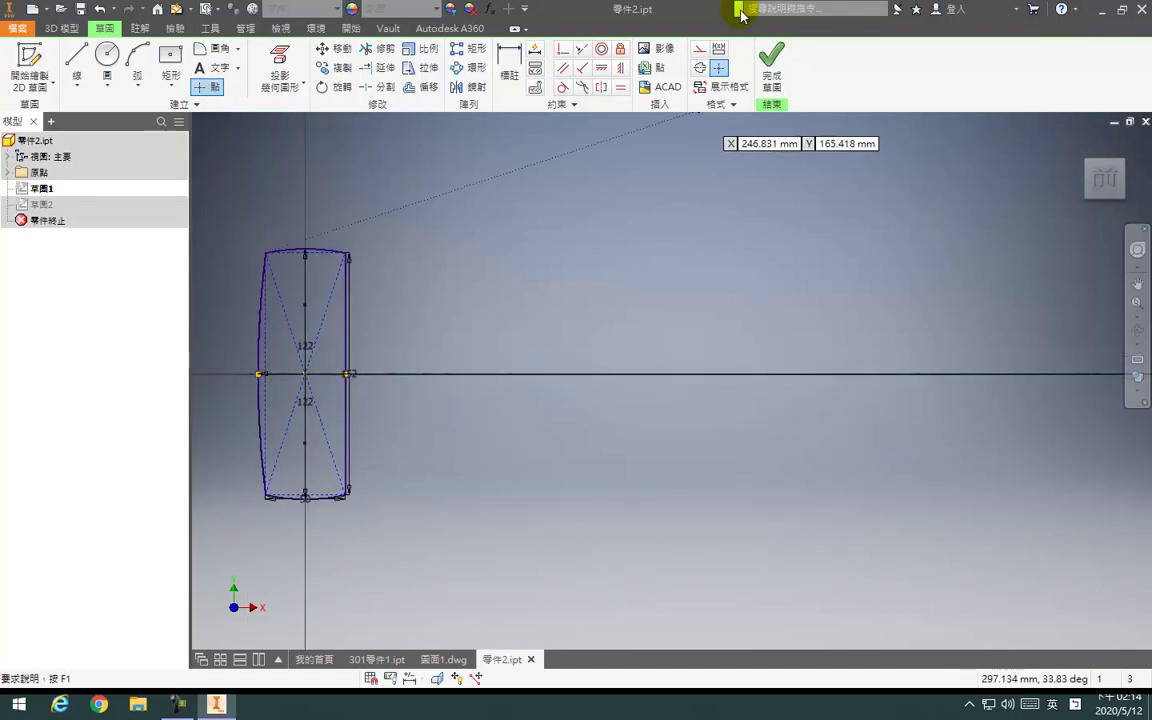
{"action": "left_click", "coordinate": [772, 67]}
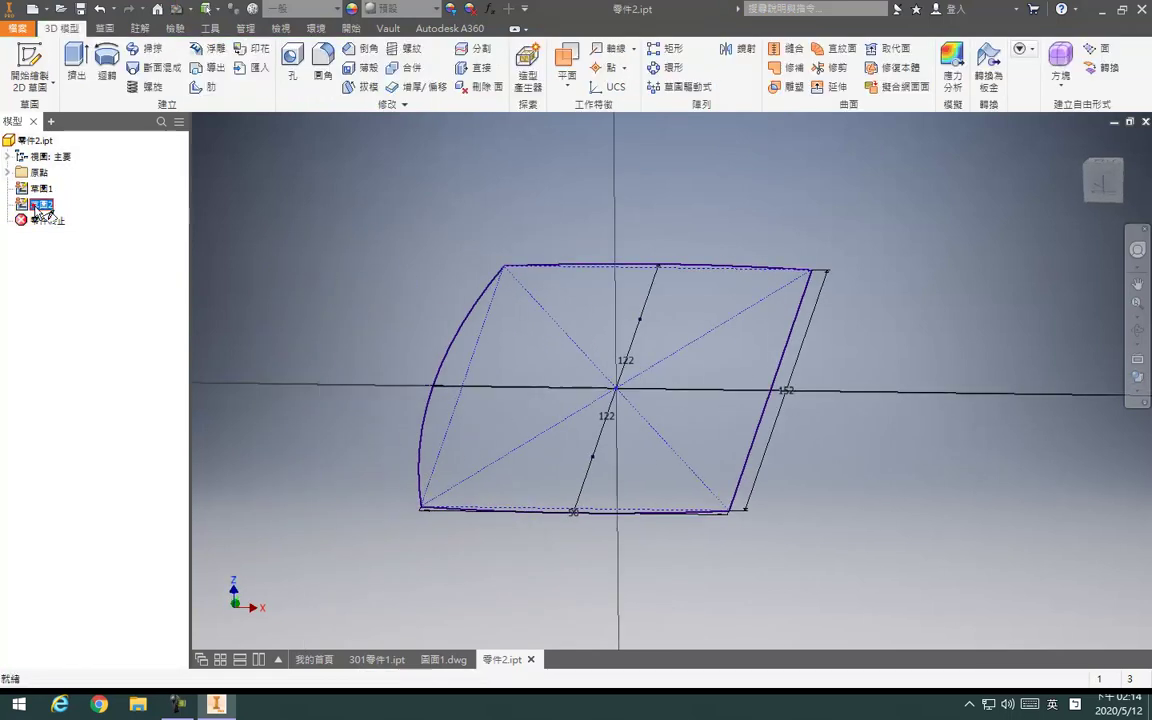
Reopen the second sketch, project the two axis points into it and face the sketch plane
{"action": "double_click", "coordinate": [42, 205]}
{"action": "left_click", "coordinate": [76, 60]}
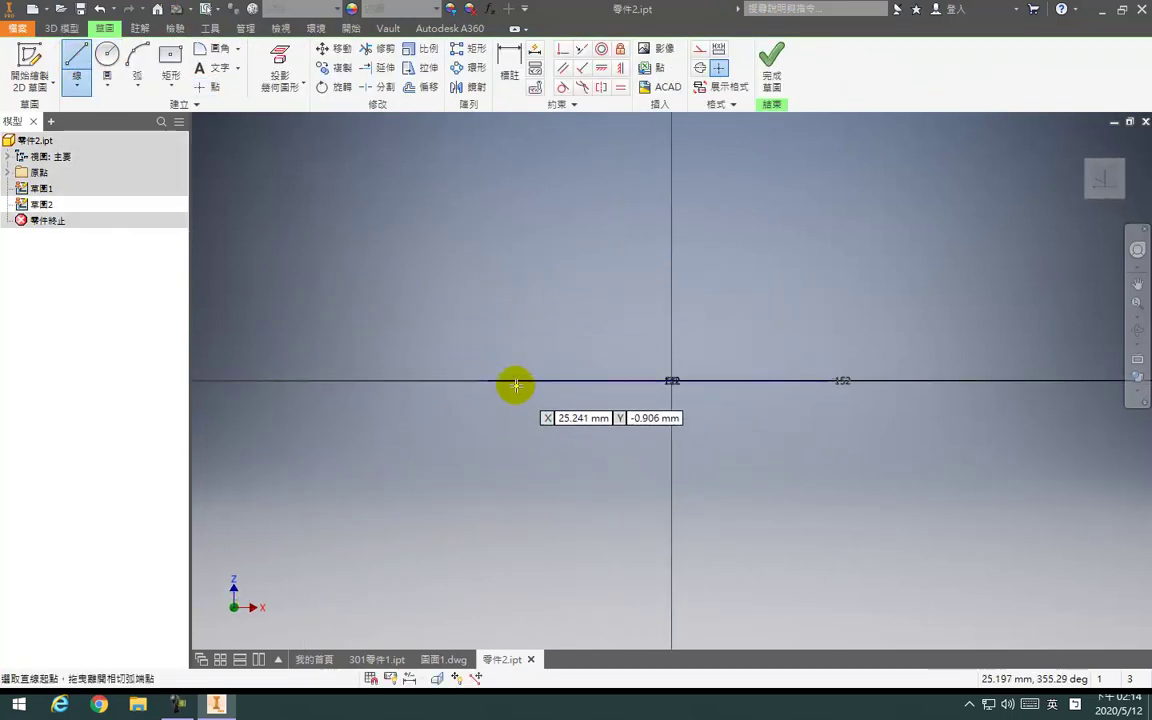
{"action": "left_click", "coordinate": [272, 62]}
{"action": "left_click", "coordinate": [512, 390]}
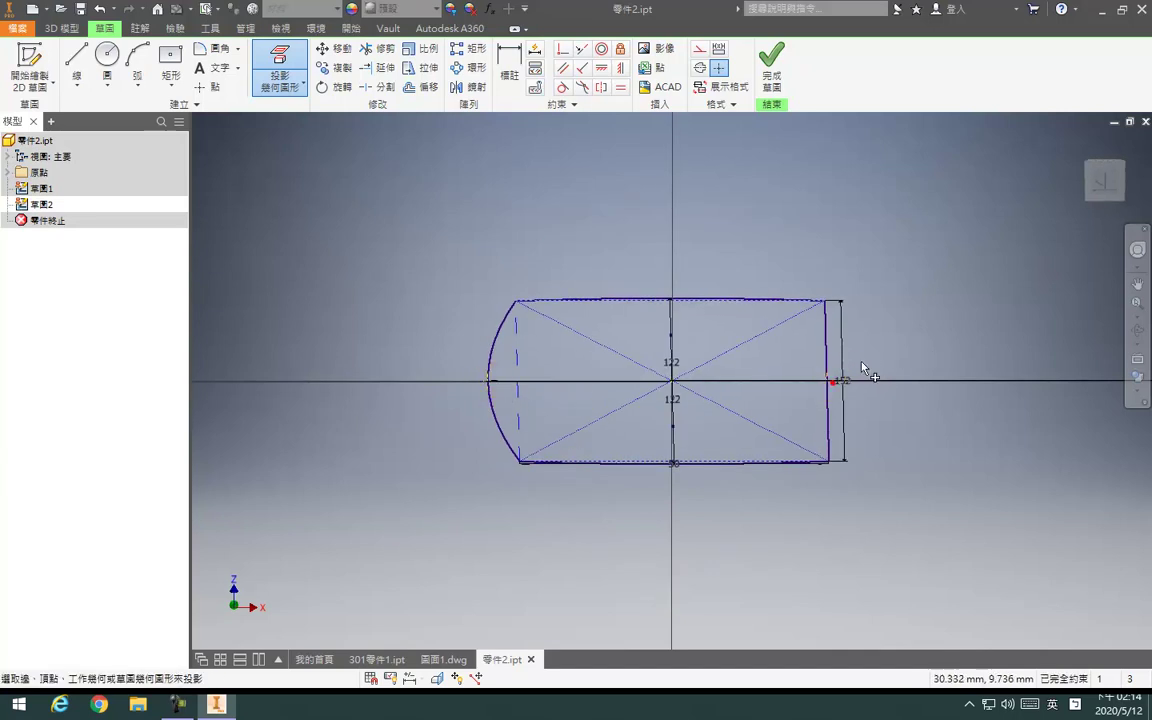
{"action": "left_click", "coordinate": [1100, 180]}
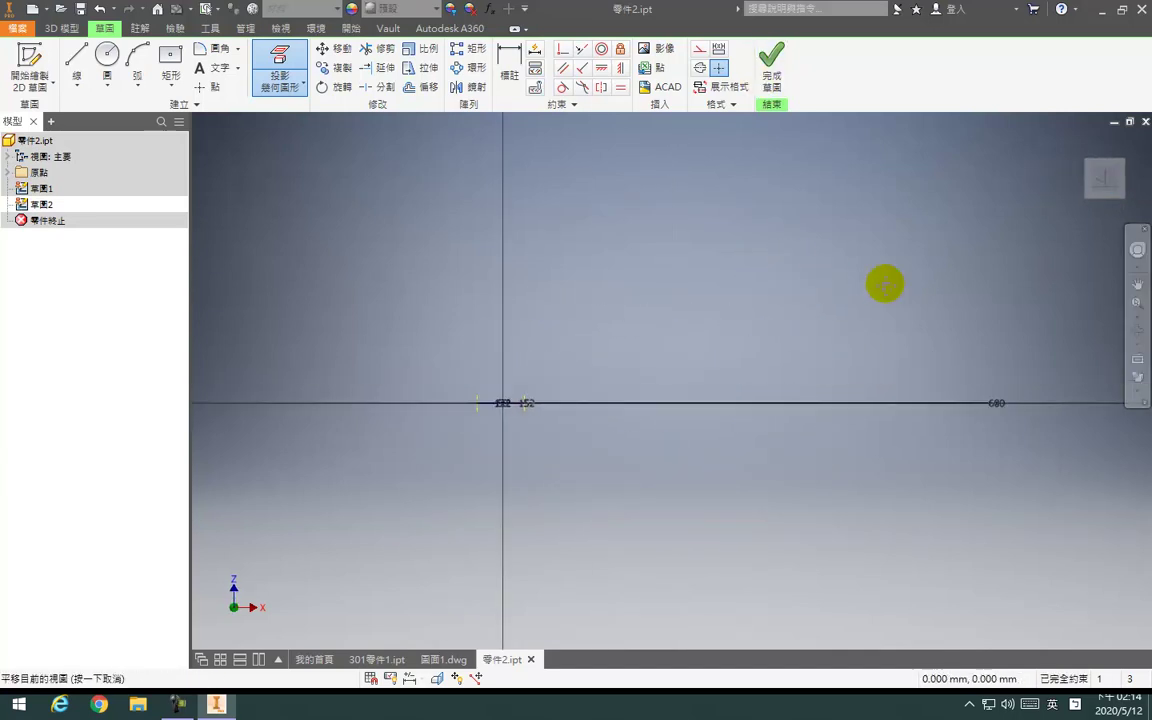
Draw a 5 mm vertical line upward from the projected point on the profile's curved side
{"action": "key", "text": "l"}
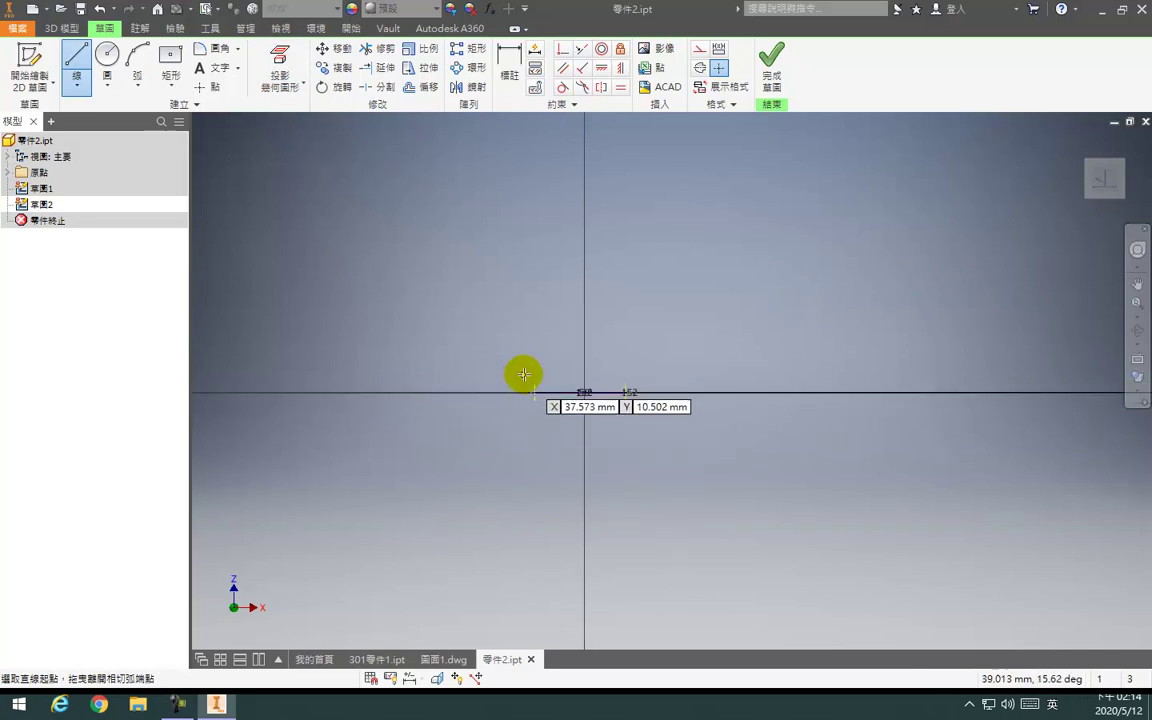
{"action": "left_click", "coordinate": [534, 391]}
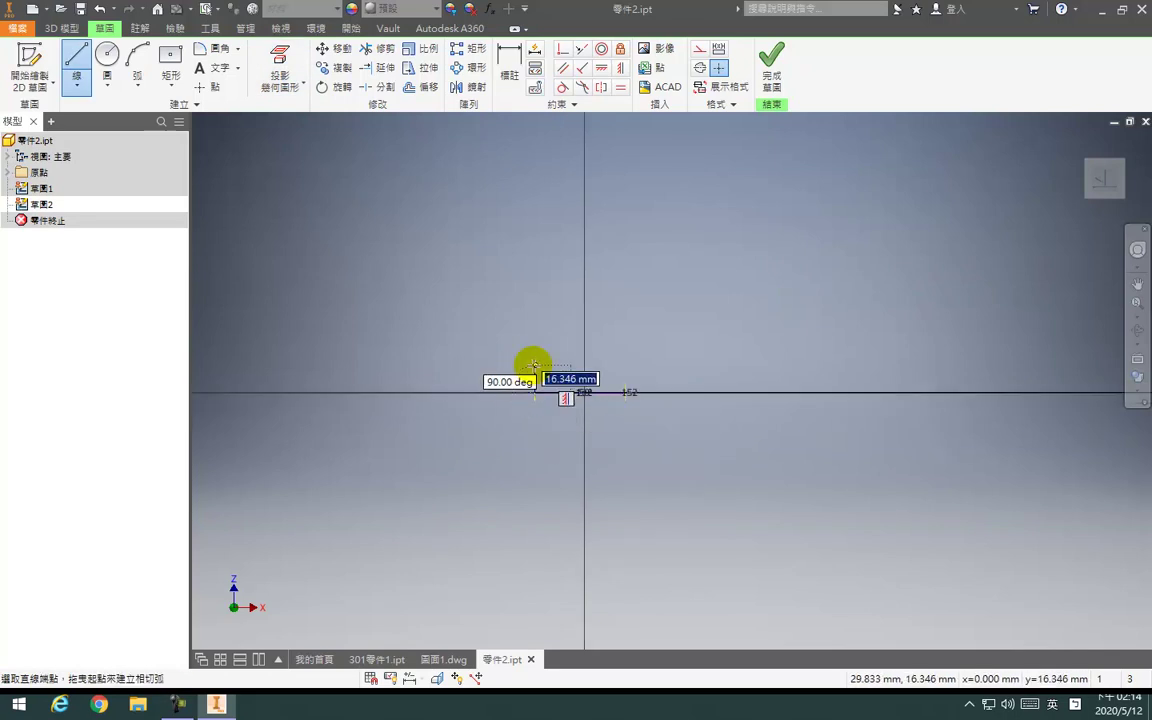
{"action": "type", "text": "5"}
{"action": "key", "text": "Return"}
{"action": "key", "text": "Escape"}
{"action": "scroll", "coordinate": [628, 370], "scroll_direction": "down", "scroll_amount": 3}
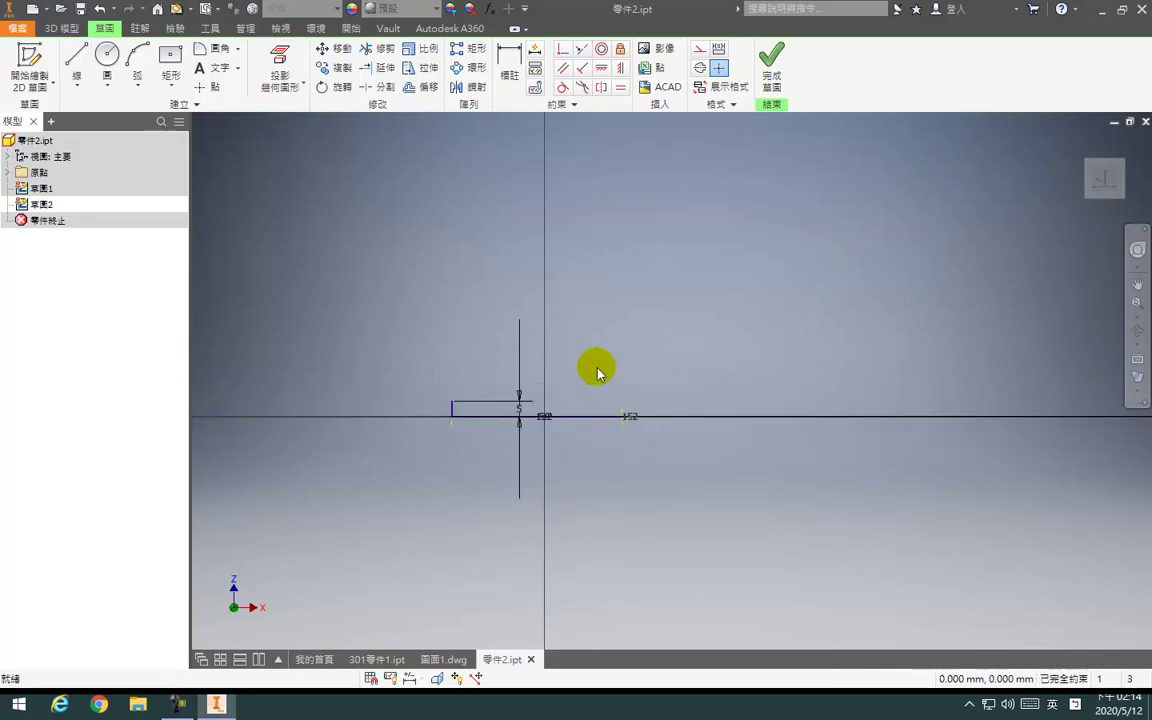
Draw a 5 mm vertical line upward from the projected point on the profile's straight side
{"action": "key", "text": "l"}
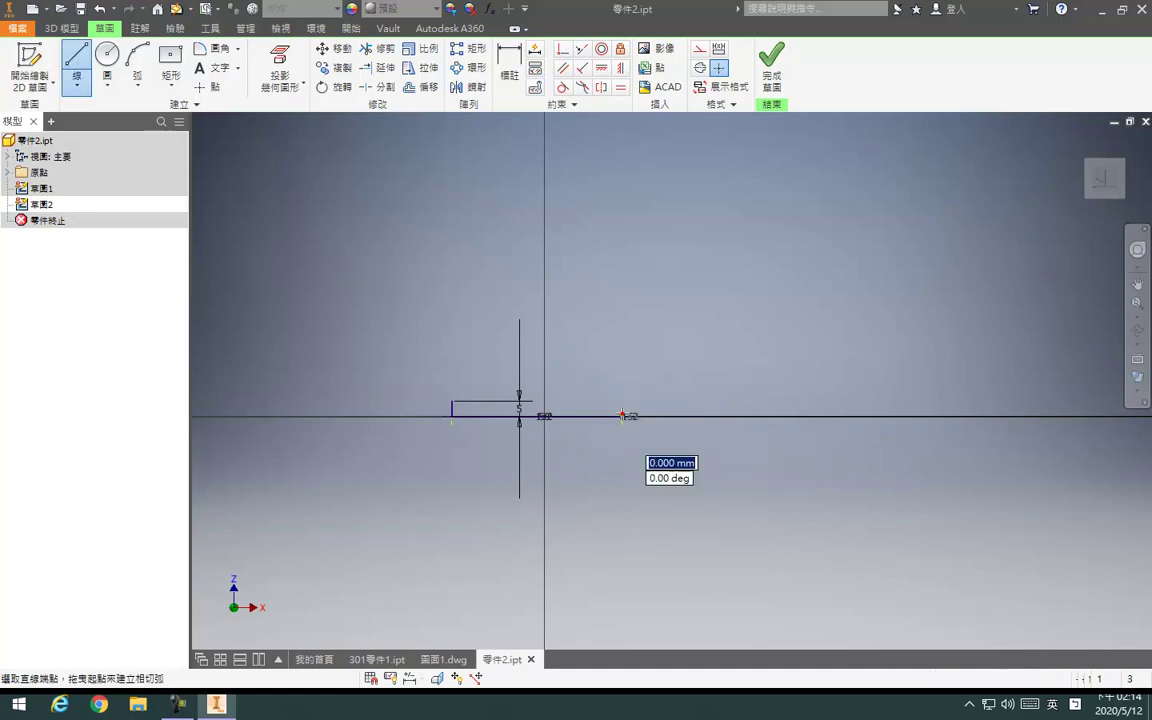
{"action": "left_click", "coordinate": [622, 416]}
{"action": "key", "text": "Return"}
{"action": "key", "text": "Escape"}
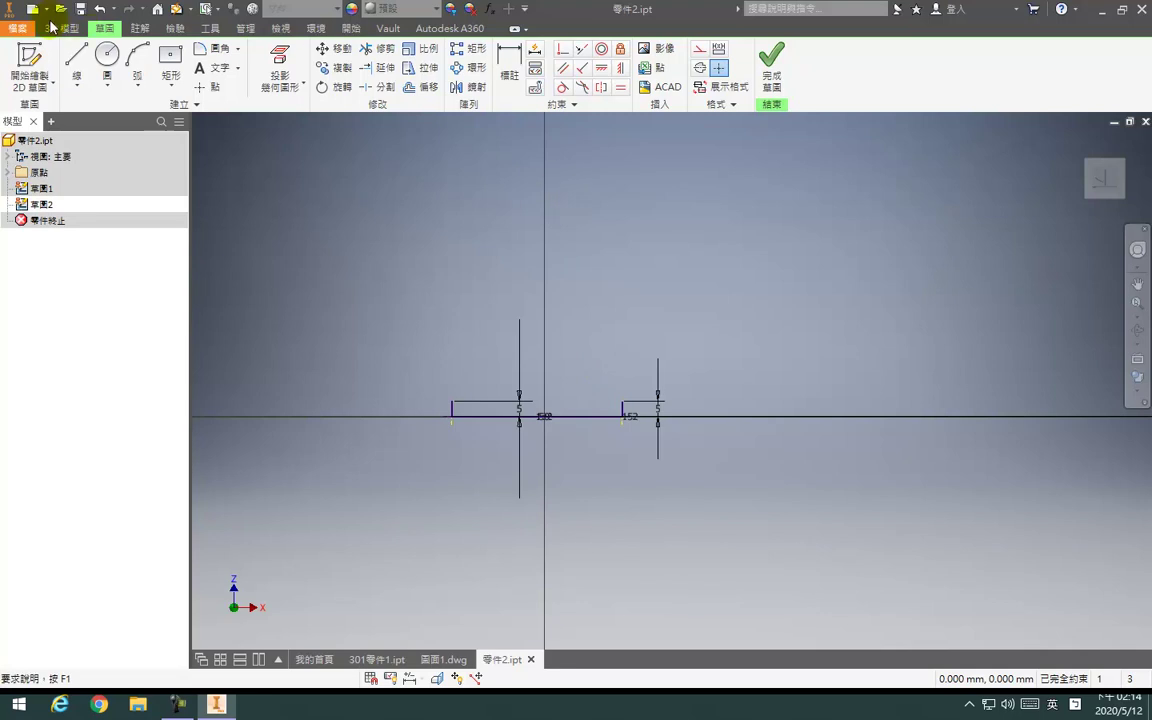
Draw a 33 mm radius arc from the top of the curved side's vertical line and make it tangent to that line
{"action": "left_click", "coordinate": [137, 66]}
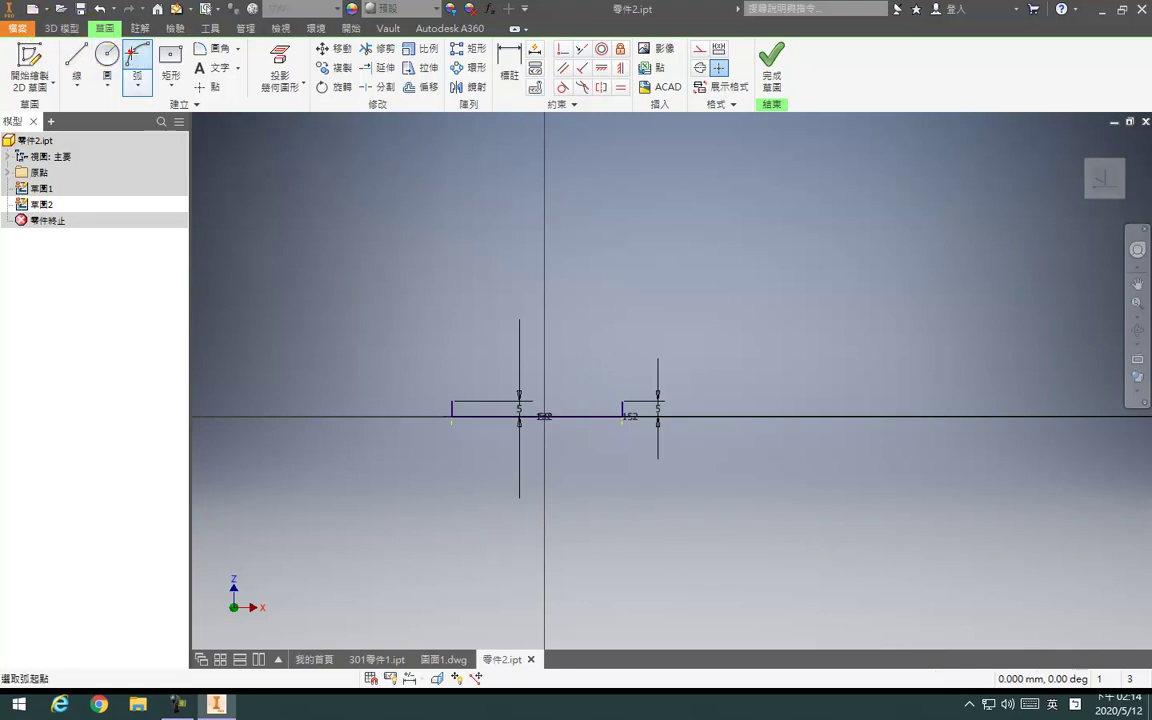
{"action": "left_click", "coordinate": [451, 403]}
{"action": "left_click", "coordinate": [519, 349]}
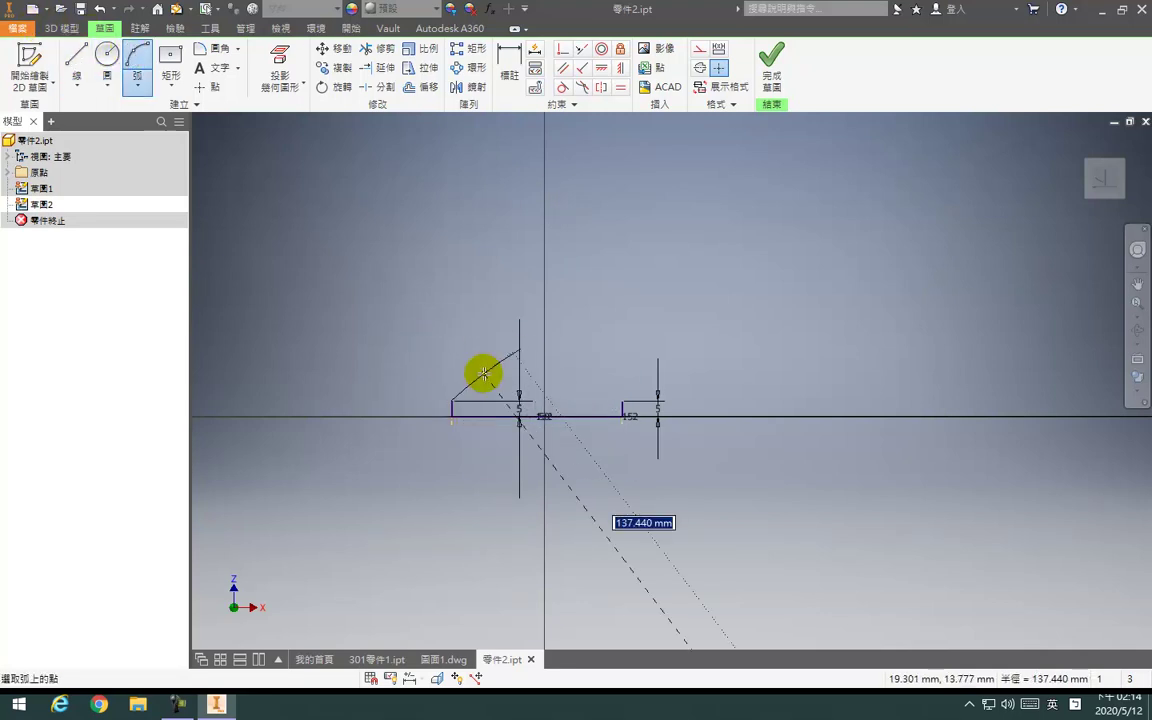
{"action": "type", "text": "33"}
{"action": "key", "text": "Return"}
{"action": "key", "text": "Escape"}
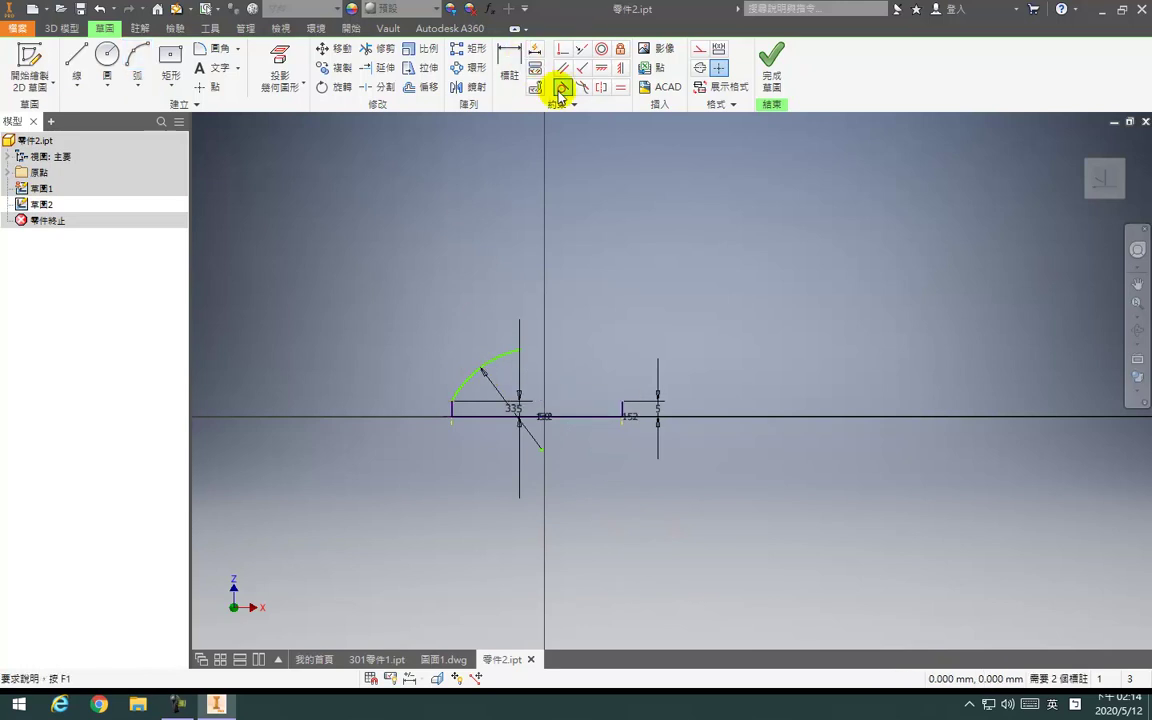
{"action": "left_click", "coordinate": [465, 383]}
{"action": "left_click", "coordinate": [454, 412]}
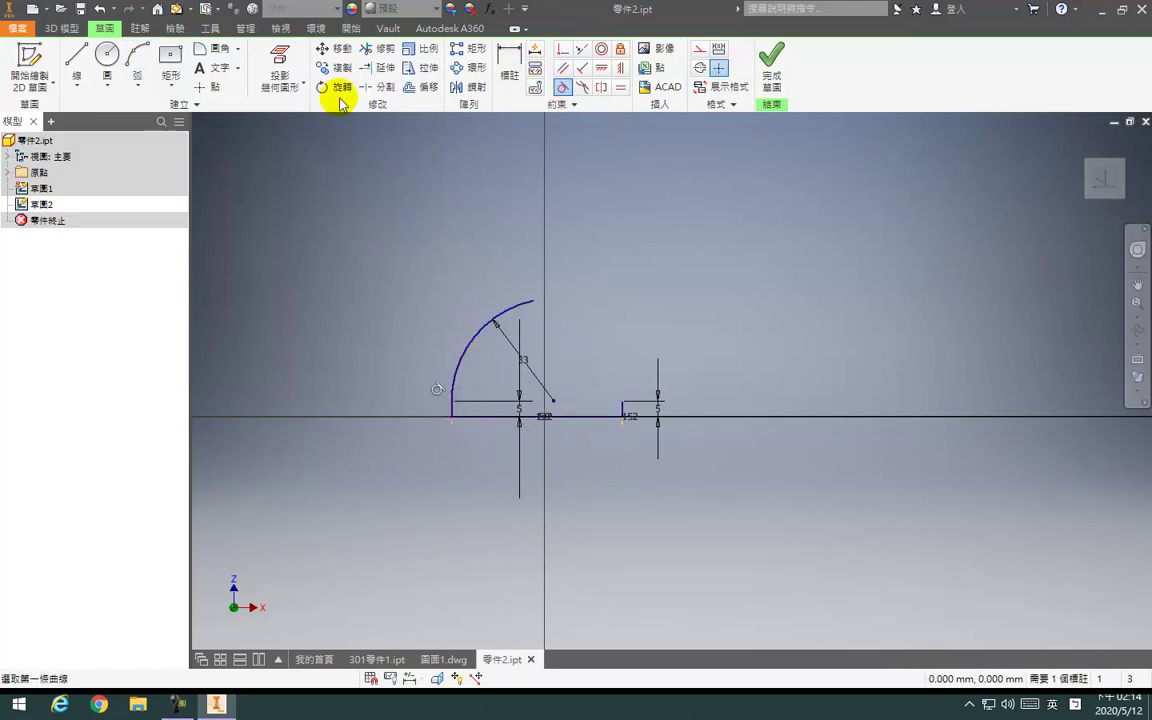
Draw a long 1000 mm radius arc from the free end of the 33 mm arc and make the two arcs tangent
{"action": "left_click", "coordinate": [137, 58]}
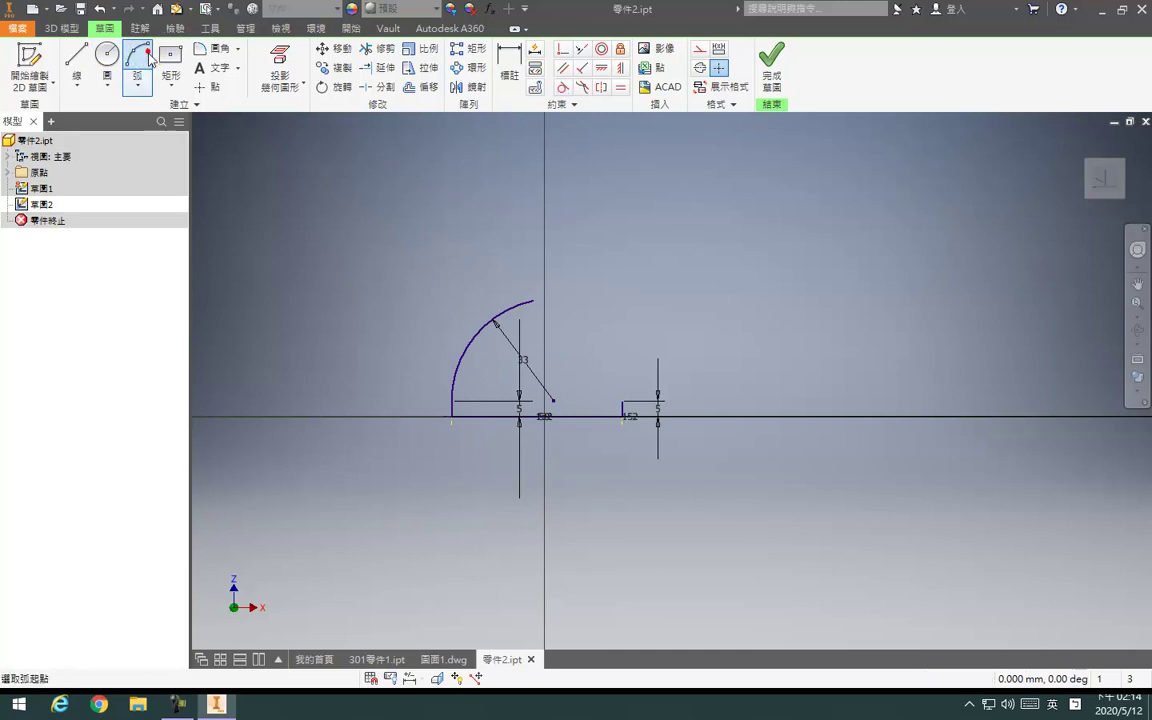
{"action": "left_click", "coordinate": [533, 300]}
{"action": "left_click", "coordinate": [900, 262]}
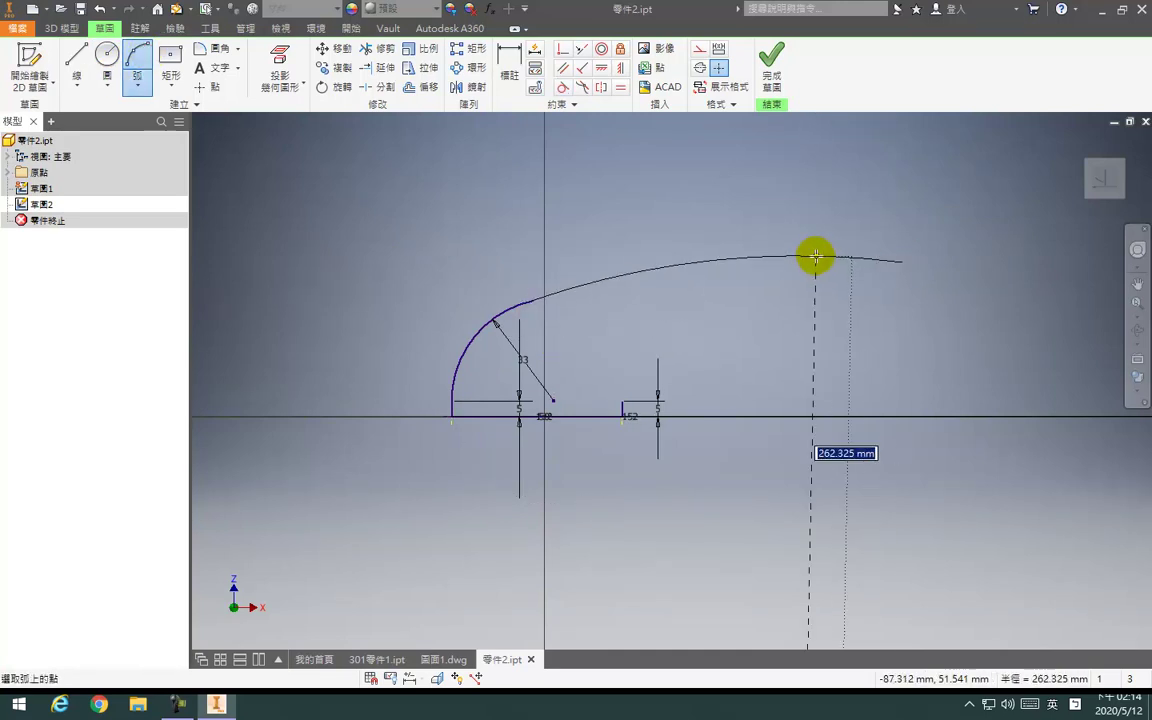
{"action": "left_click", "coordinate": [816, 256]}
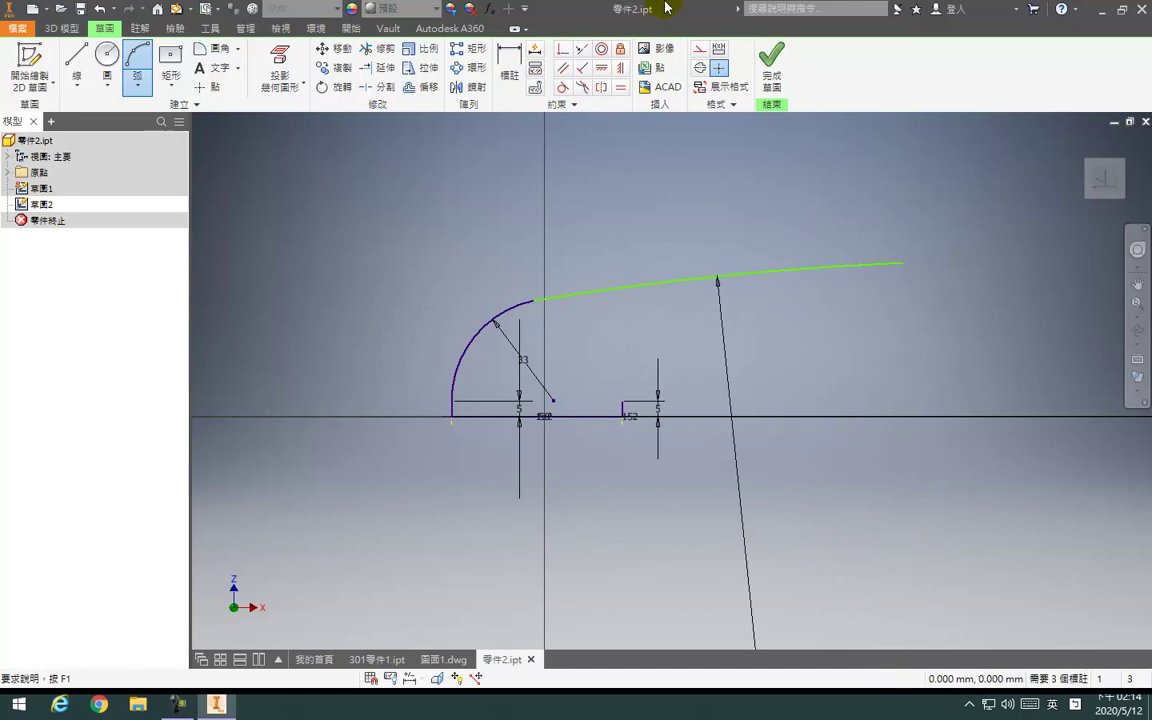
{"action": "left_click", "coordinate": [563, 87]}
{"action": "left_click", "coordinate": [568, 307]}
{"action": "left_click", "coordinate": [540, 300]}
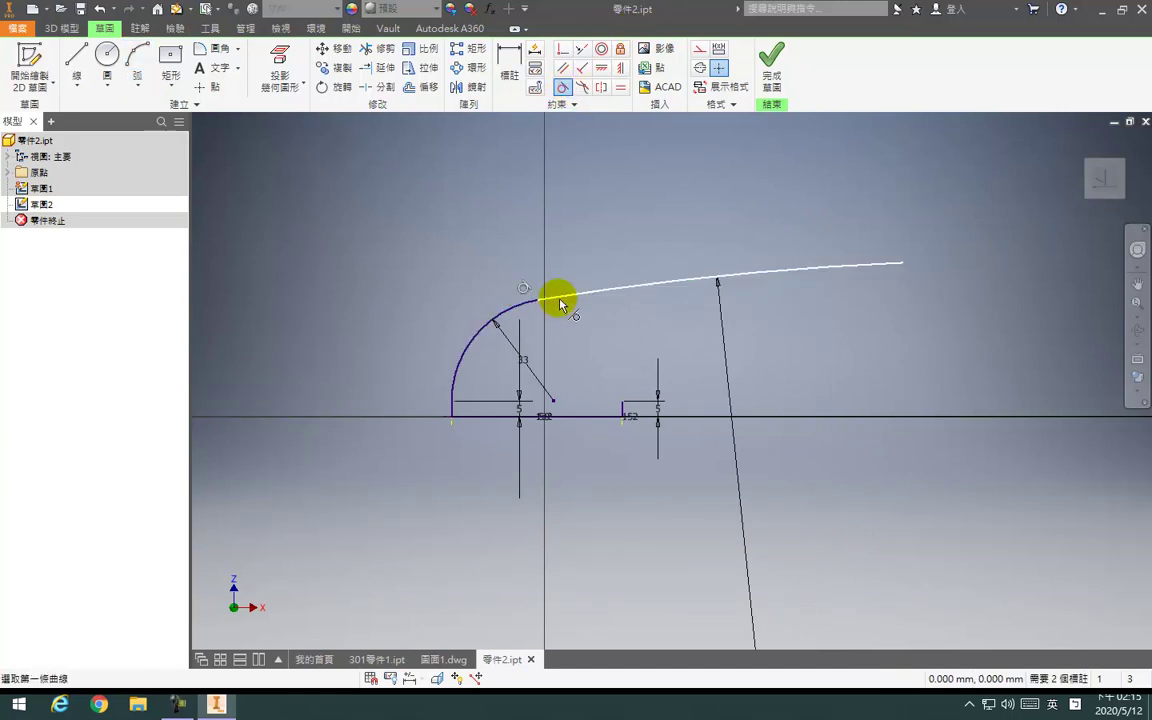
Draw a 25 mm radius arc from the top of the straight side's vertical line and make it tangent to that line
{"action": "left_click", "coordinate": [137, 60]}
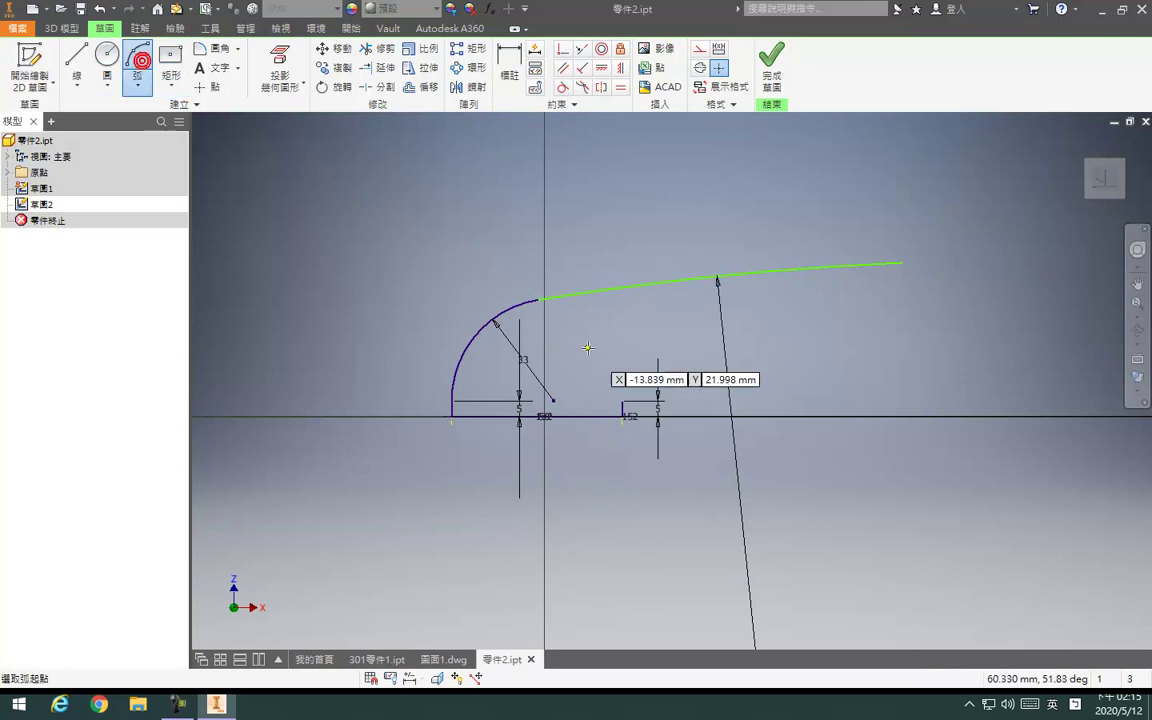
{"action": "left_click", "coordinate": [623, 406]}
{"action": "left_click", "coordinate": [703, 365]}
{"action": "key", "text": "Return"}
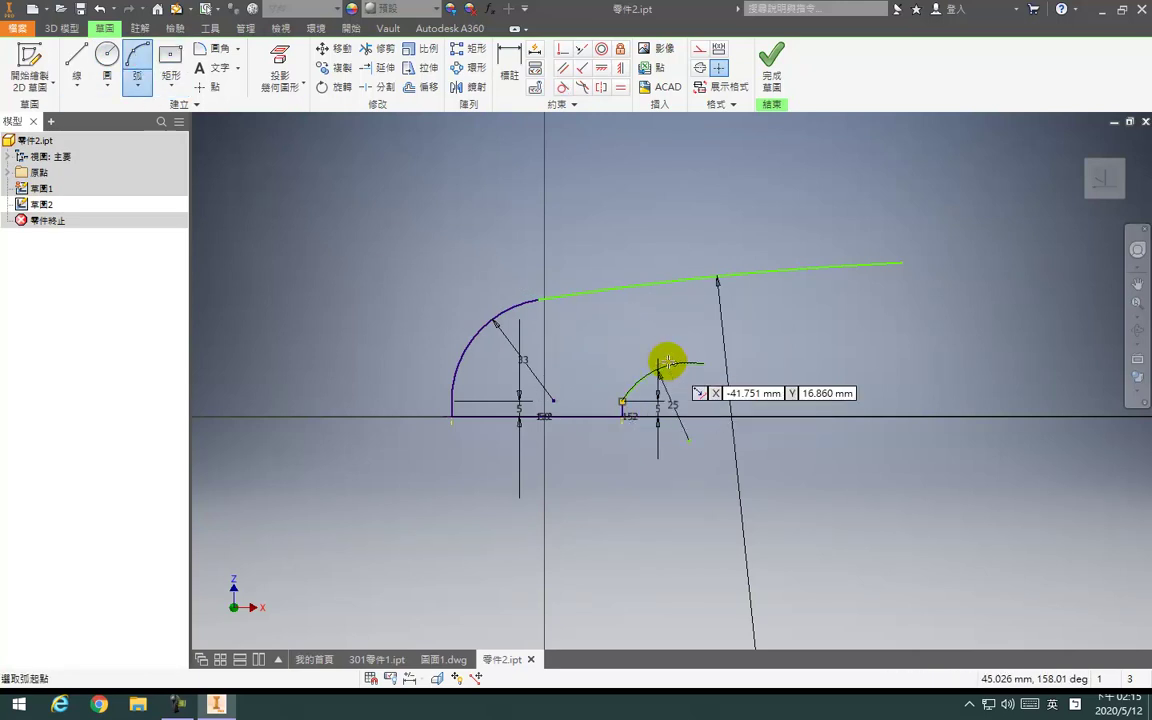
{"action": "key", "text": "Escape"}
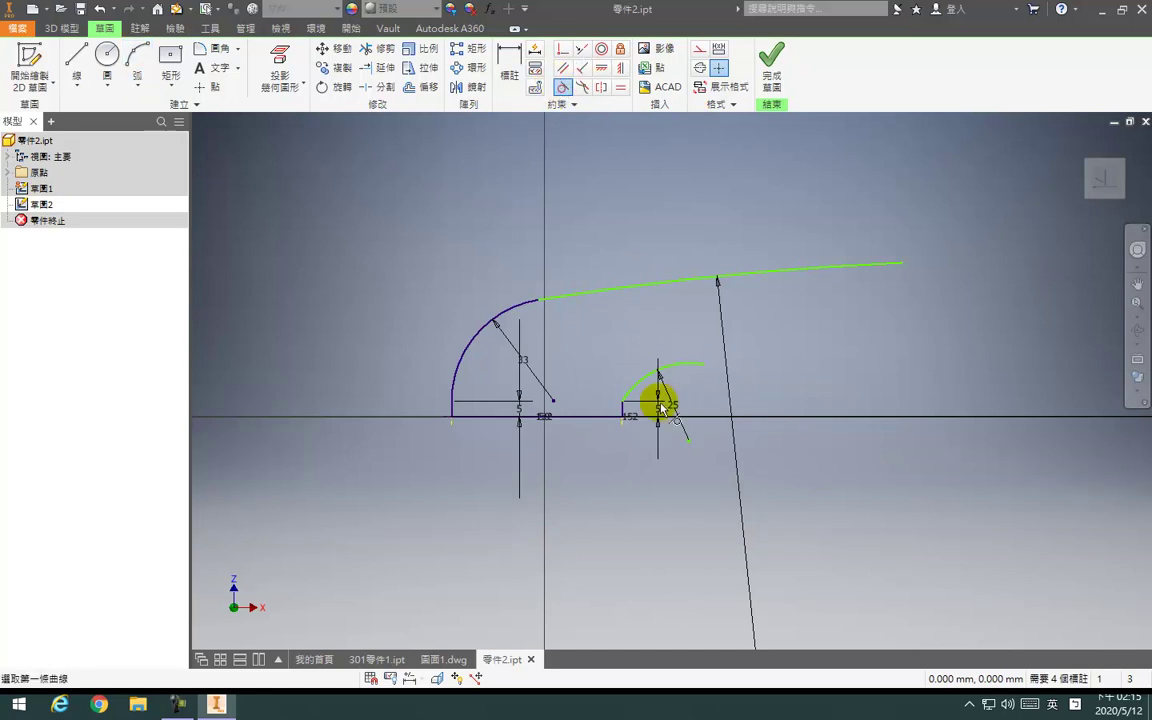
{"action": "left_click", "coordinate": [648, 376]}
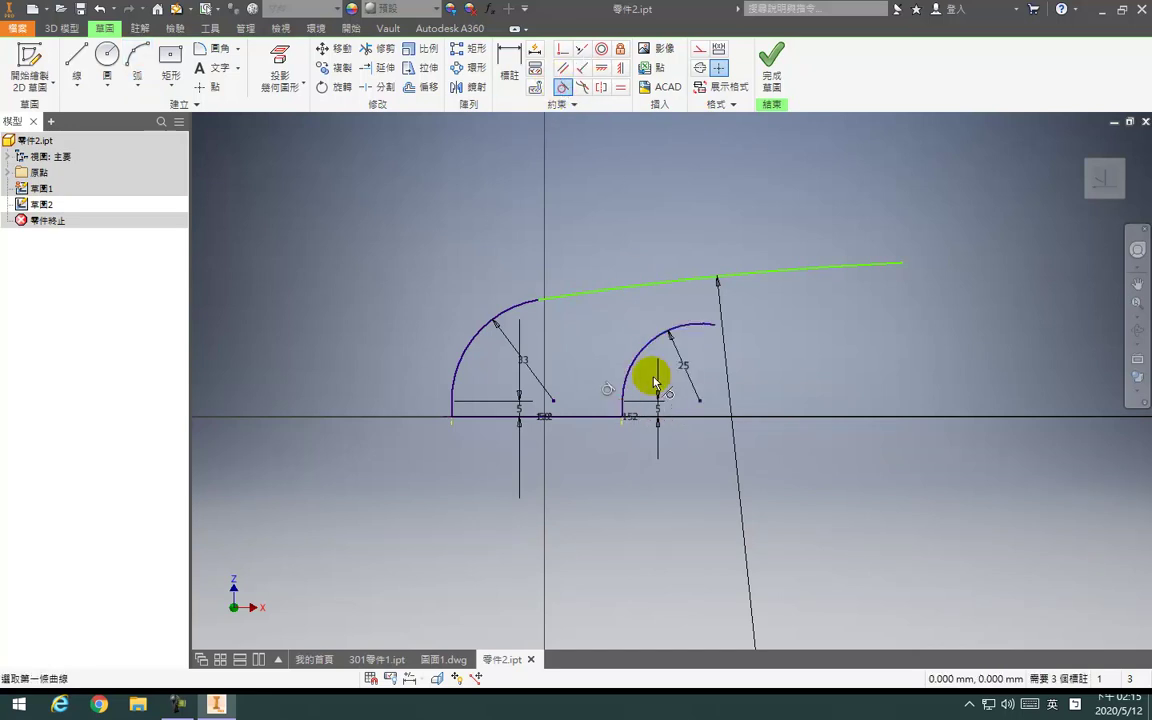
Draw a sloping line outward from the 25 mm arc and a perpendicular line about 9.5 mm long up to the large arc
{"action": "left_click", "coordinate": [68, 88]}
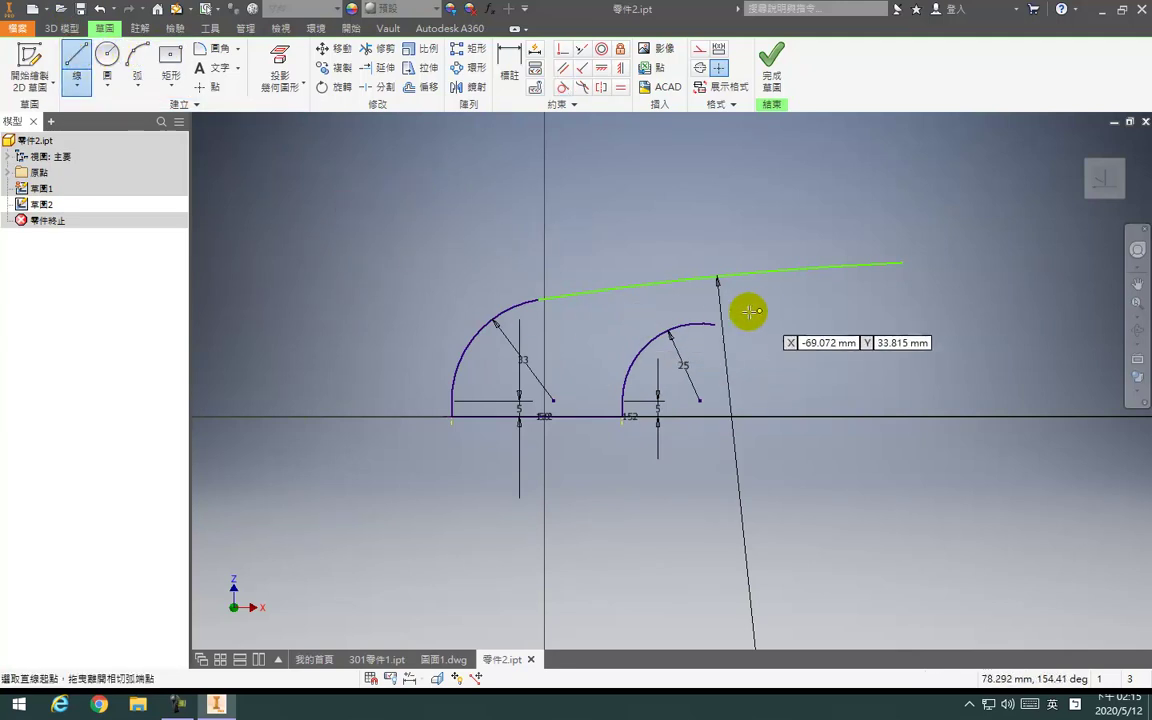
{"action": "left_click", "coordinate": [672, 330]}
{"action": "left_click", "coordinate": [898, 291]}
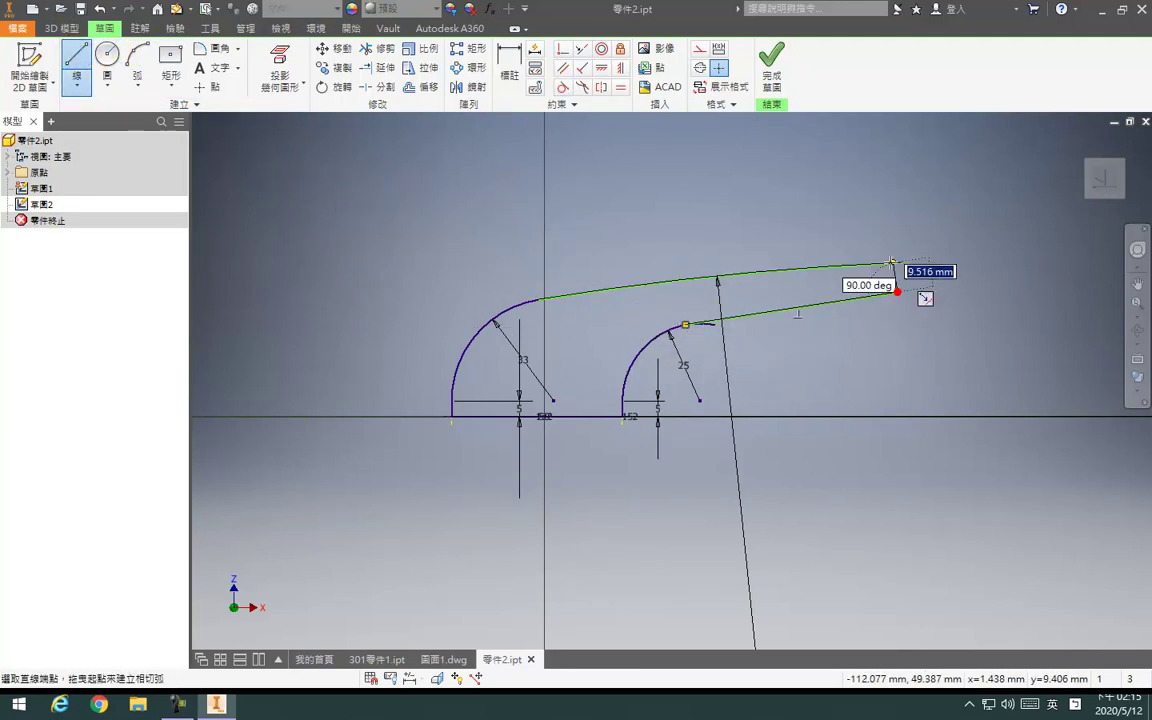
{"action": "left_click", "coordinate": [892, 262]}
{"action": "key", "text": "Escape"}
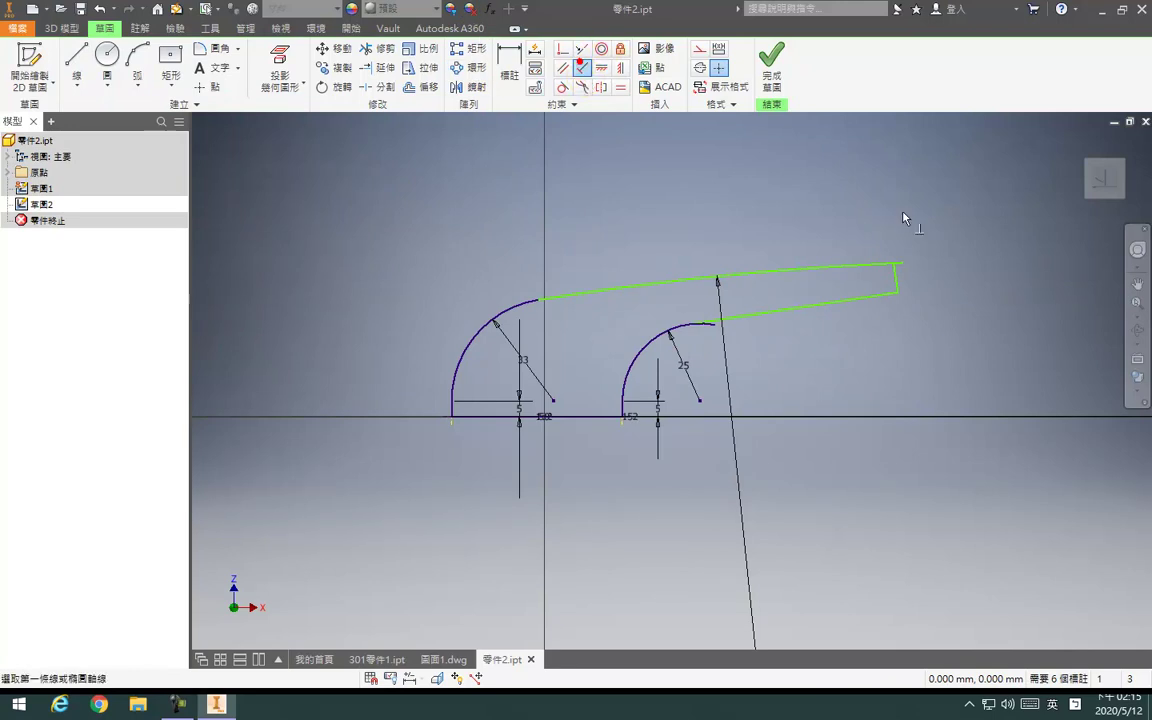
Delete the short line joining the sloping line to the large arc, and reopen the second sketch for editing
{"action": "left_click", "coordinate": [896, 286]}
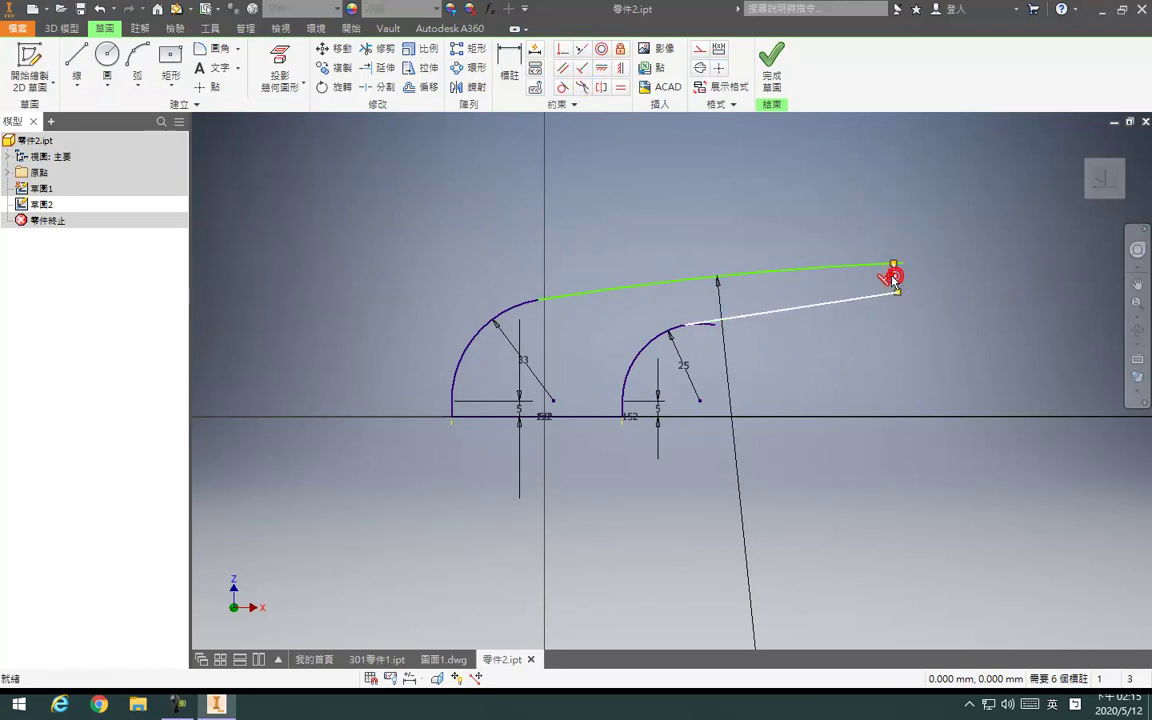
{"action": "left_click", "coordinate": [896, 287]}
{"action": "key", "text": "s"}
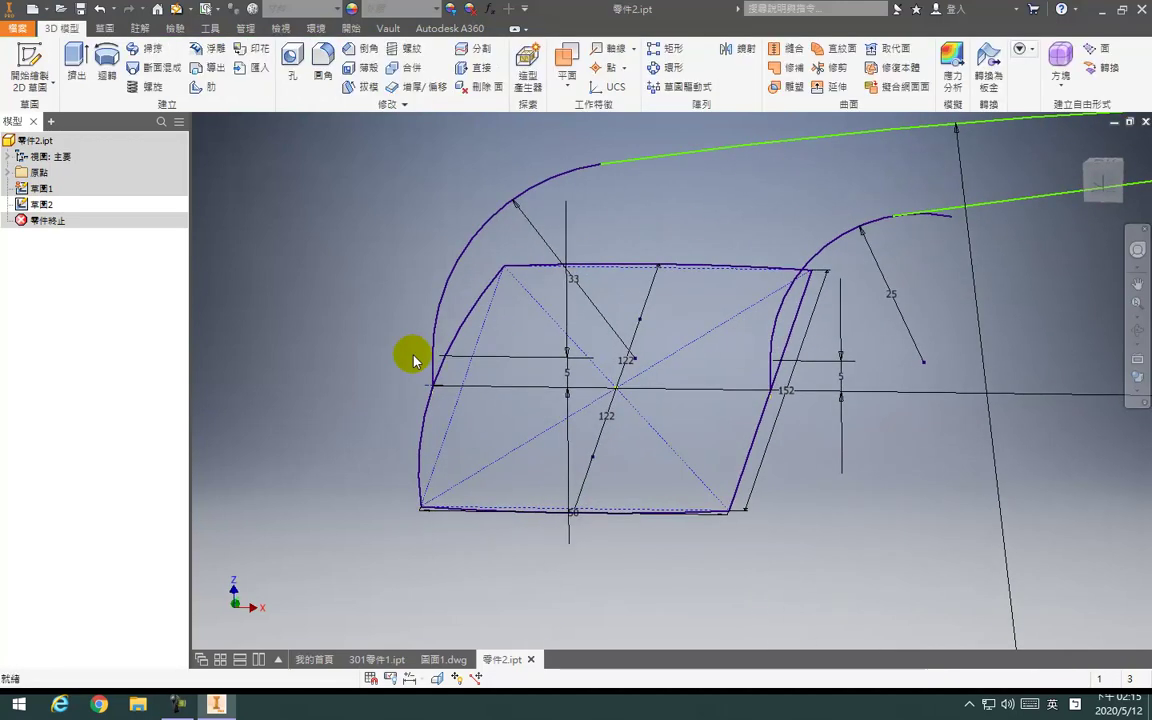
{"action": "double_click", "coordinate": [38, 205]}
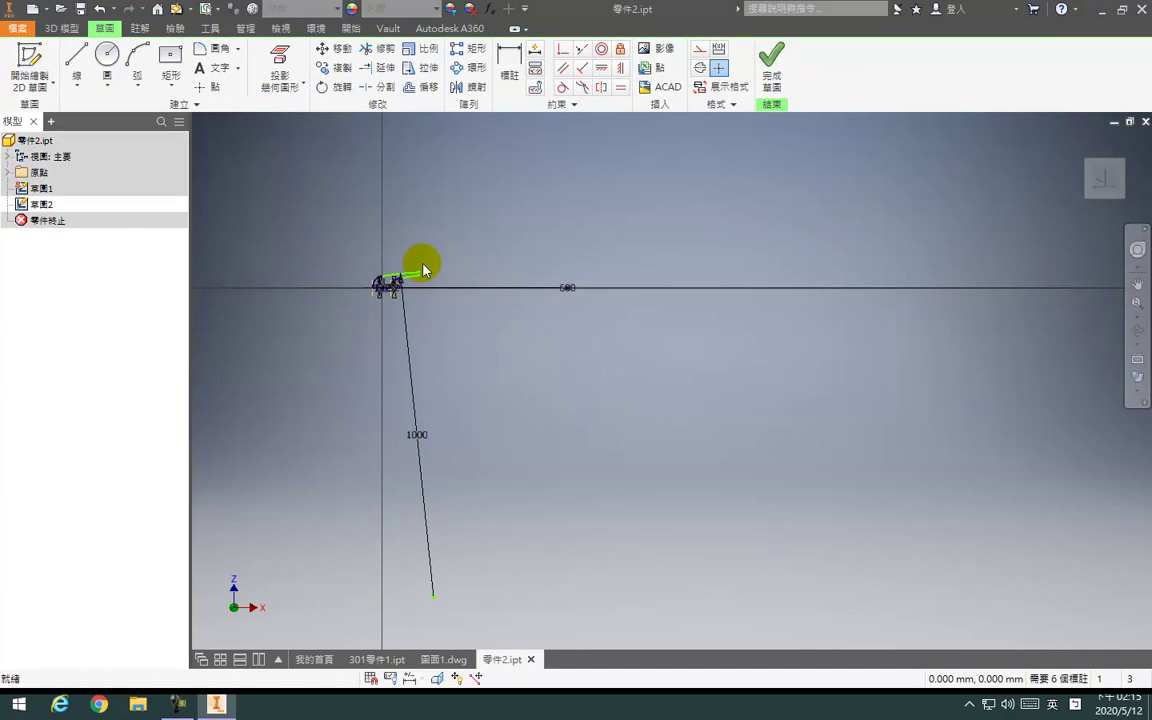
Dimension the horizontal distance from the origin to the sloping line's outer end as 104 mm
{"action": "left_click", "coordinate": [510, 62]}
{"action": "scroll", "coordinate": [420, 320], "scroll_direction": "up", "scroll_amount": 3}
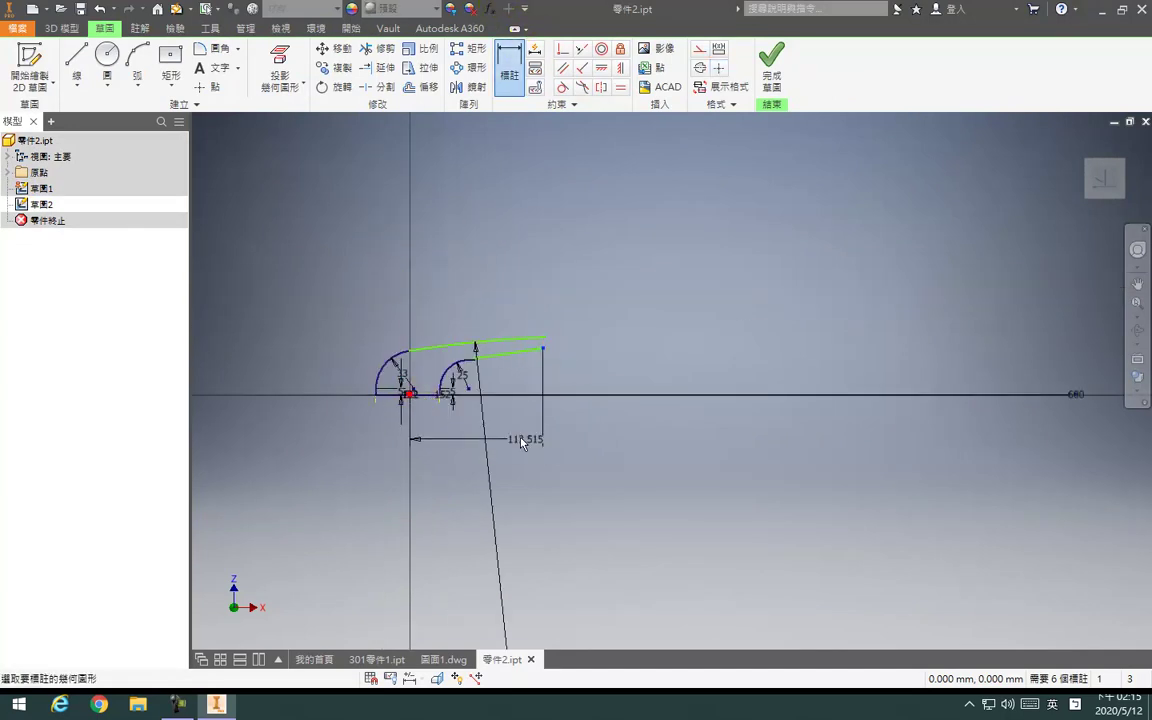
{"action": "left_click", "coordinate": [487, 431]}
{"action": "key", "text": "Escape"}
{"action": "key", "text": "Escape"}
{"action": "double_click", "coordinate": [471, 436]}
{"action": "type", "text": "104"}
{"action": "key", "text": "Return"}
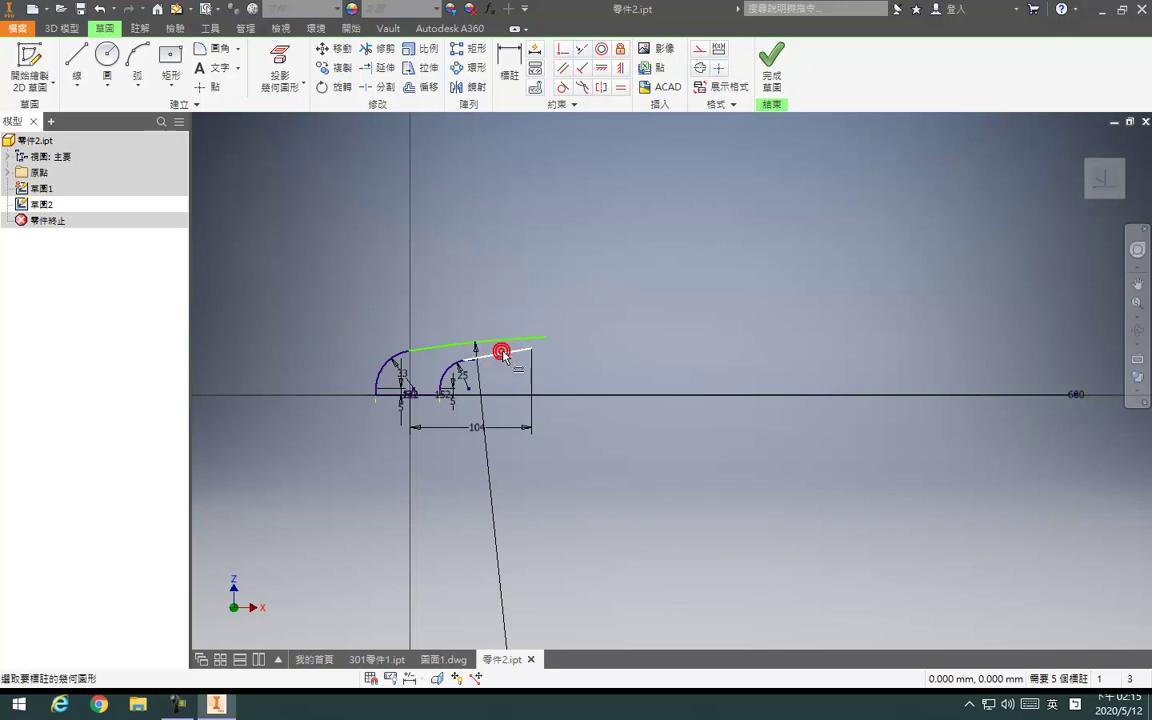
Project the X axis into the sketch and set the angle between it and the sloping line to 20°
{"action": "left_click", "coordinate": [279, 52]}
{"action": "left_click", "coordinate": [9, 174]}
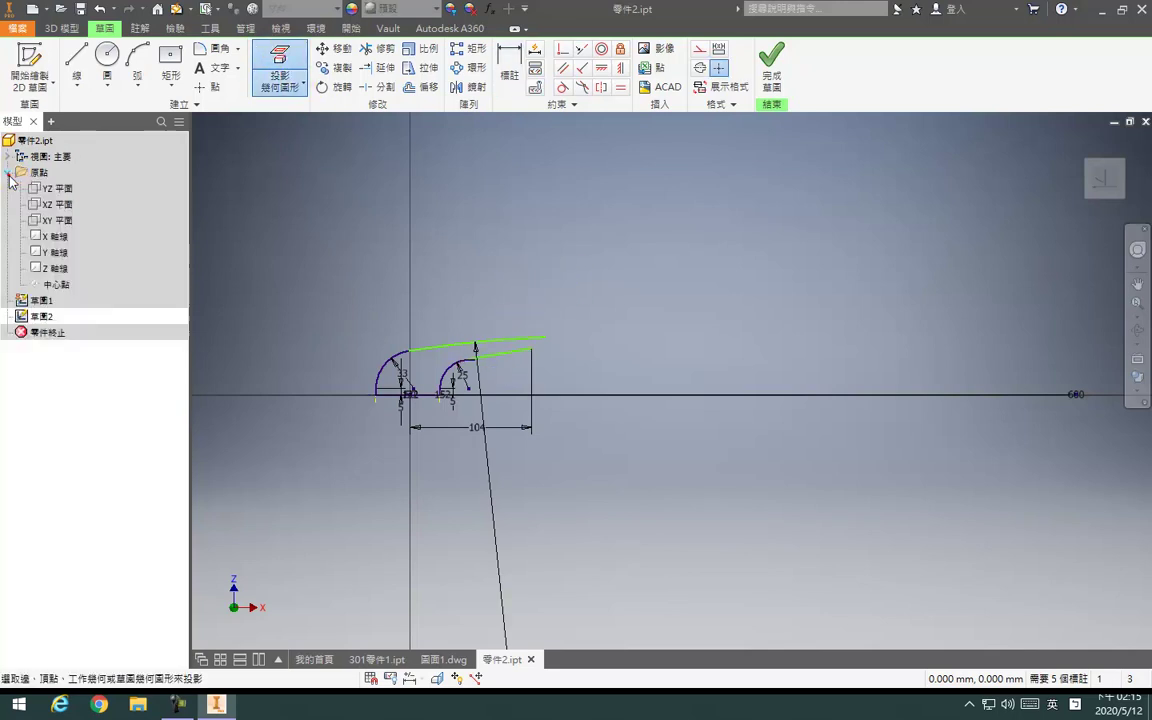
{"action": "left_click", "coordinate": [57, 237]}
{"action": "key", "text": "d"}
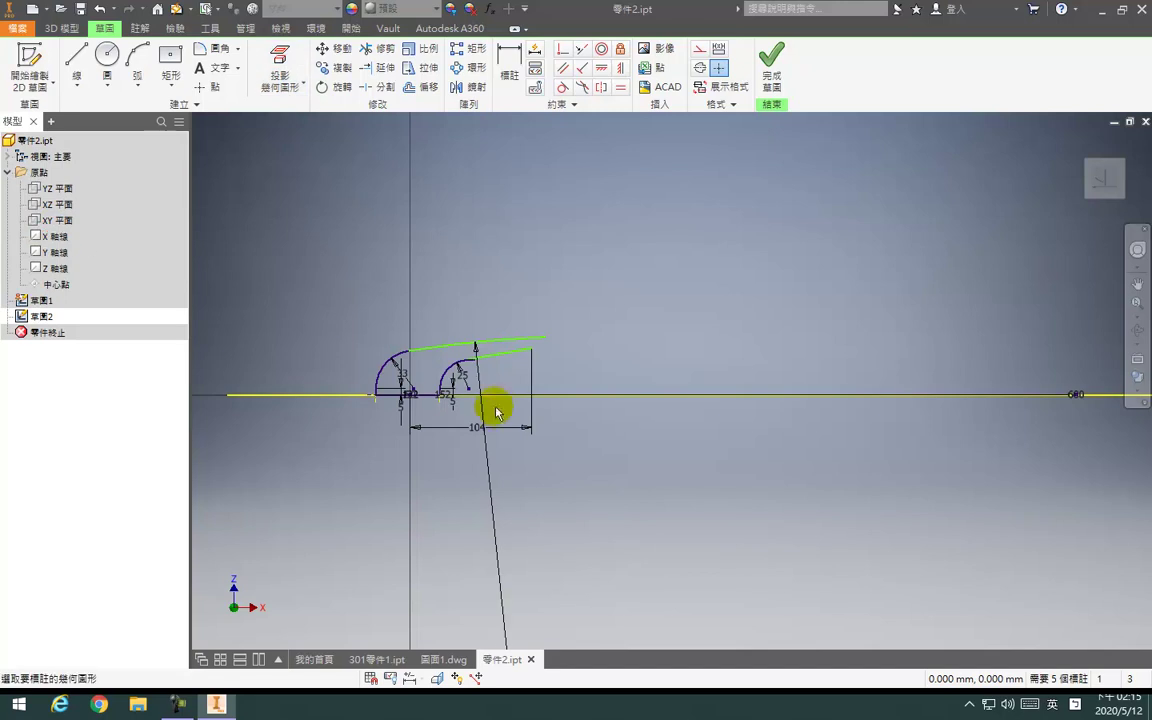
{"action": "double_click", "coordinate": [512, 368]}
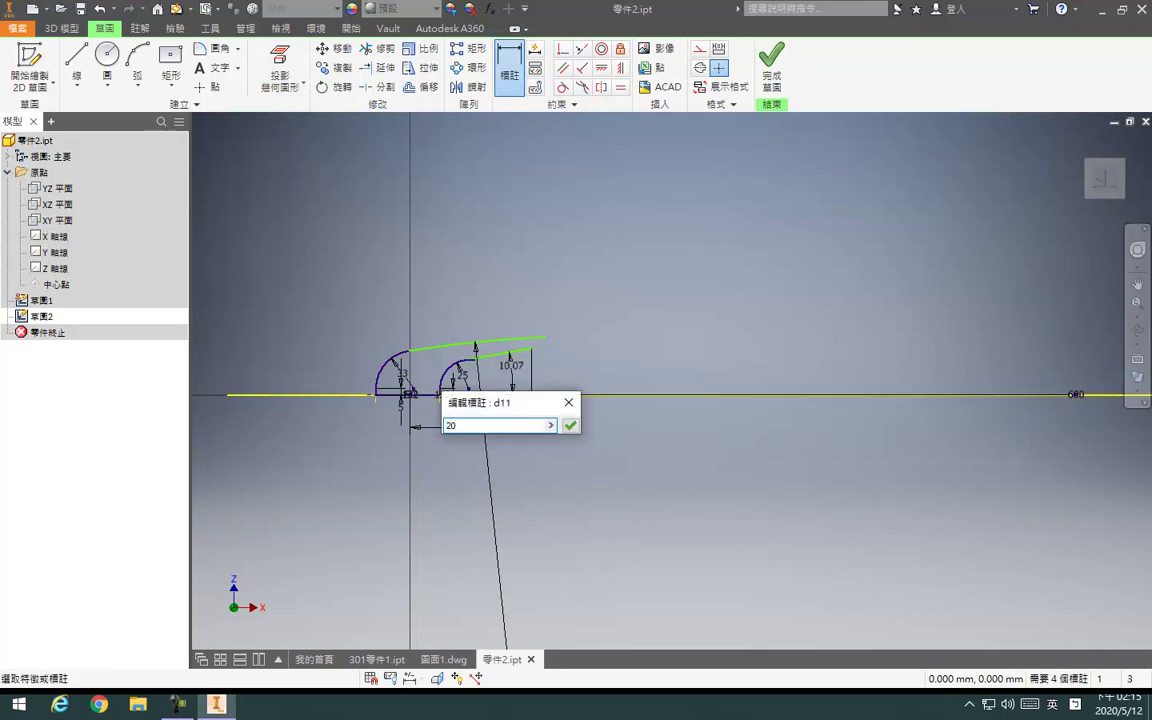
{"action": "type", "text": "20"}
{"action": "key", "text": "Return"}
Make the sloping line tangent to the 25 mm arc and trim the arc's excess beyond the tangent point
{"action": "scroll", "coordinate": [517, 360], "scroll_direction": "up", "scroll_amount": 4}
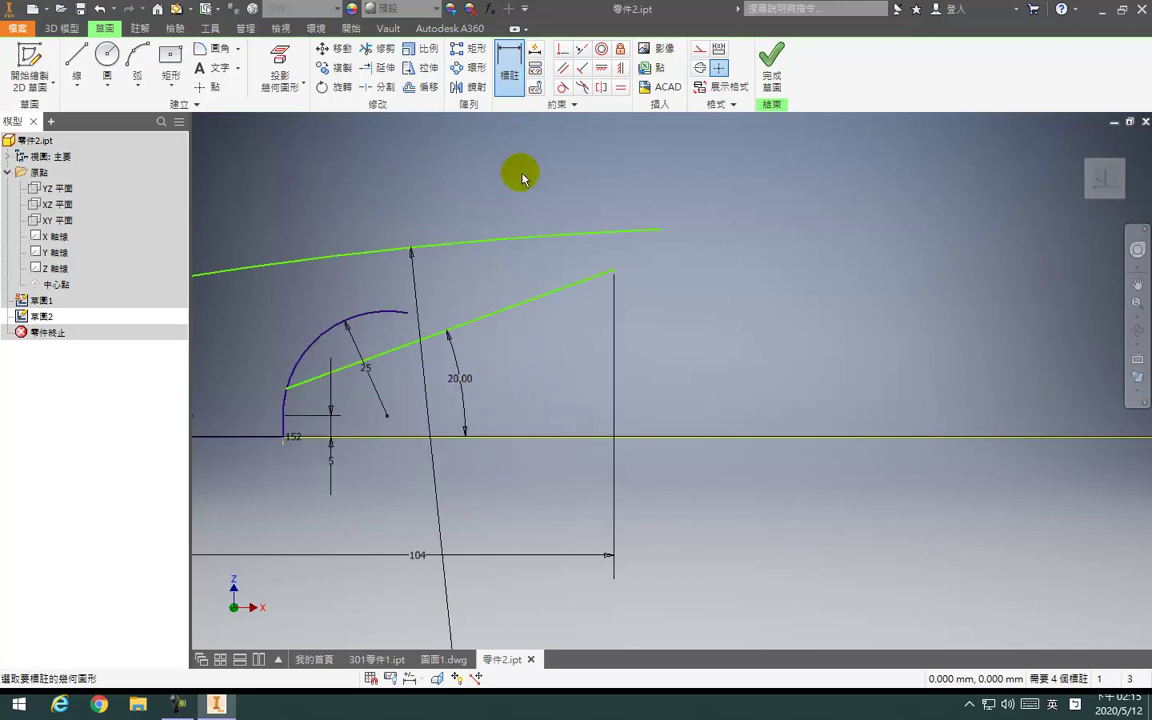
{"action": "left_click", "coordinate": [563, 88]}
{"action": "left_click", "coordinate": [402, 346]}
{"action": "left_click", "coordinate": [386, 310]}
{"action": "key", "text": "x"}
{"action": "left_click", "coordinate": [406, 316]}
{"action": "scroll", "coordinate": [633, 537], "scroll_direction": "down", "scroll_amount": 5}
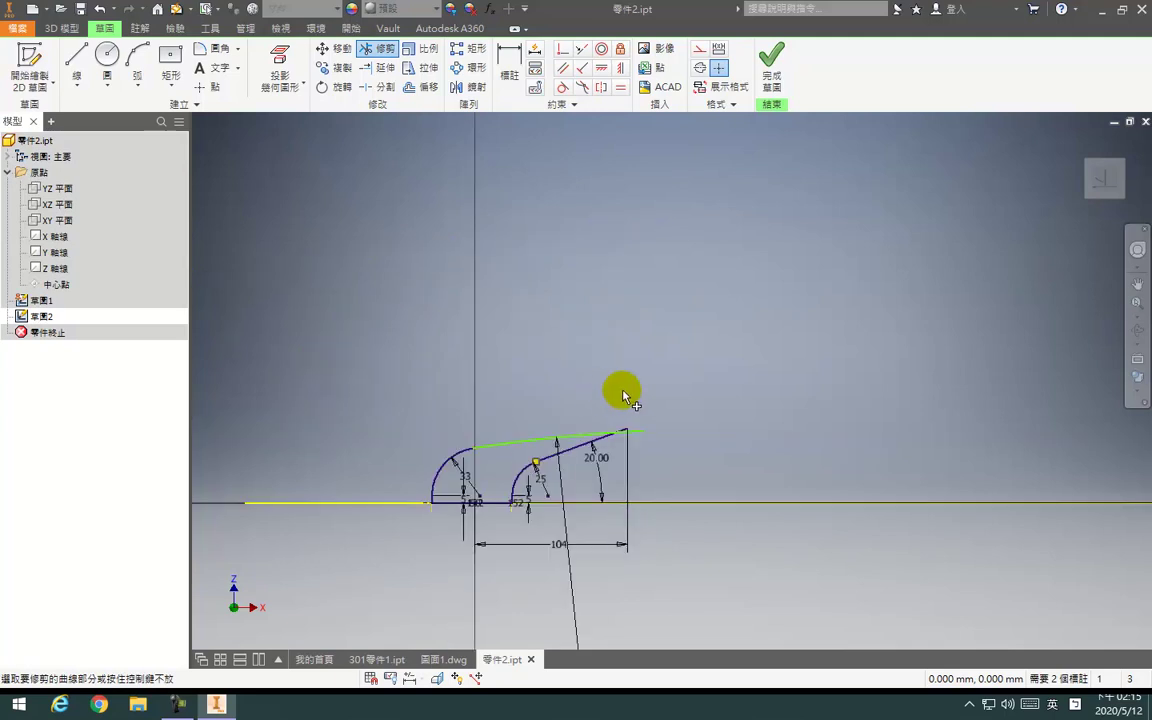
{"action": "scroll", "coordinate": [580, 490], "scroll_direction": "up", "scroll_amount": 3}
{"action": "key", "text": "d"}
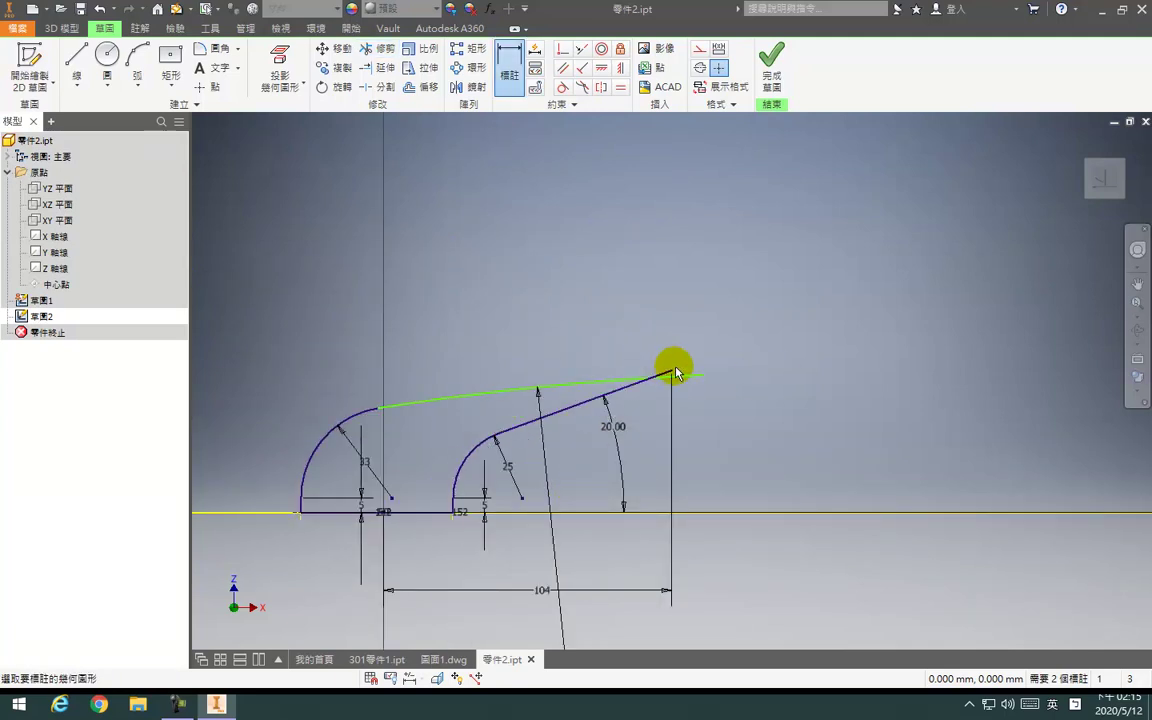
{"action": "left_click", "coordinate": [724, 512]}
{"action": "key", "text": "Escape"}
{"action": "key", "text": "Escape"}
Move the large arc's free end upward so the arc lies clear above the sloping line
{"action": "left_click_drag", "start_coordinate": [698, 377], "coordinate": [688, 337]}
{"action": "scroll", "coordinate": [656, 320], "scroll_direction": "down", "scroll_amount": 5}
{"action": "left_click", "coordinate": [622, 360]}
{"action": "scroll", "coordinate": [622, 361], "scroll_direction": "up", "scroll_amount": 3}
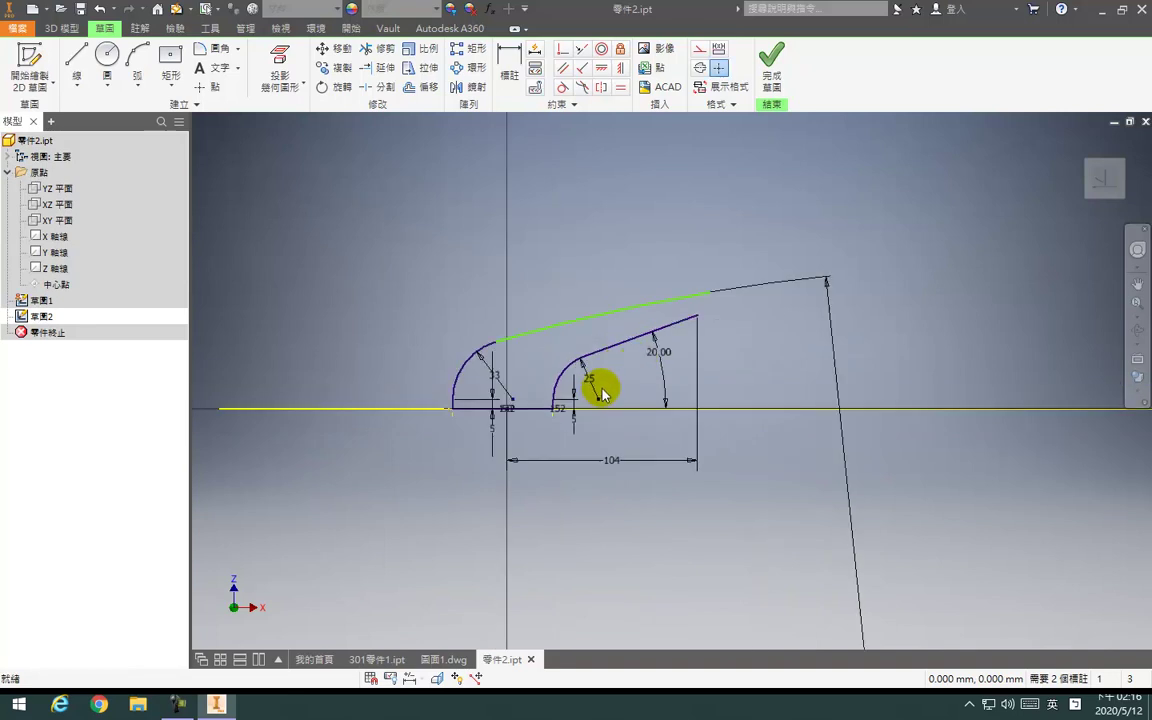
Delete the straight side's 5 mm dimension and set the sloping line's outer end 50 mm above the X axis
{"action": "left_click", "coordinate": [595, 390]}
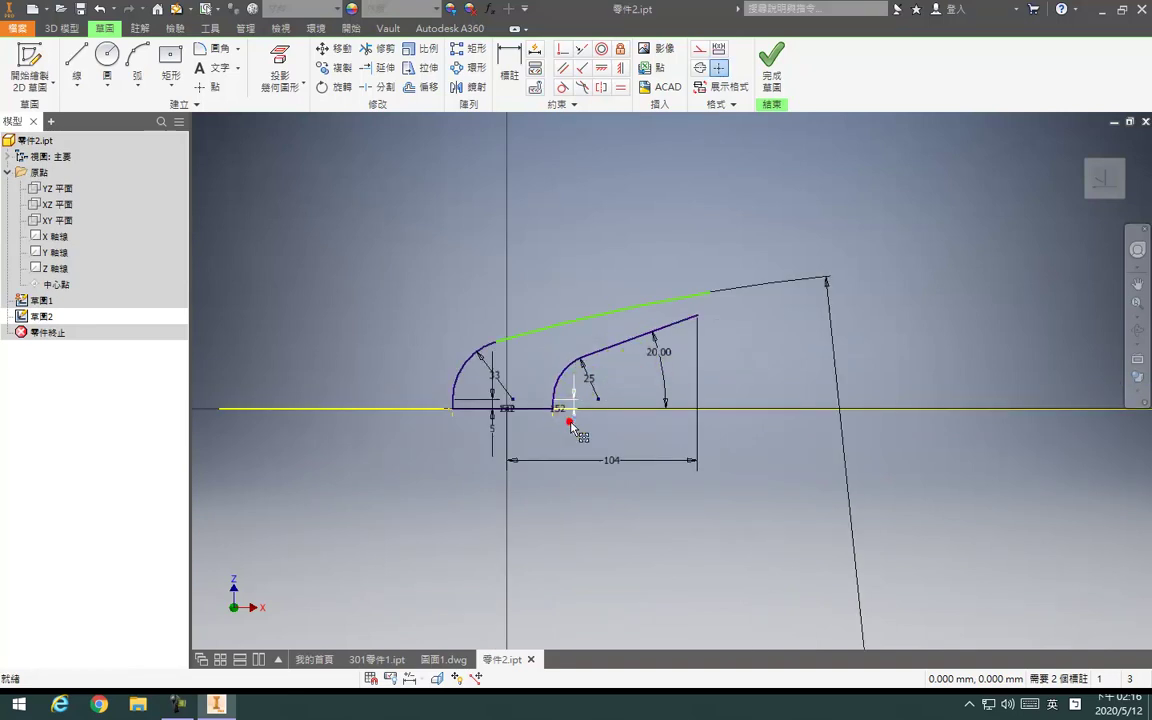
{"action": "key", "text": "d"}
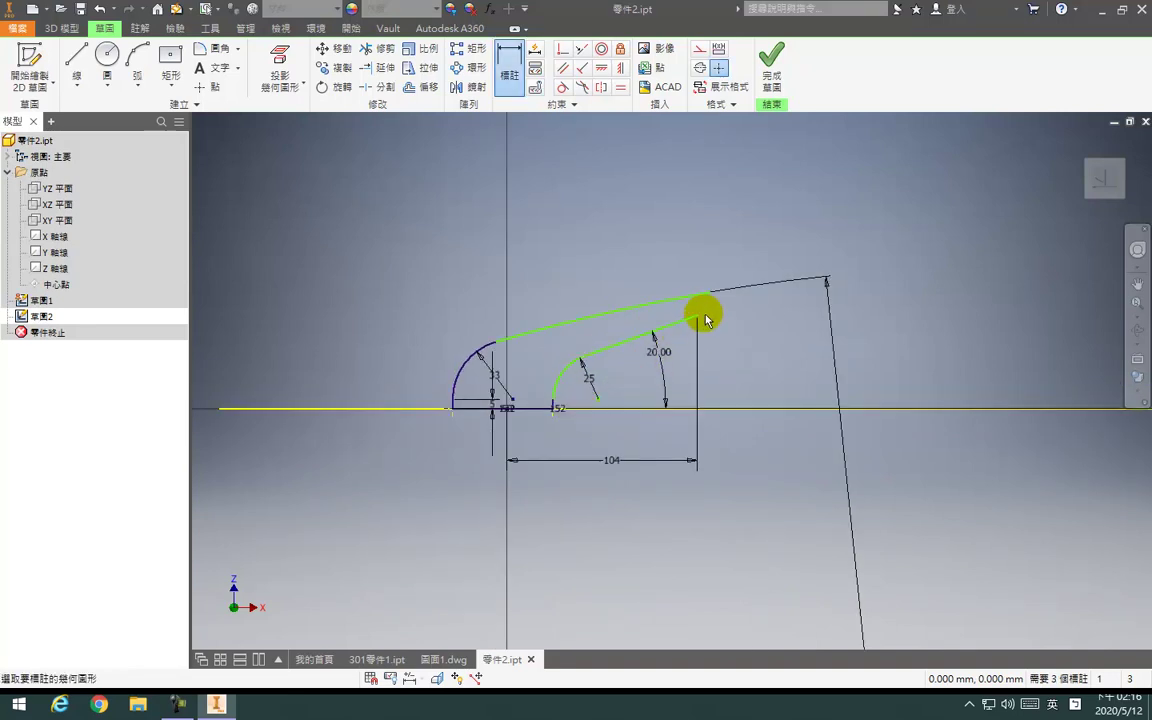
{"action": "left_click", "coordinate": [698, 316]}
{"action": "left_click", "coordinate": [735, 408]}
{"action": "left_click", "coordinate": [745, 381]}
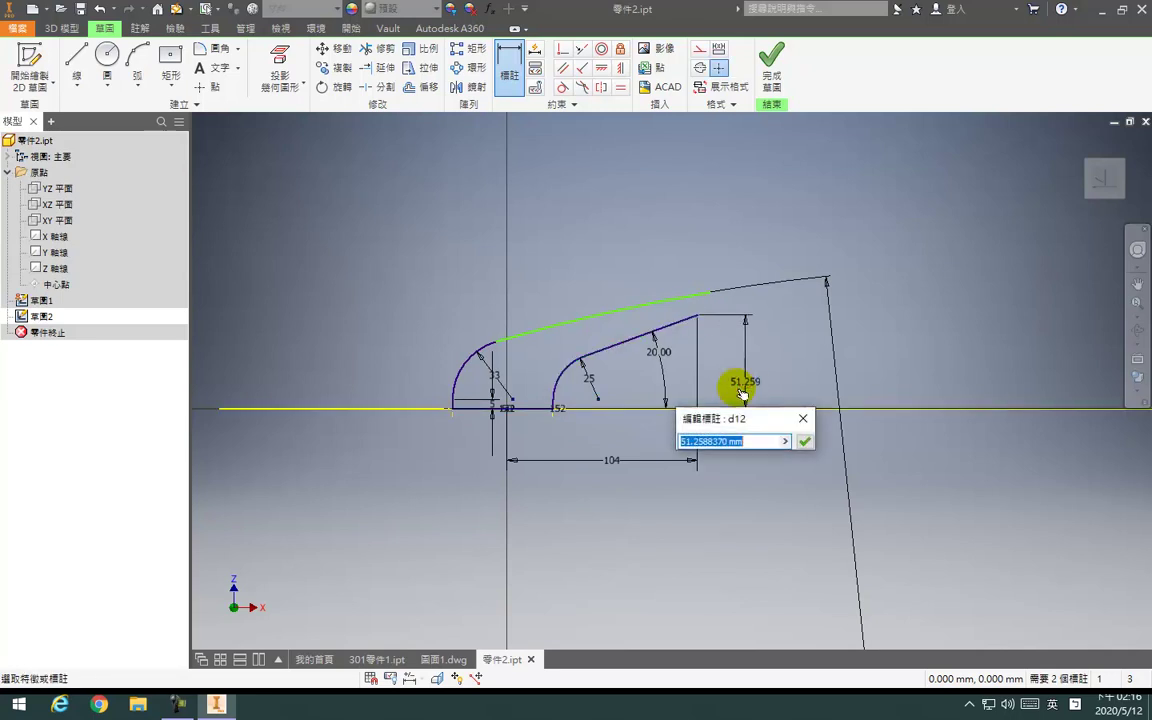
{"action": "type", "text": "50"}
{"action": "key", "text": "Return"}
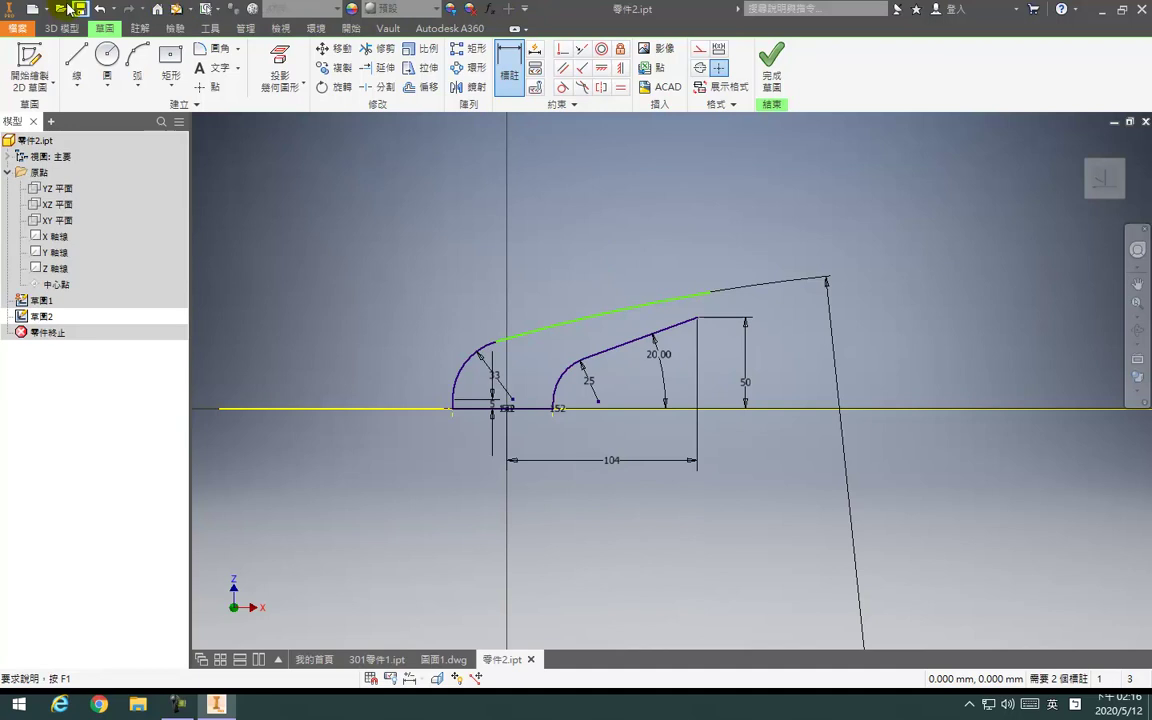
Continue the sloping line with a short collinear segment, add a perpendicular line up to the large arc's curve, and extend the arc to meet it
{"action": "left_click", "coordinate": [76, 55]}
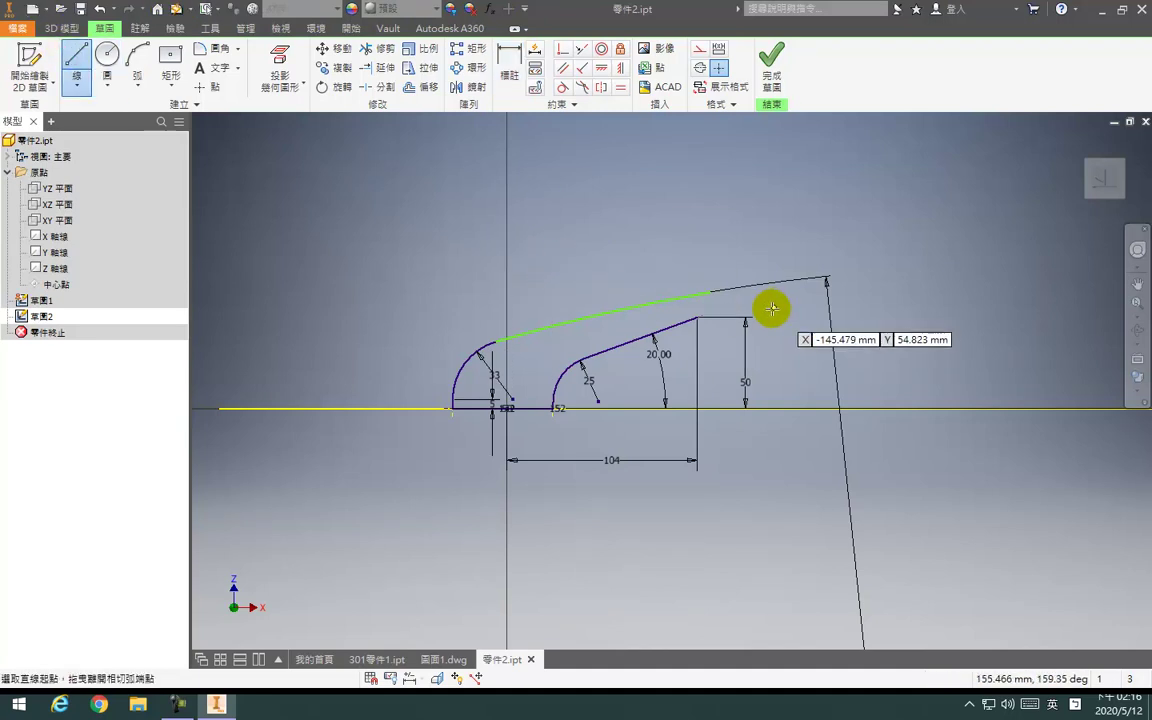
{"action": "left_click", "coordinate": [697, 316]}
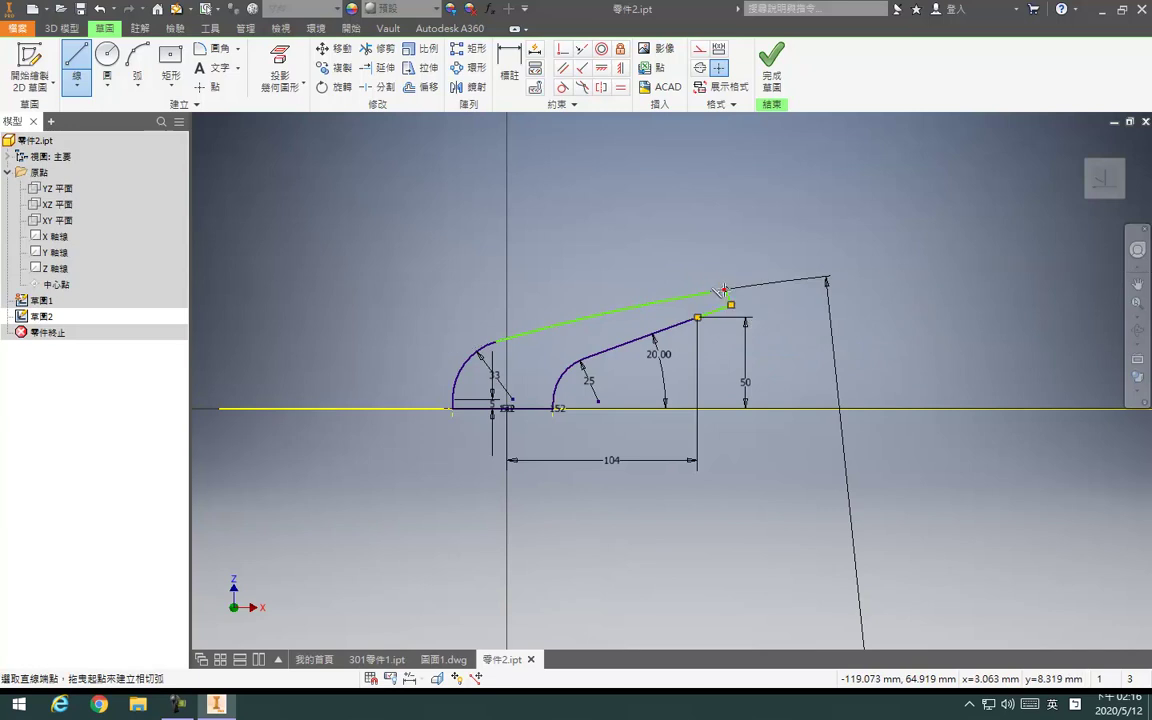
{"action": "left_click", "coordinate": [724, 289]}
{"action": "scroll", "coordinate": [721, 290], "scroll_direction": "up", "scroll_amount": 5}
{"action": "key", "text": "Escape"}
{"action": "left_click", "coordinate": [367, 88]}
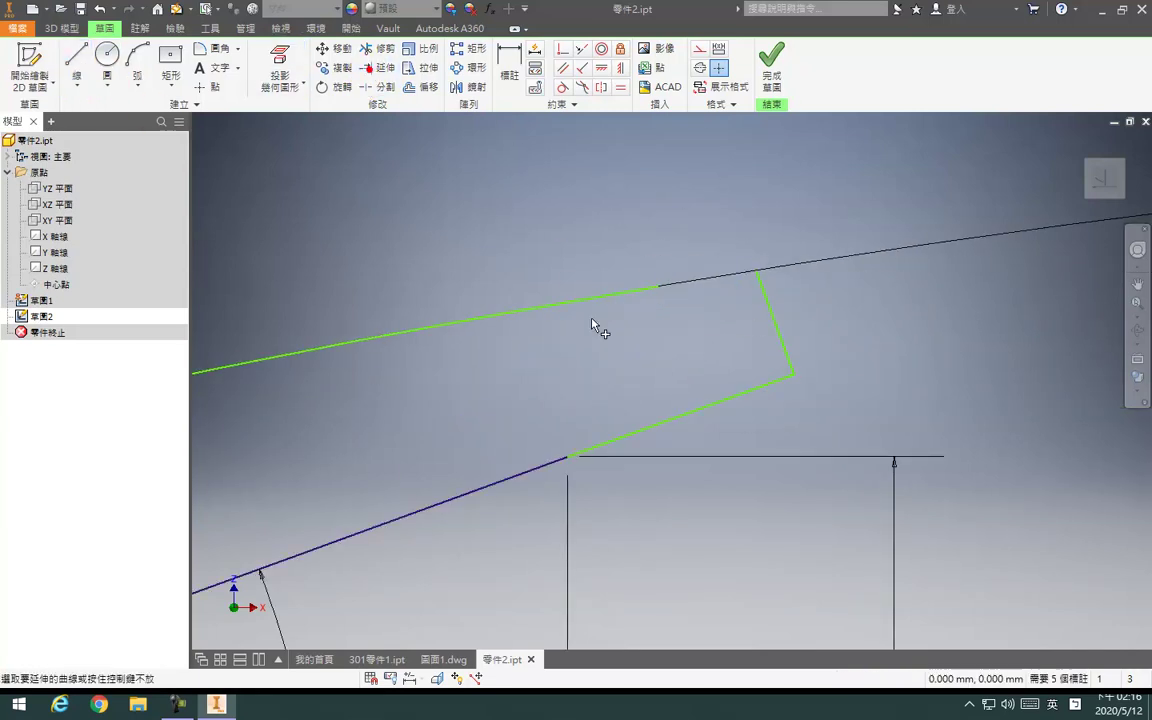
{"action": "left_click", "coordinate": [643, 287]}
Dimension the short perpendicular line closing the side profile's outer end to 15 mm
{"action": "key", "text": "d"}
{"action": "scroll", "coordinate": [815, 326], "scroll_direction": "down", "scroll_amount": 3}
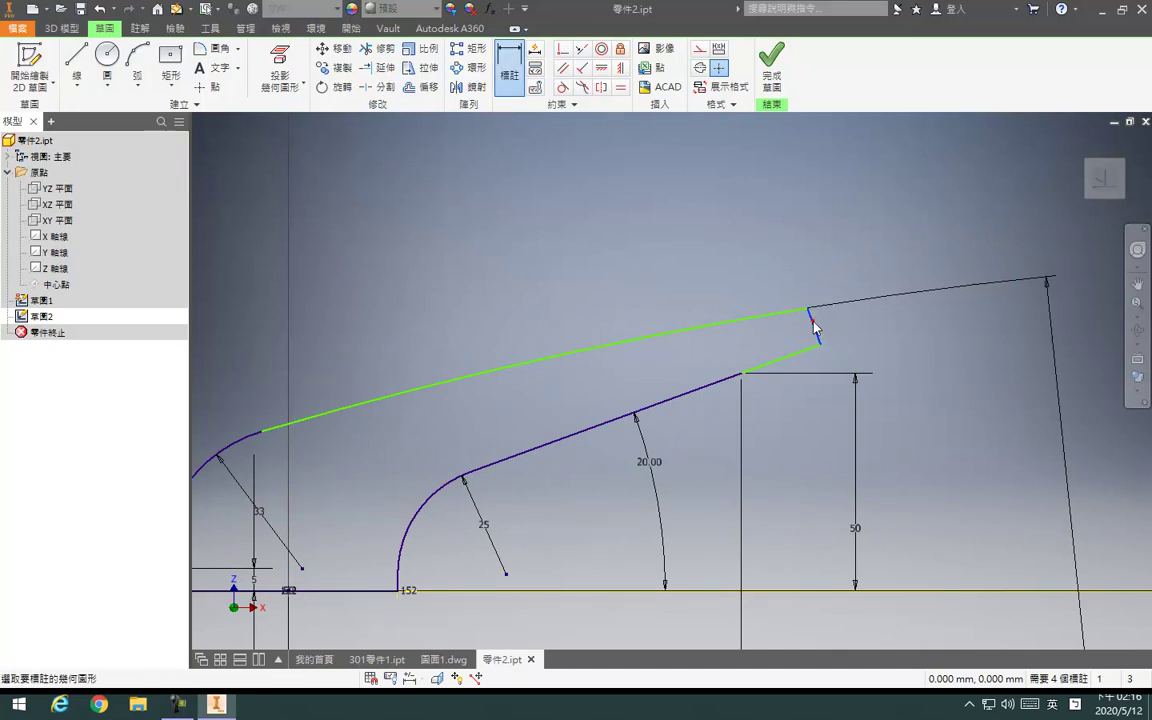
{"action": "right_click", "coordinate": [852, 320]}
{"action": "left_click", "coordinate": [818, 386]}
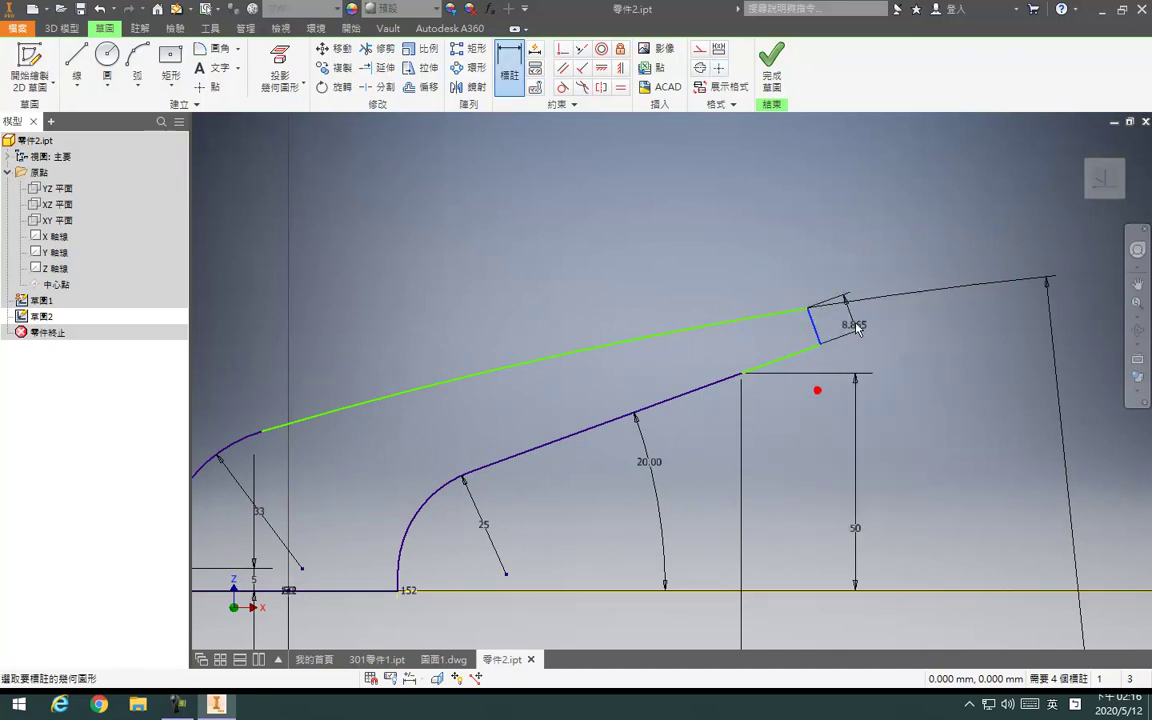
{"action": "left_click", "coordinate": [857, 323]}
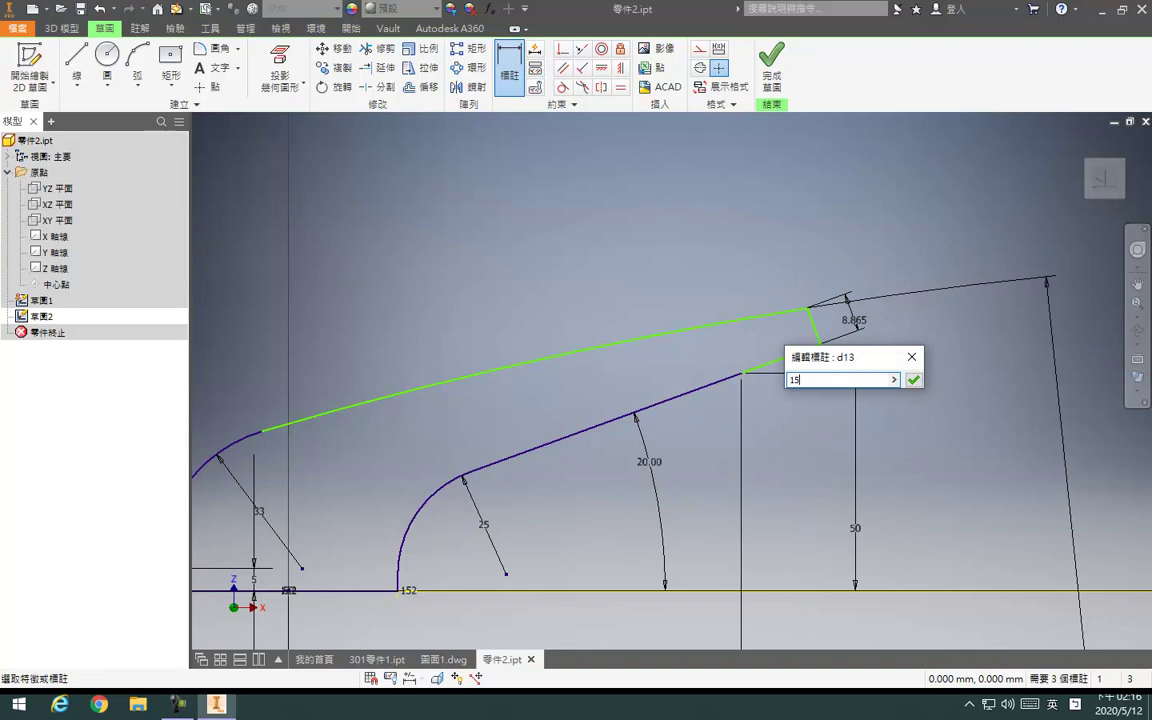
{"action": "key", "text": "Return"}
{"action": "key", "text": "Escape"}
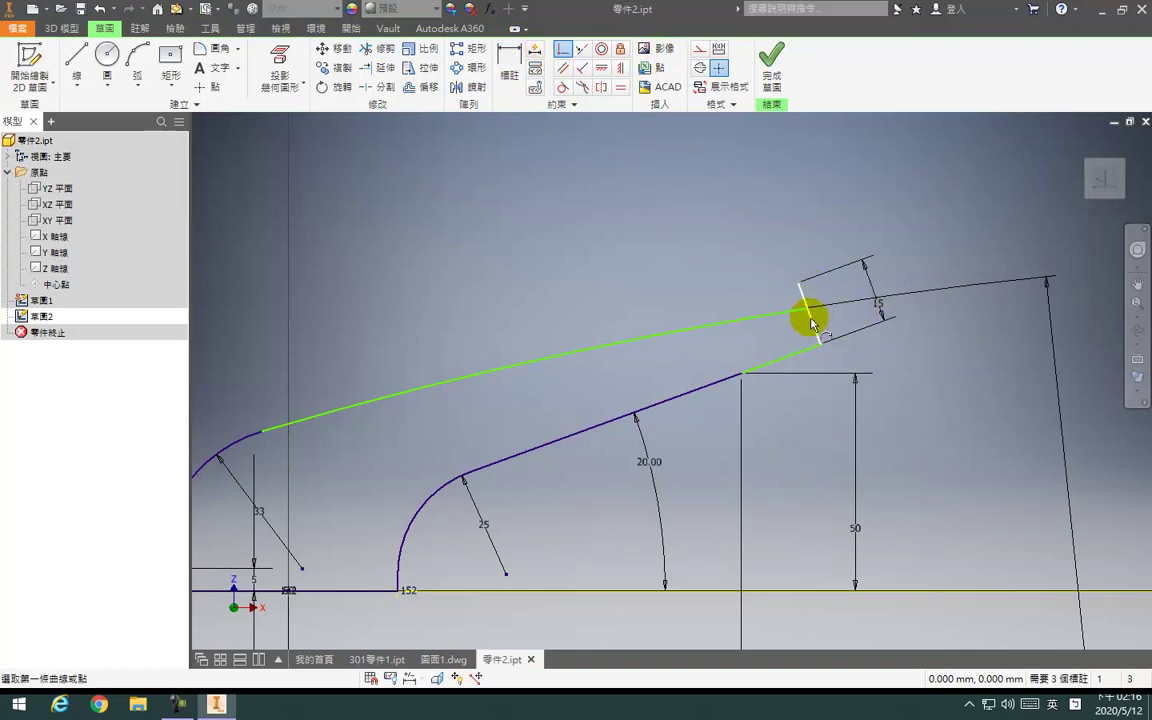
Make the large arc's free end coincident with the upper endpoint of the 15 mm end line
{"action": "left_click", "coordinate": [799, 289]}
{"action": "scroll", "coordinate": [706, 320], "scroll_direction": "down", "scroll_amount": 3}
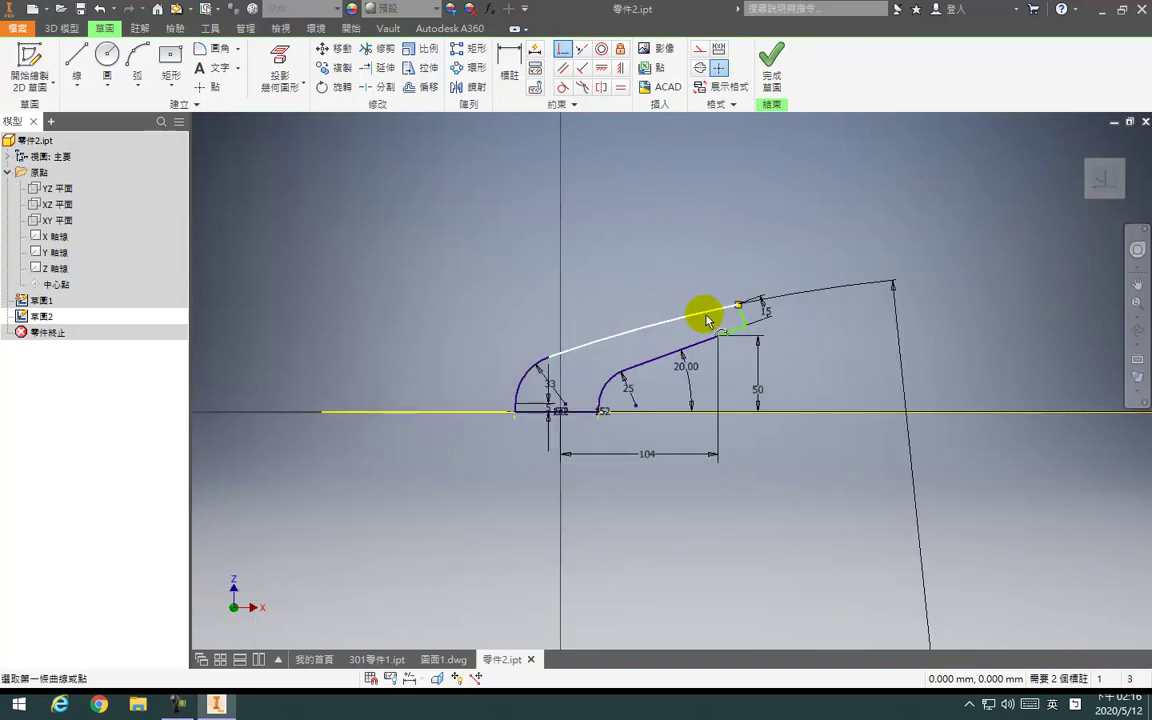
{"action": "scroll", "coordinate": [713, 320], "scroll_direction": "down", "scroll_amount": 4}
{"action": "scroll", "coordinate": [720, 303], "scroll_direction": "up", "scroll_amount": 2}
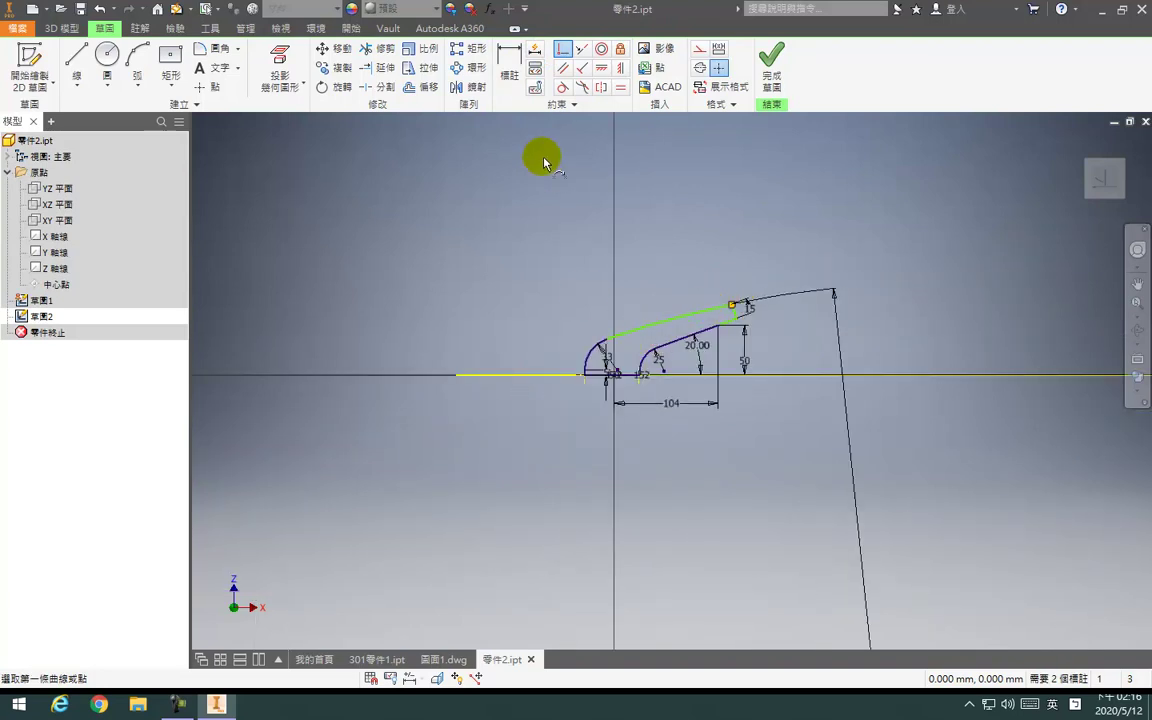
{"action": "left_click", "coordinate": [630, 331]}
{"action": "left_click", "coordinate": [598, 341]}
{"action": "key", "text": "Escape"}
{"action": "left_click", "coordinate": [702, 292]}
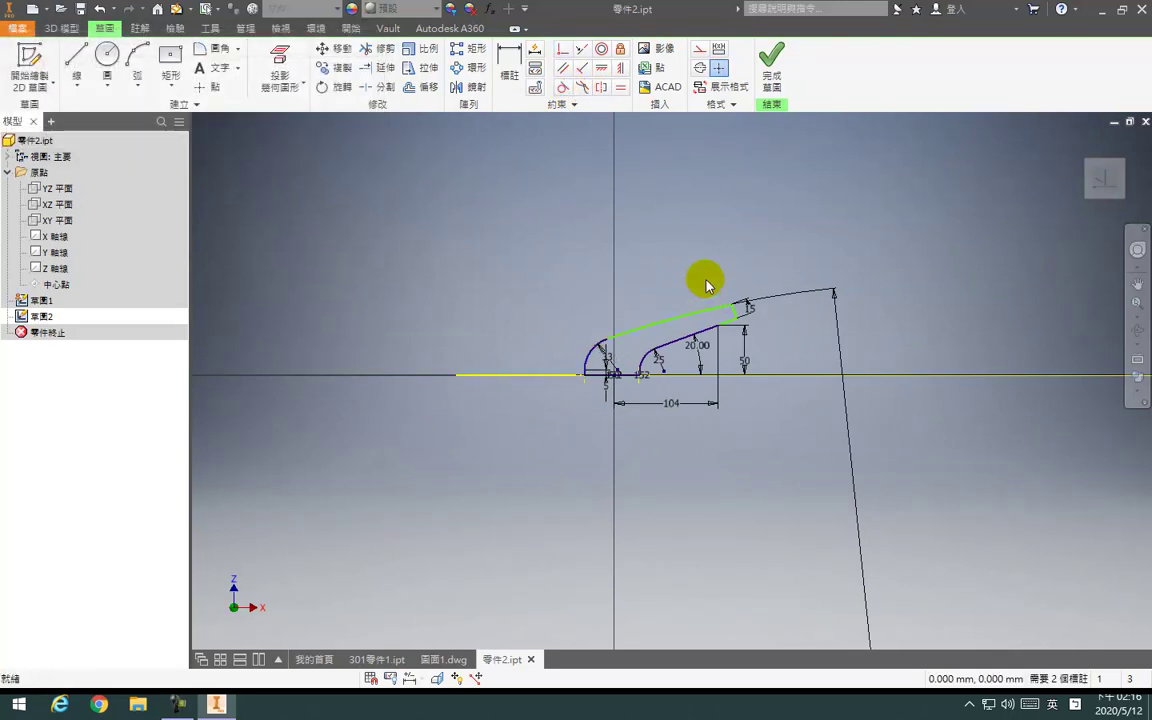
Dimension the short segment between the sloping line and the 15 mm end line to 25 mm
{"action": "scroll", "coordinate": [710, 285], "scroll_direction": "up", "scroll_amount": 3}
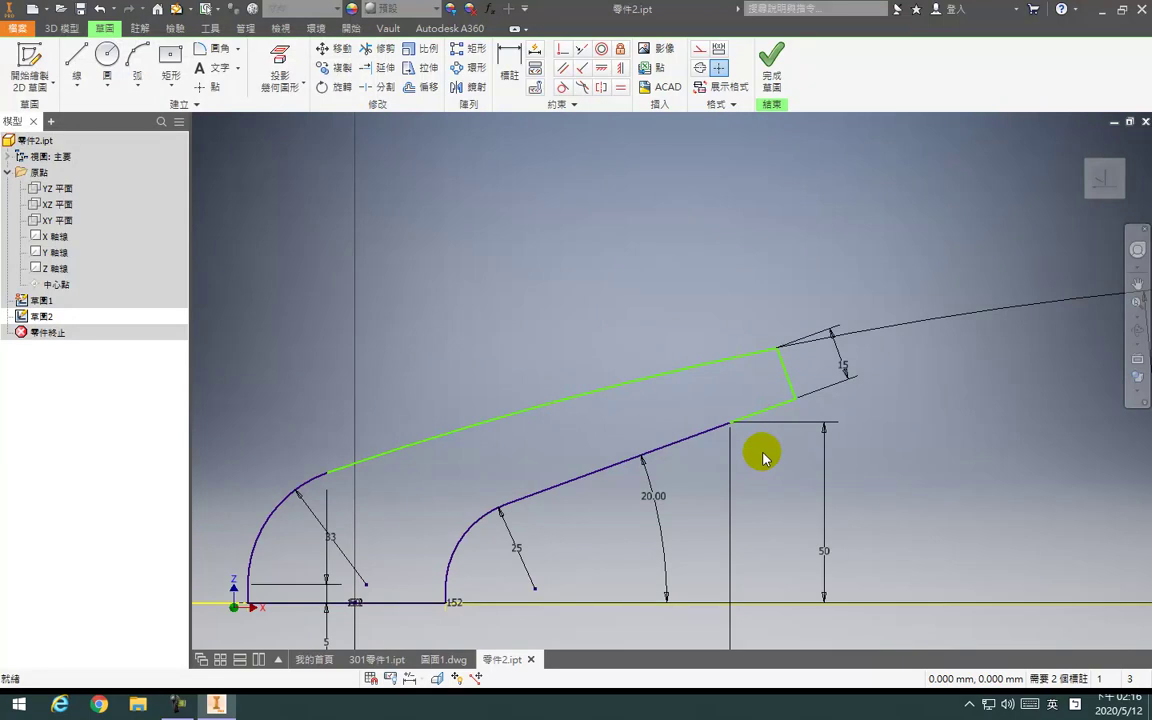
{"action": "key", "text": "d"}
{"action": "left_click", "coordinate": [789, 383]}
{"action": "left_click", "coordinate": [712, 305]}
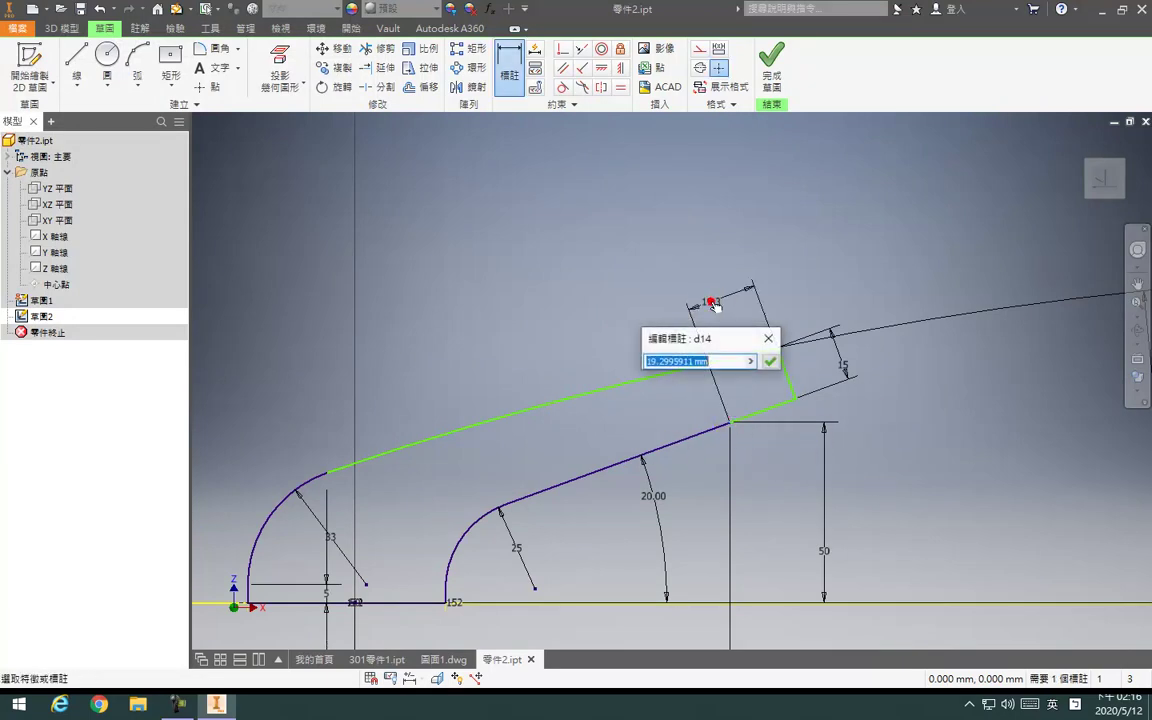
{"action": "type", "text": "25"}
{"action": "key", "text": "Return"}
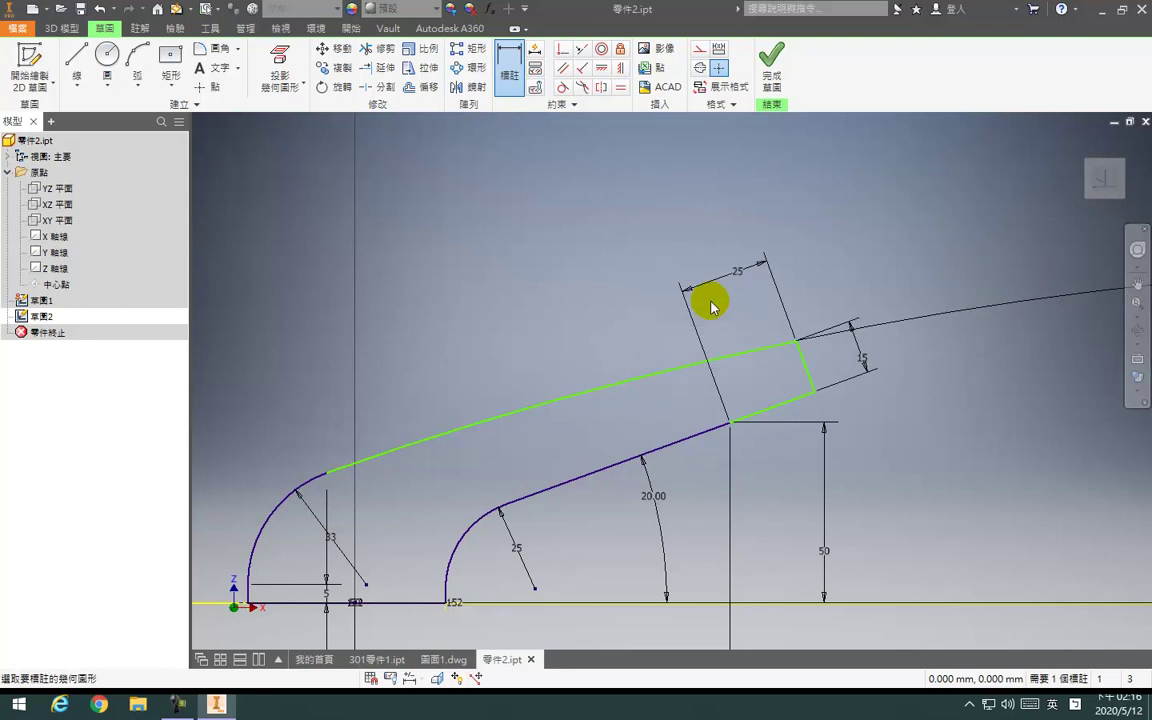
Constrain the 25 mm segment collinear with the 20° sloping line
{"action": "scroll", "coordinate": [675, 289], "scroll_direction": "down", "scroll_amount": 3}
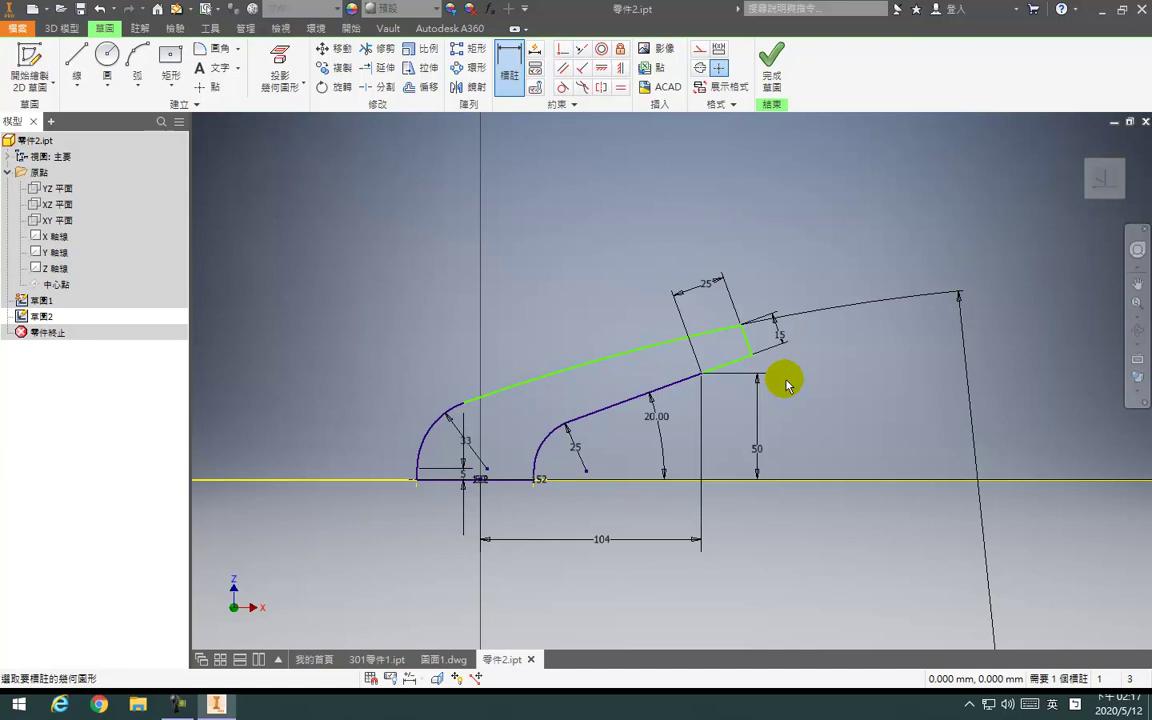
{"action": "scroll", "coordinate": [707, 347], "scroll_direction": "up", "scroll_amount": 3}
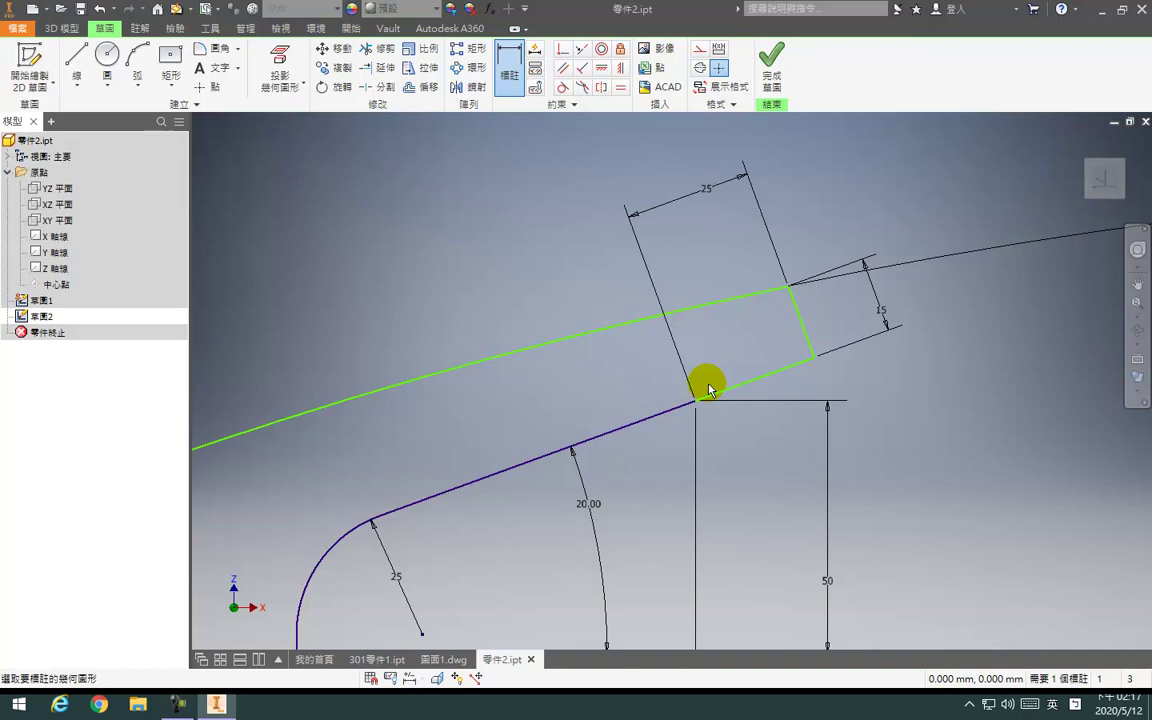
{"action": "scroll", "coordinate": [707, 388], "scroll_direction": "down", "scroll_amount": 2}
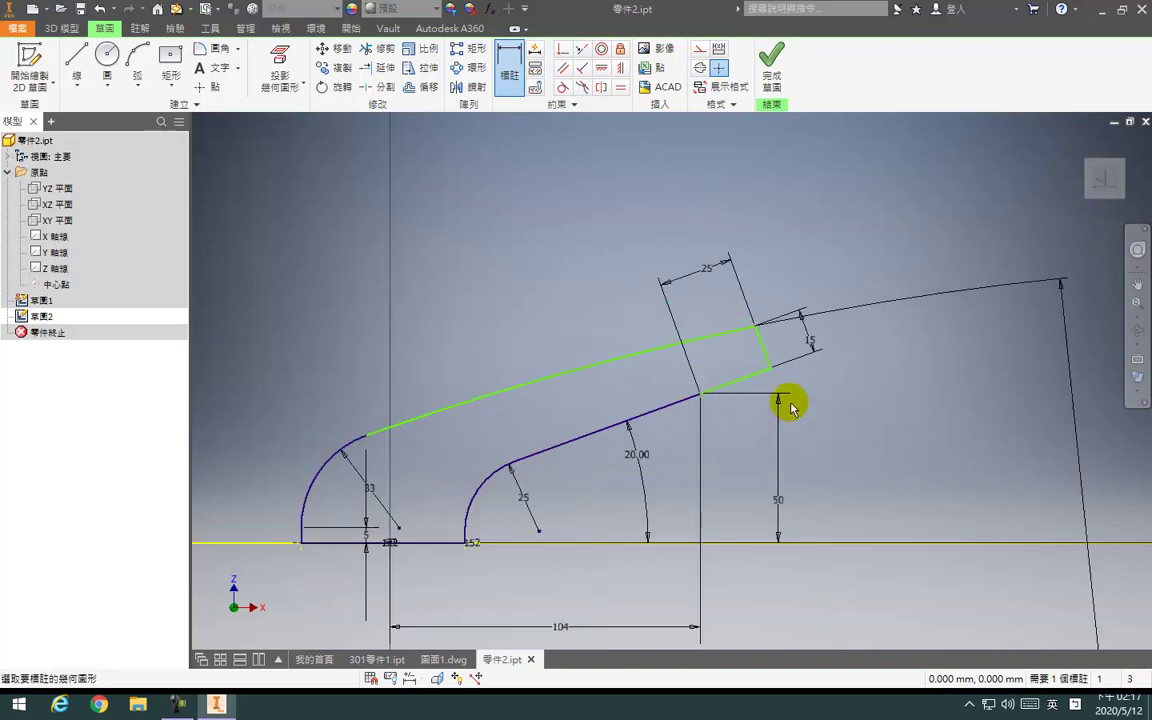
{"action": "left_click", "coordinate": [582, 49]}
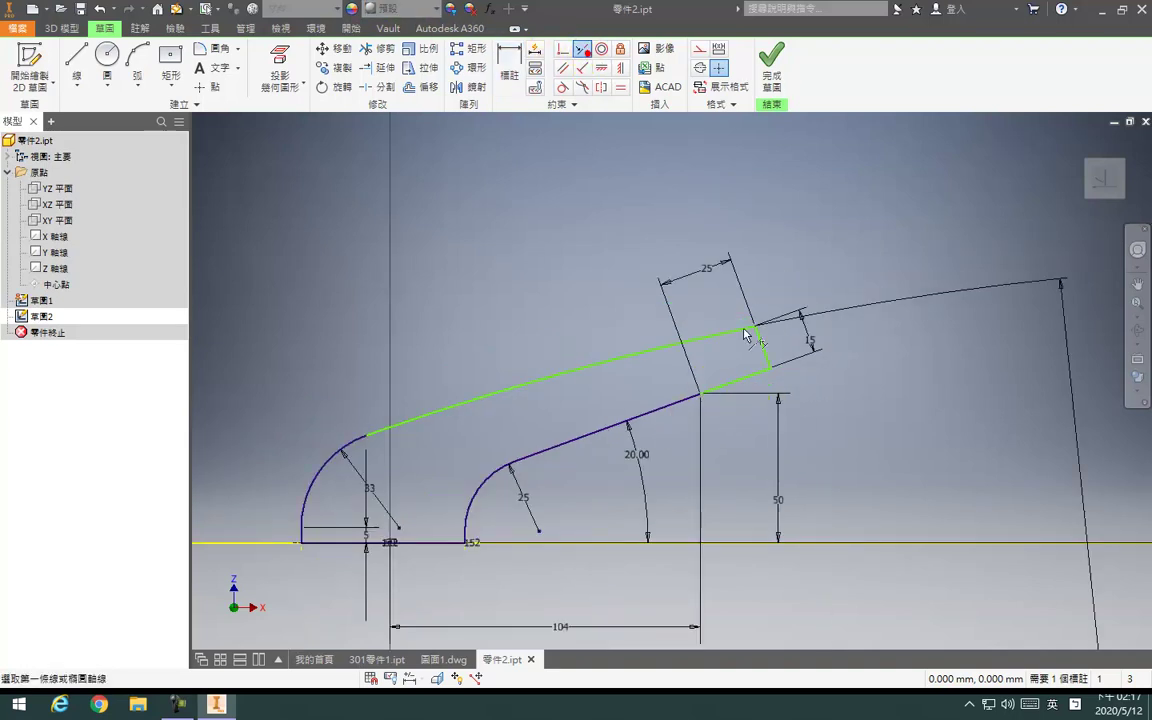
{"action": "left_click", "coordinate": [683, 402]}
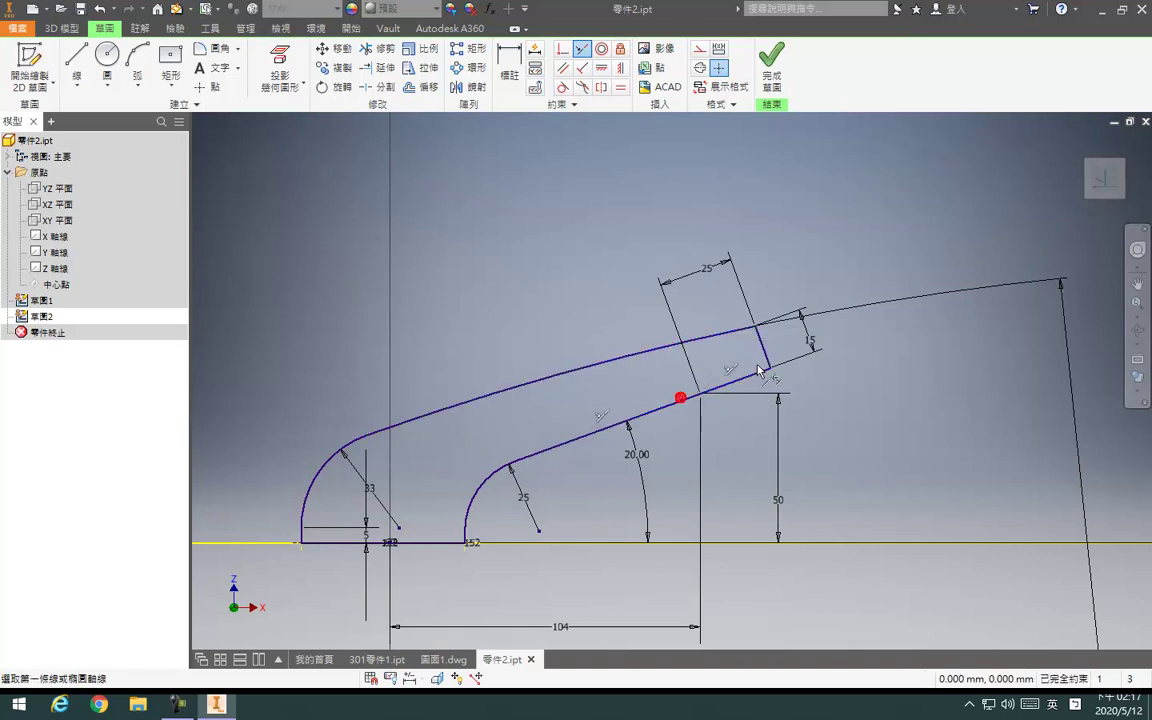
Convert the side profile's 15 mm end line to construction geometry and finish the sketch
{"action": "left_click", "coordinate": [768, 92]}
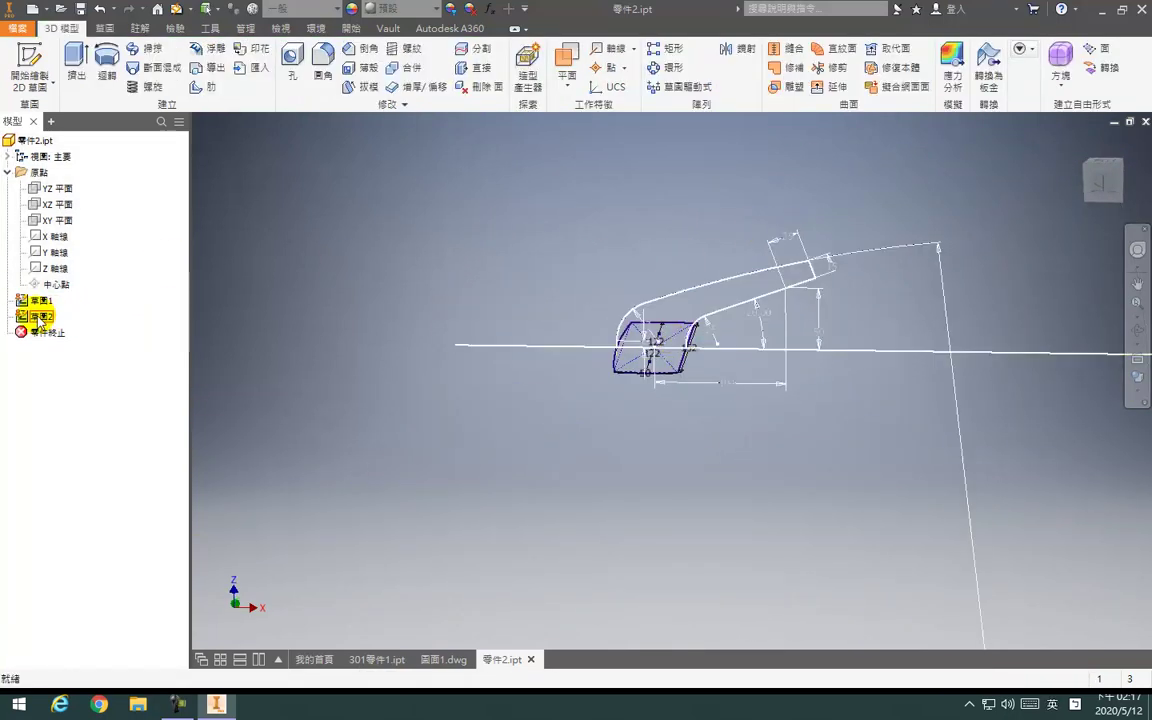
{"action": "double_click", "coordinate": [88, 314]}
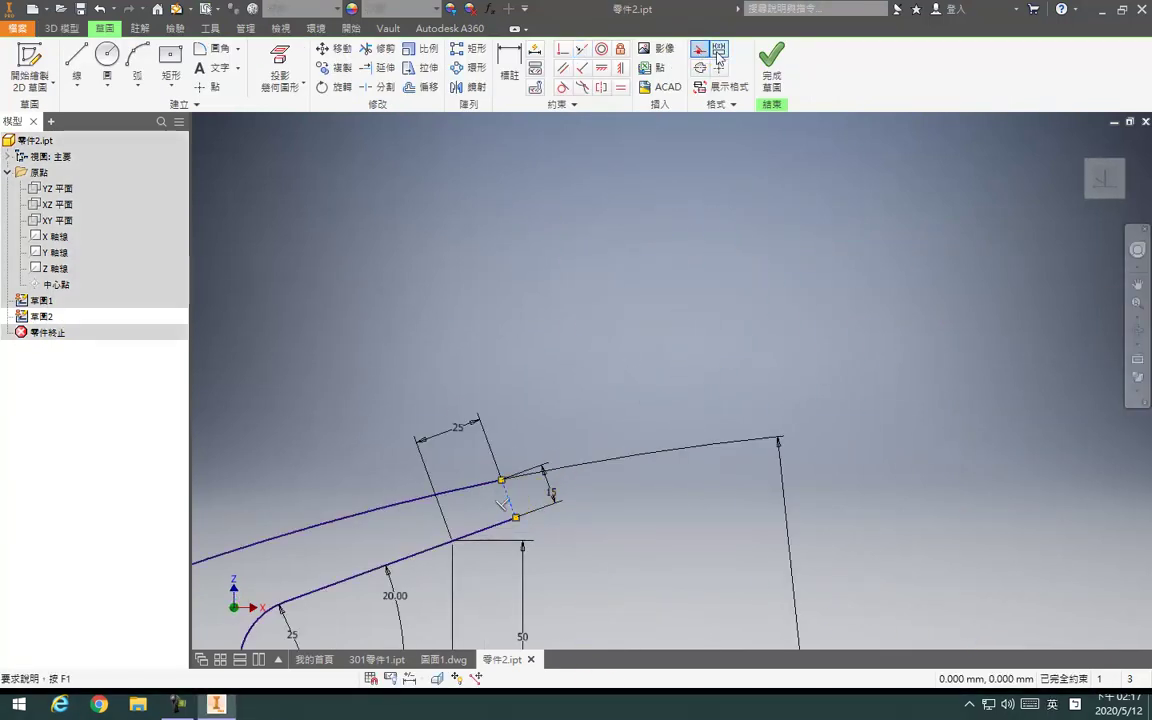
{"action": "left_click", "coordinate": [770, 60]}
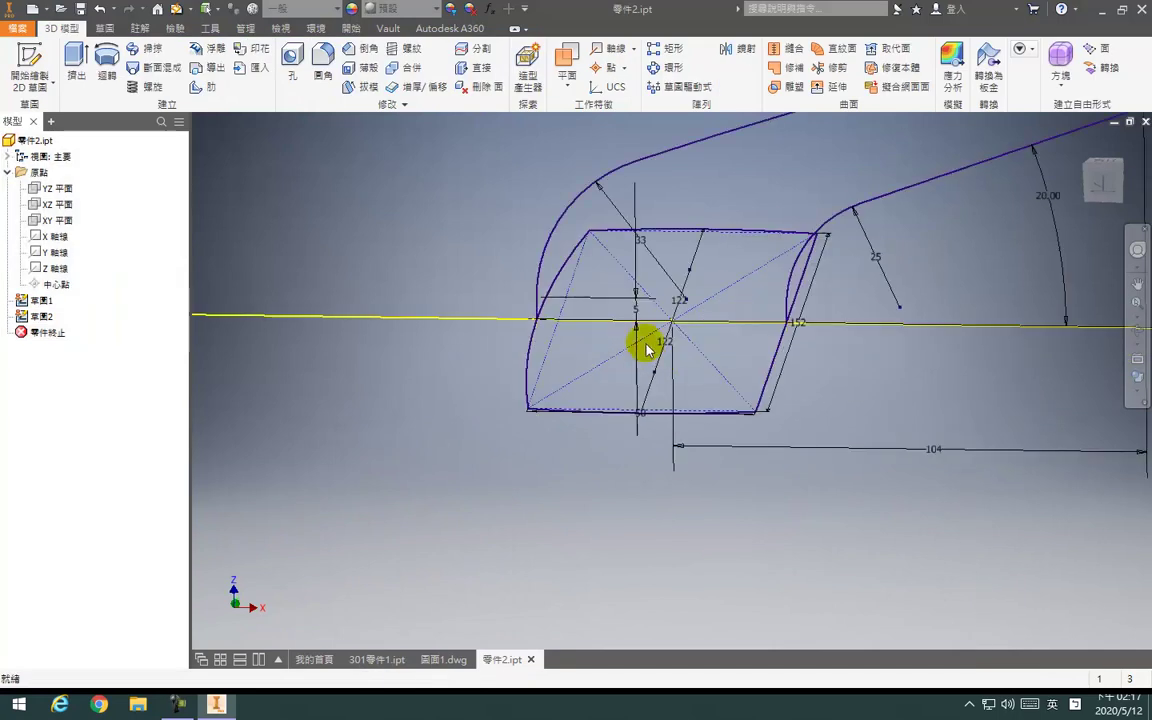
{"action": "scroll", "coordinate": [523, 308], "scroll_direction": "down", "scroll_amount": 3}
{"action": "scroll", "coordinate": [518, 375], "scroll_direction": "up", "scroll_amount": 5}
{"action": "middle_click_drag", "start_coordinate": [504, 378], "coordinate": [397, 387]}
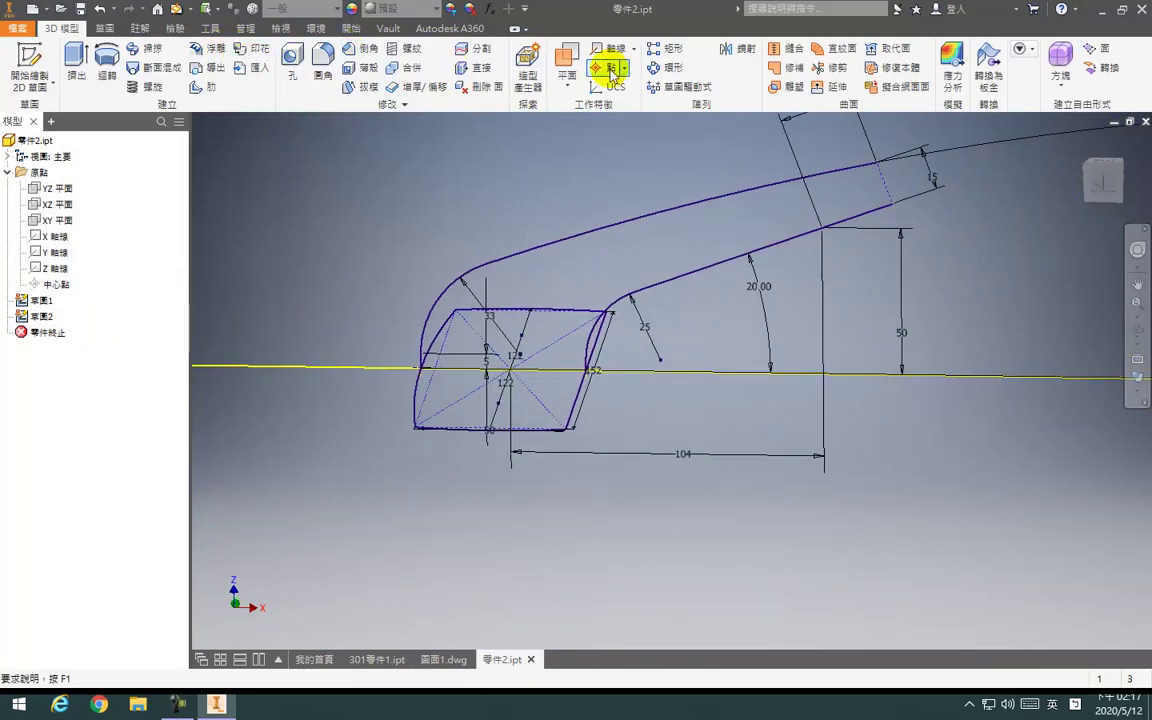
{"action": "left_click", "coordinate": [160, 47]}
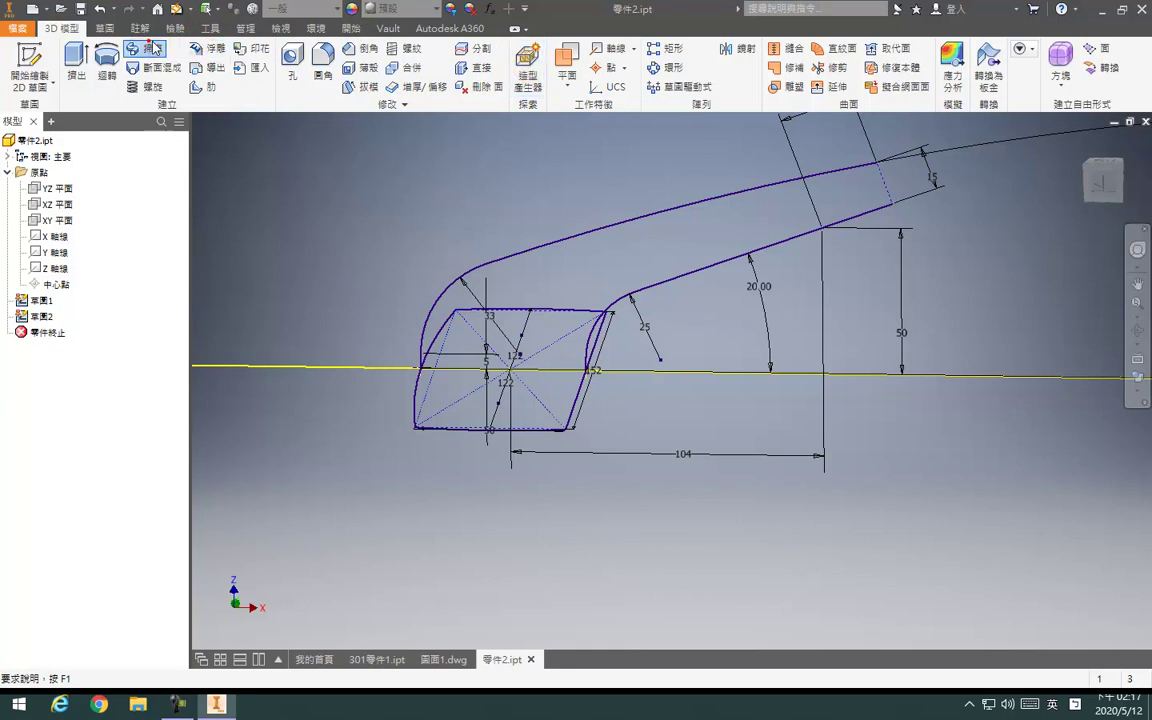
{"action": "middle_click_drag", "start_coordinate": [476, 347], "coordinate": [487, 553]}
{"action": "key", "text": "Escape"}
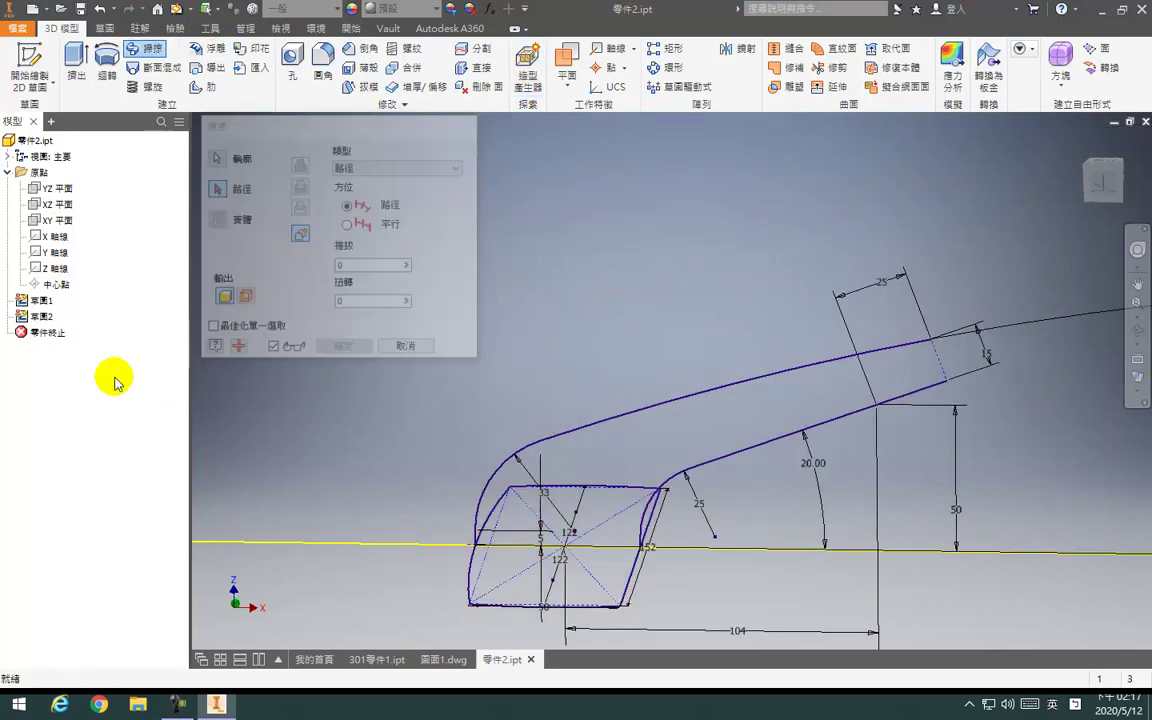
Create a sketch on the XY plane containing only the projected long curved side of the base profile, and finish it
{"action": "left_click", "coordinate": [42, 57]}
{"action": "key", "text": "F6"}
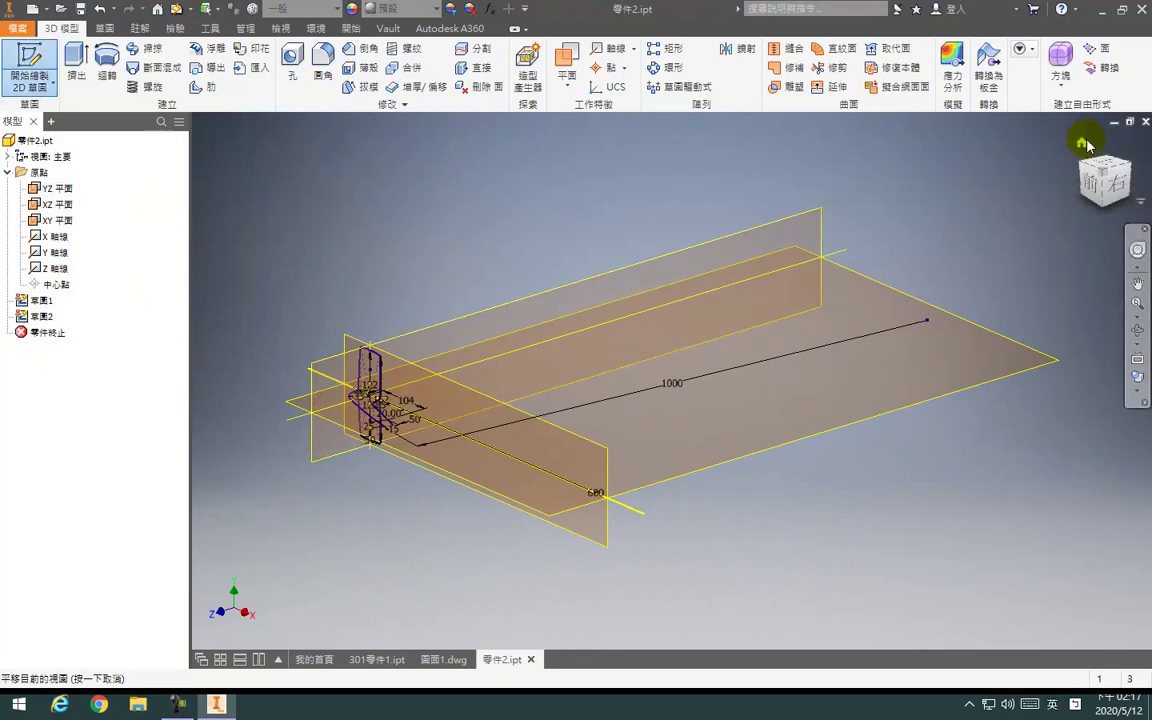
{"action": "left_click", "coordinate": [1084, 143]}
{"action": "scroll", "coordinate": [537, 199], "scroll_direction": "down", "scroll_amount": 5}
{"action": "left_click", "coordinate": [637, 295]}
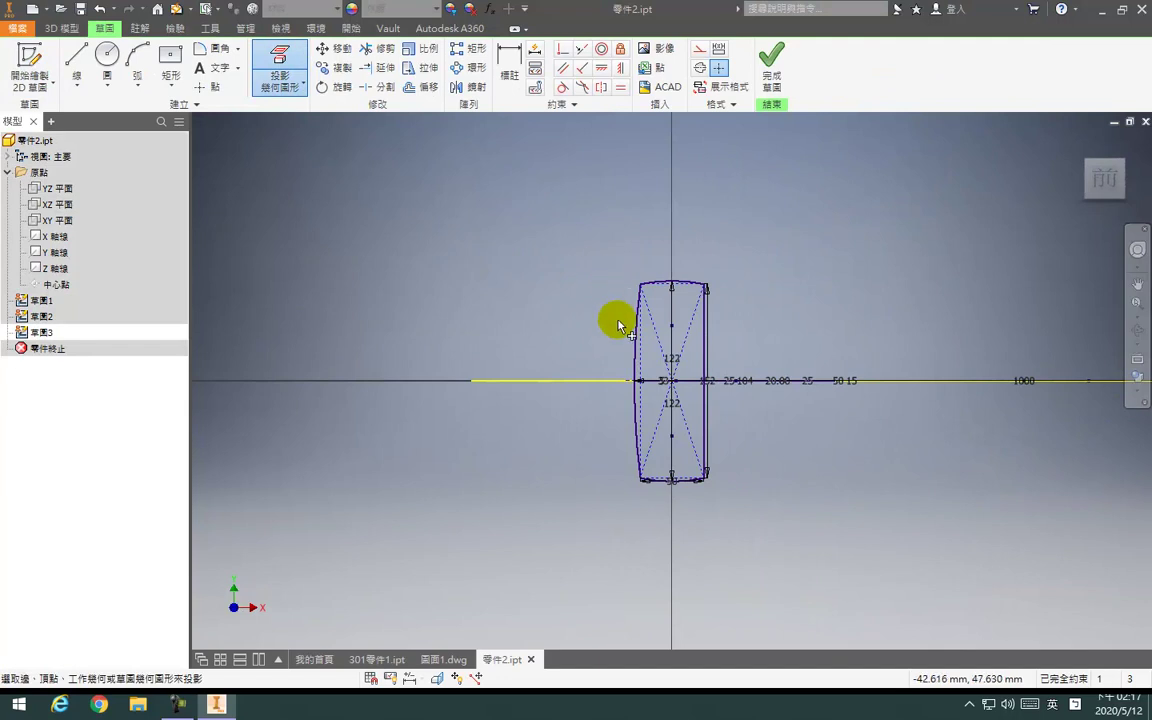
{"action": "left_click", "coordinate": [773, 60]}
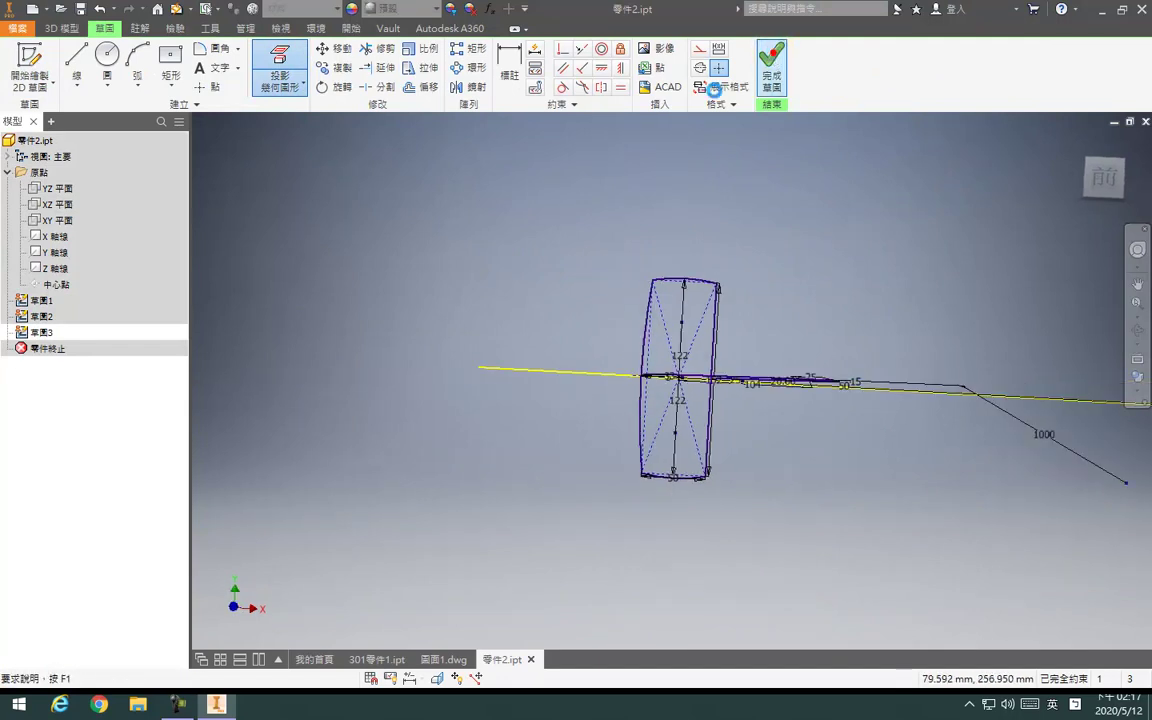
Create another sketch on the XY plane containing only the projected long straight side of the base profile, and finish it
{"action": "left_click", "coordinate": [55, 221]}
{"action": "key", "text": "c"}
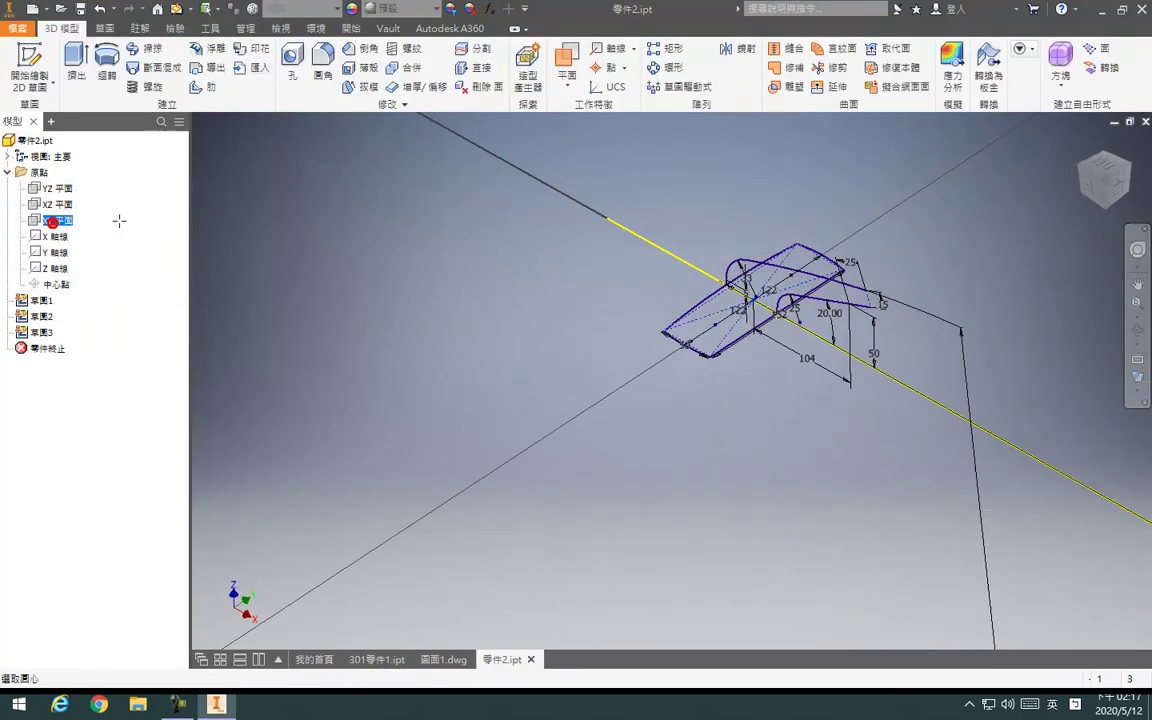
{"action": "left_click", "coordinate": [280, 68]}
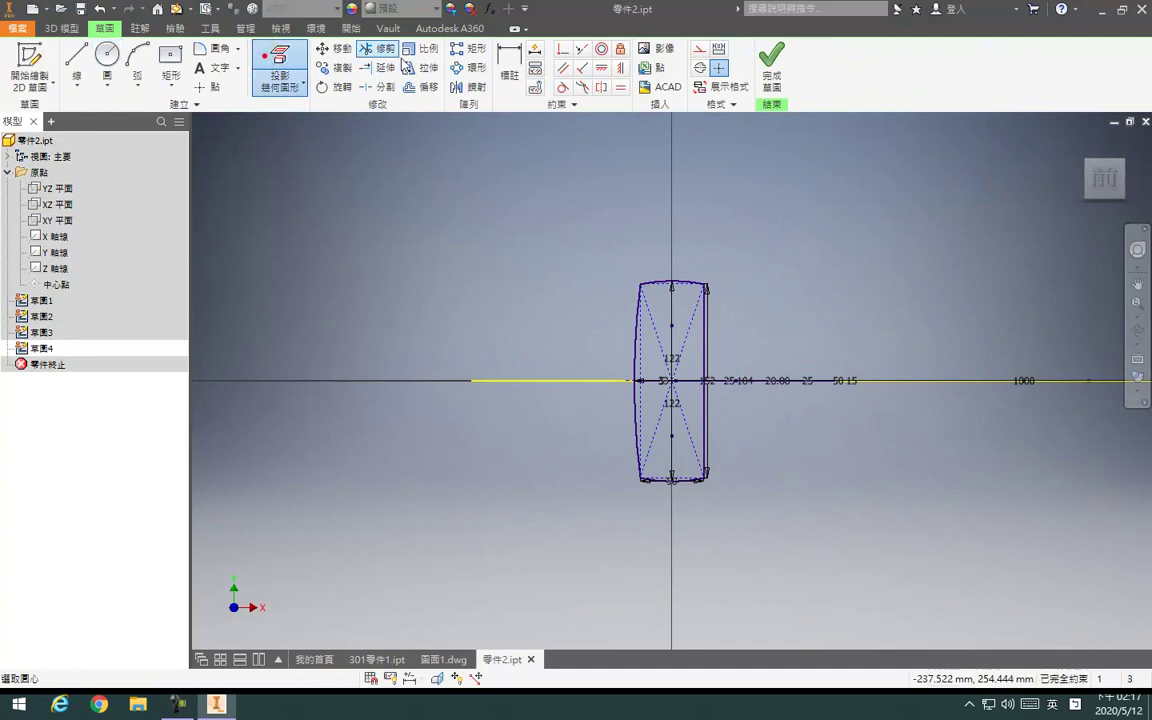
{"action": "left_click", "coordinate": [707, 339]}
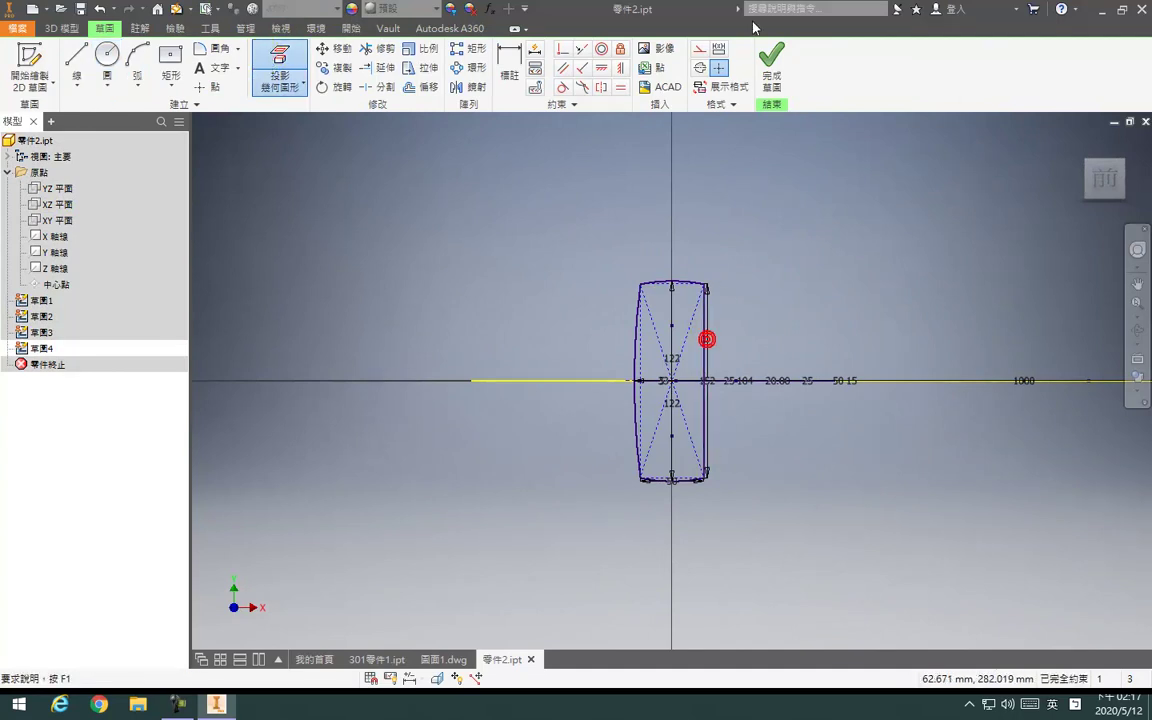
{"action": "left_click", "coordinate": [772, 62]}
Hide the base profile sketch and sweep the projected curved side as a surface along the side profile's upper chain with the 33 mm arc
{"action": "right_click", "coordinate": [44, 314]}
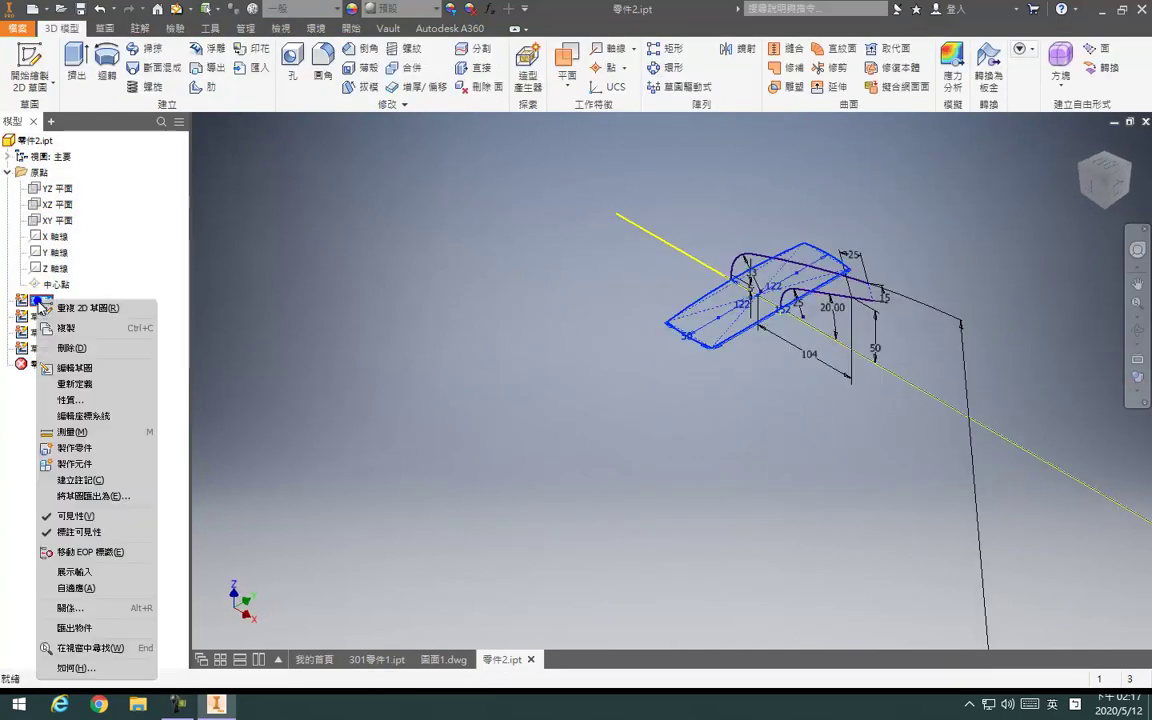
{"action": "left_click", "coordinate": [86, 472]}
{"action": "middle_click_drag", "start_coordinate": [620, 279], "coordinate": [388, 284]}
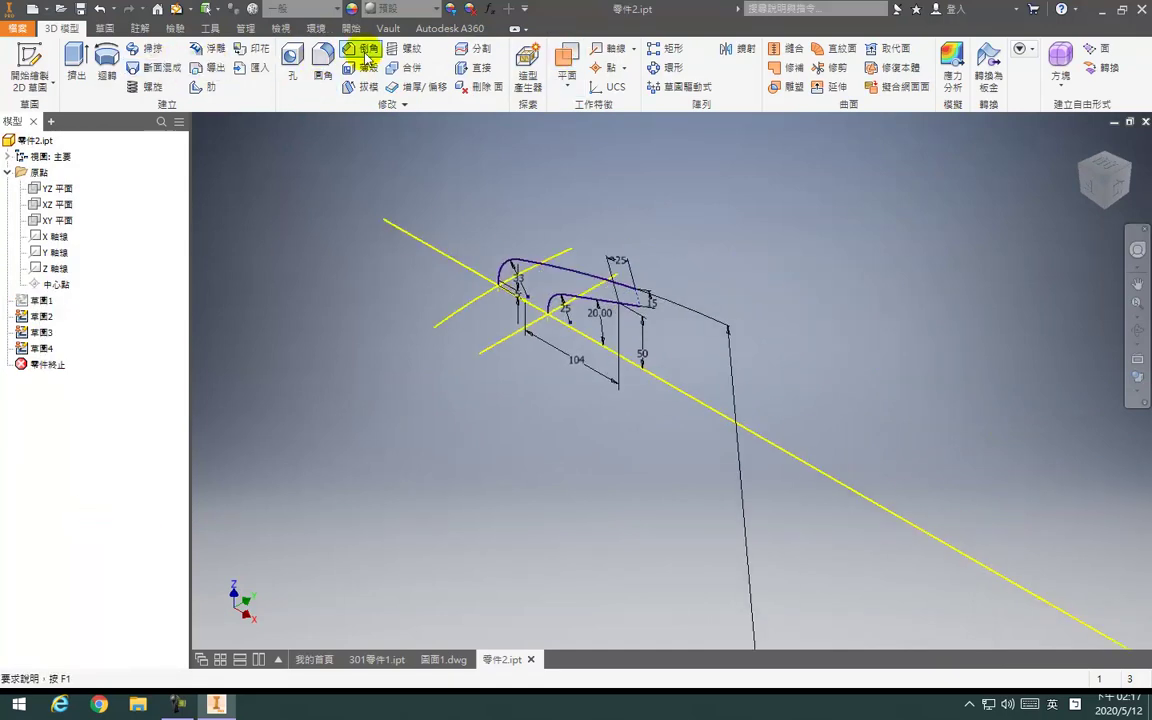
{"action": "left_click", "coordinate": [145, 48]}
{"action": "left_click", "coordinate": [503, 287]}
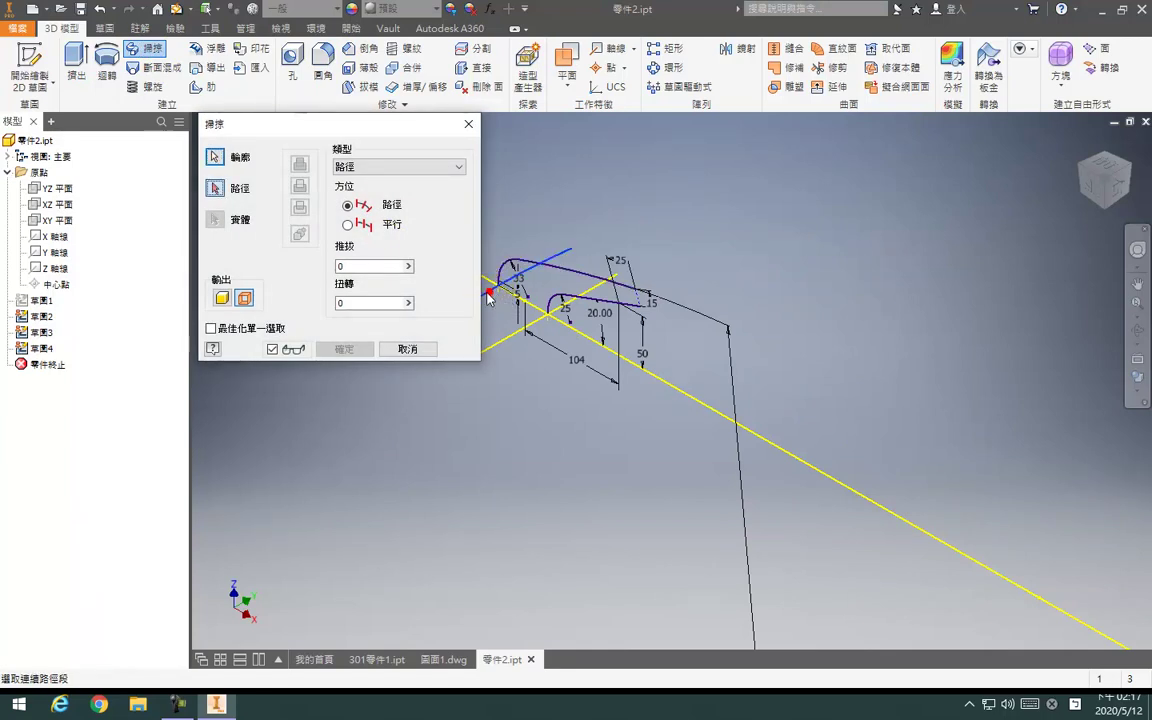
{"action": "left_click", "coordinate": [540, 268]}
{"action": "left_click", "coordinate": [344, 349]}
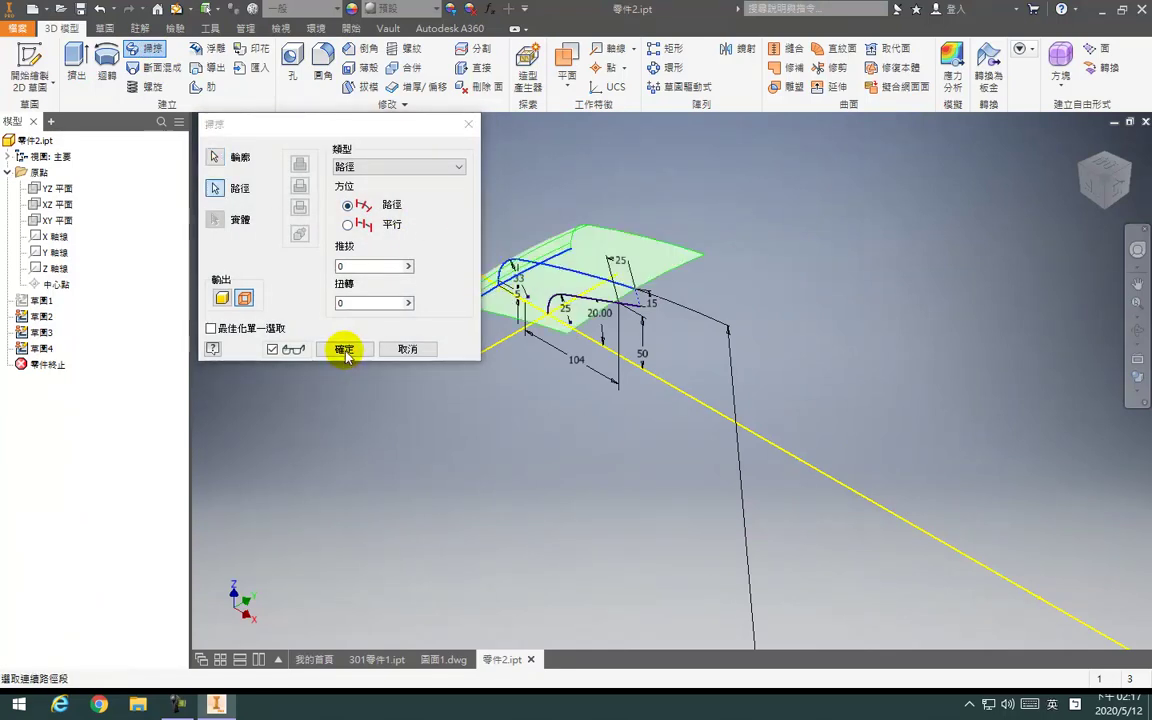
Show the side profile sketch again and sweep the projected straight side as a surface along its lower chain with the 25 mm arc
{"action": "left_click", "coordinate": [150, 67]}
{"action": "left_click", "coordinate": [45, 318]}
{"action": "left_click", "coordinate": [47, 333]}
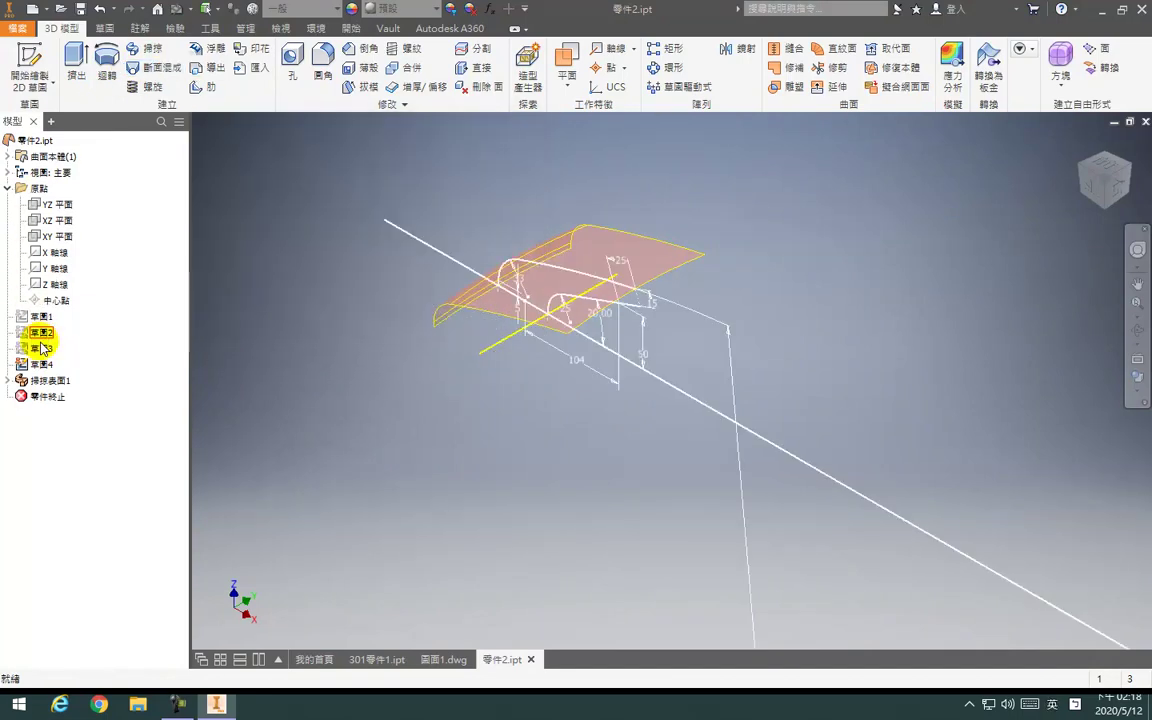
{"action": "right_click", "coordinate": [46, 334]}
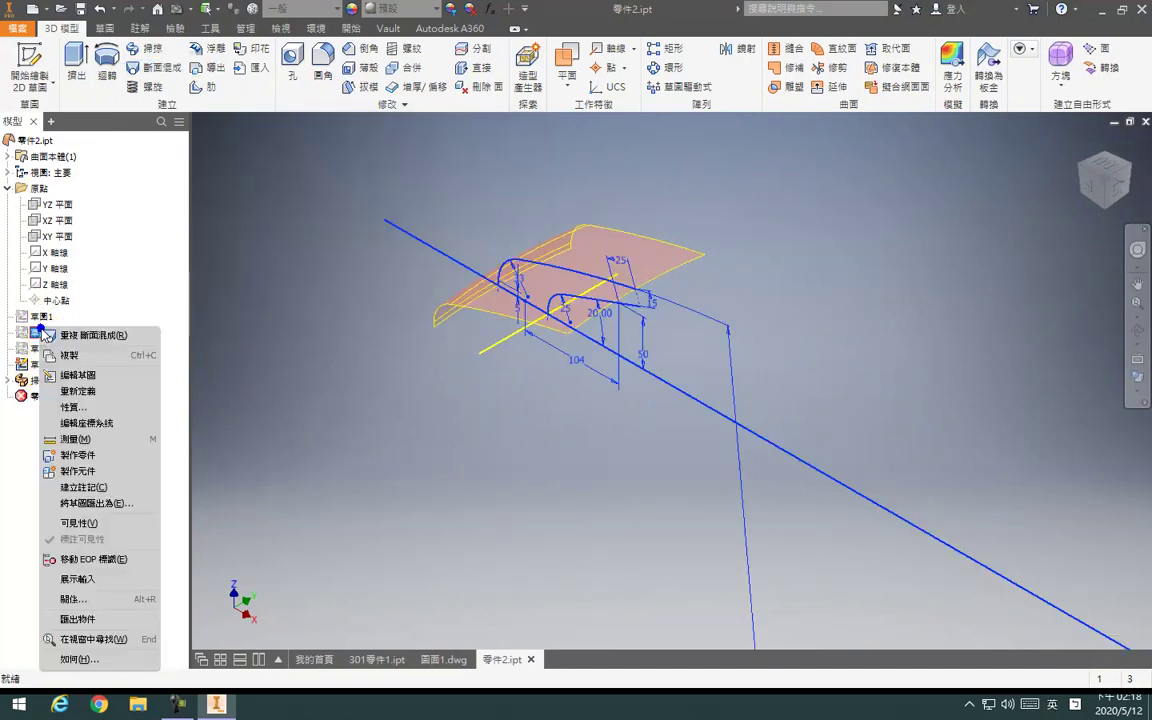
{"action": "left_click", "coordinate": [96, 524]}
{"action": "left_click", "coordinate": [163, 53]}
{"action": "left_click", "coordinate": [507, 343]}
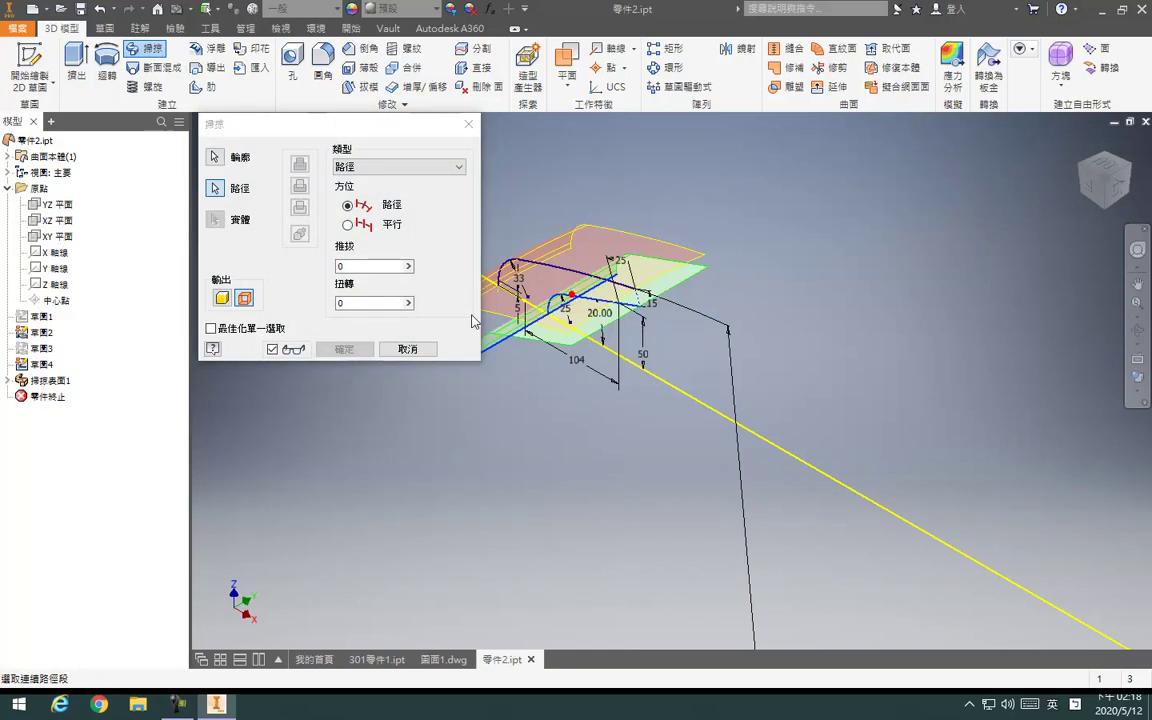
{"action": "left_click", "coordinate": [372, 354]}
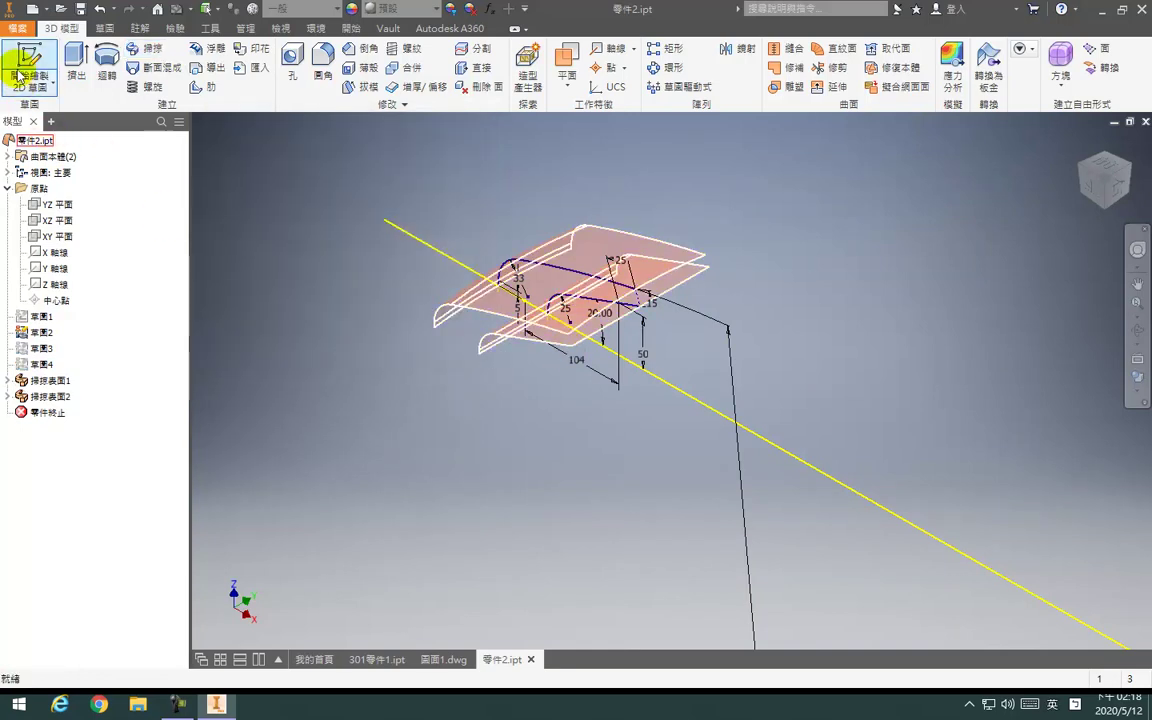
Create a sketch on the XY plane and project the curved front edge and the straight front edge of the two swept surfaces
{"action": "left_click", "coordinate": [55, 82]}
{"action": "left_click", "coordinate": [247, 283]}
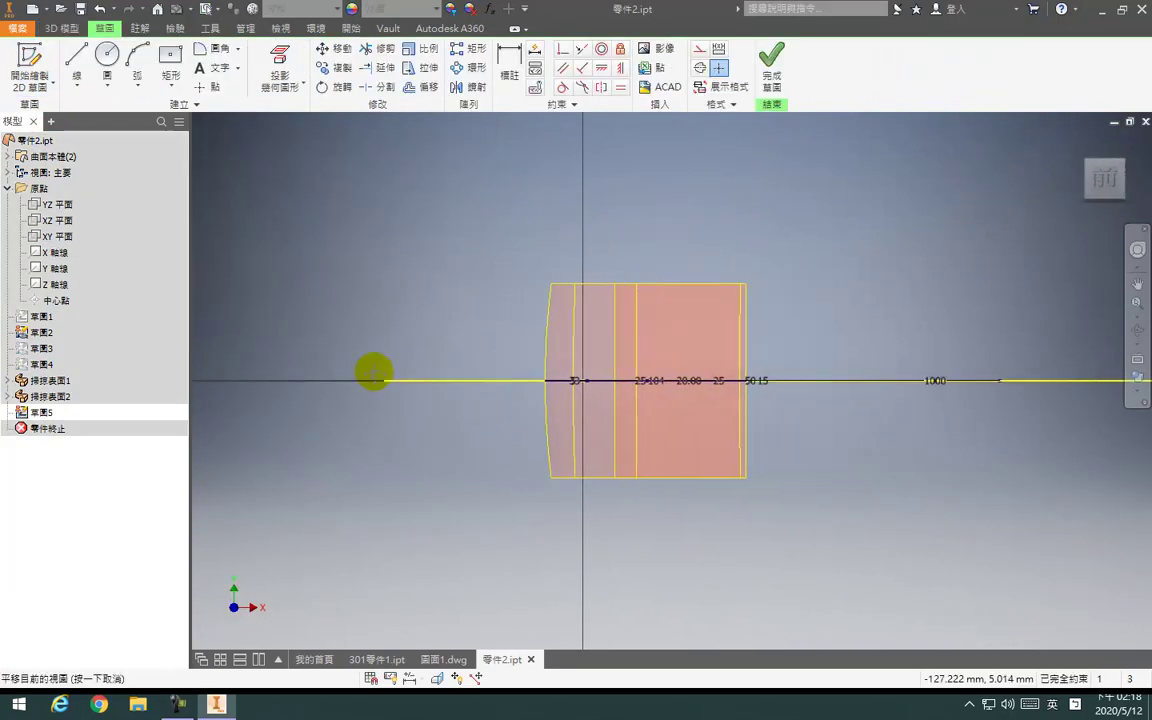
{"action": "left_click", "coordinate": [275, 70]}
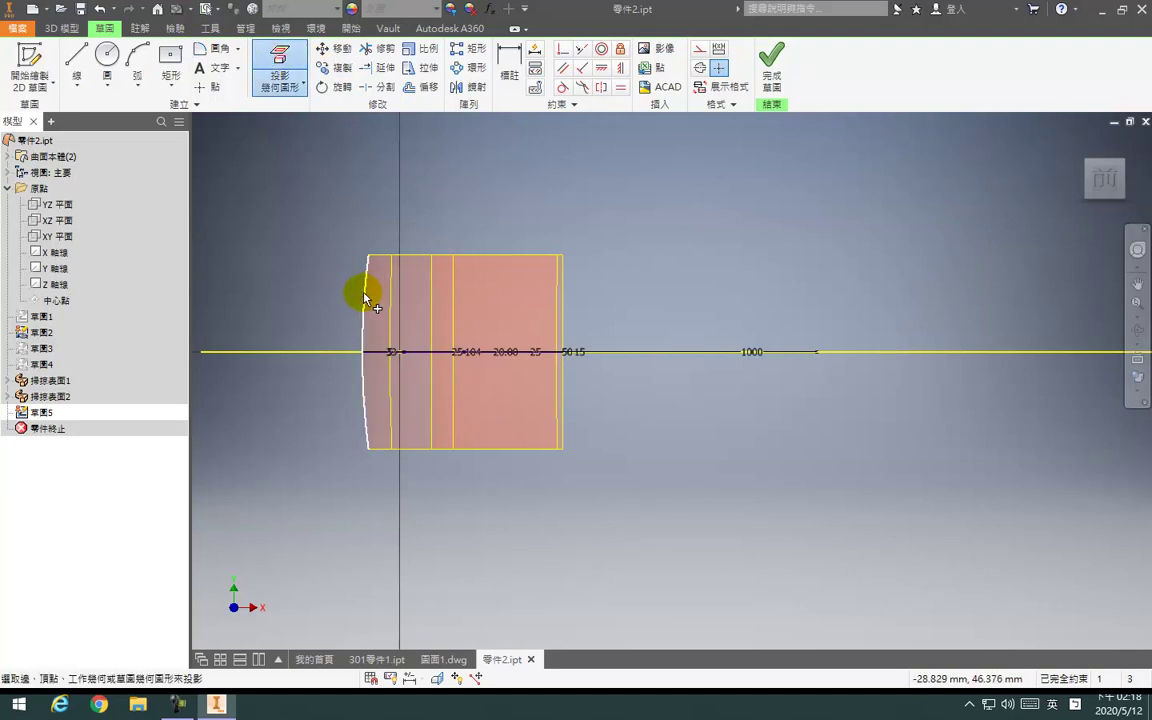
{"action": "middle_click_drag", "start_coordinate": [612, 324], "coordinate": [600, 250], "text": "shift"}
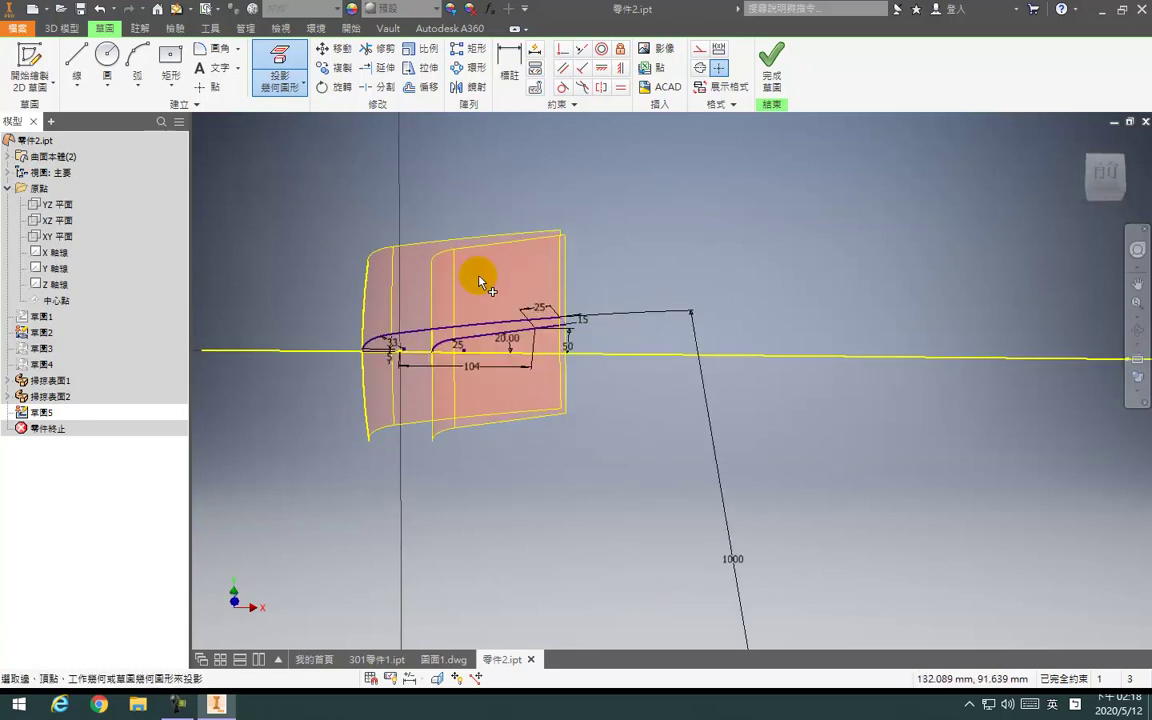
{"action": "left_click", "coordinate": [436, 292]}
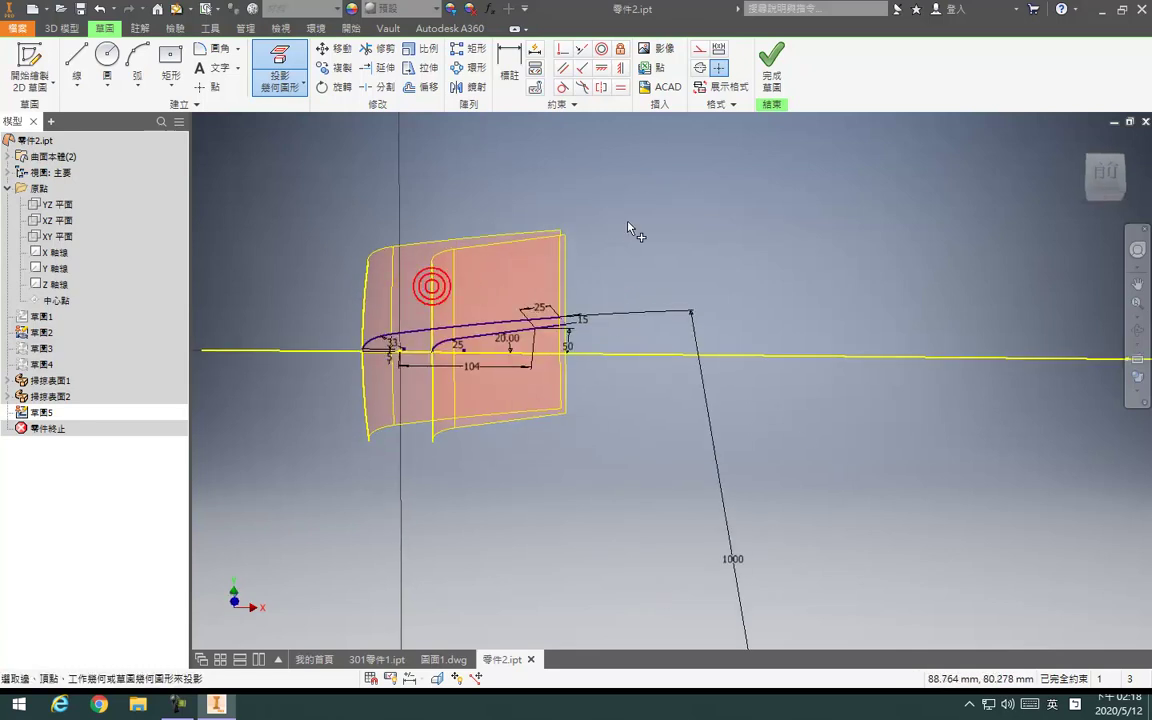
Draw a three-point arc of 65 mm radius from the upper end of the projected curved edge down over the surfaces
{"action": "left_click", "coordinate": [1110, 167]}
{"action": "scroll", "coordinate": [590, 380], "scroll_direction": "up", "scroll_amount": 3}
{"action": "left_click", "coordinate": [138, 64]}
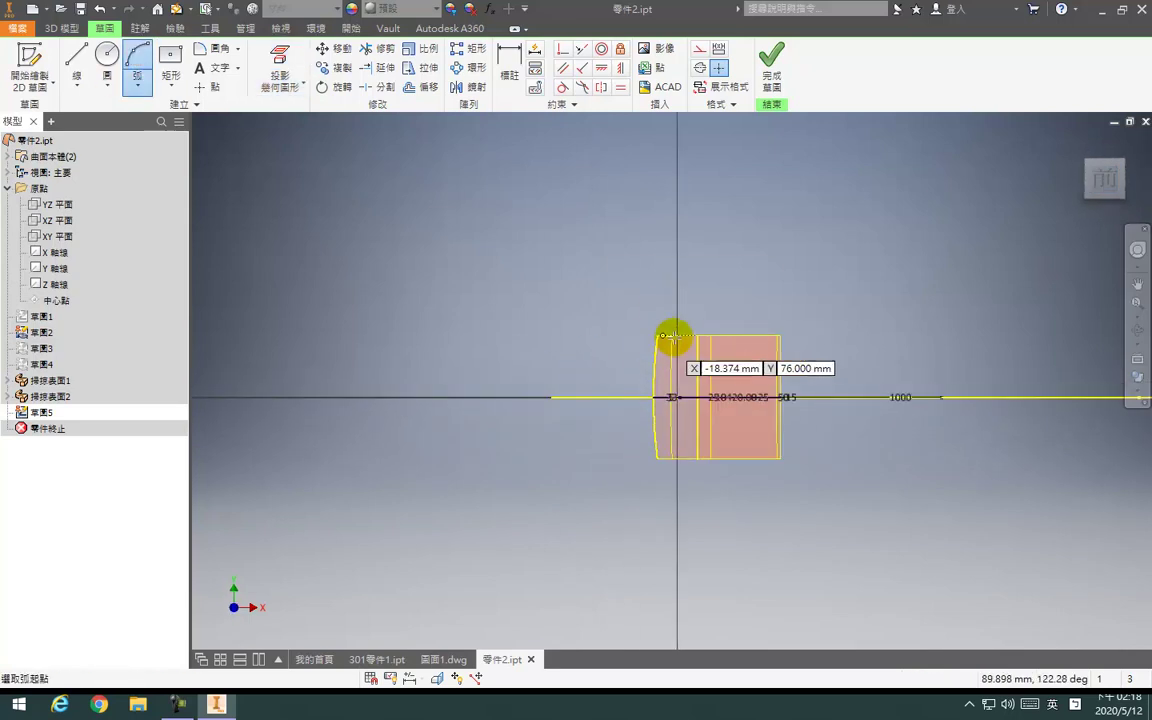
{"action": "left_click", "coordinate": [657, 335]}
{"action": "scroll", "coordinate": [657, 335], "scroll_direction": "up", "scroll_amount": 5}
{"action": "left_click", "coordinate": [760, 390]}
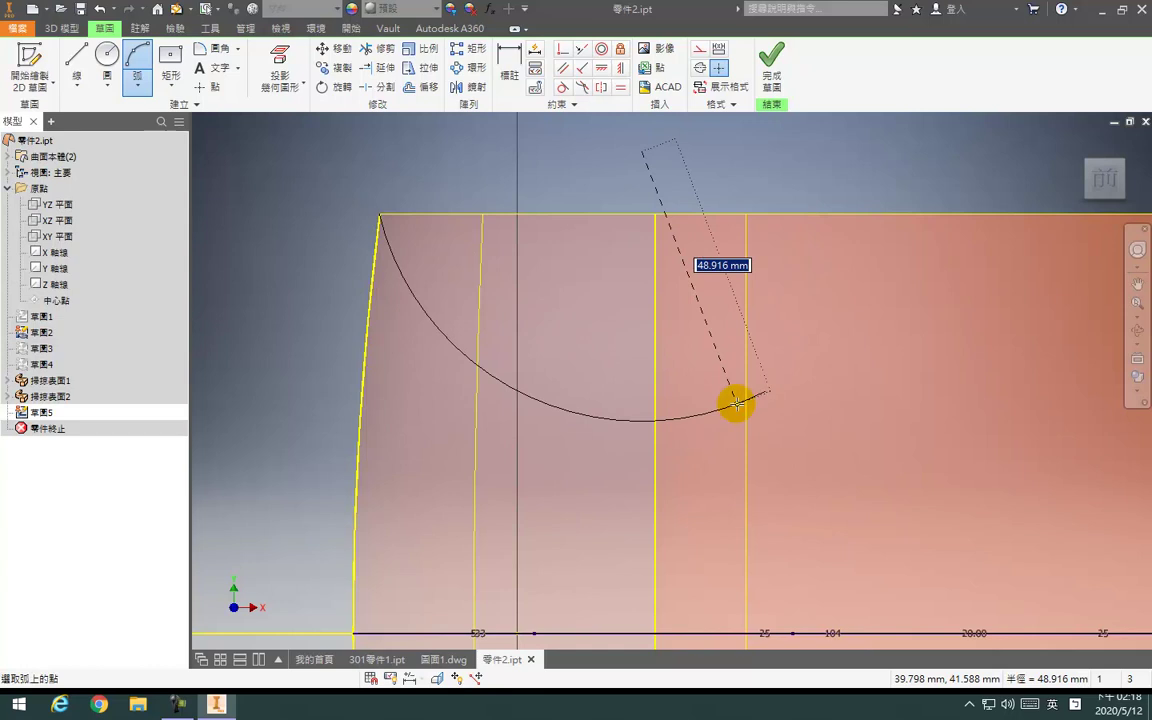
{"action": "type", "text": "65"}
{"action": "key", "text": "Return"}
Draw a horizontal line about 129 mm long from the arc's end past the surfaces' far edge, tangent to the arc
{"action": "scroll", "coordinate": [733, 404], "scroll_direction": "down", "scroll_amount": 4}
{"action": "middle_click_drag", "start_coordinate": [722, 404], "coordinate": [591, 316]}
{"action": "left_click", "coordinate": [77, 55]}
{"action": "left_click", "coordinate": [517, 314]}
{"action": "left_click", "coordinate": [676, 314]}
{"action": "left_click", "coordinate": [562, 87]}
{"action": "left_click", "coordinate": [588, 313]}
{"action": "left_click", "coordinate": [526, 317]}
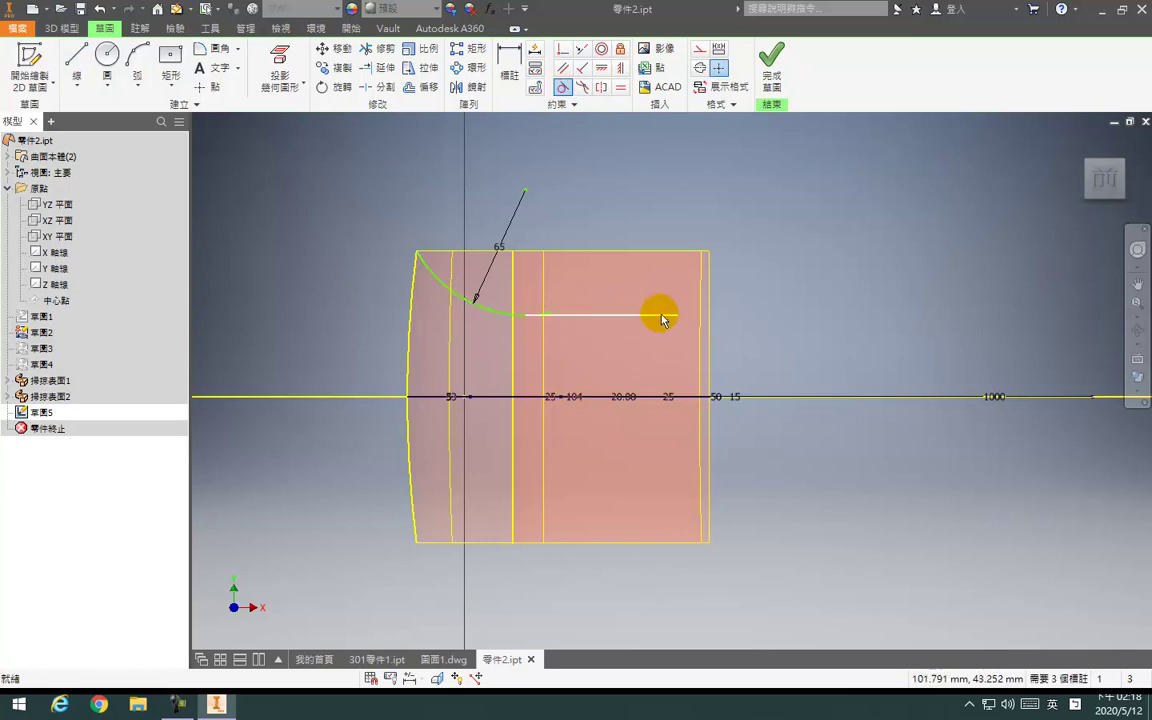
{"action": "left_click_drag", "start_coordinate": [680, 318], "coordinate": [778, 324]}
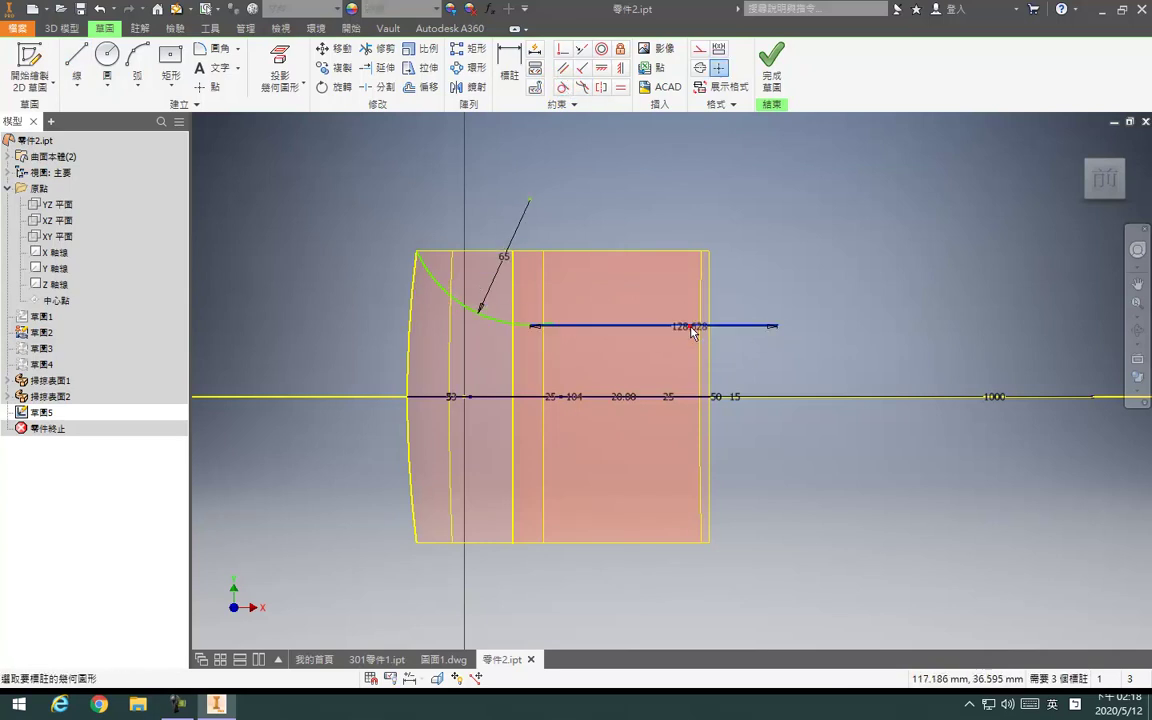
Dimension the horizontal line 25 mm above the centre axis and trim the arc's excess beyond the tangent point
{"action": "key", "text": "d"}
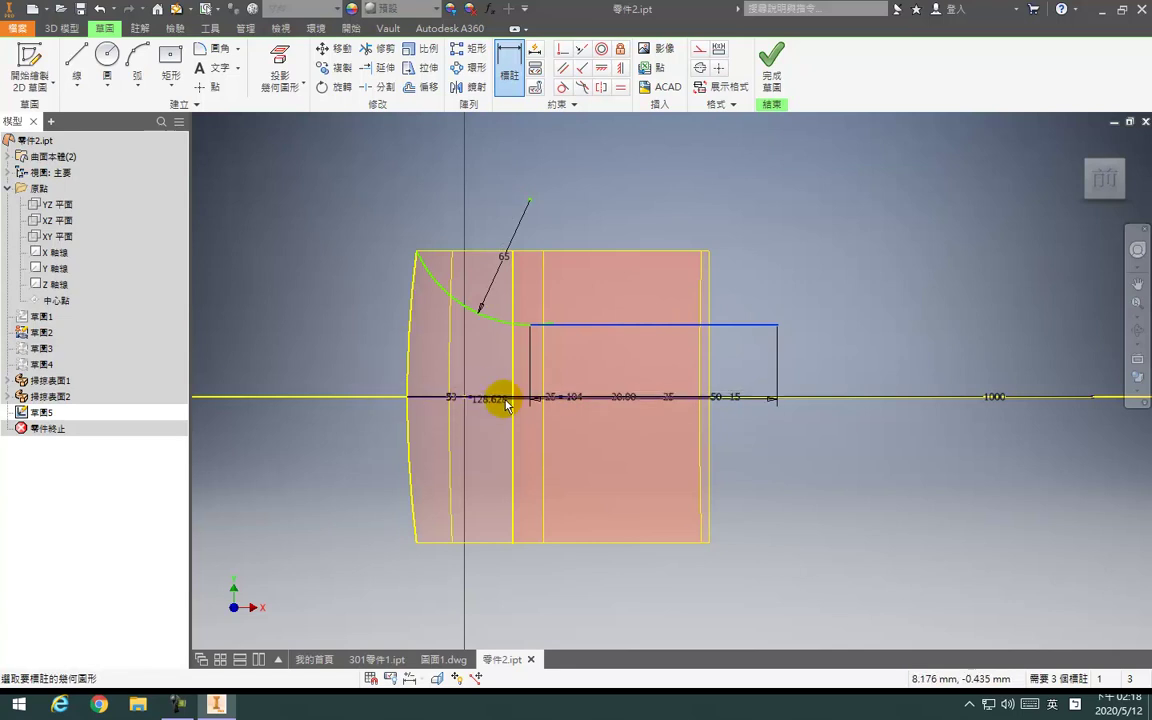
{"action": "left_click", "coordinate": [462, 397]}
{"action": "left_click", "coordinate": [857, 359]}
{"action": "type", "text": "25"}
{"action": "key", "text": "Return"}
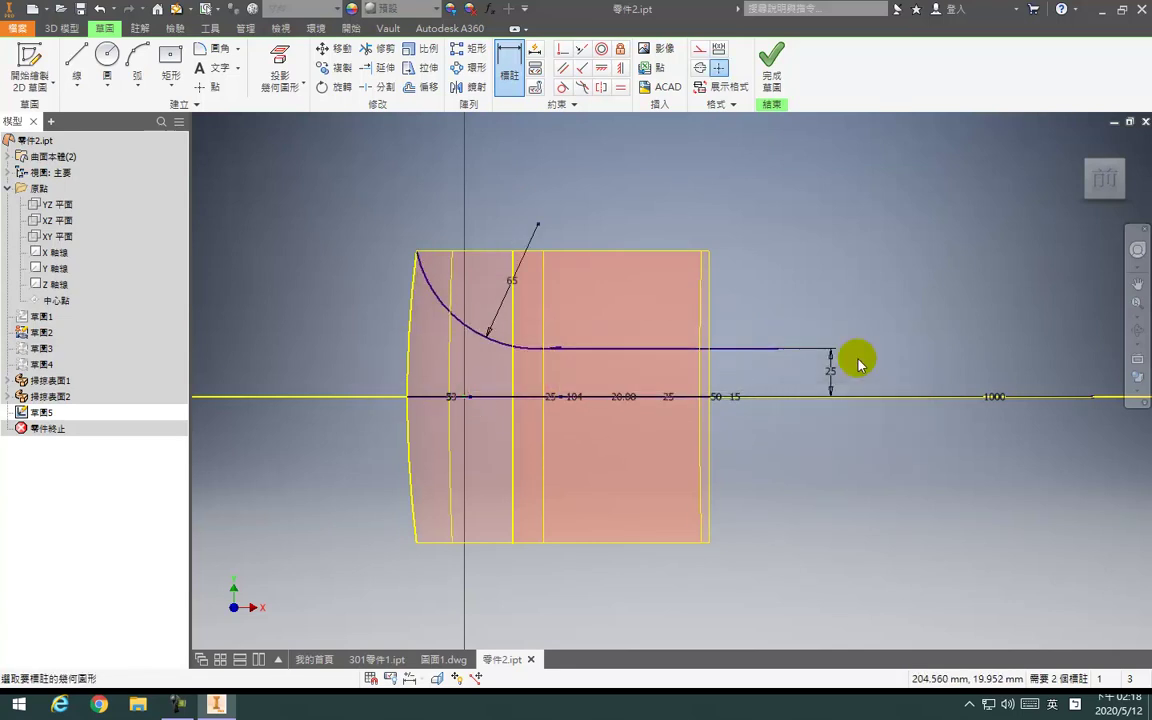
{"action": "key", "text": "x"}
{"action": "left_click", "coordinate": [553, 350]}
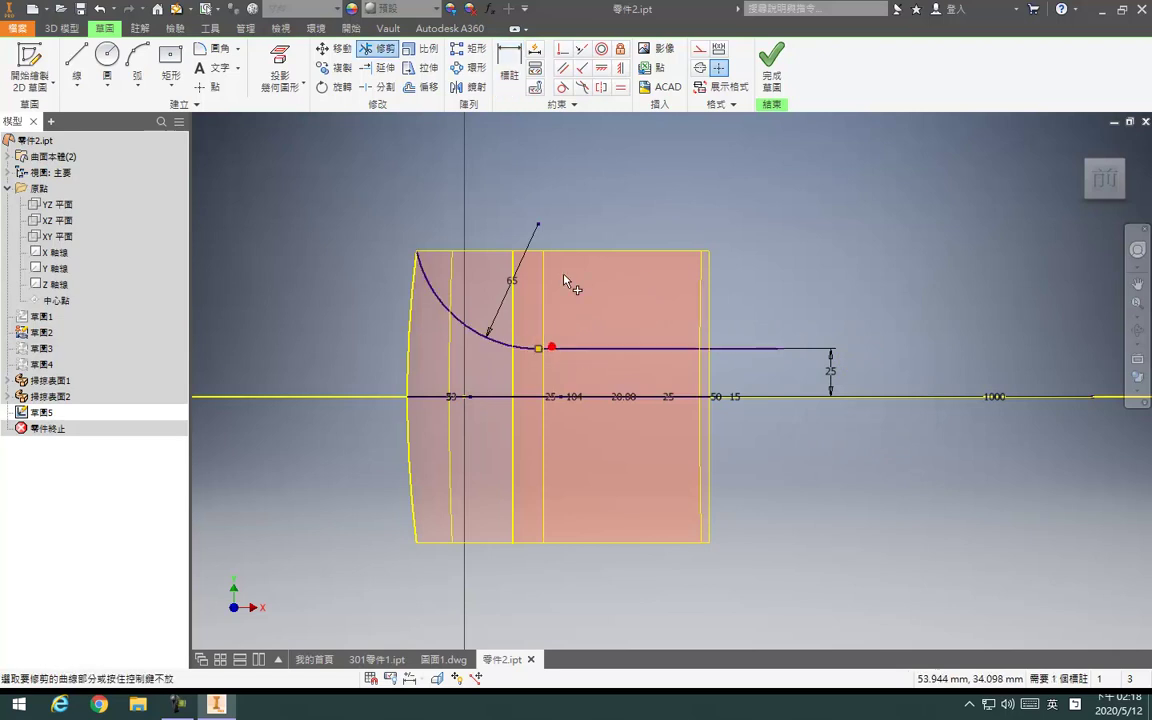
Draw a second three-point arc of 65 mm radius from the projected straight edge's upper end to the horizontal line
{"action": "left_click", "coordinate": [139, 58]}
{"action": "left_click", "coordinate": [512, 250]}
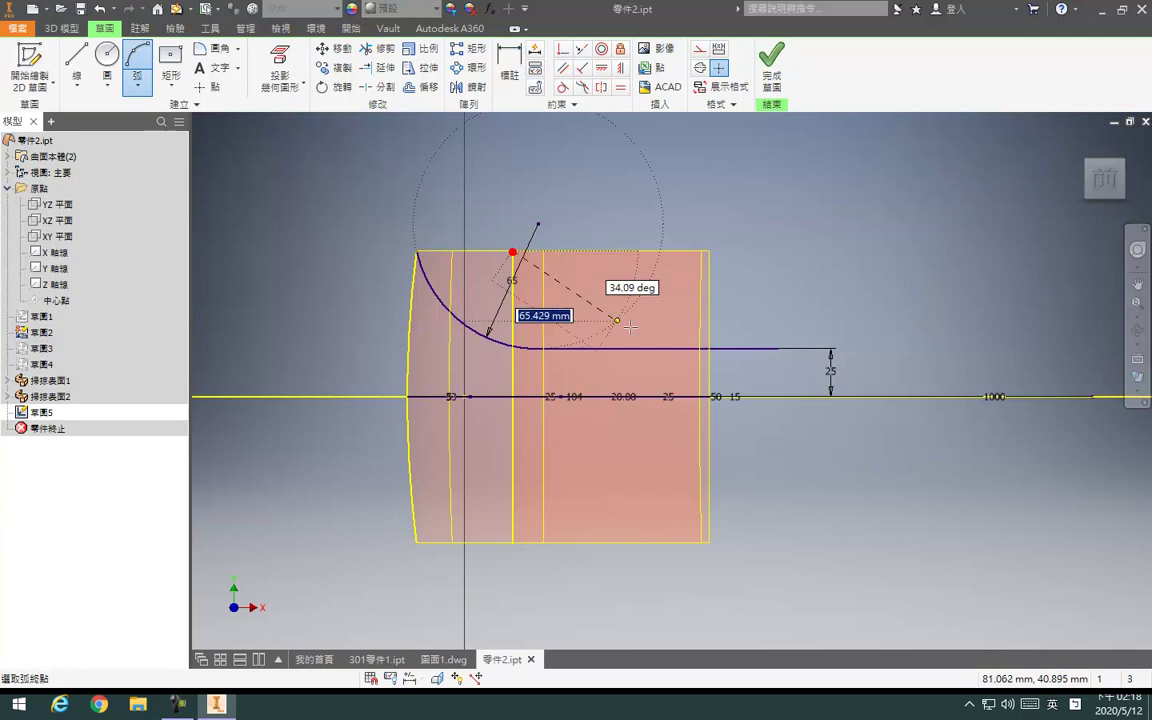
{"action": "left_click", "coordinate": [607, 349]}
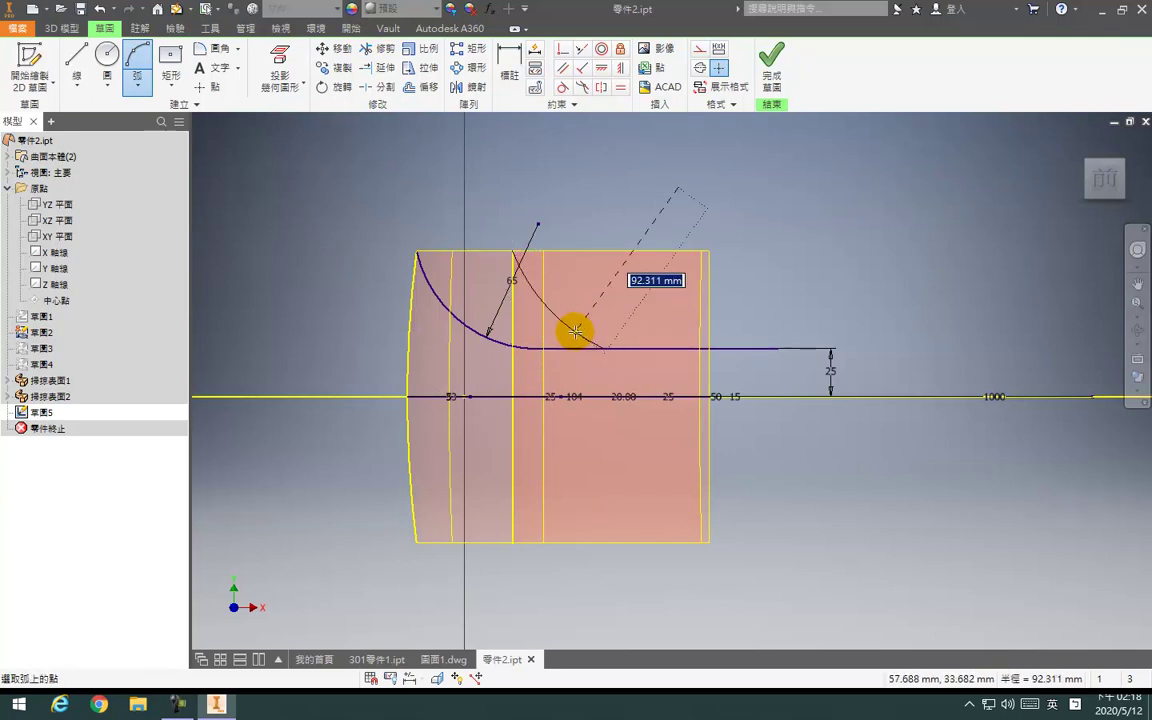
{"action": "type", "text": "65"}
{"action": "key", "text": "Return"}
{"action": "key", "text": "Escape"}
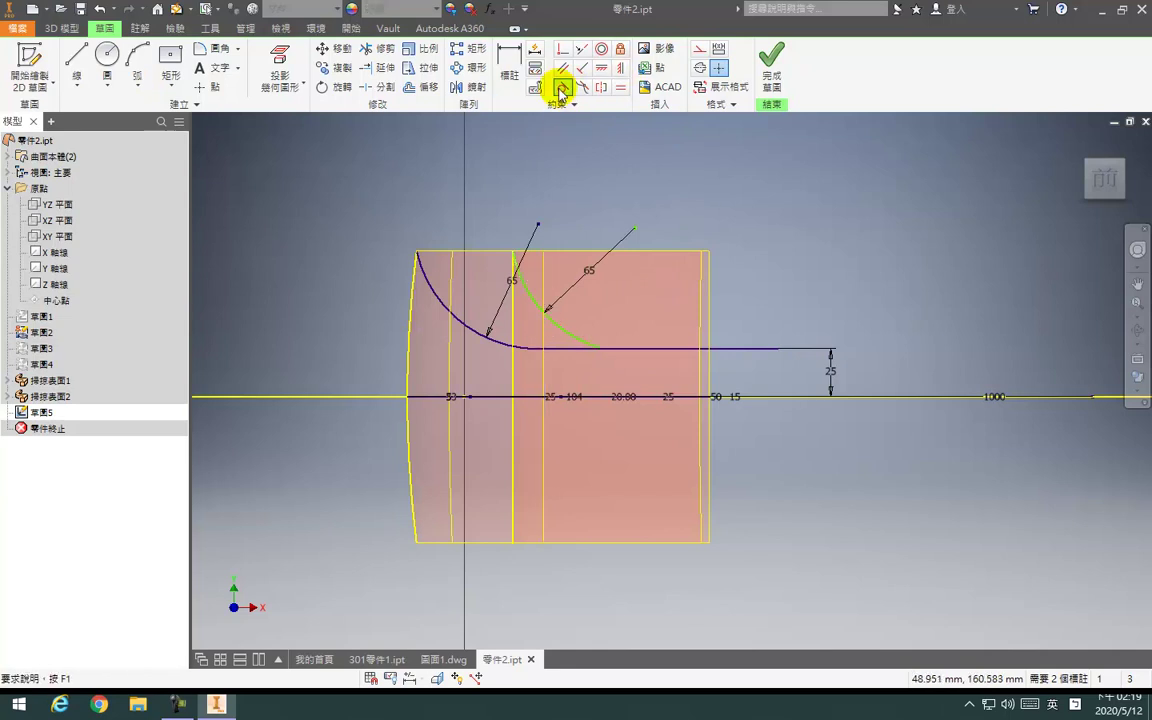
Try making the second arc tangent to the projected straight edge and to the horizontal line, and undo the constraint
{"action": "left_click", "coordinate": [514, 296]}
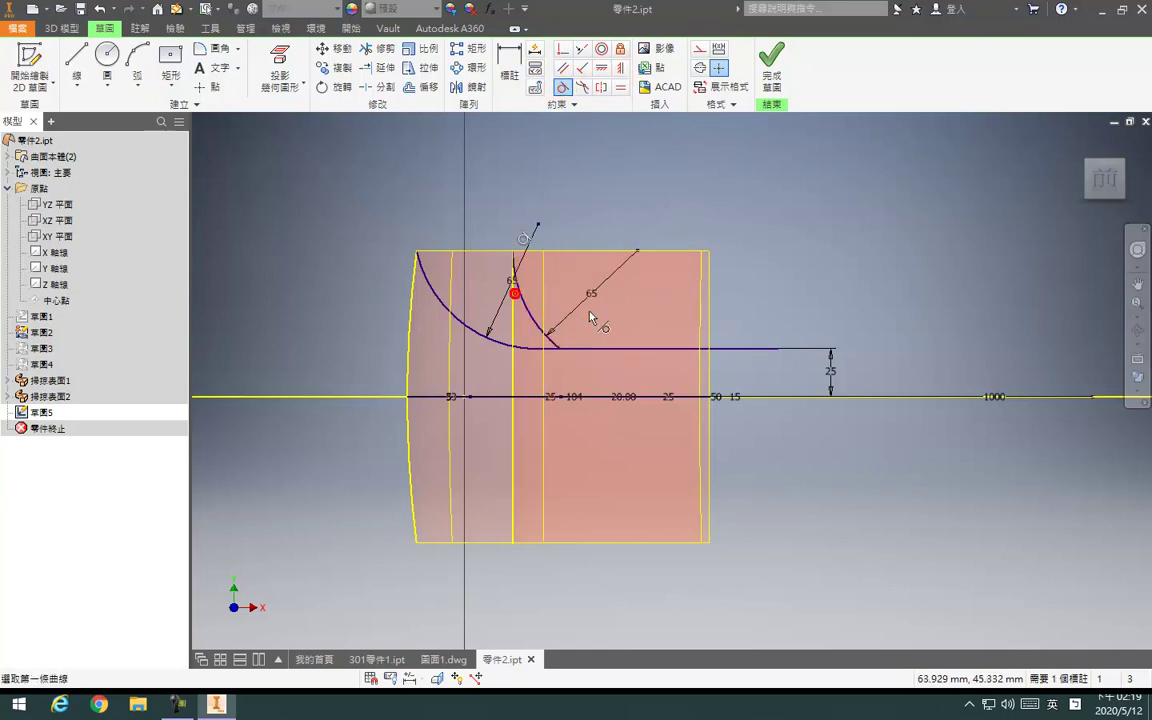
{"action": "left_click", "coordinate": [557, 351]}
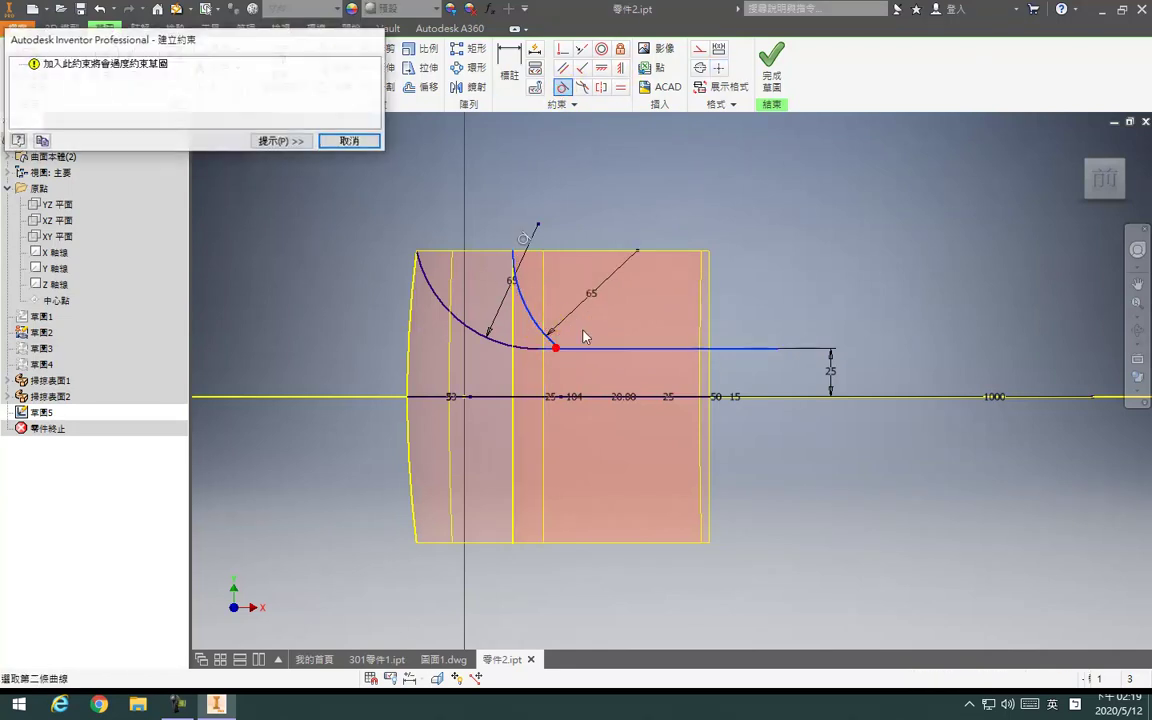
{"action": "key", "text": "Escape"}
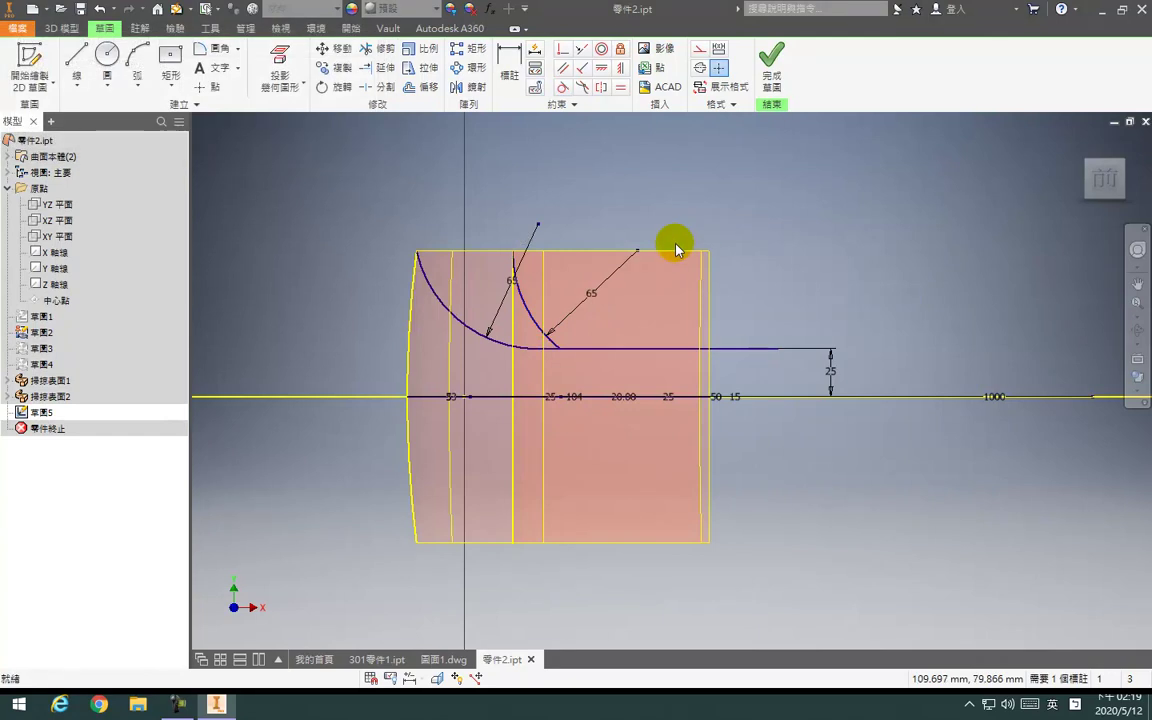
{"action": "left_click", "coordinate": [97, 12]}
Make the second 65 mm arc tangent to the horizontal line
{"action": "left_click", "coordinate": [562, 87]}
{"action": "left_click", "coordinate": [578, 338]}
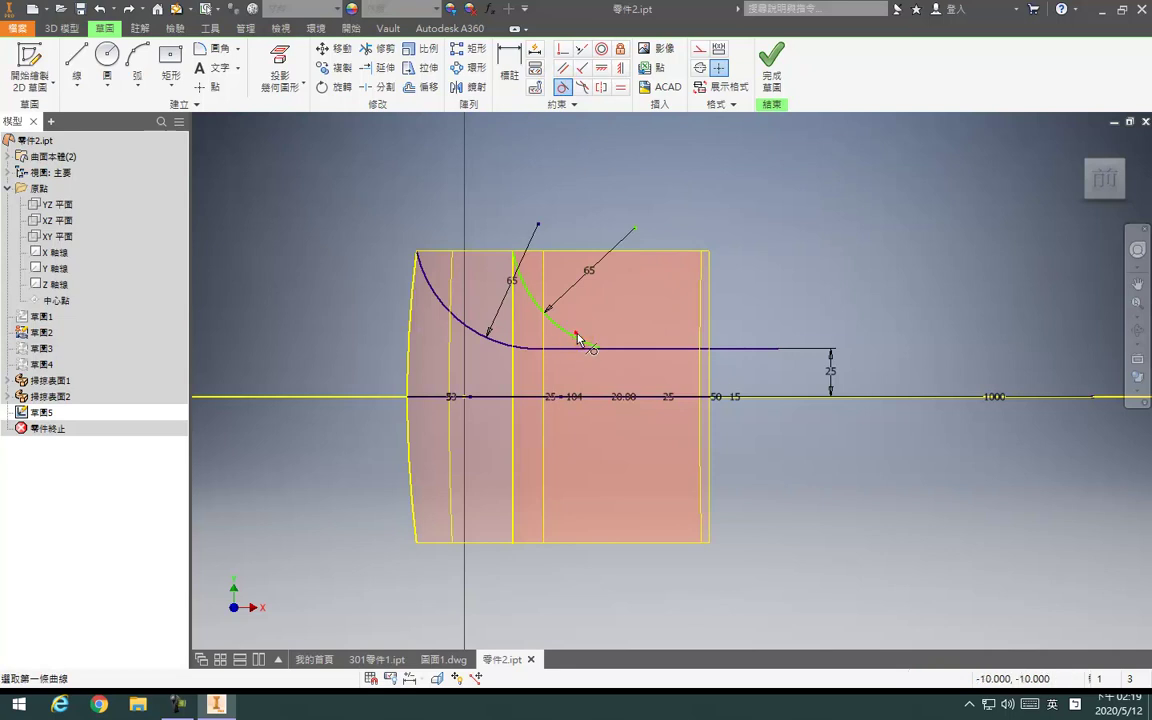
{"action": "left_click", "coordinate": [576, 348]}
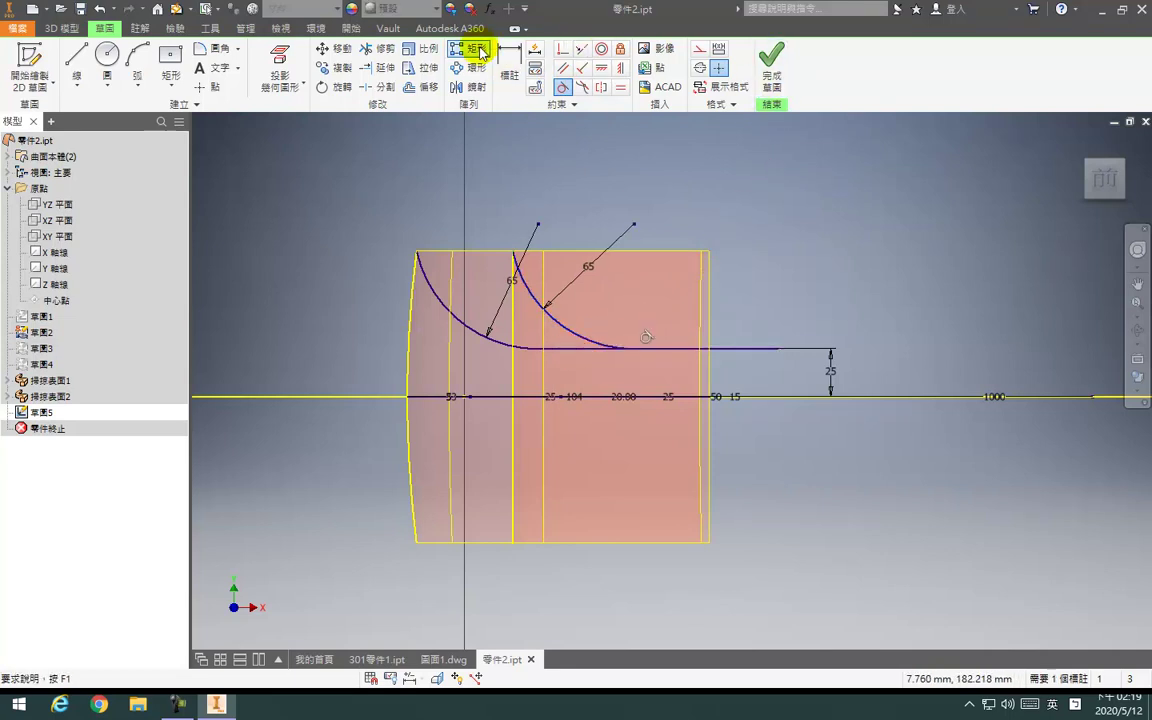
{"action": "left_click", "coordinate": [474, 88]}
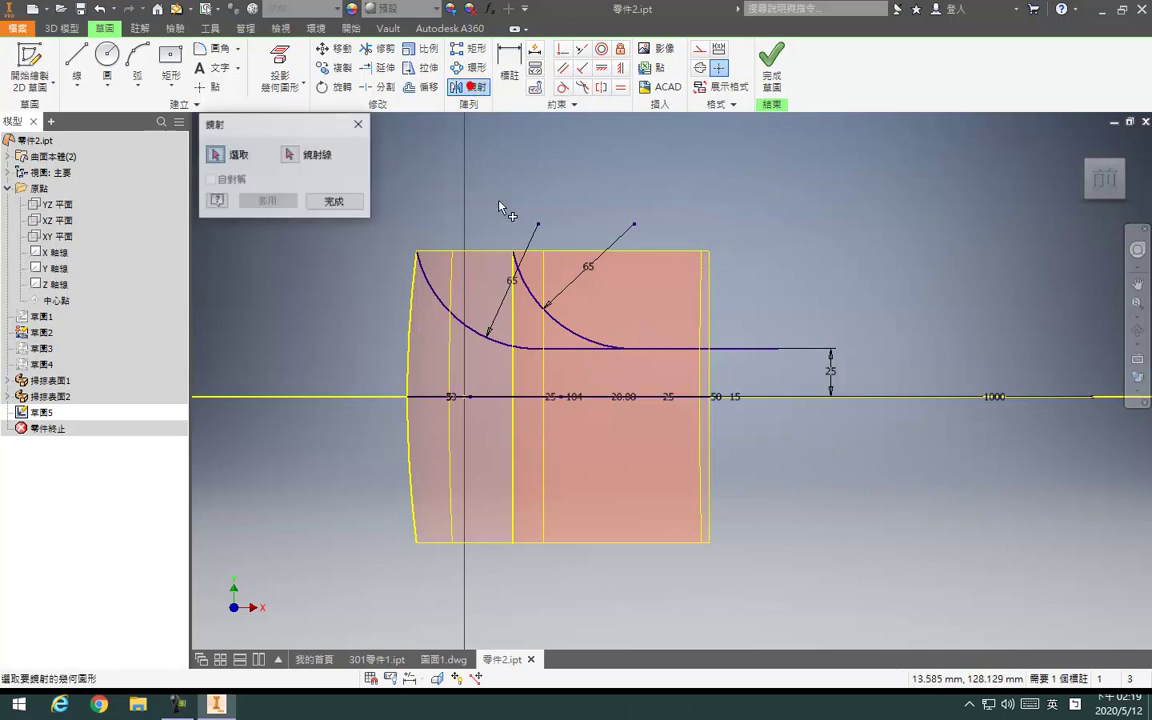
{"action": "left_click", "coordinate": [474, 338]}
{"action": "left_click", "coordinate": [584, 347]}
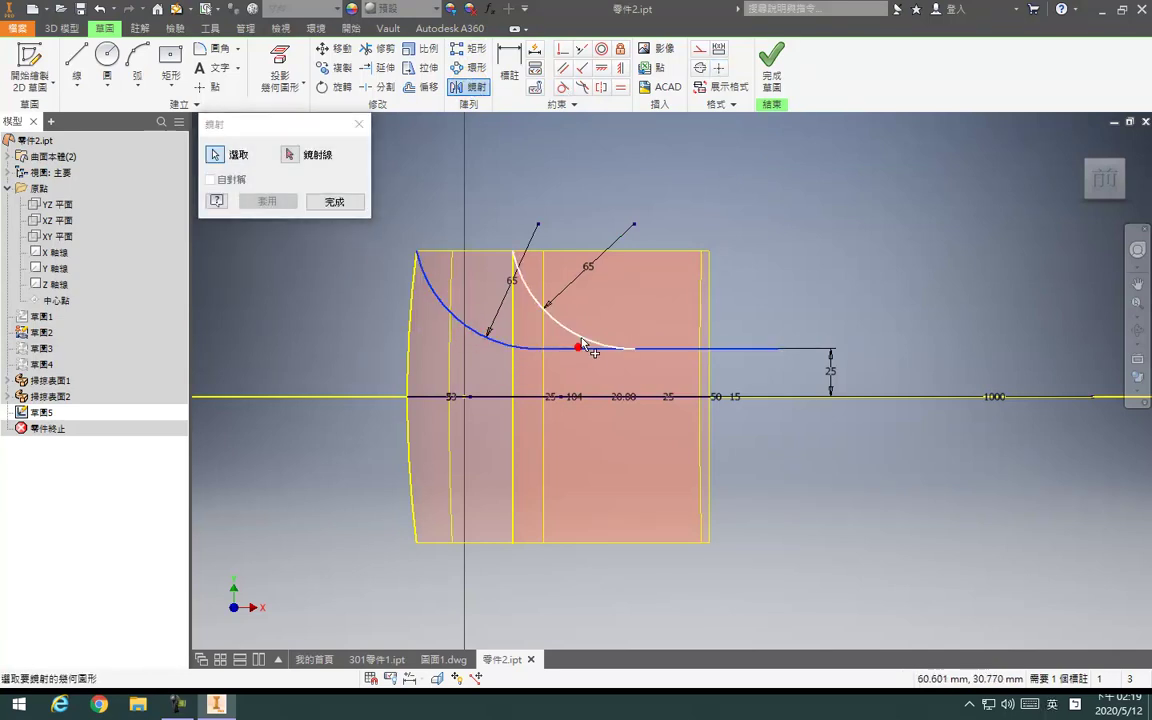
{"action": "left_click", "coordinate": [291, 155]}
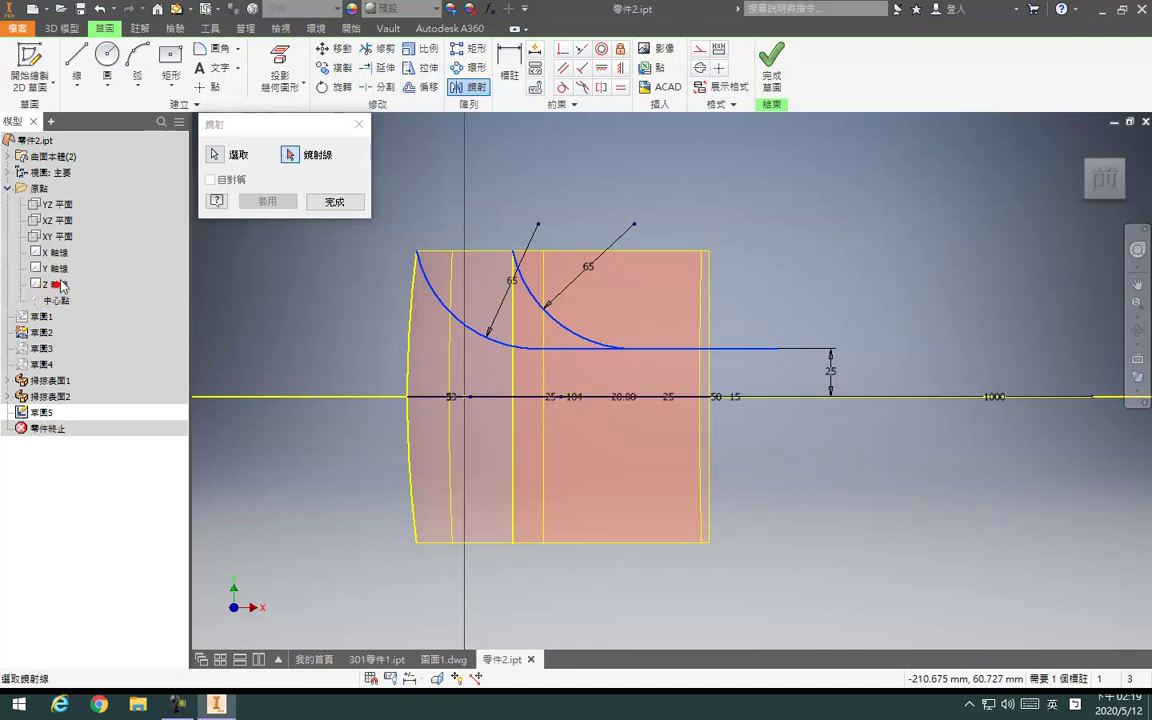
{"action": "key", "text": "Escape"}
Mirror both 65 mm arcs and the horizontal line about the projected X axis, and finish the sketch
{"action": "left_click", "coordinate": [280, 66]}
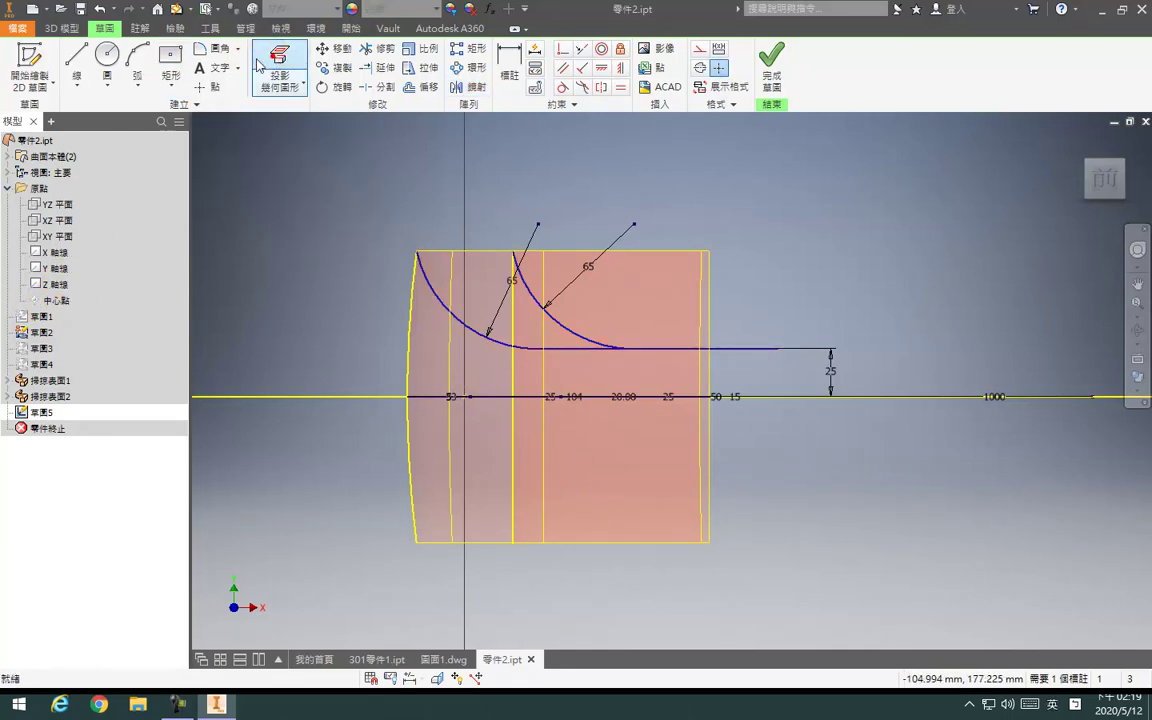
{"action": "left_click", "coordinate": [62, 254]}
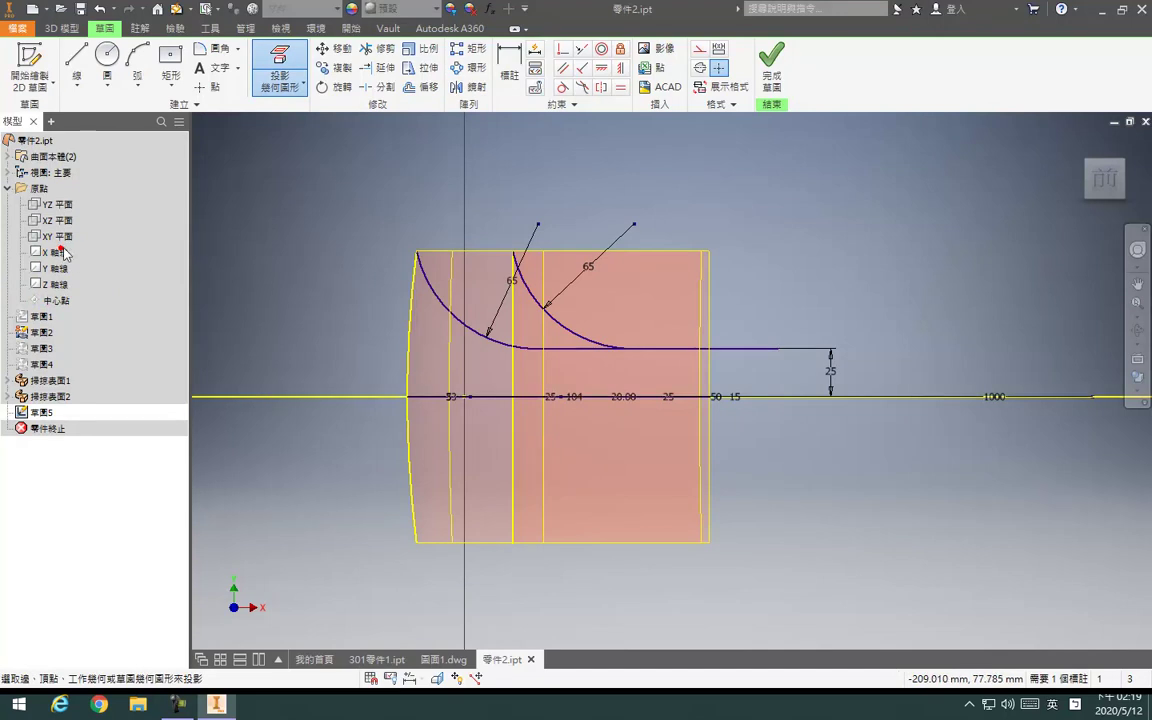
{"action": "left_click", "coordinate": [479, 88]}
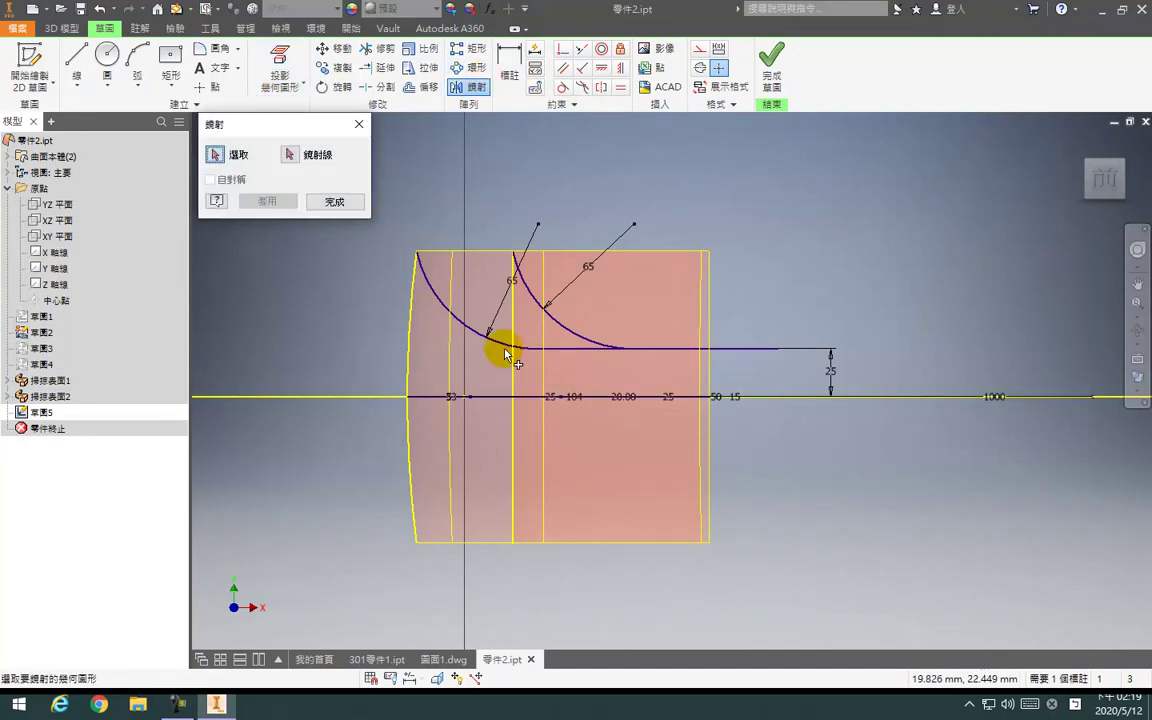
{"action": "left_click", "coordinate": [547, 315]}
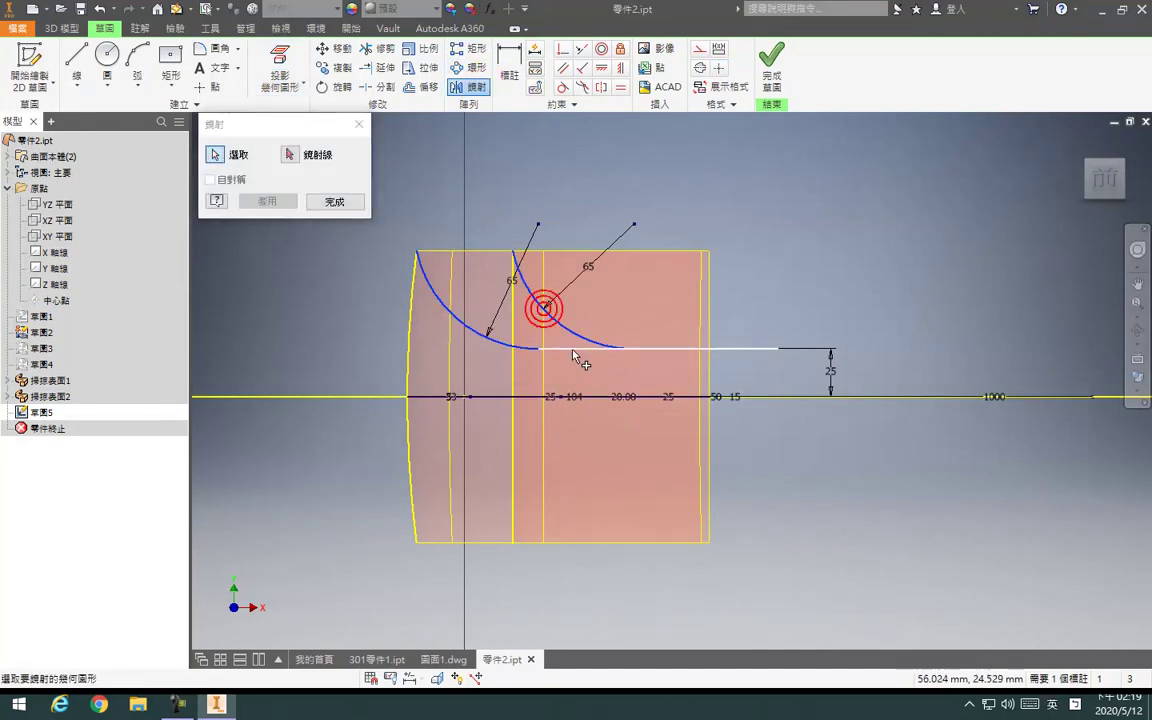
{"action": "left_click", "coordinate": [289, 155]}
{"action": "left_click", "coordinate": [348, 388]}
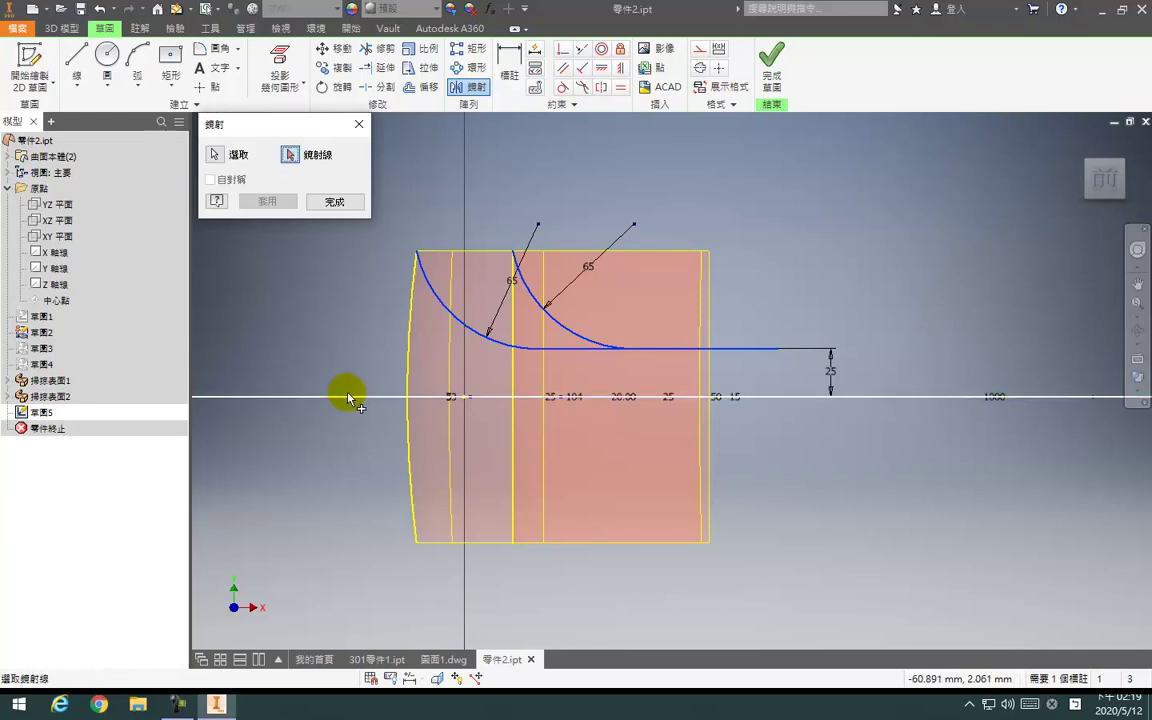
{"action": "left_click", "coordinate": [266, 201]}
{"action": "left_click", "coordinate": [334, 201]}
{"action": "left_click", "coordinate": [769, 75]}
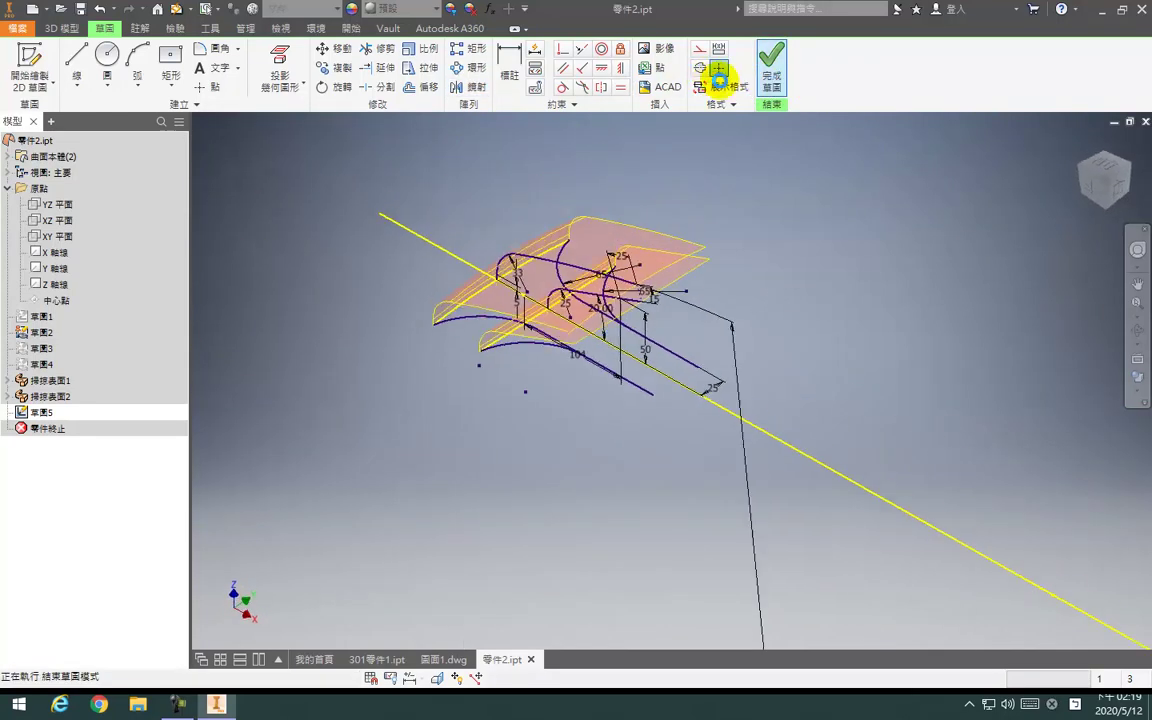
{"action": "left_click", "coordinate": [831, 68]}
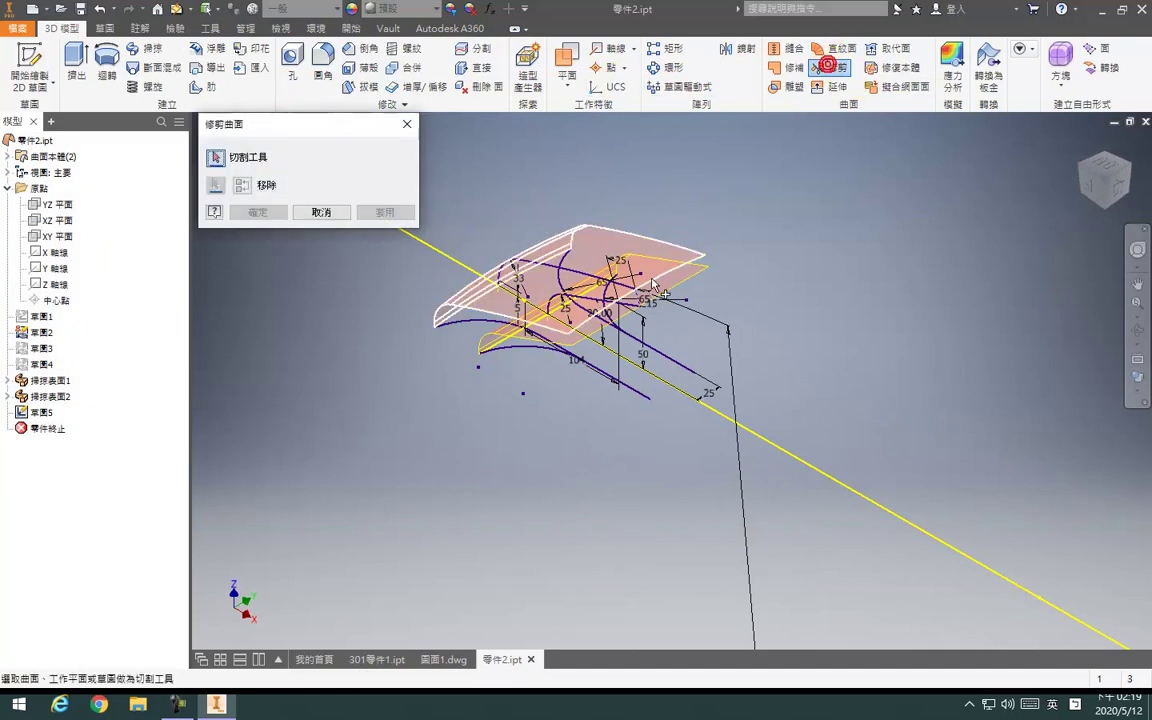
{"action": "scroll", "coordinate": [560, 257], "scroll_direction": "up", "scroll_amount": 6}
{"action": "left_click", "coordinate": [687, 238]}
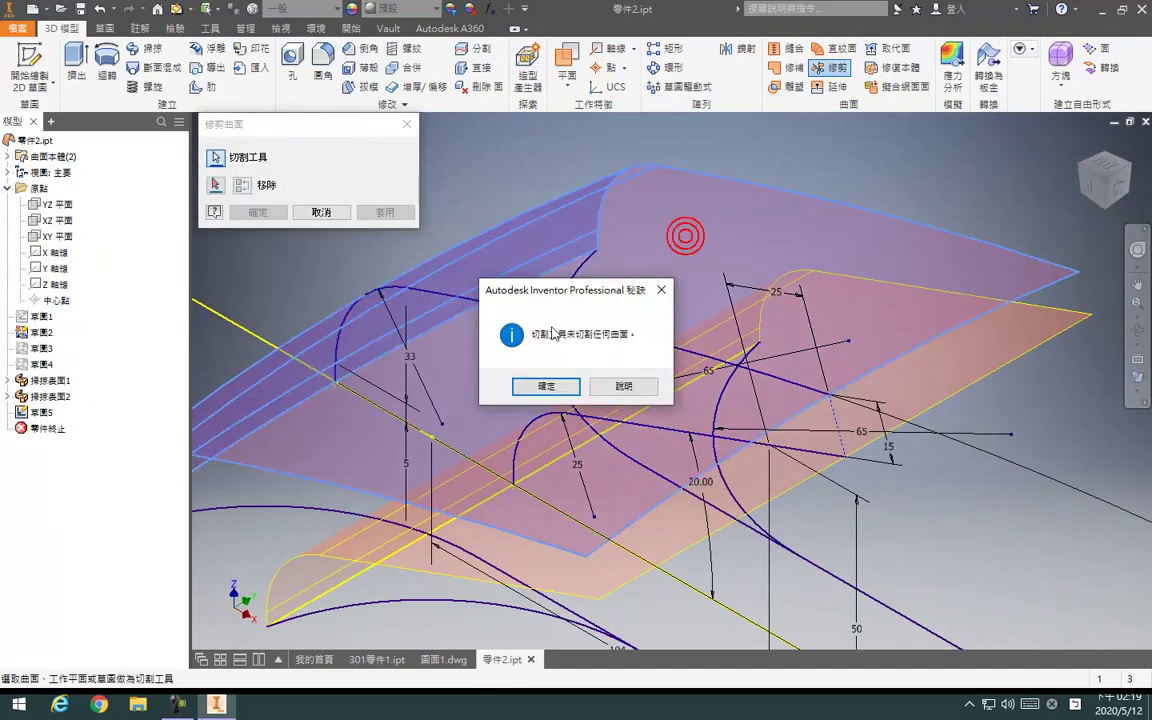
{"action": "left_click", "coordinate": [545, 385]}
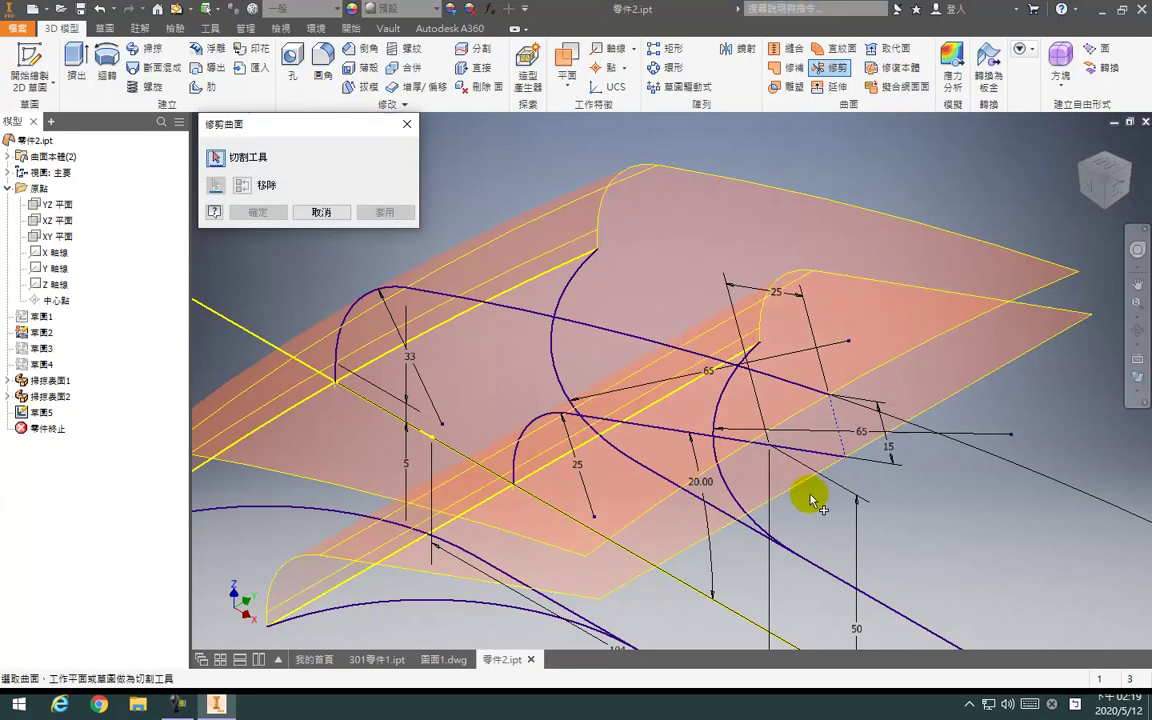
{"action": "left_click", "coordinate": [788, 553]}
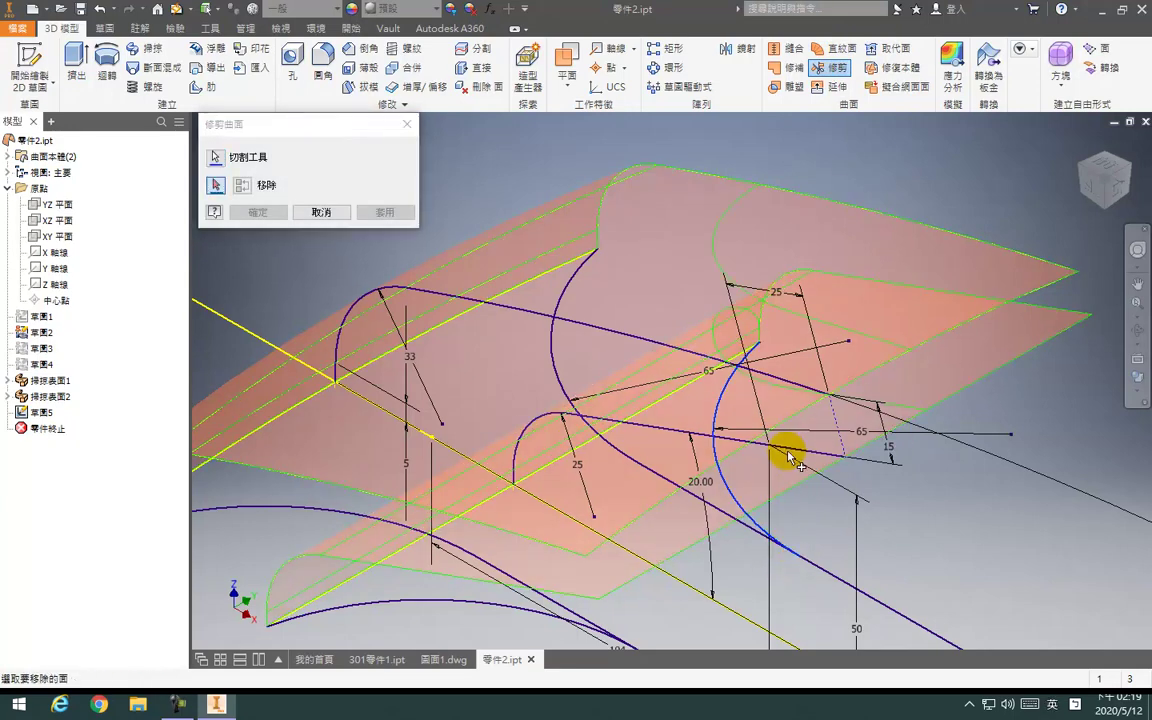
{"action": "left_click", "coordinate": [845, 445]}
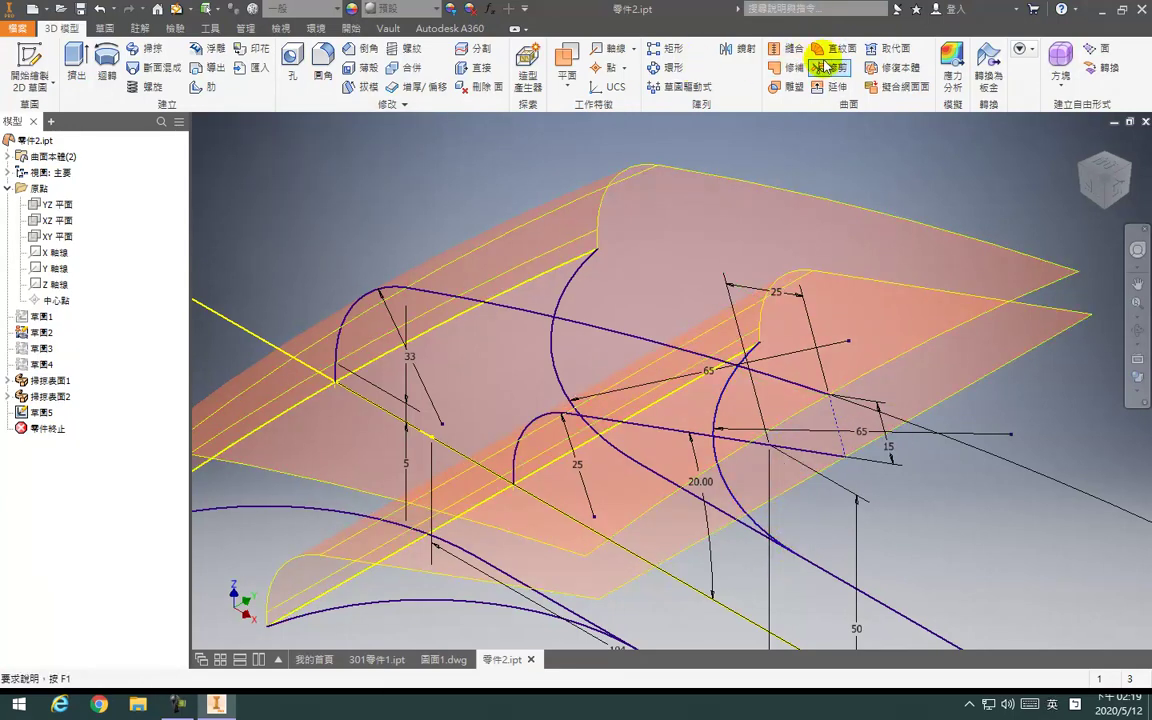
Trim the swept surface of the 33 mm radius profile along the far 65 mm arc and its line, removing the outer region
{"action": "left_click", "coordinate": [826, 66]}
{"action": "left_click", "coordinate": [746, 532]}
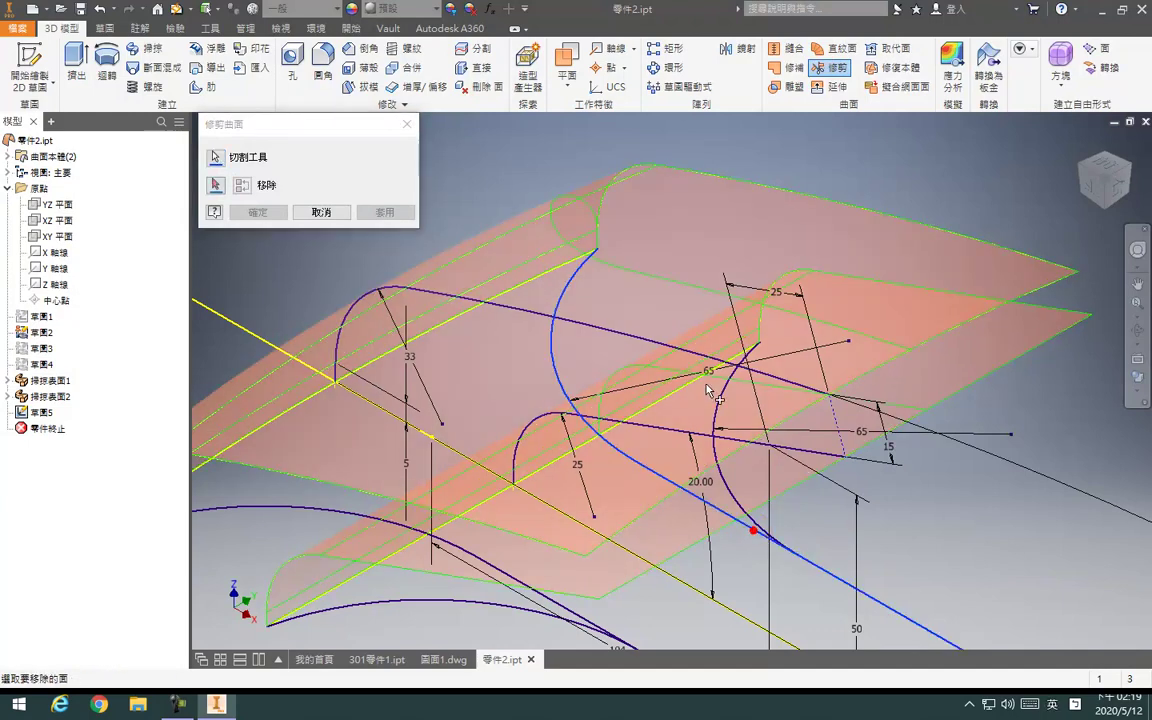
{"action": "left_click", "coordinate": [711, 191]}
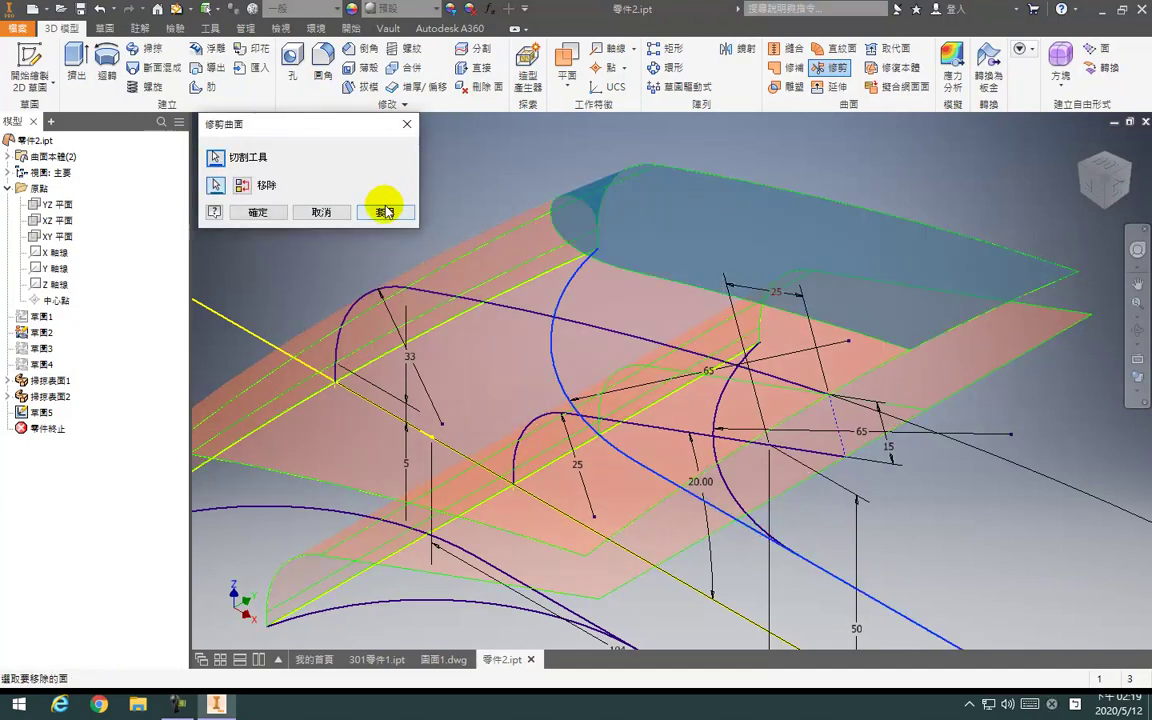
{"action": "left_click", "coordinate": [385, 211]}
{"action": "scroll", "coordinate": [458, 386], "scroll_direction": "down", "scroll_amount": 3}
{"action": "key", "text": "Escape"}
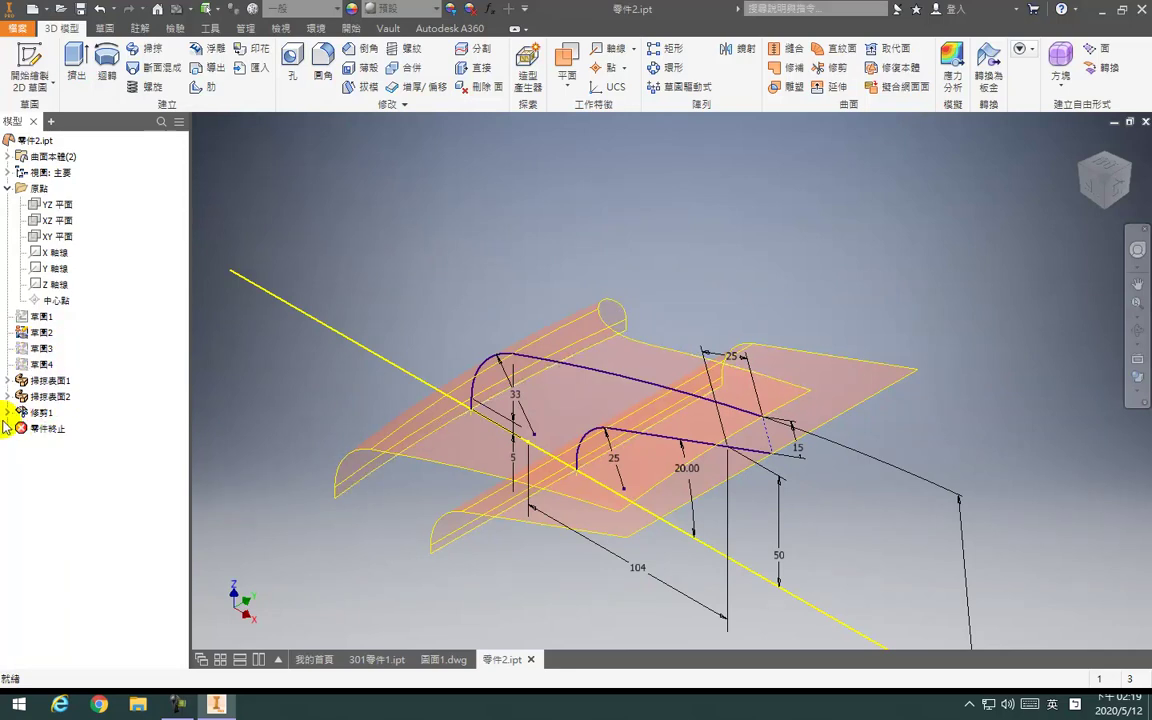
{"action": "right_click", "coordinate": [68, 432]}
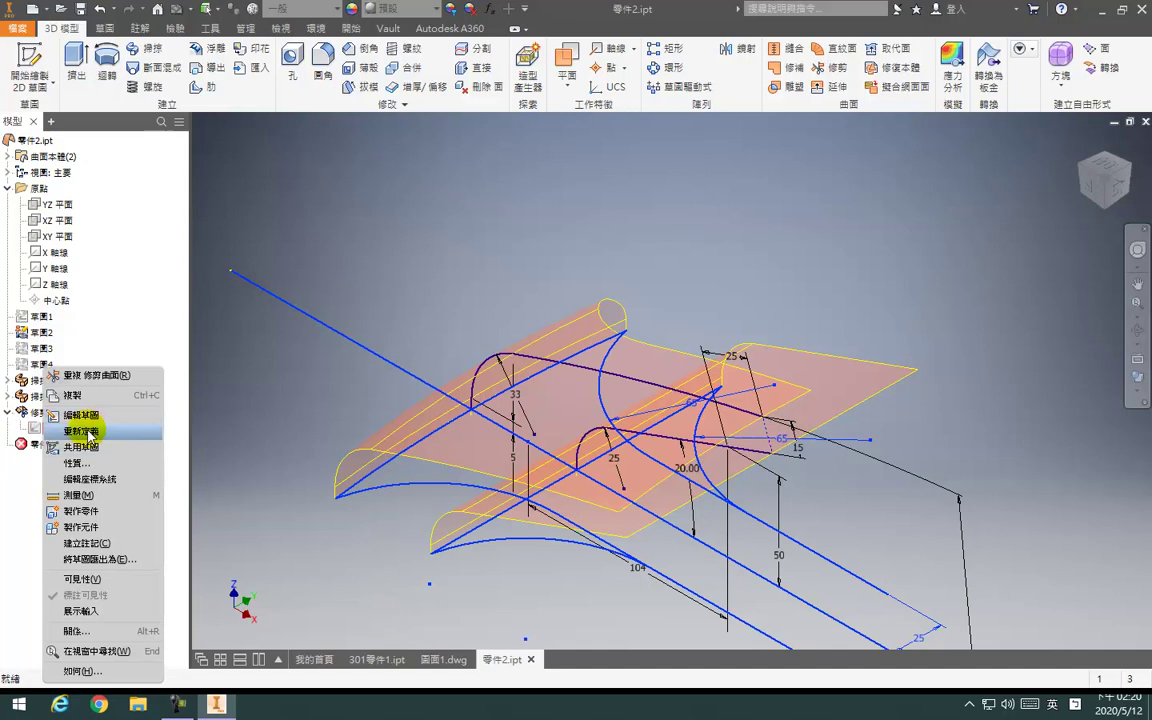
{"action": "left_click", "coordinate": [93, 430]}
{"action": "left_click", "coordinate": [100, 12]}
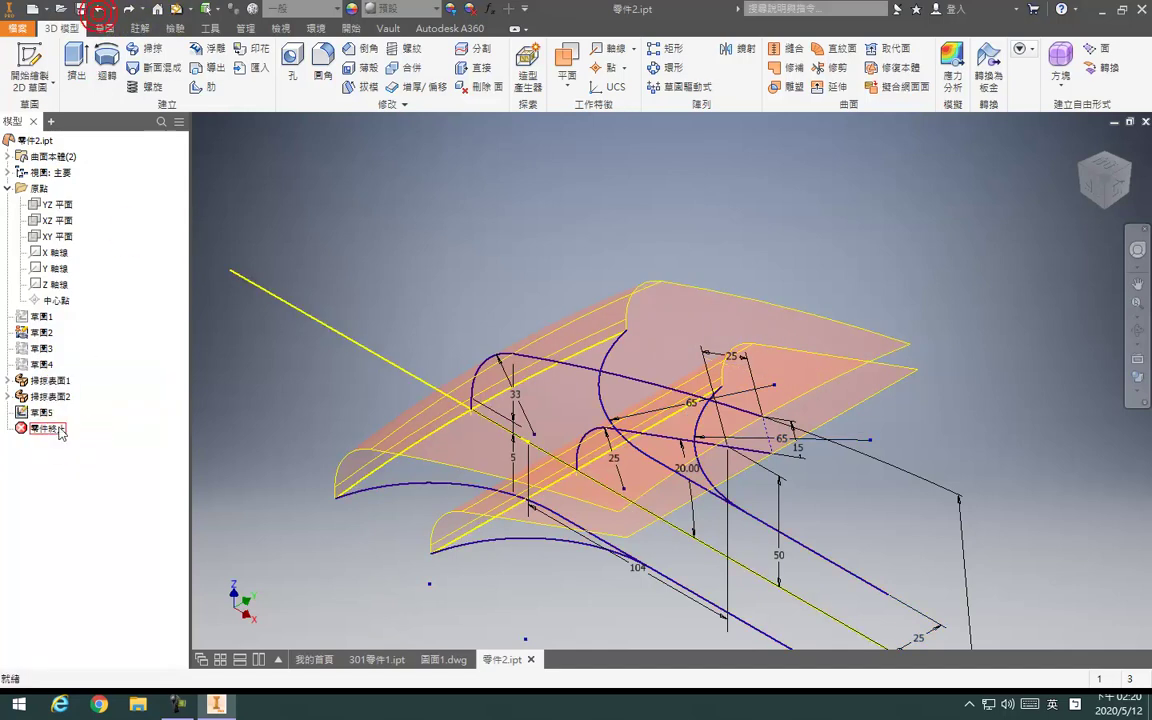
{"action": "left_click", "coordinate": [131, 10]}
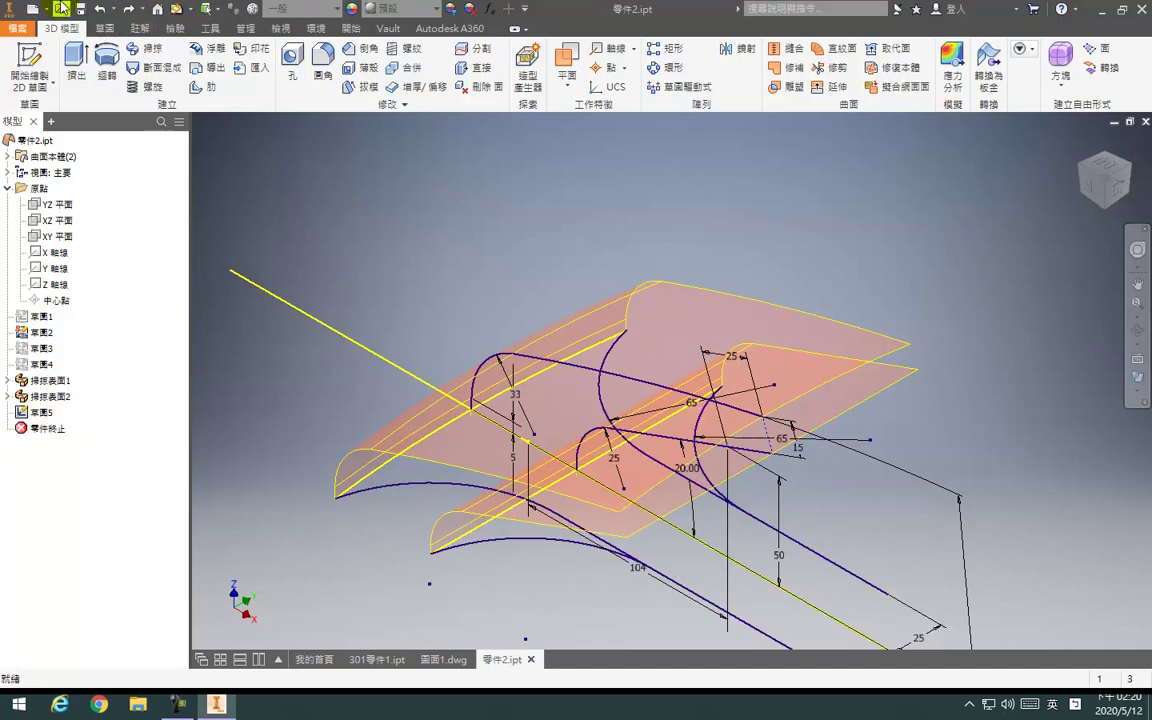
{"action": "left_click", "coordinate": [131, 10]}
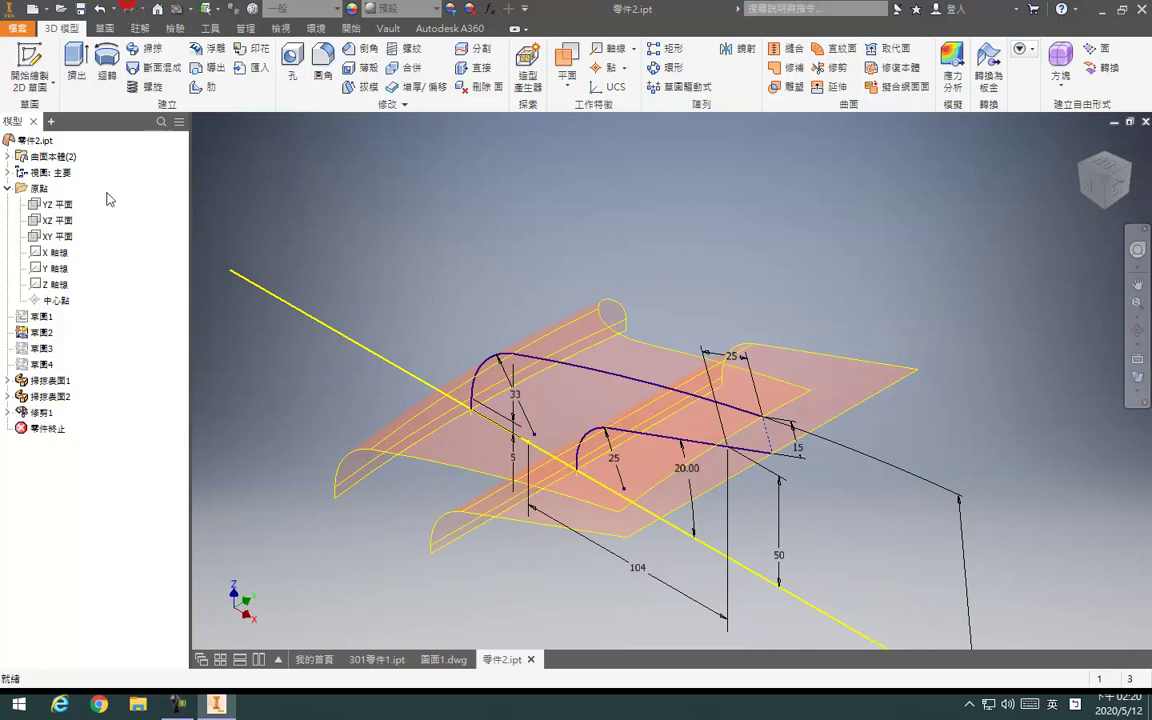
Share the trim's sketch and trim the far outer region of the 25 mm radius profile's surface along the second 65 mm arc
{"action": "right_click", "coordinate": [13, 410]}
{"action": "left_click", "coordinate": [75, 442]}
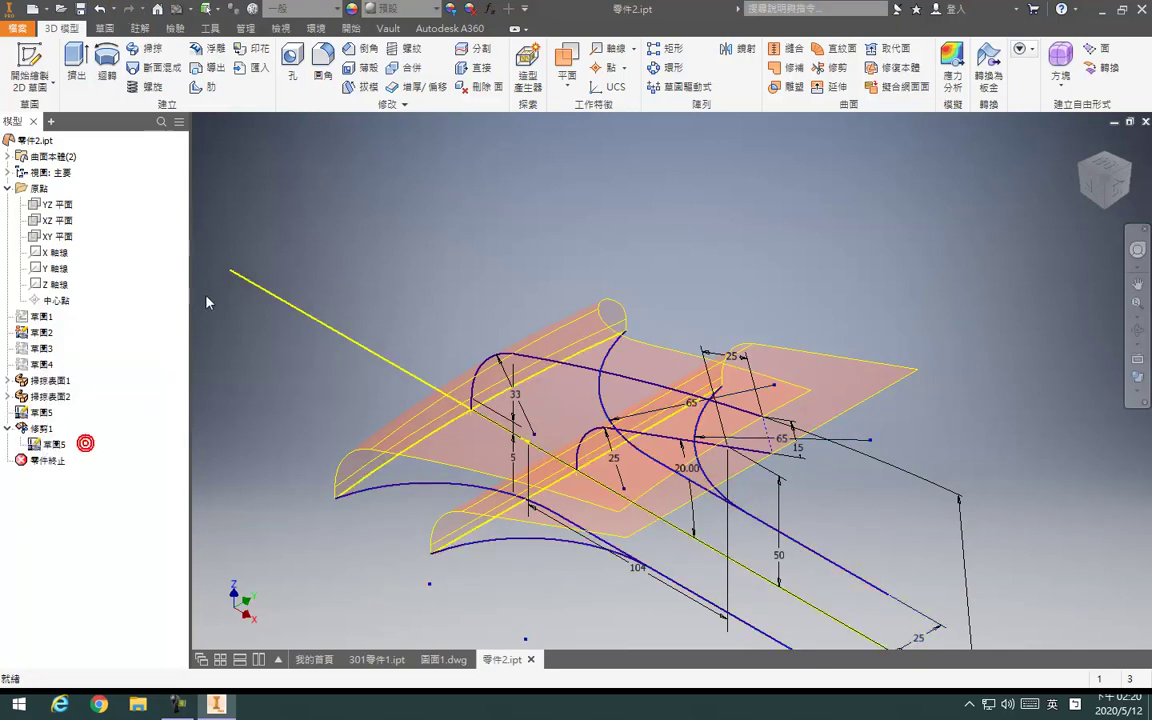
{"action": "left_click", "coordinate": [830, 67]}
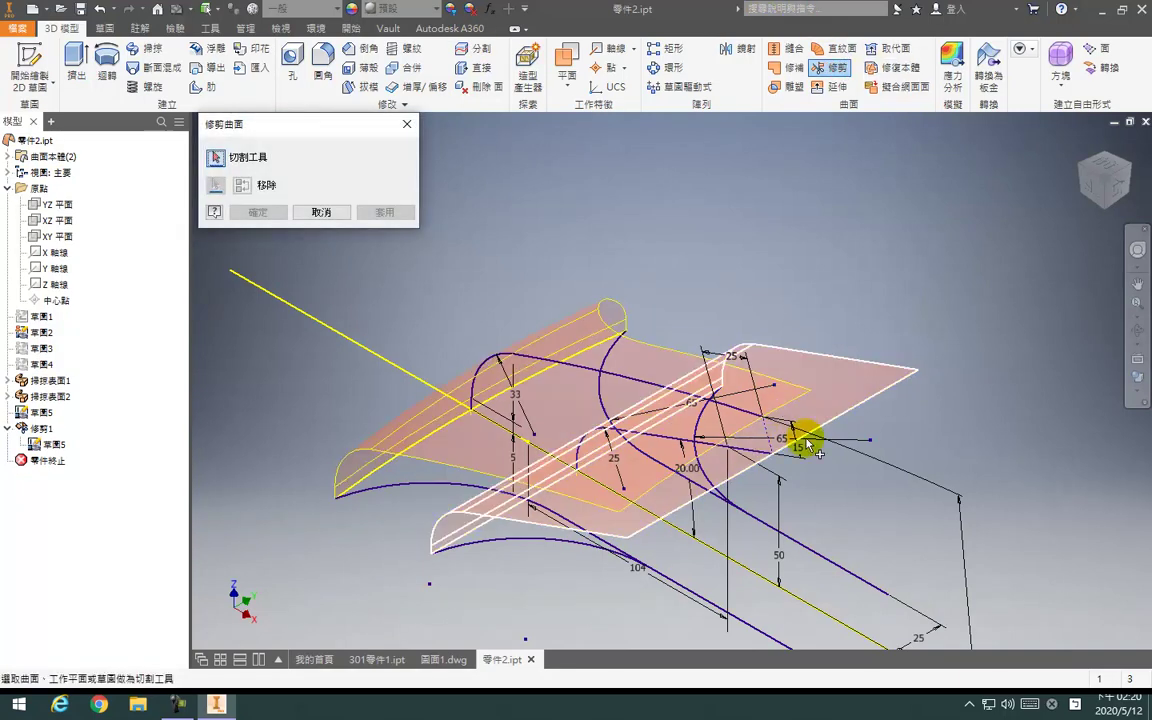
{"action": "left_click", "coordinate": [728, 484]}
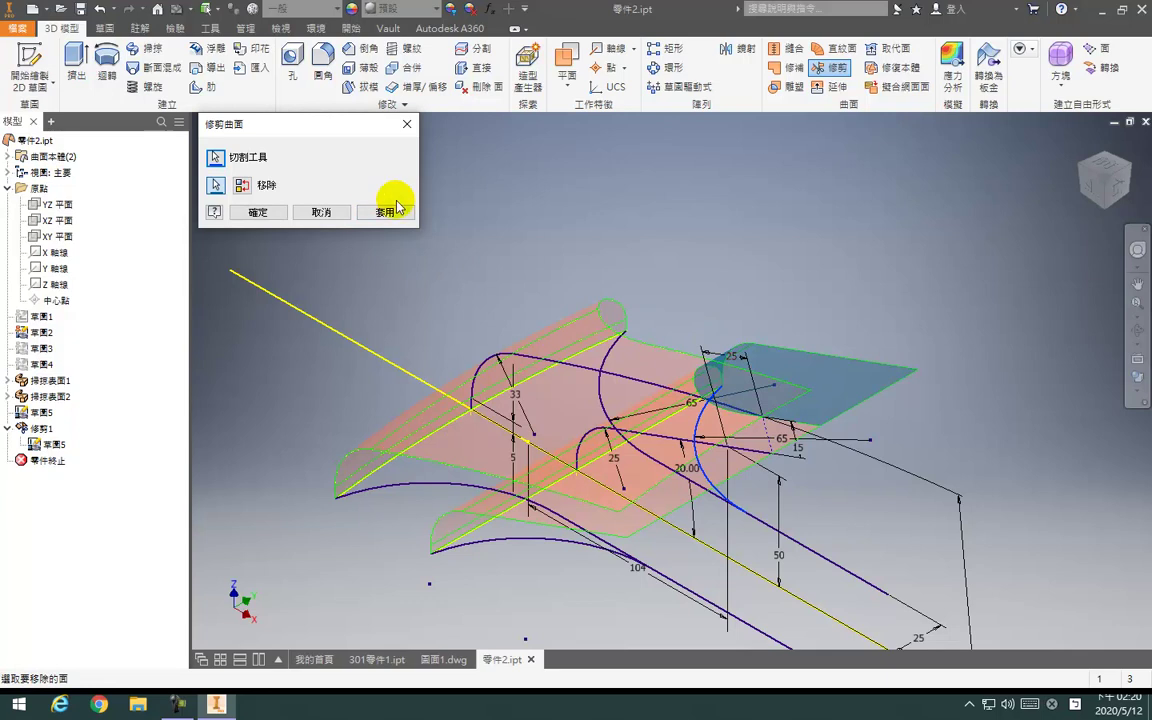
{"action": "left_click", "coordinate": [382, 208]}
Trim the near outer regions of both swept surfaces along the mirrored arcs and lines of the shared sketch
{"action": "left_click", "coordinate": [585, 440]}
{"action": "left_click", "coordinate": [427, 347]}
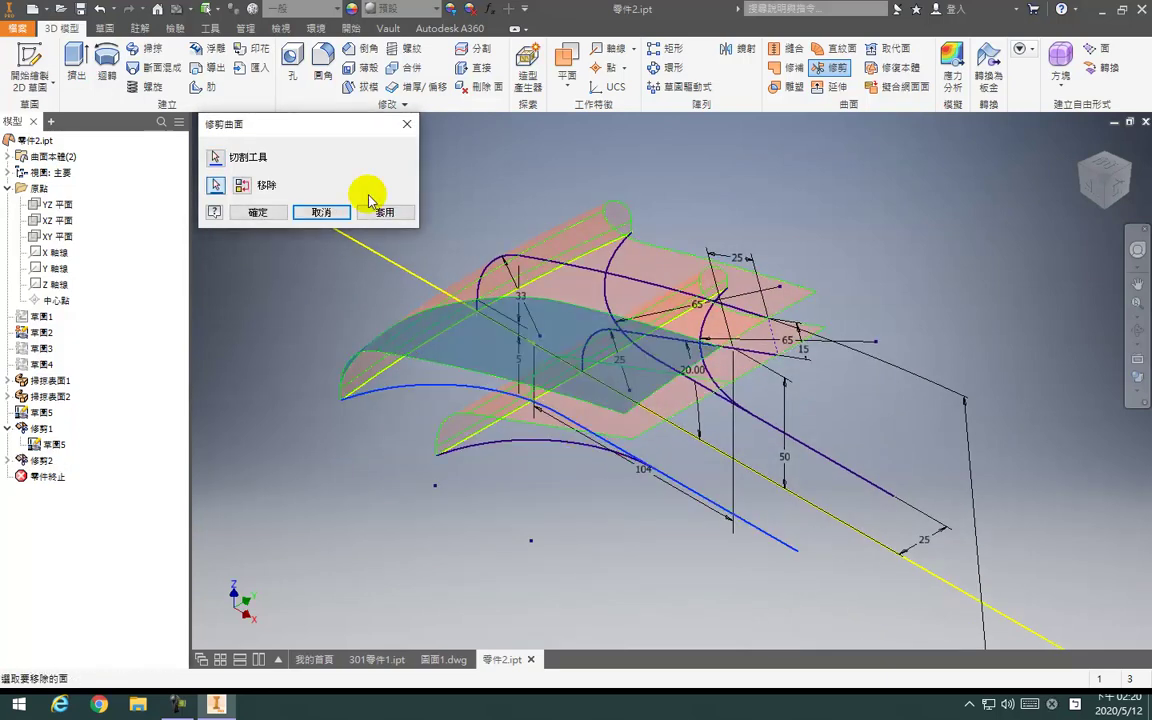
{"action": "left_click", "coordinate": [360, 209]}
{"action": "left_click", "coordinate": [548, 440]}
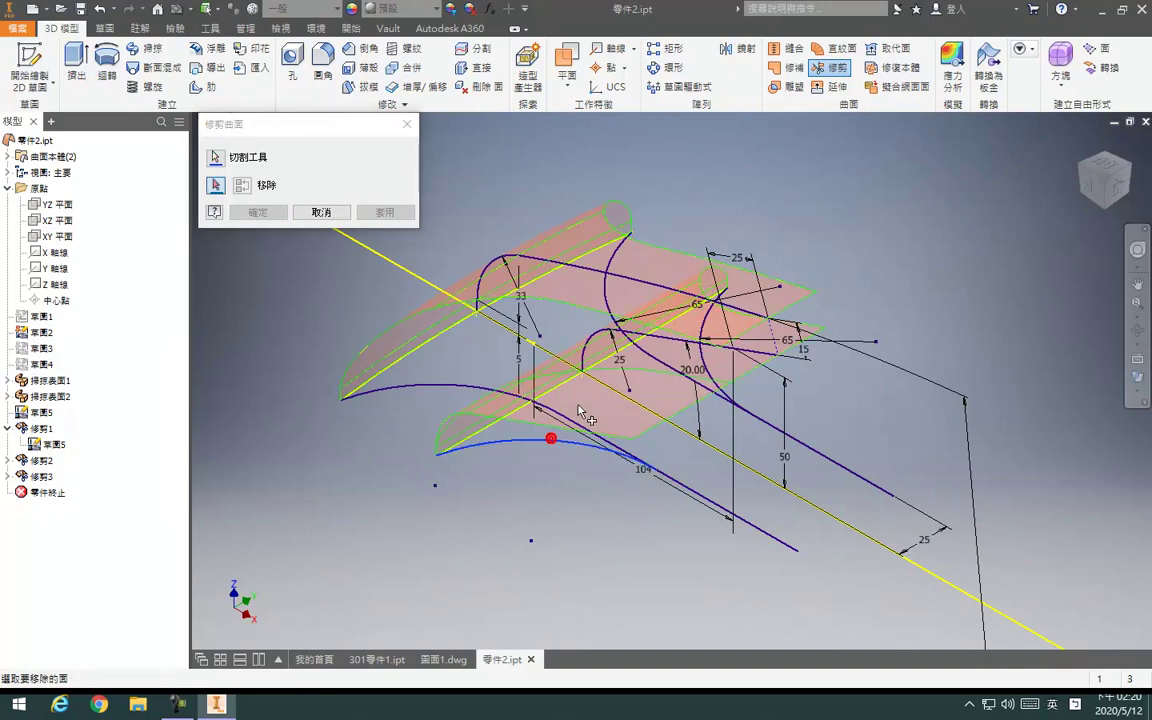
{"action": "left_click", "coordinate": [577, 404]}
{"action": "left_click", "coordinate": [386, 213]}
{"action": "key", "text": "Escape"}
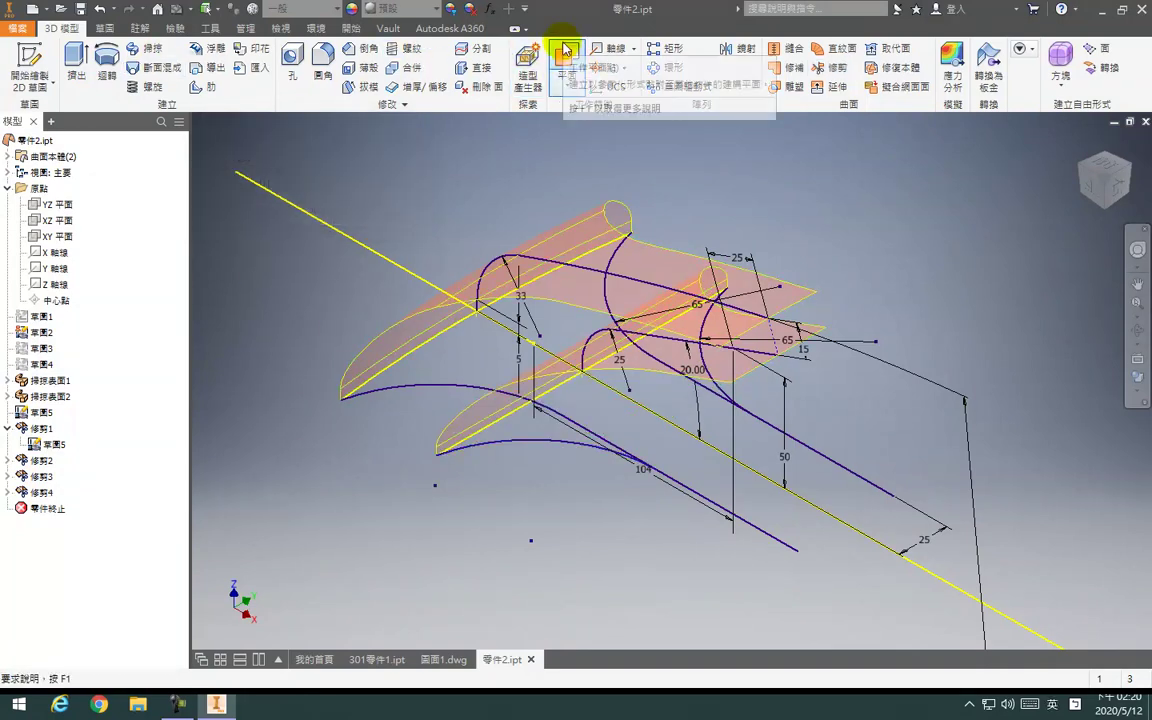
{"action": "left_click", "coordinate": [566, 52]}
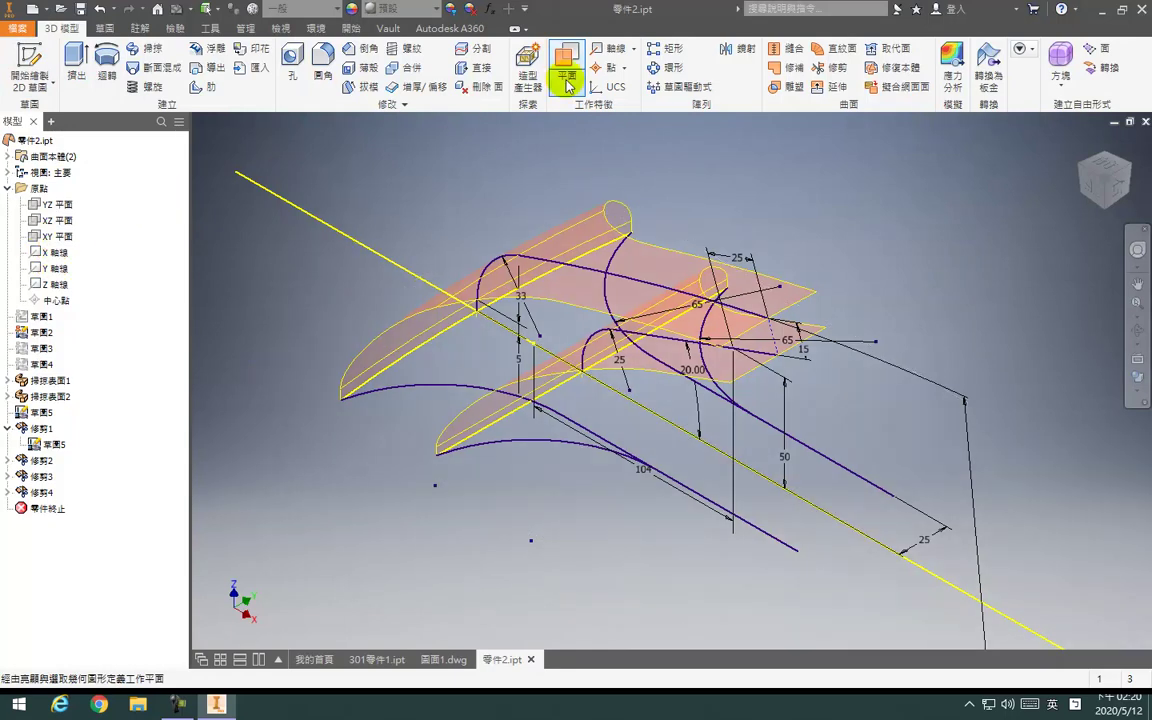
{"action": "right_click", "coordinate": [38, 314]}
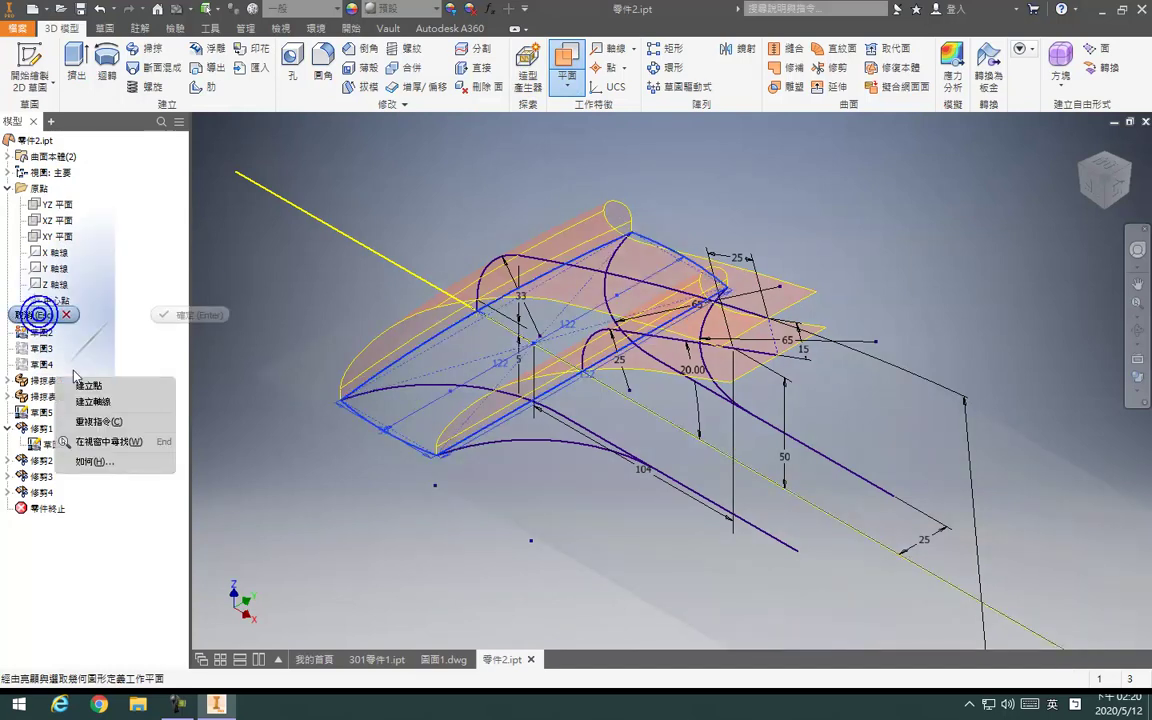
{"action": "left_click", "coordinate": [41, 319]}
Make the base profile sketch visible
{"action": "right_click", "coordinate": [51, 320]}
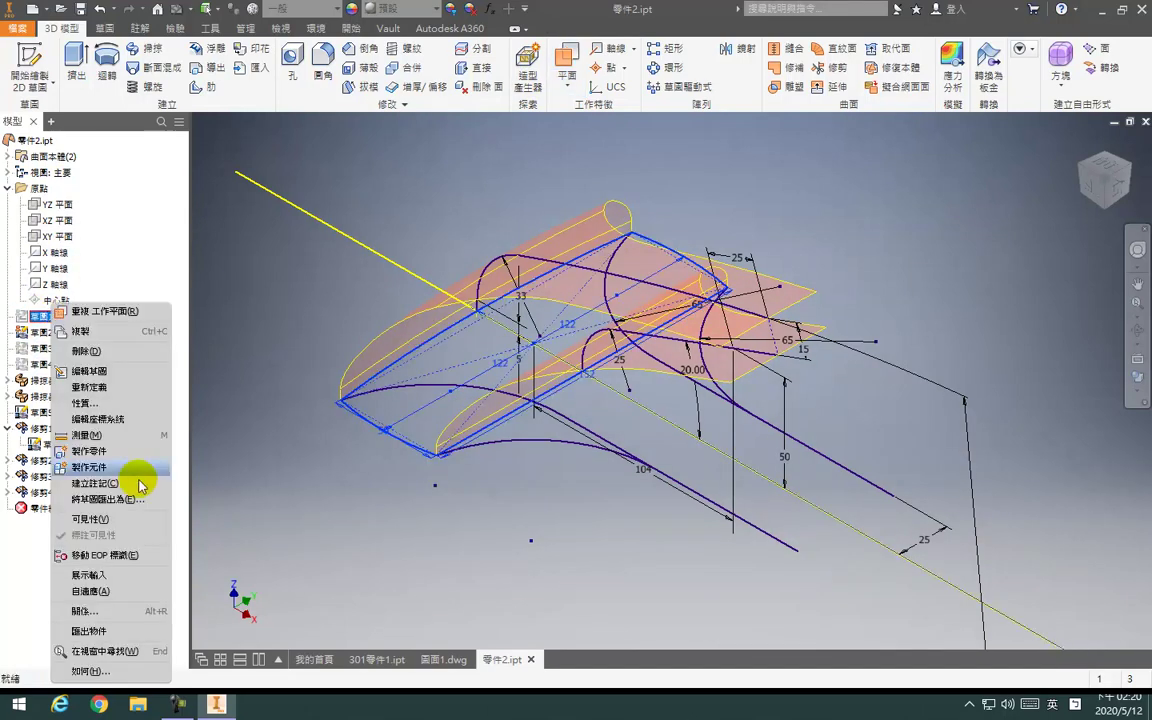
{"action": "left_click", "coordinate": [88, 518]}
{"action": "key", "text": "e"}
{"action": "left_click", "coordinate": [459, 404]}
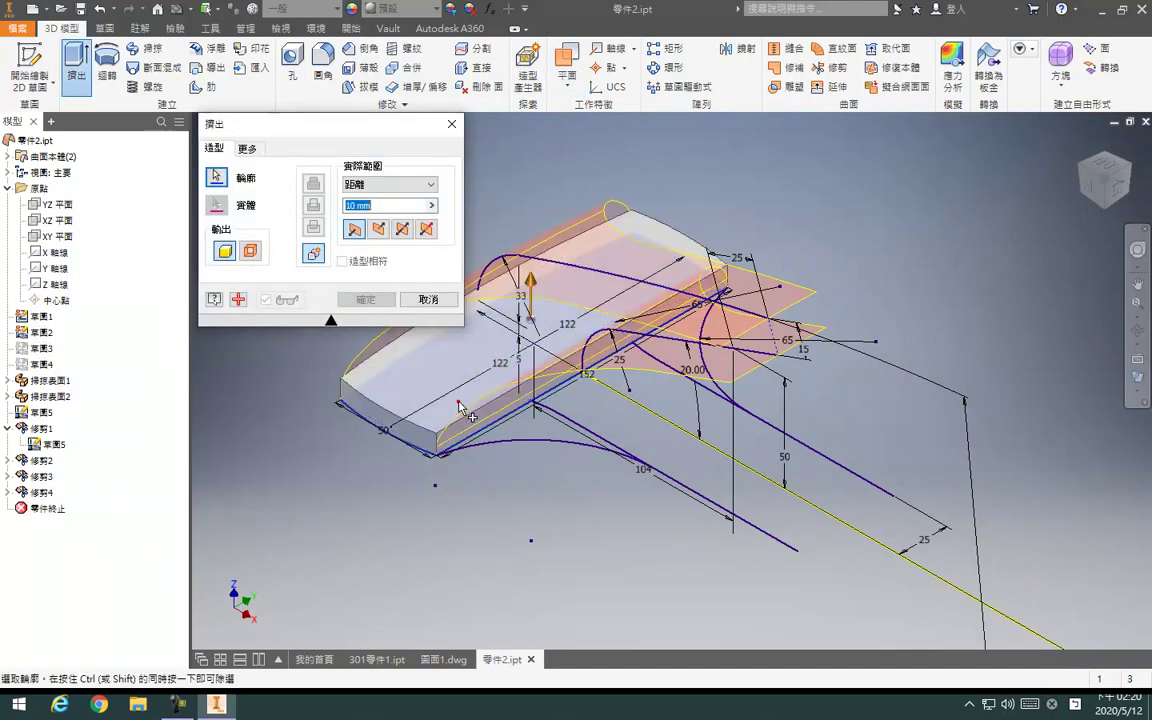
{"action": "key", "text": "Escape"}
Extrude the closed base profile 10 mm downward as a surface
{"action": "key", "text": "e"}
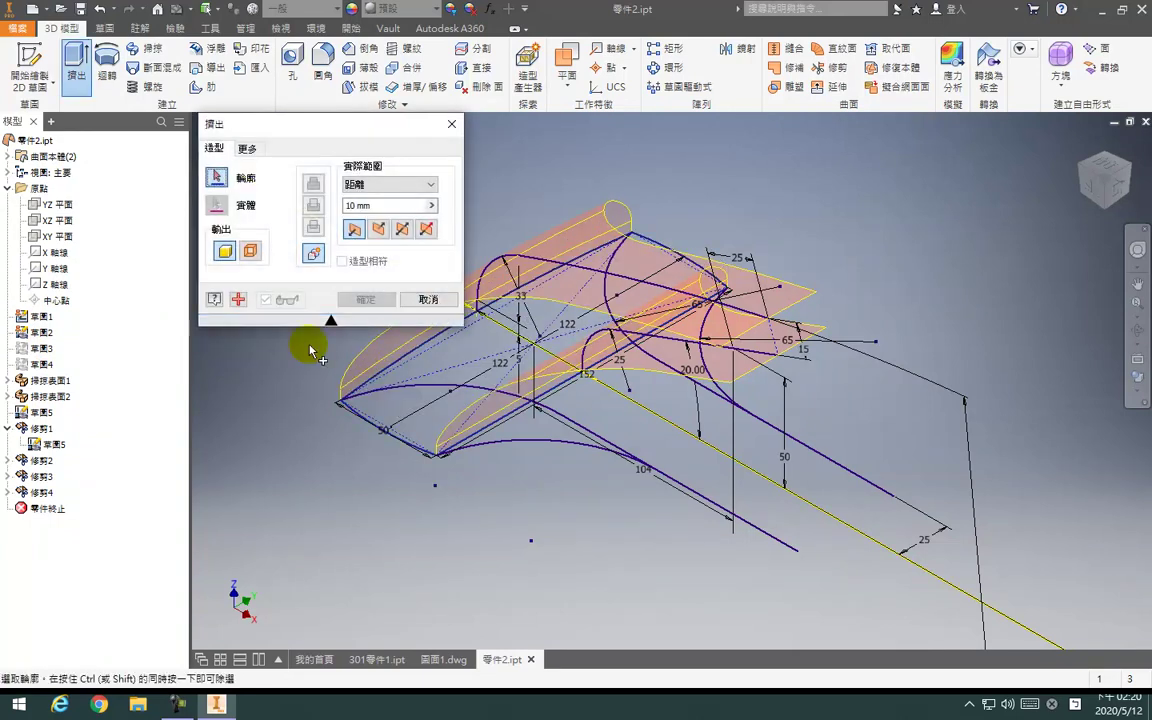
{"action": "left_click", "coordinate": [245, 251]}
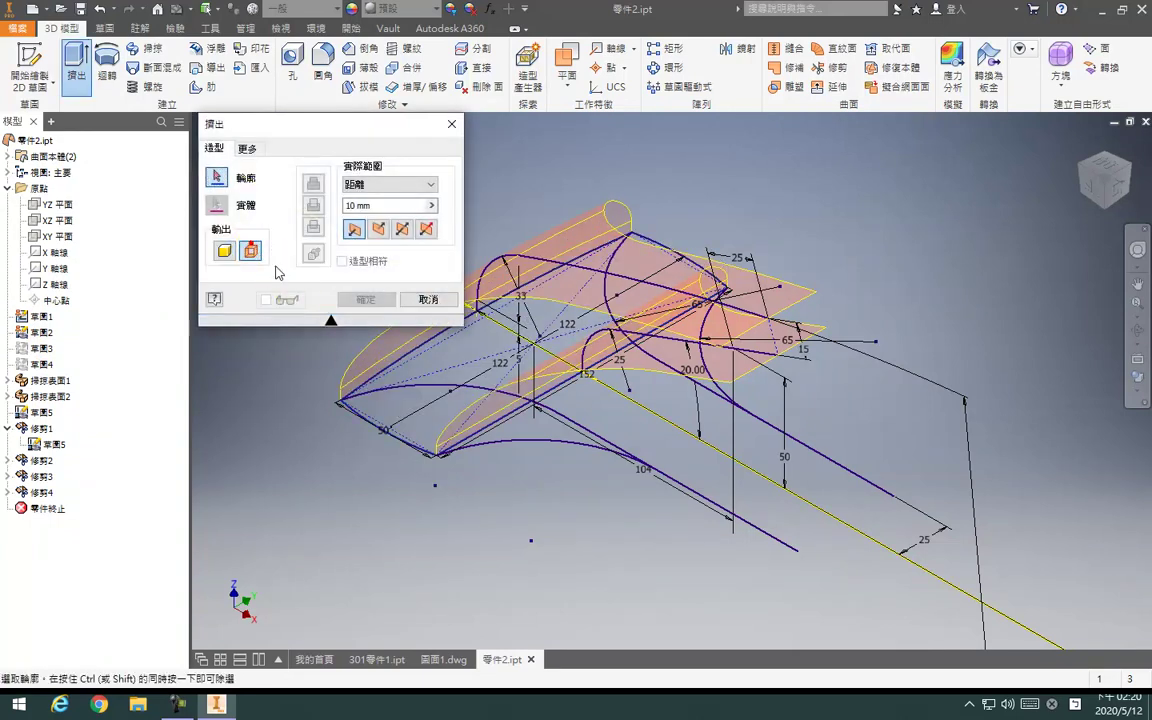
{"action": "left_click", "coordinate": [370, 420]}
{"action": "left_click", "coordinate": [381, 232]}
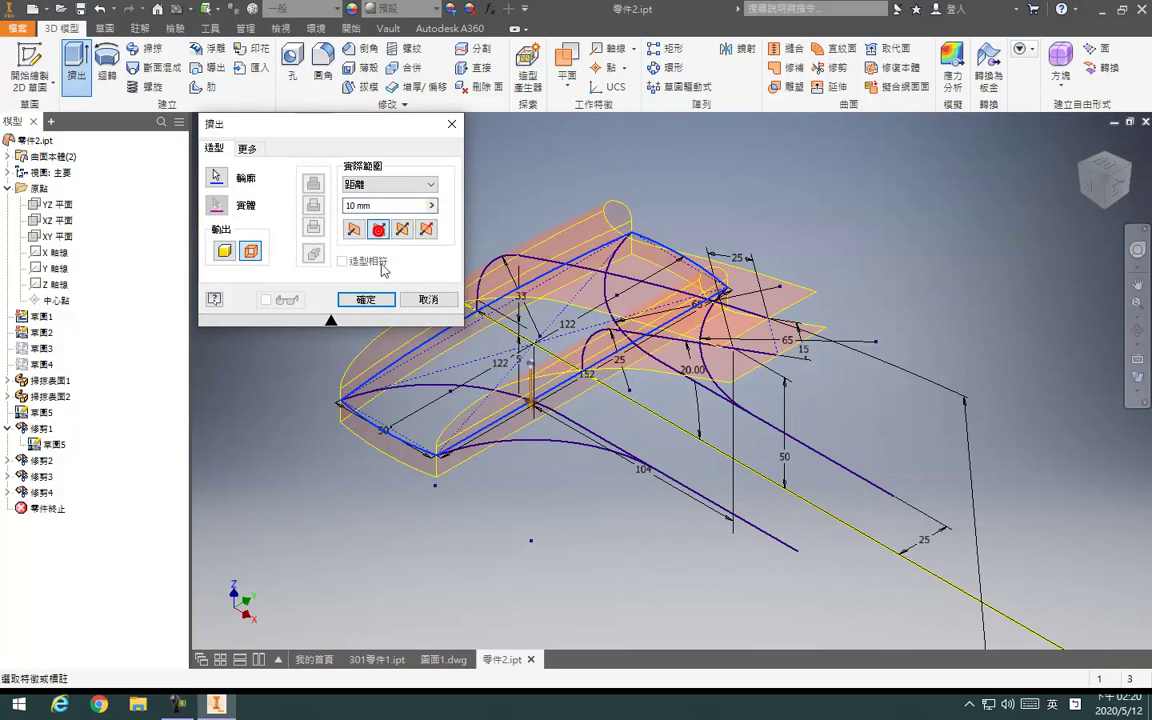
{"action": "left_click", "coordinate": [385, 298]}
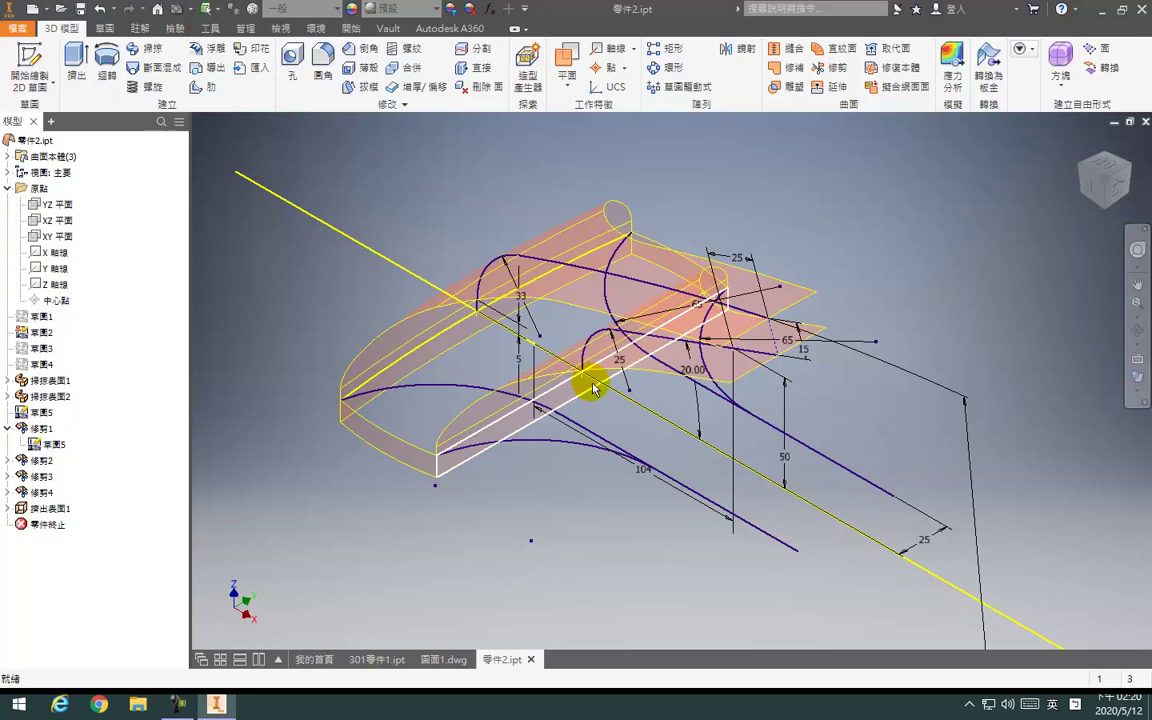
Hide the trimming sketch with the 65 mm arcs and the side profile sketch
{"action": "mouse_move", "coordinate": [618, 412]}
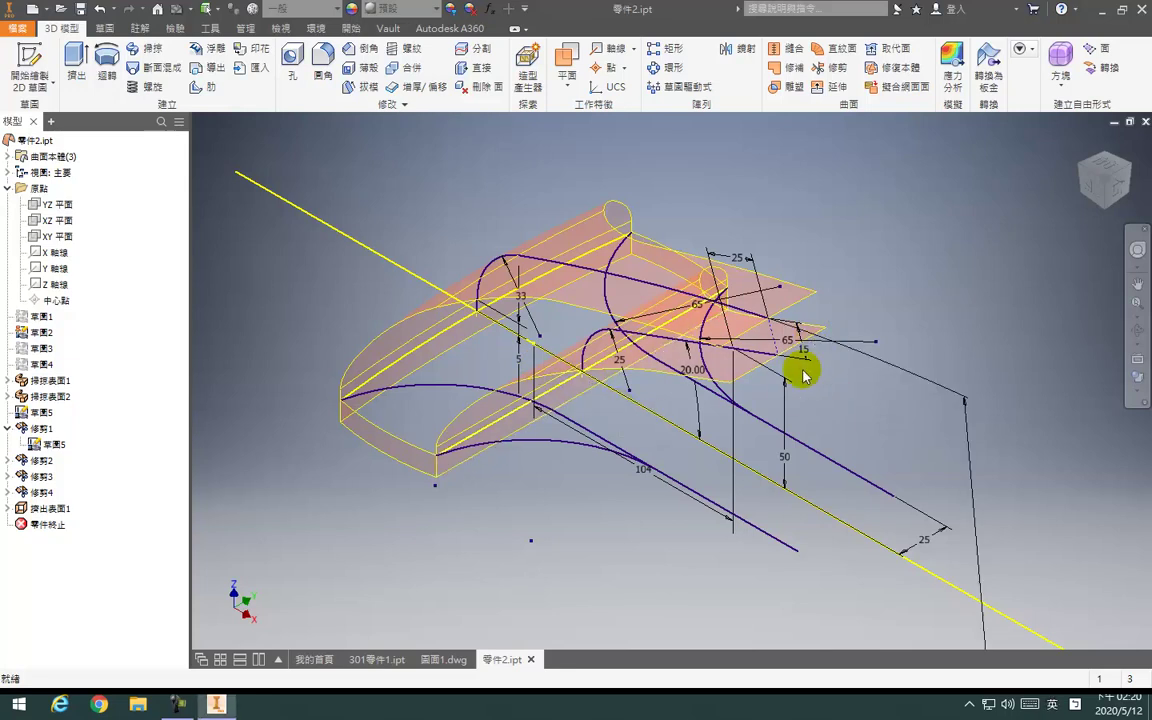
{"action": "right_click", "coordinate": [47, 418]}
{"action": "left_click", "coordinate": [97, 530]}
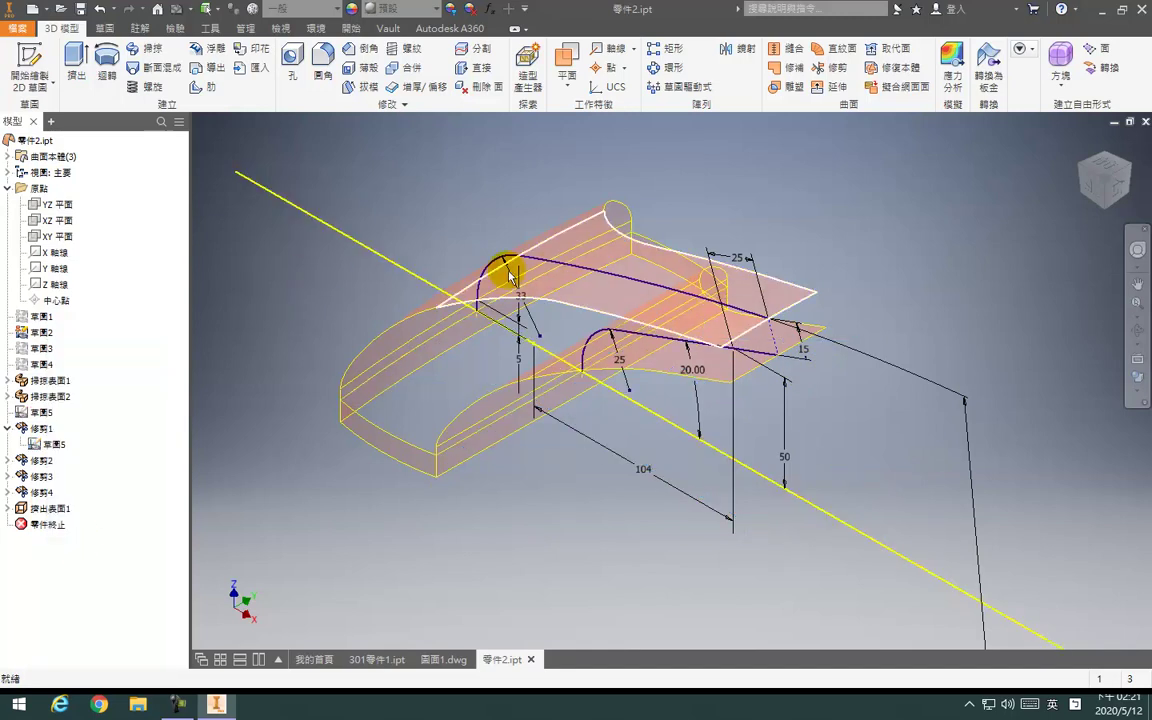
{"action": "right_click", "coordinate": [32, 318]}
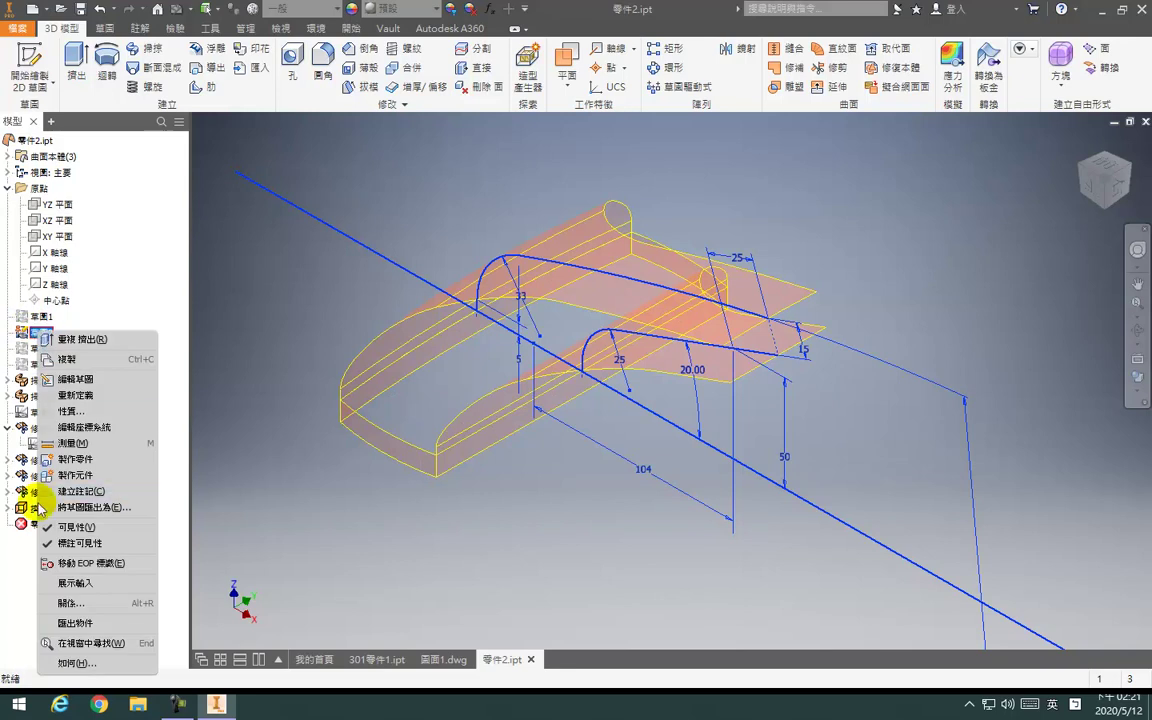
{"action": "left_click", "coordinate": [91, 524]}
Start a sketch on the flat end face of the lower swept surface and draw a three-point arc of 100 mm radius across it
{"action": "left_click", "coordinate": [738, 358]}
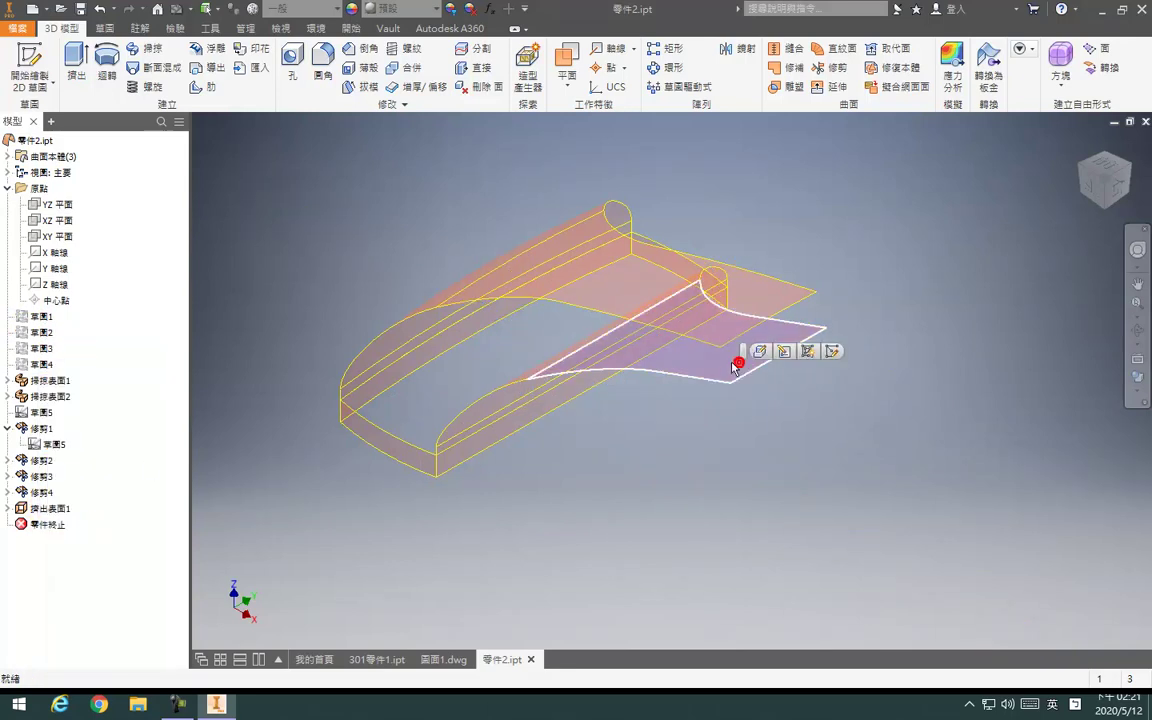
{"action": "left_click", "coordinate": [742, 352]}
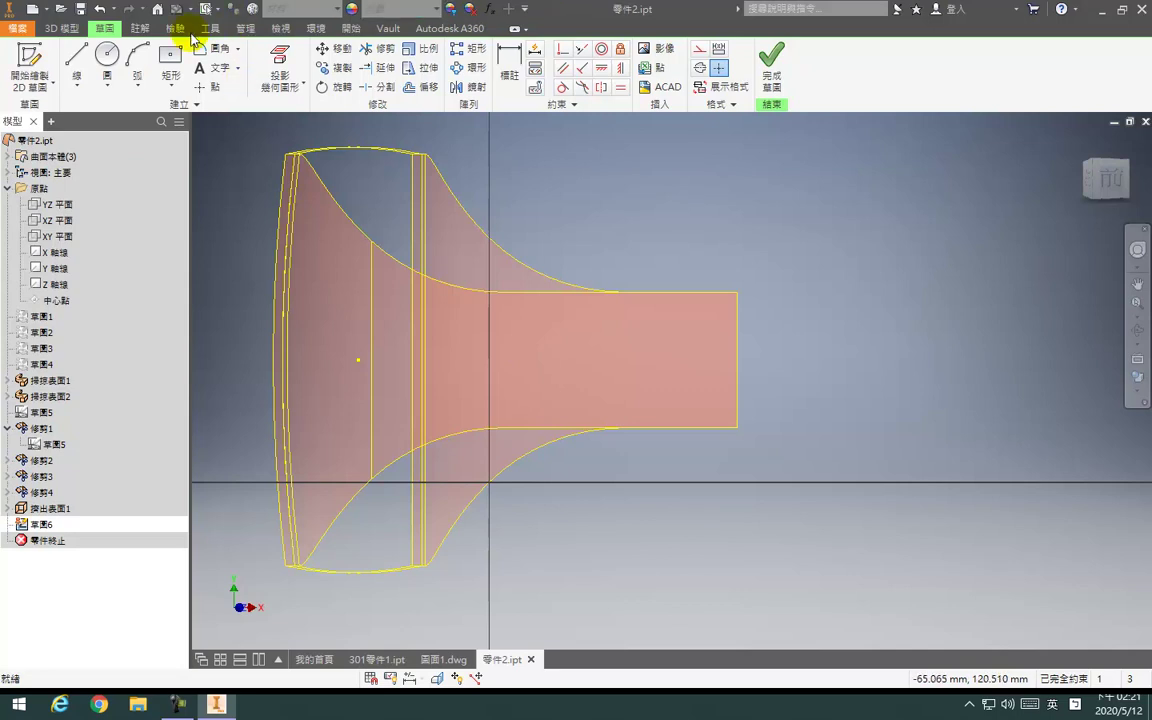
{"action": "left_click", "coordinate": [136, 58]}
{"action": "left_click", "coordinate": [689, 292]}
{"action": "left_click", "coordinate": [689, 425]}
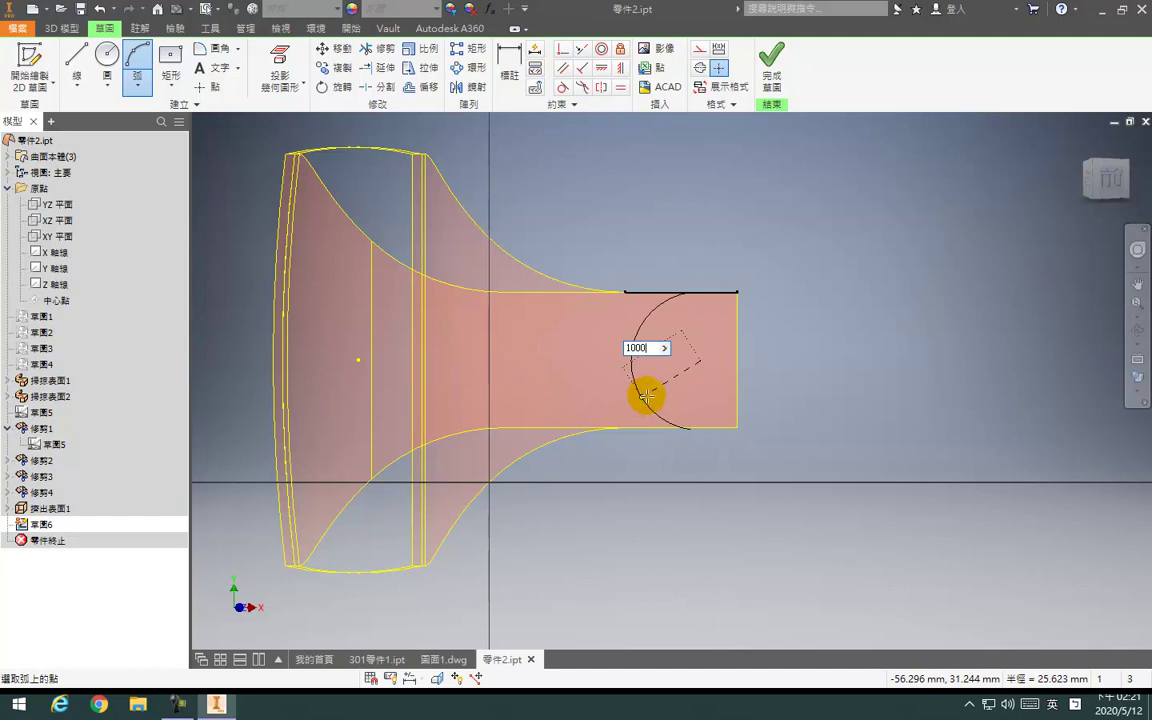
{"action": "left_click", "coordinate": [700, 362]}
Align the 100 mm arc horizontally with the projected centre point and make it tangent to the face's end edge
{"action": "left_click", "coordinate": [601, 68]}
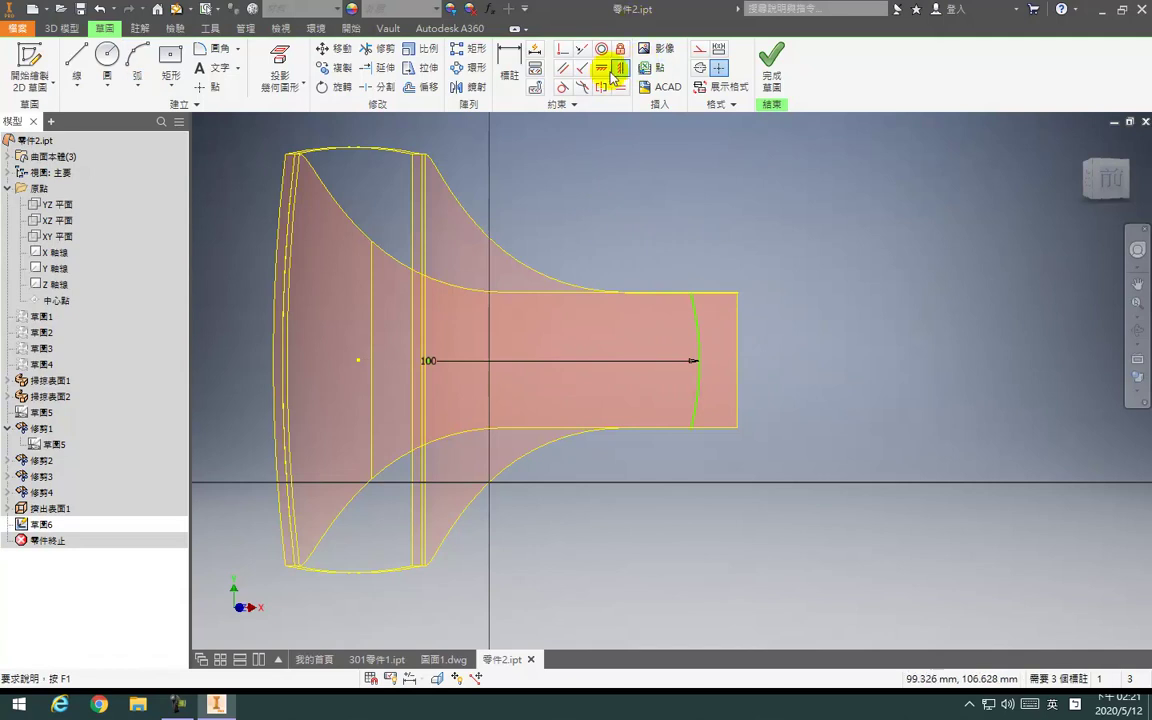
{"action": "left_click", "coordinate": [359, 361]}
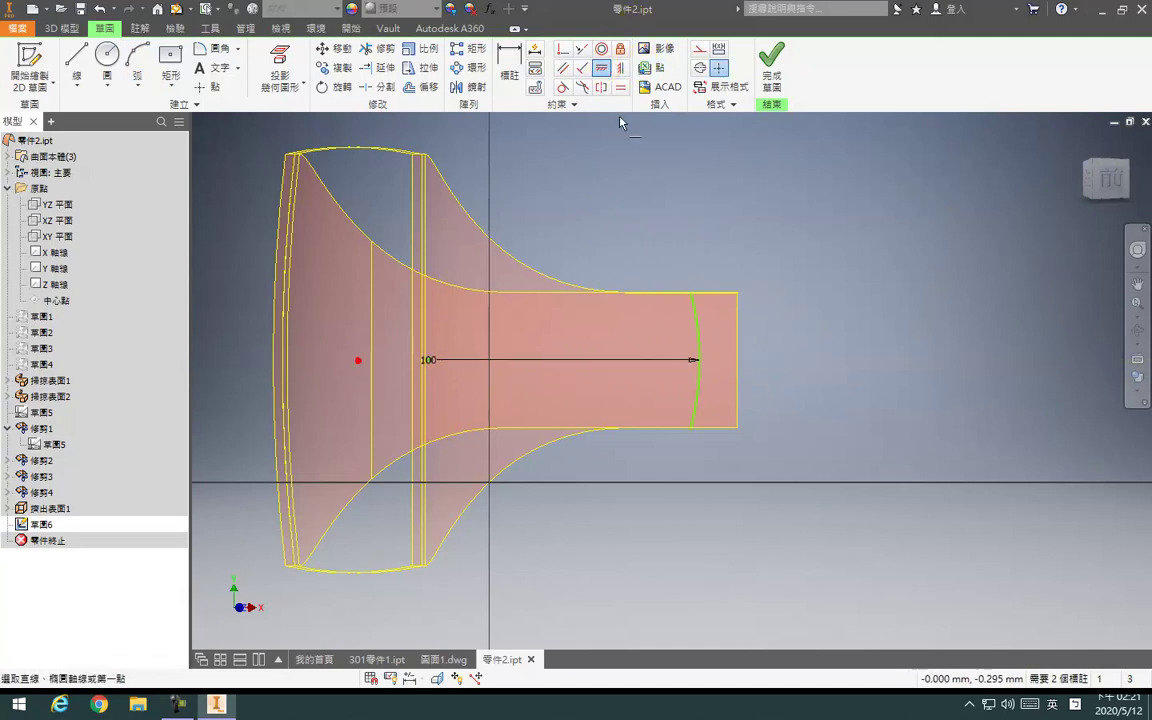
{"action": "left_click", "coordinate": [700, 361]}
{"action": "left_click", "coordinate": [736, 358]}
Project the face's lower side edge, trim the arc's overhang beyond it, and finish the sketch
{"action": "right_click_drag", "start_coordinate": [736, 356], "coordinate": [727, 155]}
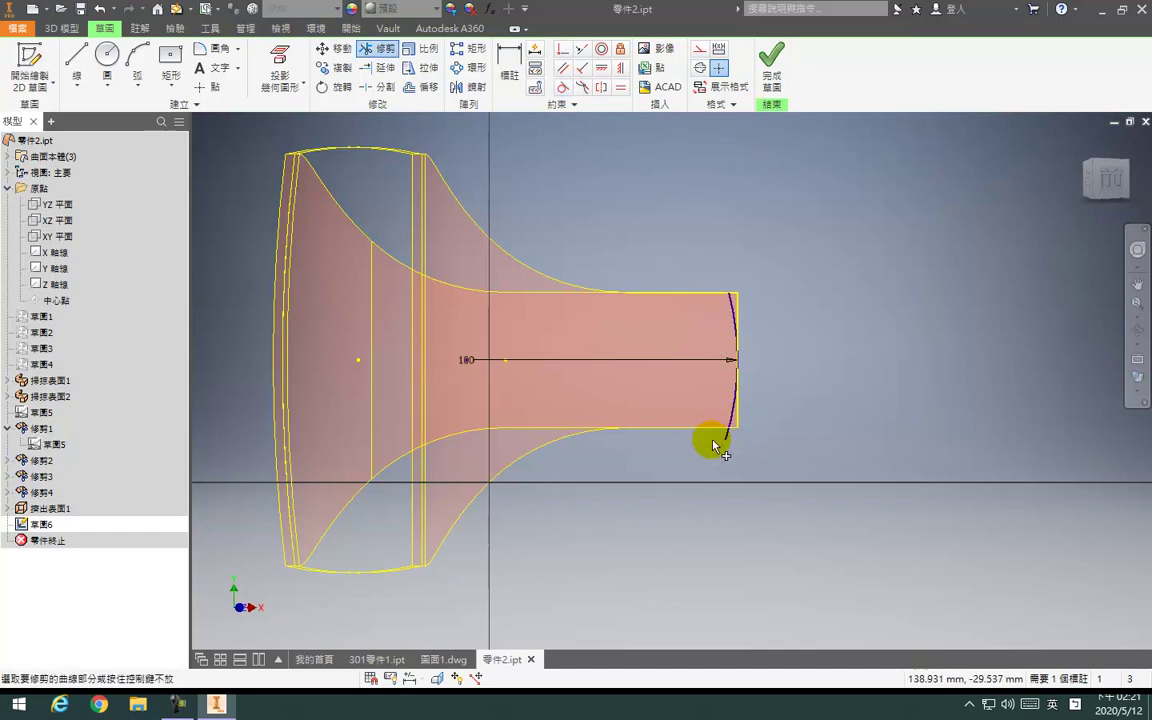
{"action": "left_click", "coordinate": [280, 70]}
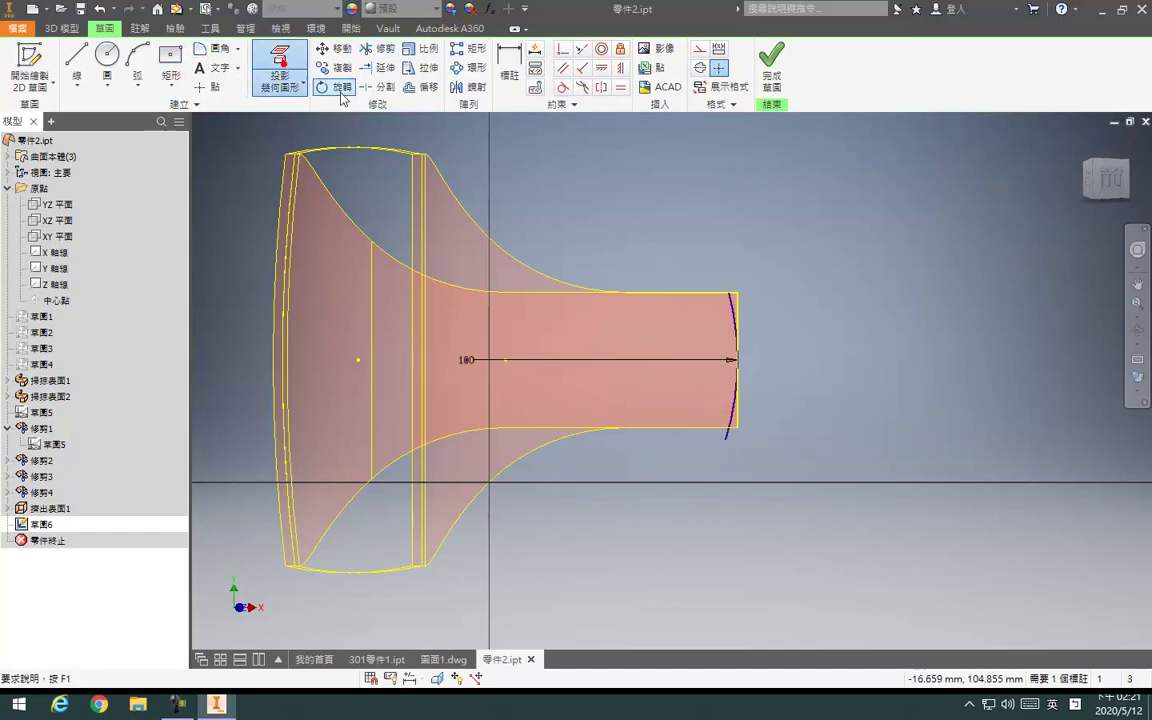
{"action": "left_click", "coordinate": [733, 437]}
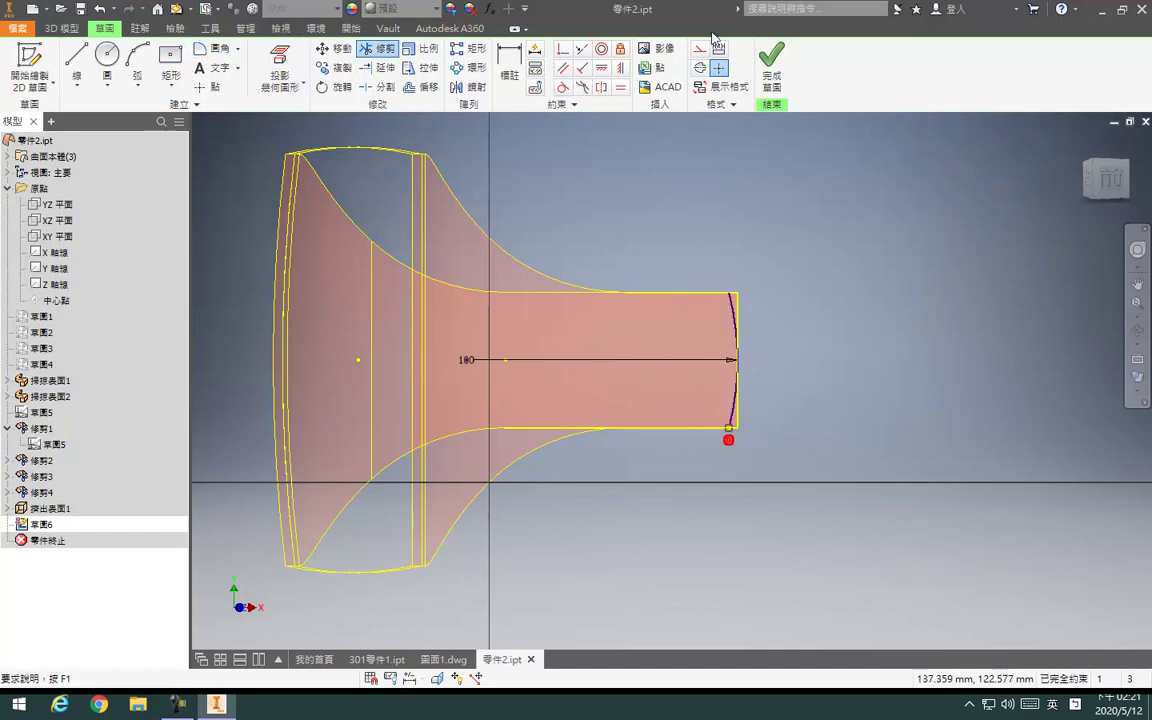
{"action": "left_click", "coordinate": [774, 77]}
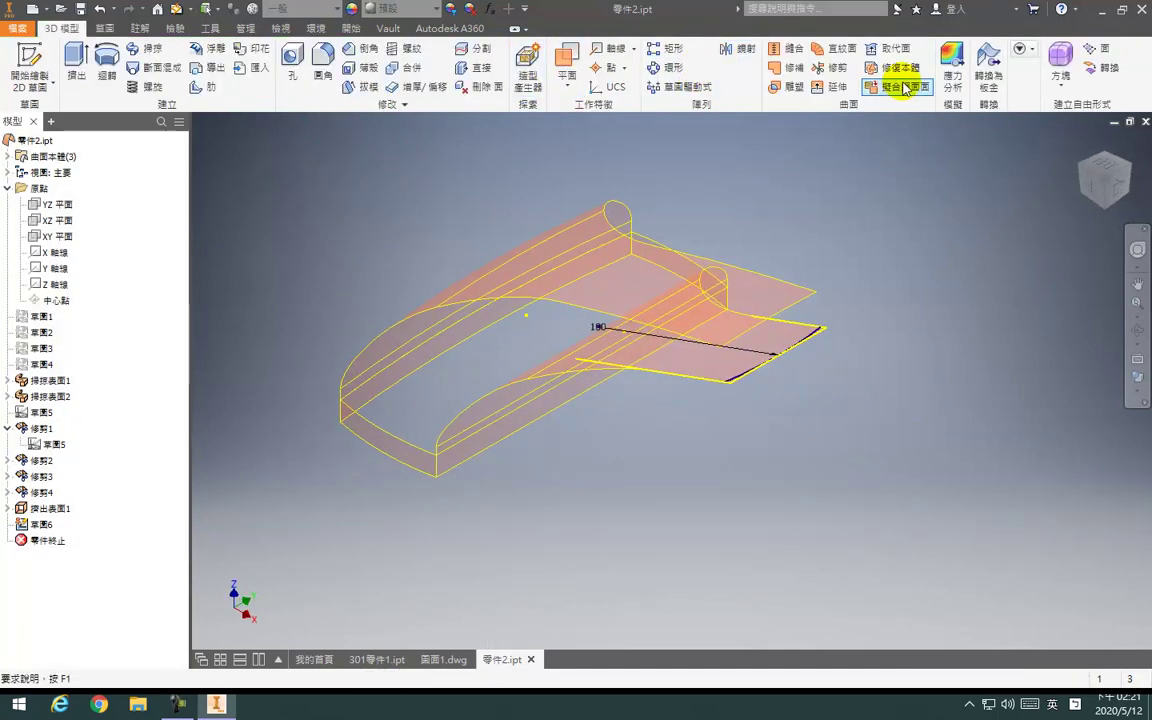
Extrude the 100 mm arc as a surface up to the upper swept surface to form the end wall
{"action": "left_click", "coordinate": [831, 67]}
{"action": "scroll", "coordinate": [800, 343], "scroll_direction": "up", "scroll_amount": 5}
{"action": "scroll", "coordinate": [800, 343], "scroll_direction": "up", "scroll_amount": 2}
{"action": "key", "text": "e"}
{"action": "left_click", "coordinate": [899, 330]}
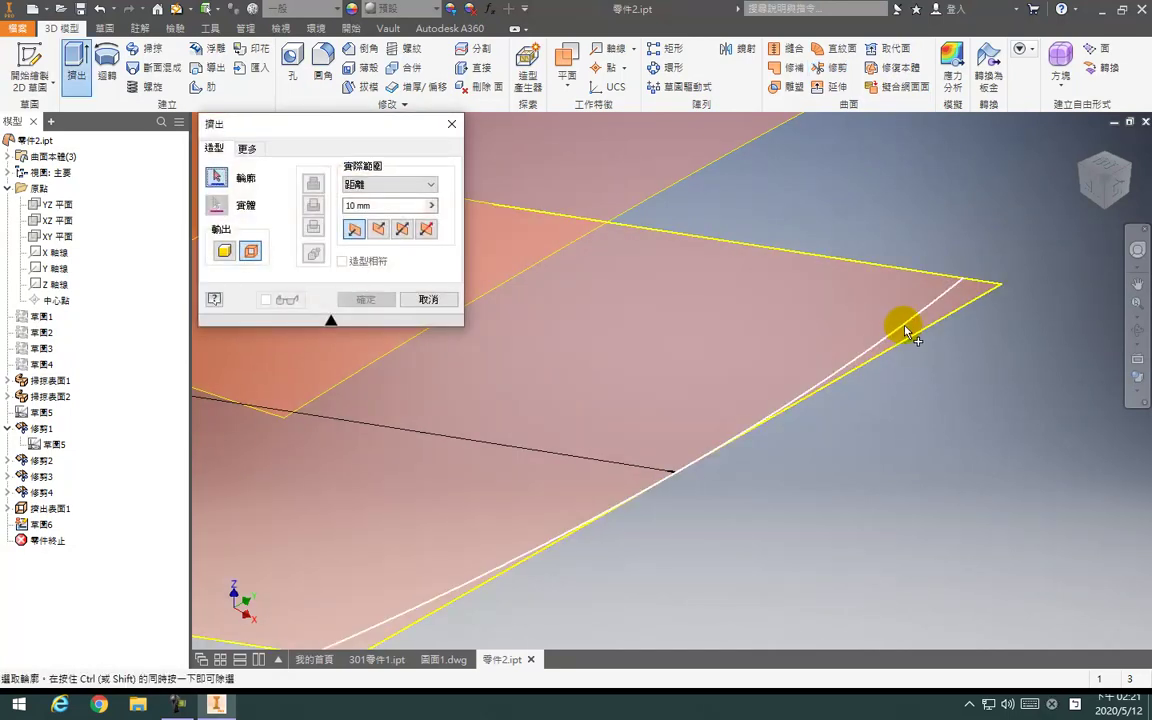
{"action": "left_click", "coordinate": [376, 229]}
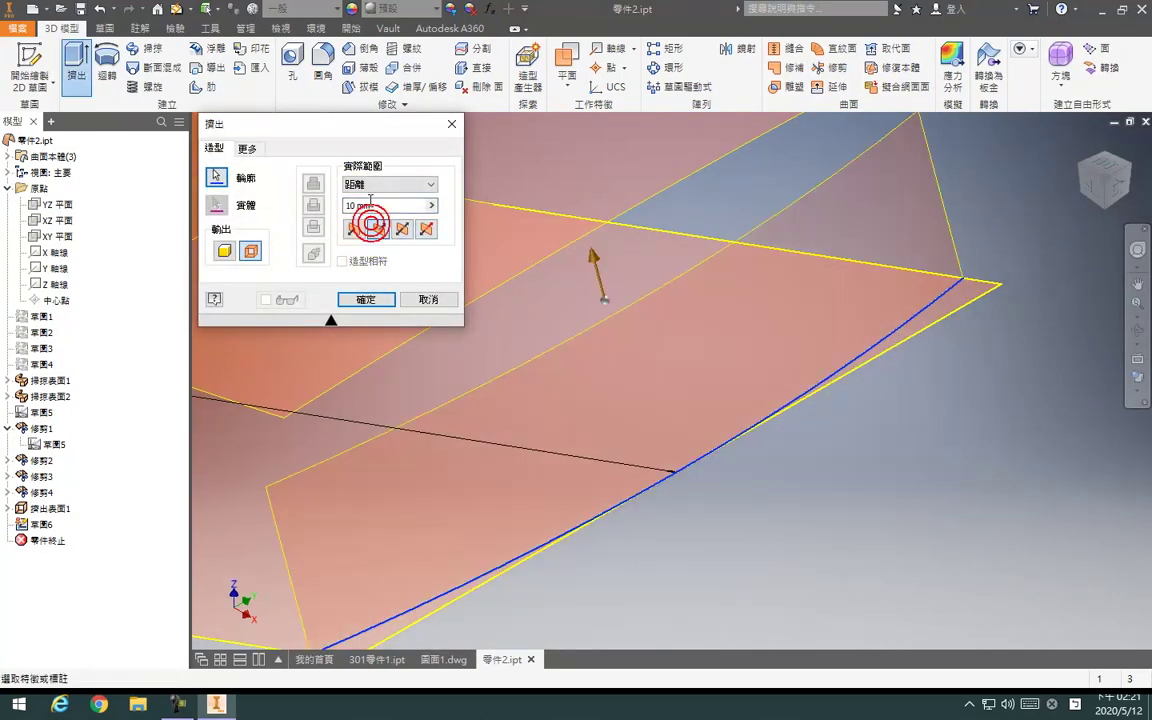
{"action": "left_click", "coordinate": [366, 185]}
{"action": "left_click", "coordinate": [360, 206]}
{"action": "left_click", "coordinate": [384, 190]}
{"action": "left_click", "coordinate": [360, 218]}
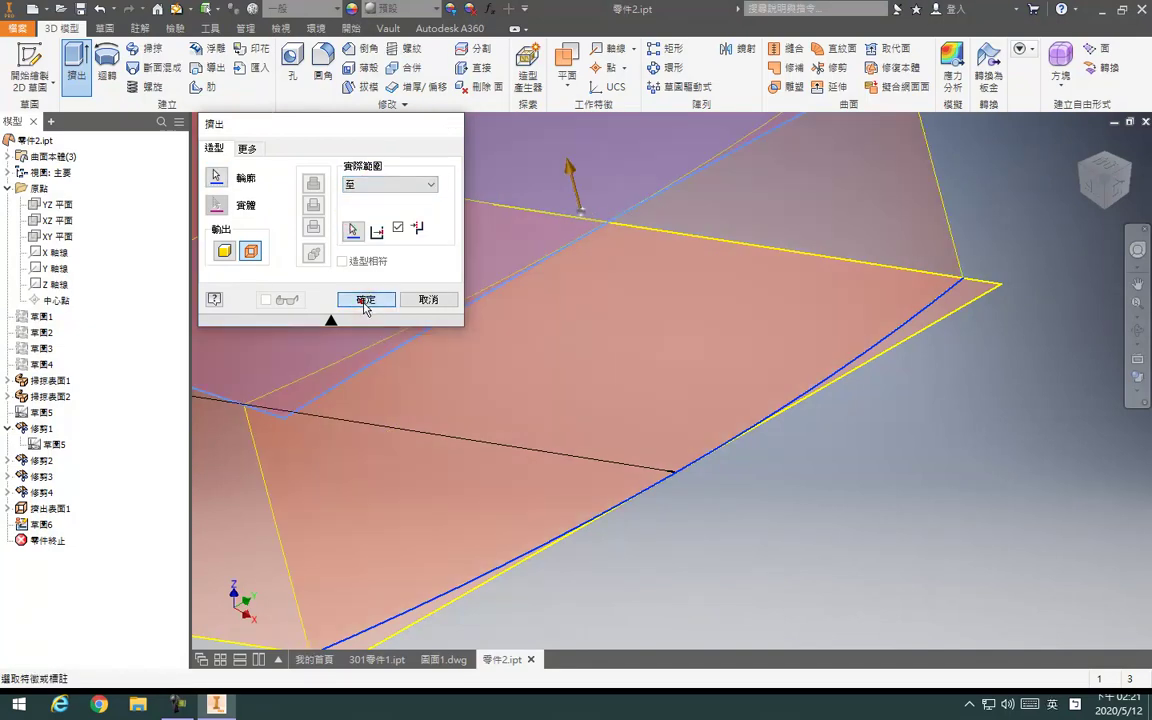
{"action": "left_click", "coordinate": [365, 300]}
Trim both corner overhangs of the lower swept surface beyond the end wall, using the wall as the cutting tool
{"action": "left_click", "coordinate": [833, 67]}
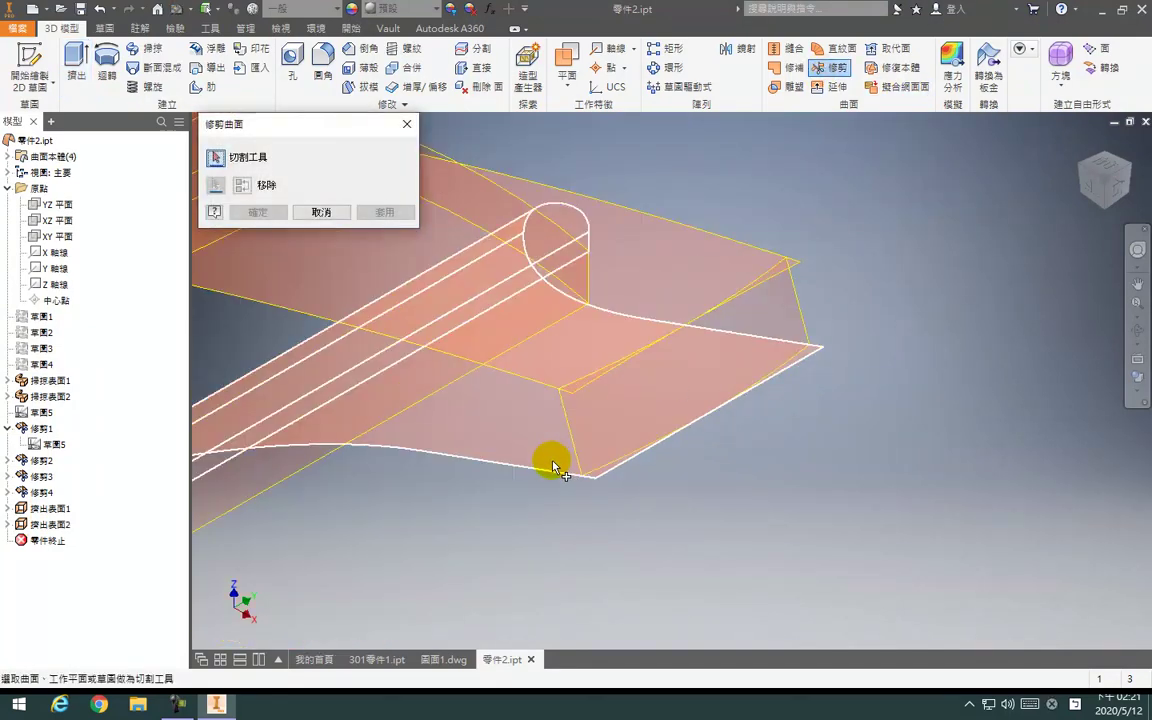
{"action": "scroll", "coordinate": [558, 466], "scroll_direction": "up", "scroll_amount": 3}
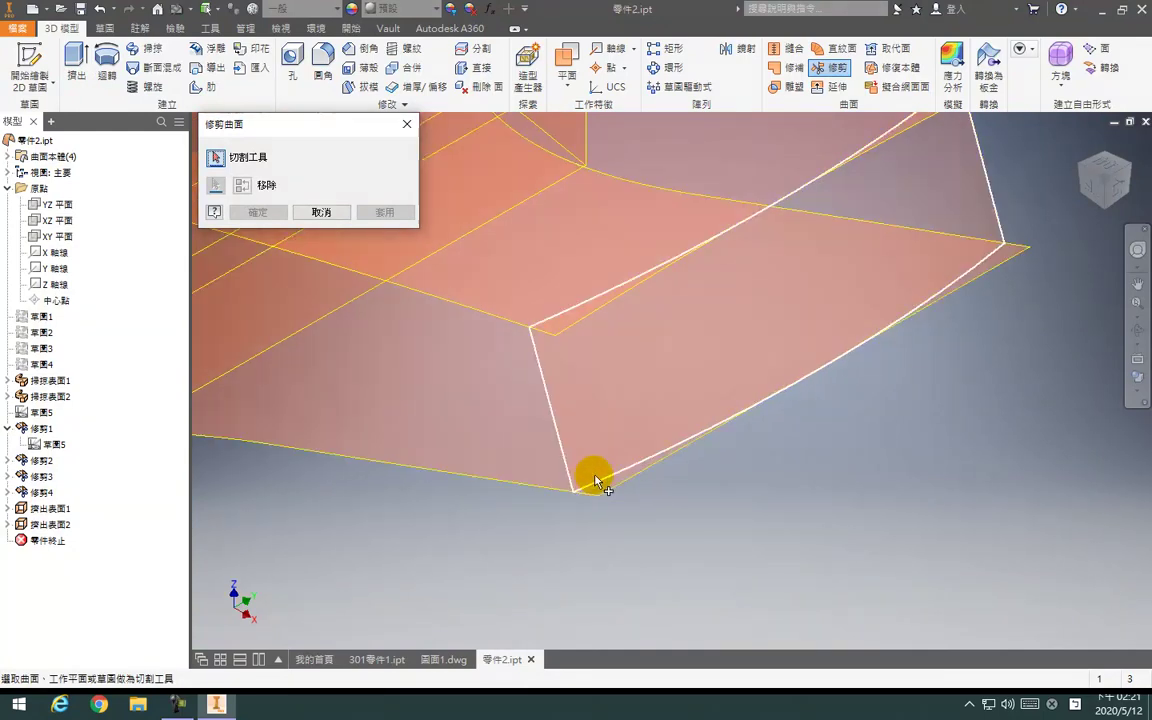
{"action": "left_click", "coordinate": [605, 488]}
{"action": "left_click", "coordinate": [537, 311]}
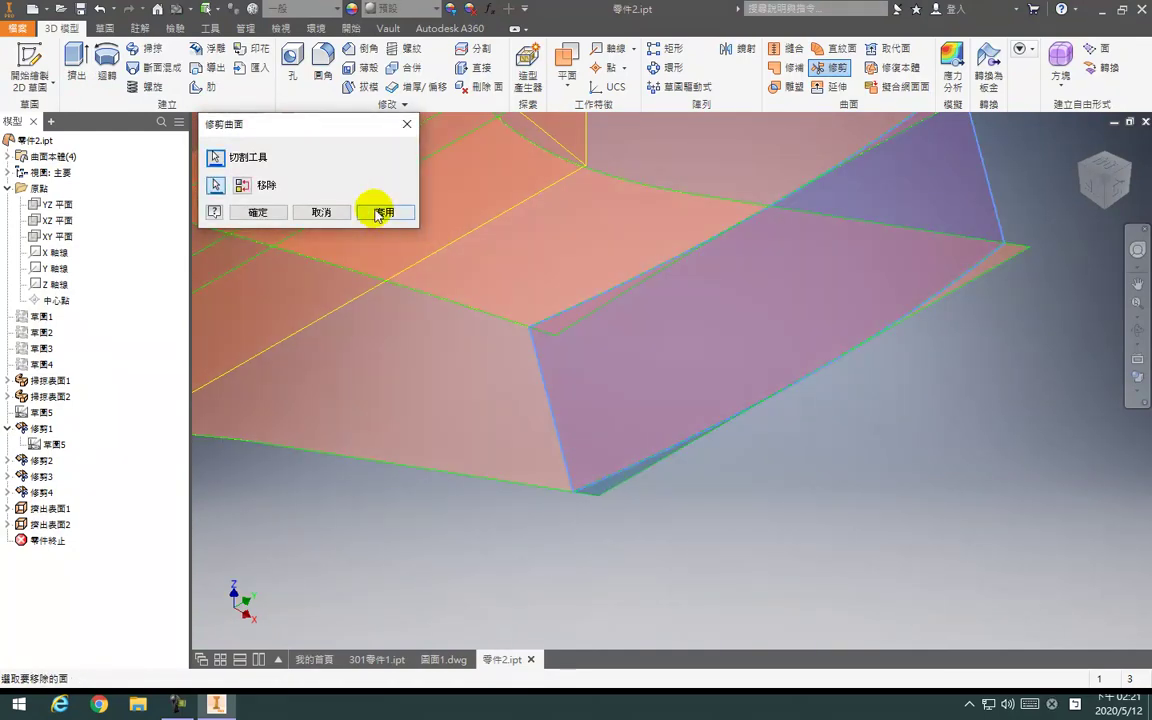
{"action": "left_click", "coordinate": [383, 212]}
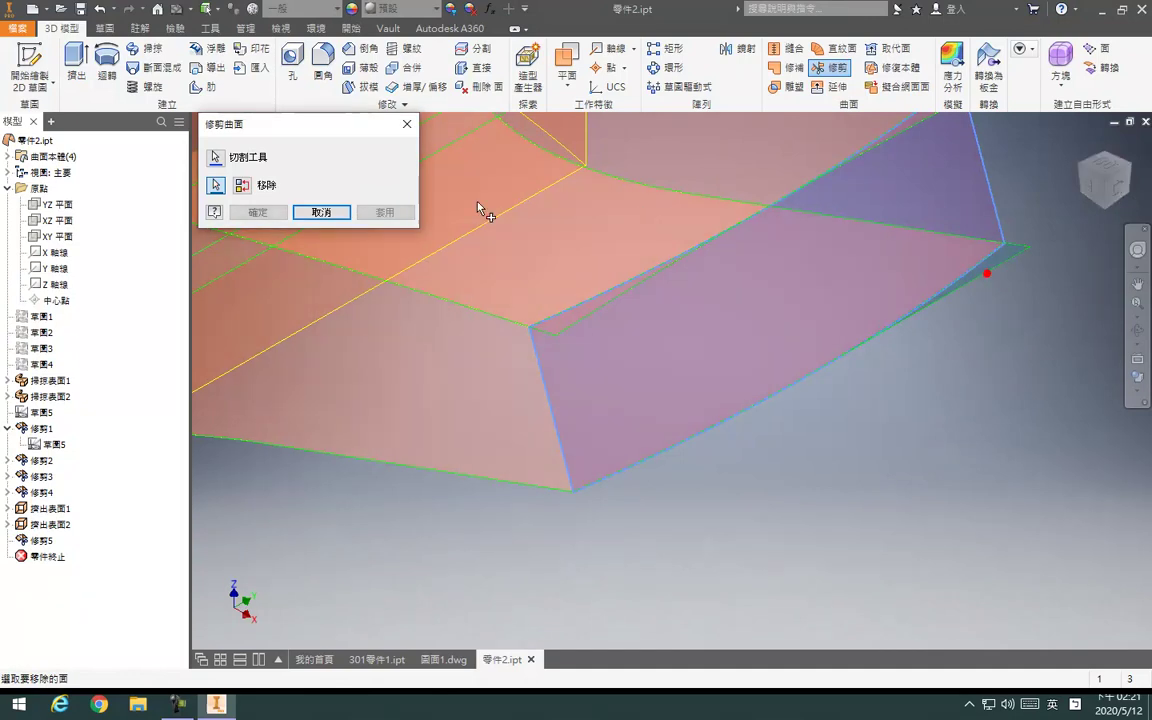
{"action": "left_click", "coordinate": [644, 218]}
{"action": "left_click", "coordinate": [374, 212]}
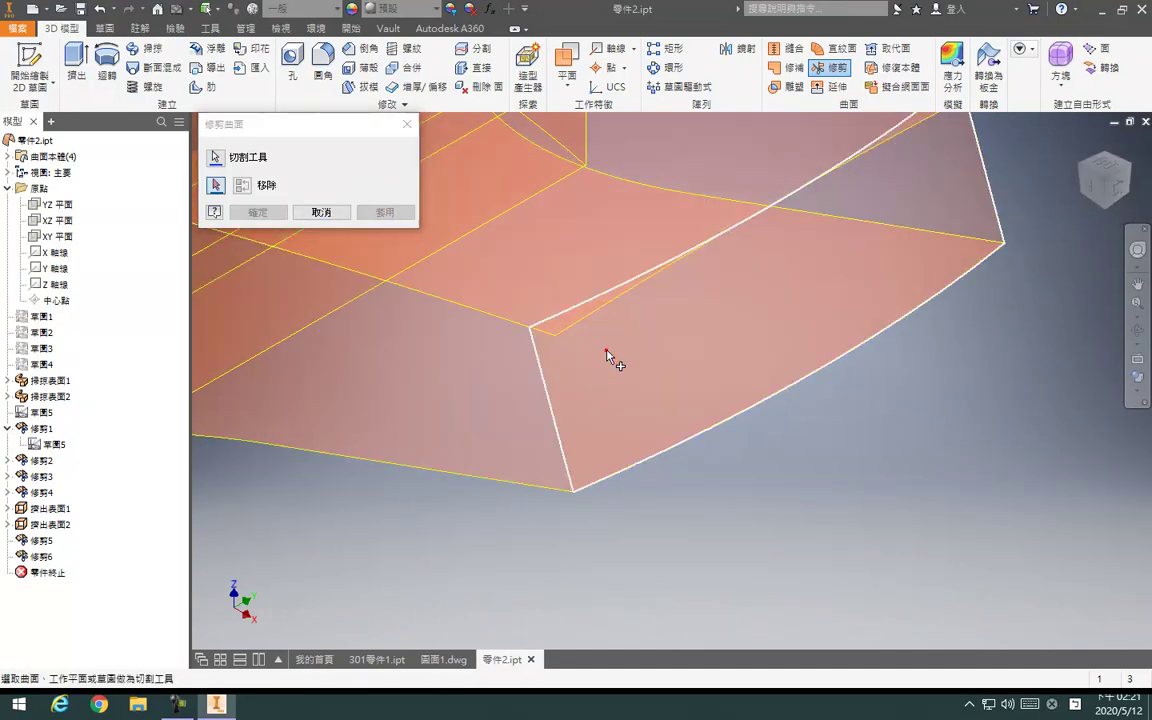
Trim both corner overhangs of the upper swept surface beyond the end wall, using the wall as the cutting tool
{"action": "left_click", "coordinate": [569, 318]}
{"action": "left_click", "coordinate": [374, 212]}
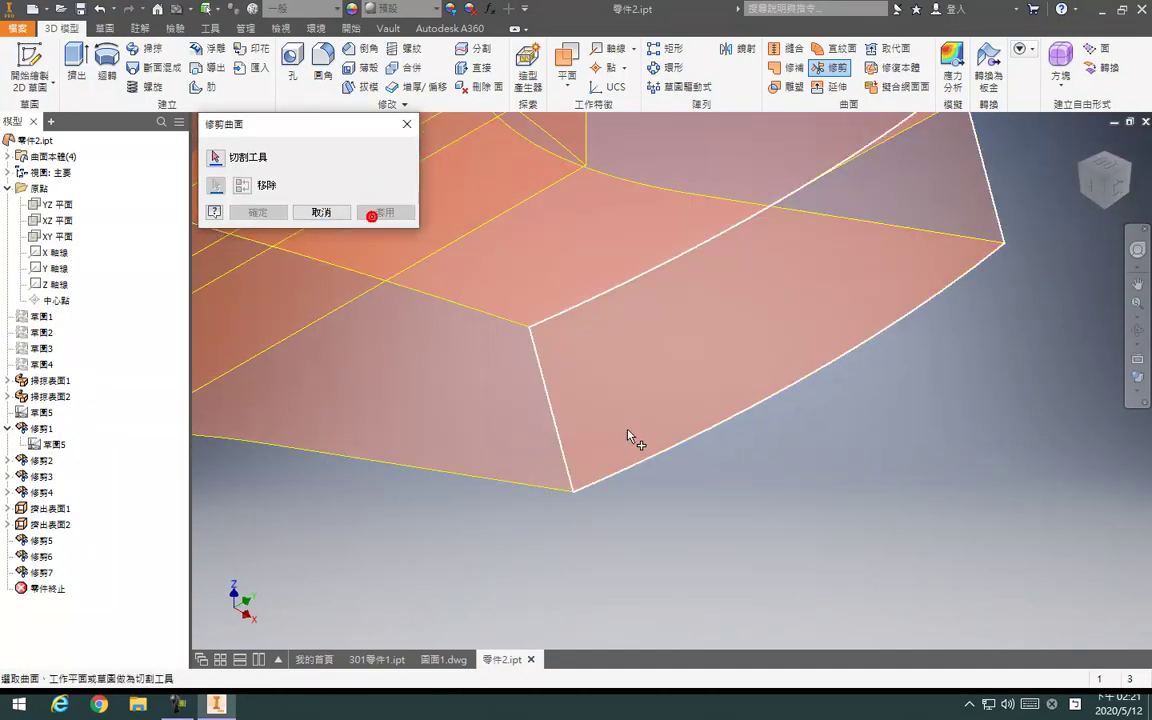
{"action": "left_click", "coordinate": [676, 293]}
{"action": "left_click", "coordinate": [740, 237]}
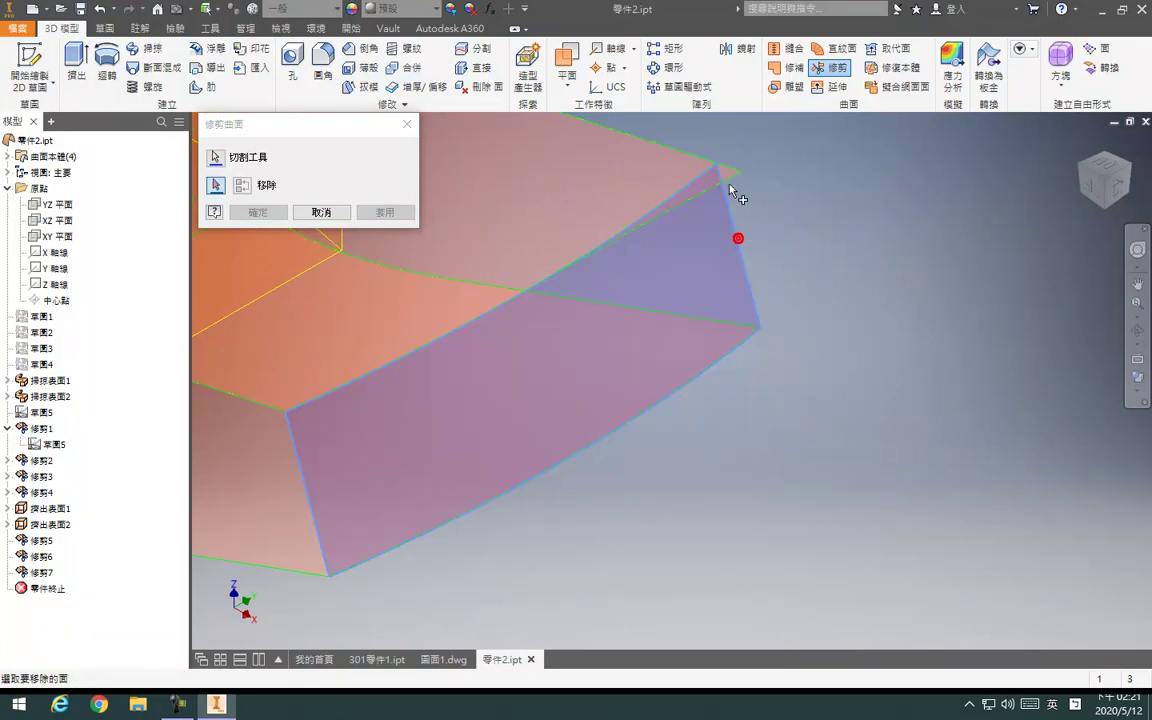
{"action": "left_click", "coordinate": [396, 216]}
{"action": "scroll", "coordinate": [740, 555], "scroll_direction": "down", "scroll_amount": 6}
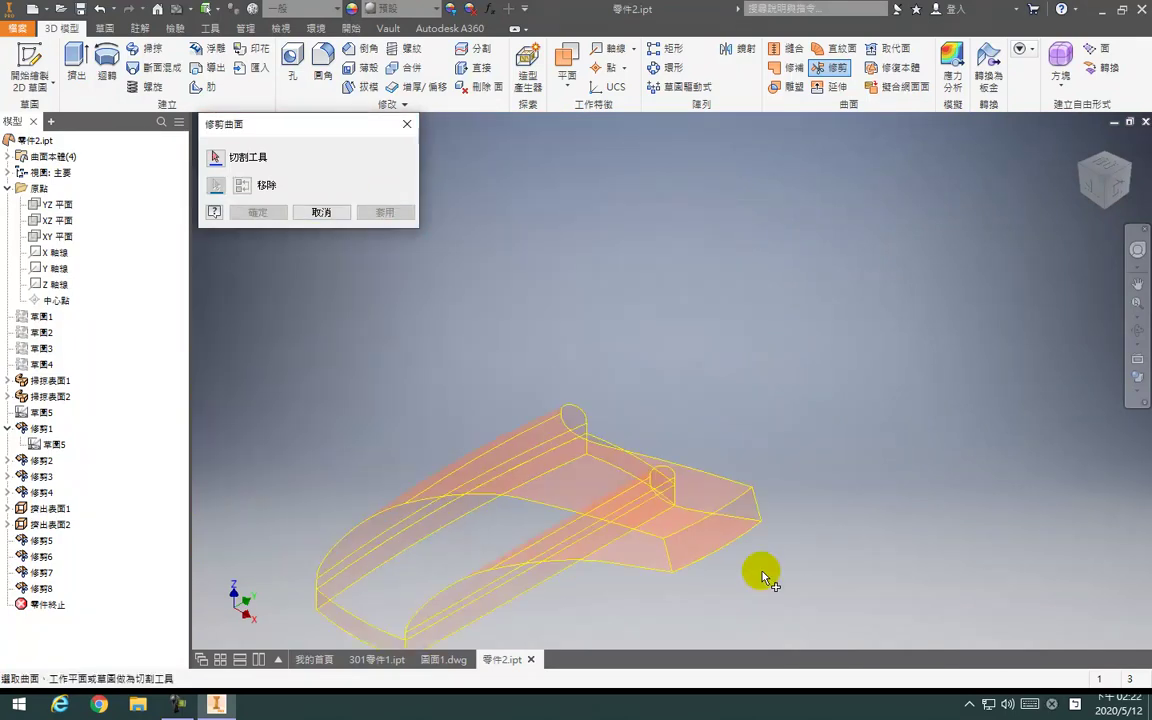
{"action": "left_click", "coordinate": [306, 212]}
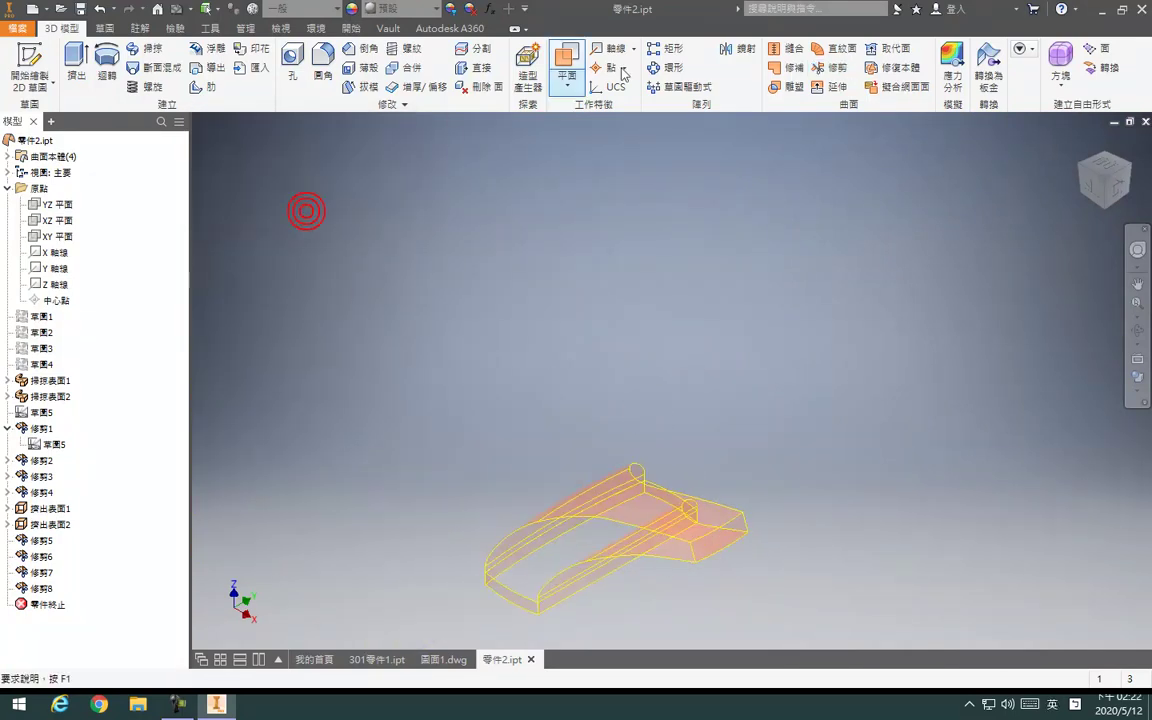
{"action": "left_click", "coordinate": [839, 86]}
{"action": "key", "text": "Escape"}
{"action": "scroll", "coordinate": [470, 597], "scroll_direction": "up", "scroll_amount": 6}
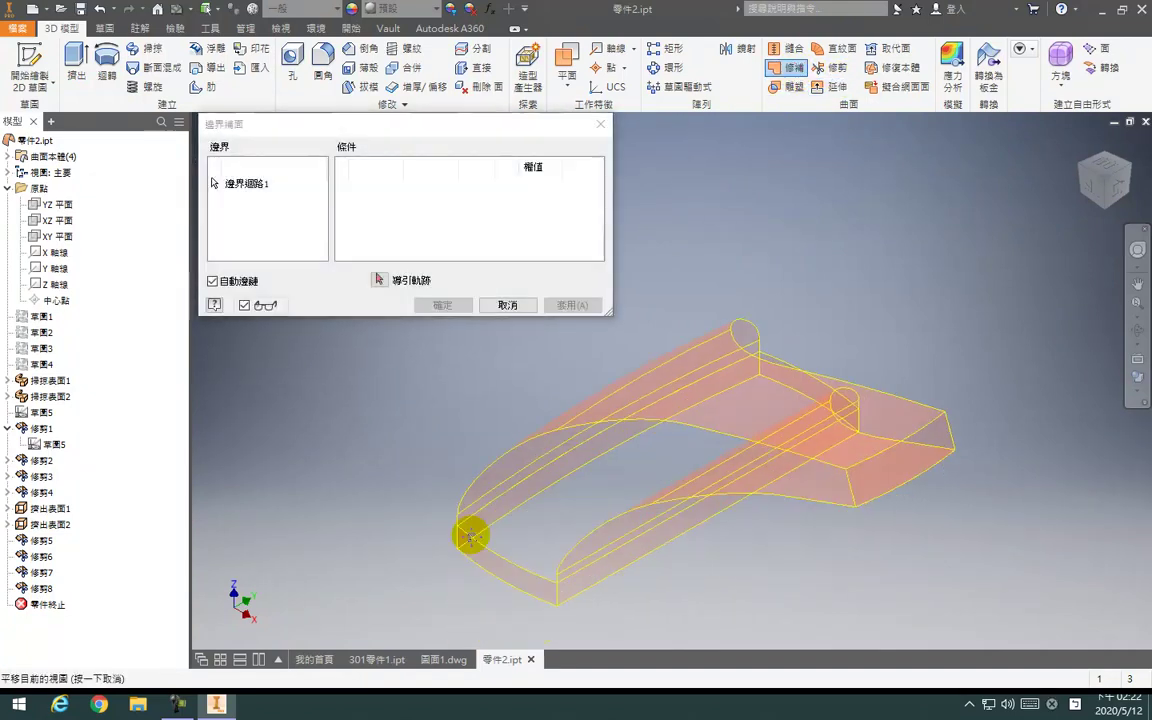
{"action": "left_click", "coordinate": [431, 420]}
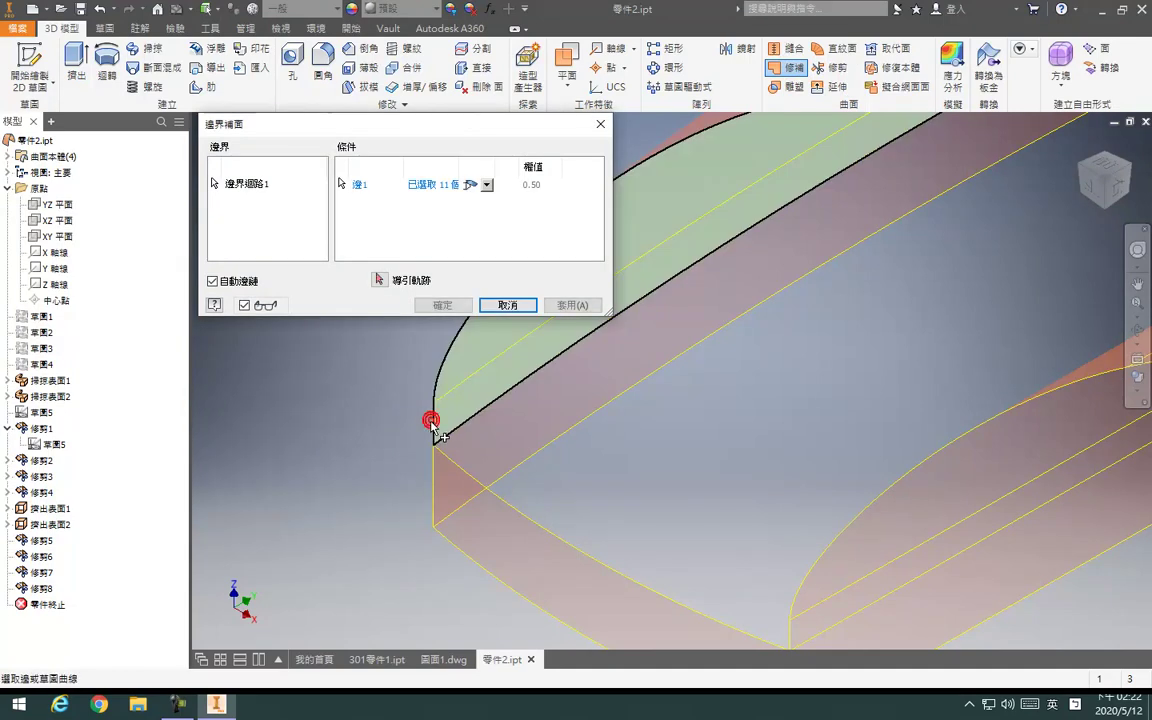
{"action": "scroll", "coordinate": [431, 421], "scroll_direction": "down", "scroll_amount": 6}
{"action": "key", "text": "Escape"}
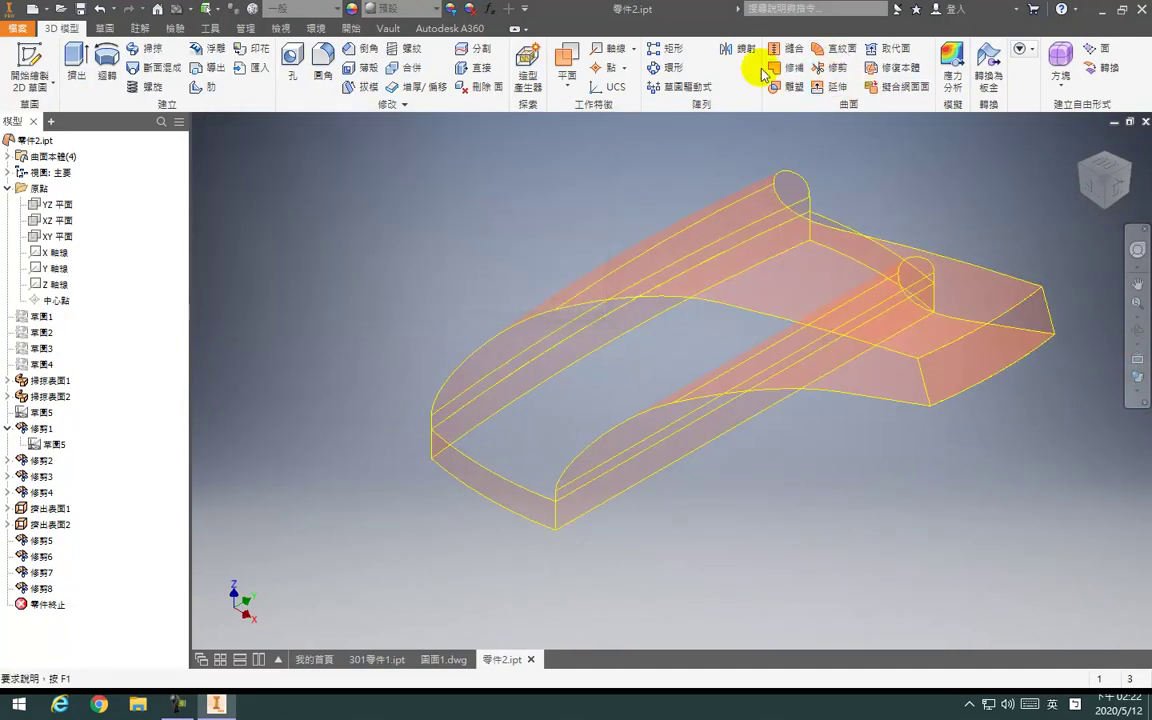
Fill one open side between the two swept surfaces with a boundary patch through its individual edges, with automatic edge chaining off
{"action": "left_click", "coordinate": [785, 67]}
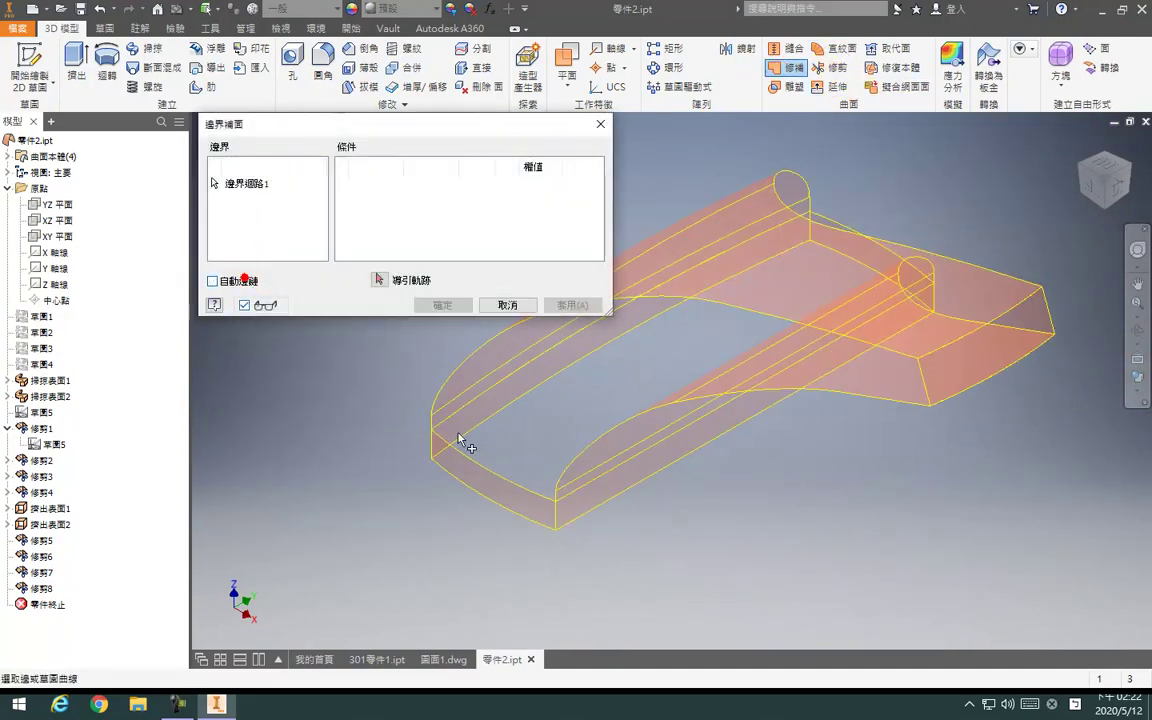
{"action": "left_click", "coordinate": [427, 420]}
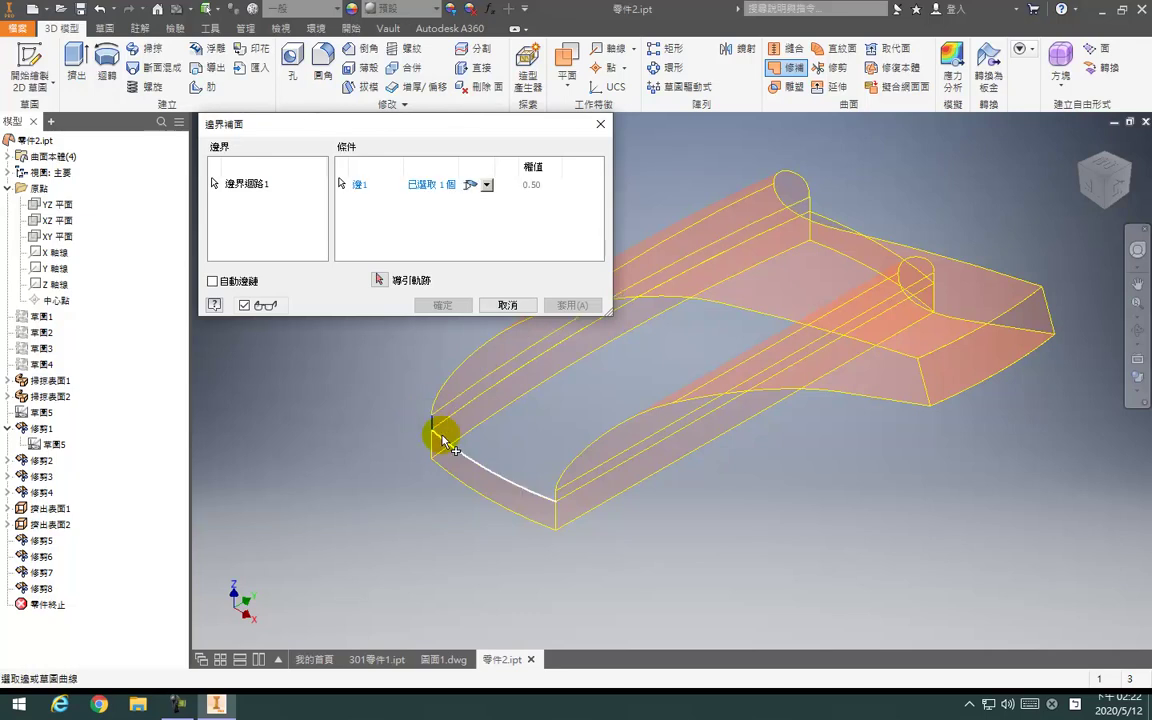
{"action": "left_click", "coordinate": [560, 493]}
{"action": "left_click", "coordinate": [787, 398]}
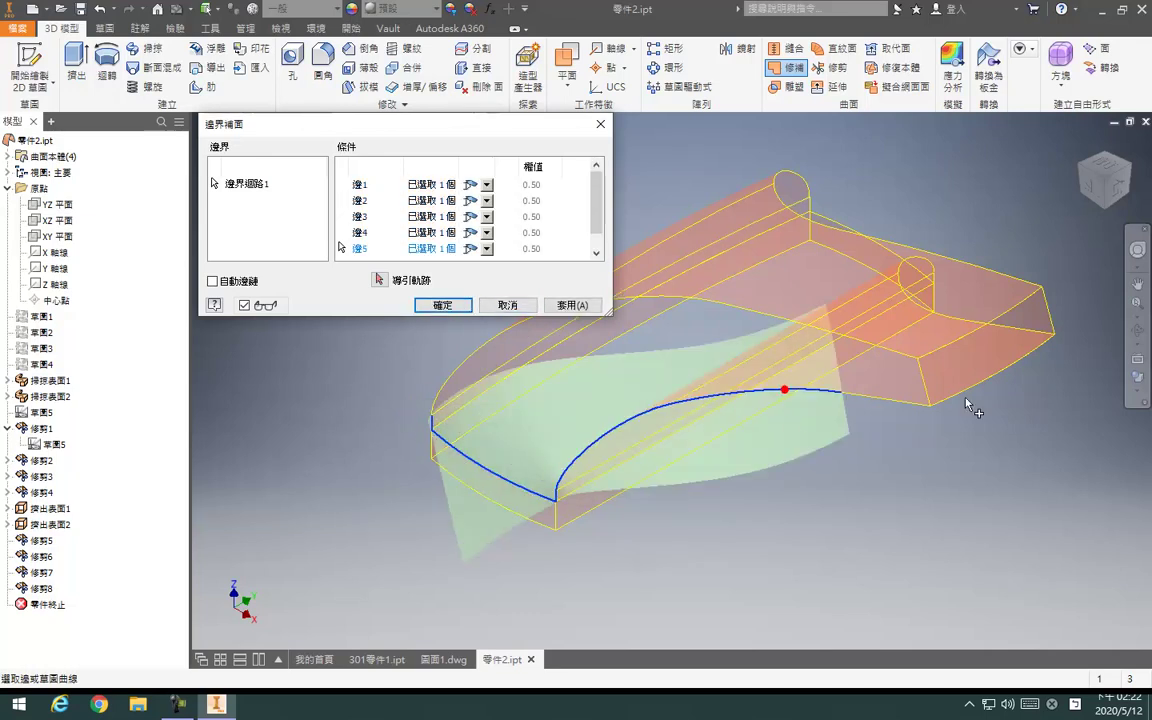
{"action": "left_click", "coordinate": [890, 400]}
{"action": "left_click", "coordinate": [893, 357]}
{"action": "left_click", "coordinate": [919, 384]}
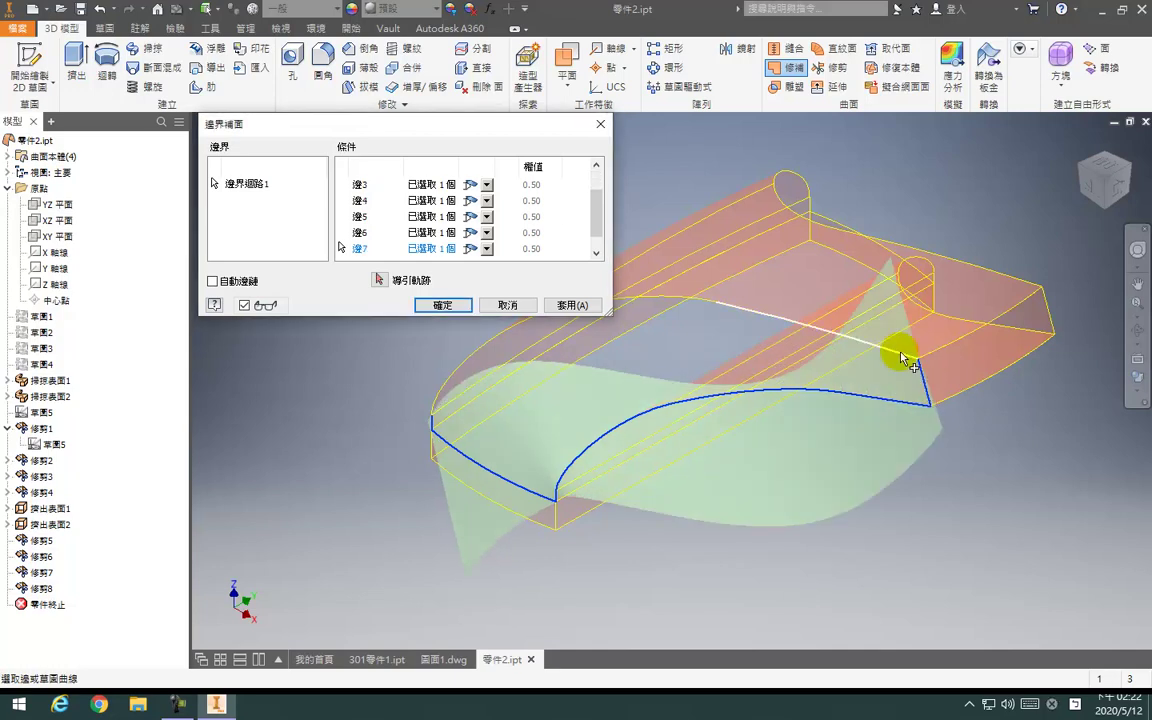
{"action": "left_click", "coordinate": [748, 320]}
{"action": "left_click", "coordinate": [693, 300]}
{"action": "middle_click_drag", "start_coordinate": [546, 388], "coordinate": [617, 482]}
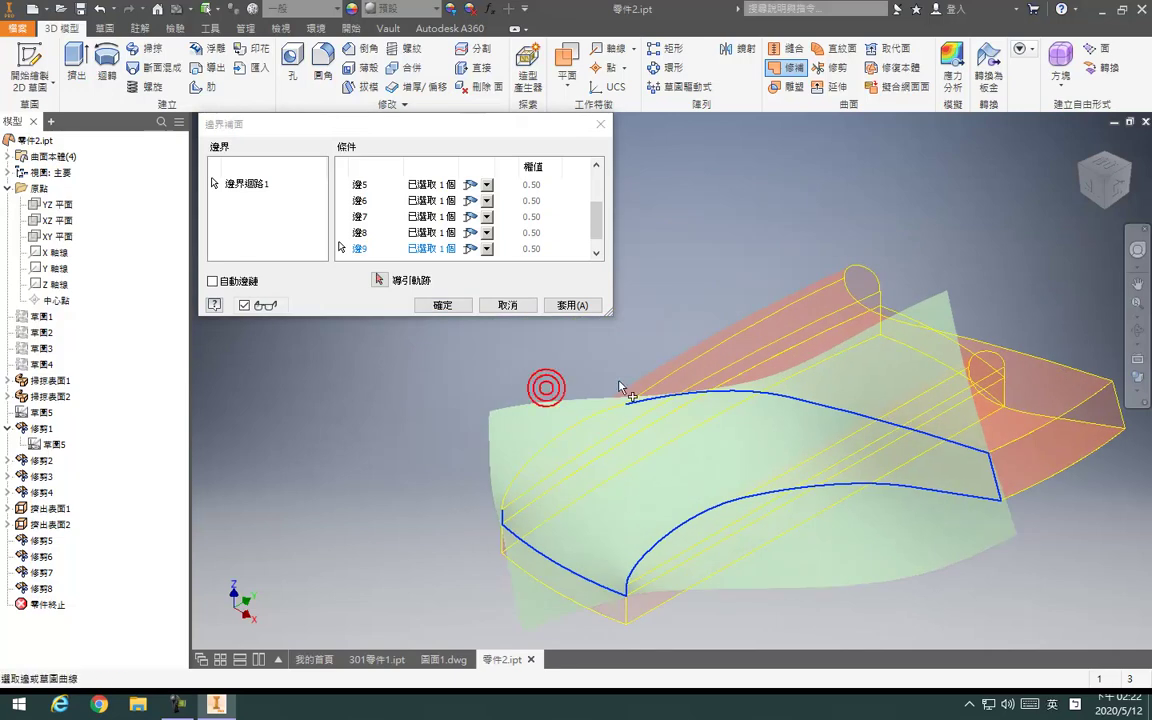
{"action": "left_click", "coordinate": [598, 410]}
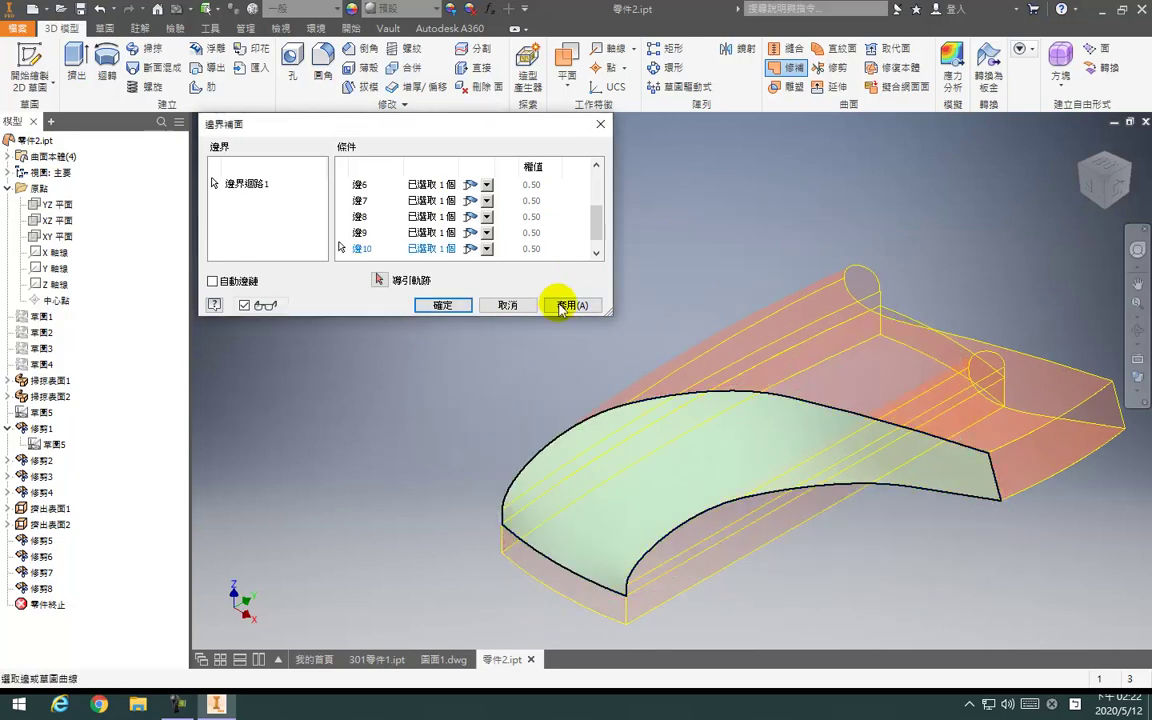
{"action": "left_click", "coordinate": [572, 305]}
Fill the opposite open side with a second boundary patch running from the end wall's edge around the base's arc and back
{"action": "middle_click_drag", "start_coordinate": [598, 310], "coordinate": [663, 463], "text": "shift"}
{"action": "middle_click_drag", "start_coordinate": [743, 450], "coordinate": [428, 508], "text": "shift"}
{"action": "scroll", "coordinate": [318, 547], "scroll_direction": "up", "scroll_amount": 3}
{"action": "left_click", "coordinate": [326, 549]}
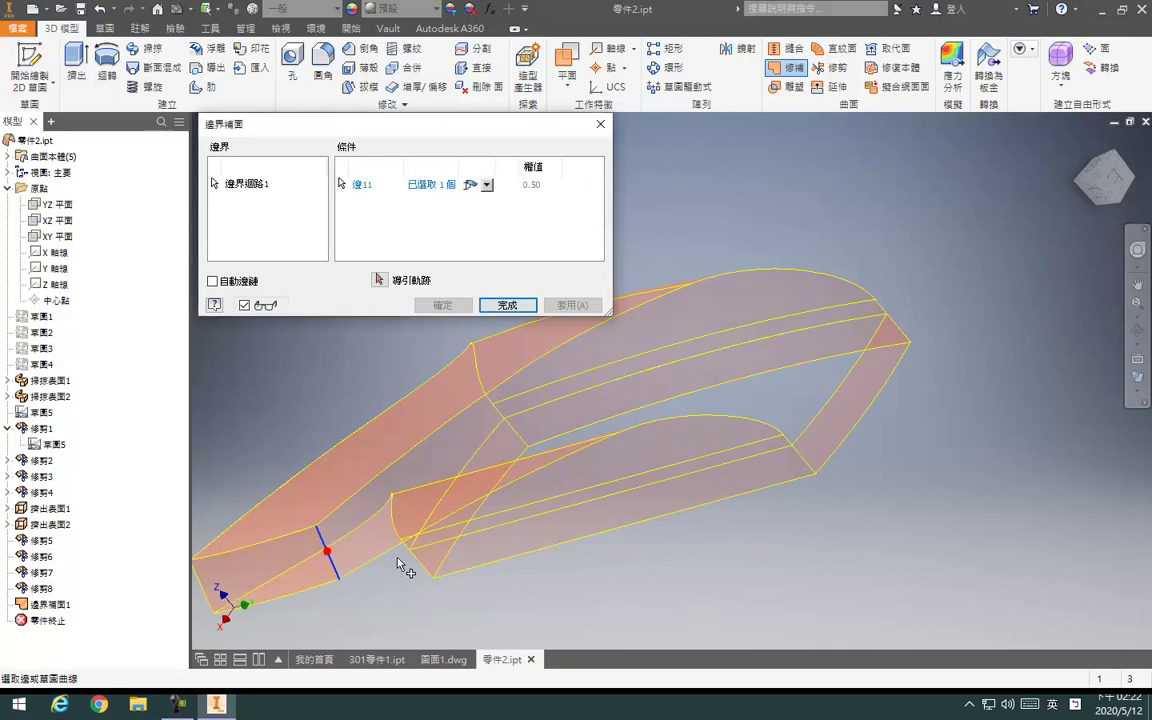
{"action": "left_click", "coordinate": [390, 558]}
{"action": "left_click", "coordinate": [590, 462]}
{"action": "left_click", "coordinate": [690, 418]}
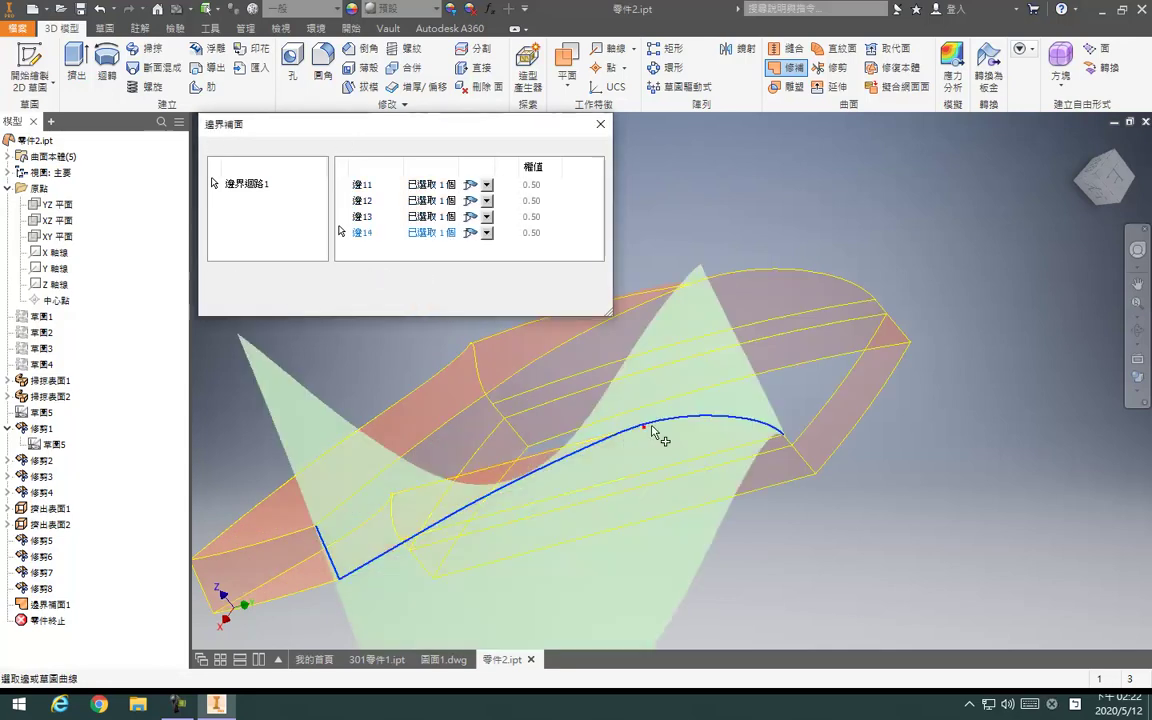
{"action": "left_click", "coordinate": [793, 444]}
{"action": "left_click", "coordinate": [893, 311]}
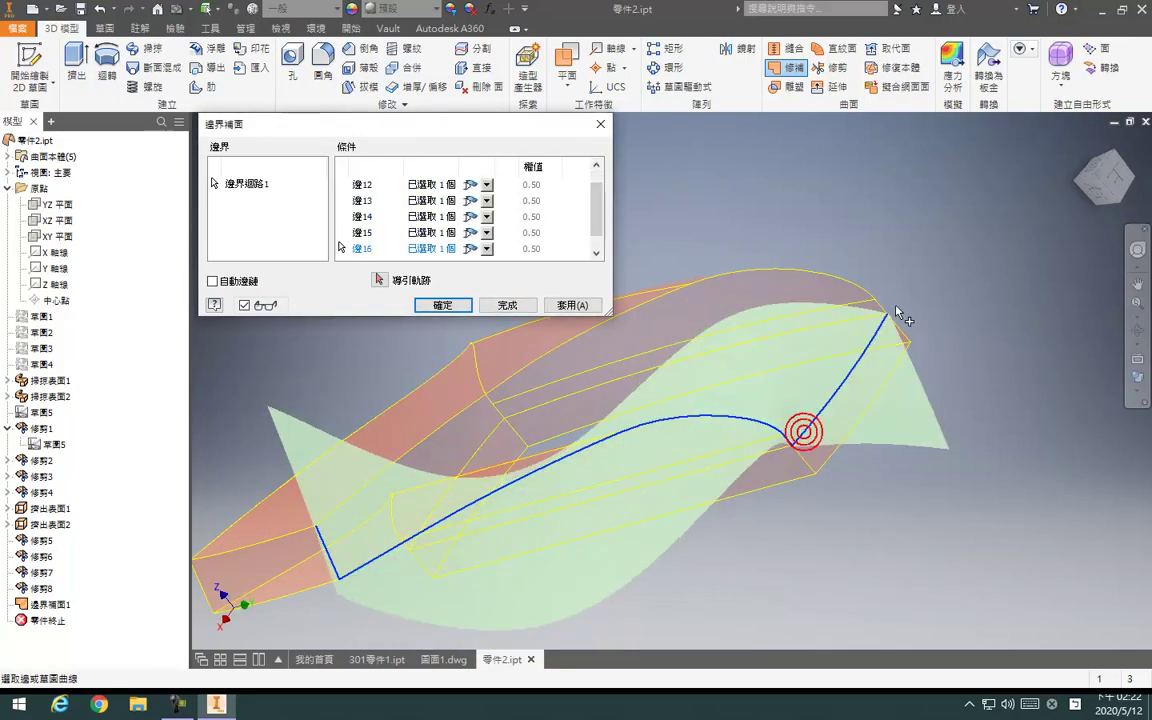
{"action": "left_click", "coordinate": [879, 303]}
{"action": "left_click", "coordinate": [851, 281]}
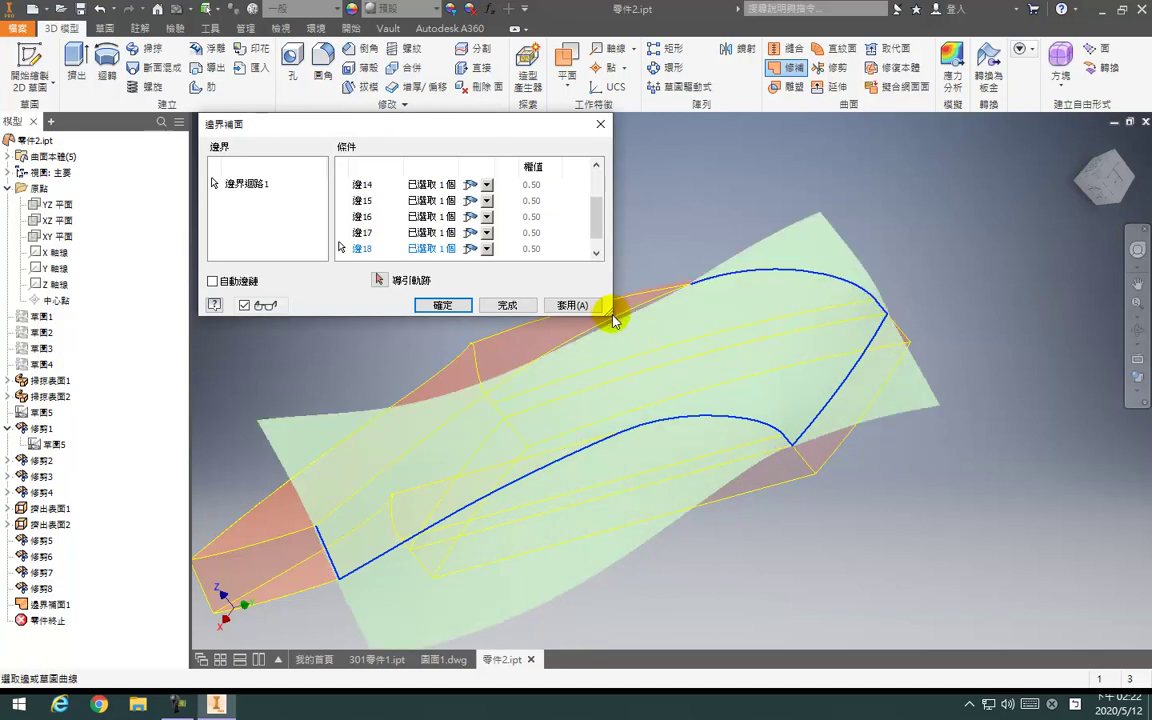
{"action": "left_click", "coordinate": [613, 318]}
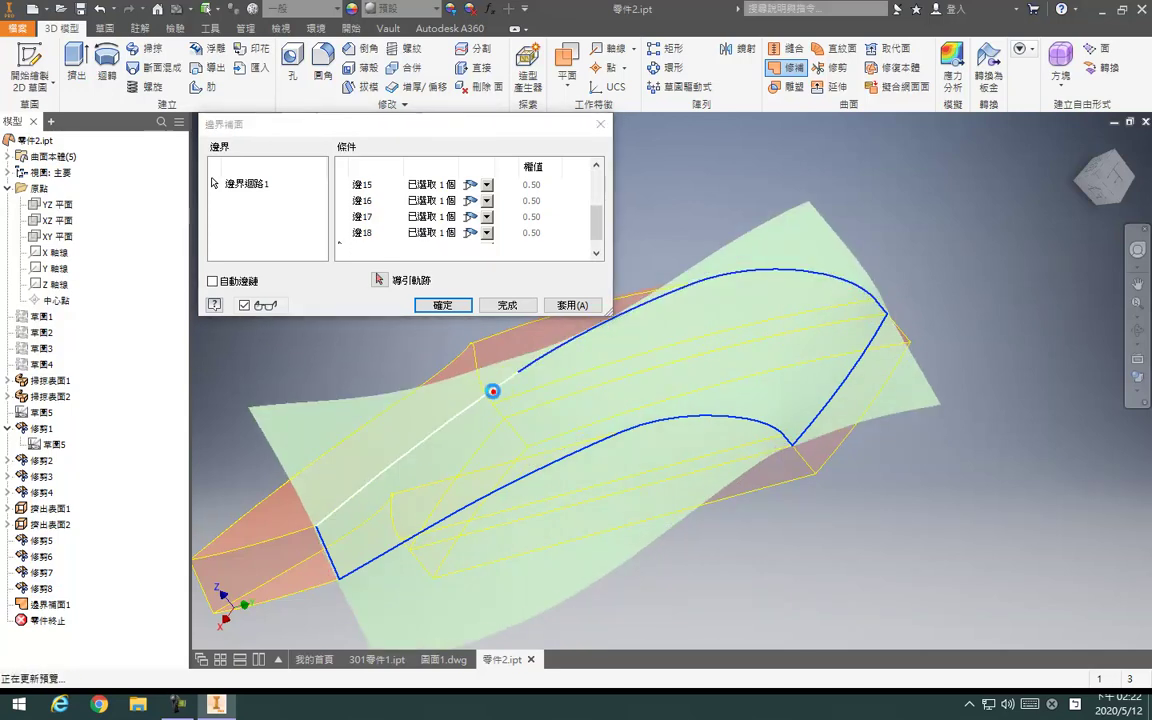
{"action": "left_click", "coordinate": [492, 391]}
{"action": "left_click", "coordinate": [572, 305]}
Close the opening of the extruded base surface with a boundary patch through four of its rim edges
{"action": "middle_click_drag", "start_coordinate": [689, 391], "coordinate": [550, 478], "text": "shift"}
{"action": "left_click", "coordinate": [586, 496]}
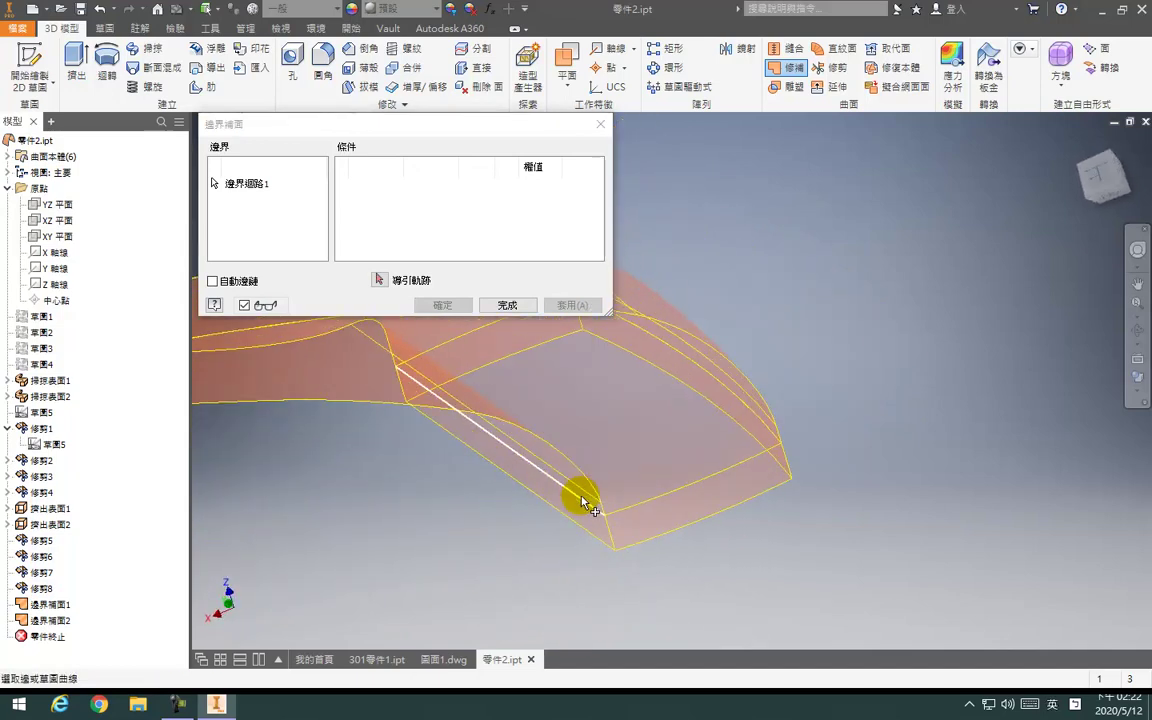
{"action": "left_click", "coordinate": [656, 510]}
{"action": "middle_click_drag", "start_coordinate": [643, 463], "coordinate": [678, 383], "text": "shift"}
{"action": "left_click", "coordinate": [716, 494]}
{"action": "middle_click_drag", "start_coordinate": [718, 490], "coordinate": [663, 463], "text": "shift"}
{"action": "left_click", "coordinate": [729, 241]}
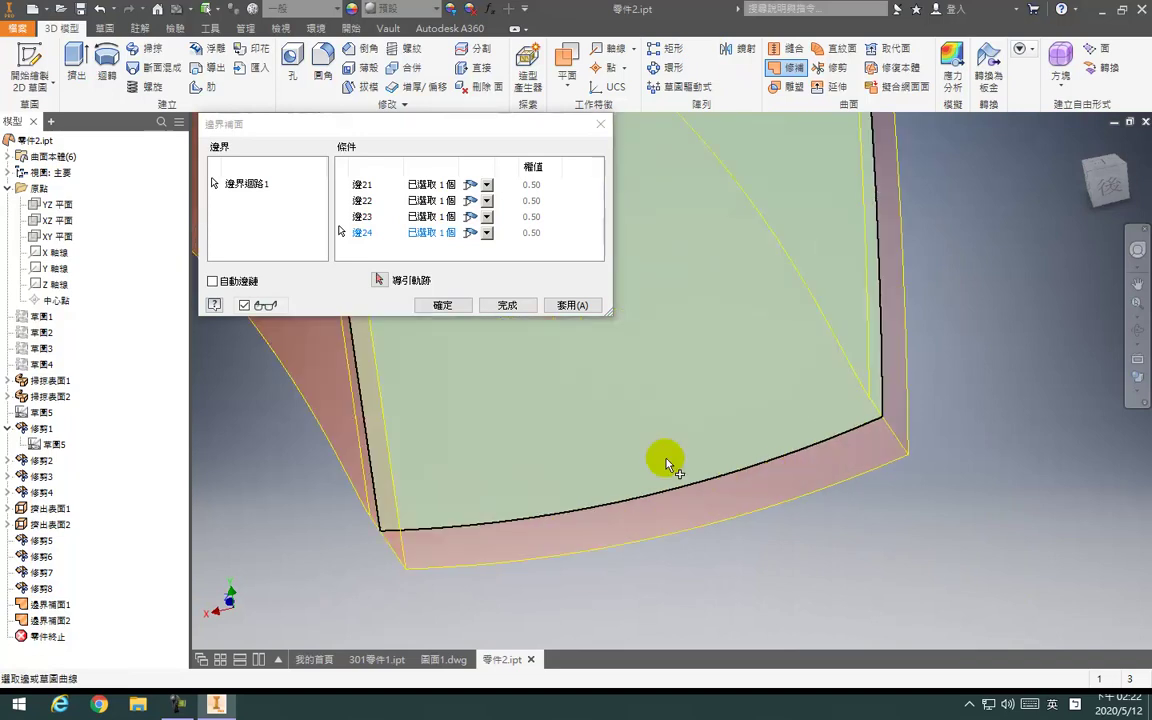
{"action": "left_click", "coordinate": [569, 305]}
{"action": "key", "text": "Escape"}
Start a Sculpt for a new solid and select the first swept surface, the base surface and the three boundary patches
{"action": "left_click", "coordinate": [1082, 144]}
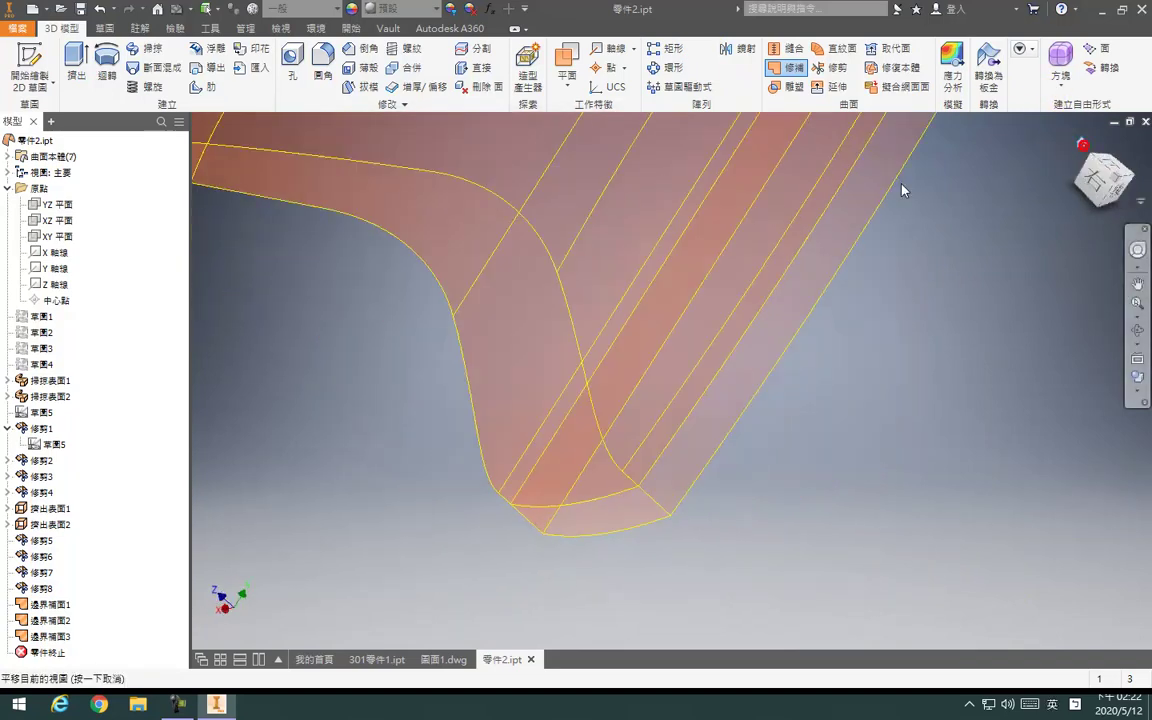
{"action": "key", "text": "F6"}
{"action": "left_click", "coordinate": [795, 87]}
{"action": "left_click", "coordinate": [620, 357]}
{"action": "left_click", "coordinate": [639, 356]}
{"action": "left_click", "coordinate": [815, 390]}
{"action": "left_click", "coordinate": [739, 314]}
{"action": "left_click", "coordinate": [554, 390]}
{"action": "left_click", "coordinate": [508, 390]}
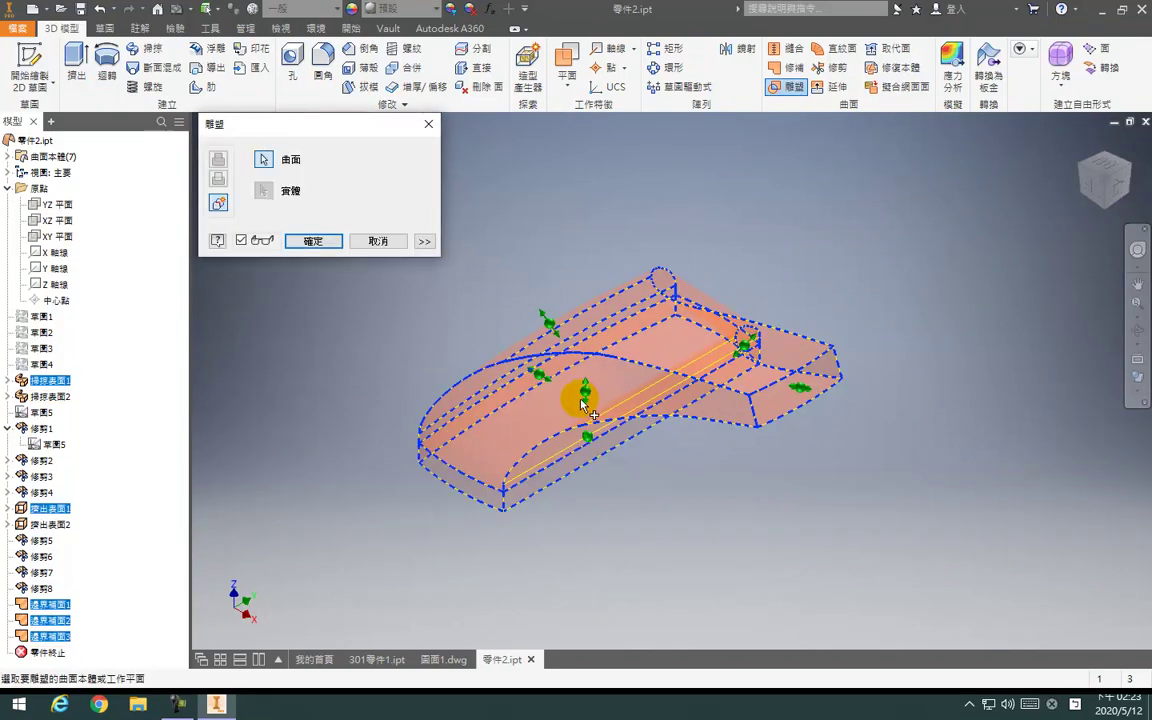
Add the second swept surface and the end wall to the Sculpt selection and try to create the solid
{"action": "middle_click_drag", "start_coordinate": [666, 408], "coordinate": [673, 347], "text": "shift"}
{"action": "left_click", "coordinate": [489, 474]}
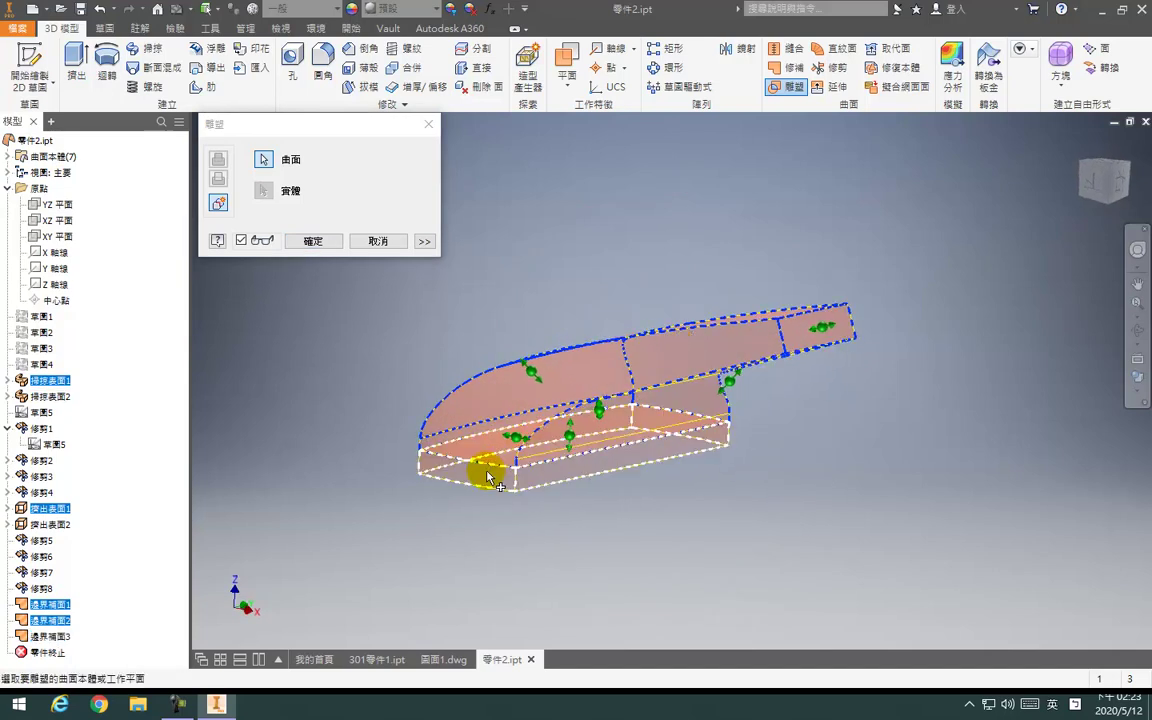
{"action": "left_click", "coordinate": [735, 428]}
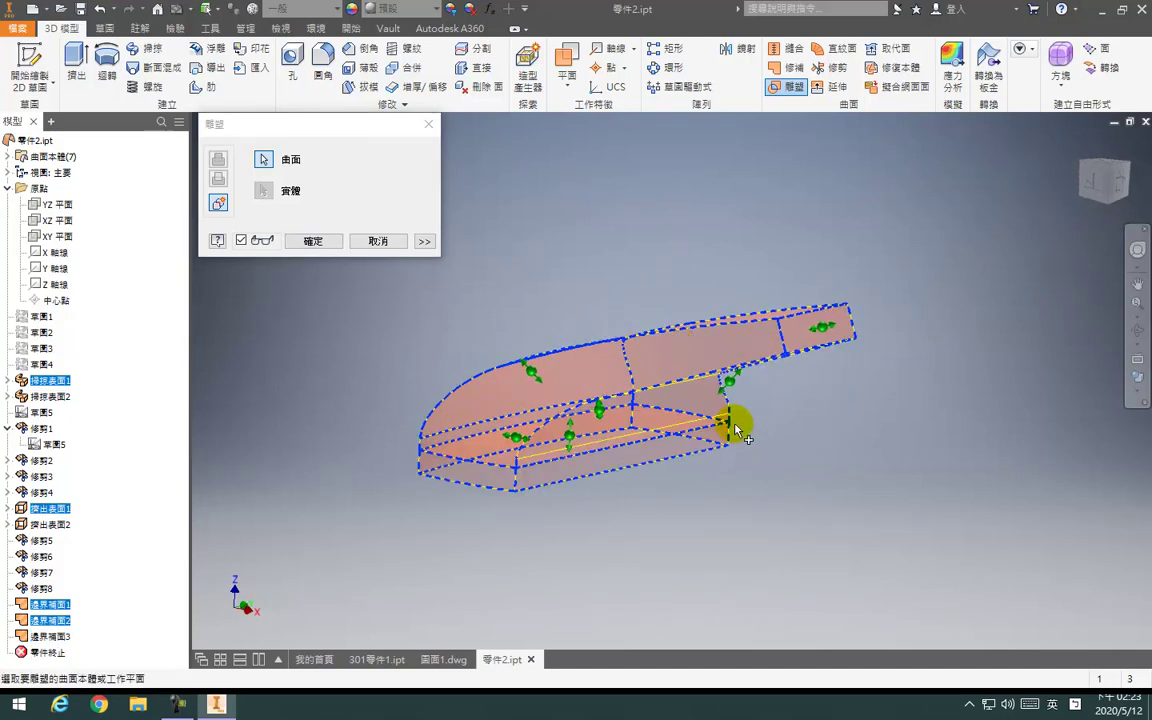
{"action": "left_click", "coordinate": [506, 488]}
{"action": "key", "text": "F4"}
{"action": "left_click", "coordinate": [623, 422]}
{"action": "middle_click_drag", "start_coordinate": [422, 432], "coordinate": [630, 300], "text": "shift"}
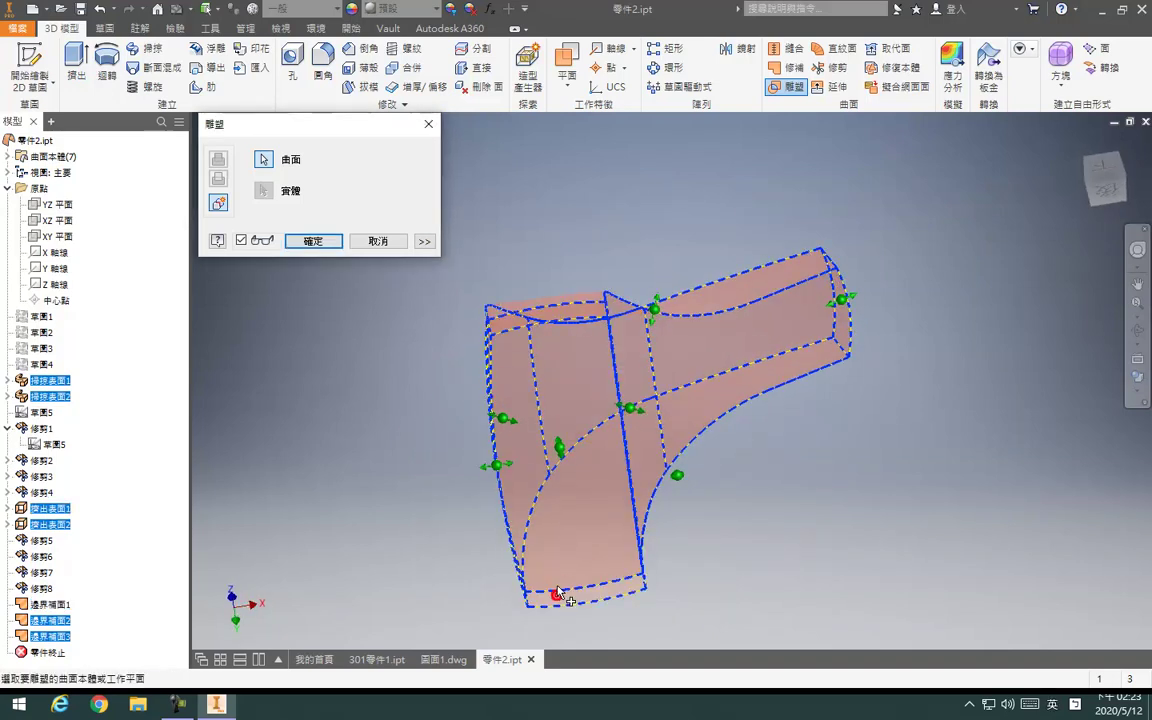
{"action": "key", "text": "Return"}
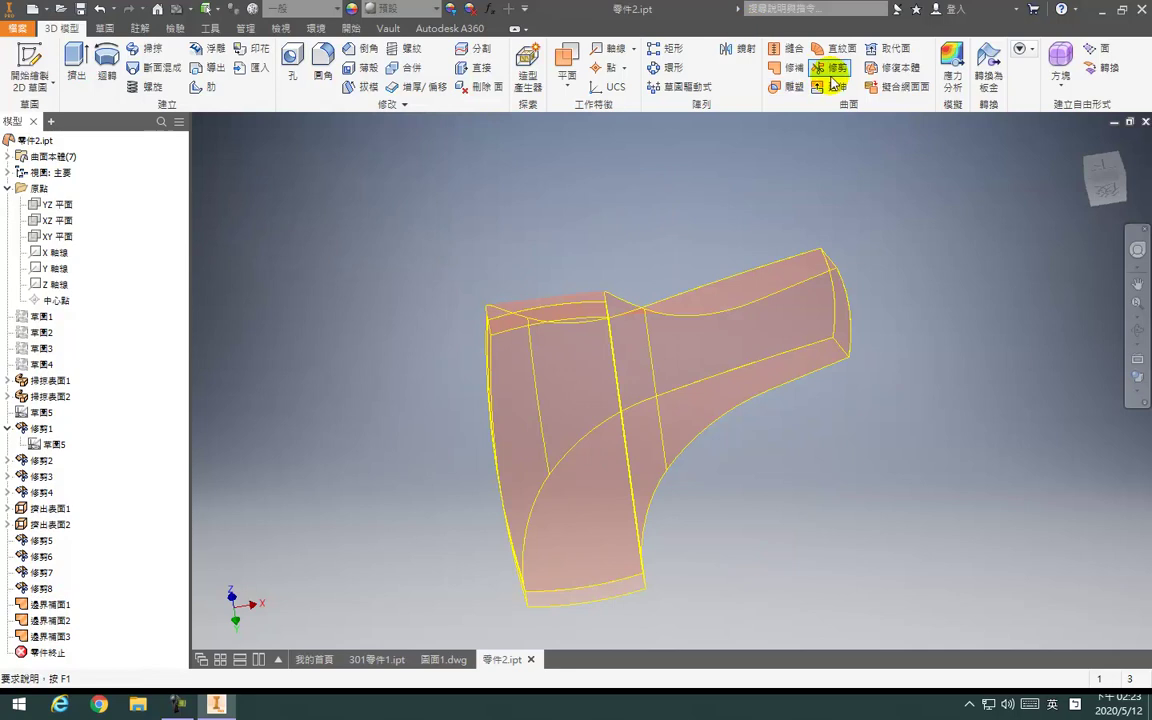
Start a Sculpt for a new solid and select both swept surfaces, the end wall and the three boundary patches
{"action": "left_click", "coordinate": [800, 70]}
{"action": "left_click", "coordinate": [793, 87]}
{"action": "left_click", "coordinate": [740, 344]}
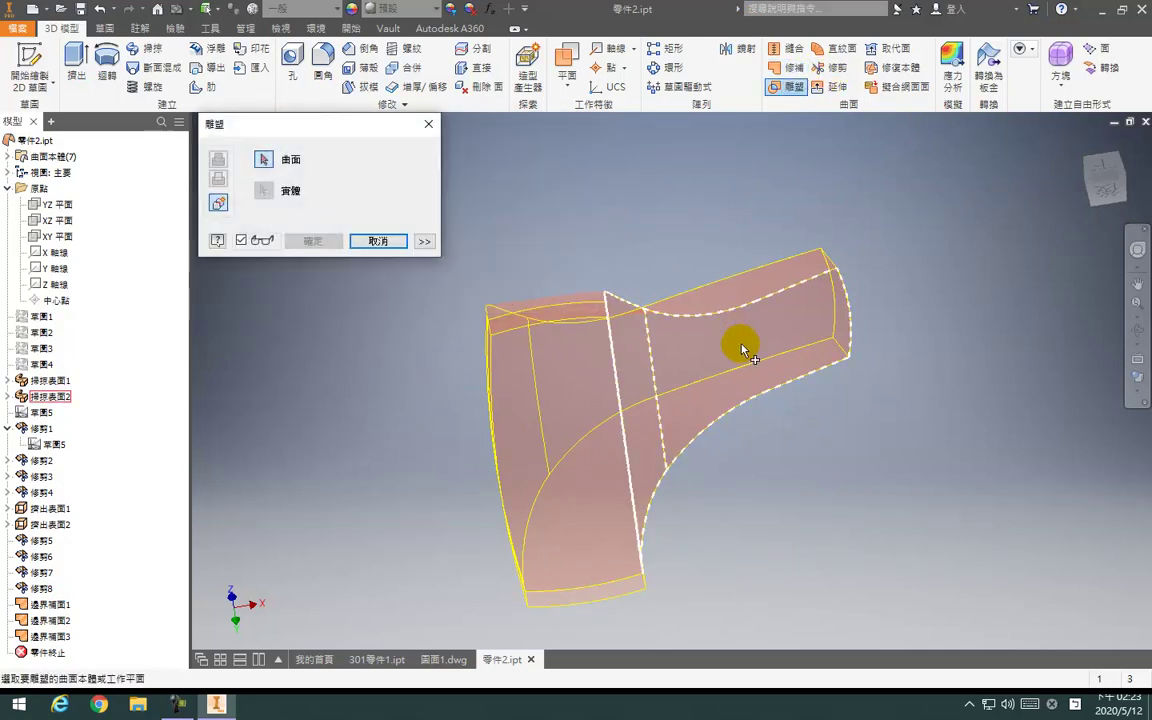
{"action": "middle_click_drag", "start_coordinate": [742, 287], "coordinate": [826, 363], "text": "shift"}
{"action": "left_click", "coordinate": [846, 303]}
{"action": "left_click", "coordinate": [801, 284]}
{"action": "middle_click_drag", "start_coordinate": [759, 387], "coordinate": [677, 480], "text": "shift"}
{"action": "left_click", "coordinate": [555, 442]}
{"action": "middle_click_drag", "start_coordinate": [630, 416], "coordinate": [857, 225], "text": "shift"}
{"action": "left_click", "coordinate": [683, 312]}
{"action": "middle_click_drag", "start_coordinate": [663, 391], "coordinate": [270, 327], "text": "shift"}
{"action": "scroll", "coordinate": [628, 490], "scroll_direction": "up", "scroll_amount": 5}
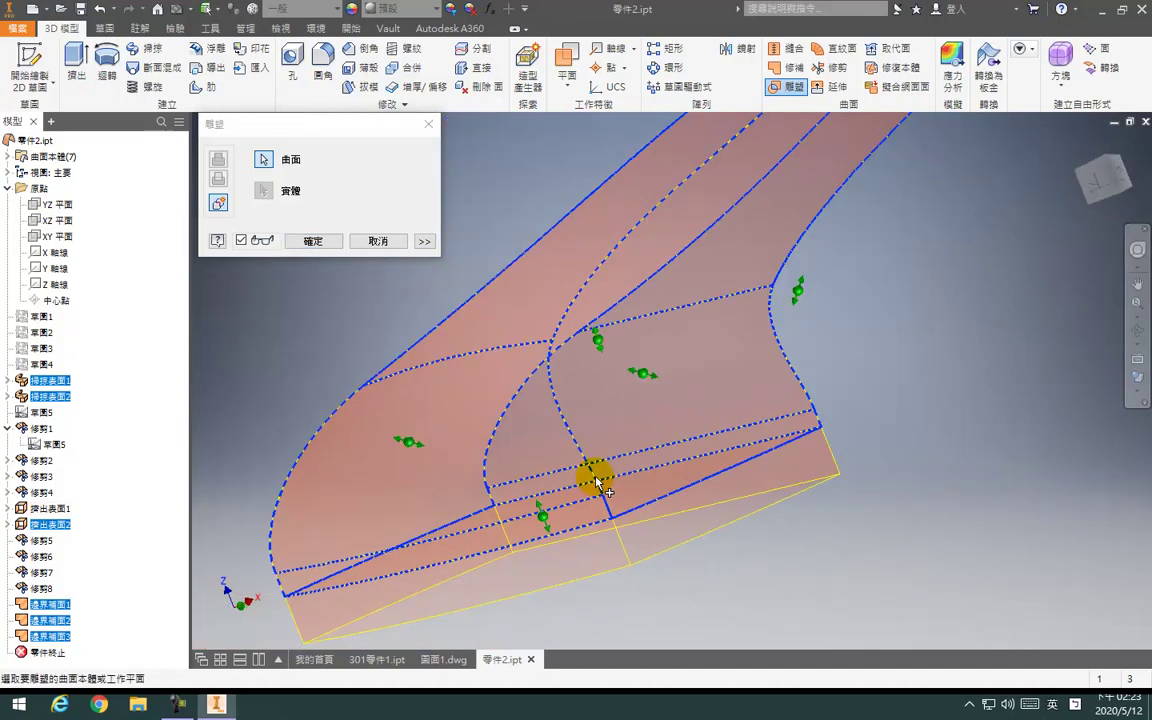
Examine the selected Sculpt surfaces around the base and their shared edges from several sides
{"action": "left_click", "coordinate": [1078, 152]}
{"action": "left_click", "coordinate": [490, 475]}
{"action": "middle_click_drag", "start_coordinate": [515, 447], "coordinate": [575, 330], "text": "shift"}
{"action": "scroll", "coordinate": [460, 430], "scroll_direction": "up", "scroll_amount": 5}
{"action": "scroll", "coordinate": [443, 440], "scroll_direction": "down", "scroll_amount": 5}
{"action": "middle_click_drag", "start_coordinate": [572, 440], "coordinate": [671, 305], "text": "shift"}
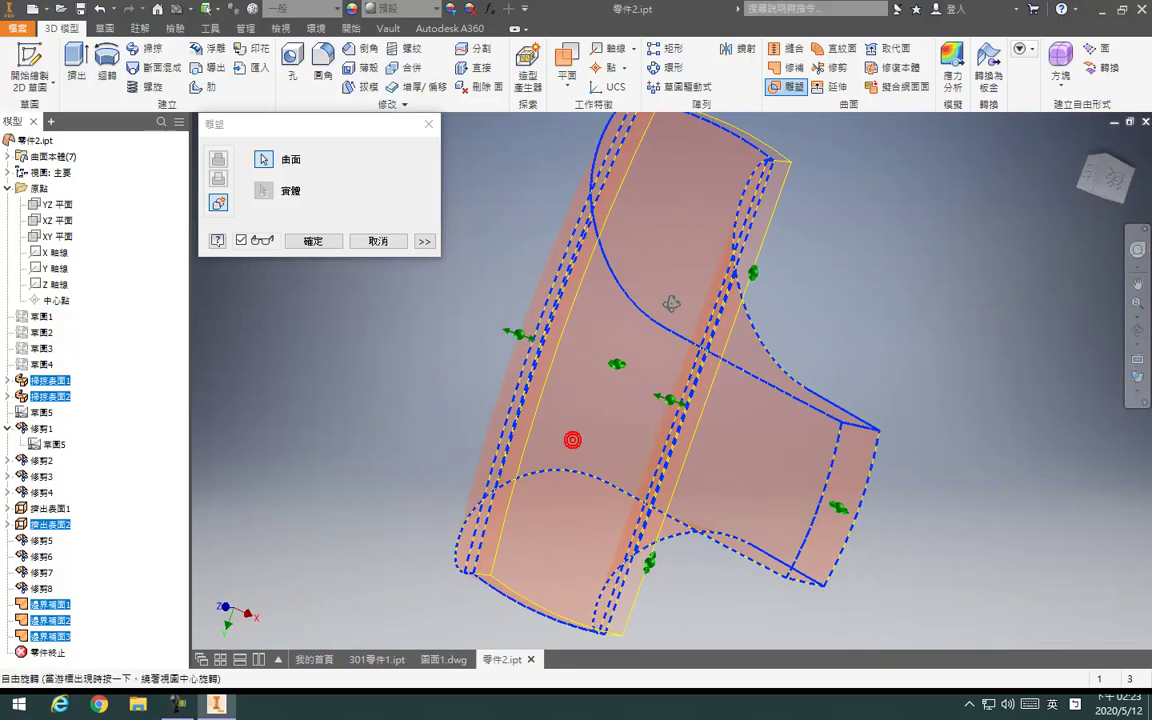
{"action": "scroll", "coordinate": [510, 372], "scroll_direction": "up", "scroll_amount": 5}
{"action": "scroll", "coordinate": [788, 298], "scroll_direction": "down", "scroll_amount": 5}
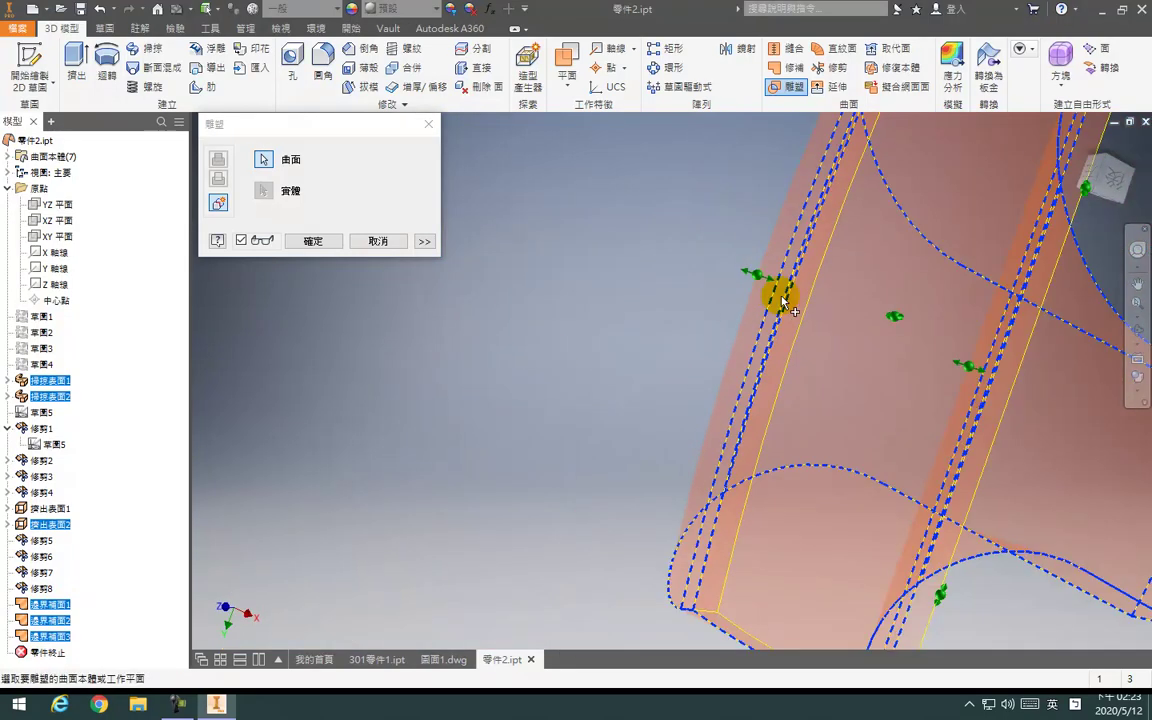
{"action": "left_click", "coordinate": [1081, 141]}
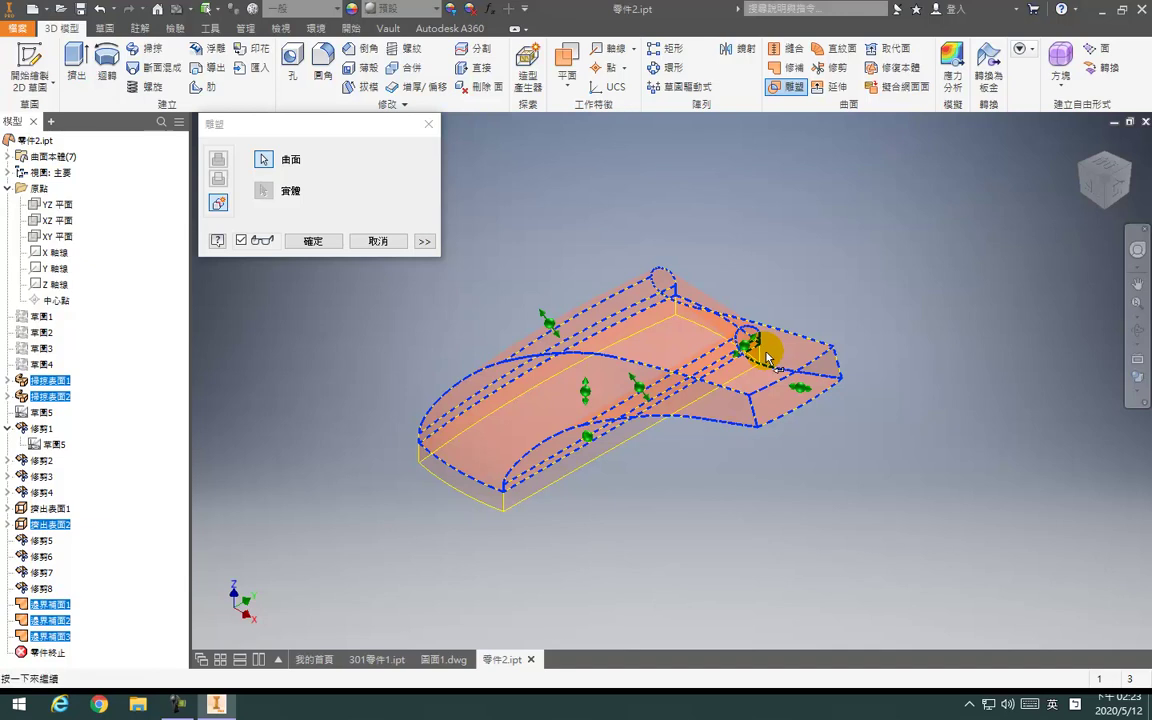
{"action": "key", "text": "F4"}
{"action": "left_click_drag", "start_coordinate": [663, 355], "coordinate": [664, 178]}
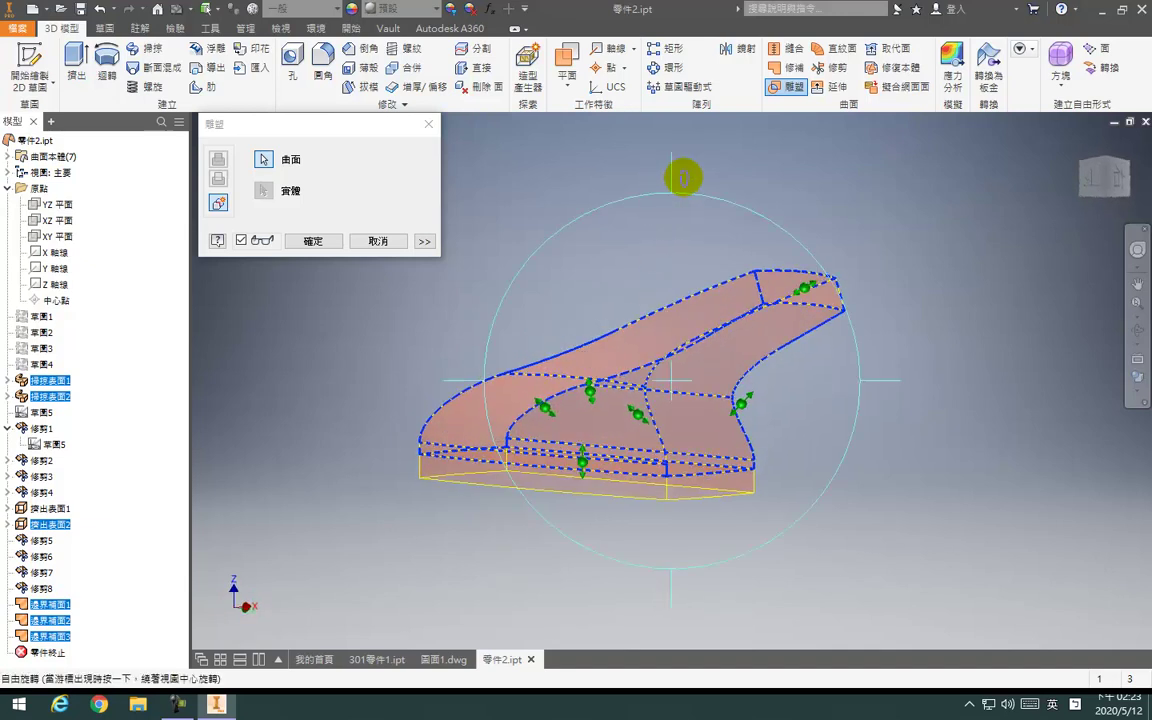
{"action": "scroll", "coordinate": [585, 450], "scroll_direction": "down", "scroll_amount": 5}
{"action": "scroll", "coordinate": [610, 448], "scroll_direction": "up", "scroll_amount": 6}
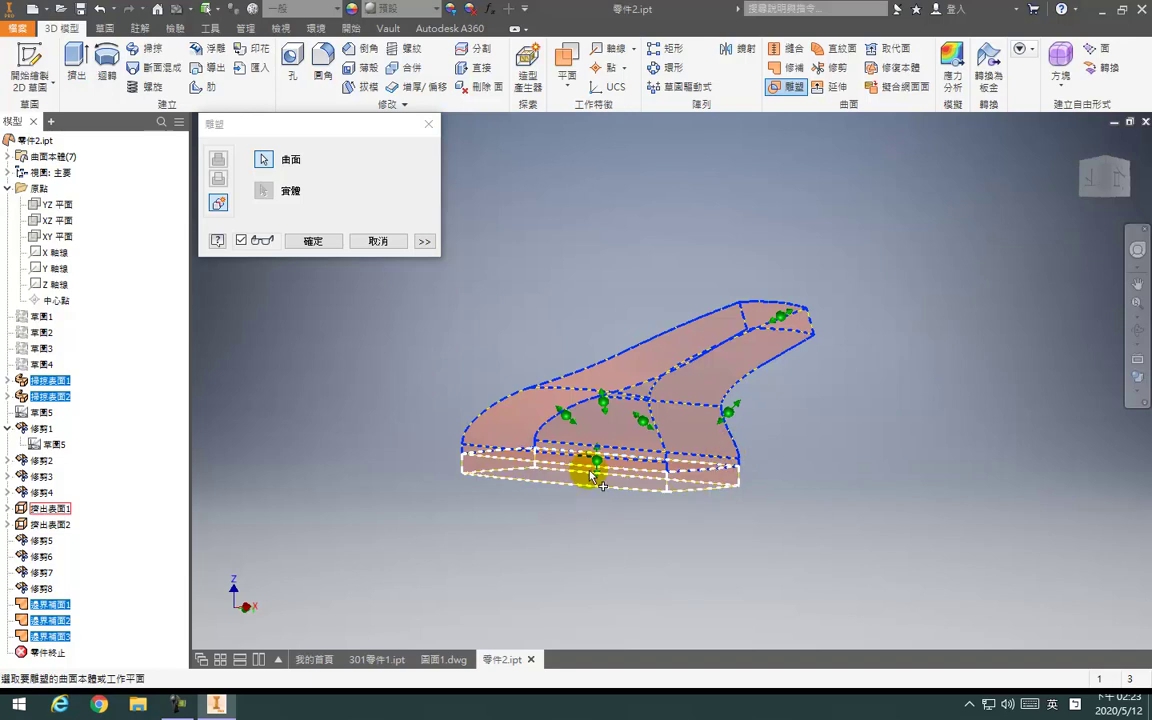
Add the extruded base surface to the Sculpt selection, change the fill side of two surfaces and cancel the Sculpt
{"action": "scroll", "coordinate": [600, 478], "scroll_direction": "down", "scroll_amount": 5}
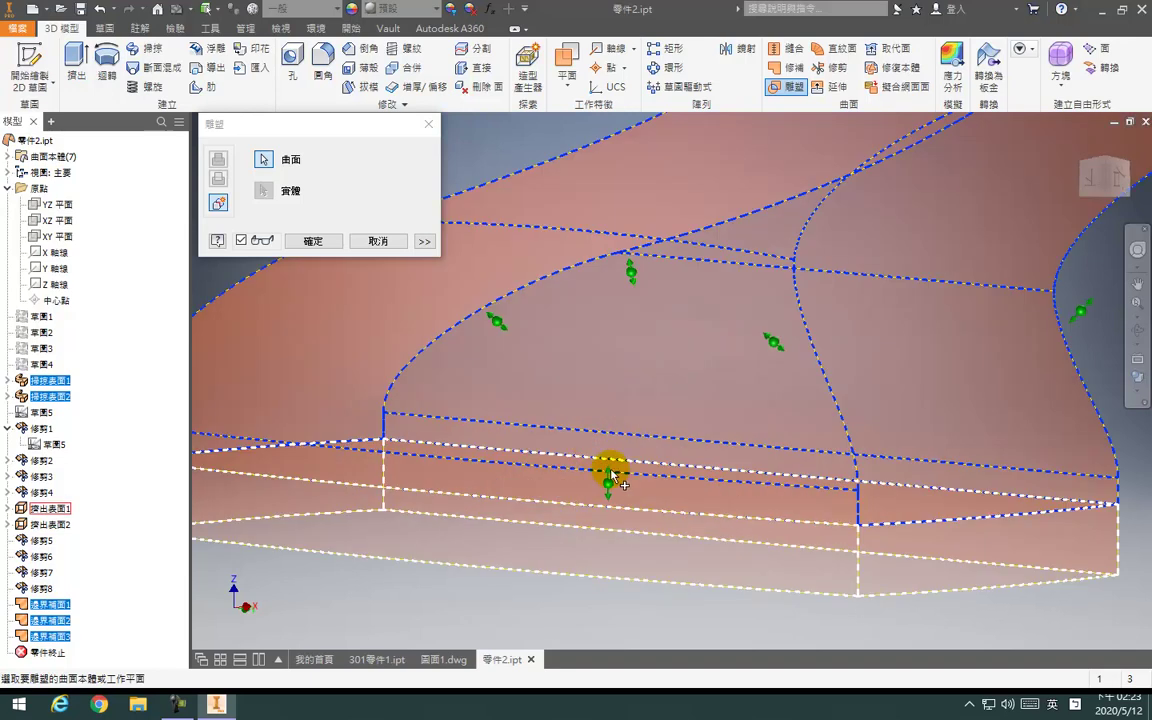
{"action": "left_click", "coordinate": [608, 476]}
{"action": "left_click", "coordinate": [776, 343]}
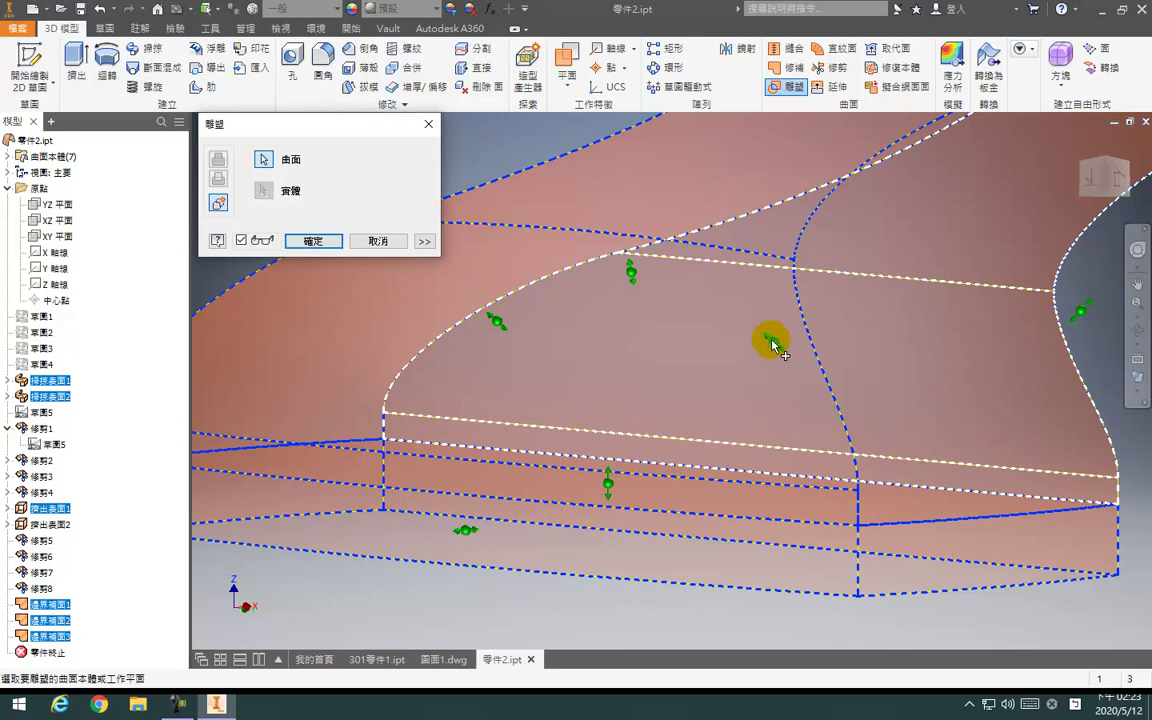
{"action": "left_click", "coordinate": [634, 282]}
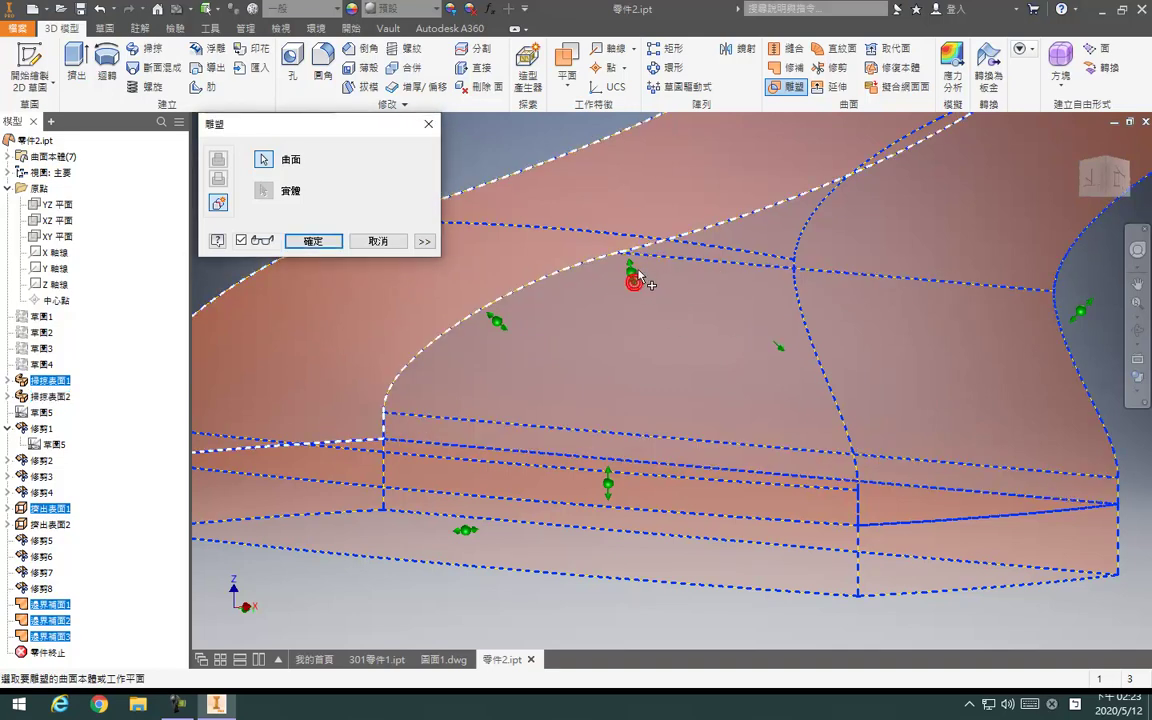
{"action": "key", "text": "Escape"}
Examine the corners and edges where the swept surfaces, end wall and patches meet for gaps
{"action": "scroll", "coordinate": [622, 322], "scroll_direction": "down", "scroll_amount": 5}
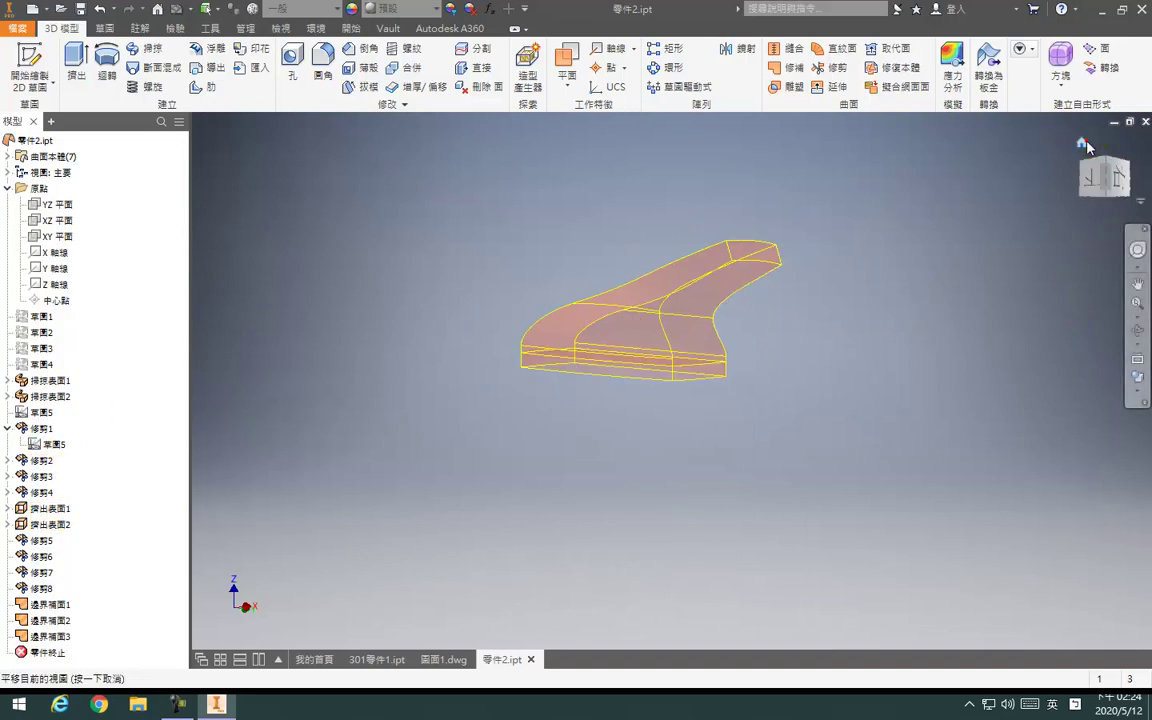
{"action": "left_click", "coordinate": [1083, 143]}
{"action": "scroll", "coordinate": [723, 486], "scroll_direction": "up", "scroll_amount": 5}
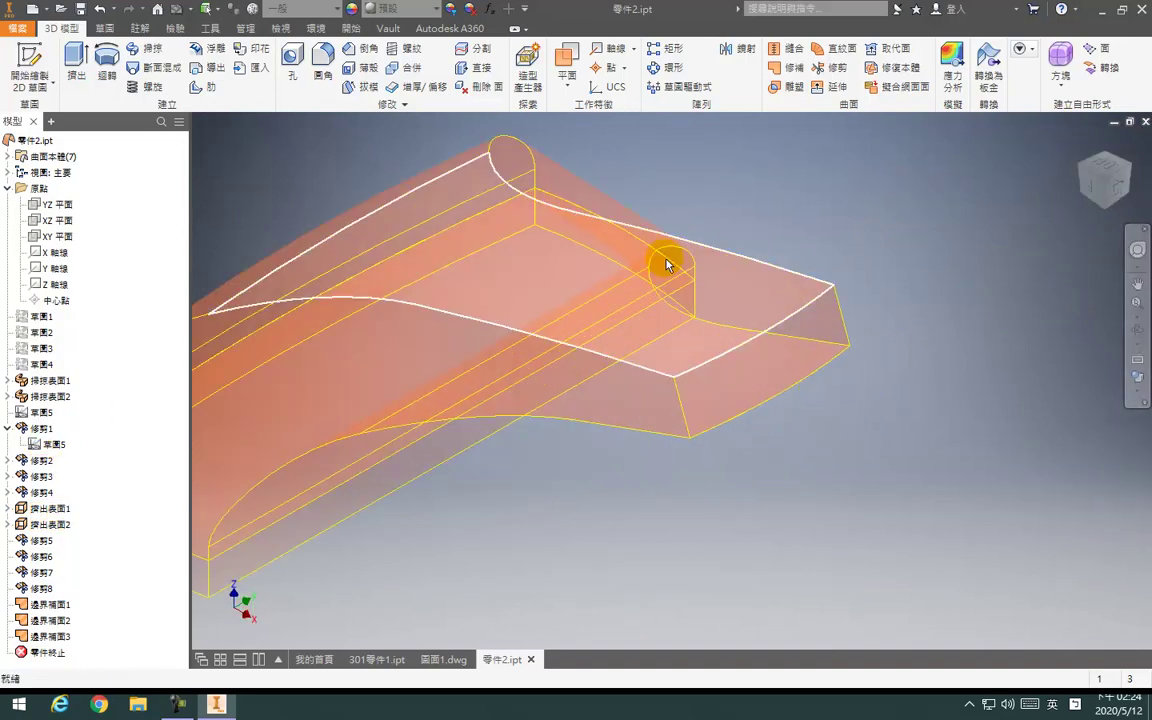
{"action": "scroll", "coordinate": [640, 306], "scroll_direction": "up", "scroll_amount": 2}
{"action": "scroll", "coordinate": [653, 329], "scroll_direction": "down", "scroll_amount": 4}
{"action": "key", "text": "F4"}
{"action": "left_click_drag", "start_coordinate": [545, 455], "coordinate": [523, 413]}
{"action": "scroll", "coordinate": [470, 410], "scroll_direction": "up", "scroll_amount": 4}
{"action": "scroll", "coordinate": [505, 450], "scroll_direction": "up", "scroll_amount": 4}
{"action": "scroll", "coordinate": [506, 460], "scroll_direction": "down", "scroll_amount": 6}
{"action": "key", "text": "F4"}
{"action": "left_click_drag", "start_coordinate": [543, 378], "coordinate": [842, 231]}
{"action": "scroll", "coordinate": [375, 358], "scroll_direction": "up", "scroll_amount": 6}
{"action": "scroll", "coordinate": [378, 355], "scroll_direction": "down", "scroll_amount": 6}
{"action": "key", "text": "F4"}
{"action": "scroll", "coordinate": [561, 342], "scroll_direction": "up", "scroll_amount": 5}
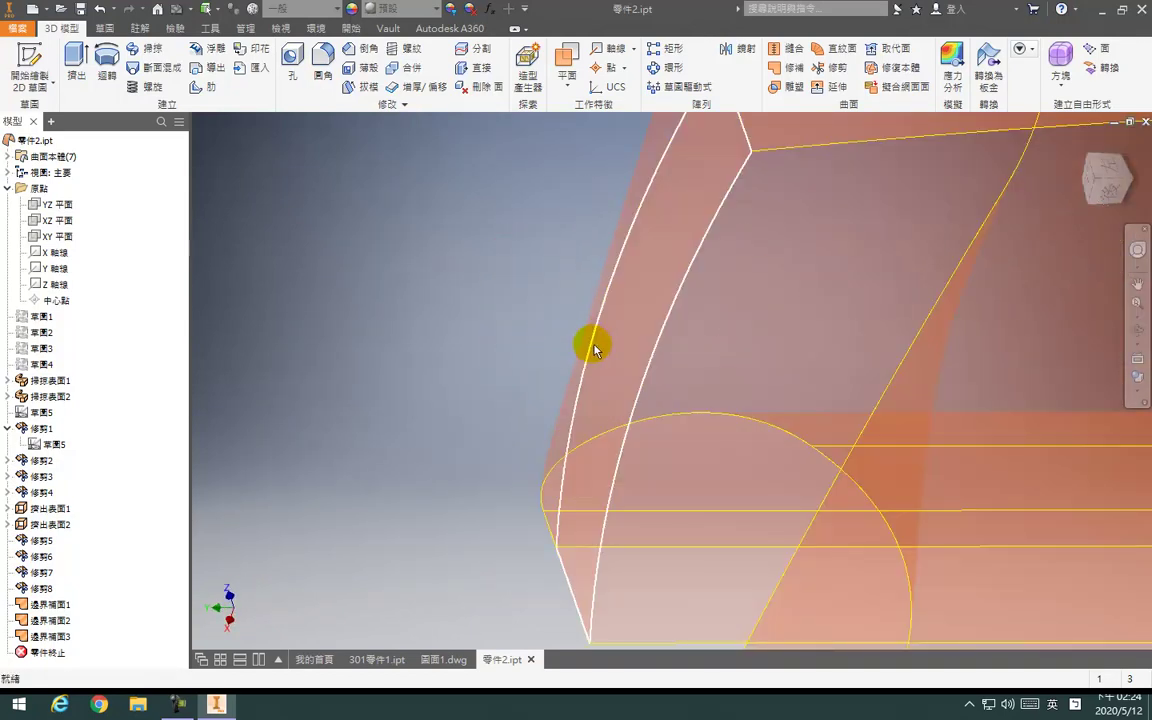
{"action": "scroll", "coordinate": [593, 348], "scroll_direction": "down", "scroll_amount": 5}
Examine the base's rim and corners, and select the boundary patch across the base to check its fit
{"action": "key", "text": "F4"}
{"action": "left_click_drag", "start_coordinate": [630, 355], "coordinate": [500, 372]}
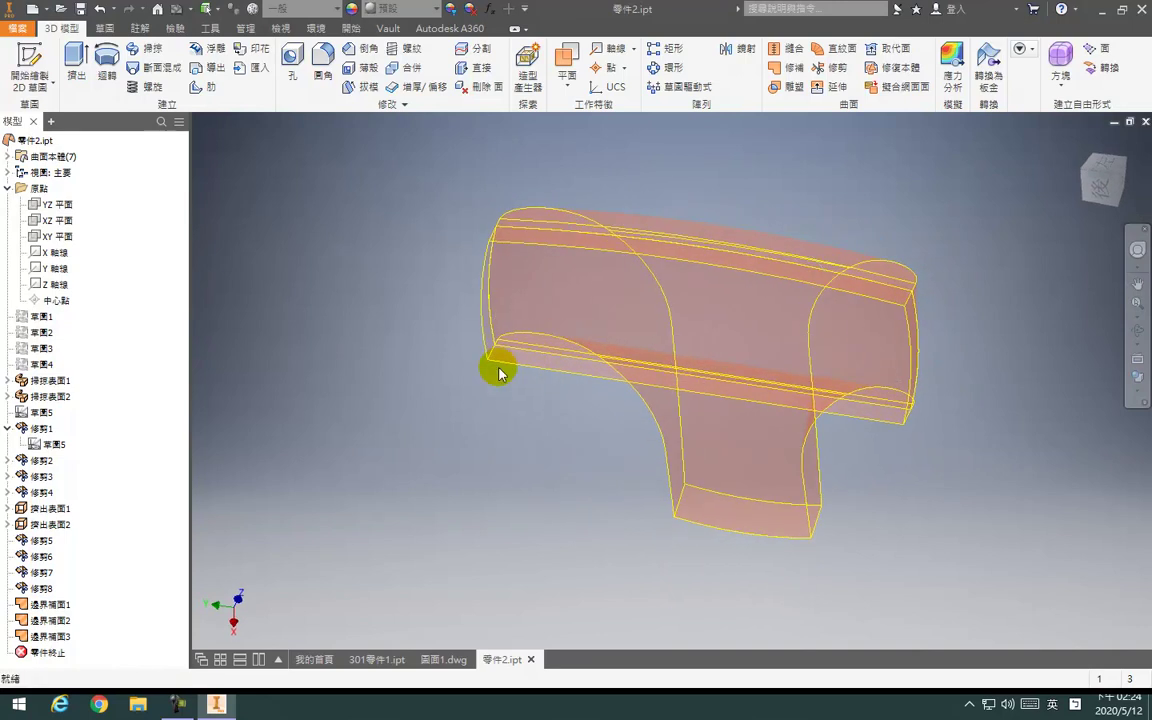
{"action": "scroll", "coordinate": [500, 372], "scroll_direction": "up", "scroll_amount": 5}
{"action": "scroll", "coordinate": [400, 366], "scroll_direction": "down", "scroll_amount": 5}
{"action": "key", "text": "F4"}
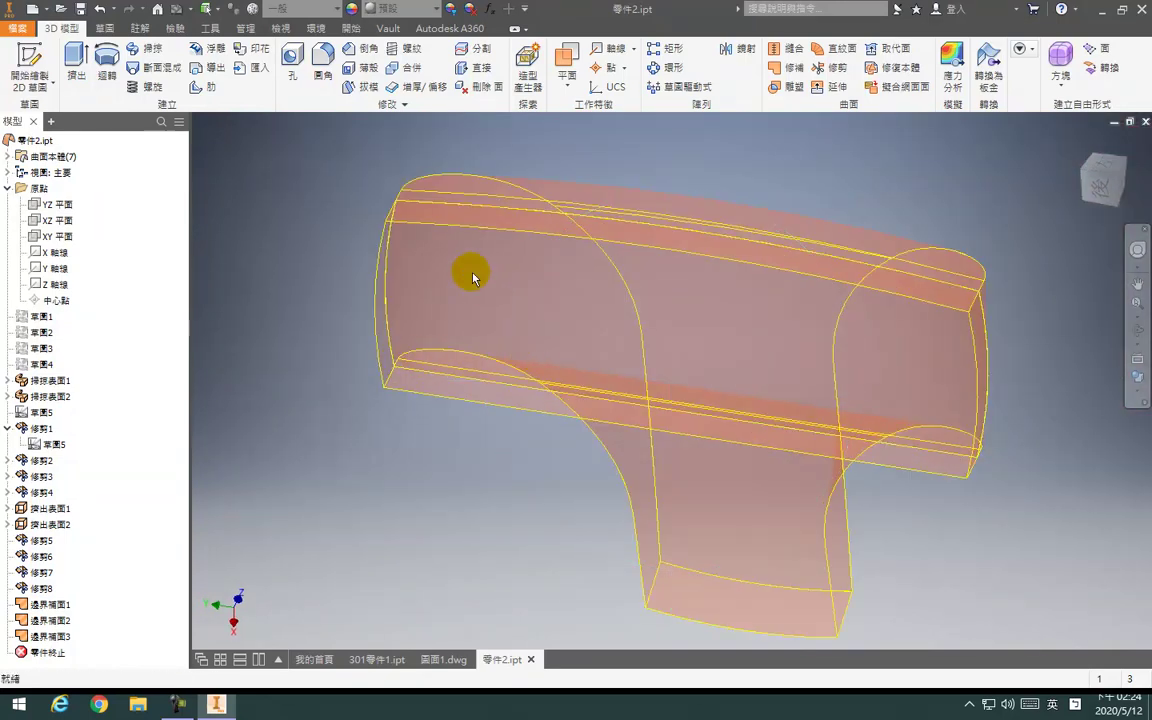
{"action": "scroll", "coordinate": [398, 205], "scroll_direction": "up", "scroll_amount": 4}
{"action": "key", "text": "F4"}
{"action": "mouse_move", "coordinate": [543, 404]}
{"action": "left_mouse_down"}
{"action": "mouse_move", "coordinate": [602, 365]}
{"action": "mouse_move", "coordinate": [550, 411]}
{"action": "mouse_move", "coordinate": [536, 396]}
{"action": "left_mouse_up"}
{"action": "scroll", "coordinate": [537, 314], "scroll_direction": "down", "scroll_amount": 5}
{"action": "key", "text": "F4"}
{"action": "left_click_drag", "start_coordinate": [609, 340], "coordinate": [695, 303]}
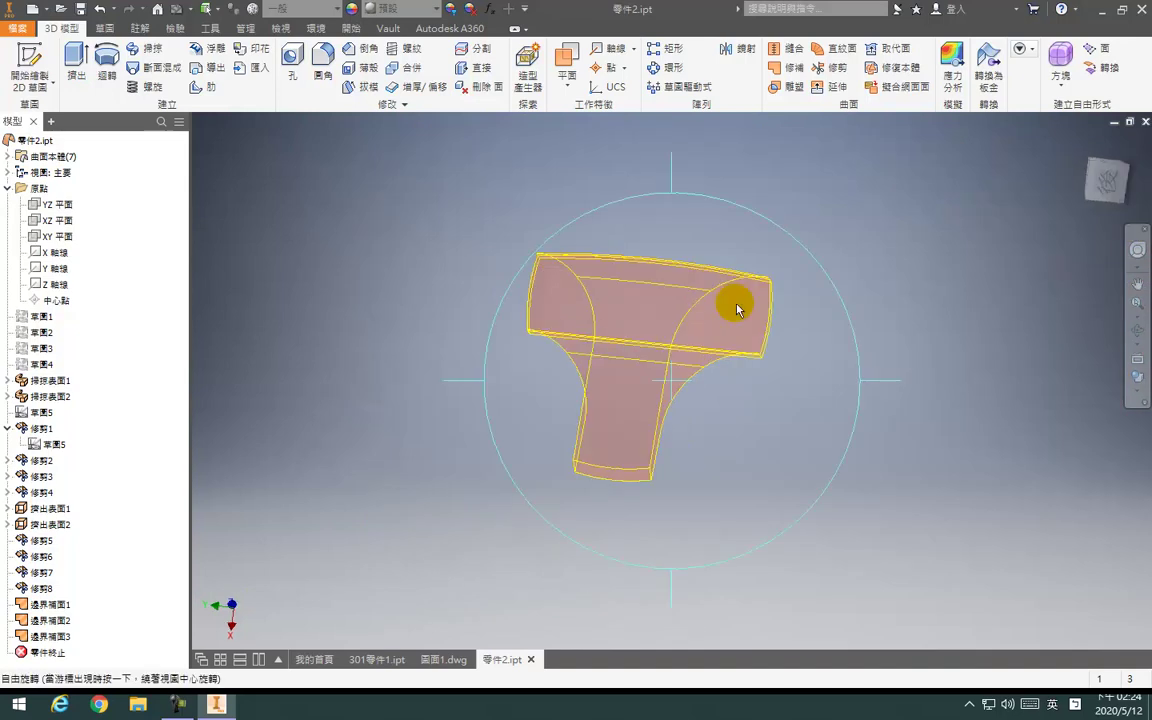
{"action": "scroll", "coordinate": [758, 319], "scroll_direction": "up", "scroll_amount": 5}
{"action": "key", "text": "F4"}
{"action": "left_click", "coordinate": [821, 335]}
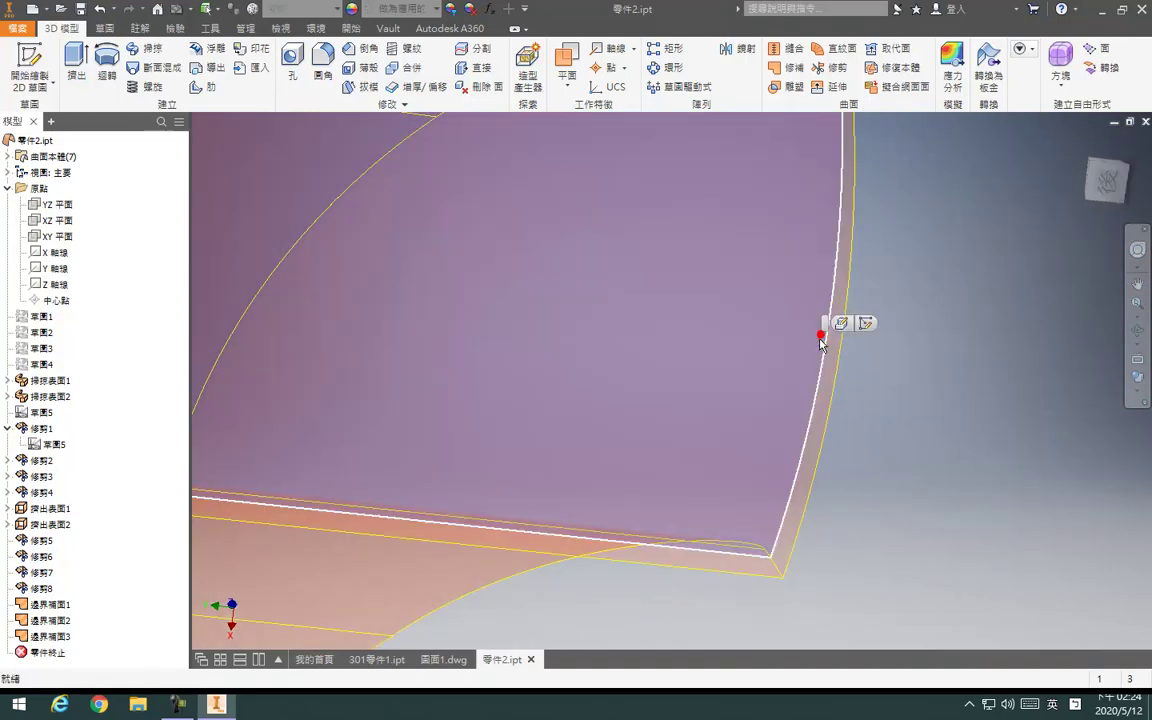
{"action": "scroll", "coordinate": [742, 436], "scroll_direction": "down", "scroll_amount": 5}
{"action": "key", "text": "F4"}
{"action": "left_click_drag", "start_coordinate": [679, 399], "coordinate": [622, 698]}
{"action": "scroll", "coordinate": [508, 514], "scroll_direction": "up", "scroll_amount": 5}
{"action": "scroll", "coordinate": [493, 488], "scroll_direction": "down", "scroll_amount": 5}
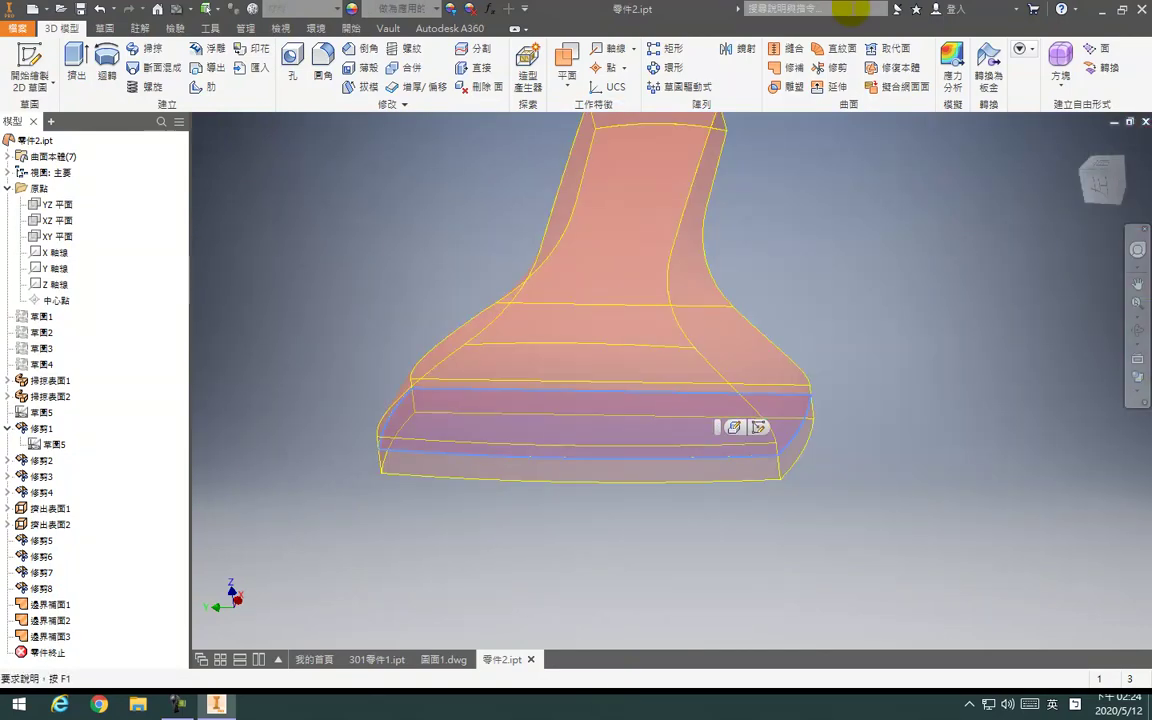
Try to sculpt a new solid from both swept surfaces, the three boundary patches, the end wall and the base surface
{"action": "left_click", "coordinate": [787, 87]}
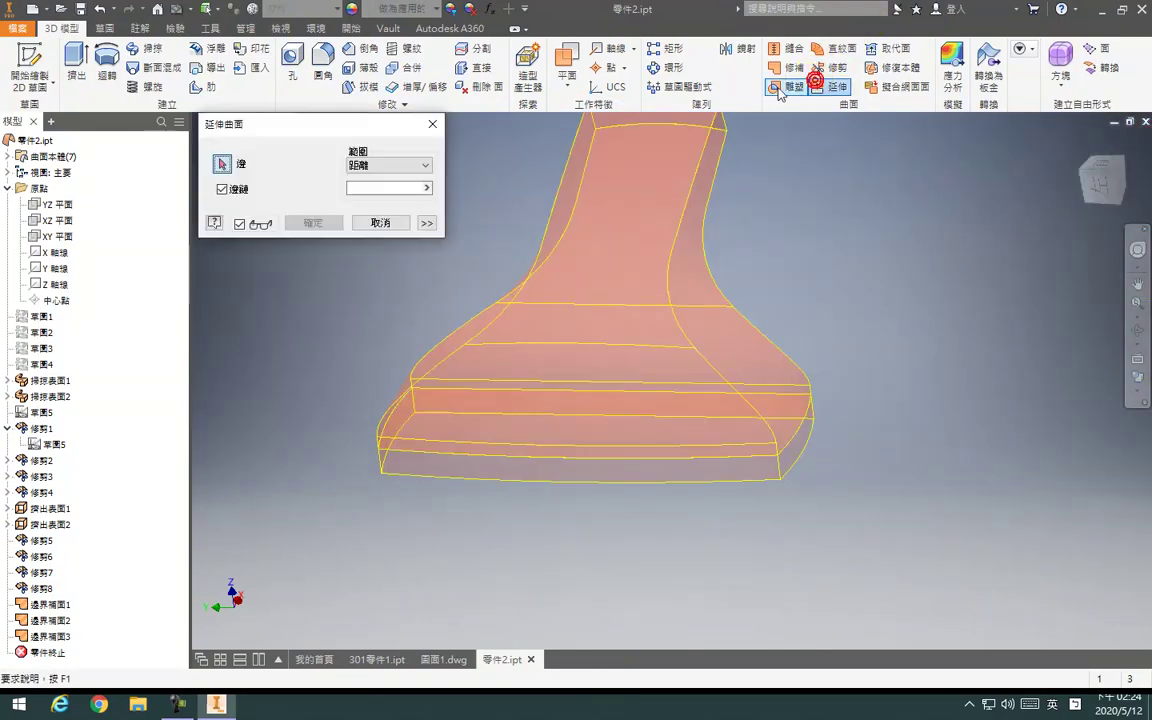
{"action": "left_click", "coordinate": [488, 432]}
{"action": "left_click", "coordinate": [463, 363]}
{"action": "left_click", "coordinate": [723, 333]}
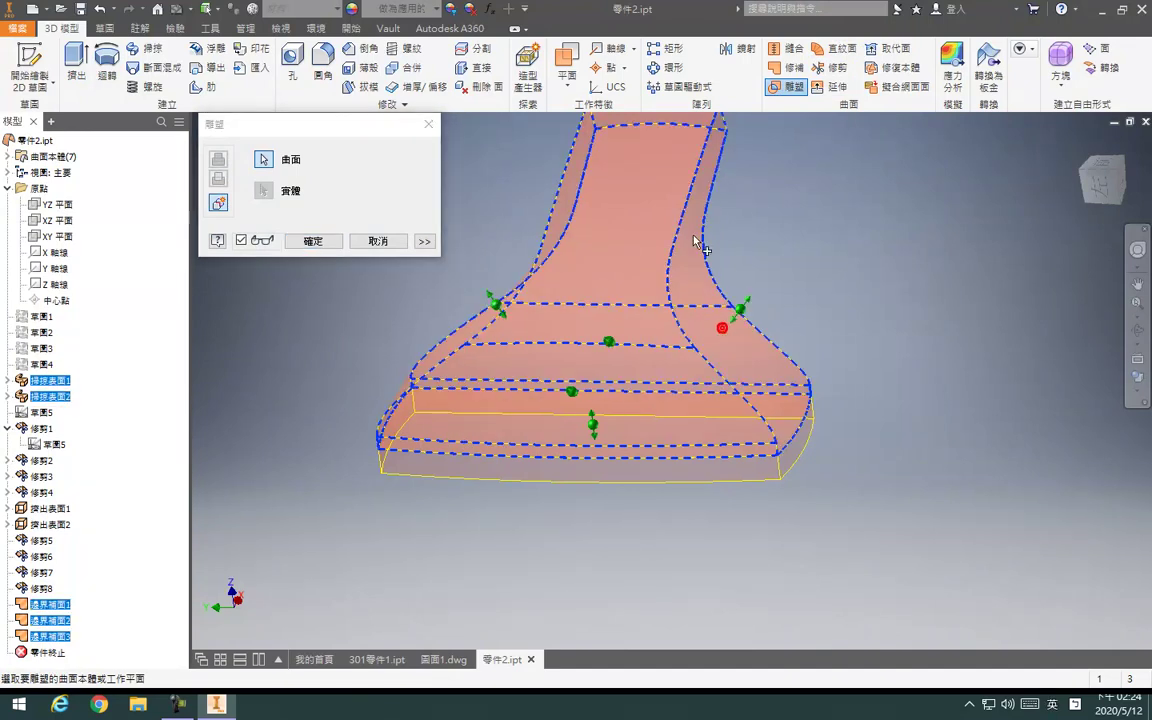
{"action": "middle_click_drag", "start_coordinate": [630, 147], "coordinate": [590, 232]}
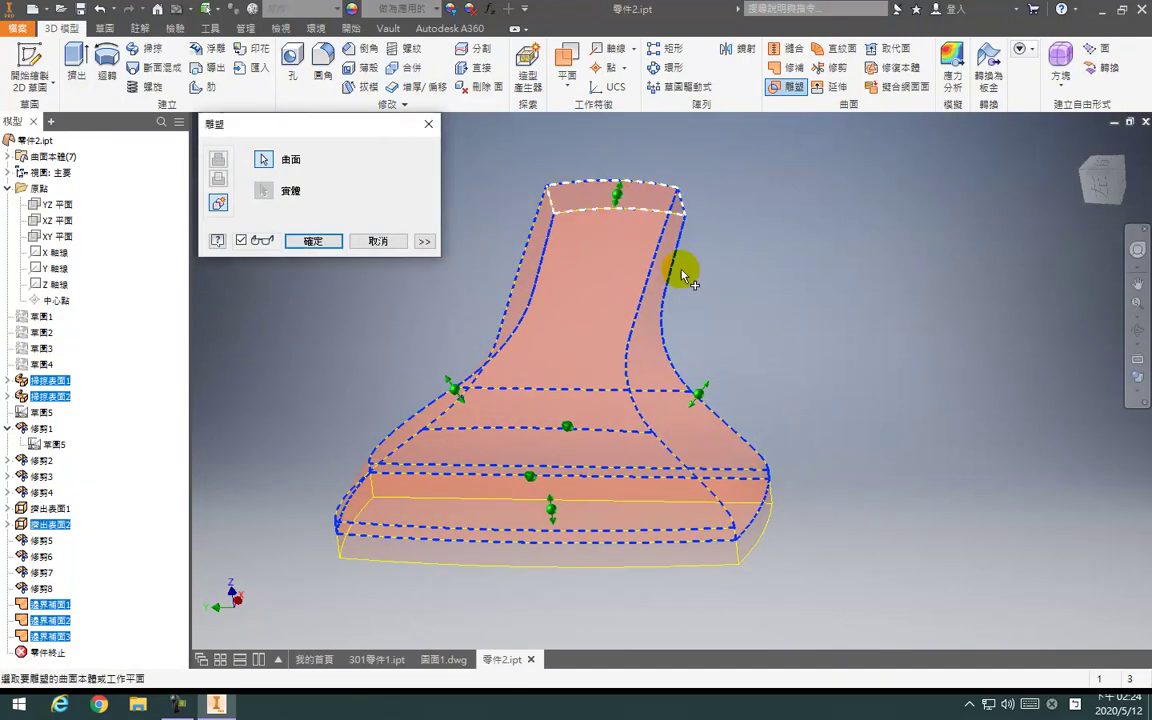
{"action": "mouse_move", "coordinate": [597, 437]}
{"action": "middle_mouse_down", "text": "shift"}
{"action": "mouse_move", "coordinate": [725, 357]}
{"action": "mouse_move", "coordinate": [609, 368]}
{"action": "mouse_move", "coordinate": [442, 334]}
{"action": "mouse_move", "coordinate": [710, 548]}
{"action": "middle_mouse_up", "text": "shift"}
{"action": "left_click", "coordinate": [702, 568]}
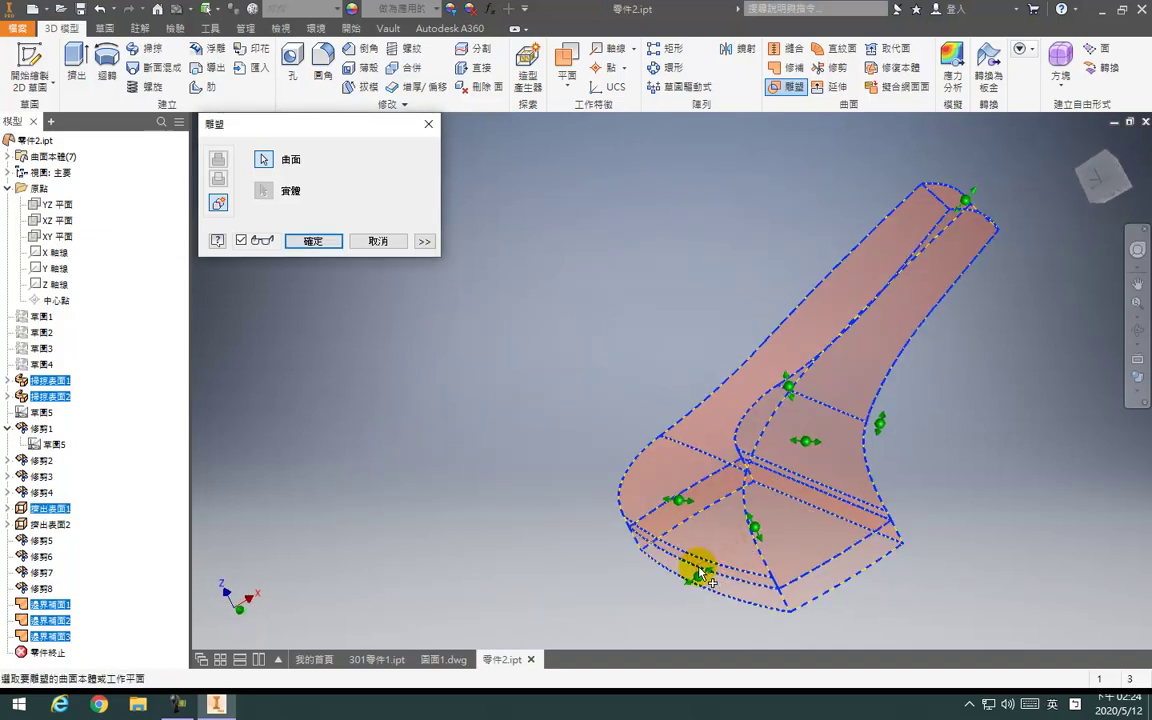
{"action": "key", "text": "Return"}
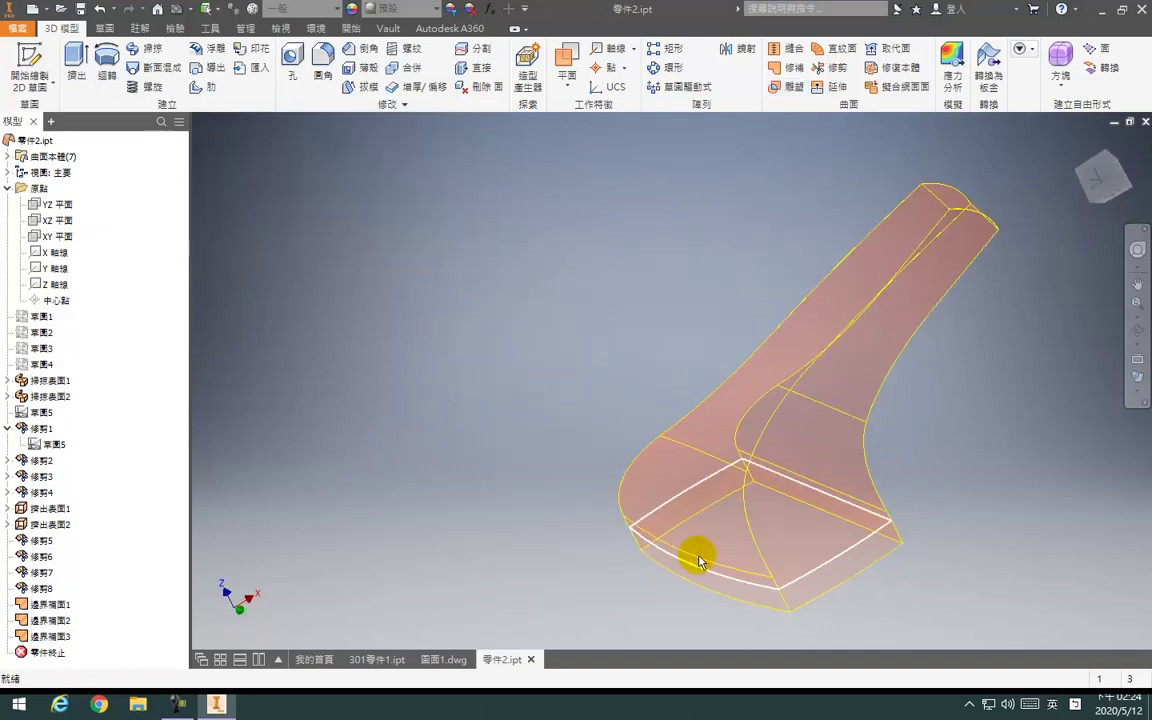
Select the boundary patch across the base and check its outline against the base's rim
{"action": "middle_click_drag", "start_coordinate": [707, 602], "coordinate": [668, 463]}
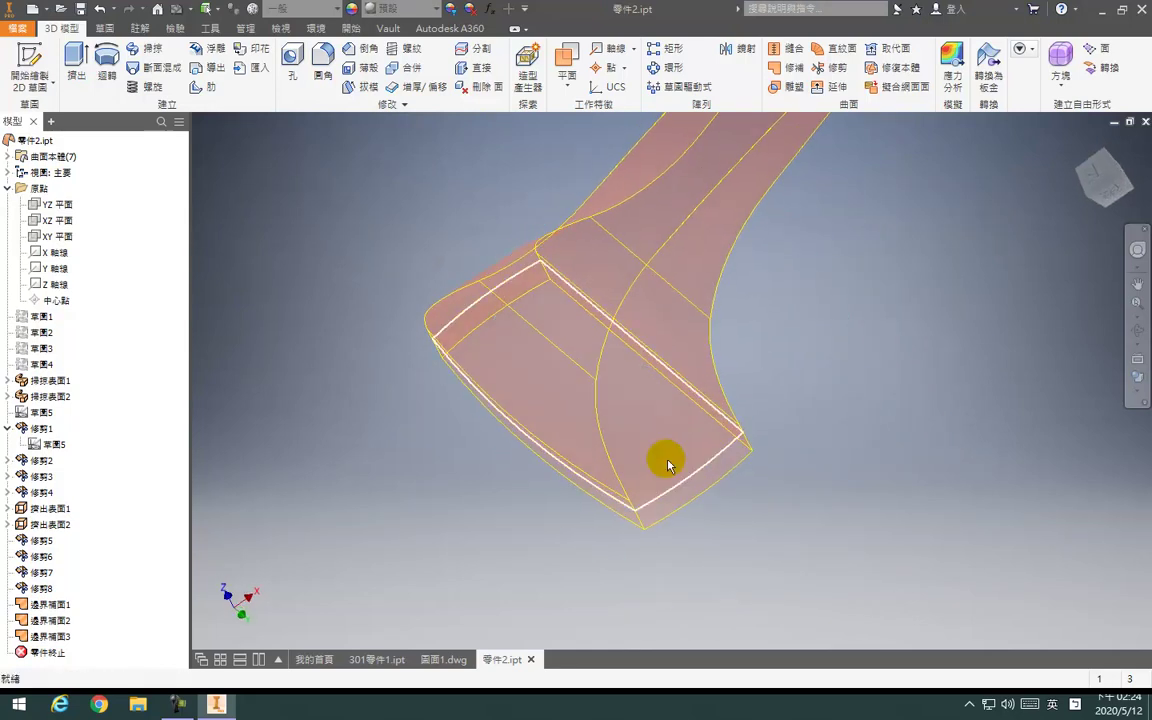
{"action": "scroll", "coordinate": [668, 464], "scroll_direction": "up", "scroll_amount": 3}
{"action": "left_click", "coordinate": [689, 474]}
{"action": "scroll", "coordinate": [640, 450], "scroll_direction": "down", "scroll_amount": 3}
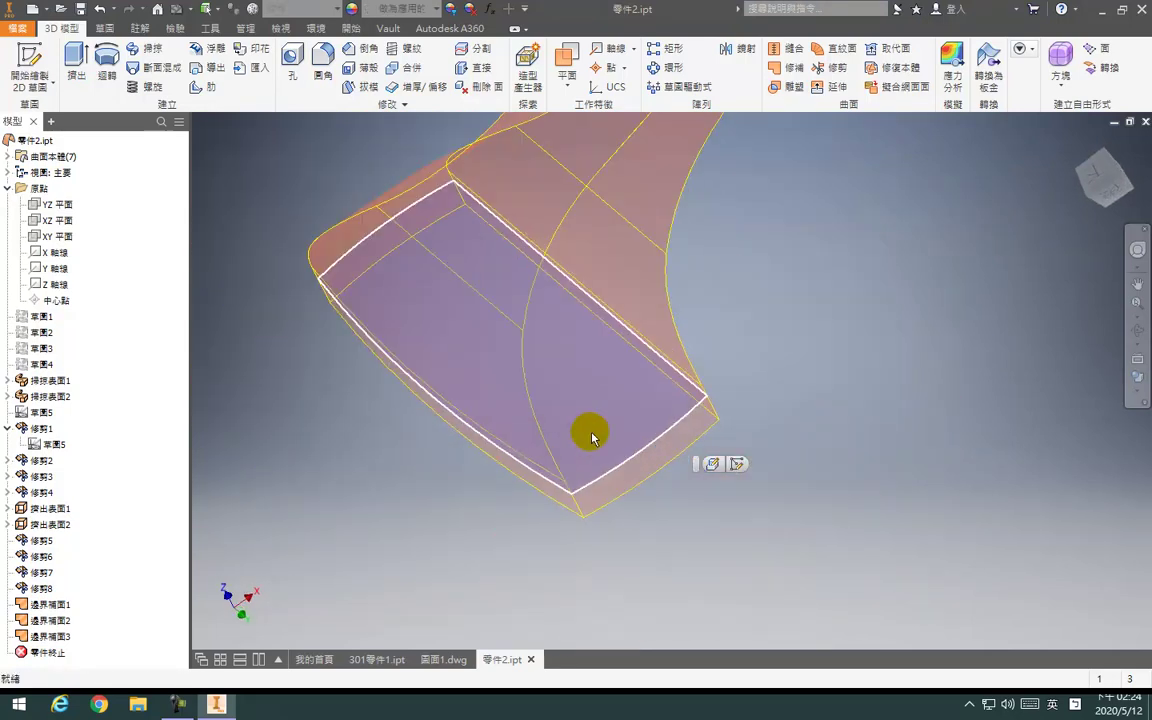
{"action": "left_click", "coordinate": [591, 437]}
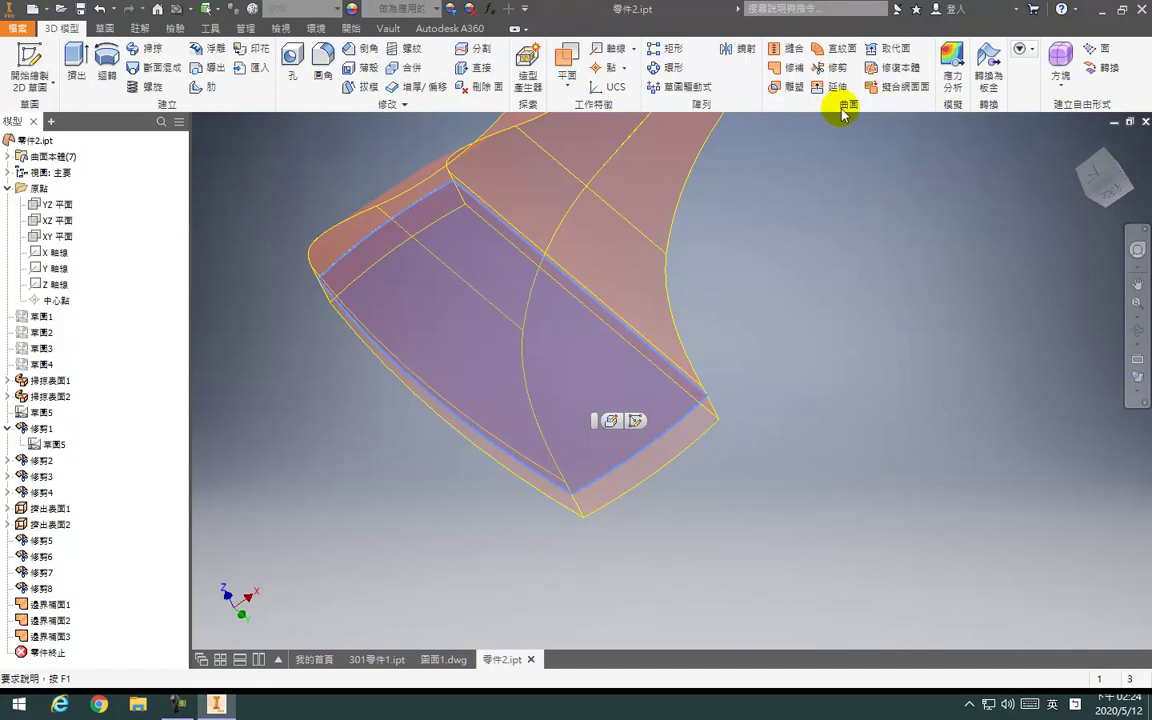
Start another Sculpt for a new solid and select the two side patches and both swept surfaces
{"action": "left_click", "coordinate": [800, 92]}
{"action": "left_click", "coordinate": [527, 347]}
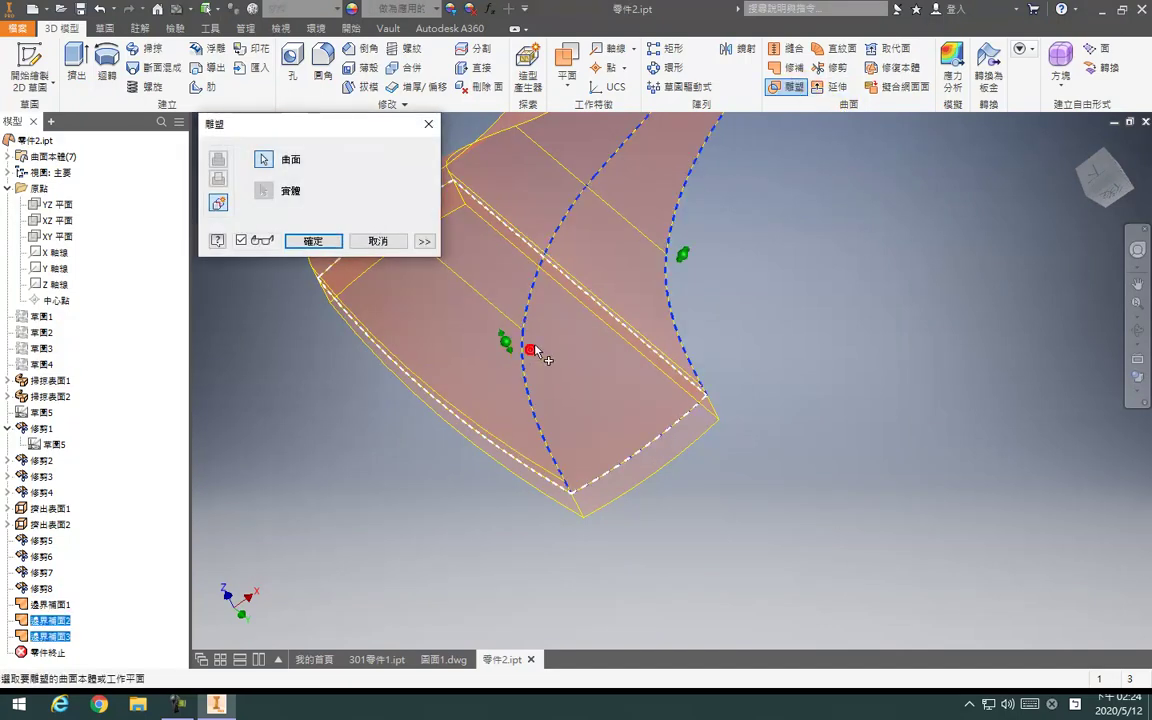
{"action": "key", "text": "F4"}
{"action": "left_click", "coordinate": [620, 229]}
{"action": "key", "text": "F4"}
{"action": "left_click_drag", "start_coordinate": [715, 435], "coordinate": [531, 301]}
{"action": "left_click", "coordinate": [531, 297]}
{"action": "middle_click_drag", "start_coordinate": [568, 318], "coordinate": [688, 496]}
{"action": "left_click", "coordinate": [620, 279]}
{"action": "key", "text": "F4"}
{"action": "left_click_drag", "start_coordinate": [674, 361], "coordinate": [714, 304]}
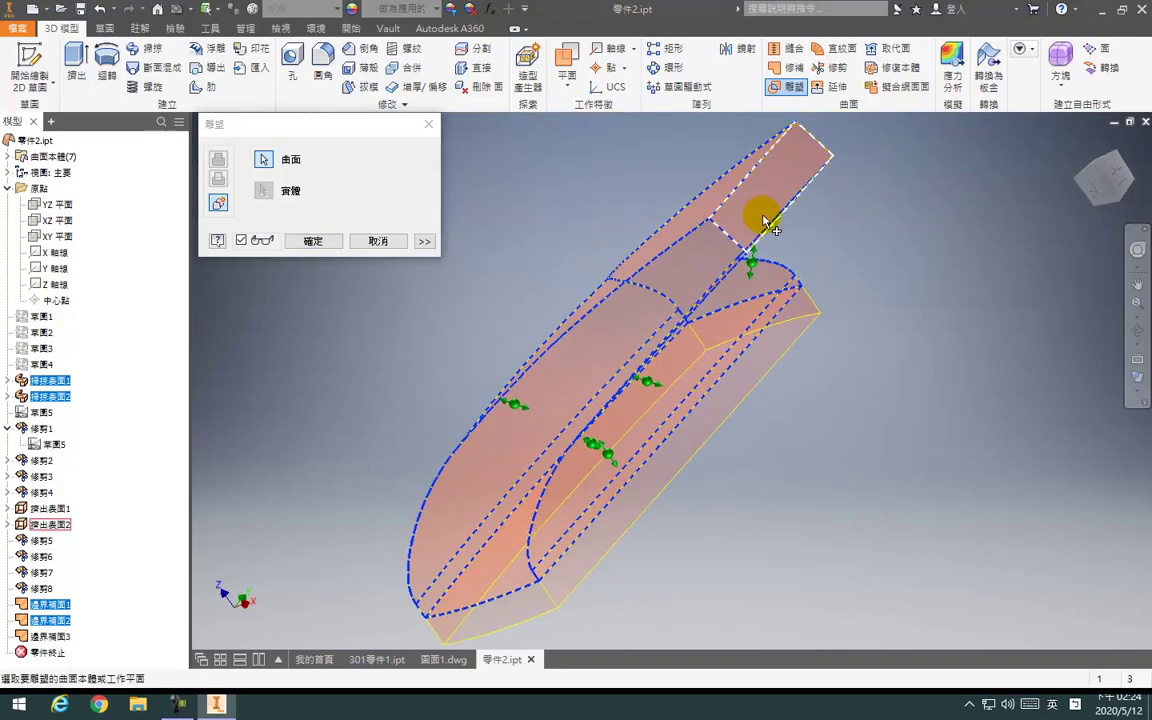
Add the end wall and the base surface, leaving out the patch across the base, and try to create the solid
{"action": "middle_click_drag", "start_coordinate": [764, 220], "coordinate": [785, 482], "text": "shift"}
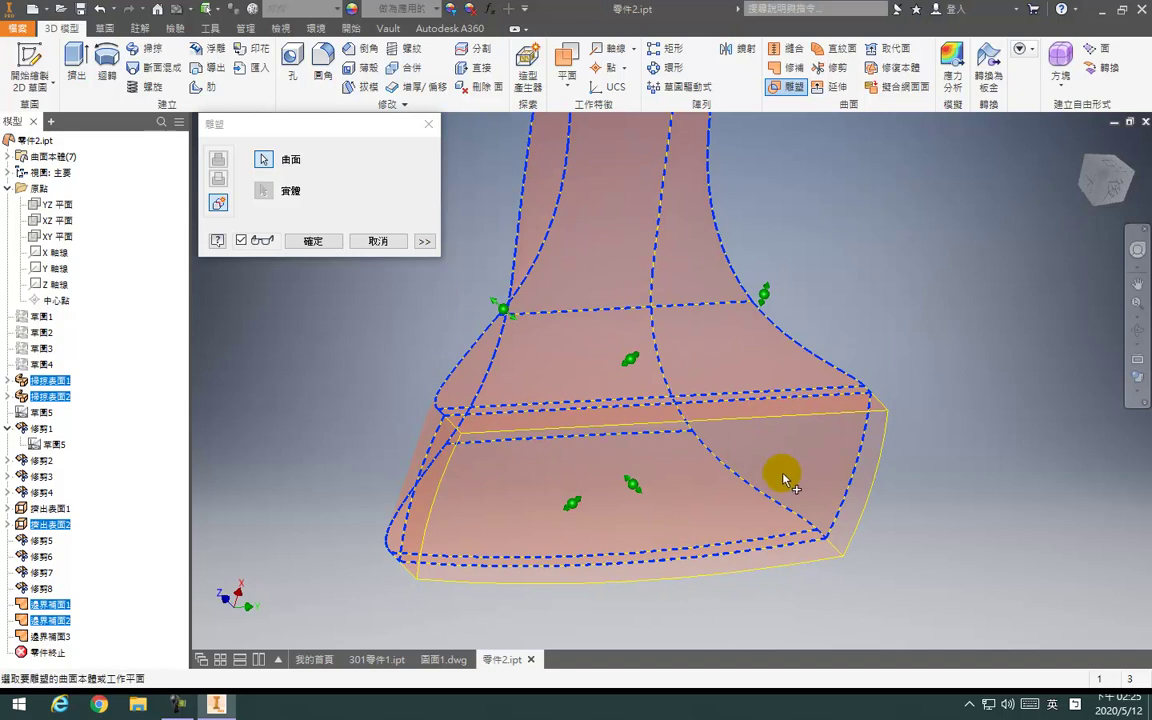
{"action": "left_click", "coordinate": [707, 402]}
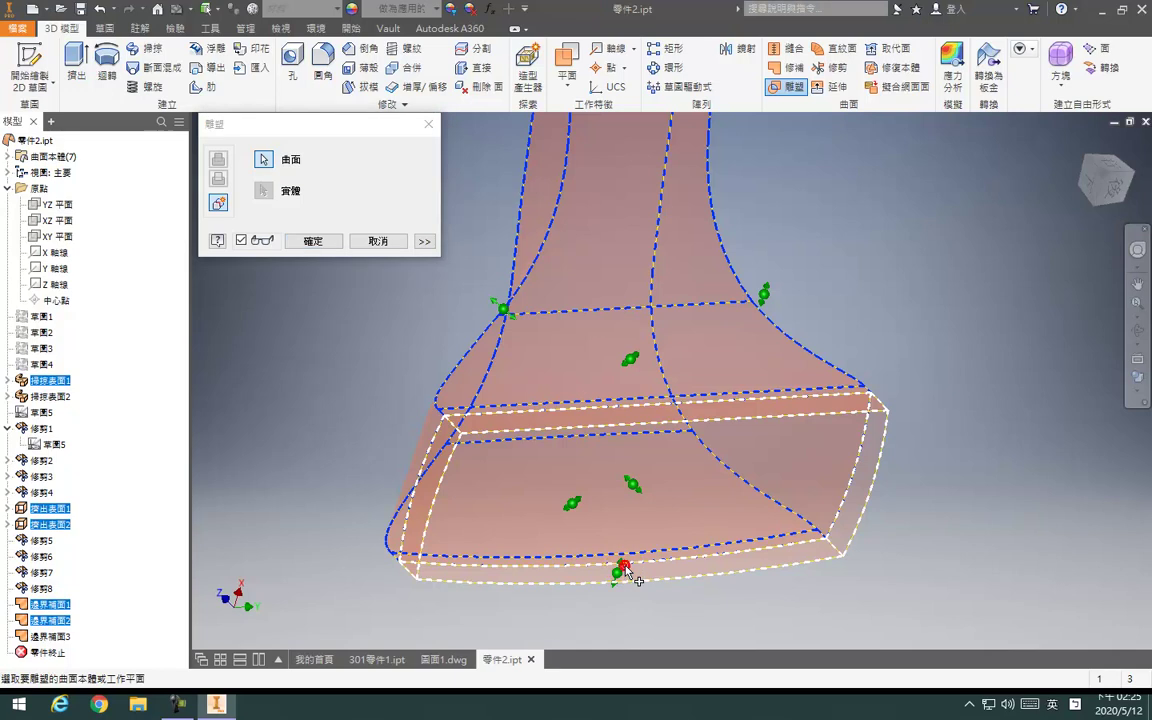
{"action": "left_click", "coordinate": [224, 205]}
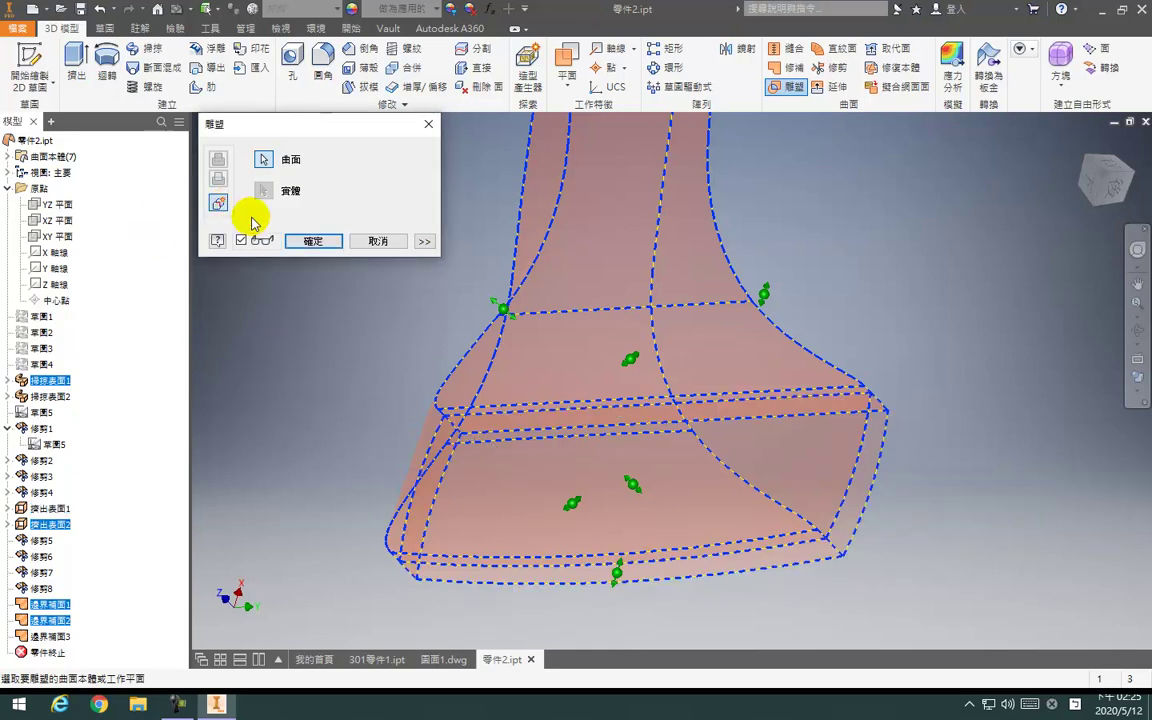
{"action": "left_click", "coordinate": [315, 245]}
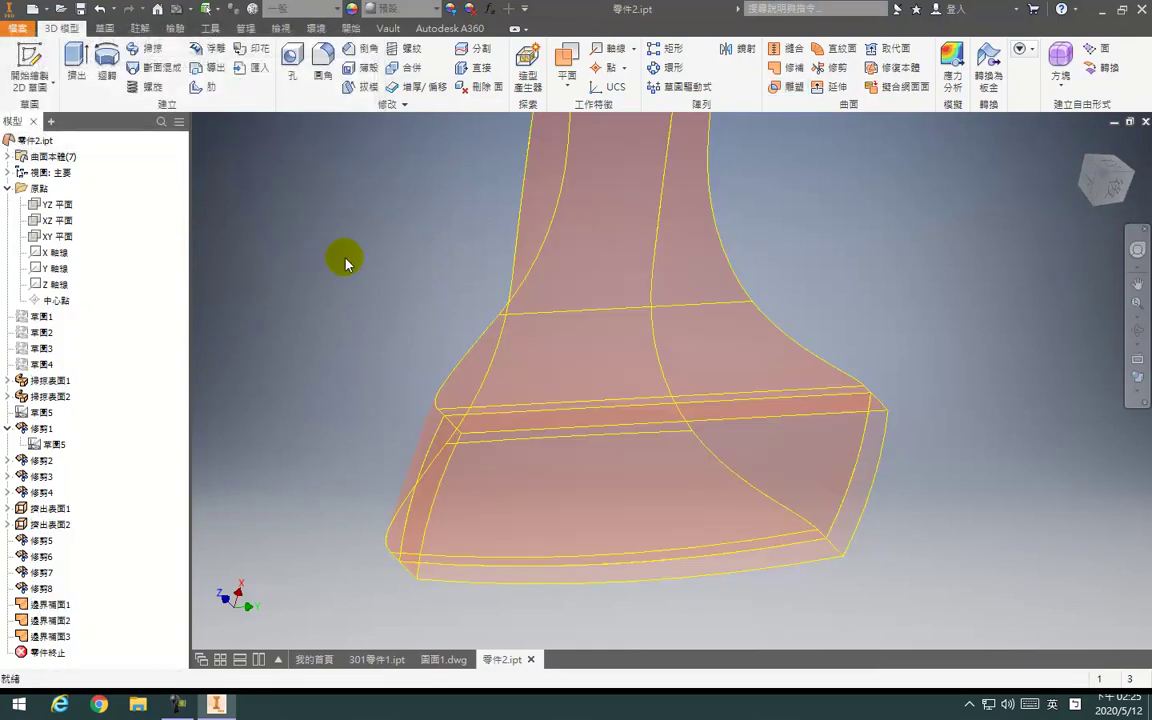
Delete the base's extruded surface and undo the deletion
{"action": "left_click_drag", "start_coordinate": [62, 652], "coordinate": [64, 512]}
{"action": "left_click", "coordinate": [64, 510]}
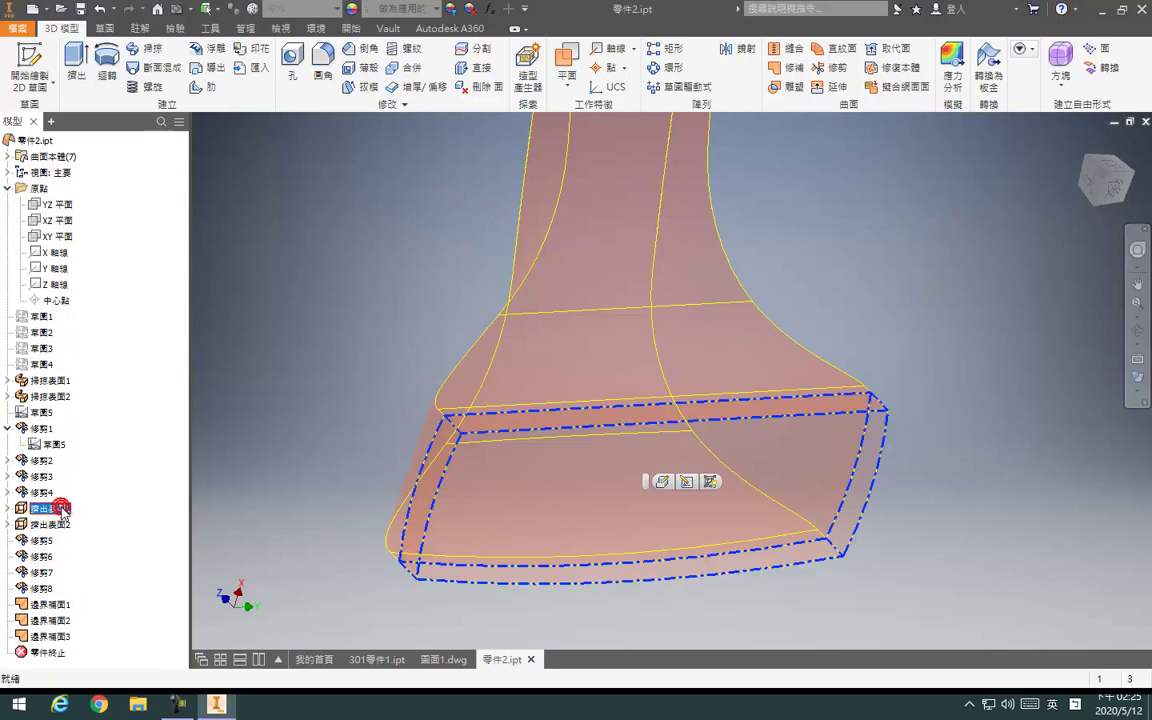
{"action": "double_click", "coordinate": [64, 510]}
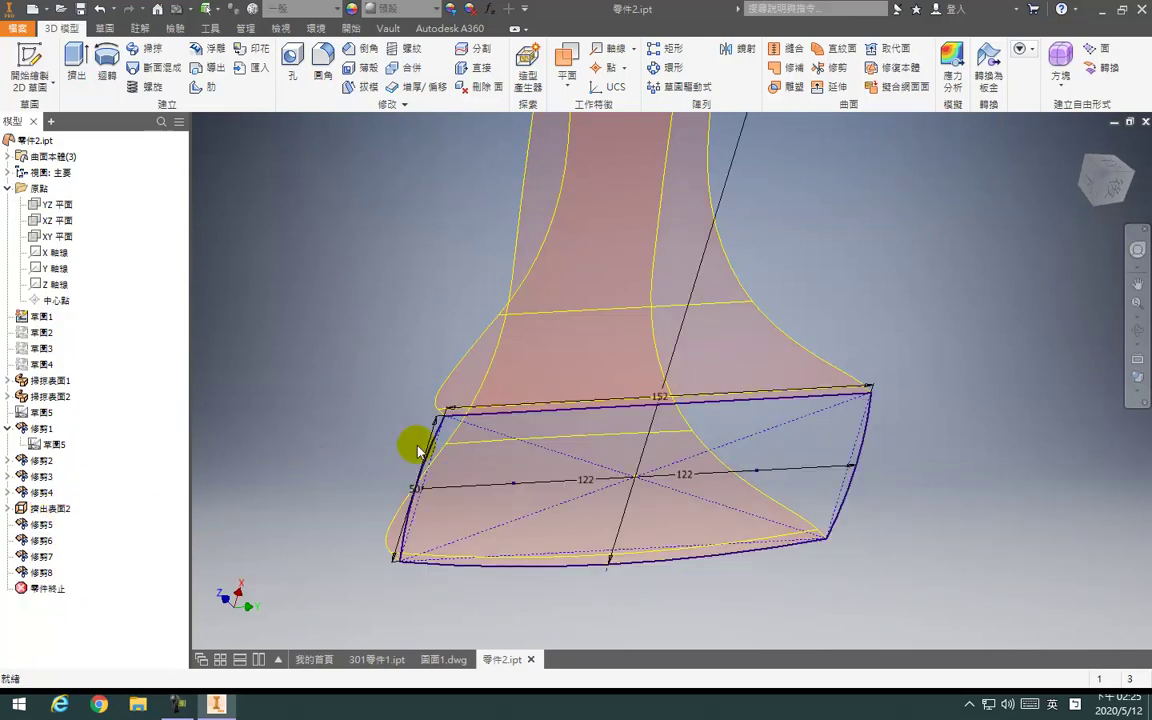
{"action": "left_click", "coordinate": [105, 9]}
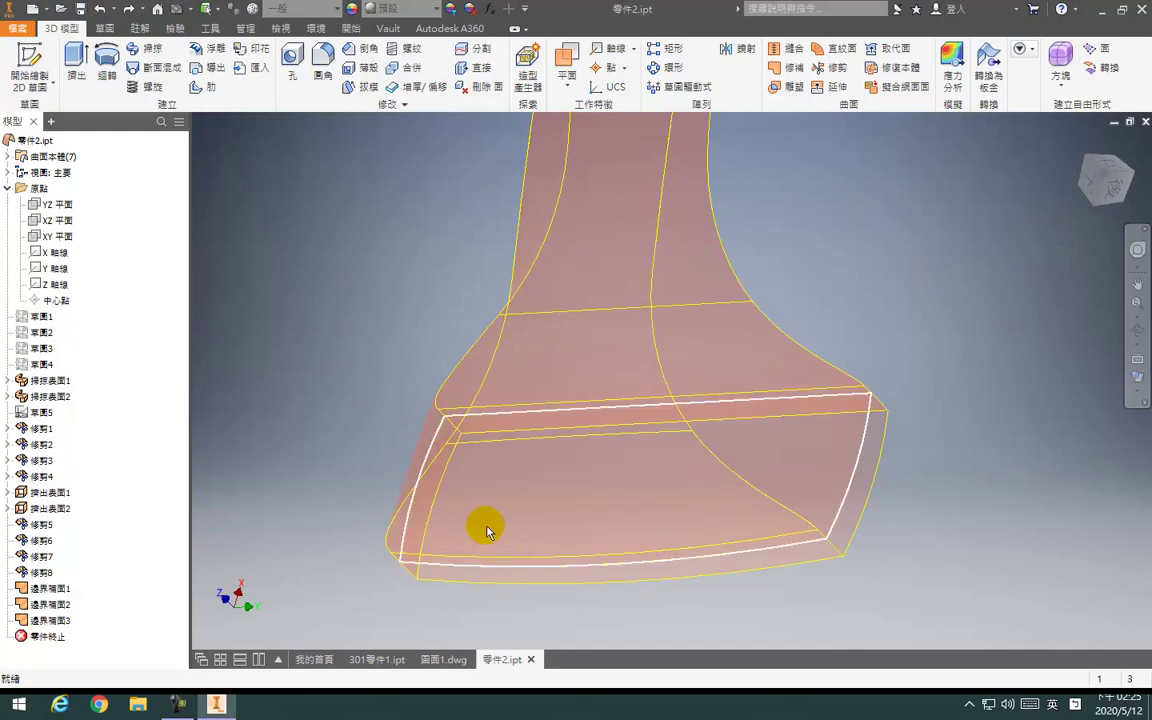
Delete the boundary patch across the base
{"action": "left_click", "coordinate": [53, 624]}
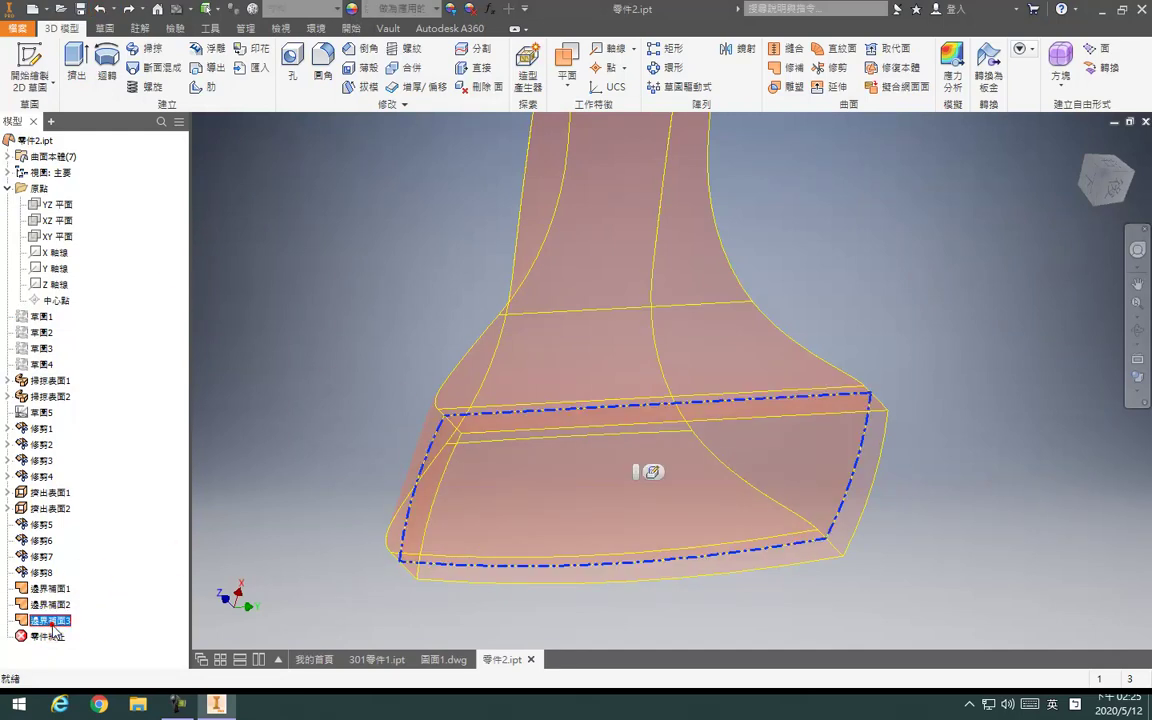
{"action": "key", "text": "Delete"}
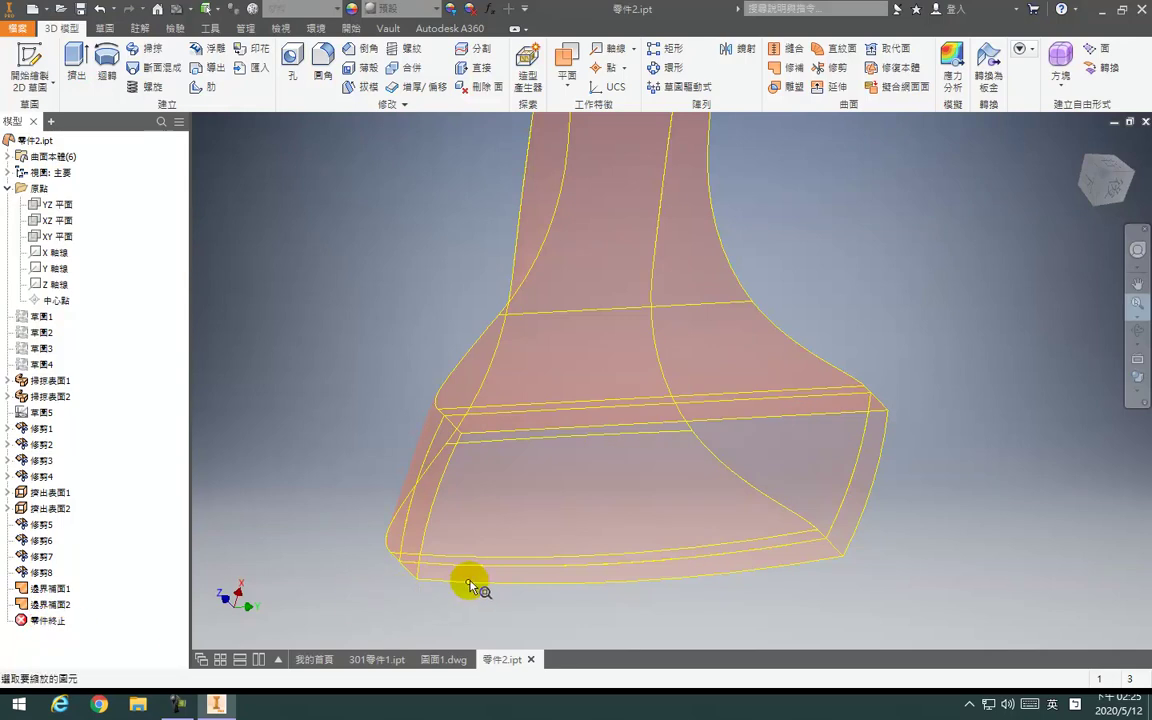
{"action": "left_click", "coordinate": [809, 70]}
{"action": "left_click", "coordinate": [806, 543]}
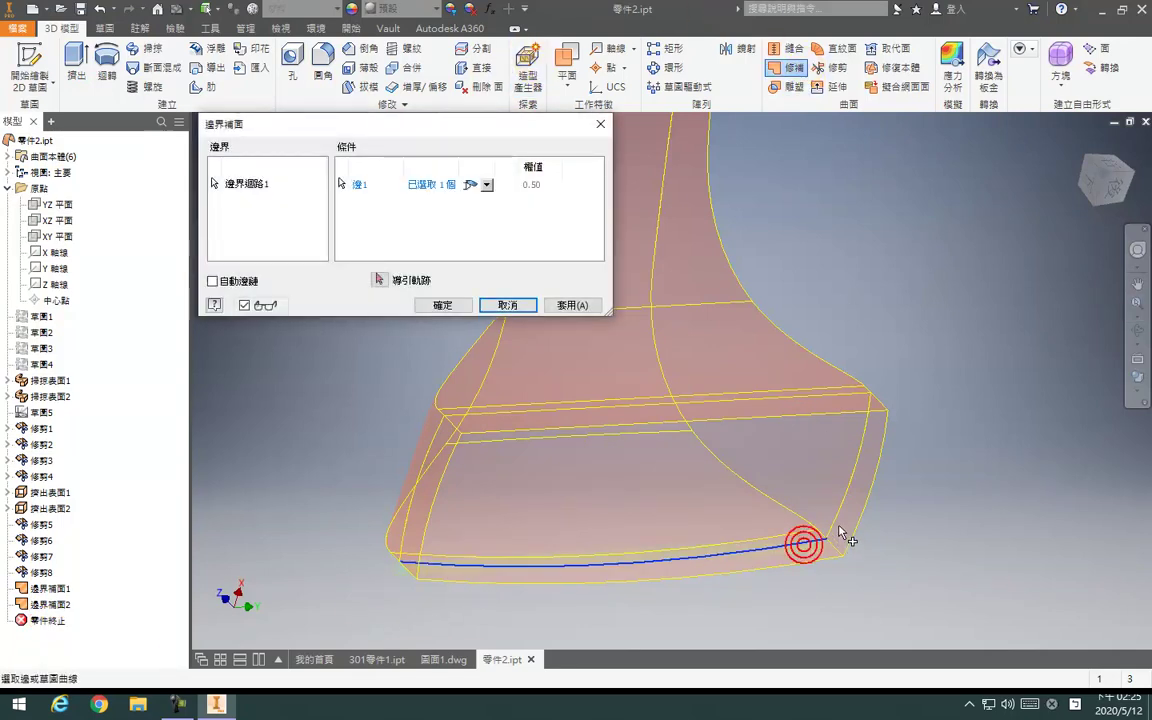
{"action": "left_click", "coordinate": [837, 519]}
{"action": "key", "text": "F4"}
{"action": "left_click_drag", "start_coordinate": [764, 404], "coordinate": [797, 190]}
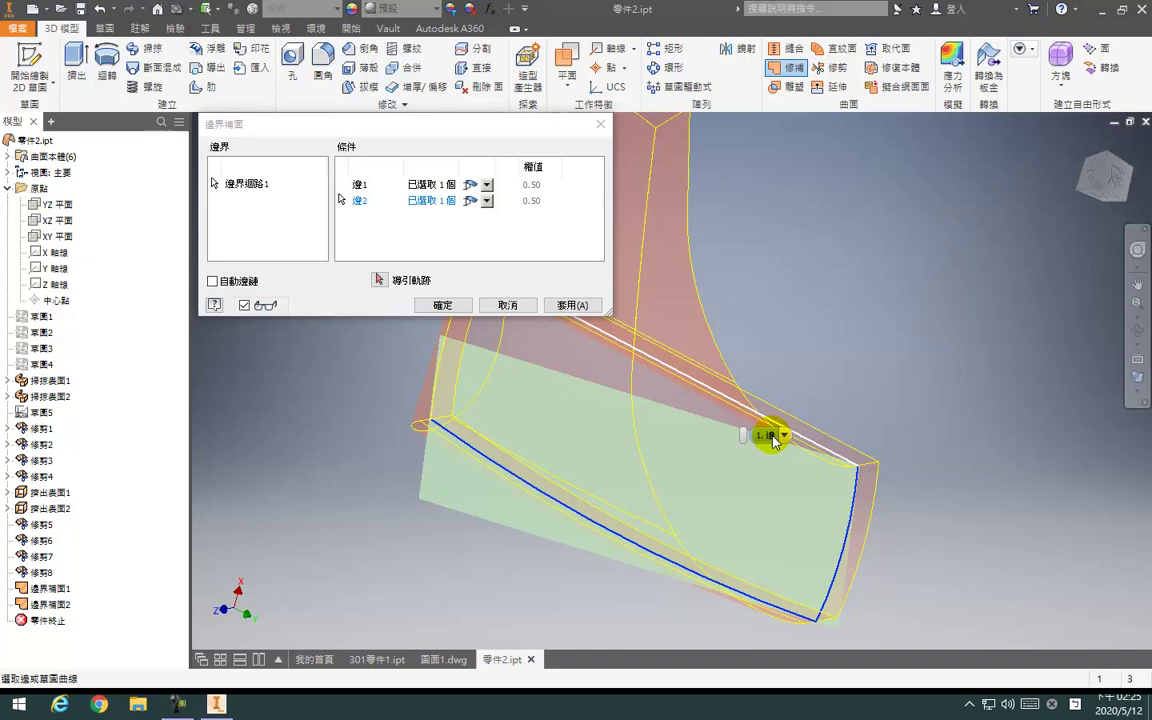
{"action": "key", "text": "Escape"}
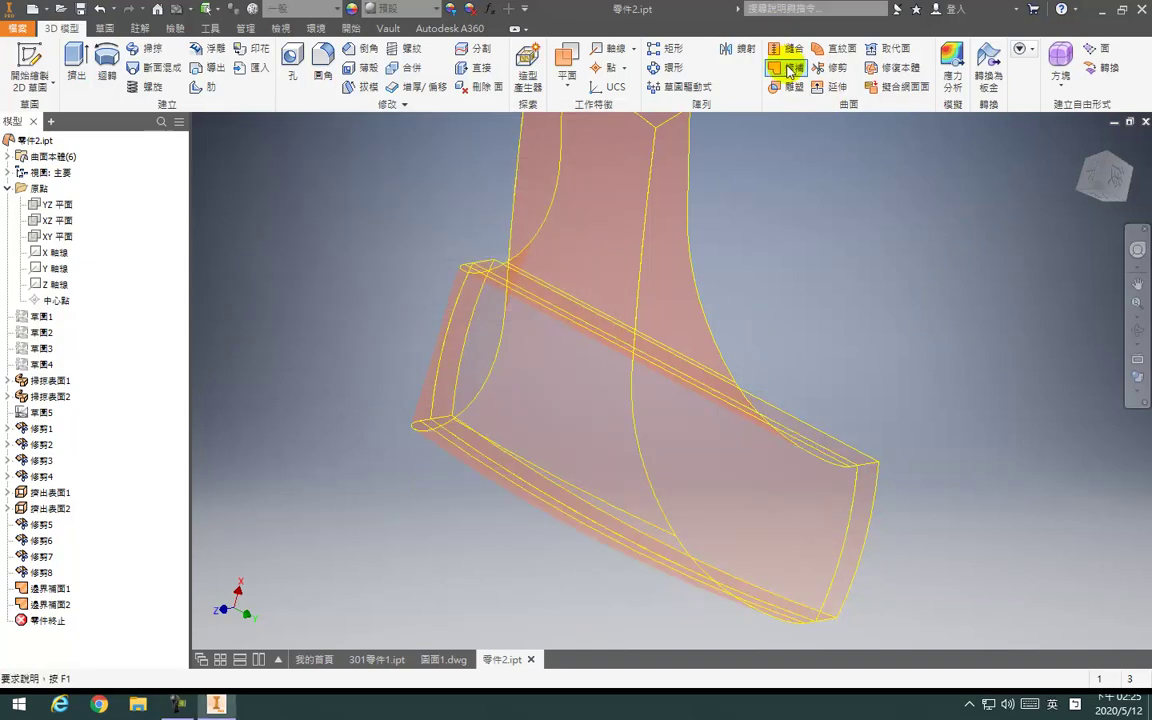
{"action": "left_click", "coordinate": [838, 68]}
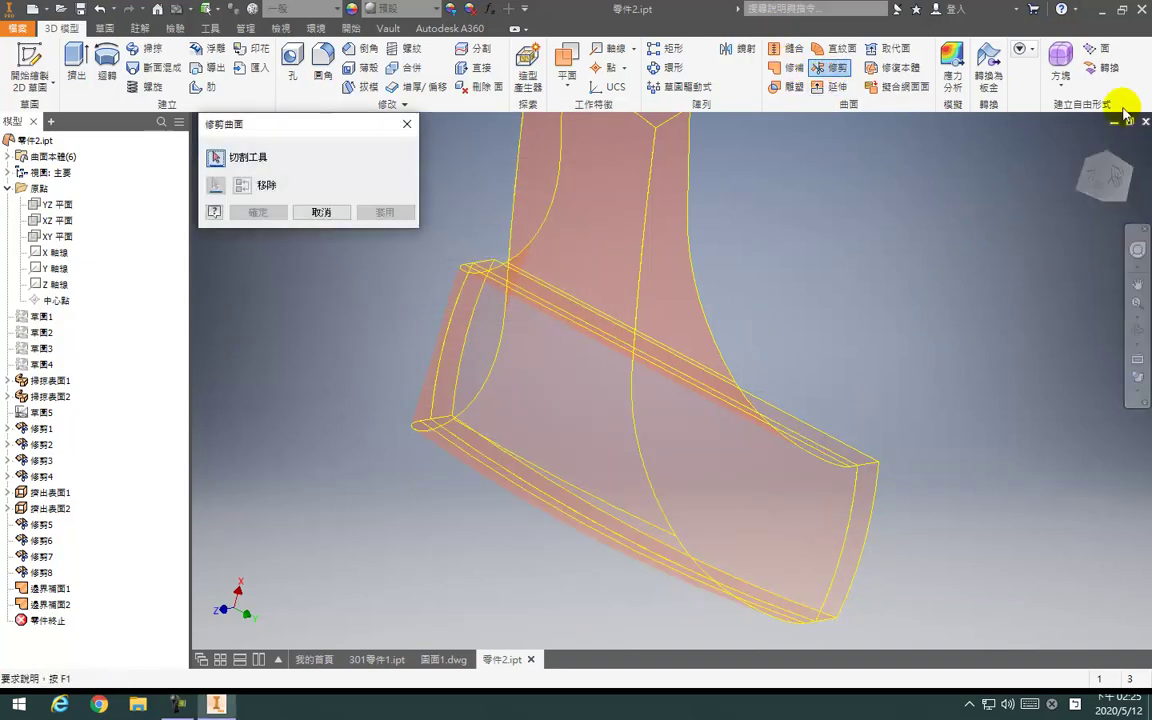
{"action": "left_click", "coordinate": [1082, 146]}
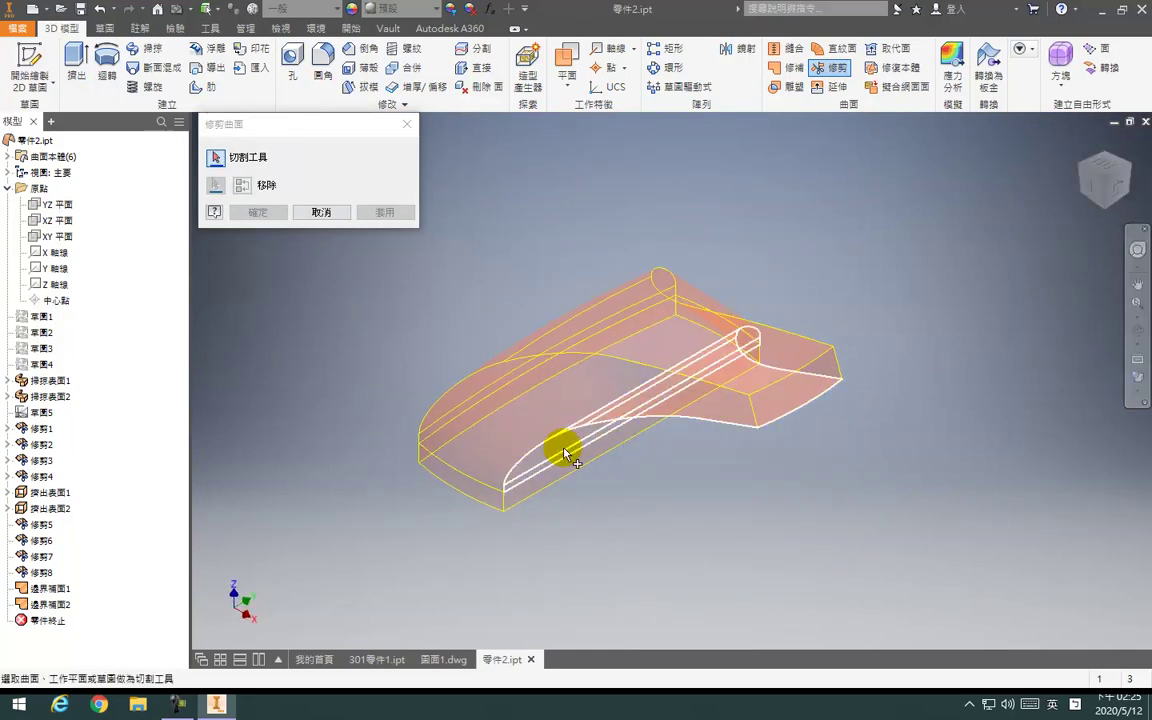
{"action": "scroll", "coordinate": [476, 476], "scroll_direction": "up", "scroll_amount": 5}
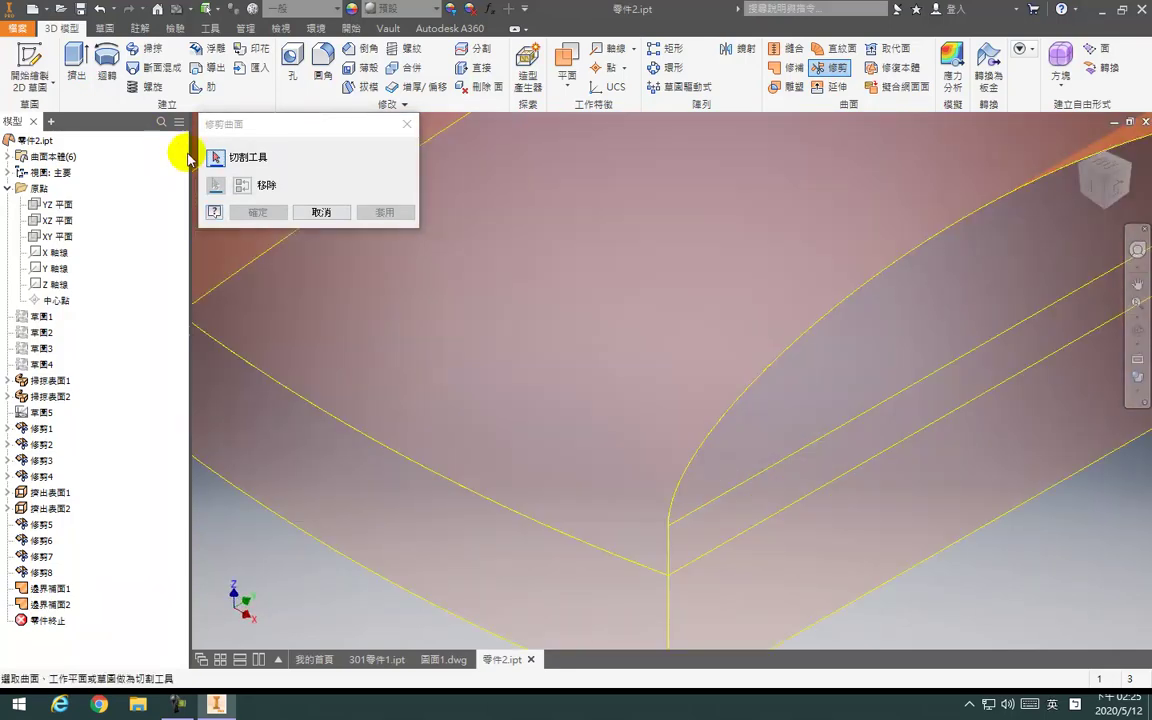
{"action": "scroll", "coordinate": [428, 364], "scroll_direction": "down", "scroll_amount": 4}
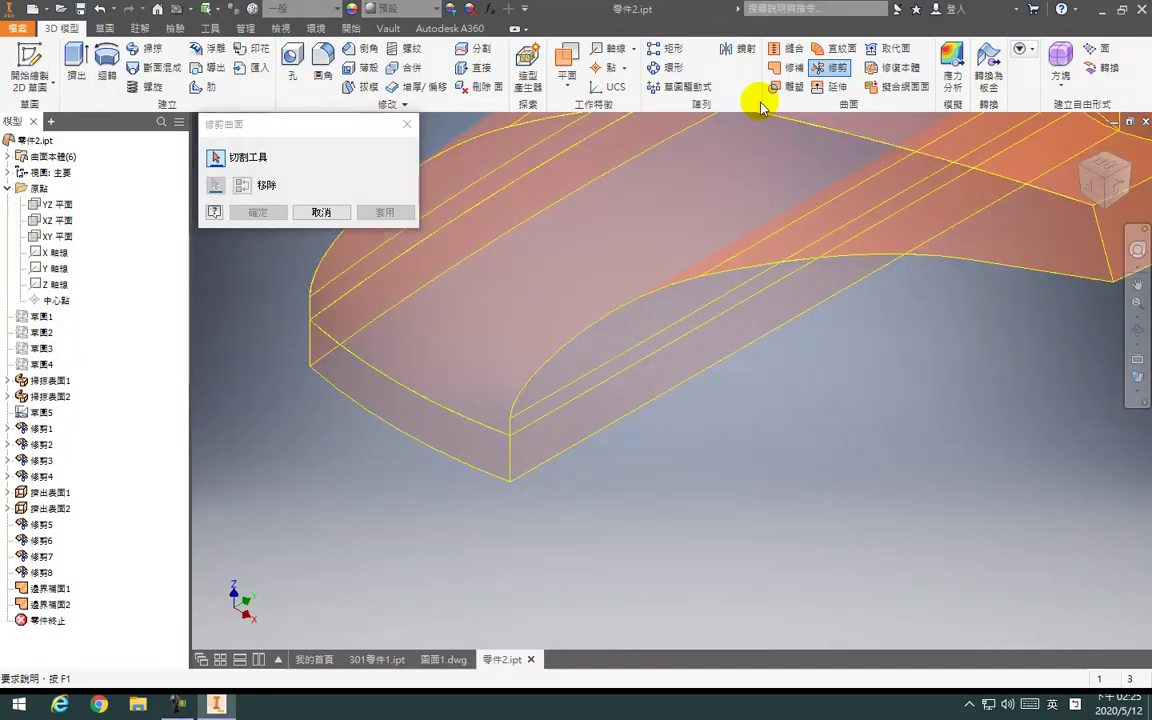
{"action": "key", "text": "Escape"}
{"action": "left_click", "coordinate": [793, 68]}
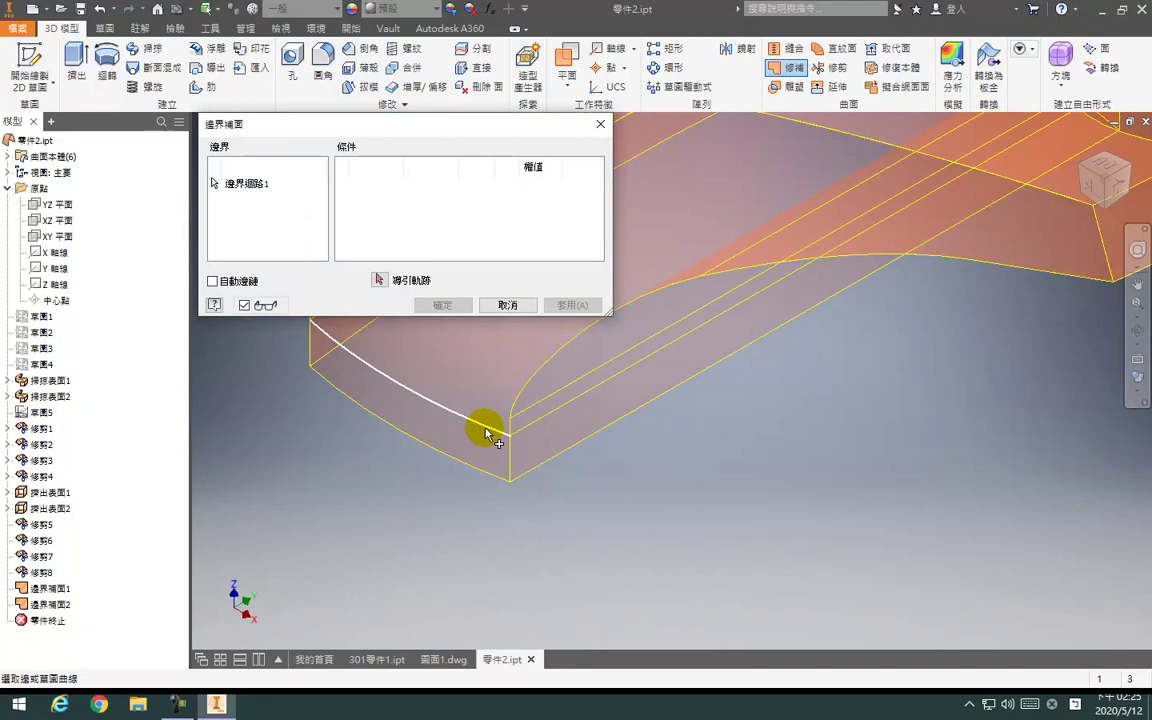
{"action": "left_click", "coordinate": [487, 433]}
{"action": "middle_click_drag", "start_coordinate": [620, 443], "coordinate": [735, 426], "text": "shift"}
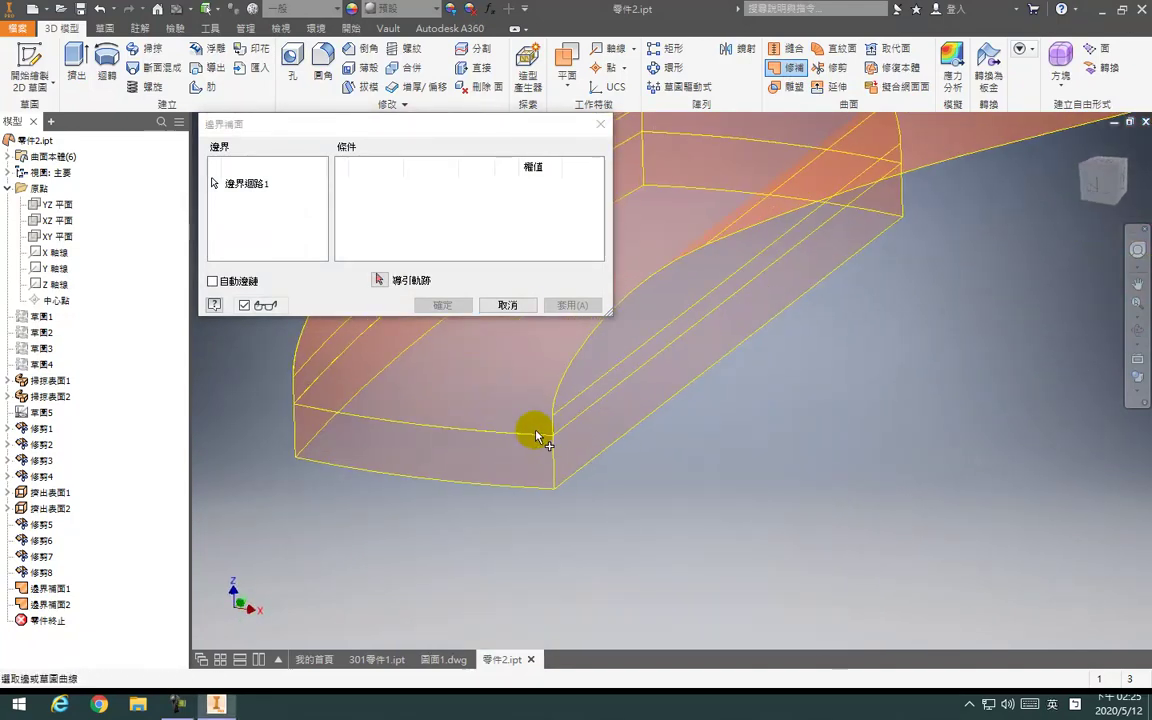
{"action": "left_click", "coordinate": [525, 437]}
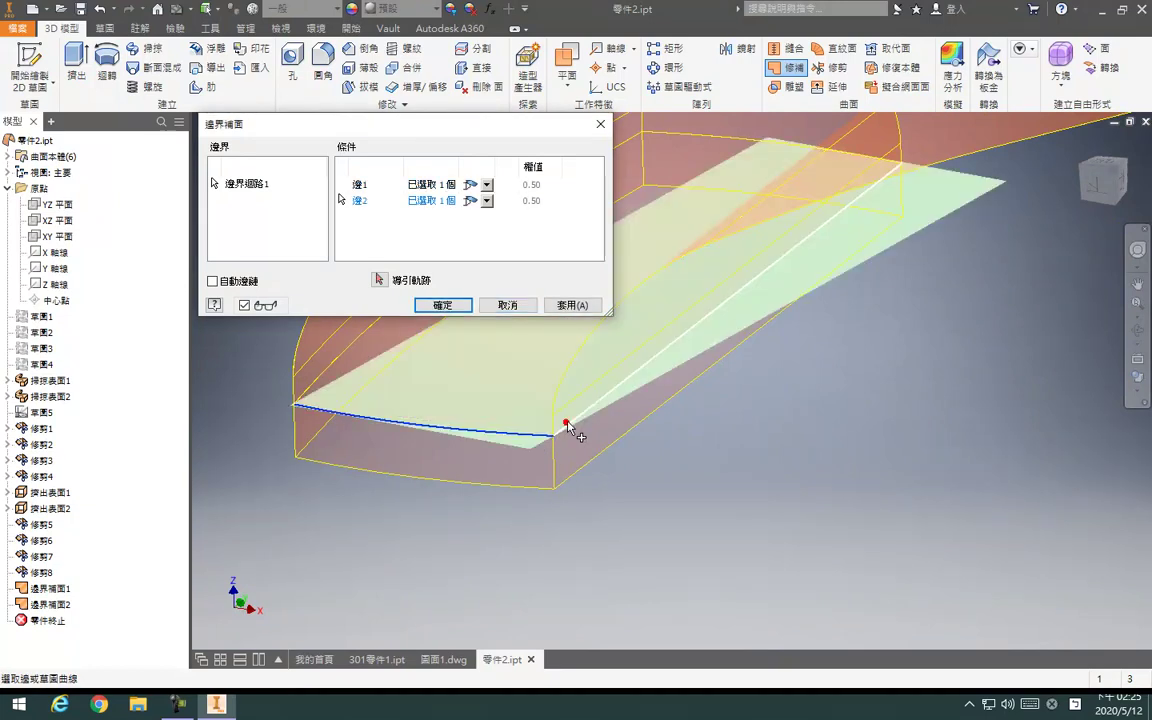
{"action": "left_click", "coordinate": [347, 362]}
{"action": "middle_click_drag", "start_coordinate": [450, 386], "coordinate": [787, 347], "text": "shift"}
Try to sculpt a new solid from the side patches, swept surfaces, end wall and base surface, without a patch across the base
{"action": "left_click", "coordinate": [790, 87]}
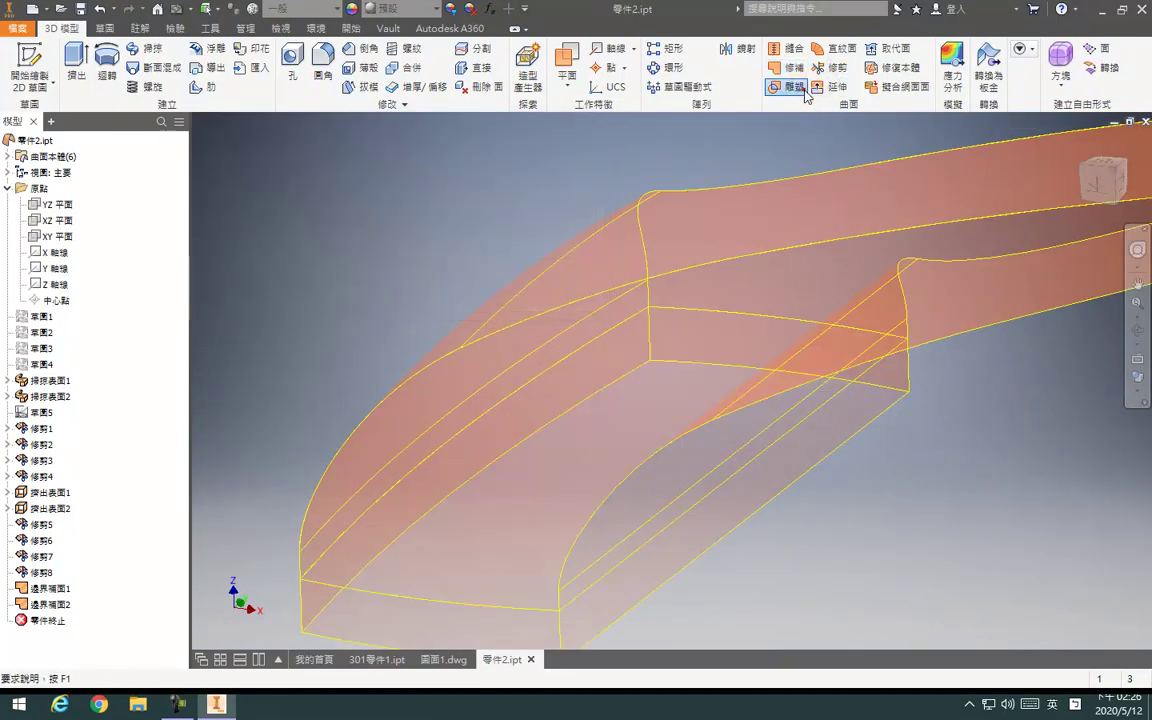
{"action": "left_click", "coordinate": [642, 410]}
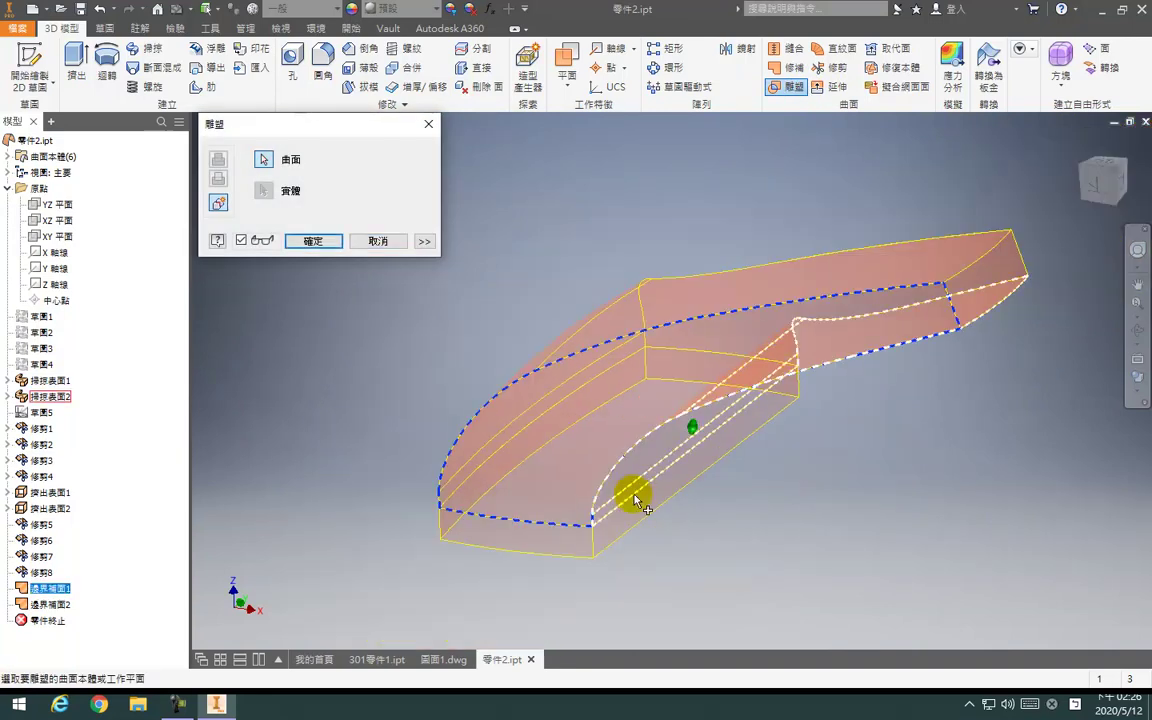
{"action": "middle_click_drag", "start_coordinate": [702, 478], "coordinate": [736, 291], "text": "shift"}
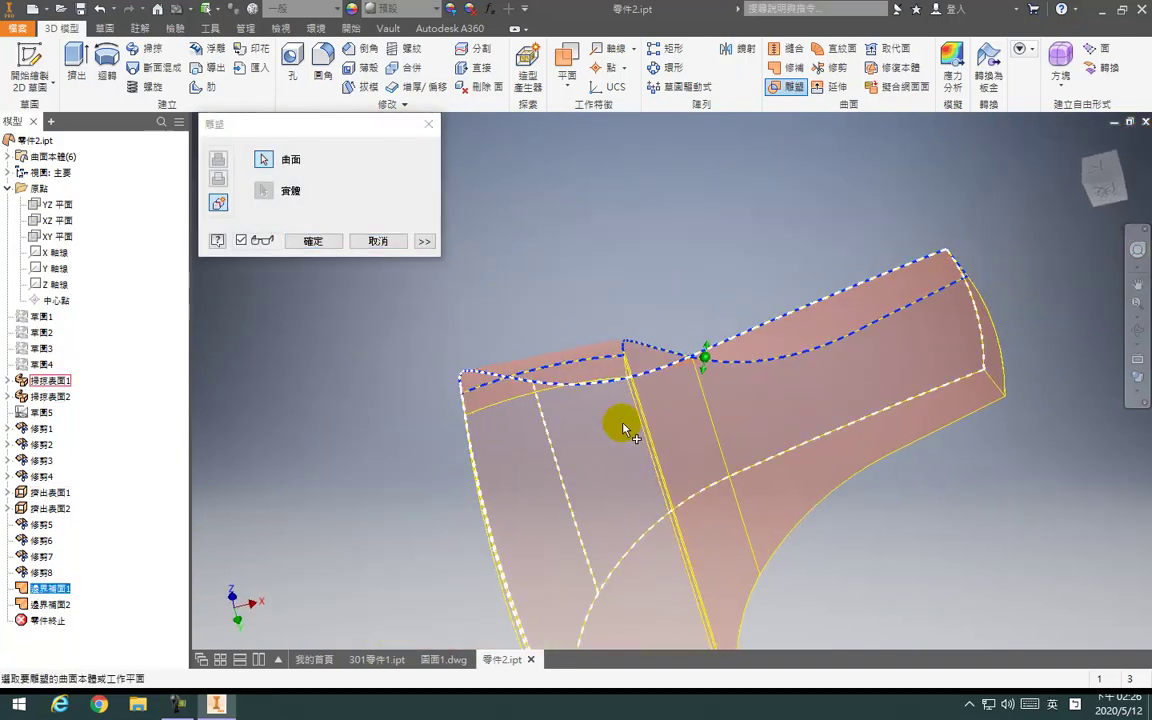
{"action": "scroll", "coordinate": [617, 424], "scroll_direction": "down", "scroll_amount": 5}
{"action": "scroll", "coordinate": [654, 502], "scroll_direction": "up", "scroll_amount": 5}
{"action": "key", "text": "F4"}
{"action": "left_click_drag", "start_coordinate": [674, 366], "coordinate": [666, 440]}
{"action": "left_click", "coordinate": [649, 322]}
{"action": "mouse_move", "coordinate": [650, 330]}
{"action": "middle_mouse_down", "text": "shift"}
{"action": "mouse_move", "coordinate": [676, 336]}
{"action": "mouse_move", "coordinate": [440, 352]}
{"action": "mouse_move", "coordinate": [648, 243]}
{"action": "middle_mouse_up", "text": "shift"}
{"action": "left_click", "coordinate": [672, 238]}
{"action": "left_click", "coordinate": [641, 224]}
{"action": "middle_click_drag", "start_coordinate": [714, 300], "coordinate": [660, 300], "text": "shift"}
{"action": "left_click", "coordinate": [620, 272]}
{"action": "middle_click_drag", "start_coordinate": [663, 391], "coordinate": [760, 342], "text": "shift"}
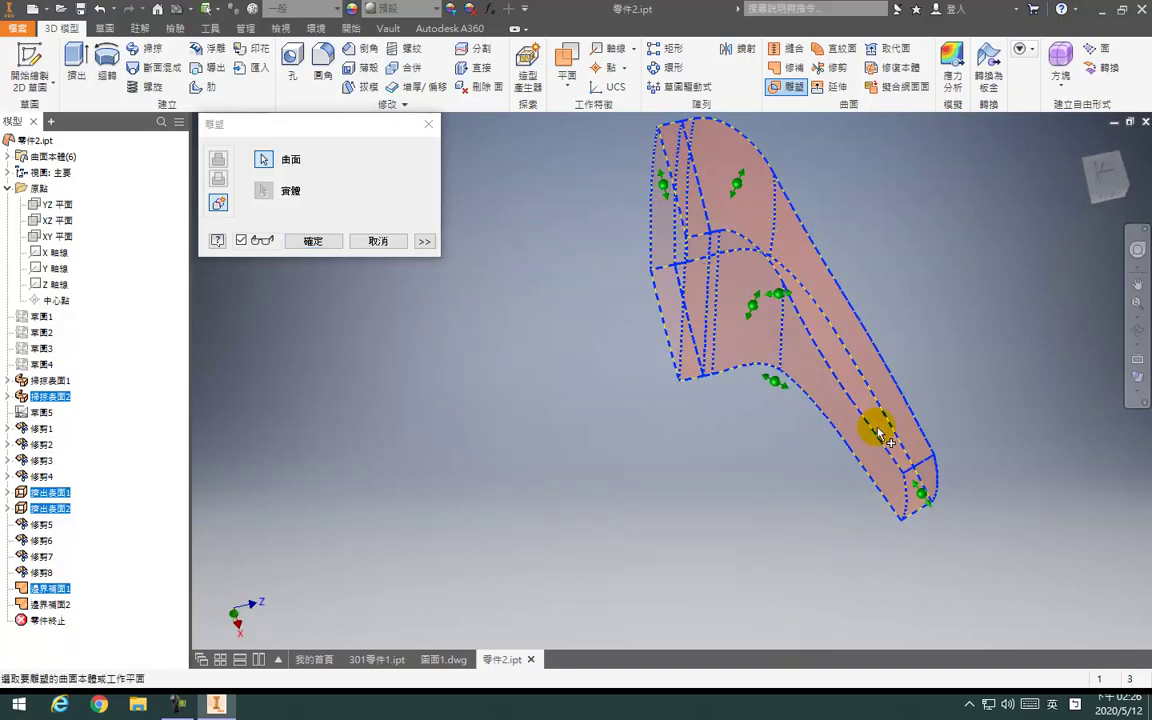
{"action": "left_click", "coordinate": [311, 242]}
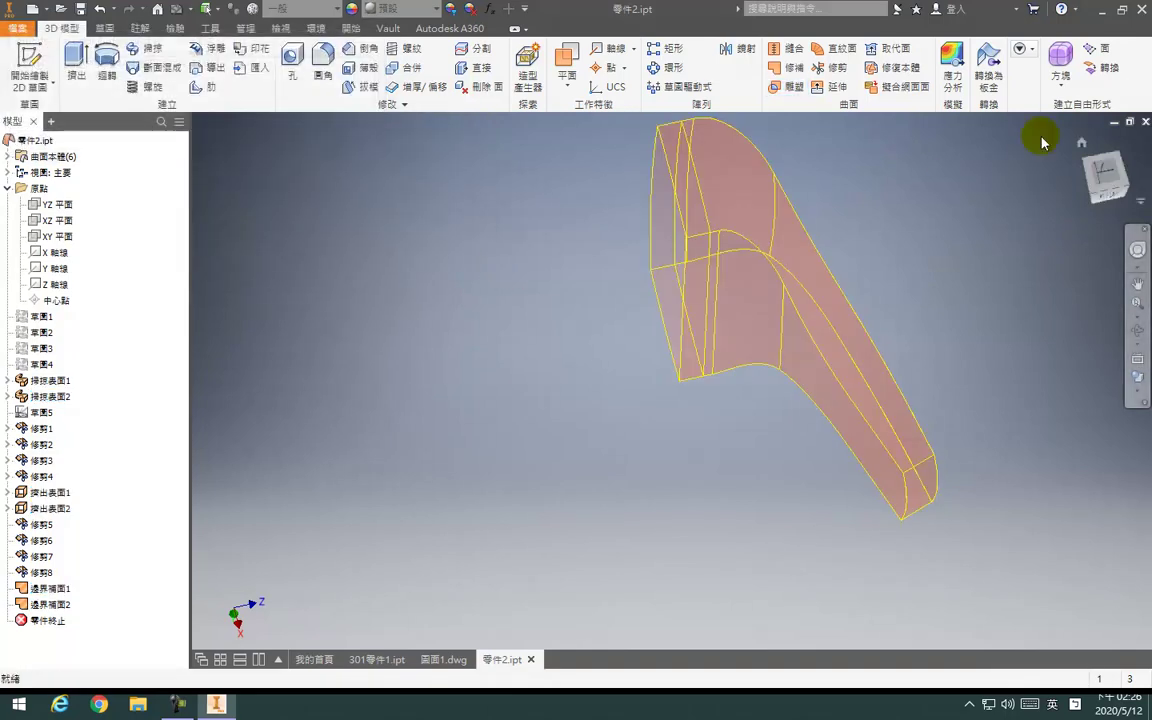
{"action": "left_click", "coordinate": [1084, 145]}
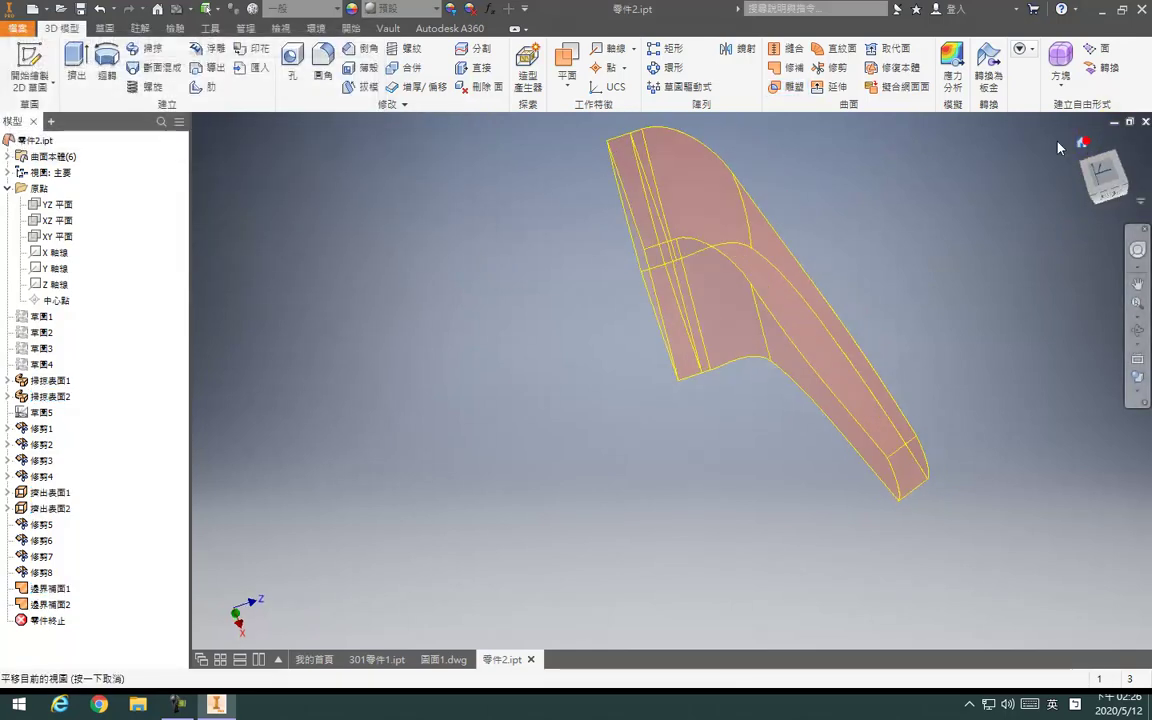
{"action": "left_click", "coordinate": [795, 70]}
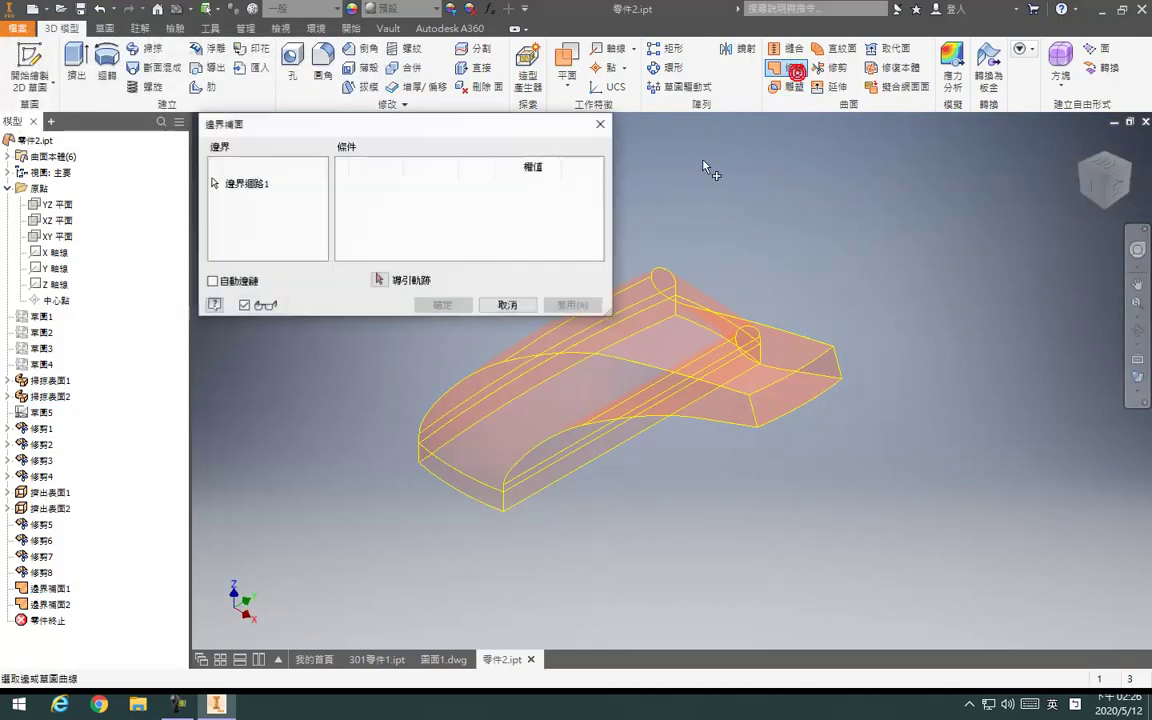
{"action": "left_click", "coordinate": [477, 483]}
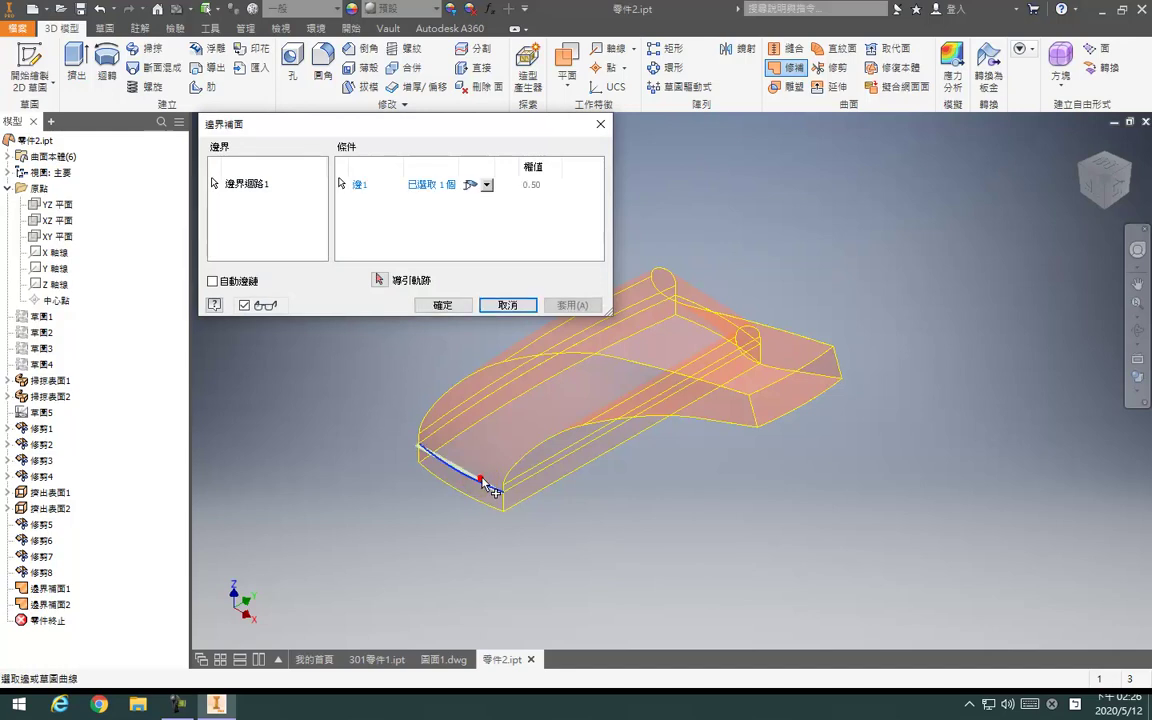
{"action": "left_click", "coordinate": [533, 483]}
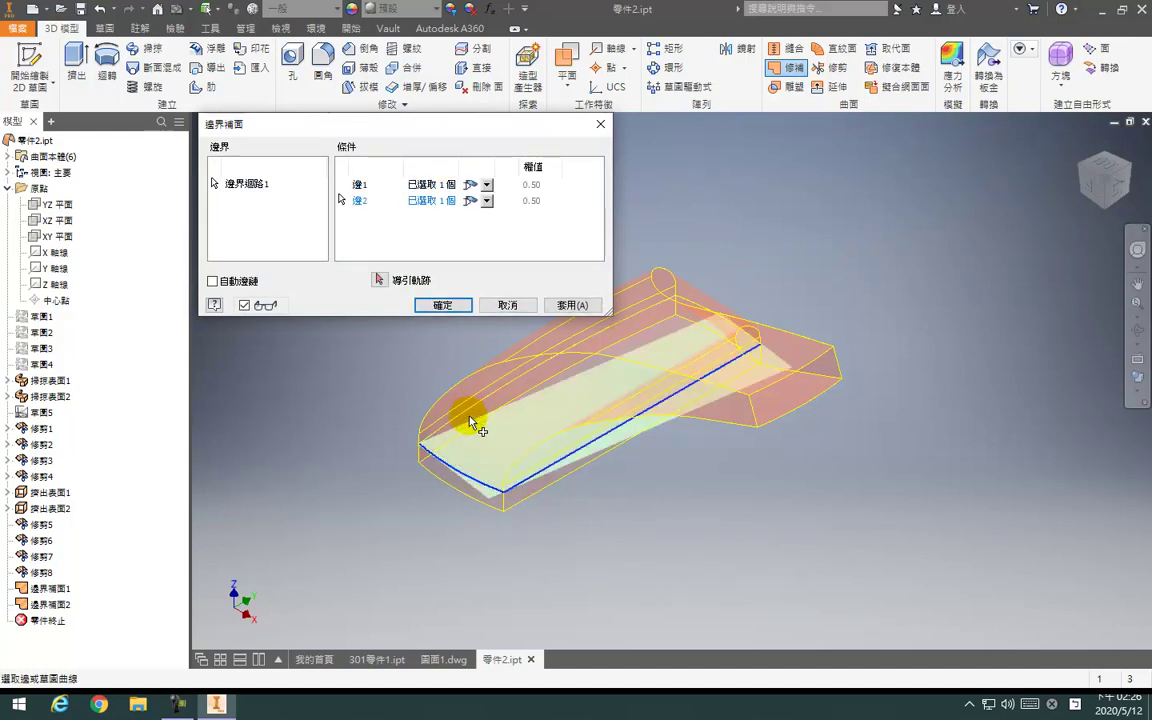
{"action": "scroll", "coordinate": [505, 505], "scroll_direction": "up", "scroll_amount": 5}
{"action": "key", "text": "Escape"}
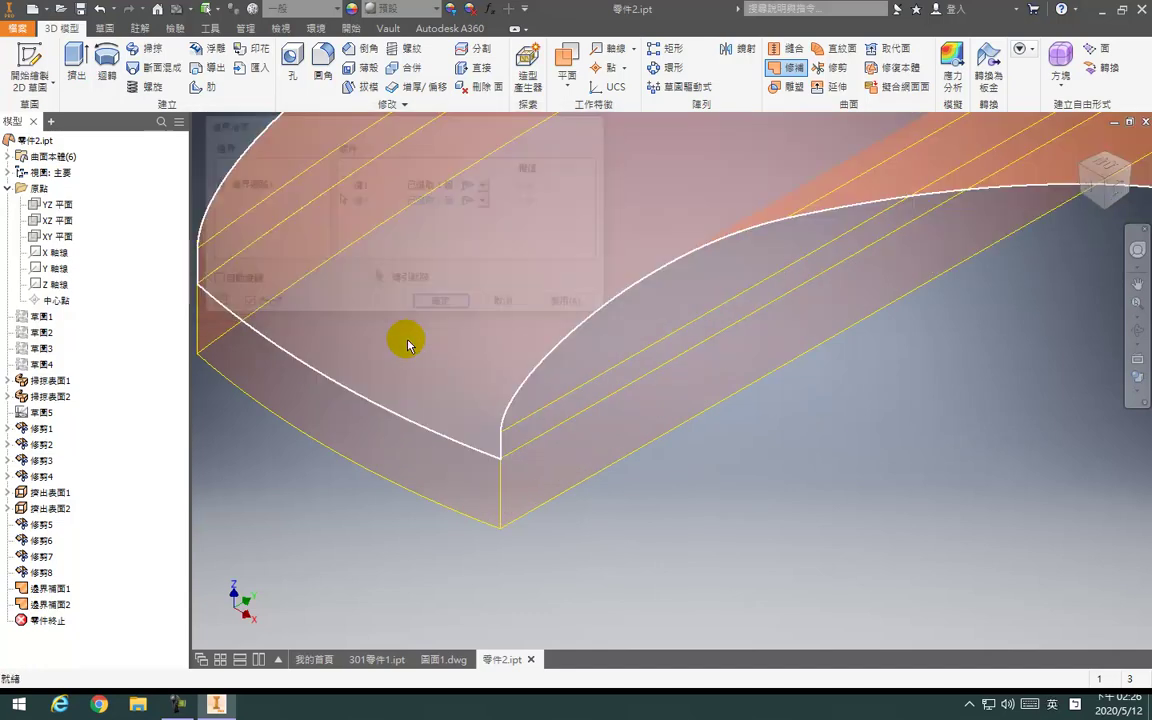
Start a boundary patch across the base and select its two long rim edges and the short edge between them
{"action": "left_click", "coordinate": [790, 67]}
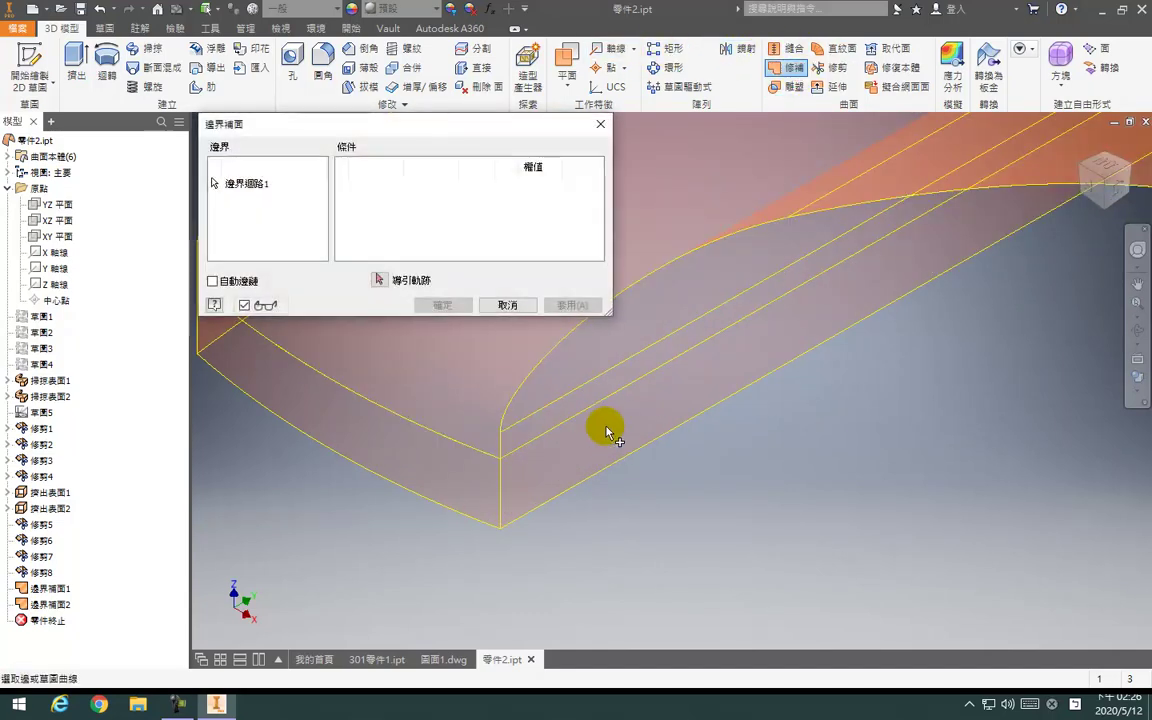
{"action": "left_click", "coordinate": [537, 448]}
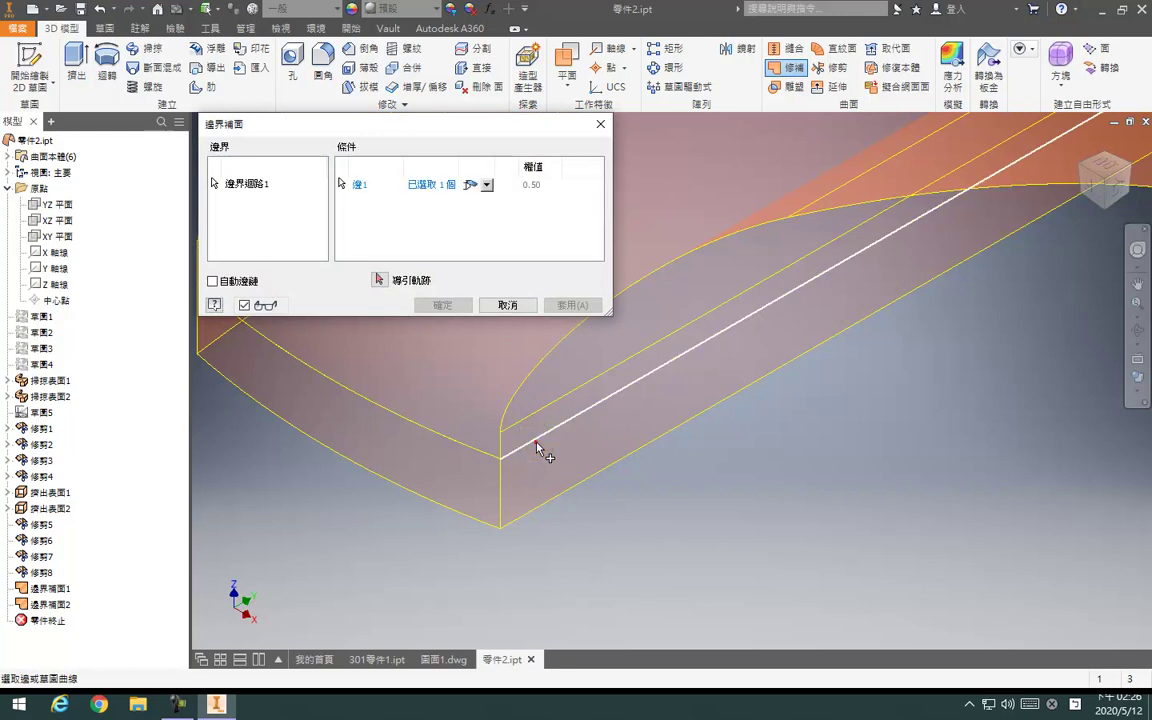
{"action": "left_click", "coordinate": [478, 452]}
{"action": "scroll", "coordinate": [741, 503], "scroll_direction": "up", "scroll_amount": 4}
{"action": "scroll", "coordinate": [676, 437], "scroll_direction": "down", "scroll_amount": 4}
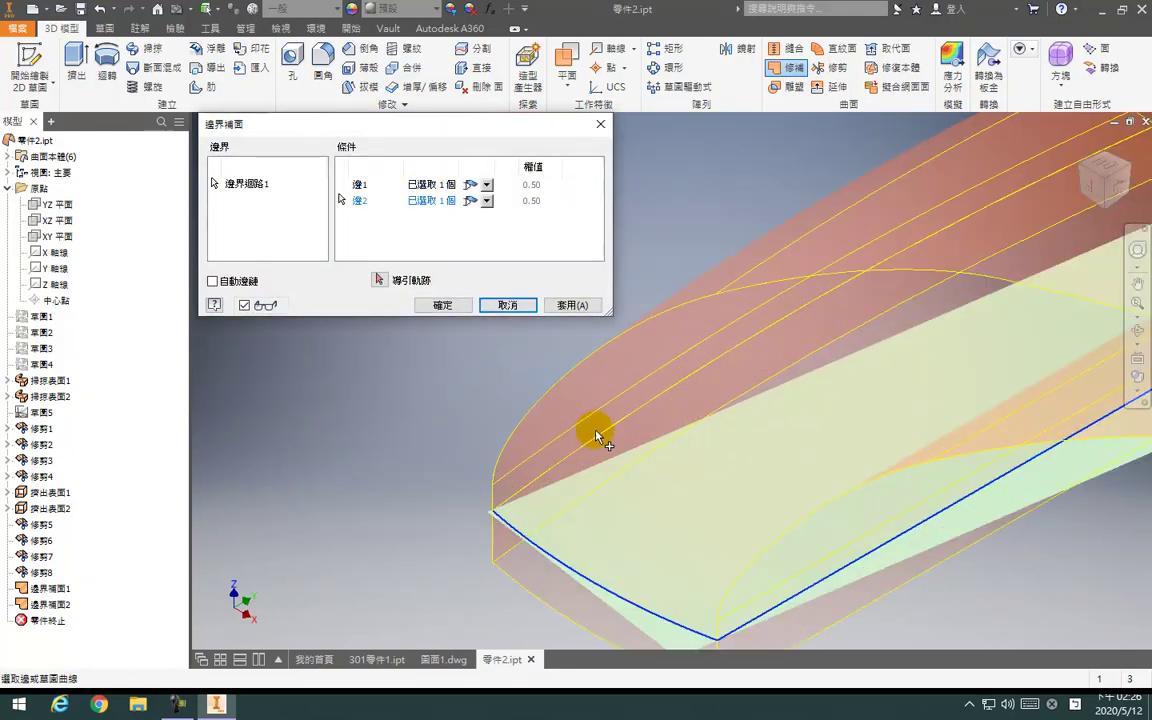
{"action": "left_click", "coordinate": [612, 430]}
{"action": "middle_click_drag", "start_coordinate": [738, 423], "coordinate": [353, 563]}
Select the remaining short rim edge to close the loop and create the boundary patch across the base
{"action": "scroll", "coordinate": [638, 326], "scroll_direction": "up", "scroll_amount": 3}
{"action": "scroll", "coordinate": [642, 328], "scroll_direction": "up", "scroll_amount": 3}
{"action": "middle_click_drag", "start_coordinate": [690, 386], "coordinate": [598, 168], "text": "shift"}
{"action": "scroll", "coordinate": [718, 448], "scroll_direction": "down", "scroll_amount": 4}
{"action": "left_click", "coordinate": [680, 425]}
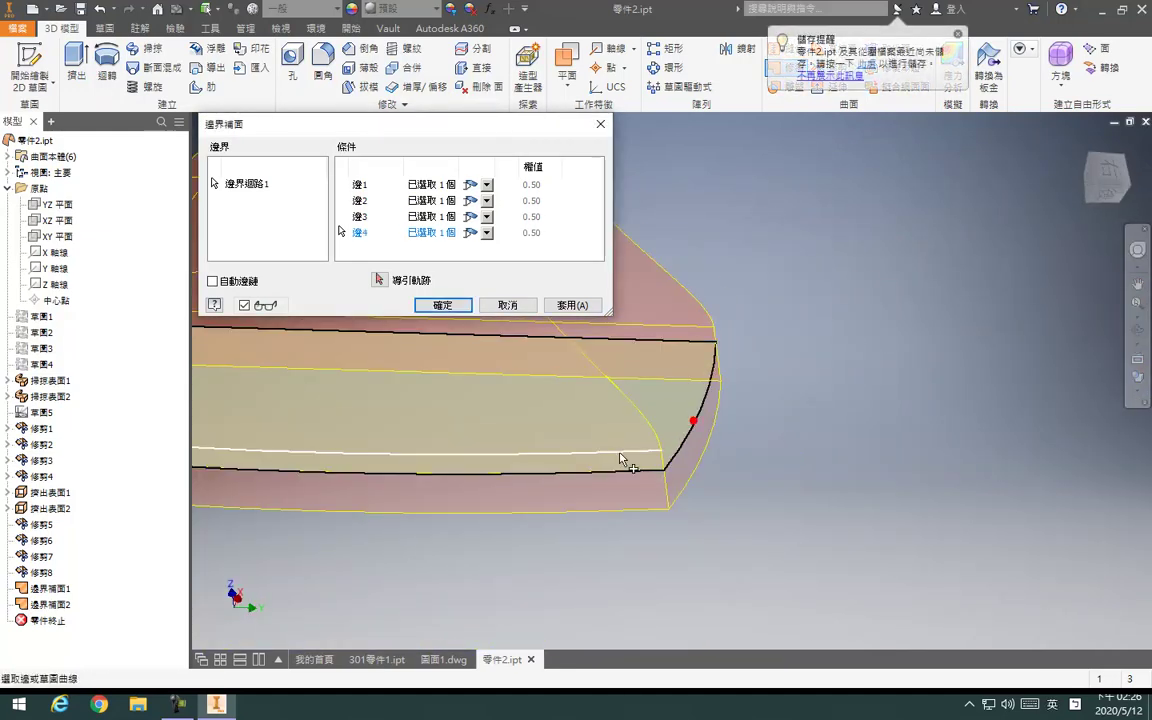
{"action": "scroll", "coordinate": [674, 429], "scroll_direction": "up", "scroll_amount": 4}
{"action": "left_click", "coordinate": [572, 305]}
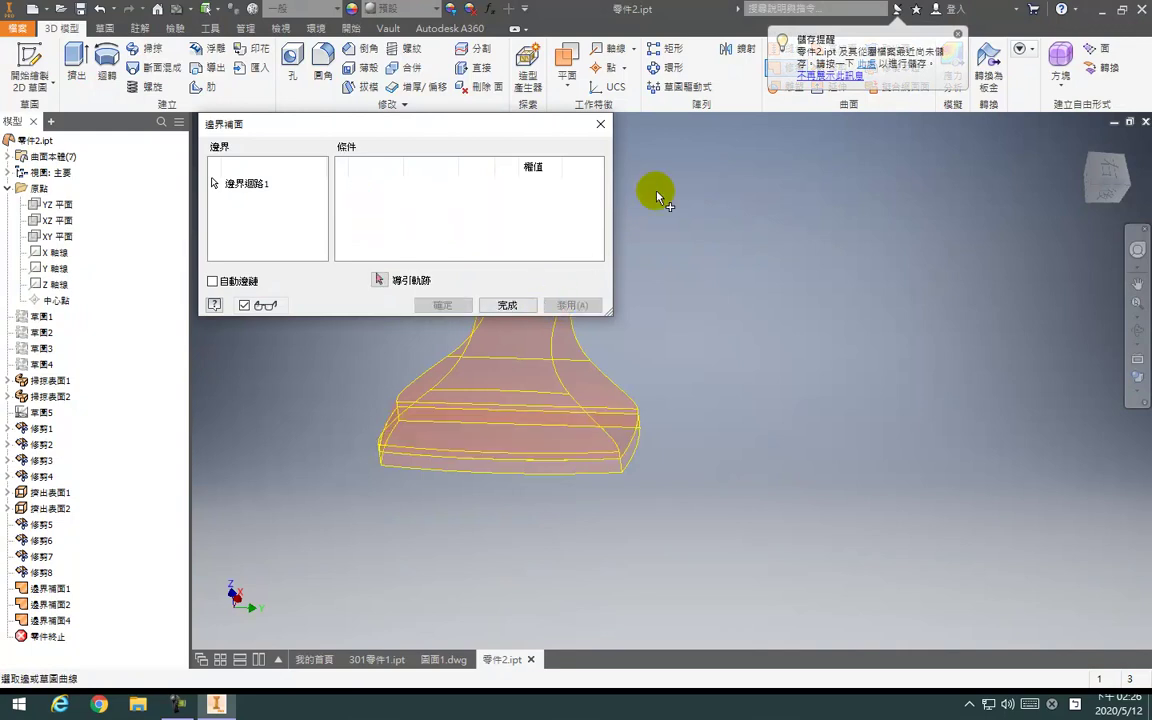
{"action": "key", "text": "Escape"}
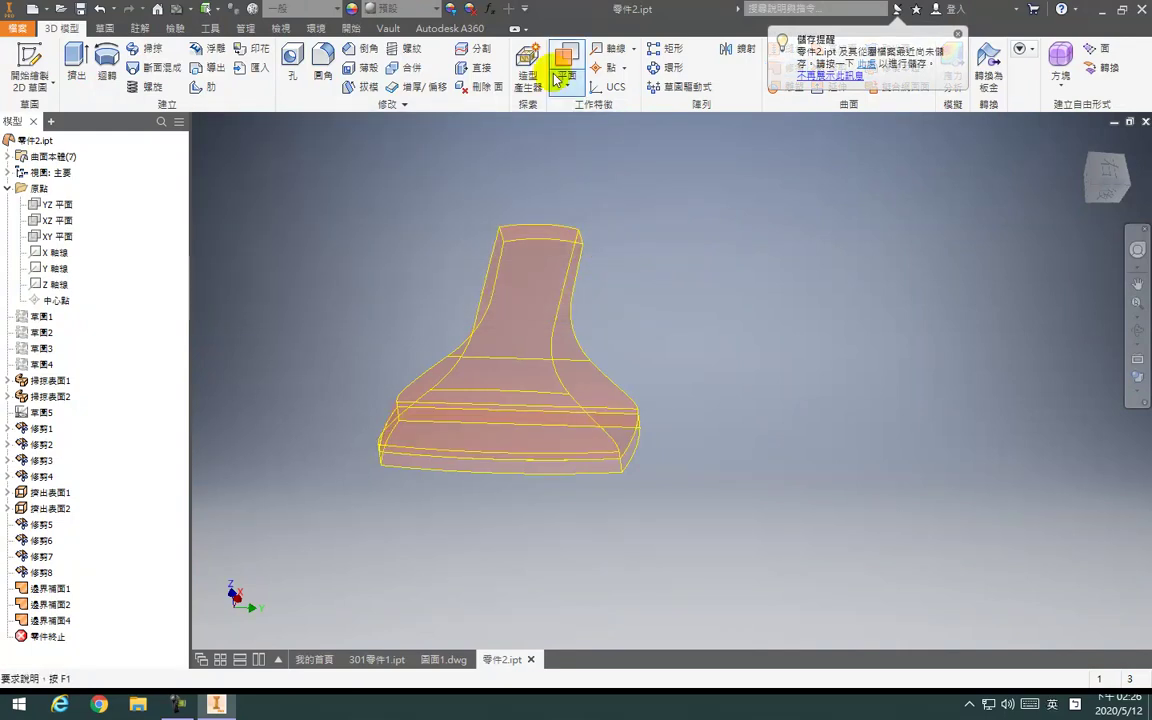
Start a Sculpt for a new solid and select both side patches, both swept surfaces and the end wall
{"action": "scroll", "coordinate": [371, 377], "scroll_direction": "down", "scroll_amount": 3}
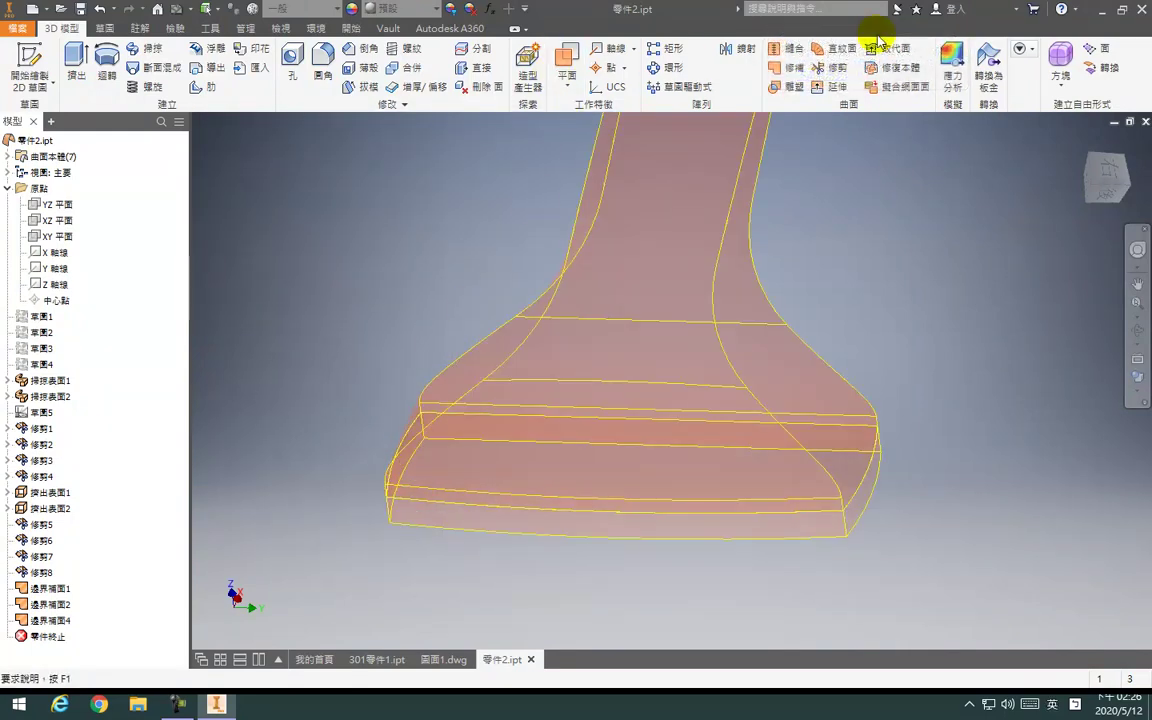
{"action": "left_click", "coordinate": [1084, 143]}
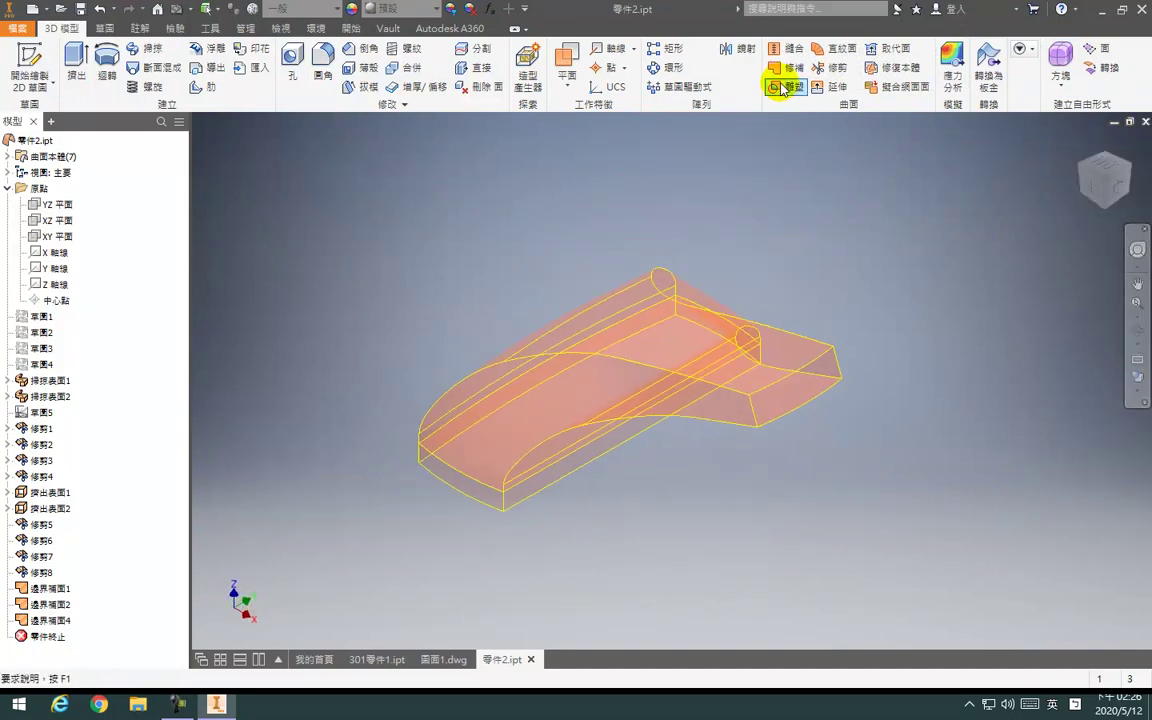
{"action": "left_click", "coordinate": [786, 87]}
{"action": "left_click", "coordinate": [578, 388]}
{"action": "left_click", "coordinate": [648, 332]}
{"action": "left_click", "coordinate": [766, 362]}
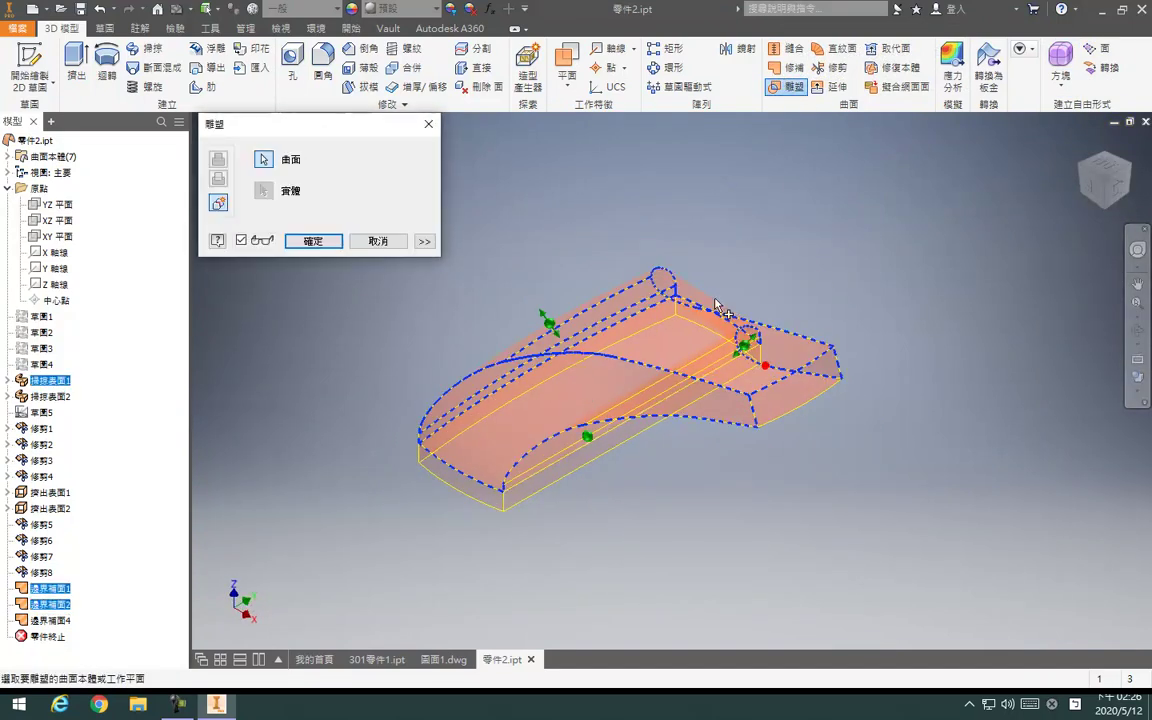
{"action": "key", "text": "F4"}
{"action": "left_click_drag", "start_coordinate": [704, 361], "coordinate": [696, 286]}
{"action": "left_click", "coordinate": [756, 325]}
{"action": "left_click", "coordinate": [712, 363]}
Add the patch across the base to the Sculpt selection, inspect the base's rim, and cancel the Sculpt
{"action": "key", "text": "F4"}
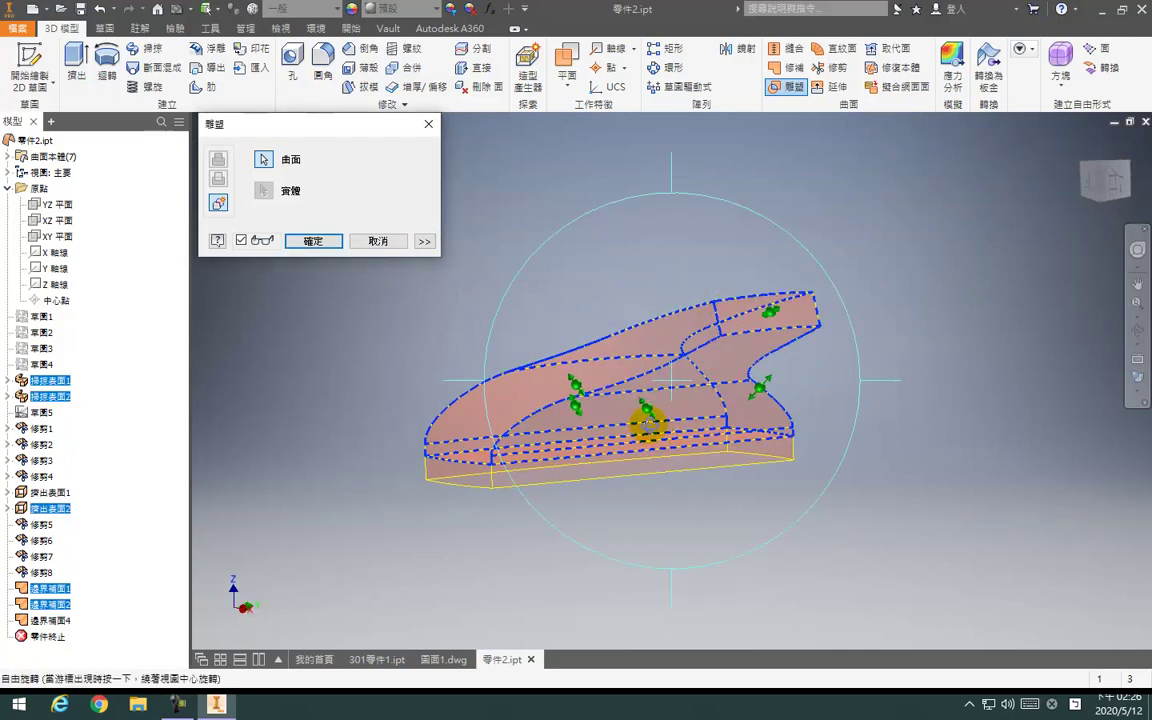
{"action": "left_click_drag", "start_coordinate": [646, 406], "coordinate": [679, 188]}
{"action": "middle_click_drag", "start_coordinate": [605, 462], "coordinate": [398, 347], "text": "shift"}
{"action": "middle_click_drag", "start_coordinate": [687, 411], "coordinate": [779, 200], "text": "shift"}
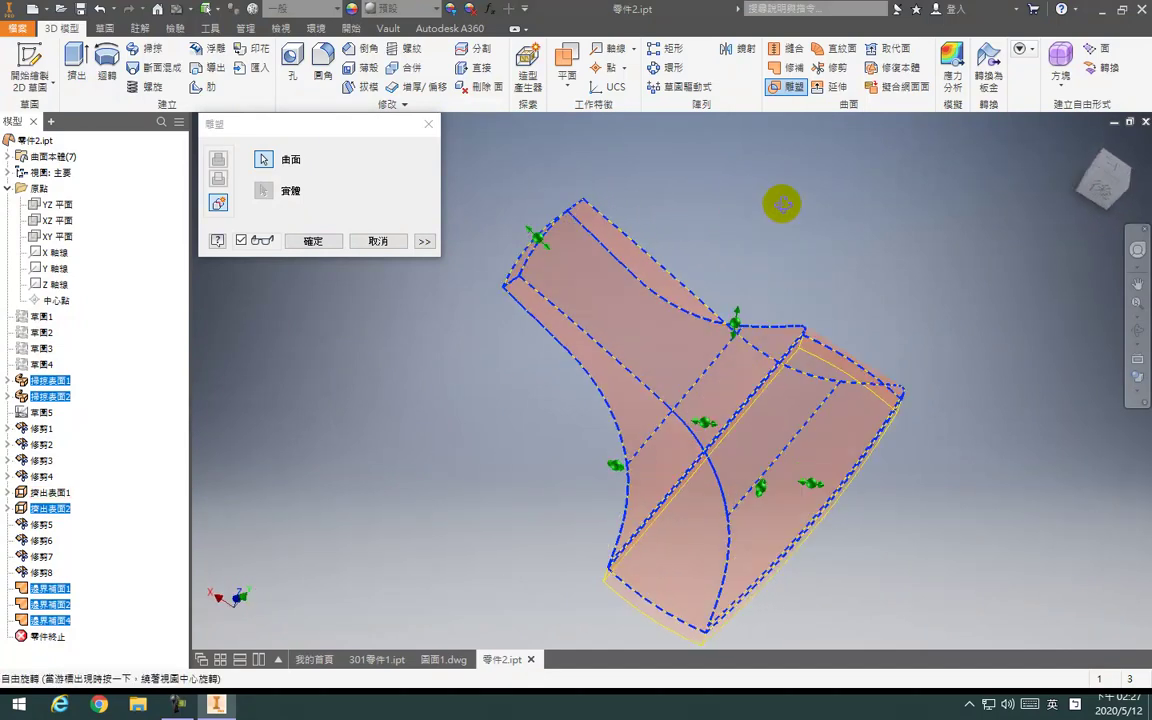
{"action": "scroll", "coordinate": [800, 340], "scroll_direction": "down", "scroll_amount": 3}
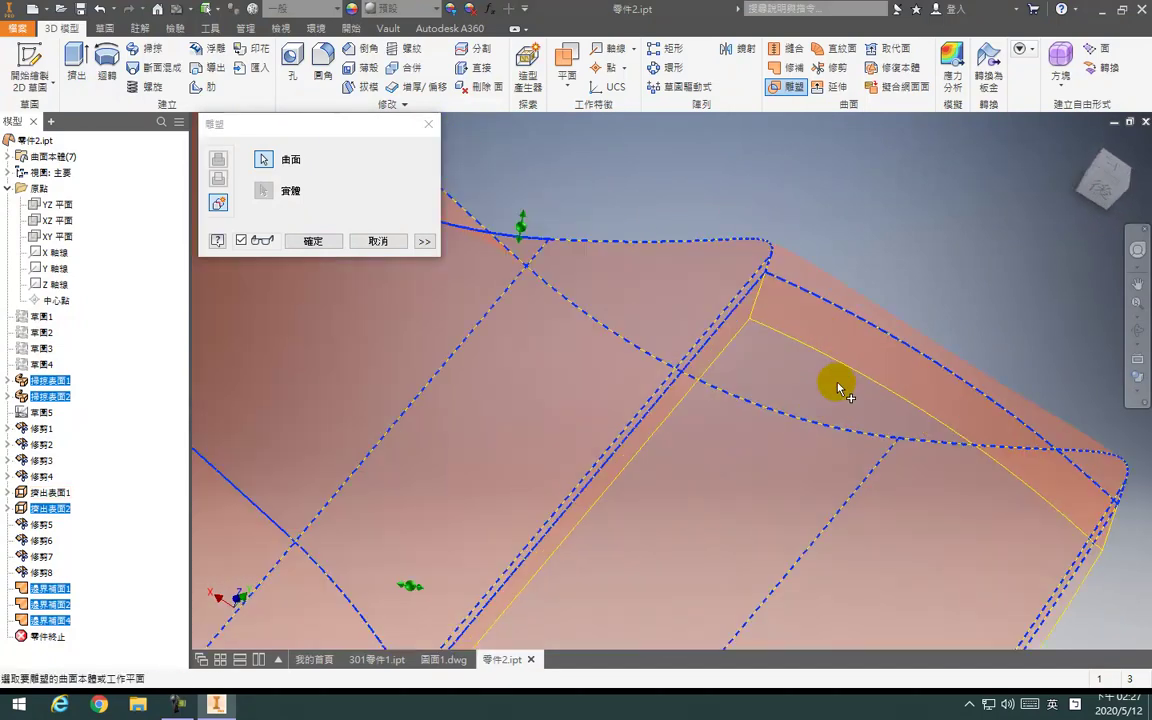
{"action": "scroll", "coordinate": [792, 314], "scroll_direction": "up", "scroll_amount": 2}
{"action": "key", "text": "Escape"}
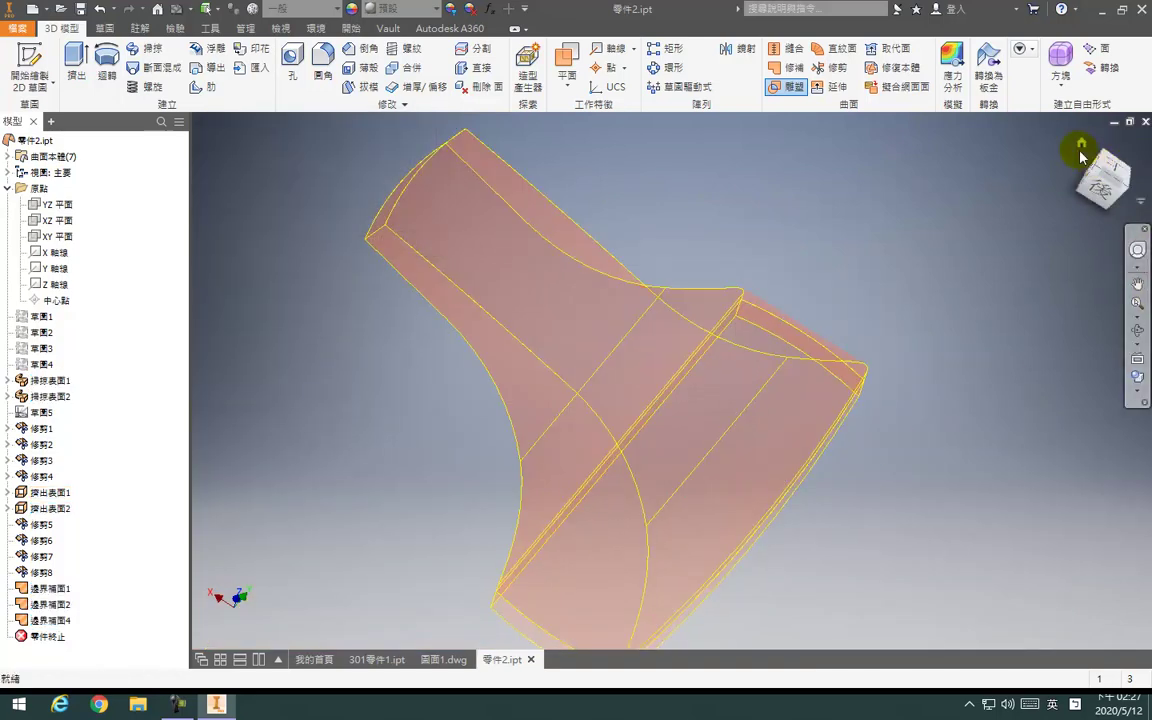
Identify the extruded surfaces on the model and hide the first one, 擠出表面1
{"action": "left_click", "coordinate": [1080, 143]}
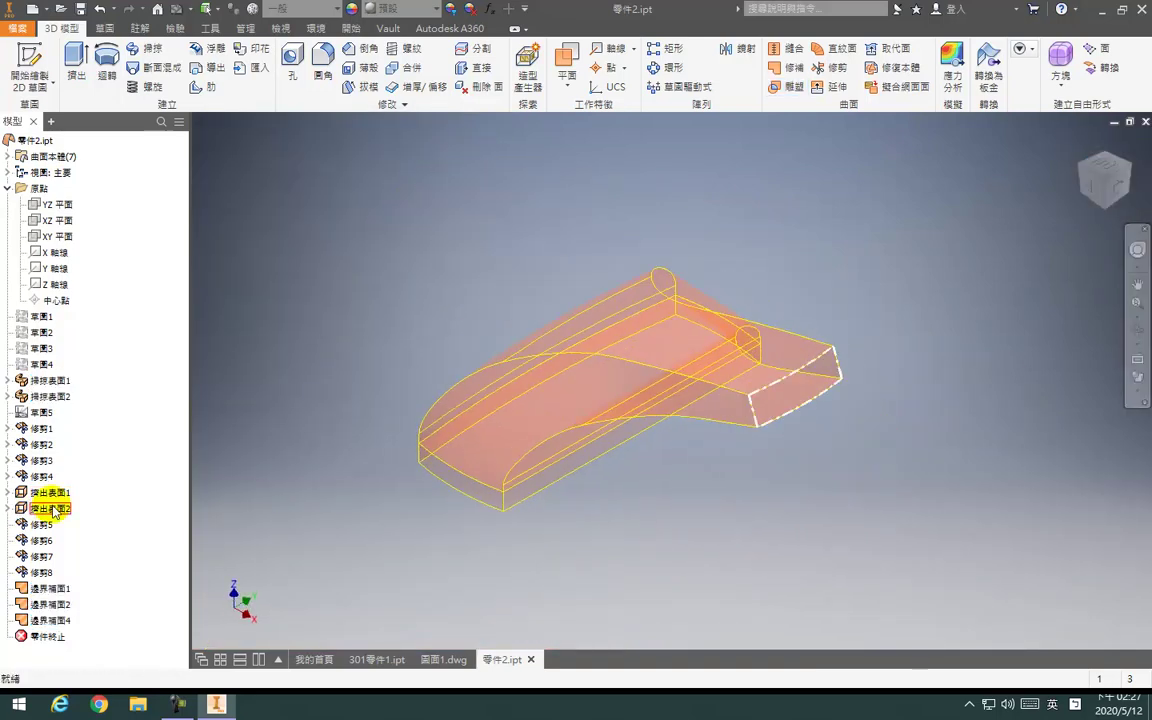
{"action": "middle_click_drag", "start_coordinate": [702, 404], "coordinate": [719, 345], "text": "shift"}
{"action": "scroll", "coordinate": [467, 437], "scroll_direction": "up", "scroll_amount": 5}
{"action": "middle_click_drag", "start_coordinate": [646, 478], "coordinate": [681, 391], "text": "shift"}
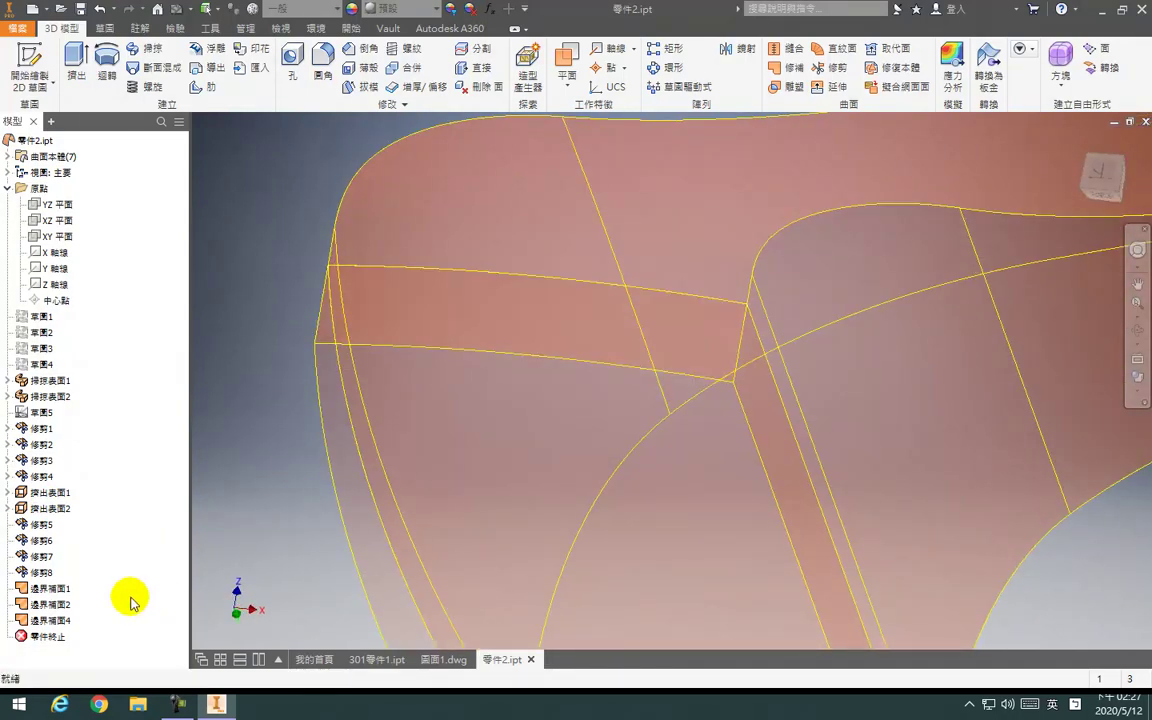
{"action": "right_click", "coordinate": [48, 500]}
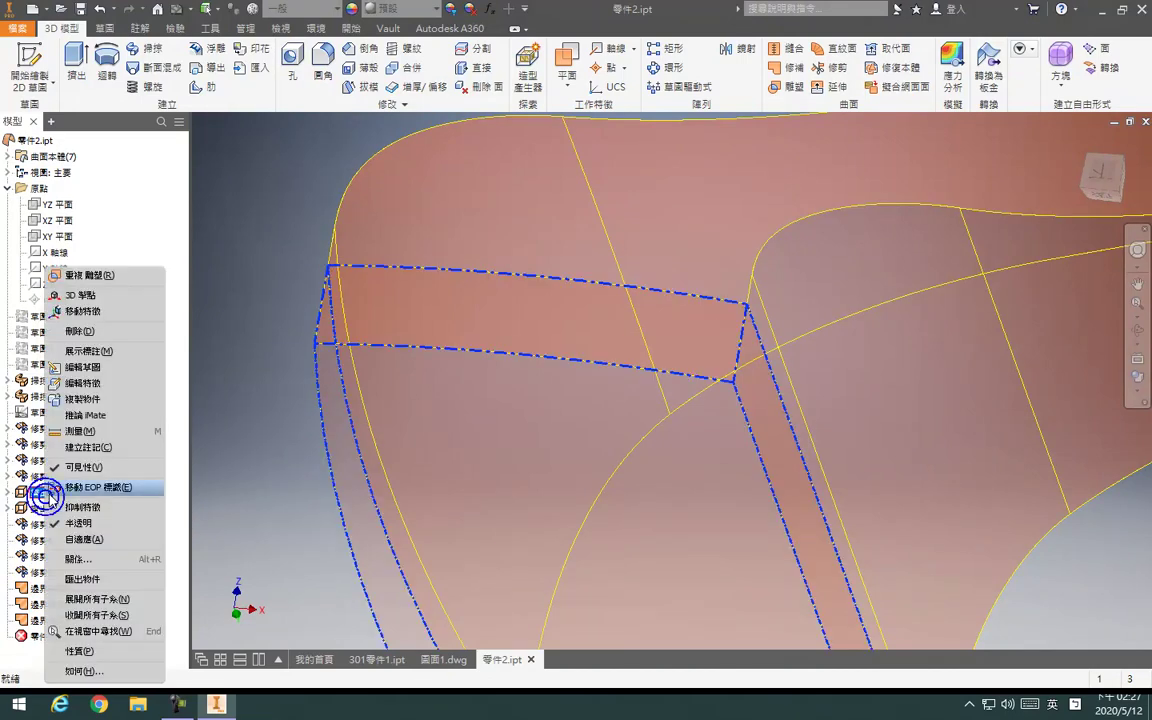
{"action": "left_click", "coordinate": [70, 472]}
{"action": "key", "text": "F4"}
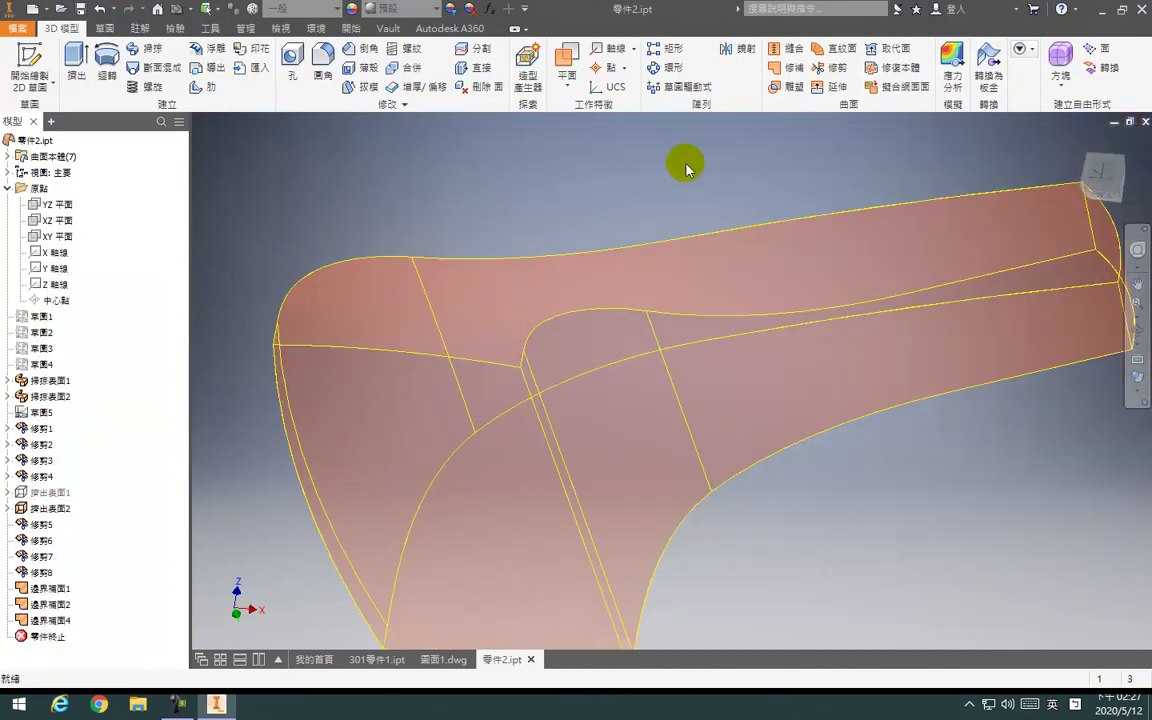
Start a Sculpt for a new solid and select both side patches, both swept surfaces, the end wall and the base patch
{"action": "left_click", "coordinate": [1080, 144]}
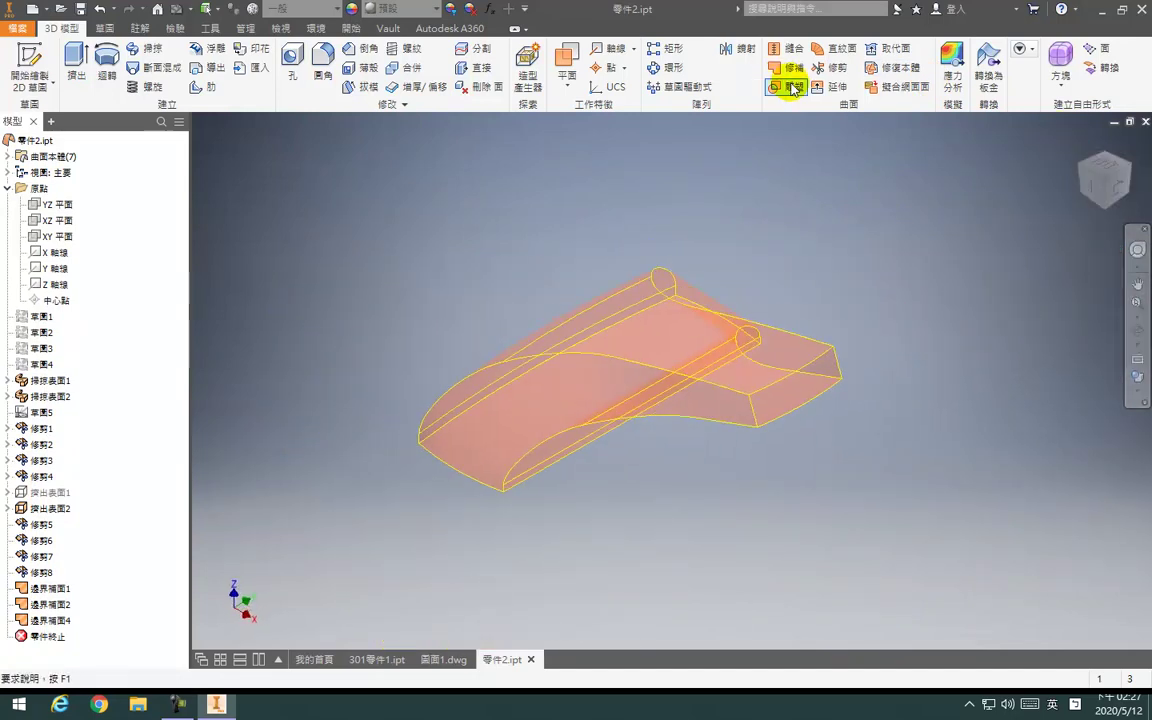
{"action": "left_click", "coordinate": [786, 86]}
{"action": "left_click", "coordinate": [520, 387]}
{"action": "left_click", "coordinate": [776, 396]}
{"action": "left_click", "coordinate": [655, 292]}
{"action": "left_click", "coordinate": [746, 340]}
{"action": "left_click", "coordinate": [617, 392]}
Inspect the selected surfaces from several sides, try to create the sculpted solid, and cancel the command
{"action": "key", "text": "F4"}
{"action": "left_click_drag", "start_coordinate": [617, 388], "coordinate": [740, 70]}
{"action": "scroll", "coordinate": [535, 417], "scroll_direction": "up", "scroll_amount": 4}
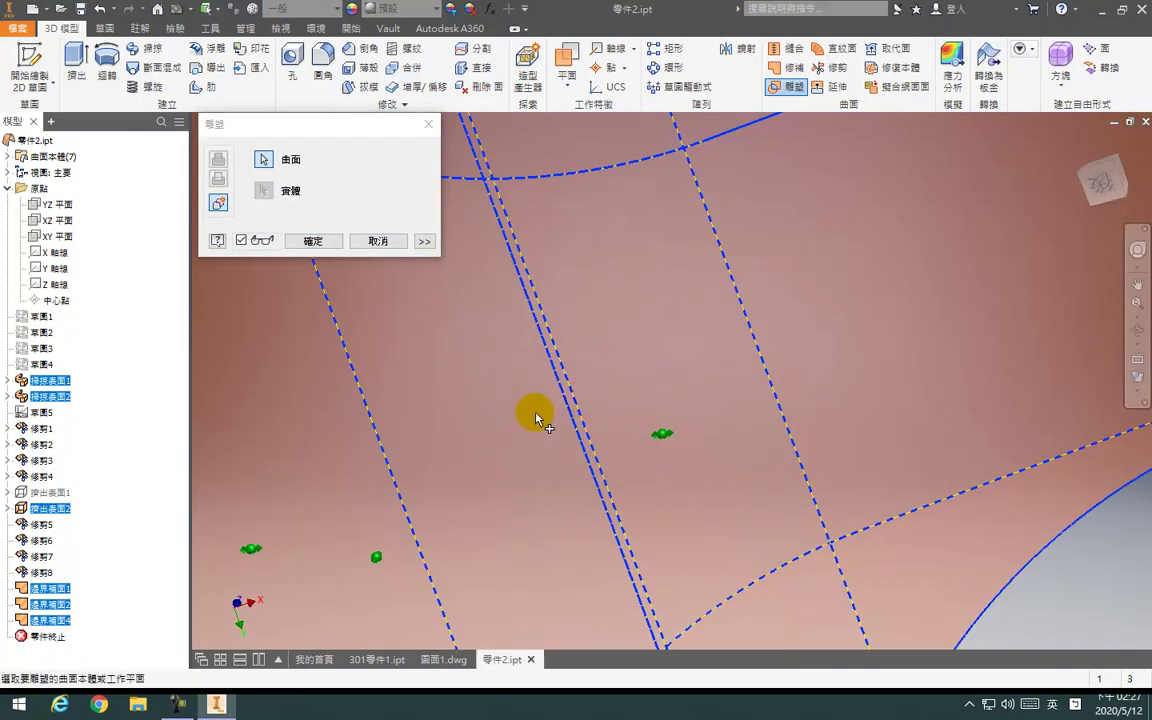
{"action": "scroll", "coordinate": [535, 417], "scroll_direction": "down", "scroll_amount": 5}
{"action": "scroll", "coordinate": [562, 559], "scroll_direction": "up", "scroll_amount": 5}
{"action": "scroll", "coordinate": [715, 524], "scroll_direction": "down", "scroll_amount": 2}
{"action": "middle_click_drag", "start_coordinate": [702, 506], "coordinate": [566, 325]}
{"action": "scroll", "coordinate": [661, 401], "scroll_direction": "down", "scroll_amount": 5}
{"action": "key", "text": "F4"}
{"action": "left_click_drag", "start_coordinate": [715, 352], "coordinate": [625, 206]}
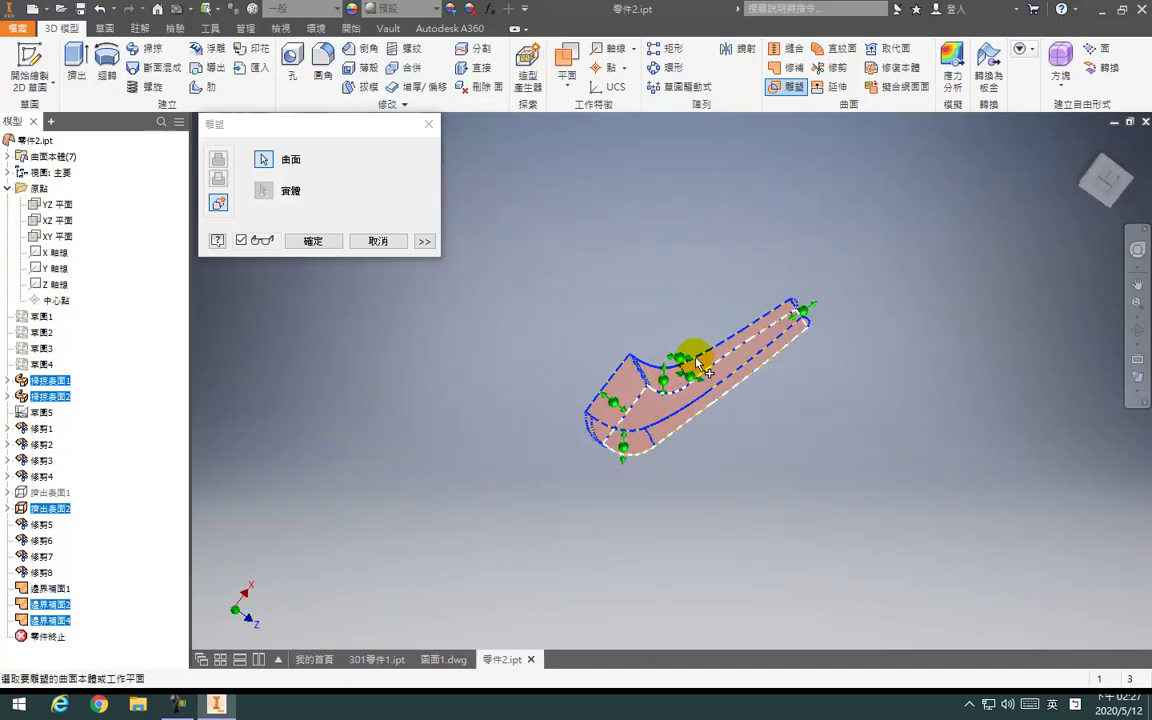
{"action": "left_click", "coordinate": [315, 240]}
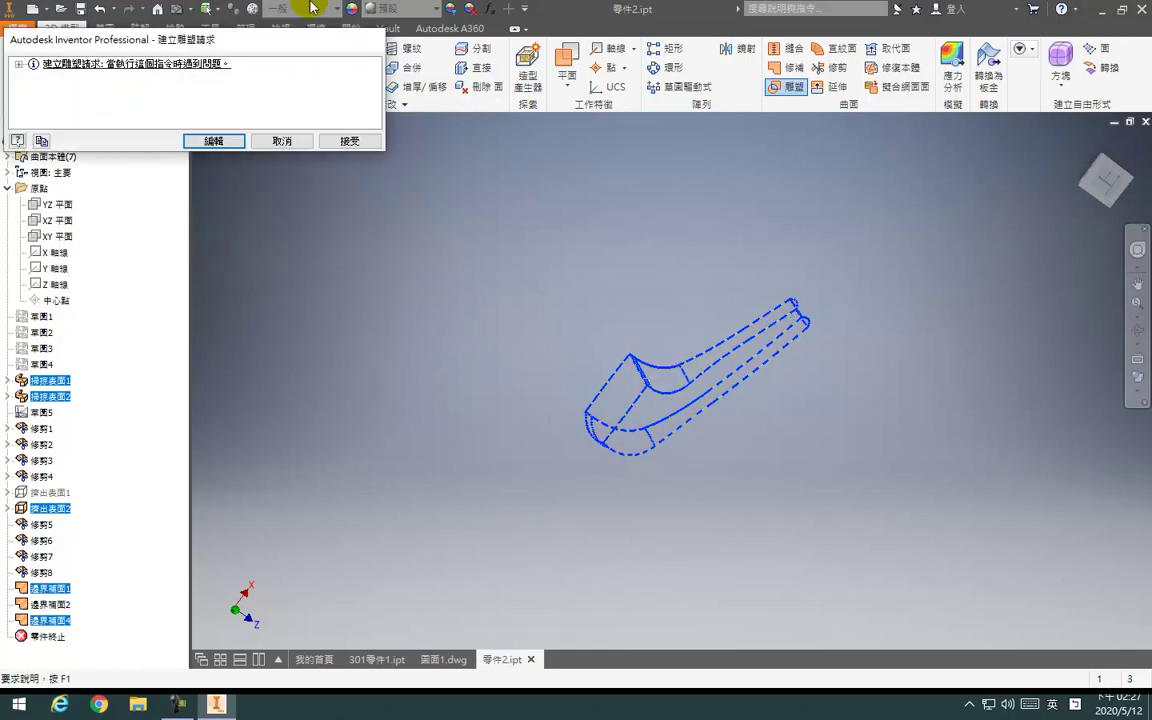
{"action": "left_click", "coordinate": [284, 142]}
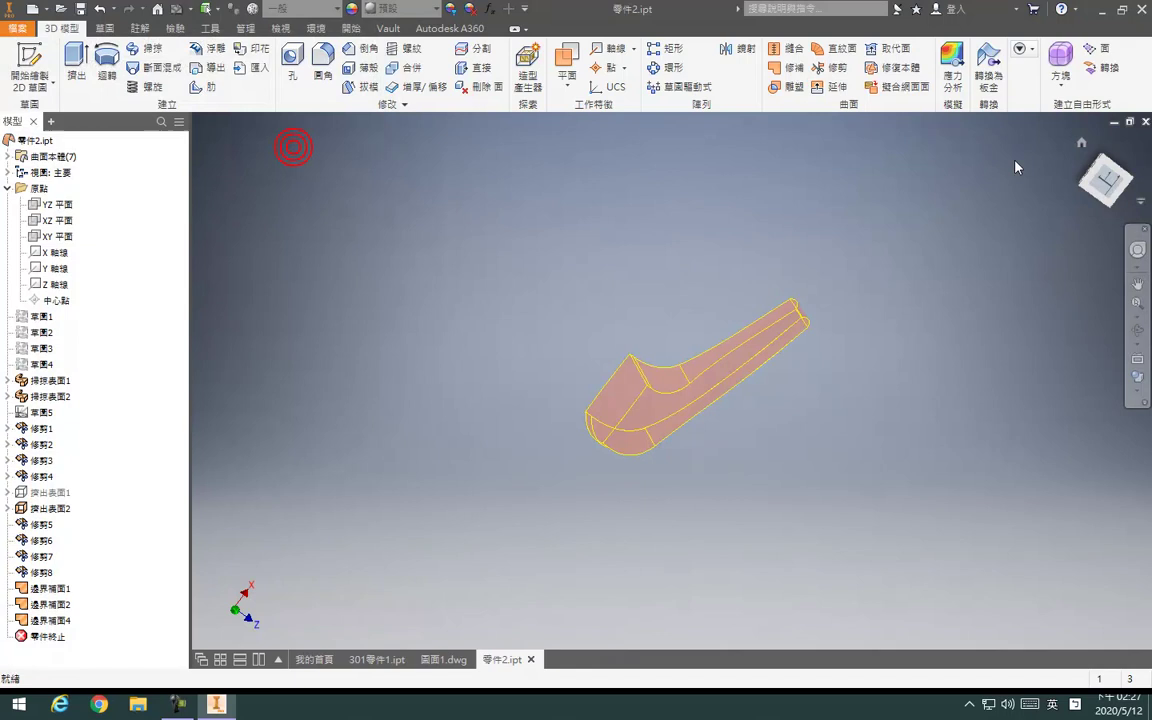
Examine the corners and edges where the end wall meets the swept surfaces and side patches for gaps
{"action": "left_click", "coordinate": [1081, 144]}
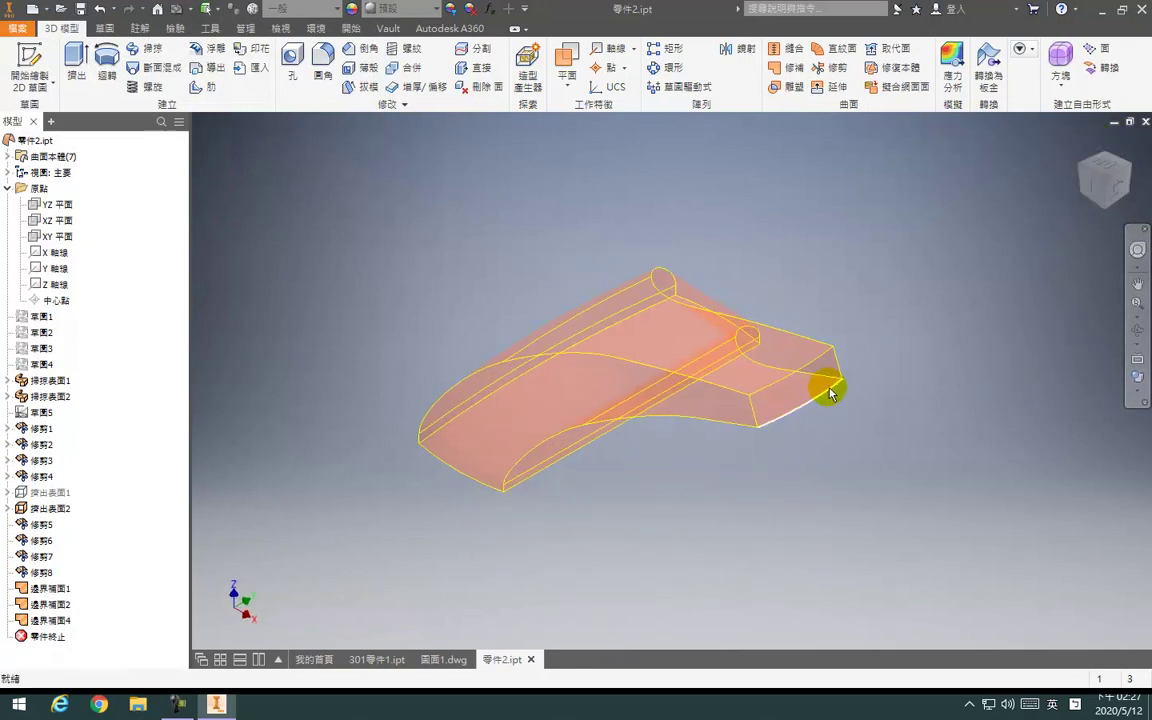
{"action": "scroll", "coordinate": [818, 288], "scroll_direction": "down", "scroll_amount": 8}
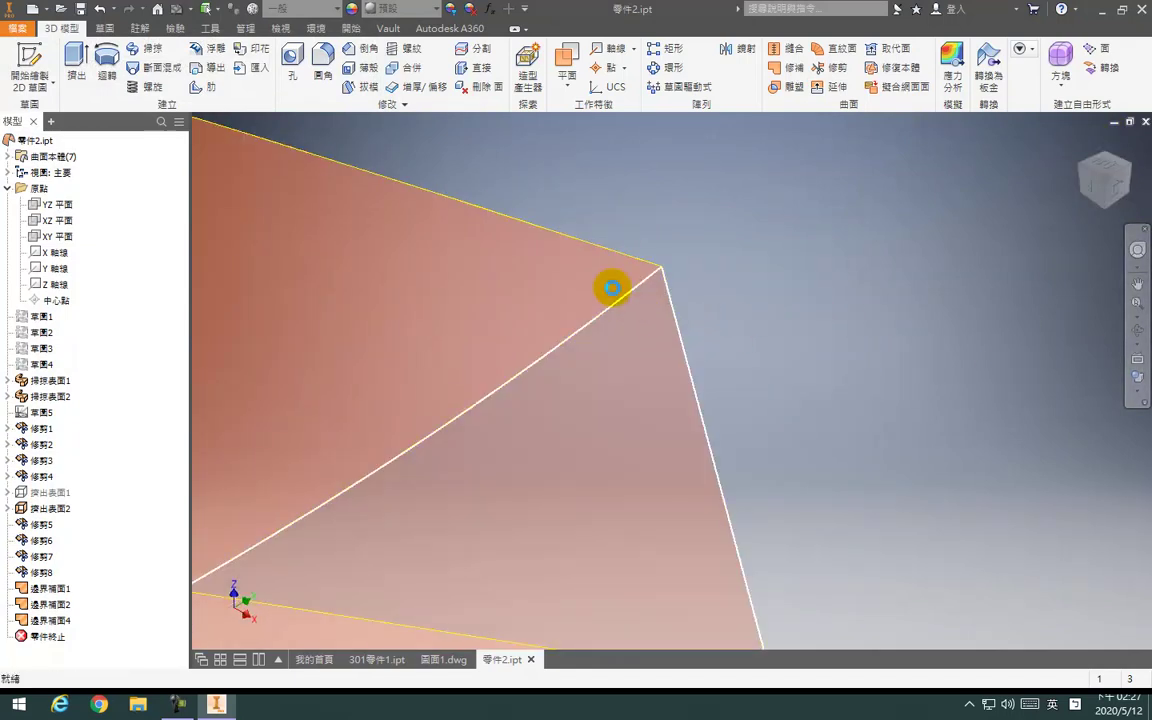
{"action": "scroll", "coordinate": [625, 301], "scroll_direction": "down", "scroll_amount": 2}
{"action": "scroll", "coordinate": [748, 181], "scroll_direction": "down", "scroll_amount": 3}
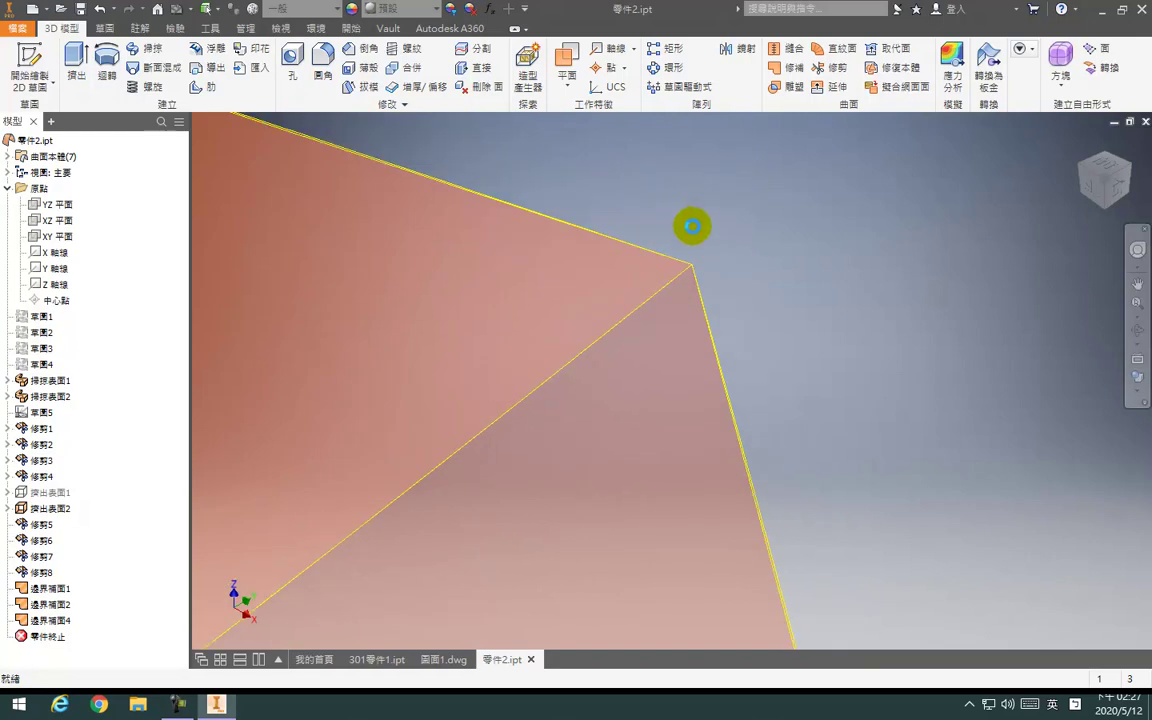
{"action": "scroll", "coordinate": [728, 248], "scroll_direction": "down", "scroll_amount": 3}
{"action": "scroll", "coordinate": [729, 268], "scroll_direction": "up", "scroll_amount": 10}
{"action": "middle_click_drag", "start_coordinate": [784, 445], "coordinate": [584, 424], "text": "shift"}
{"action": "middle_click_drag", "start_coordinate": [398, 416], "coordinate": [578, 380]}
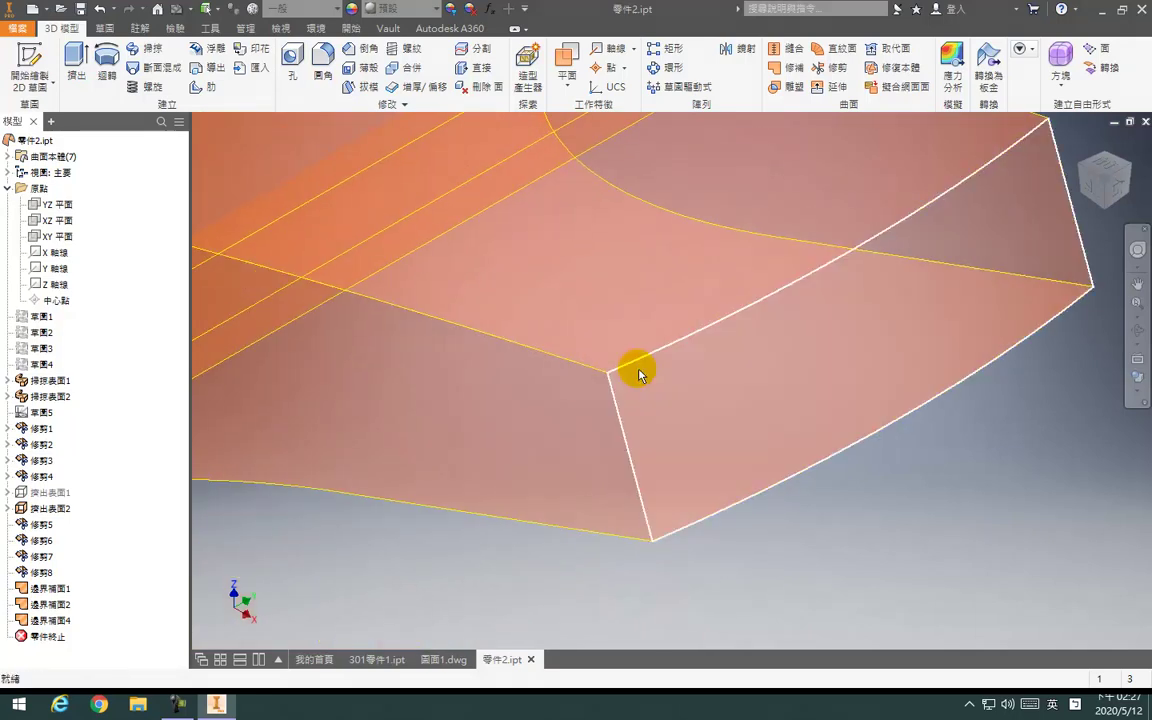
{"action": "middle_click_drag", "start_coordinate": [395, 378], "coordinate": [635, 368]}
{"action": "middle_click_drag", "start_coordinate": [440, 377], "coordinate": [663, 355]}
{"action": "scroll", "coordinate": [552, 371], "scroll_direction": "up", "scroll_amount": 8}
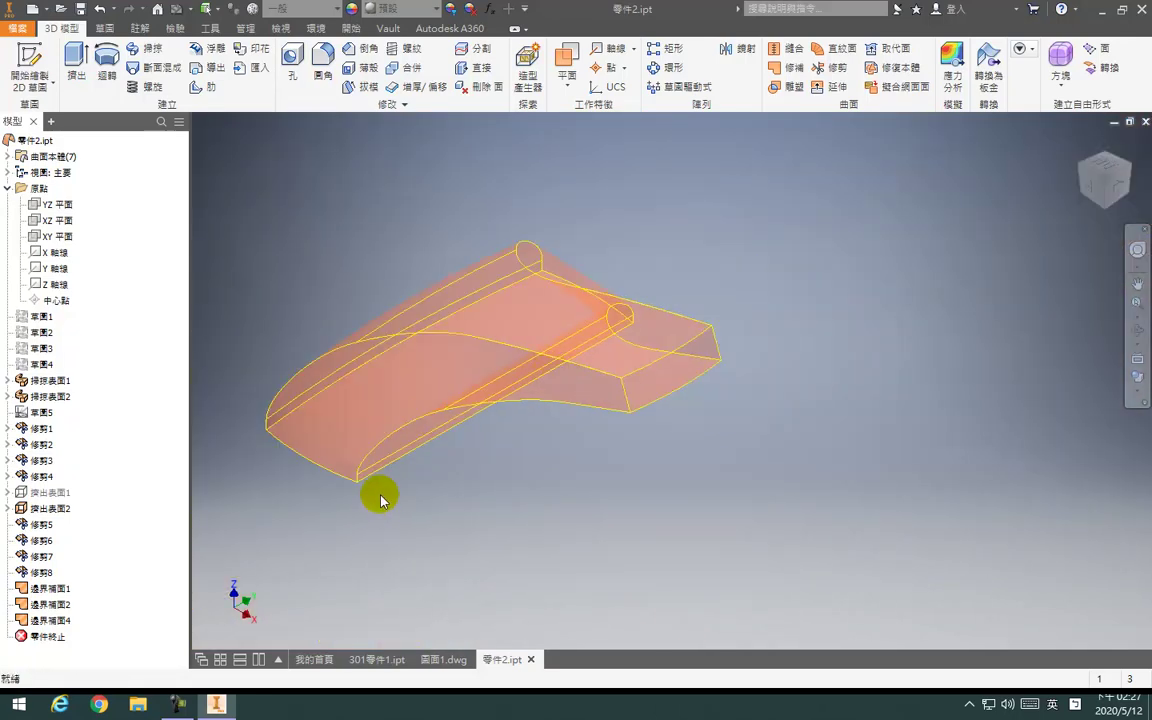
Examine the lower rim of the side patch and the base from the side for mismatched edges
{"action": "left_click", "coordinate": [1128, 185]}
{"action": "scroll", "coordinate": [527, 442], "scroll_direction": "up", "scroll_amount": 8}
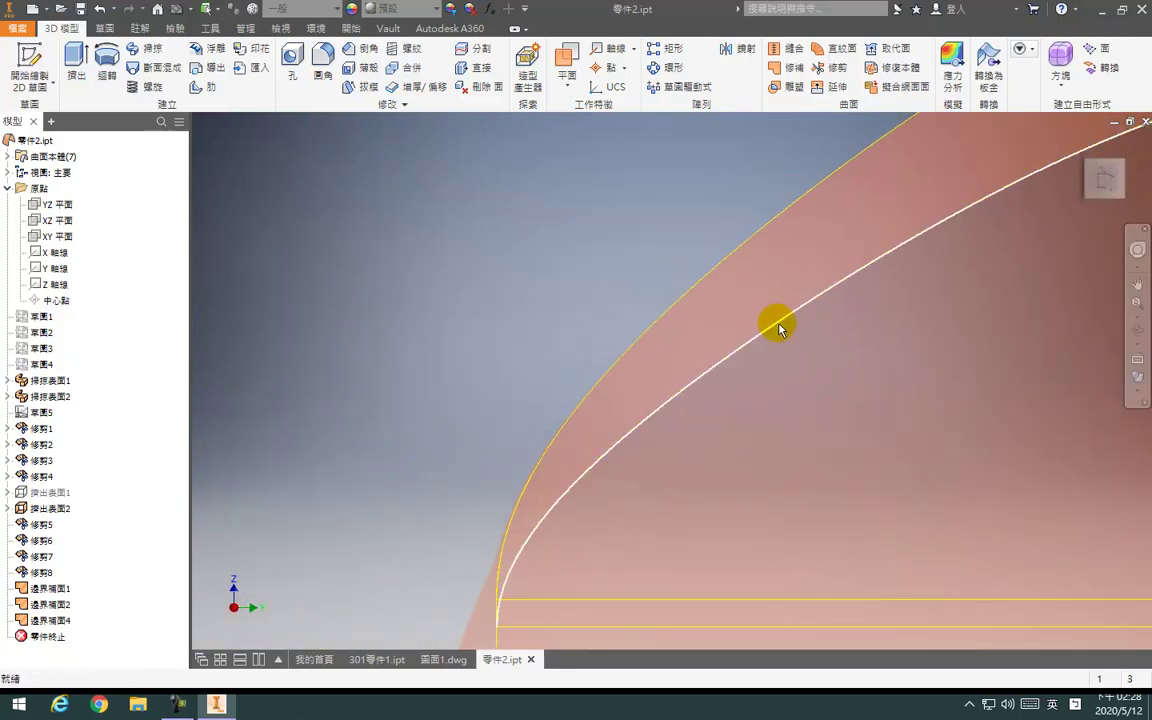
{"action": "scroll", "coordinate": [765, 340], "scroll_direction": "down", "scroll_amount": 5}
{"action": "scroll", "coordinate": [729, 405], "scroll_direction": "up", "scroll_amount": 3}
{"action": "middle_click_drag", "start_coordinate": [718, 408], "coordinate": [657, 328]}
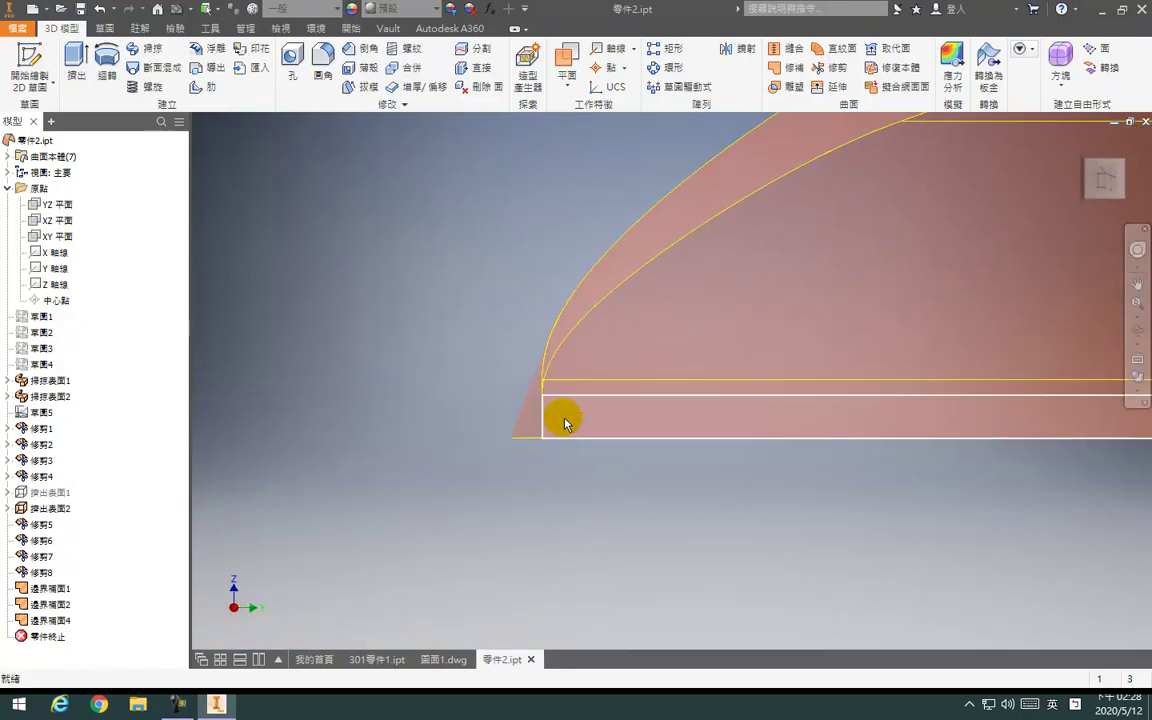
{"action": "scroll", "coordinate": [564, 421], "scroll_direction": "down", "scroll_amount": 8}
{"action": "middle_click_drag", "start_coordinate": [597, 427], "coordinate": [677, 478], "text": "shift"}
{"action": "scroll", "coordinate": [560, 428], "scroll_direction": "up", "scroll_amount": 8}
{"action": "scroll", "coordinate": [690, 420], "scroll_direction": "down", "scroll_amount": 6}
{"action": "scroll", "coordinate": [802, 291], "scroll_direction": "up", "scroll_amount": 5}
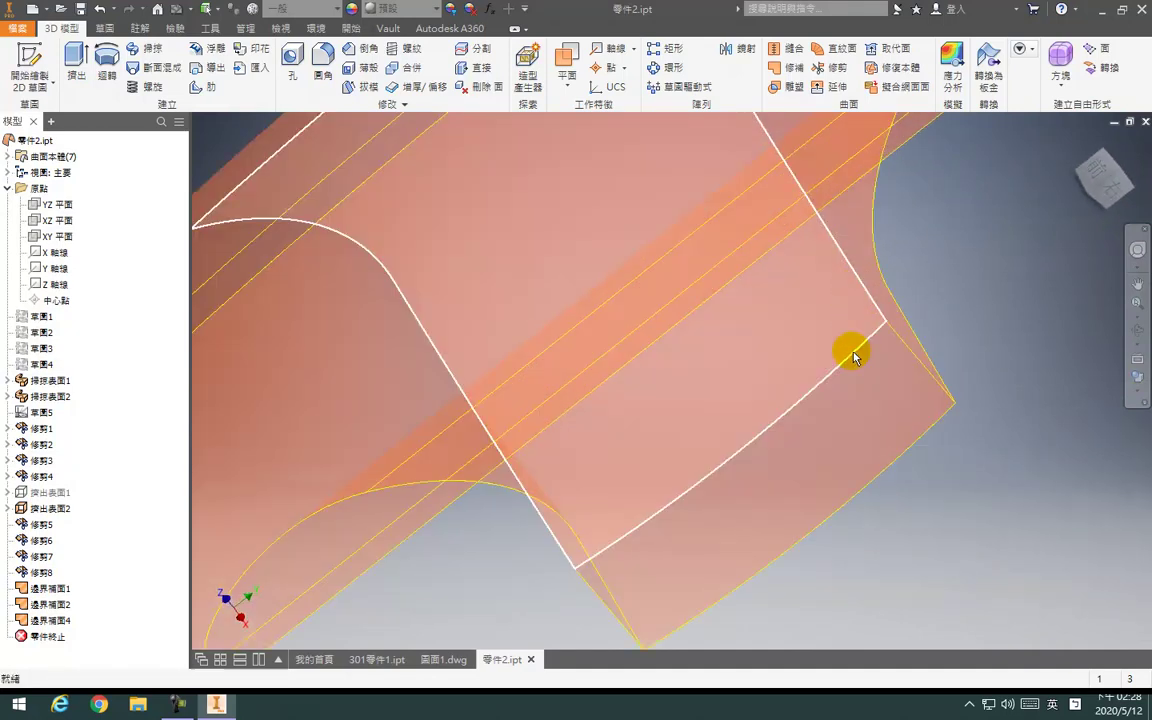
Check the end wall's long edge and the base's front corners for gaps between neighbouring surfaces
{"action": "scroll", "coordinate": [876, 323], "scroll_direction": "down", "scroll_amount": 5}
{"action": "scroll", "coordinate": [669, 532], "scroll_direction": "up", "scroll_amount": 5}
{"action": "scroll", "coordinate": [536, 502], "scroll_direction": "up", "scroll_amount": 3}
{"action": "scroll", "coordinate": [539, 498], "scroll_direction": "down", "scroll_amount": 3}
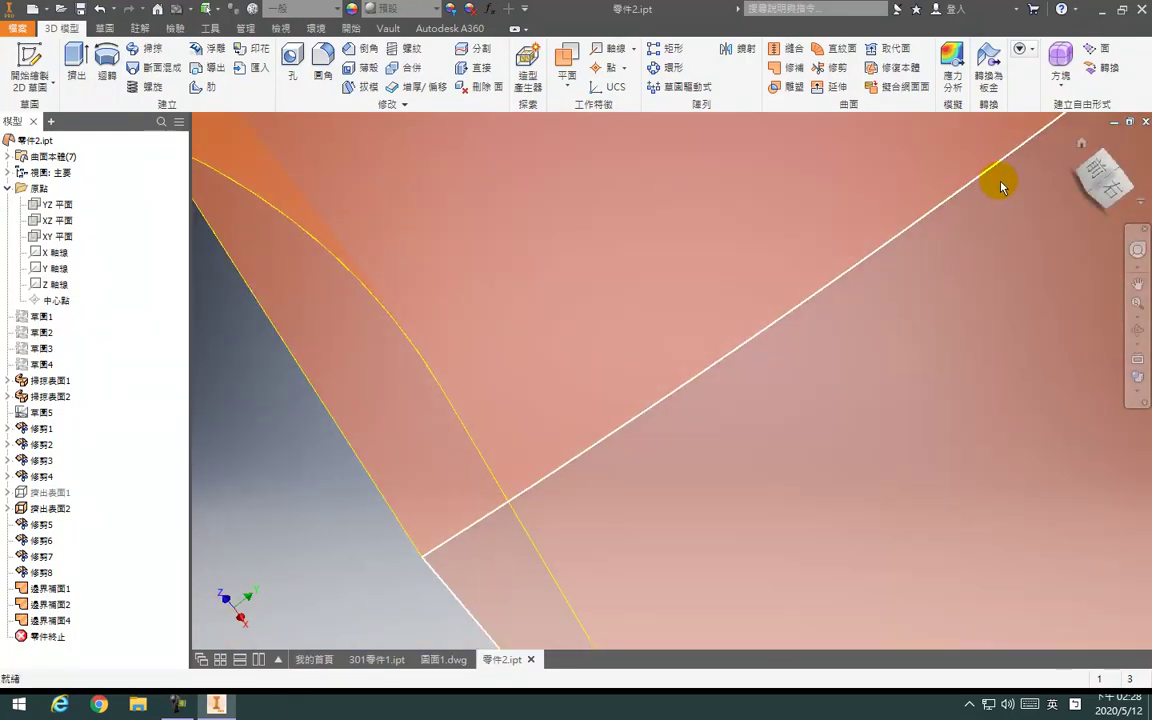
{"action": "left_click", "coordinate": [1082, 145]}
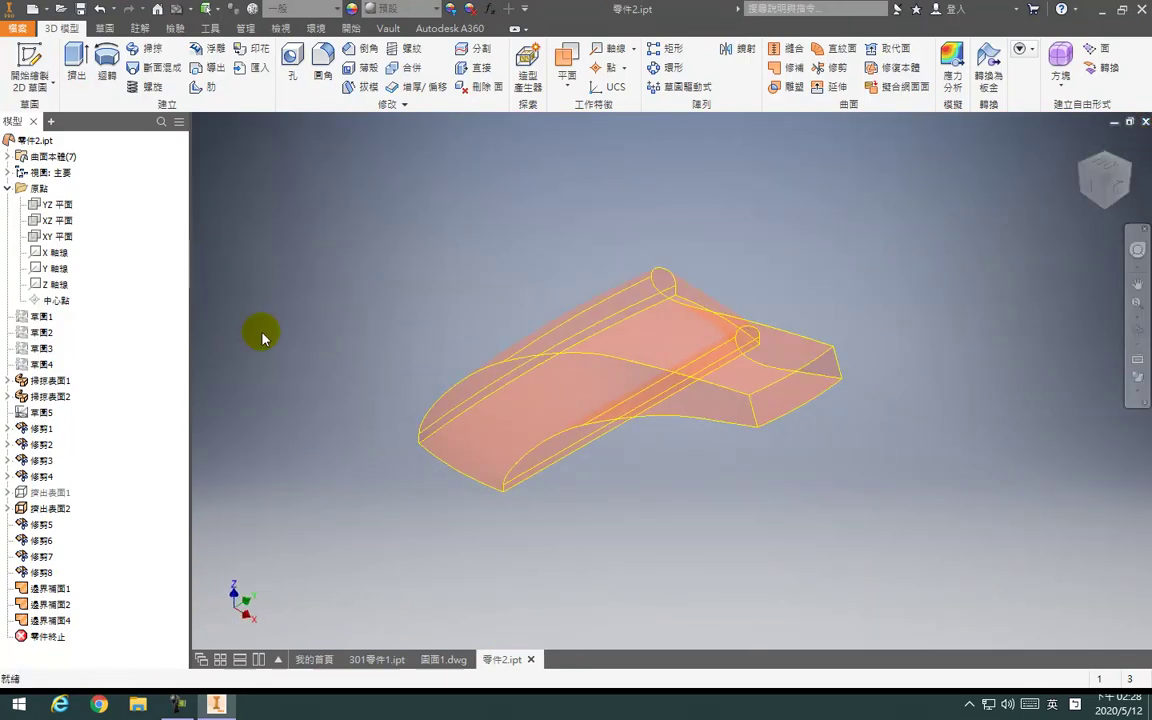
{"action": "scroll", "coordinate": [406, 453], "scroll_direction": "up", "scroll_amount": 10}
{"action": "middle_click_drag", "start_coordinate": [298, 362], "coordinate": [630, 419], "text": "shift"}
{"action": "scroll", "coordinate": [643, 324], "scroll_direction": "up", "scroll_amount": 5}
{"action": "scroll", "coordinate": [643, 330], "scroll_direction": "down", "scroll_amount": 10}
{"action": "middle_click_drag", "start_coordinate": [638, 337], "coordinate": [746, 53], "text": "shift"}
{"action": "scroll", "coordinate": [615, 360], "scroll_direction": "up", "scroll_amount": 8}
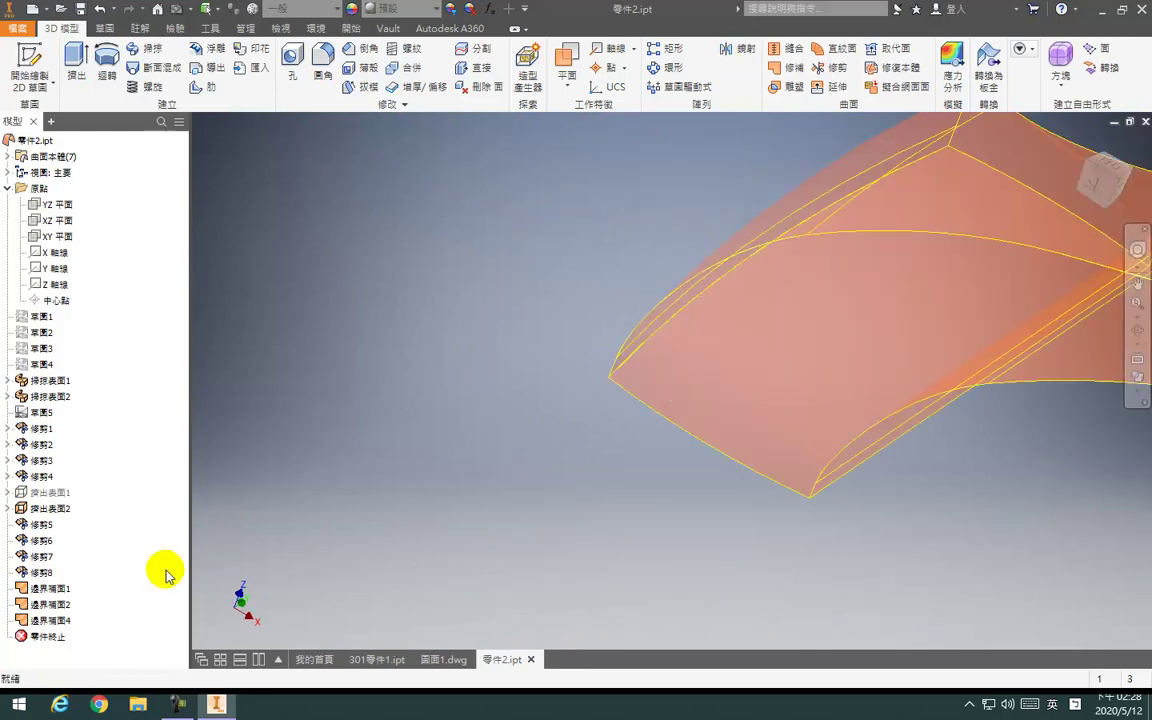
Edit 邊界補面1 and try the tangent condition on its first four edges in turn, restoring each to the free condition
{"action": "double_click", "coordinate": [50, 590]}
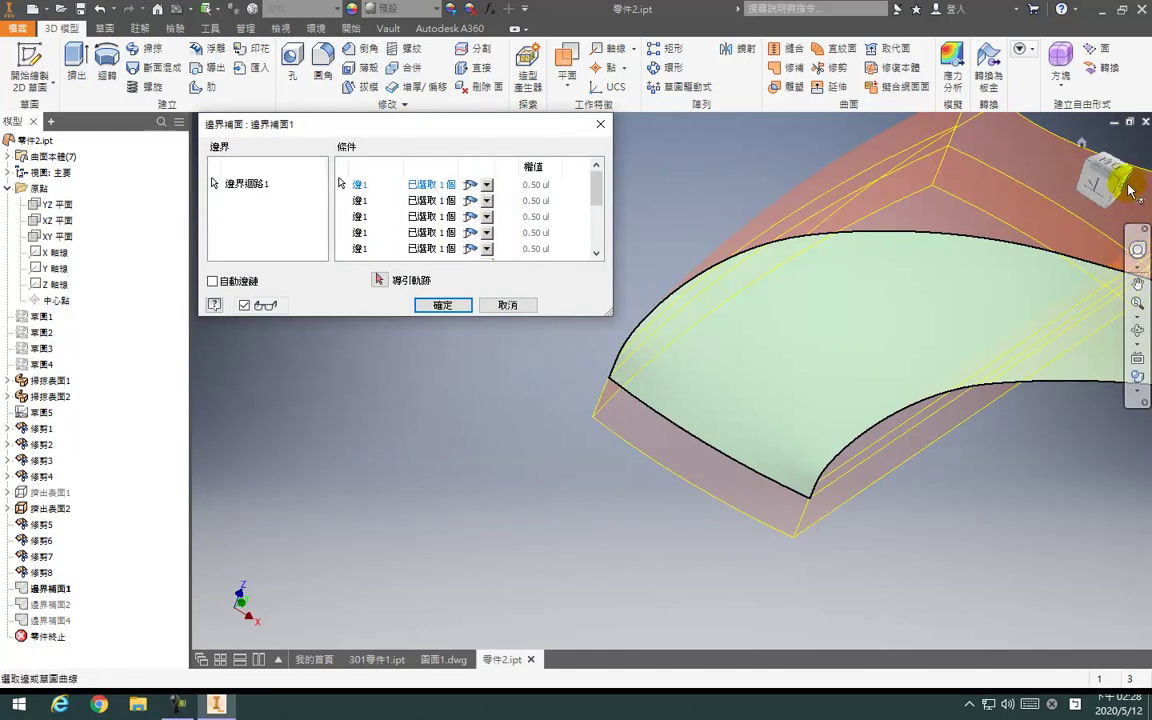
{"action": "scroll", "coordinate": [1118, 192], "scroll_direction": "up", "scroll_amount": 2}
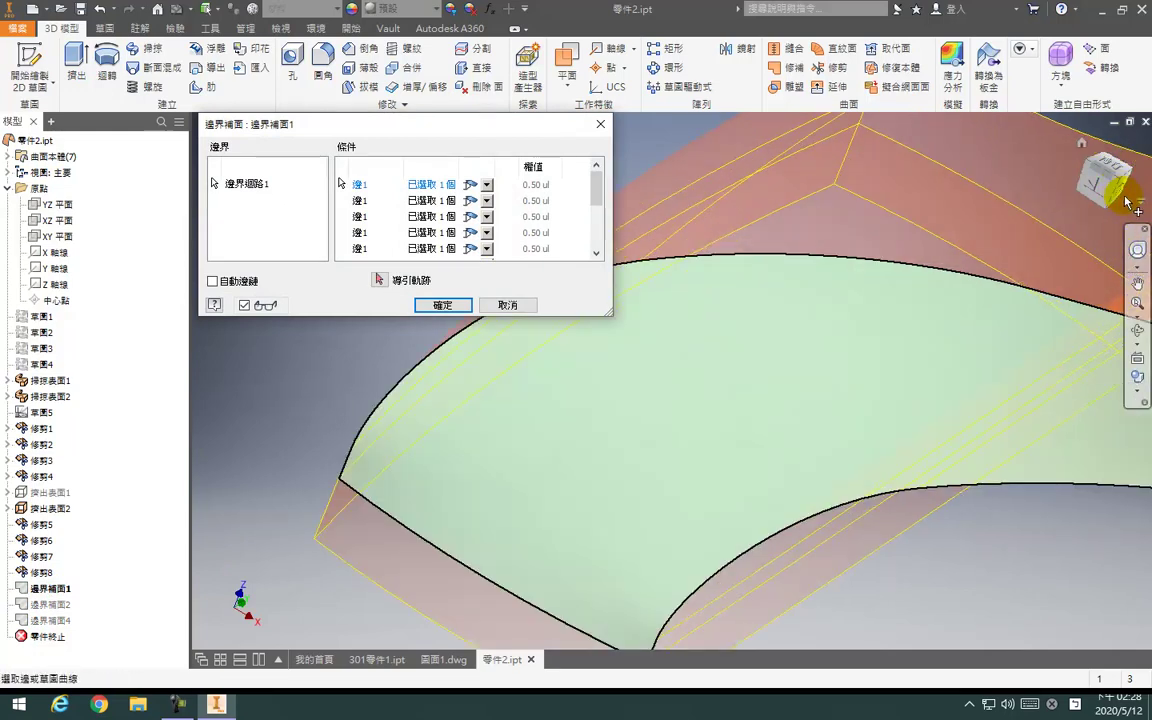
{"action": "left_click", "coordinate": [1118, 192]}
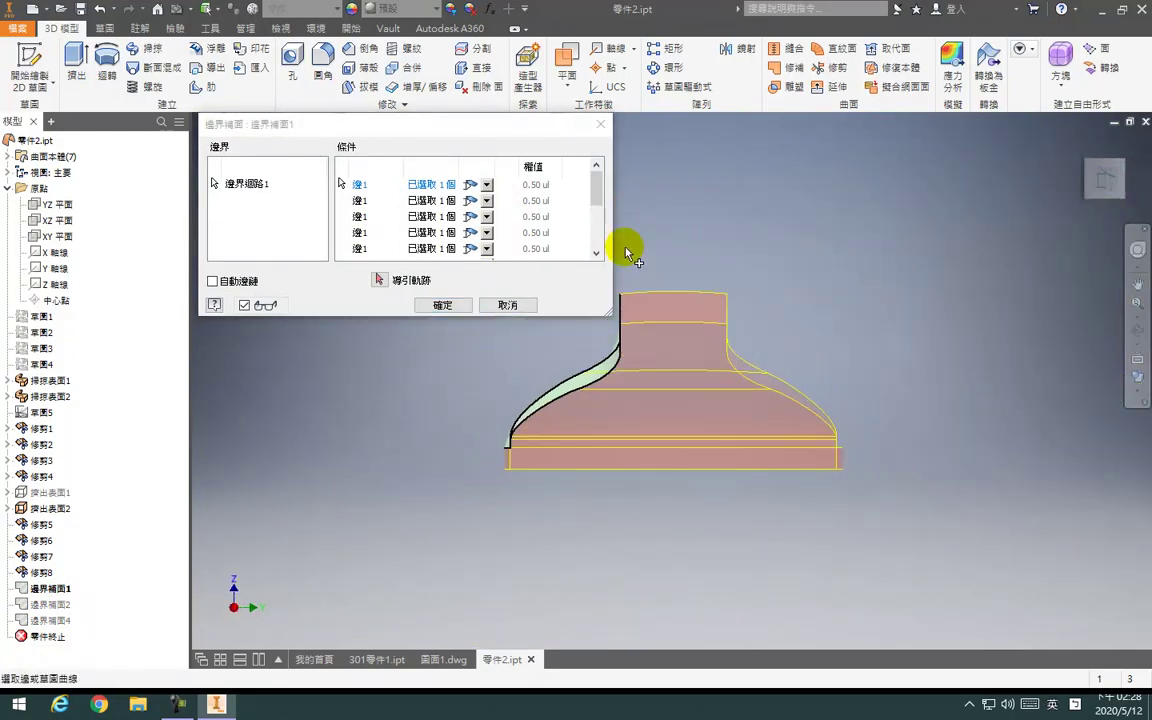
{"action": "left_click", "coordinate": [487, 185]}
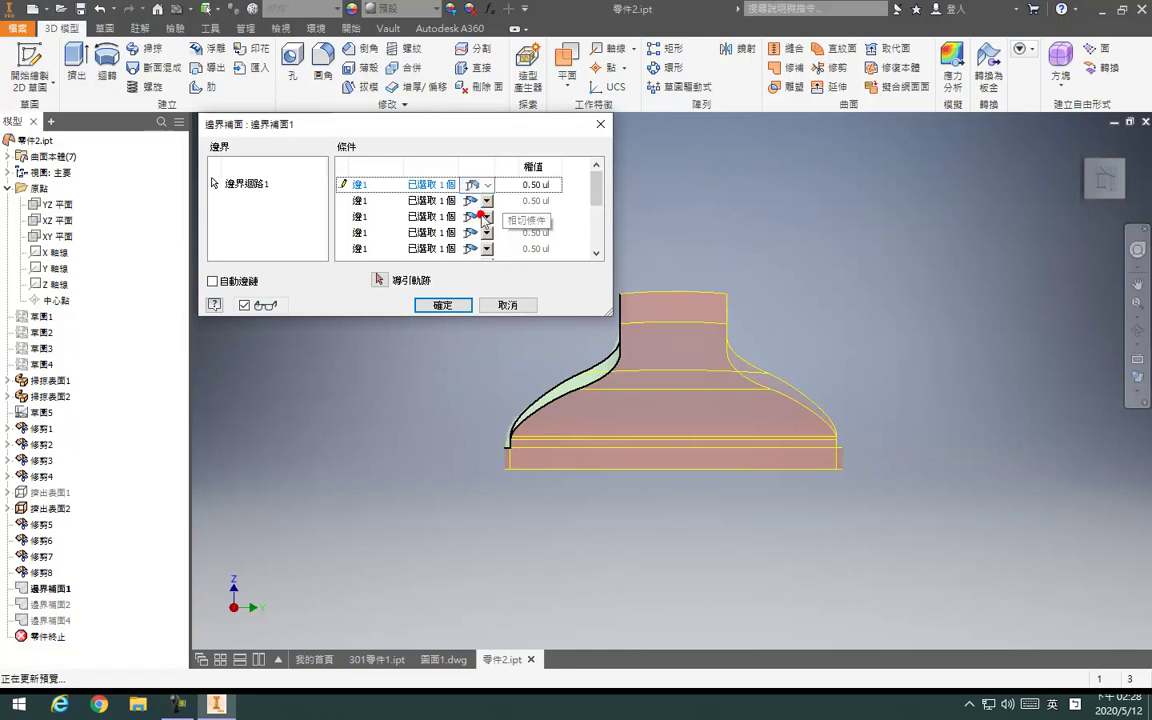
{"action": "left_click", "coordinate": [488, 185]}
{"action": "left_click", "coordinate": [488, 201]}
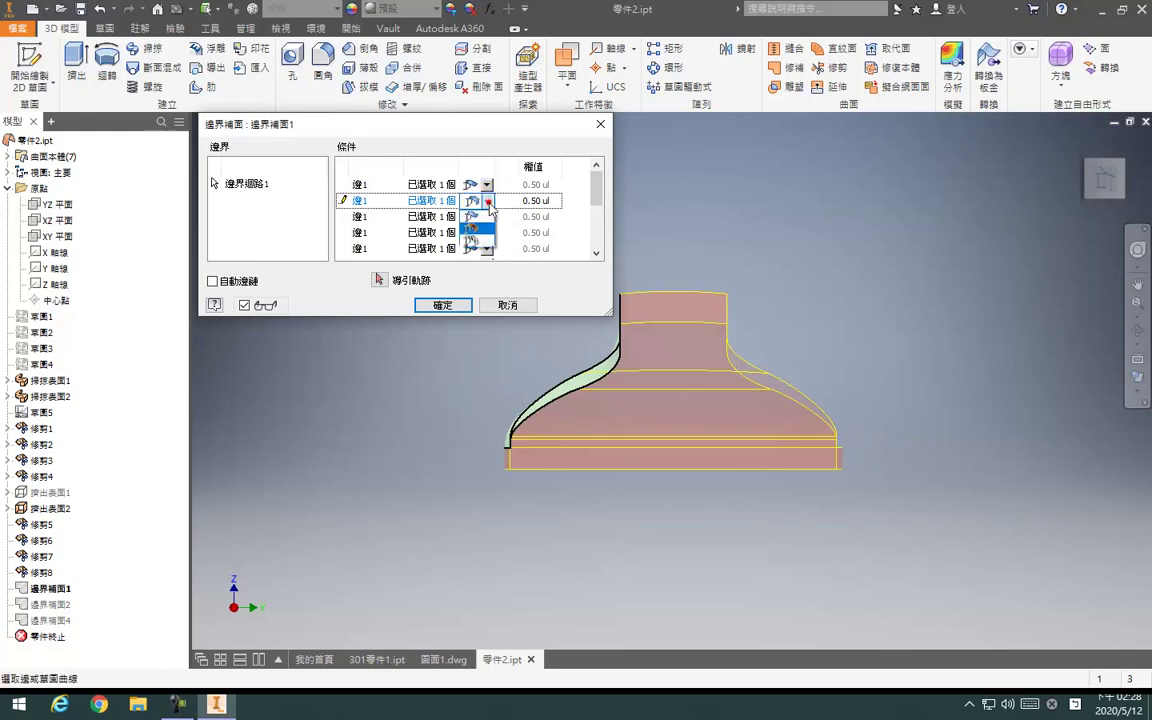
{"action": "left_click", "coordinate": [487, 217]}
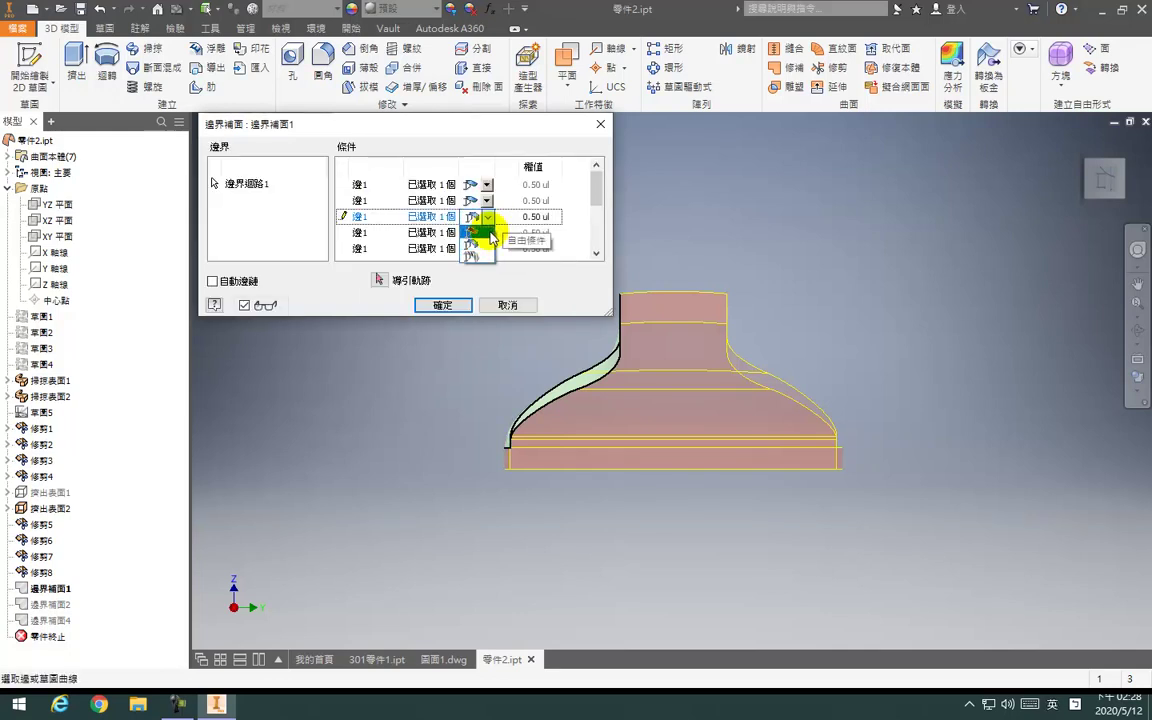
{"action": "left_click", "coordinate": [488, 249]}
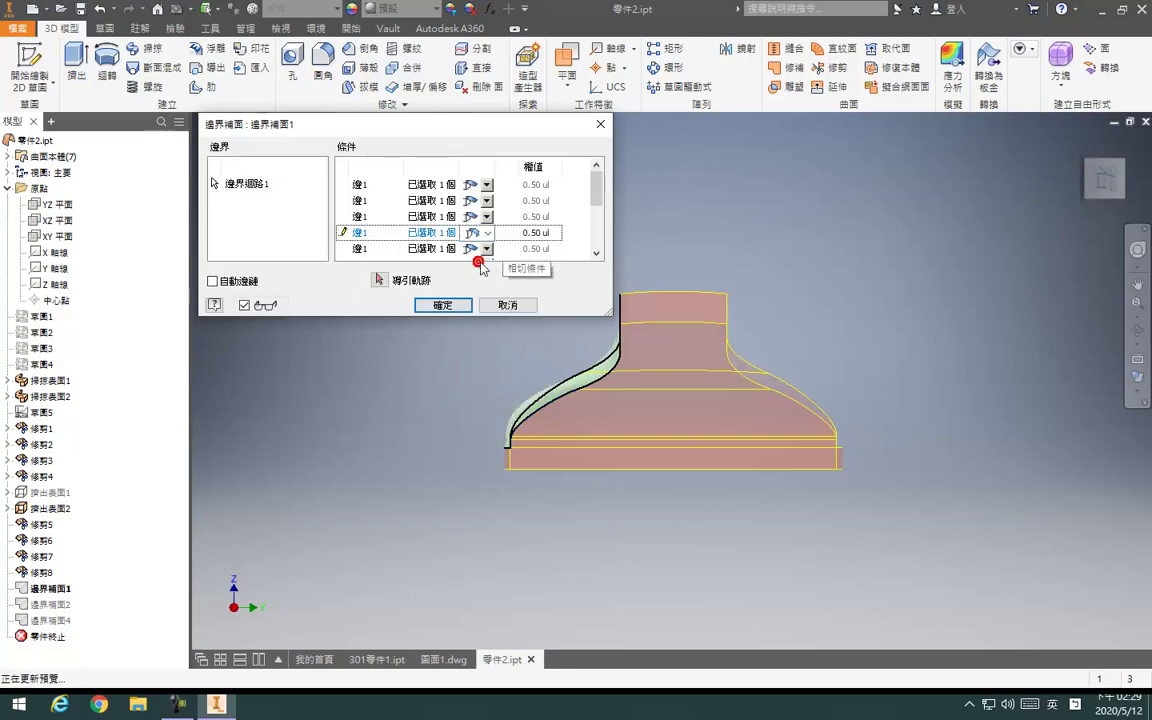
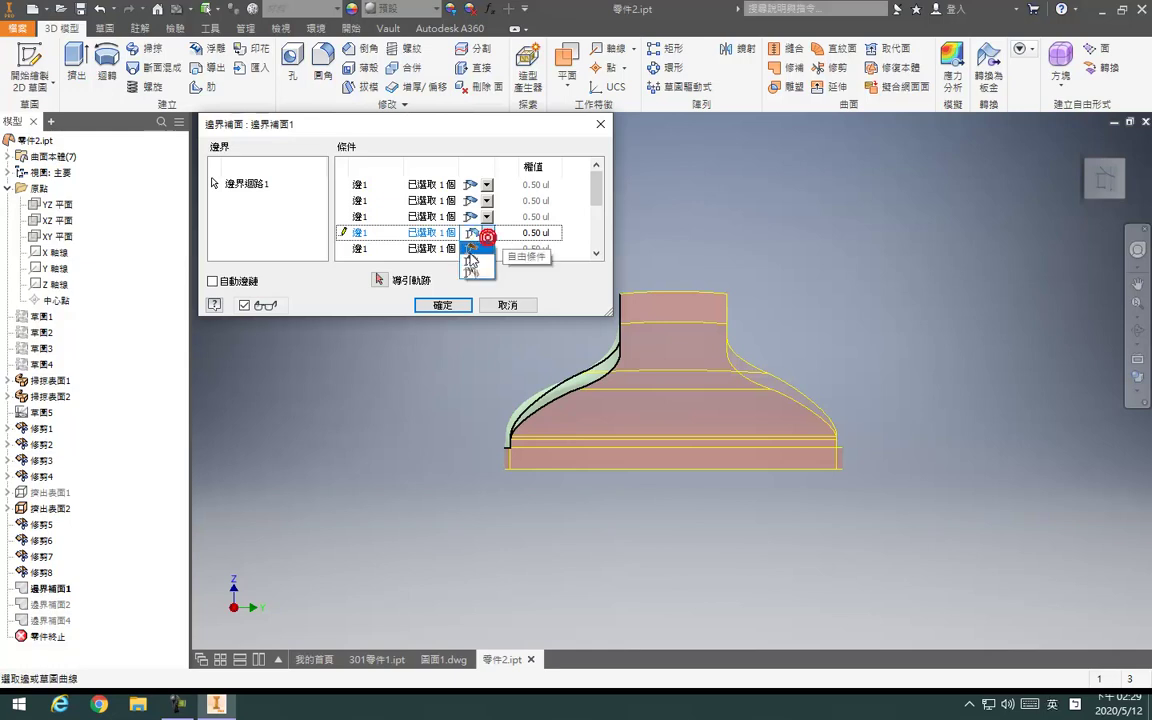
{"action": "left_click", "coordinate": [470, 250]}
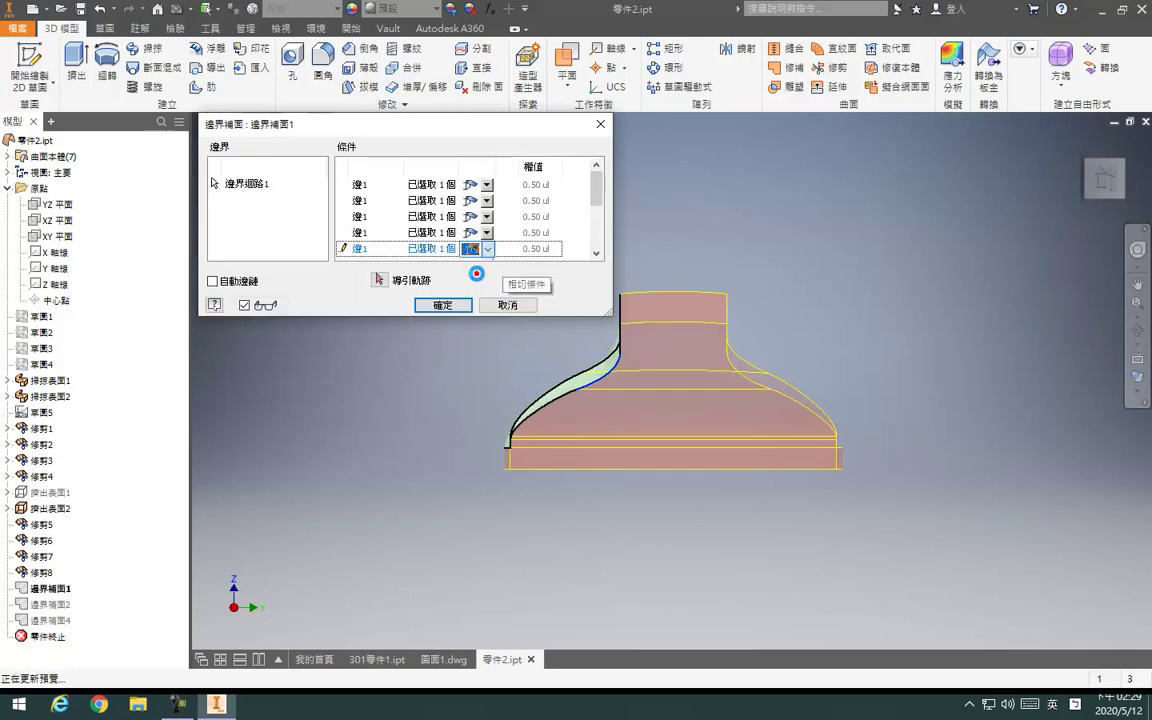
Check the side patch's shape with the fifth edge set to tangent, and set that edge back to the free condition
{"action": "scroll", "coordinate": [597, 428], "scroll_direction": "up", "scroll_amount": 2}
{"action": "scroll", "coordinate": [590, 430], "scroll_direction": "down", "scroll_amount": 3}
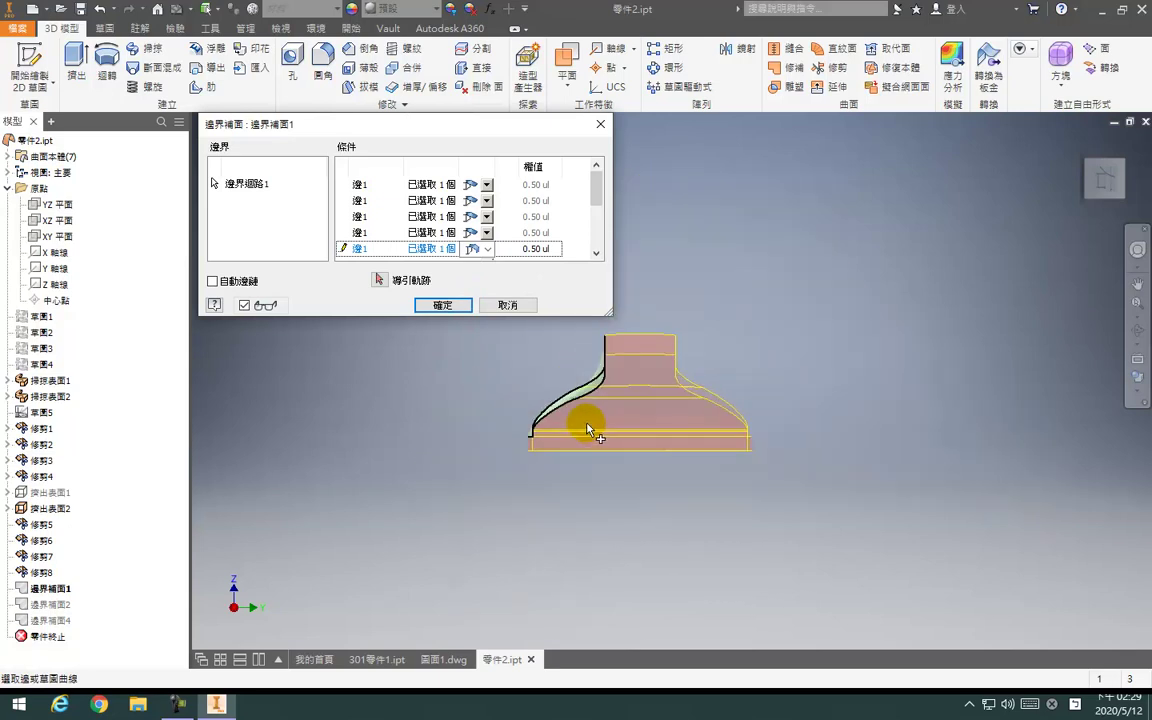
{"action": "scroll", "coordinate": [478, 440], "scroll_direction": "up", "scroll_amount": 4}
{"action": "scroll", "coordinate": [477, 443], "scroll_direction": "down", "scroll_amount": 4}
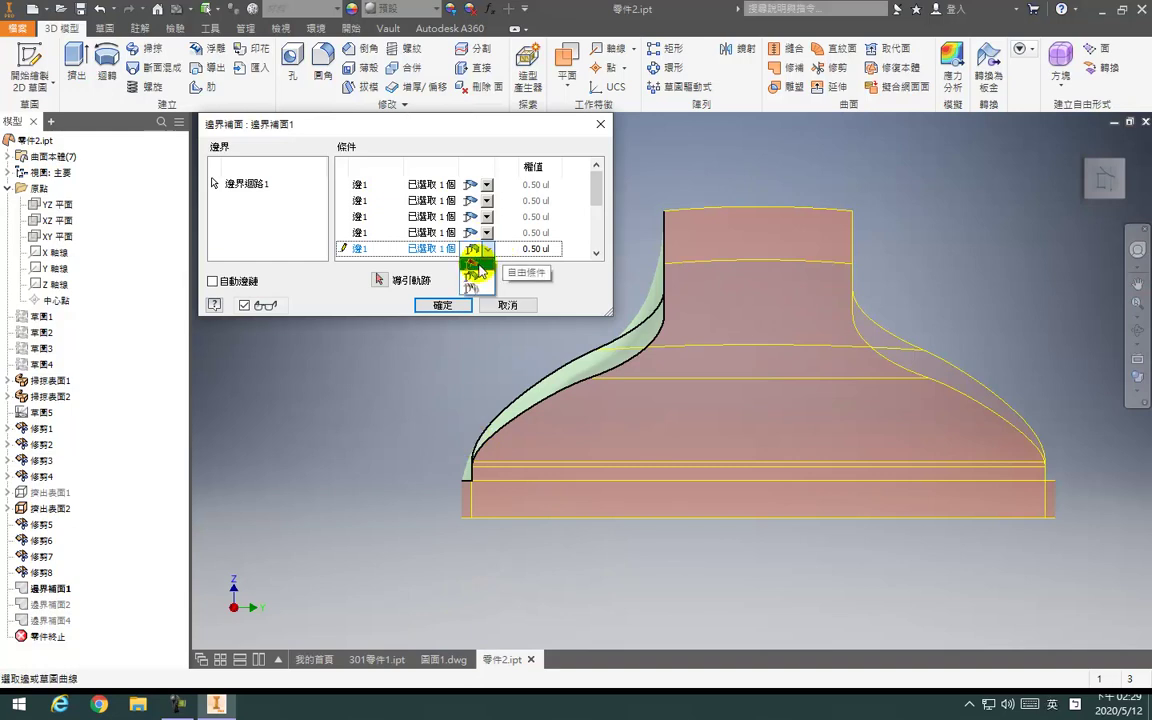
{"action": "left_click", "coordinate": [480, 267]}
Retry the tangent condition on the patch's fourth edge, return it to free, and finish editing the patch
{"action": "left_click", "coordinate": [450, 234]}
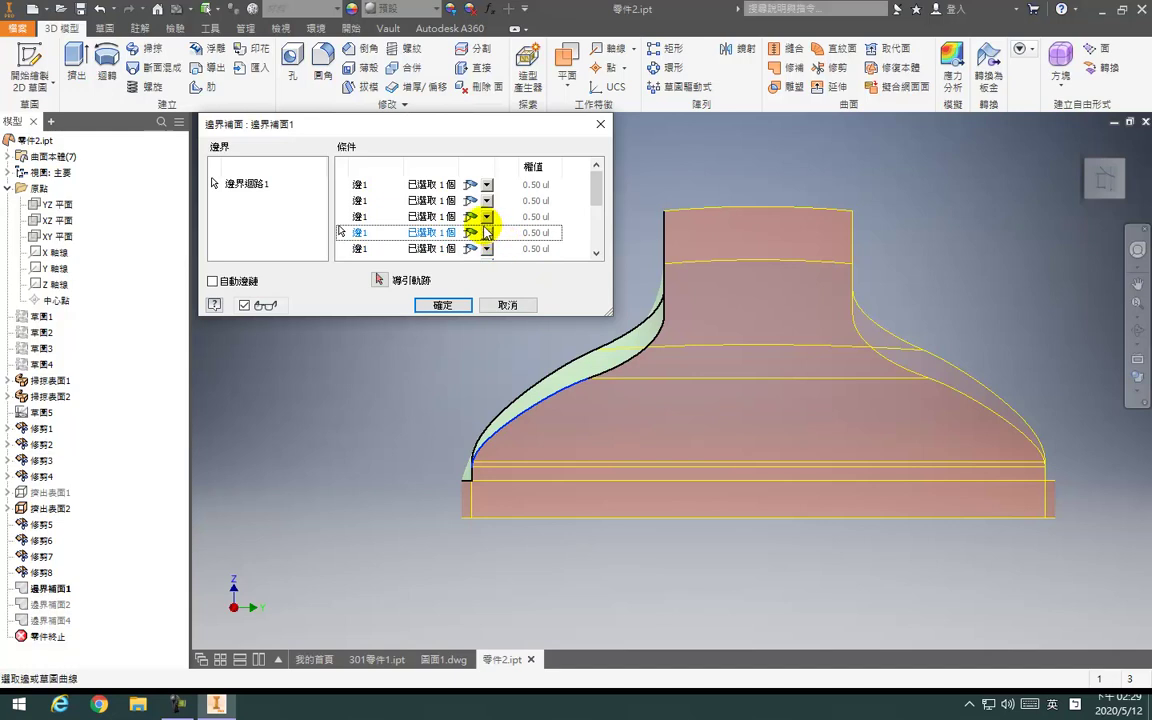
{"action": "left_click", "coordinate": [466, 263]}
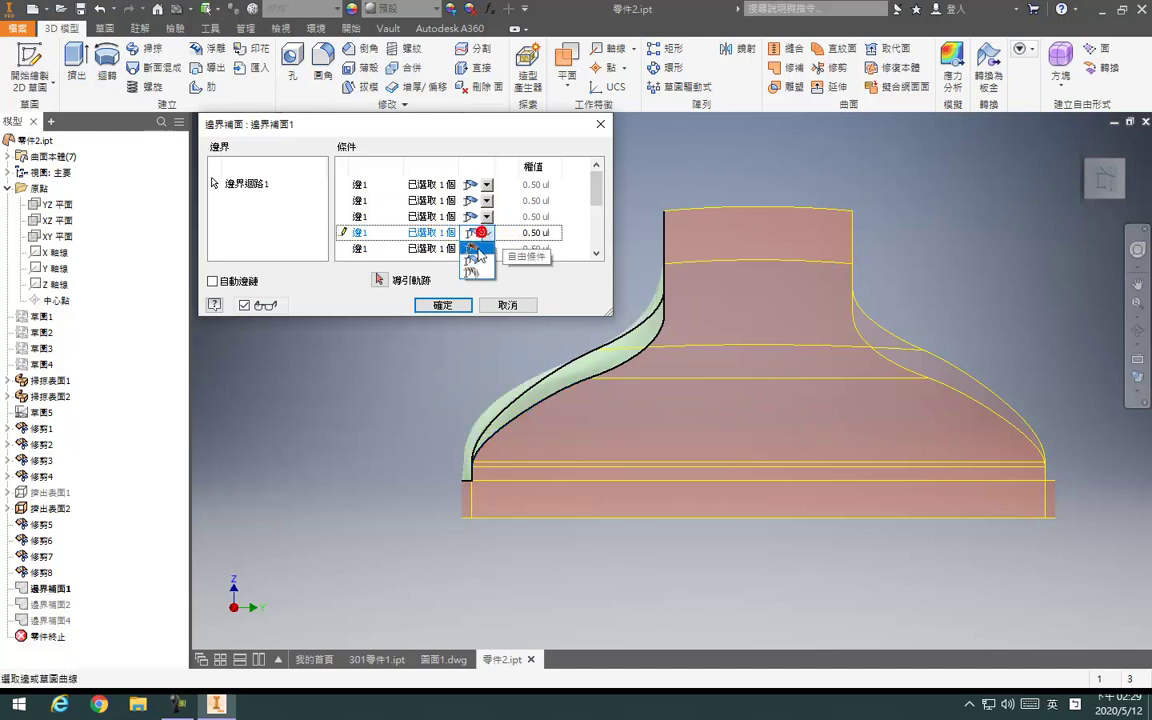
{"action": "left_click", "coordinate": [484, 245]}
{"action": "left_click", "coordinate": [487, 216]}
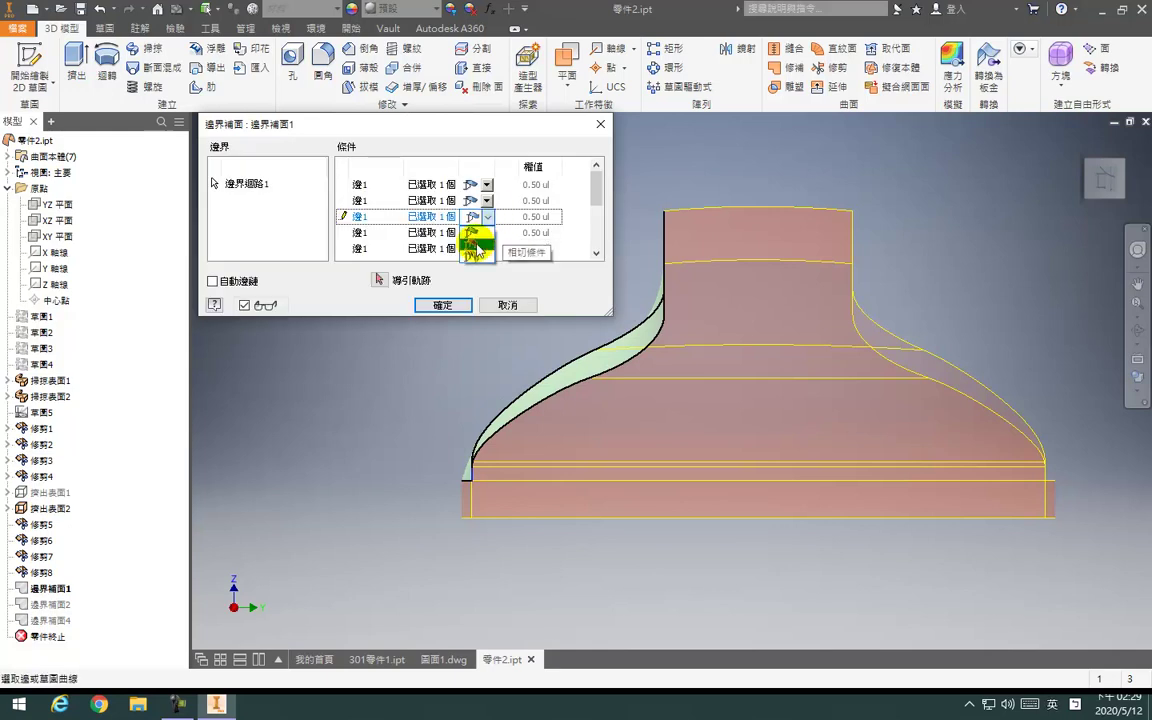
{"action": "left_click", "coordinate": [443, 305]}
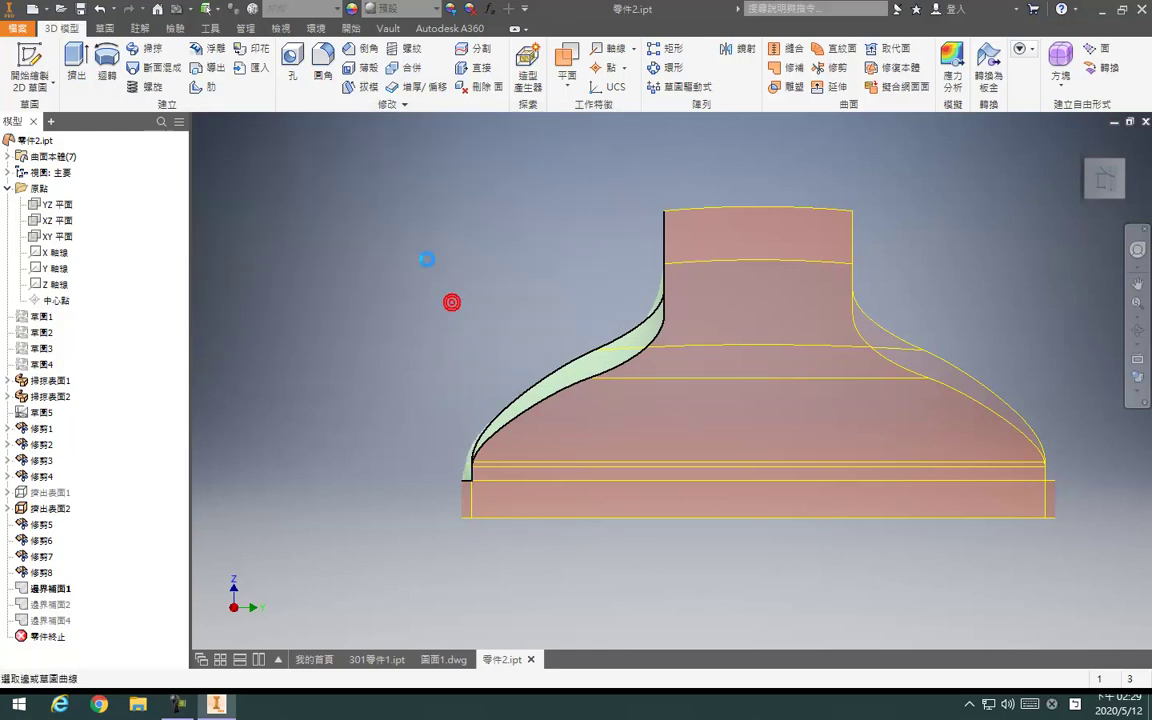
Edit 邊界補面2 and set its fifth boundary edge to the tangent condition, leaving the other edges free
{"action": "double_click", "coordinate": [50, 604]}
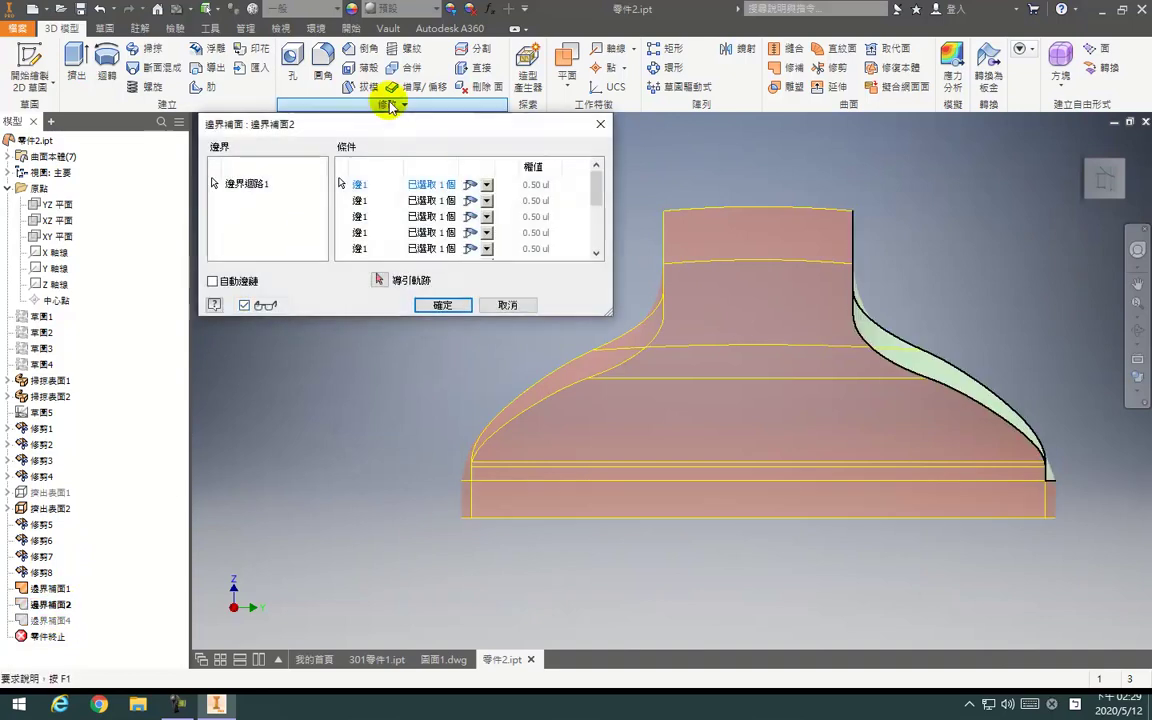
{"action": "left_click", "coordinate": [443, 233]}
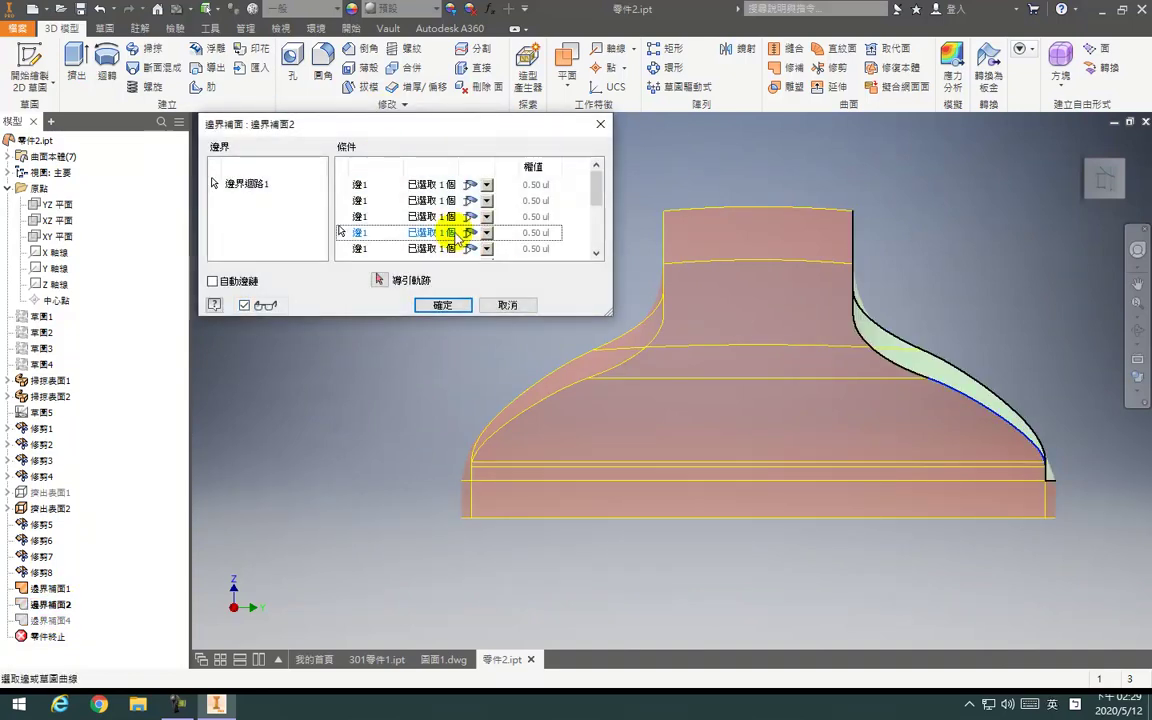
{"action": "left_click", "coordinate": [443, 216]}
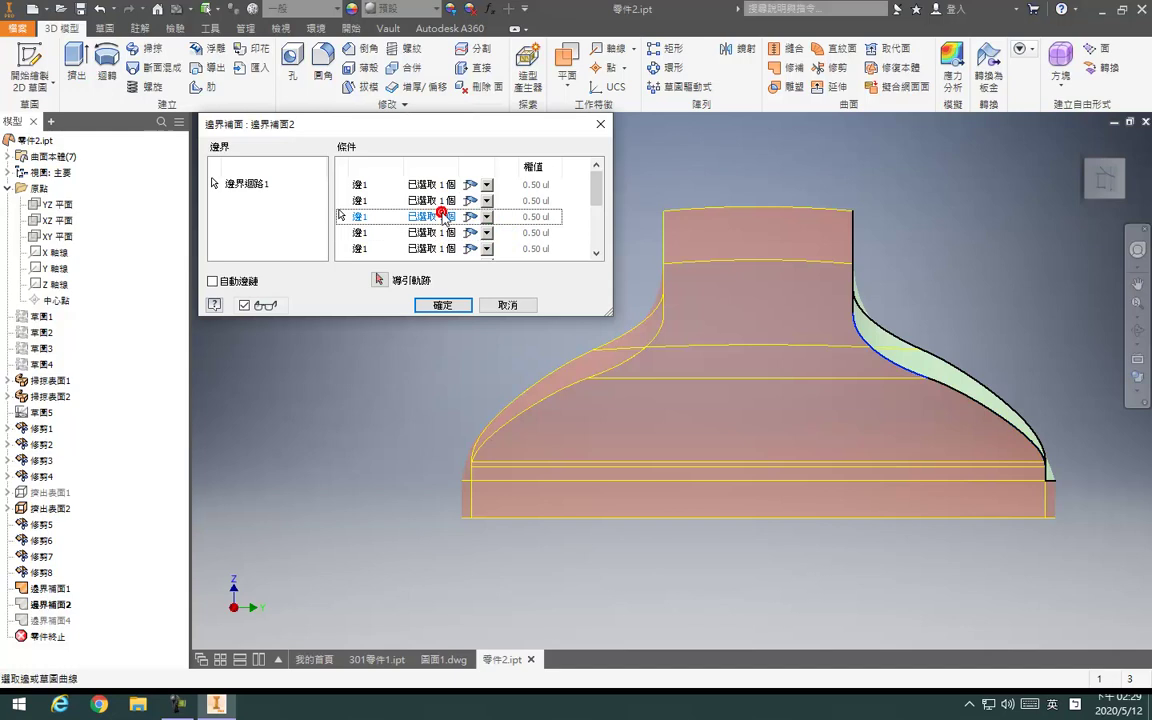
{"action": "left_click", "coordinate": [441, 201]}
{"action": "left_click", "coordinate": [437, 248]}
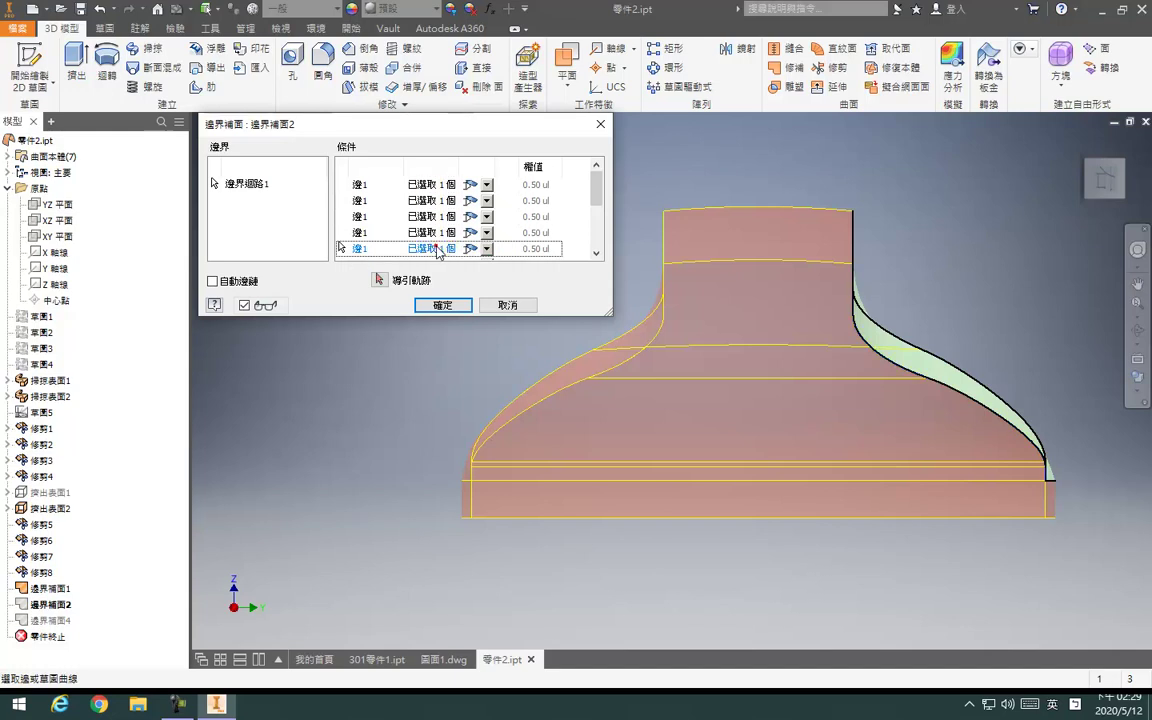
{"action": "left_click", "coordinate": [487, 248]}
{"action": "left_click", "coordinate": [481, 272]}
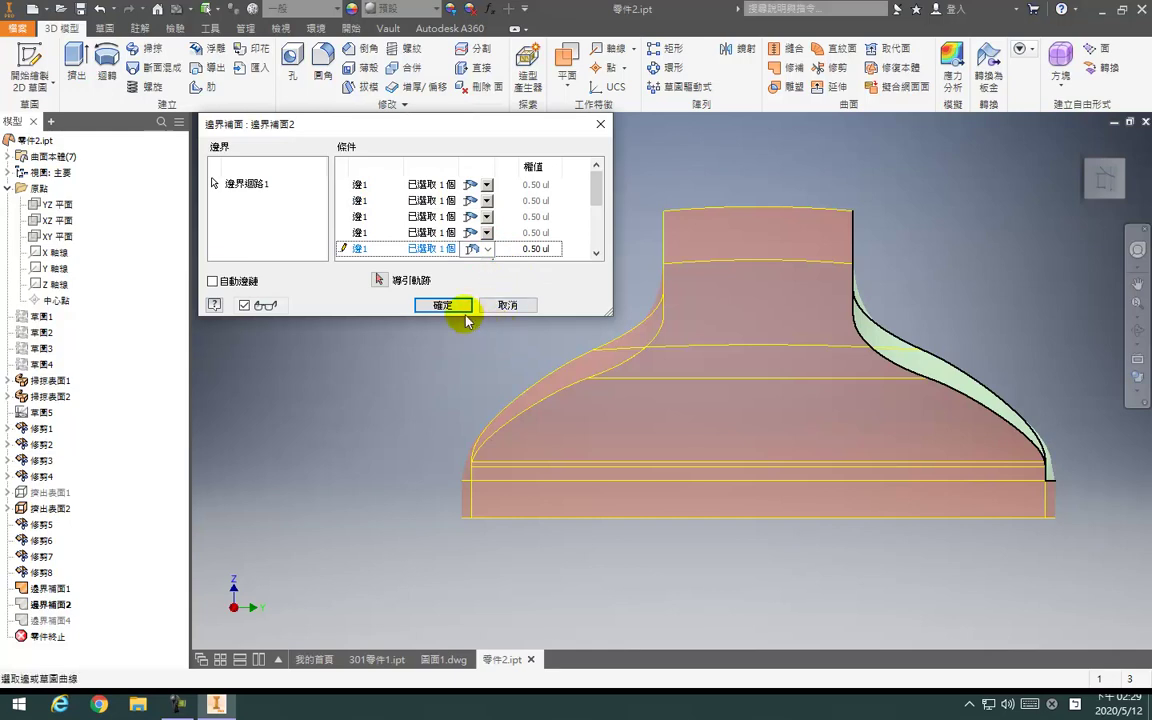
{"action": "left_click", "coordinate": [442, 304]}
Sculpt a new solid from the swept and extruded surfaces together with the three boundary patches
{"action": "left_click", "coordinate": [782, 345]}
{"action": "left_click", "coordinate": [696, 233]}
{"action": "left_click", "coordinate": [599, 352]}
{"action": "left_click", "coordinate": [895, 355]}
{"action": "middle_click_drag", "start_coordinate": [718, 305], "coordinate": [766, 437], "text": "shift"}
{"action": "left_click", "coordinate": [564, 160]}
{"action": "left_click", "coordinate": [862, 223]}
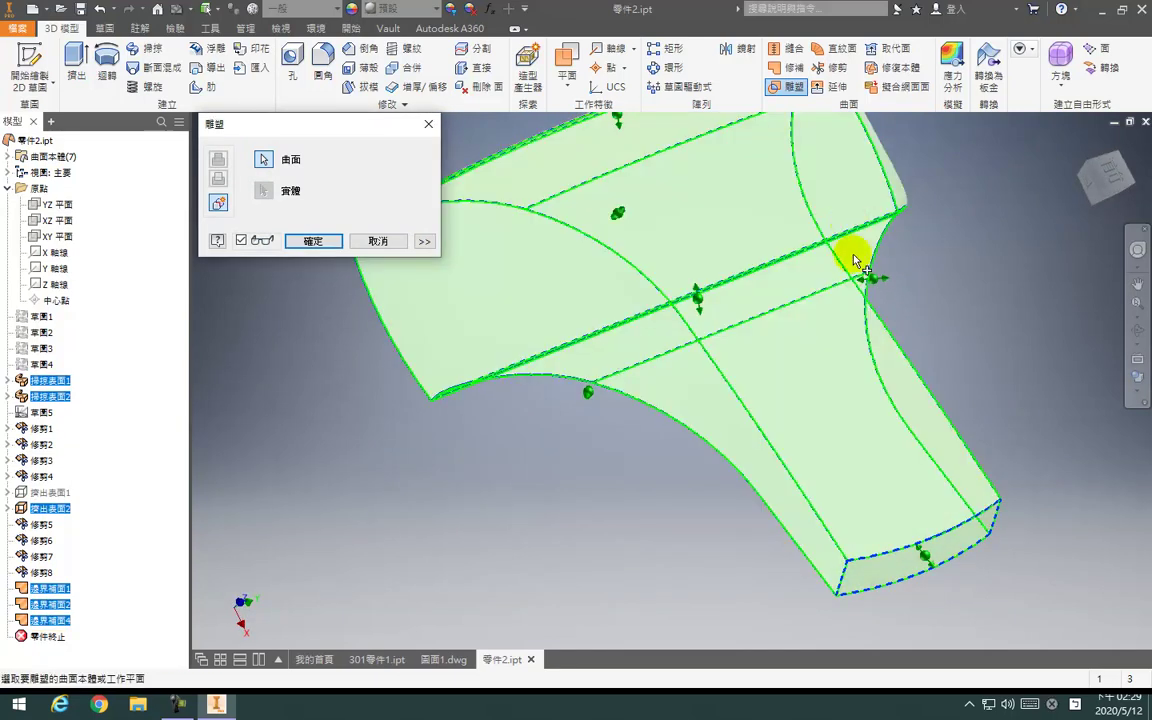
{"action": "left_click", "coordinate": [305, 242]}
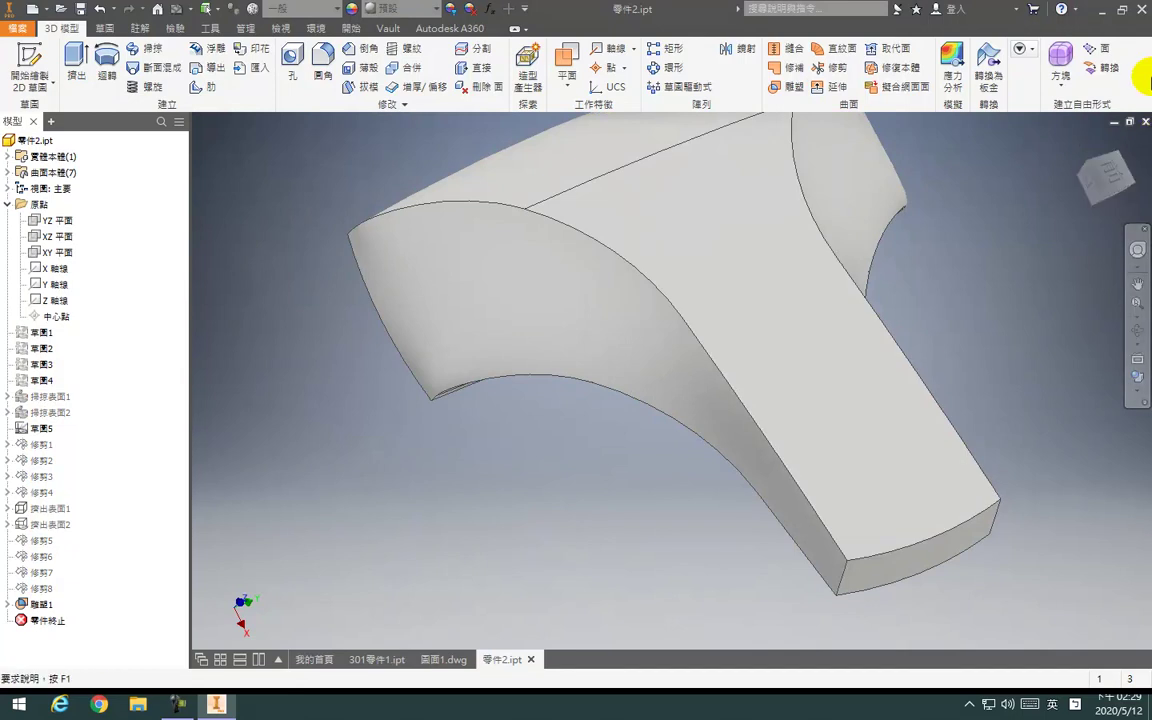
{"action": "left_click", "coordinate": [1081, 143]}
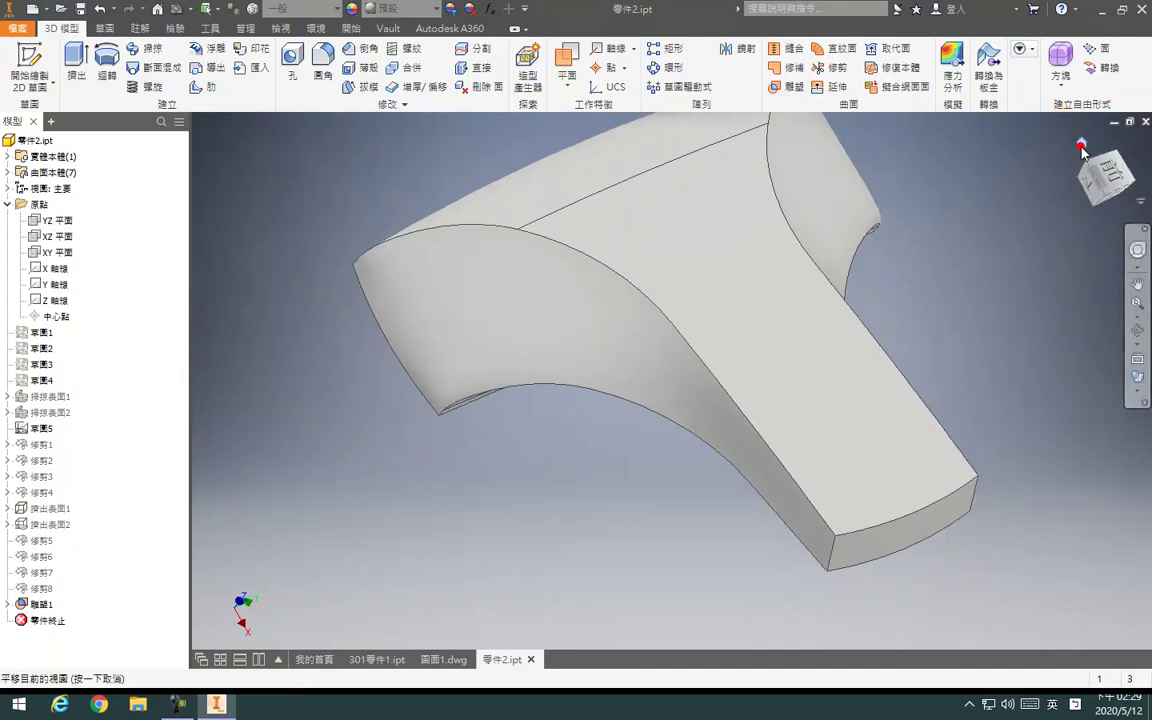
{"action": "key", "text": "f"}
{"action": "left_click", "coordinate": [757, 405]}
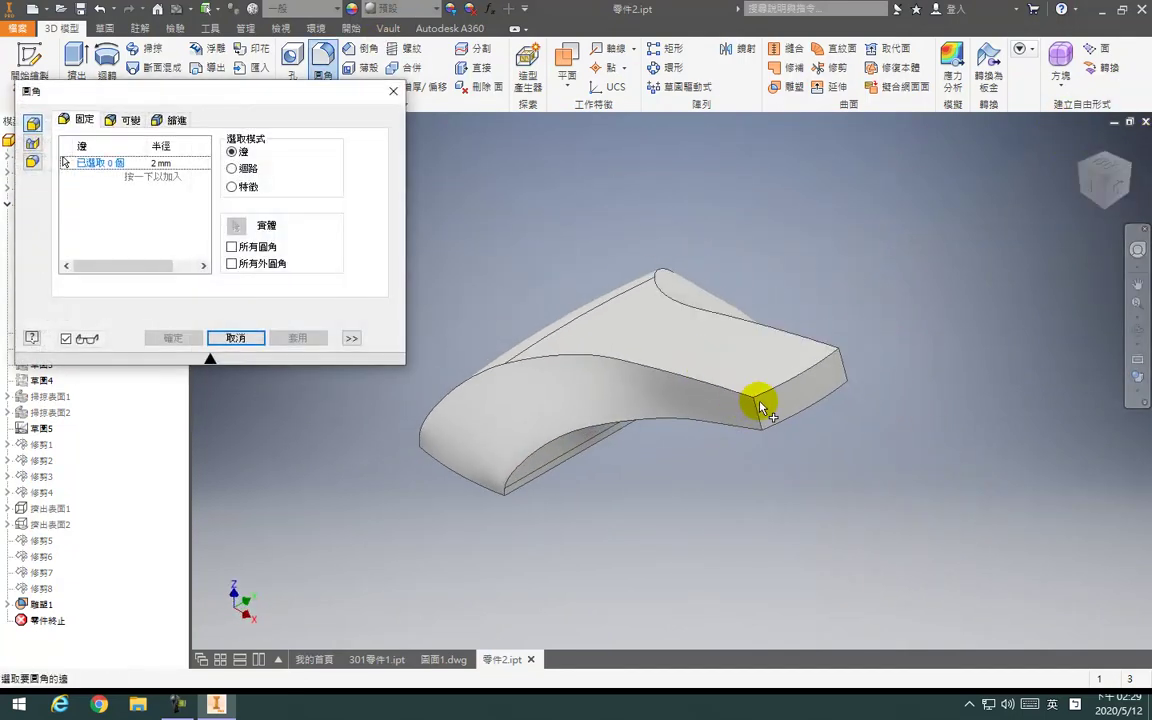
{"action": "left_click", "coordinate": [845, 365]}
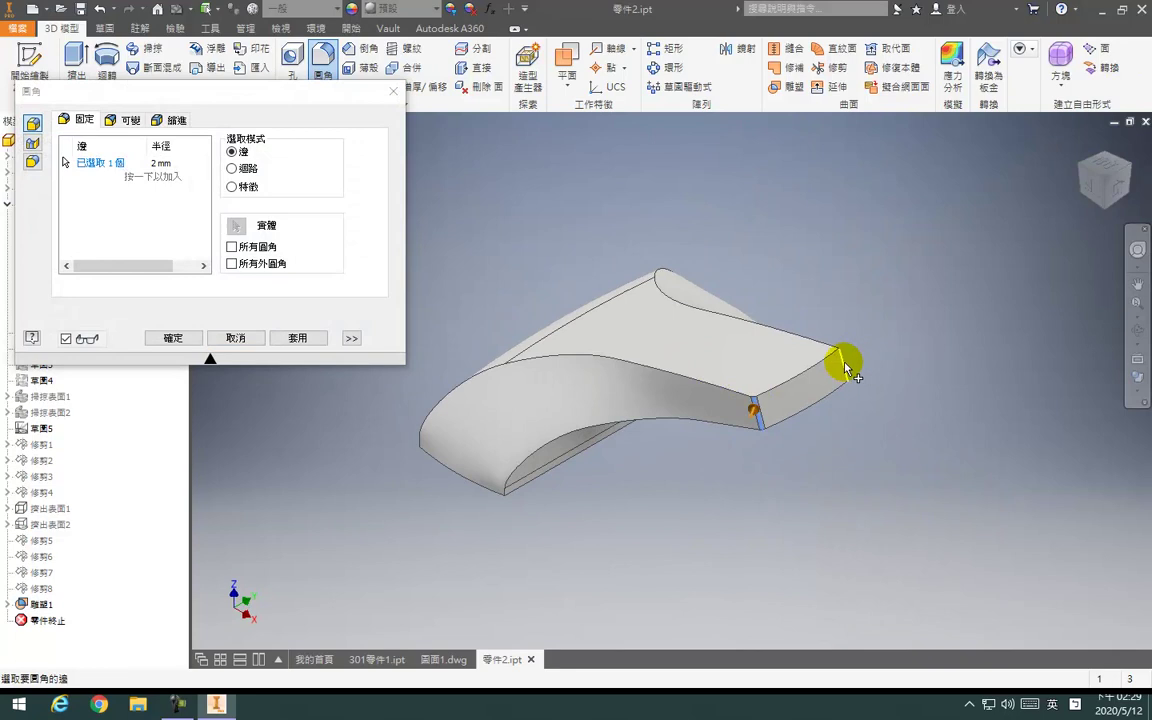
{"action": "left_click", "coordinate": [170, 161]}
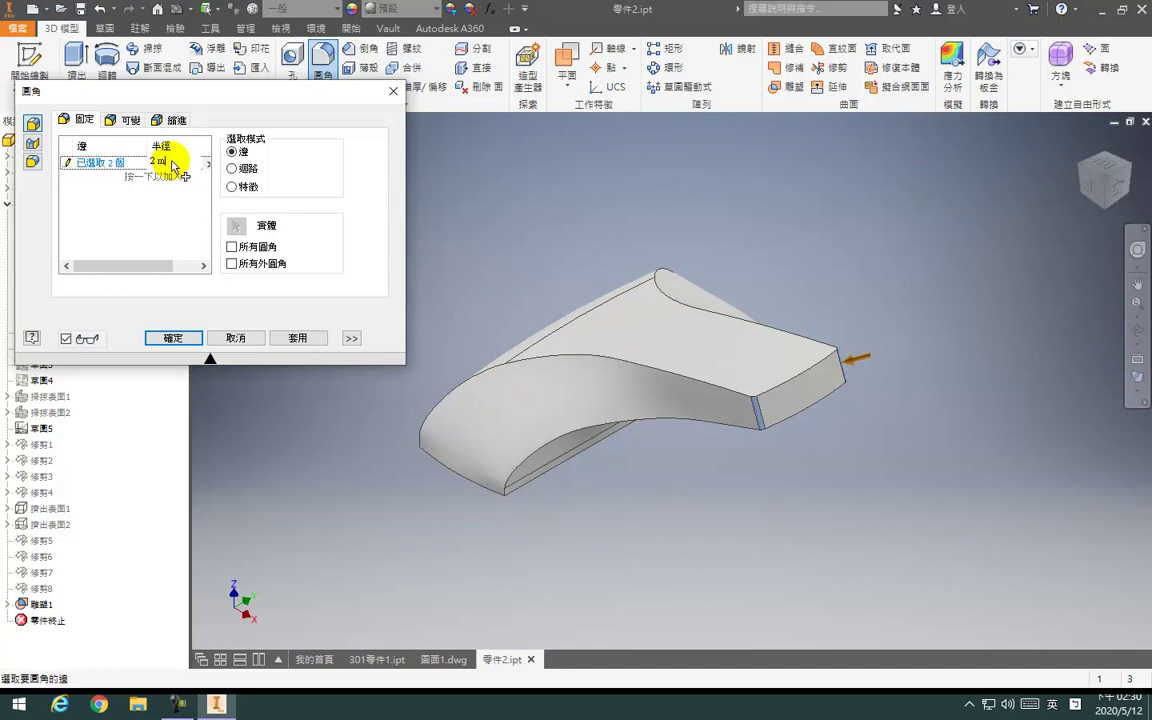
{"action": "left_click", "coordinate": [191, 153]}
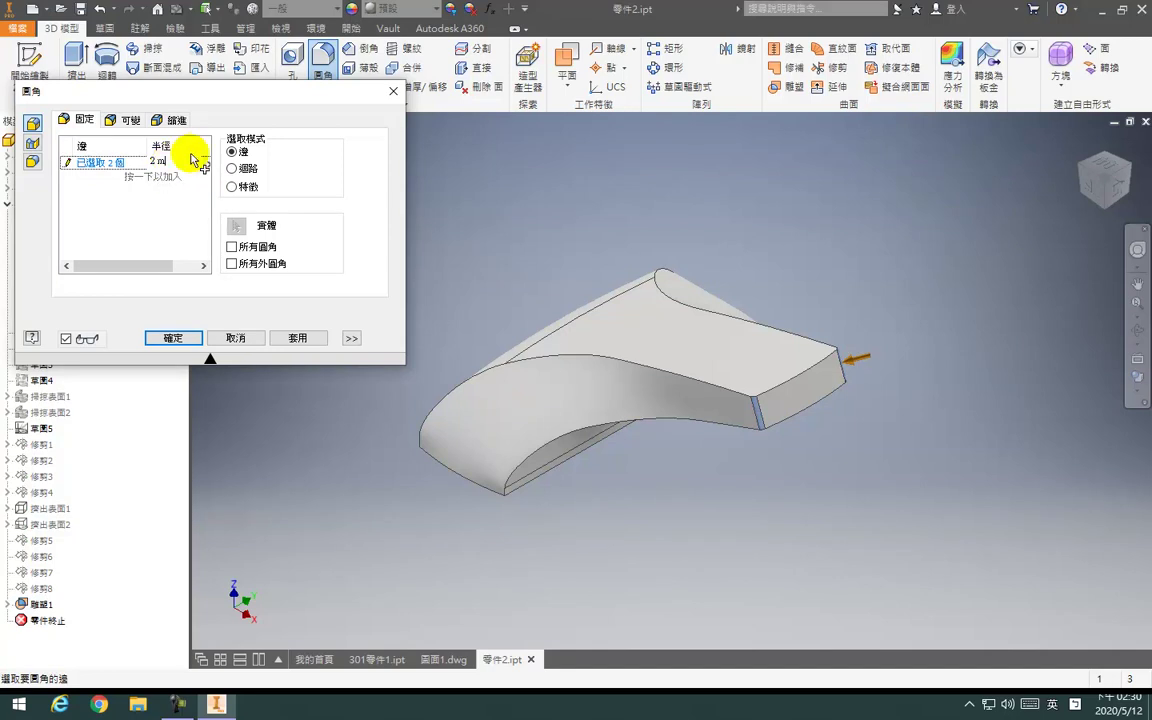
{"action": "left_click", "coordinate": [394, 92]}
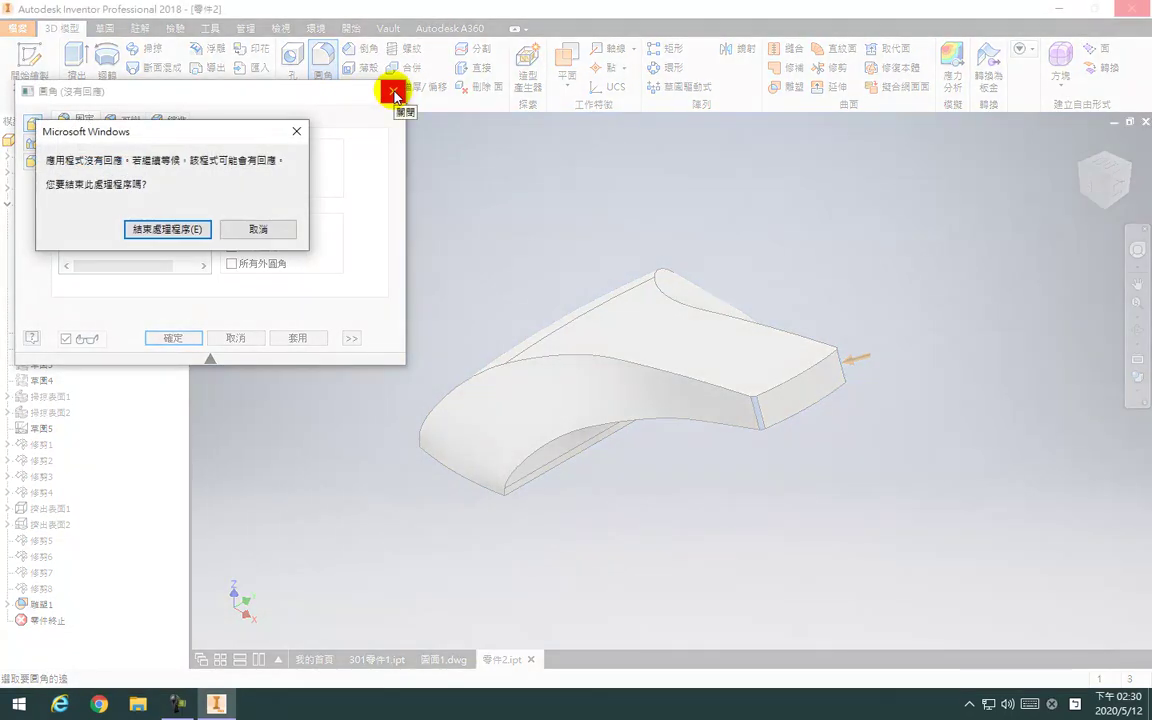
{"action": "left_click", "coordinate": [393, 92]}
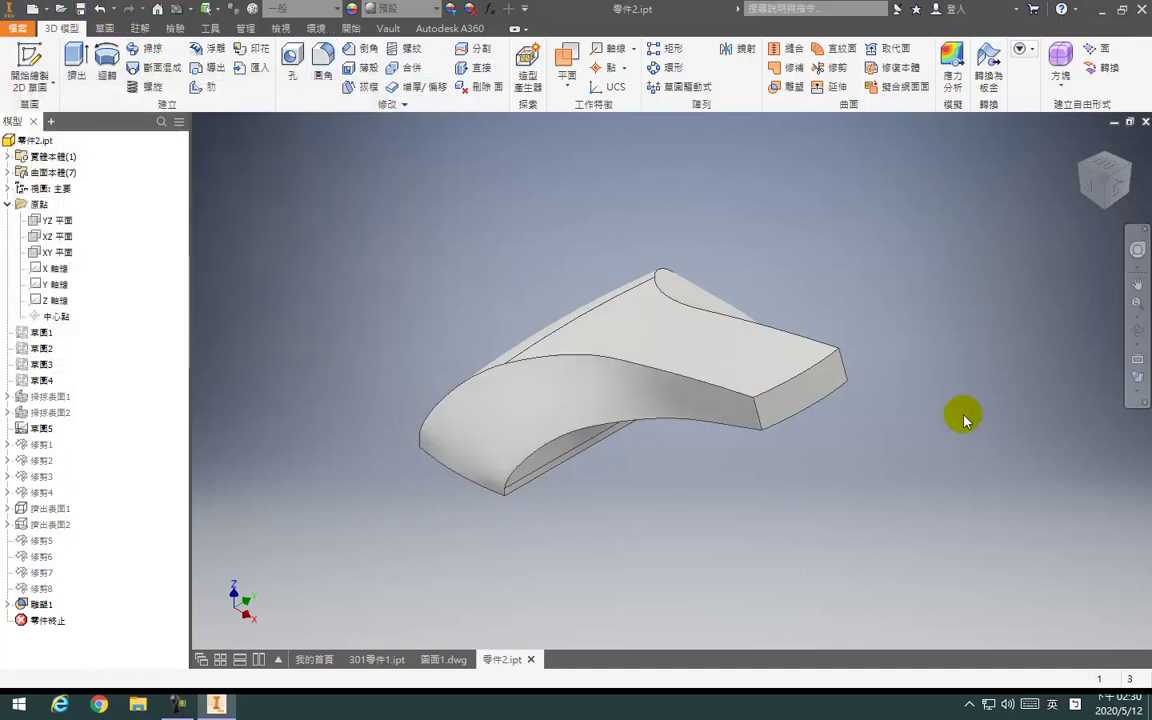
Fillet the short upright corner edges at the narrow end of the solid
{"action": "key", "text": "f"}
{"action": "left_click", "coordinate": [845, 367]}
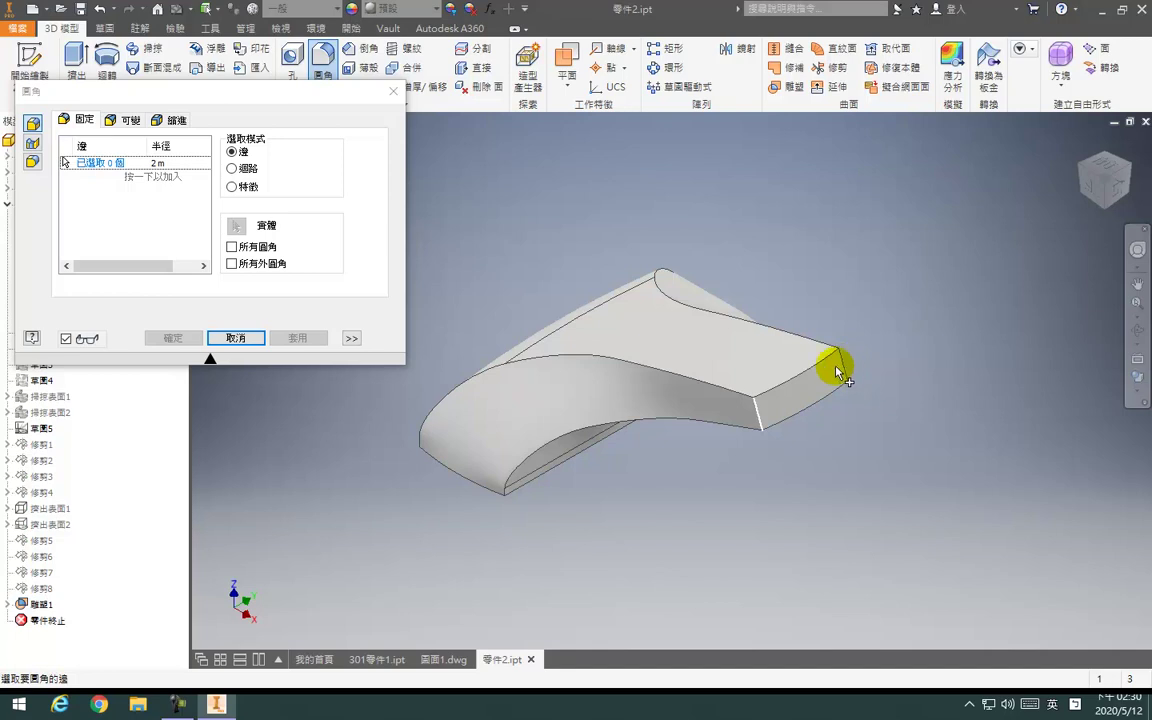
Fillet the two short vertical corner edges at the handle's free end with a 15 mm radius
{"action": "left_click", "coordinate": [836, 368]}
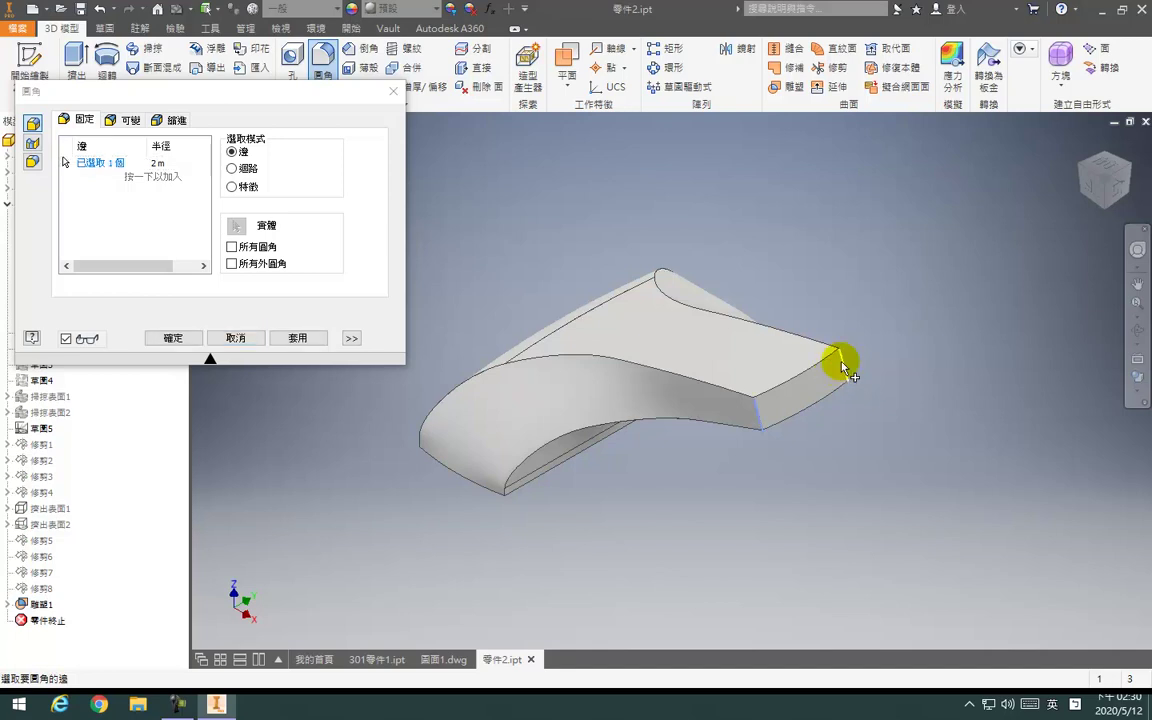
{"action": "left_click", "coordinate": [176, 170]}
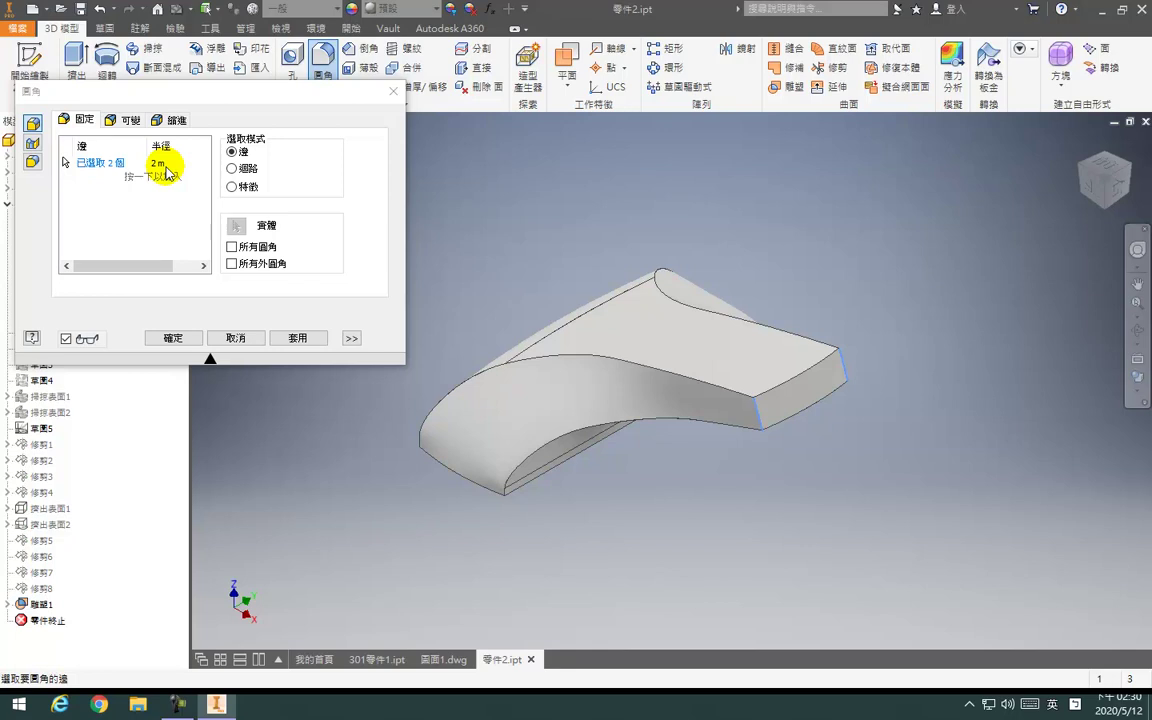
{"action": "left_click", "coordinate": [166, 164]}
{"action": "type", "text": "1"}
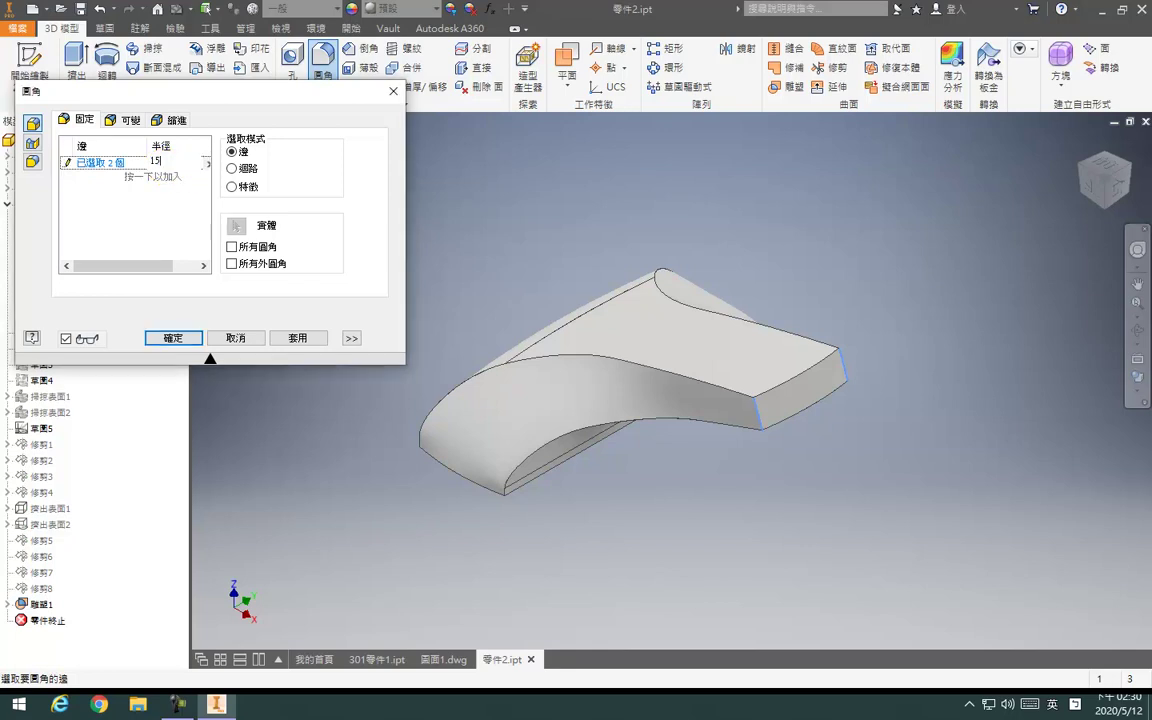
{"action": "type", "text": "5"}
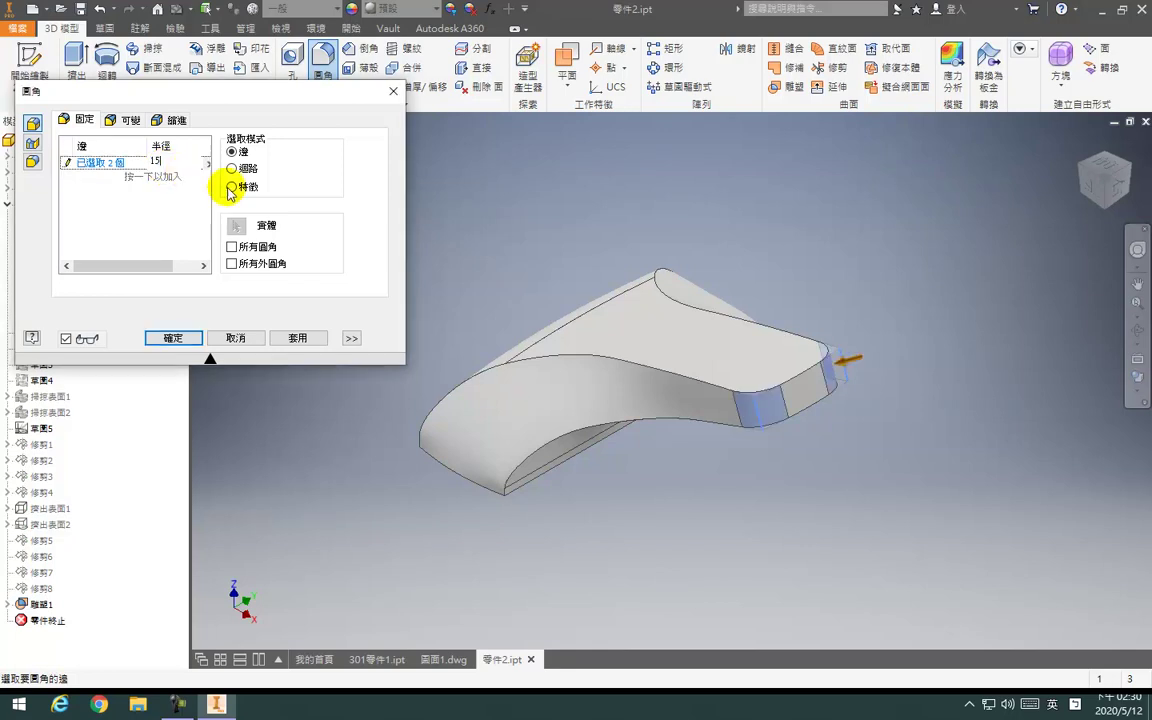
{"action": "left_click", "coordinate": [303, 340]}
{"action": "key", "text": "Escape"}
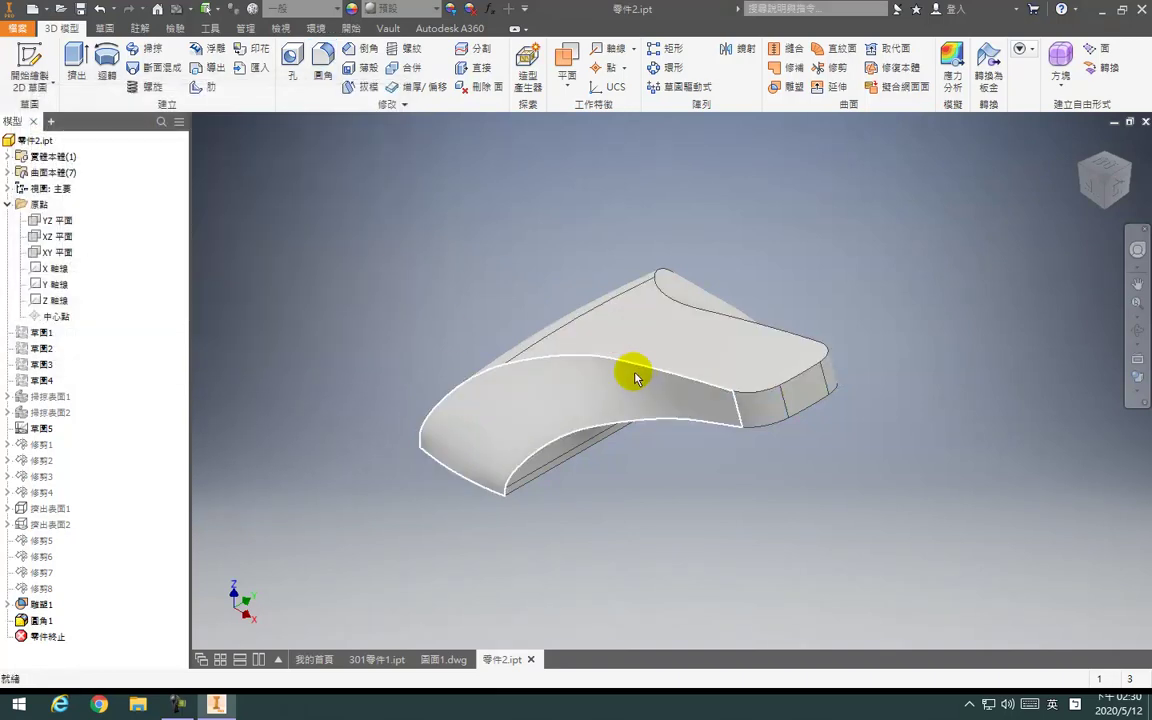
Start a sketch on the XZ plane and project the Z axis into it
{"action": "scroll", "coordinate": [560, 360], "scroll_direction": "up", "scroll_amount": 5}
{"action": "scroll", "coordinate": [560, 360], "scroll_direction": "down", "scroll_amount": 5}
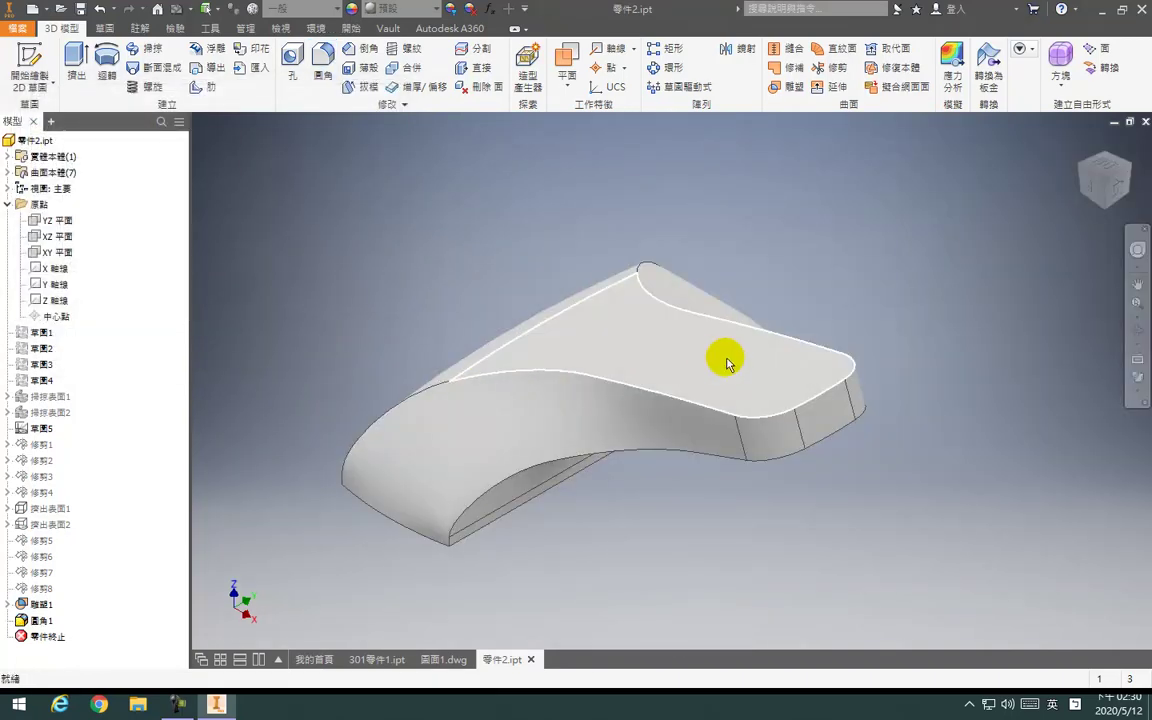
{"action": "left_click", "coordinate": [29, 66]}
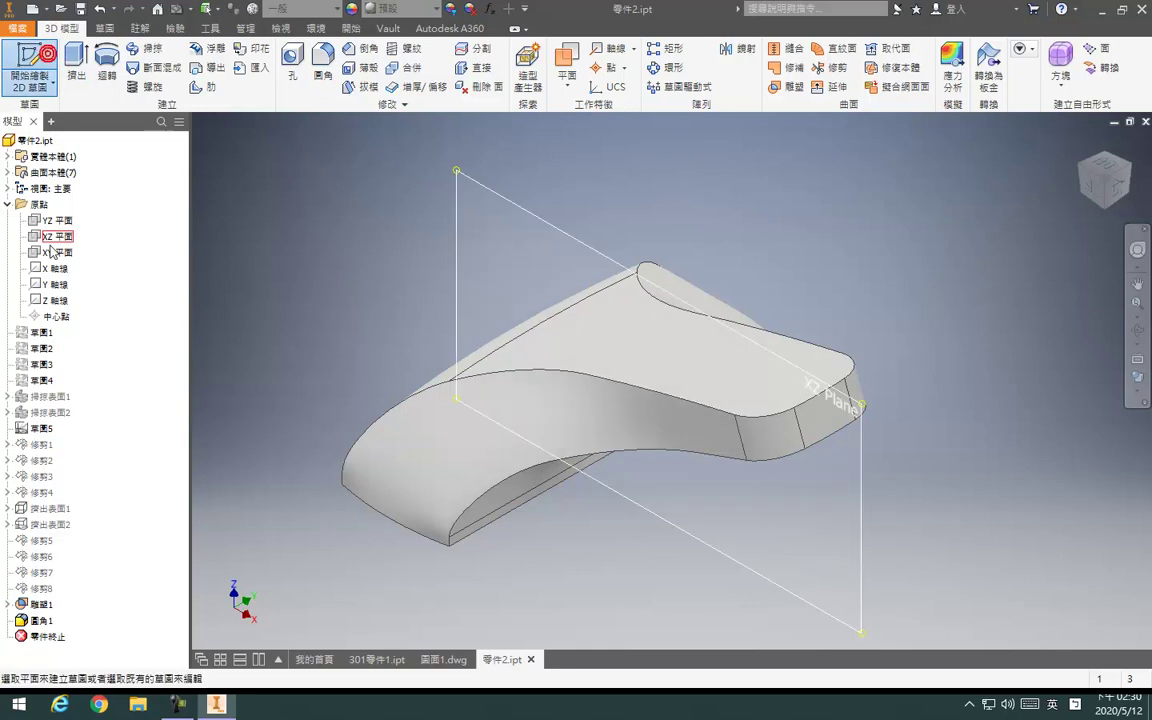
{"action": "left_click", "coordinate": [52, 237]}
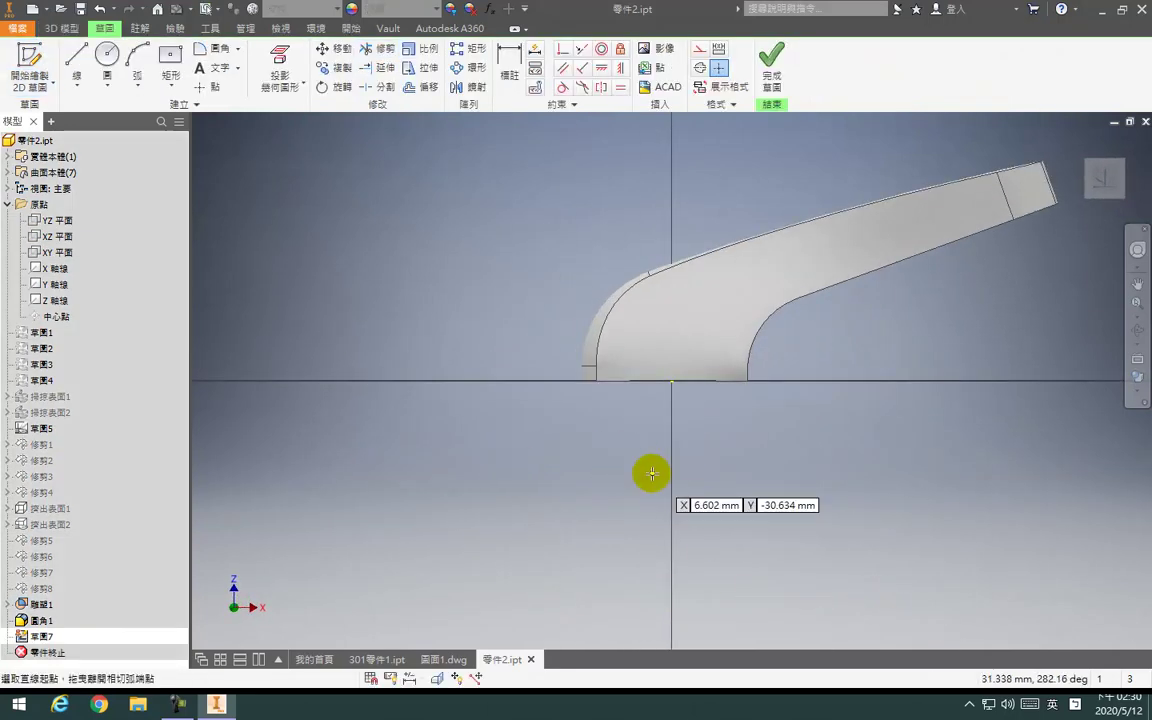
{"action": "left_click", "coordinate": [280, 62]}
{"action": "left_click", "coordinate": [55, 300]}
{"action": "left_click", "coordinate": [52, 268]}
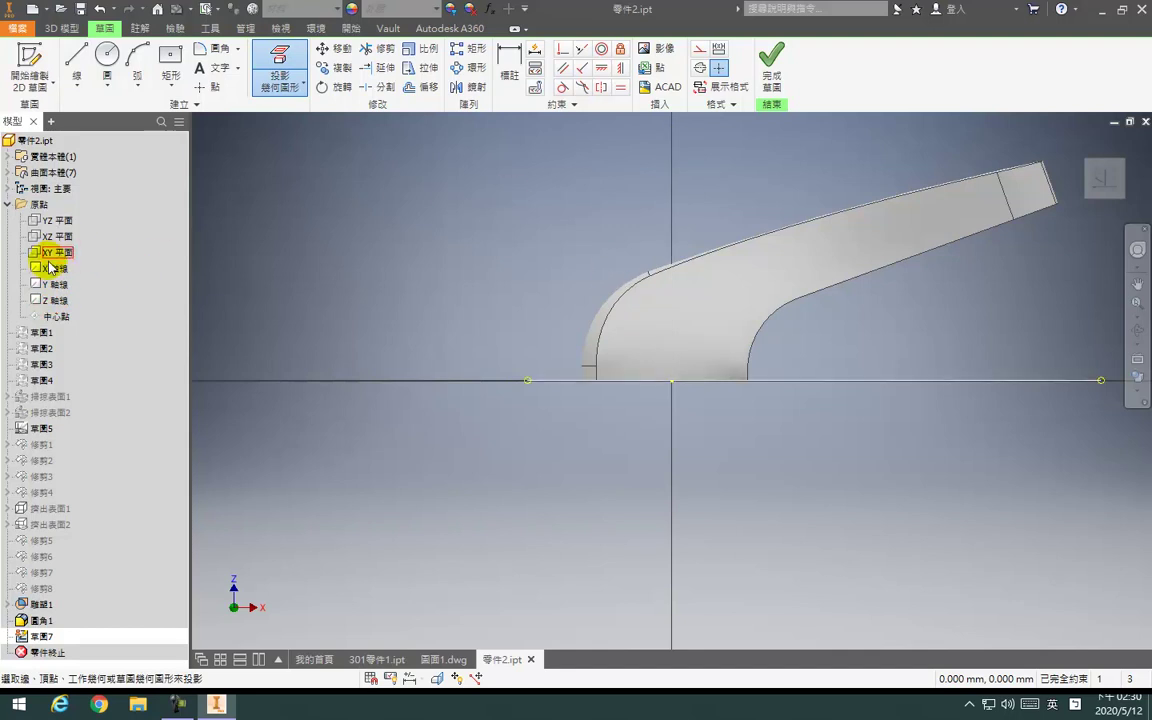
{"action": "left_click", "coordinate": [50, 299]}
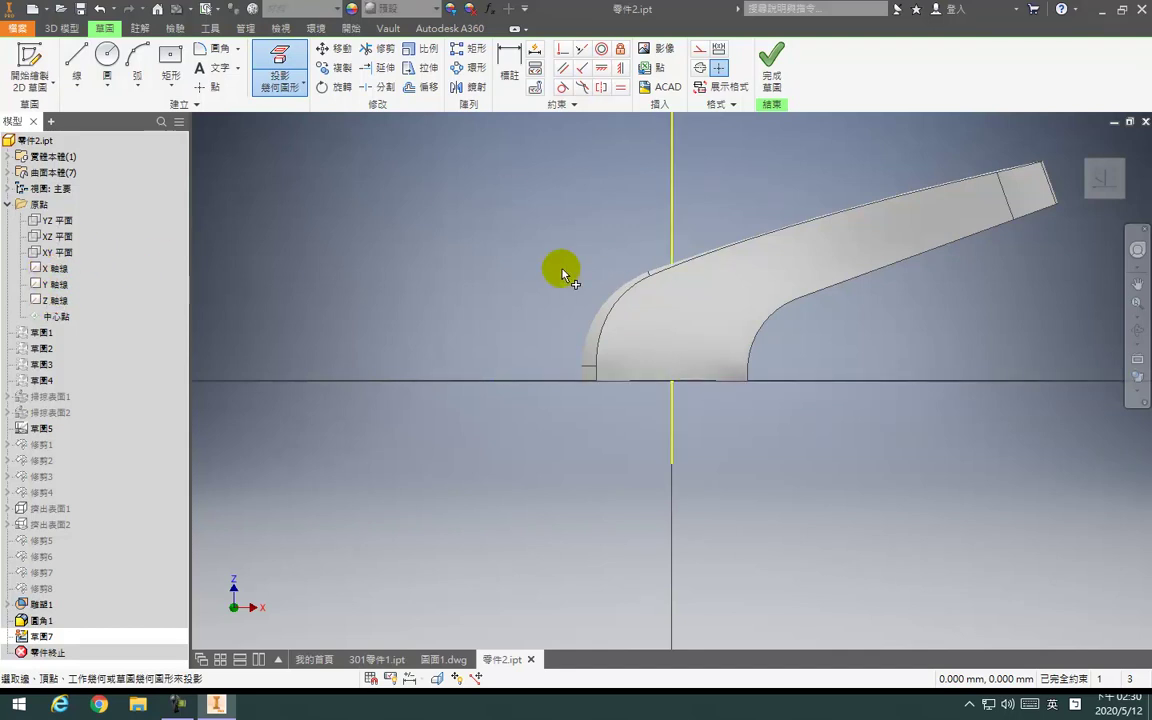
Sketch a line from the origin sloping up toward the handle's free end, ending above the body
{"action": "key", "text": "l"}
{"action": "left_click", "coordinate": [671, 380]}
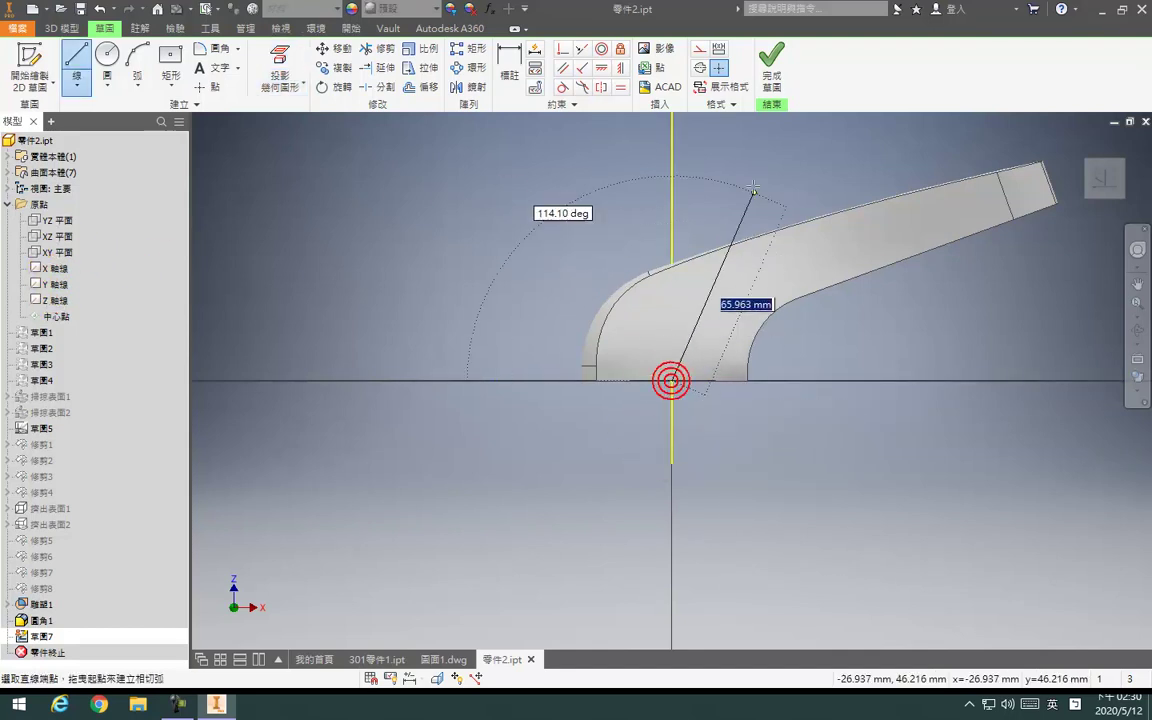
{"action": "left_click", "coordinate": [753, 181]}
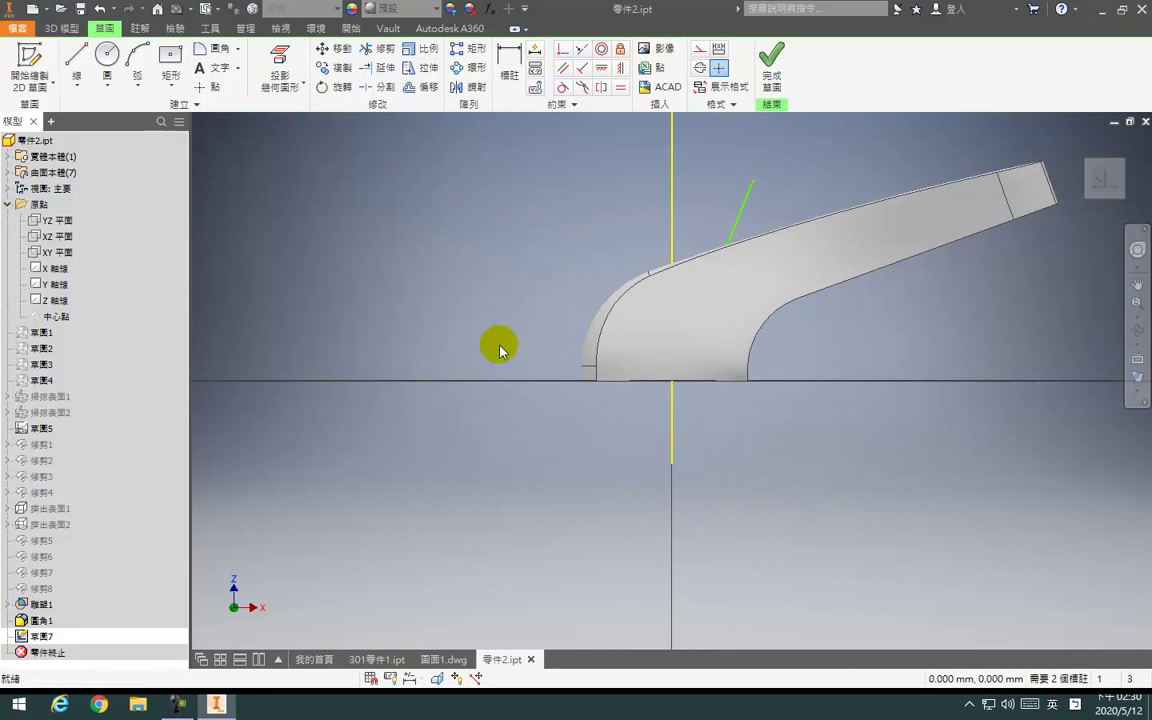
{"action": "left_click", "coordinate": [673, 379]}
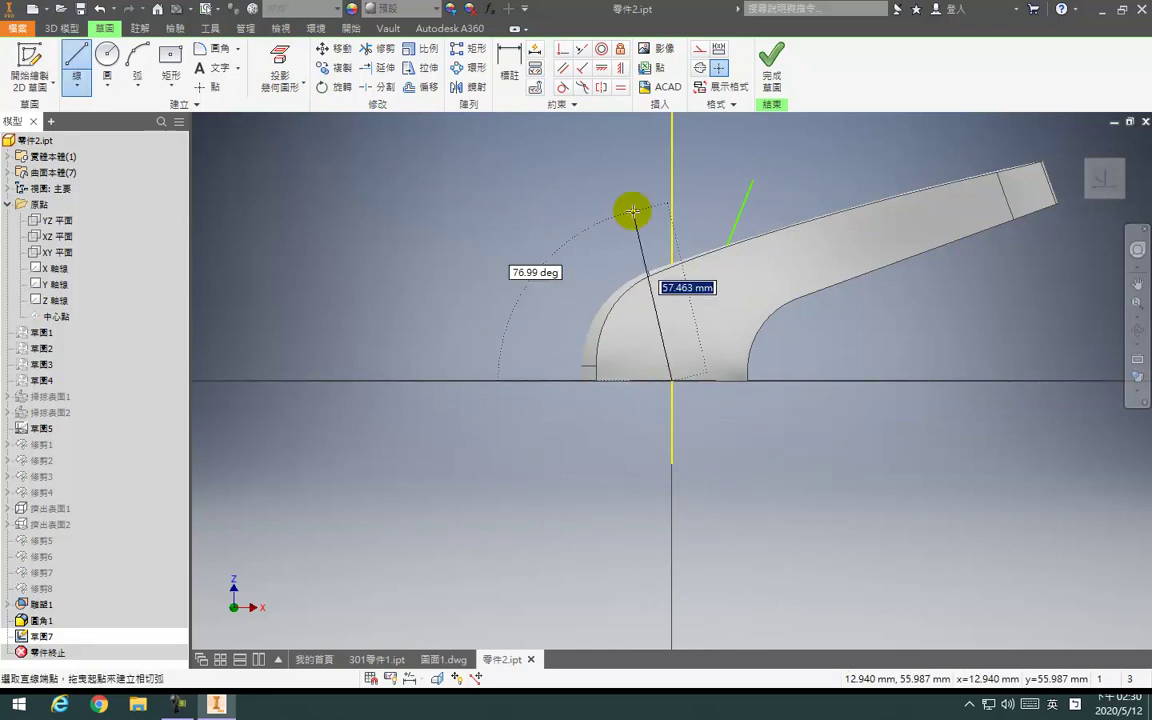
{"action": "double_click", "coordinate": [633, 211]}
{"action": "key", "text": "Escape"}
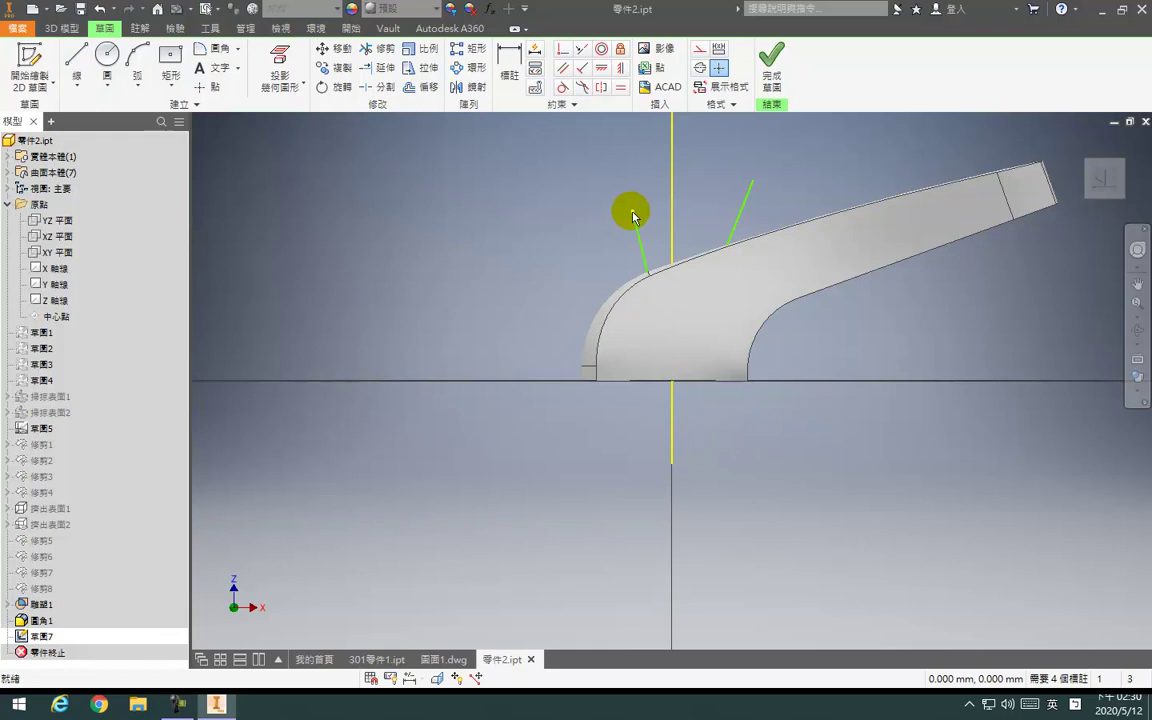
{"action": "left_click", "coordinate": [643, 244]}
{"action": "key", "text": "Delete"}
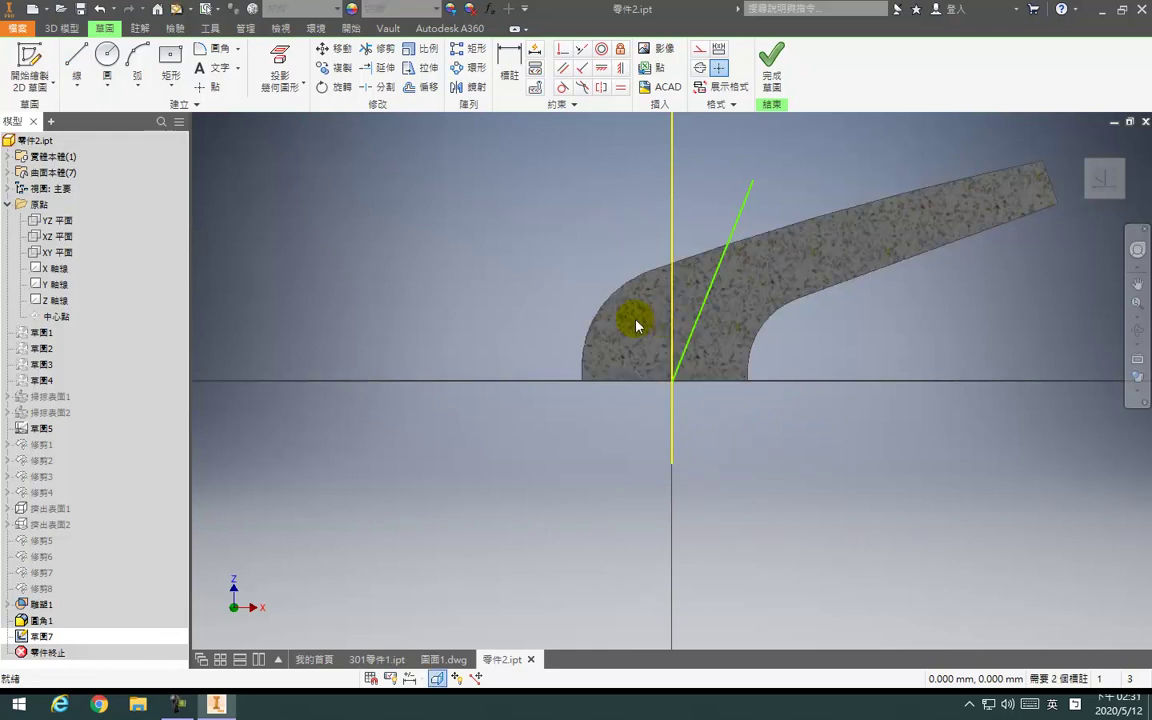
Sketch a steep line through the body's rounded rear down to the base, and align its lower endpoint horizontally with the origin
{"action": "key", "text": "l"}
{"action": "left_click", "coordinate": [606, 245]}
{"action": "left_click", "coordinate": [620, 381]}
{"action": "key", "text": "Escape"}
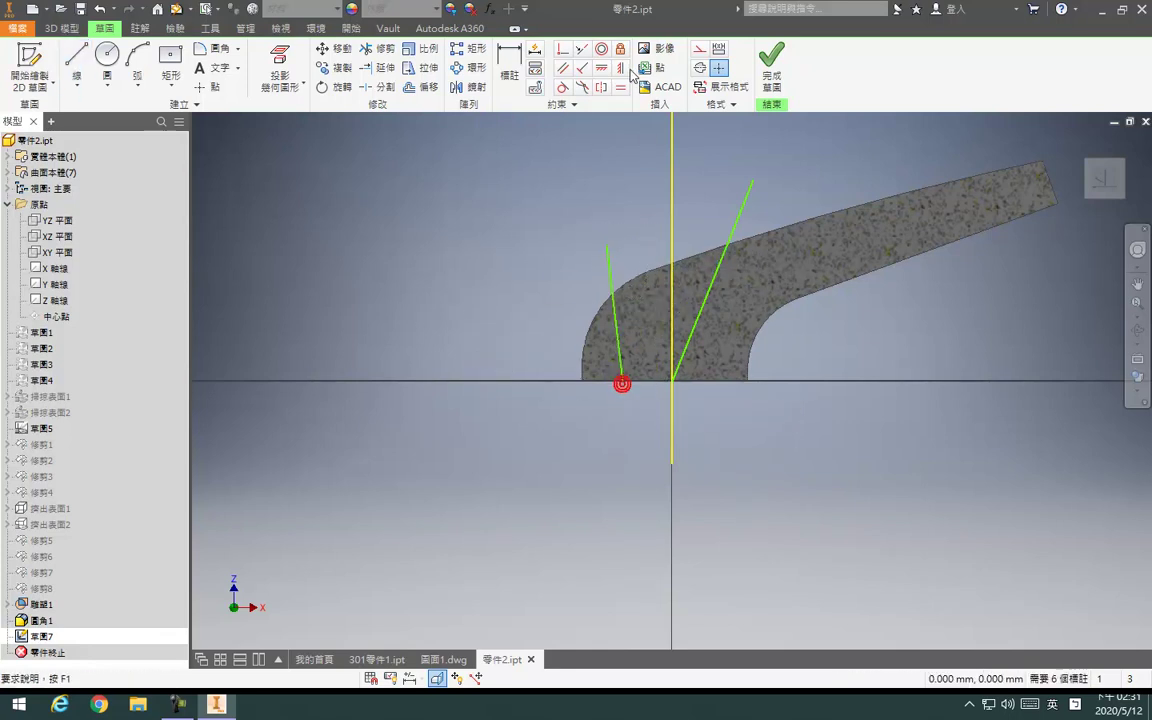
{"action": "left_click", "coordinate": [600, 67]}
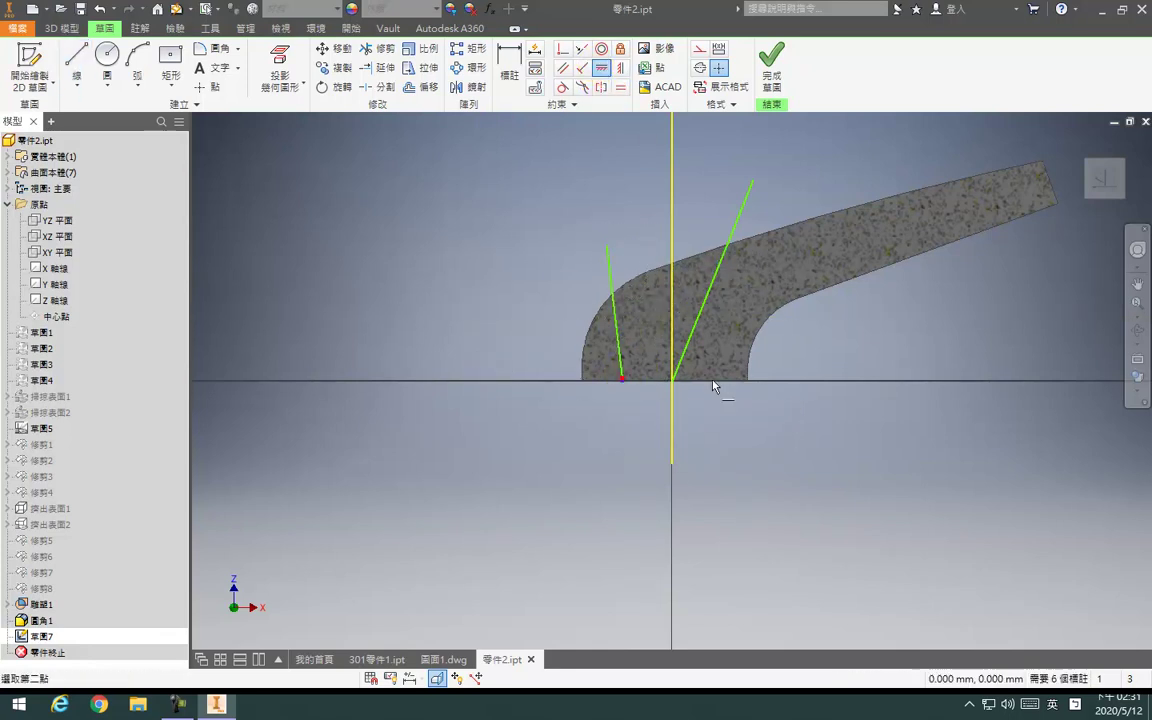
{"action": "left_click", "coordinate": [670, 382]}
Dimension the angle between the line starting at the origin and the projected Z axis as 20 degrees
{"action": "left_click", "coordinate": [697, 330]}
{"action": "key", "text": "d"}
{"action": "left_click", "coordinate": [692, 328]}
{"action": "left_click", "coordinate": [674, 248]}
{"action": "left_click", "coordinate": [690, 218]}
{"action": "type", "text": "20"}
{"action": "key", "text": "Return"}
Dimension the angle between the rear line and the projected Z axis as 10 degrees
{"action": "left_click", "coordinate": [617, 337]}
{"action": "left_click", "coordinate": [670, 322]}
{"action": "left_click", "coordinate": [660, 250]}
{"action": "type", "text": "10"}
{"action": "key", "text": "Return"}
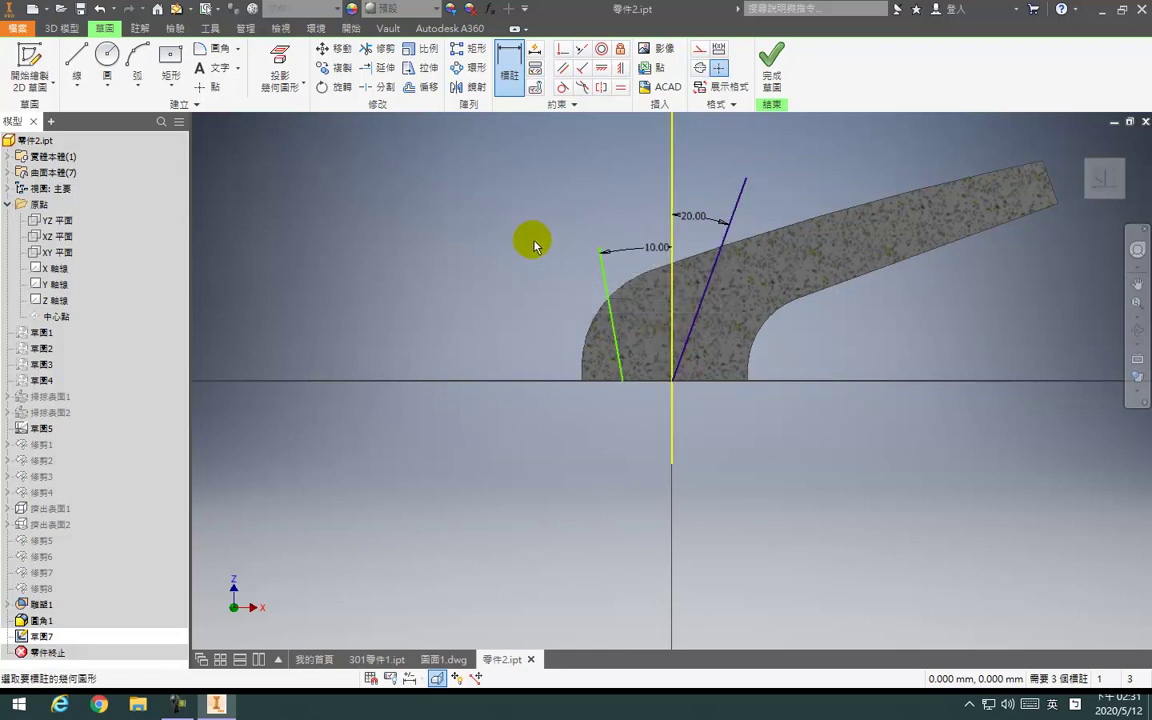
{"action": "right_click_drag", "start_coordinate": [561, 337], "coordinate": [648, 404]}
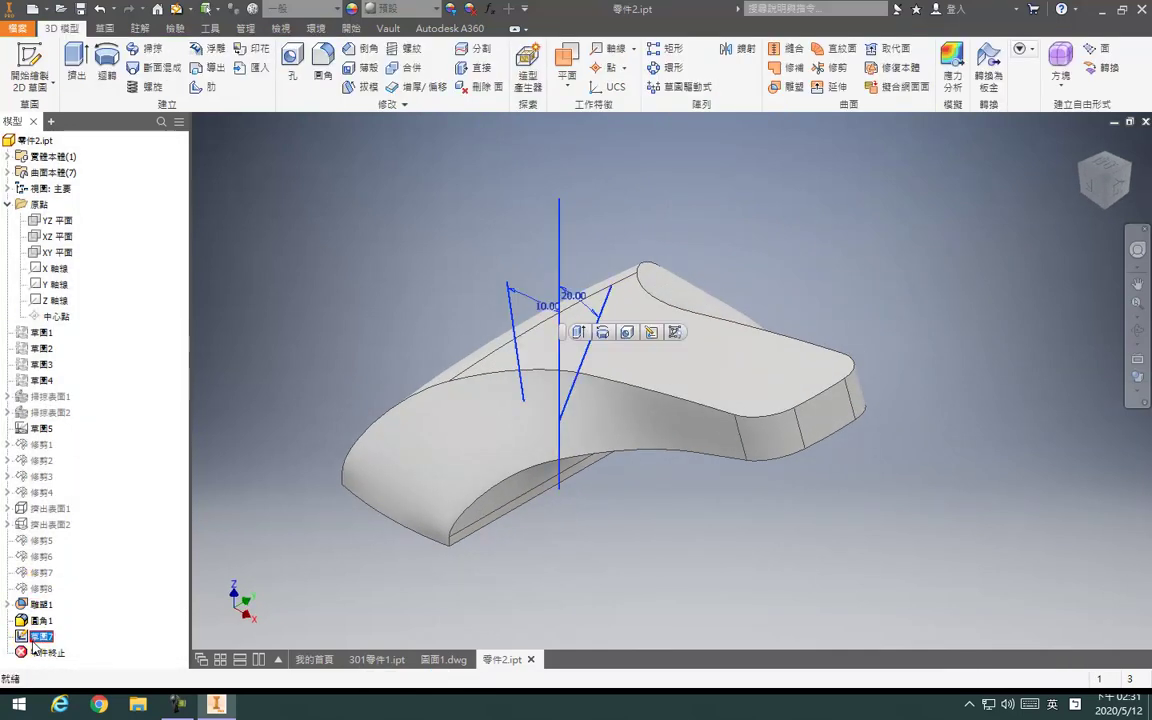
{"action": "double_click", "coordinate": [33, 646]}
{"action": "key", "text": "F7"}
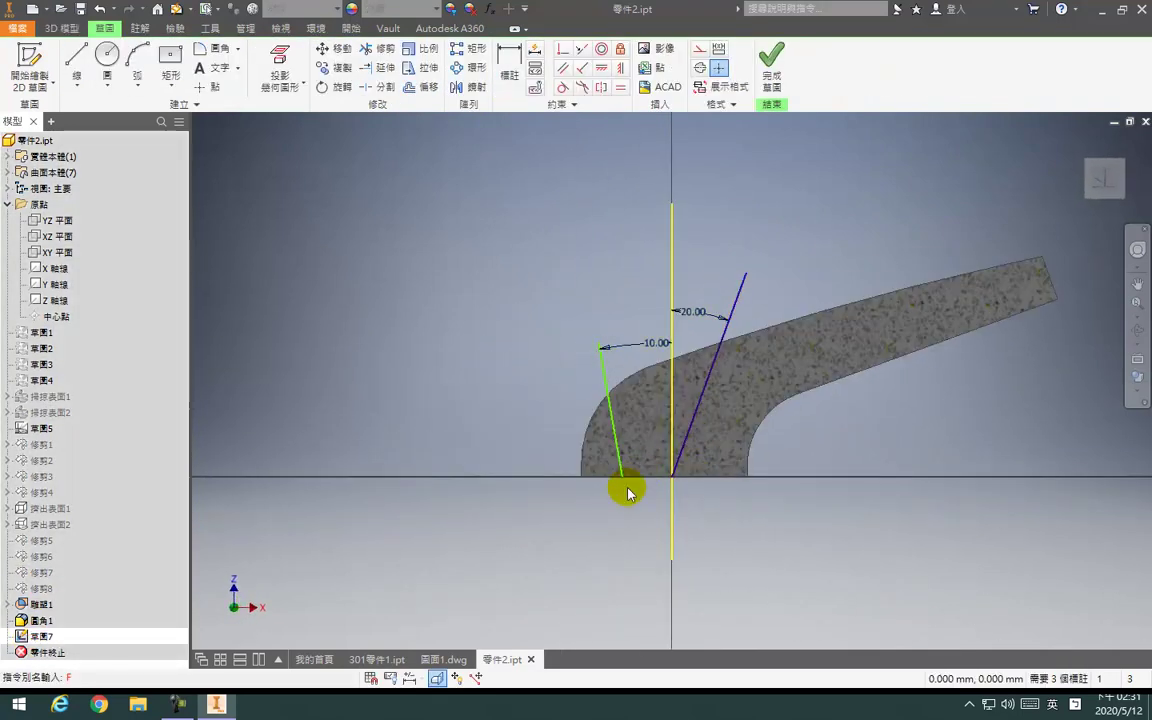
{"action": "left_click_drag", "start_coordinate": [623, 477], "coordinate": [673, 481]}
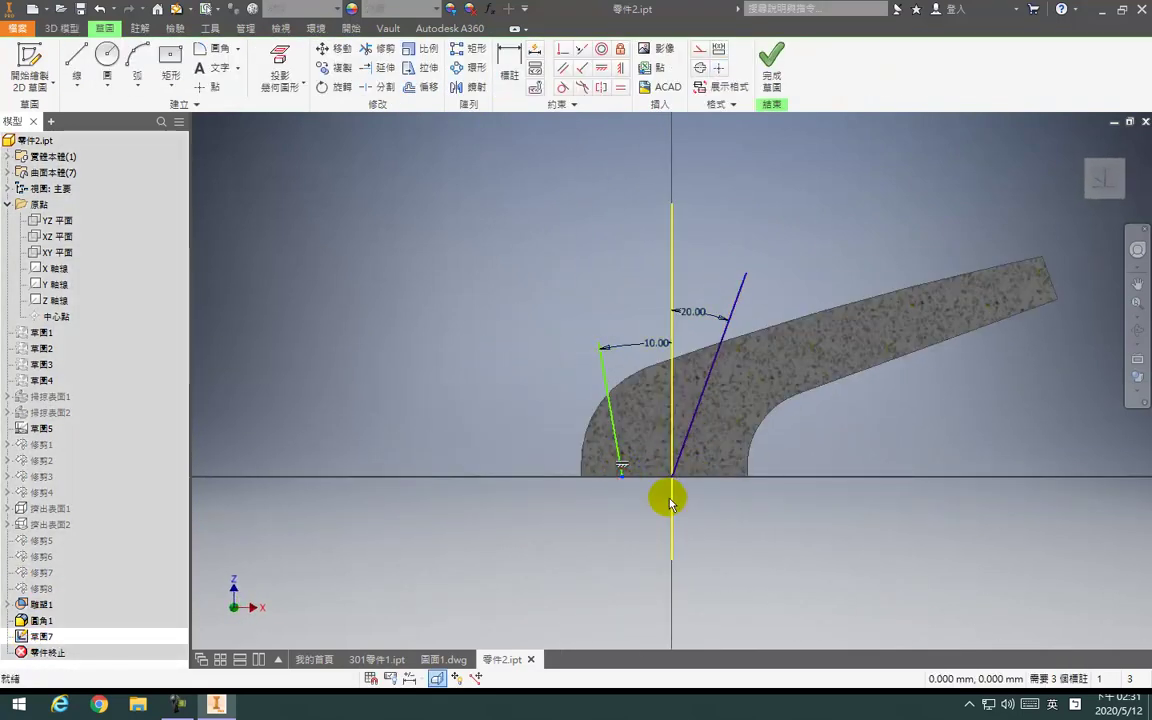
Dimension the distance from the rear line's lower endpoint to the projected Z axis as 17 mm and finish the sketch
{"action": "key", "text": "d"}
{"action": "left_click", "coordinate": [670, 498]}
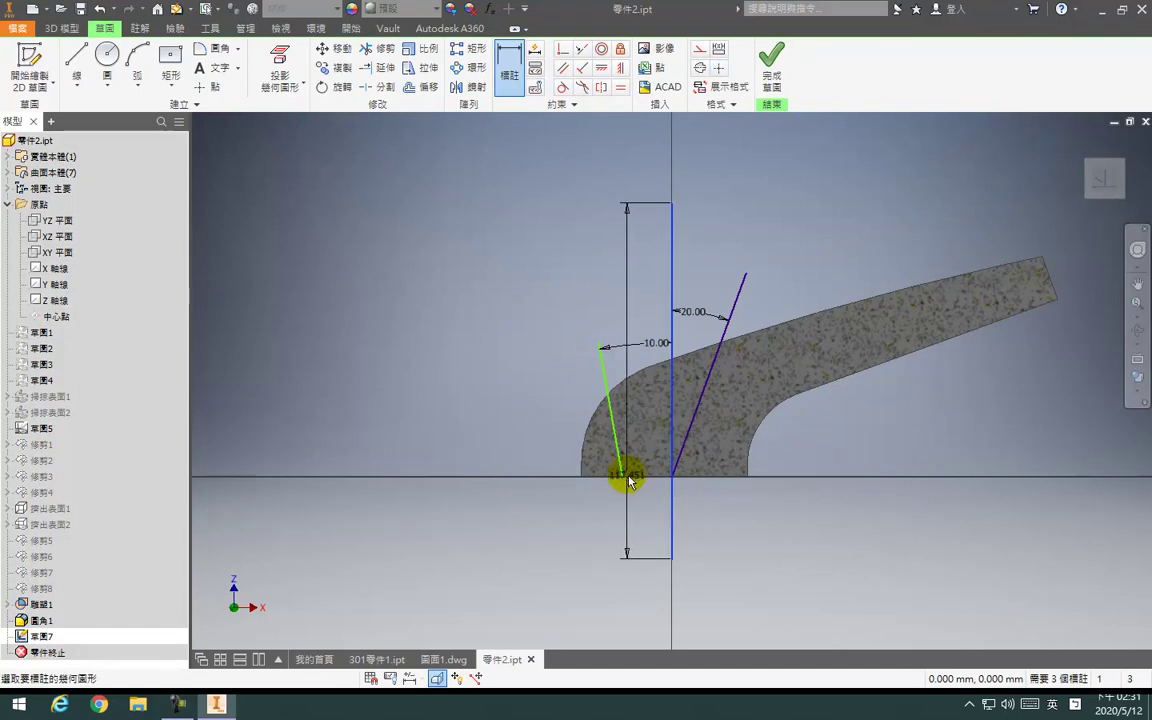
{"action": "left_click", "coordinate": [620, 476]}
{"action": "left_click", "coordinate": [626, 511]}
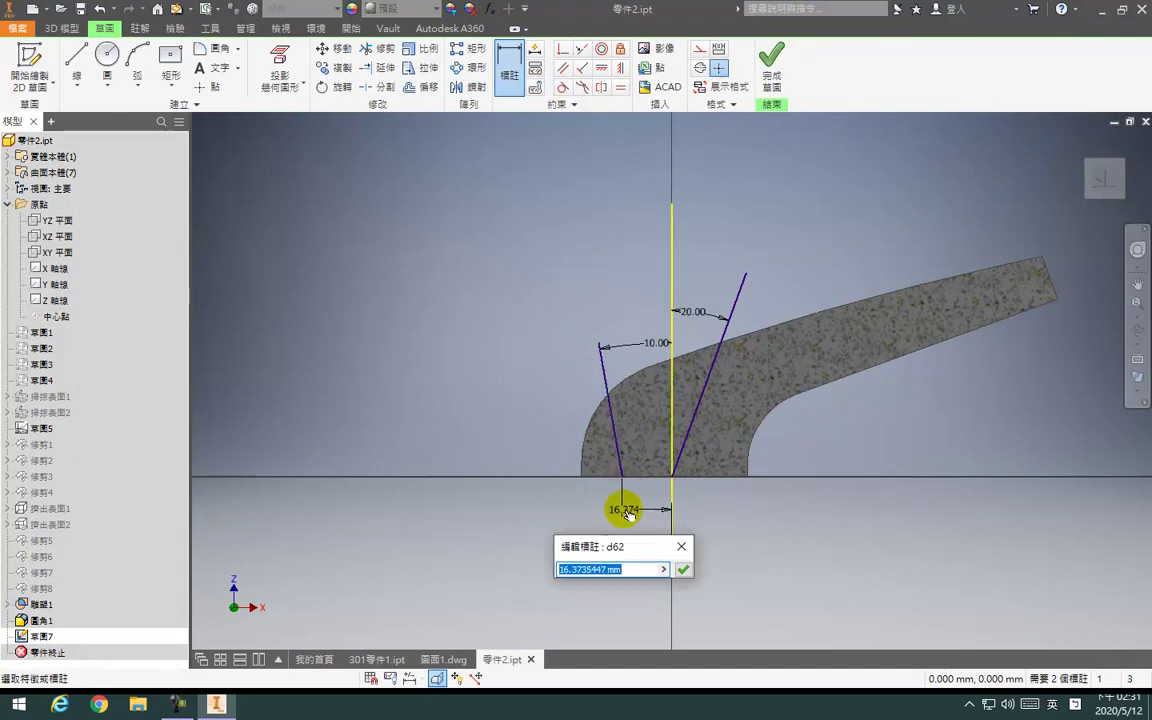
{"action": "type", "text": "17"}
{"action": "key", "text": "Return"}
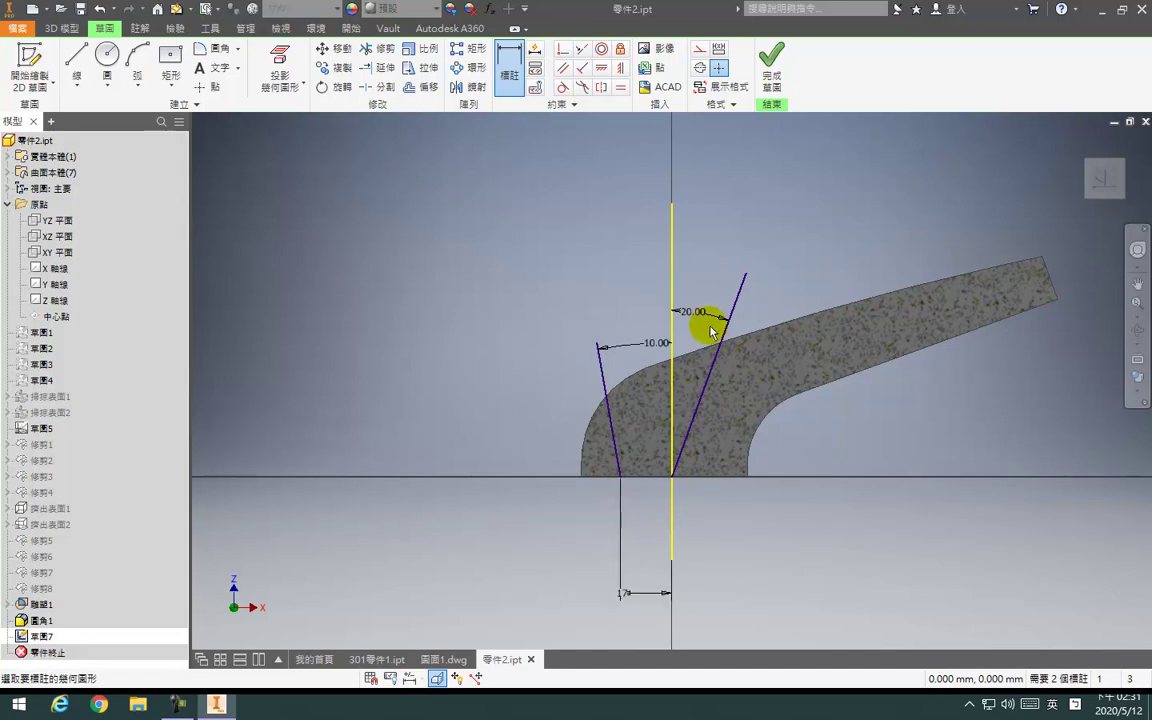
{"action": "left_click", "coordinate": [778, 80]}
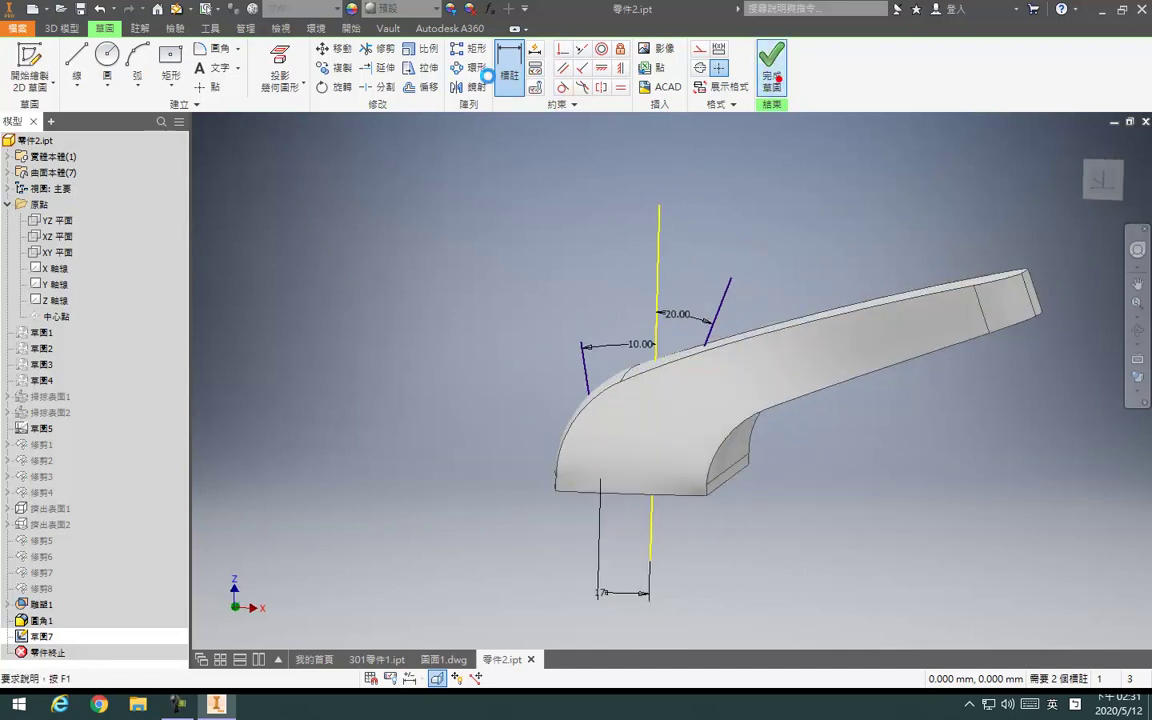
Create a work plane perpendicular to the 20 degree line at its upper endpoint
{"action": "left_click", "coordinate": [564, 58]}
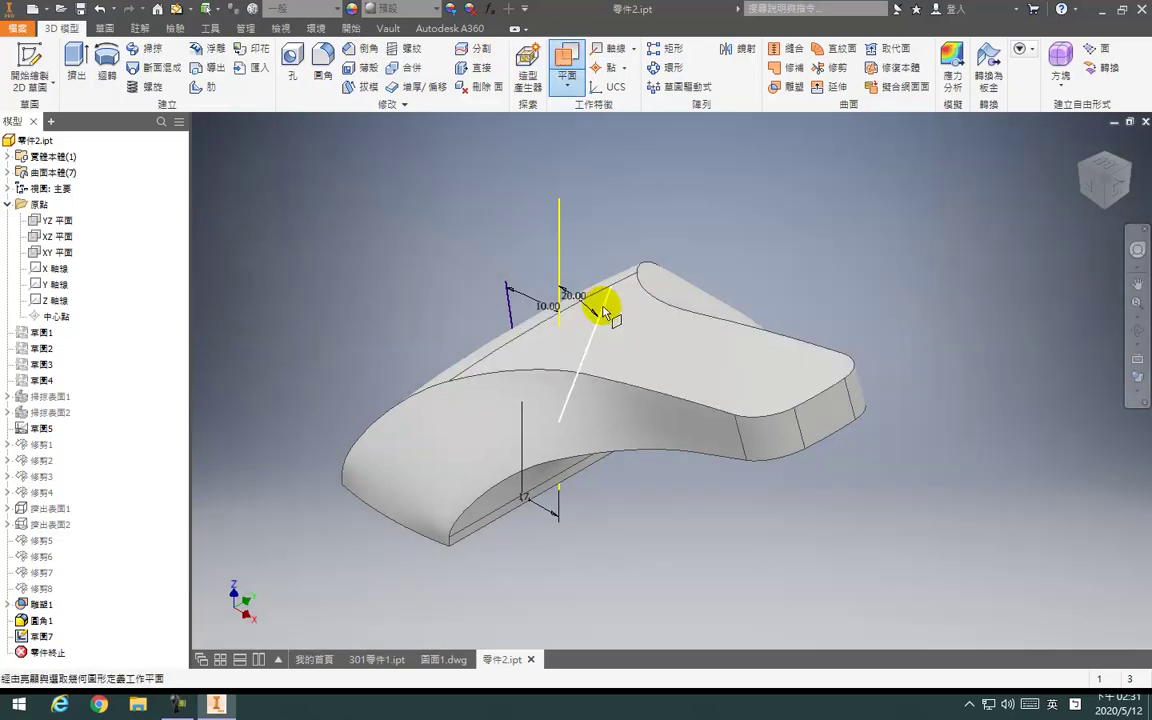
{"action": "left_click", "coordinate": [603, 312]}
{"action": "left_click", "coordinate": [599, 306]}
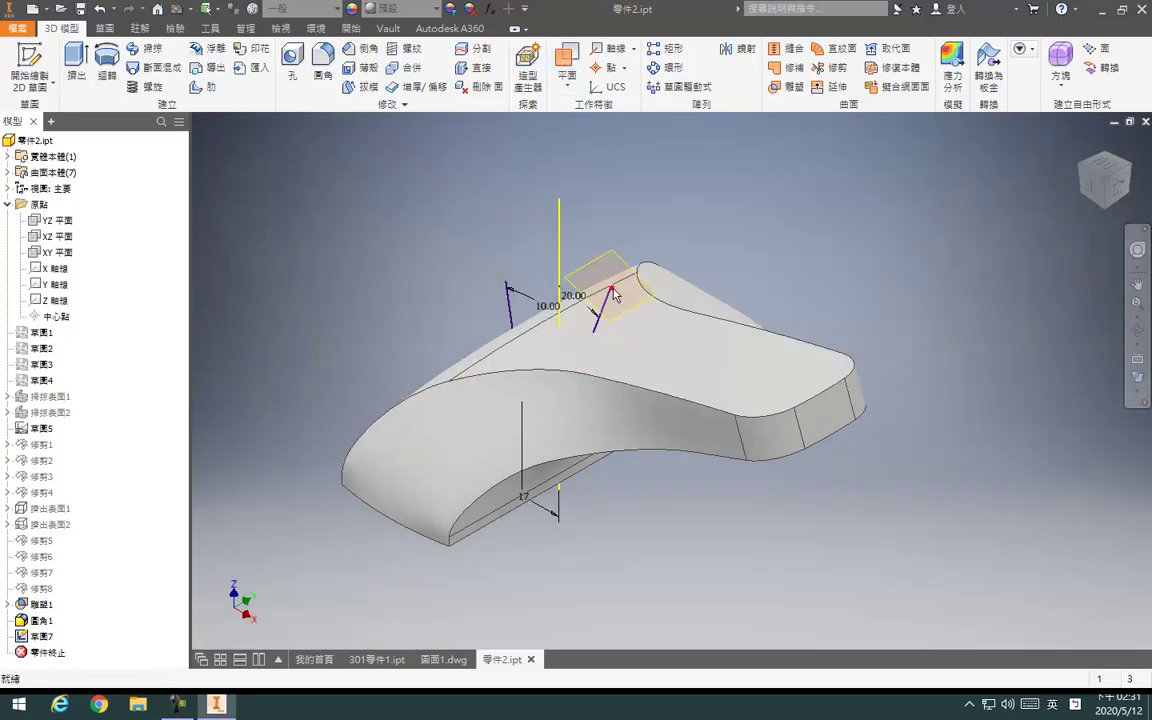
Sketch a 51 mm diameter circle centred on the origin of a new sketch on the angled work plane
{"action": "left_click", "coordinate": [594, 254]}
{"action": "left_click", "coordinate": [600, 250]}
{"action": "key", "text": "c"}
{"action": "left_click", "coordinate": [671, 380]}
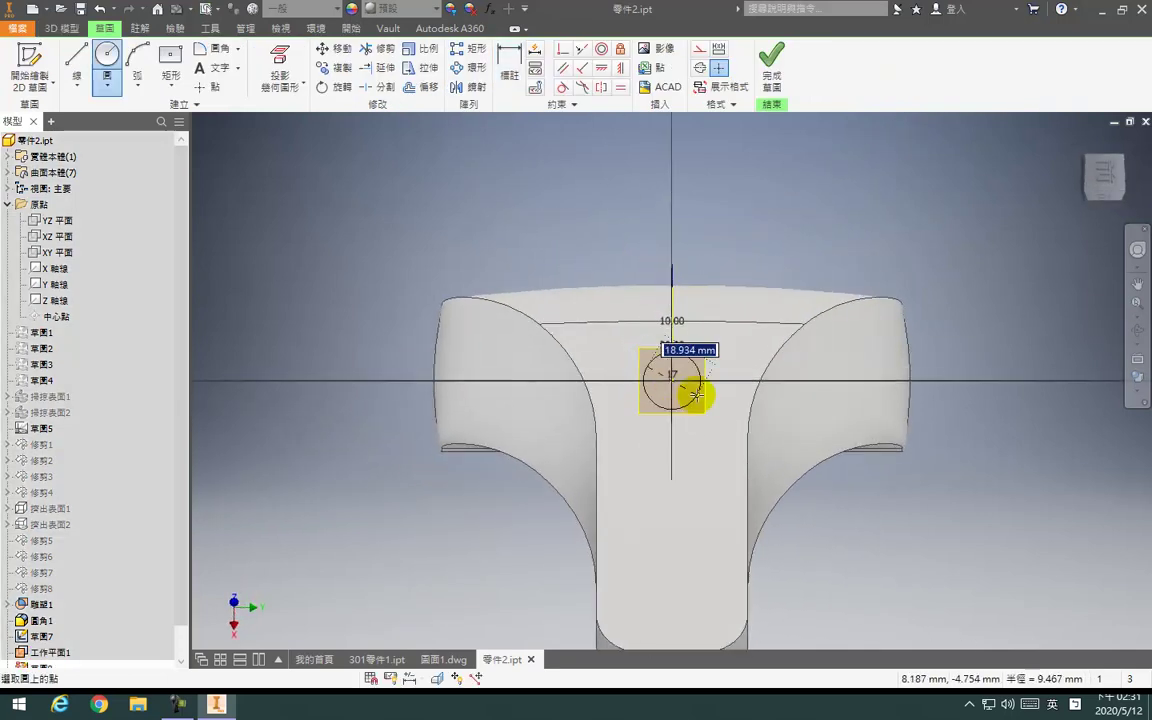
{"action": "type", "text": "51"}
{"action": "key", "text": "Return"}
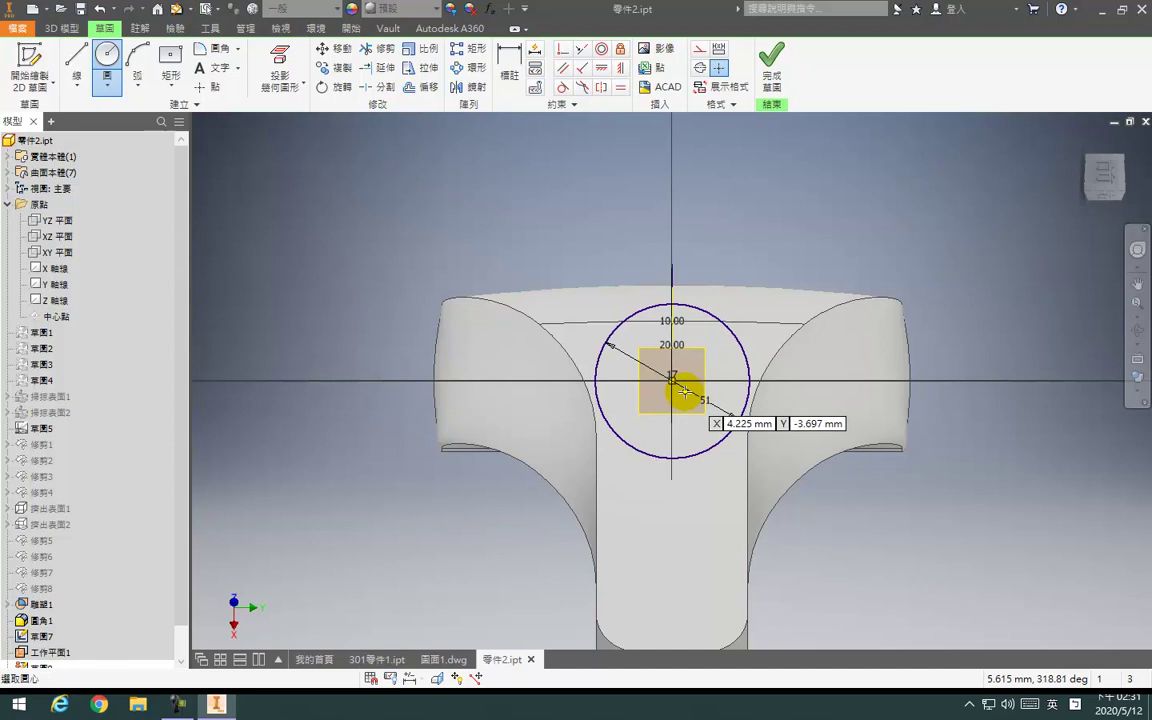
{"action": "key", "text": "e"}
{"action": "key", "text": "e"}
{"action": "left_click", "coordinate": [389, 184]}
{"action": "left_click", "coordinate": [370, 197]}
{"action": "left_click", "coordinate": [572, 248]}
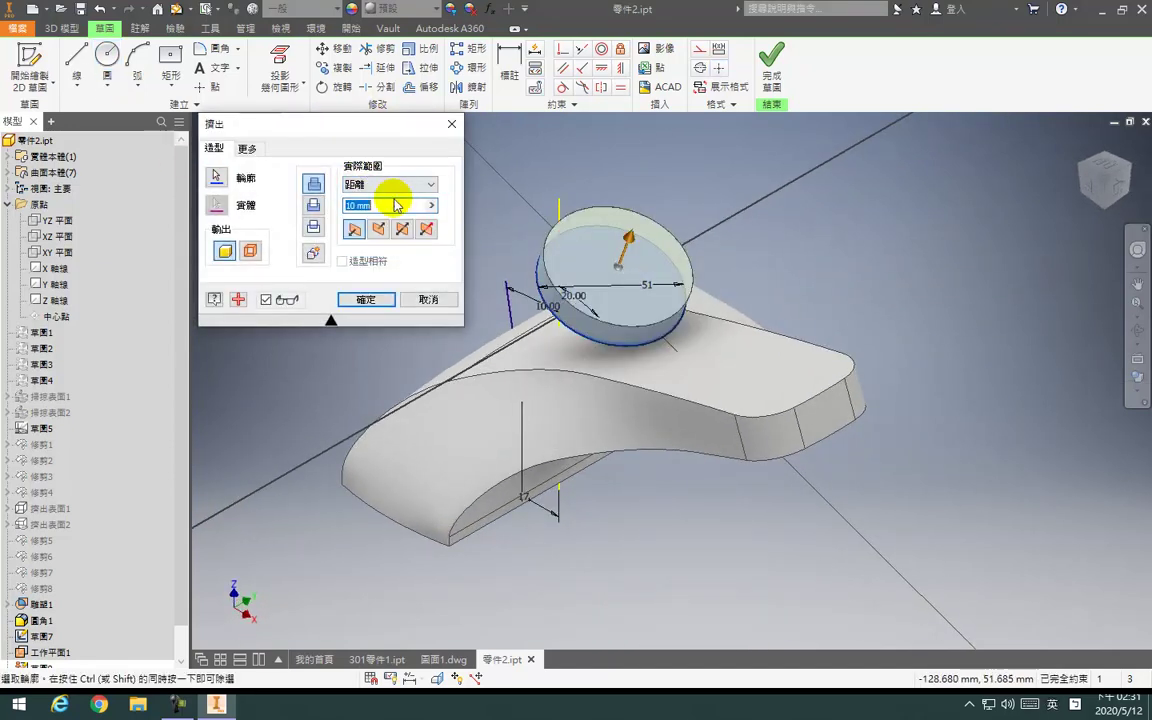
{"action": "left_click", "coordinate": [389, 184]}
{"action": "left_click", "coordinate": [370, 229]}
{"action": "left_click", "coordinate": [363, 298]}
{"action": "left_click", "coordinate": [404, 300]}
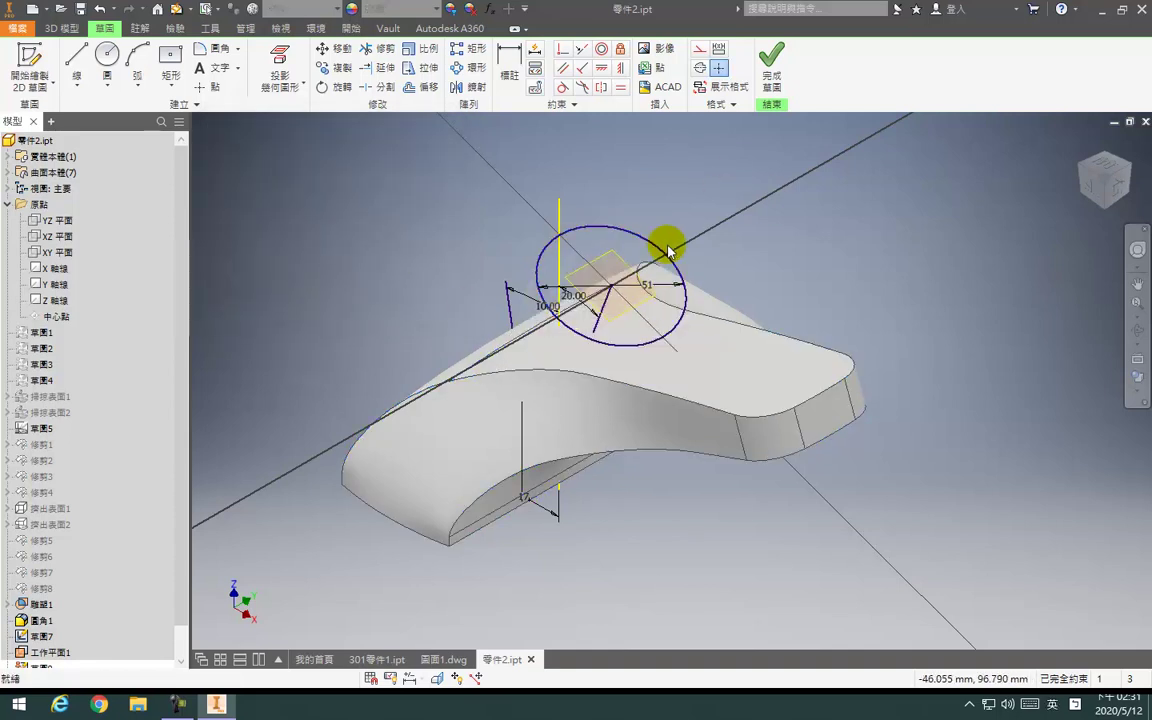
Extrude the 51 mm circle to the next face (到下一個) so it joins the body
{"action": "key", "text": "e"}
{"action": "left_click", "coordinate": [617, 245]}
{"action": "left_click", "coordinate": [389, 184]}
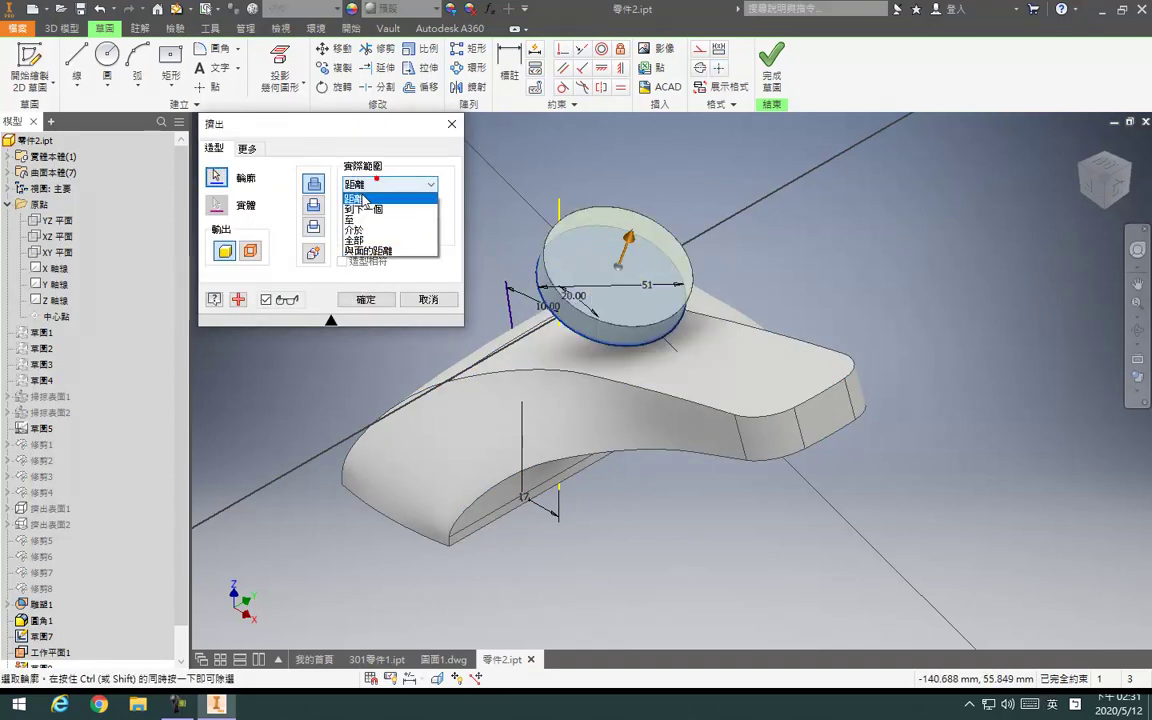
{"action": "left_click", "coordinate": [357, 210]}
{"action": "left_click", "coordinate": [366, 300]}
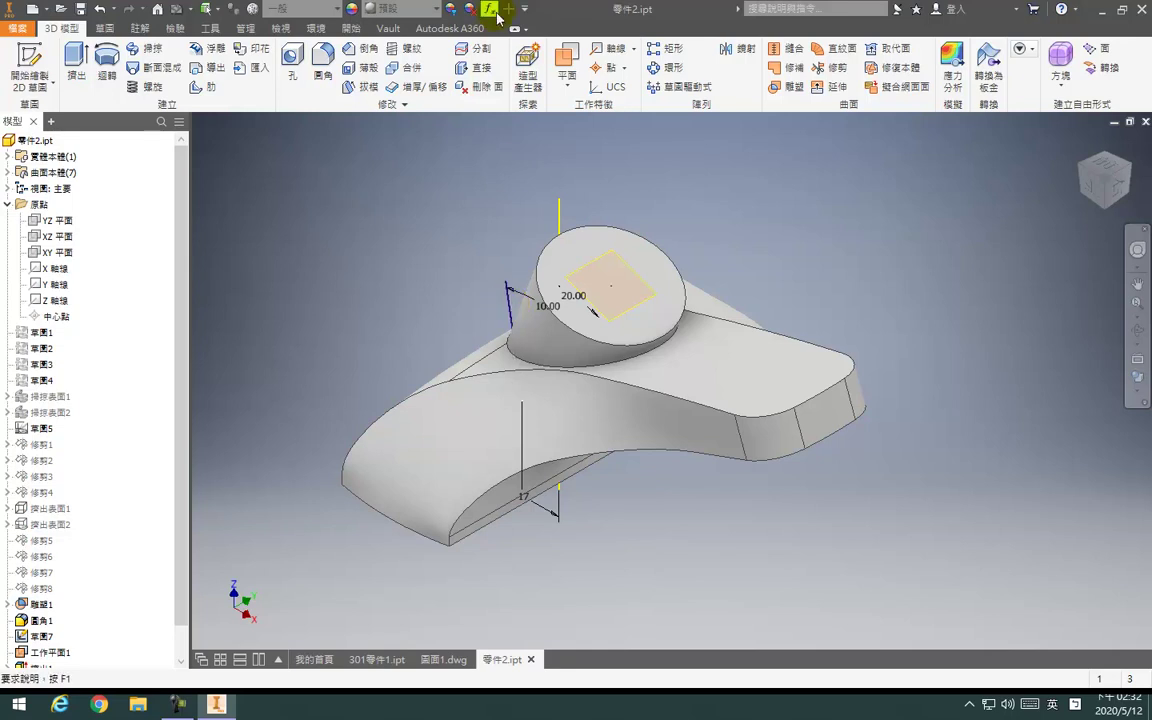
Create a work plane perpendicular to the 10 degree line at its lower endpoint on the body's underside
{"action": "left_click", "coordinate": [564, 58]}
{"action": "key", "text": "F4"}
{"action": "left_click_drag", "start_coordinate": [621, 416], "coordinate": [617, 411]}
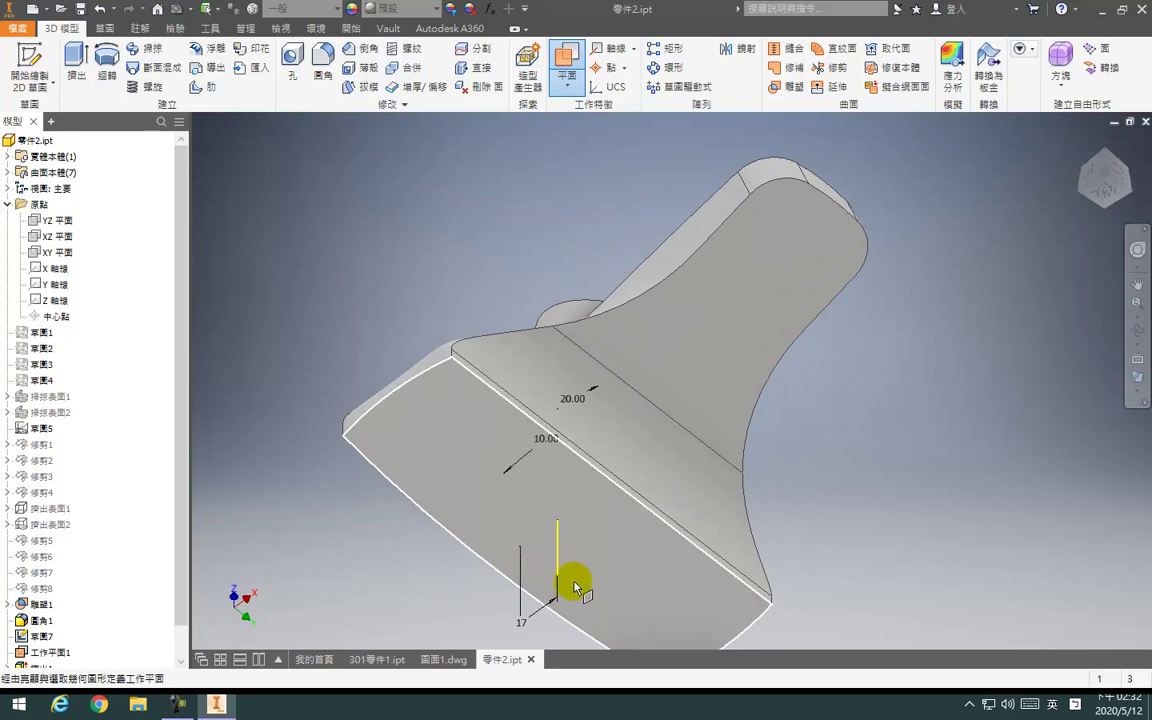
{"action": "left_click", "coordinate": [519, 548]}
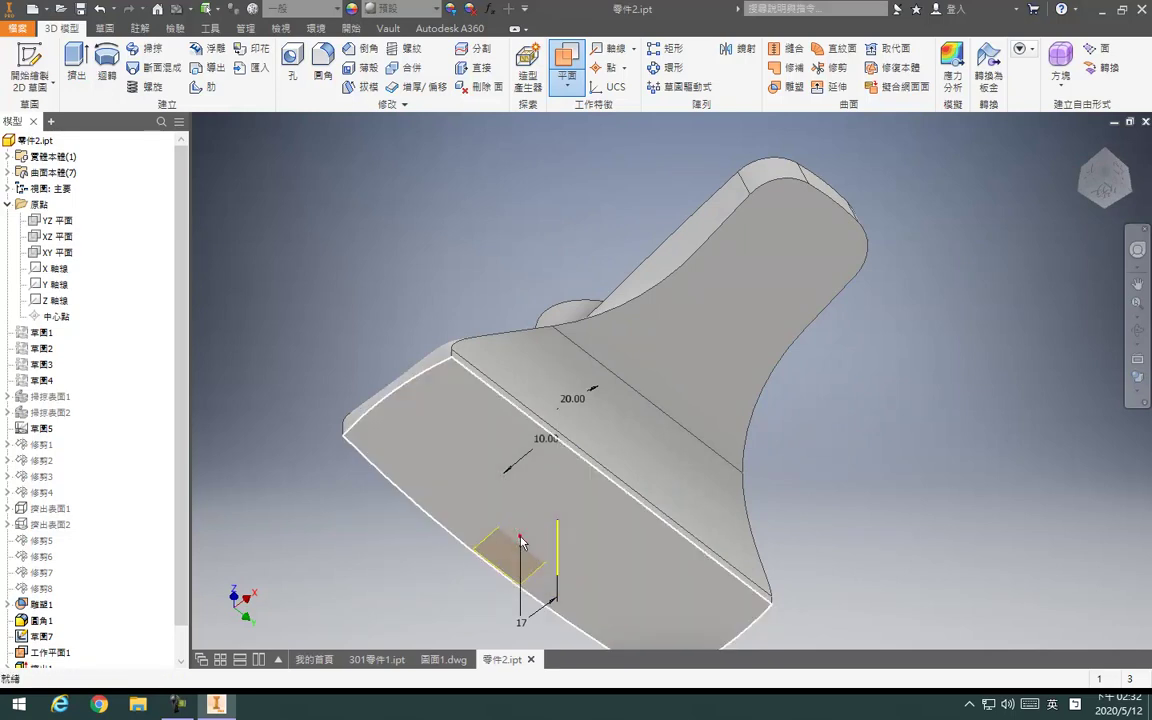
{"action": "left_click", "coordinate": [492, 556]}
{"action": "scroll", "coordinate": [480, 553], "scroll_direction": "up", "scroll_amount": 4}
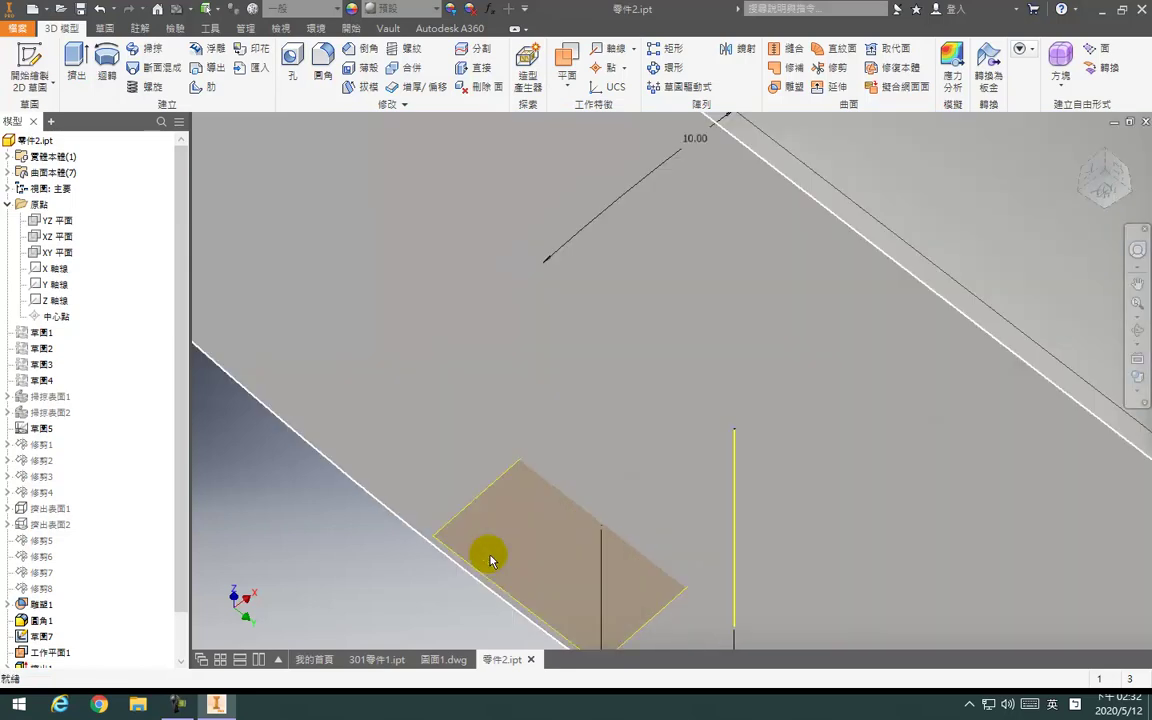
{"action": "left_click", "coordinate": [466, 510]}
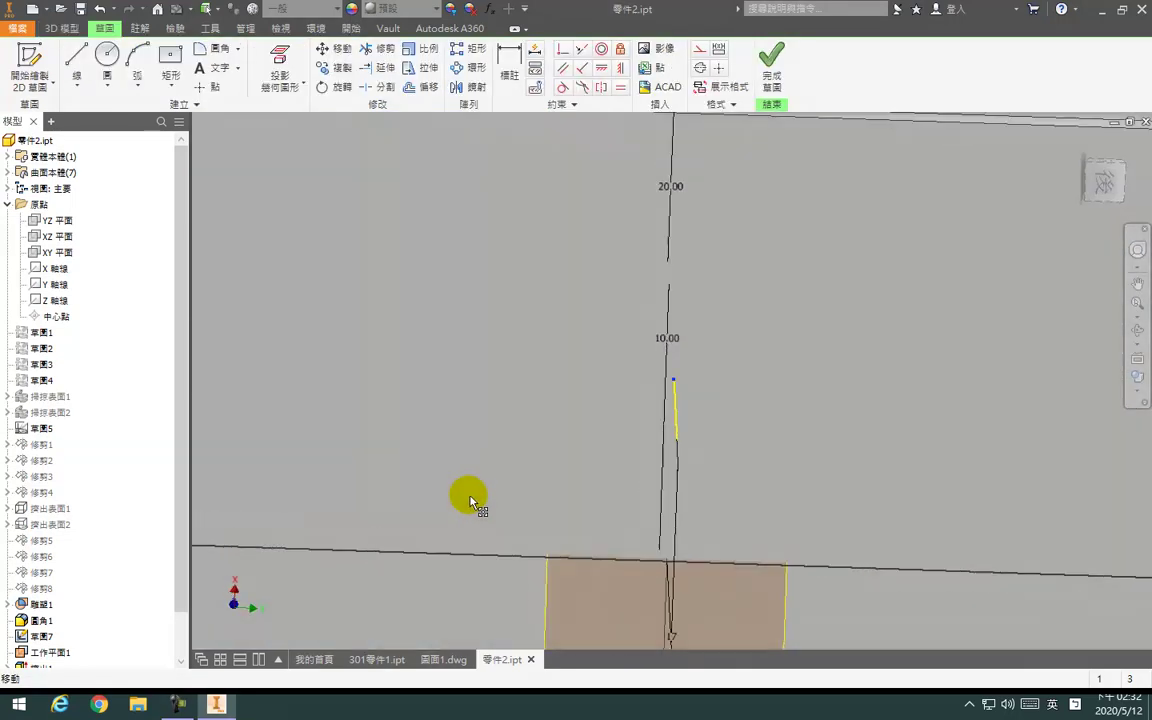
{"action": "scroll", "coordinate": [510, 478], "scroll_direction": "down", "scroll_amount": 5}
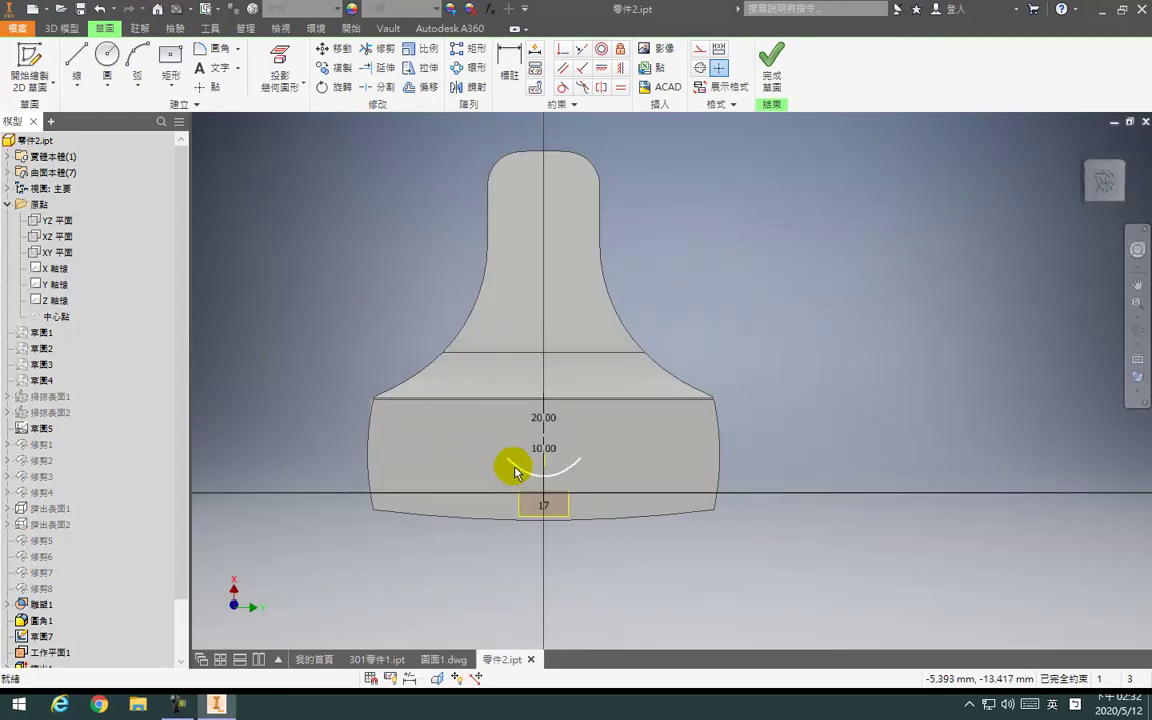
{"action": "left_click", "coordinate": [100, 8]}
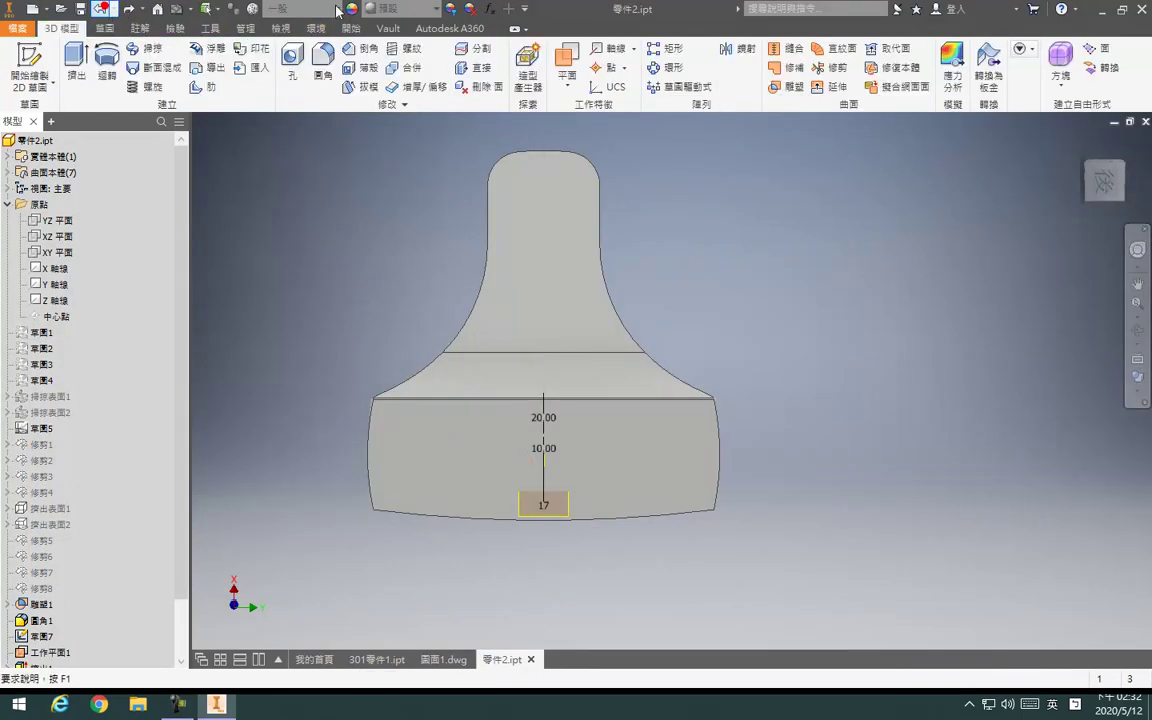
Roll the model back by moving the end-of-part marker above the cylindrical boss extrusion
{"action": "left_click", "coordinate": [1085, 147]}
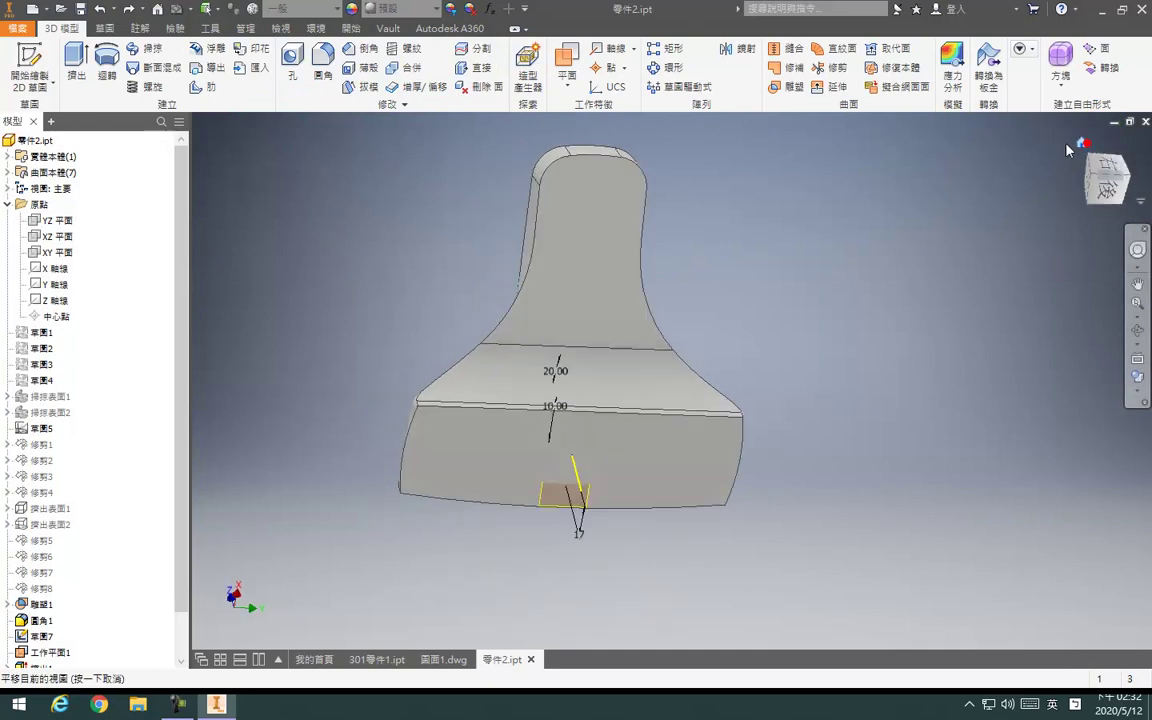
{"action": "scroll", "coordinate": [130, 450], "scroll_direction": "down", "scroll_amount": 1}
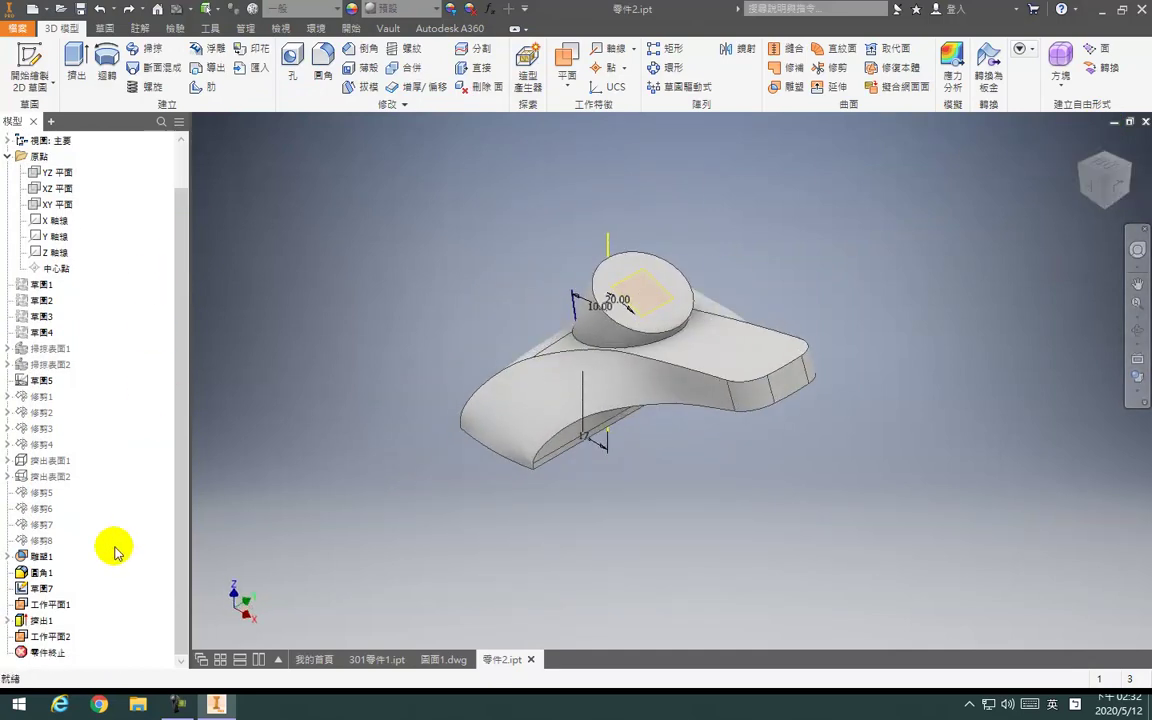
{"action": "mouse_move", "coordinate": [57, 657]}
{"action": "left_mouse_down"}
{"action": "mouse_move", "coordinate": [49, 590]}
{"action": "mouse_move", "coordinate": [41, 620]}
{"action": "left_mouse_up"}
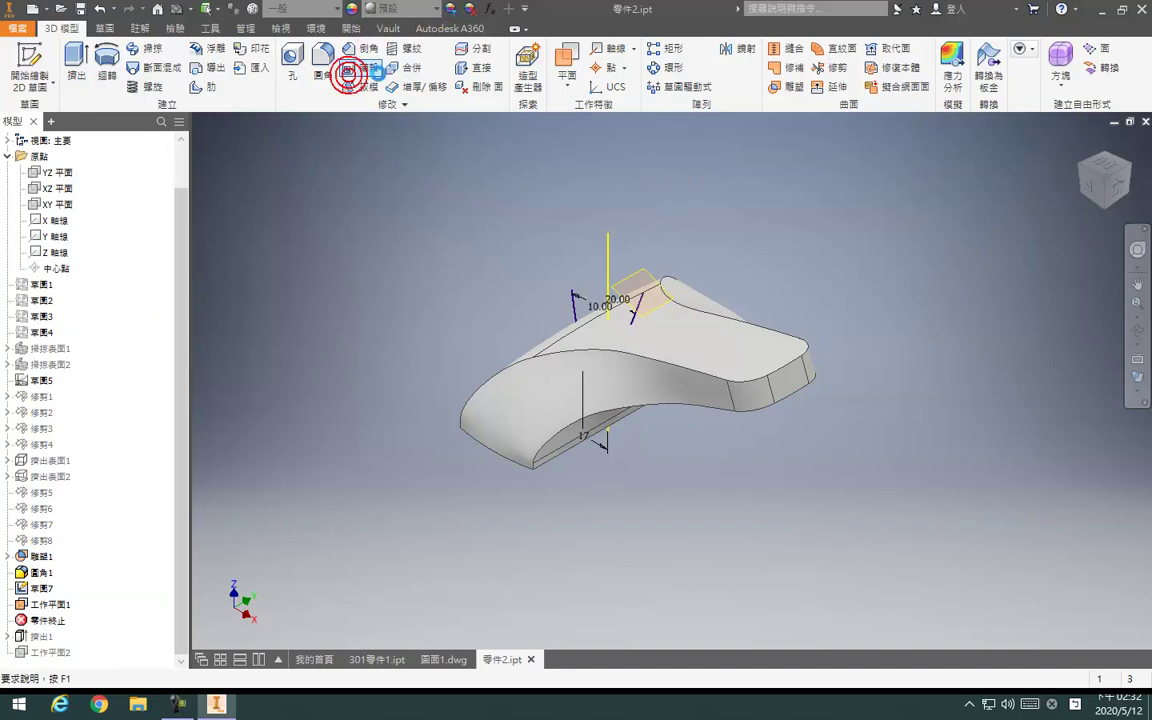
Start a shell of the body and give the flat underside face its own unique thickness of 3 mm
{"action": "left_click", "coordinate": [376, 72]}
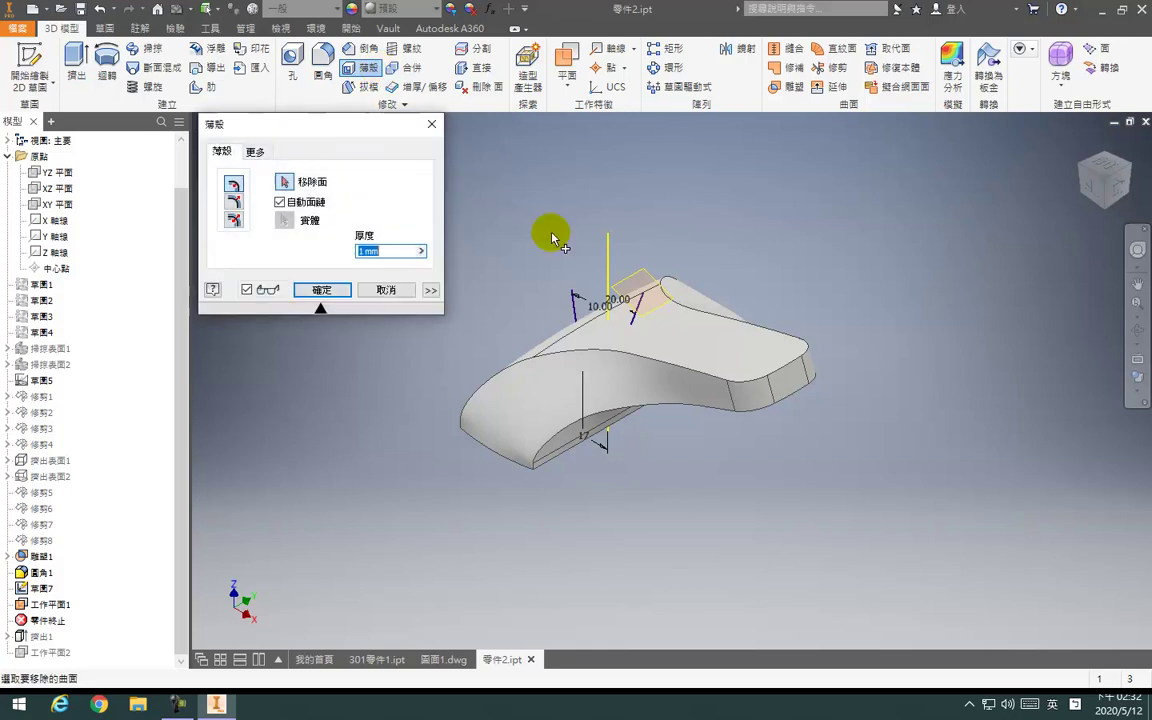
{"action": "key", "text": "F4"}
{"action": "left_click_drag", "start_coordinate": [625, 355], "coordinate": [625, 300]}
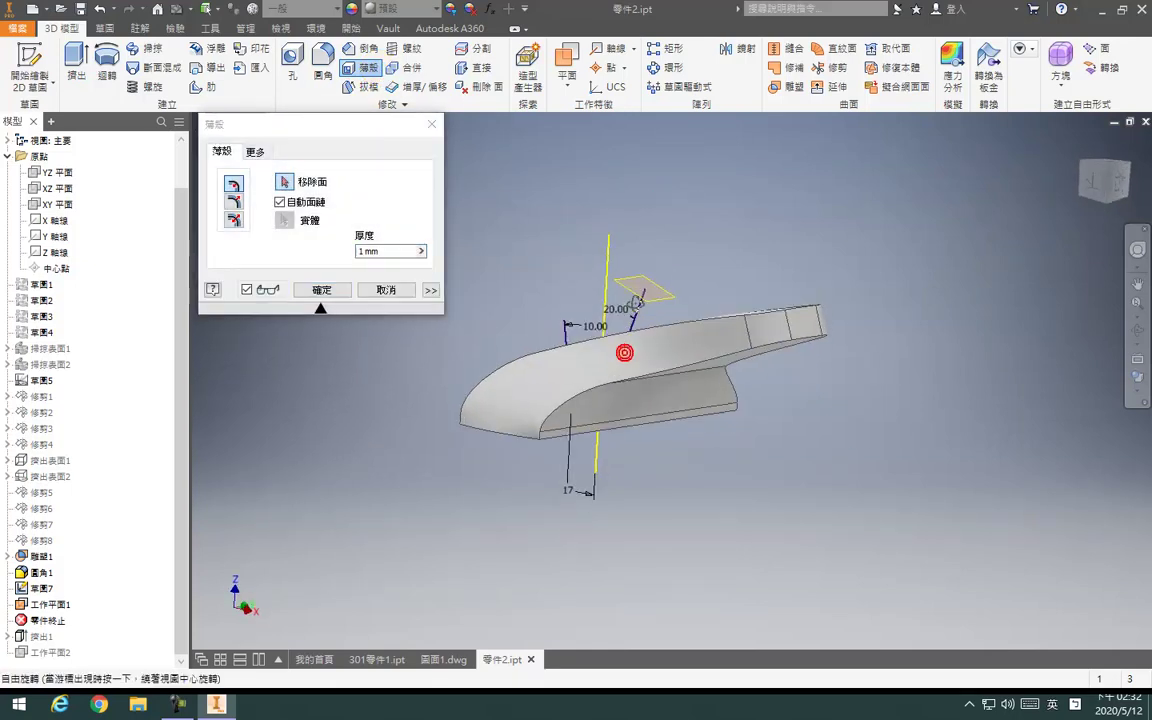
{"action": "left_click", "coordinate": [428, 289]}
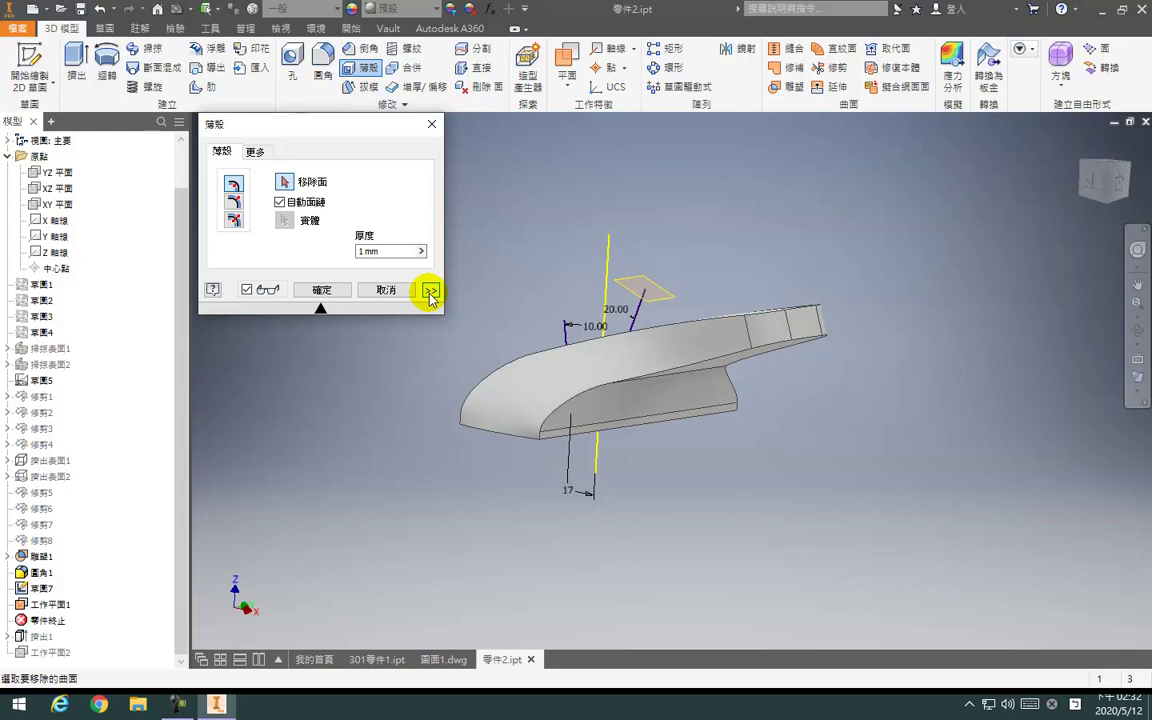
{"action": "left_click", "coordinate": [430, 290]}
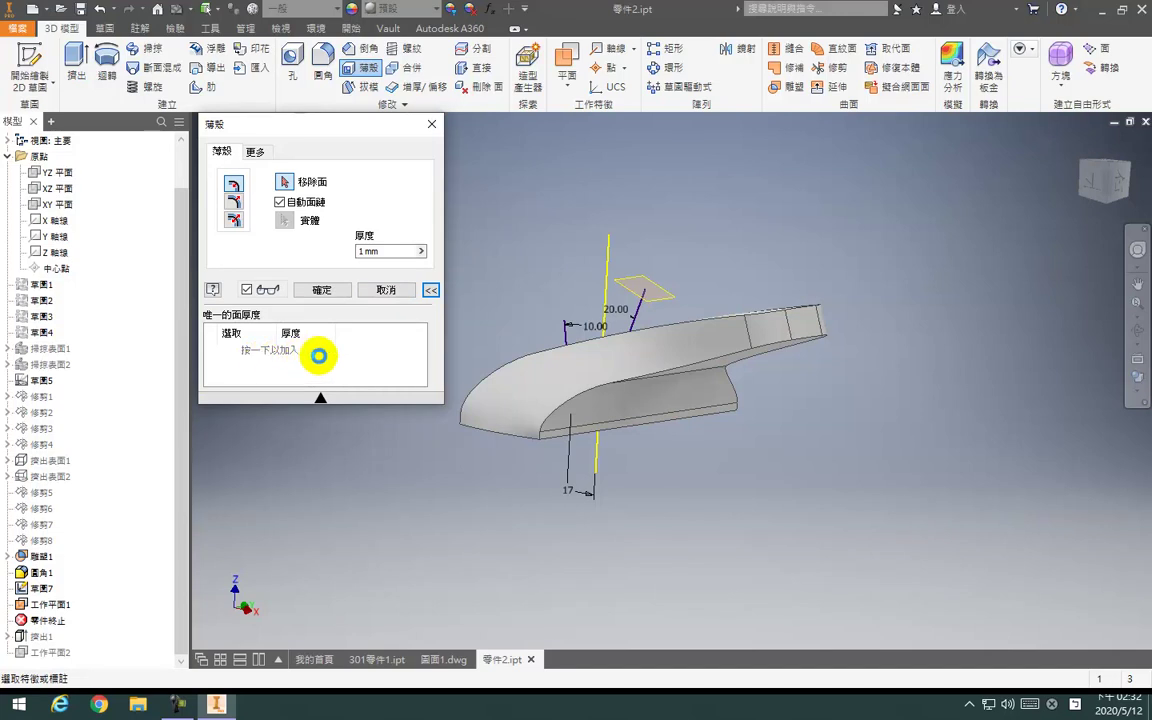
{"action": "left_click", "coordinate": [318, 355]}
{"action": "key", "text": "F4"}
{"action": "left_click_drag", "start_coordinate": [563, 399], "coordinate": [560, 405]}
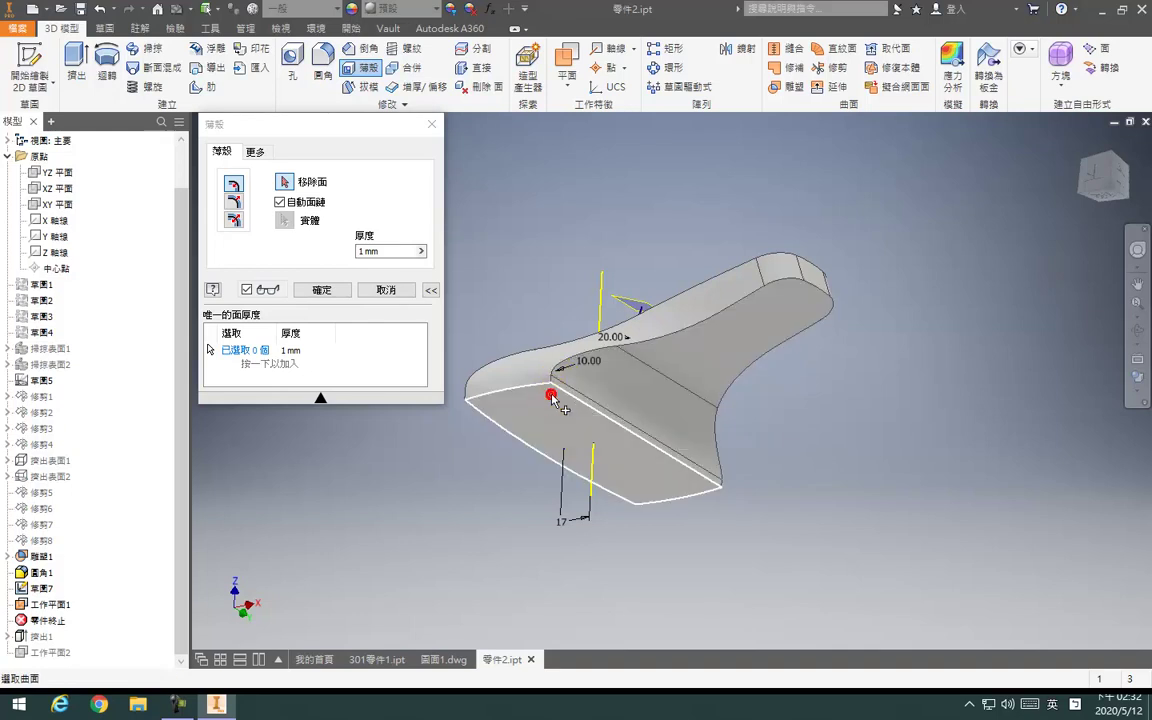
{"action": "left_click", "coordinate": [298, 352]}
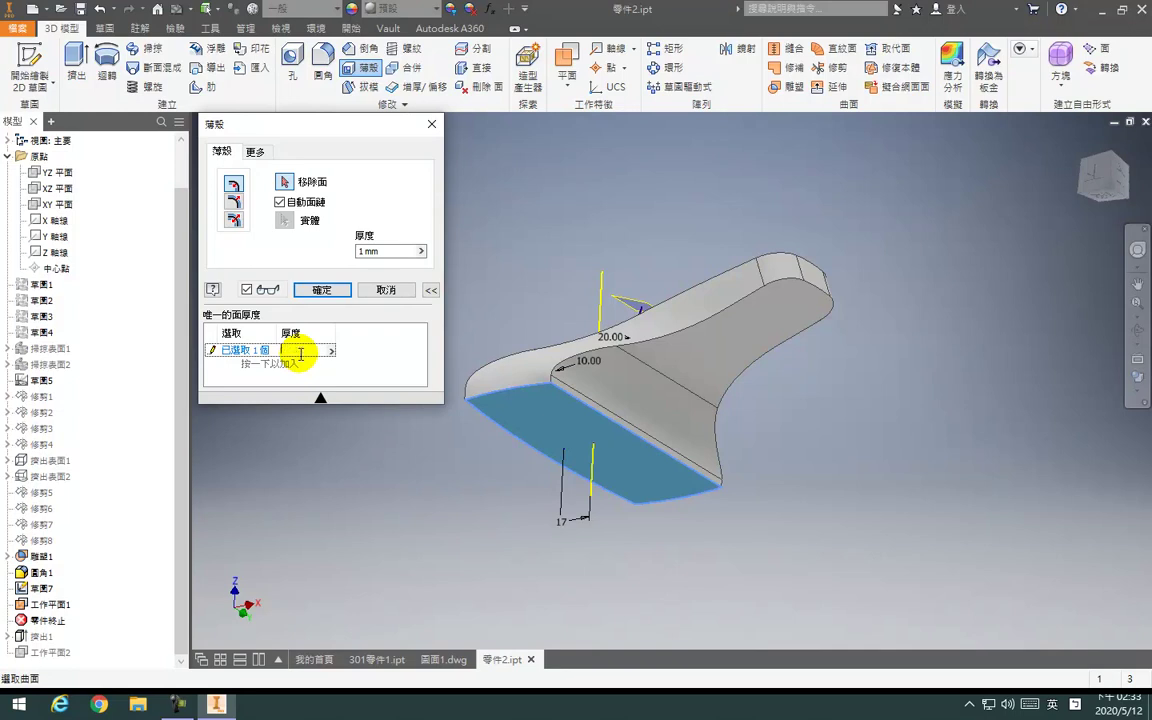
{"action": "type", "text": "3"}
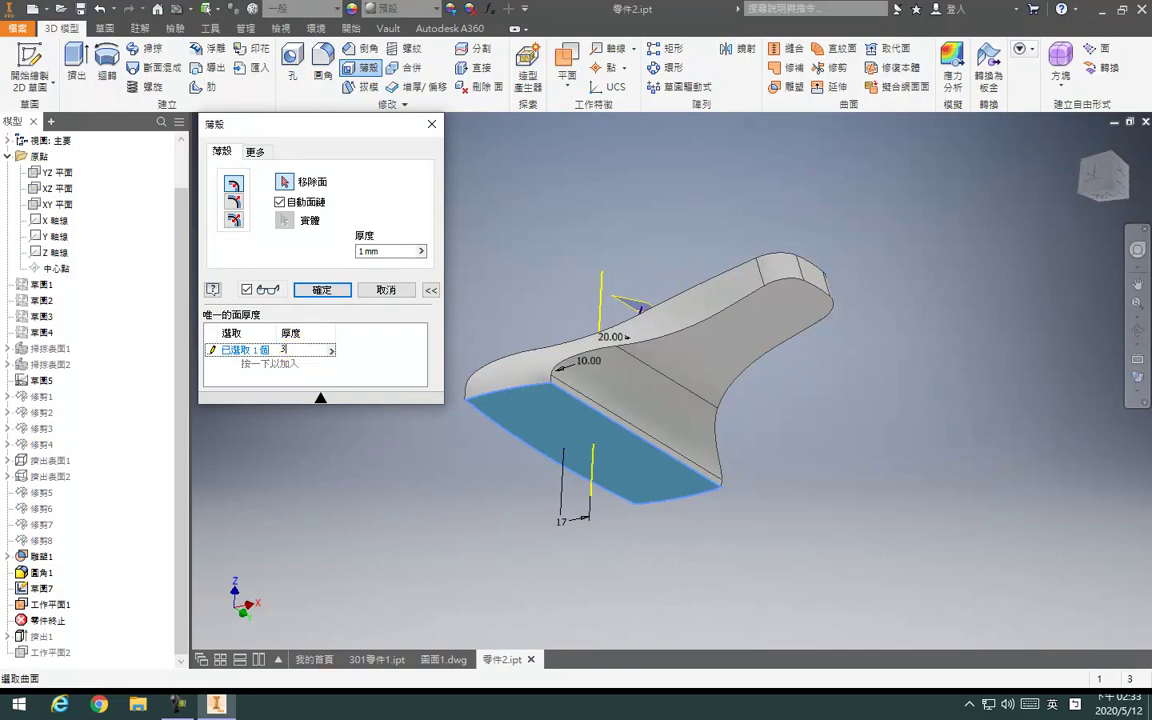
Set the overall shell thickness to 3 mm, check the preview and abandon the shell
{"action": "left_click", "coordinate": [385, 251]}
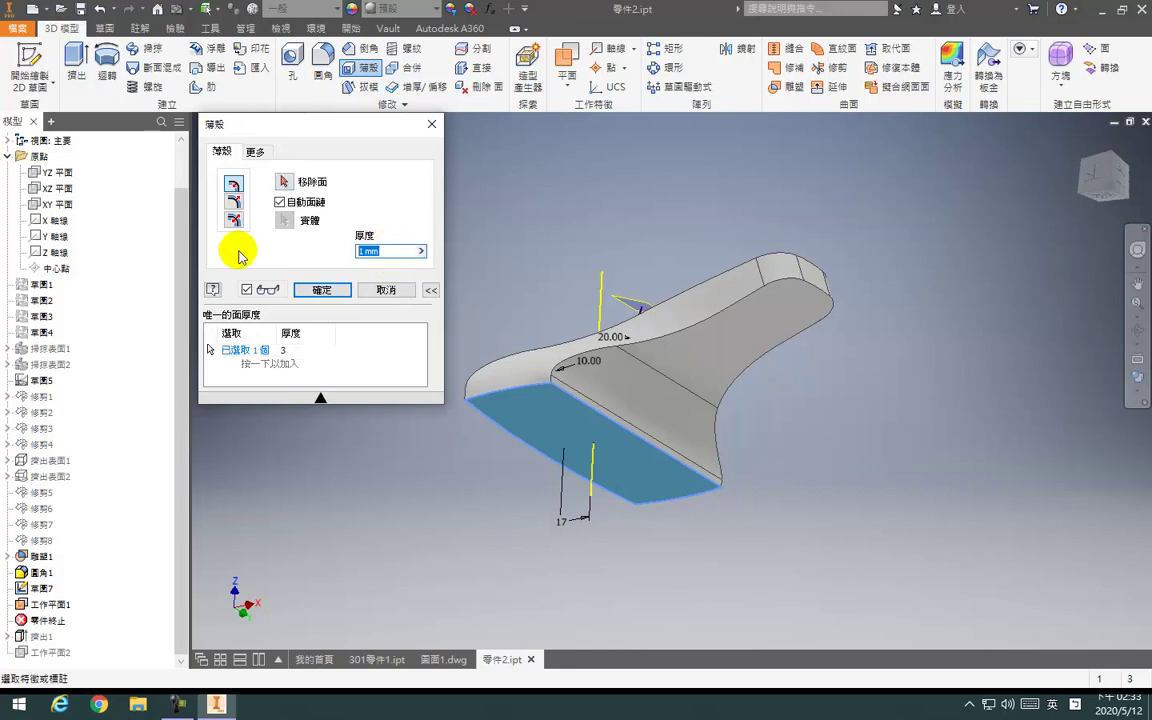
{"action": "type", "text": "3"}
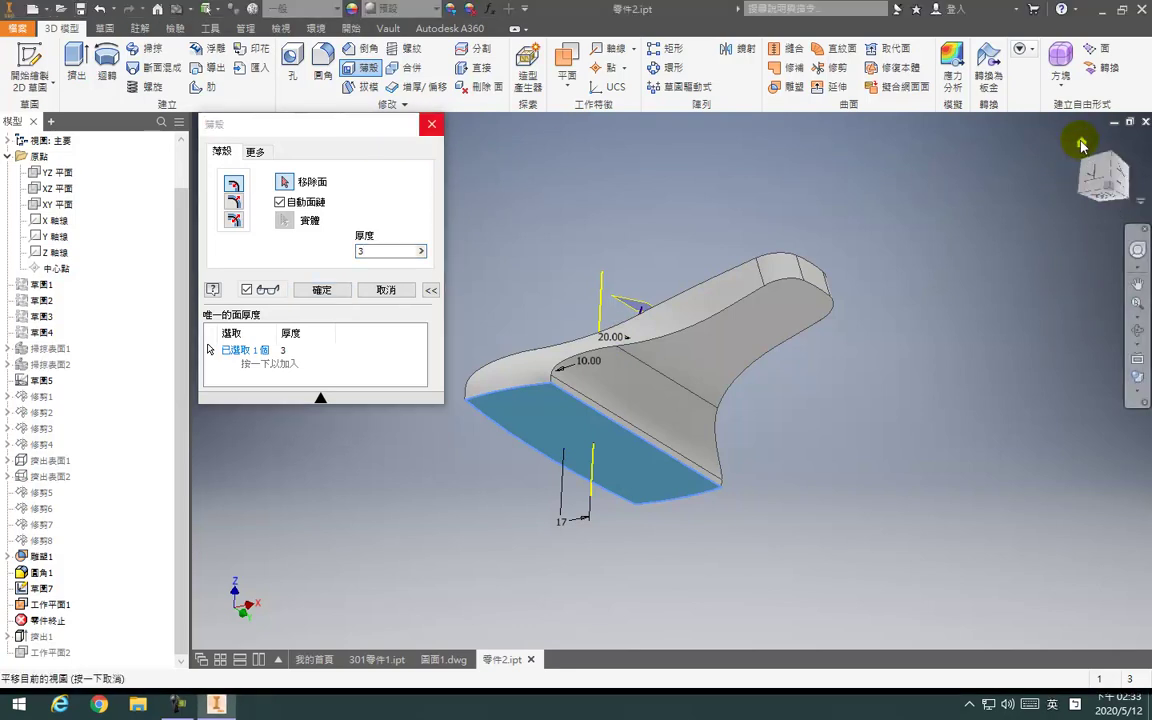
{"action": "left_click", "coordinate": [1083, 145]}
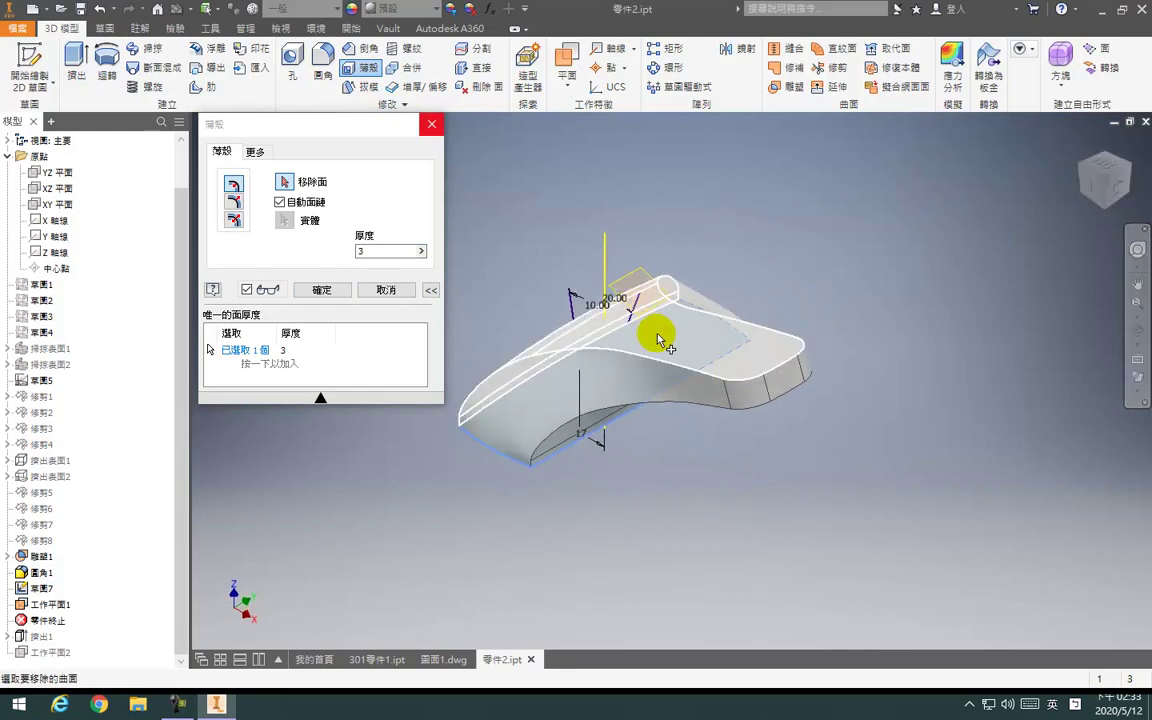
{"action": "left_click", "coordinate": [289, 351]}
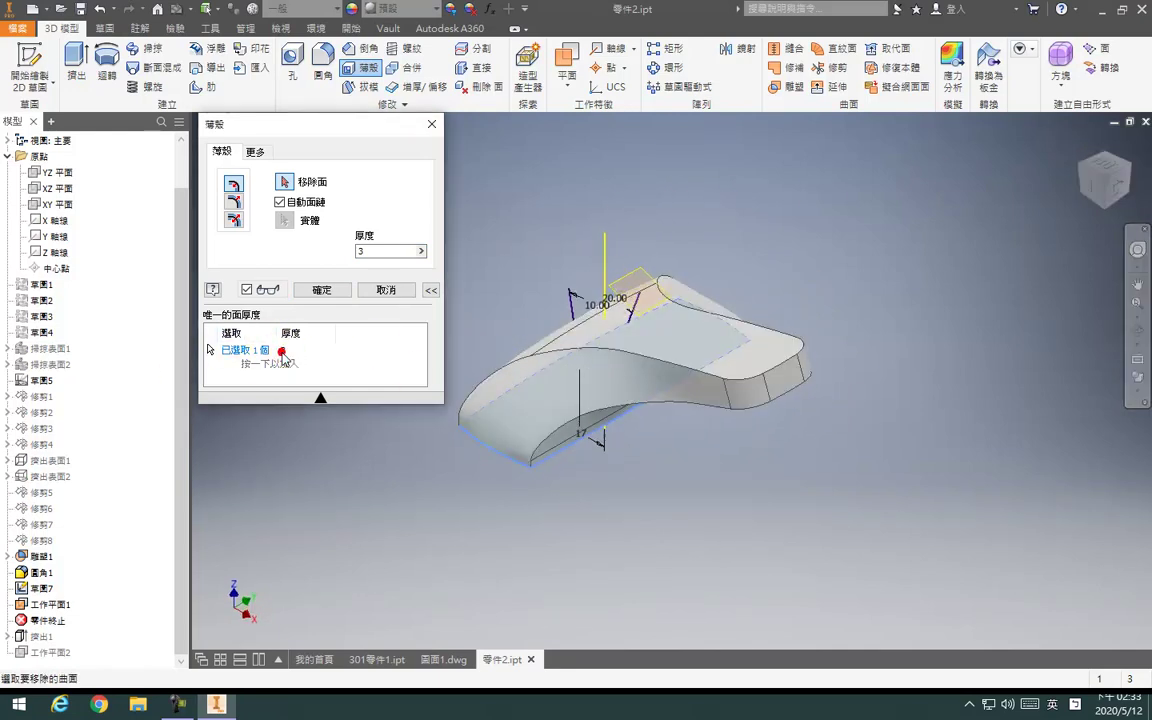
{"action": "key", "text": "Return"}
{"action": "key", "text": "Return"}
{"action": "left_click", "coordinate": [431, 123]}
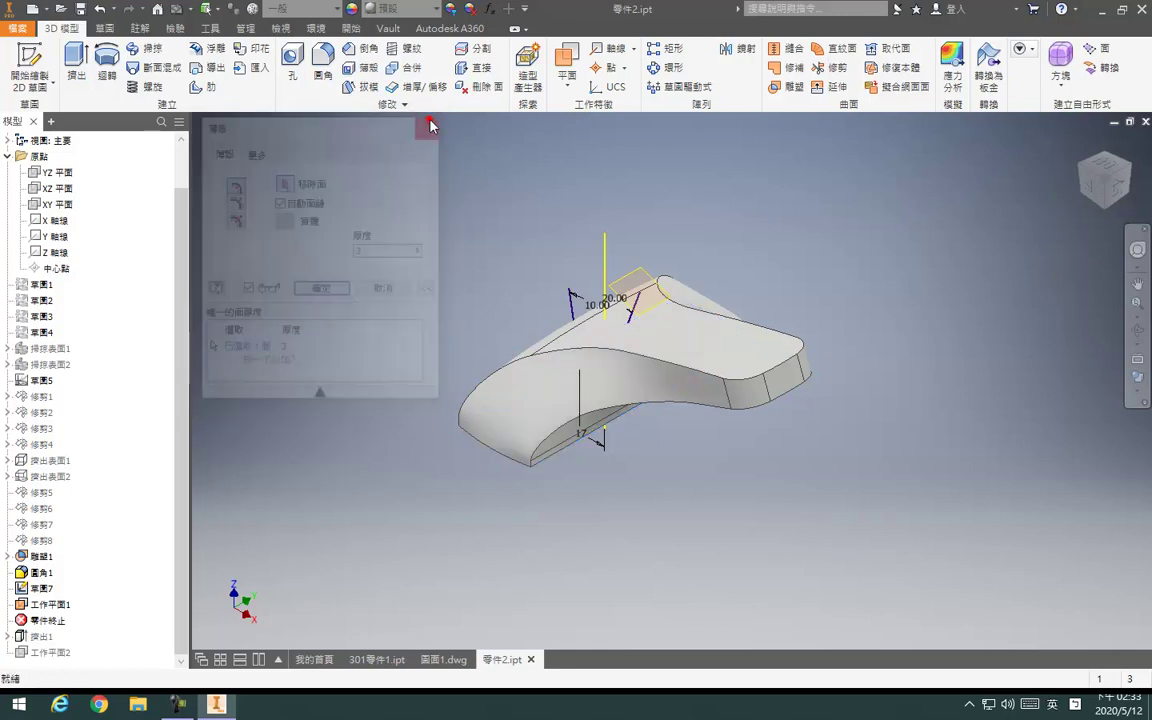
{"action": "left_click", "coordinate": [358, 70]}
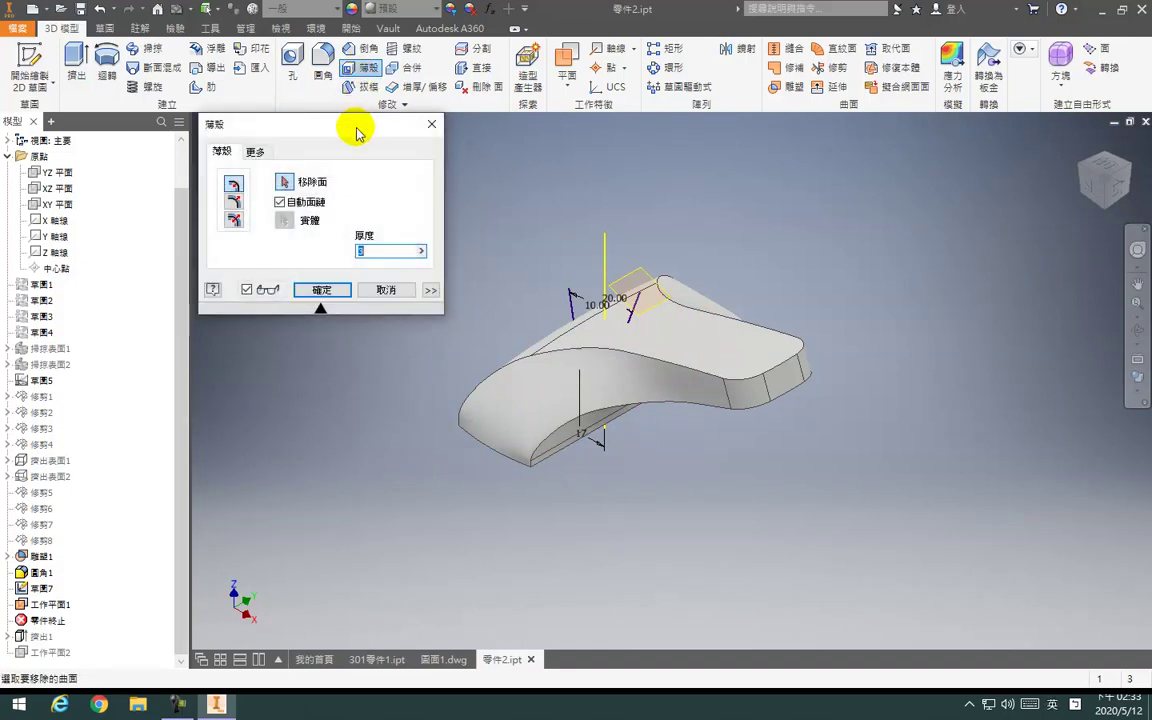
{"action": "key", "text": "Escape"}
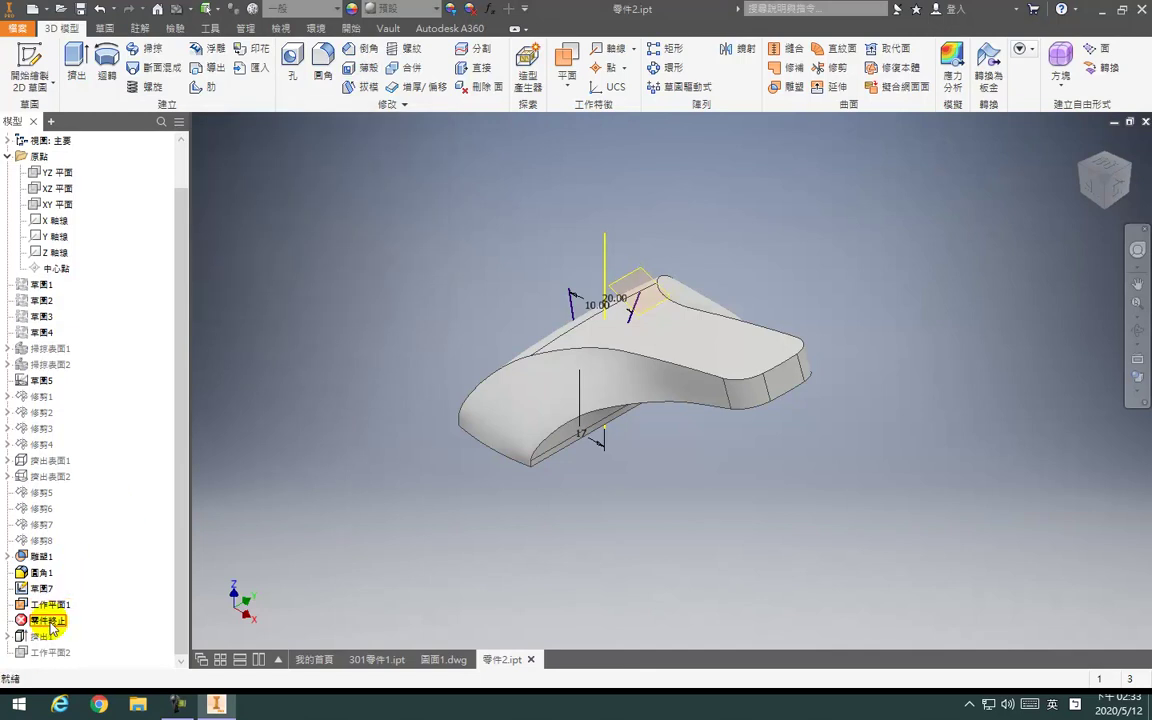
Start another shell with 3 mm overall thickness and add a unique face thickness of 5 mm
{"action": "left_click", "coordinate": [351, 68]}
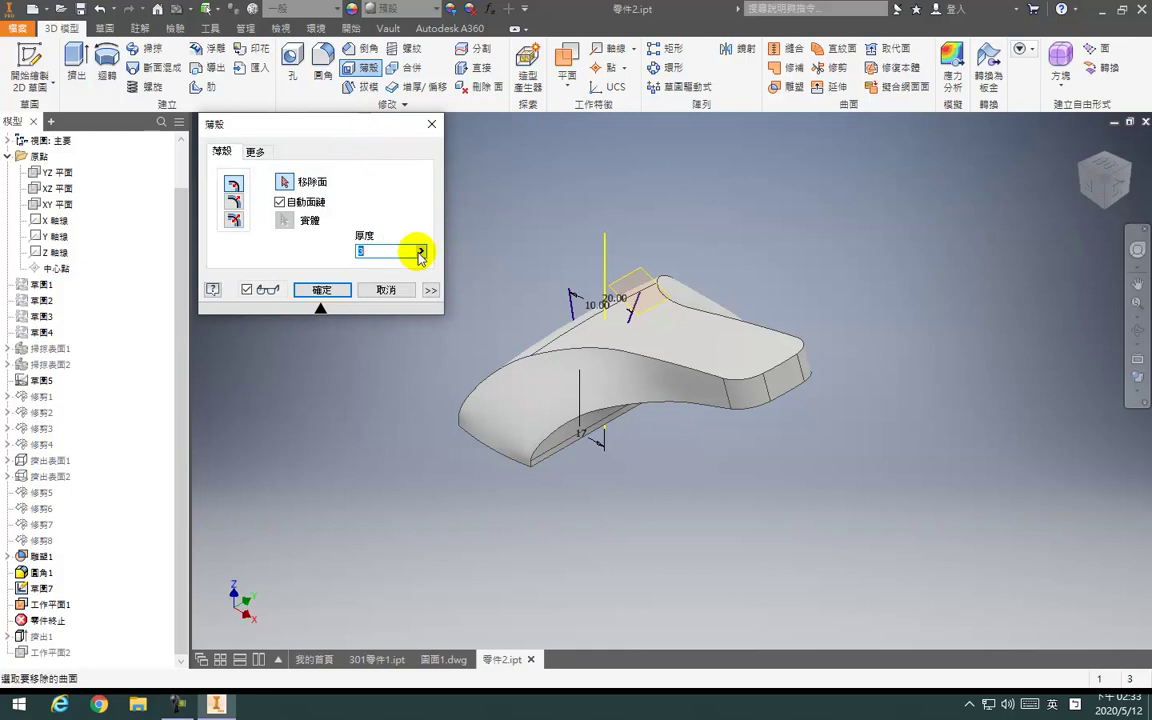
{"action": "left_click", "coordinate": [431, 290]}
{"action": "left_click", "coordinate": [280, 351]}
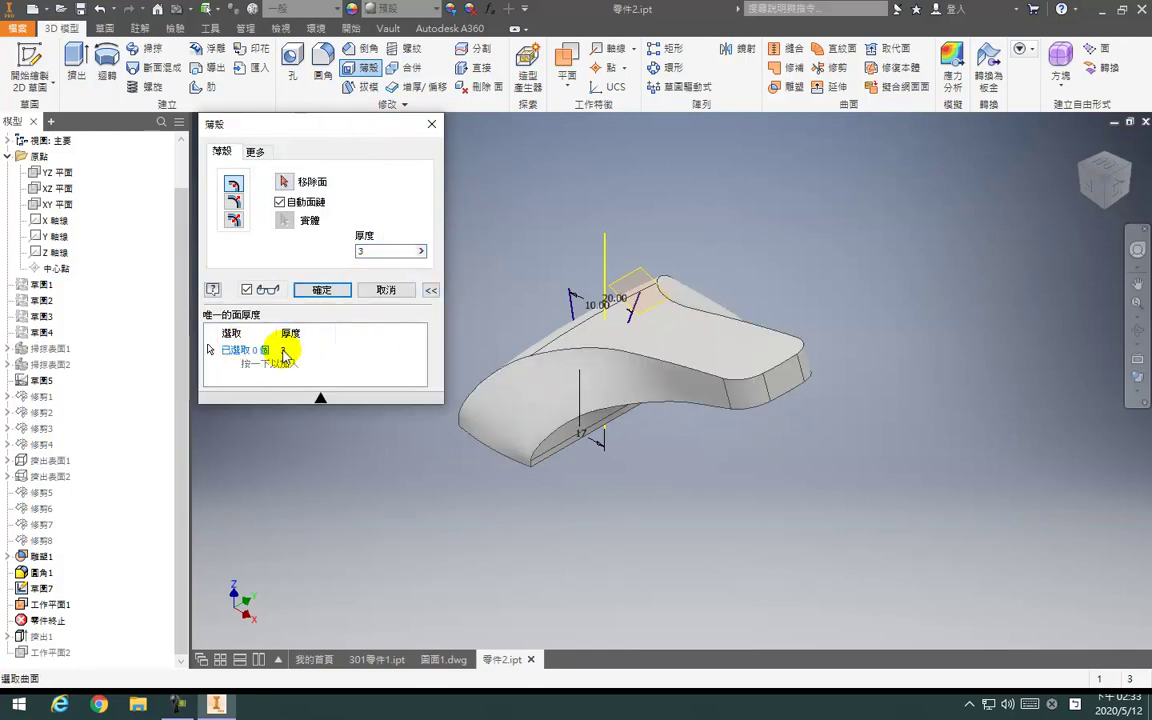
{"action": "left_click", "coordinate": [288, 349]}
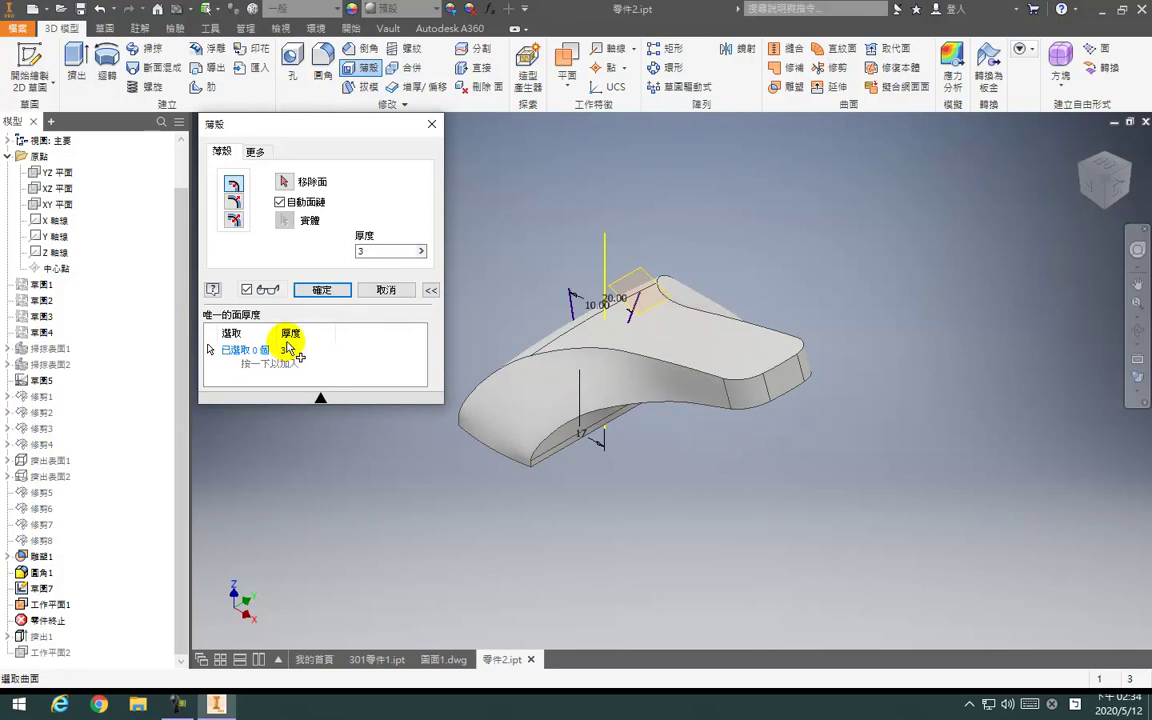
{"action": "left_click", "coordinate": [288, 349]}
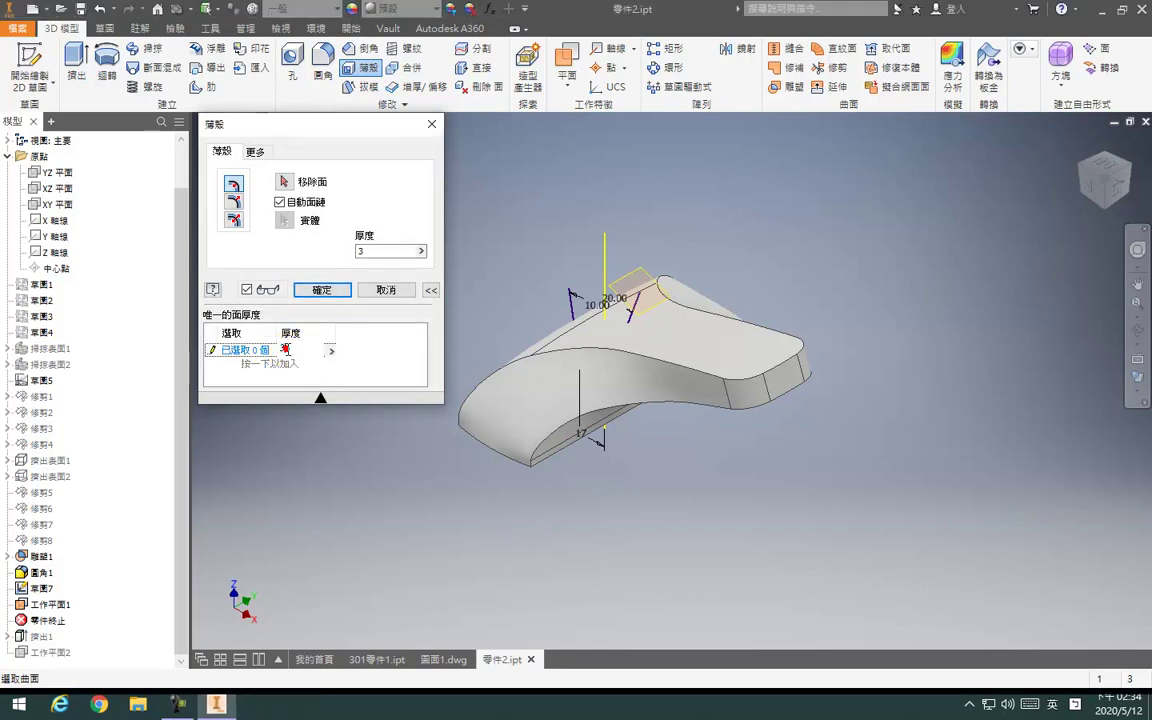
{"action": "type", "text": "5"}
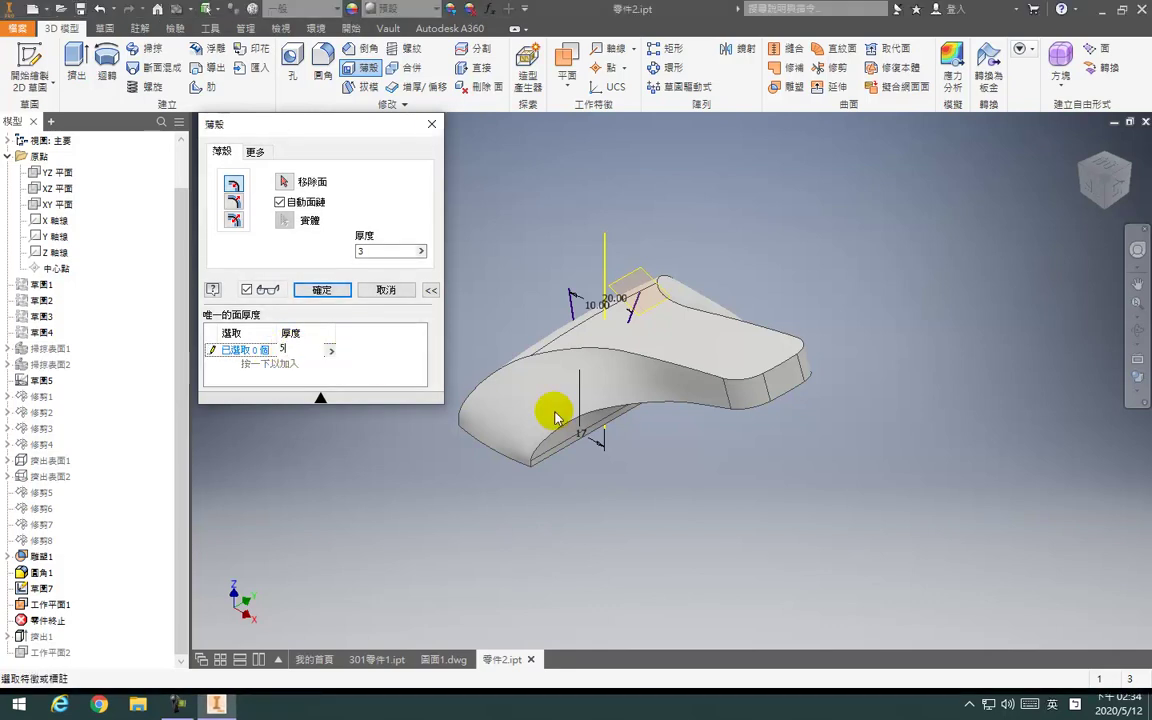
{"action": "left_click", "coordinate": [651, 452]}
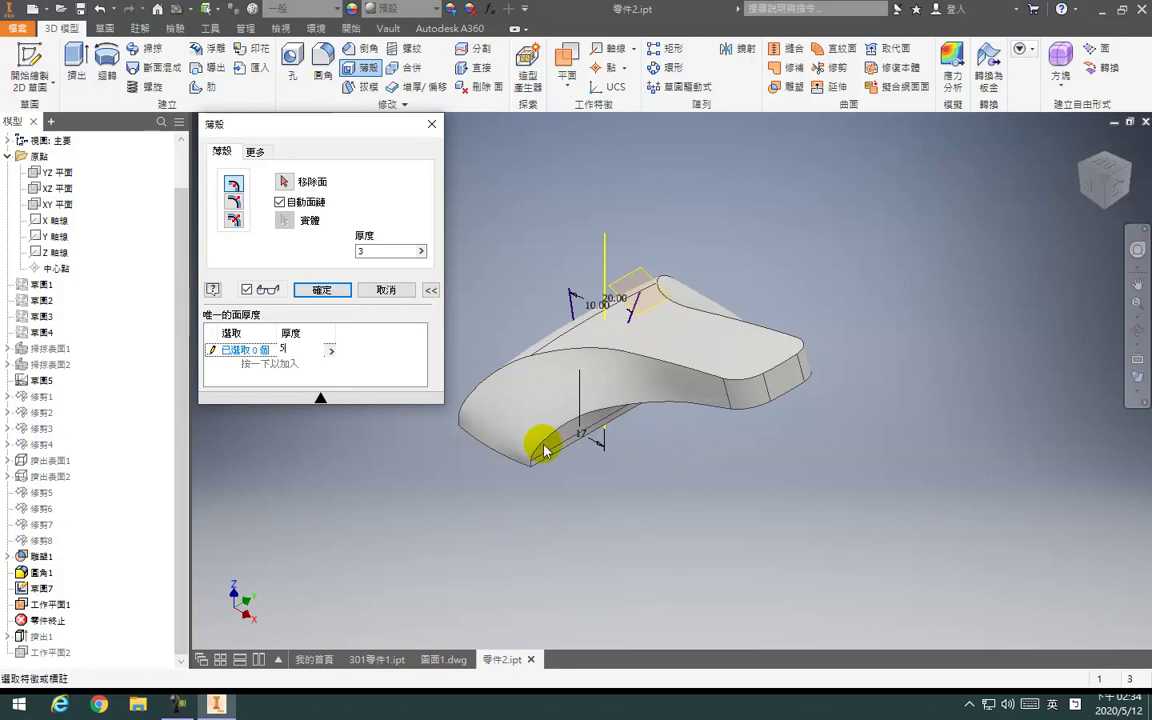
Assign the flat underside face to the shell's 5 mm unique thickness and cancel the shell
{"action": "middle_click", "coordinate": [442, 345], "text": "shift"}
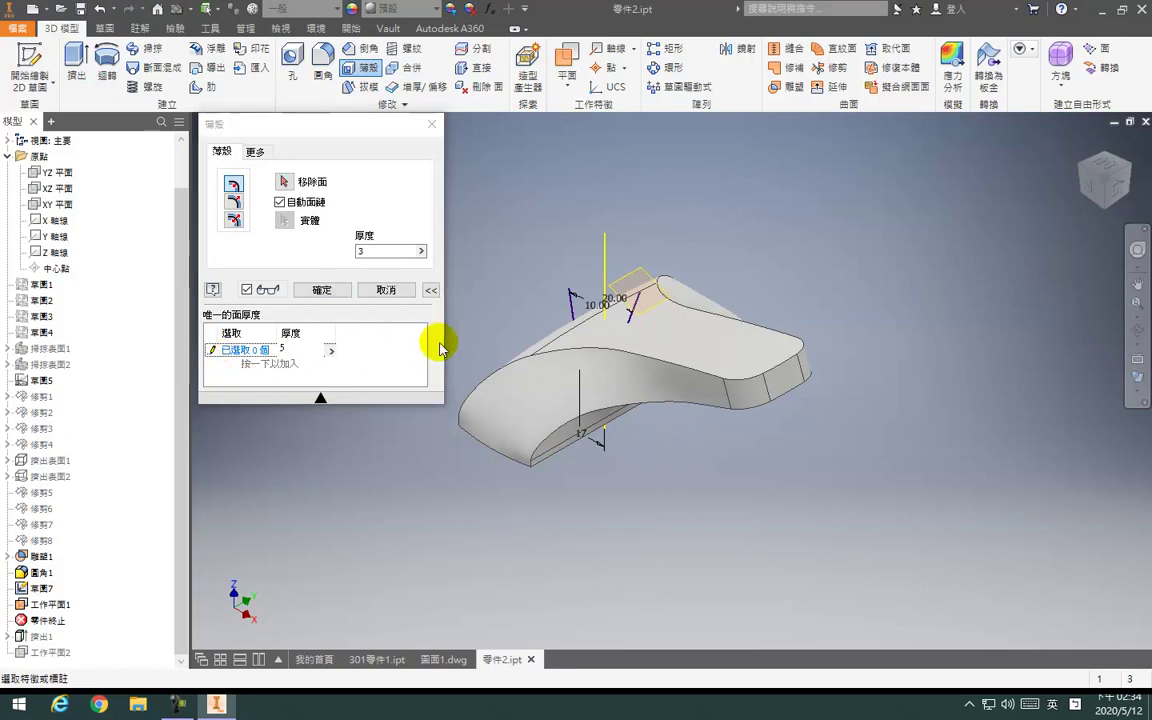
{"action": "middle_click_drag", "start_coordinate": [570, 411], "coordinate": [577, 390], "text": "shift"}
{"action": "left_click_drag", "start_coordinate": [577, 390], "coordinate": [548, 381]}
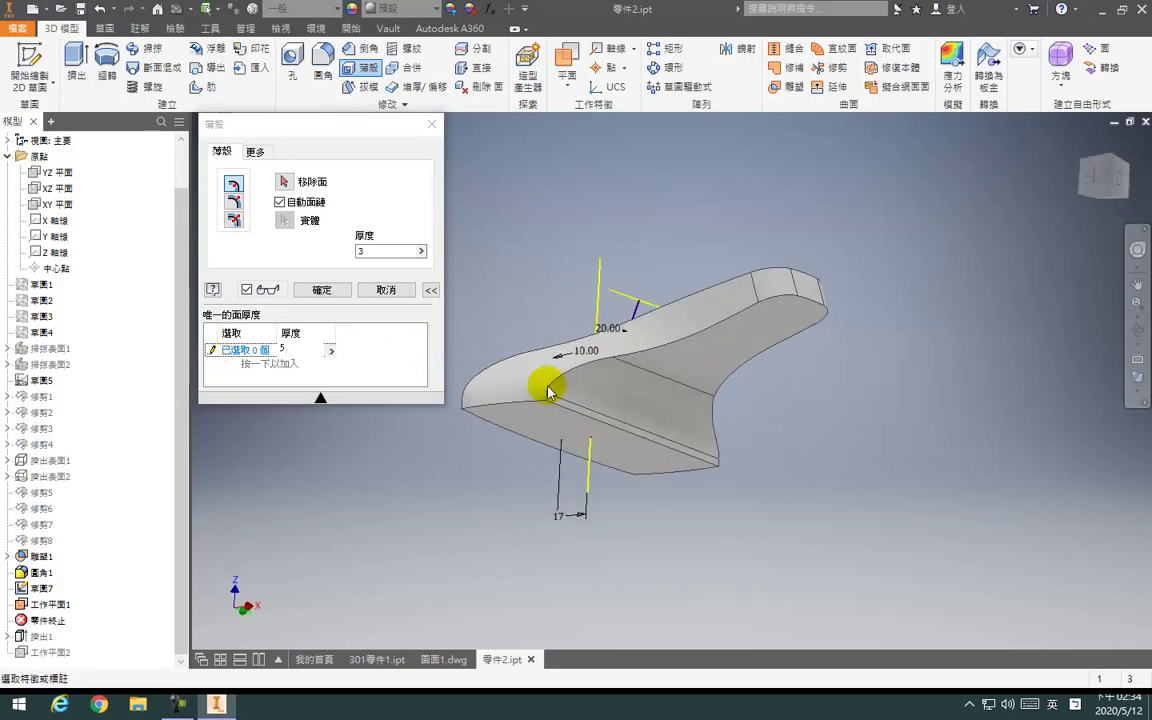
{"action": "left_click", "coordinate": [227, 351]}
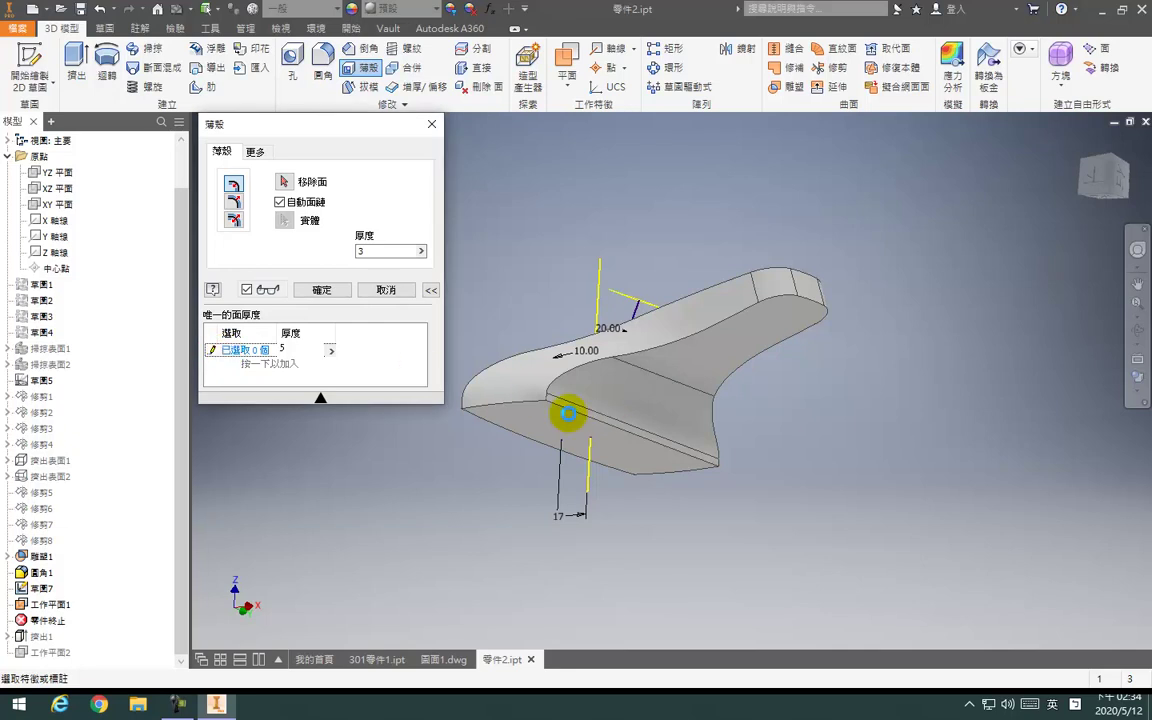
{"action": "left_click", "coordinate": [572, 419]}
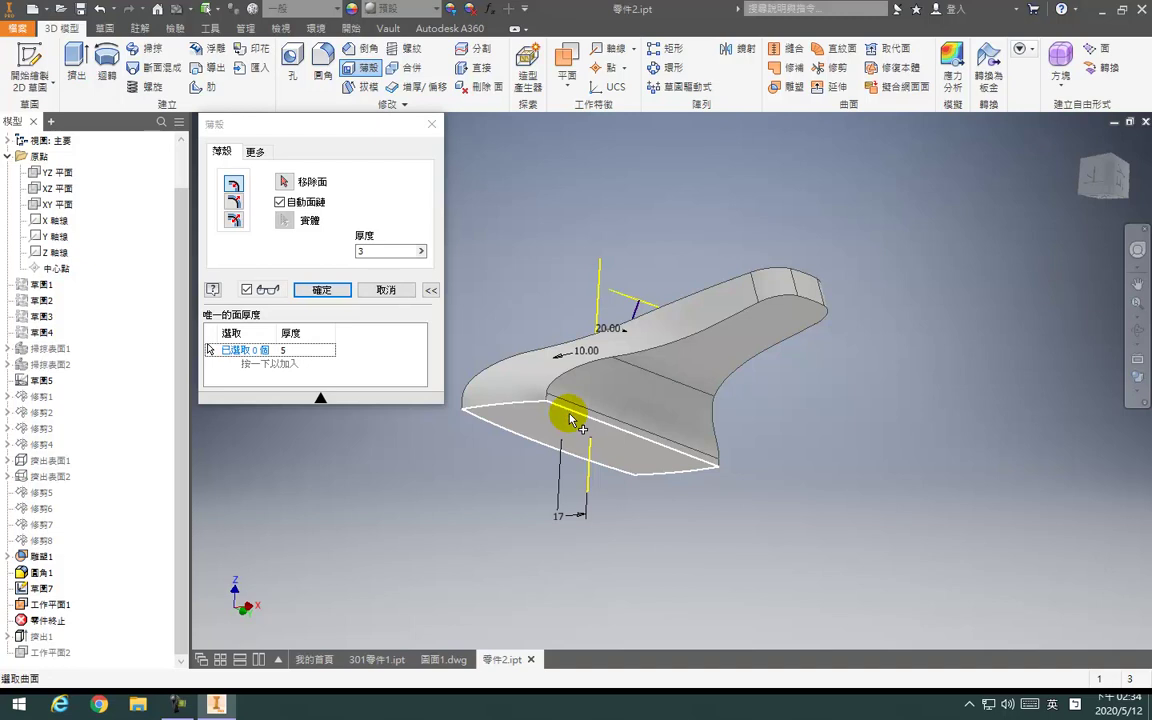
{"action": "left_click", "coordinate": [571, 418]}
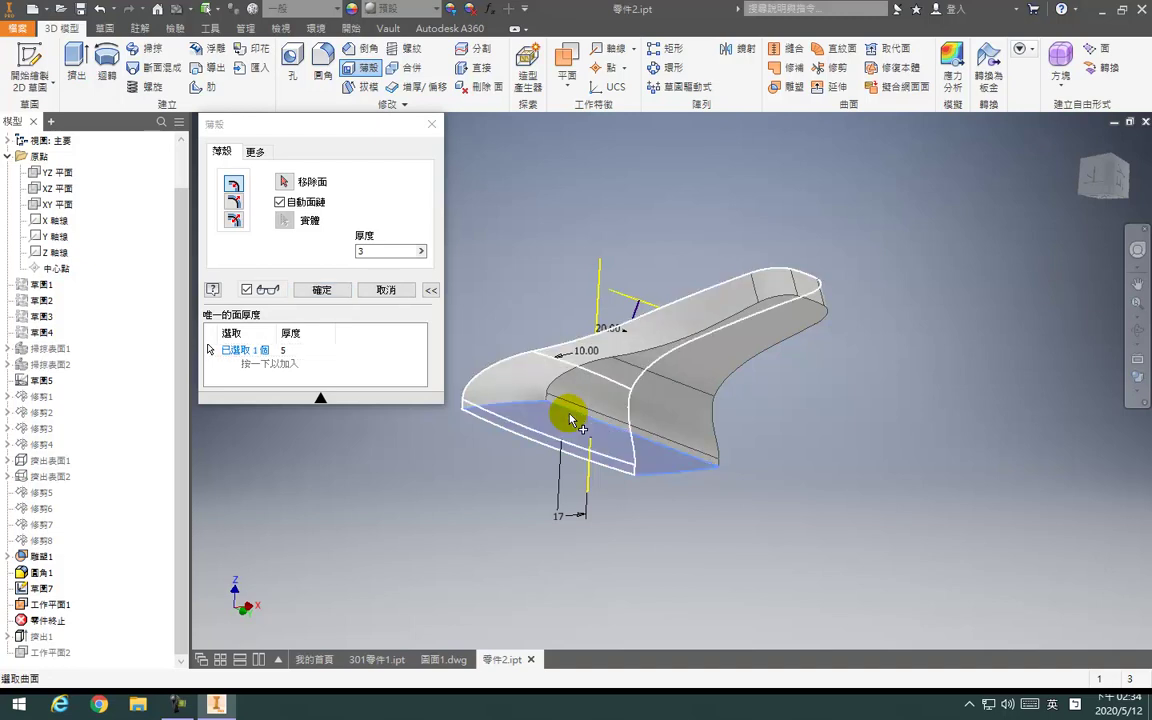
{"action": "mouse_move", "coordinate": [570, 419]}
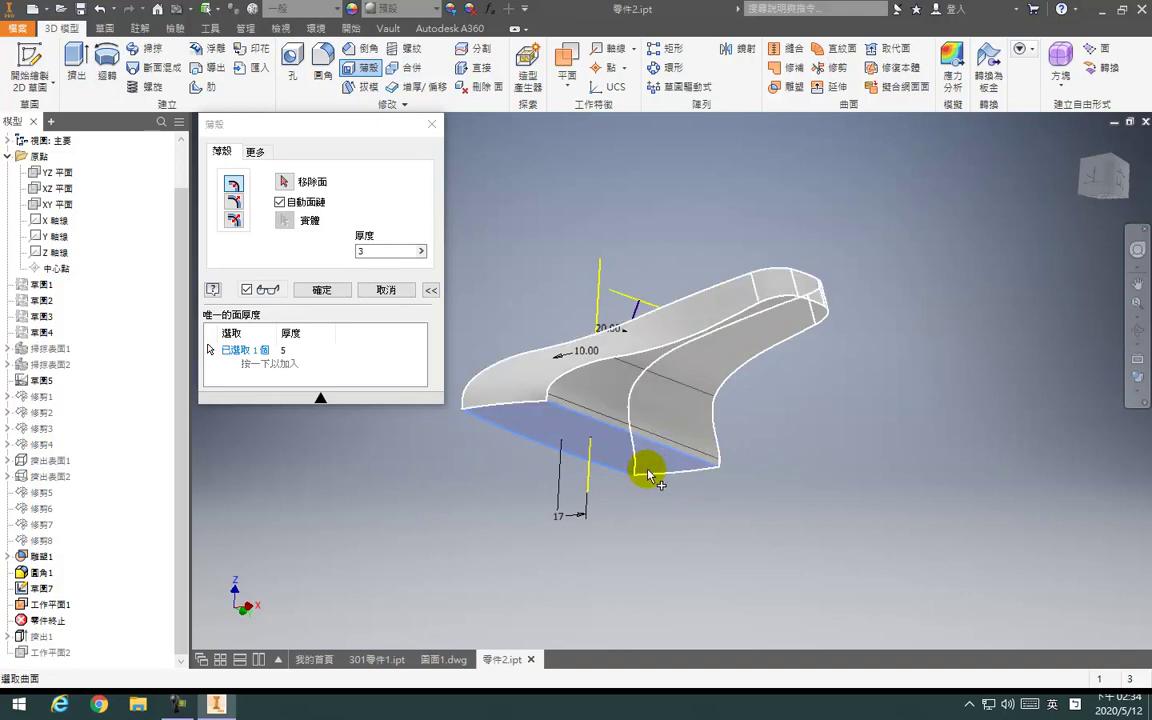
{"action": "key", "text": "Escape"}
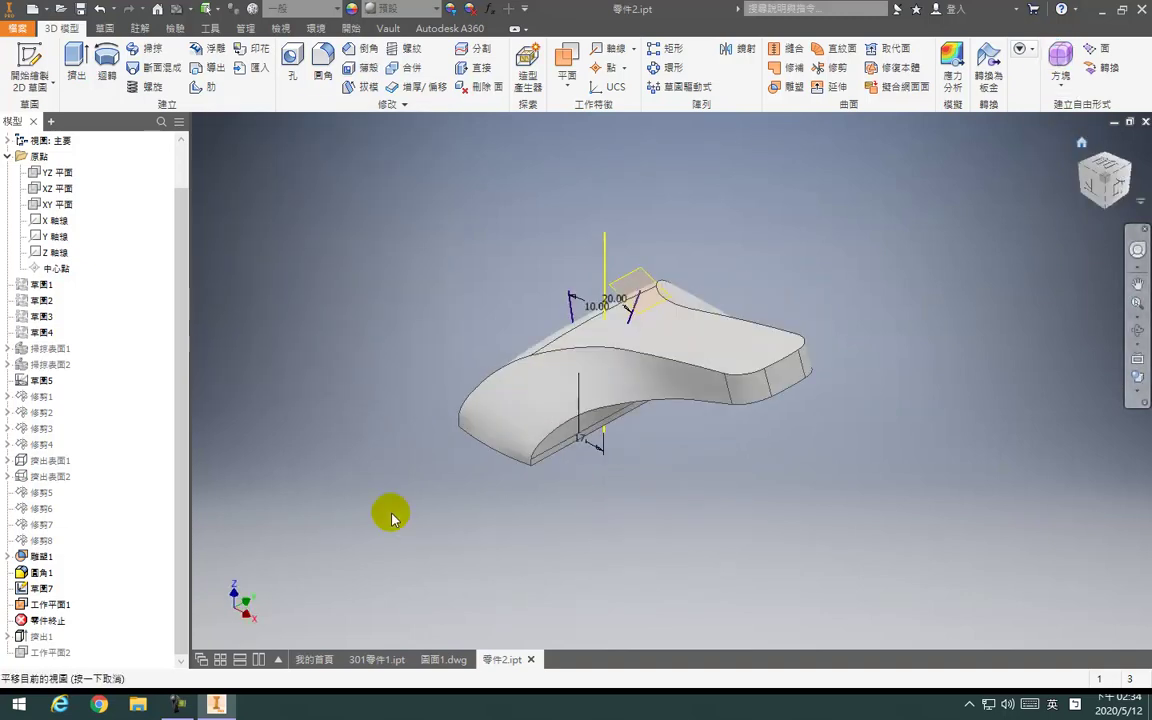
Roll the model back by moving the end-of-part marker directly below the fillet (圓角1), above 草圖7
{"action": "mouse_move", "coordinate": [50, 618]}
{"action": "left_mouse_down"}
{"action": "mouse_move", "coordinate": [54, 598]}
{"action": "mouse_move", "coordinate": [33, 586]}
{"action": "mouse_move", "coordinate": [37, 597]}
{"action": "mouse_move", "coordinate": [45, 588]}
{"action": "left_mouse_up"}
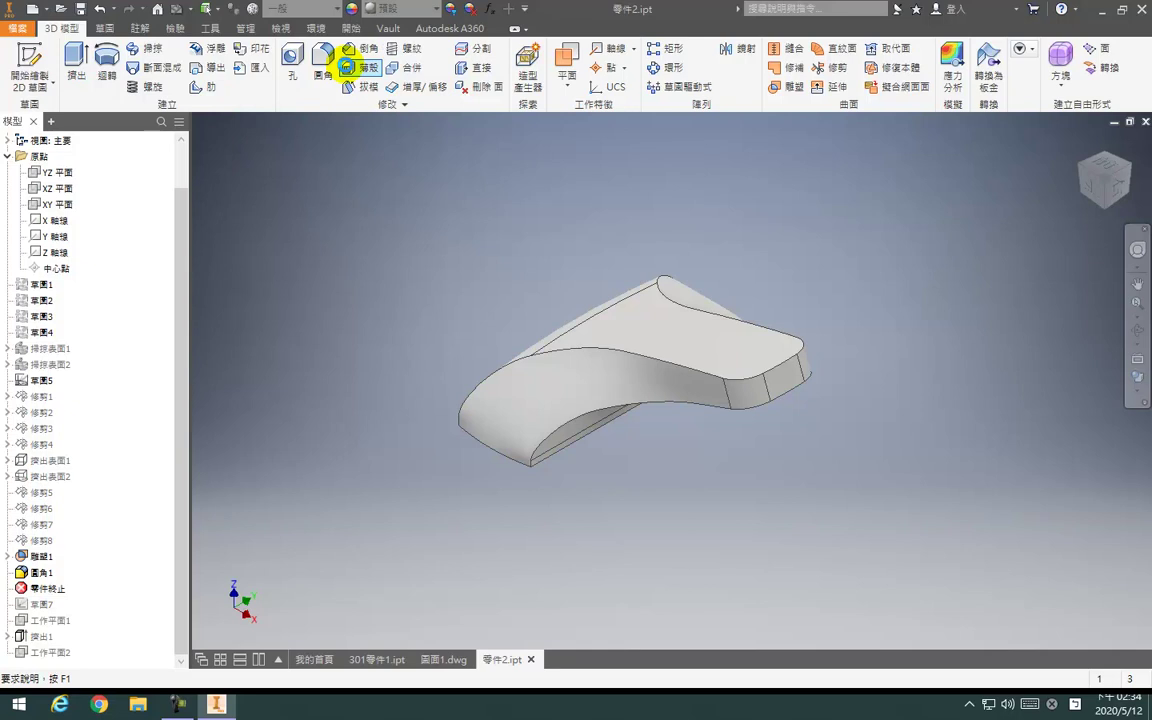
Try to shell the body at 3 mm thickness, removing the curved side wall together with its tangent face chain
{"action": "left_click", "coordinate": [350, 67]}
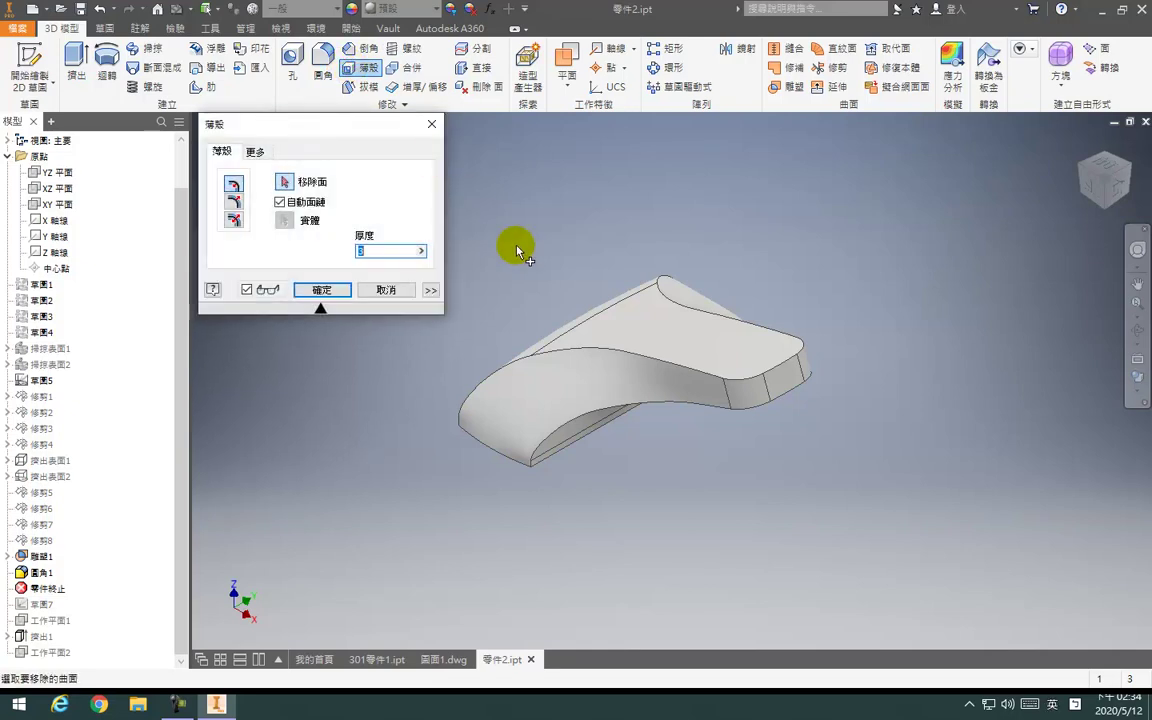
{"action": "left_click", "coordinate": [557, 340]}
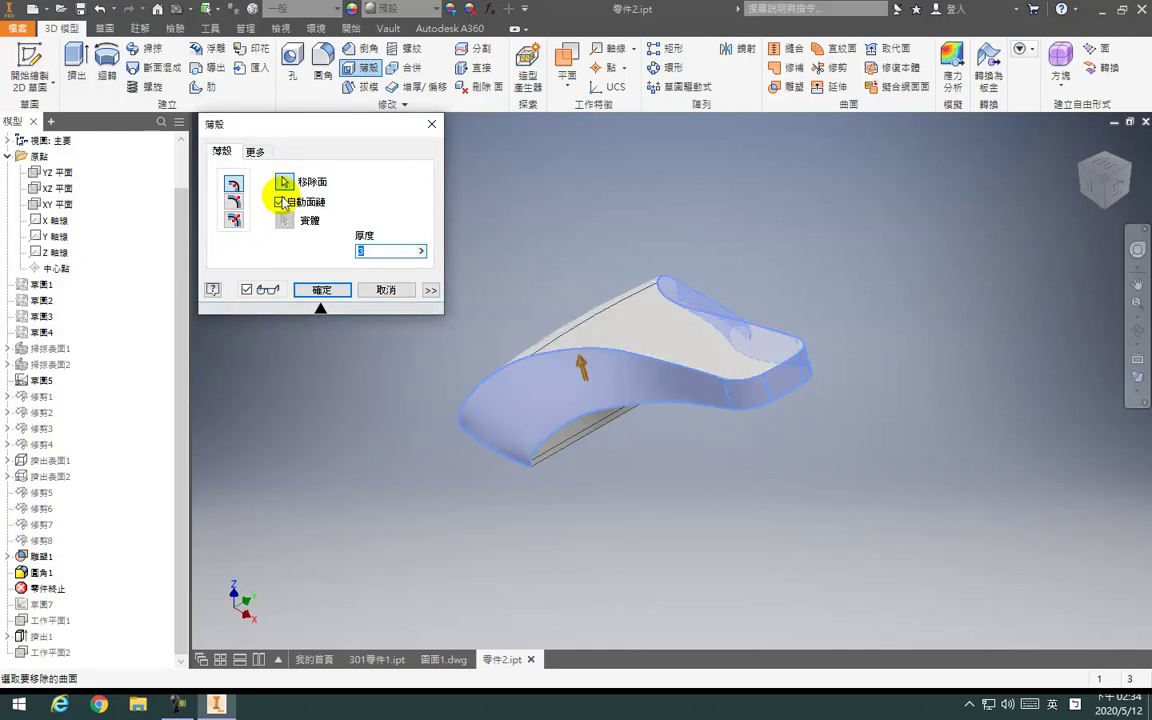
{"action": "left_click", "coordinate": [322, 290]}
{"action": "left_click", "coordinate": [346, 67]}
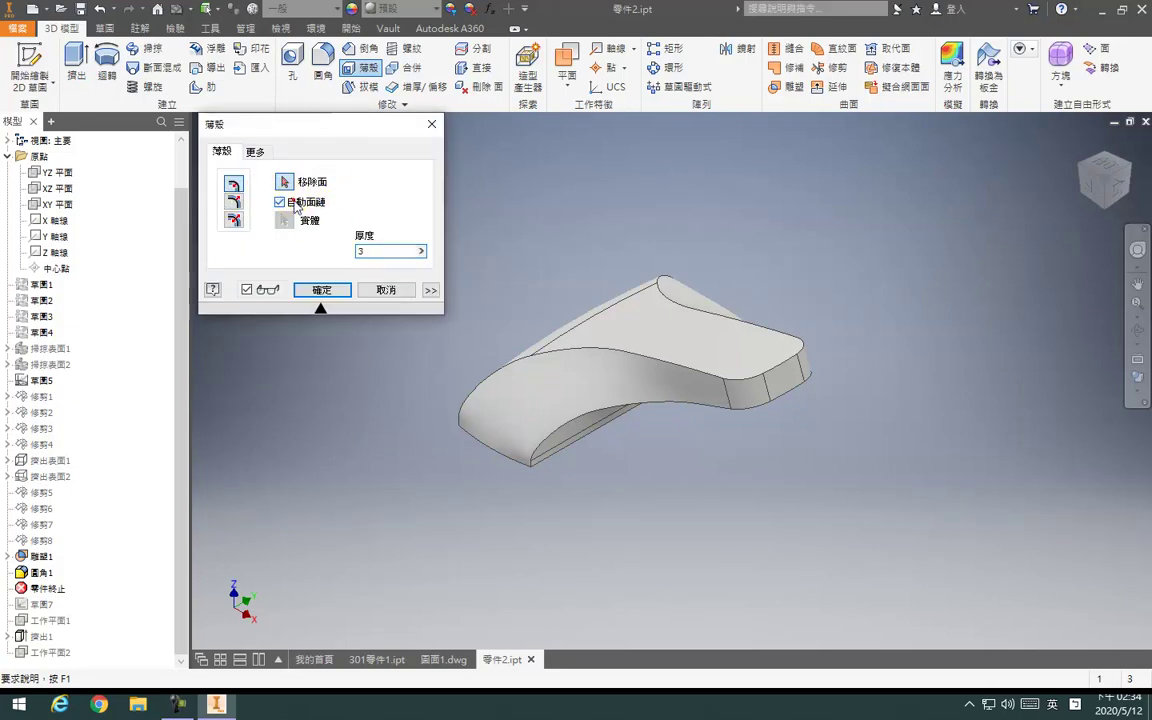
{"action": "left_click", "coordinate": [293, 202]}
{"action": "key", "text": "Escape"}
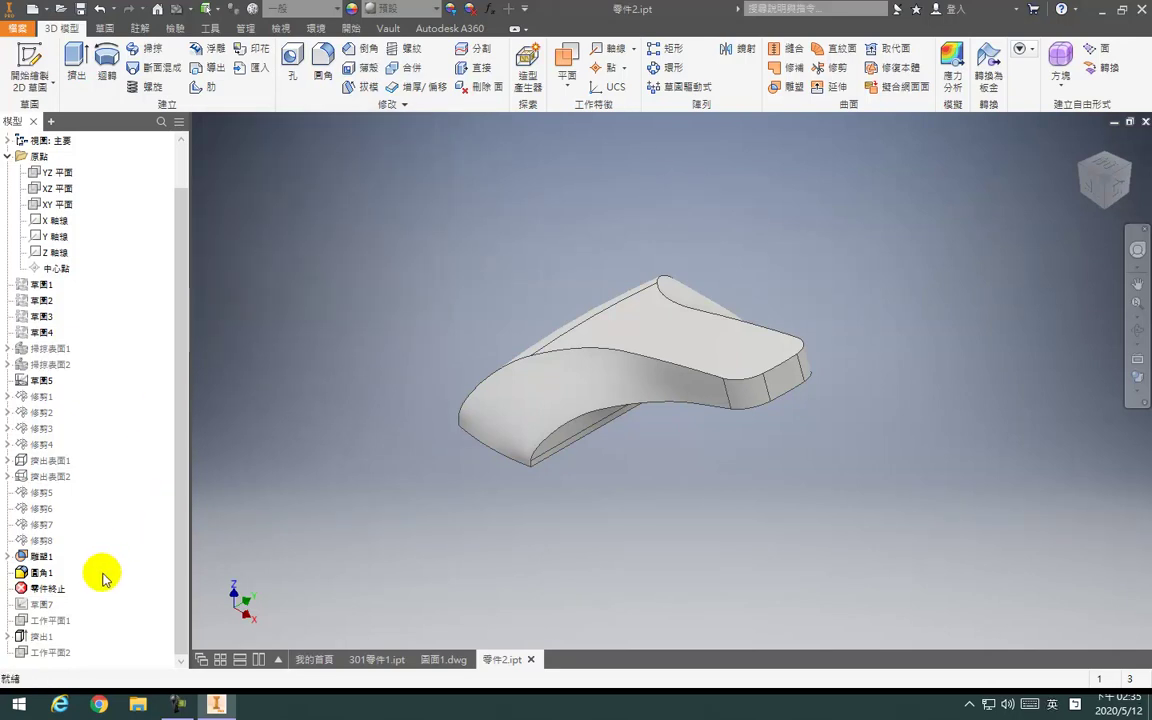
Delete the fillet 圓角1 and round the two corner edges at the handle's free end again with a 15 mm radius
{"action": "left_click_drag", "start_coordinate": [55, 577], "coordinate": [44, 591]}
{"action": "left_click", "coordinate": [41, 575]}
{"action": "key", "text": "Delete"}
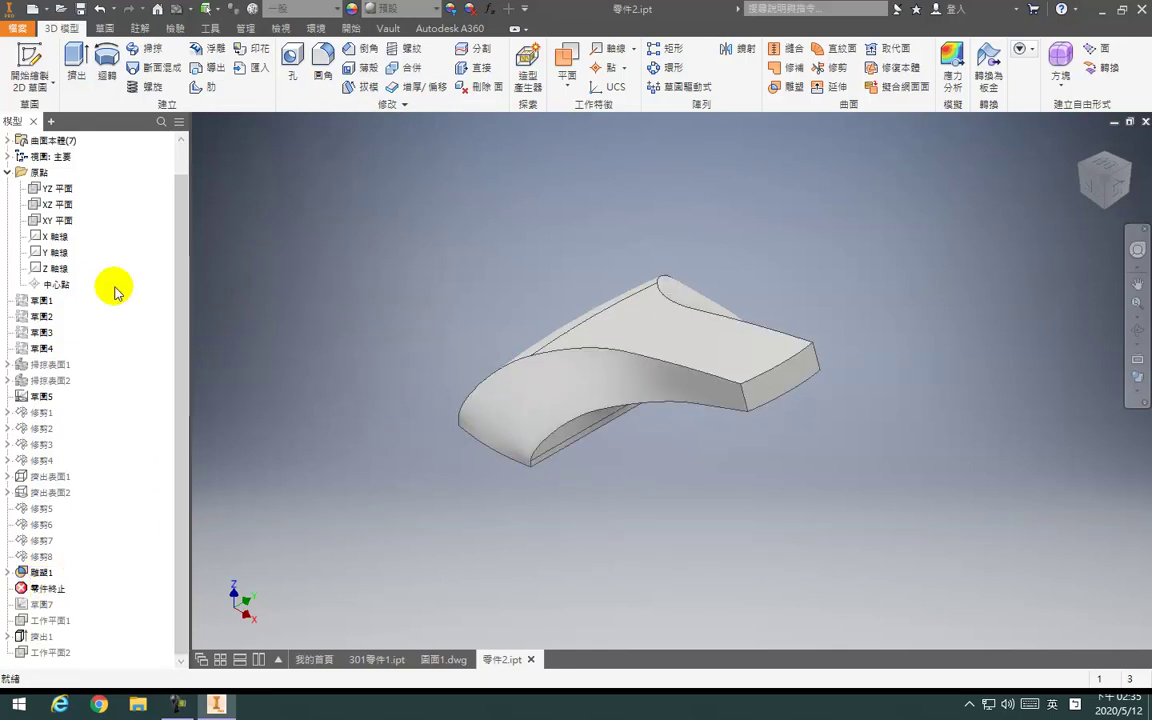
{"action": "key", "text": "f"}
{"action": "left_click", "coordinate": [754, 406]}
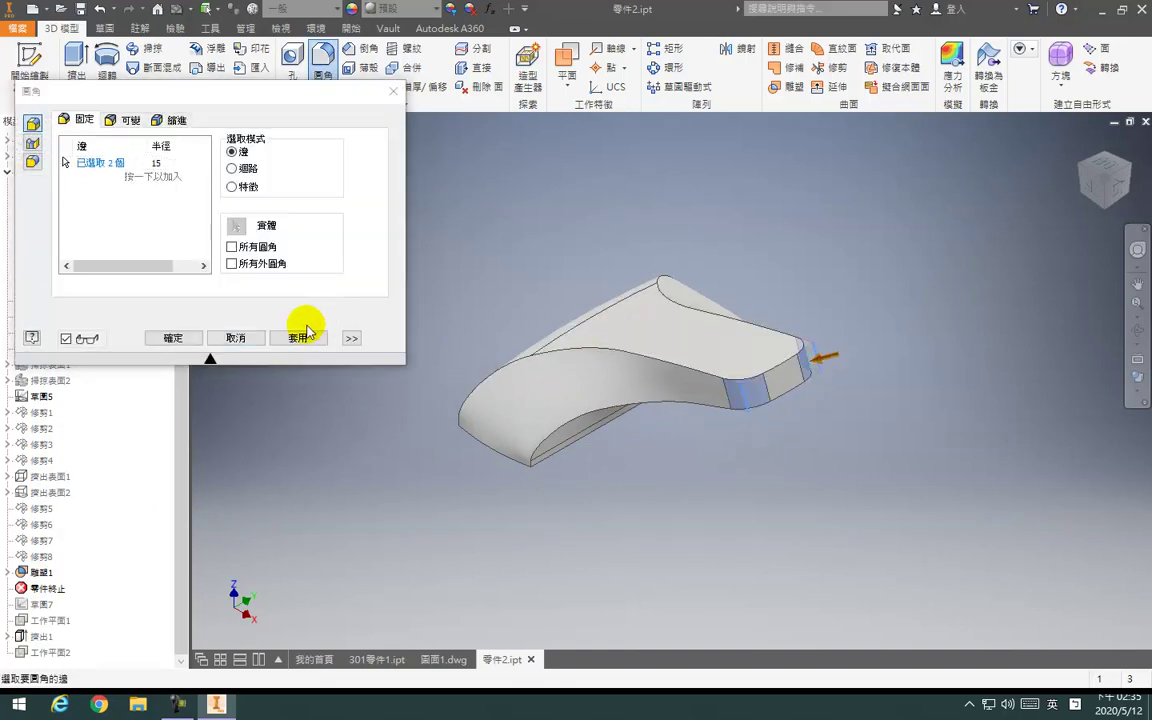
{"action": "left_click", "coordinate": [297, 338]}
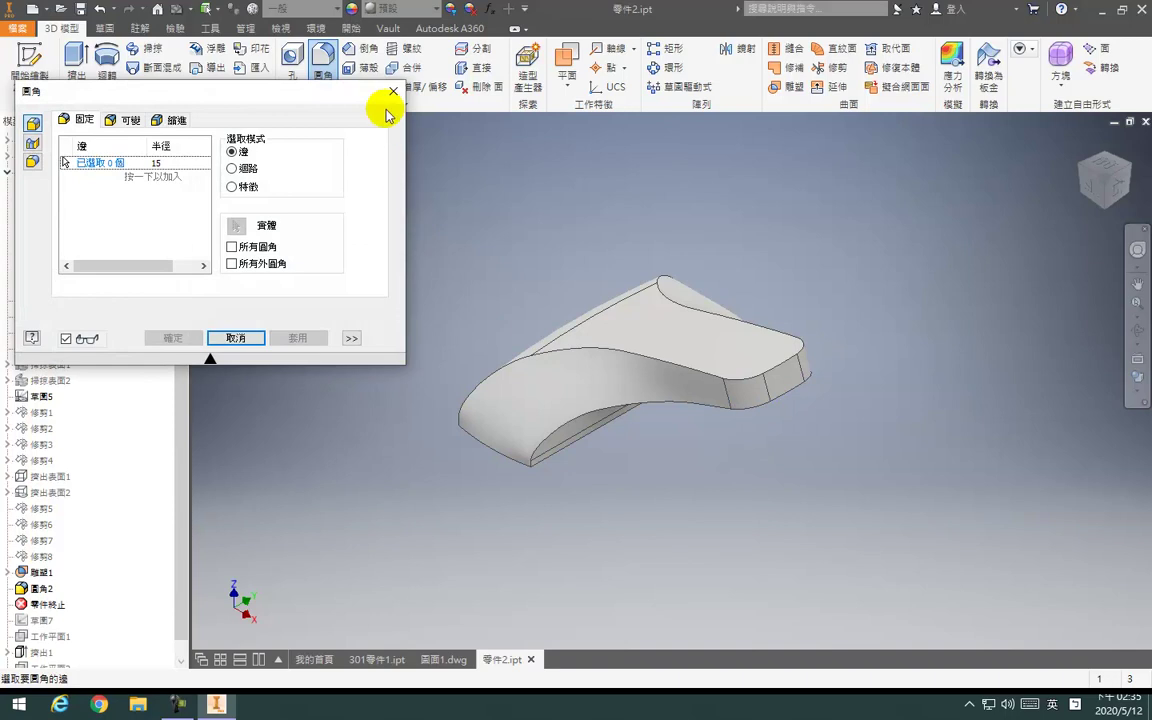
Try a 3 mm shell with the flat underside face removed and the wall thickness set to the outside, and abandon it
{"action": "left_click", "coordinate": [361, 67]}
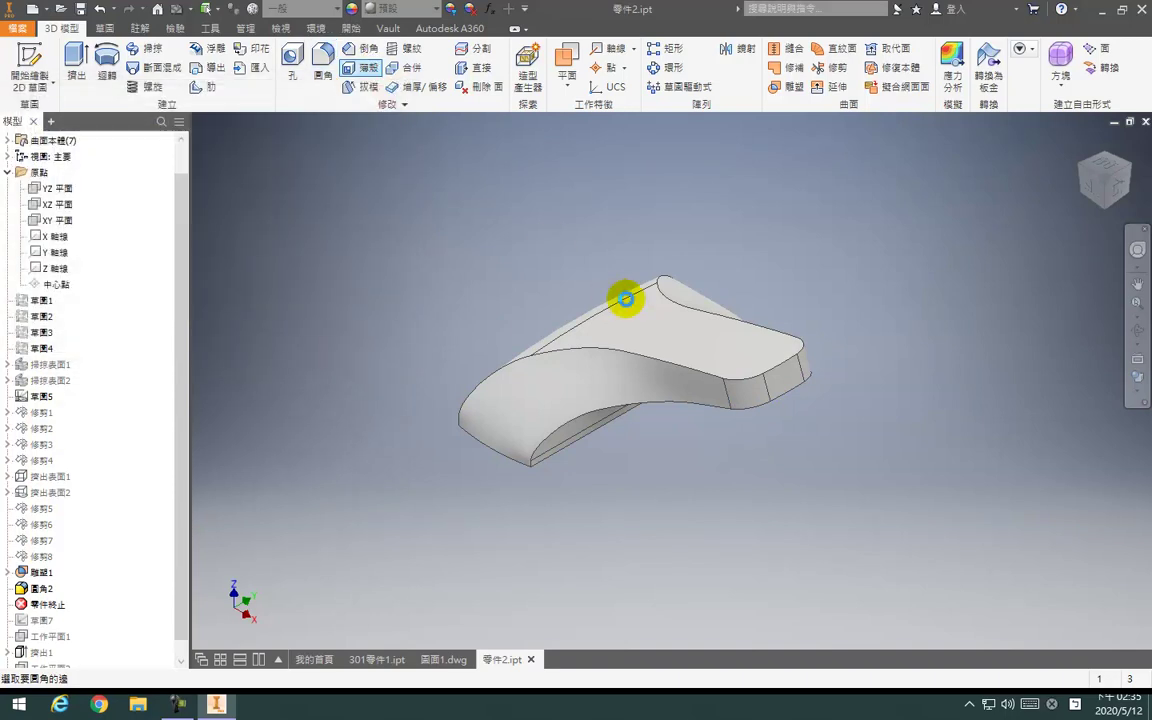
{"action": "middle_click_drag", "start_coordinate": [630, 296], "coordinate": [669, 301], "text": "shift"}
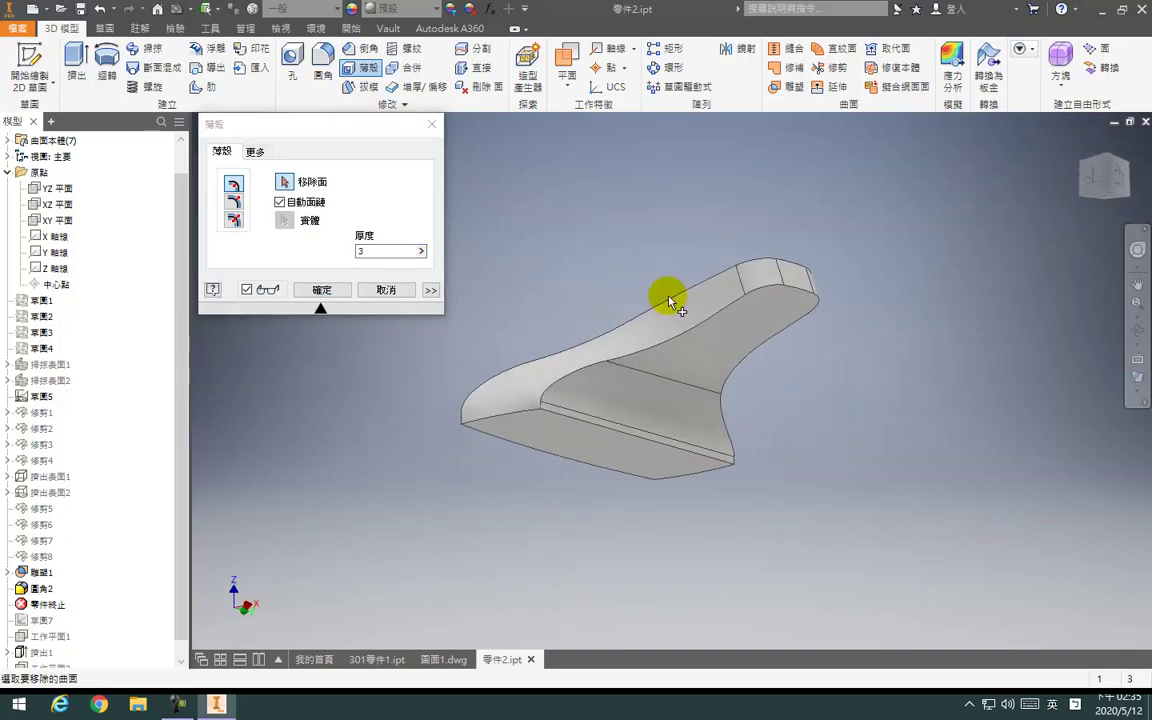
{"action": "left_click", "coordinate": [548, 428]}
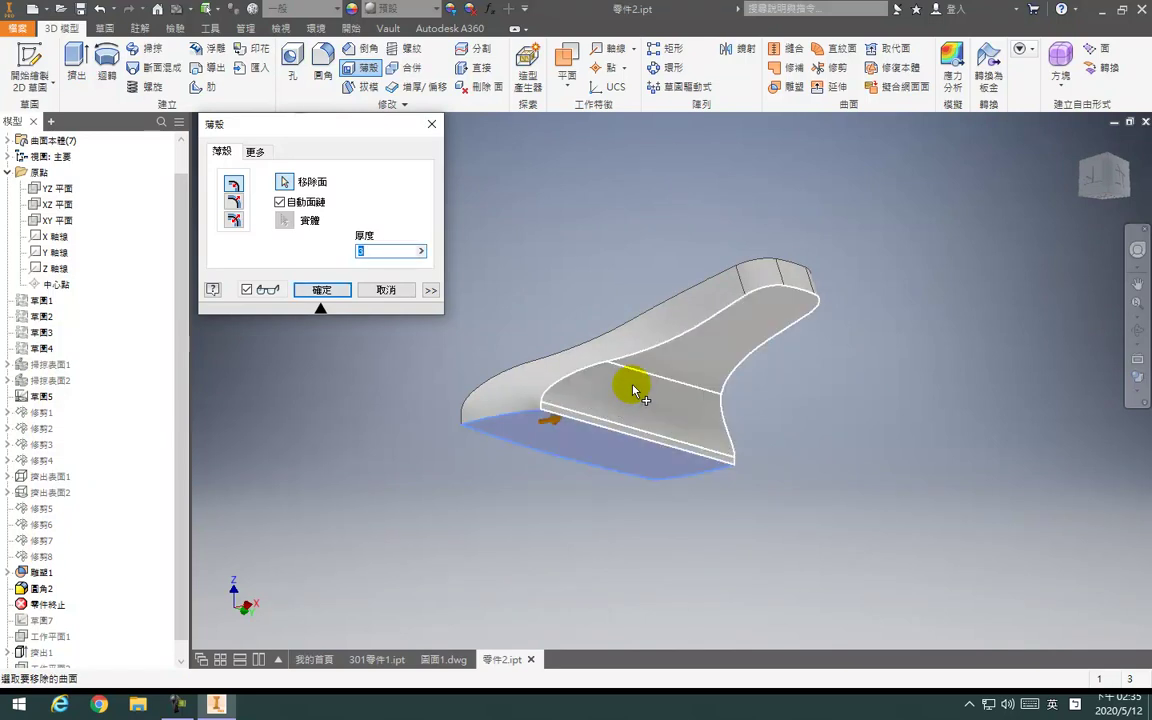
{"action": "mouse_move", "coordinate": [658, 417]}
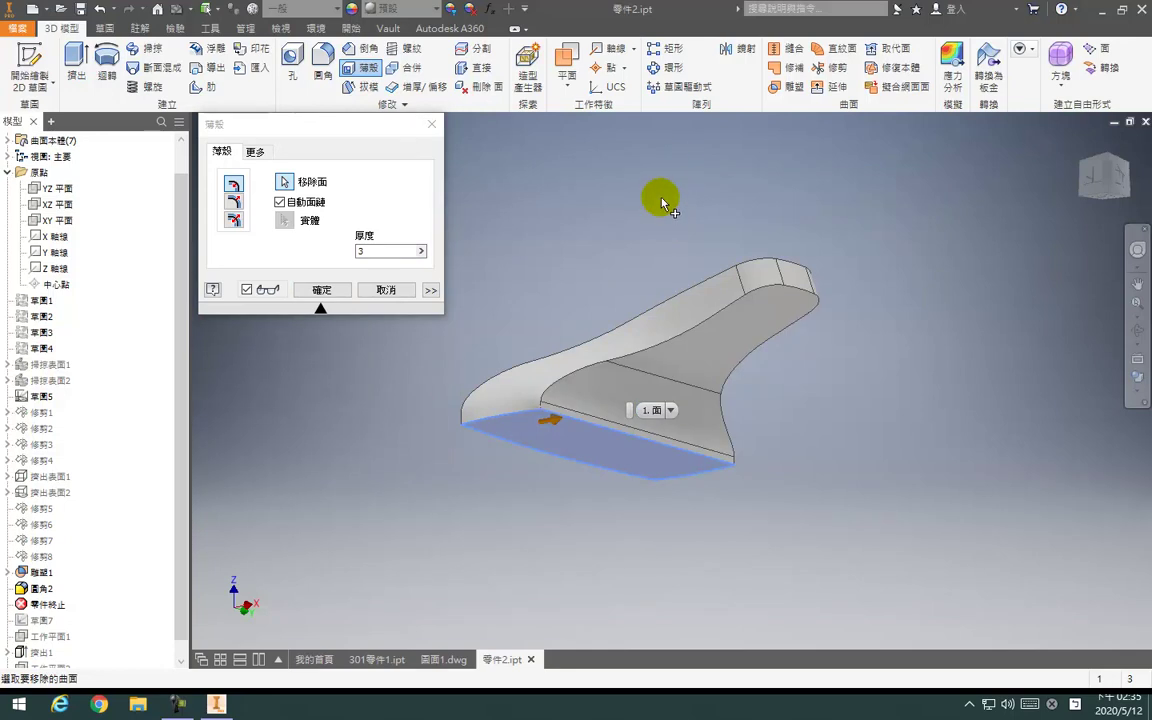
{"action": "left_click", "coordinate": [235, 203]}
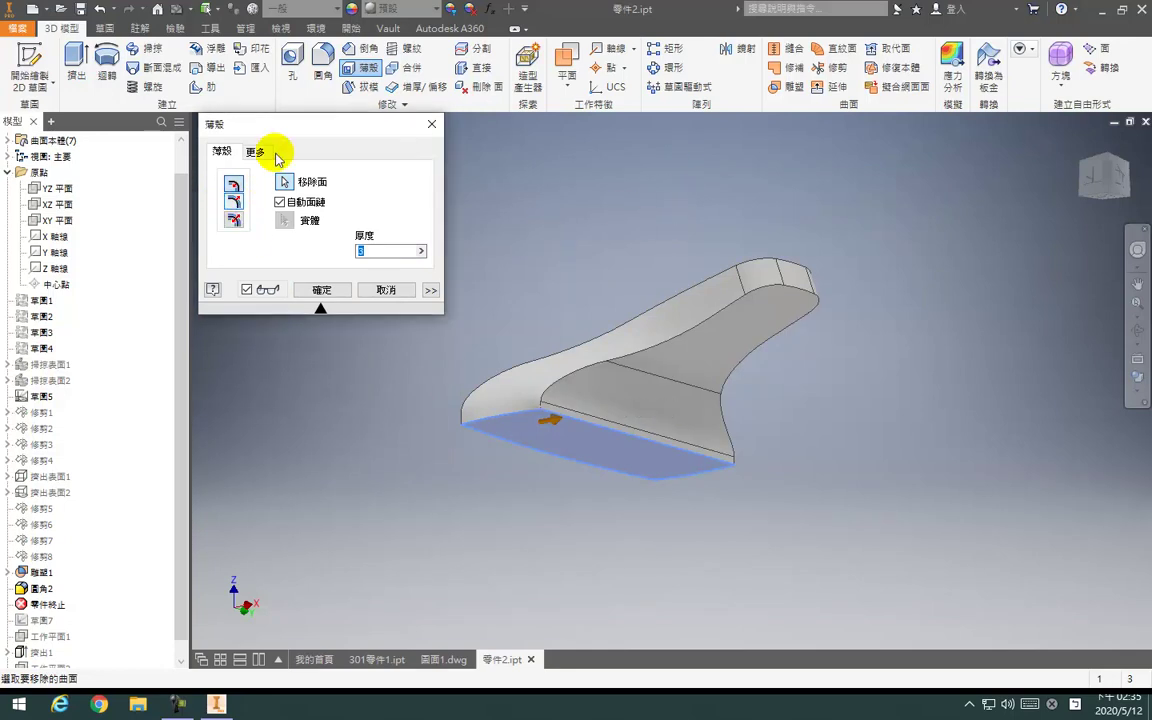
{"action": "left_click", "coordinate": [431, 126]}
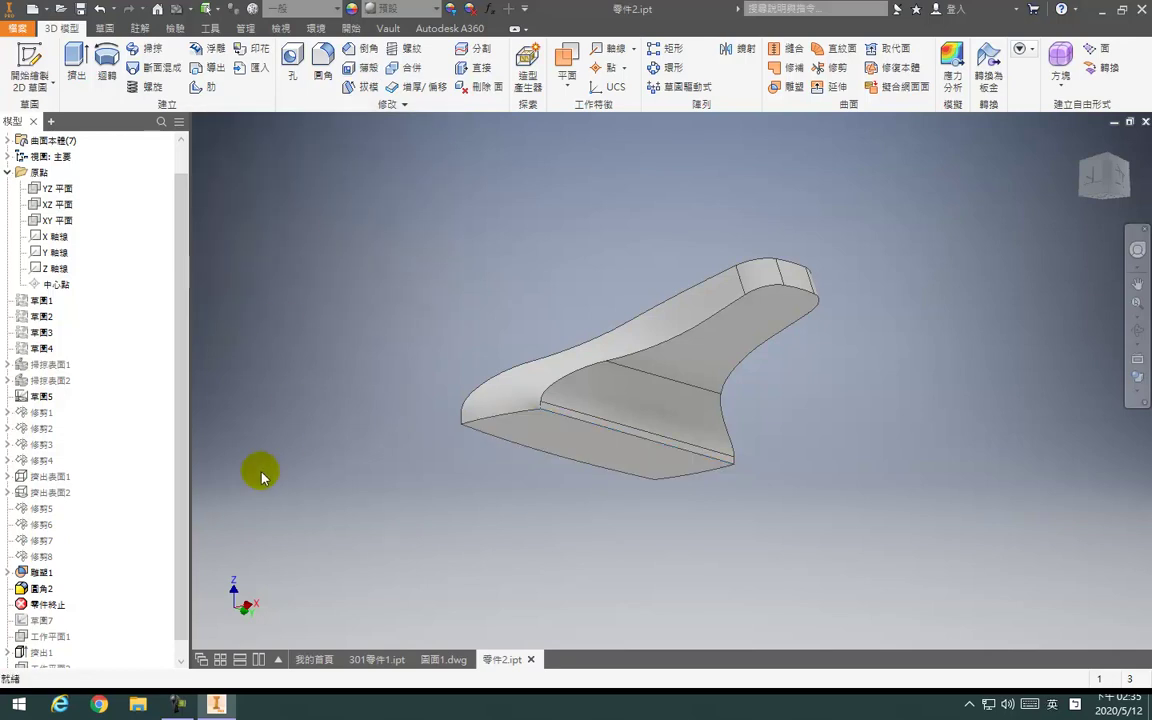
Move the end-of-part marker below 工作平面2 to restore the sketch, work planes and boss
{"action": "left_click", "coordinate": [185, 604]}
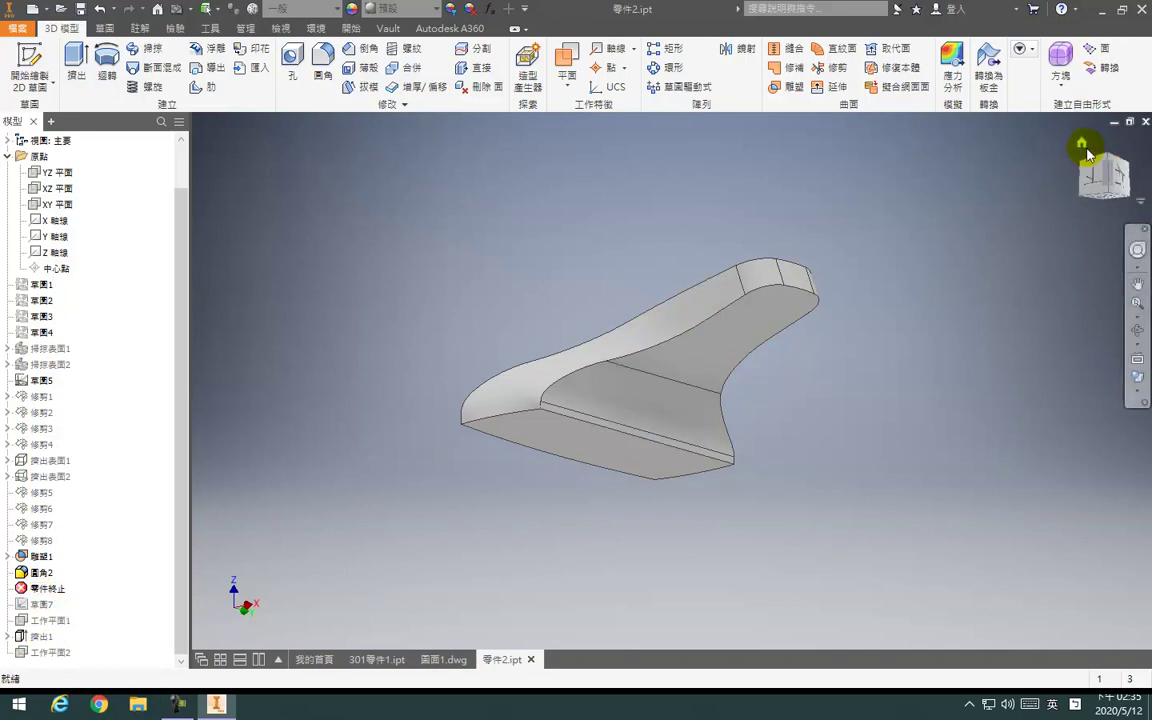
{"action": "left_click", "coordinate": [1085, 155]}
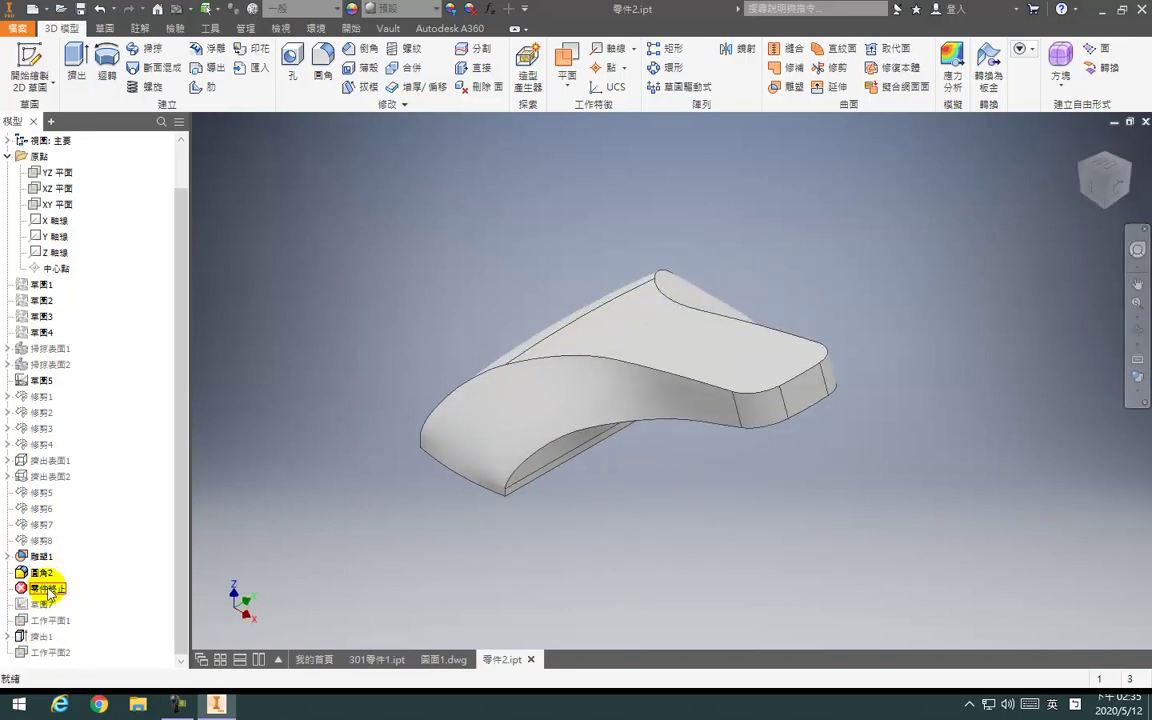
{"action": "left_click_drag", "start_coordinate": [50, 587], "coordinate": [57, 650]}
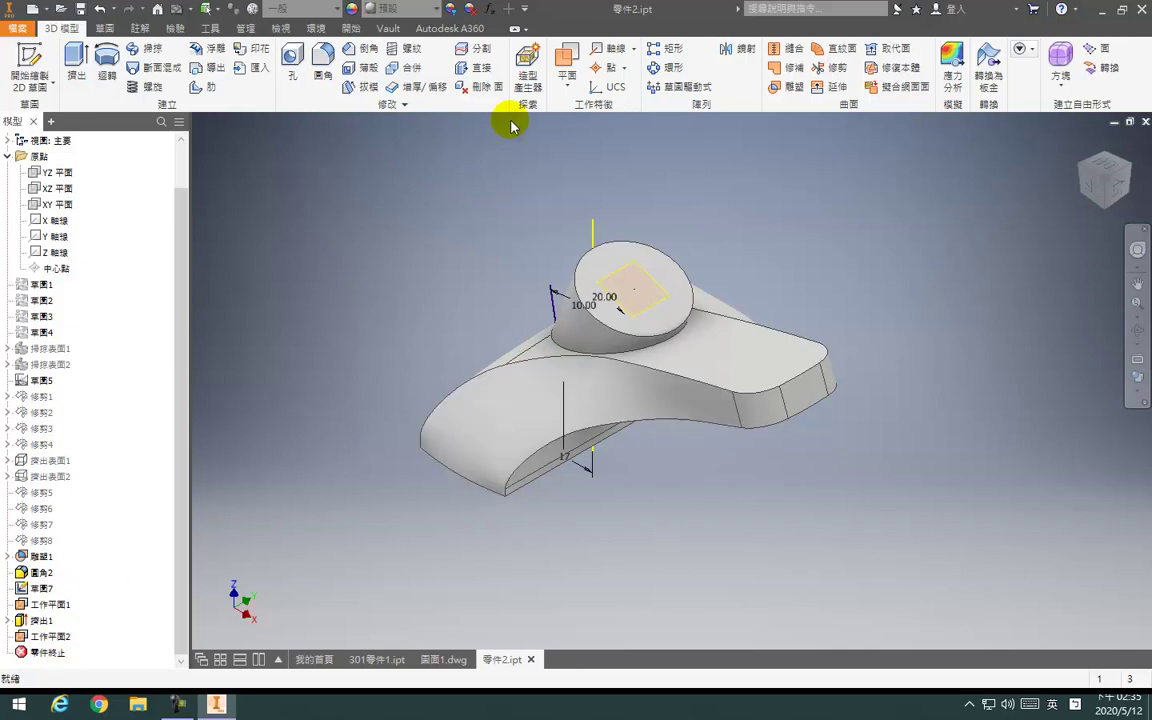
{"action": "left_click", "coordinate": [357, 68]}
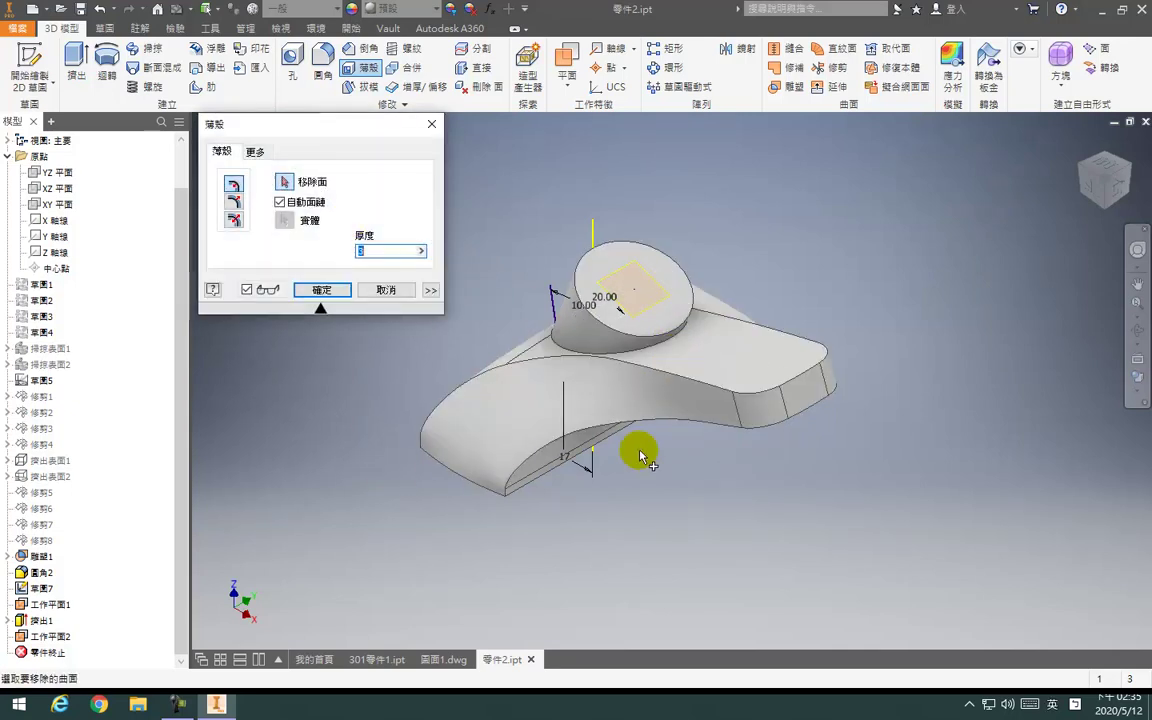
{"action": "key", "text": "Escape"}
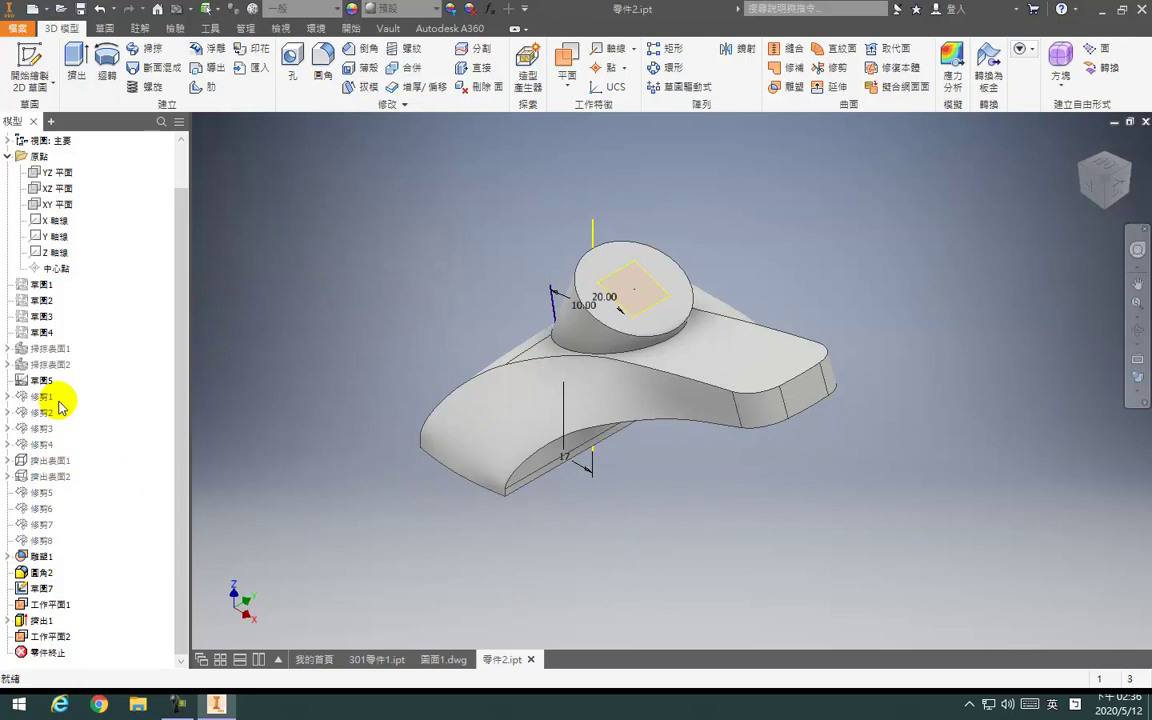
Make the extruded surface 擠出表面1 visible
{"action": "right_click", "coordinate": [58, 460]}
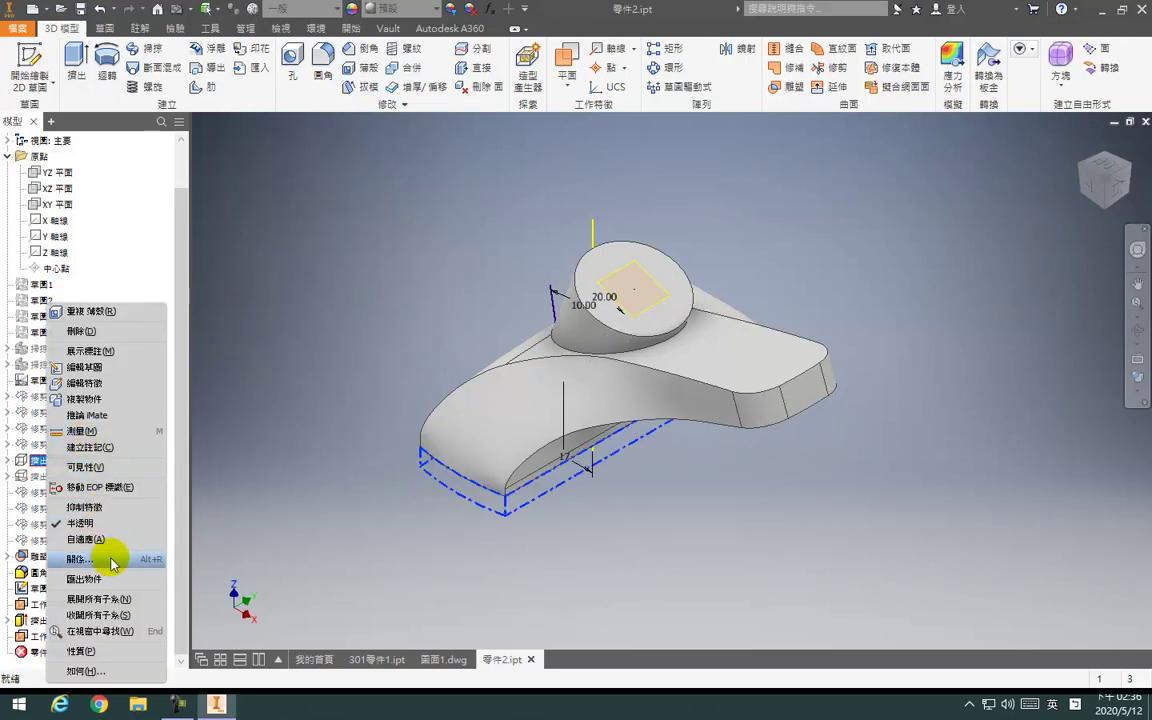
{"action": "left_click", "coordinate": [85, 467]}
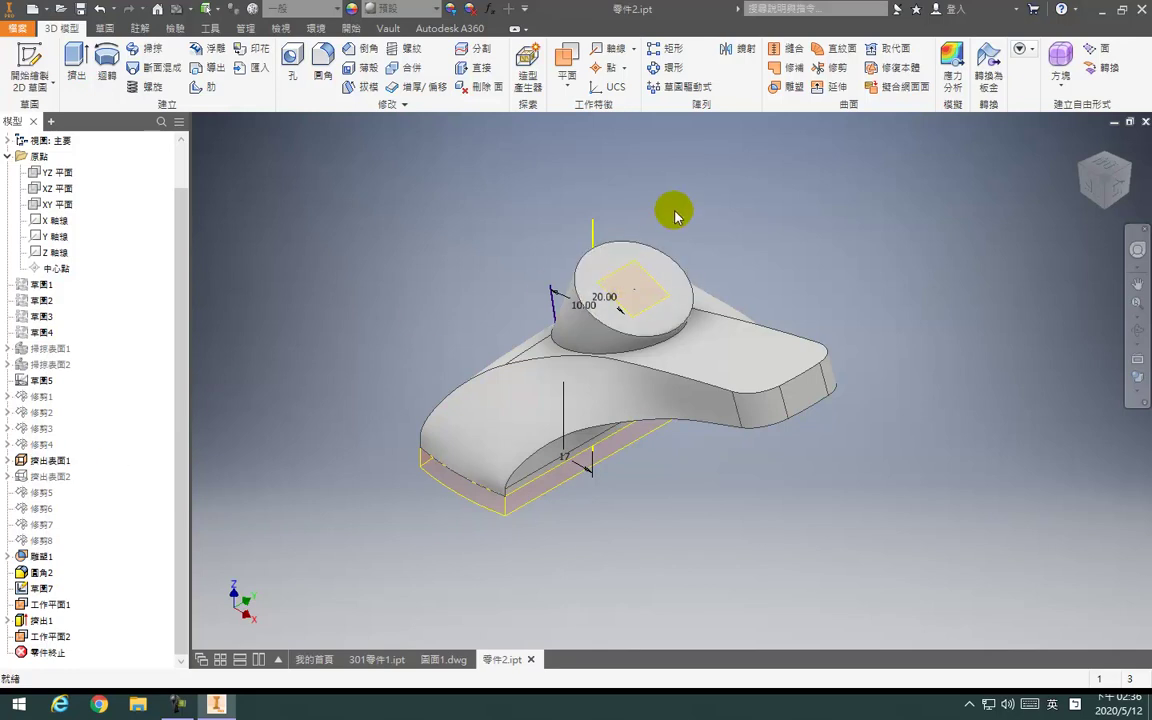
{"action": "key", "text": "f"}
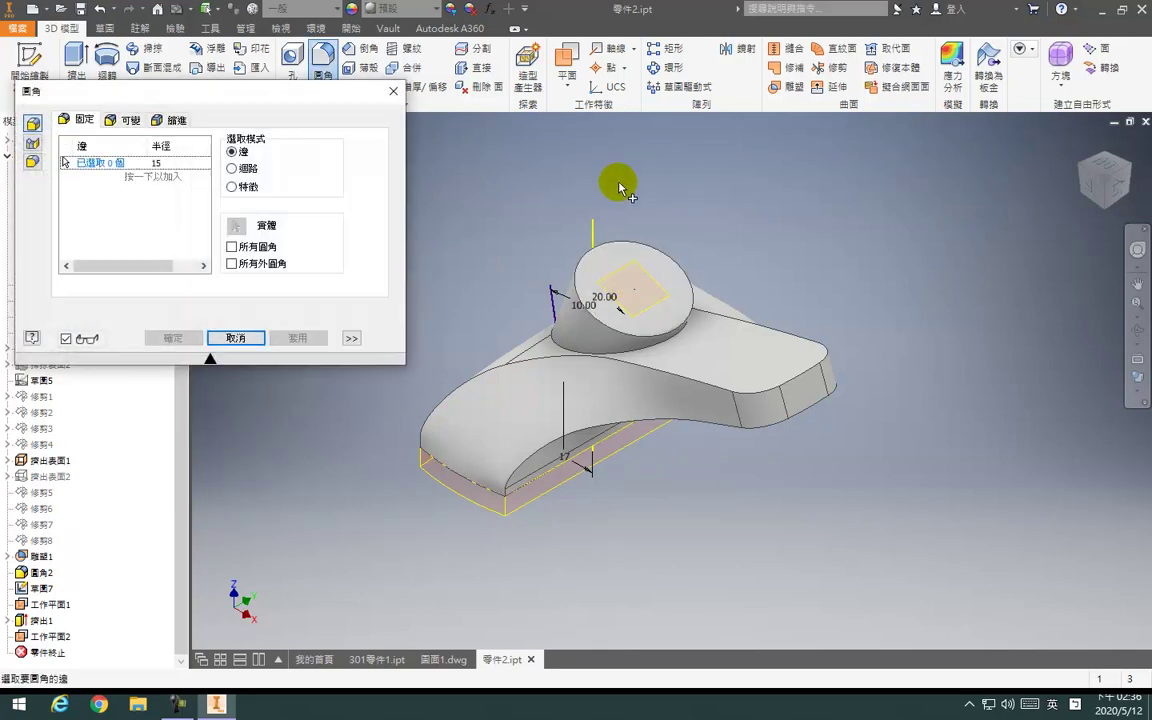
{"action": "left_click", "coordinate": [236, 336]}
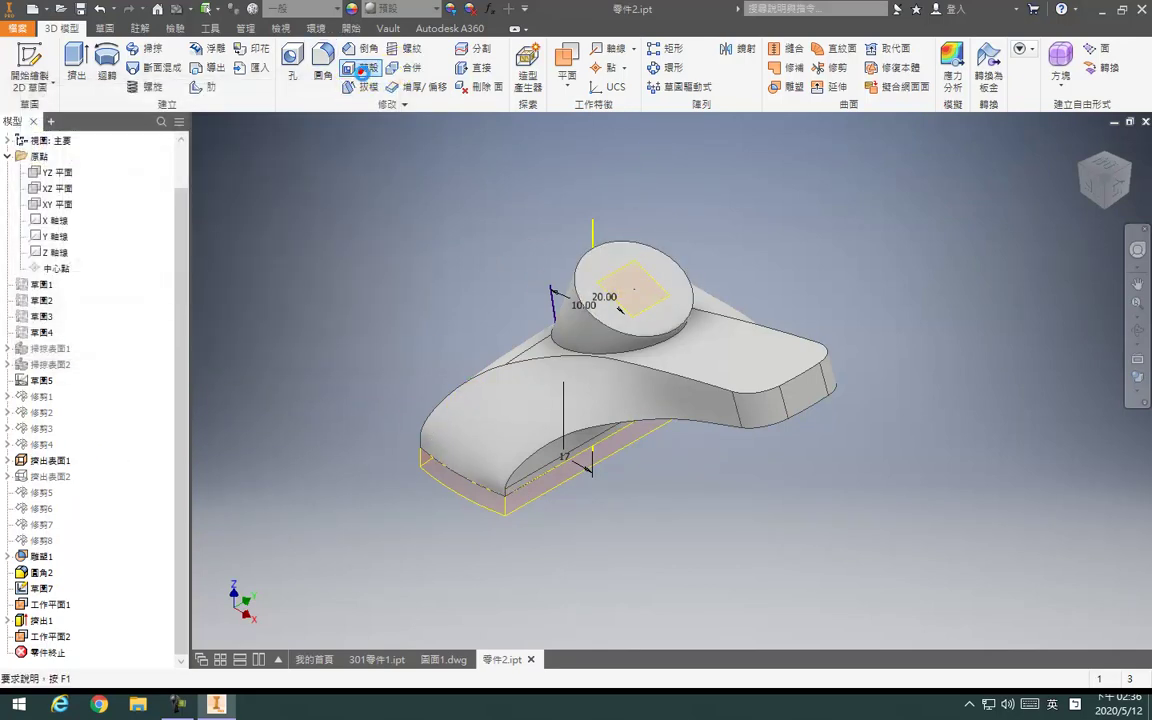
{"action": "left_click", "coordinate": [362, 68]}
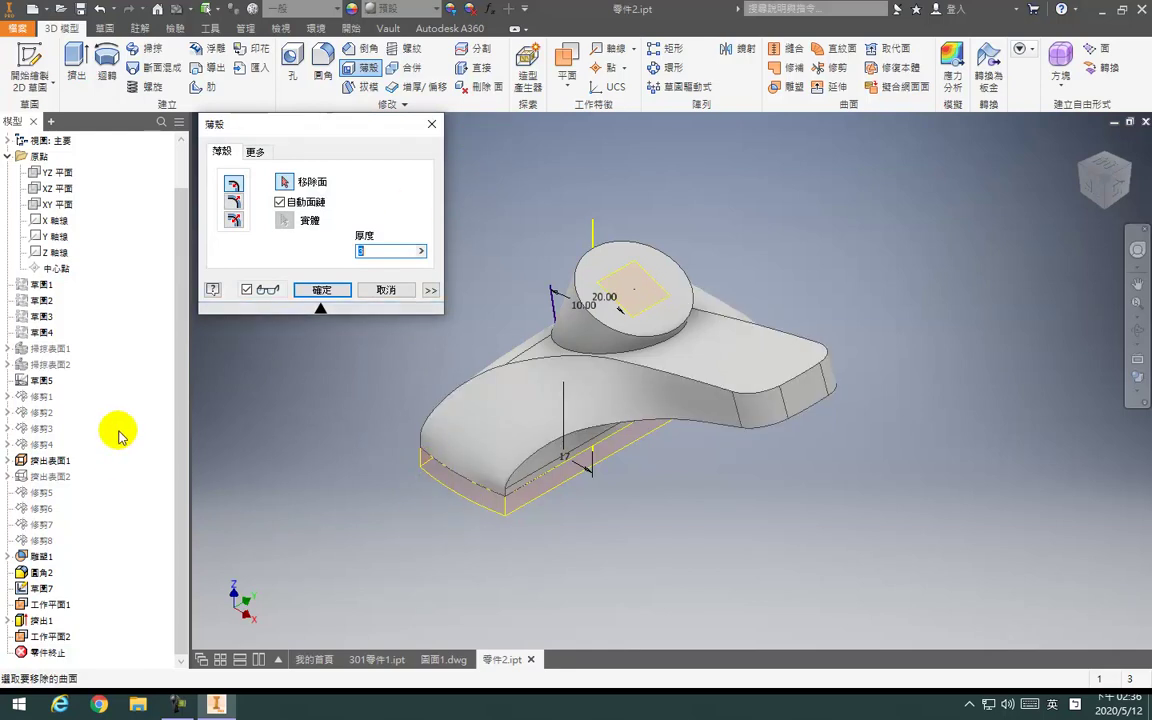
{"action": "key", "text": "Escape"}
{"action": "scroll", "coordinate": [609, 476], "scroll_direction": "down", "scroll_amount": 3}
{"action": "scroll", "coordinate": [609, 476], "scroll_direction": "down", "scroll_amount": 3}
{"action": "scroll", "coordinate": [545, 425], "scroll_direction": "down", "scroll_amount": 3}
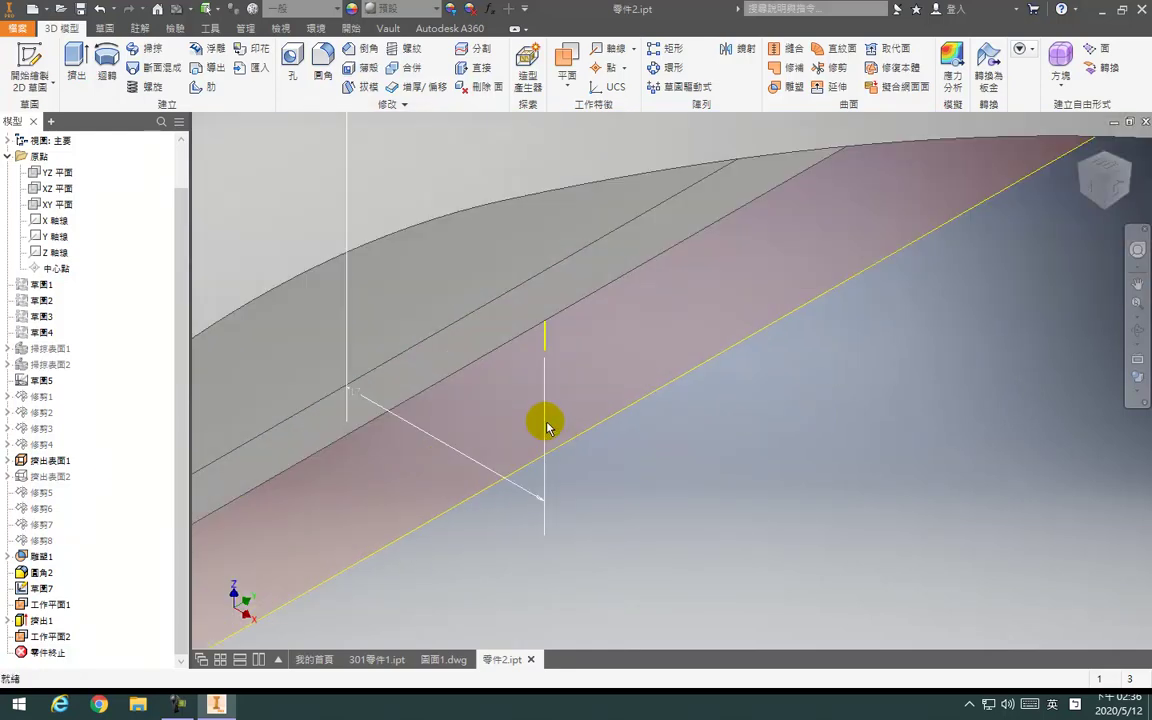
{"action": "scroll", "coordinate": [545, 425], "scroll_direction": "up", "scroll_amount": 4}
{"action": "middle_click_drag", "start_coordinate": [587, 360], "coordinate": [663, 352], "text": "shift"}
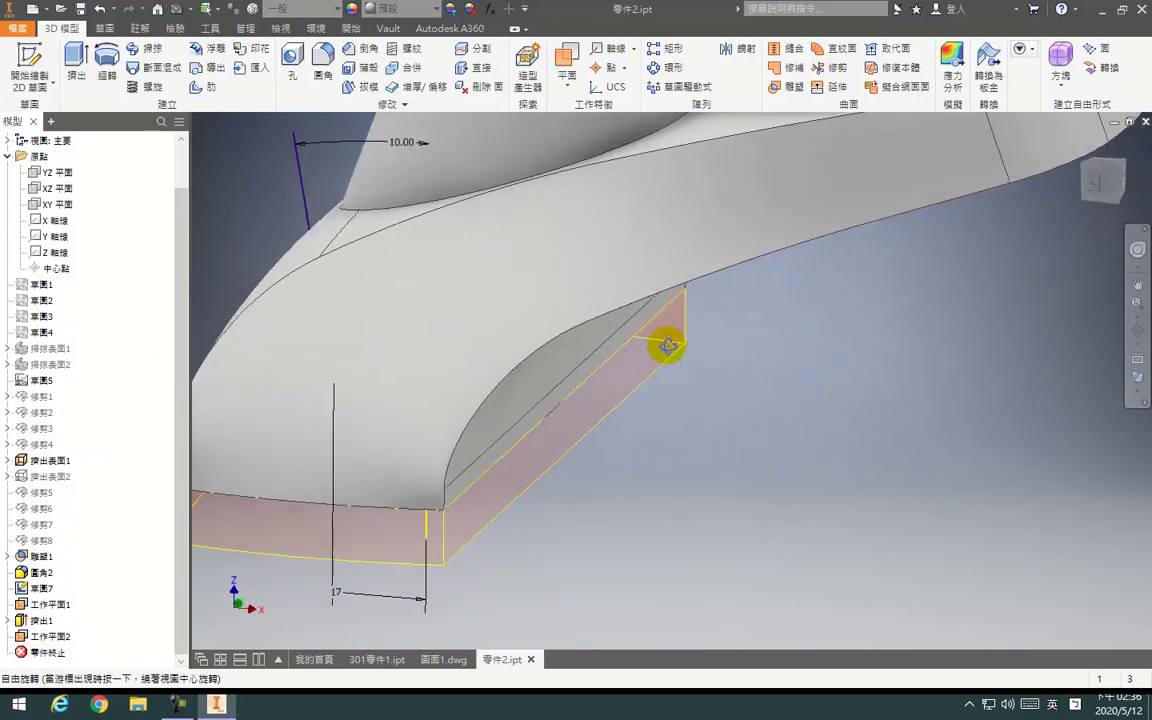
{"action": "scroll", "coordinate": [695, 343], "scroll_direction": "down", "scroll_amount": 5}
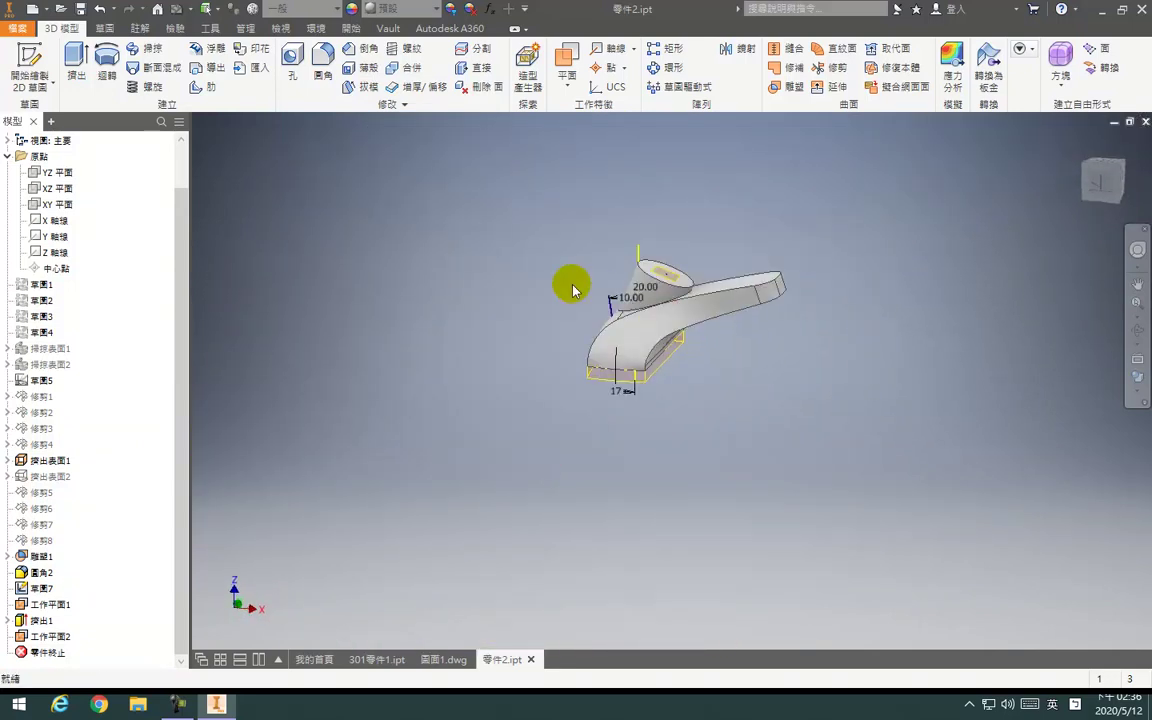
{"action": "key", "text": "f"}
{"action": "left_click", "coordinate": [390, 87]}
{"action": "left_click", "coordinate": [375, 69]}
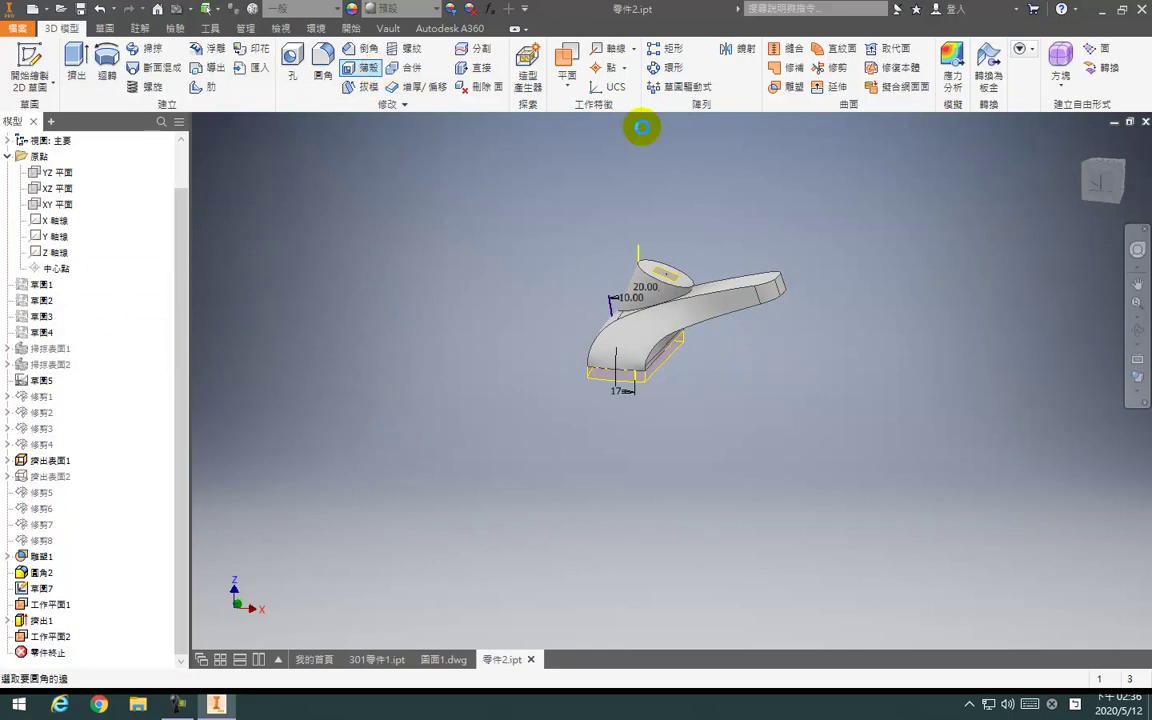
{"action": "left_click", "coordinate": [667, 294]}
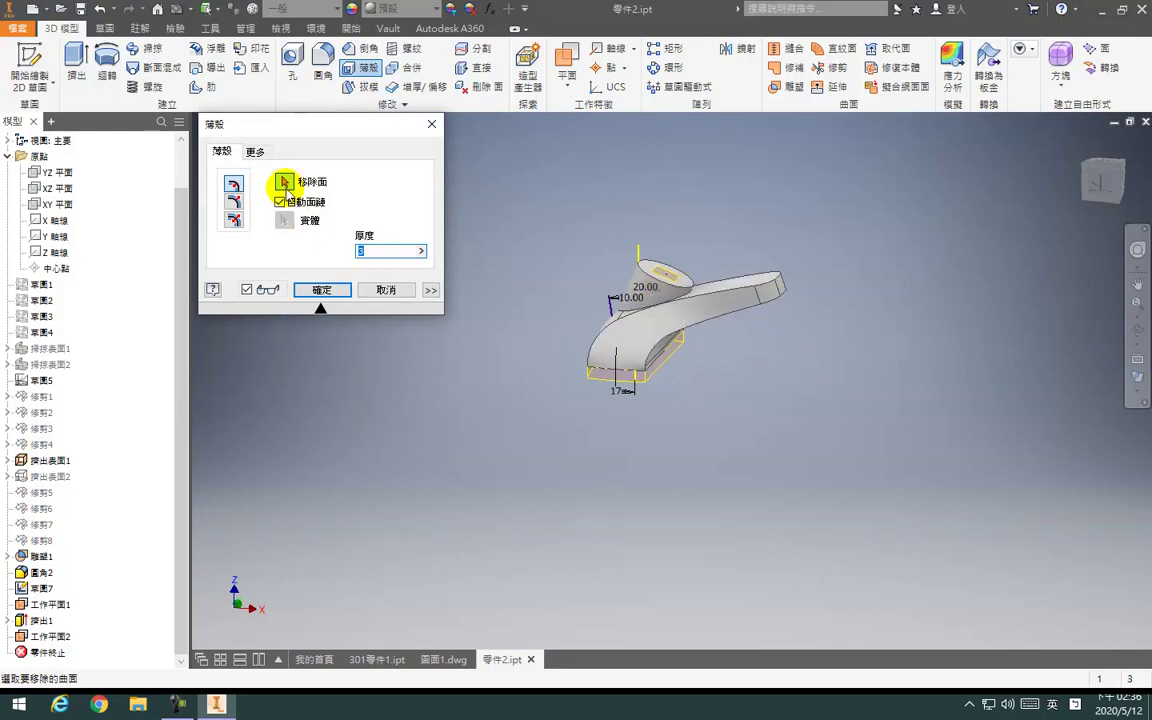
{"action": "key", "text": "Return"}
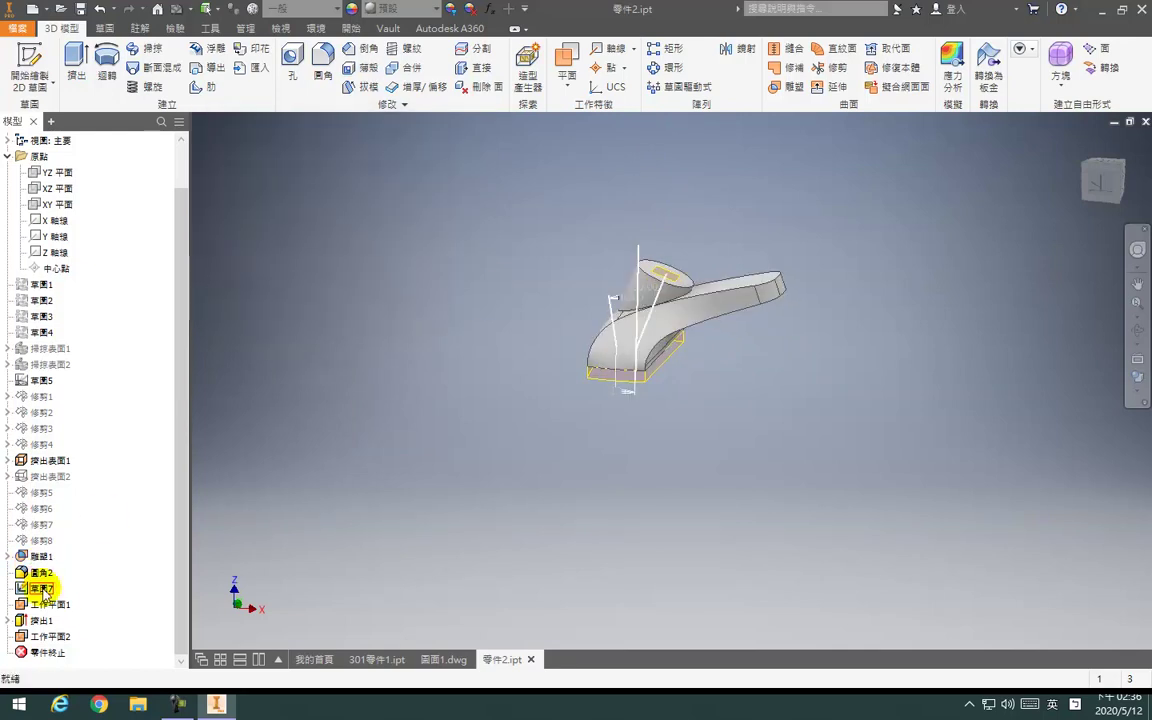
Try to add the extruded surface 擠出表面1 to the surfaces of the sculpt feature 雕塑1
{"action": "double_click", "coordinate": [42, 557]}
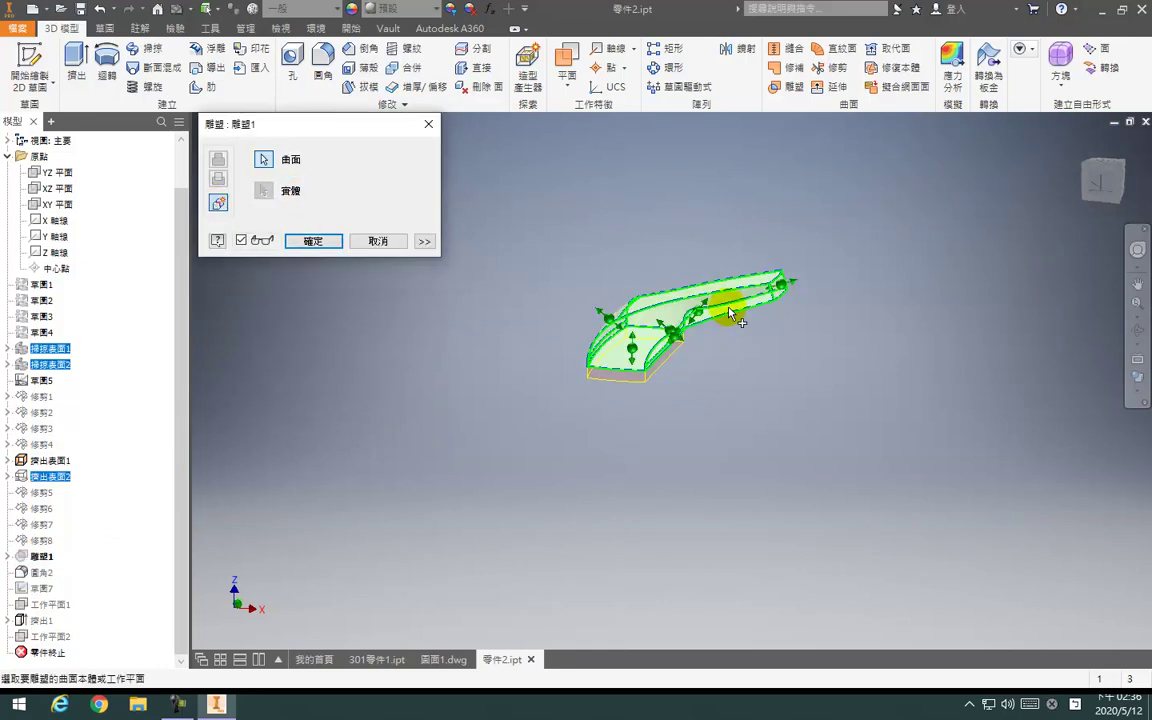
{"action": "scroll", "coordinate": [720, 288], "scroll_direction": "up", "scroll_amount": 5}
{"action": "left_click", "coordinate": [566, 300]}
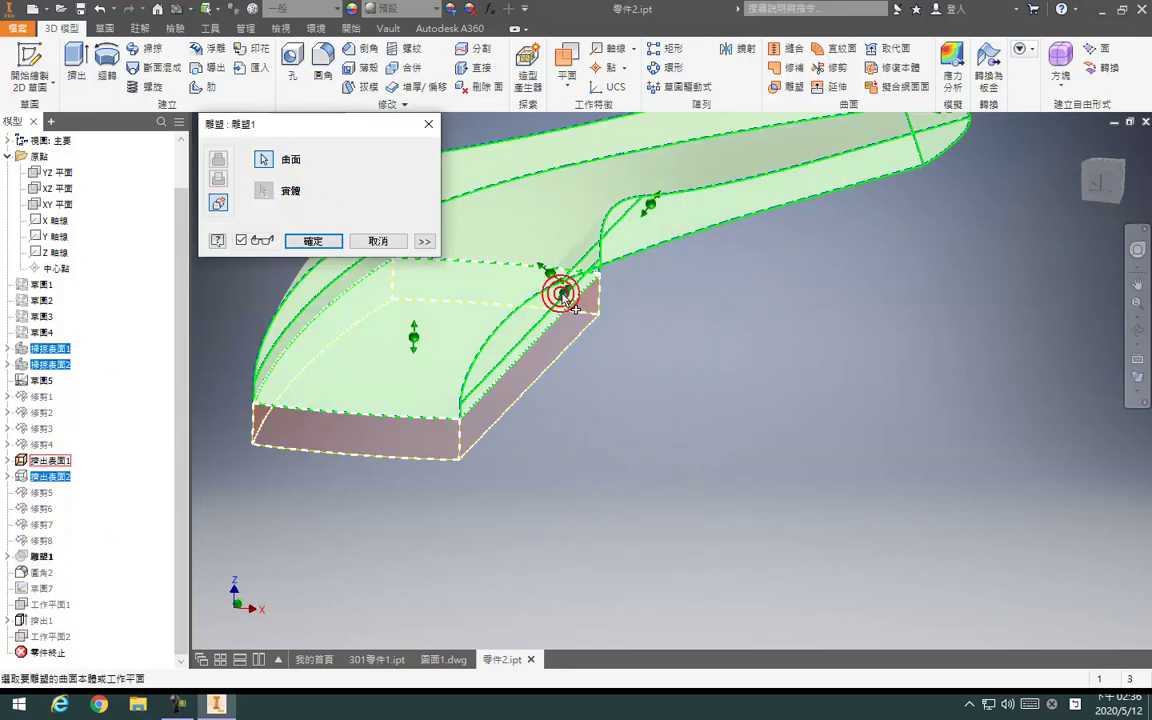
{"action": "left_click", "coordinate": [322, 239]}
{"action": "key", "text": "Escape"}
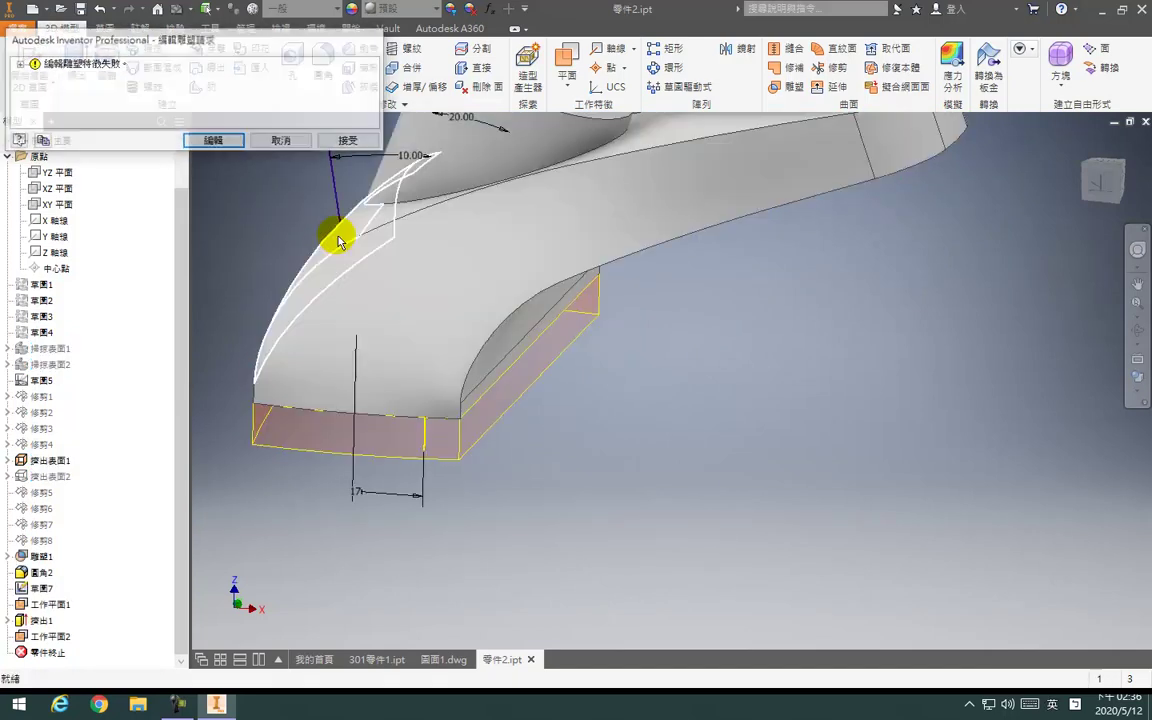
{"action": "double_click", "coordinate": [40, 556]}
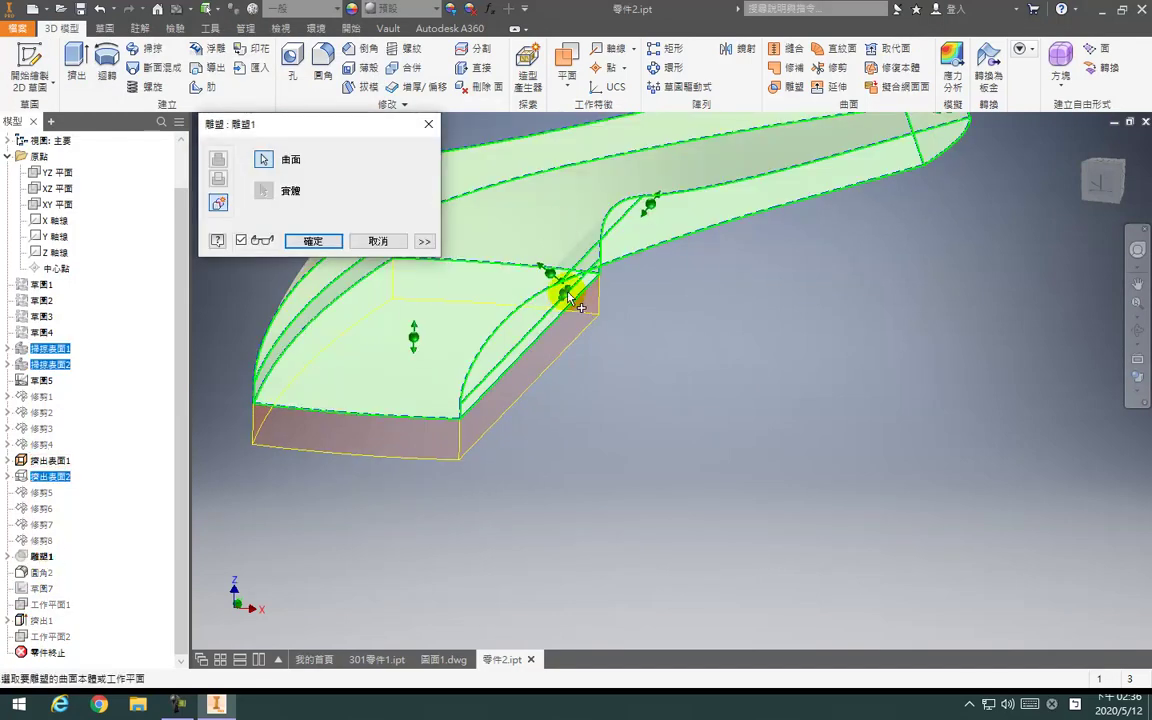
{"action": "left_click", "coordinate": [312, 240]}
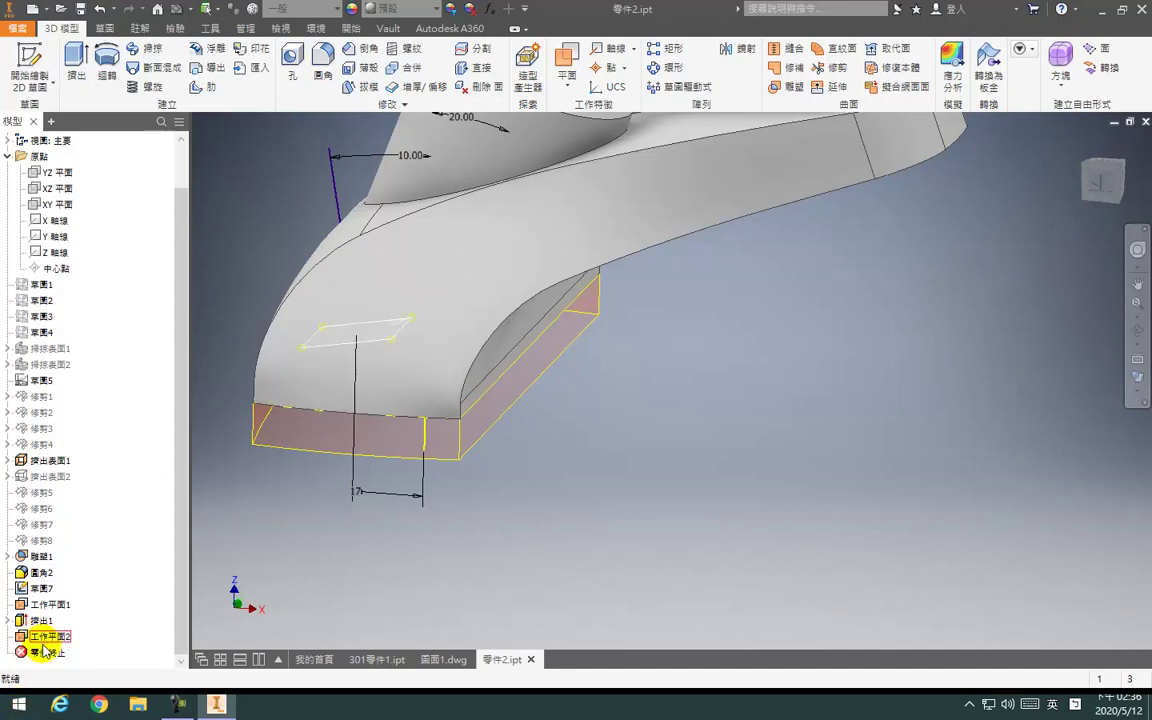
Roll the part history back to just after the fillet 圓角2, before 草圖7
{"action": "left_click_drag", "start_coordinate": [28, 650], "coordinate": [50, 590]}
{"action": "left_click", "coordinate": [372, 69]}
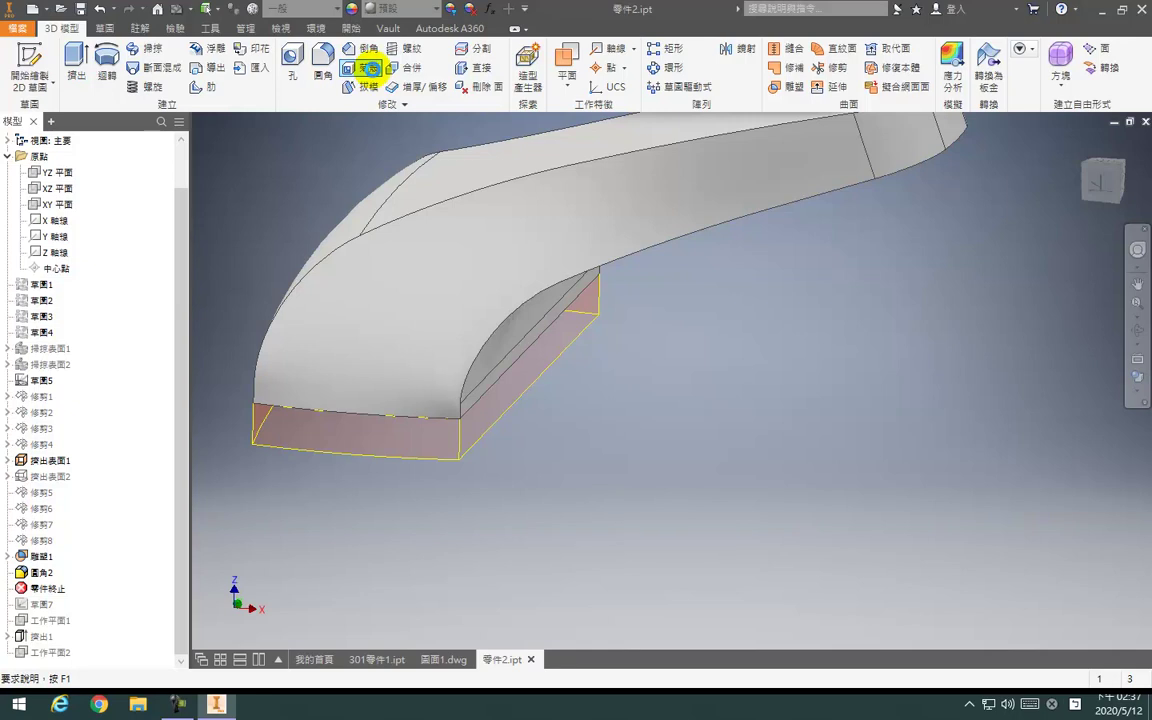
{"action": "left_click", "coordinate": [283, 222]}
{"action": "key", "text": "Escape"}
Examine the selected surfaces and their side directions in the sculpt feature 雕塑1 from several angles
{"action": "left_click", "coordinate": [40, 560]}
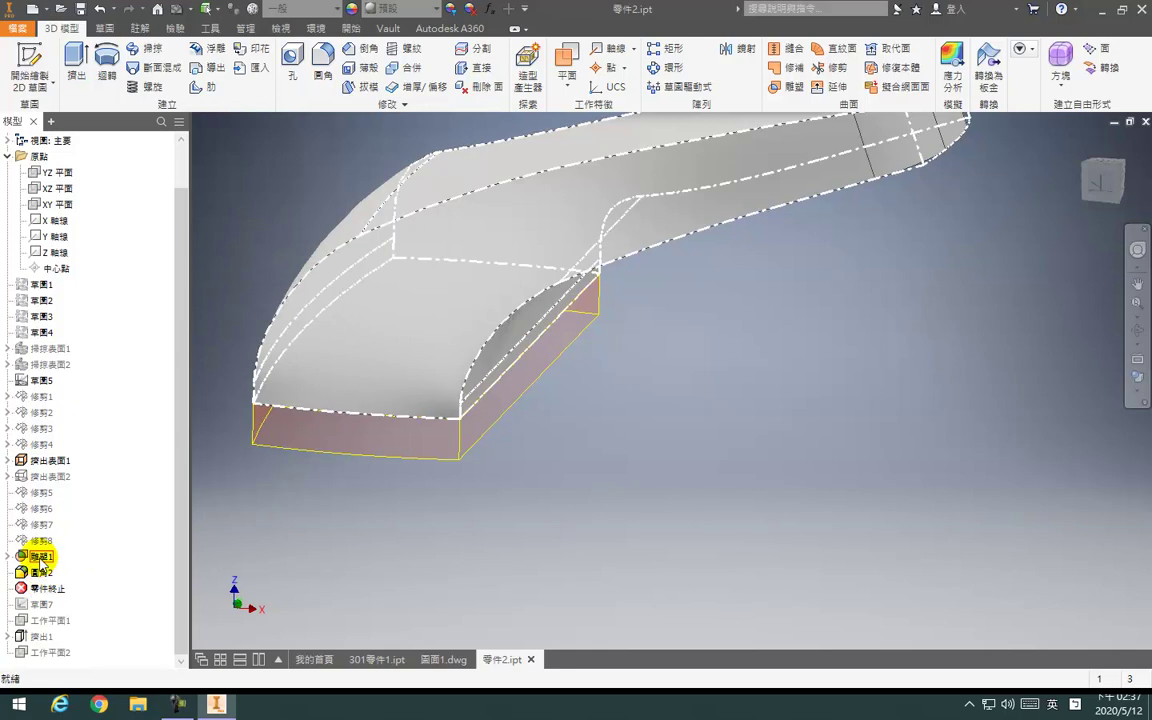
{"action": "double_click", "coordinate": [40, 560]}
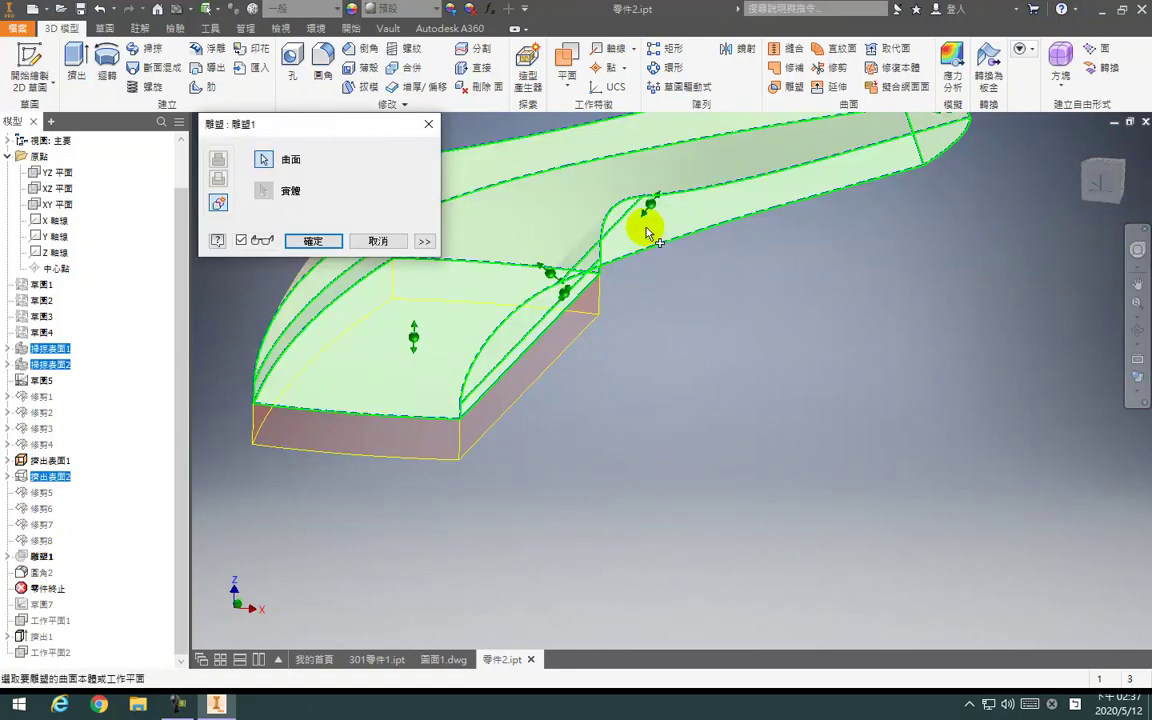
{"action": "left_click", "coordinate": [655, 207]}
{"action": "left_click", "coordinate": [656, 194]}
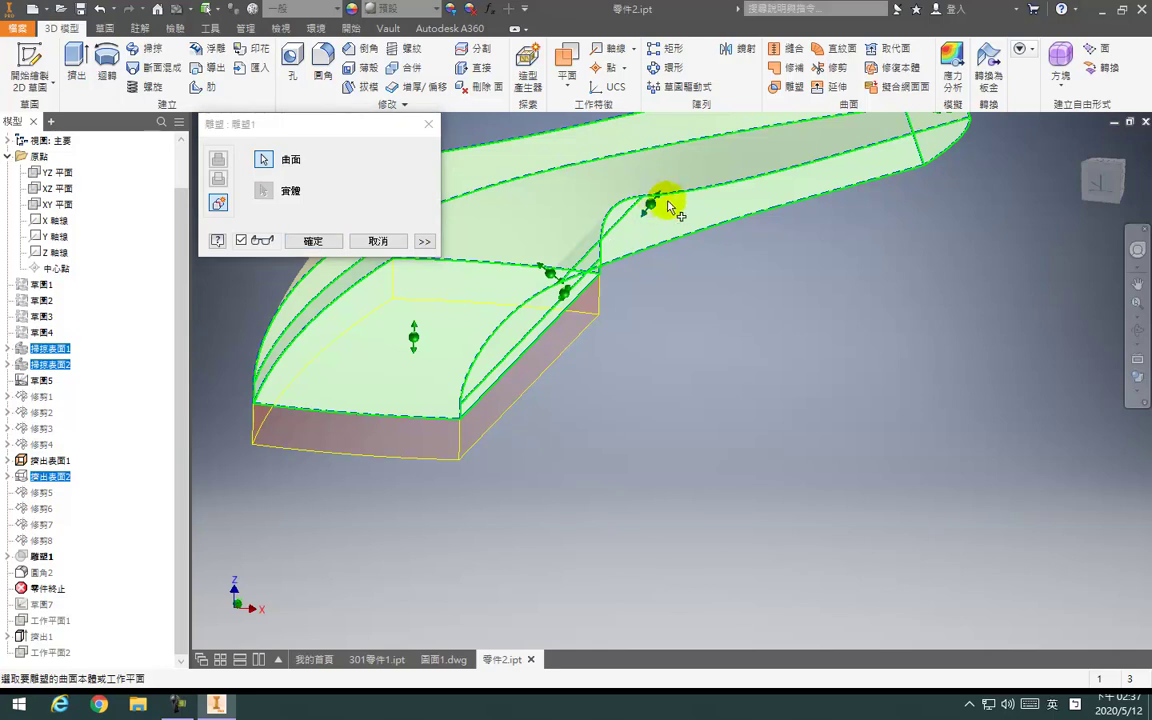
{"action": "scroll", "coordinate": [634, 296], "scroll_direction": "down", "scroll_amount": 5}
{"action": "middle_click_drag", "start_coordinate": [634, 296], "coordinate": [661, 243], "text": "shift"}
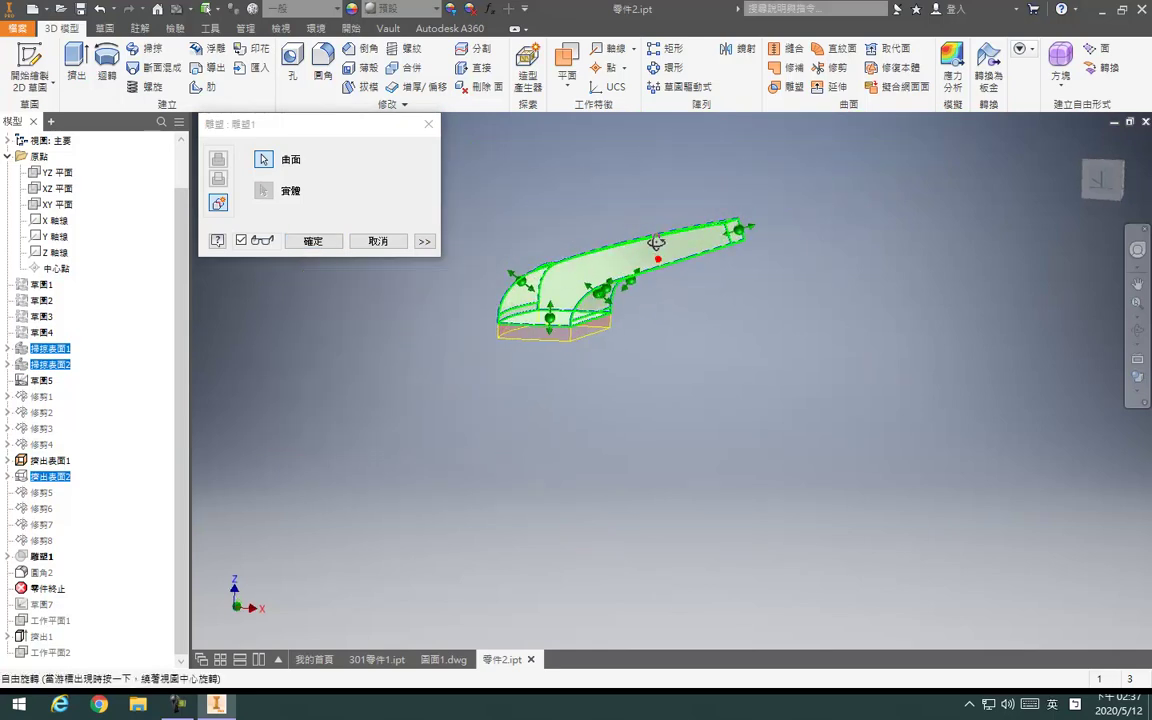
{"action": "scroll", "coordinate": [733, 215], "scroll_direction": "up", "scroll_amount": 5}
{"action": "left_click", "coordinate": [768, 256]}
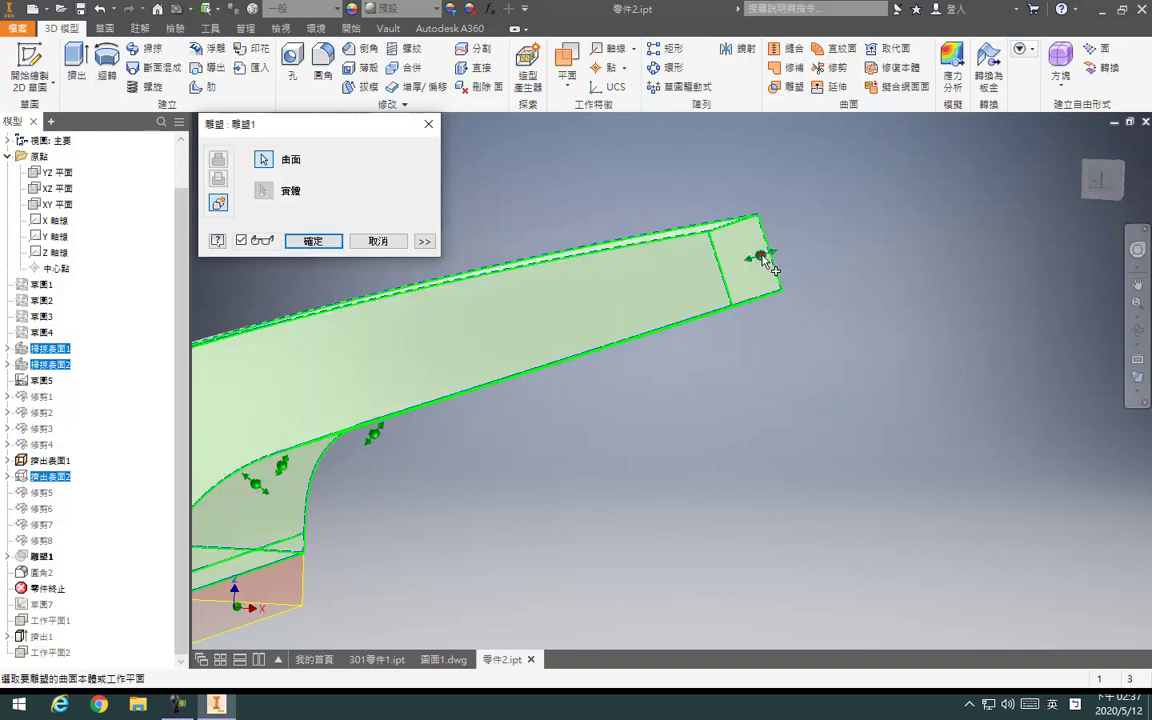
{"action": "middle_click_drag", "start_coordinate": [493, 479], "coordinate": [653, 398]}
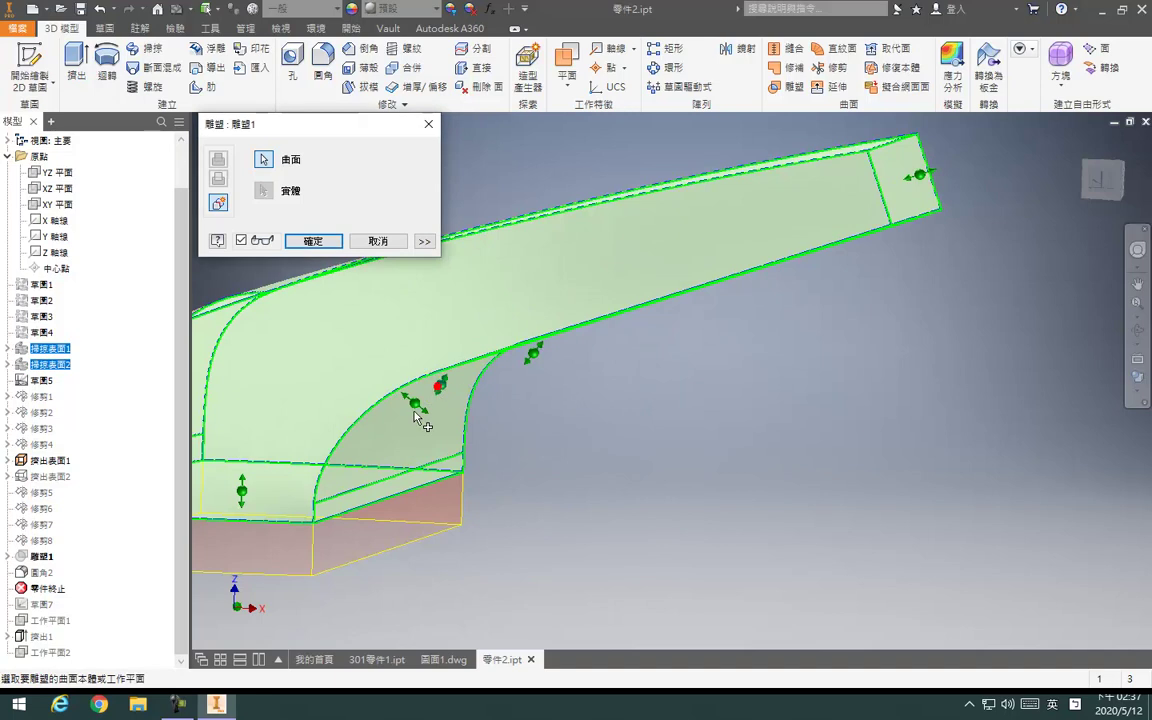
{"action": "mouse_move", "coordinate": [395, 441]}
{"action": "middle_mouse_down", "text": "shift"}
{"action": "mouse_move", "coordinate": [622, 391]}
{"action": "mouse_move", "coordinate": [463, 448]}
{"action": "middle_mouse_up", "text": "shift"}
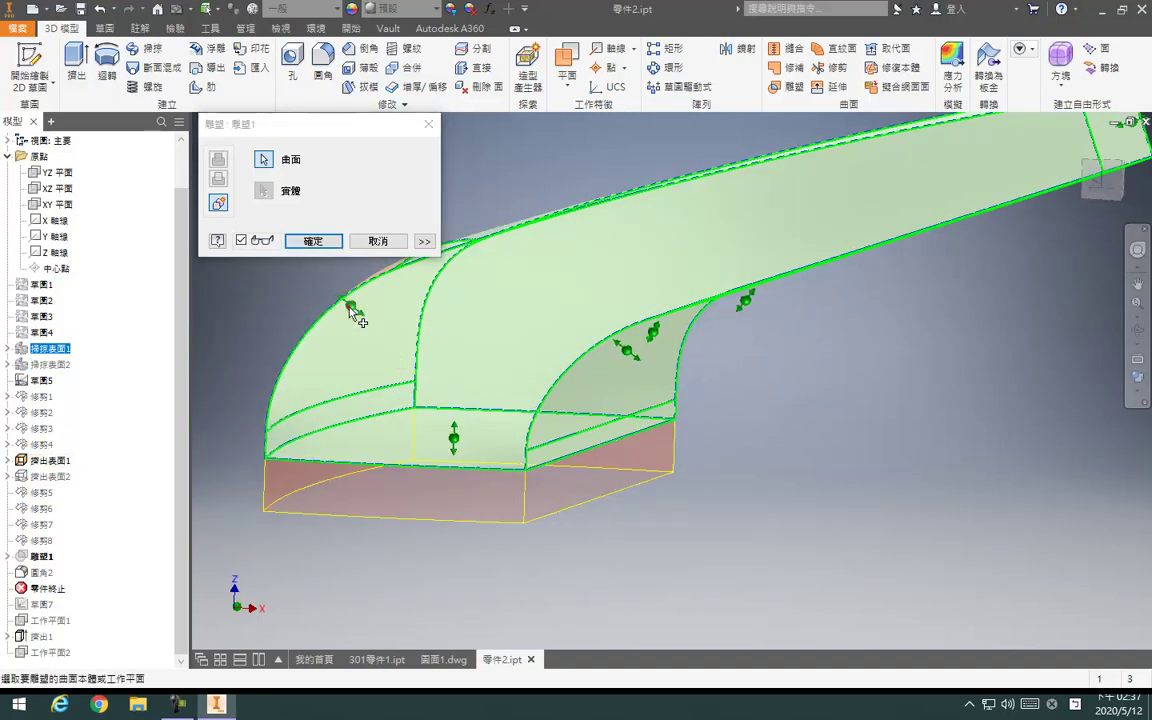
{"action": "mouse_move", "coordinate": [397, 307]}
{"action": "middle_mouse_down", "text": "shift"}
{"action": "mouse_move", "coordinate": [463, 347]}
{"action": "mouse_move", "coordinate": [617, 404]}
{"action": "mouse_move", "coordinate": [378, 268]}
{"action": "mouse_move", "coordinate": [453, 324]}
{"action": "mouse_move", "coordinate": [617, 401]}
{"action": "mouse_move", "coordinate": [651, 445]}
{"action": "mouse_move", "coordinate": [646, 354]}
{"action": "middle_mouse_up", "text": "shift"}
{"action": "middle_click_drag", "start_coordinate": [643, 424], "coordinate": [735, 437], "text": "shift"}
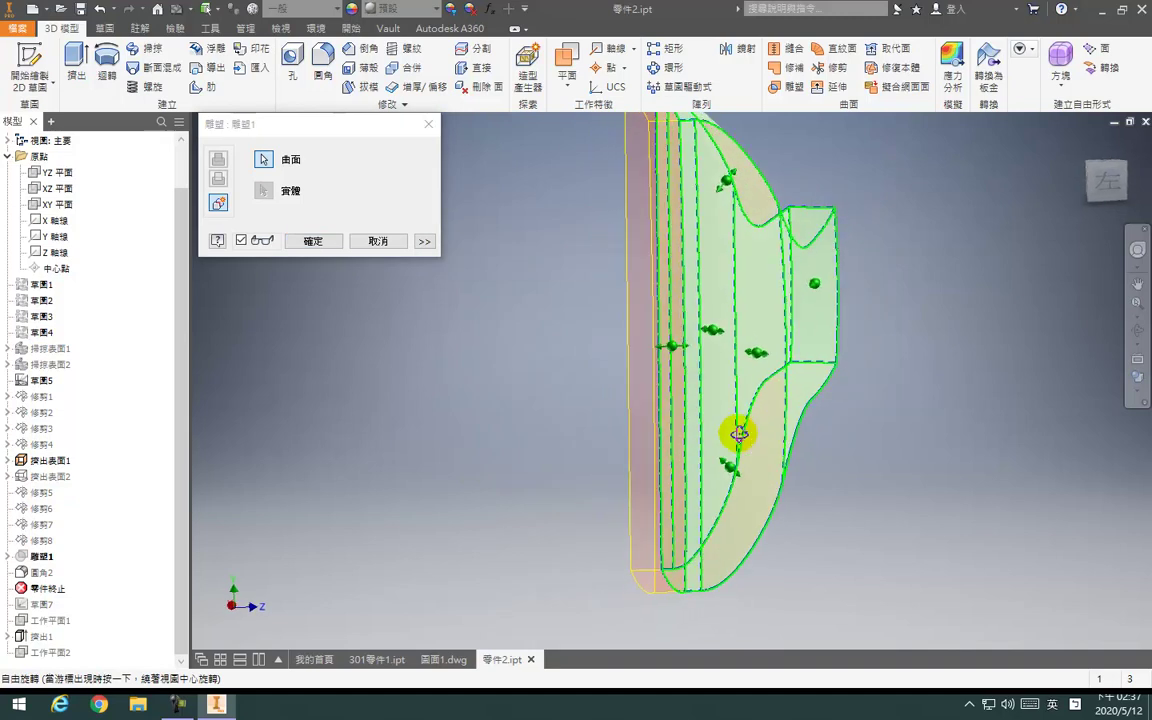
{"action": "left_click", "coordinate": [328, 240]}
Try a 3 mm inside shell with the flat underside face removed, and abandon it
{"action": "mouse_move", "coordinate": [411, 257]}
{"action": "middle_mouse_down", "text": "shift"}
{"action": "mouse_move", "coordinate": [694, 347]}
{"action": "mouse_move", "coordinate": [566, 226]}
{"action": "mouse_move", "coordinate": [639, 144]}
{"action": "mouse_move", "coordinate": [761, 90]}
{"action": "middle_mouse_up", "text": "shift"}
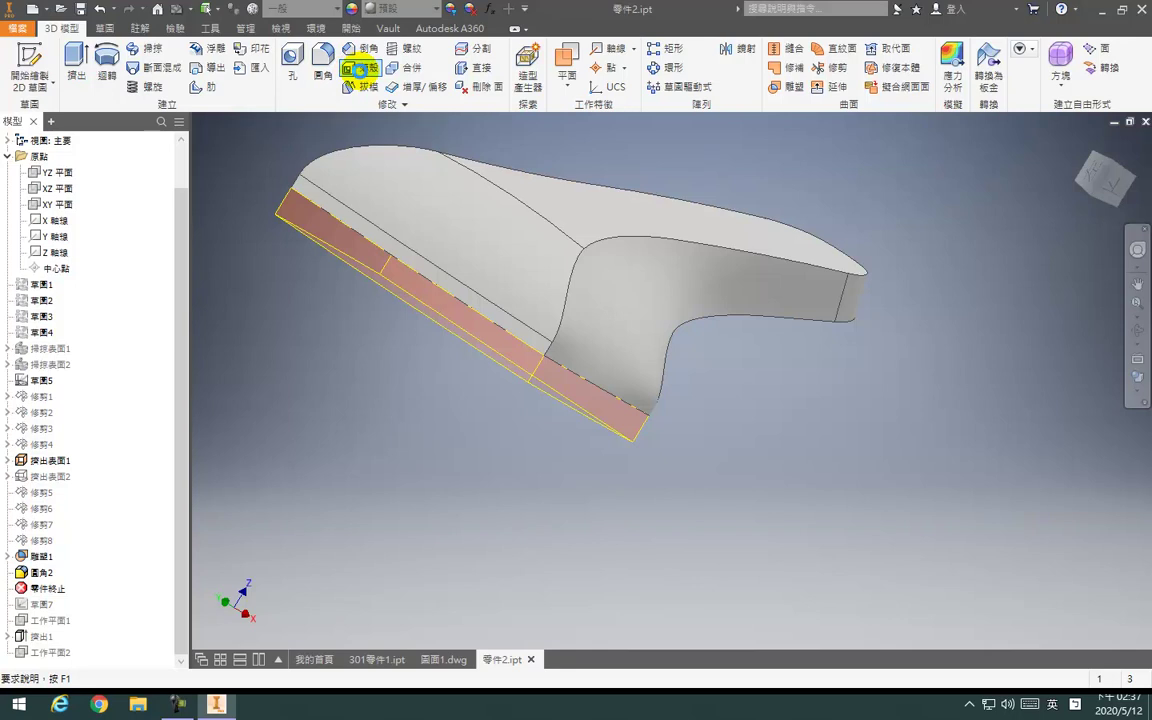
{"action": "left_click", "coordinate": [362, 72]}
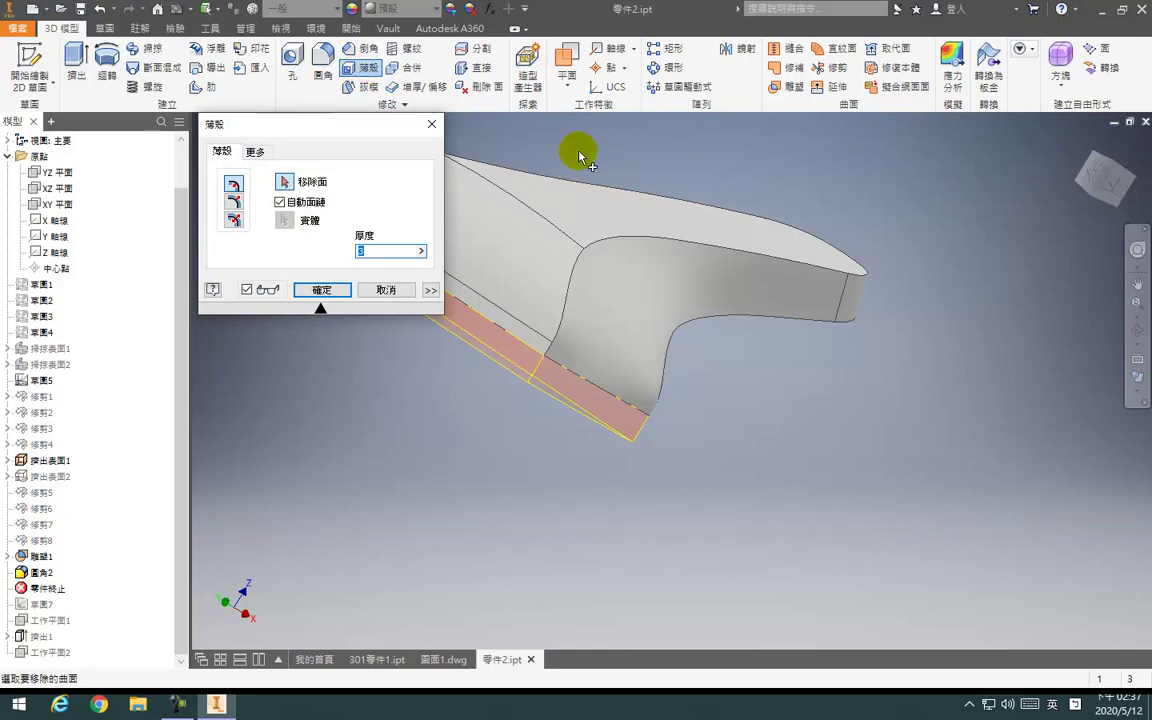
{"action": "left_click", "coordinate": [421, 251]}
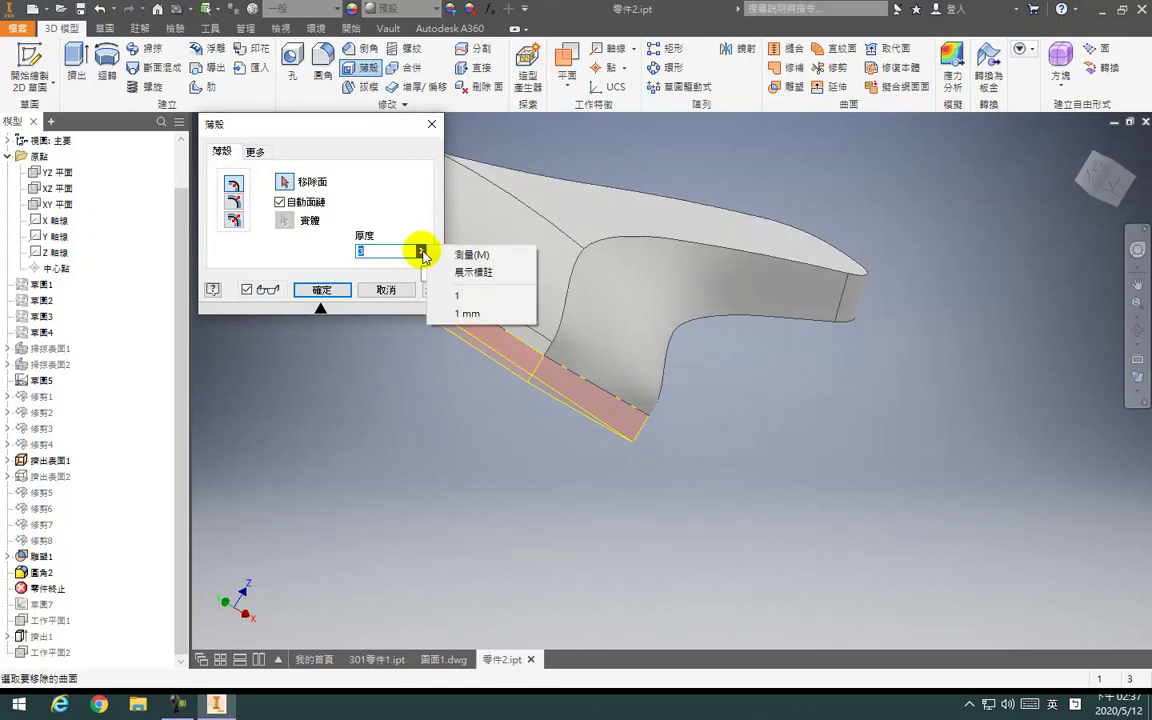
{"action": "left_click", "coordinate": [380, 240]}
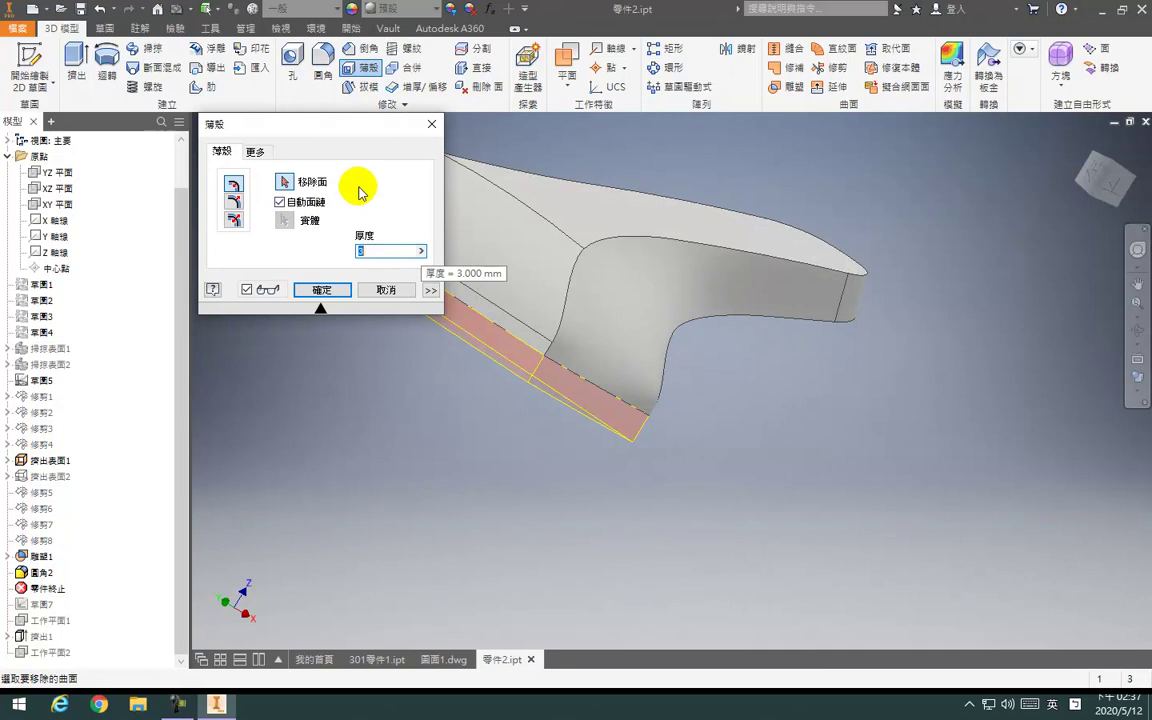
{"action": "middle_click_drag", "start_coordinate": [593, 312], "coordinate": [597, 198], "text": "shift"}
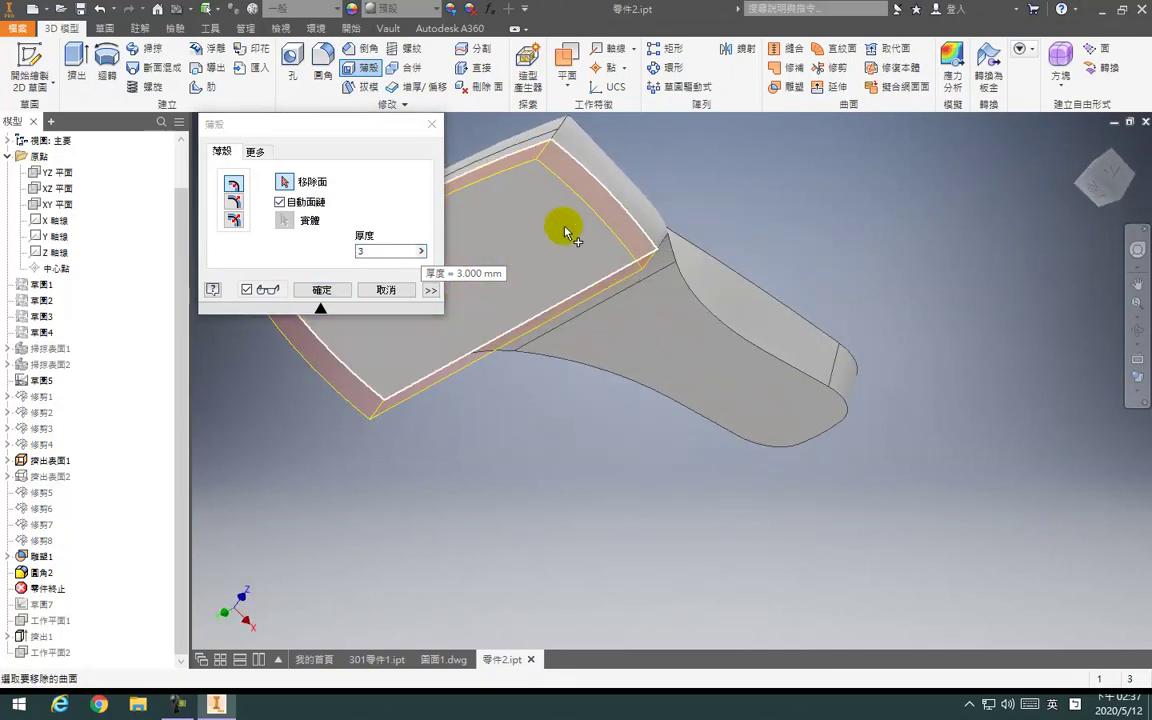
{"action": "left_click", "coordinate": [570, 226]}
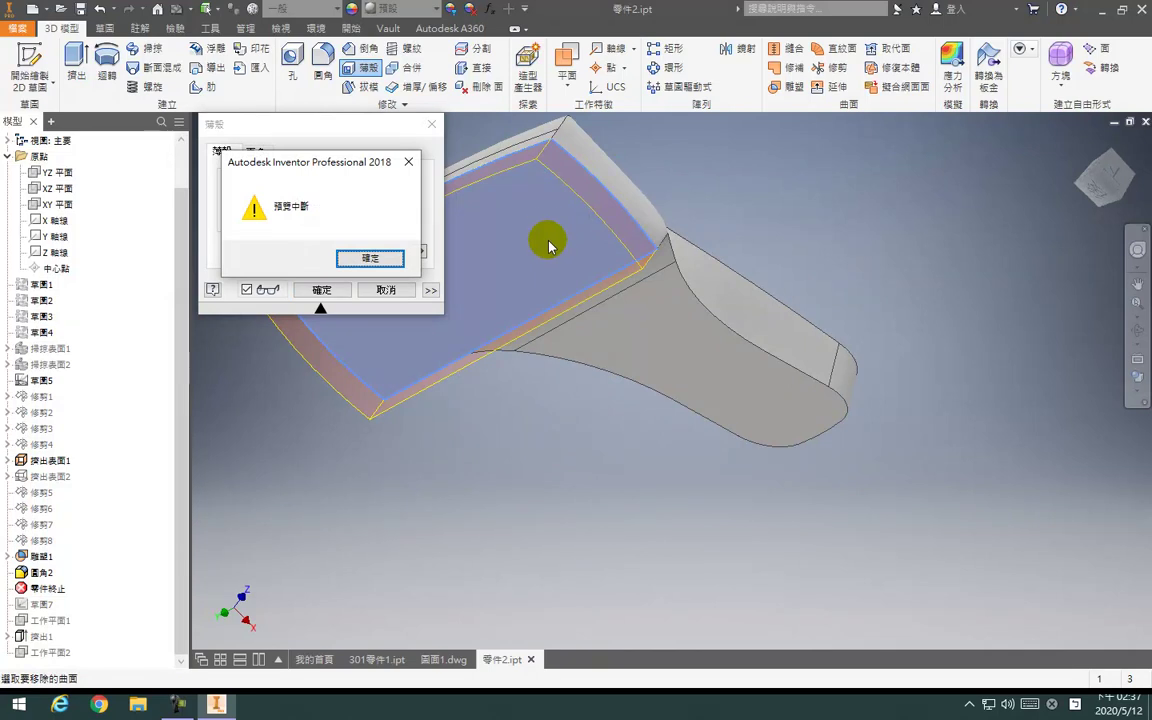
{"action": "key", "text": "Escape"}
{"action": "key", "text": "Escape"}
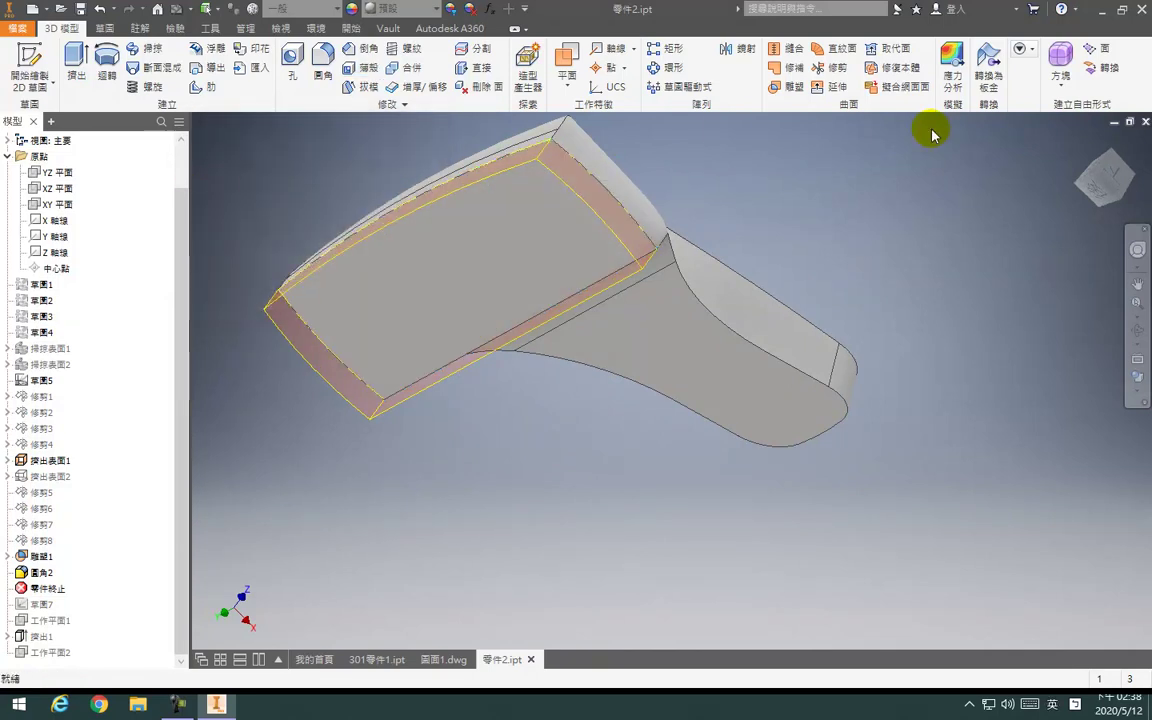
{"action": "left_click", "coordinate": [1083, 141]}
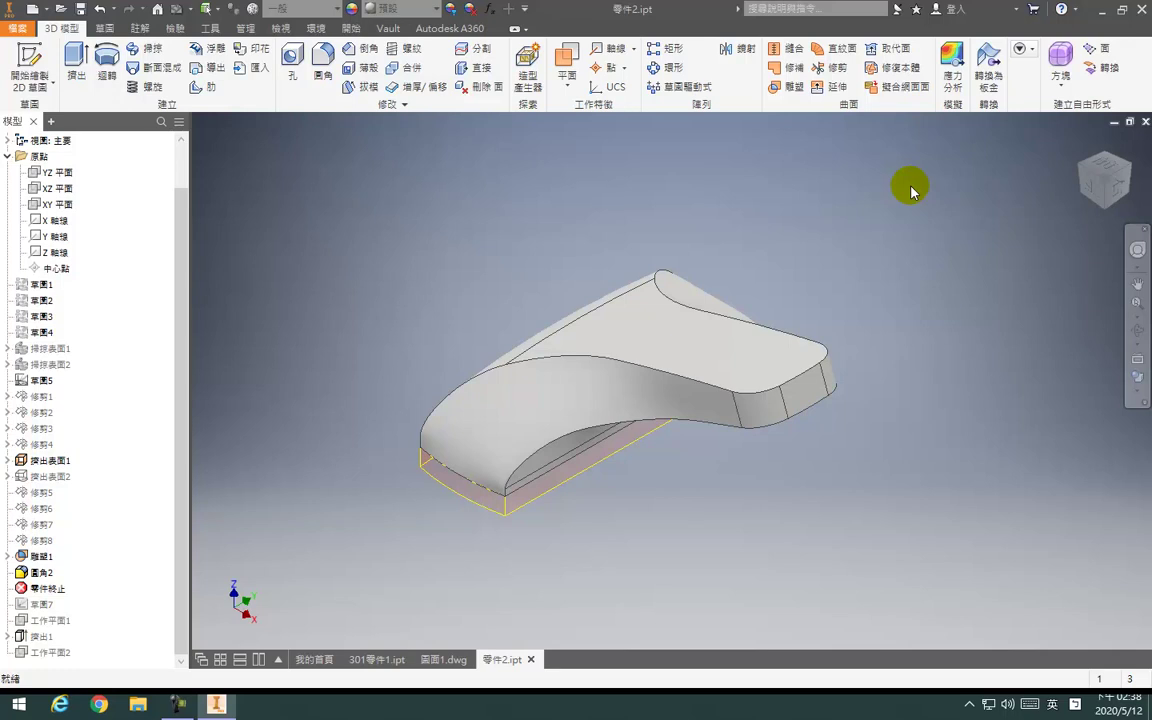
Create a new part from the Standard.ipt template and start a 2D sketch on the XZ plane
{"action": "left_click", "coordinate": [33, 8]}
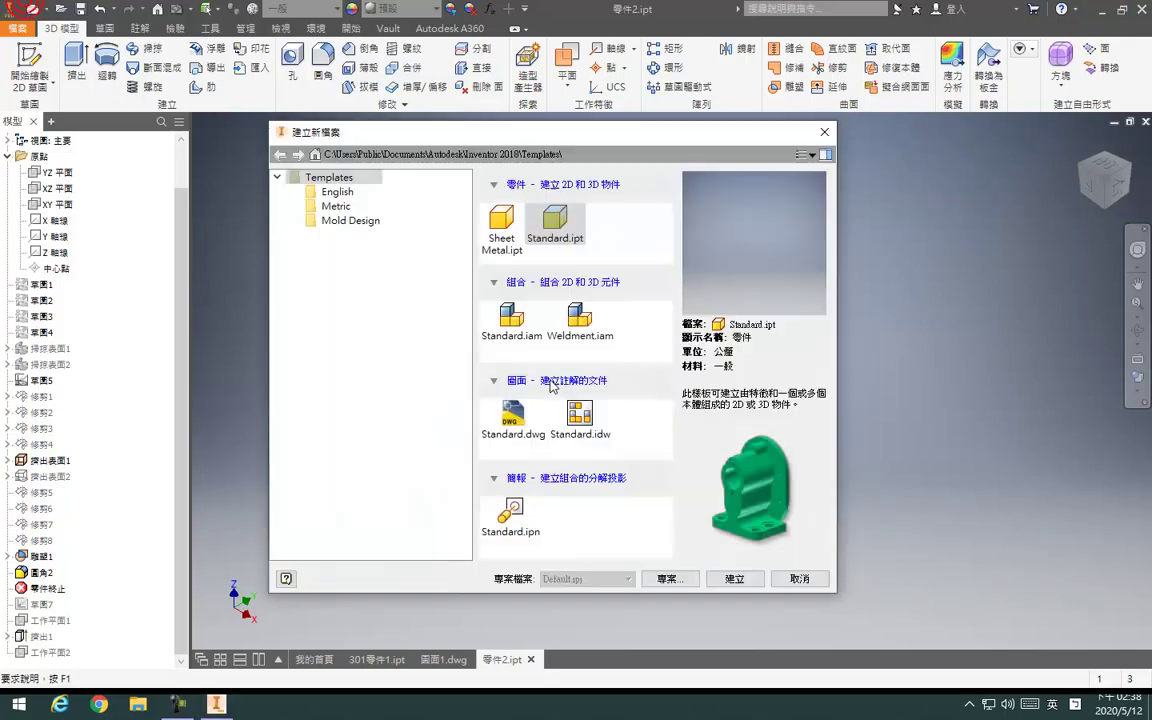
{"action": "left_click", "coordinate": [741, 580]}
{"action": "left_click", "coordinate": [15, 83]}
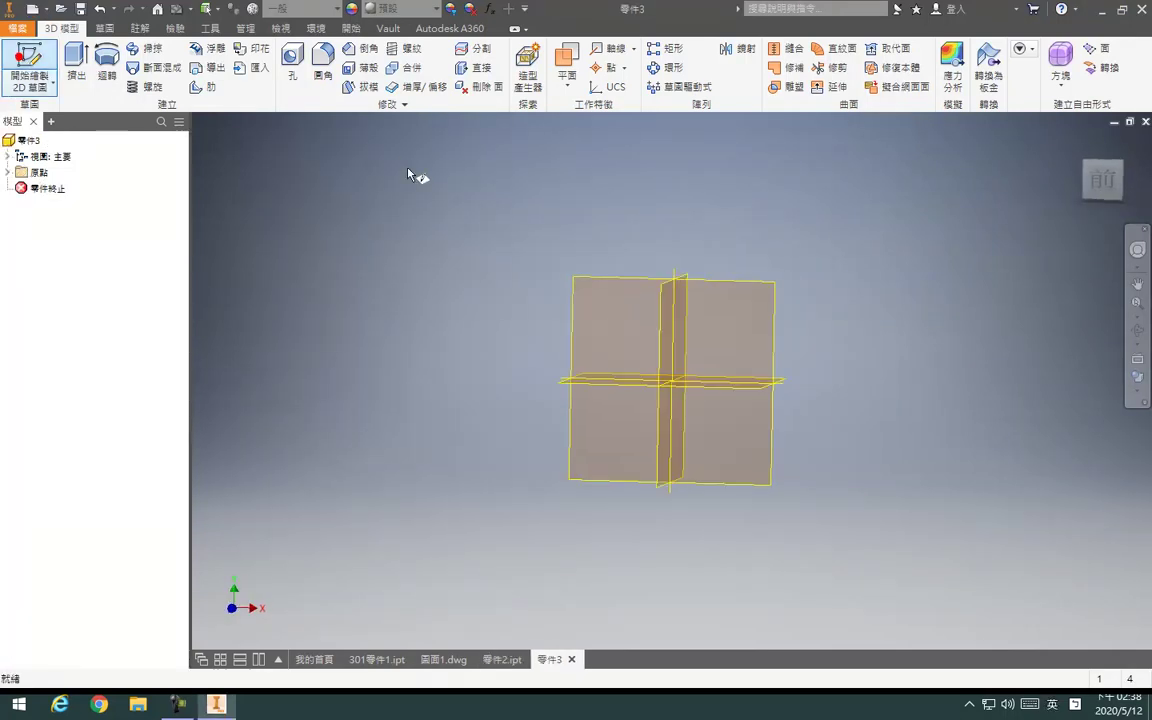
{"action": "left_click_drag", "start_coordinate": [1080, 143], "coordinate": [886, 177]}
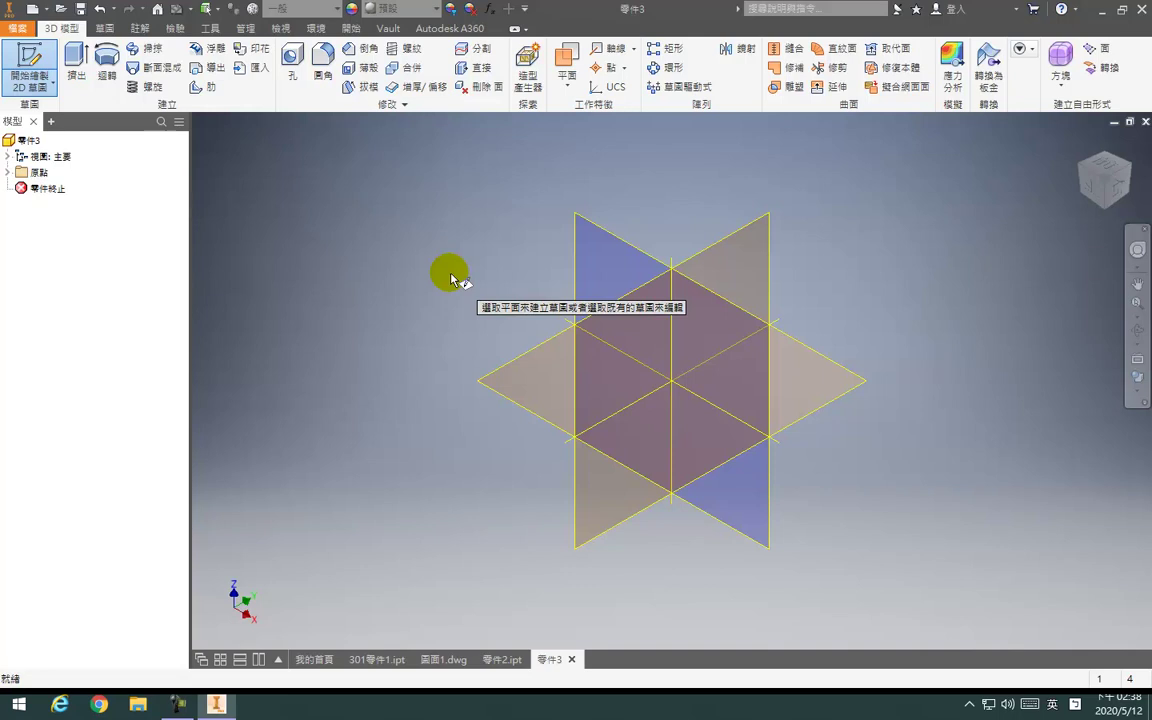
{"action": "left_click", "coordinate": [632, 272]}
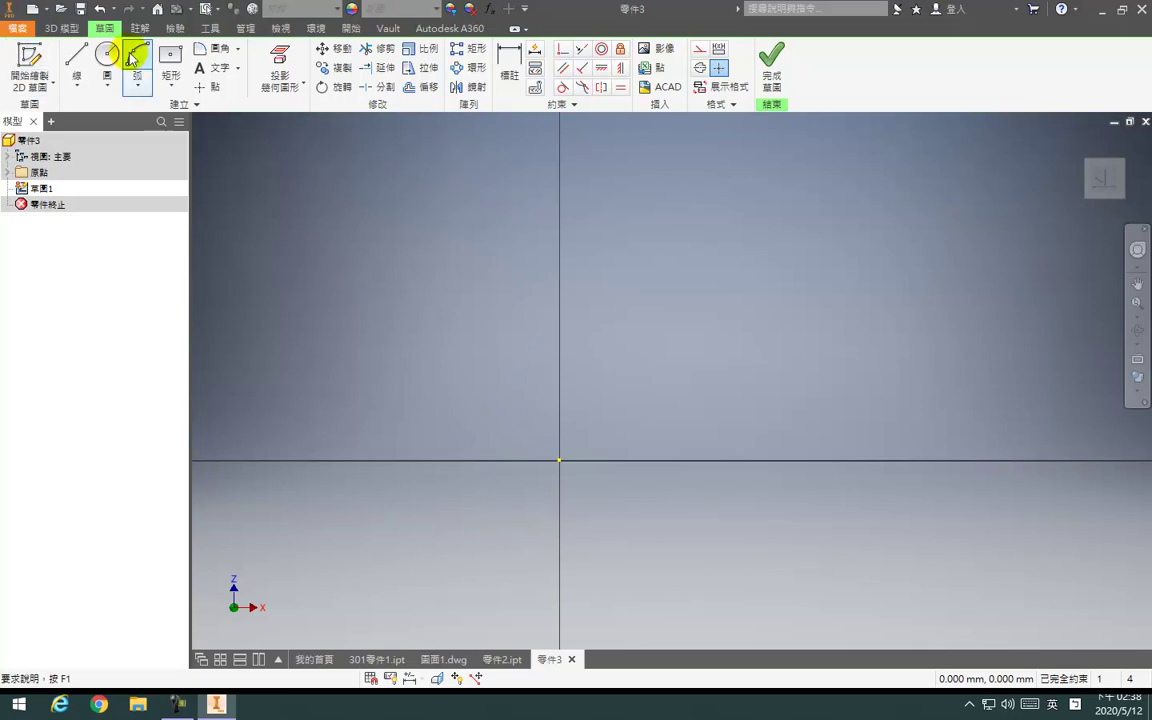
Sketch a vertical line about 154 mm long beside the origin, crossing the horizontal axis
{"action": "left_click", "coordinate": [72, 60]}
{"action": "middle_click_drag", "start_coordinate": [359, 352], "coordinate": [391, 429]}
{"action": "scroll", "coordinate": [666, 432], "scroll_direction": "up", "scroll_amount": 4}
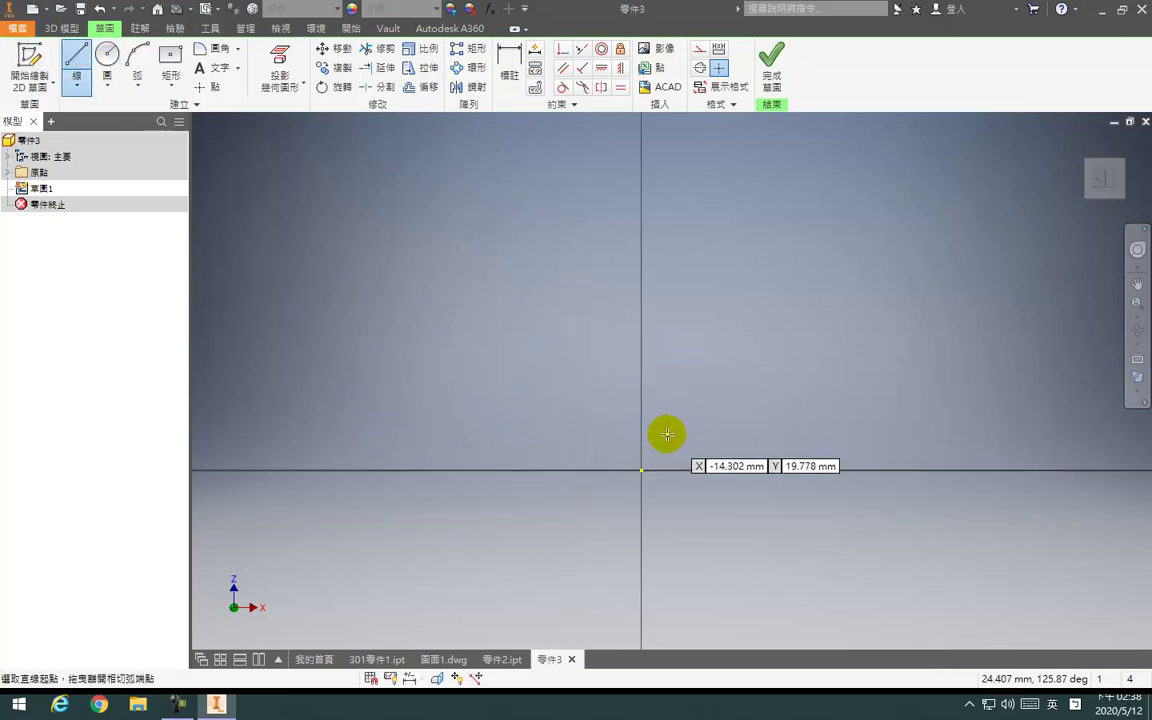
{"action": "left_click", "coordinate": [584, 247]}
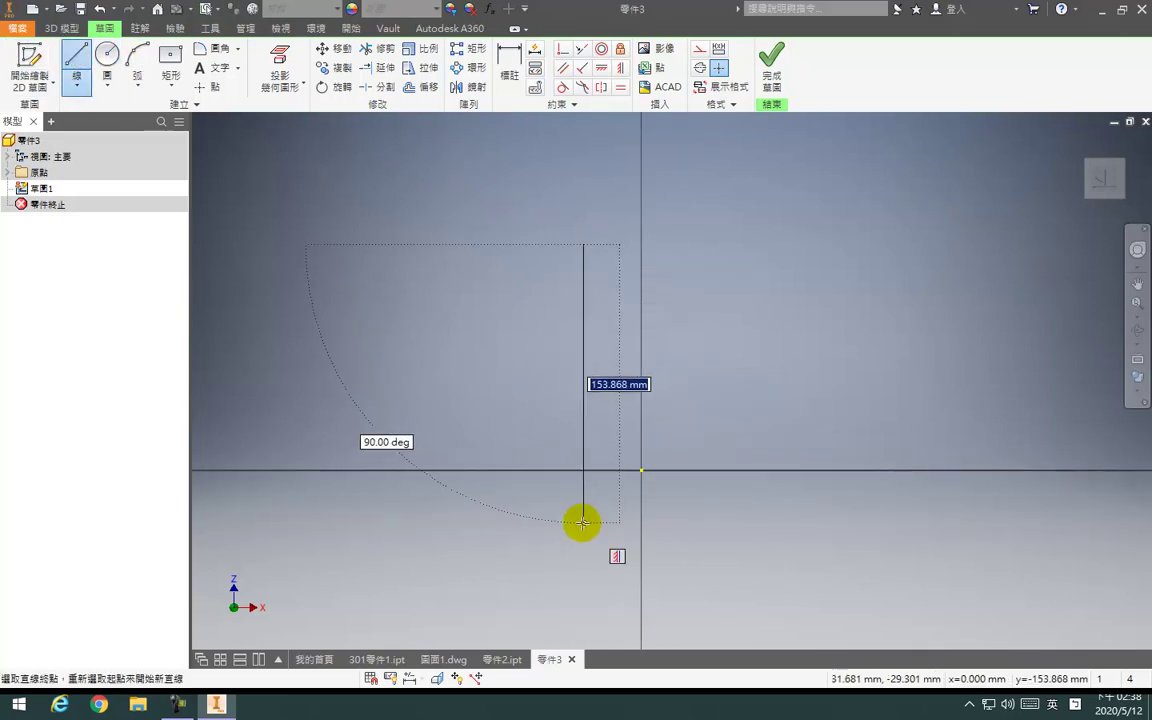
{"action": "left_click", "coordinate": [582, 522]}
{"action": "key", "text": "Escape"}
{"action": "key", "text": "Escape"}
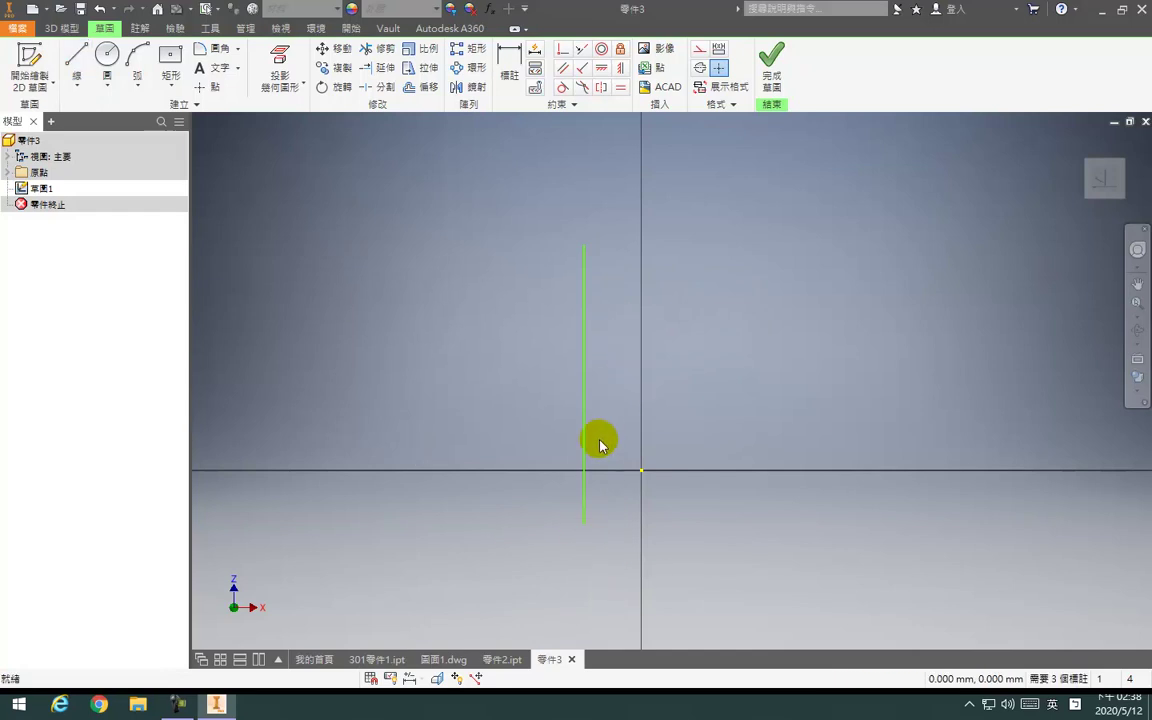
Dimension the vertical line 45 mm from the origin and convert it to construction geometry
{"action": "key", "text": "d"}
{"action": "left_click", "coordinate": [584, 478]}
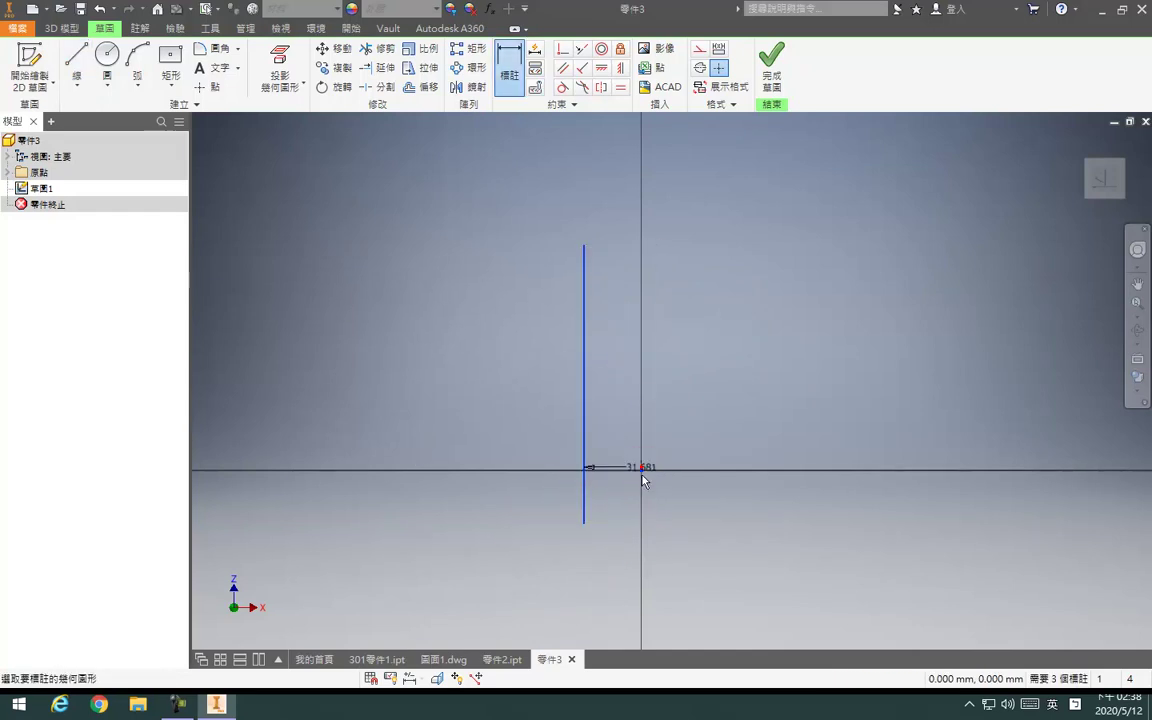
{"action": "left_click", "coordinate": [642, 471]}
{"action": "left_click", "coordinate": [636, 518]}
{"action": "type", "text": "45"}
{"action": "key", "text": "Return"}
{"action": "key", "text": "Escape"}
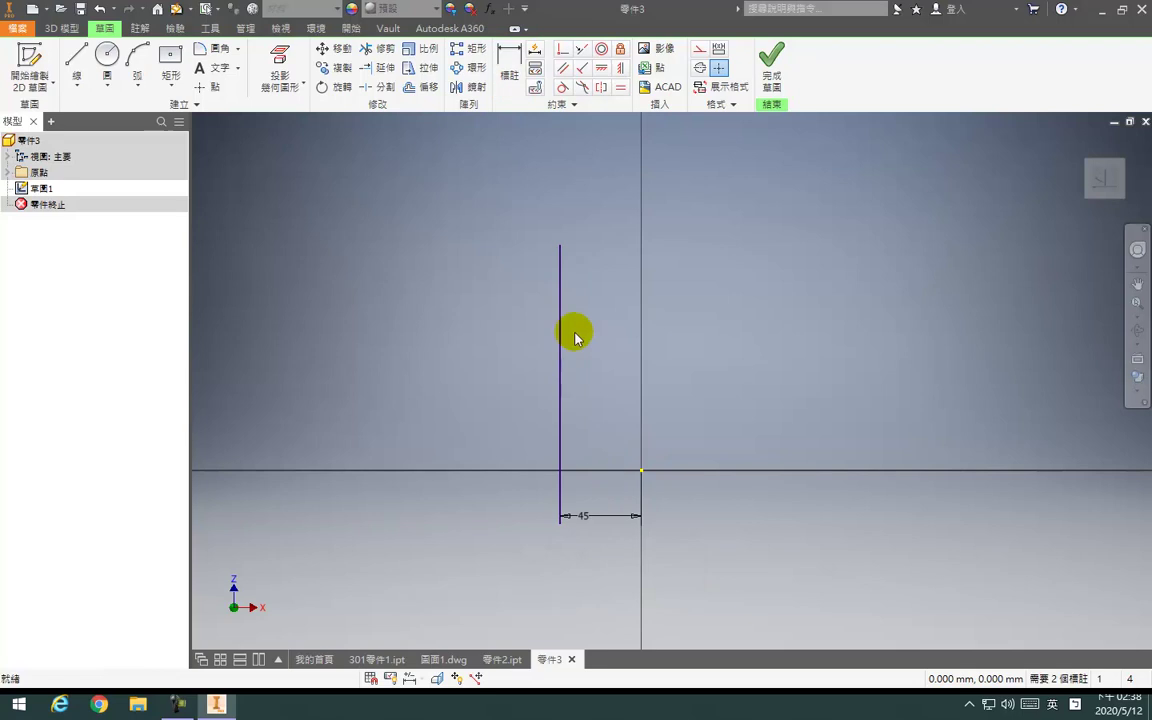
{"action": "left_click", "coordinate": [700, 48]}
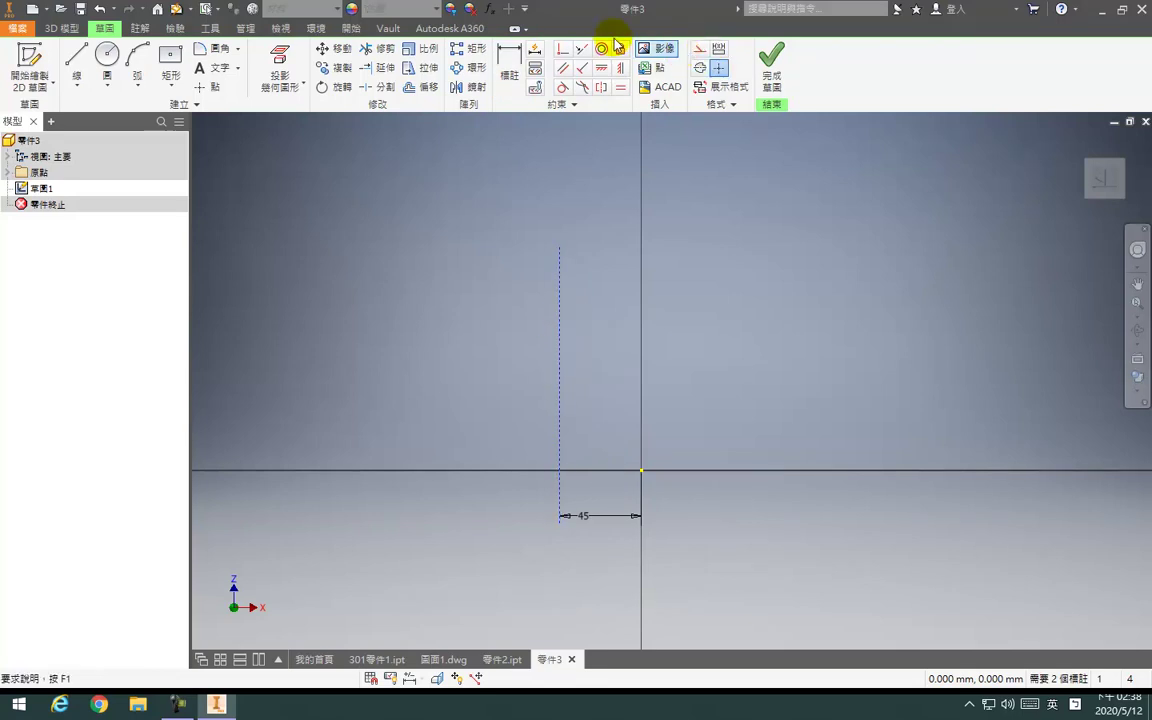
Draw a shallow three-point arc with a 95 mm radius outward from the construction line's upper end, away from the origin
{"action": "left_click", "coordinate": [137, 60]}
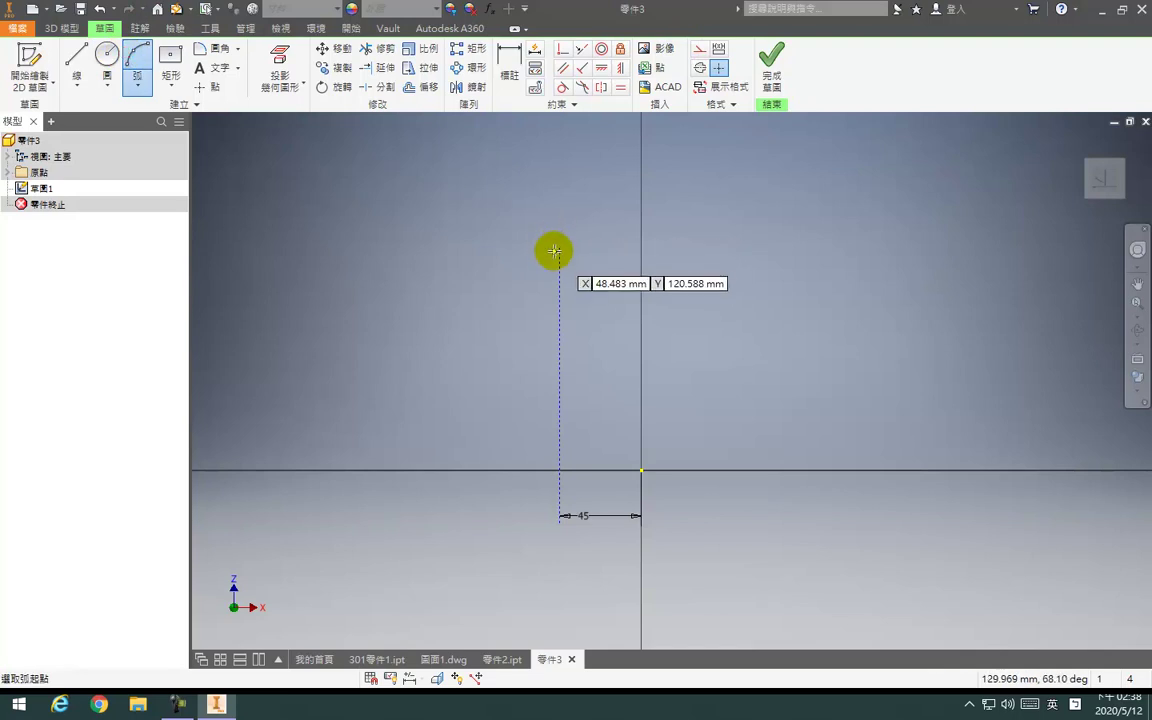
{"action": "left_click", "coordinate": [559, 248]}
{"action": "key", "text": "Escape"}
{"action": "left_click", "coordinate": [170, 66]}
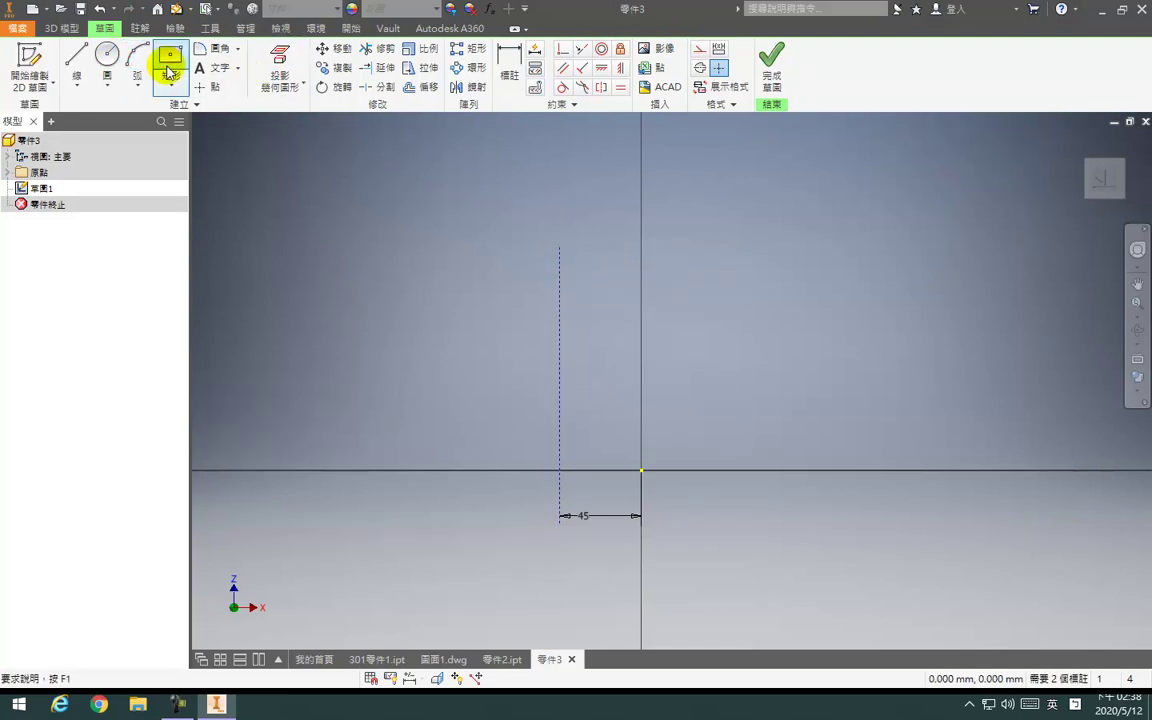
{"action": "left_click", "coordinate": [137, 62]}
{"action": "left_click", "coordinate": [559, 243]}
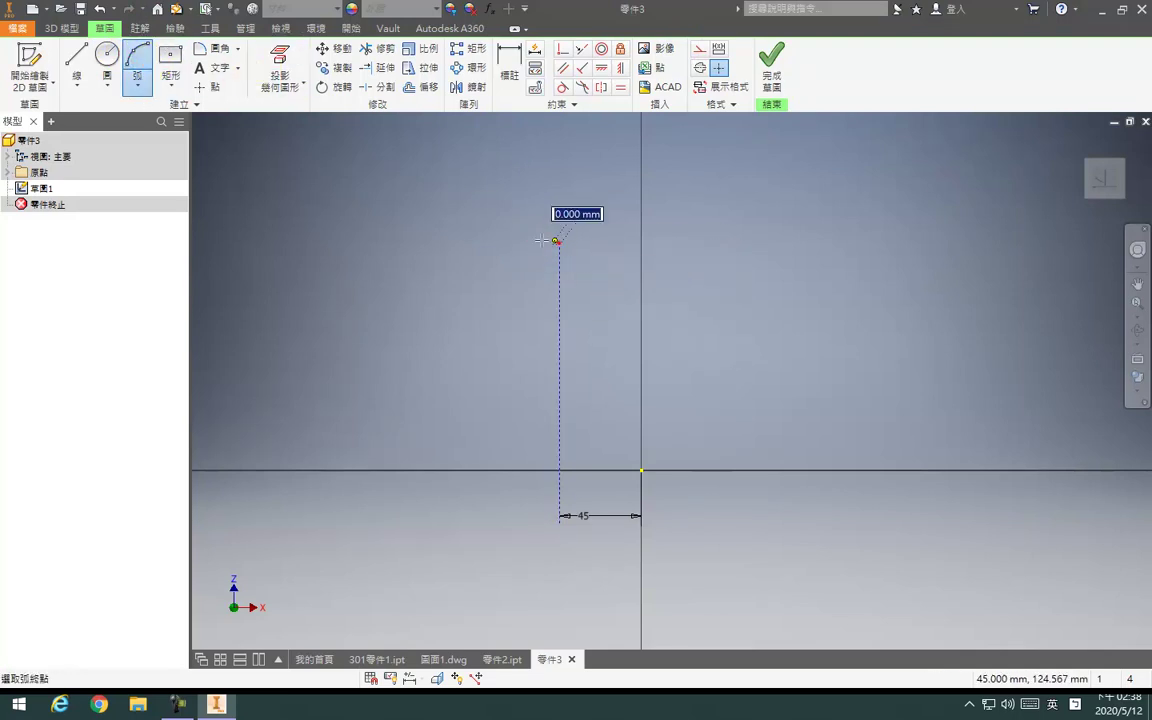
{"action": "left_click", "coordinate": [525, 234]}
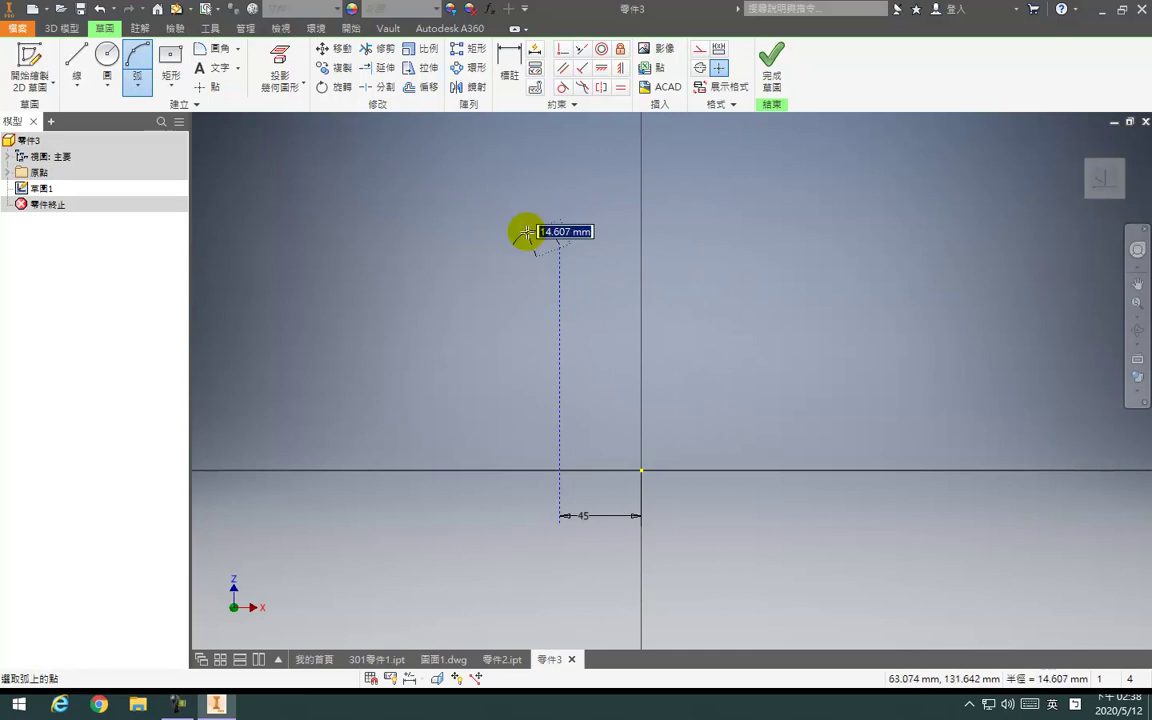
{"action": "type", "text": "95"}
{"action": "key", "text": "Return"}
{"action": "key", "text": "Escape"}
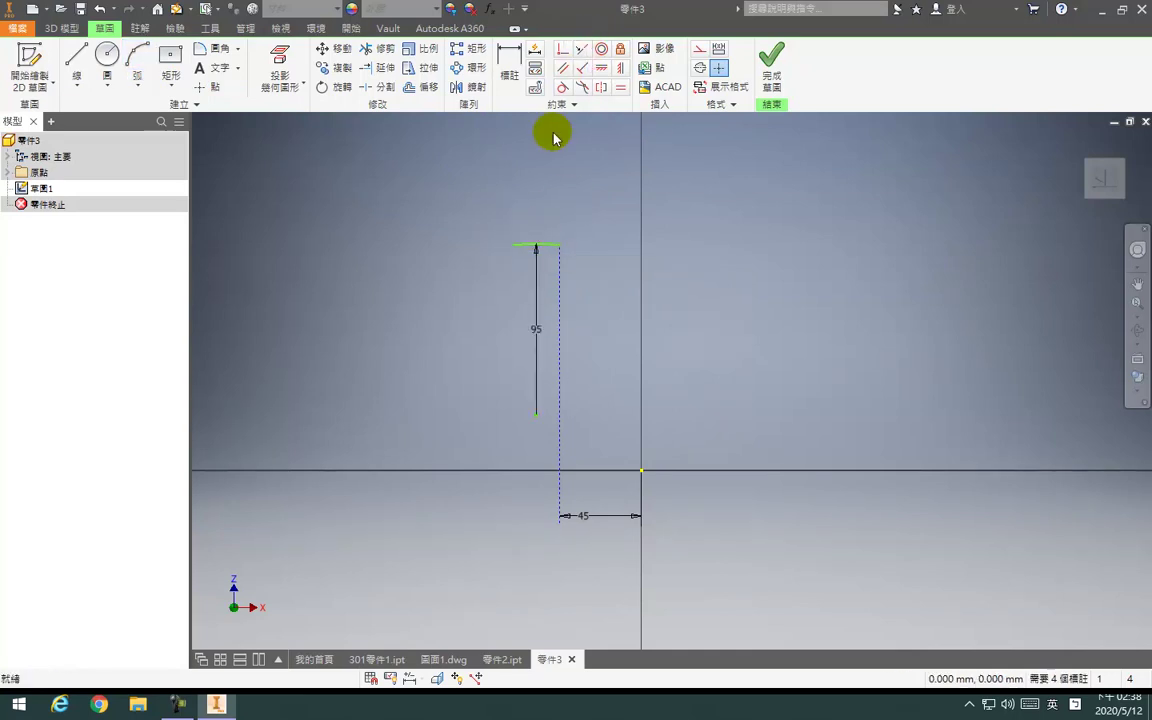
Constrain the arc's centre point to lie on the vertical construction line with a coincident constraint
{"action": "left_click", "coordinate": [562, 48]}
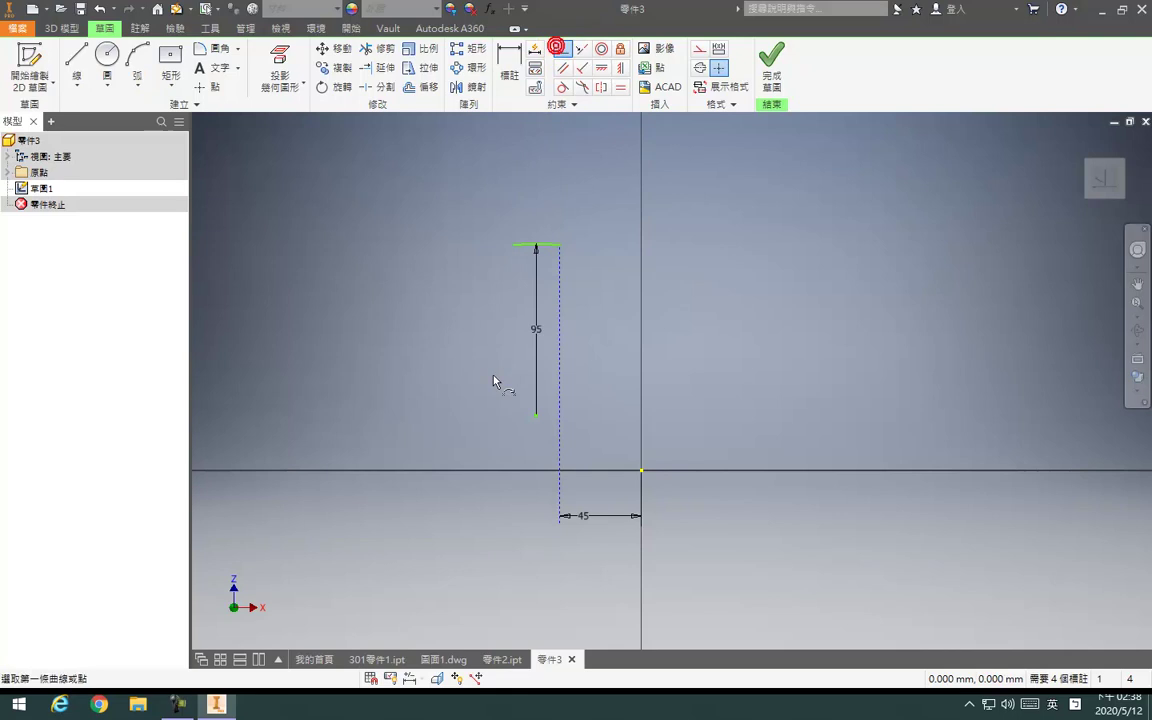
{"action": "left_click", "coordinate": [527, 415]}
{"action": "left_click", "coordinate": [560, 404]}
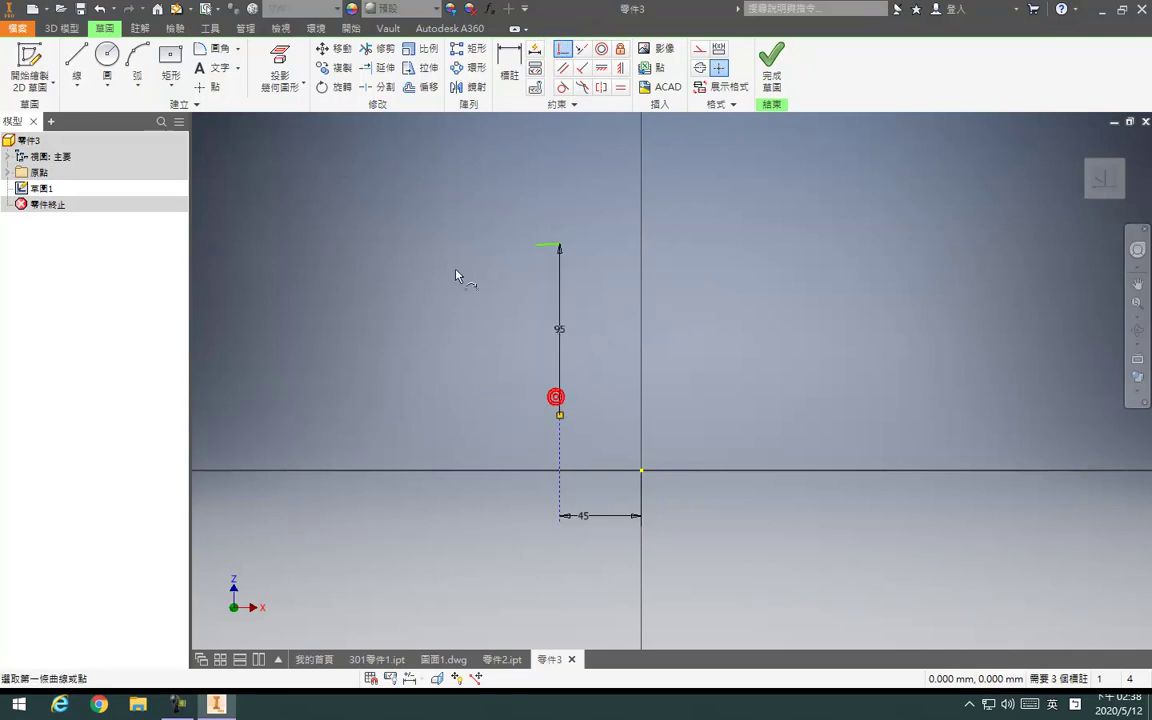
{"action": "scroll", "coordinate": [563, 230], "scroll_direction": "down", "scroll_amount": 6}
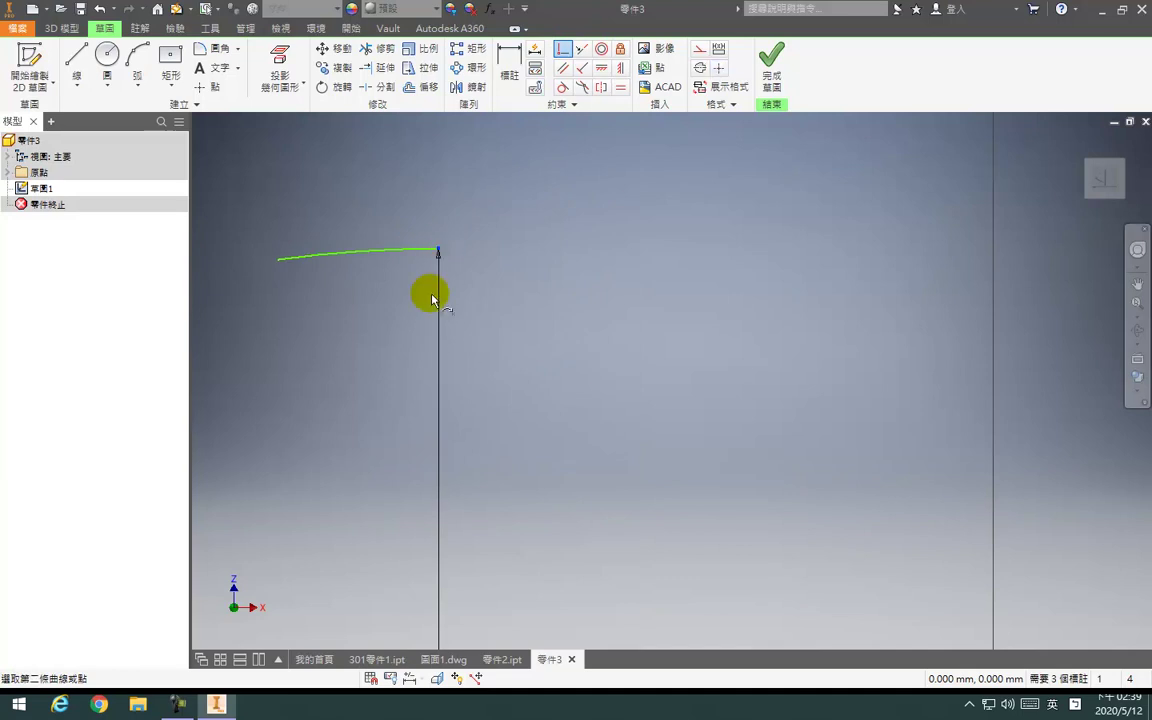
Make the arc's inner end coincident with the construction line and sketch a slanted line from its outer end down to that line
{"action": "left_click", "coordinate": [440, 251]}
{"action": "key", "text": "Return"}
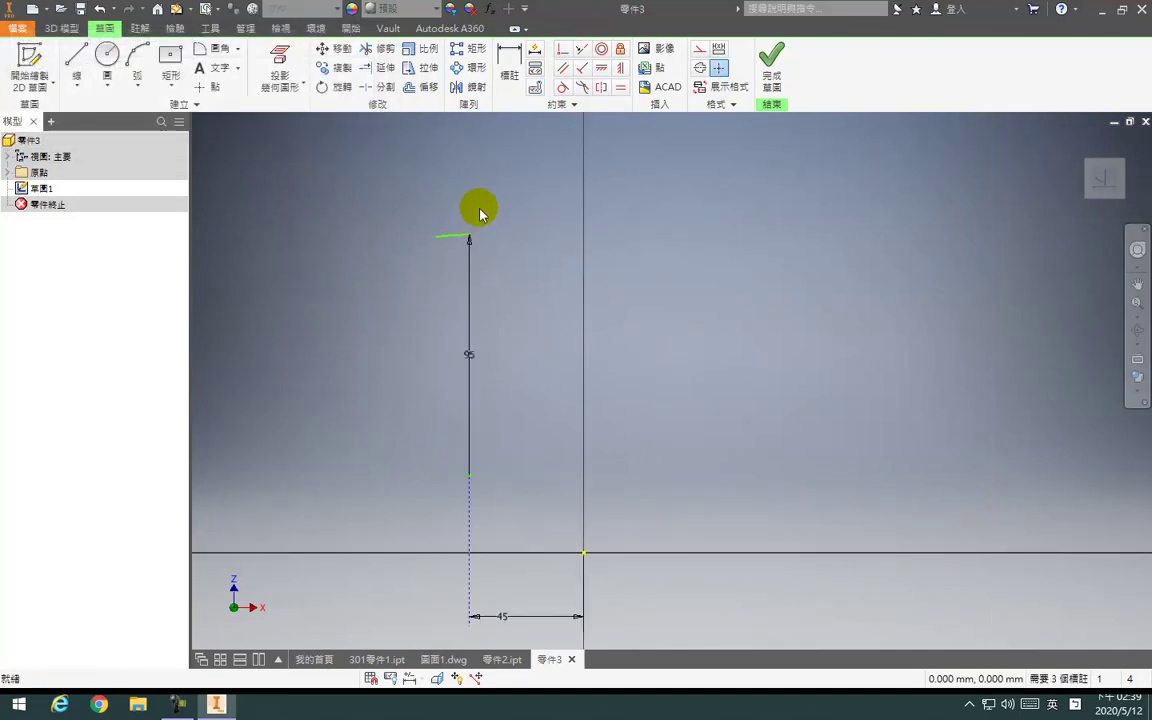
{"action": "key", "text": "l"}
{"action": "key", "text": "Escape"}
{"action": "key", "text": "l"}
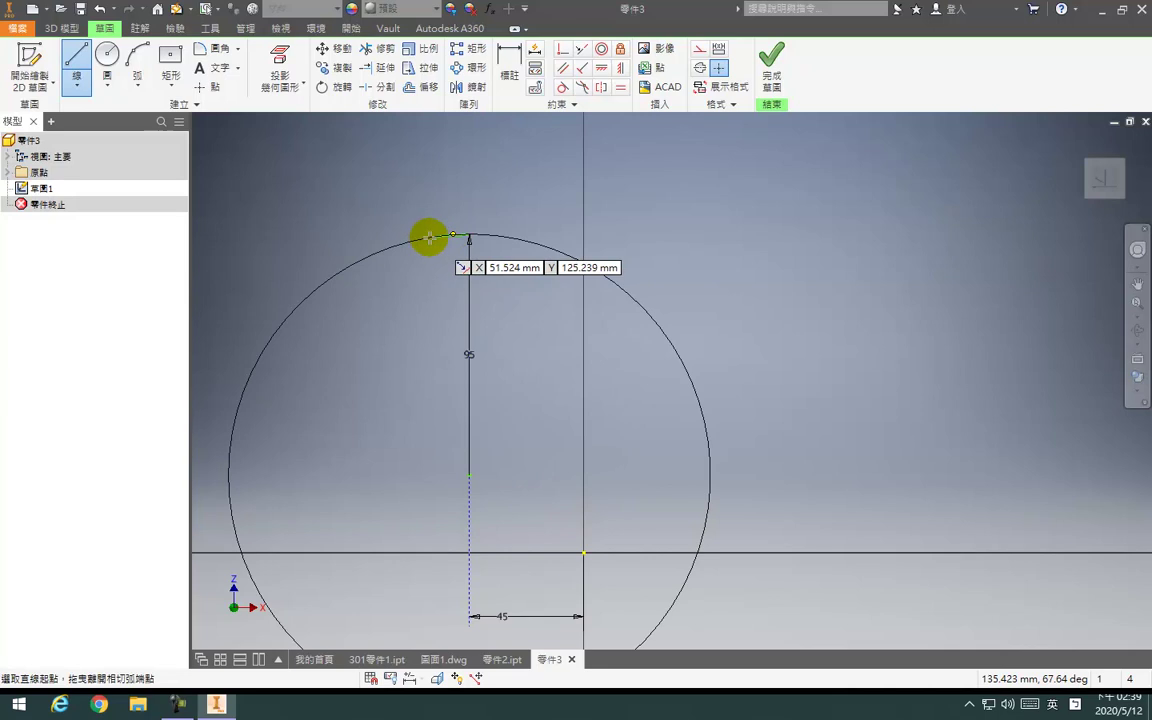
{"action": "scroll", "coordinate": [431, 236], "scroll_direction": "up", "scroll_amount": 5}
{"action": "left_click", "coordinate": [413, 237]}
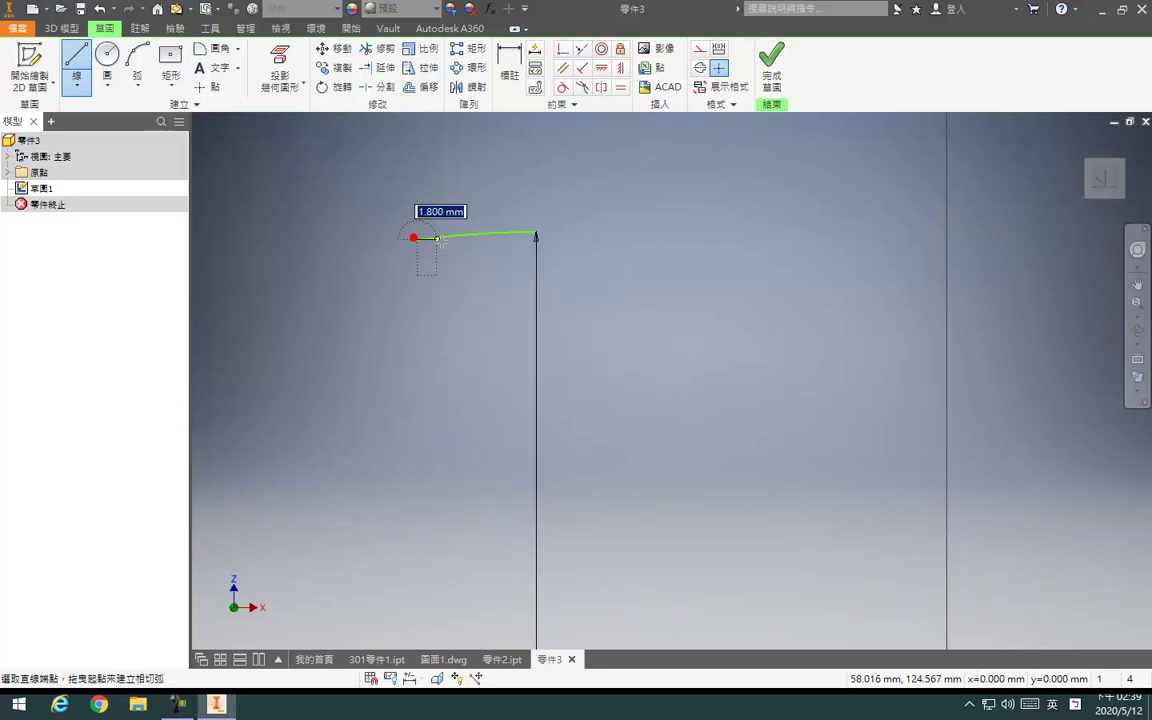
{"action": "scroll", "coordinate": [424, 240], "scroll_direction": "down", "scroll_amount": 3}
{"action": "left_click", "coordinate": [461, 362]}
Dimension the angle between the slanted line and the vertical construction line as 15 degrees
{"action": "key", "text": "d"}
{"action": "left_click", "coordinate": [459, 293]}
{"action": "left_click", "coordinate": [458, 184]}
{"action": "type", "text": "15"}
{"action": "key", "text": "Return"}
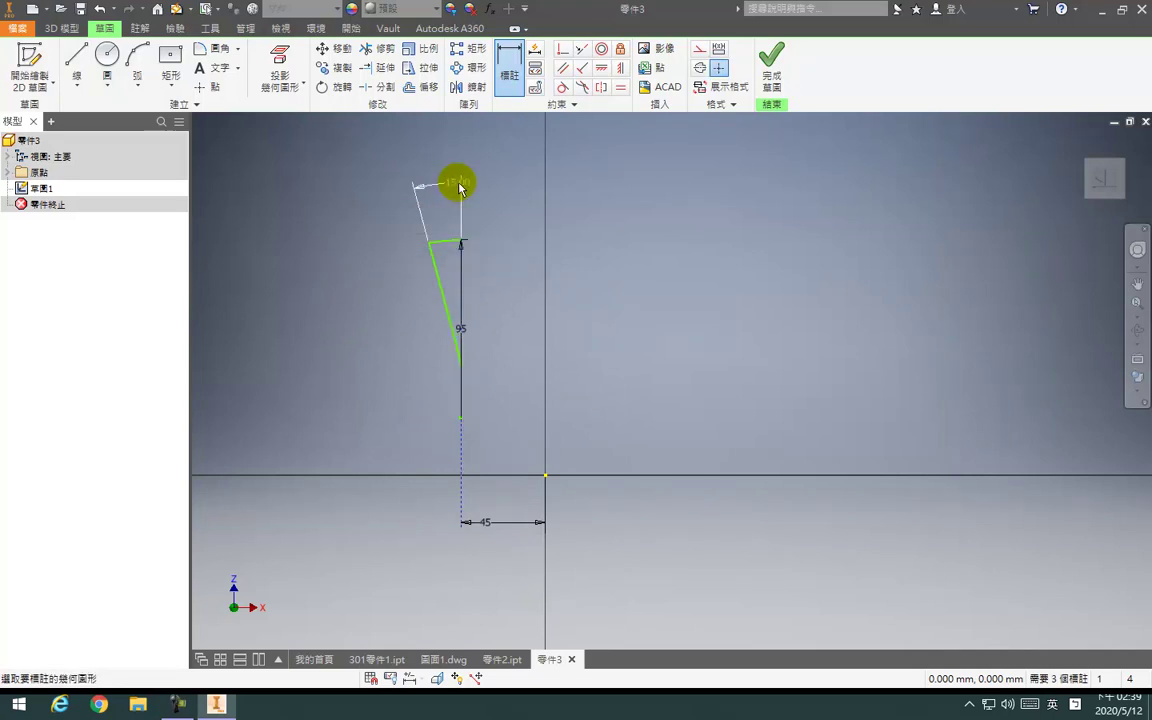
Try to align the slanted line's lower end with the construction line's upper end using a vertical constraint
{"action": "left_click", "coordinate": [563, 49]}
{"action": "left_click", "coordinate": [460, 360]}
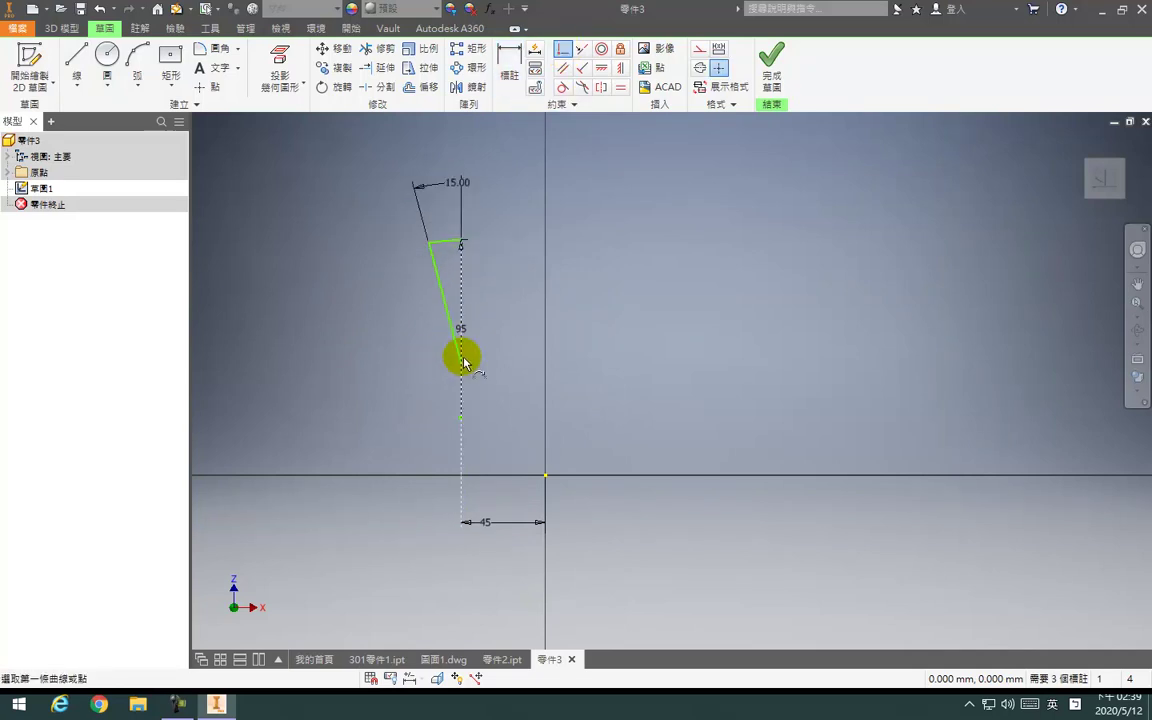
{"action": "left_click", "coordinate": [620, 67]}
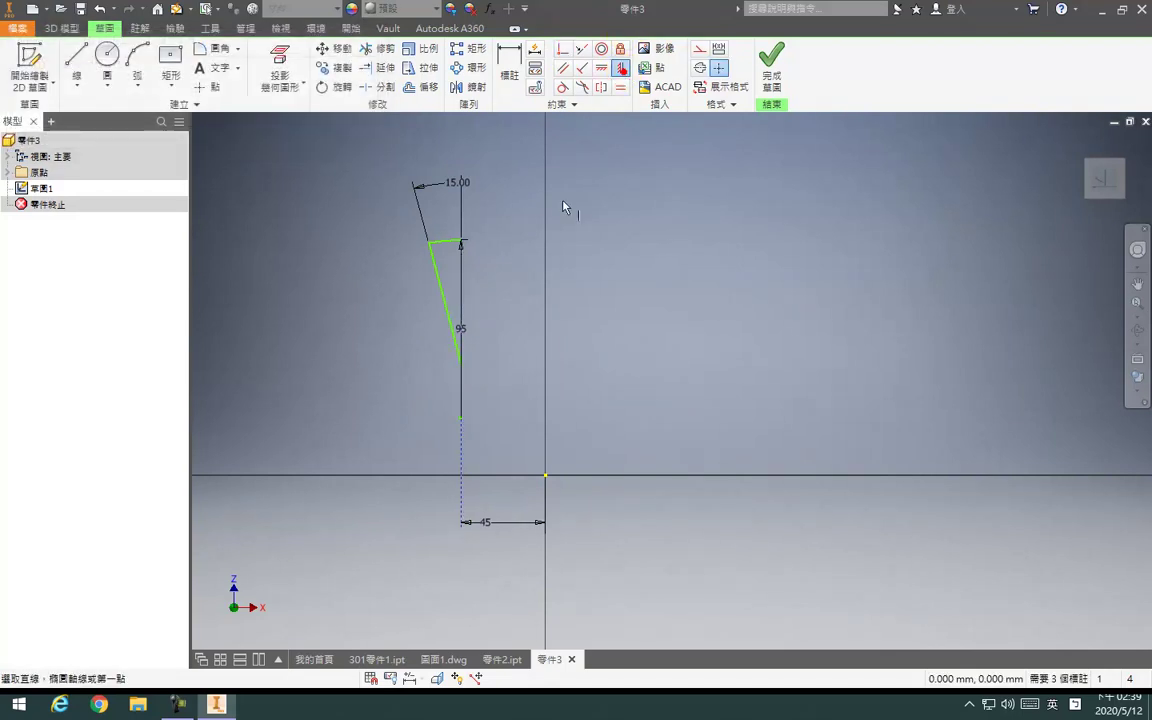
{"action": "left_click", "coordinate": [461, 364]}
{"action": "left_click", "coordinate": [462, 243]}
{"action": "left_click", "coordinate": [456, 200]}
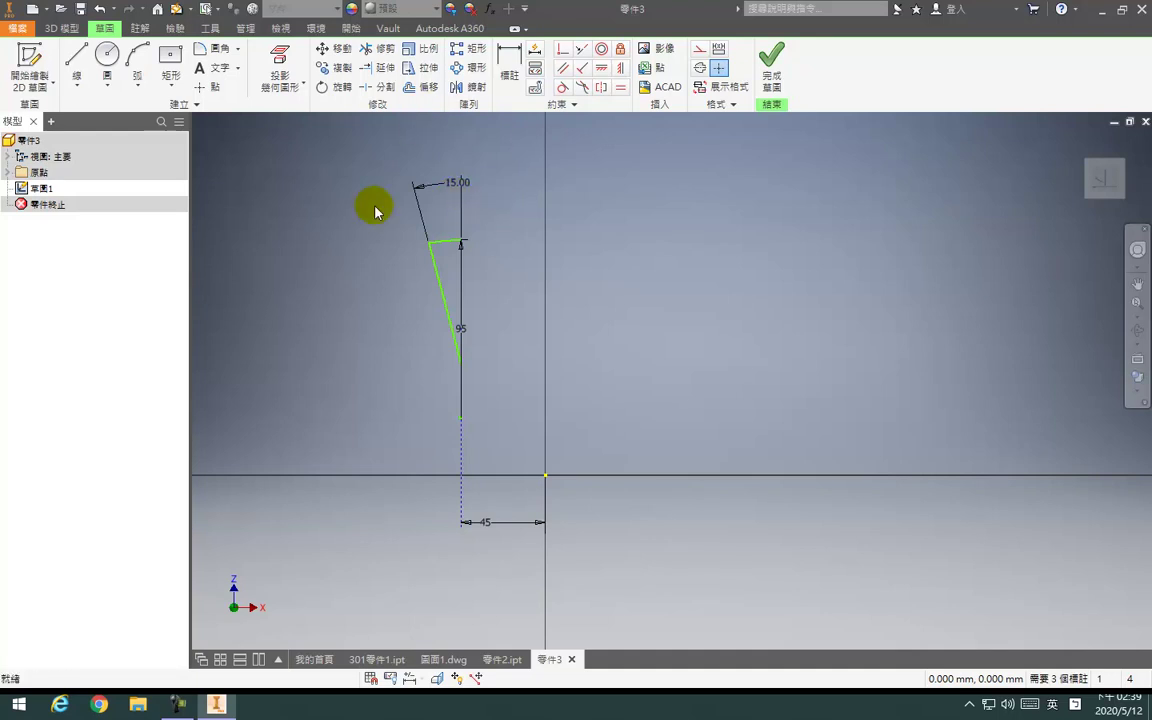
Delete the slanted line and the 95 mm arc, keeping only the vertical construction line
{"action": "left_click", "coordinate": [458, 340]}
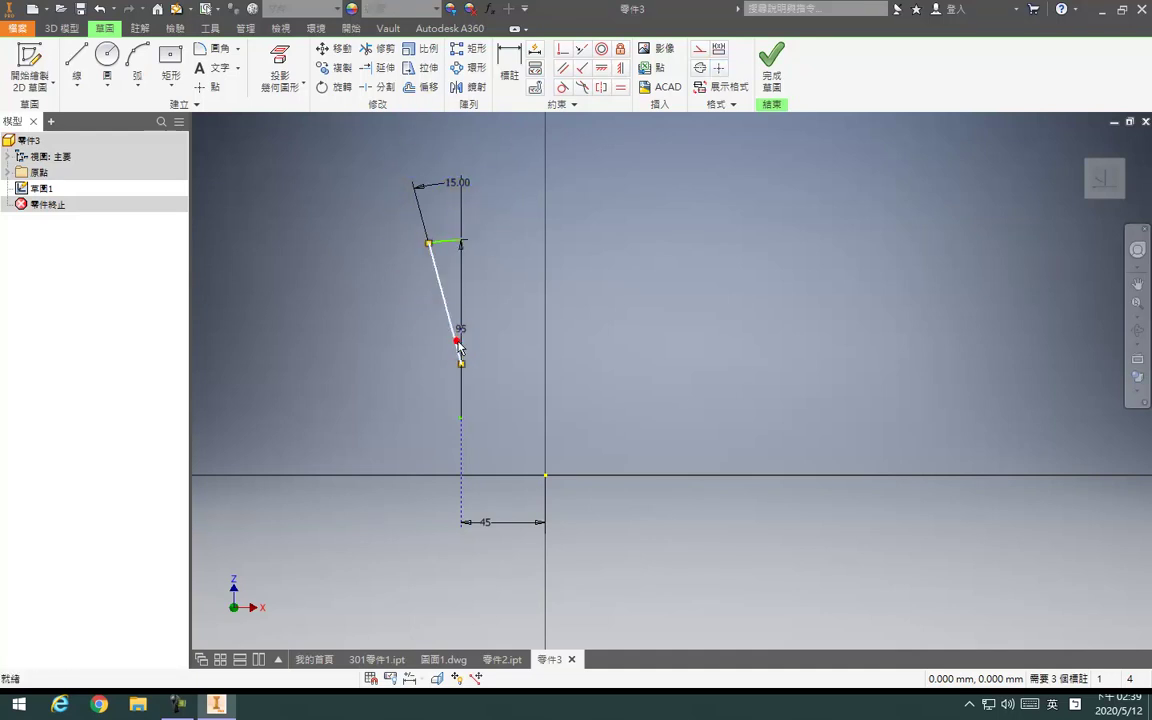
{"action": "key", "text": "Delete"}
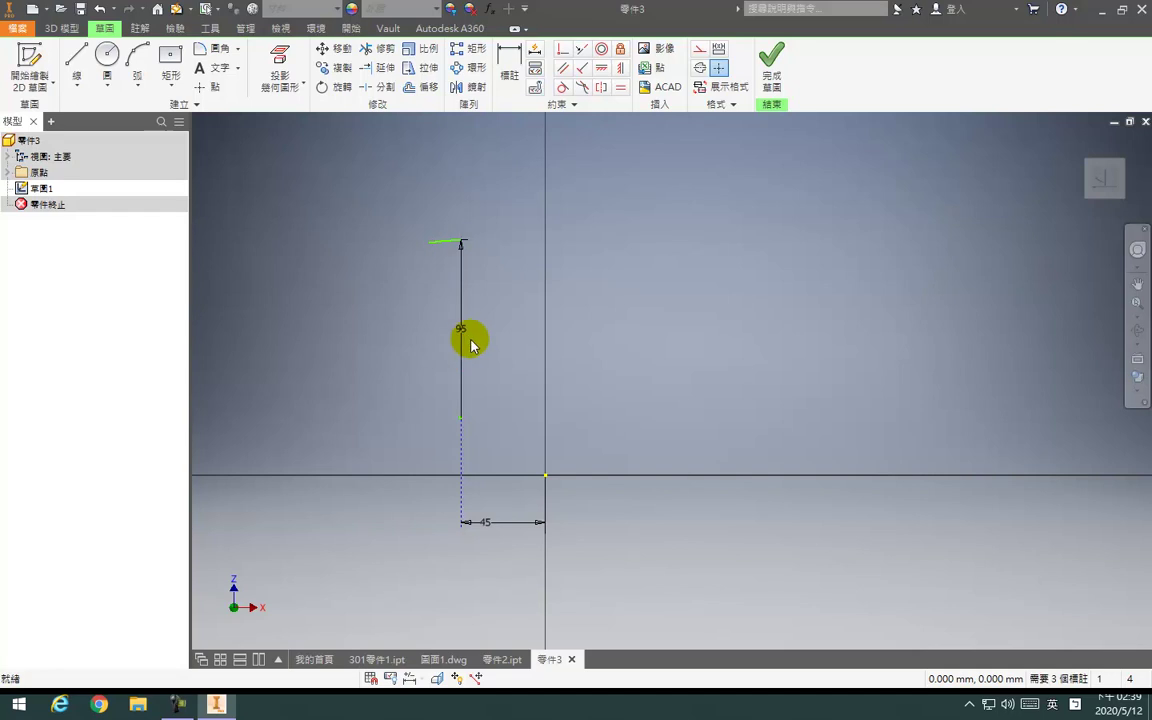
{"action": "left_click", "coordinate": [434, 241]}
{"action": "key", "text": "Delete"}
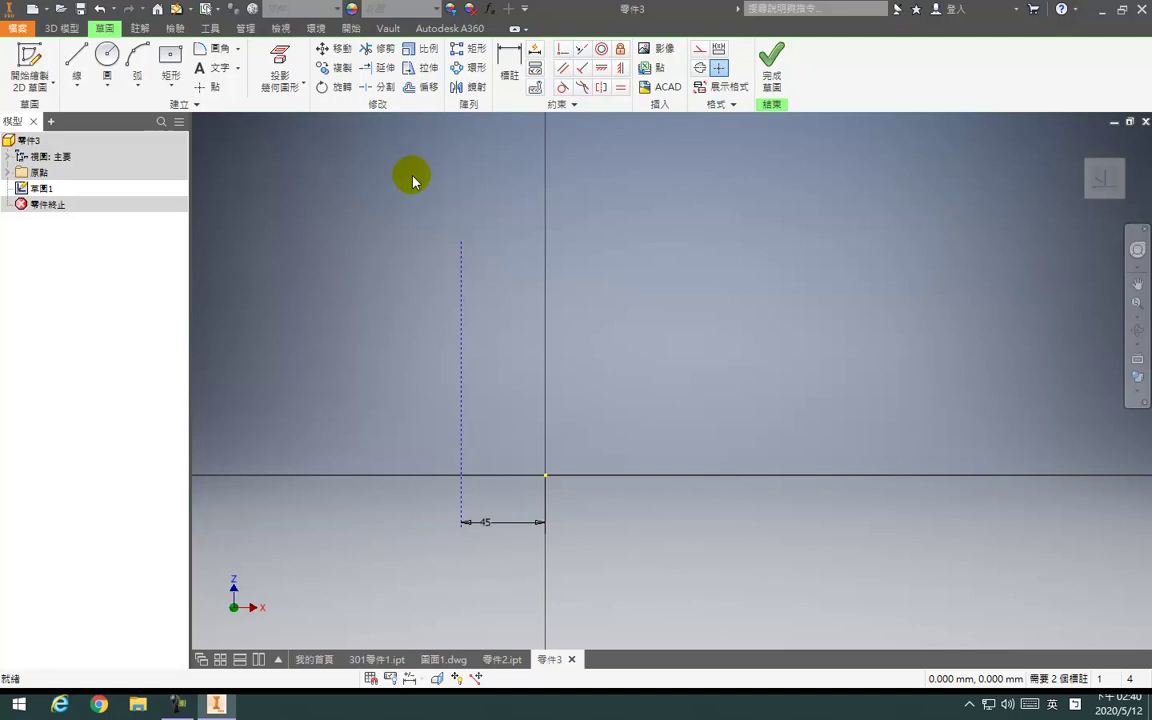
Place a sketch point on the vertical construction line and dimension its height above the origin as 175 mm
{"action": "left_click", "coordinate": [74, 62]}
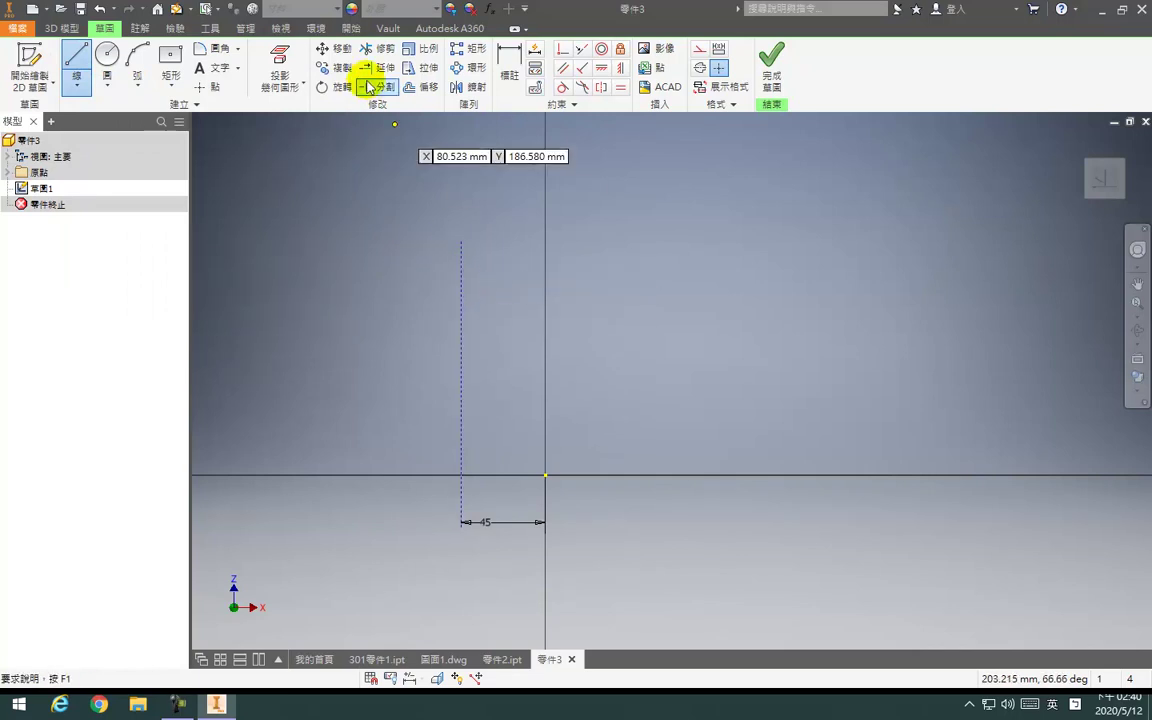
{"action": "left_click", "coordinate": [205, 87]}
{"action": "left_click", "coordinate": [463, 283]}
{"action": "key", "text": "d"}
{"action": "left_click", "coordinate": [588, 484]}
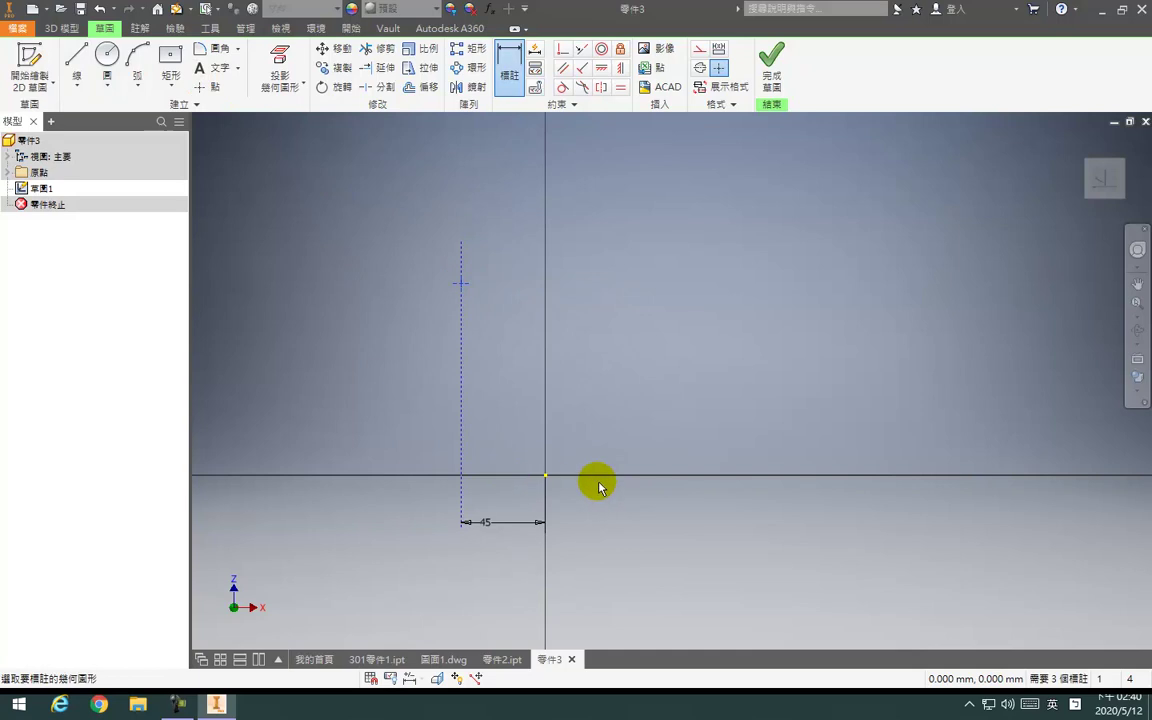
{"action": "left_click", "coordinate": [540, 476]}
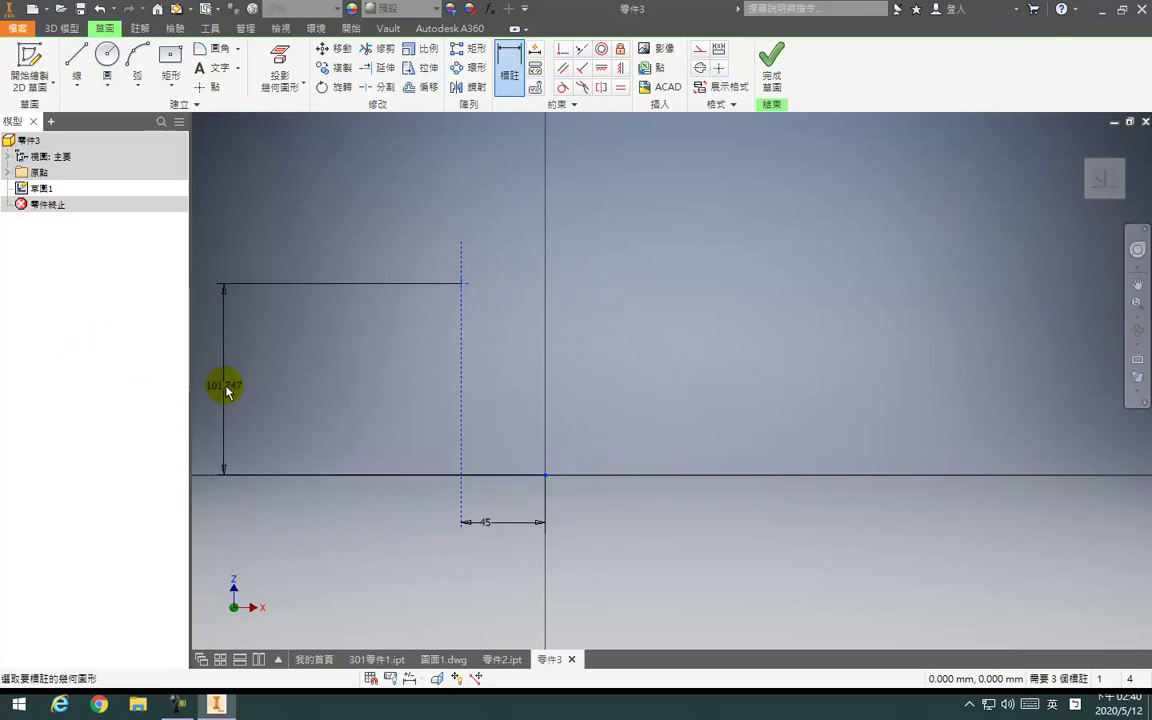
{"action": "left_click", "coordinate": [237, 385]}
{"action": "type", "text": "175"}
{"action": "key", "text": "Return"}
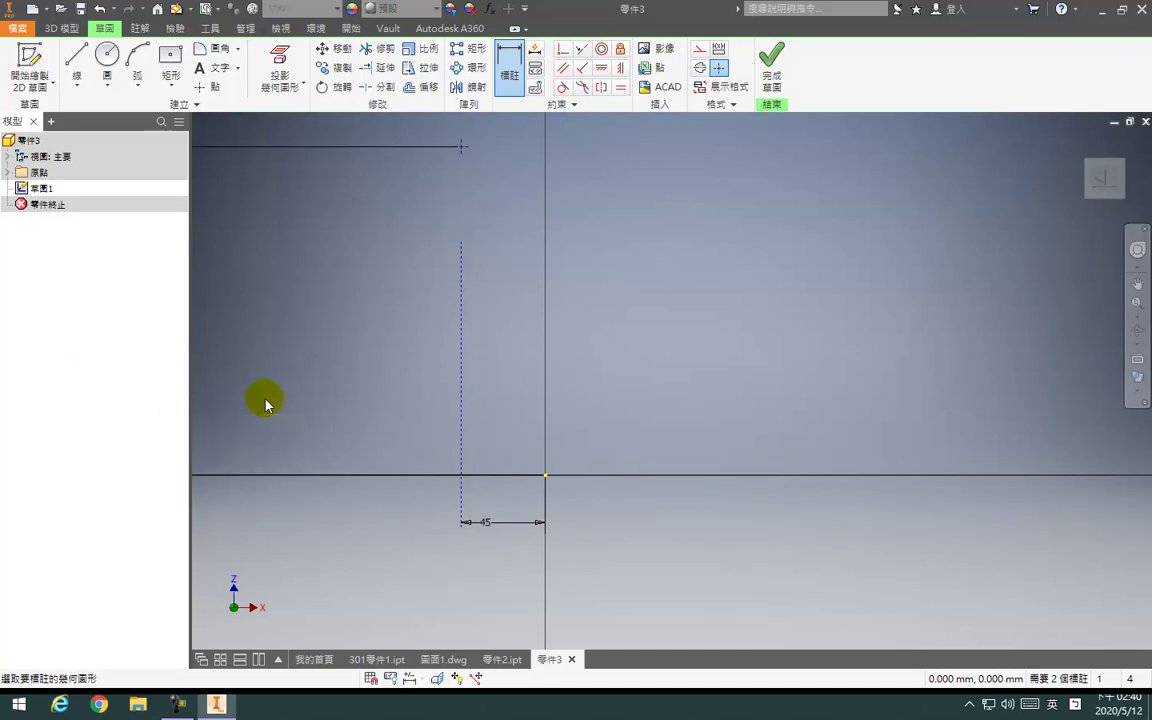
Extend the upper end of the vertical construction line above the sketch point
{"action": "left_click", "coordinate": [519, 90]}
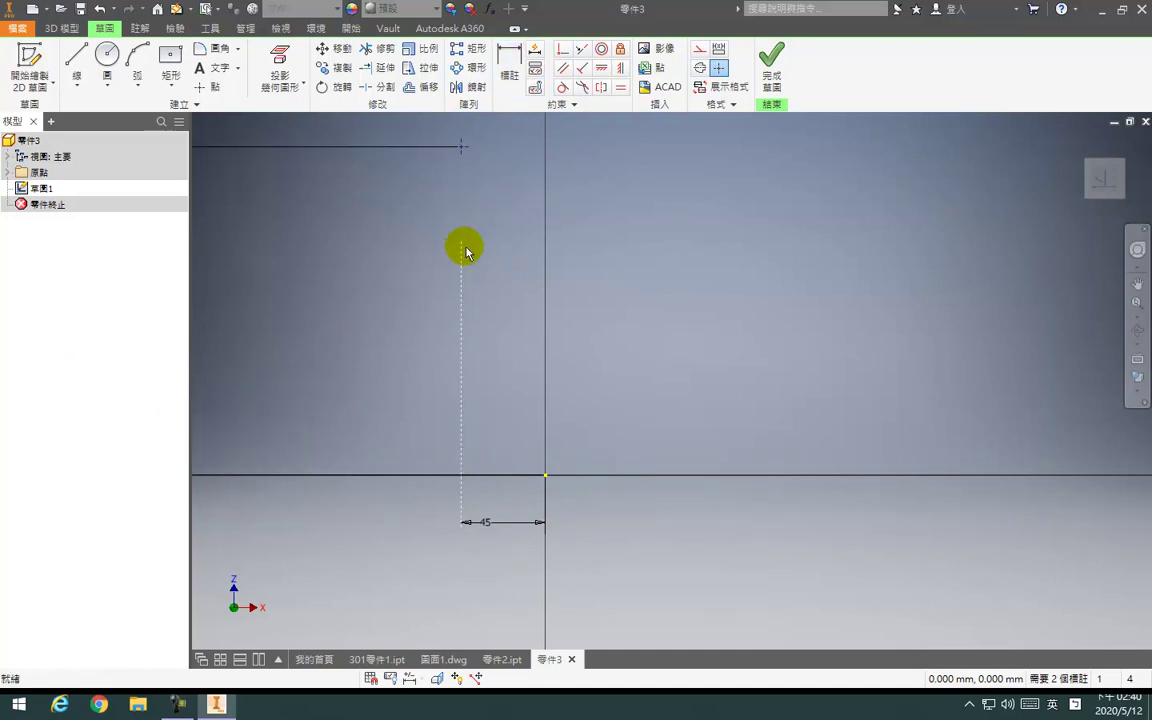
{"action": "left_click_drag", "start_coordinate": [461, 242], "coordinate": [472, 121]}
{"action": "middle_click_drag", "start_coordinate": [520, 202], "coordinate": [535, 365]}
{"action": "left_click_drag", "start_coordinate": [476, 286], "coordinate": [476, 255]}
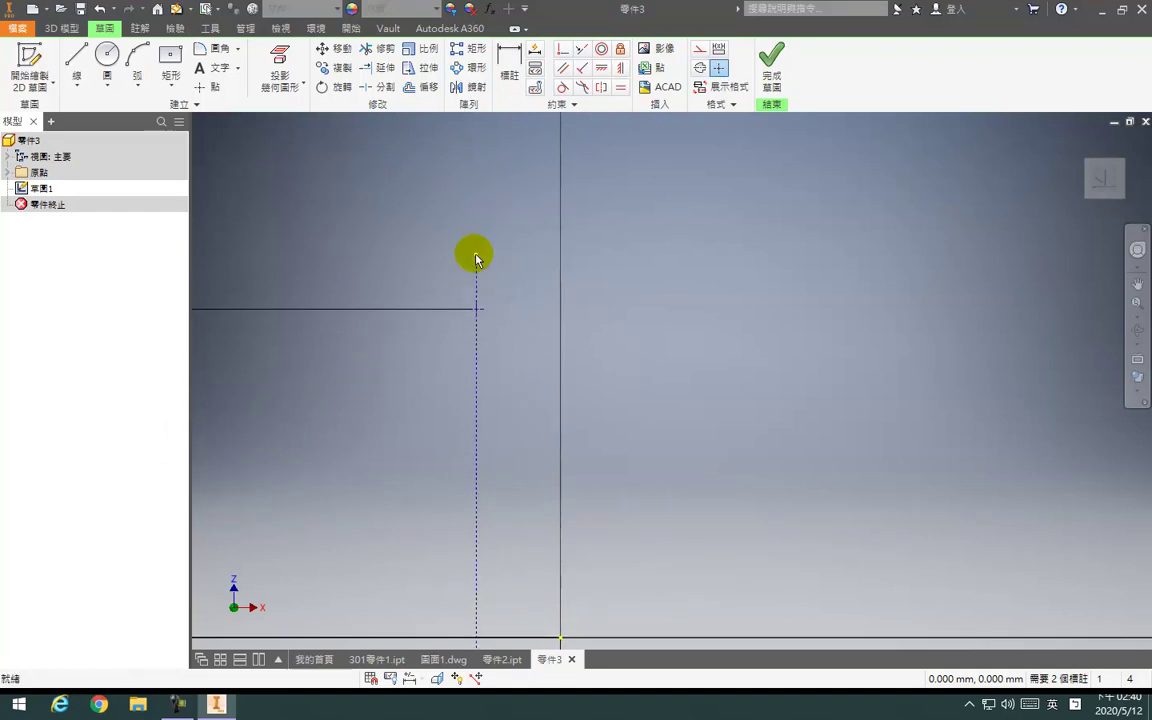
{"action": "mouse_move", "coordinate": [476, 259]}
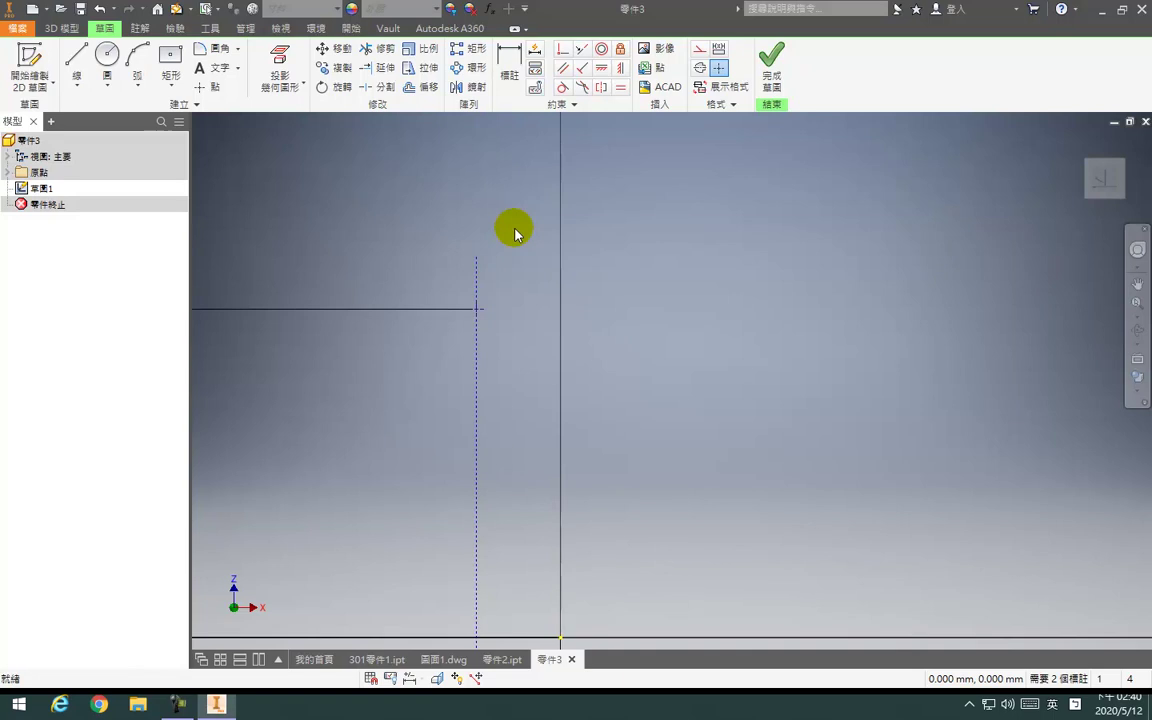
Sketch a slanted line from above the sketch point, on the side away from the origin, down onto the construction line
{"action": "key", "text": "l"}
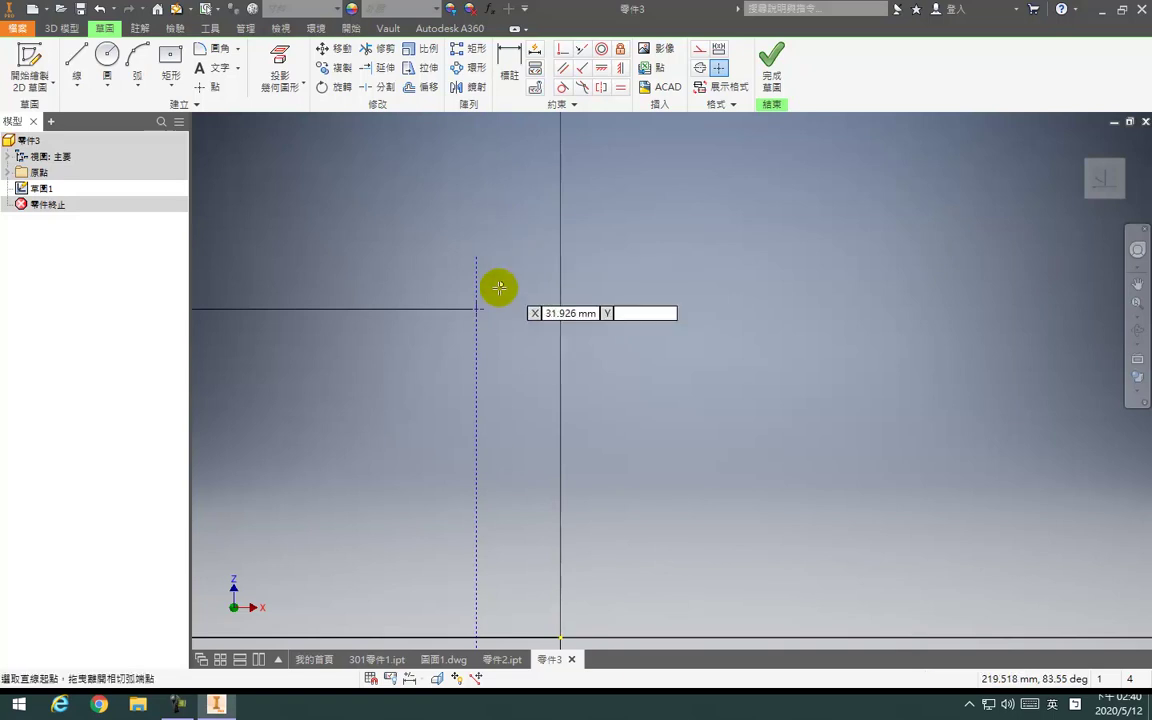
{"action": "left_click", "coordinate": [427, 262]}
{"action": "left_click", "coordinate": [476, 485]}
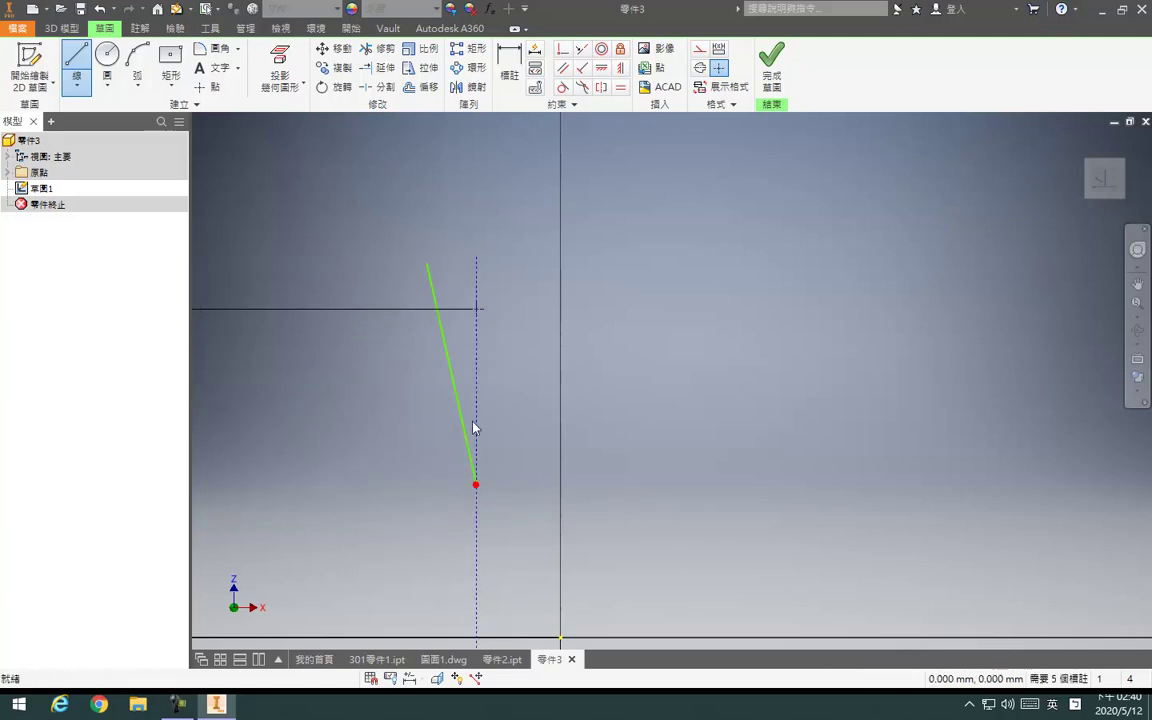
Dimension the new slanted line at 15 degrees to the vertical construction line
{"action": "key", "text": "d"}
{"action": "left_click", "coordinate": [455, 398]}
{"action": "left_click", "coordinate": [479, 387]}
{"action": "left_click", "coordinate": [433, 142]}
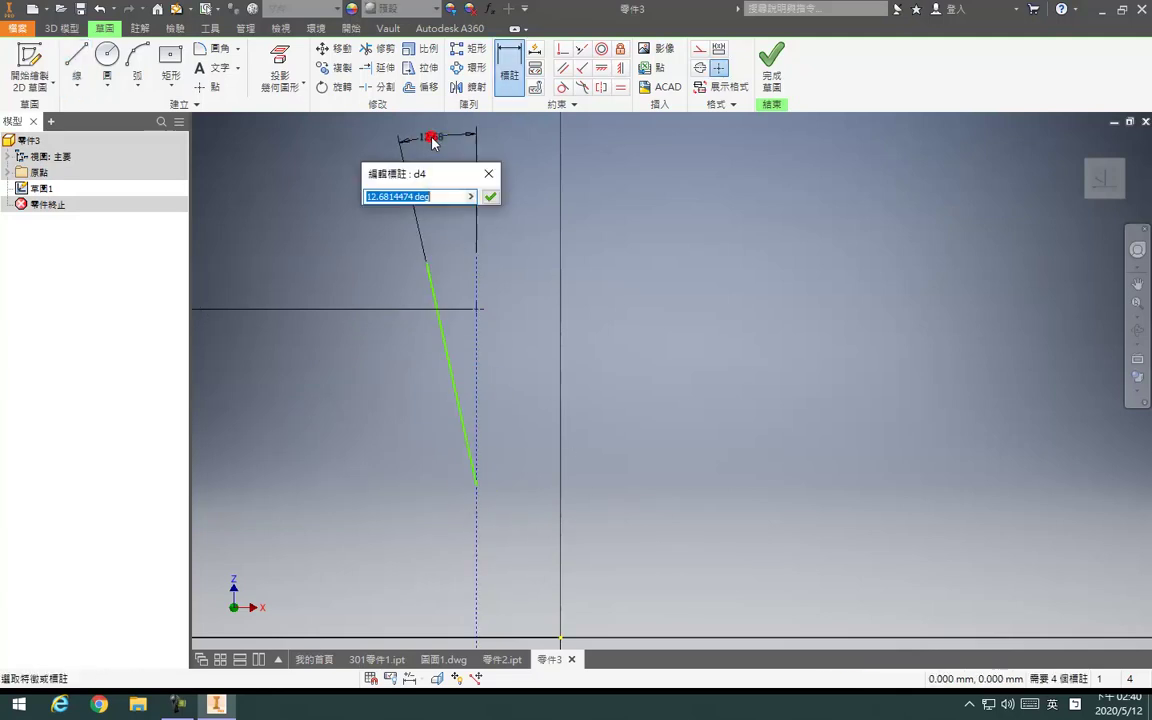
{"action": "type", "text": "15"}
{"action": "key", "text": "Return"}
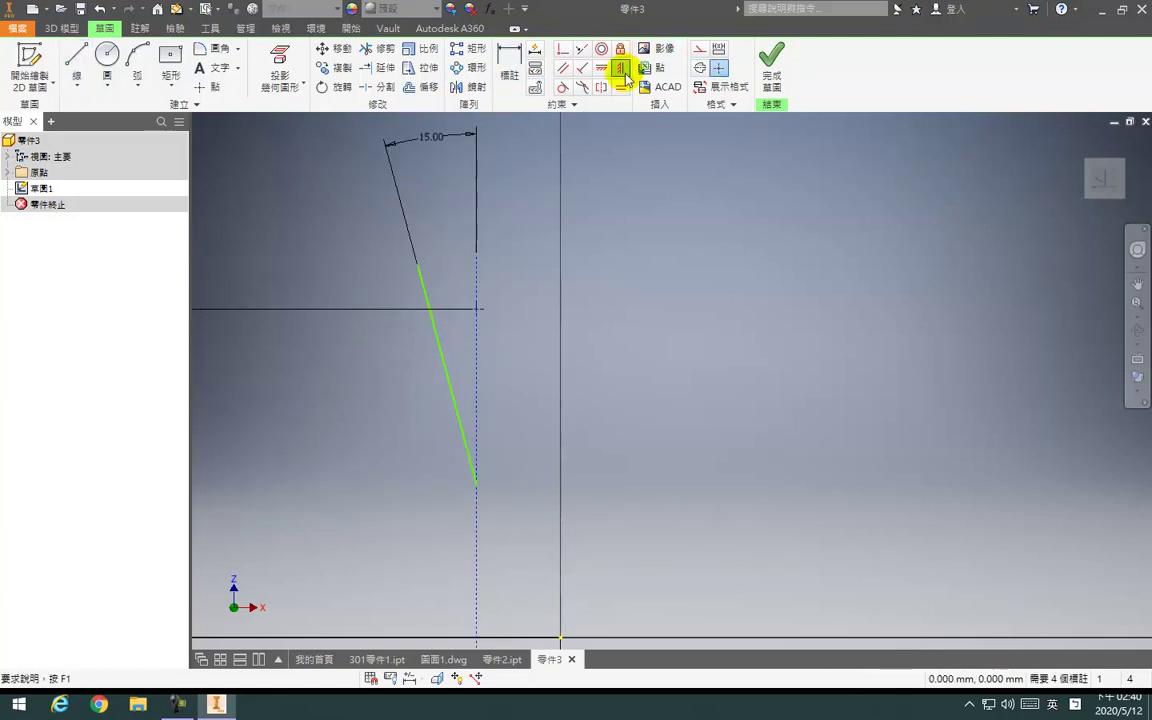
Apply a vertical constraint between the slanted line's lower end and the construction line's upper end, and stretch the slanted line outward and longer
{"action": "left_click", "coordinate": [624, 72]}
{"action": "scroll", "coordinate": [534, 298], "scroll_direction": "down", "scroll_amount": 5}
{"action": "left_click", "coordinate": [523, 336]}
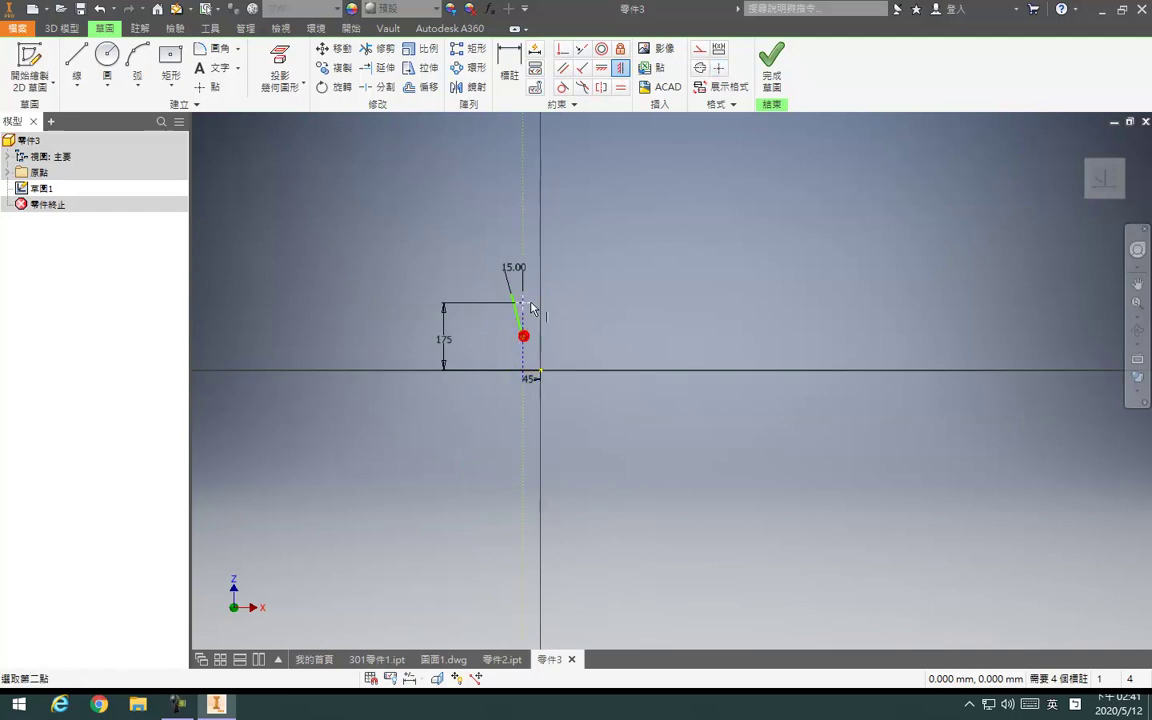
{"action": "left_click", "coordinate": [522, 293]}
{"action": "scroll", "coordinate": [521, 293], "scroll_direction": "up", "scroll_amount": 6}
{"action": "scroll", "coordinate": [538, 489], "scroll_direction": "down", "scroll_amount": 3}
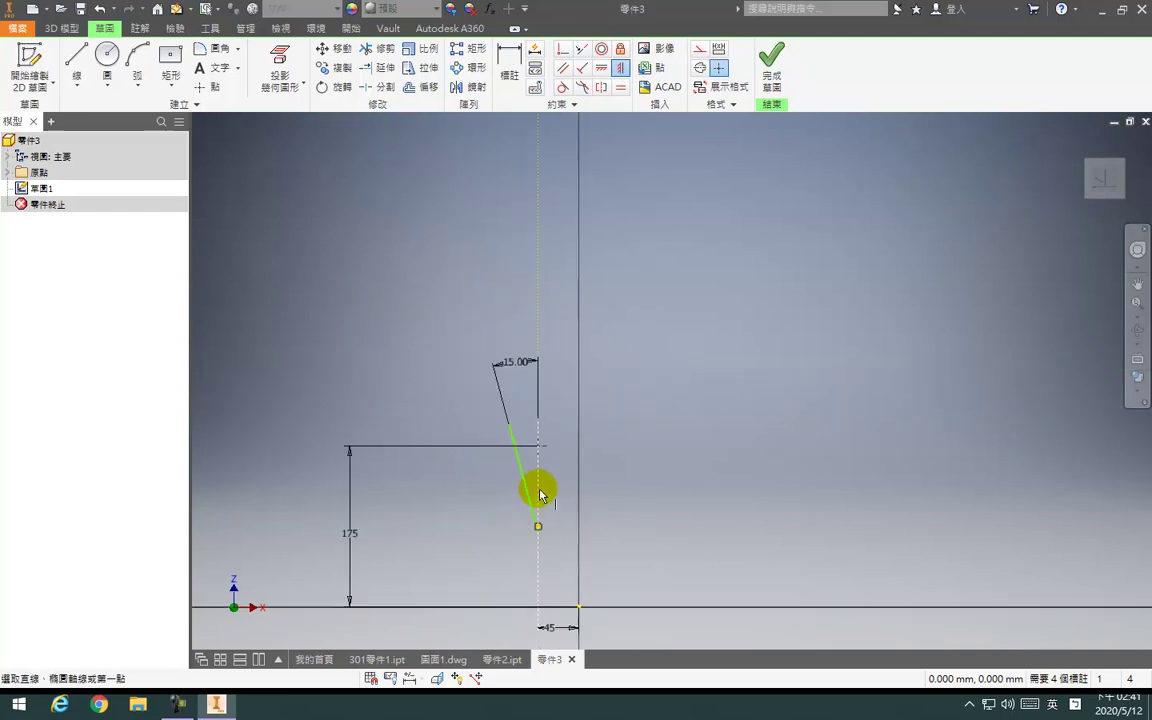
{"action": "key", "text": "Escape"}
{"action": "left_click_drag", "start_coordinate": [522, 484], "coordinate": [528, 460]}
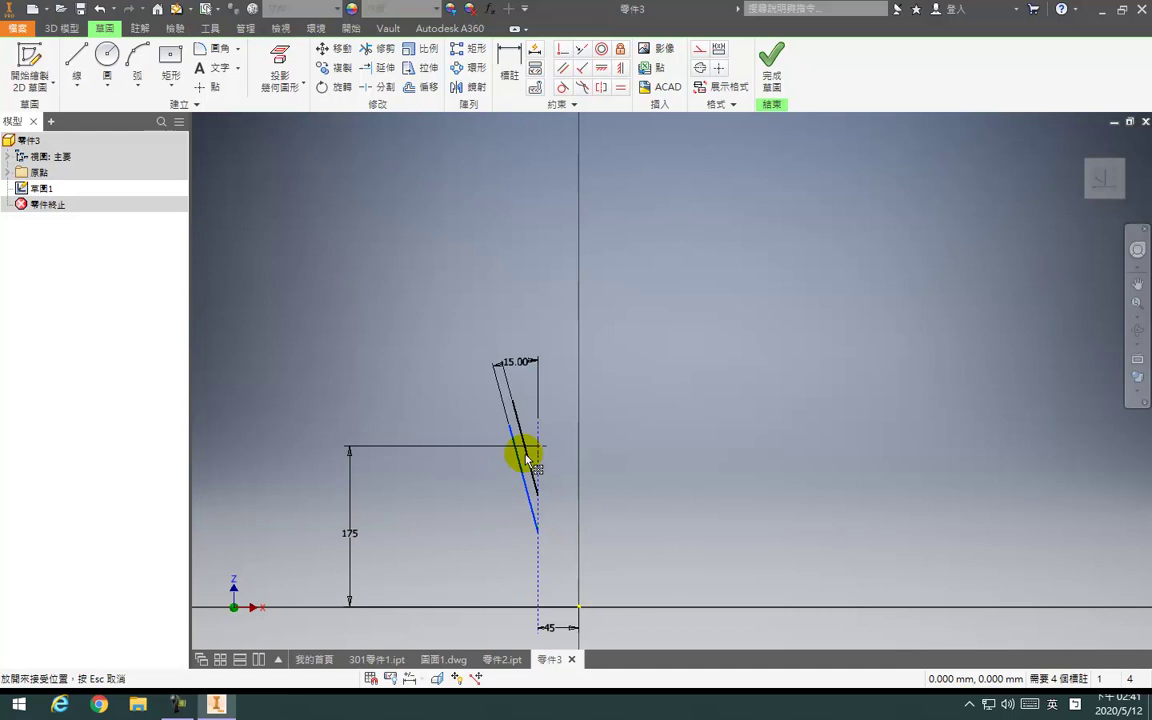
{"action": "mouse_move", "coordinate": [527, 458]}
{"action": "left_mouse_down"}
{"action": "mouse_move", "coordinate": [517, 466]}
{"action": "mouse_move", "coordinate": [503, 454]}
{"action": "left_mouse_up"}
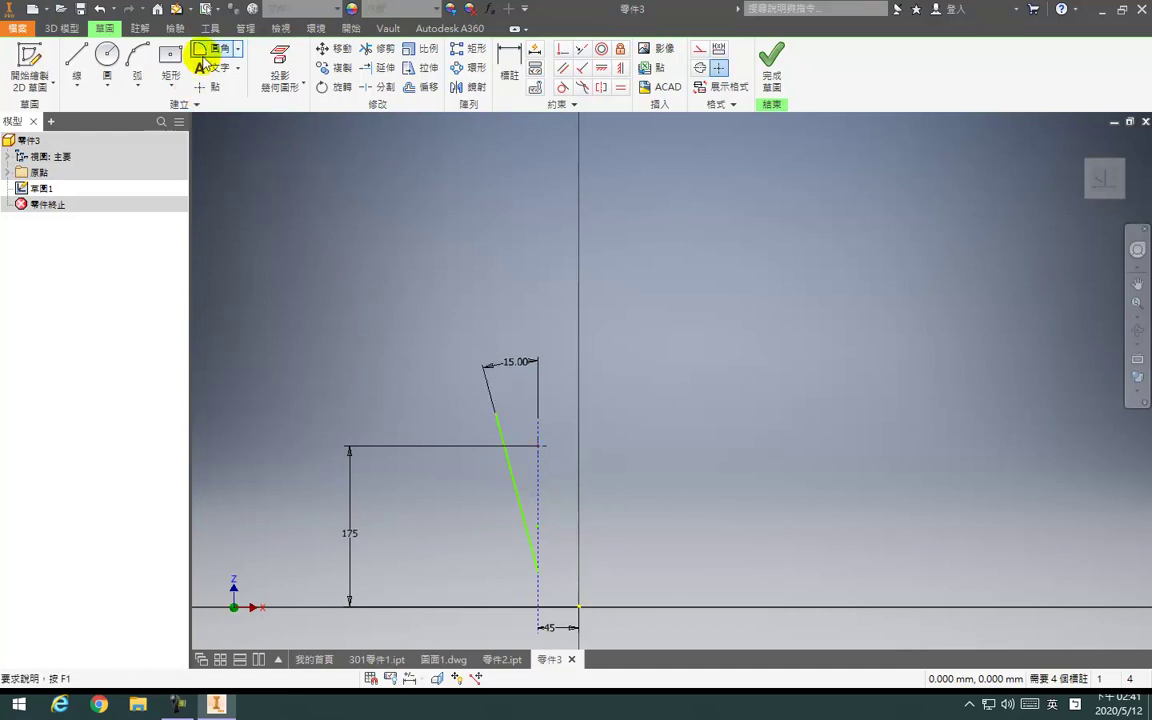
Draw a shallow three-point arc with a 95 mm radius from the slanted line's upper end to the construction line
{"action": "left_click", "coordinate": [140, 56]}
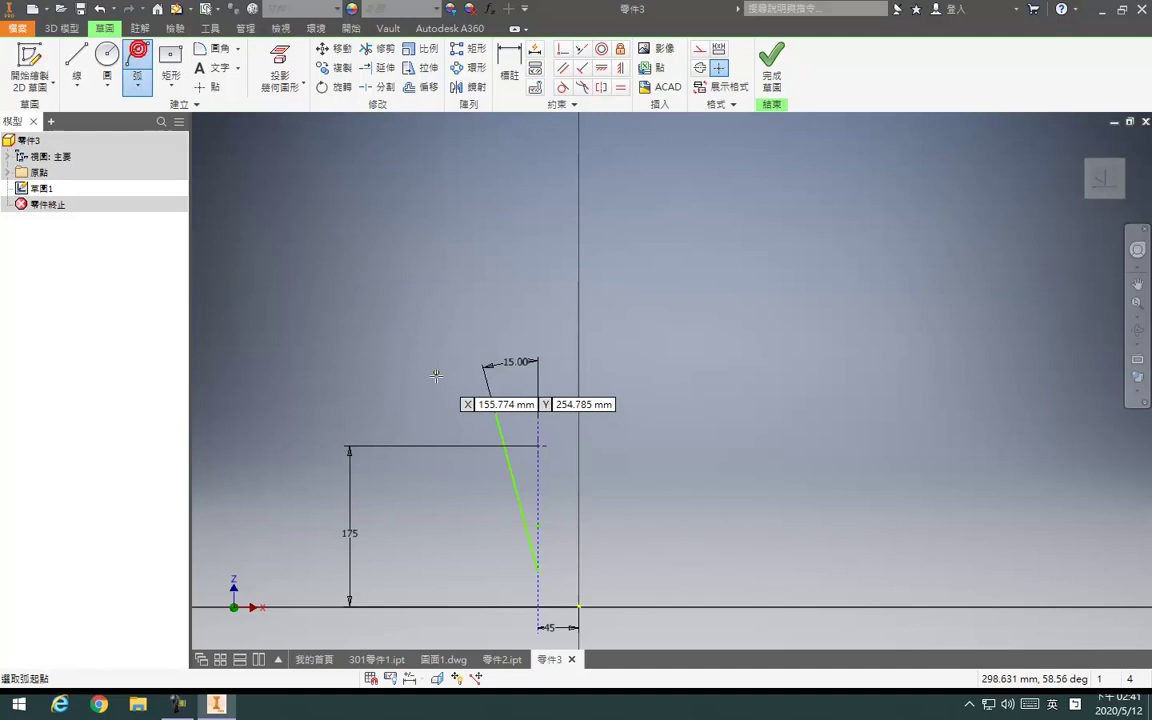
{"action": "left_click", "coordinate": [494, 411]}
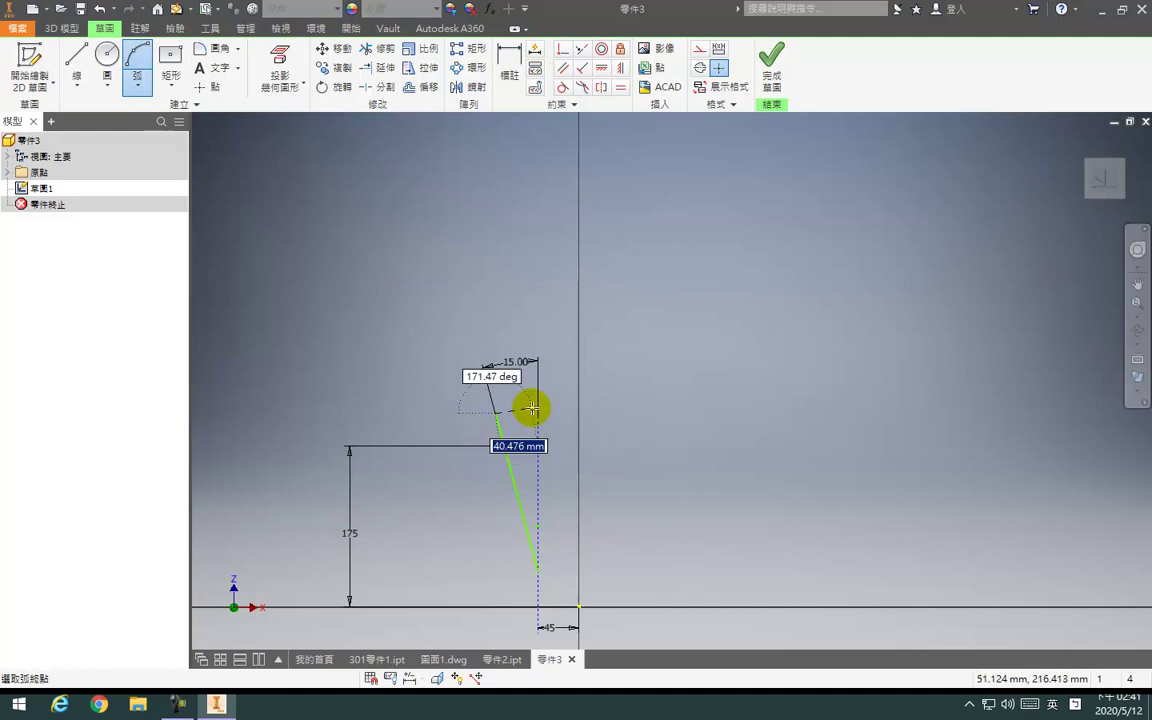
{"action": "left_click", "coordinate": [537, 410]}
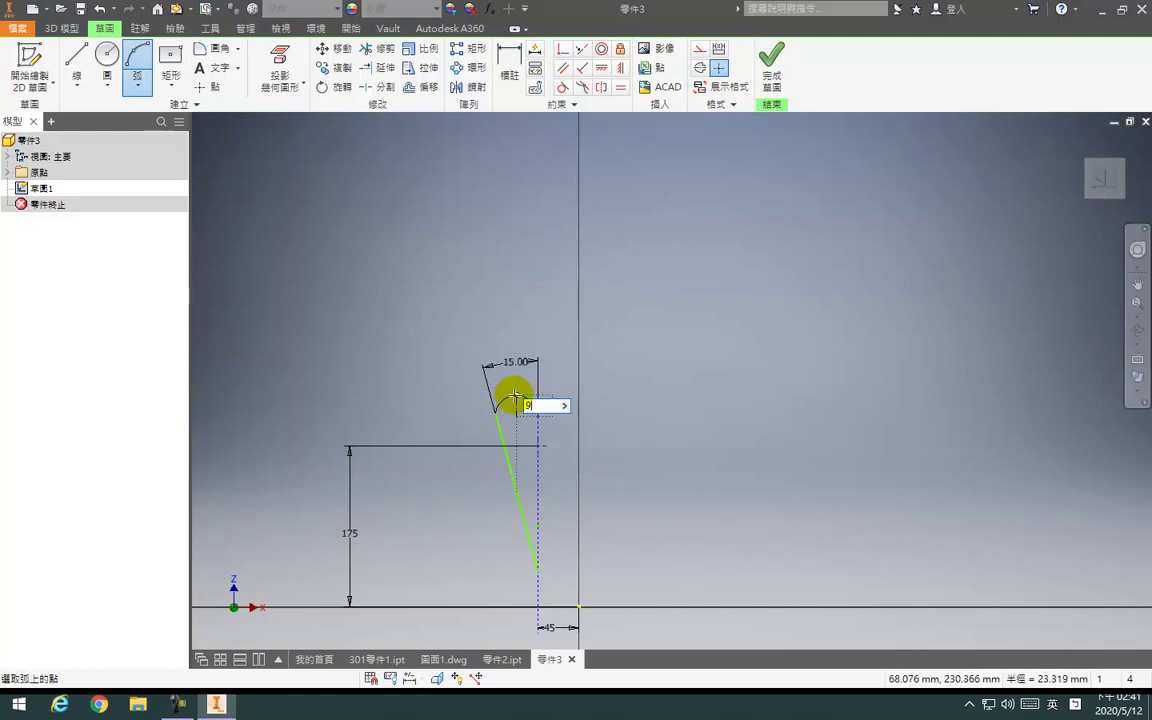
{"action": "key", "text": "Return"}
{"action": "key", "text": "Escape"}
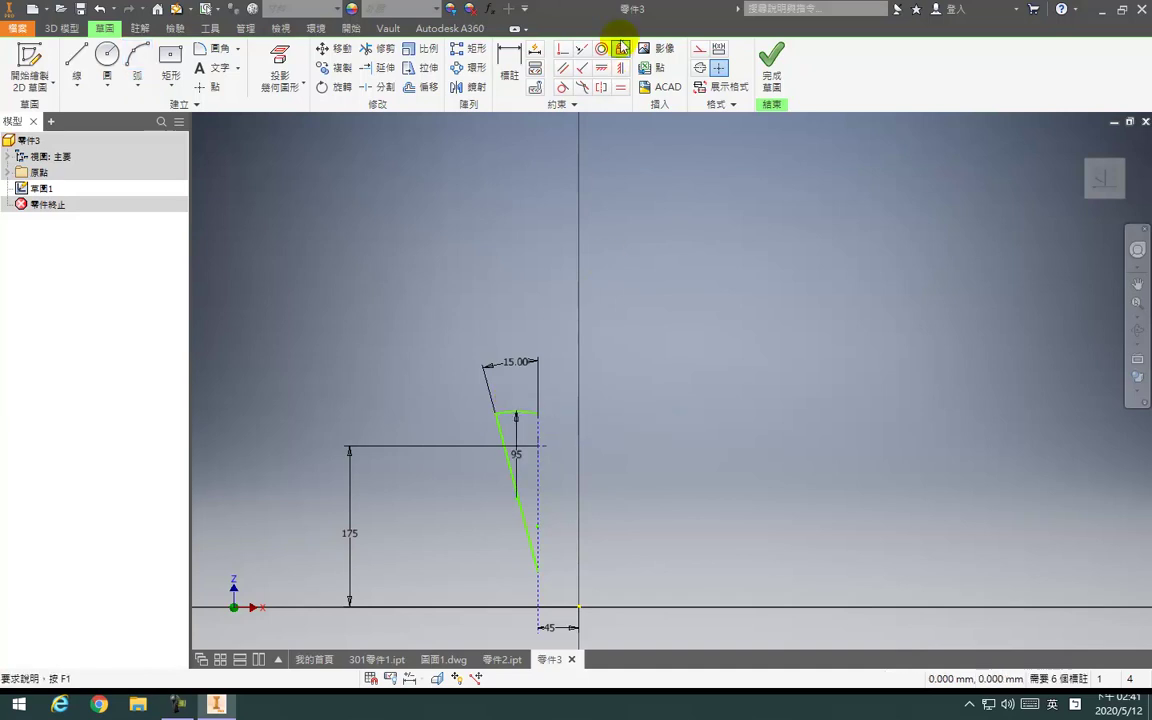
Try to constrain the arc's inner end to the construction line with a coincident constraint
{"action": "left_click", "coordinate": [535, 410]}
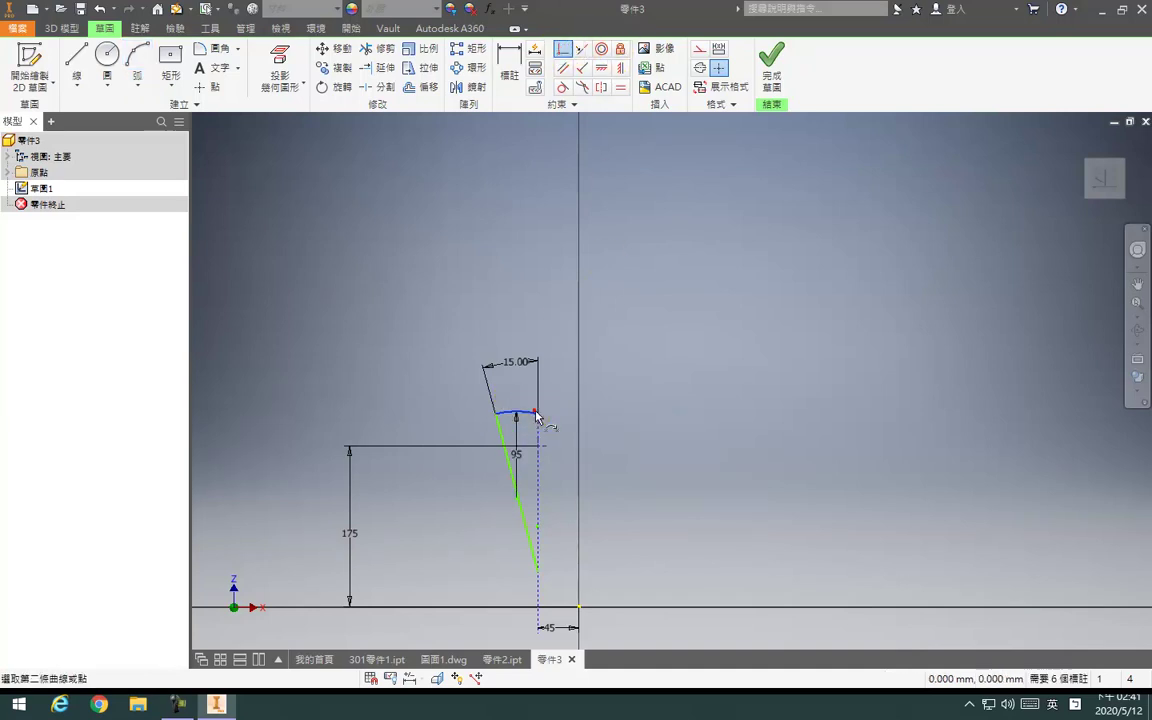
{"action": "left_click", "coordinate": [538, 413]}
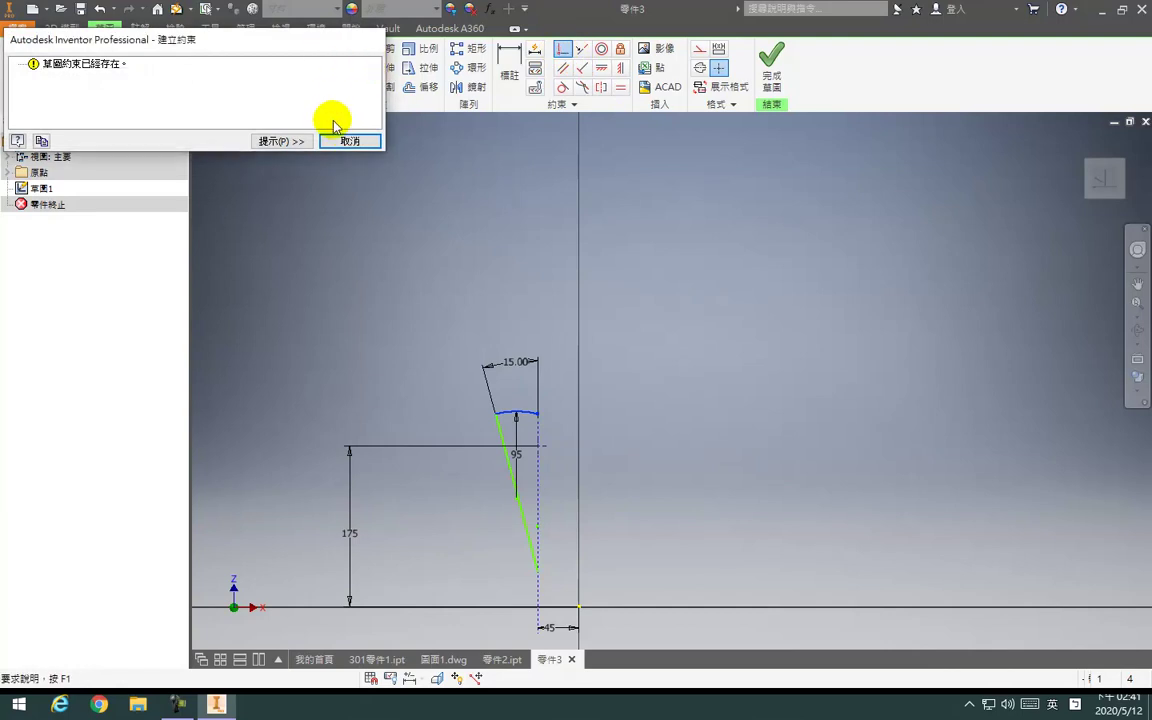
{"action": "left_click", "coordinate": [362, 141]}
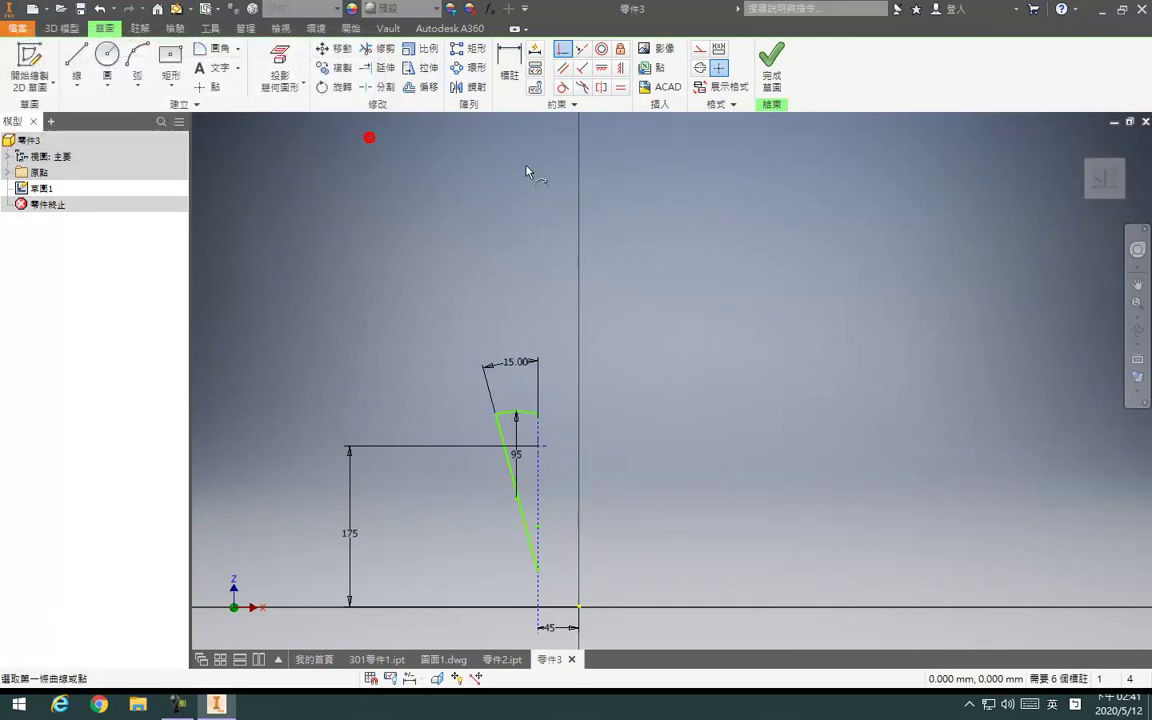
Finish the sketch and create a work plane parallel to the YZ plane, offset 45 mm to the vertical construction line
{"action": "left_click", "coordinate": [771, 62]}
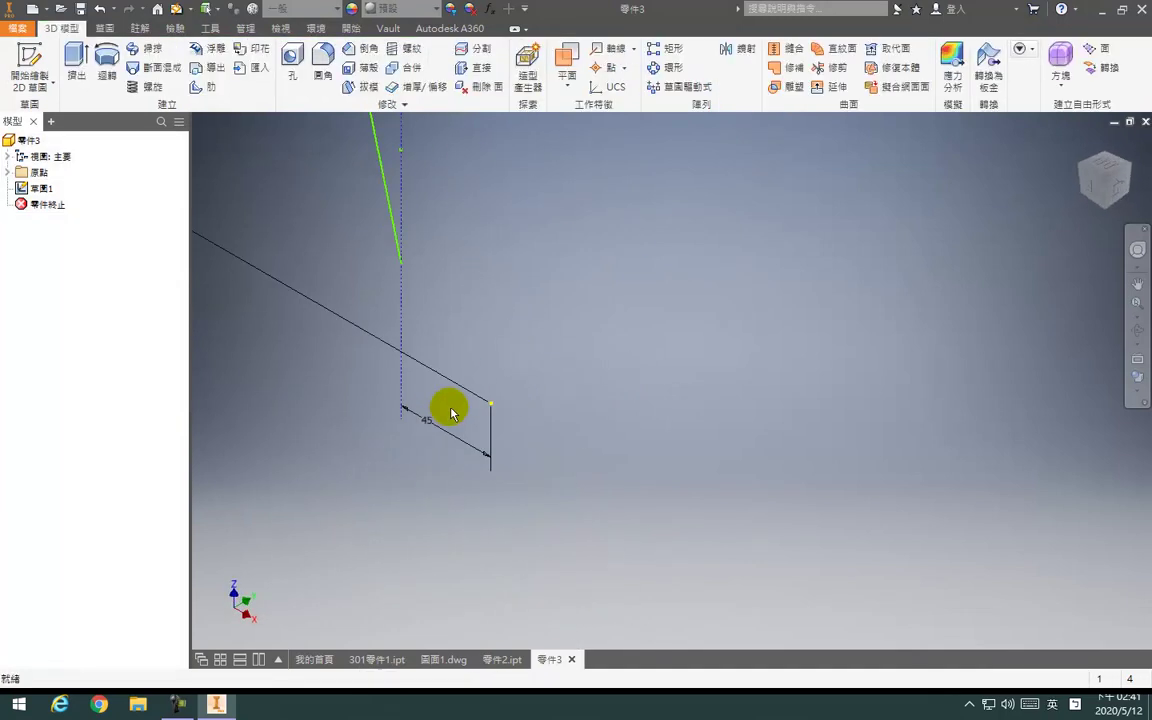
{"action": "left_click", "coordinate": [566, 62]}
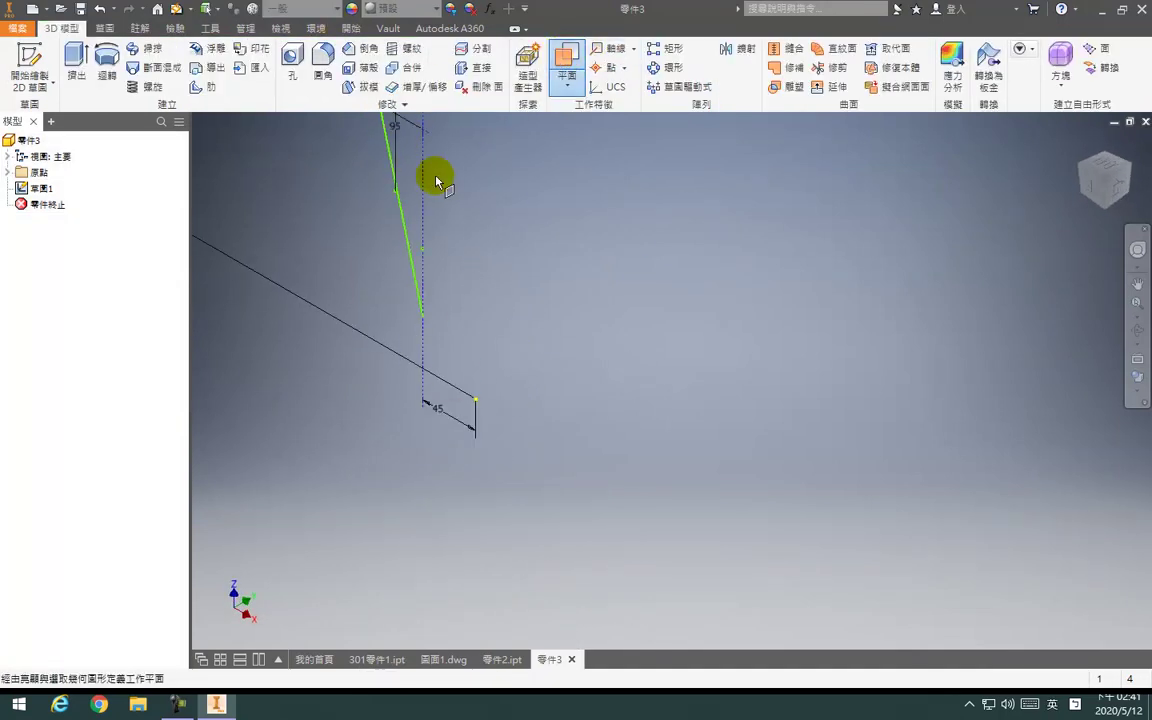
{"action": "left_click", "coordinate": [42, 190]}
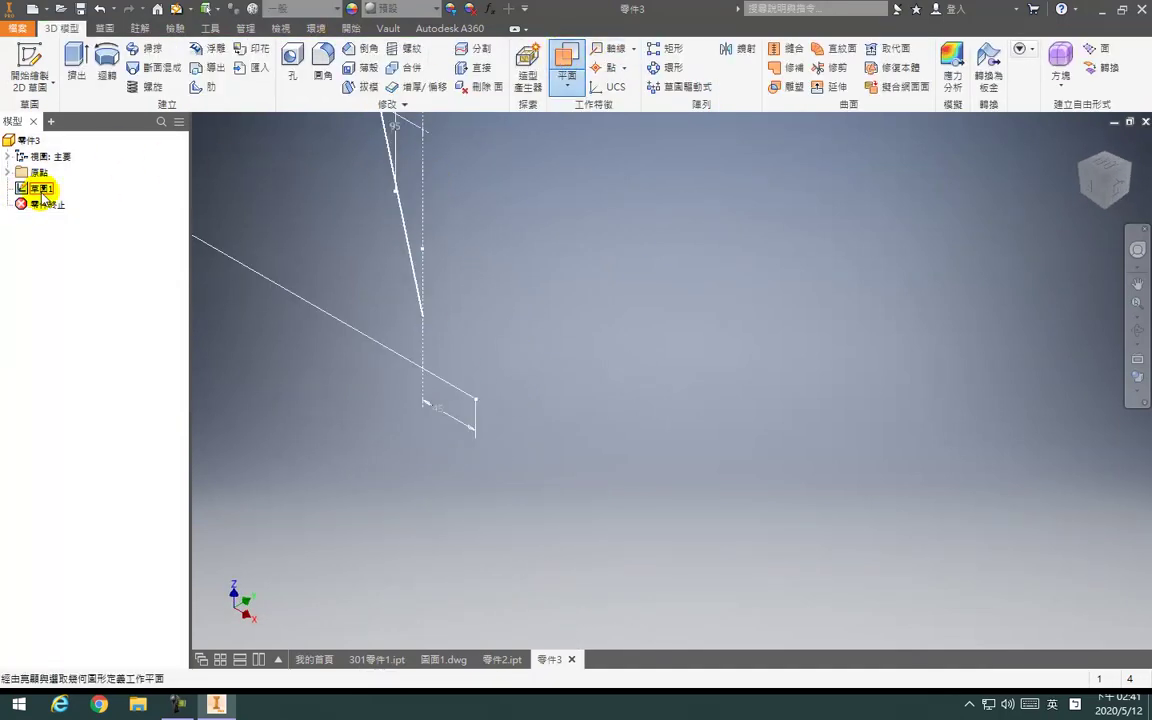
{"action": "right_click", "coordinate": [42, 193]}
{"action": "left_click", "coordinate": [573, 63]}
{"action": "left_click", "coordinate": [575, 67]}
{"action": "left_click", "coordinate": [8, 173]}
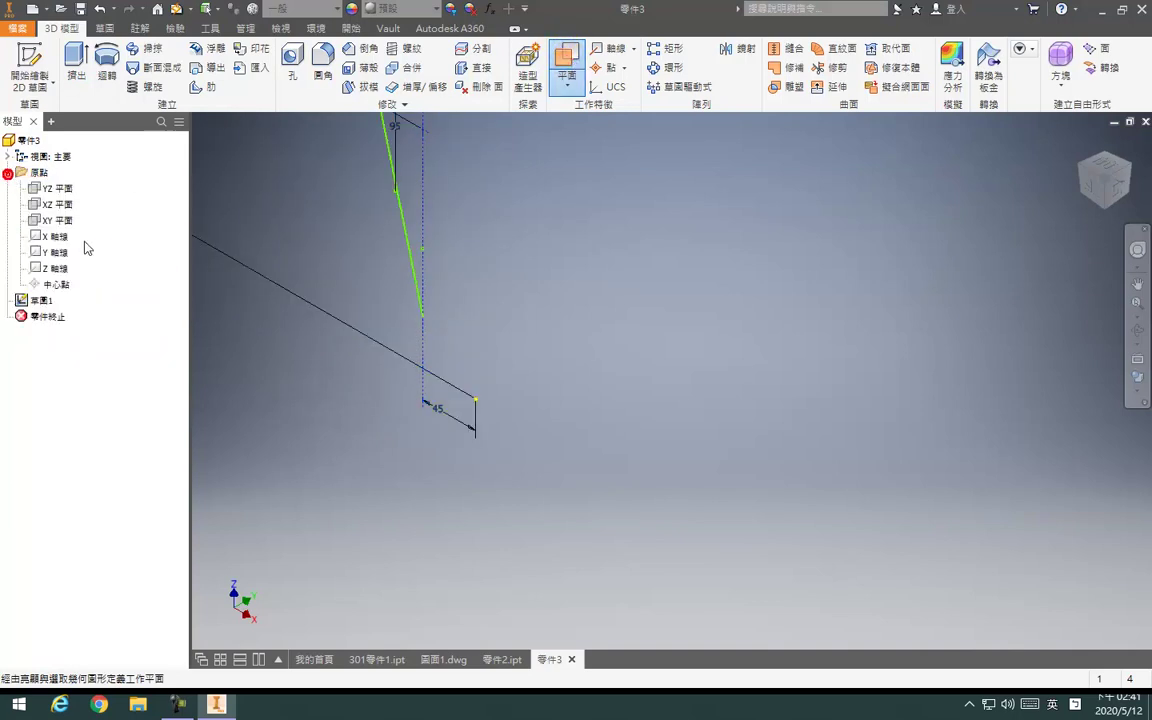
{"action": "left_click", "coordinate": [56, 188]}
{"action": "left_click", "coordinate": [411, 257]}
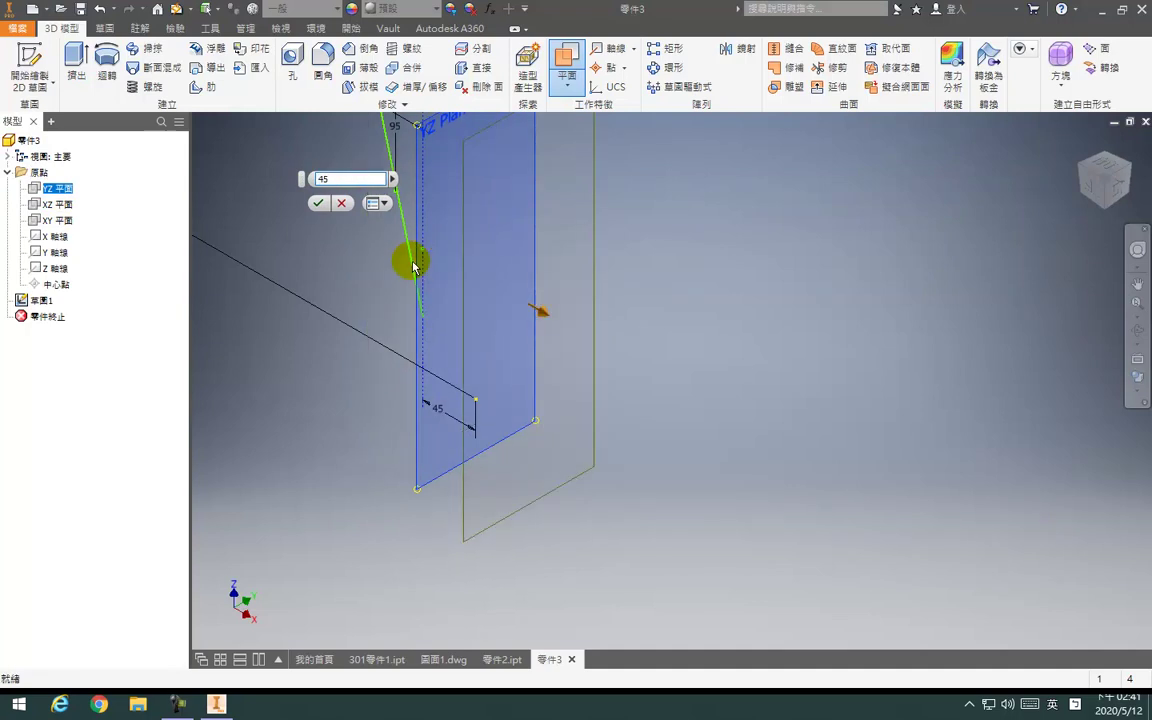
{"action": "key", "text": "Return"}
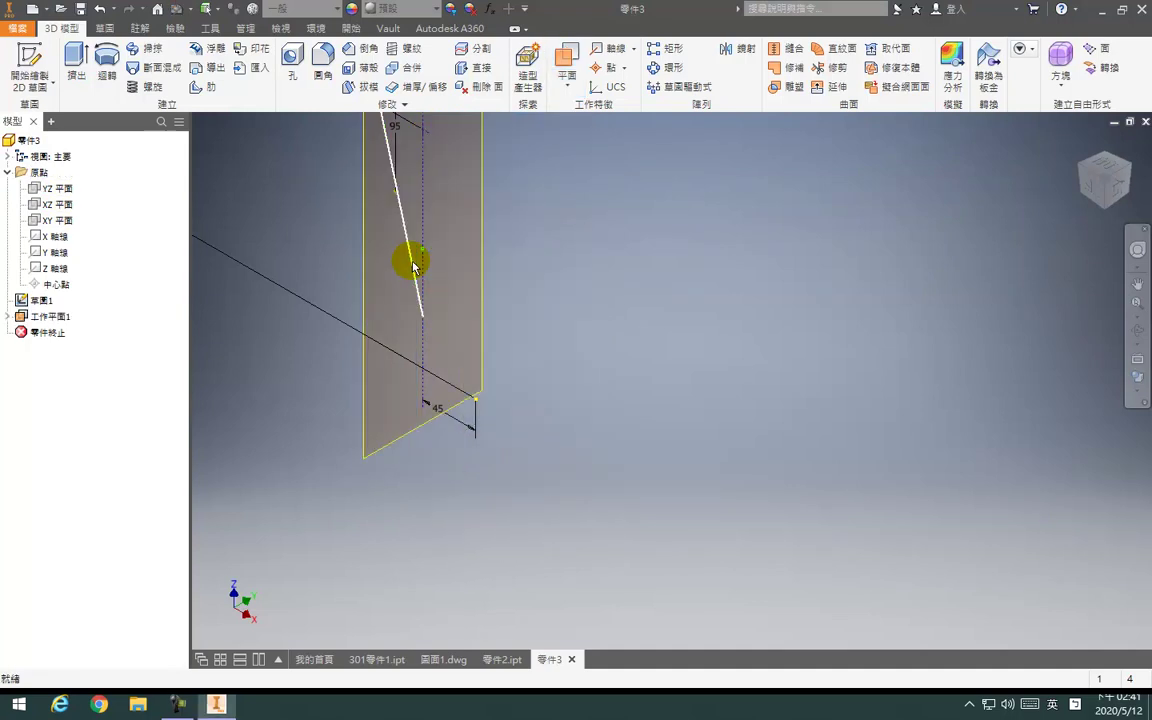
Start a sketch on the new work plane and draw a 70 mm diameter circle centred on the vertical axis above the origin
{"action": "left_click", "coordinate": [477, 250]}
{"action": "left_click", "coordinate": [482, 240]}
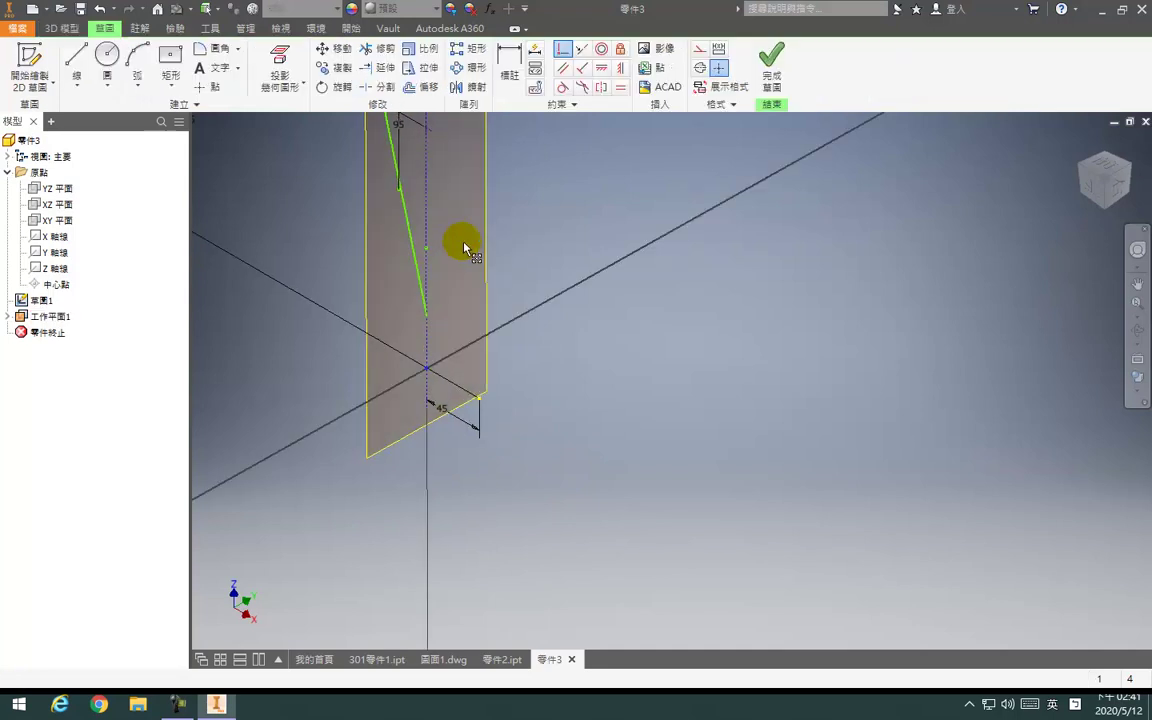
{"action": "key", "text": "c"}
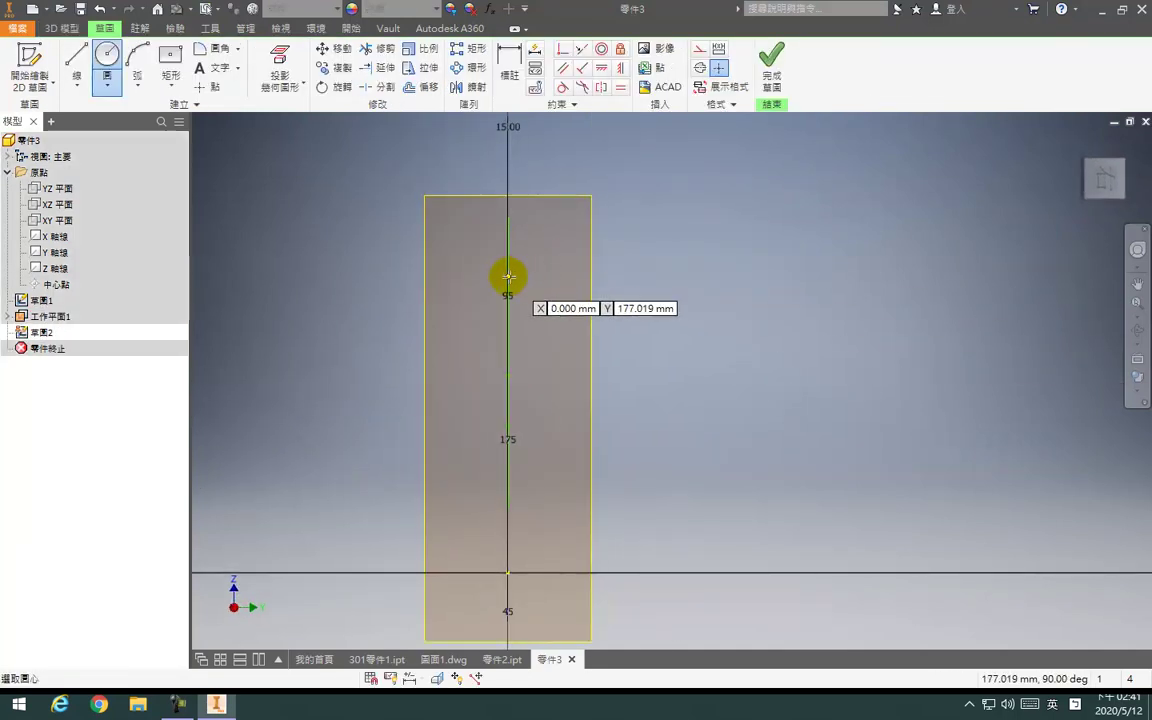
{"action": "left_click", "coordinate": [508, 277]}
{"action": "type", "text": "70"}
{"action": "key", "text": "Return"}
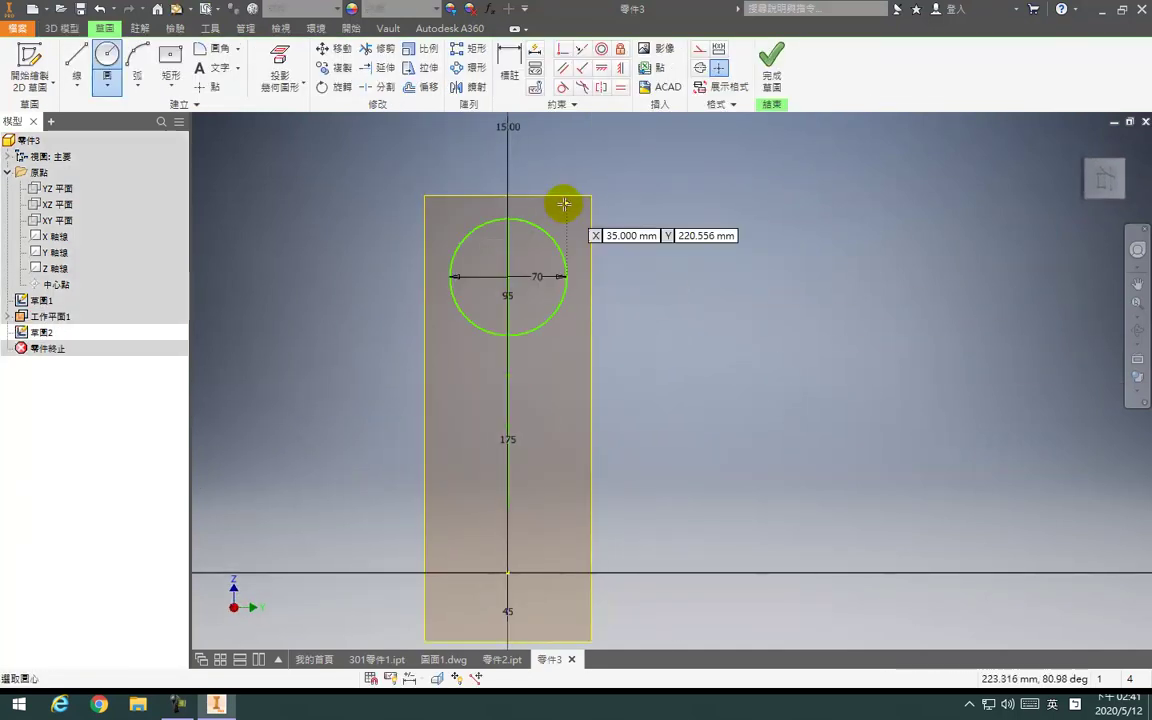
Dimension the circle's centre at 175 mm above the origin
{"action": "left_click", "coordinate": [509, 68]}
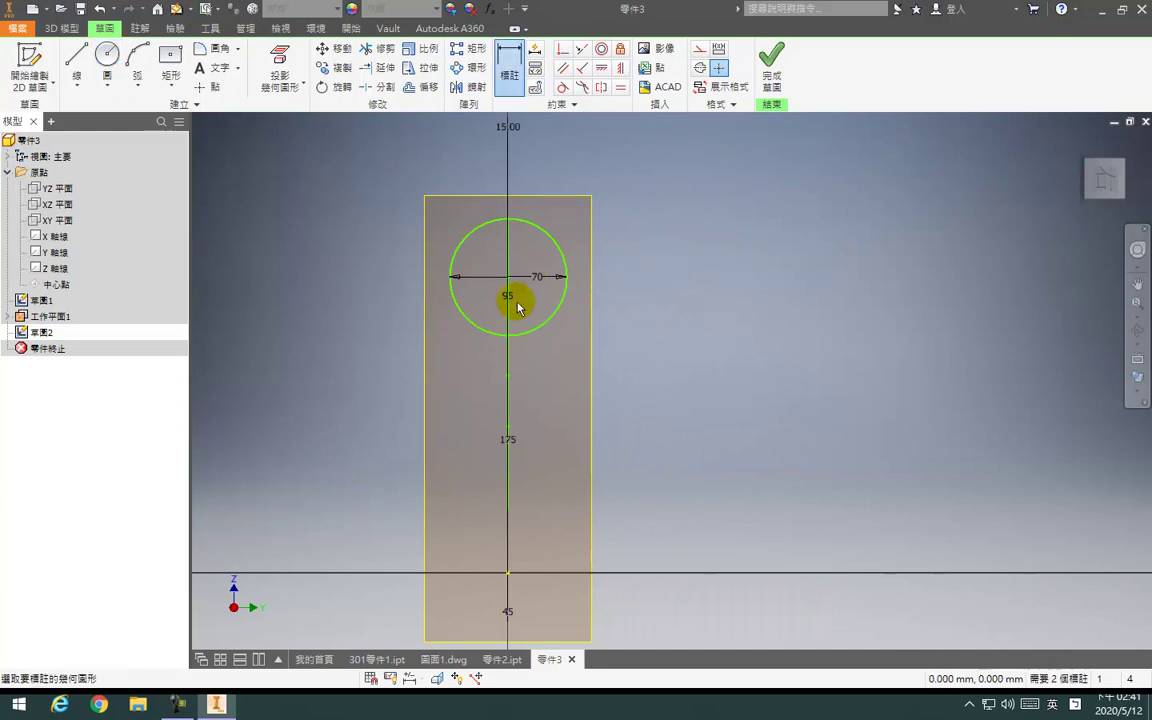
{"action": "left_click", "coordinate": [509, 576]}
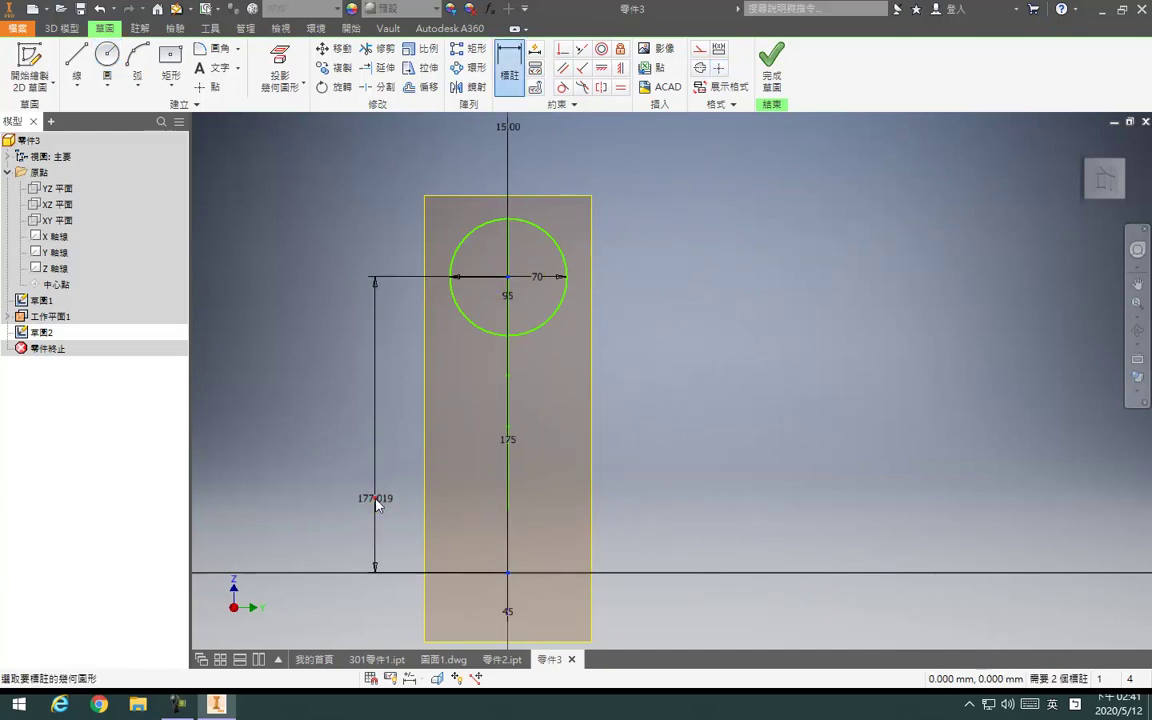
{"action": "left_click", "coordinate": [373, 496]}
{"action": "type", "text": "175"}
{"action": "key", "text": "Return"}
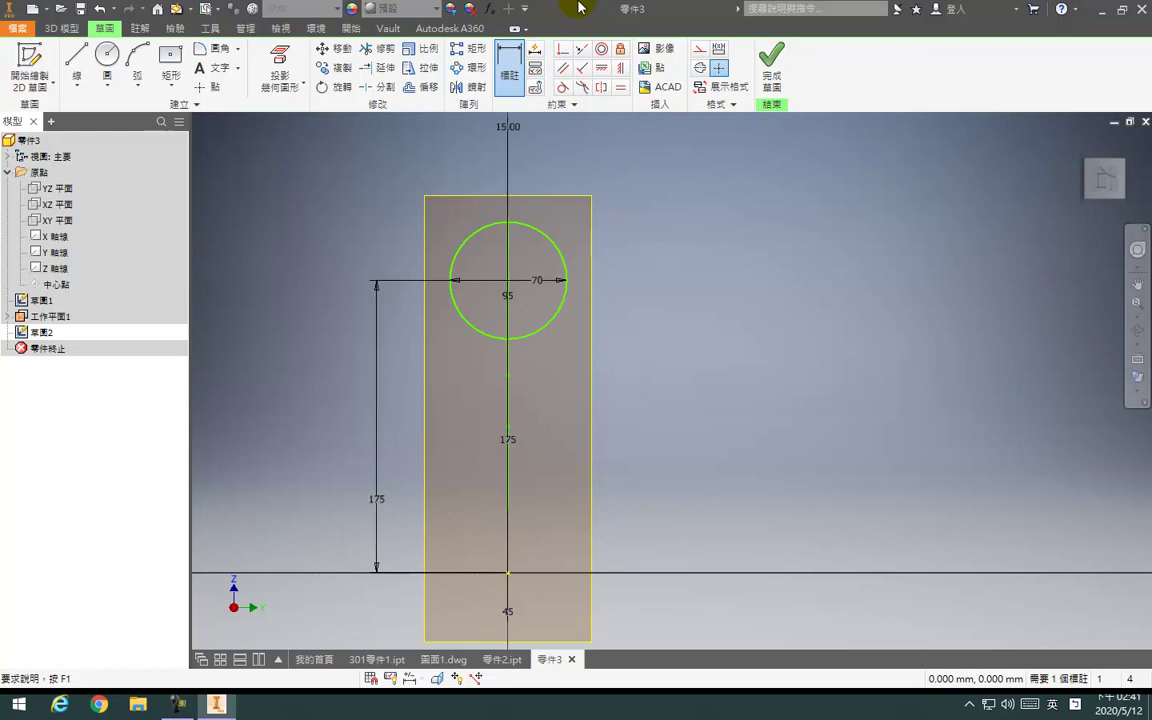
Align the circle's centre with the origin using a vertical constraint and finish the sketch
{"action": "left_click", "coordinate": [621, 69]}
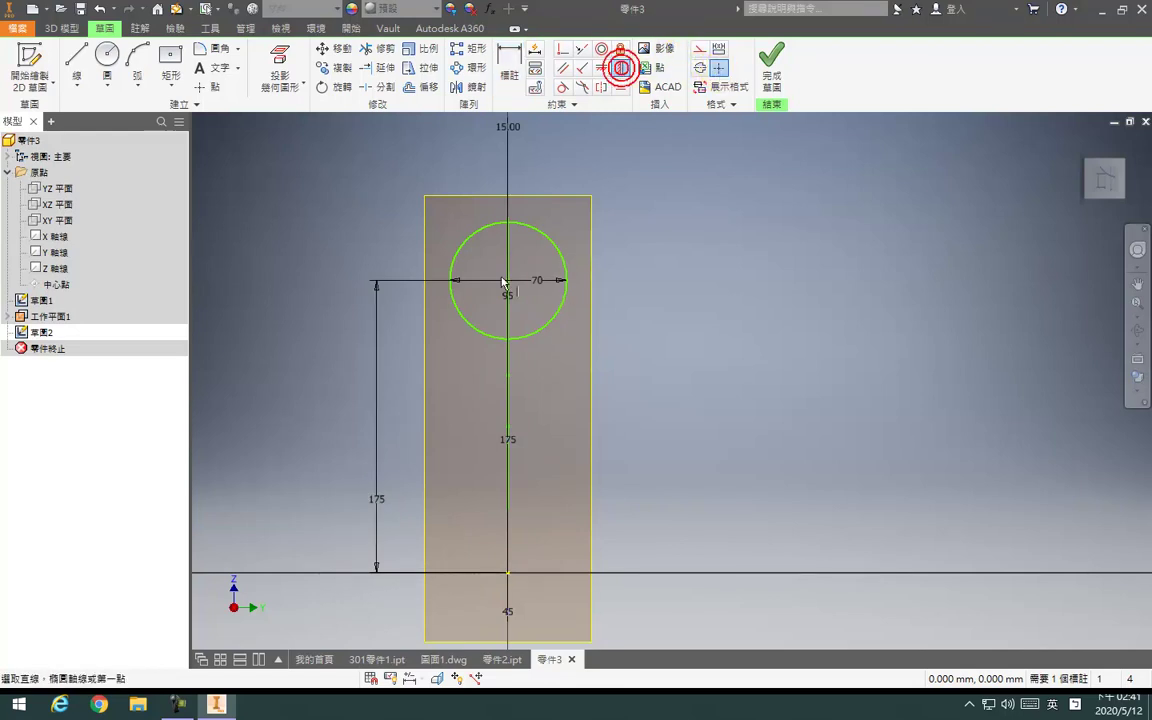
{"action": "left_click", "coordinate": [509, 576]}
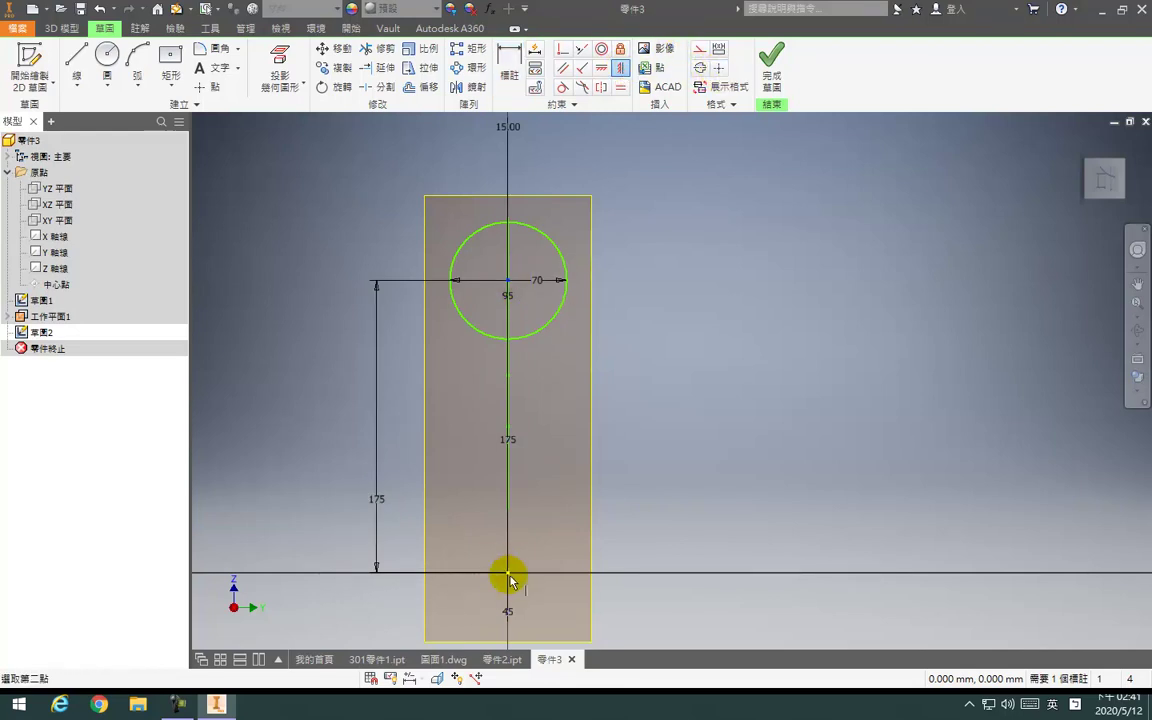
{"action": "left_click", "coordinate": [771, 66]}
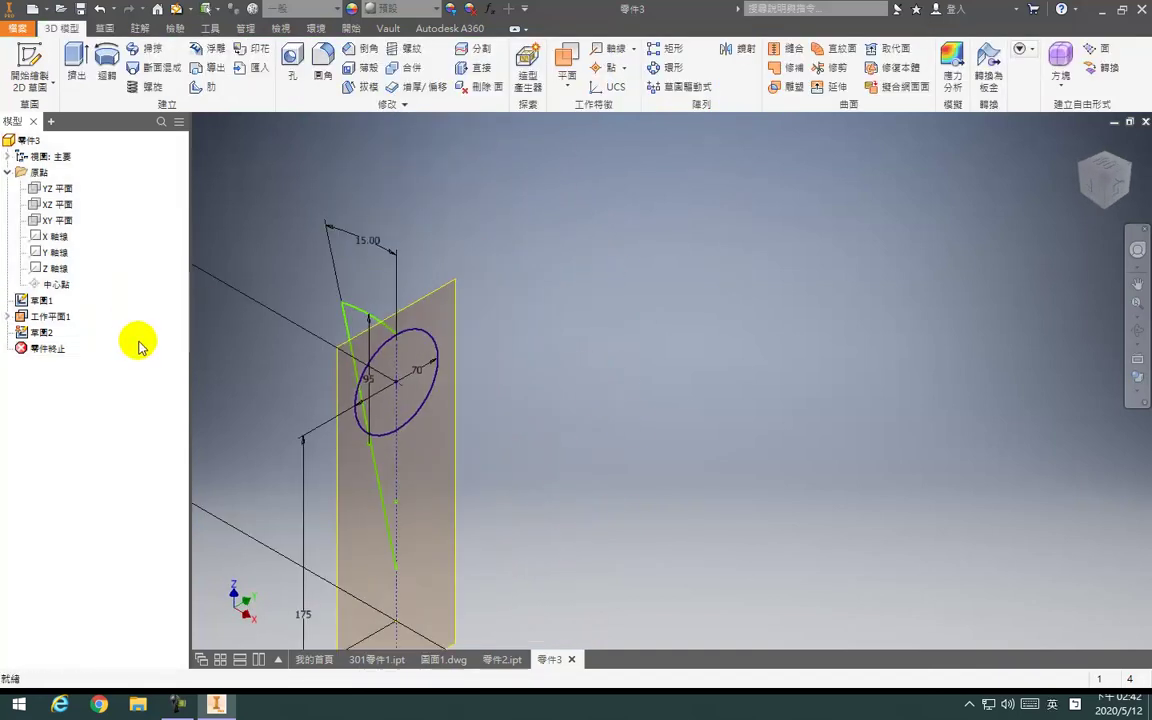
Reorder the model history so that the arc sketch comes after the circle sketch
{"action": "double_click", "coordinate": [41, 300]}
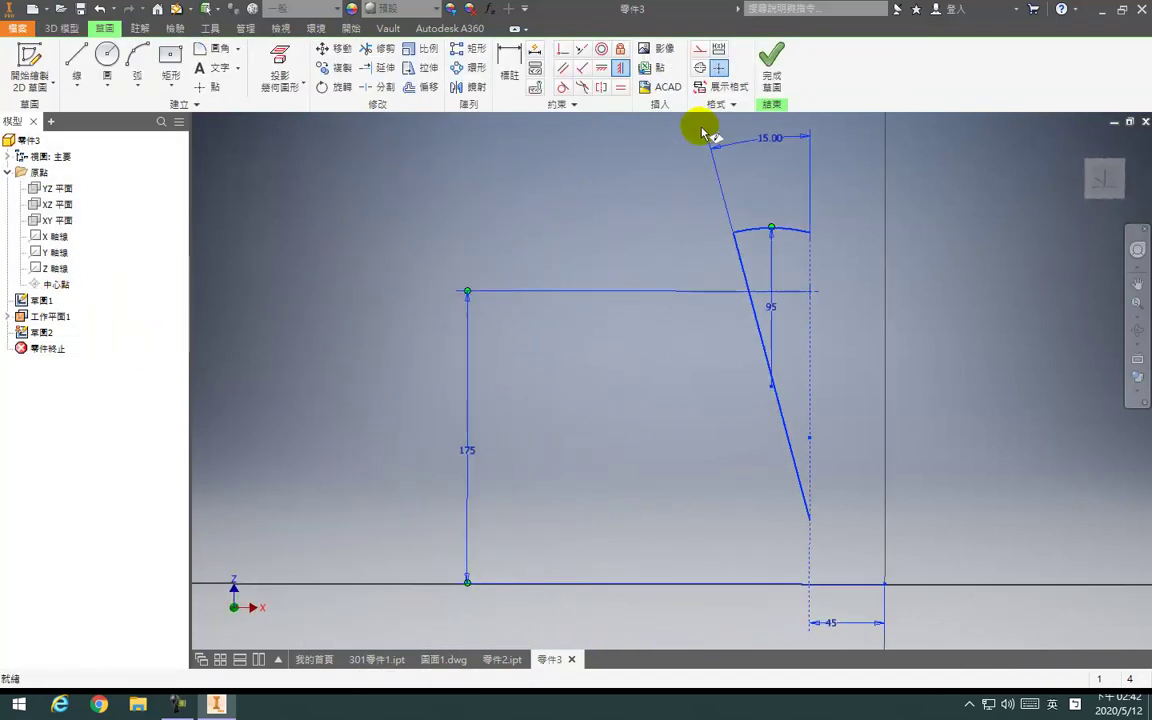
{"action": "left_click", "coordinate": [767, 70]}
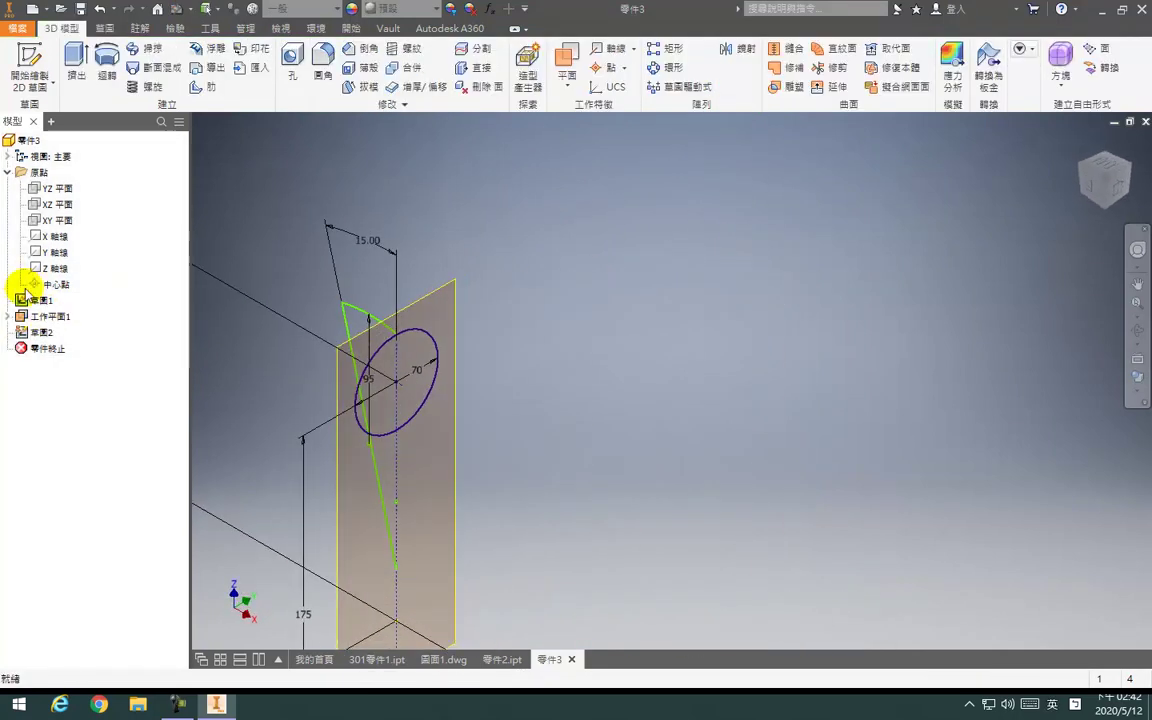
{"action": "left_click_drag", "start_coordinate": [38, 303], "coordinate": [46, 338]}
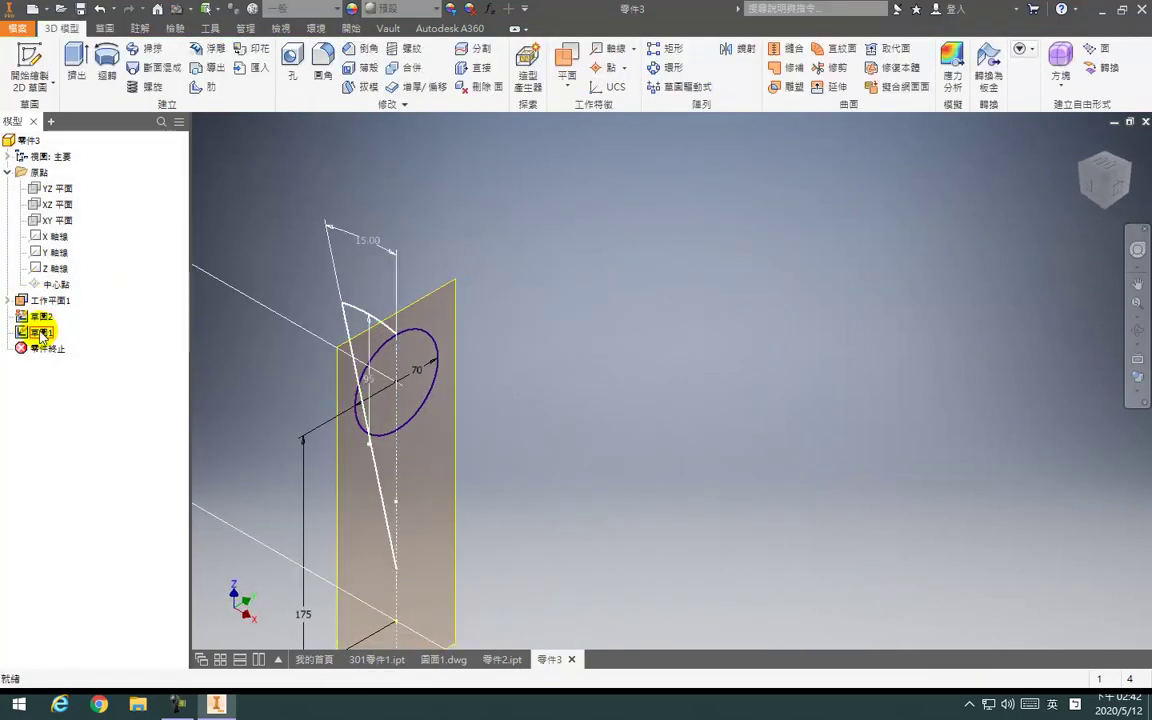
Reopen the arc sketch and try to project the circle's geometry into it
{"action": "double_click", "coordinate": [42, 334]}
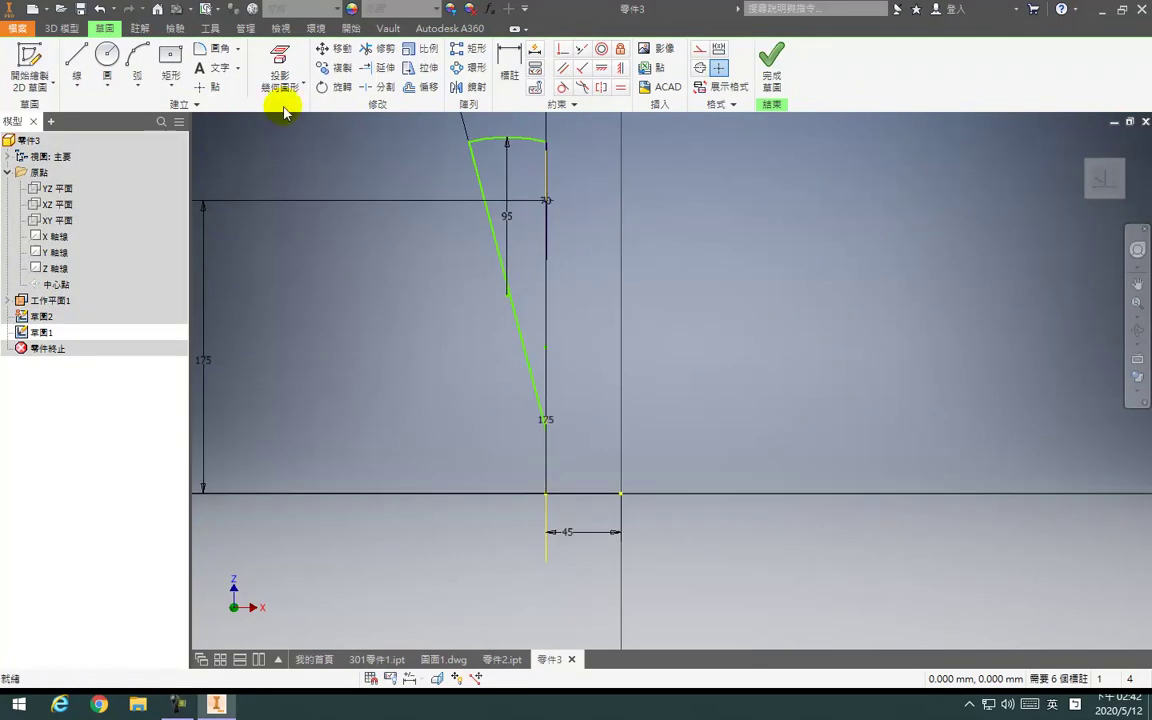
{"action": "left_click", "coordinate": [302, 45]}
{"action": "middle_click_drag", "start_coordinate": [579, 262], "coordinate": [571, 284], "text": "shift"}
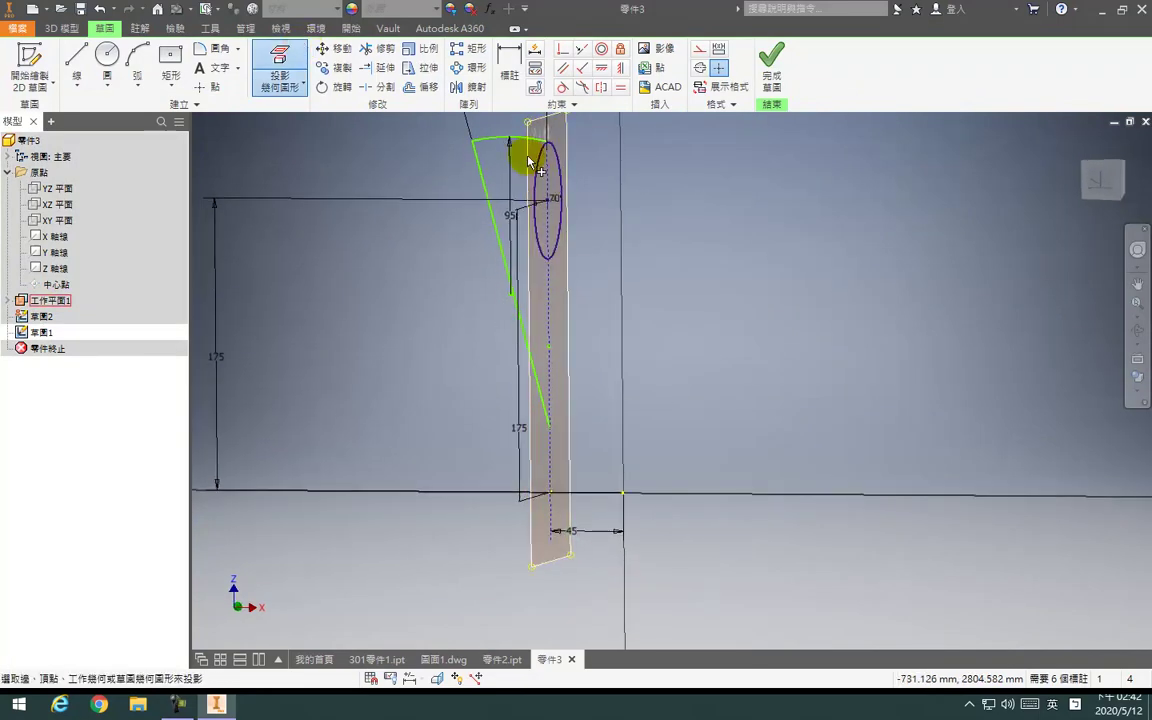
{"action": "left_click", "coordinate": [1092, 185]}
{"action": "scroll", "coordinate": [770, 372], "scroll_direction": "up", "scroll_amount": 7}
{"action": "middle_click_drag", "start_coordinate": [745, 301], "coordinate": [715, 300]}
{"action": "scroll", "coordinate": [715, 300], "scroll_direction": "down", "scroll_amount": 1}
{"action": "scroll", "coordinate": [590, 165], "scroll_direction": "down", "scroll_amount": 3}
{"action": "scroll", "coordinate": [623, 243], "scroll_direction": "down", "scroll_amount": 3}
{"action": "middle_click_drag", "start_coordinate": [623, 243], "coordinate": [580, 331]}
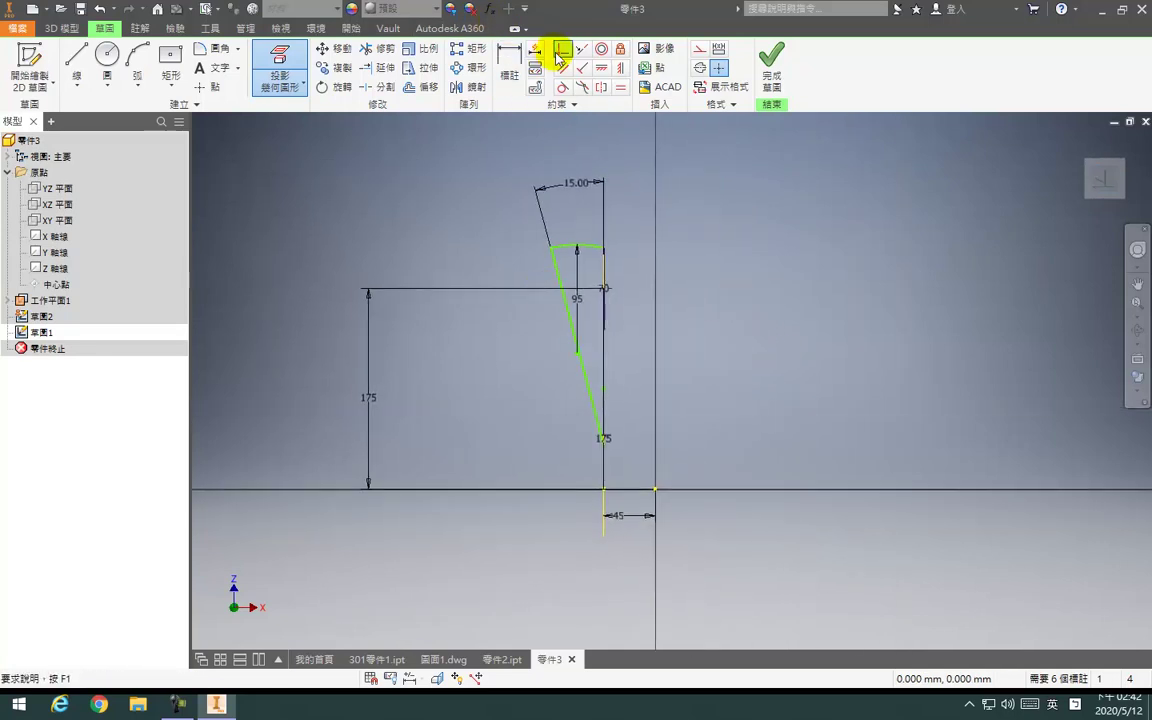
Try to attach the arc's inner end to the circle's top with a coincident constraint, and close the arc sketch
{"action": "left_click", "coordinate": [560, 50]}
{"action": "left_click", "coordinate": [598, 246]}
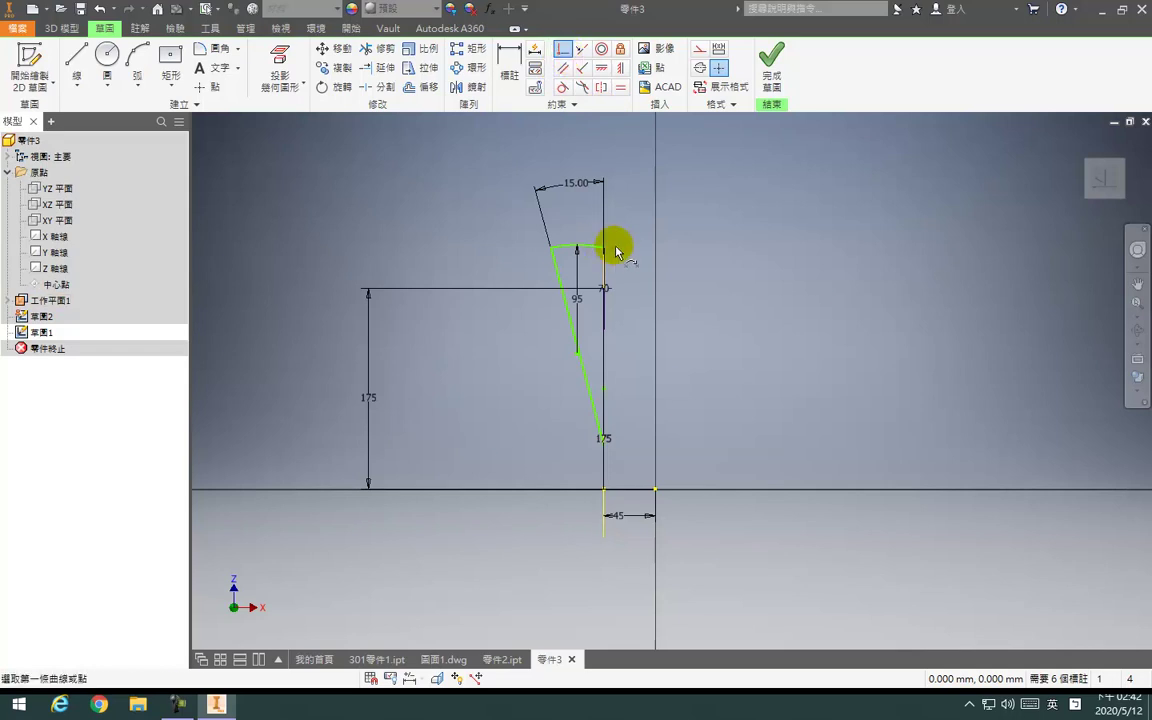
{"action": "middle_click_drag", "start_coordinate": [603, 250], "coordinate": [622, 267], "text": "shift"}
{"action": "scroll", "coordinate": [603, 249], "scroll_direction": "up", "scroll_amount": 5}
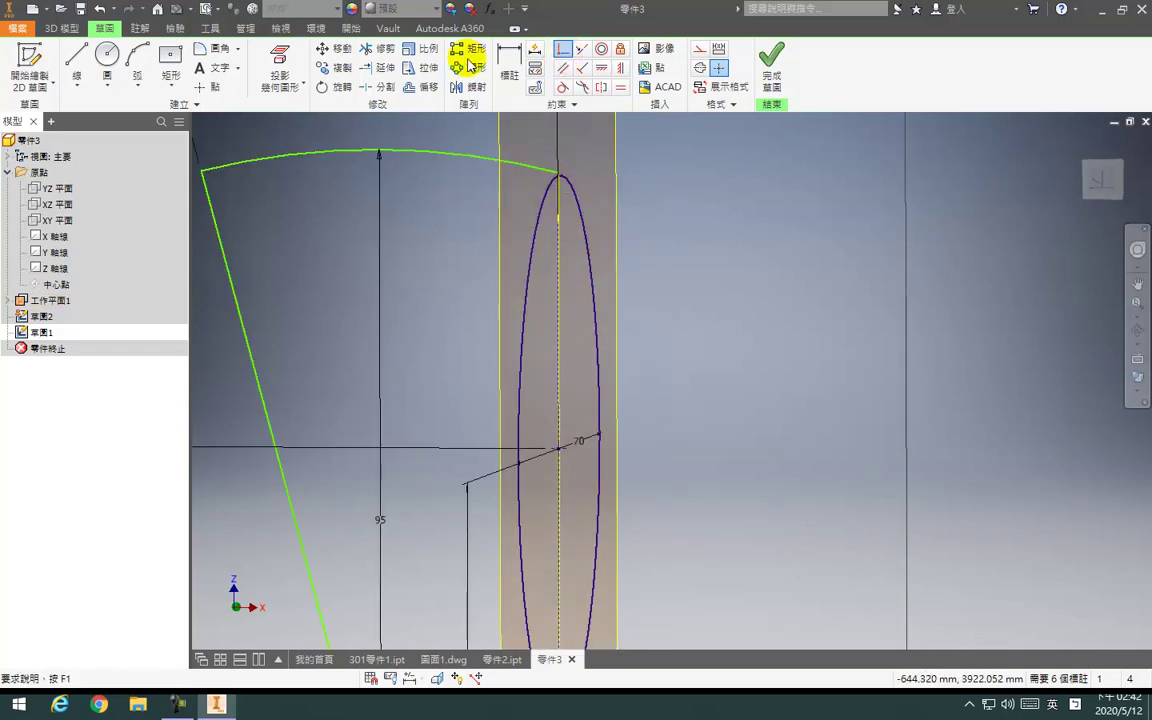
{"action": "left_click", "coordinate": [278, 68]}
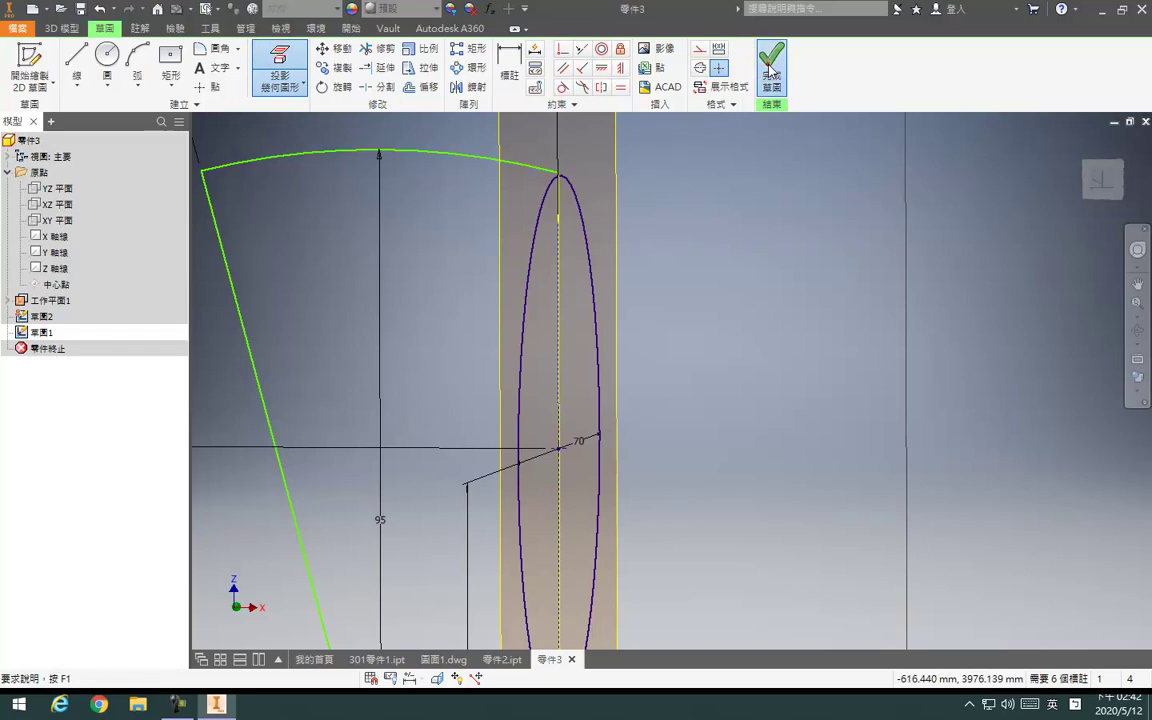
{"action": "left_click", "coordinate": [770, 70]}
Reopen the circle sketch and place sketch points at the circle's top and bottom
{"action": "double_click", "coordinate": [42, 316]}
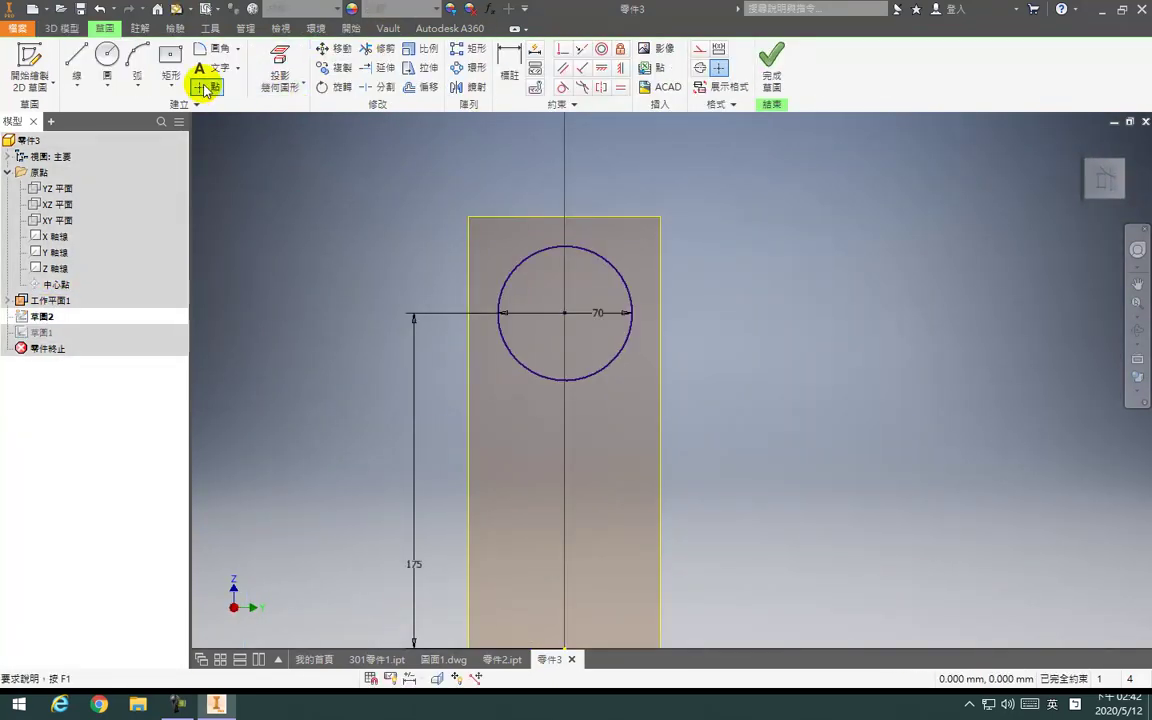
{"action": "left_click", "coordinate": [205, 88]}
{"action": "left_click", "coordinate": [565, 246]}
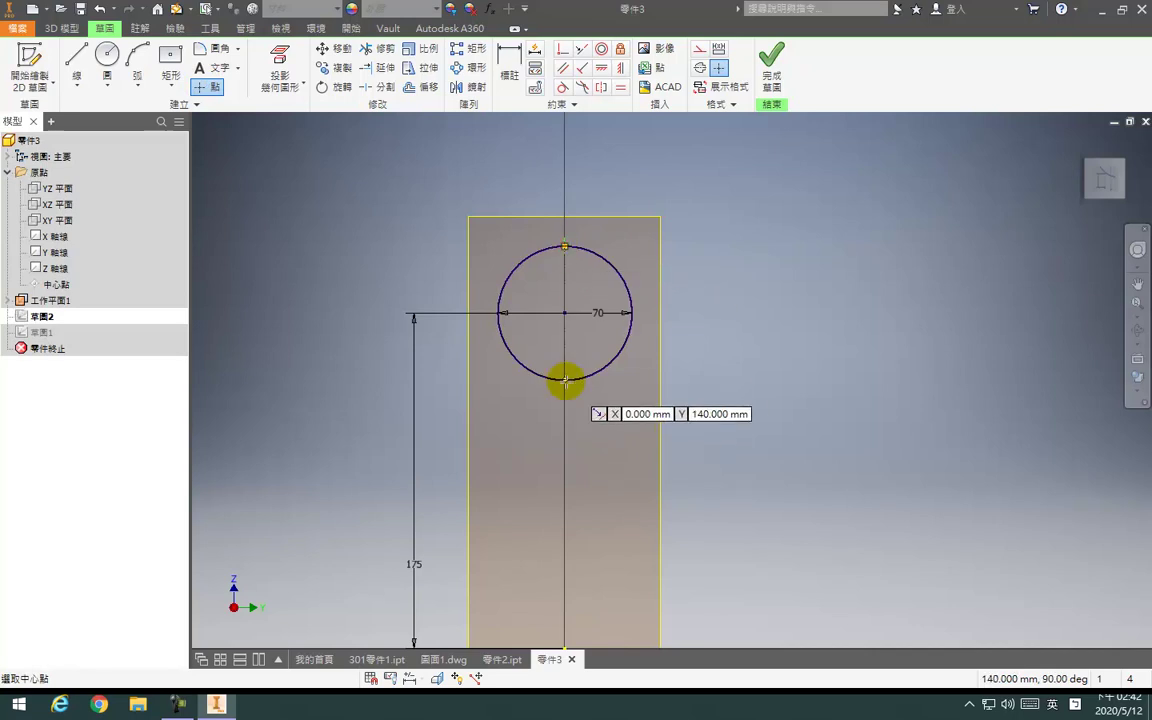
{"action": "left_click", "coordinate": [565, 380]}
Align the circle's top and bottom points with its centre using vertical constraints, and finish the sketch
{"action": "left_click", "coordinate": [620, 67]}
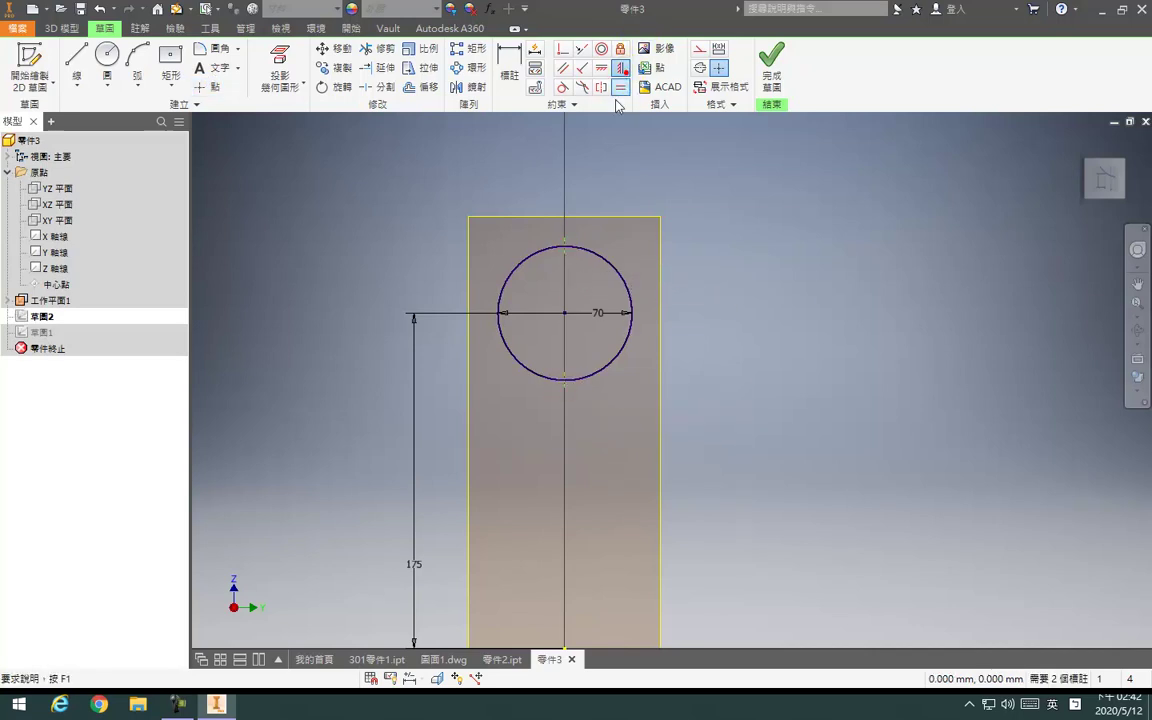
{"action": "left_click", "coordinate": [563, 245]}
{"action": "left_click", "coordinate": [565, 314]}
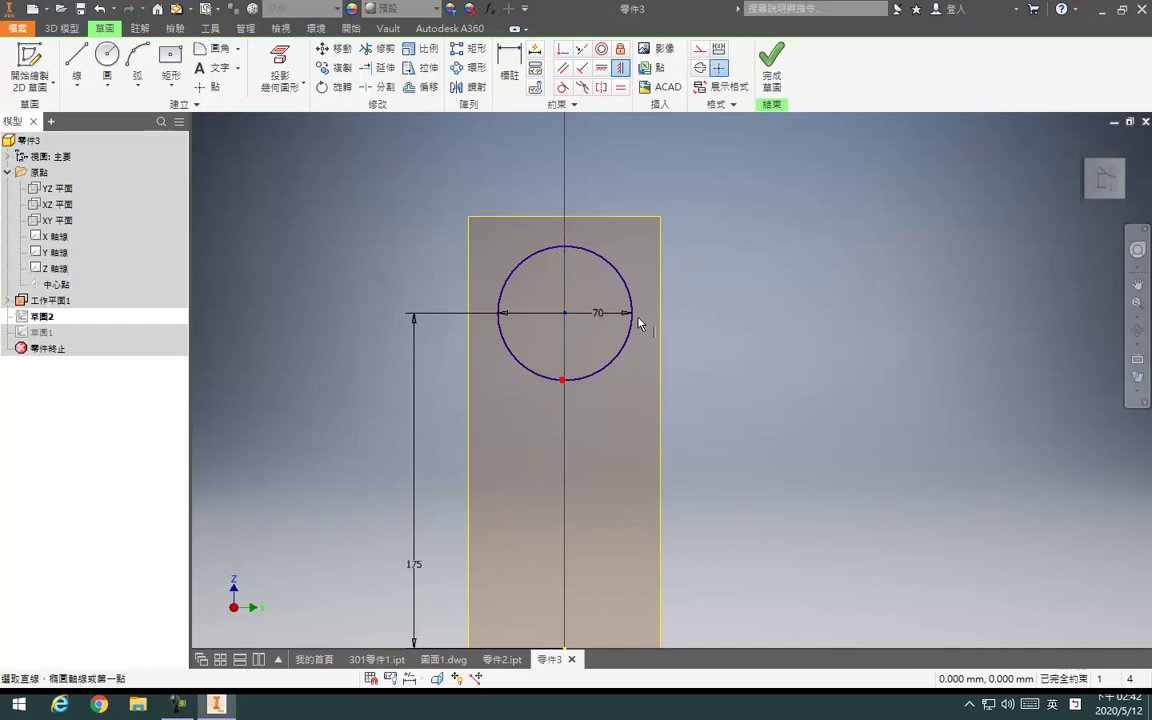
{"action": "left_click", "coordinate": [770, 70]}
Reopen the arc sketch and project the circle's top and bottom points into it
{"action": "double_click", "coordinate": [40, 331]}
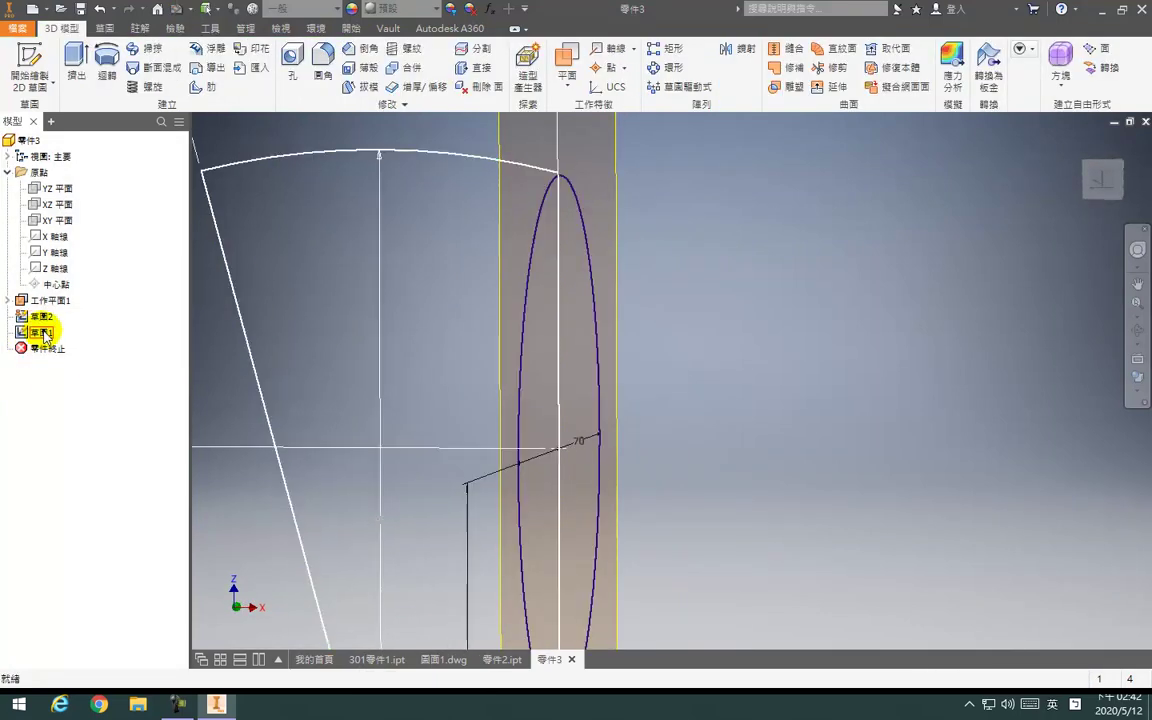
{"action": "scroll", "coordinate": [484, 338], "scroll_direction": "up", "scroll_amount": 5}
{"action": "left_click", "coordinate": [563, 48]}
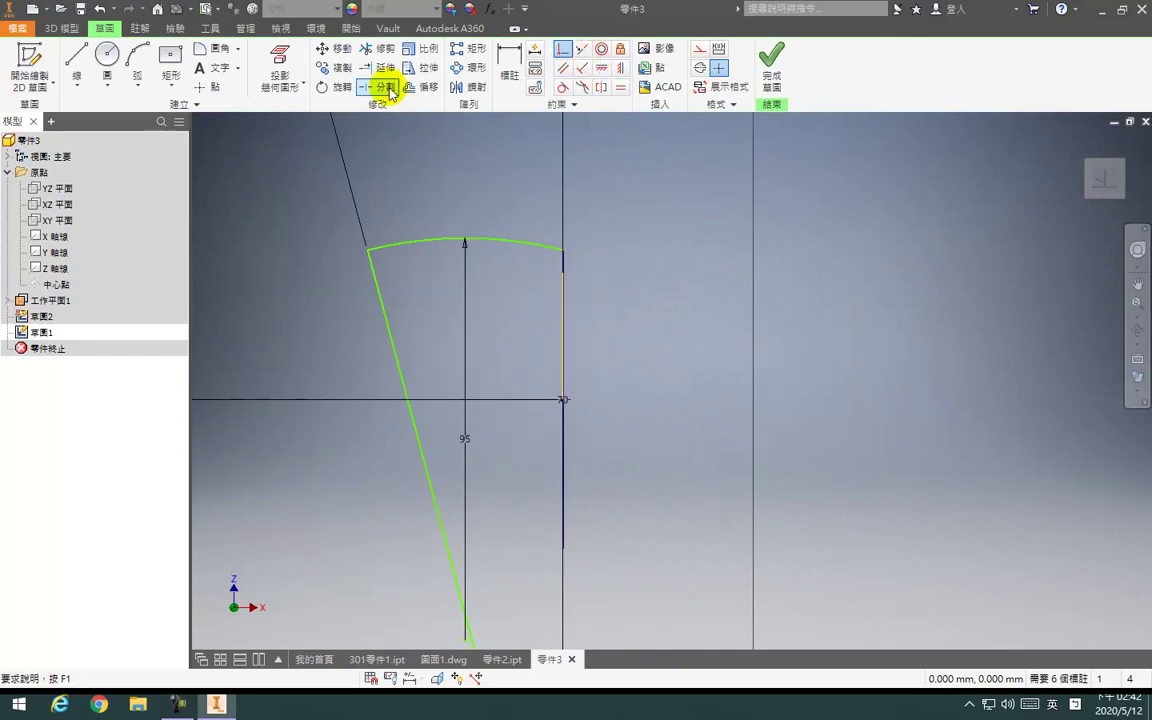
{"action": "left_click", "coordinate": [279, 58]}
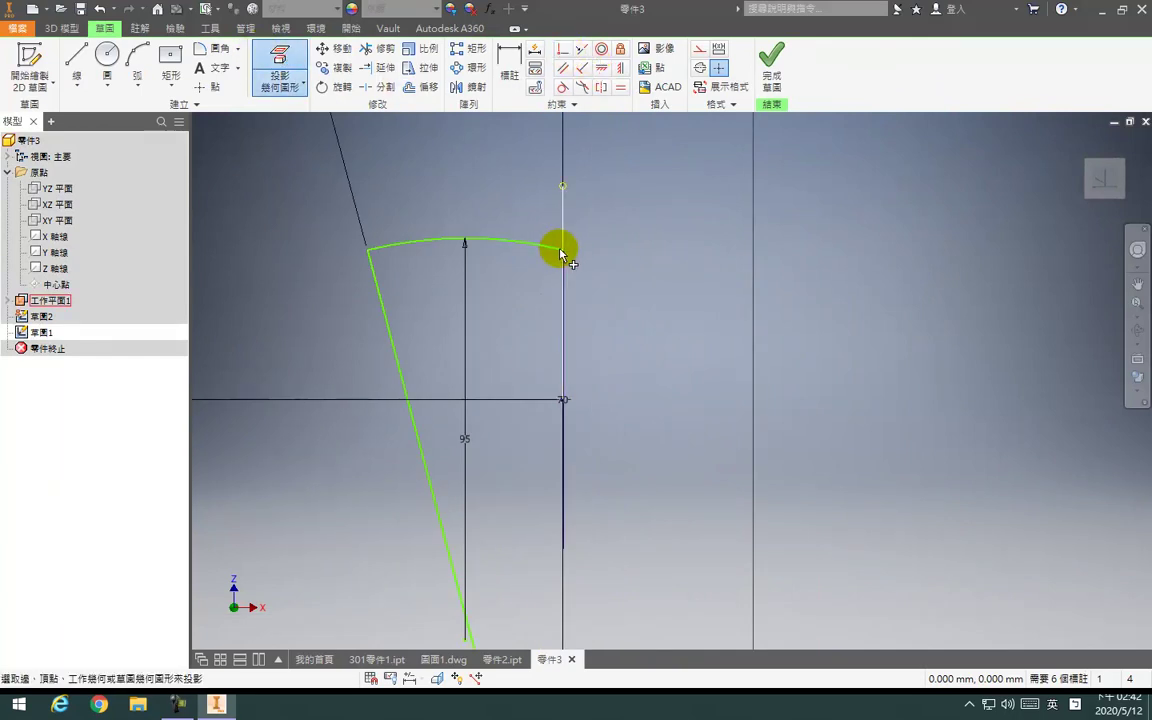
{"action": "left_click", "coordinate": [565, 338]}
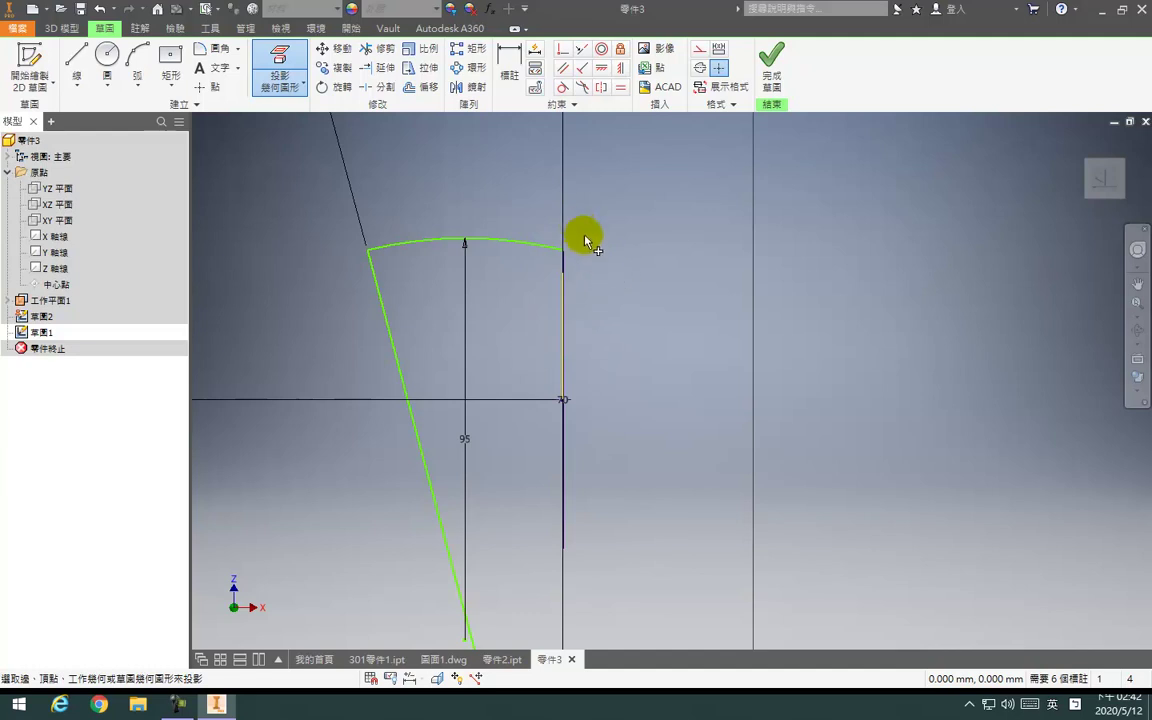
{"action": "middle_click_drag", "start_coordinate": [581, 225], "coordinate": [568, 268], "text": "shift"}
{"action": "scroll", "coordinate": [565, 545], "scroll_direction": "up", "scroll_amount": 5}
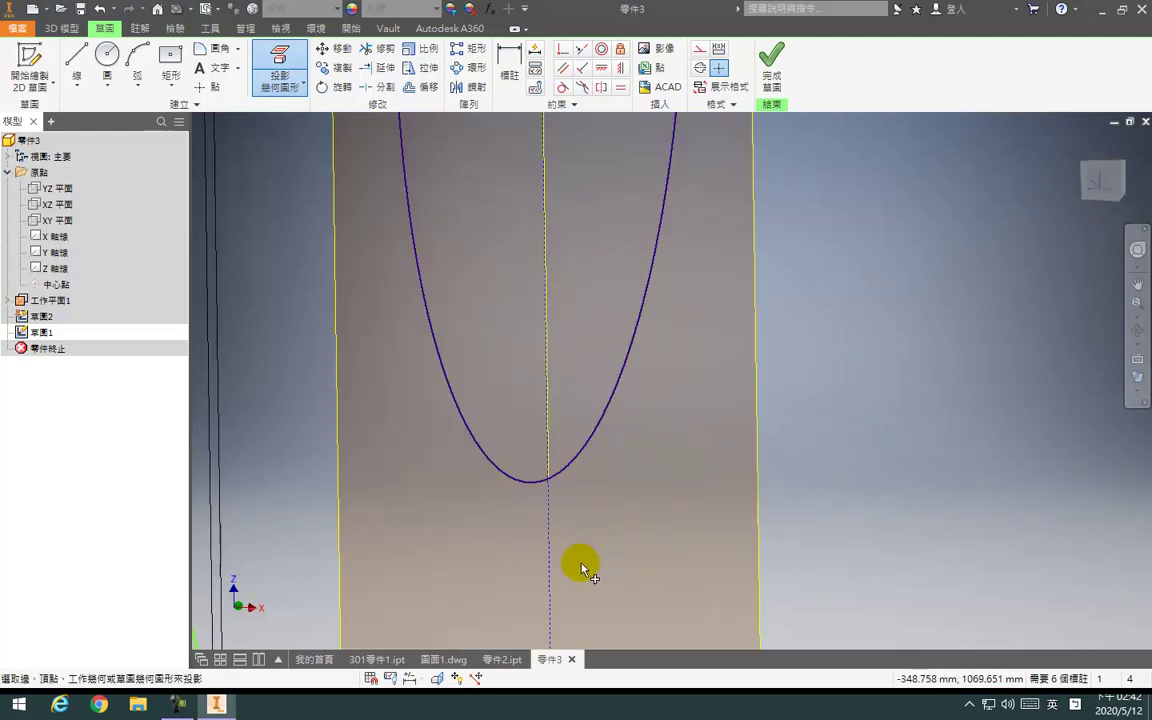
{"action": "left_click", "coordinate": [271, 64]}
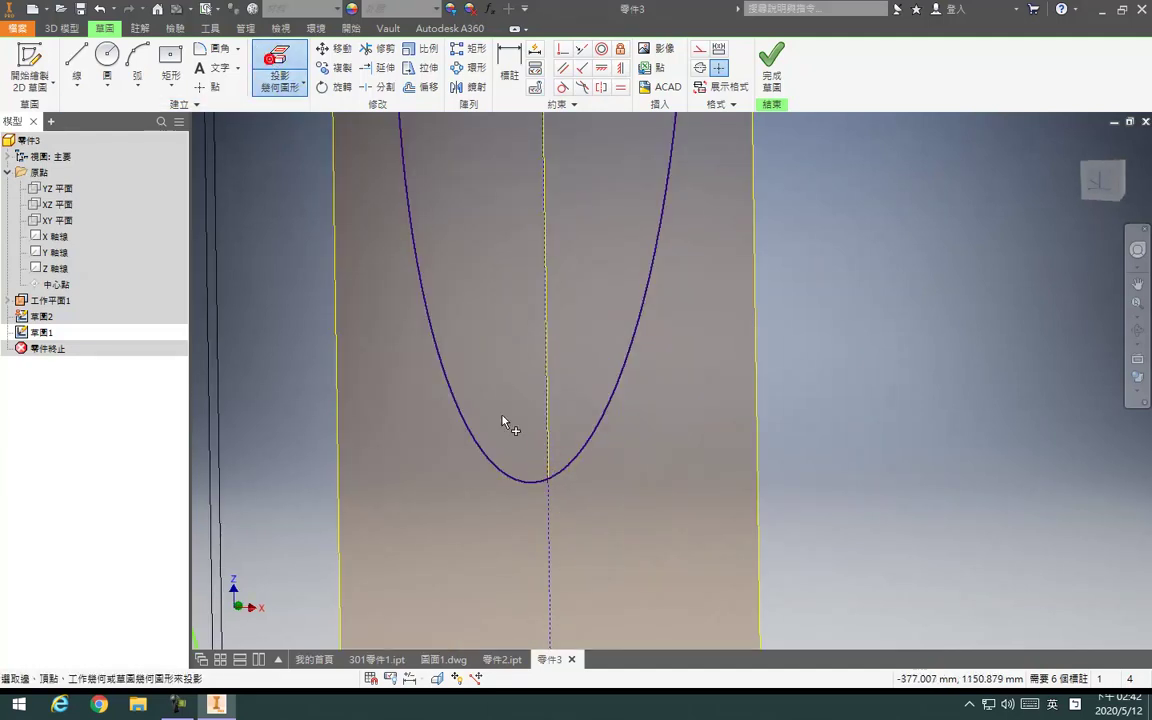
{"action": "scroll", "coordinate": [548, 484], "scroll_direction": "down", "scroll_amount": 5}
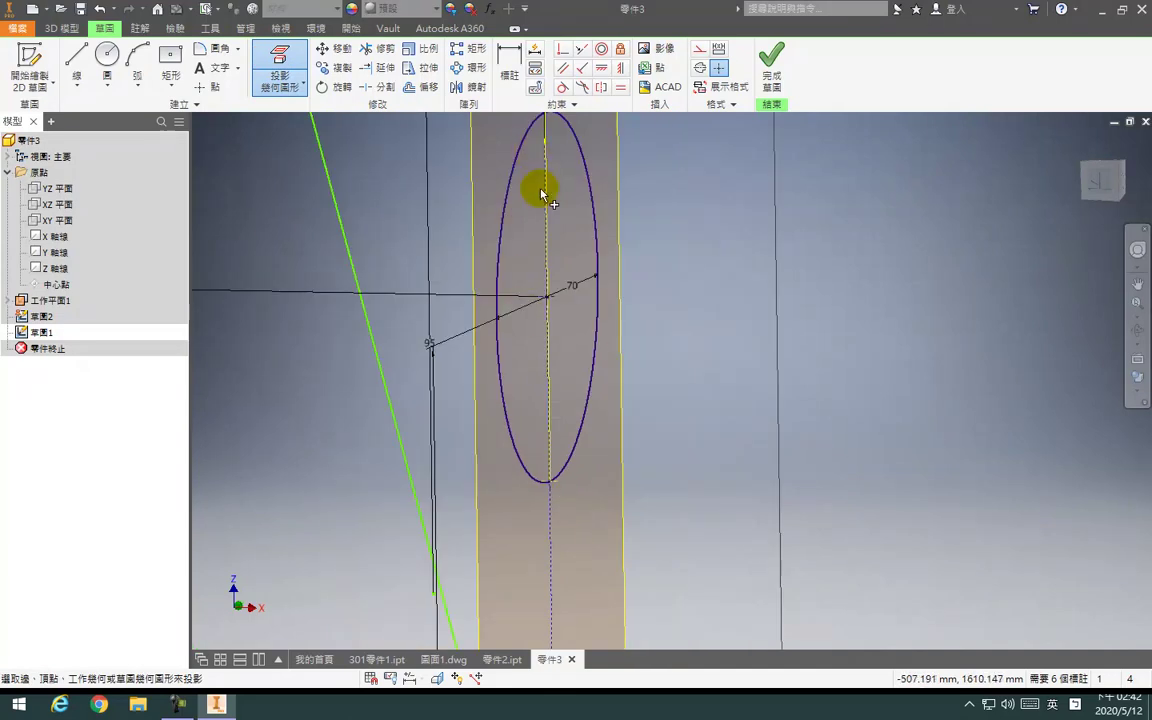
{"action": "middle_click_drag", "start_coordinate": [532, 154], "coordinate": [543, 232]}
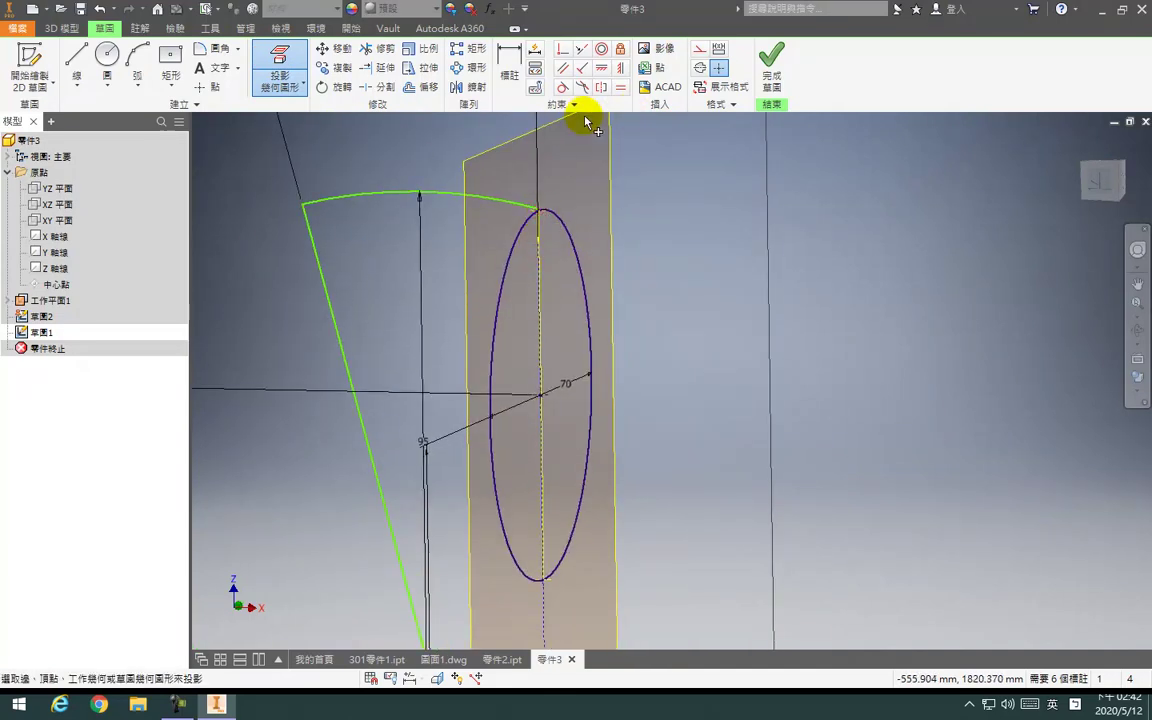
{"action": "left_click", "coordinate": [1099, 172]}
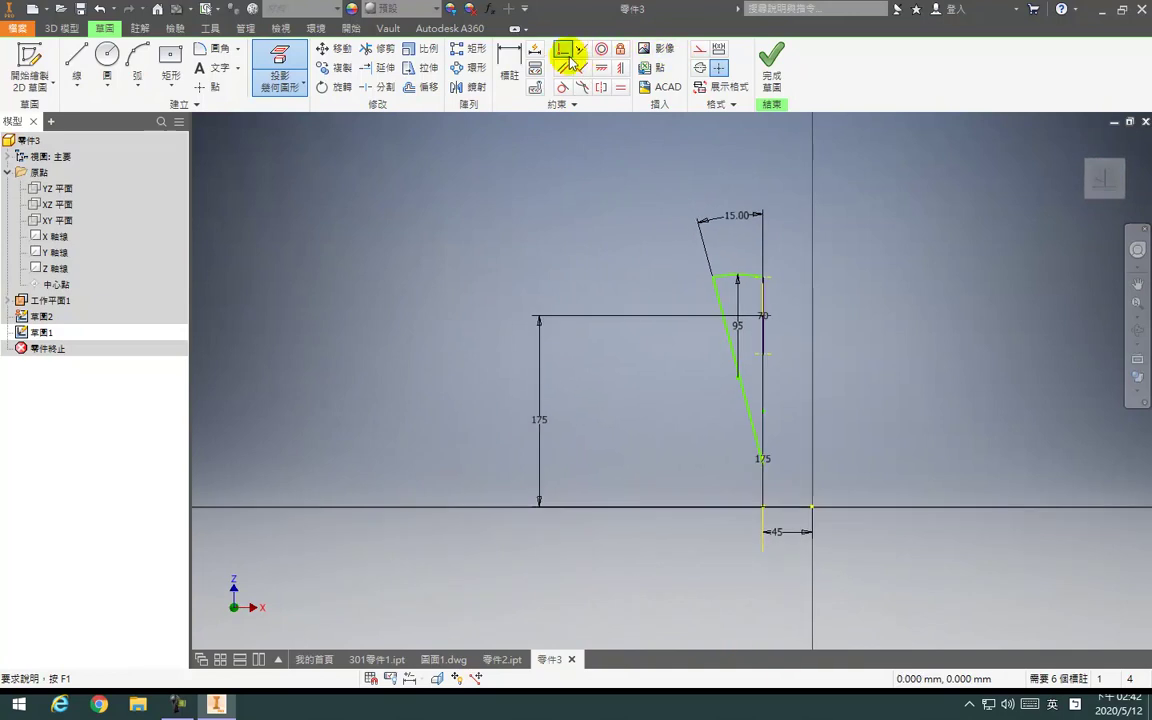
Try to attach the arc's inner end to the projected circle geometry with coincident constraints
{"action": "left_click", "coordinate": [563, 48]}
{"action": "scroll", "coordinate": [781, 293], "scroll_direction": "up", "scroll_amount": 3}
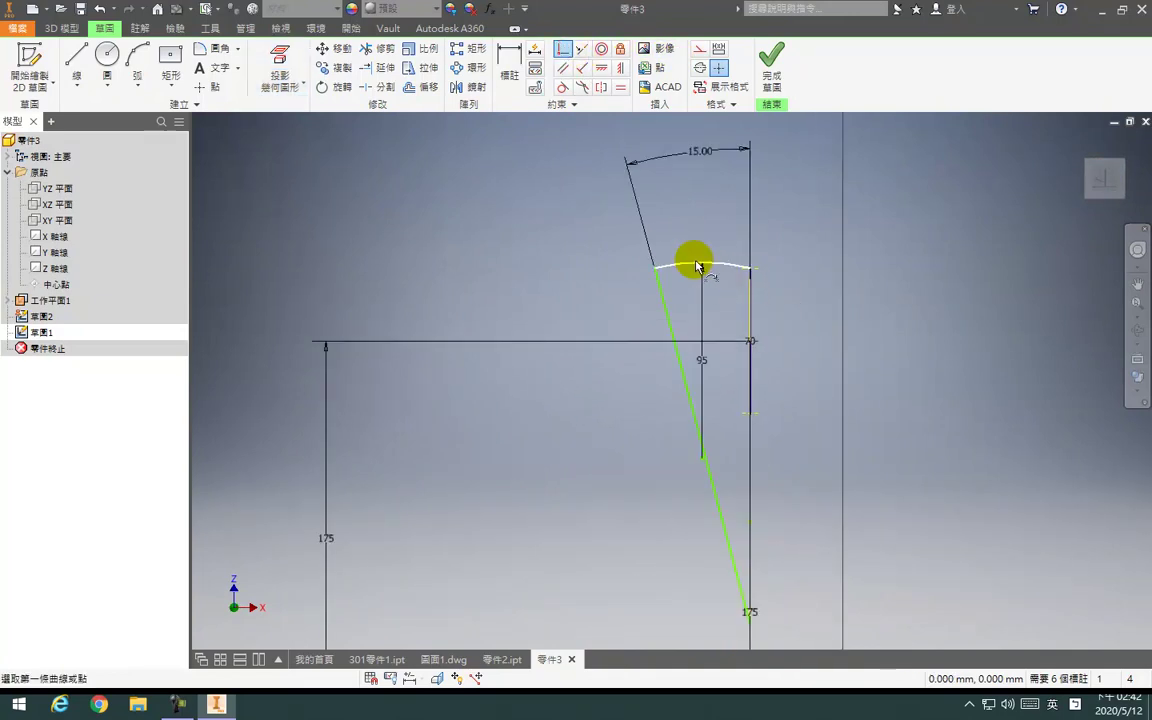
{"action": "left_click", "coordinate": [563, 48]}
{"action": "left_click", "coordinate": [738, 267]}
{"action": "left_click", "coordinate": [739, 266]}
{"action": "left_click", "coordinate": [748, 345]}
{"action": "key", "text": "Escape"}
{"action": "scroll", "coordinate": [683, 310], "scroll_direction": "down", "scroll_amount": 4}
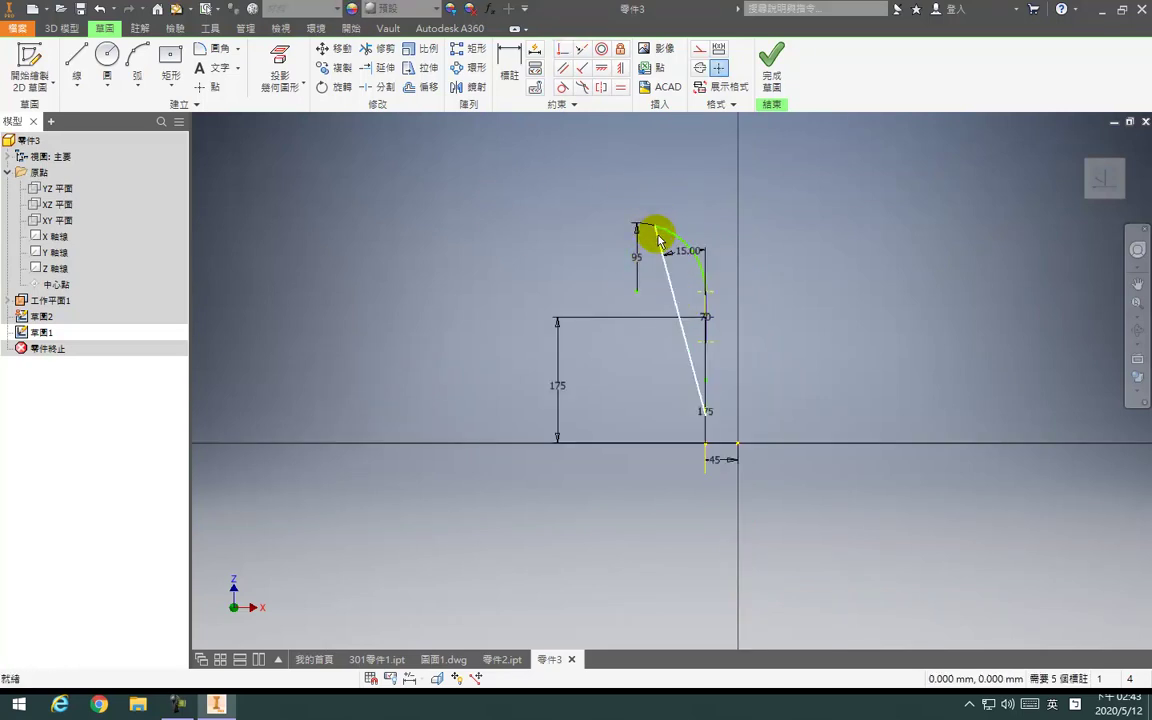
Replace the old arc and slanted line with a new three-point arc spanning about 52 mm from the circle's projected top point
{"action": "left_click", "coordinate": [711, 267]}
{"action": "key", "text": "Delete"}
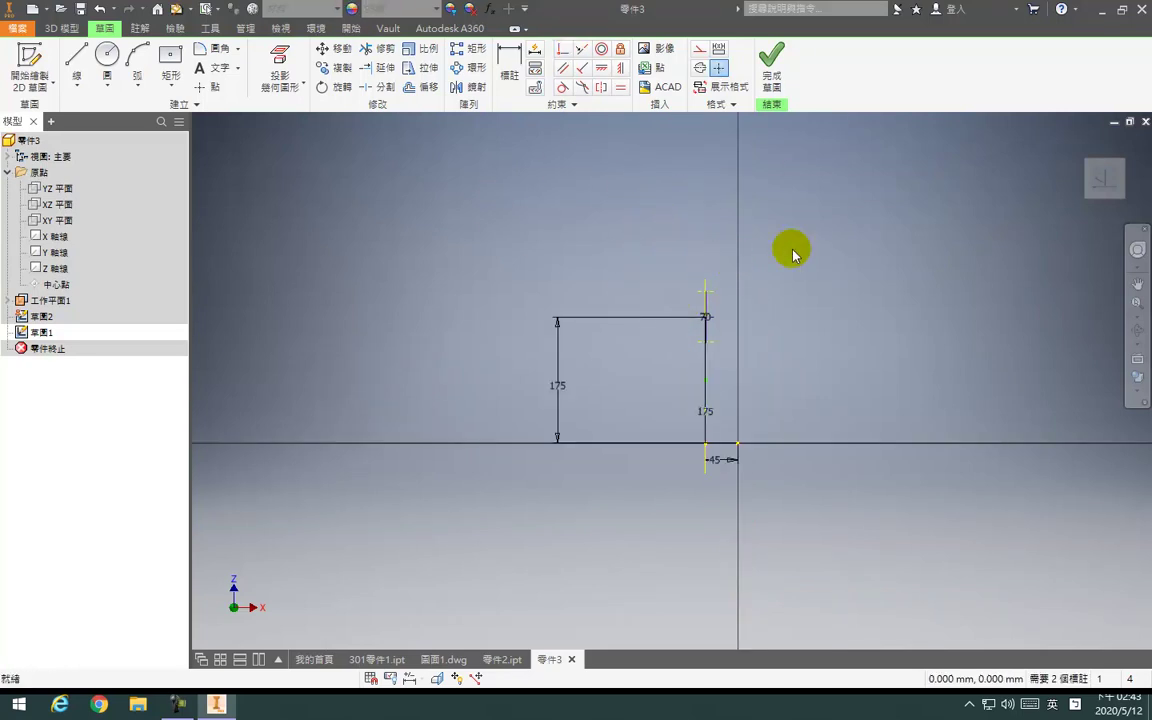
{"action": "left_click", "coordinate": [137, 60]}
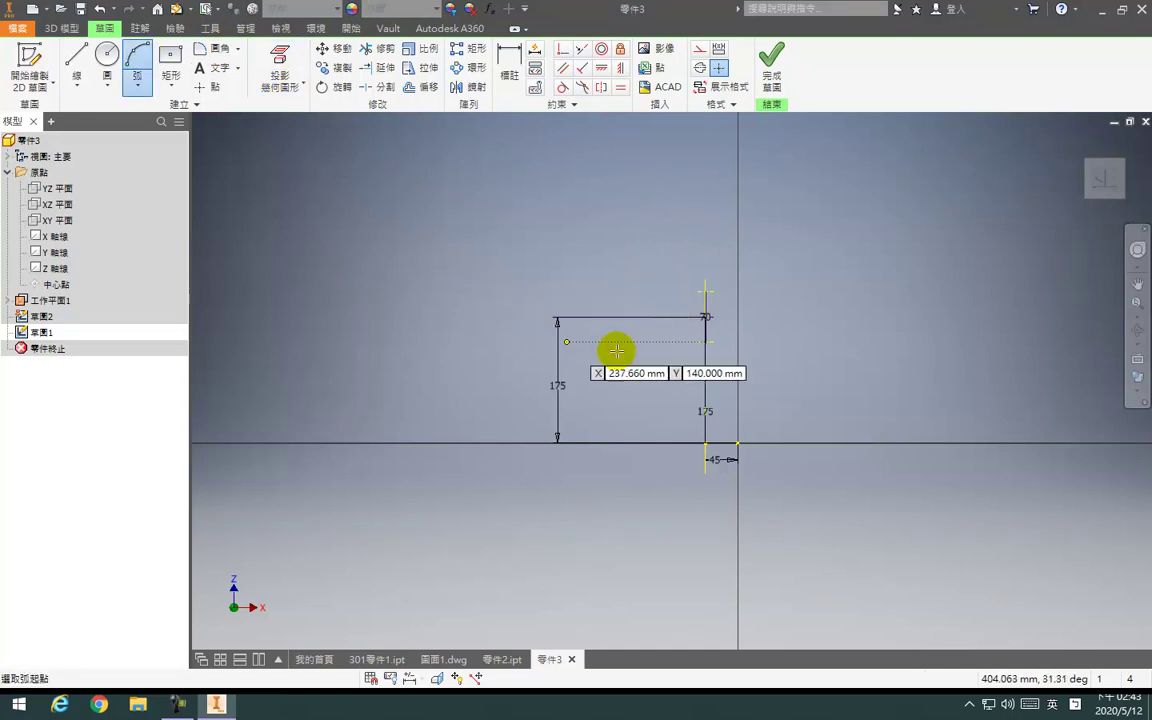
{"action": "left_click", "coordinate": [701, 293]}
{"action": "scroll", "coordinate": [662, 302], "scroll_direction": "up", "scroll_amount": 5}
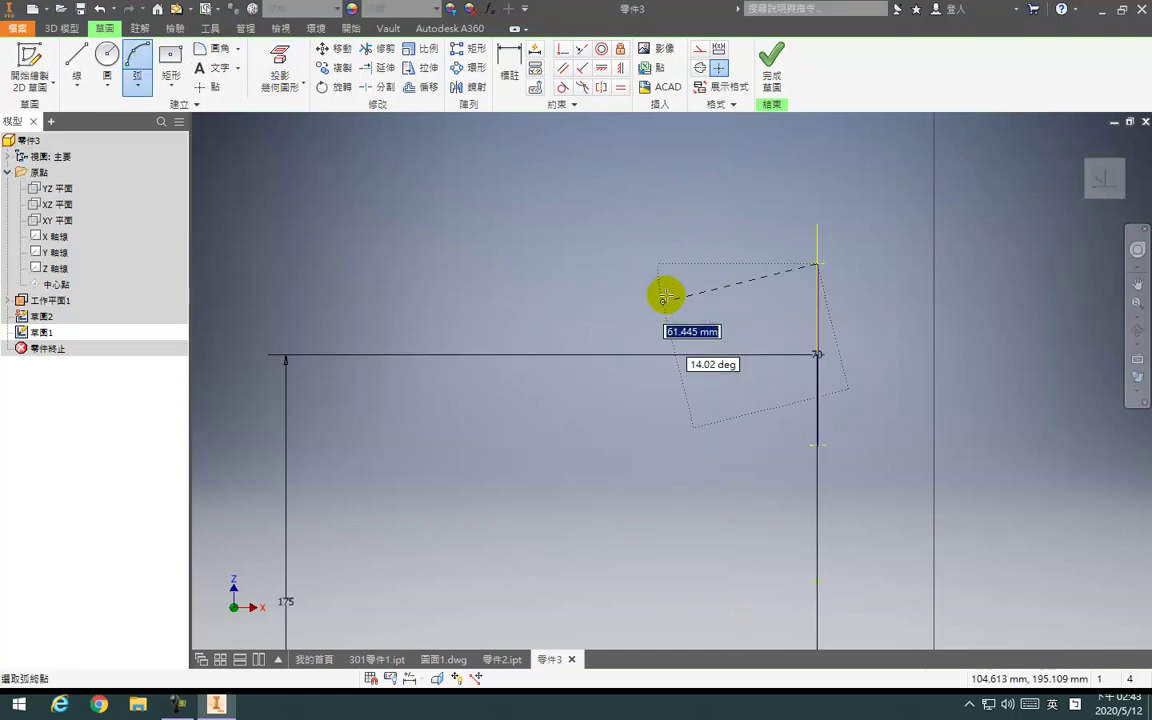
{"action": "left_click", "coordinate": [681, 274]}
{"action": "left_click", "coordinate": [681, 274]}
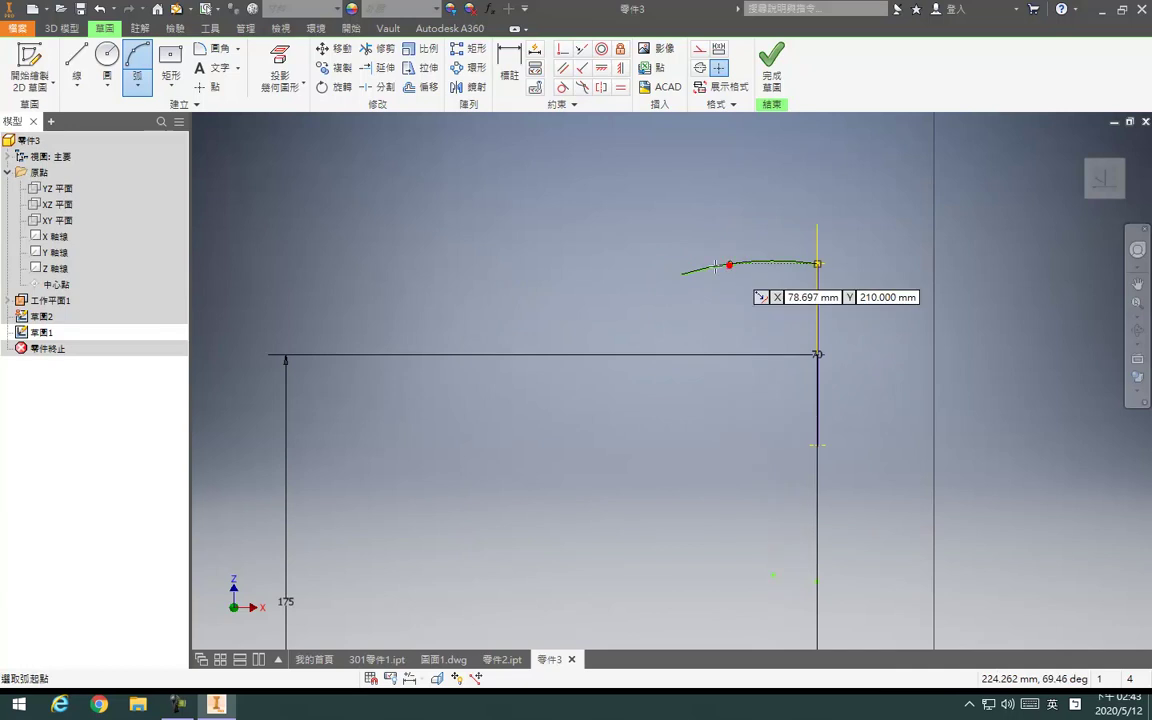
Draw a slanted line from the new arc's outer end down to the vertical axis below the circle
{"action": "key", "text": "l"}
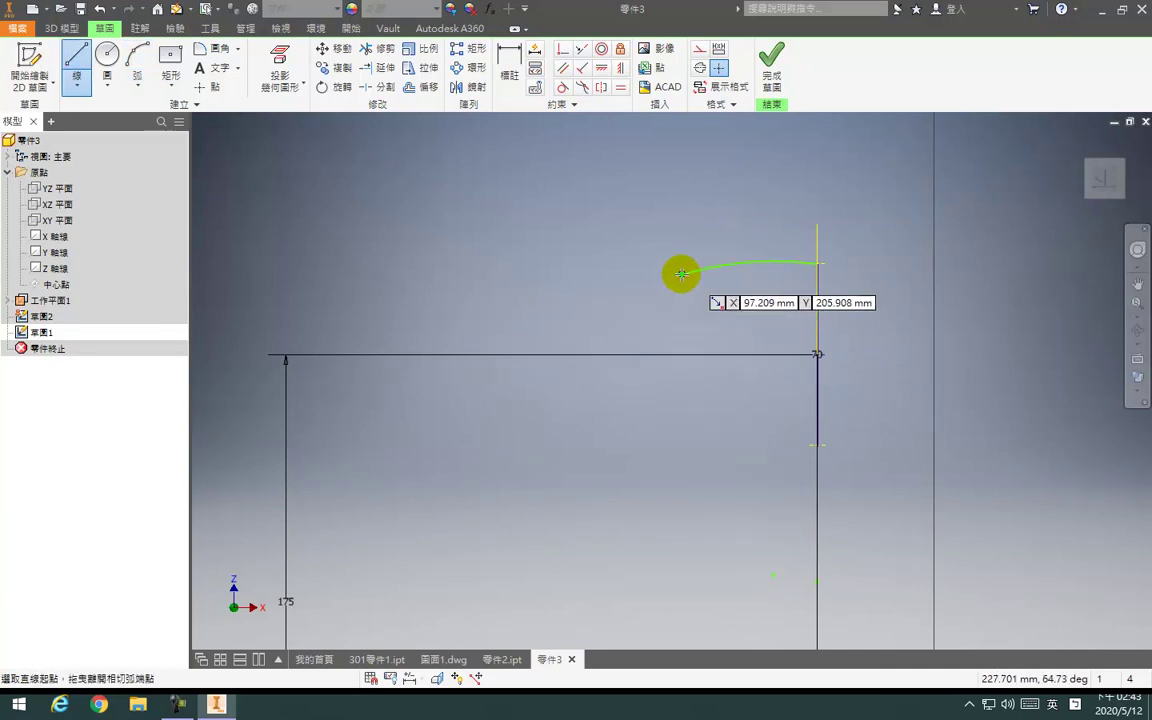
{"action": "scroll", "coordinate": [682, 274], "scroll_direction": "down", "scroll_amount": 3}
{"action": "left_click", "coordinate": [687, 287]}
{"action": "left_click", "coordinate": [735, 383]}
{"action": "scroll", "coordinate": [735, 380], "scroll_direction": "up", "scroll_amount": 3}
{"action": "key", "text": "Escape"}
{"action": "middle_click_drag", "start_coordinate": [733, 360], "coordinate": [565, 320]}
{"action": "mouse_move", "coordinate": [669, 358]}
{"action": "middle_mouse_down", "text": "shift"}
{"action": "mouse_move", "coordinate": [689, 373]}
{"action": "mouse_move", "coordinate": [677, 375]}
{"action": "middle_mouse_up", "text": "shift"}
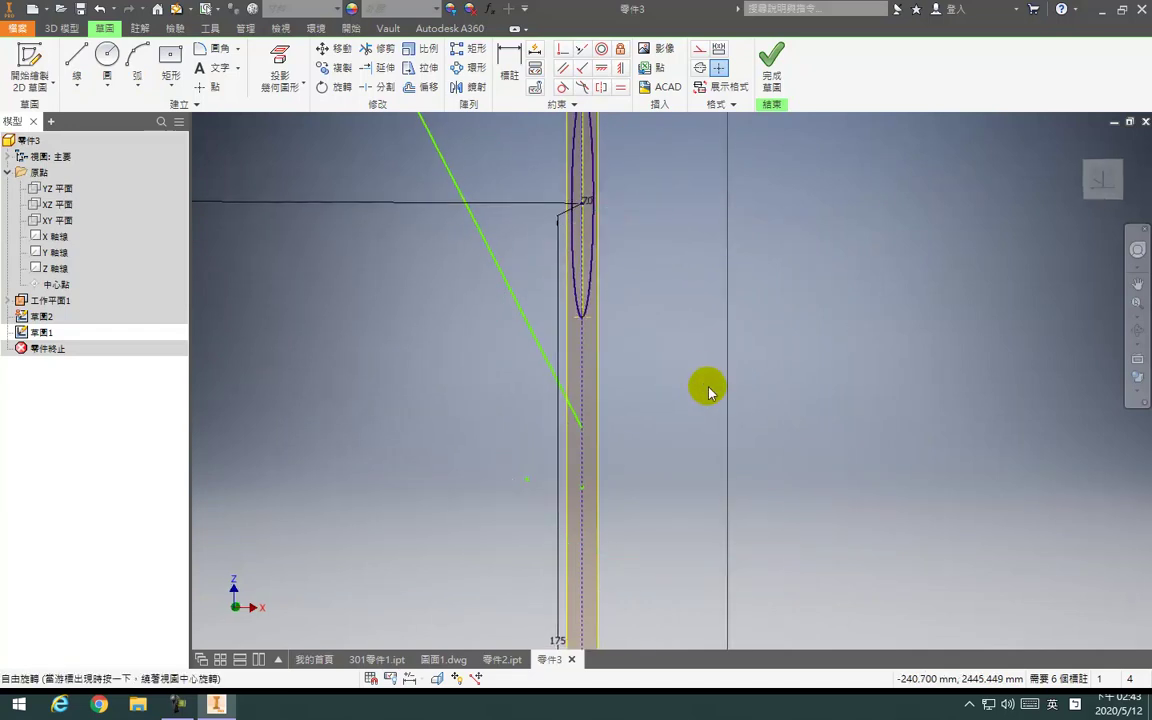
{"action": "left_click", "coordinate": [1104, 178]}
{"action": "left_click", "coordinate": [619, 68]}
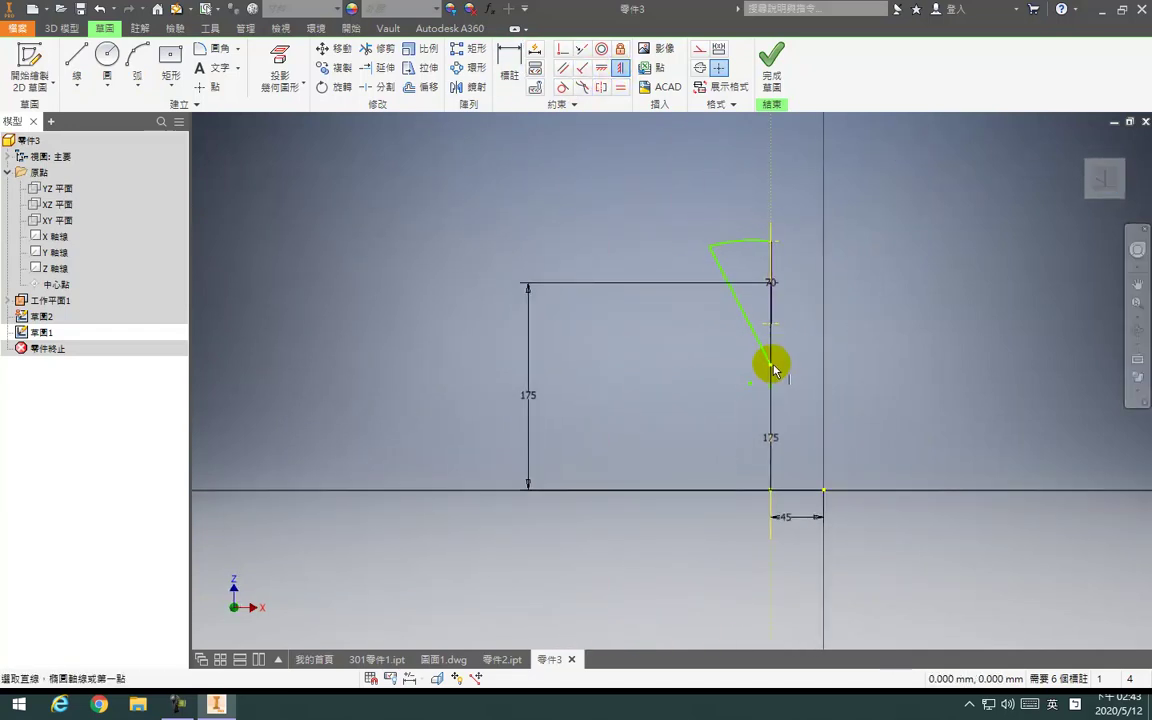
{"action": "left_click", "coordinate": [770, 325]}
{"action": "key", "text": "Escape"}
{"action": "key", "text": "Escape"}
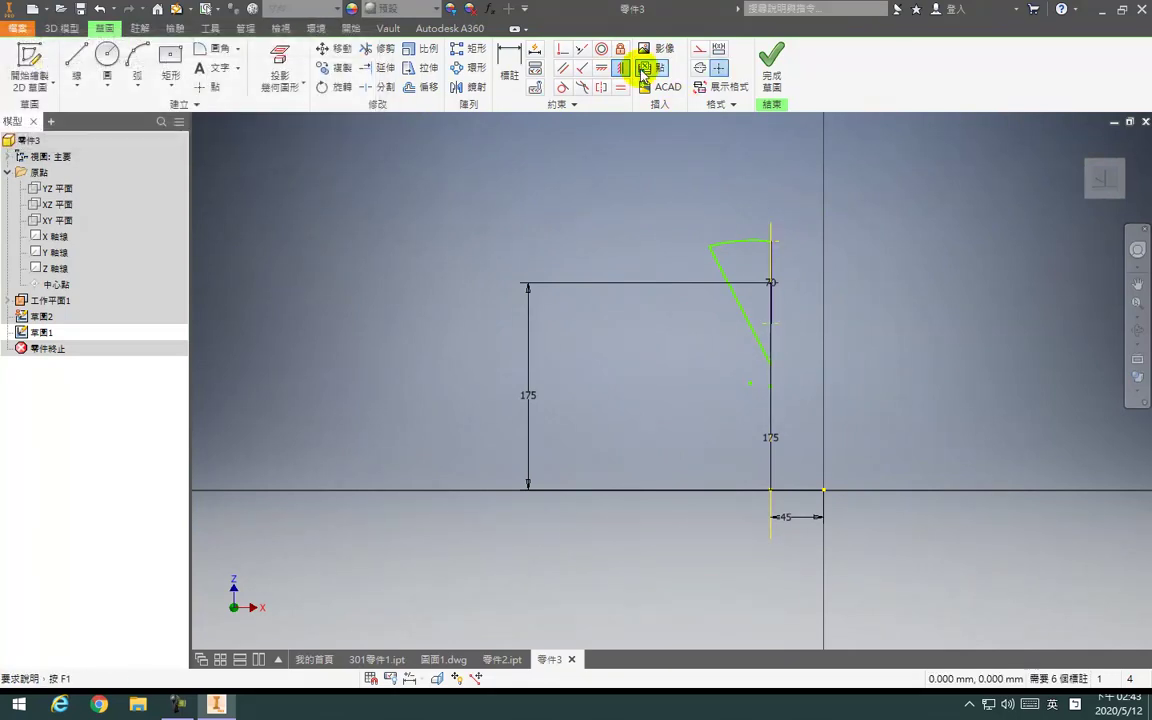
Dimension the angle between the slanted line and the vertical axis as 15 degrees
{"action": "key", "text": "d"}
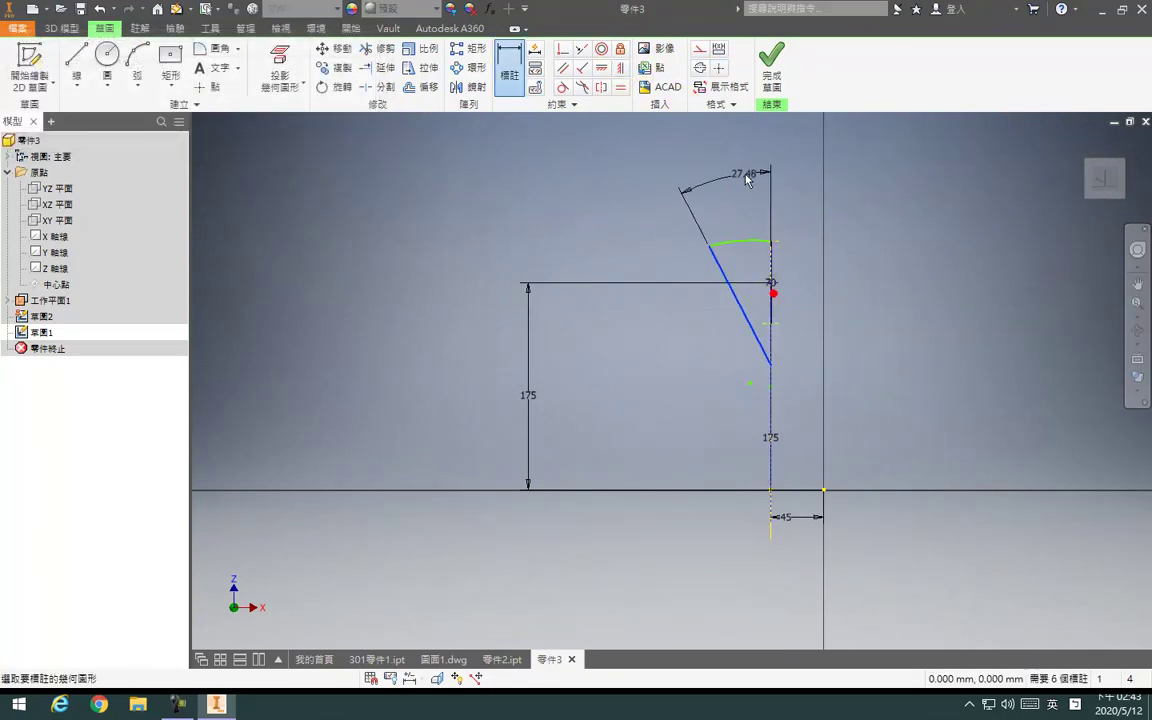
{"action": "double_click", "coordinate": [746, 177]}
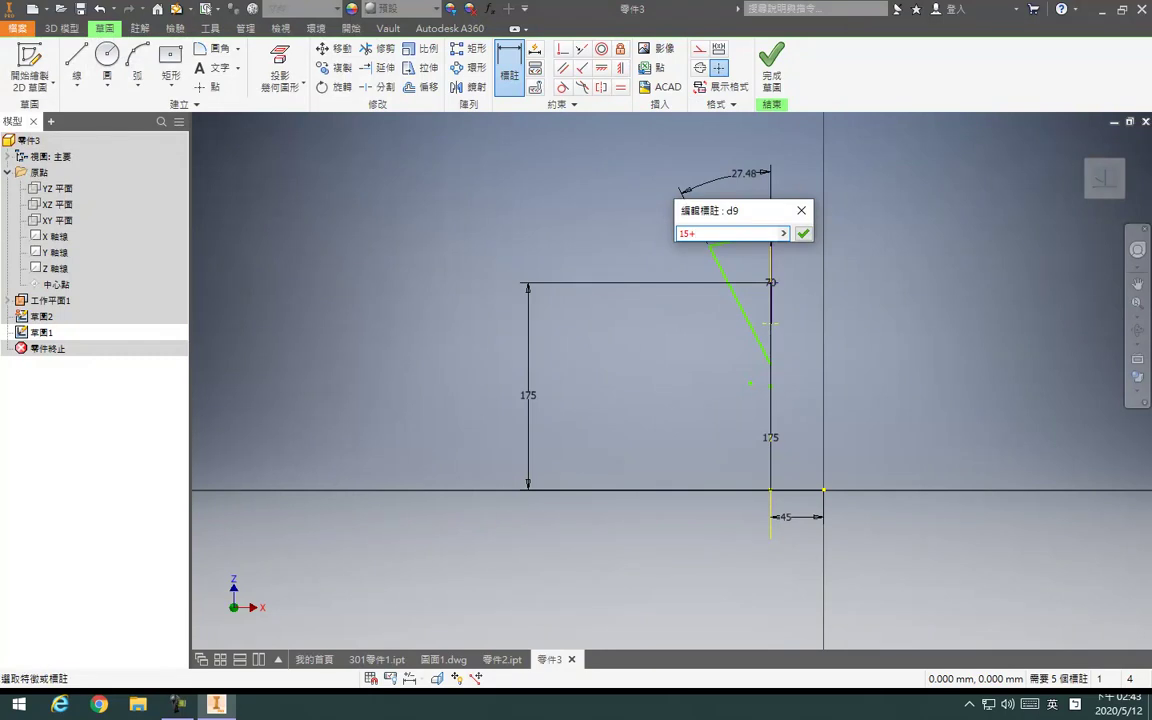
{"action": "key", "text": "Return"}
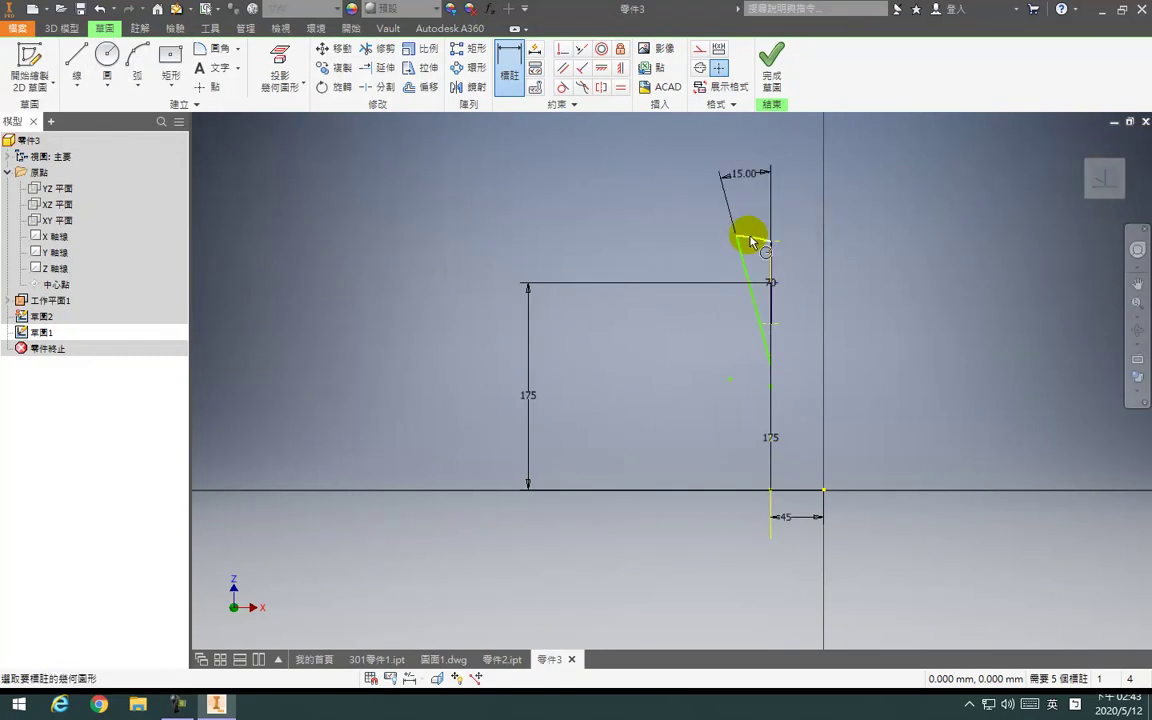
Dimension the arc's radius as 95 mm and constrain its centre onto the vertical axis with a coincident constraint
{"action": "left_click", "coordinate": [758, 259]}
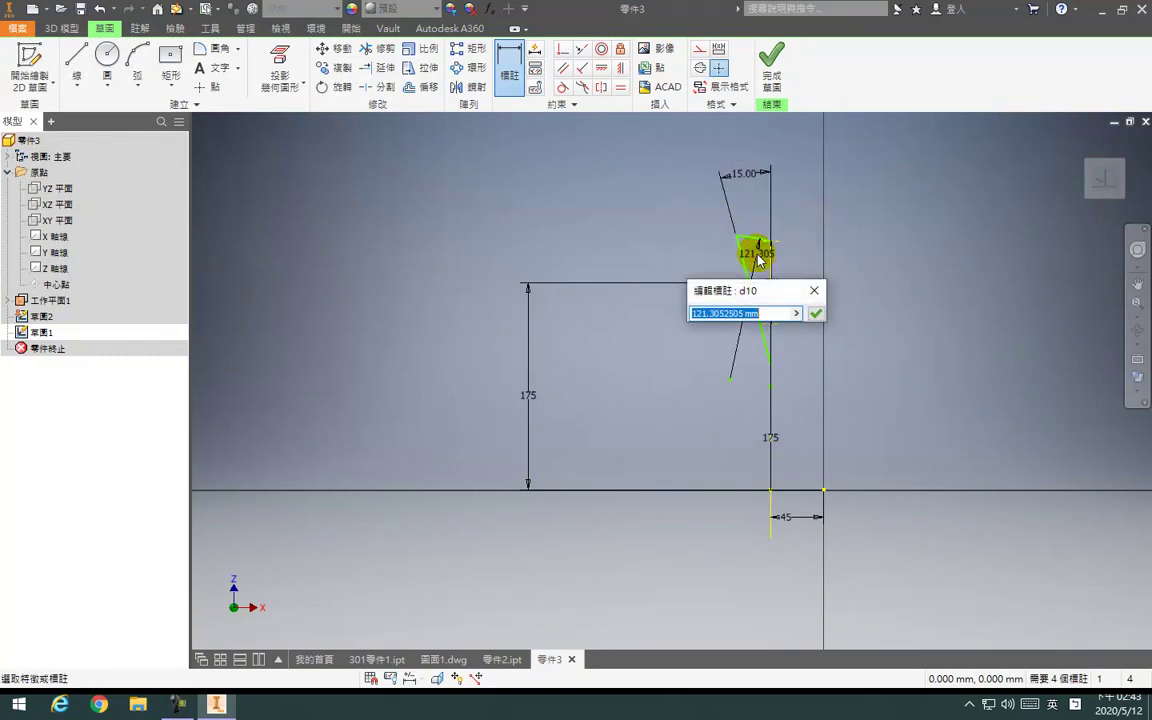
{"action": "key", "text": "Return"}
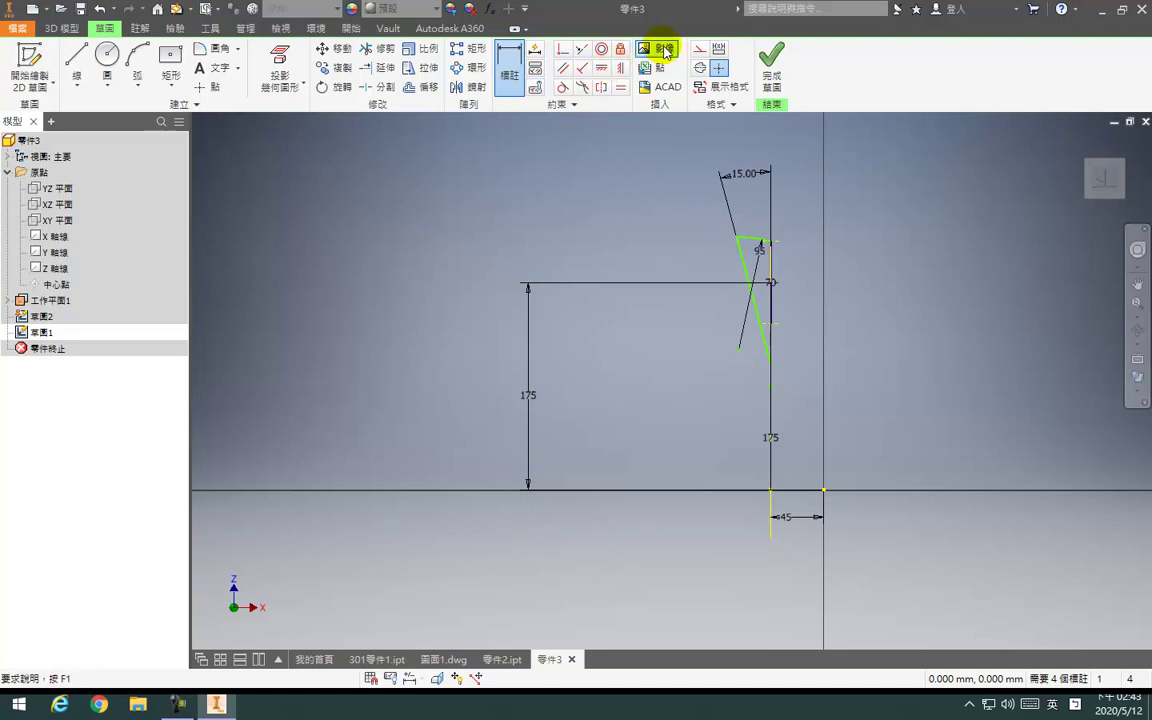
{"action": "left_click", "coordinate": [568, 49]}
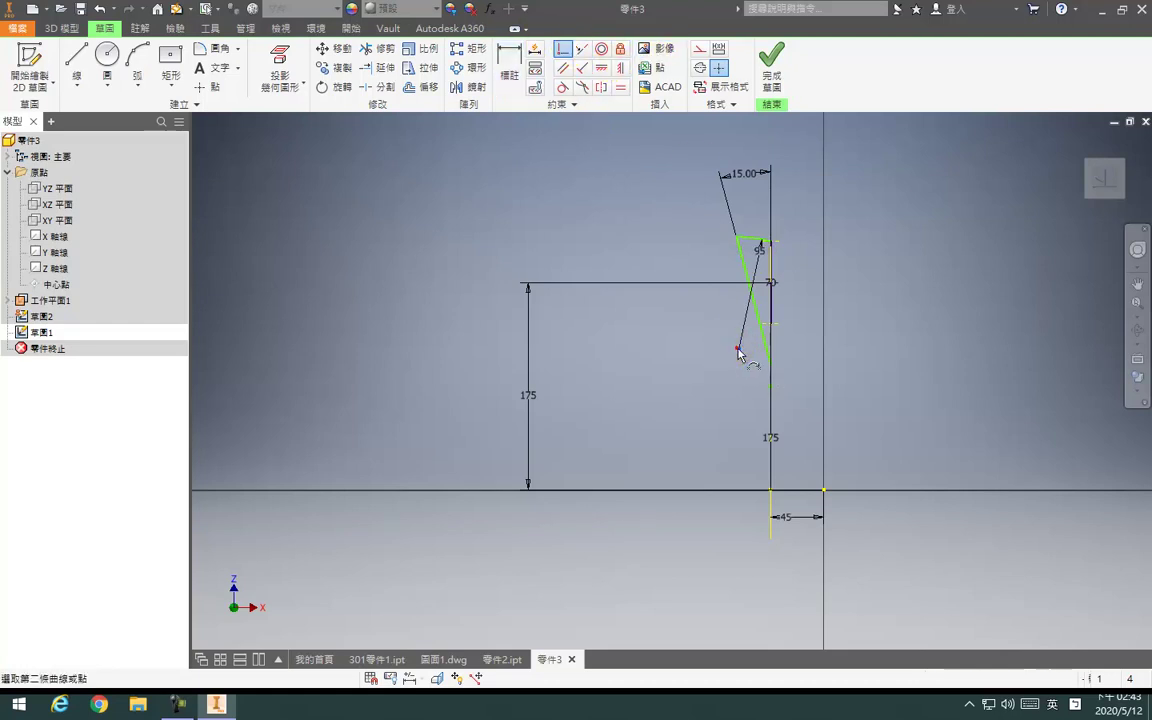
{"action": "left_click", "coordinate": [771, 350]}
{"action": "scroll", "coordinate": [752, 262], "scroll_direction": "down", "scroll_amount": 5}
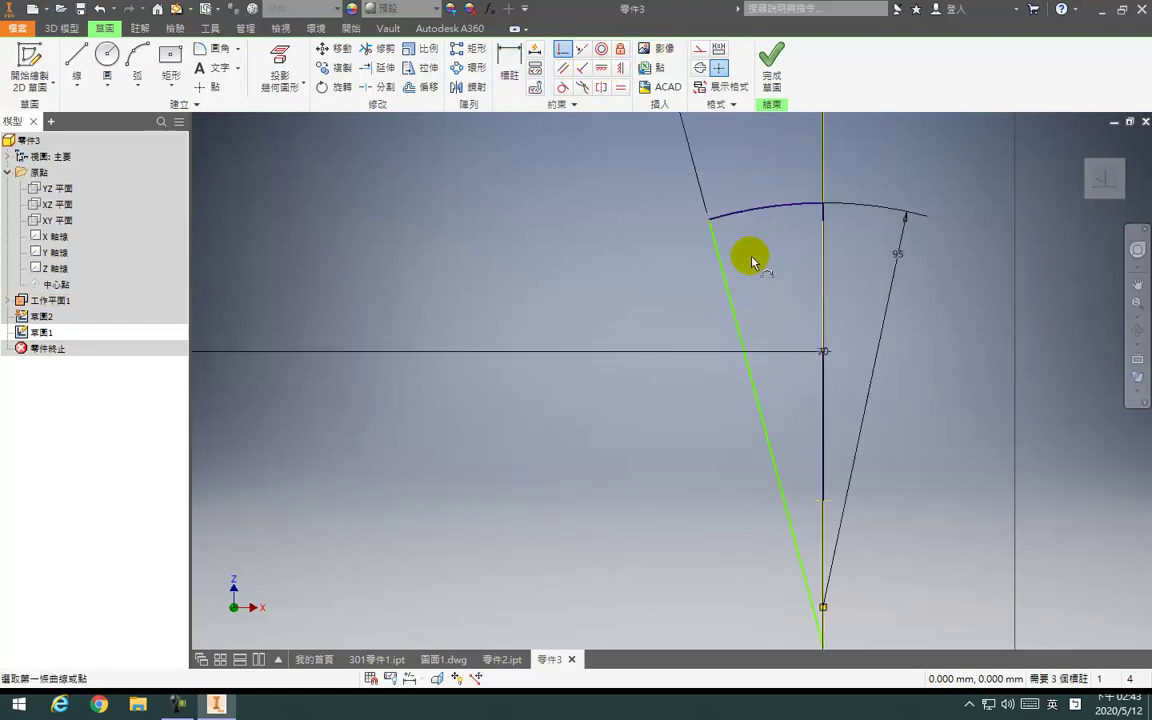
{"action": "scroll", "coordinate": [753, 263], "scroll_direction": "up", "scroll_amount": 2}
{"action": "key", "text": "d"}
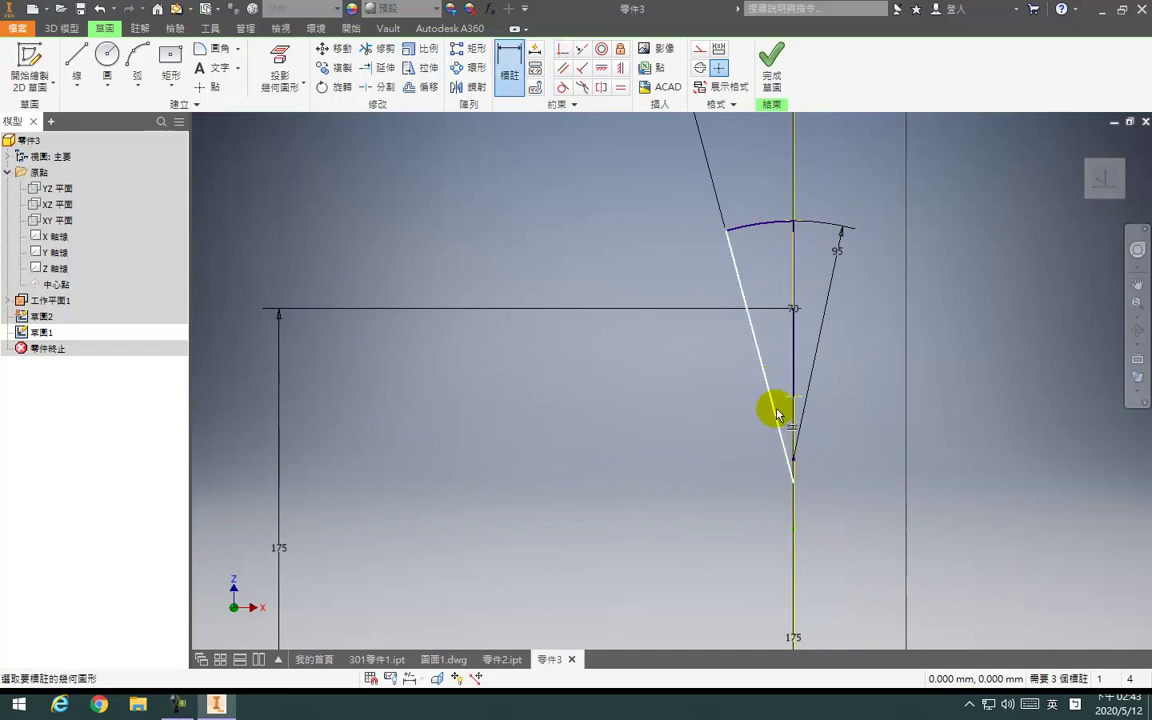
{"action": "left_click", "coordinate": [777, 407]}
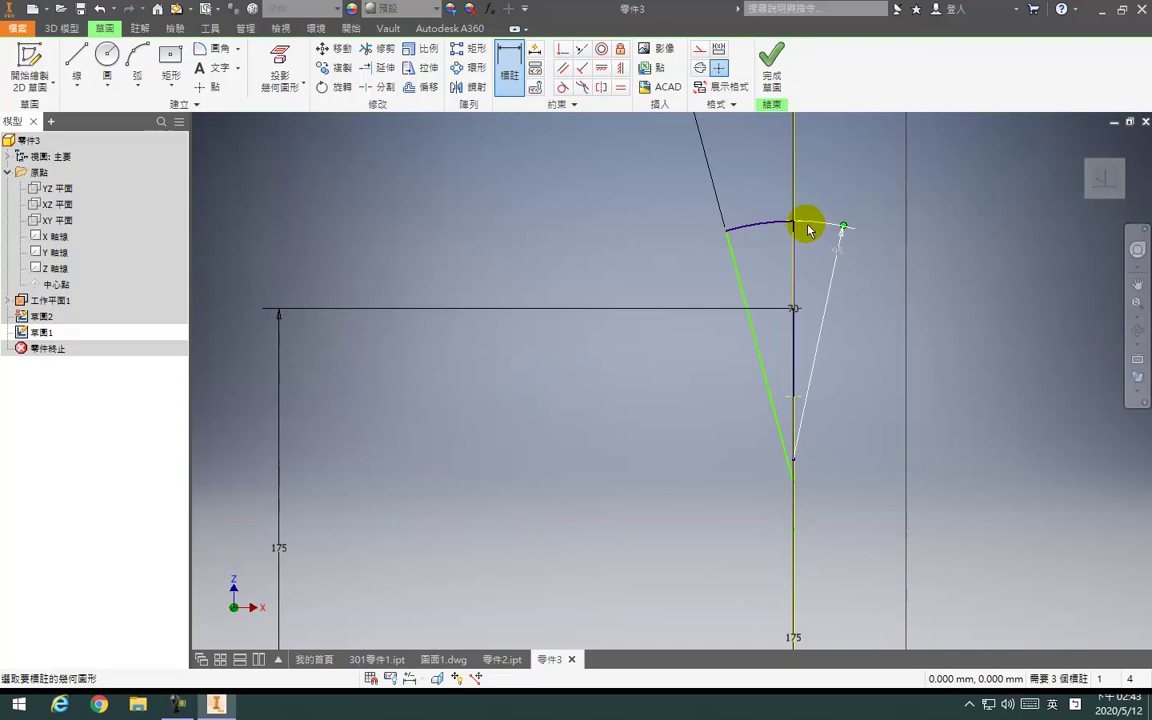
{"action": "left_click", "coordinate": [808, 229]}
{"action": "key", "text": "Escape"}
Replace the slanted line with one about 90 mm long, running from the arc's outer end and stopping short of the vertical axis
{"action": "mouse_move", "coordinate": [792, 483]}
{"action": "left_mouse_down"}
{"action": "mouse_move", "coordinate": [765, 432]}
{"action": "mouse_move", "coordinate": [789, 249]}
{"action": "mouse_move", "coordinate": [702, 476]}
{"action": "mouse_move", "coordinate": [783, 470]}
{"action": "left_mouse_up"}
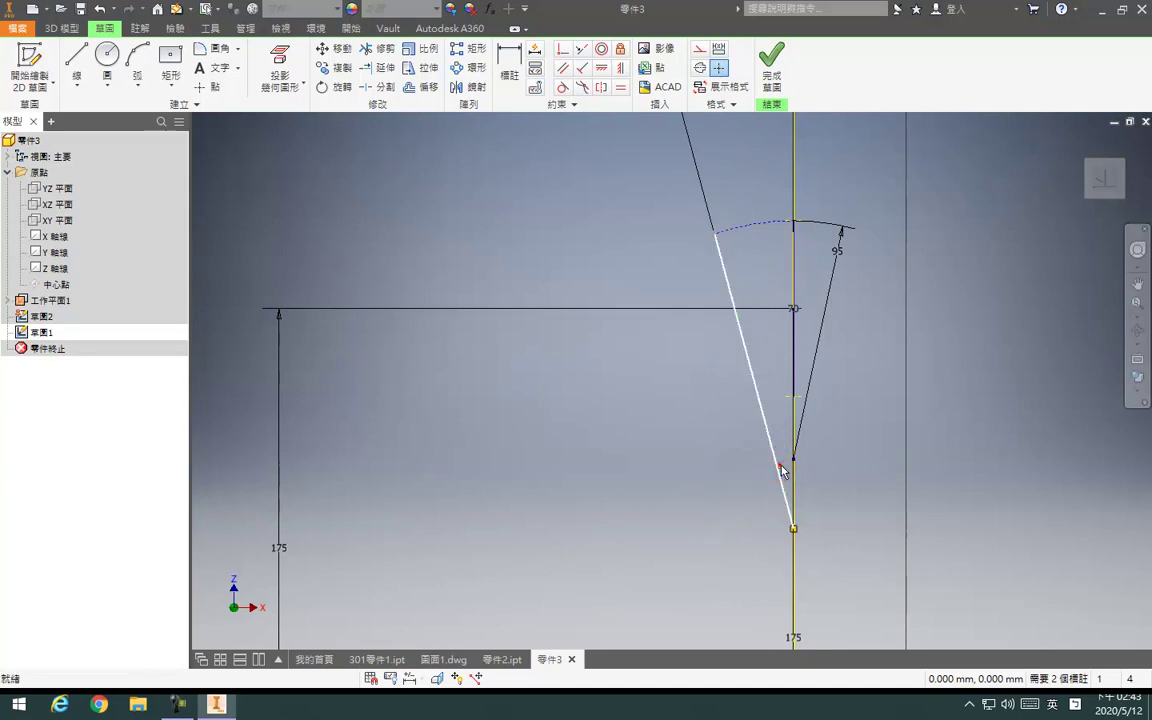
{"action": "key", "text": "Delete"}
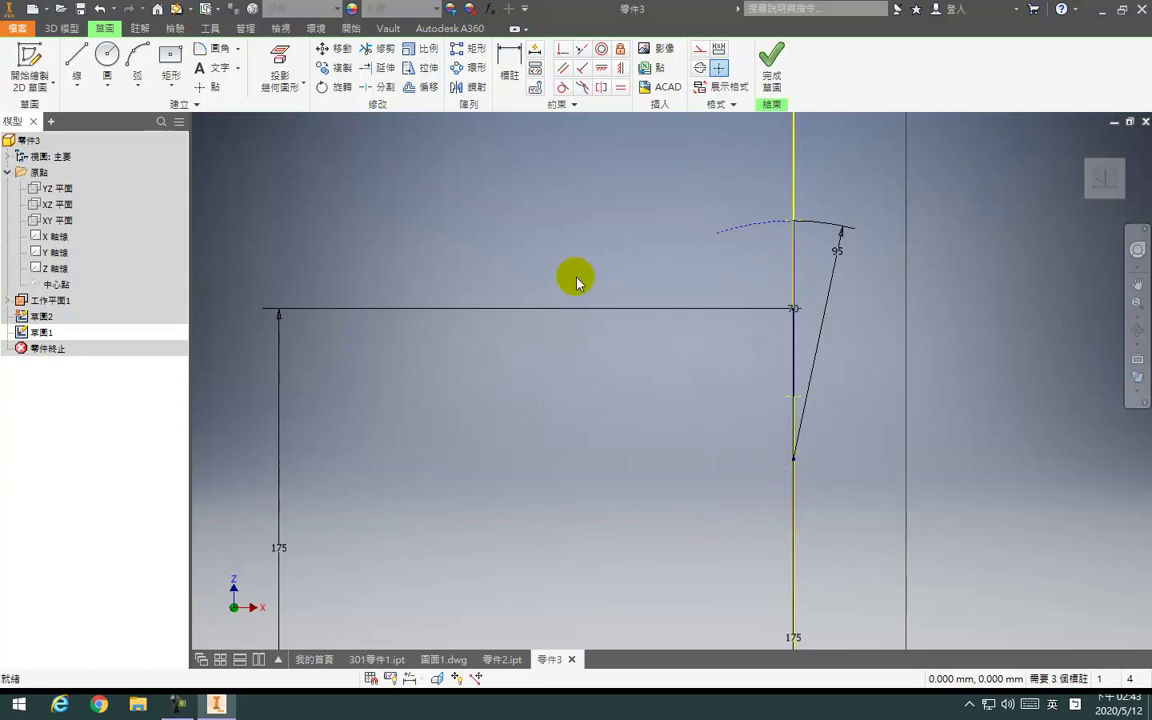
{"action": "left_click", "coordinate": [78, 75]}
{"action": "left_click", "coordinate": [716, 235]}
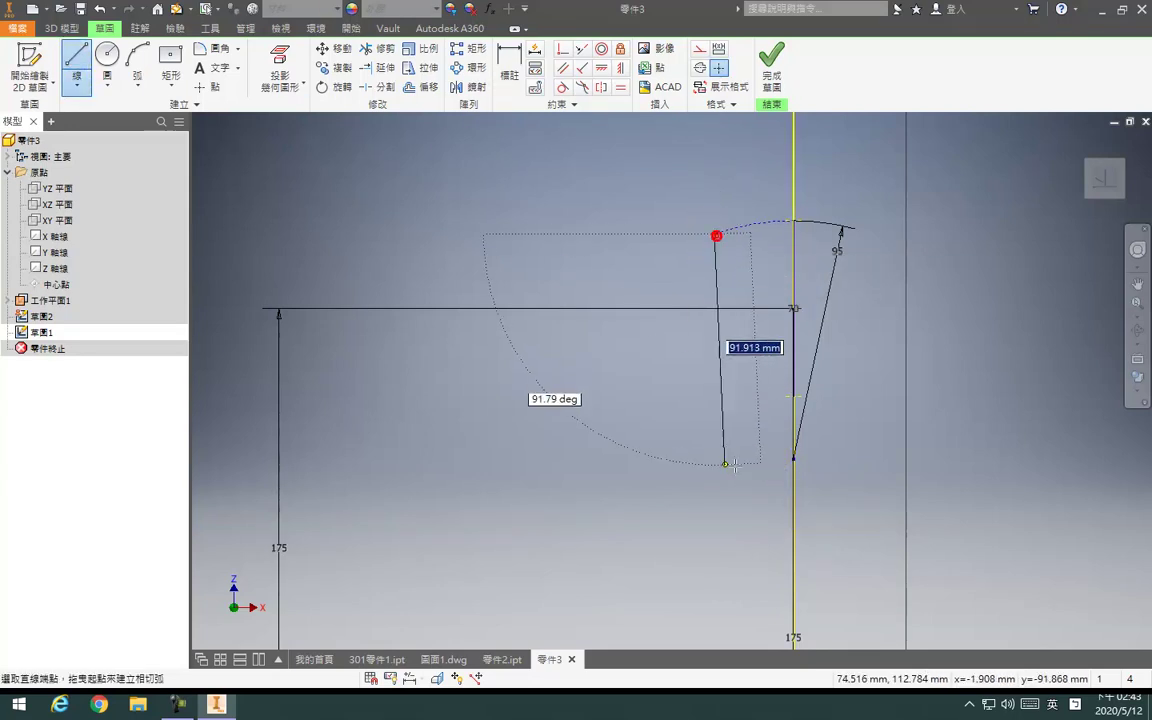
{"action": "left_click", "coordinate": [758, 458]}
{"action": "key", "text": "Escape"}
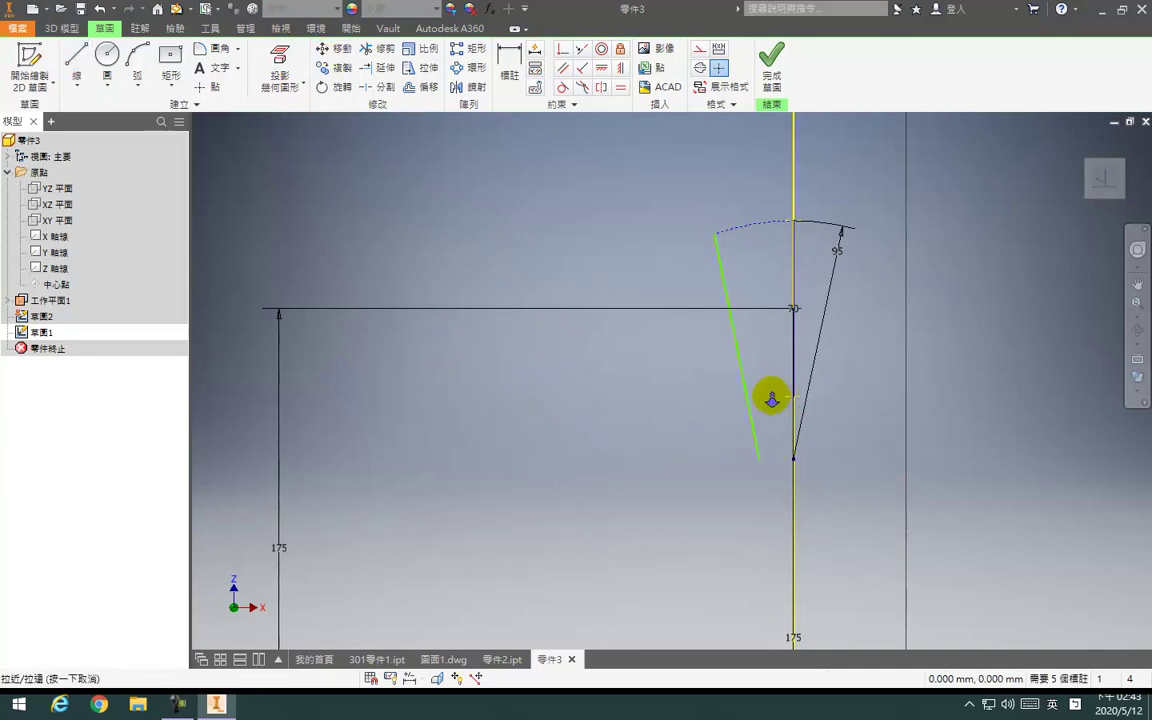
Draw a three-point arc with a 25 mm radius from the slanted line to the circle's projected bottom point
{"action": "key", "text": "F4"}
{"action": "mouse_move", "coordinate": [766, 404]}
{"action": "left_mouse_down"}
{"action": "mouse_move", "coordinate": [810, 401]}
{"action": "mouse_move", "coordinate": [778, 414]}
{"action": "left_mouse_up"}
{"action": "left_click", "coordinate": [136, 55]}
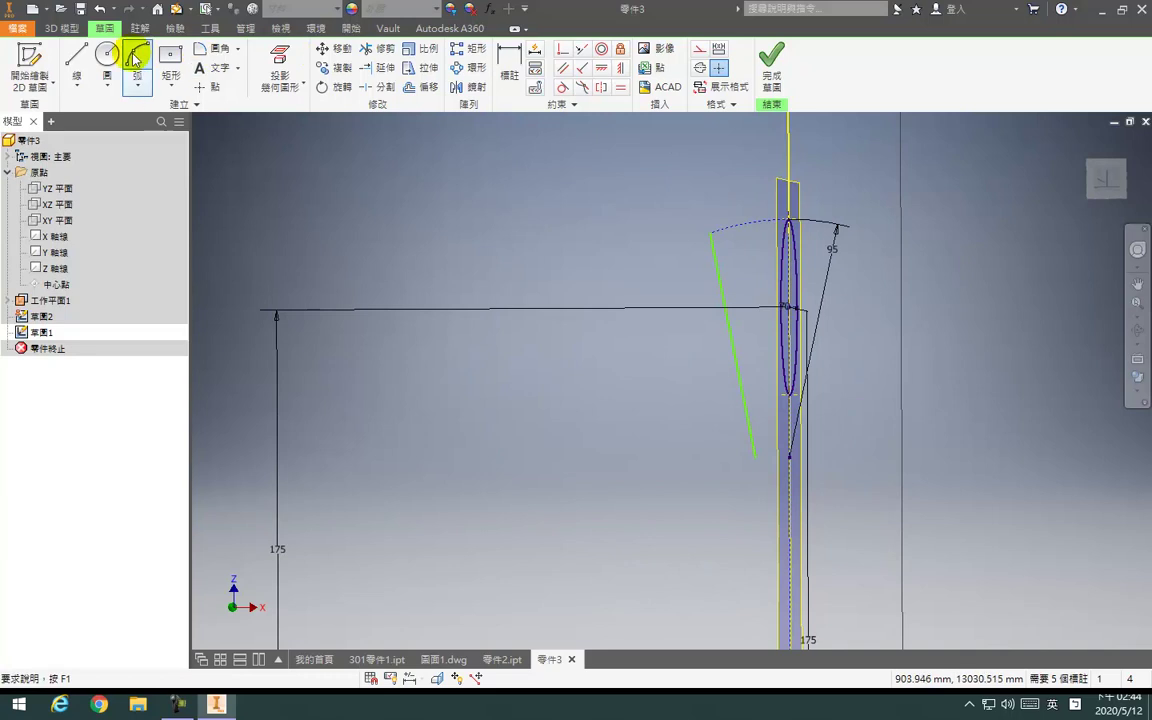
{"action": "left_click", "coordinate": [758, 453]}
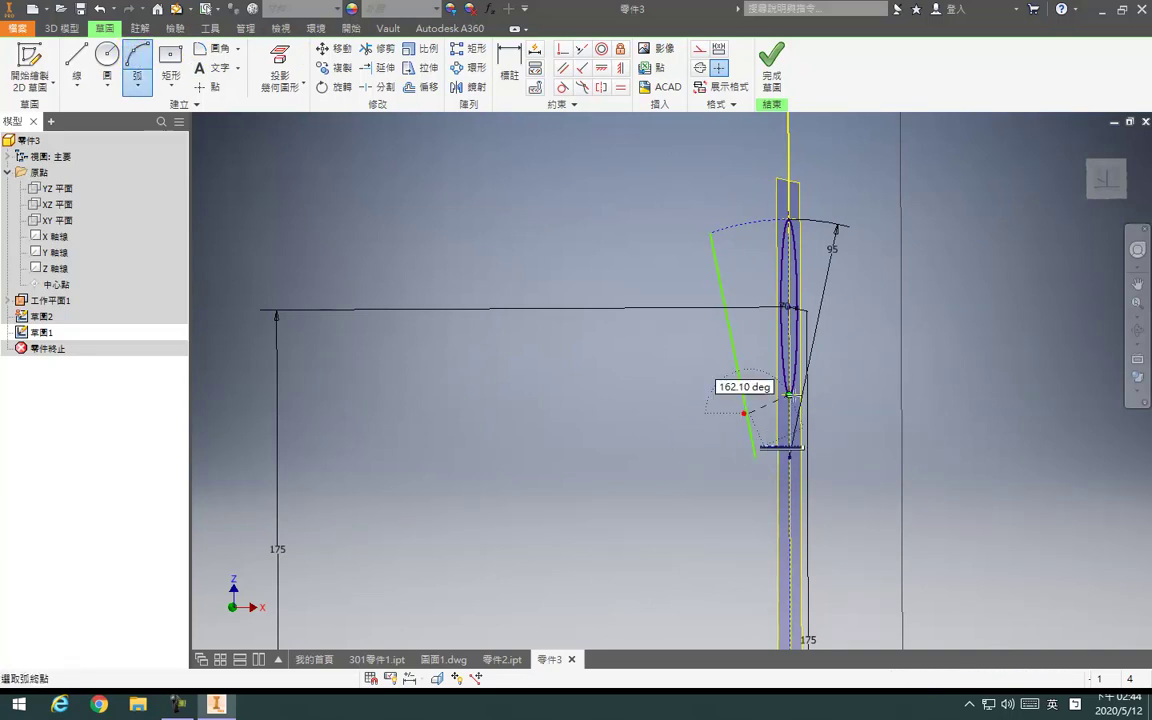
{"action": "left_click", "coordinate": [790, 396]}
{"action": "type", "text": "25"}
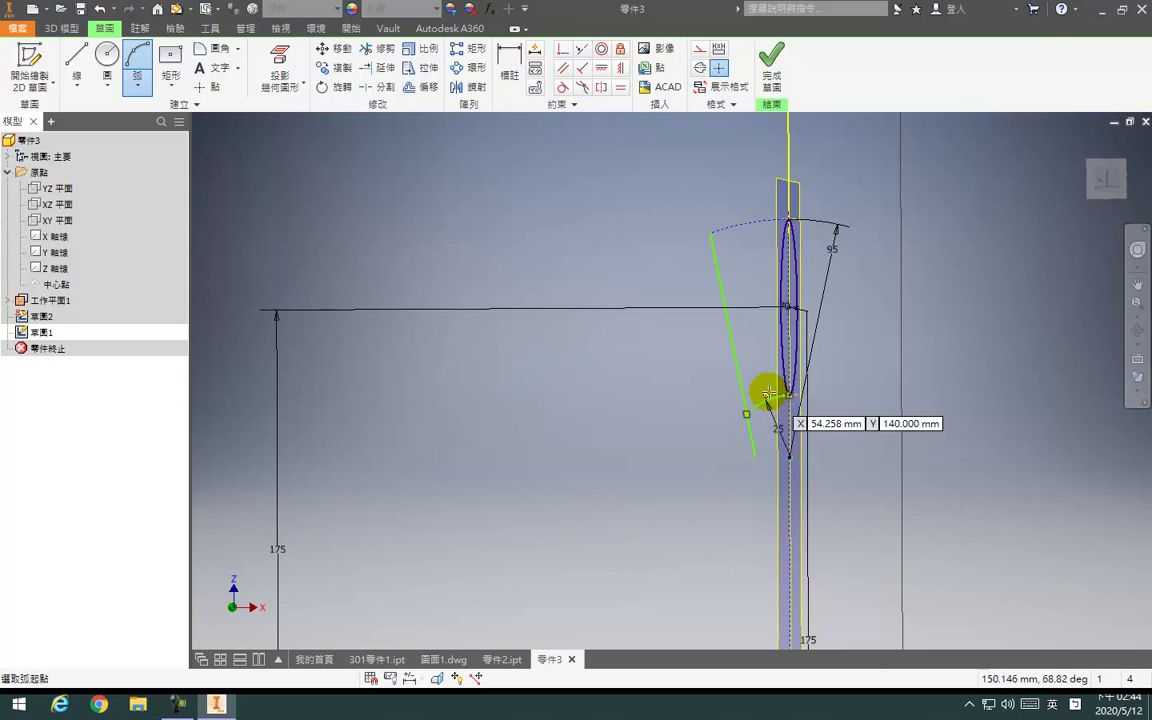
Constrain the slanted line's lower end onto the 25 mm arc's outer end with a coincident constraint
{"action": "key", "text": "Return"}
{"action": "key", "text": "Escape"}
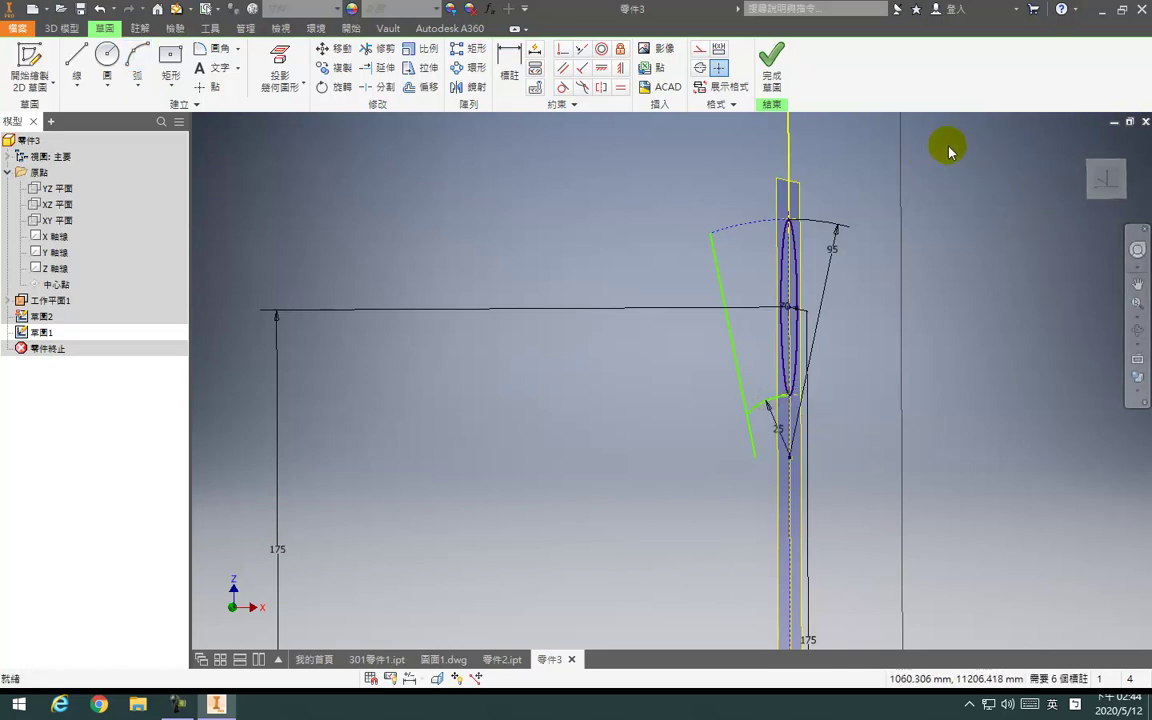
{"action": "left_click", "coordinate": [1105, 180]}
{"action": "middle_click_drag", "start_coordinate": [695, 356], "coordinate": [667, 362], "text": "shift"}
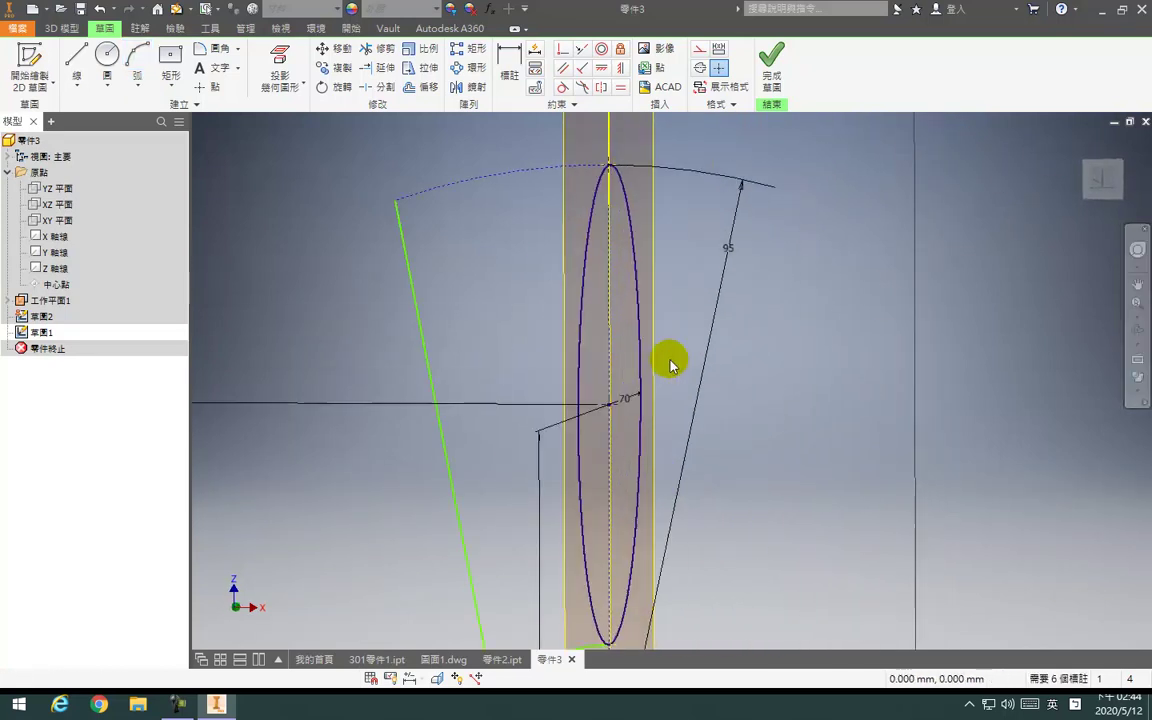
{"action": "scroll", "coordinate": [667, 362], "scroll_direction": "down", "scroll_amount": 5}
{"action": "left_click", "coordinate": [1104, 185]}
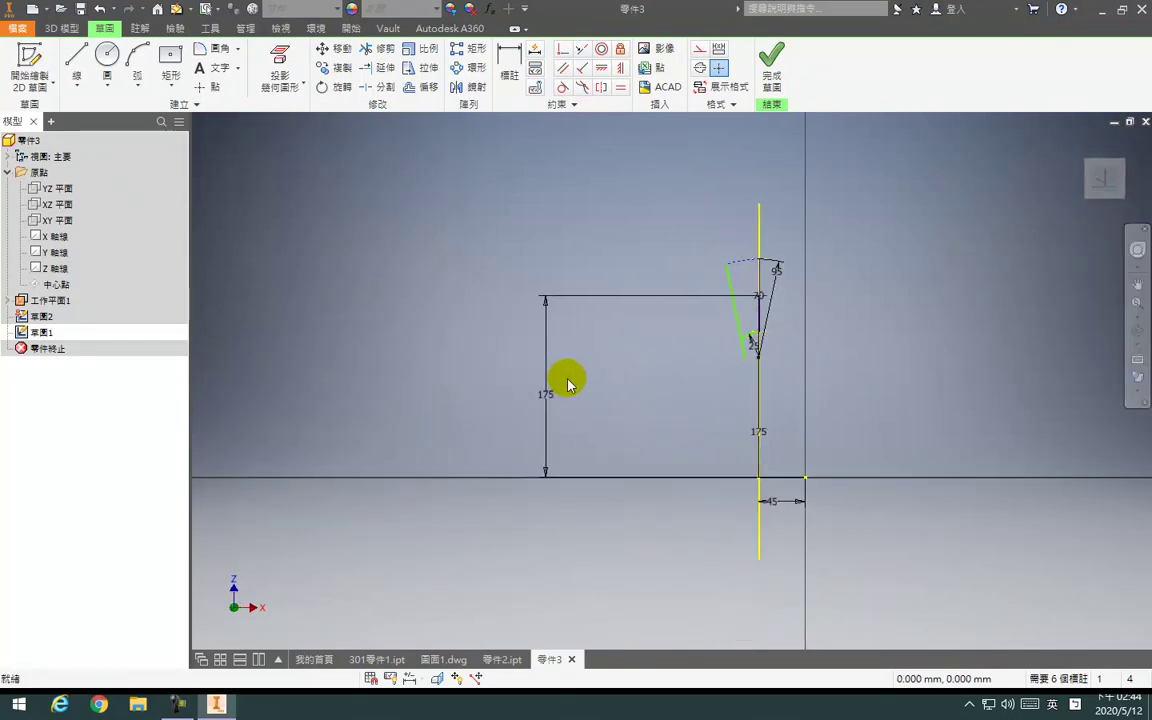
{"action": "key", "text": "d"}
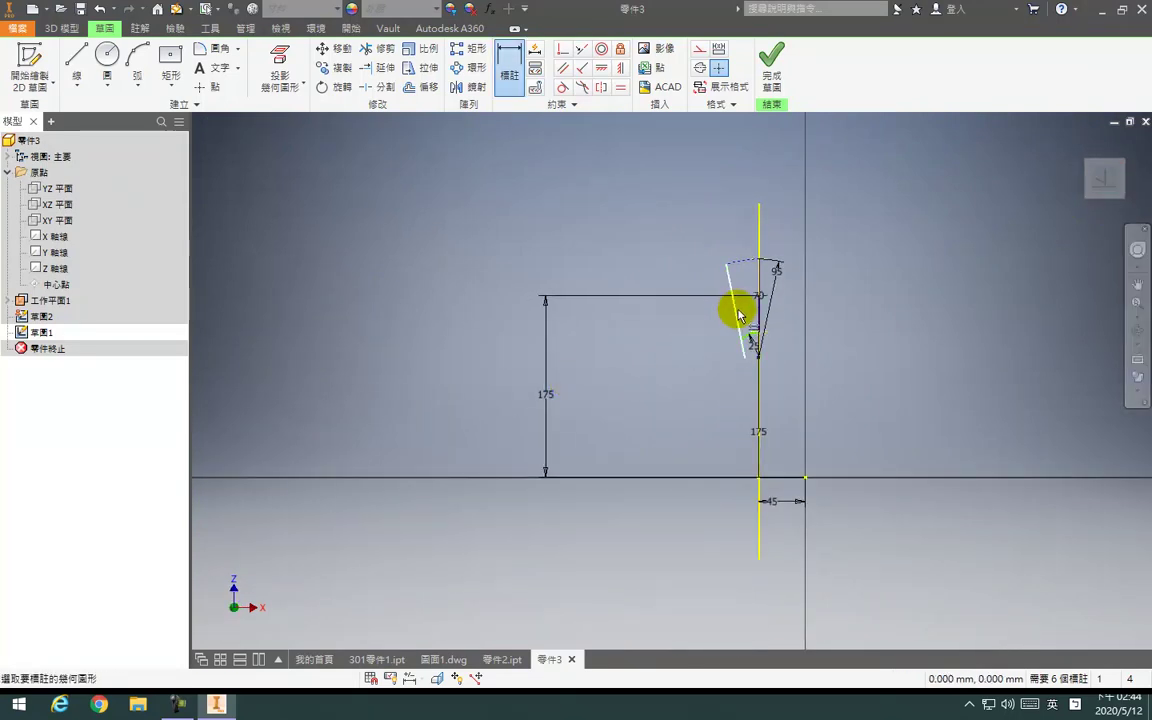
{"action": "left_click", "coordinate": [562, 48]}
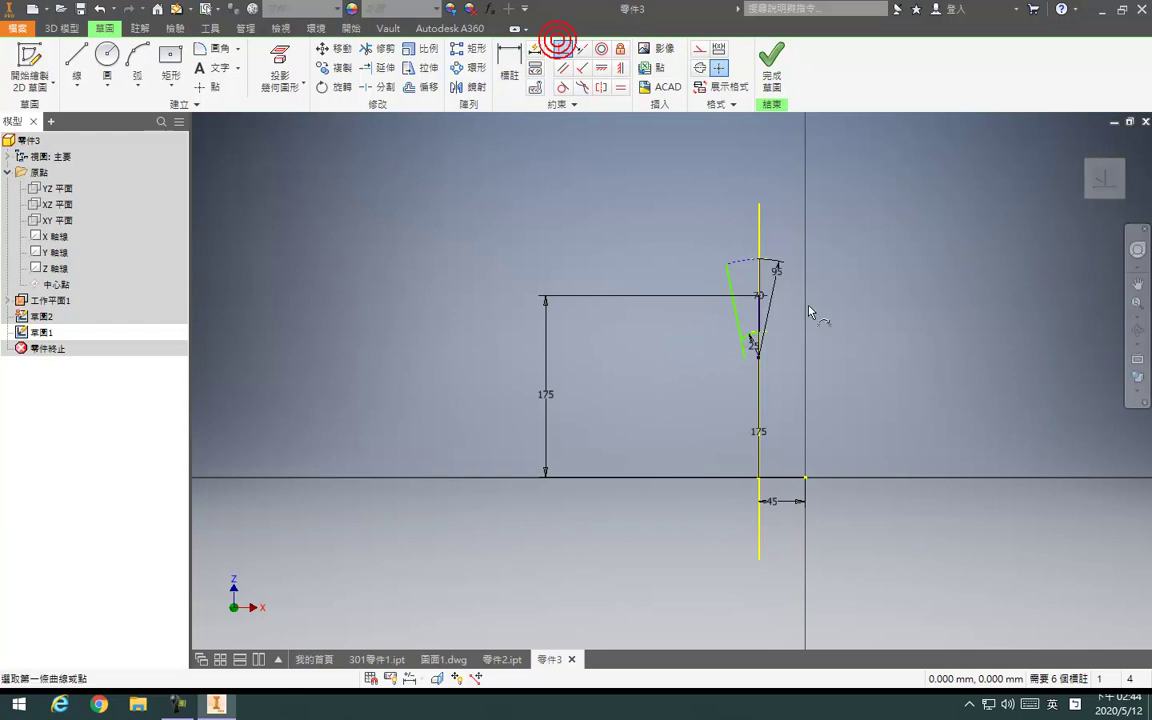
{"action": "left_click", "coordinate": [744, 356]}
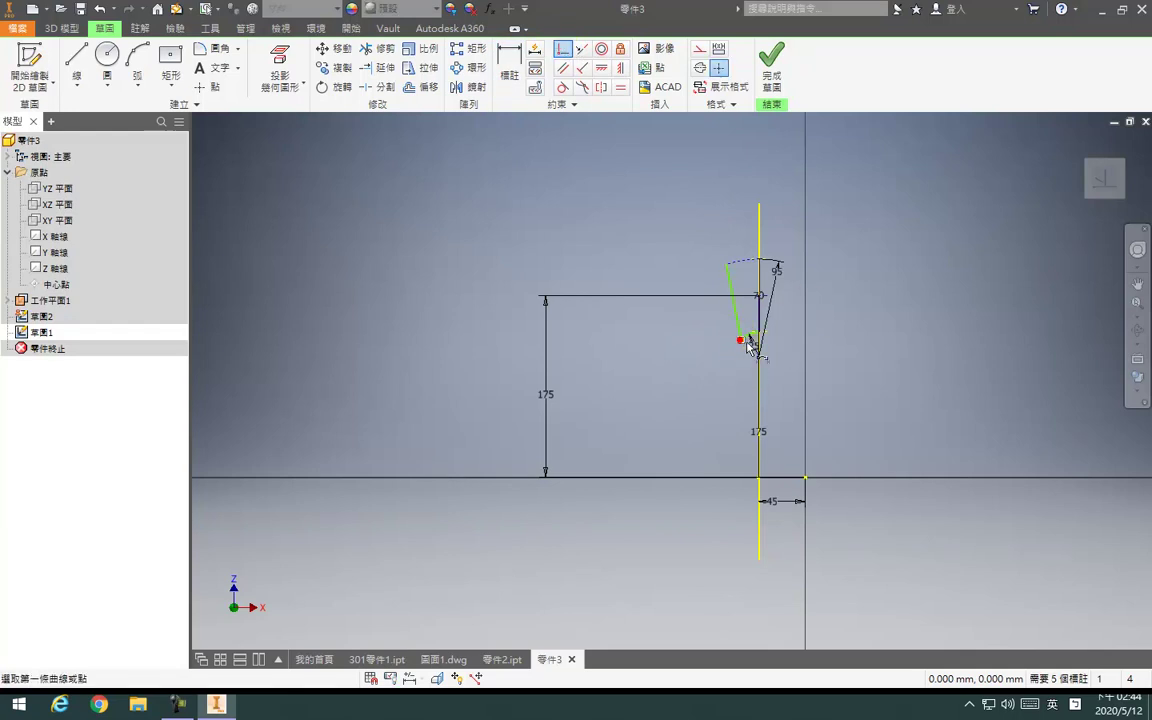
Dimension the slanted line's aligned length as 70 mm
{"action": "scroll", "coordinate": [779, 313], "scroll_direction": "up", "scroll_amount": 5}
{"action": "key", "text": "d"}
{"action": "left_click", "coordinate": [622, 323]}
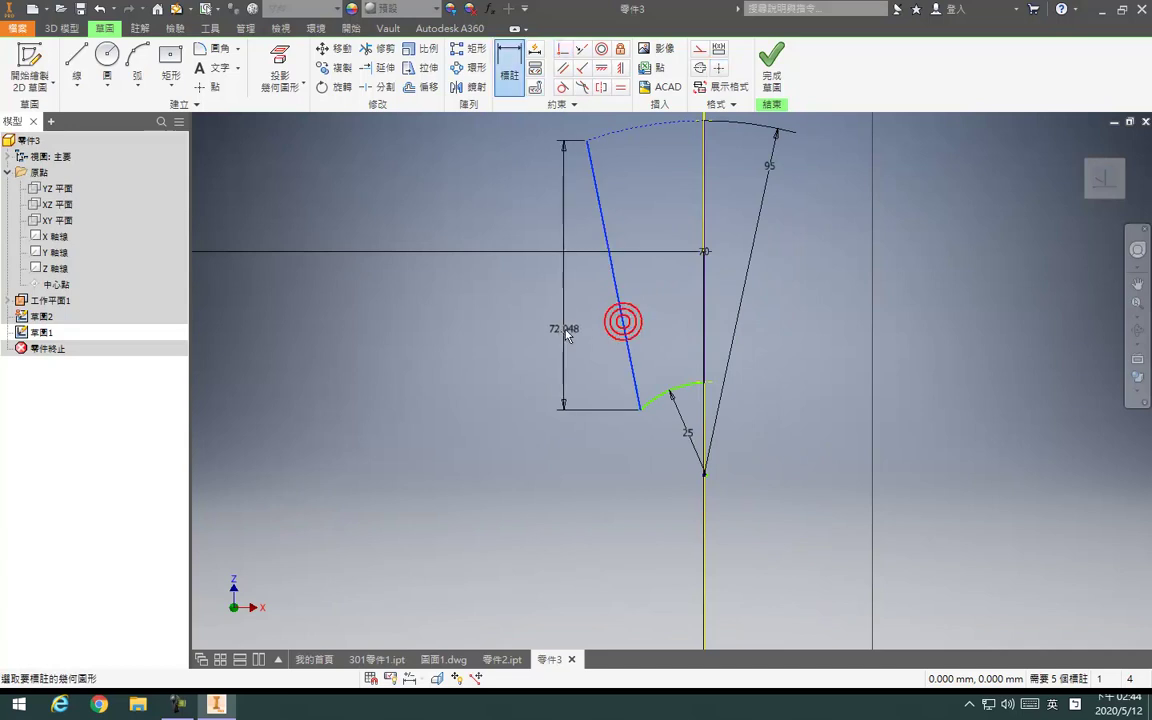
{"action": "right_click", "coordinate": [563, 330]}
{"action": "left_click", "coordinate": [535, 401]}
{"action": "left_click", "coordinate": [527, 350]}
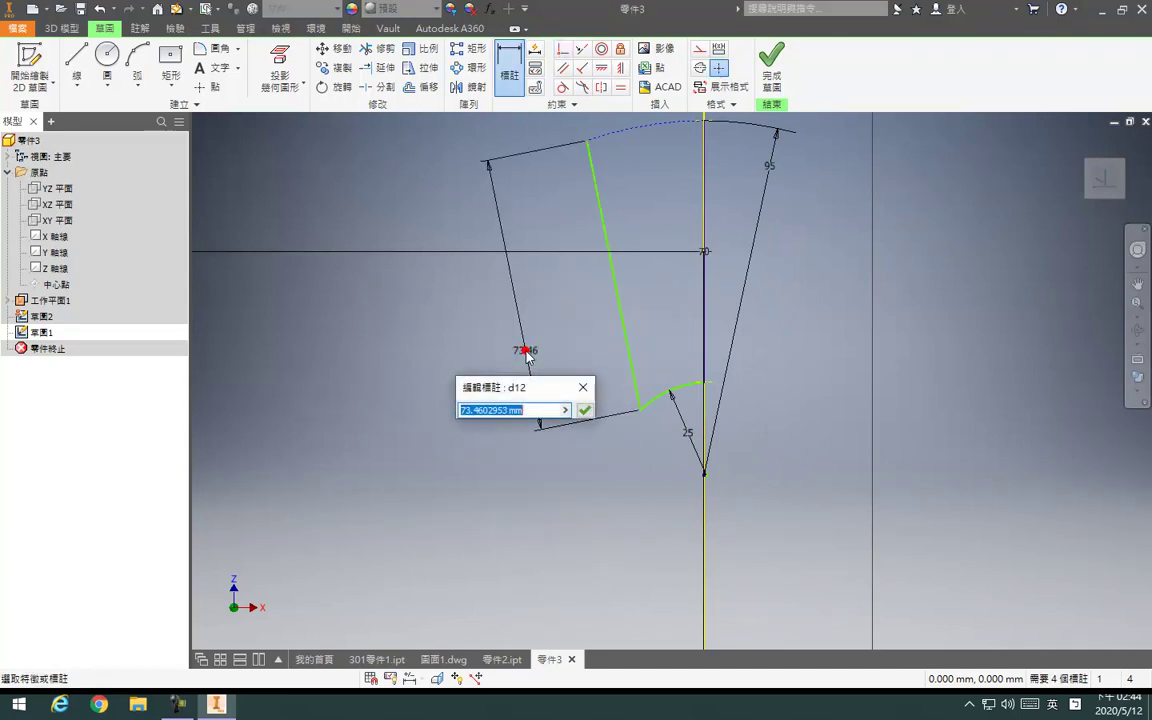
{"action": "key", "text": "Return"}
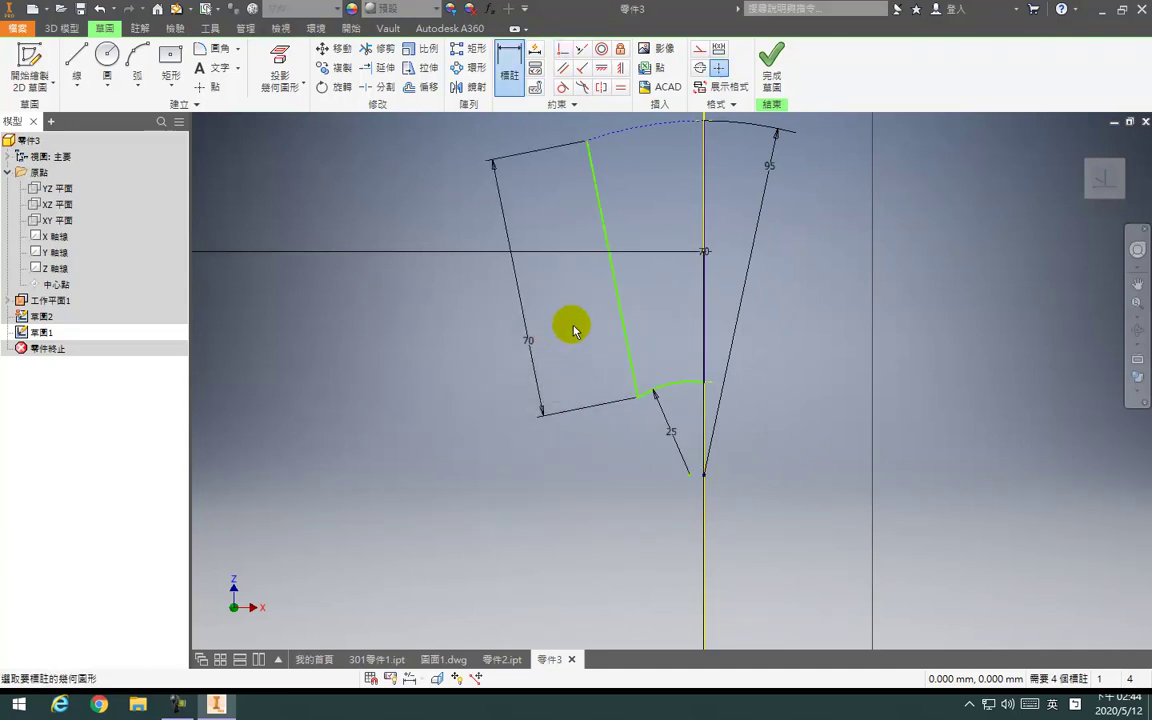
Make the 25 mm arc's centre coincident with the 95 mm arc's centre on the vertical axis
{"action": "left_click", "coordinate": [563, 49]}
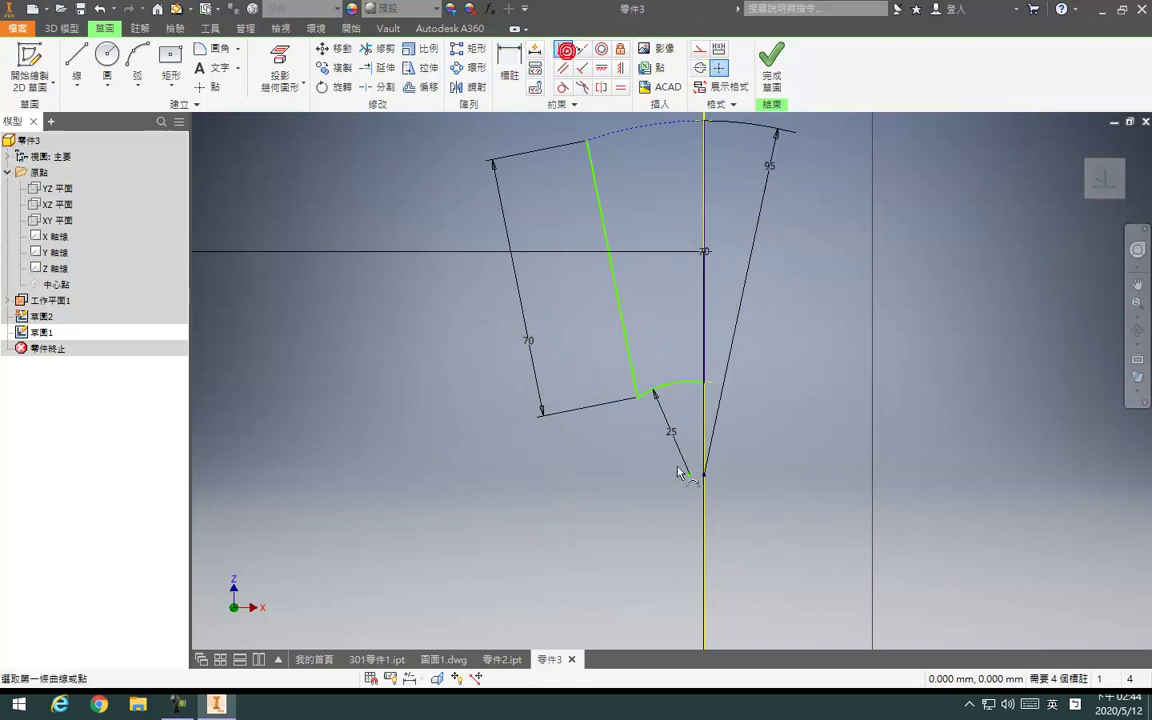
{"action": "left_click", "coordinate": [689, 475]}
{"action": "left_click", "coordinate": [704, 474]}
{"action": "scroll", "coordinate": [704, 450], "scroll_direction": "down", "scroll_amount": 4}
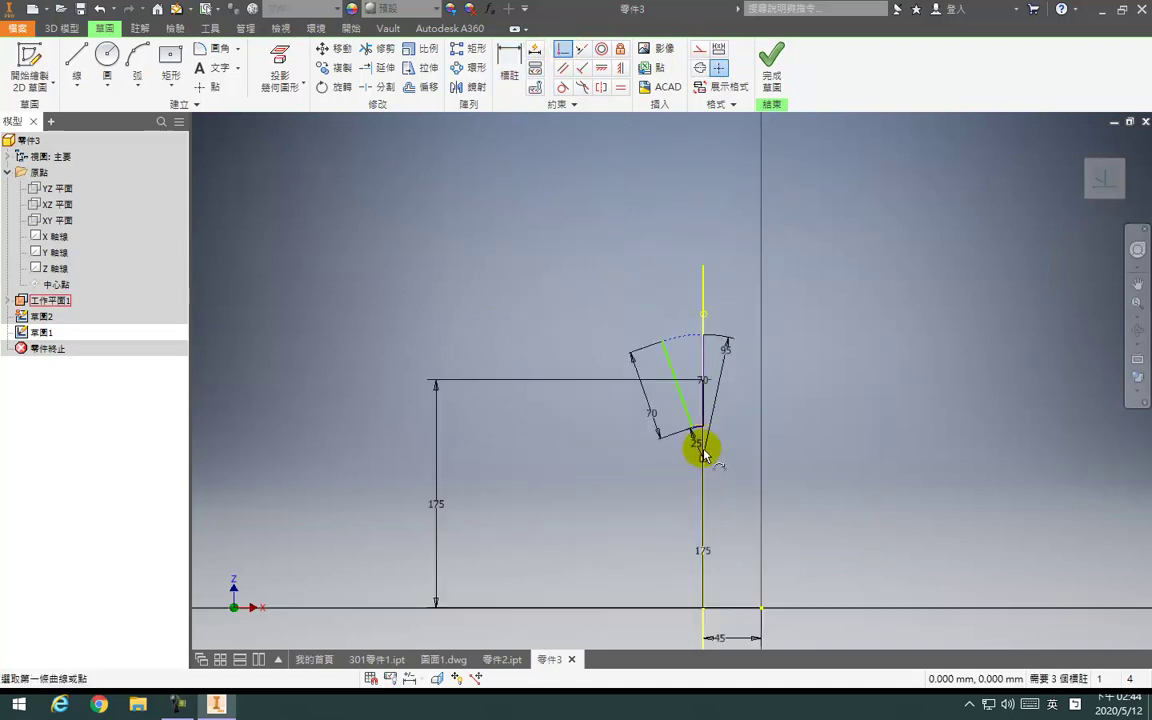
{"action": "left_click", "coordinate": [703, 427]}
Dimension the angle between the 70 mm slanted line and the vertical axis as 15 degrees
{"action": "key", "text": "d"}
{"action": "left_click", "coordinate": [676, 375]}
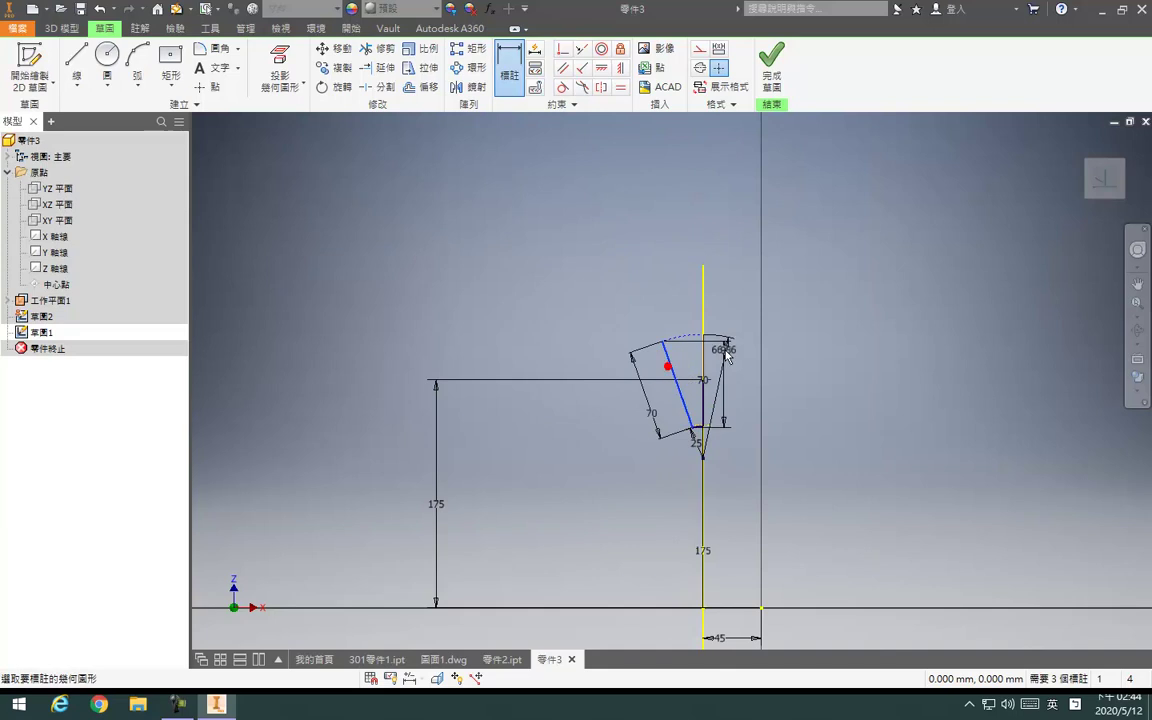
{"action": "left_click", "coordinate": [712, 320]}
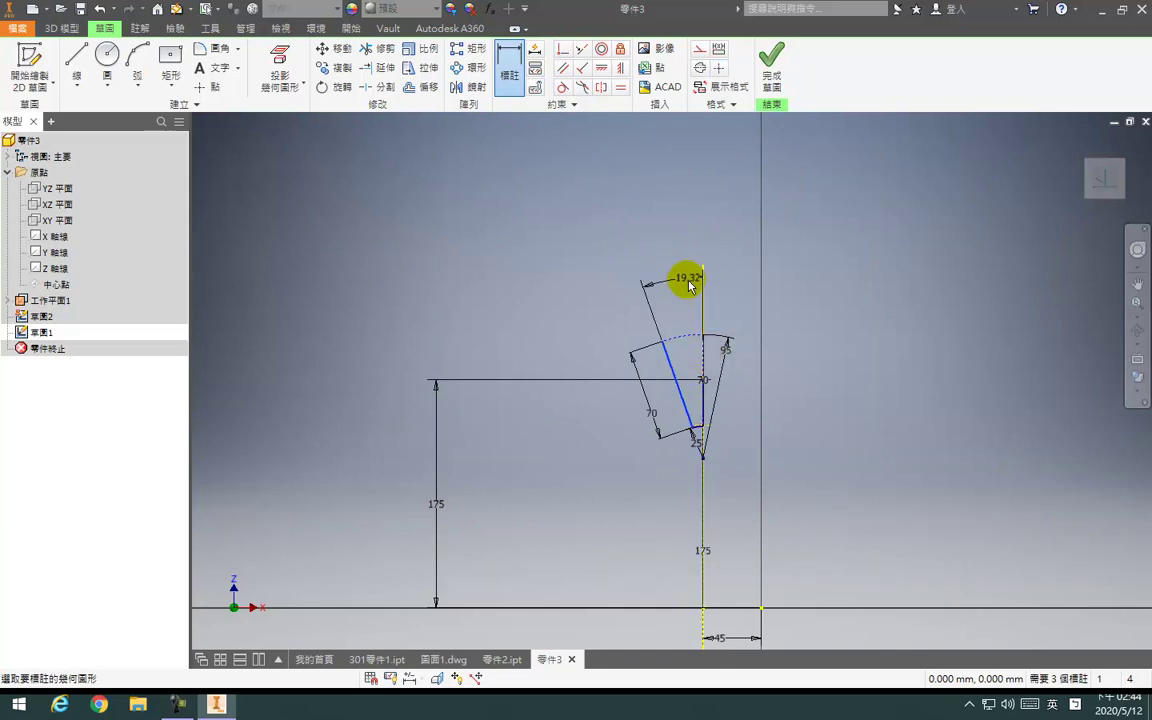
{"action": "left_click", "coordinate": [687, 289]}
{"action": "type", "text": "15"}
{"action": "key", "text": "Return"}
{"action": "key", "text": "Escape"}
{"action": "scroll", "coordinate": [708, 414], "scroll_direction": "up", "scroll_amount": 5}
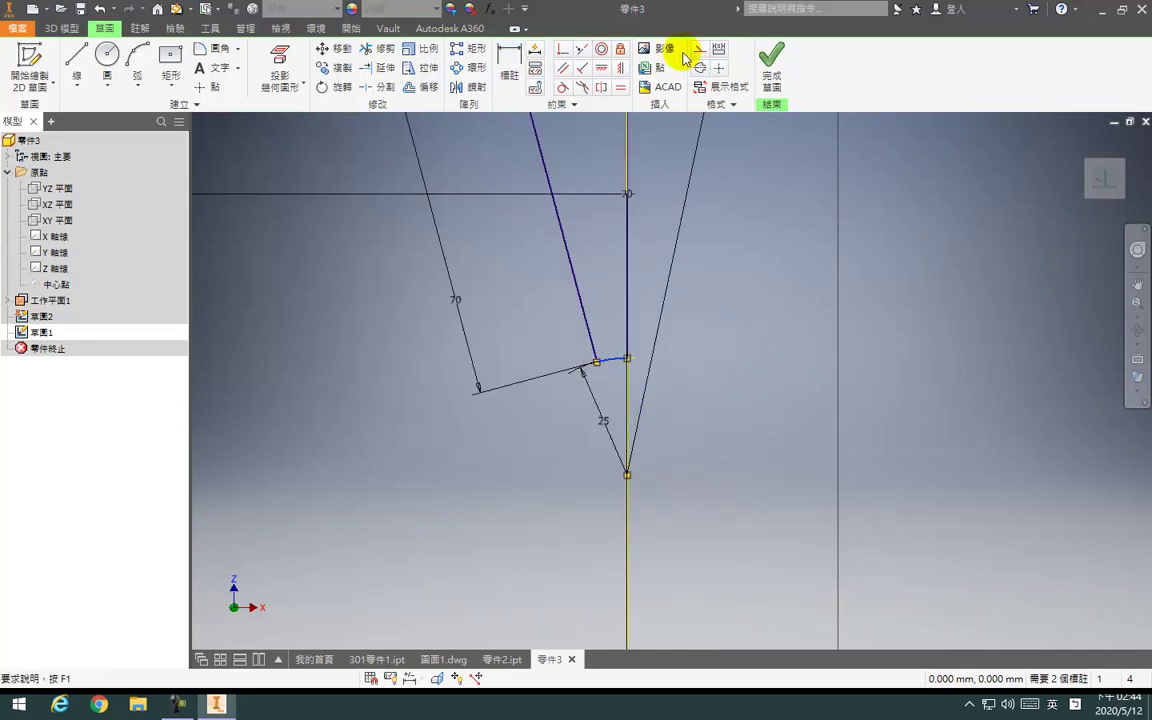
Finish the sketch and extrude the slanted line symmetrically to both sides as a surface
{"action": "left_click", "coordinate": [773, 66]}
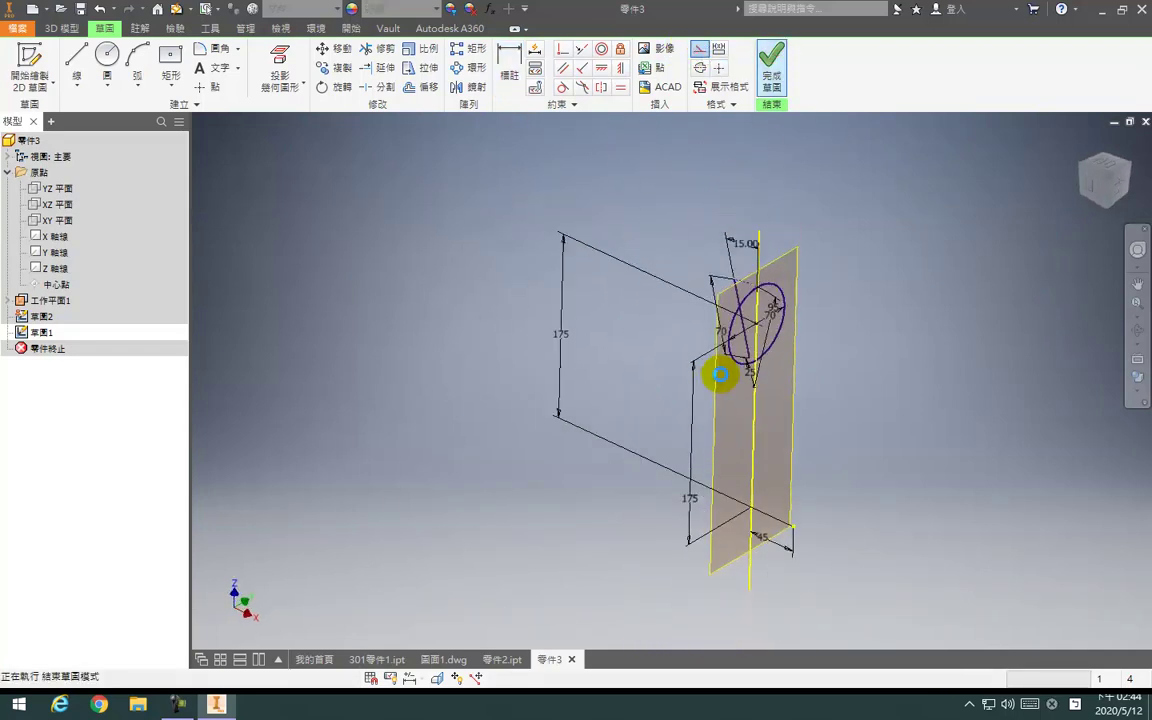
{"action": "key", "text": "e"}
{"action": "left_click", "coordinate": [705, 297]}
{"action": "key", "text": "Return"}
{"action": "left_click", "coordinate": [249, 251]}
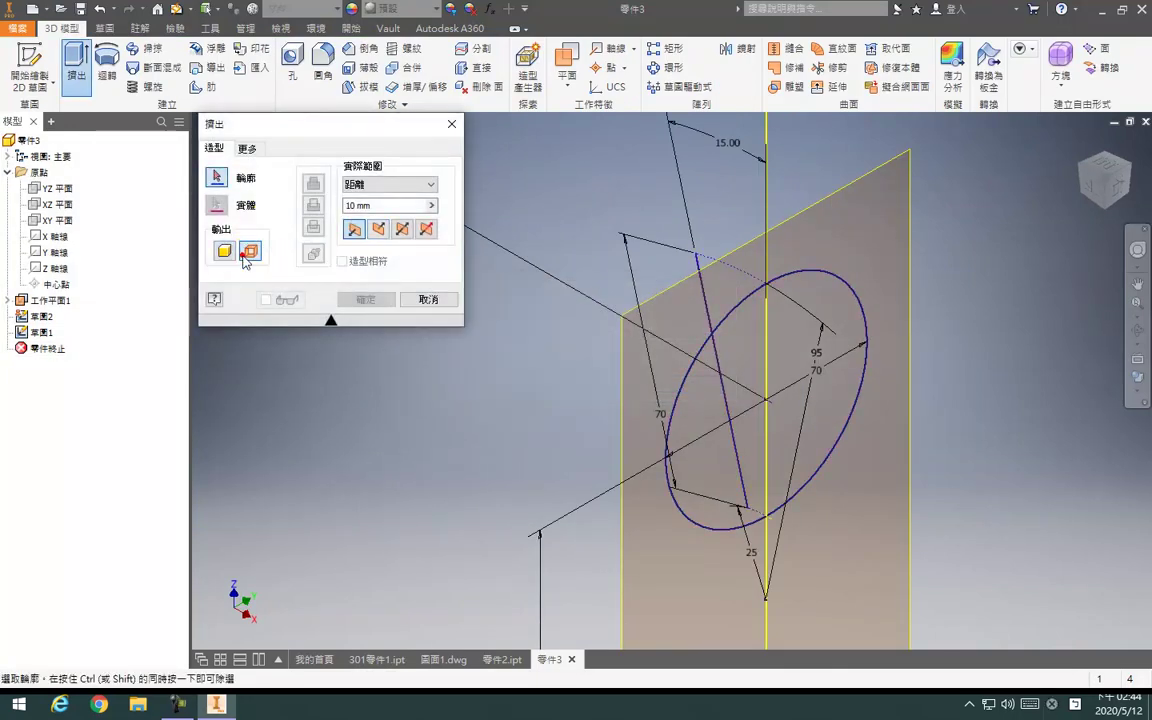
{"action": "left_click", "coordinate": [702, 291]}
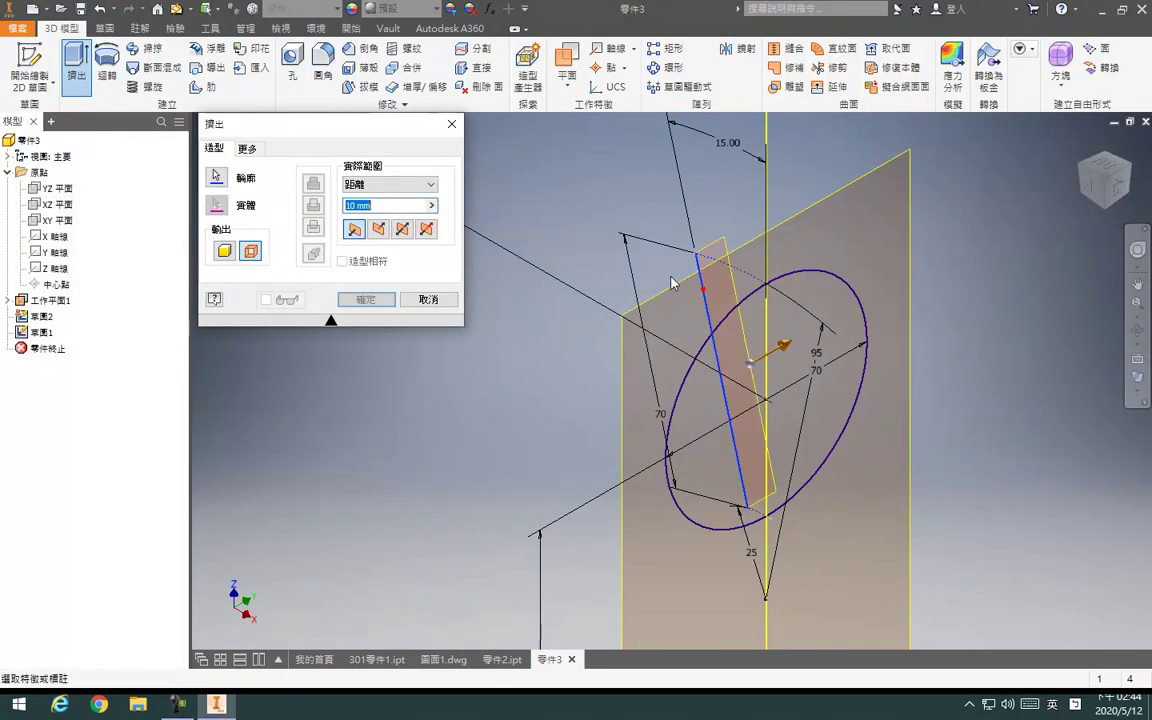
{"action": "left_click", "coordinate": [402, 230]}
{"action": "left_click", "coordinate": [402, 231]}
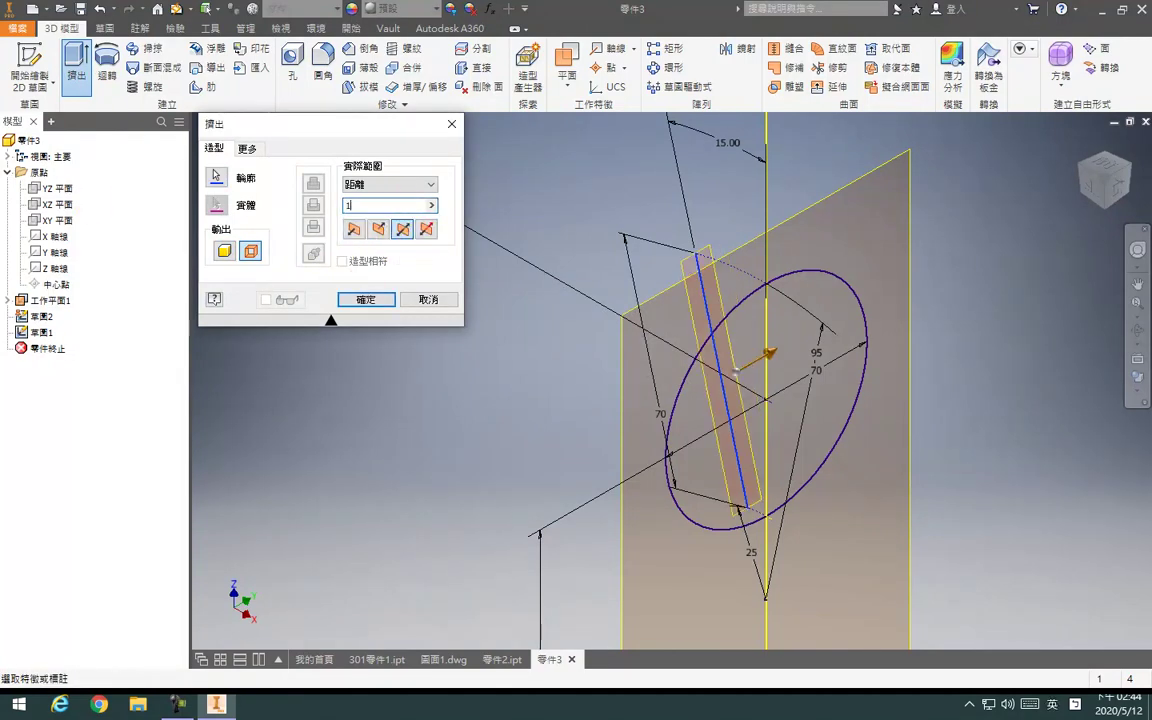
{"action": "key", "text": "Return"}
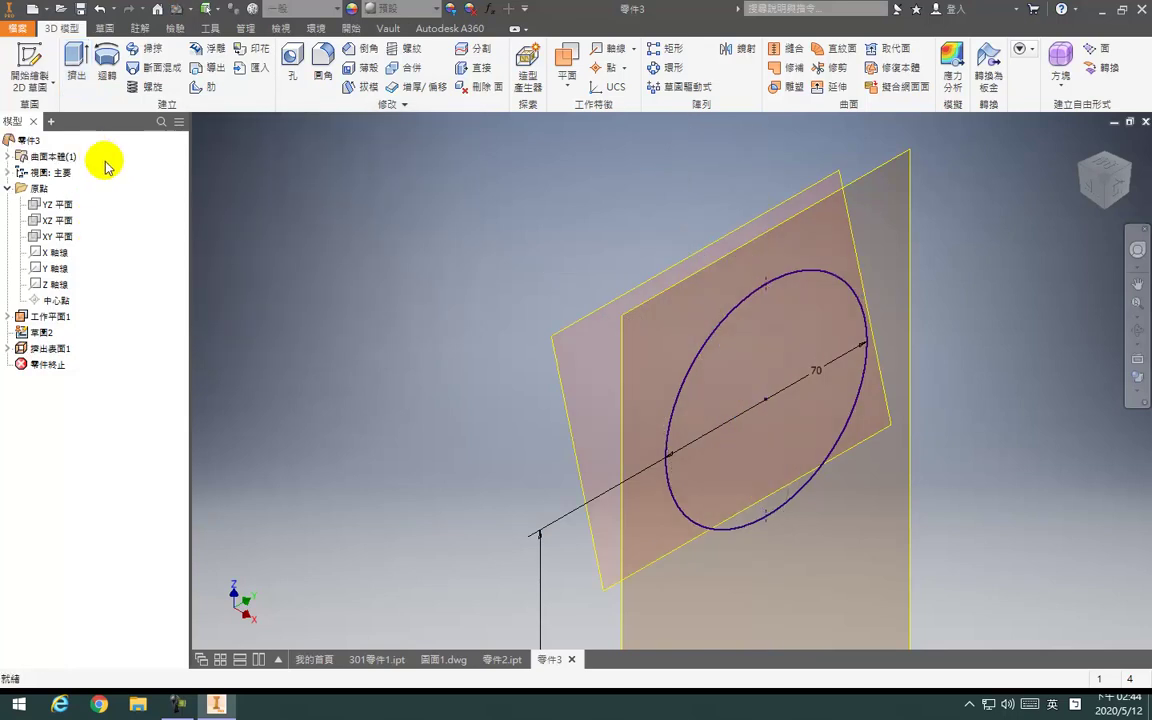
Reopen the surface's sketch and draw two upward-sloping lines from one shared start point at base level, ending beyond the vertical centre axis
{"action": "left_click", "coordinate": [8, 348]}
{"action": "double_click", "coordinate": [45, 364]}
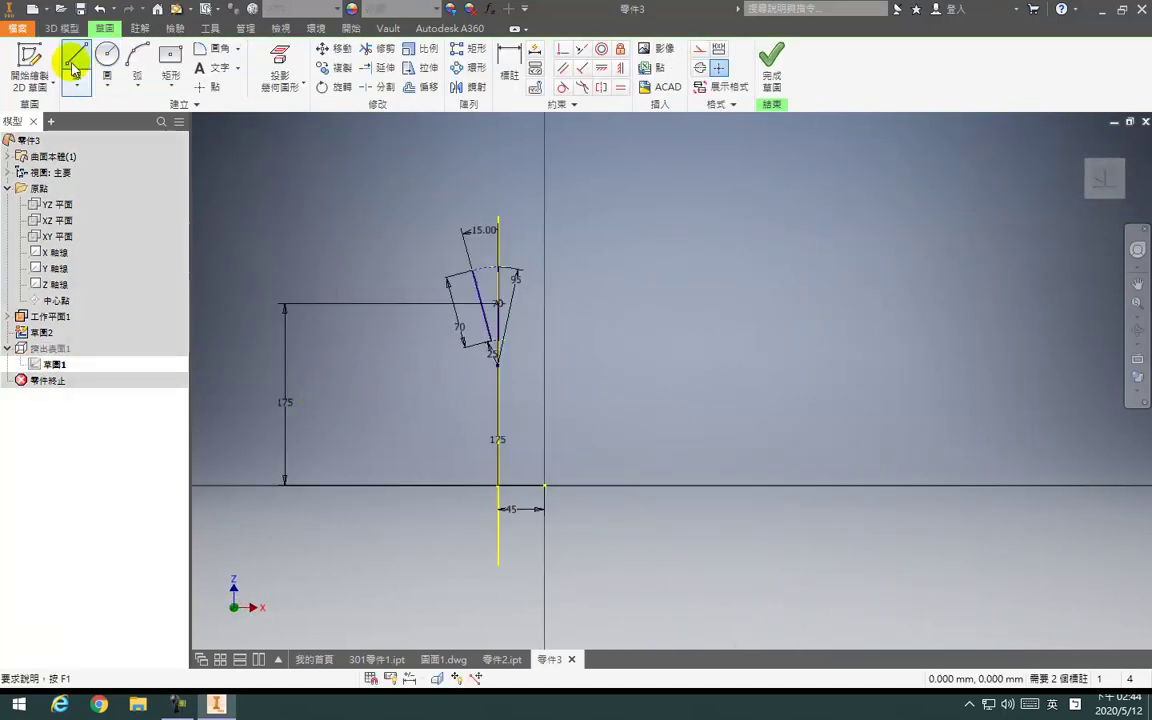
{"action": "left_click", "coordinate": [77, 60]}
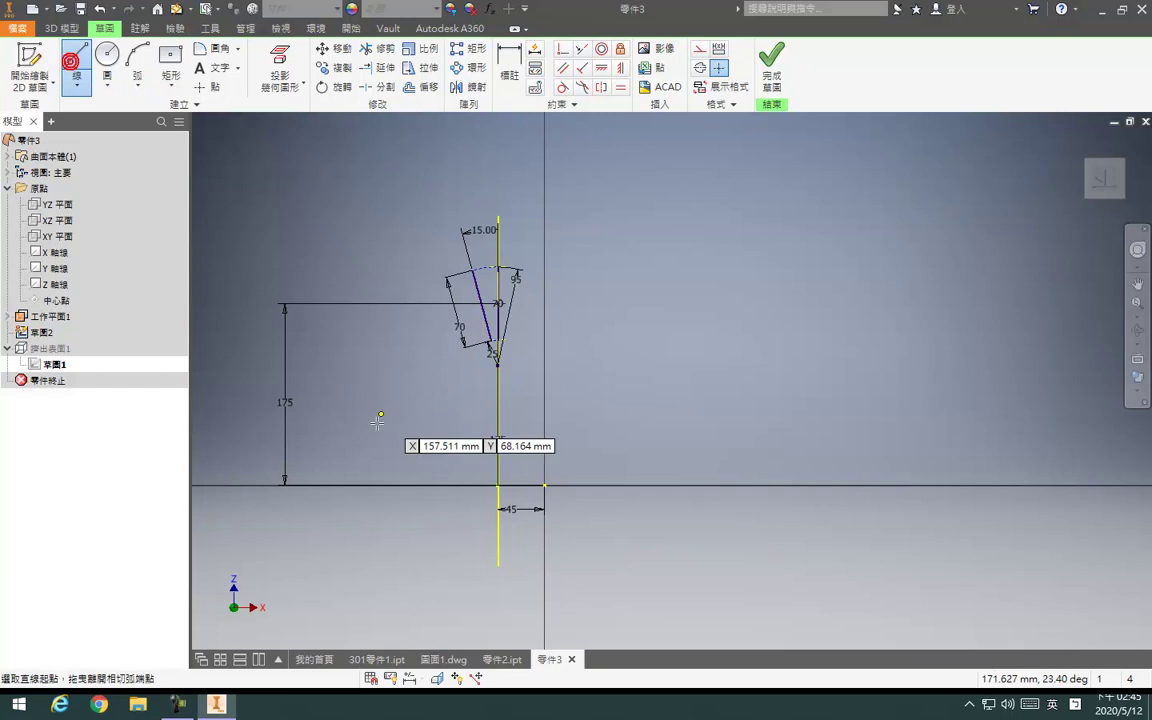
{"action": "left_click", "coordinate": [329, 487]}
{"action": "left_click", "coordinate": [581, 396]}
{"action": "key", "text": "Escape"}
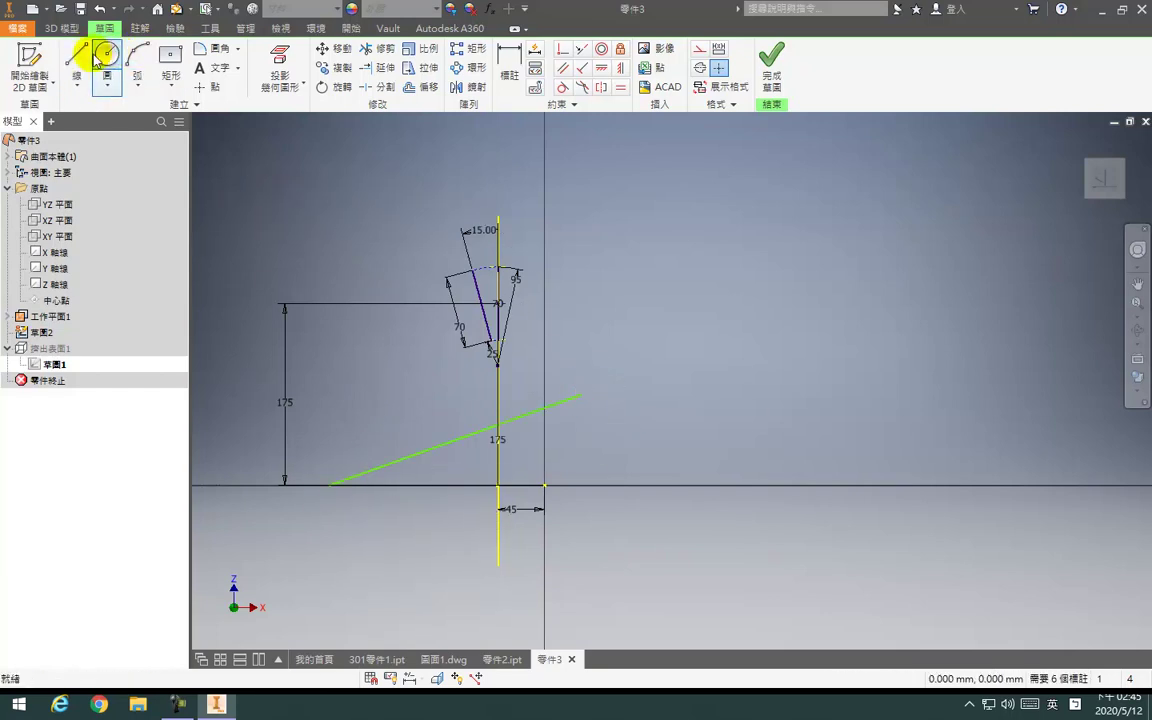
{"action": "left_click", "coordinate": [75, 56]}
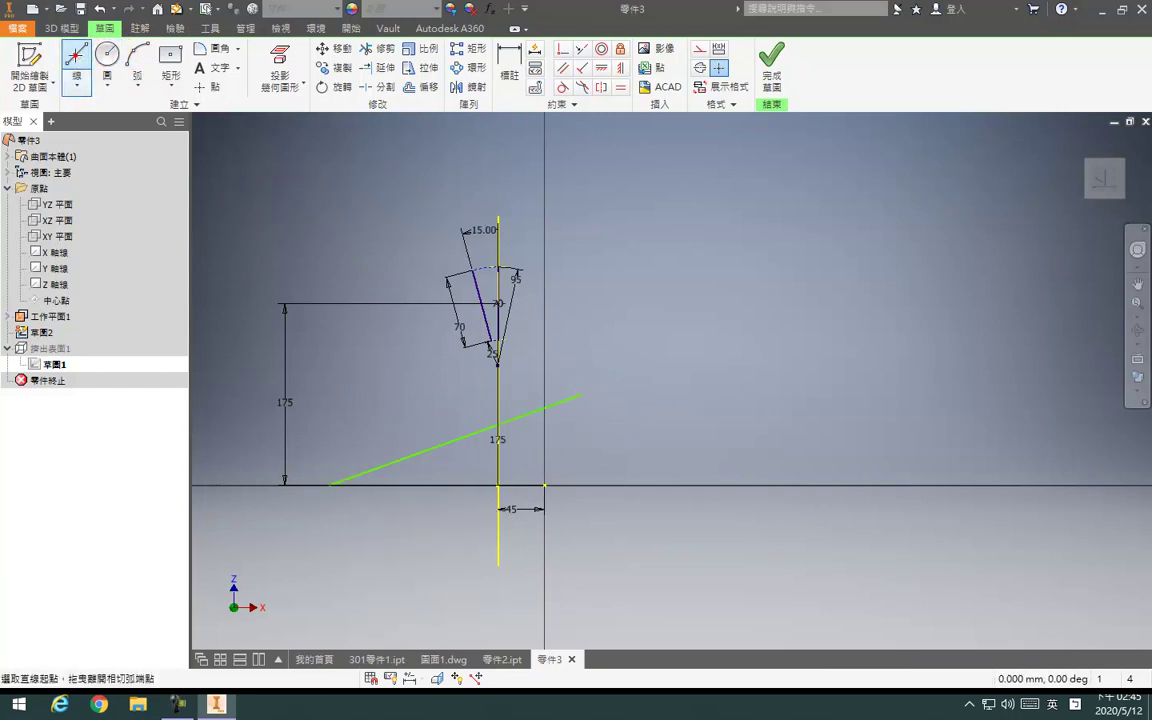
{"action": "left_click", "coordinate": [329, 487]}
{"action": "left_click", "coordinate": [589, 426]}
{"action": "key", "text": "Escape"}
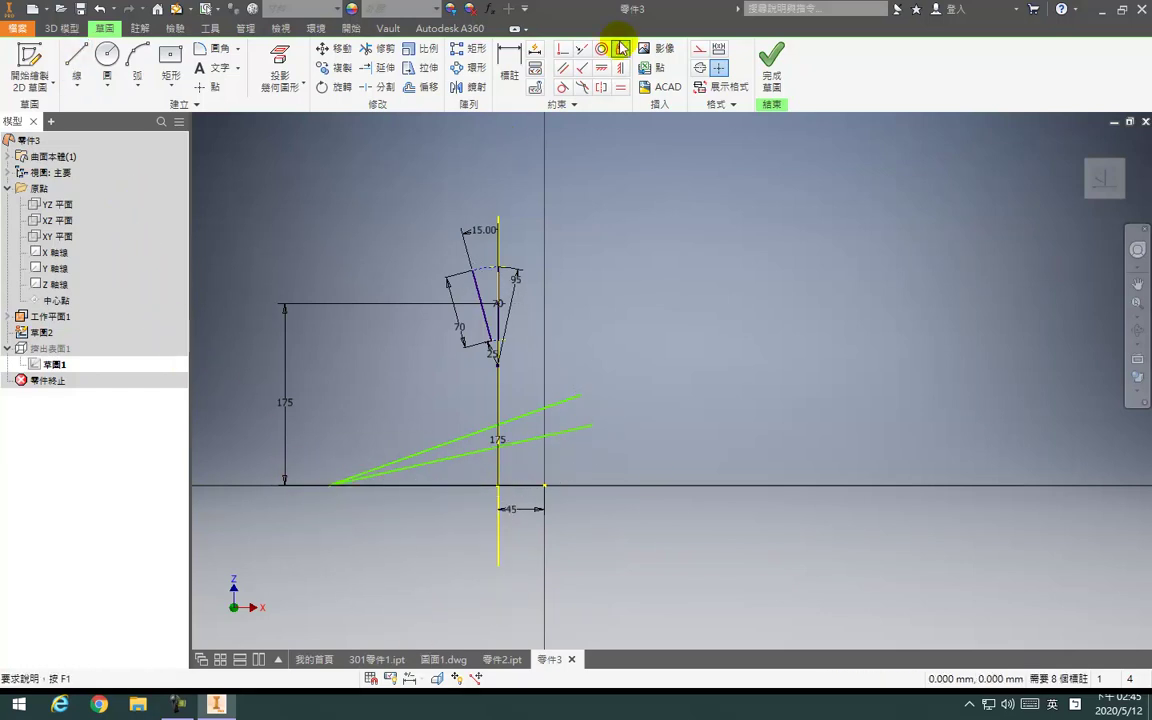
Align the two lines' shared start point horizontally with the origin point
{"action": "left_click", "coordinate": [330, 489]}
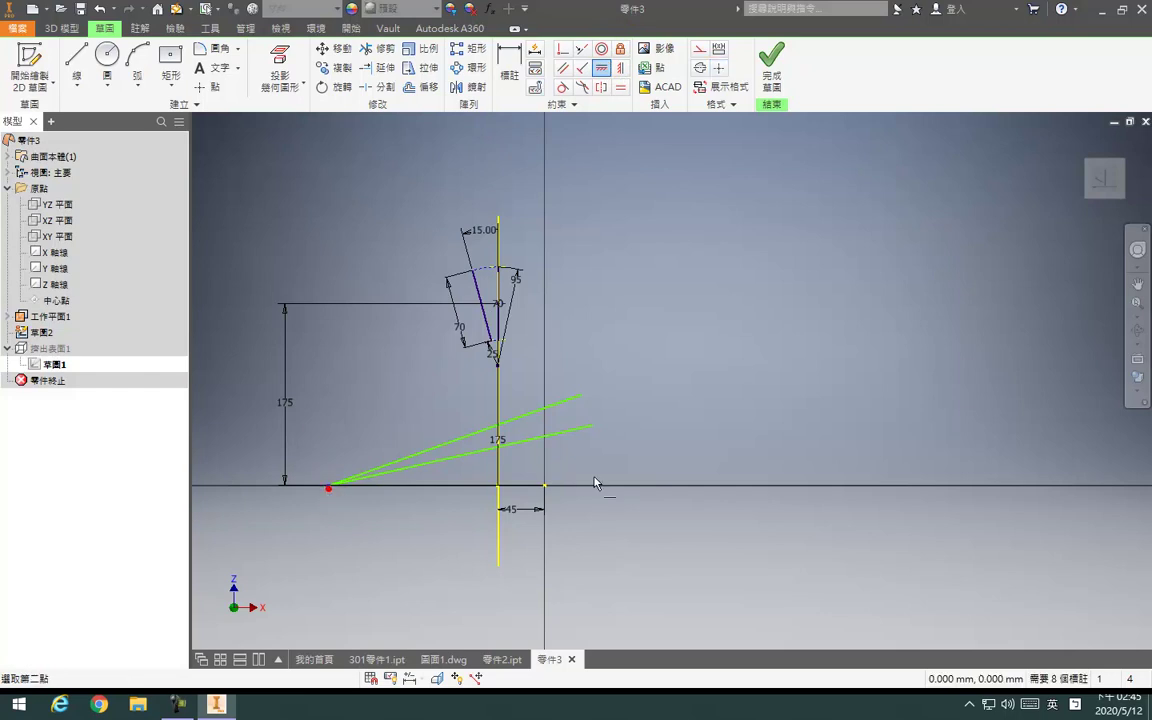
{"action": "left_click", "coordinate": [321, 486]}
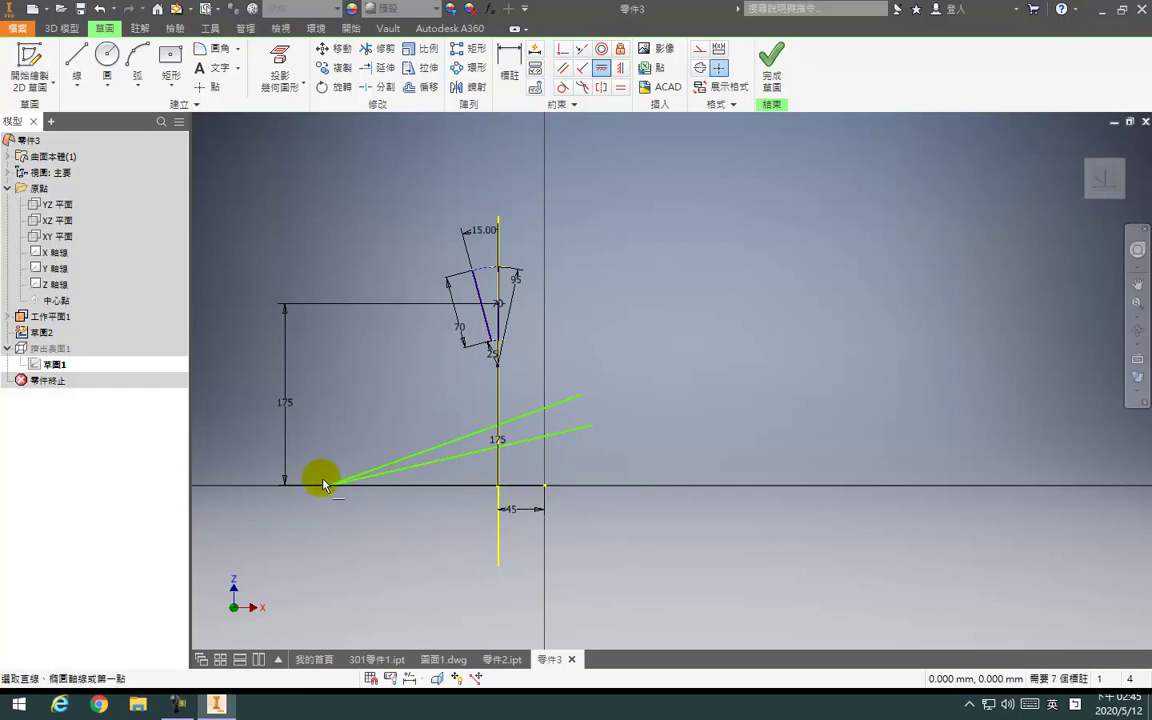
{"action": "left_click", "coordinate": [333, 487]}
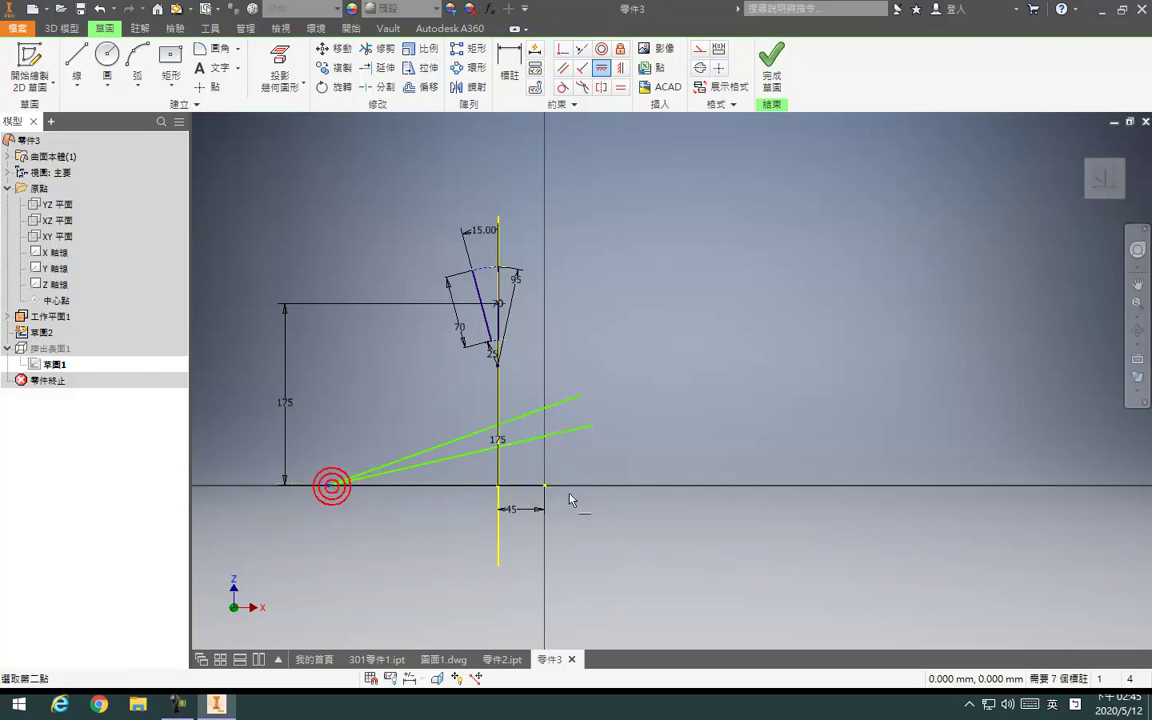
{"action": "left_click", "coordinate": [546, 488]}
Project the origin X axis into the sketch
{"action": "left_click", "coordinate": [352, 57]}
{"action": "left_click", "coordinate": [279, 58]}
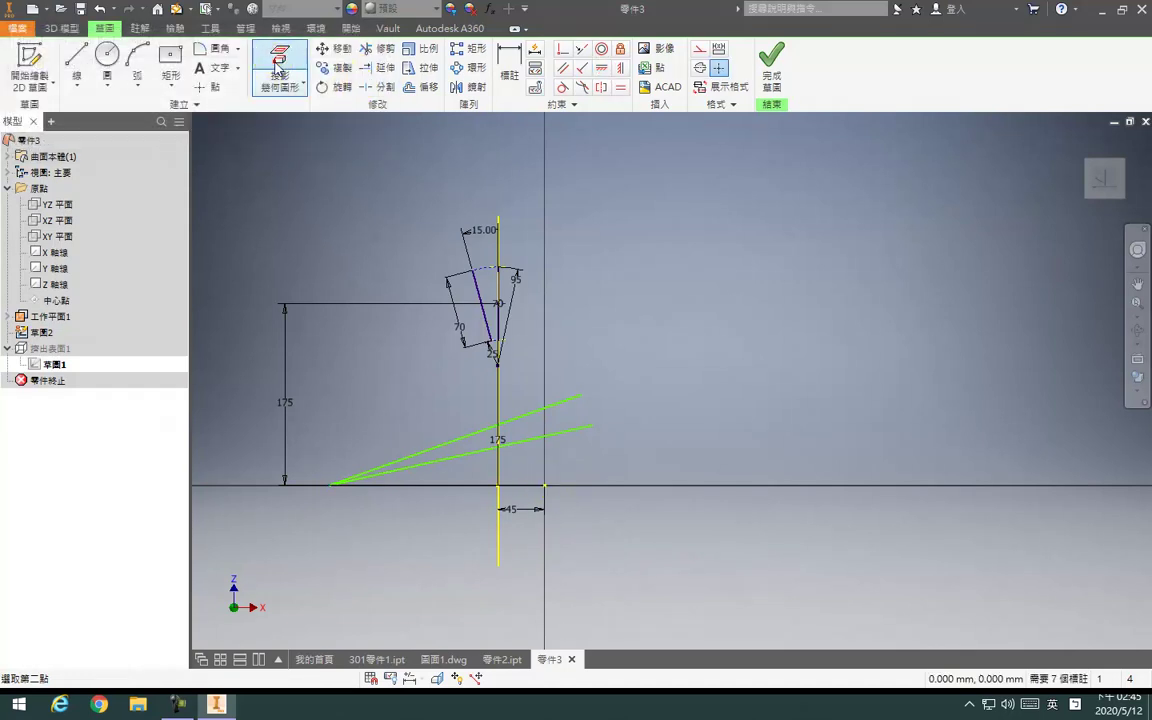
{"action": "left_click", "coordinate": [46, 257]}
{"action": "left_click", "coordinate": [58, 267]}
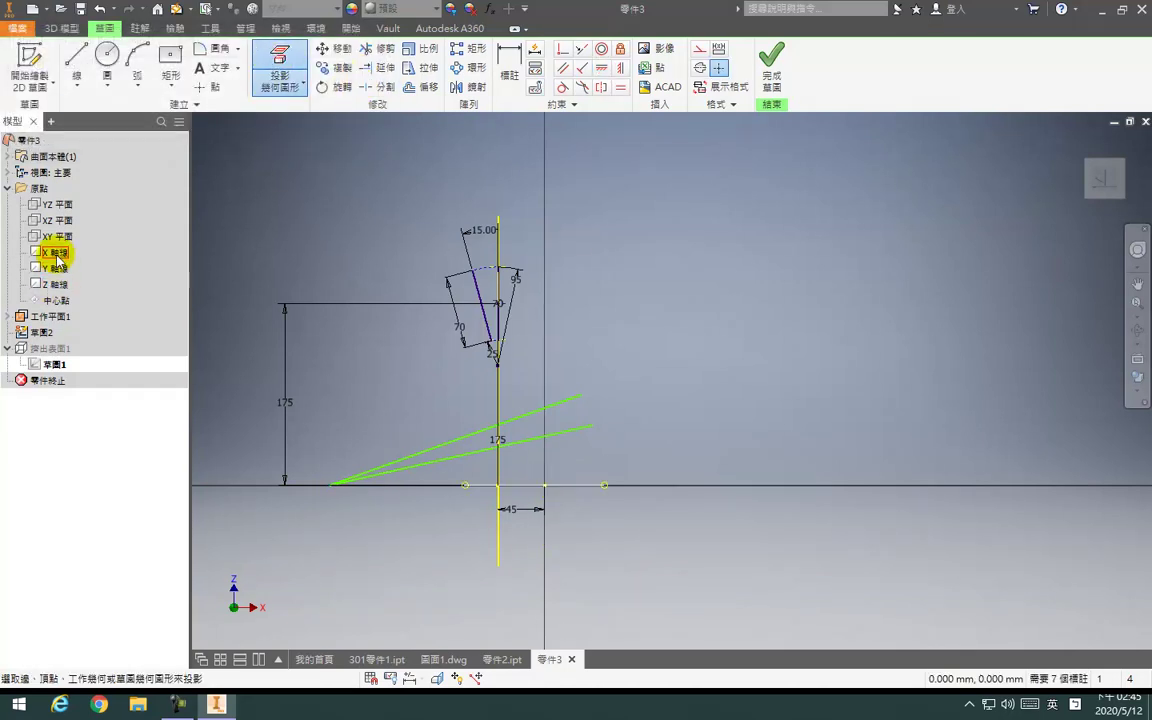
Dimension the angle between the lower sloping line and the projected X axis as 5 degrees
{"action": "key", "text": "d"}
{"action": "left_click", "coordinate": [478, 488]}
{"action": "left_click", "coordinate": [475, 453]}
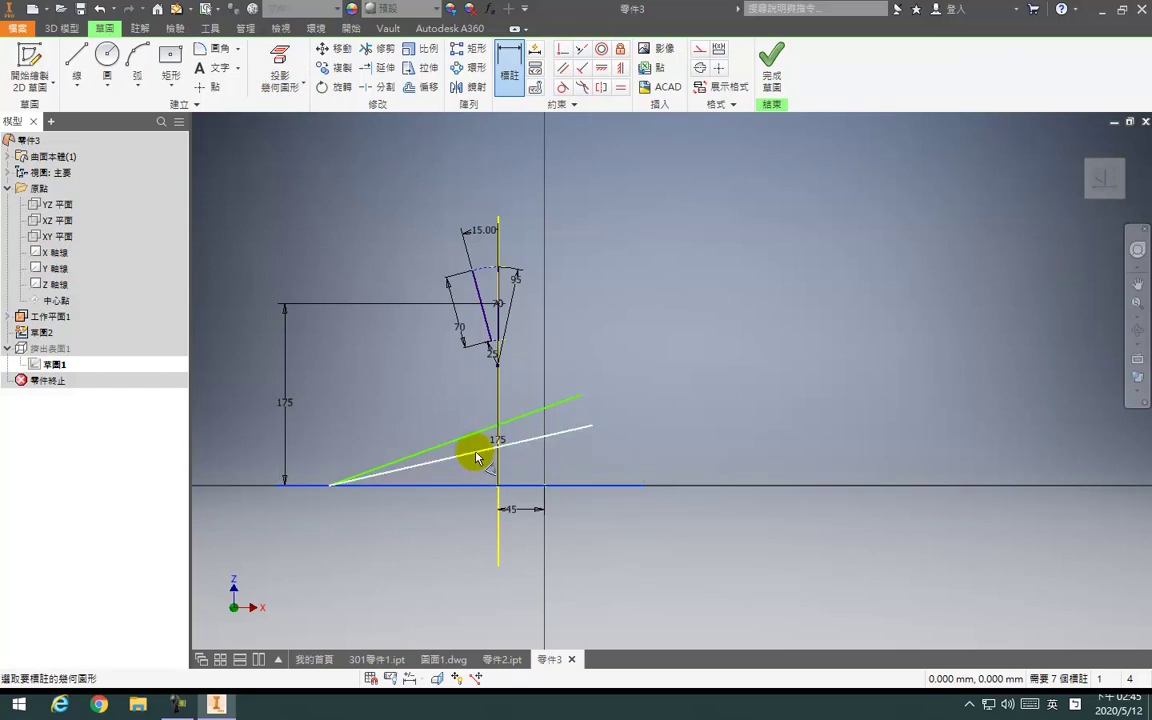
{"action": "left_click", "coordinate": [490, 474]}
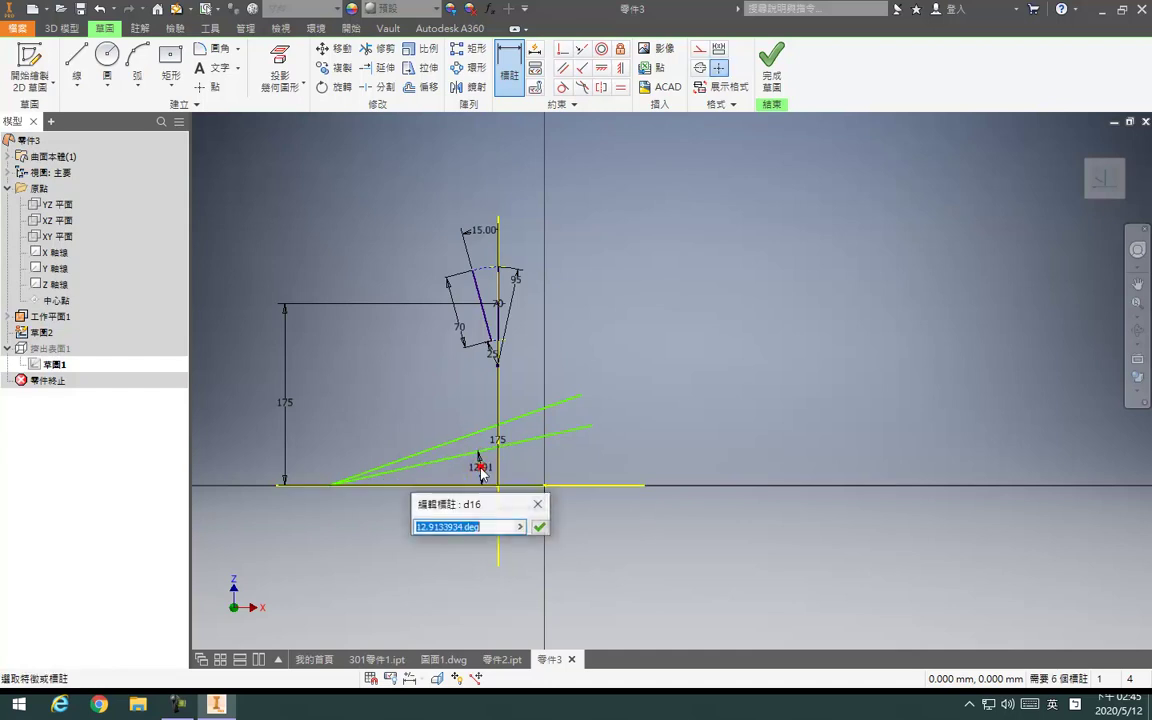
{"action": "type", "text": "5"}
{"action": "key", "text": "Return"}
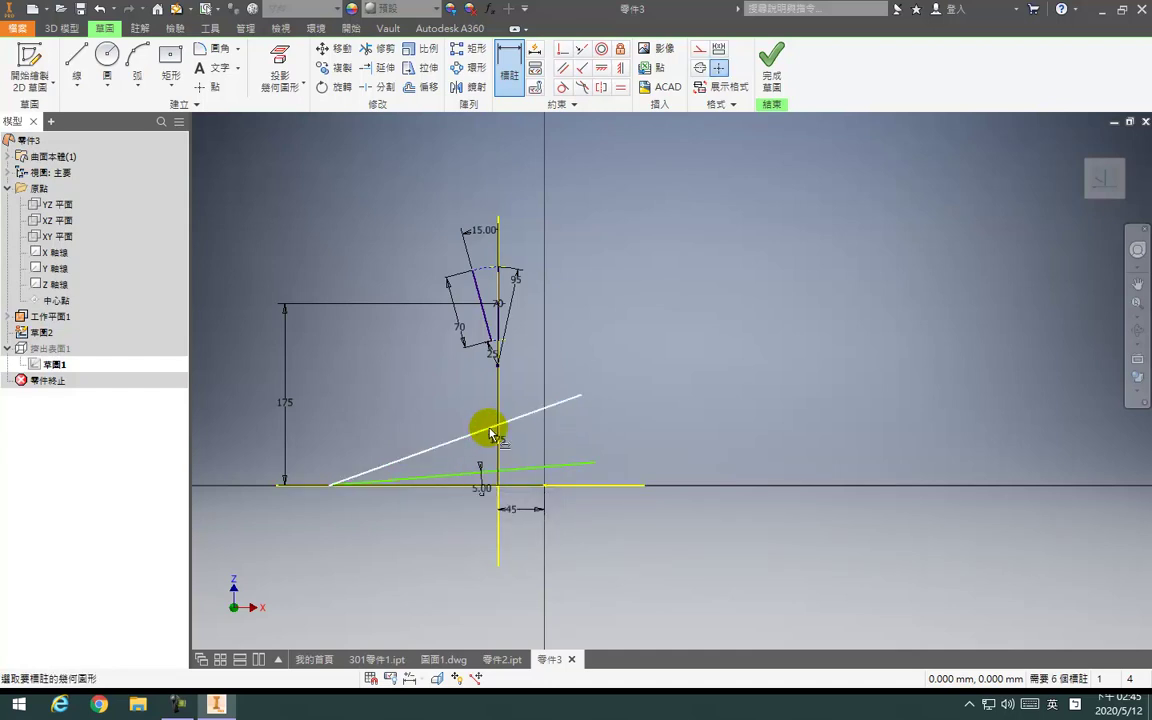
Dimension the angle between the upper sloping line and the projected X axis as 6 degrees
{"action": "left_click", "coordinate": [514, 486]}
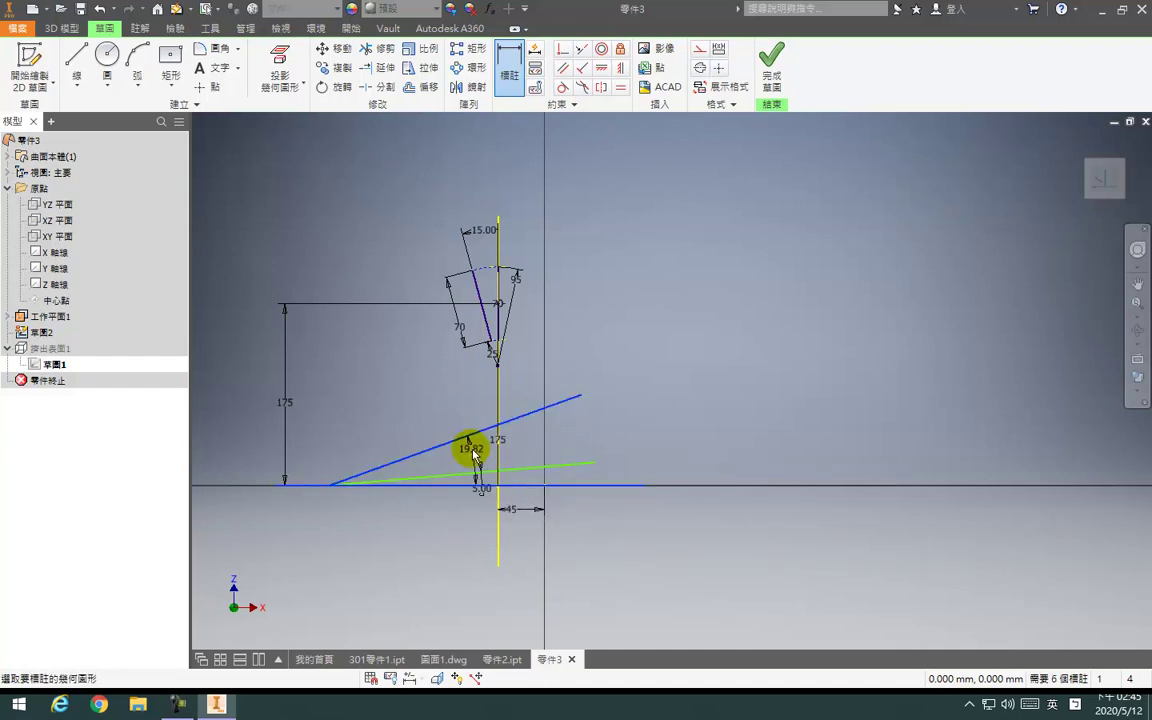
{"action": "left_click", "coordinate": [474, 453]}
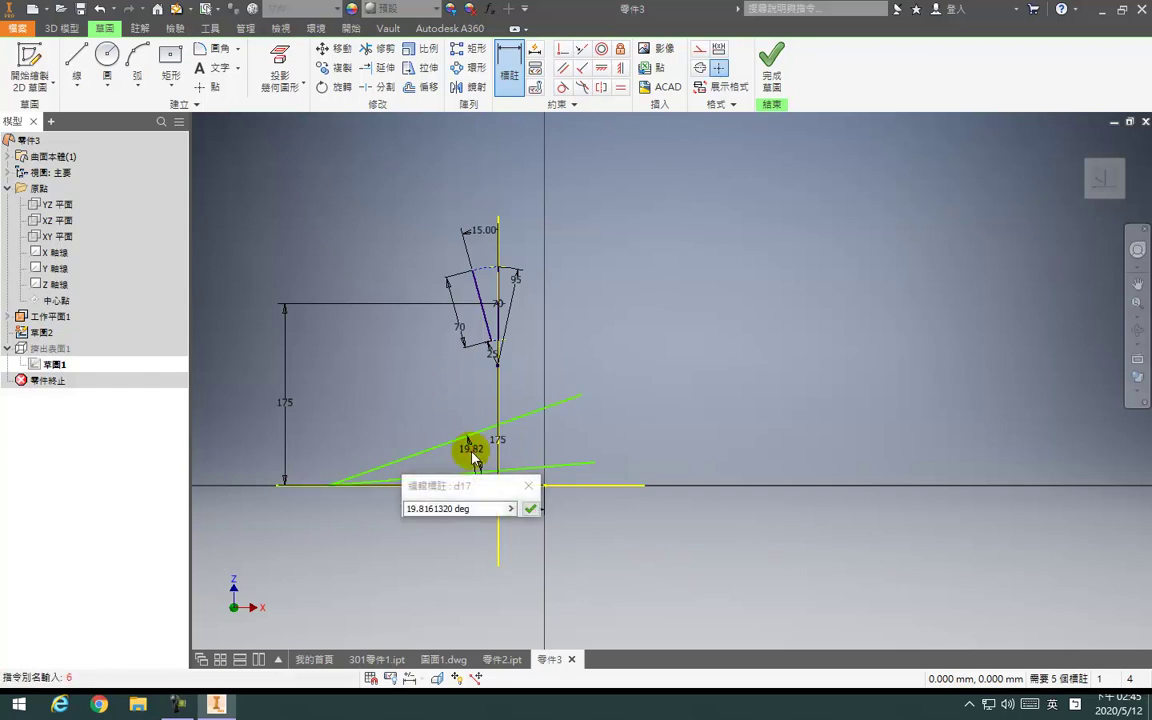
{"action": "left_click", "coordinate": [475, 508]}
{"action": "type", "text": "6"}
{"action": "key", "text": "Return"}
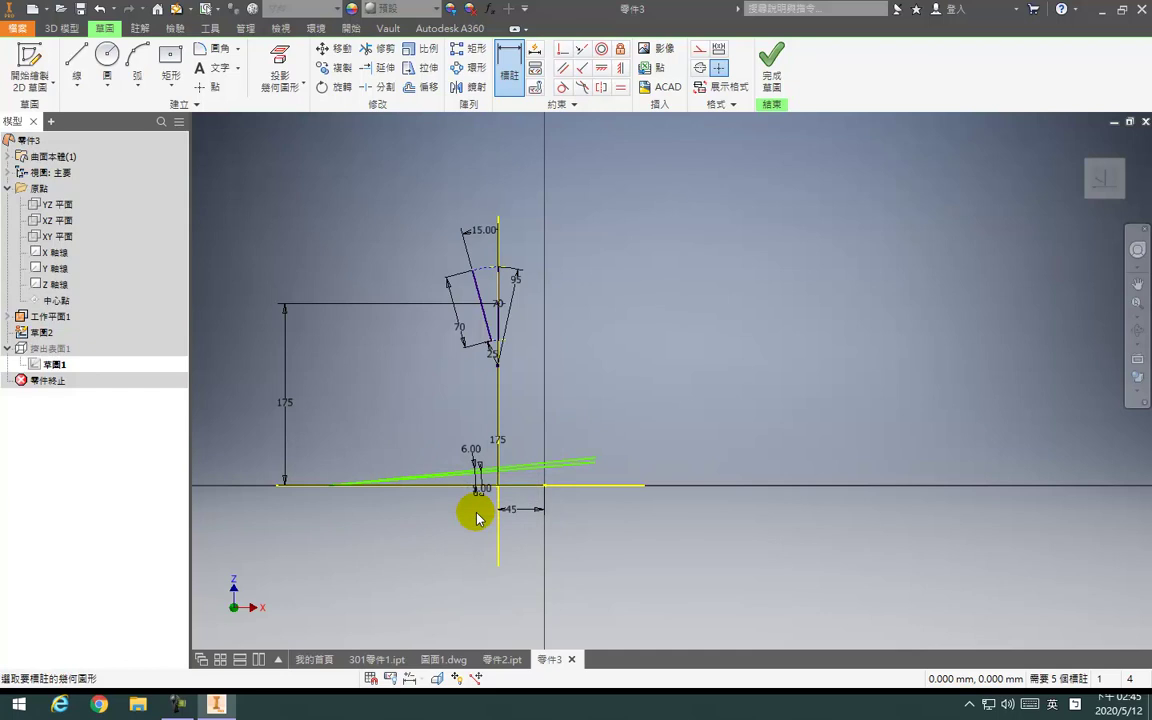
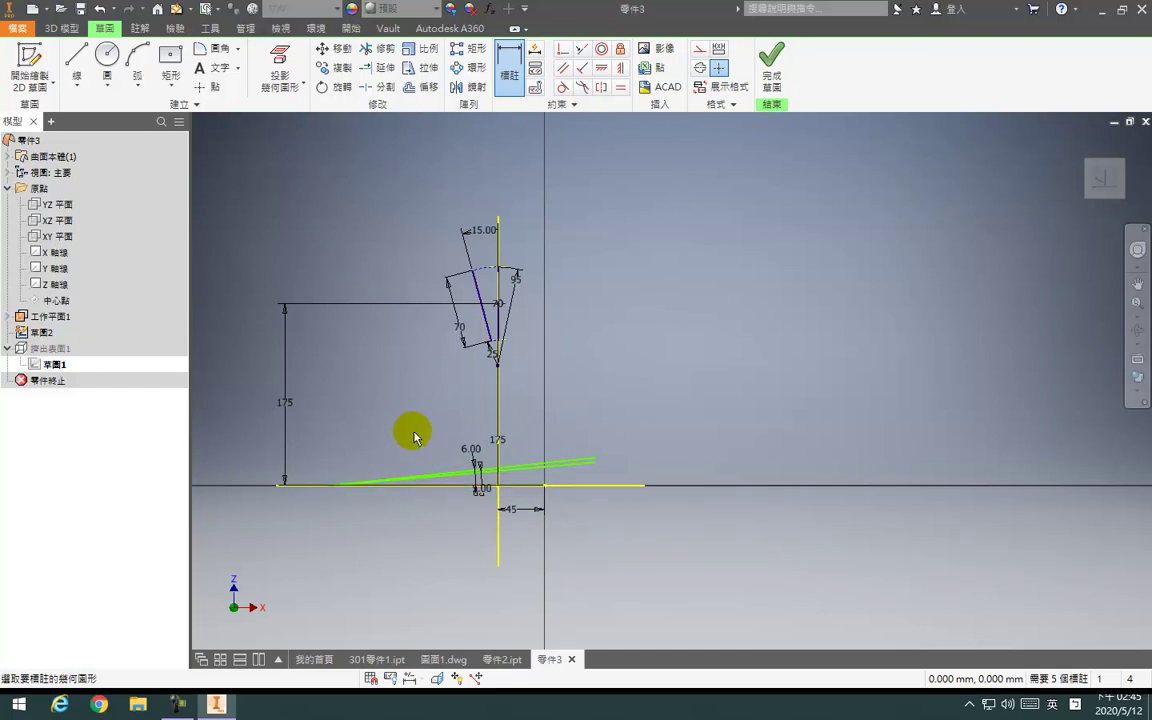
Project the origin Z axis into the sketch
{"action": "scroll", "coordinate": [471, 473], "scroll_direction": "up", "scroll_amount": 5}
{"action": "scroll", "coordinate": [512, 492], "scroll_direction": "down", "scroll_amount": 4}
{"action": "mouse_move", "coordinate": [511, 491]}
{"action": "middle_mouse_down"}
{"action": "mouse_move", "coordinate": [354, 429]}
{"action": "mouse_move", "coordinate": [352, 407]}
{"action": "middle_mouse_up"}
{"action": "left_click", "coordinate": [280, 72]}
{"action": "left_click", "coordinate": [55, 286]}
{"action": "key", "text": "Escape"}
Convert the projected X and Z axes to construction lines
{"action": "left_click_drag", "start_coordinate": [427, 420], "coordinate": [424, 418]}
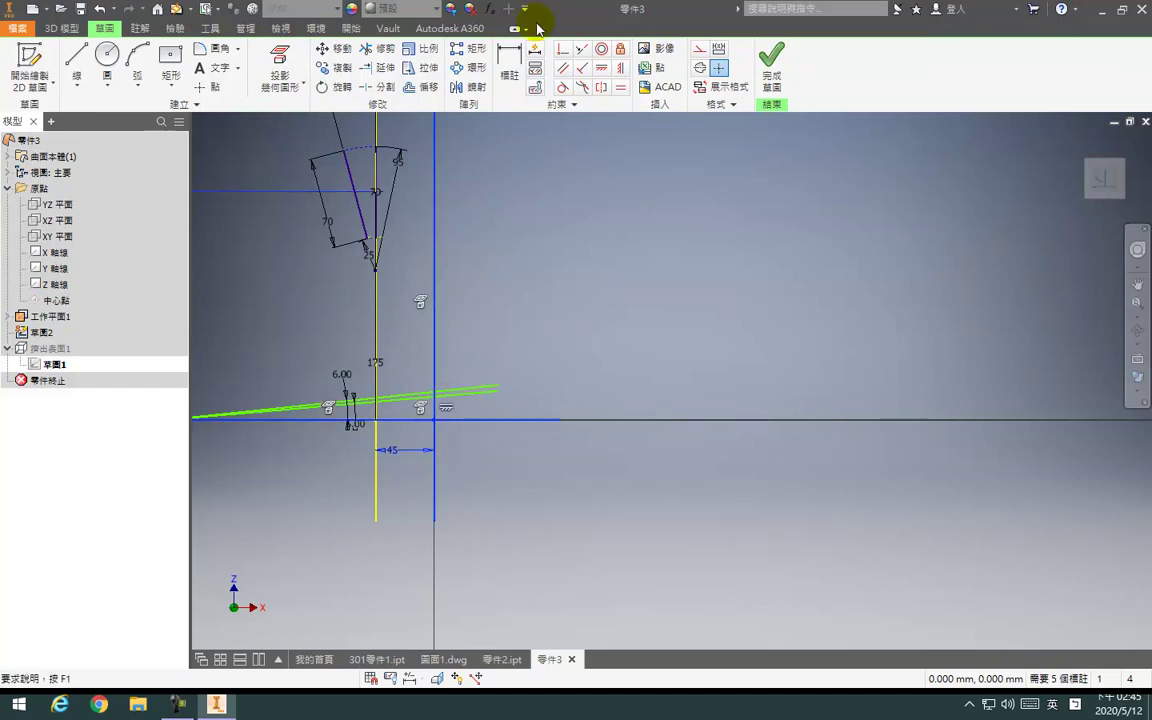
{"action": "left_click", "coordinate": [699, 49]}
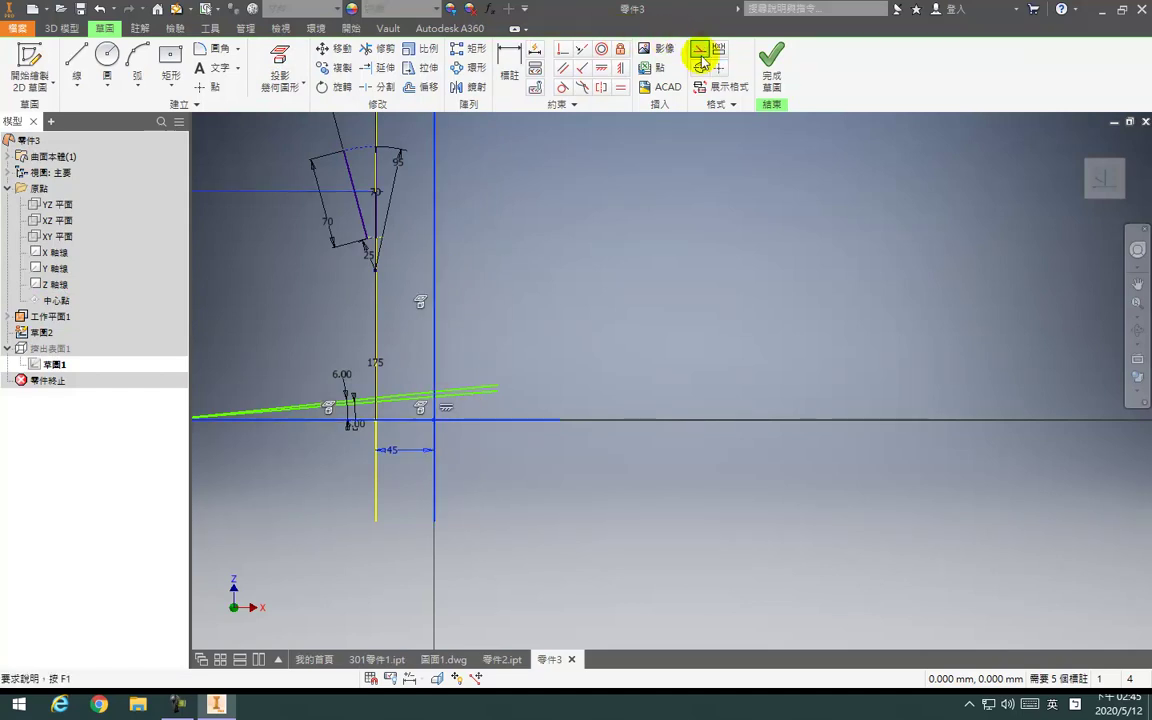
{"action": "left_click", "coordinate": [412, 371]}
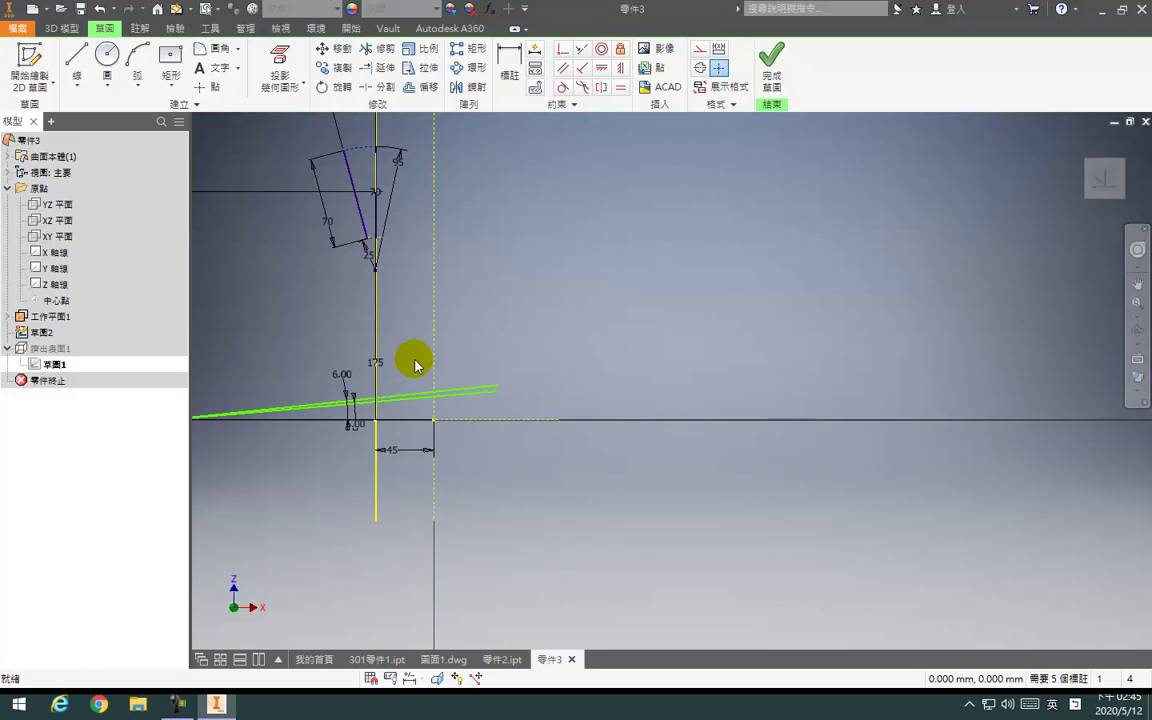
Draw a three-point arc of radius 785 mm curving up from the origin point beside the vertical axis
{"action": "scroll", "coordinate": [486, 404], "scroll_direction": "down", "scroll_amount": 3}
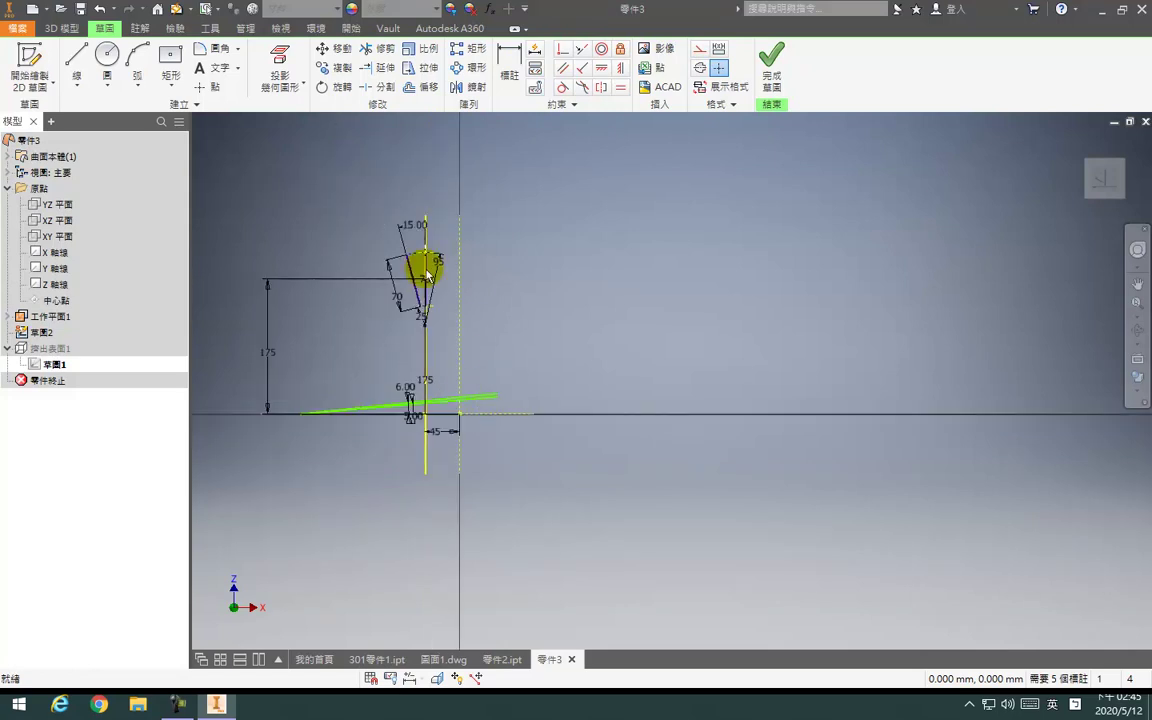
{"action": "left_click", "coordinate": [136, 52]}
{"action": "scroll", "coordinate": [465, 360], "scroll_direction": "up", "scroll_amount": 4}
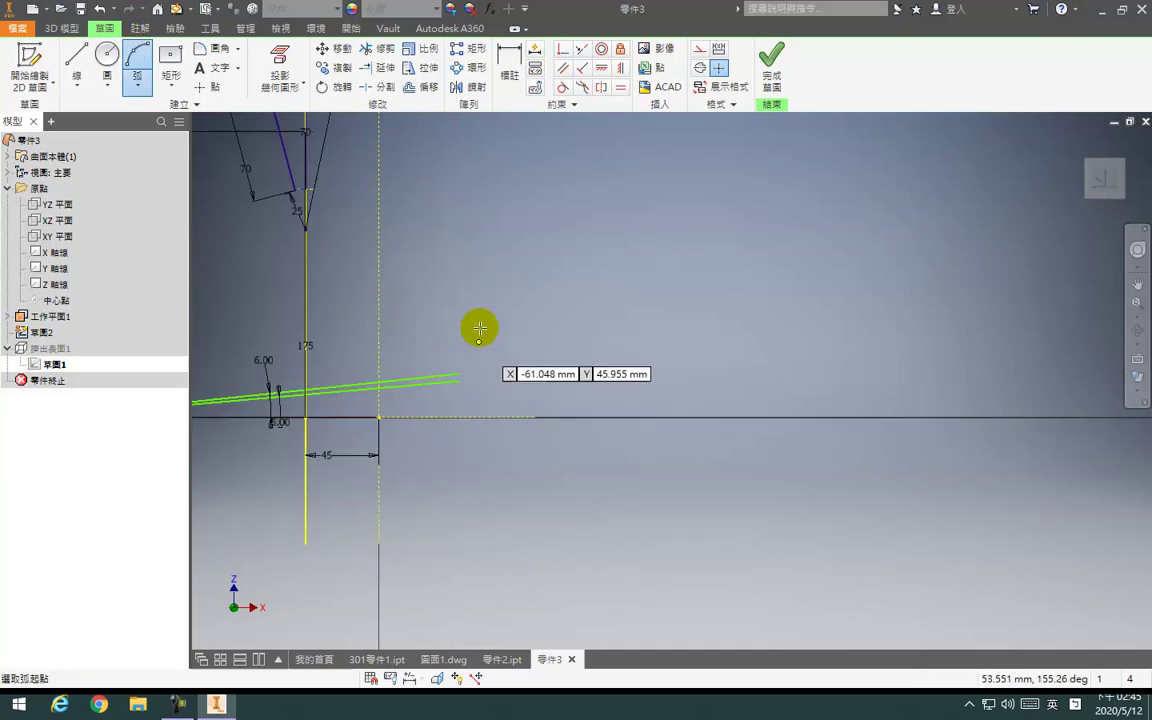
{"action": "left_click", "coordinate": [343, 163]}
{"action": "left_click", "coordinate": [377, 414]}
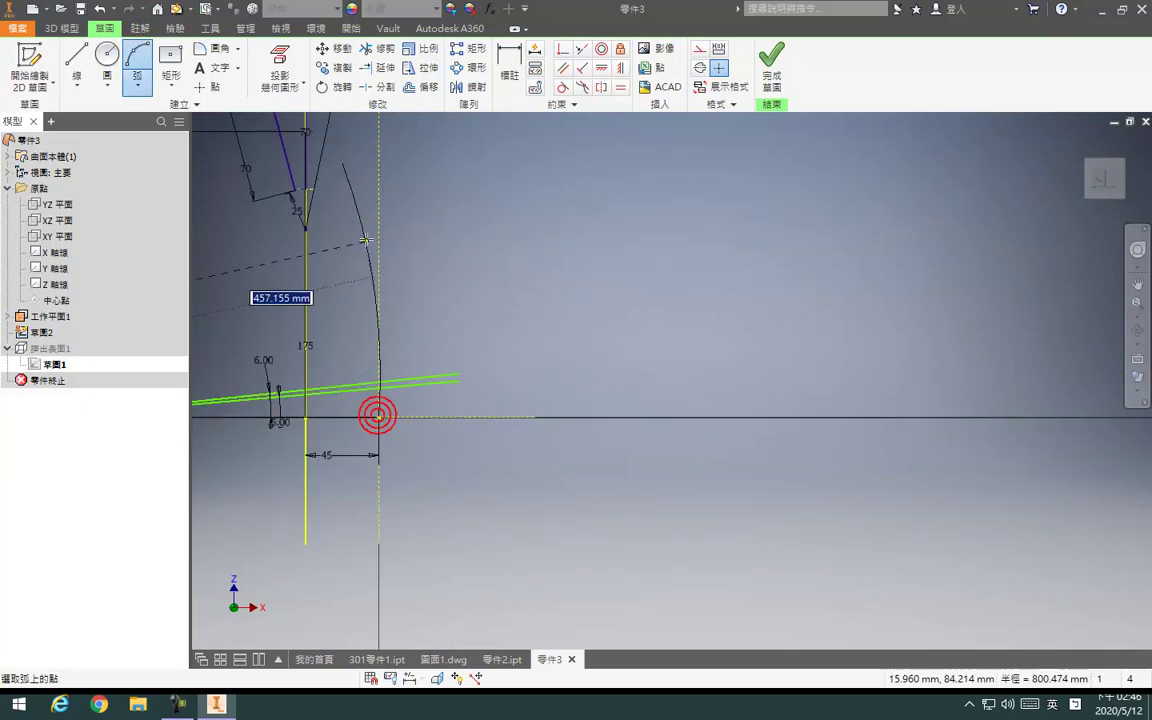
{"action": "left_click", "coordinate": [366, 238]}
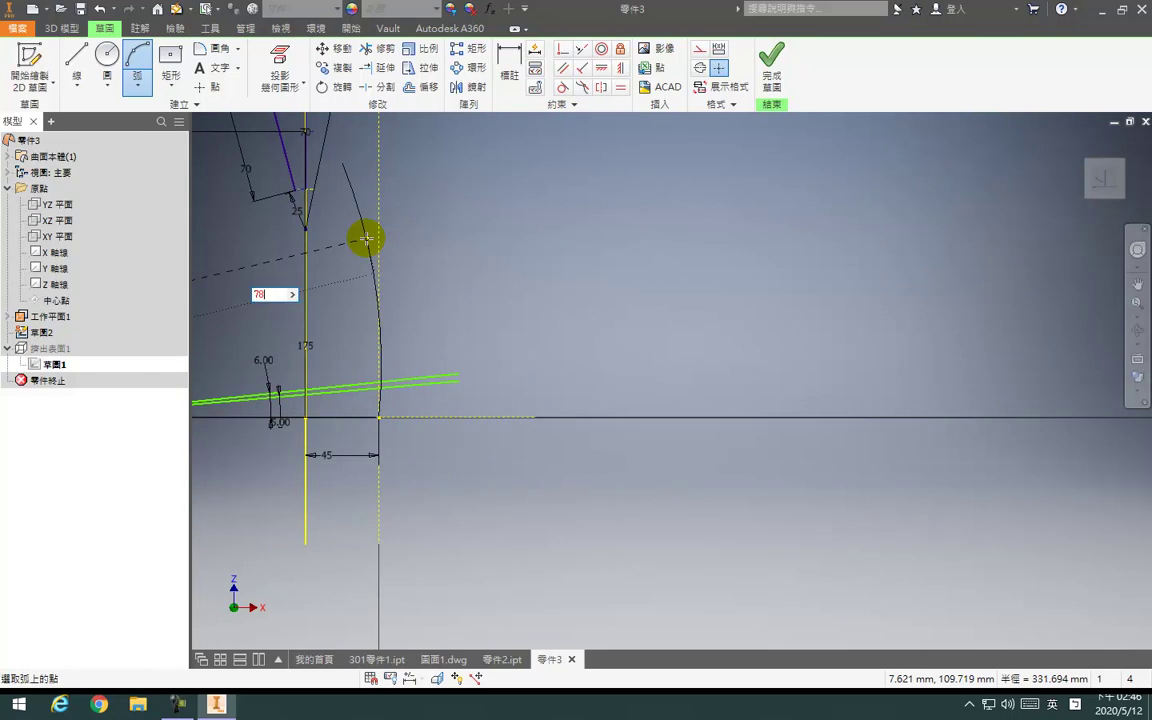
{"action": "key", "text": "Return"}
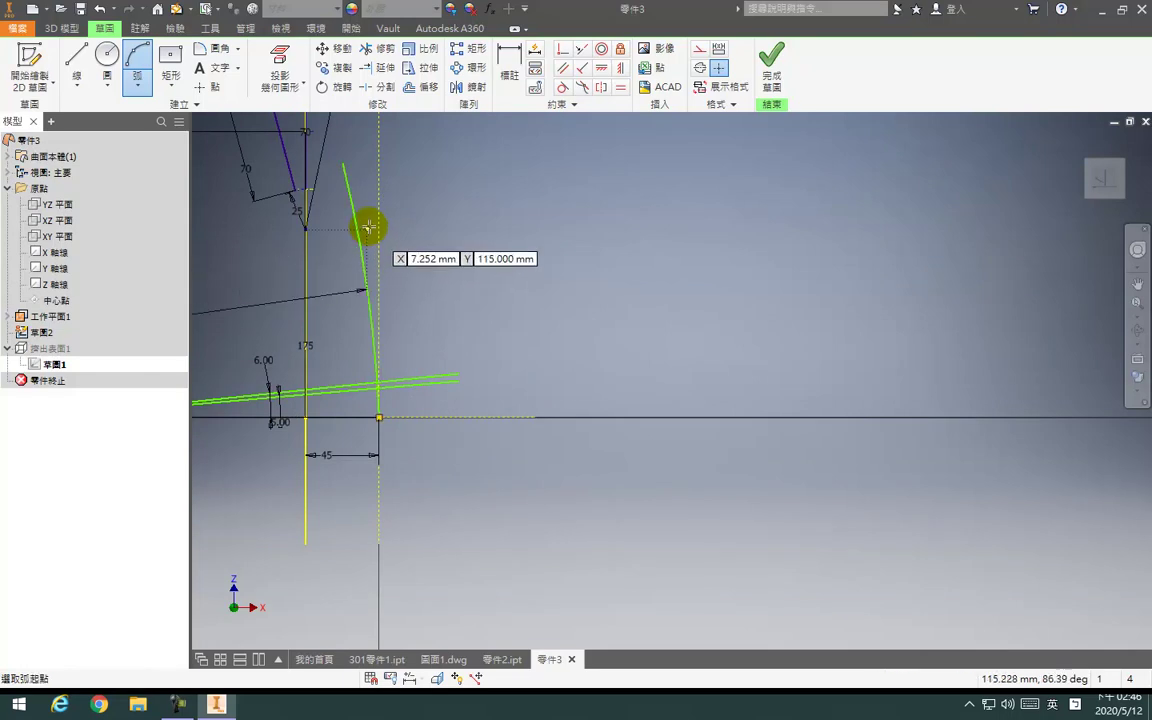
Constrain the arc tangent to the projected vertical Z axis
{"action": "left_click", "coordinate": [581, 87]}
{"action": "left_click", "coordinate": [562, 87]}
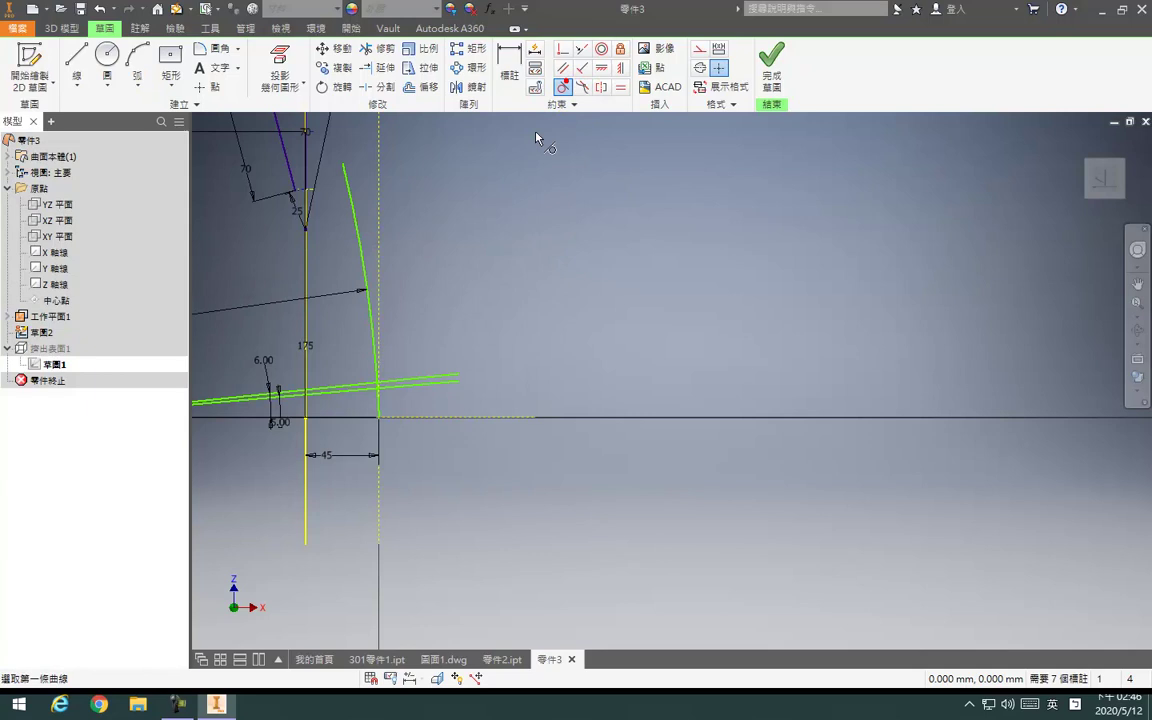
{"action": "left_click", "coordinate": [379, 276]}
{"action": "scroll", "coordinate": [420, 385], "scroll_direction": "down", "scroll_amount": 5}
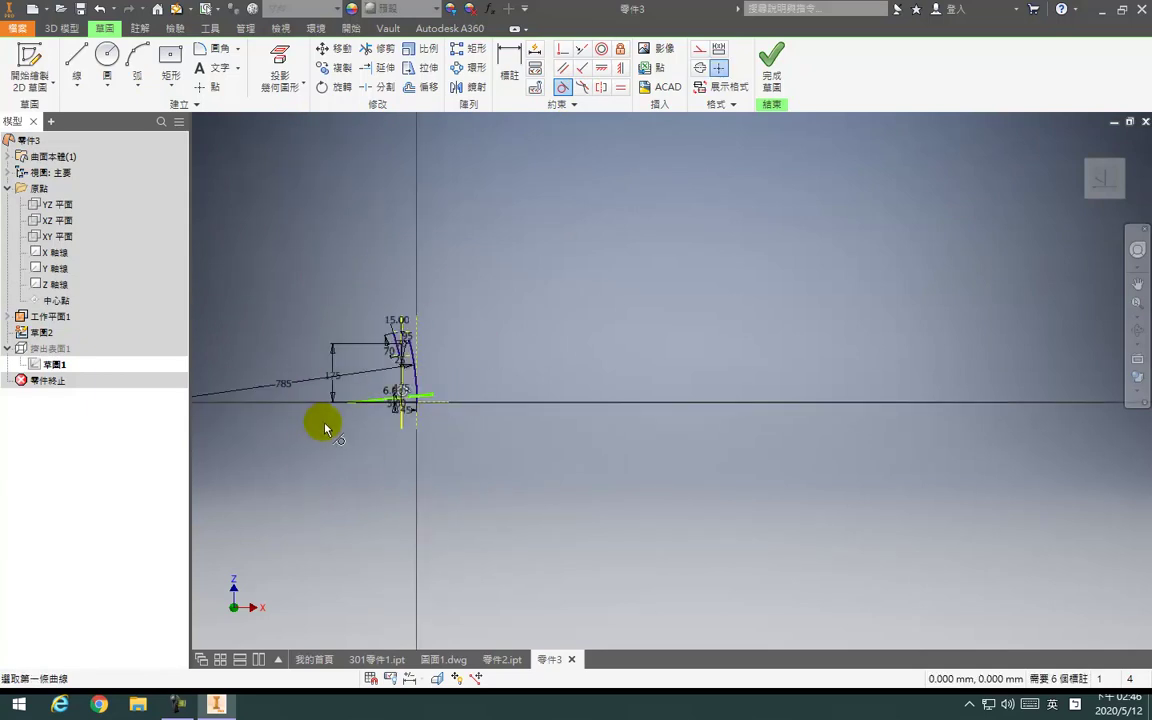
Make the shared start point of the two sloping lines coincident with the arc's center point
{"action": "scroll", "coordinate": [314, 419], "scroll_direction": "up", "scroll_amount": 2}
{"action": "scroll", "coordinate": [490, 360], "scroll_direction": "up", "scroll_amount": 4}
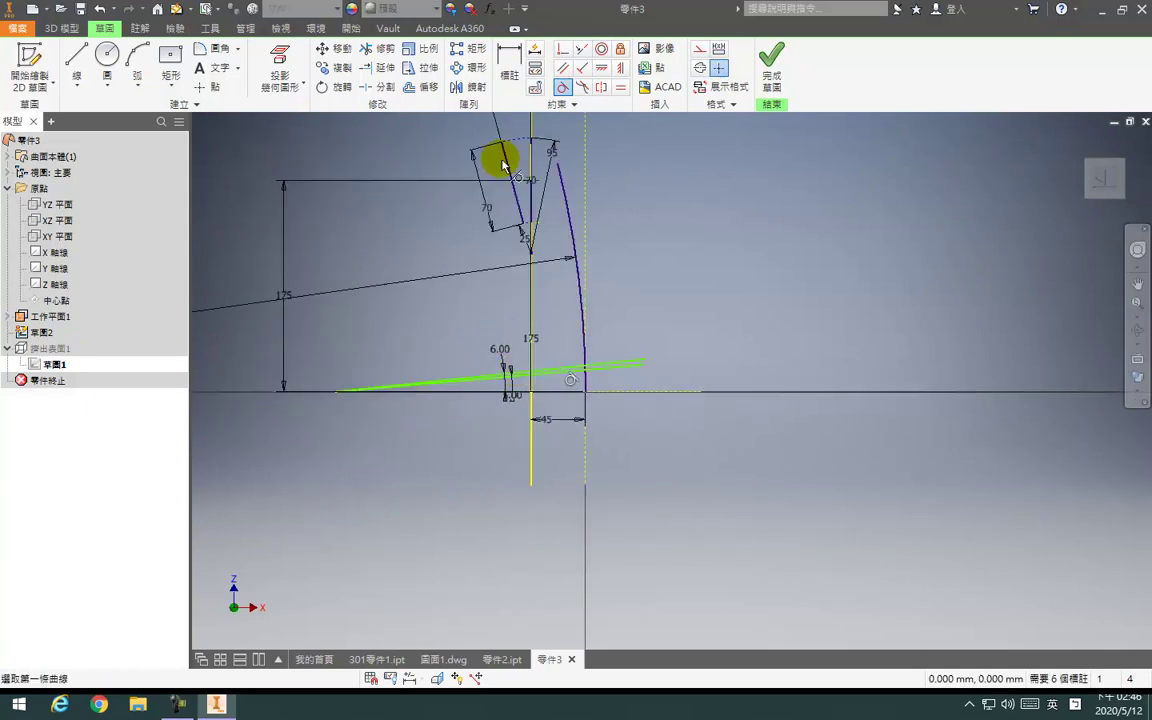
{"action": "left_click", "coordinate": [562, 48]}
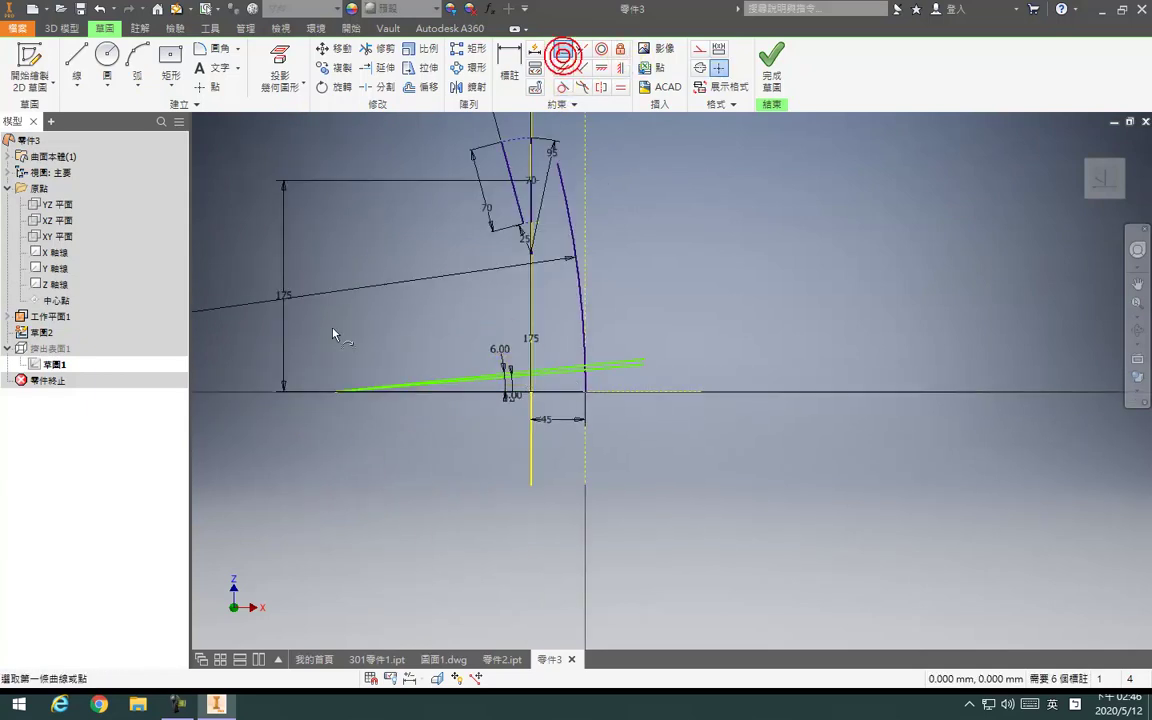
{"action": "left_click", "coordinate": [335, 393]}
{"action": "scroll", "coordinate": [476, 470], "scroll_direction": "down", "scroll_amount": 5}
{"action": "left_click", "coordinate": [296, 469]}
Reposition the 5-degree and 6-degree angle dimensions near the arc so both can be read separately
{"action": "scroll", "coordinate": [300, 463], "scroll_direction": "up", "scroll_amount": 3}
{"action": "left_click_drag", "start_coordinate": [312, 457], "coordinate": [607, 444]}
{"action": "mouse_move", "coordinate": [318, 460]}
{"action": "left_mouse_down"}
{"action": "mouse_move", "coordinate": [580, 420]}
{"action": "mouse_move", "coordinate": [617, 402]}
{"action": "left_mouse_up"}
{"action": "scroll", "coordinate": [378, 463], "scroll_direction": "up", "scroll_amount": 3}
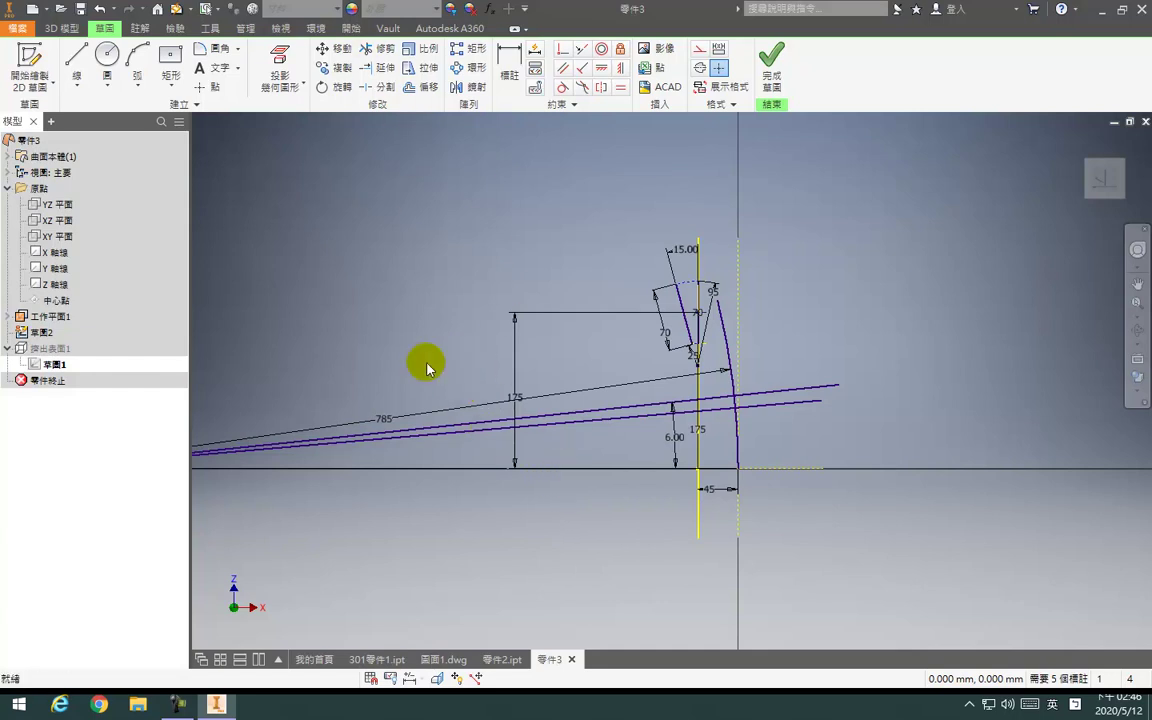
{"action": "left_click", "coordinate": [668, 438]}
{"action": "scroll", "coordinate": [748, 460], "scroll_direction": "up", "scroll_amount": 3}
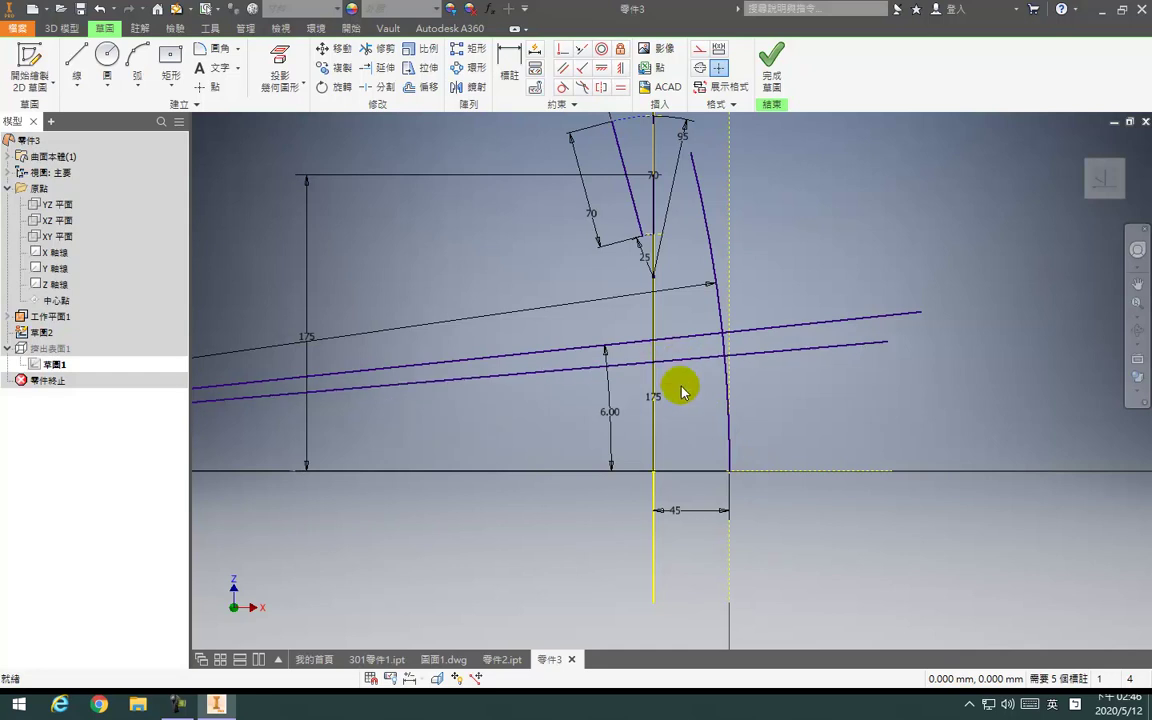
{"action": "scroll", "coordinate": [677, 378], "scroll_direction": "down", "scroll_amount": 6}
{"action": "scroll", "coordinate": [467, 405], "scroll_direction": "up", "scroll_amount": 3}
{"action": "left_click_drag", "start_coordinate": [470, 405], "coordinate": [582, 404]}
{"action": "left_click_drag", "start_coordinate": [838, 392], "coordinate": [821, 391]}
{"action": "scroll", "coordinate": [944, 334], "scroll_direction": "up", "scroll_amount": 5}
{"action": "scroll", "coordinate": [659, 401], "scroll_direction": "down", "scroll_amount": 3}
{"action": "scroll", "coordinate": [404, 425], "scroll_direction": "down", "scroll_amount": 2}
{"action": "mouse_move", "coordinate": [422, 418]}
{"action": "middle_mouse_down"}
{"action": "mouse_move", "coordinate": [513, 361]}
{"action": "mouse_move", "coordinate": [674, 350]}
{"action": "middle_mouse_up"}
Make the arc's radius dimension driven and try to constrain the arc tangent to the vertical axis again
{"action": "right_click", "coordinate": [408, 374]}
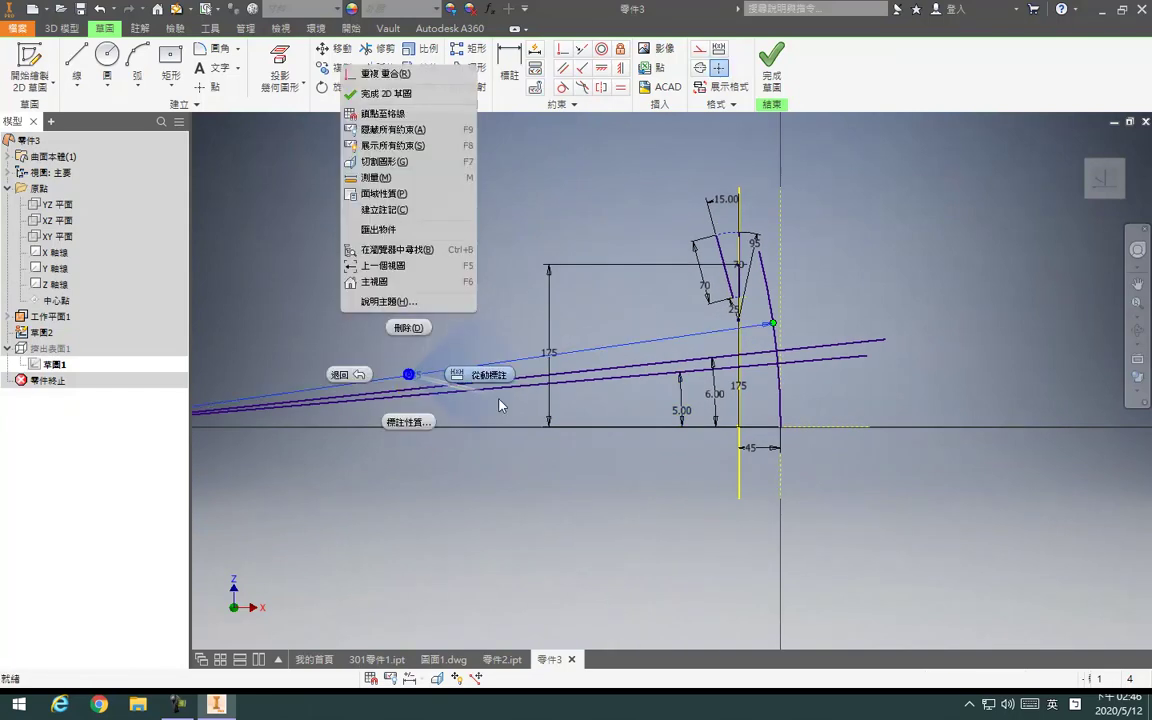
{"action": "left_click", "coordinate": [463, 378]}
{"action": "scroll", "coordinate": [869, 357], "scroll_direction": "up", "scroll_amount": 4}
{"action": "scroll", "coordinate": [845, 357], "scroll_direction": "down", "scroll_amount": 3}
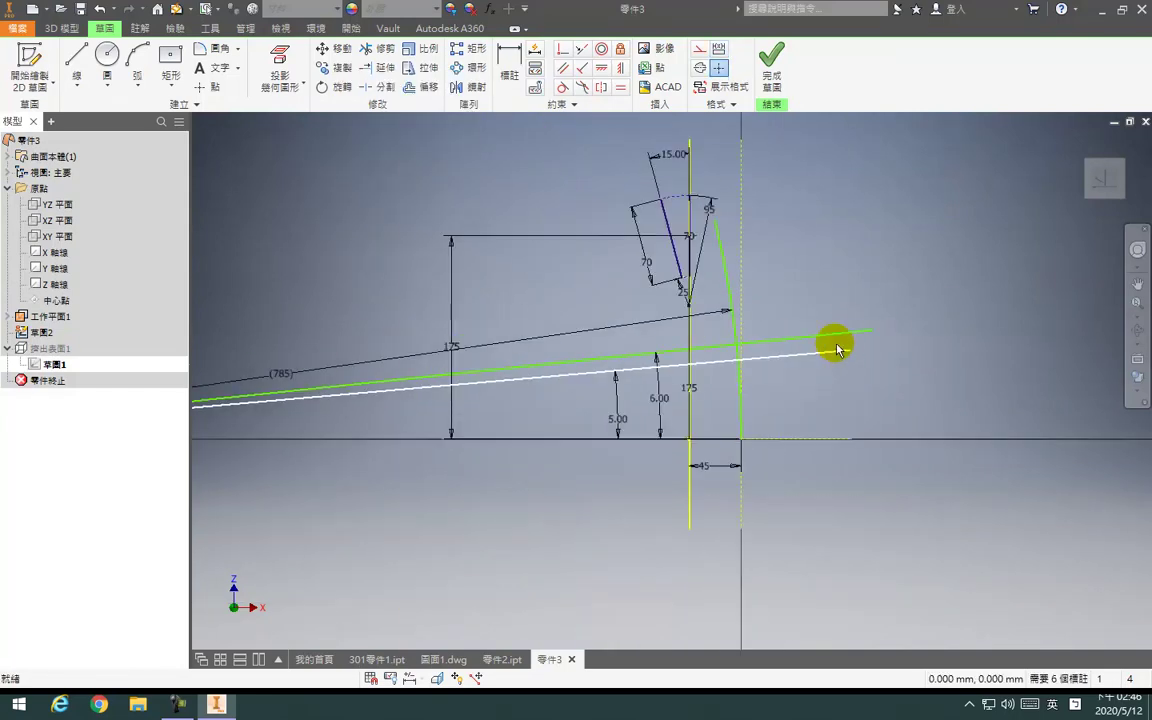
{"action": "left_click", "coordinate": [563, 87]}
{"action": "left_click", "coordinate": [738, 368]}
{"action": "left_click", "coordinate": [740, 367]}
Try to align the arc's center horizontally with the origin point, and undo the driven radius dimension
{"action": "left_click", "coordinate": [600, 51]}
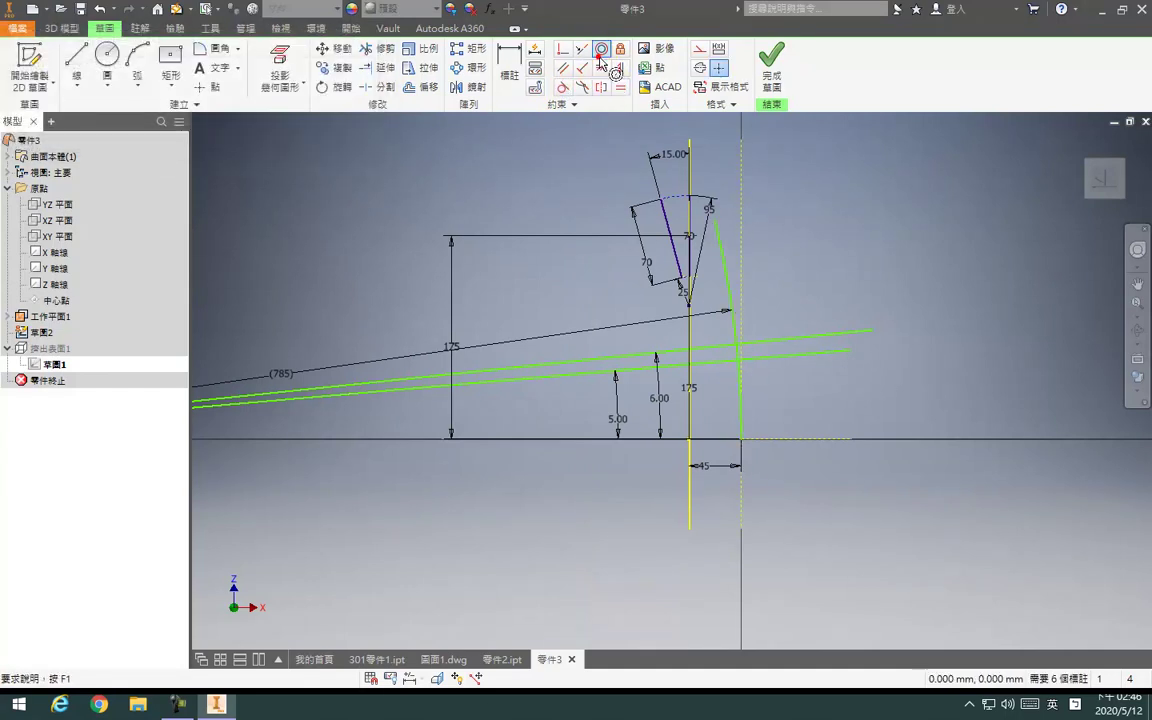
{"action": "left_click", "coordinate": [601, 67]}
{"action": "scroll", "coordinate": [667, 375], "scroll_direction": "down", "scroll_amount": 4}
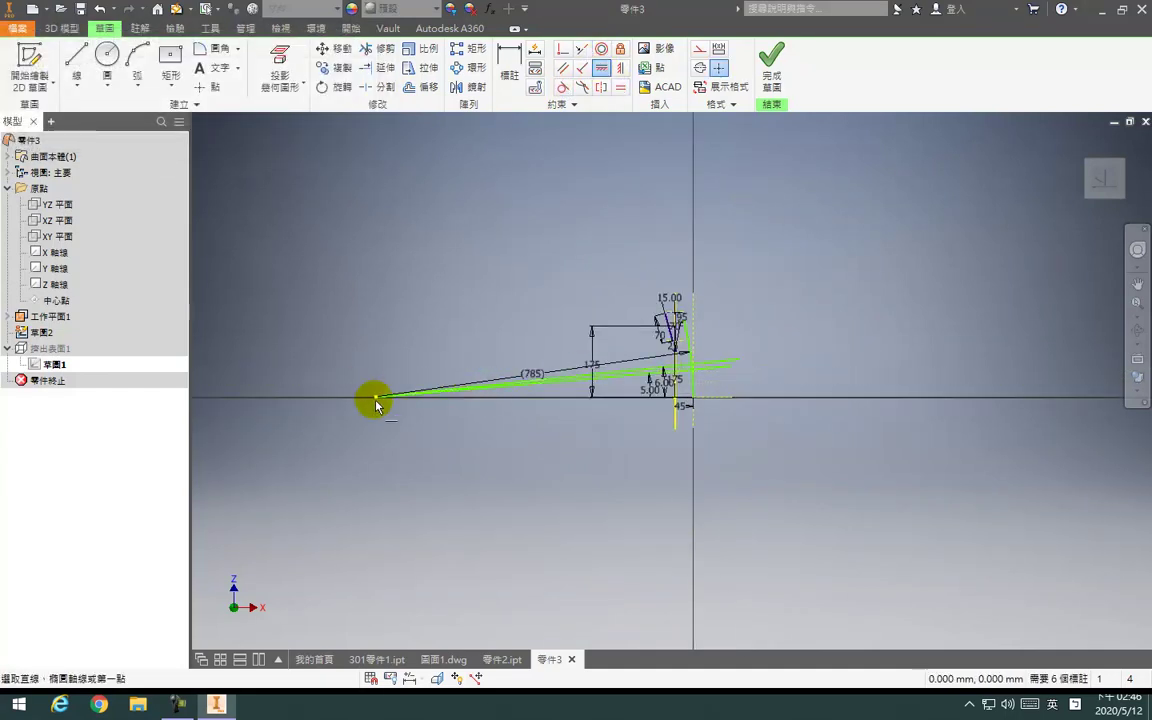
{"action": "left_click", "coordinate": [693, 400]}
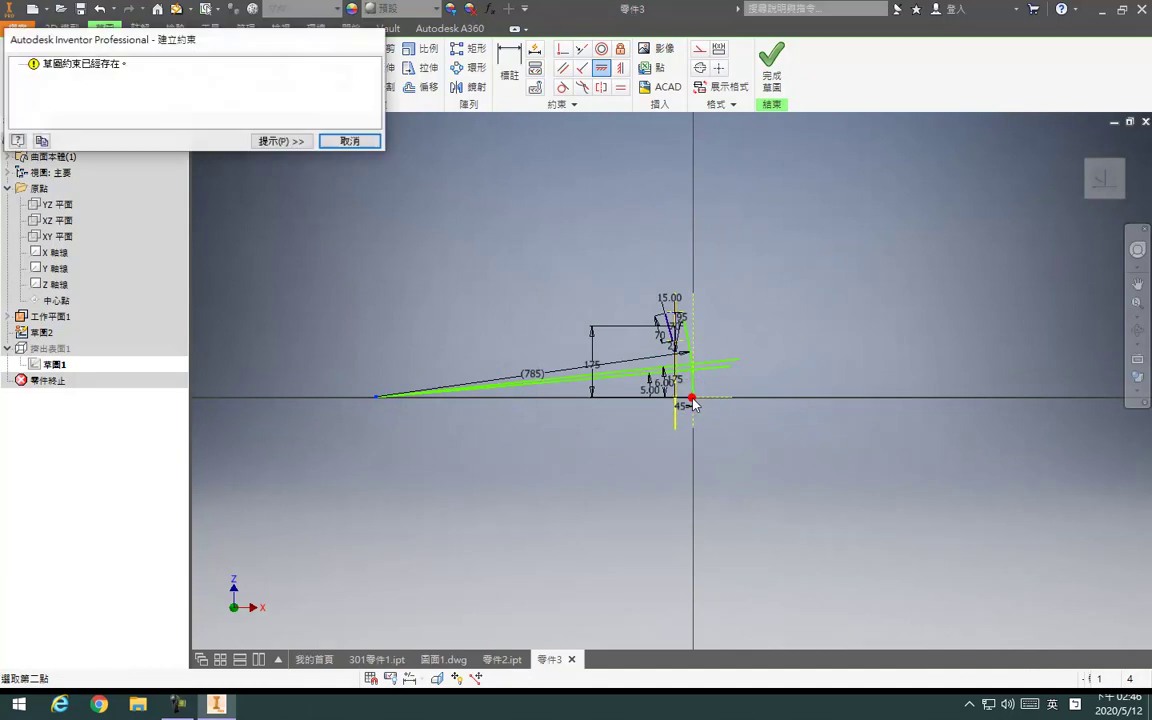
{"action": "key", "text": "Escape"}
{"action": "key", "text": "Escape"}
{"action": "left_click", "coordinate": [99, 12]}
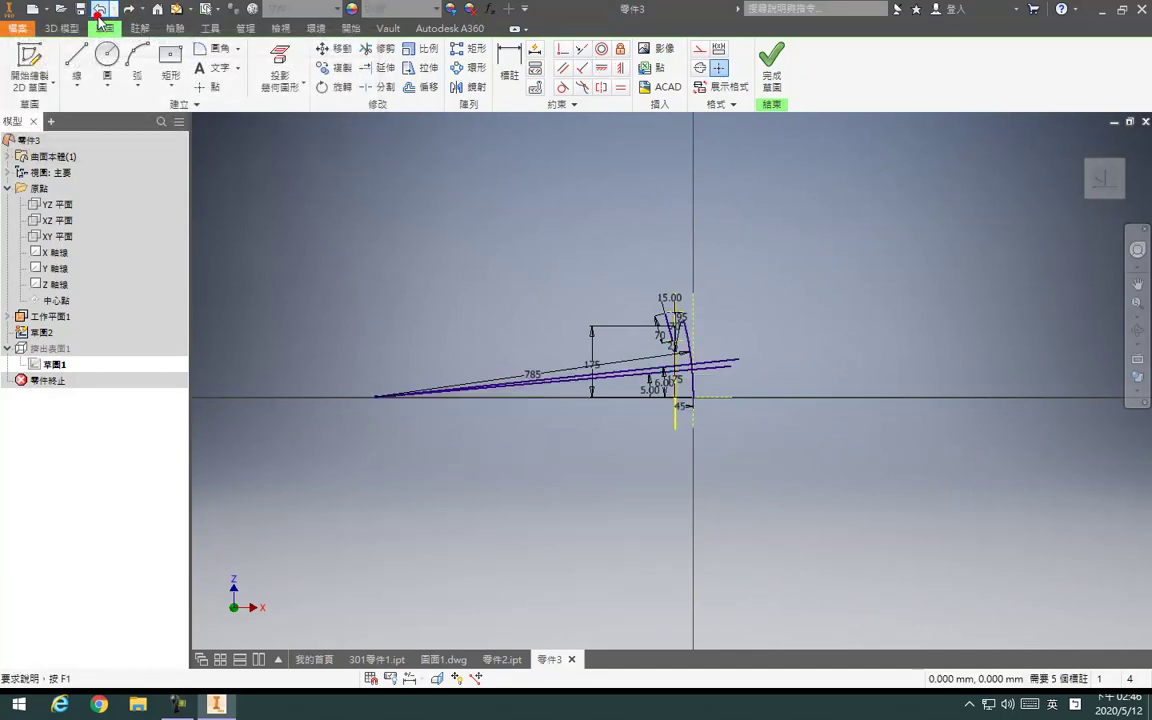
Delete the 6-degree angle dimension and the upper sloping line
{"action": "scroll", "coordinate": [680, 347], "scroll_direction": "up", "scroll_amount": 5}
{"action": "scroll", "coordinate": [706, 394], "scroll_direction": "down", "scroll_amount": 4}
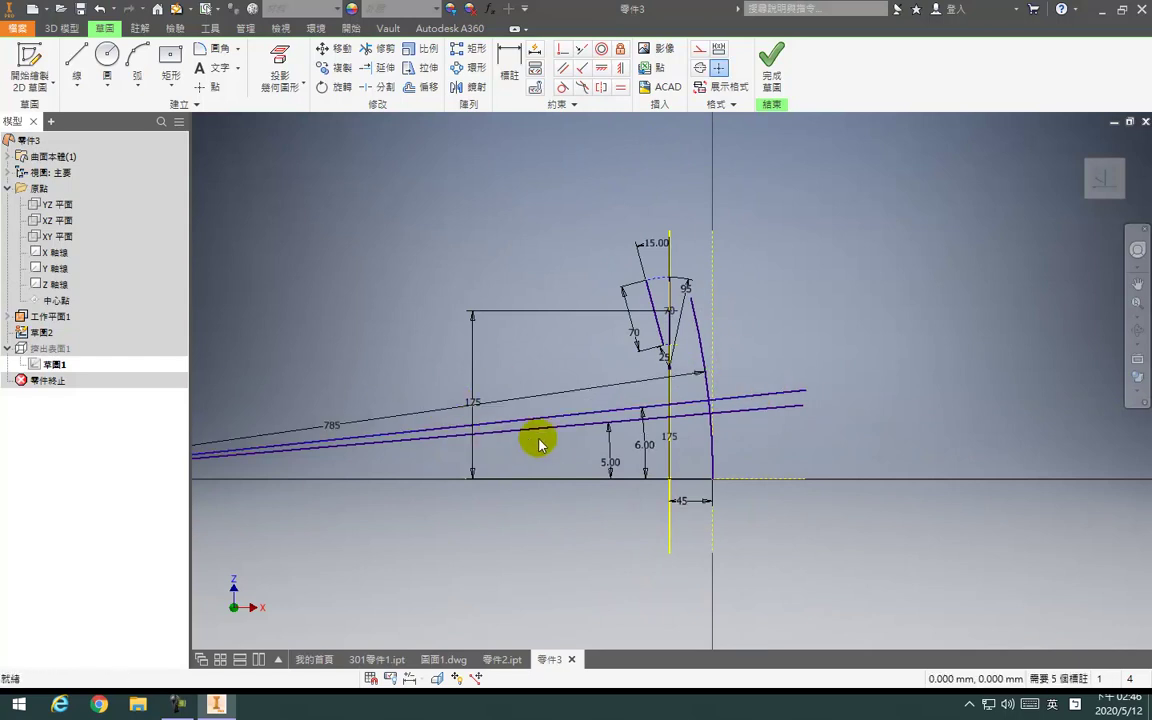
{"action": "left_click", "coordinate": [650, 447]}
{"action": "key", "text": "Delete"}
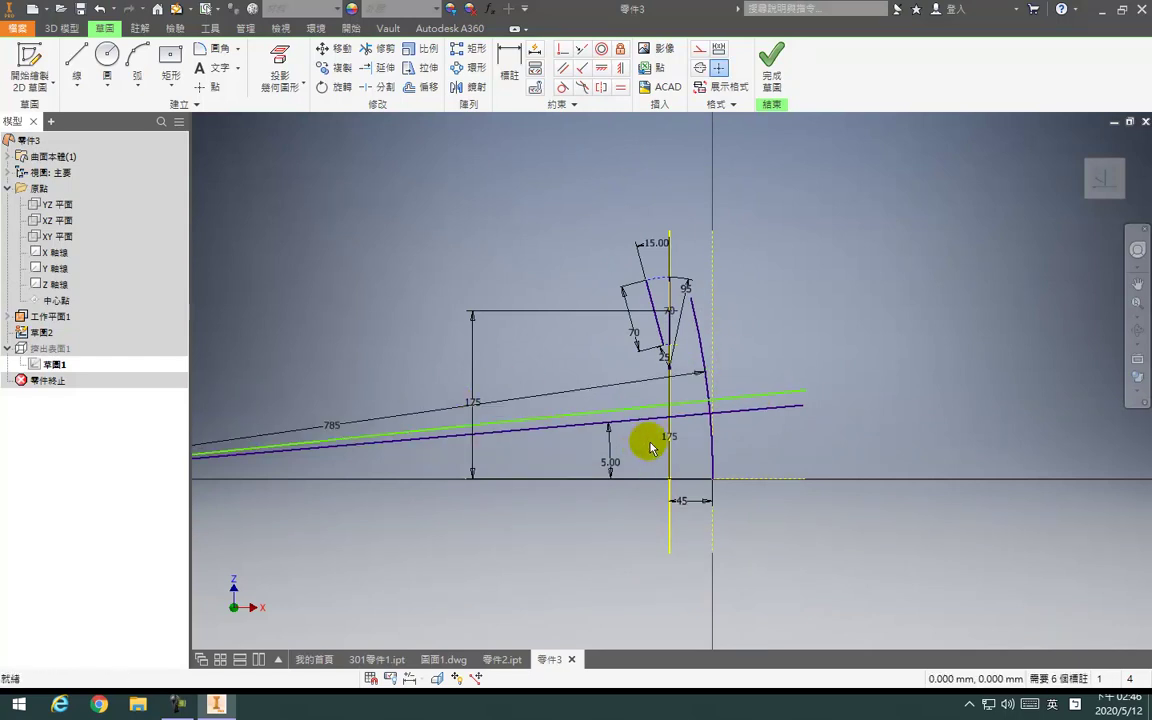
{"action": "left_click", "coordinate": [685, 399]}
{"action": "key", "text": "Delete"}
Draw a new upper sloping line from the arc's center point to just beyond the arc
{"action": "key", "text": "l"}
{"action": "scroll", "coordinate": [680, 472], "scroll_direction": "up", "scroll_amount": 5}
{"action": "left_click", "coordinate": [444, 473]}
{"action": "scroll", "coordinate": [788, 465], "scroll_direction": "down", "scroll_amount": 4}
{"action": "left_click", "coordinate": [690, 408]}
Dimension the angle between the new upper line and the projected X axis as 6 degrees
{"action": "key", "text": "d"}
{"action": "left_click", "coordinate": [674, 416]}
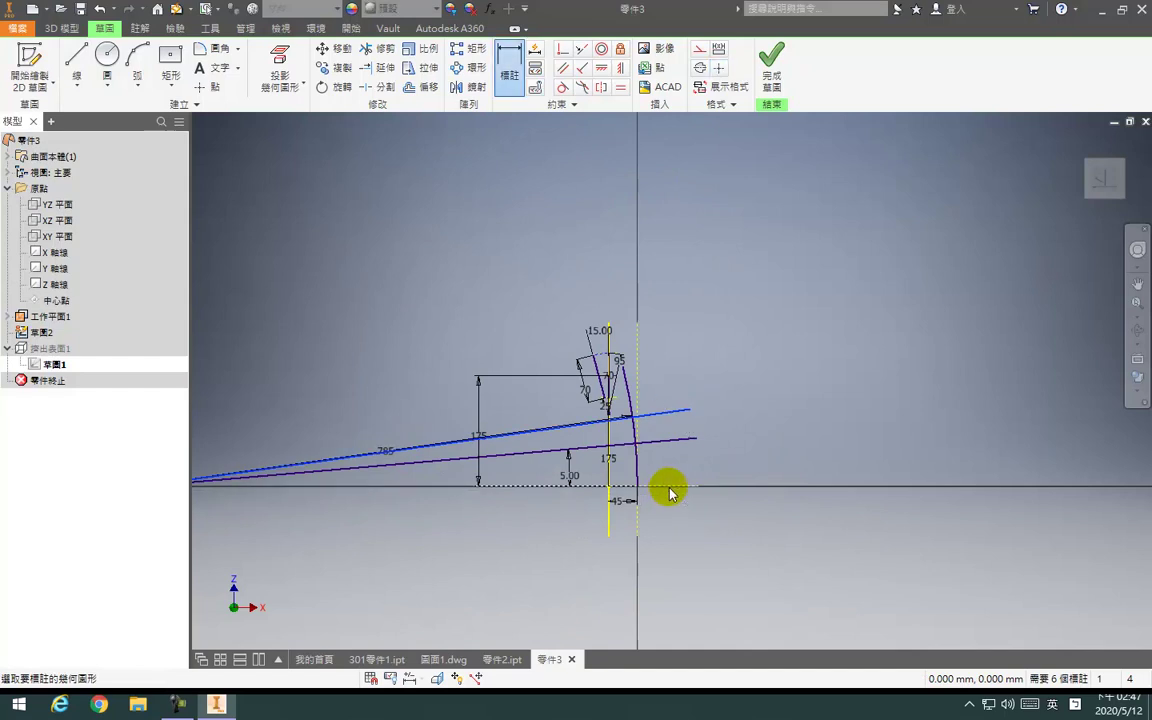
{"action": "left_click", "coordinate": [680, 470]}
{"action": "type", "text": "5"}
{"action": "key", "text": "Return"}
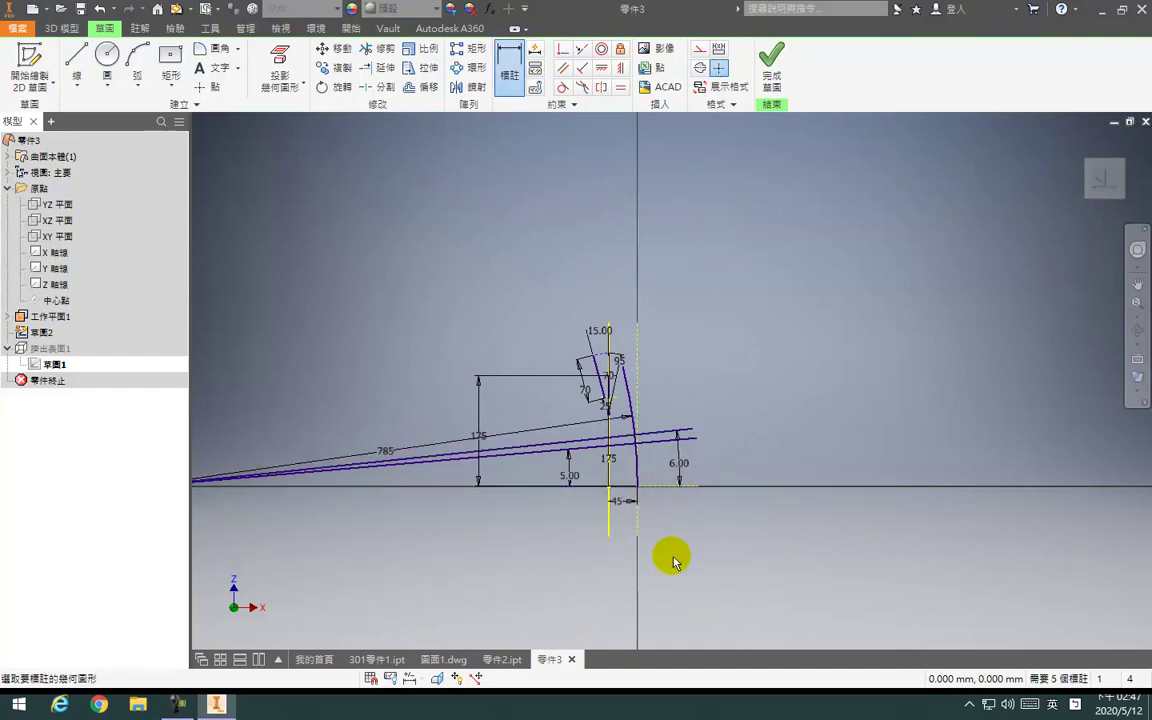
Set the upper sloping line's angle dimension to 9 degrees
{"action": "left_click", "coordinate": [683, 470]}
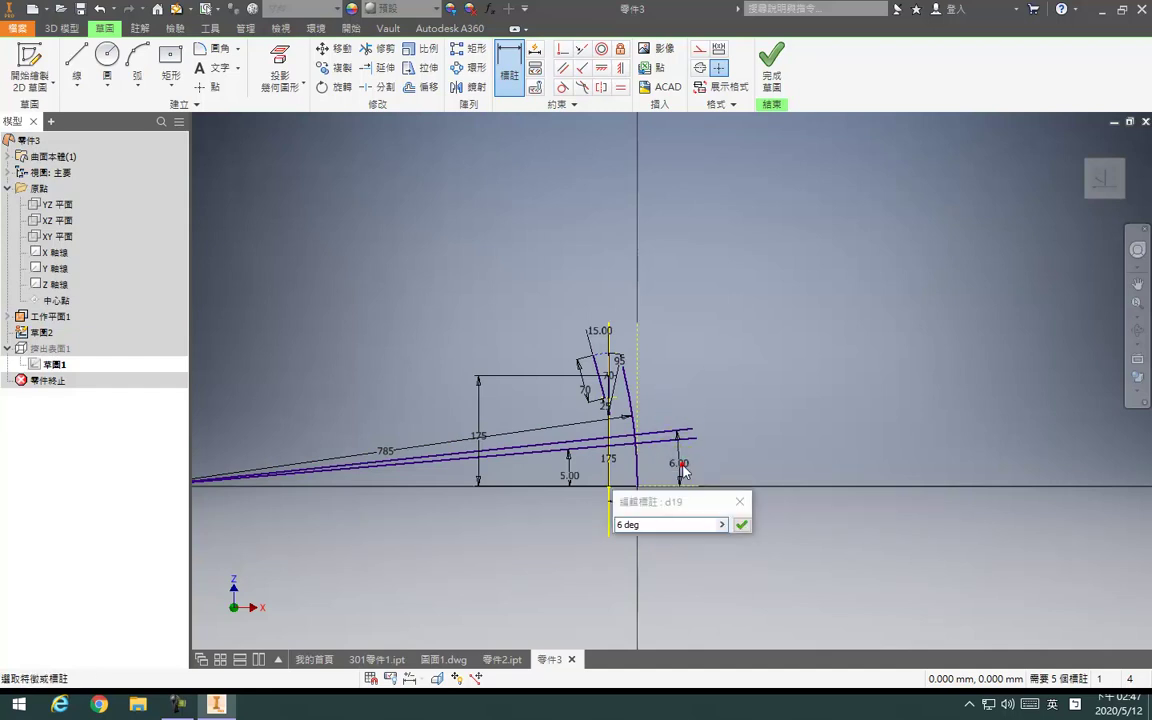
{"action": "left_click_drag", "start_coordinate": [672, 530], "coordinate": [554, 543]}
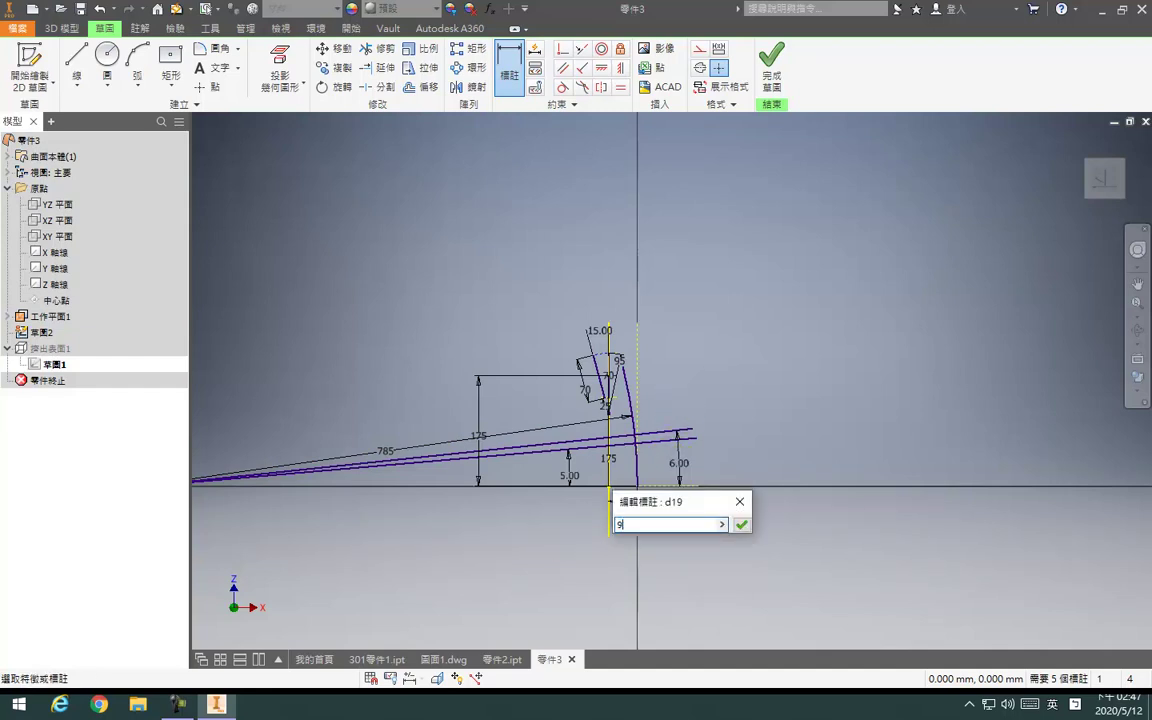
{"action": "key", "text": "Return"}
Finish the sketch and make it visible in the model
{"action": "left_click", "coordinate": [772, 78]}
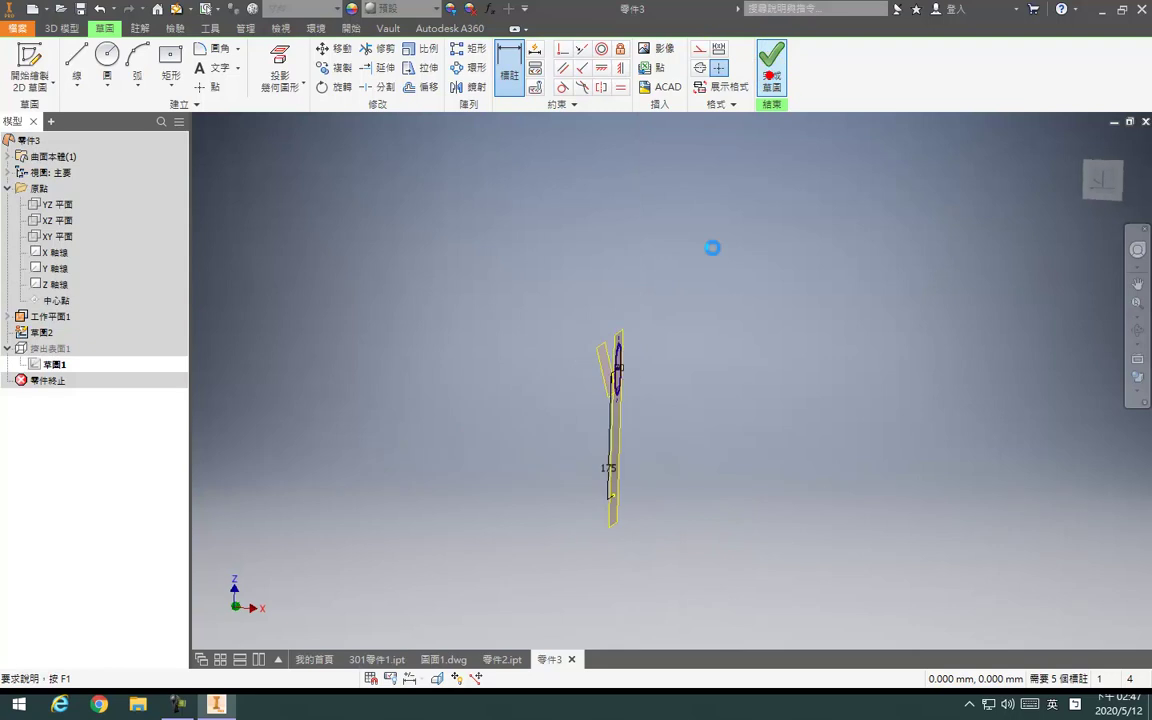
{"action": "right_click", "coordinate": [44, 360]}
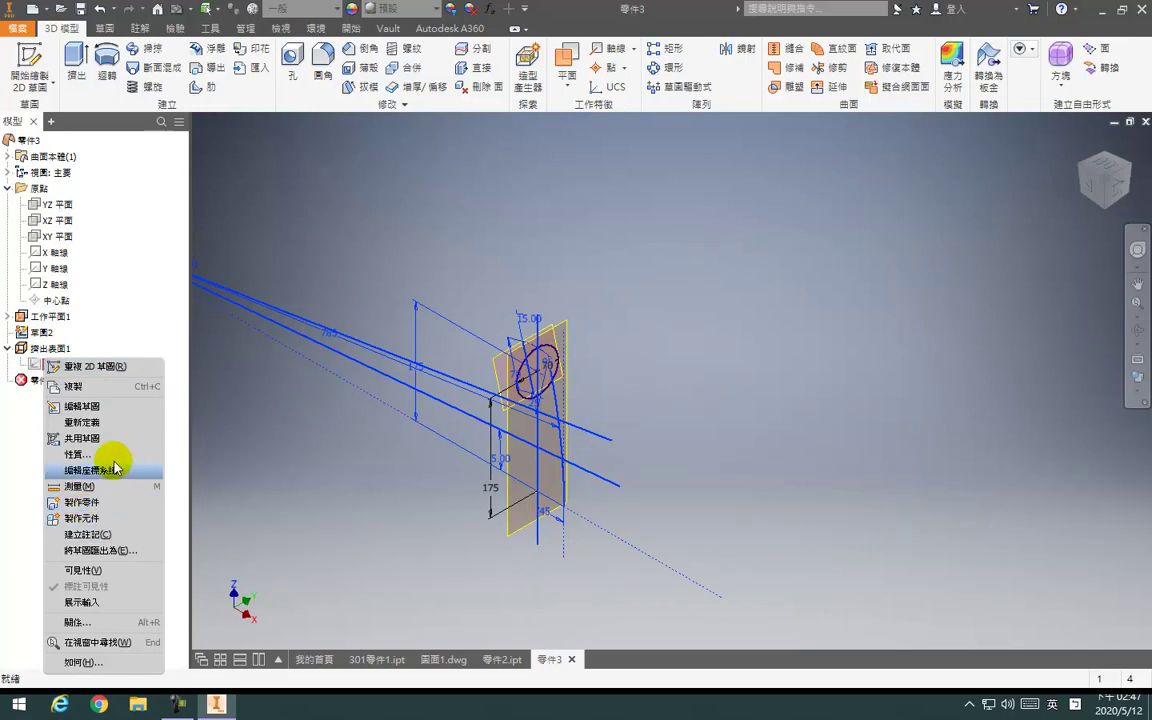
{"action": "left_click", "coordinate": [90, 572]}
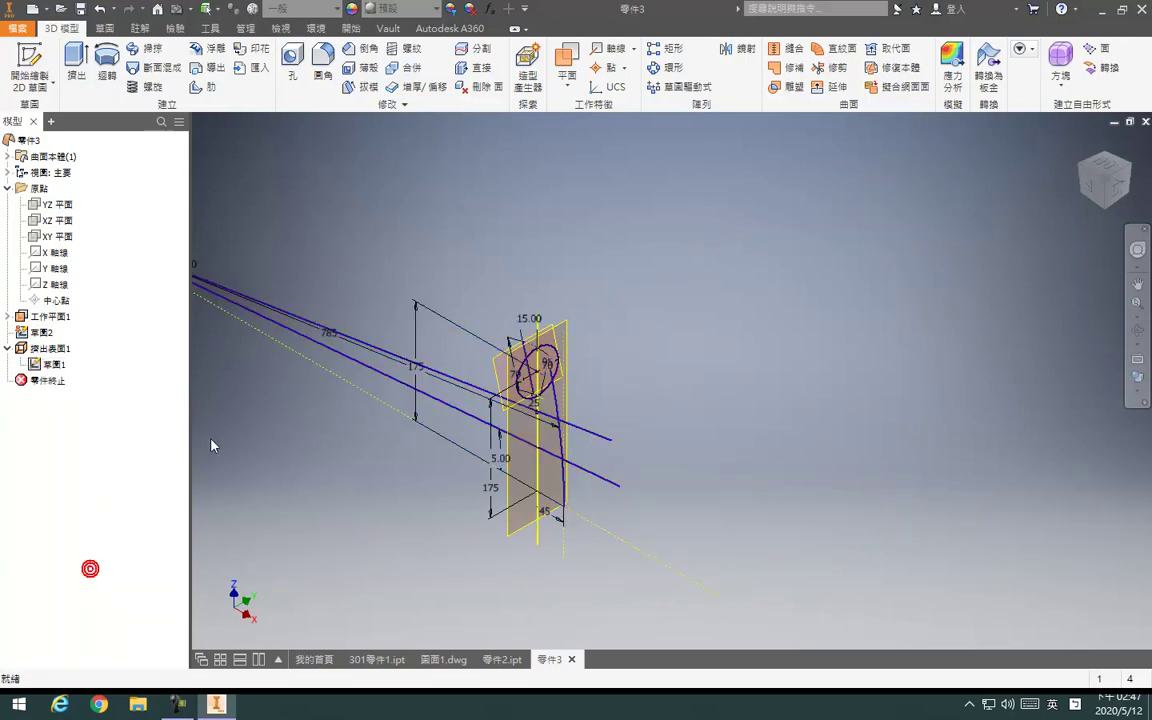
{"action": "key", "text": "r"}
{"action": "left_click", "coordinate": [588, 428]}
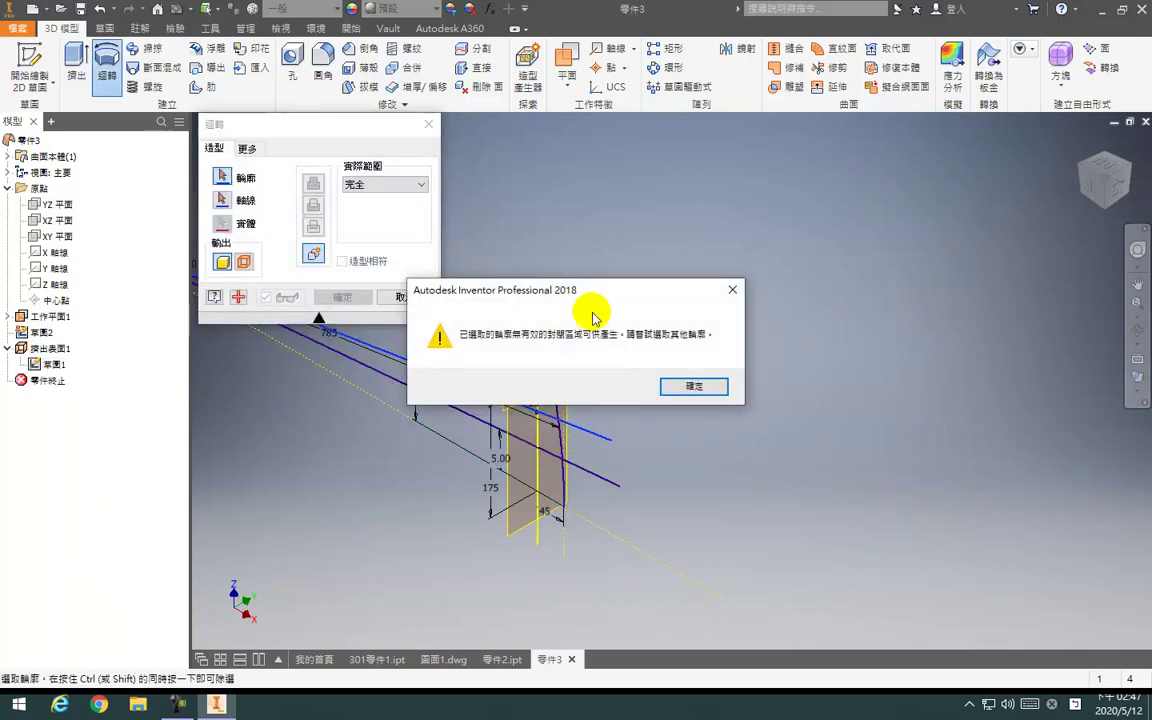
{"action": "key", "text": "Escape"}
{"action": "key", "text": "Escape"}
Extrude the upper sloping line as a surface, 100 mm symmetrically about the sketch plane
{"action": "key", "text": "e"}
{"action": "left_click", "coordinate": [251, 251]}
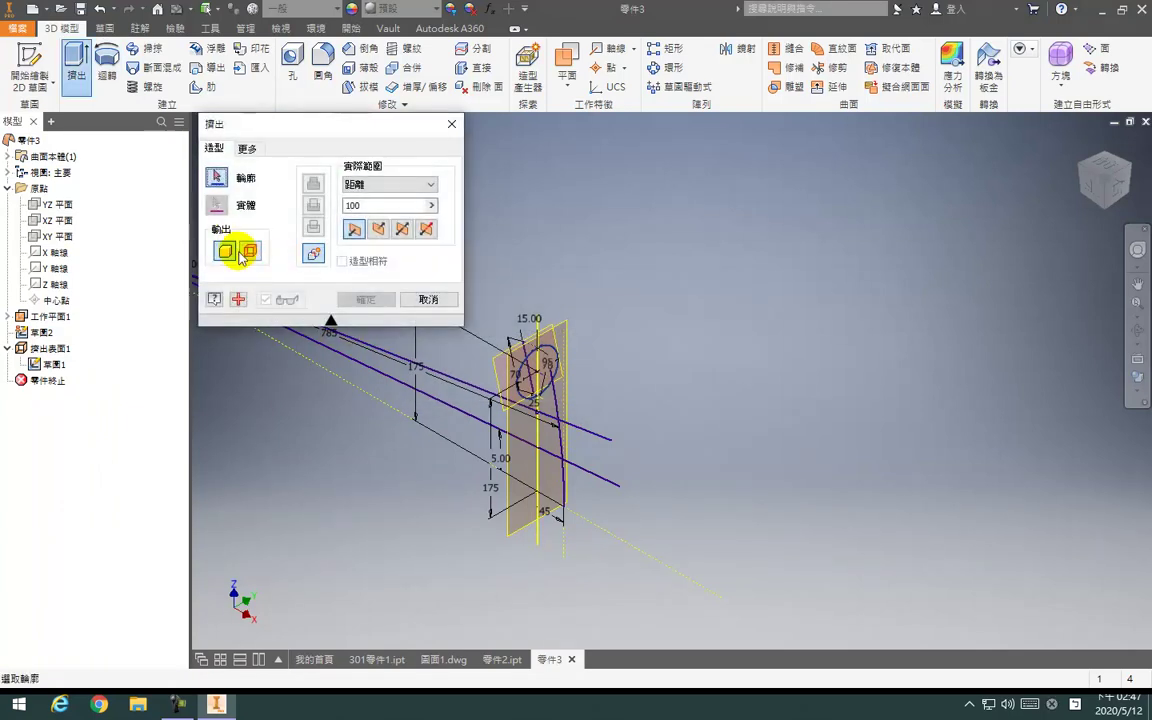
{"action": "left_click", "coordinate": [565, 432]}
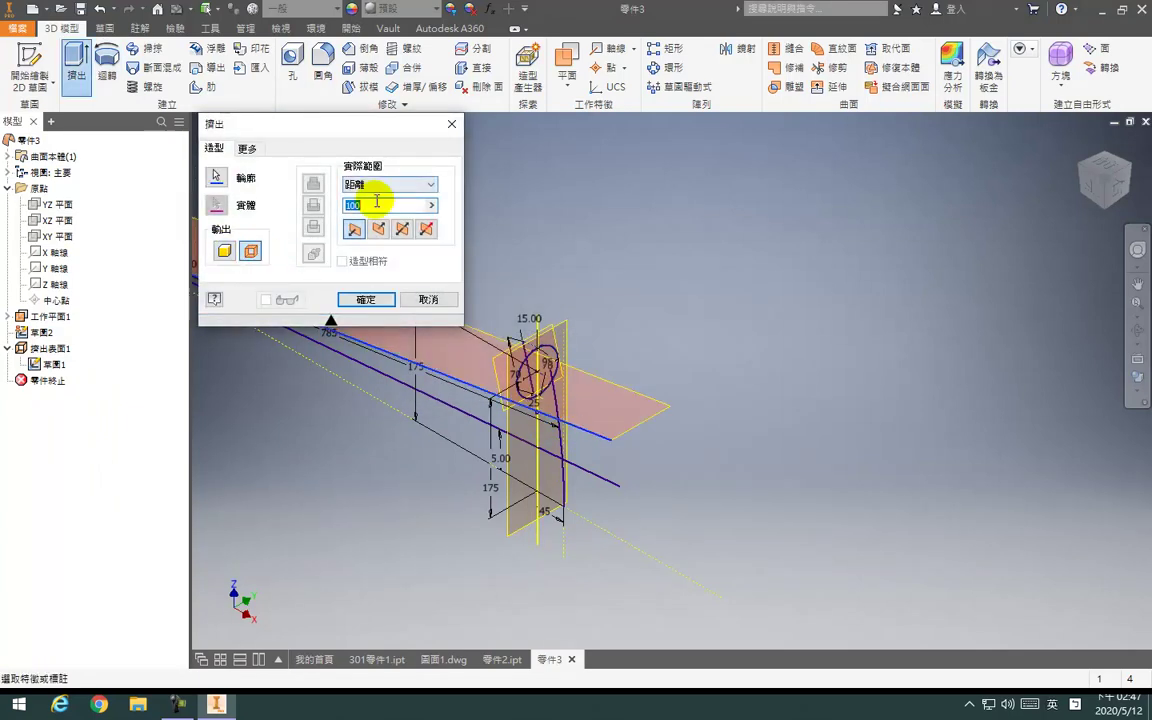
{"action": "left_click", "coordinate": [402, 229]}
{"action": "left_click", "coordinate": [373, 299]}
Extrude the lower sloping line as a surface, 100 mm symmetrically about the sketch plane
{"action": "key", "text": "e"}
{"action": "left_click", "coordinate": [607, 489]}
{"action": "left_click", "coordinate": [694, 385]}
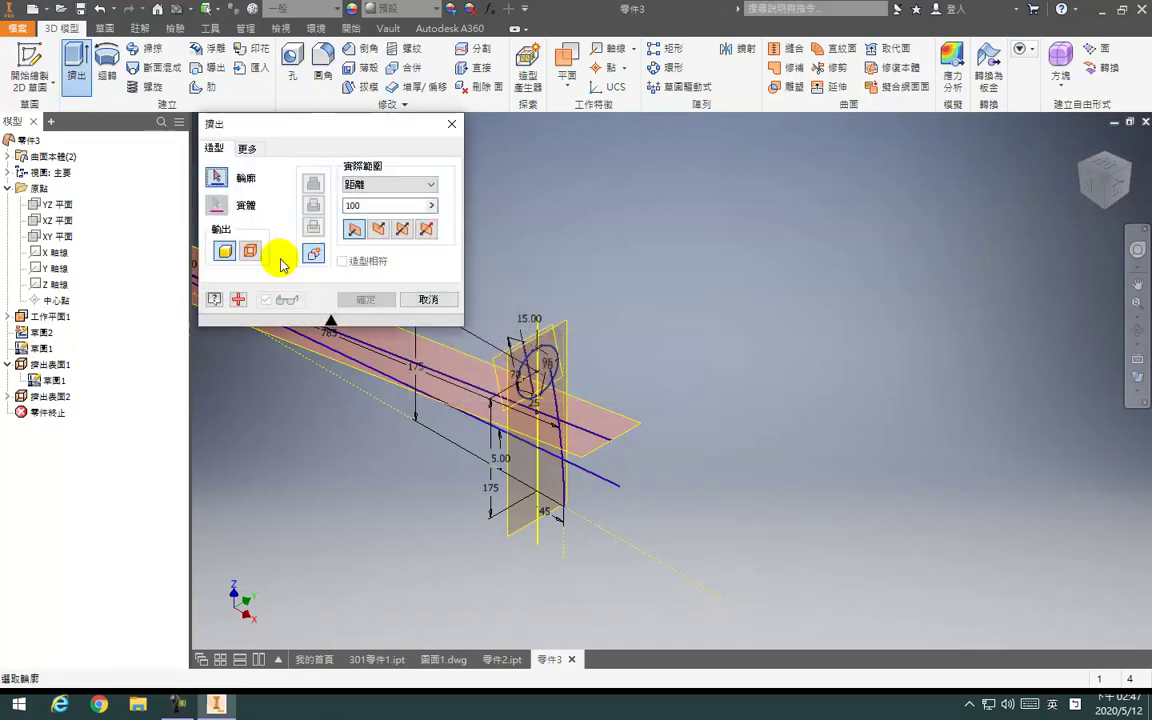
{"action": "left_click", "coordinate": [252, 250]}
{"action": "left_click", "coordinate": [593, 474]}
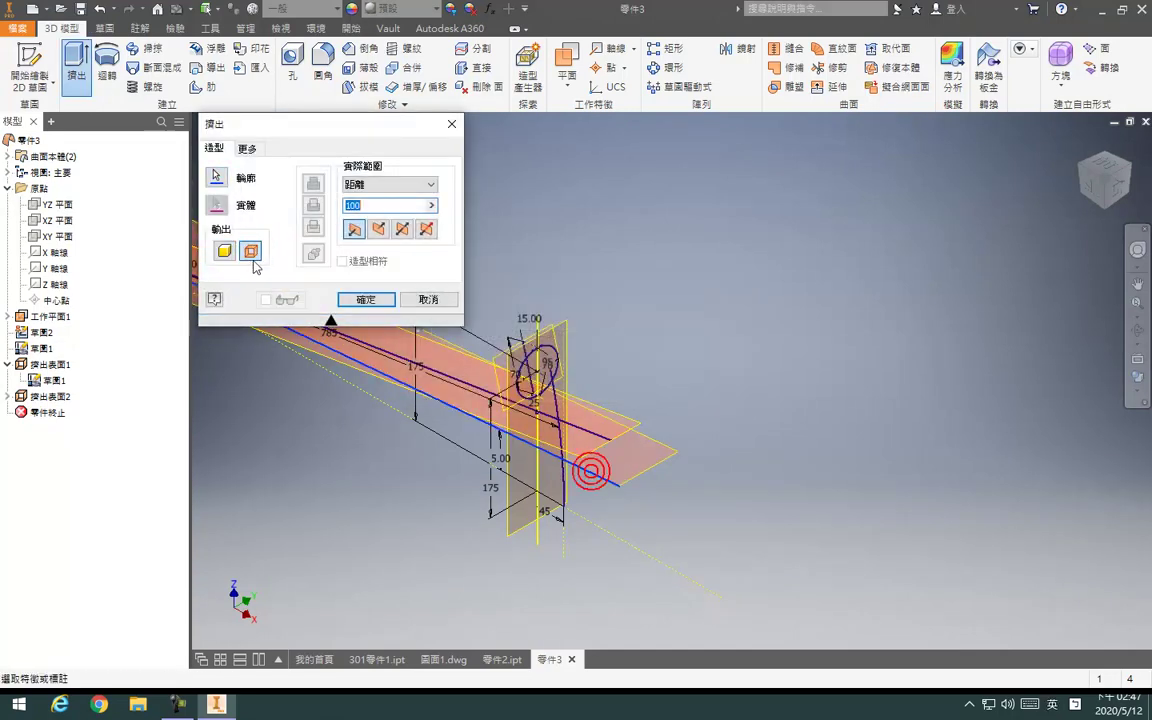
{"action": "left_click", "coordinate": [399, 232]}
{"action": "left_click", "coordinate": [384, 300]}
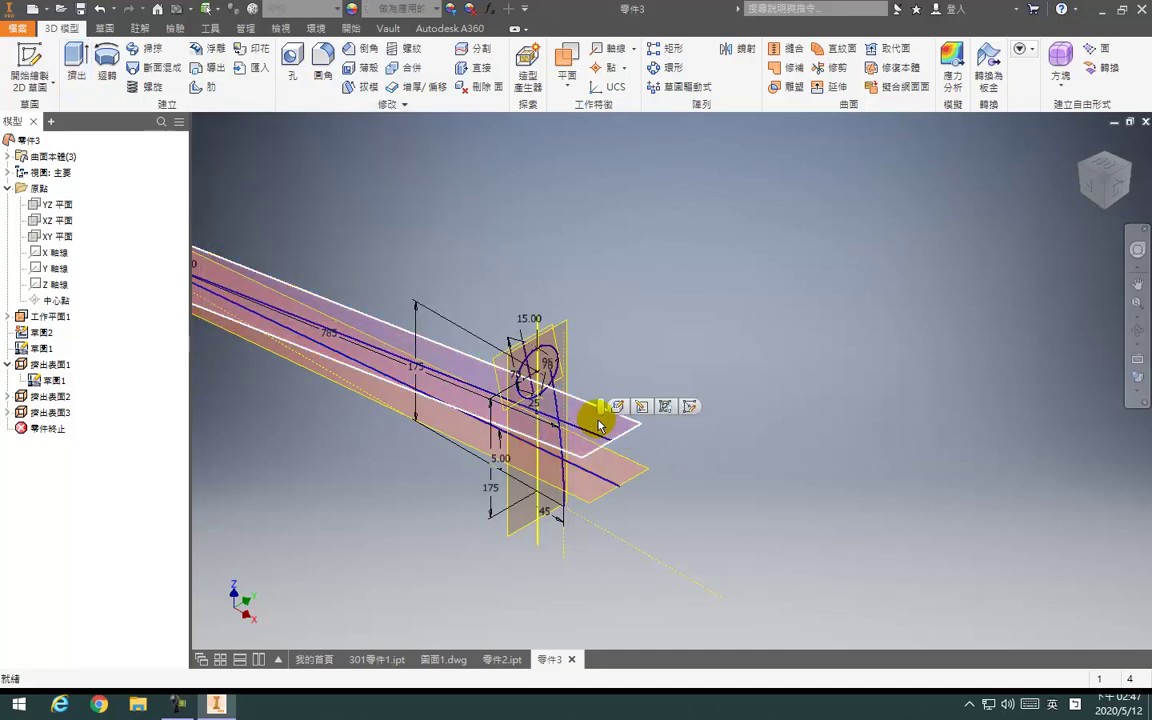
Create a sketch on the upper sloping surface, try to project the guide arc's crossing with the sloping line, and finish the sketch
{"action": "left_click", "coordinate": [617, 407]}
{"action": "key", "text": "F4"}
{"action": "left_click_drag", "start_coordinate": [586, 314], "coordinate": [562, 131]}
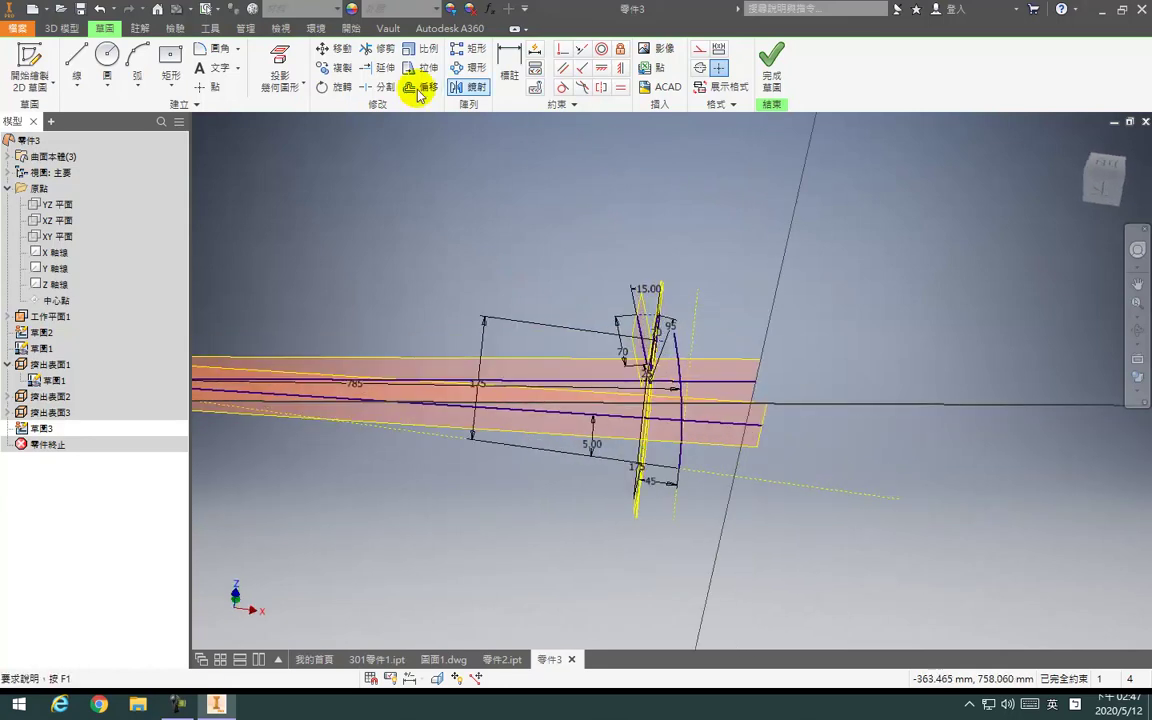
{"action": "left_click", "coordinate": [272, 56]}
{"action": "left_click", "coordinate": [683, 386]}
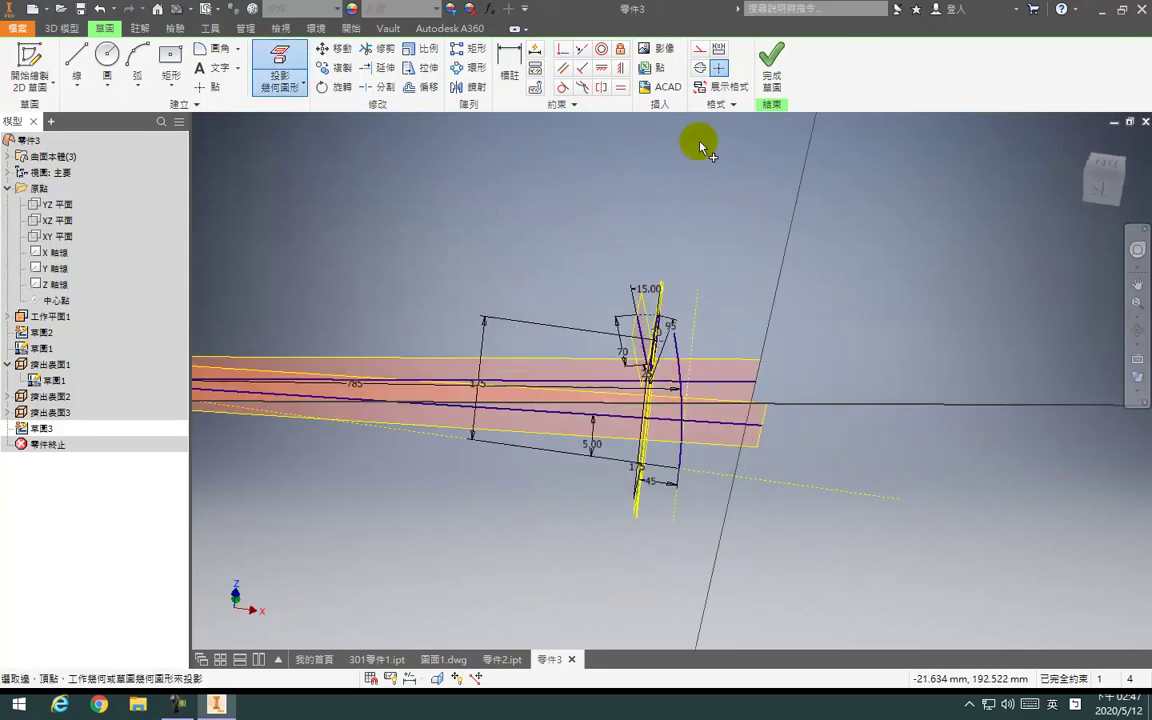
{"action": "left_click", "coordinate": [771, 62]}
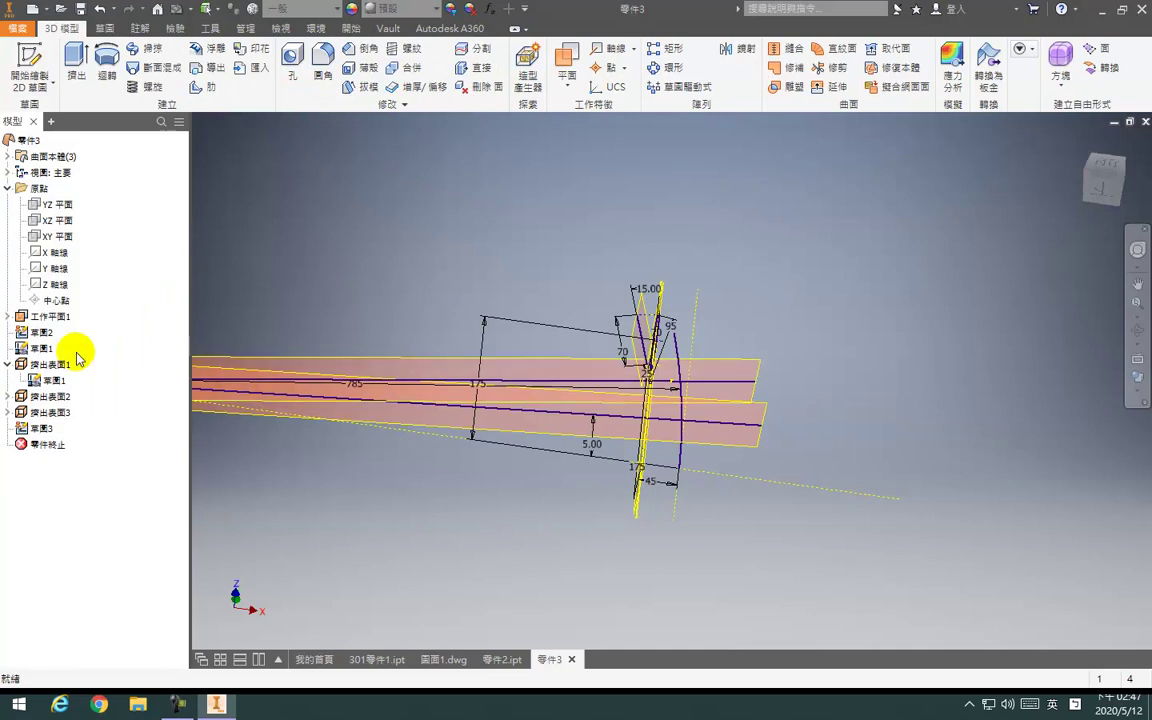
Add sketch points to the guide sketch where the 785 mm arc crosses the sloping lines, and finish the sketch
{"action": "double_click", "coordinate": [40, 380]}
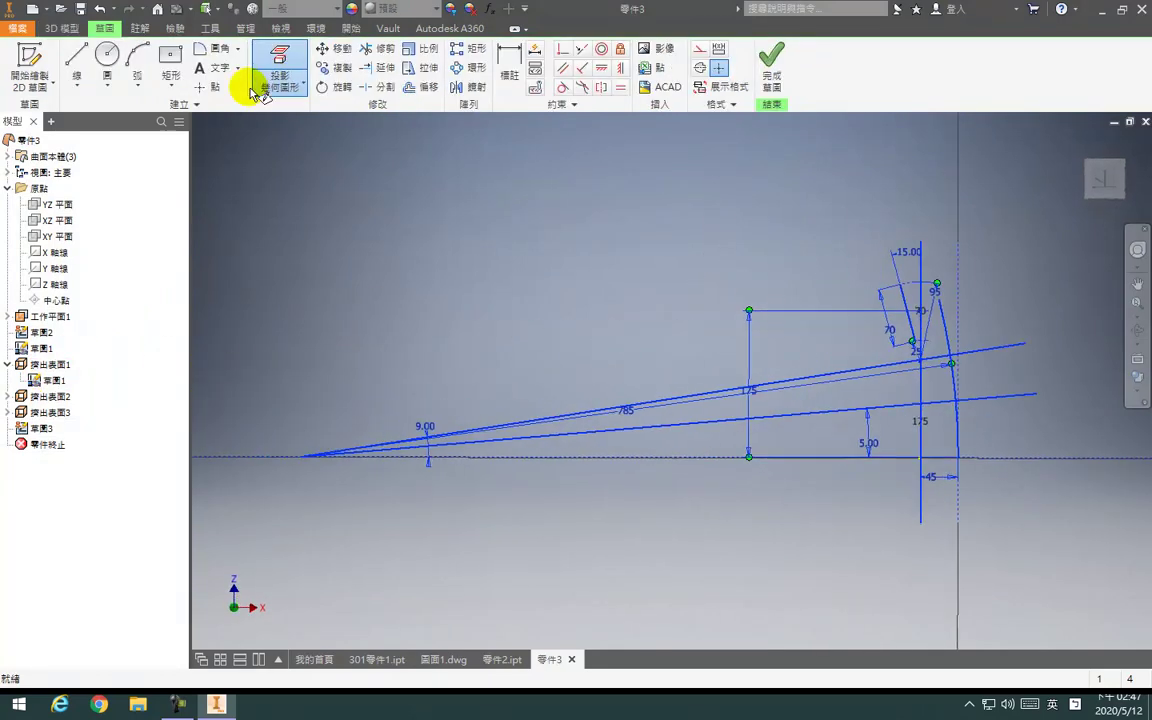
{"action": "left_click", "coordinate": [208, 87]}
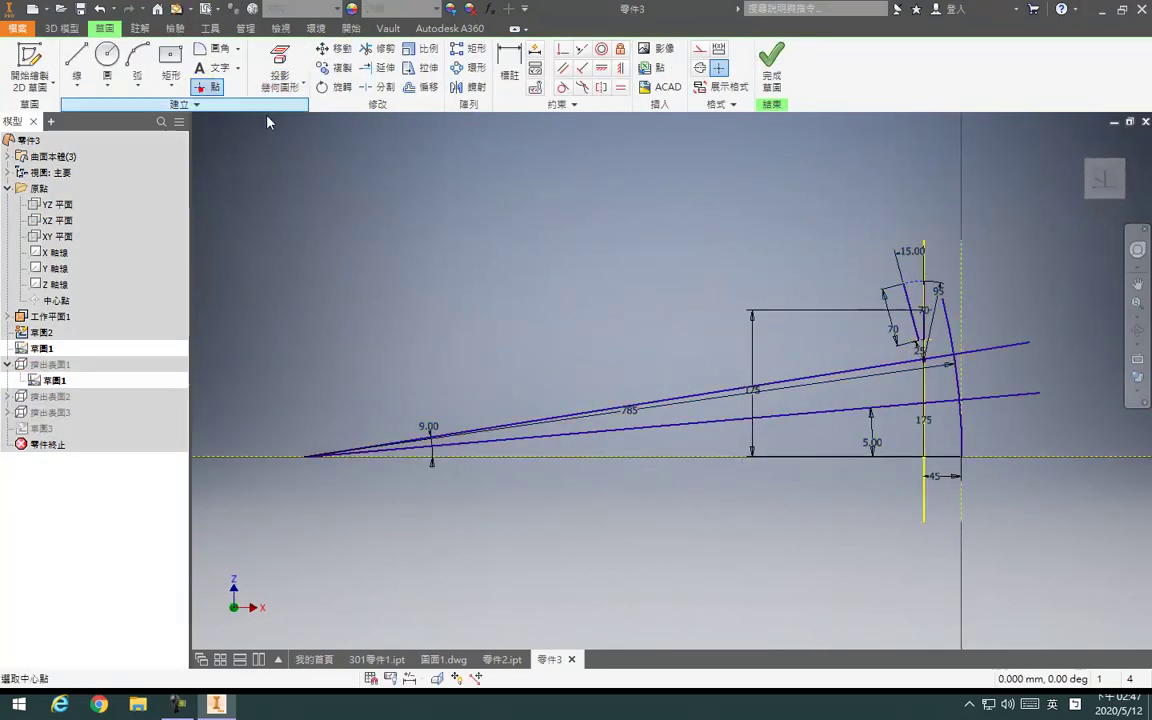
{"action": "left_click", "coordinate": [953, 355]}
{"action": "scroll", "coordinate": [969, 415], "scroll_direction": "down", "scroll_amount": 3}
{"action": "scroll", "coordinate": [969, 414], "scroll_direction": "up", "scroll_amount": 5}
{"action": "left_click", "coordinate": [896, 309]}
{"action": "left_click", "coordinate": [772, 68]}
{"action": "scroll", "coordinate": [657, 367], "scroll_direction": "down", "scroll_amount": 3}
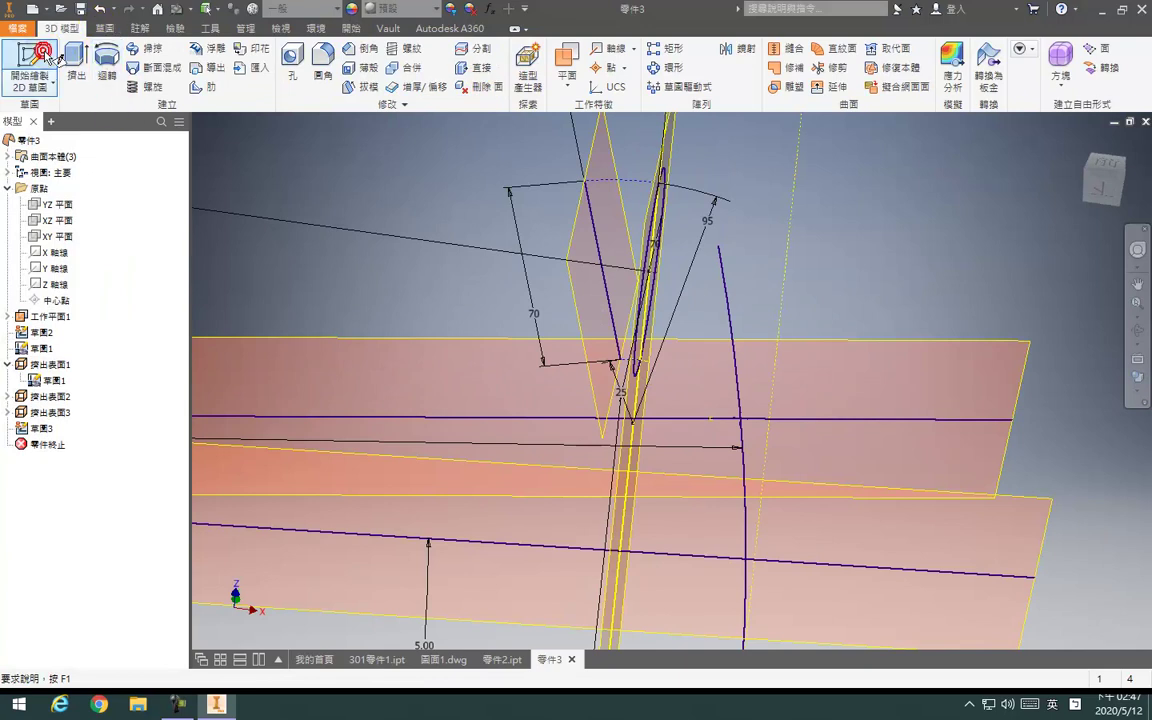
{"action": "left_click", "coordinate": [44, 52]}
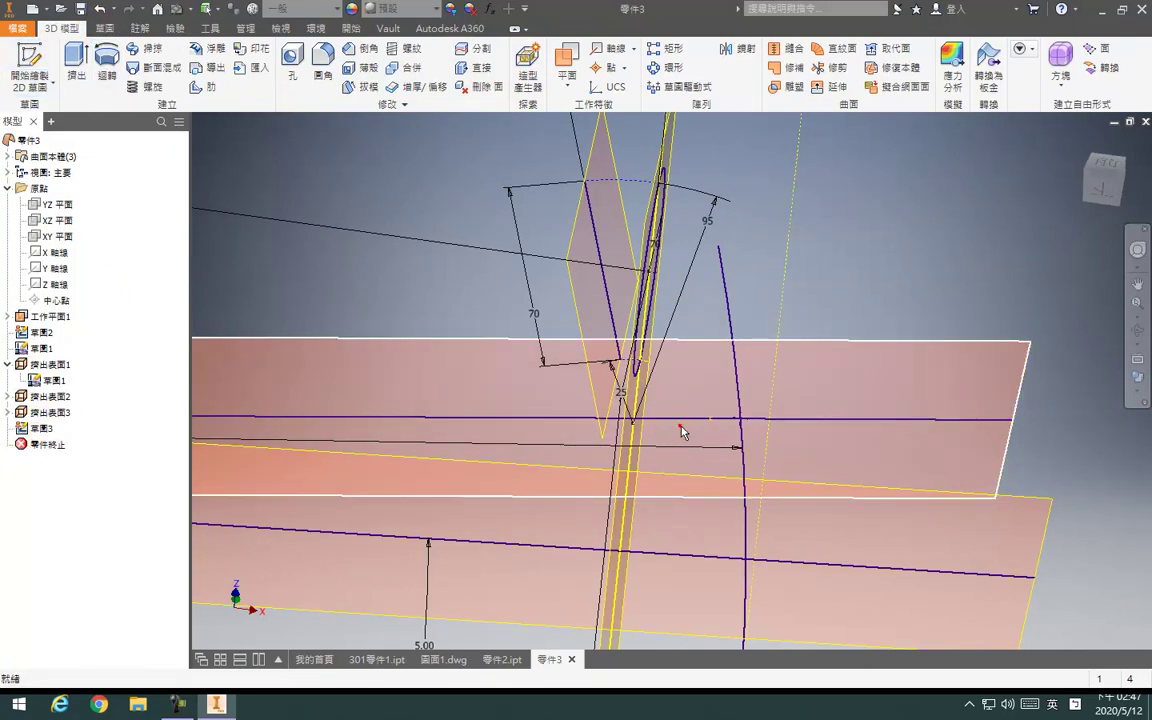
{"action": "left_click", "coordinate": [681, 430]}
{"action": "key", "text": "Escape"}
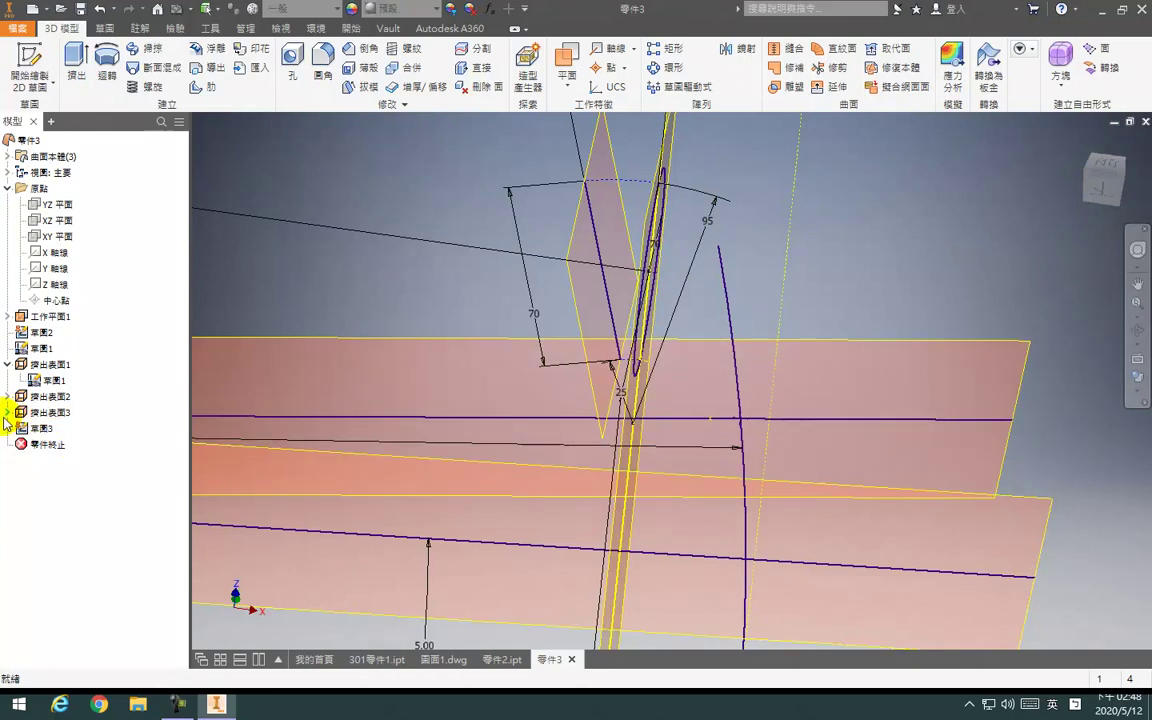
In the upper surface's sketch, project the arc's crossing point, draw a 30 mm diameter circle centred on it, and finish the sketch
{"action": "double_click", "coordinate": [41, 445]}
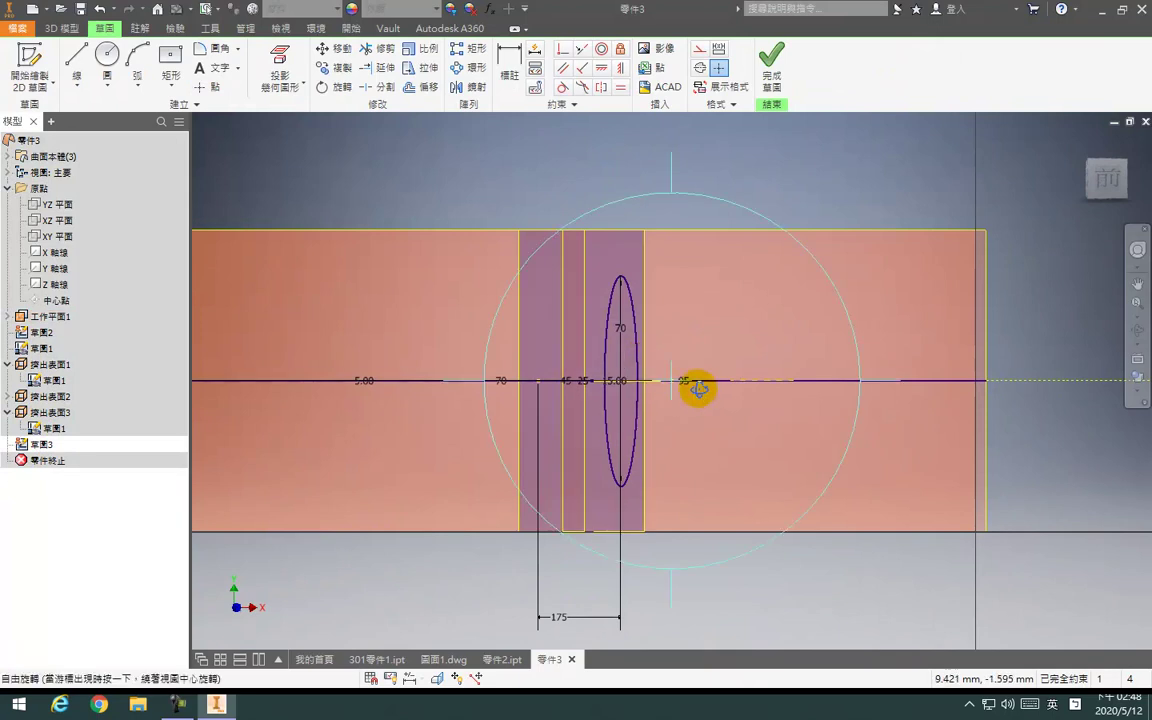
{"action": "middle_click_drag", "start_coordinate": [693, 384], "coordinate": [676, 289], "text": "shift"}
{"action": "left_click", "coordinate": [282, 62]}
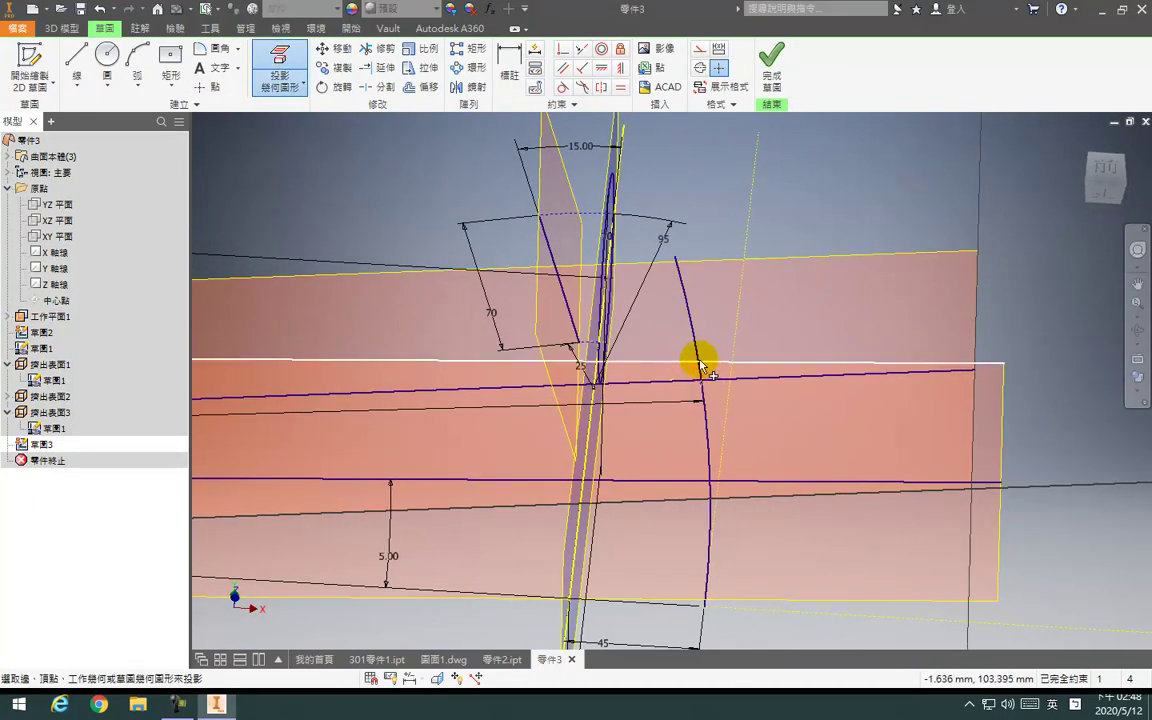
{"action": "key", "text": "c"}
{"action": "left_click", "coordinate": [701, 380]}
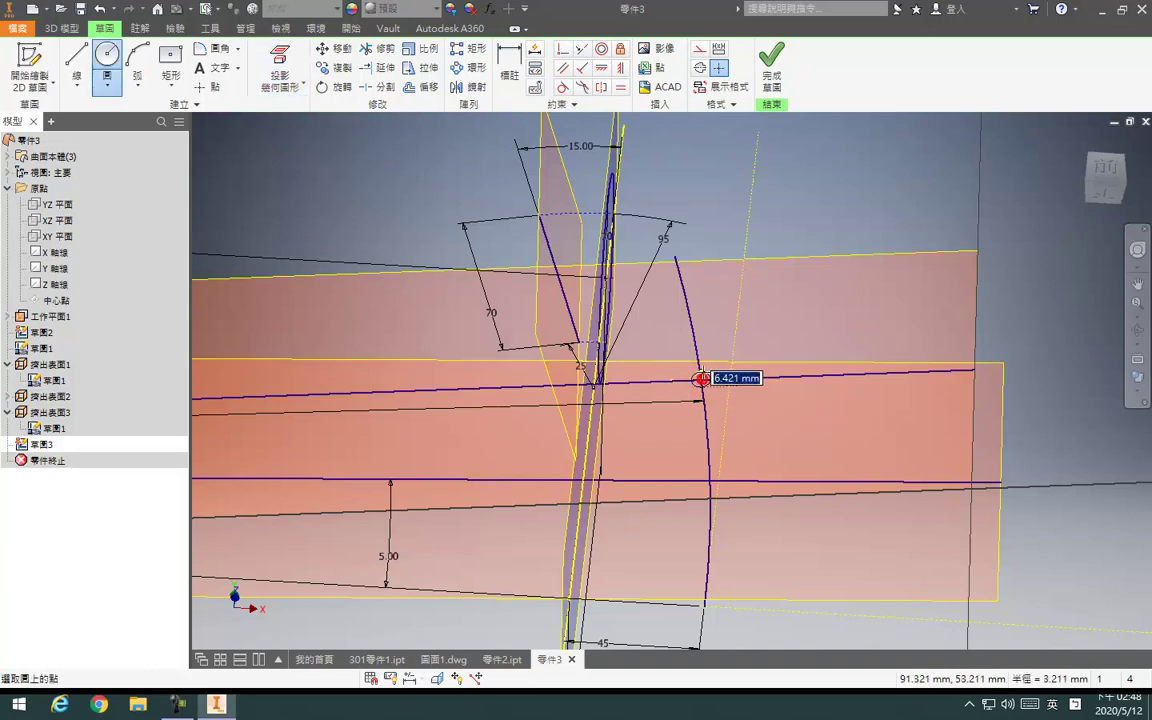
{"action": "key", "text": "Return"}
{"action": "left_click", "coordinate": [785, 70]}
Create a sketch on the lower sloping surface and project the point where the guide arc crosses the lower line
{"action": "mouse_move", "coordinate": [614, 385]}
{"action": "middle_mouse_down"}
{"action": "mouse_move", "coordinate": [733, 265]}
{"action": "mouse_move", "coordinate": [707, 352]}
{"action": "middle_mouse_up"}
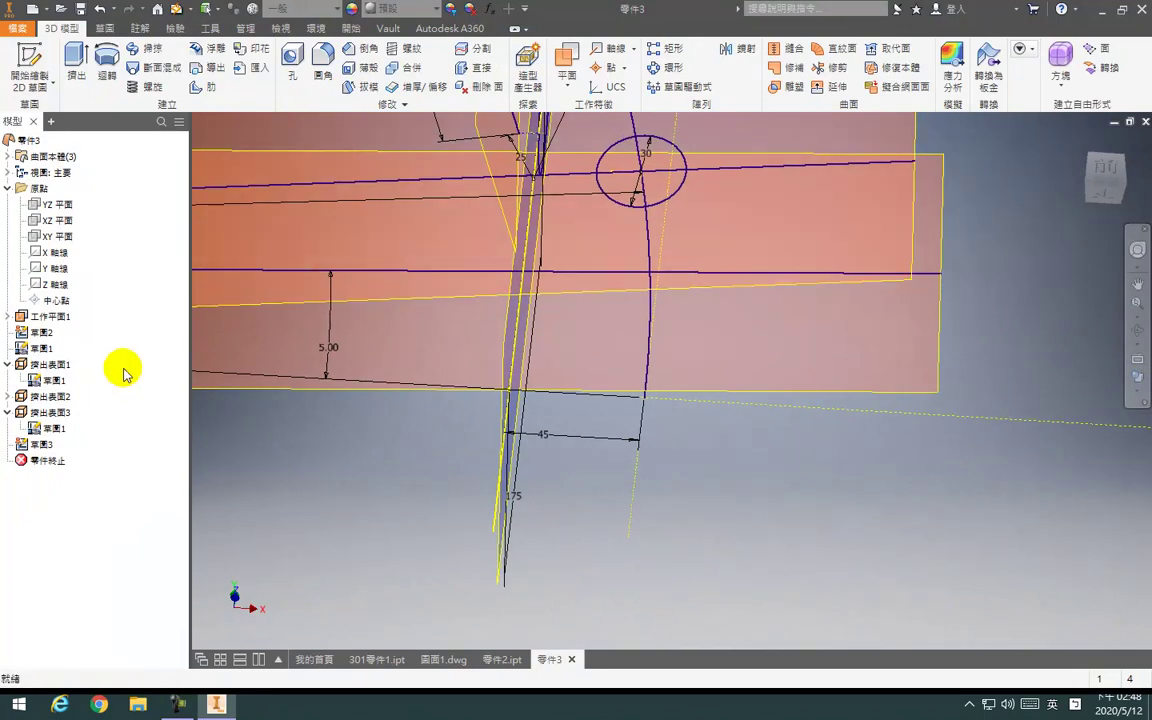
{"action": "left_click", "coordinate": [30, 60]}
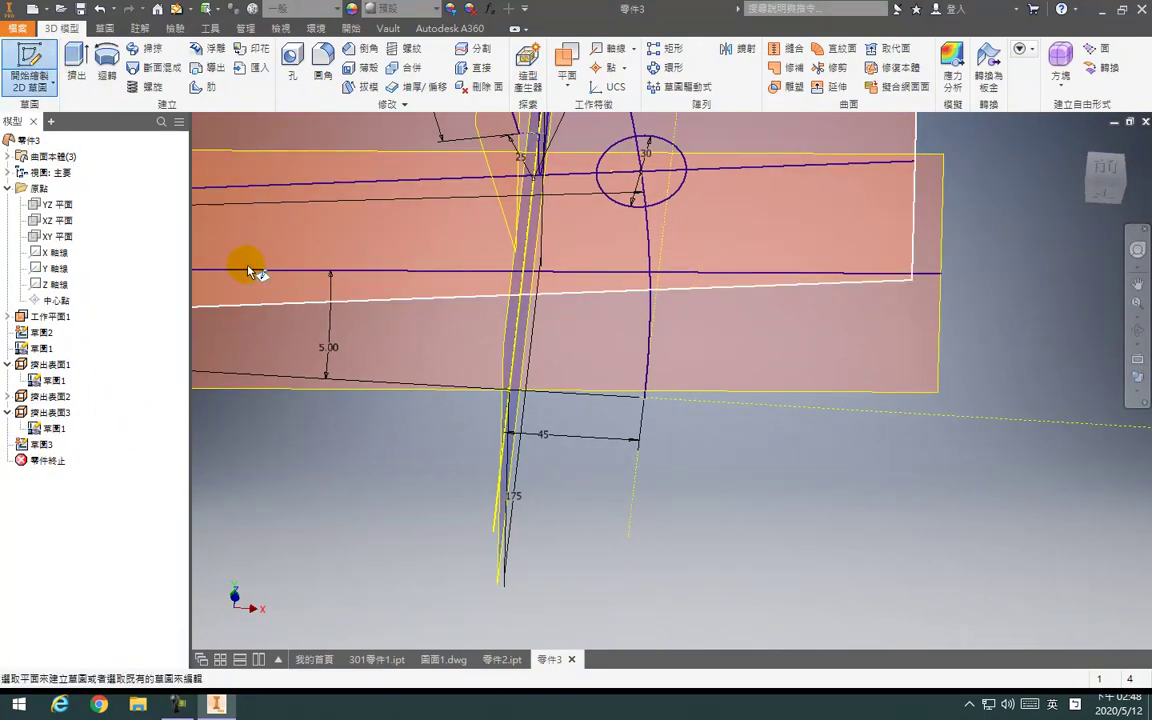
{"action": "left_click", "coordinate": [416, 349]}
{"action": "key", "text": "F4"}
{"action": "left_click_drag", "start_coordinate": [683, 329], "coordinate": [671, 231]}
{"action": "middle_click_drag", "start_coordinate": [671, 231], "coordinate": [651, 232], "text": "shift"}
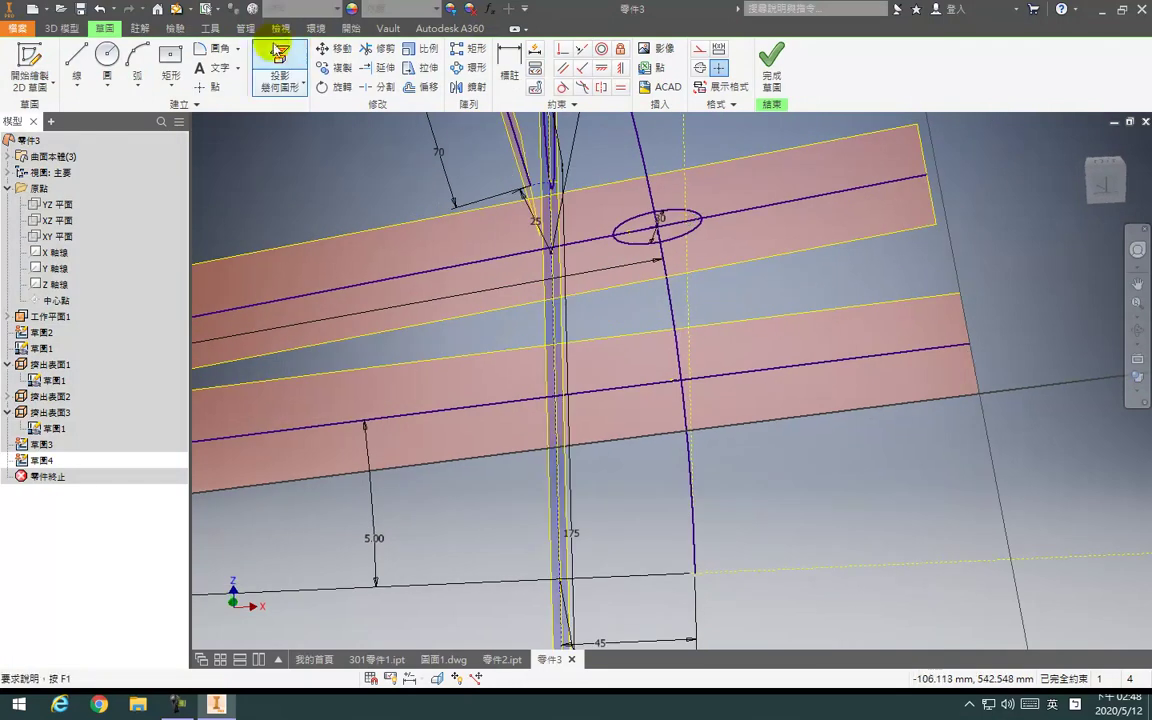
{"action": "left_click", "coordinate": [278, 64]}
{"action": "left_click", "coordinate": [682, 384]}
Start an ellipse instead of a circle for the profile in the lower surface's sketch
{"action": "key", "text": "c"}
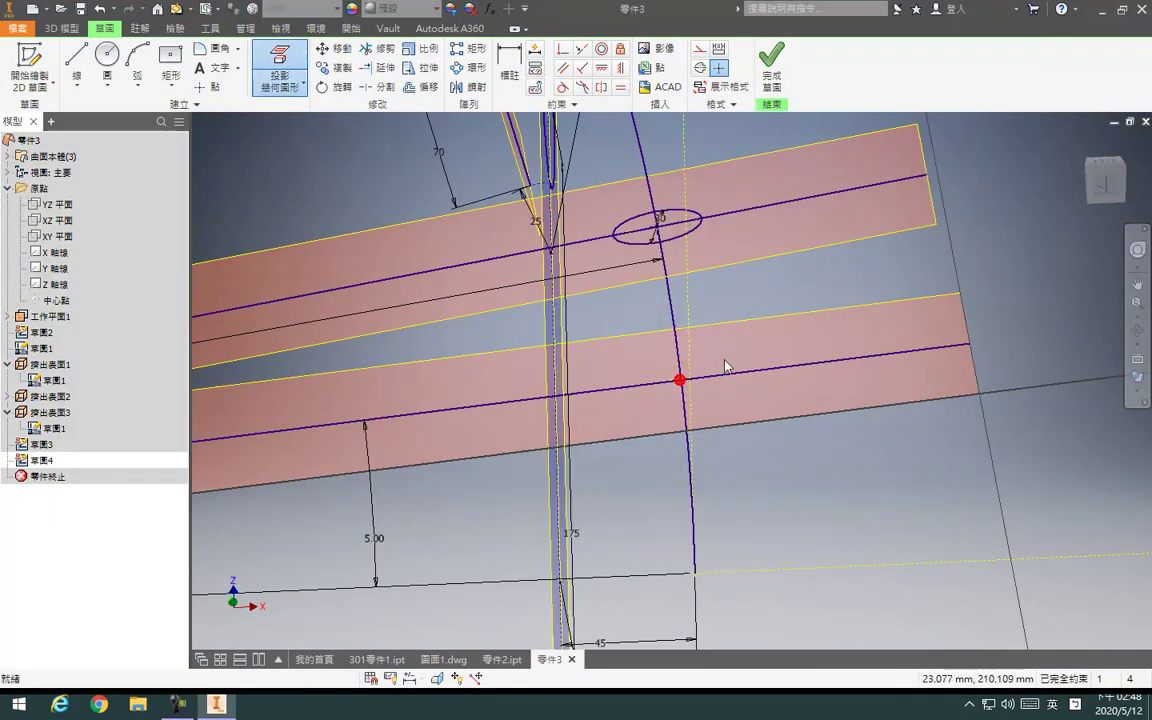
{"action": "left_click", "coordinate": [680, 380]}
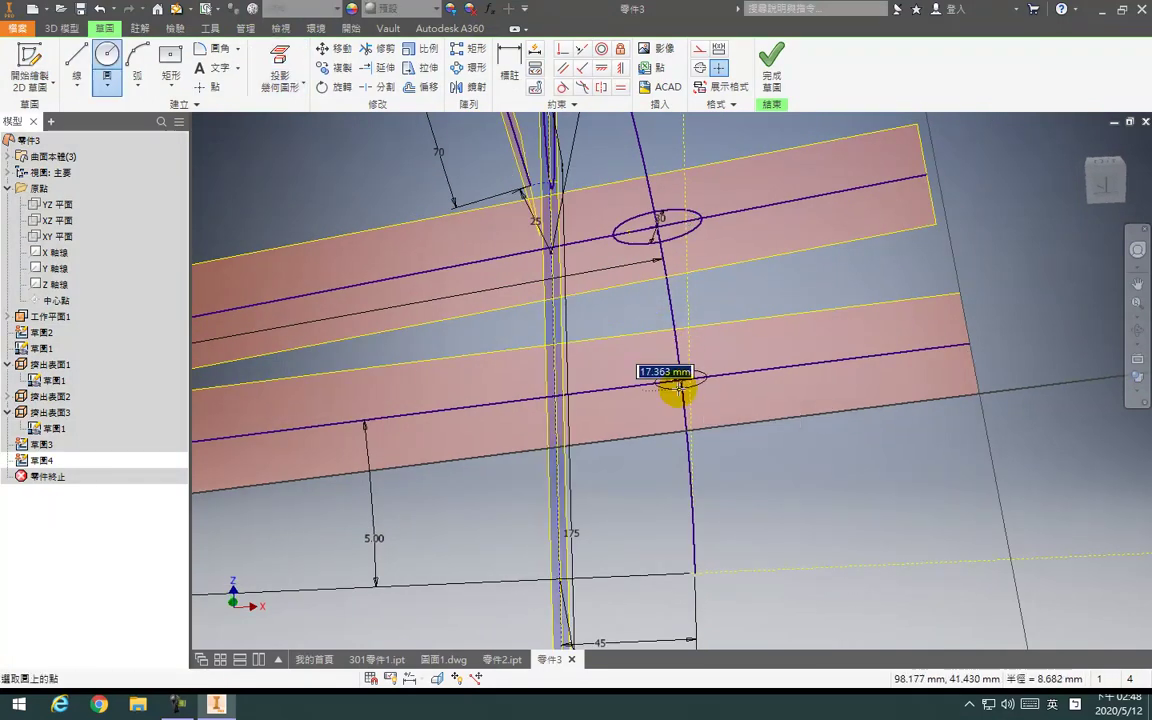
{"action": "left_click", "coordinate": [107, 88]}
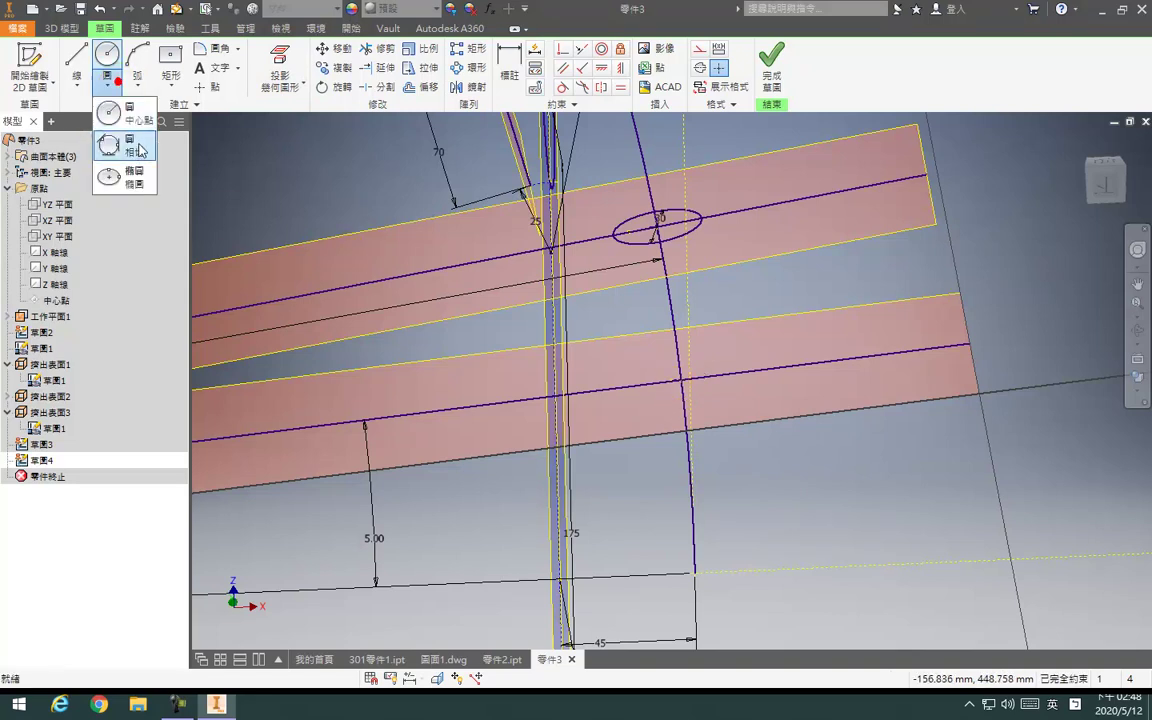
{"action": "left_click", "coordinate": [128, 170]}
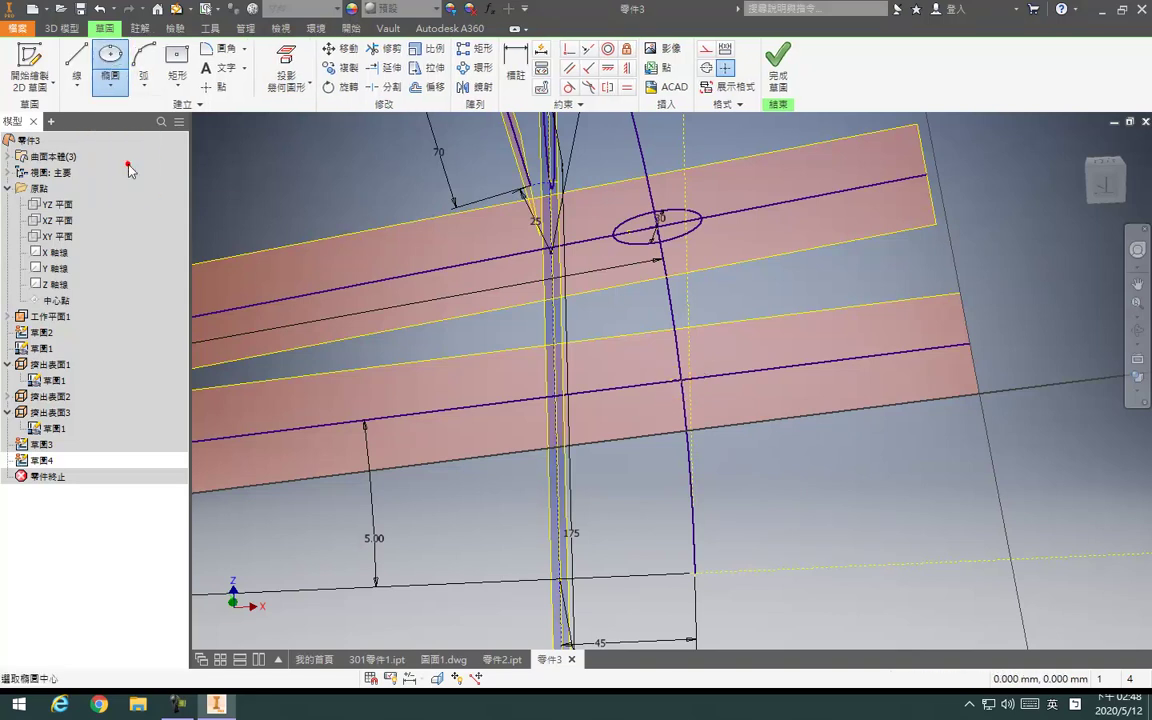
Draw an ellipse centred where the lower slanted line meets the arc and set its half-axis along the line to 15 mm
{"action": "left_click", "coordinate": [704, 404]}
{"action": "key", "text": "d"}
{"action": "left_click", "coordinate": [707, 471]}
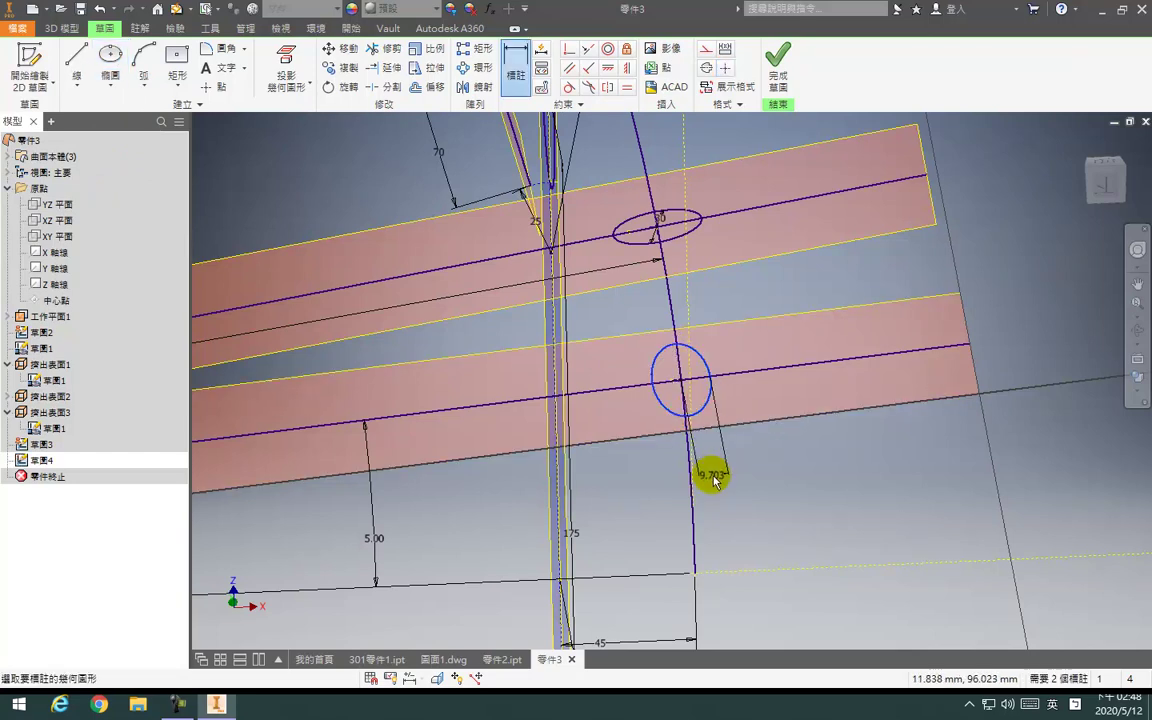
{"action": "type", "text": "15"}
{"action": "key", "text": "Return"}
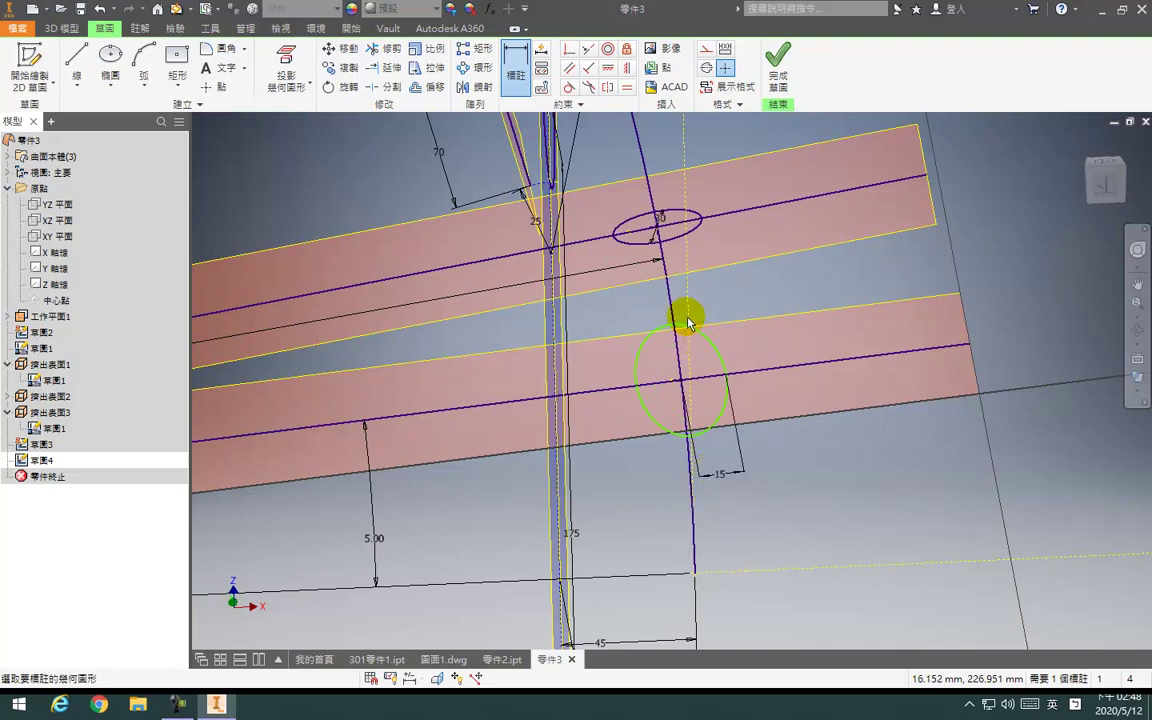
Set the new ellipse's other half-axis to 18 mm and finish the sketch
{"action": "left_click", "coordinate": [680, 325]}
{"action": "left_click", "coordinate": [806, 345]}
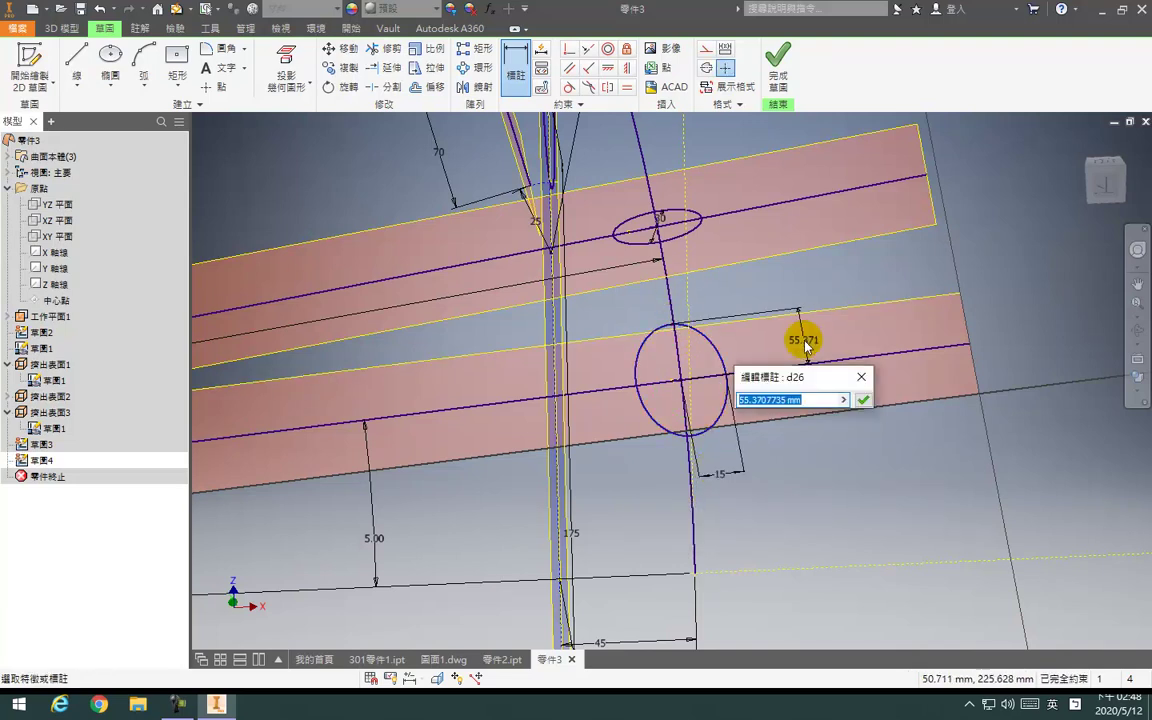
{"action": "key", "text": "Return"}
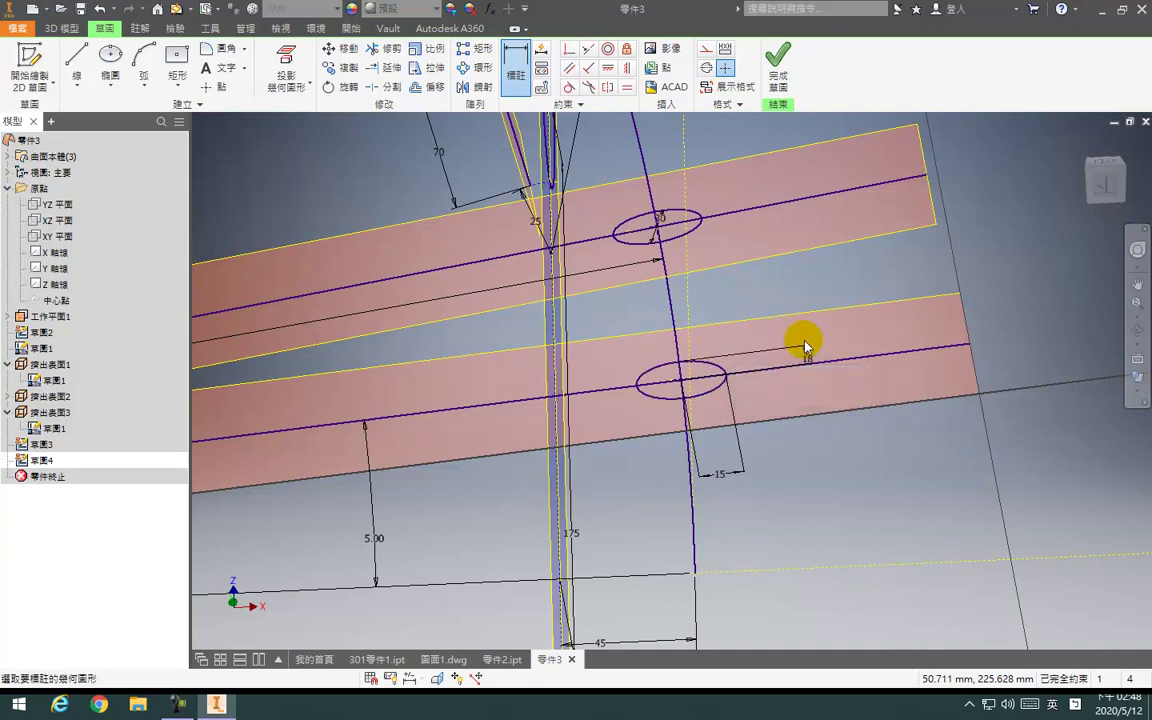
{"action": "left_click", "coordinate": [795, 70]}
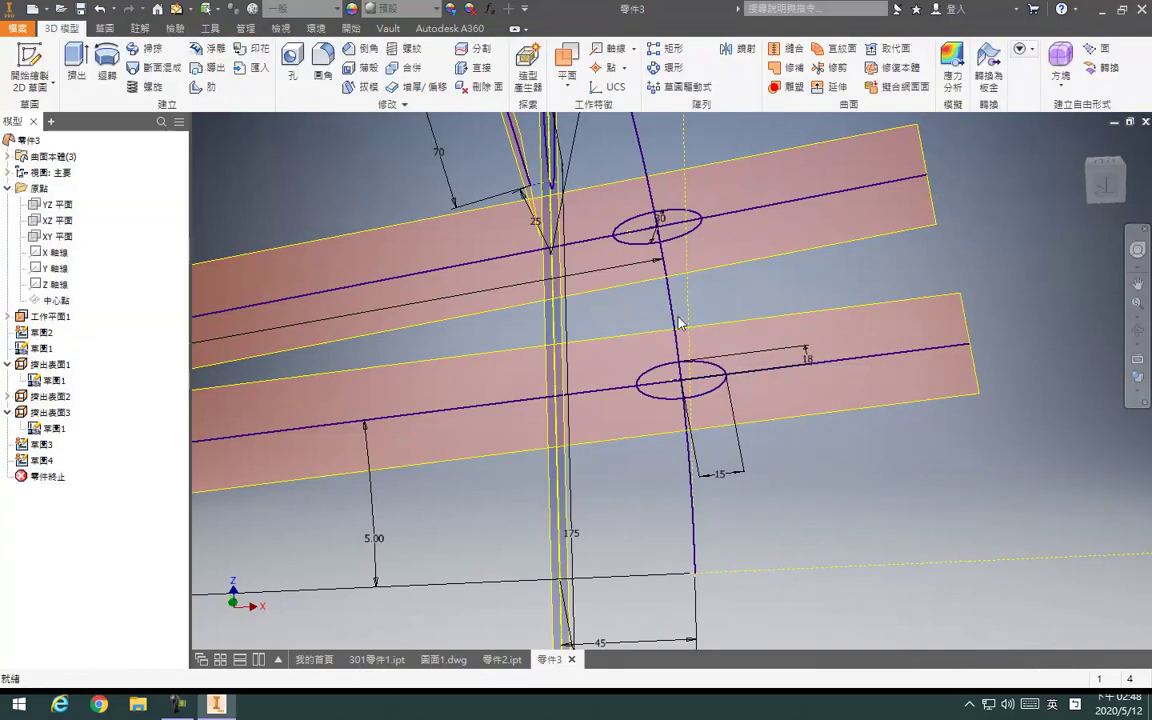
Start a new 2D sketch on the XY plane (XY 平面)
{"action": "mouse_move", "coordinate": [777, 536]}
{"action": "middle_mouse_down", "text": "shift"}
{"action": "mouse_move", "coordinate": [708, 446]}
{"action": "mouse_move", "coordinate": [613, 433]}
{"action": "mouse_move", "coordinate": [675, 370]}
{"action": "middle_mouse_up", "text": "shift"}
{"action": "mouse_move", "coordinate": [673, 368]}
{"action": "left_mouse_down"}
{"action": "mouse_move", "coordinate": [689, 399]}
{"action": "mouse_move", "coordinate": [689, 368]}
{"action": "mouse_move", "coordinate": [609, 342]}
{"action": "mouse_move", "coordinate": [627, 318]}
{"action": "mouse_move", "coordinate": [640, 334]}
{"action": "mouse_move", "coordinate": [710, 278]}
{"action": "mouse_move", "coordinate": [635, 265]}
{"action": "mouse_move", "coordinate": [515, 202]}
{"action": "left_mouse_up"}
{"action": "left_click", "coordinate": [30, 68]}
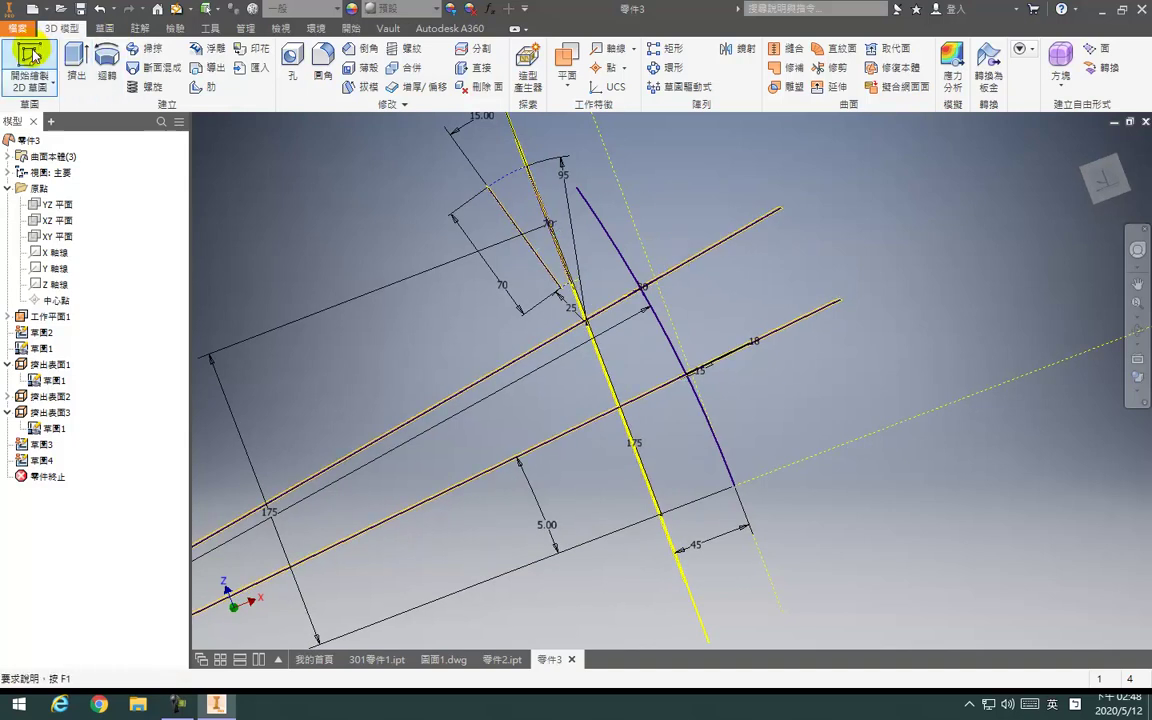
{"action": "left_click", "coordinate": [55, 219]}
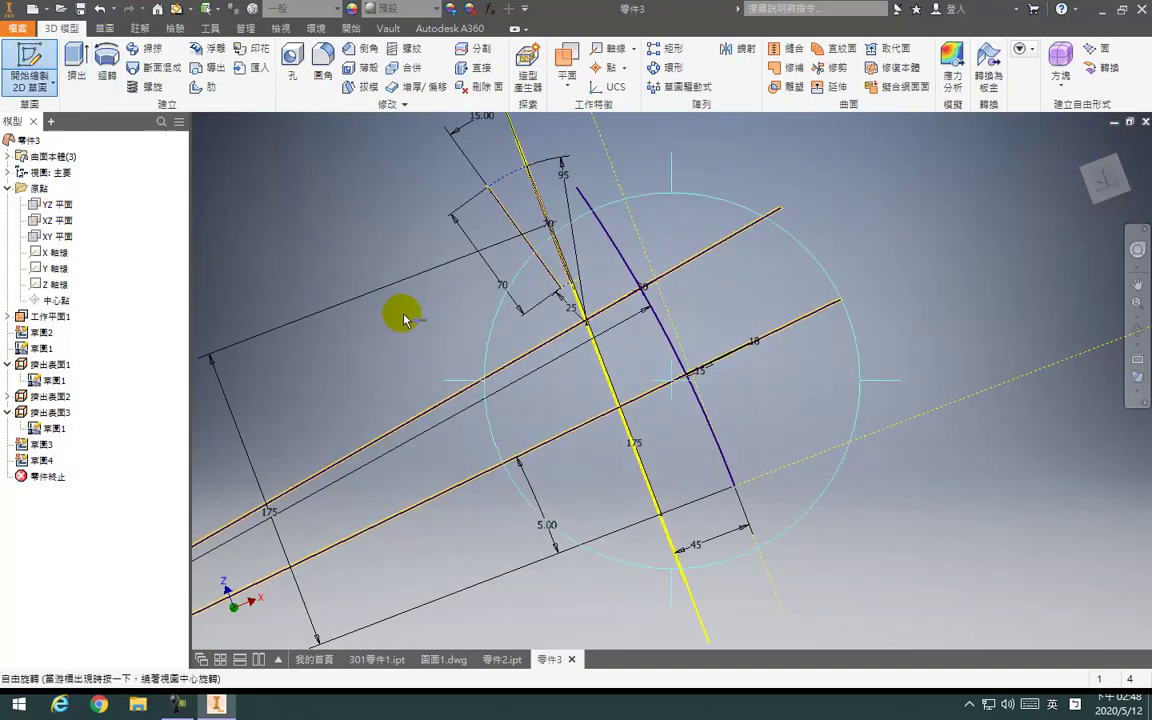
{"action": "left_click", "coordinate": [57, 240]}
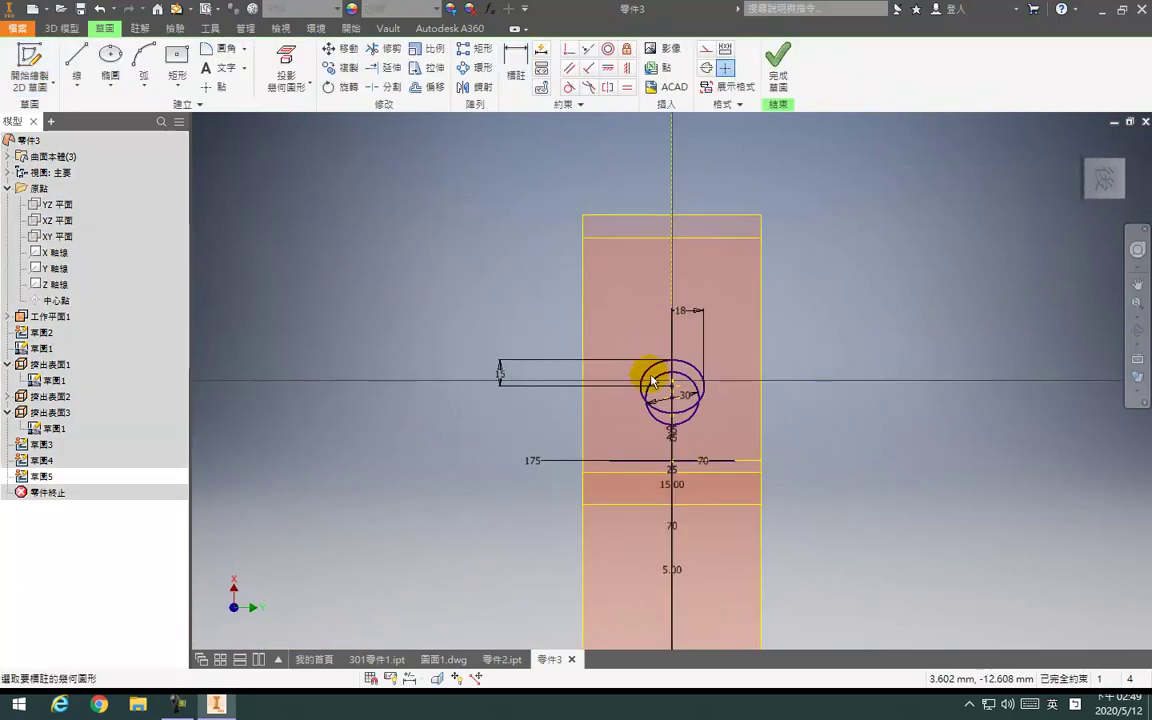
Sketch a 30 mm diameter circle centred on the lower end of the arc and finish the sketch
{"action": "left_click", "coordinate": [753, 409]}
{"action": "key", "text": "Escape"}
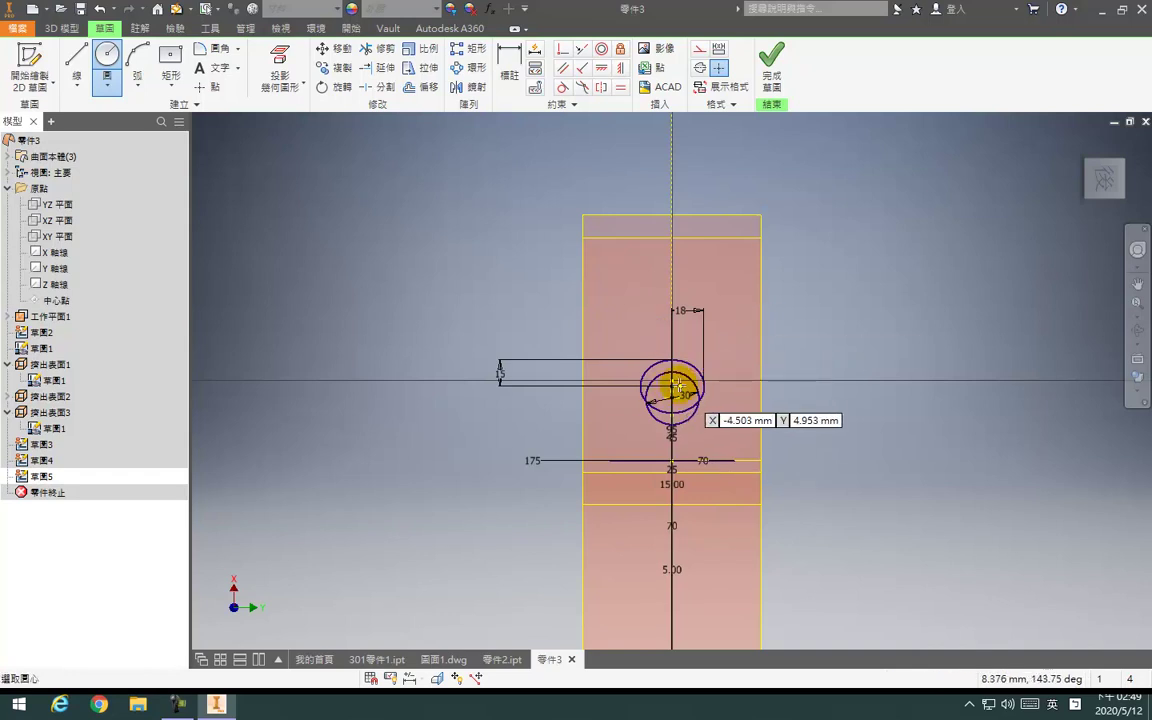
{"action": "key", "text": "F4"}
{"action": "left_click_drag", "start_coordinate": [684, 376], "coordinate": [690, 380]}
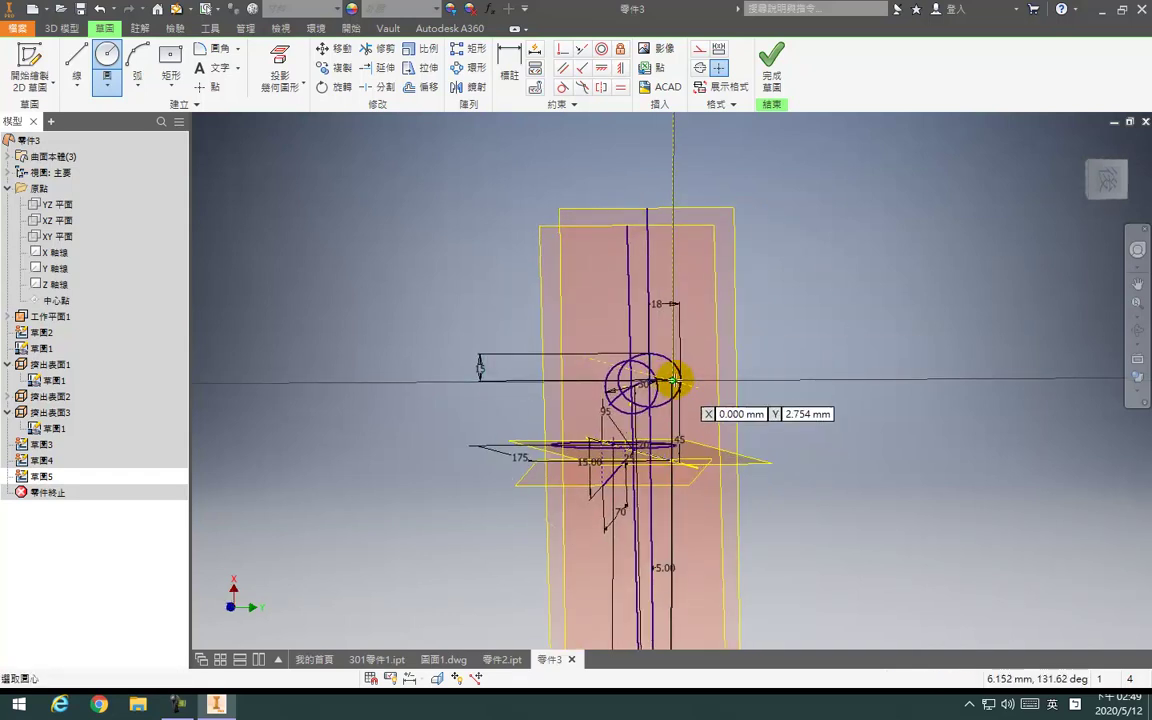
{"action": "left_click", "coordinate": [673, 381]}
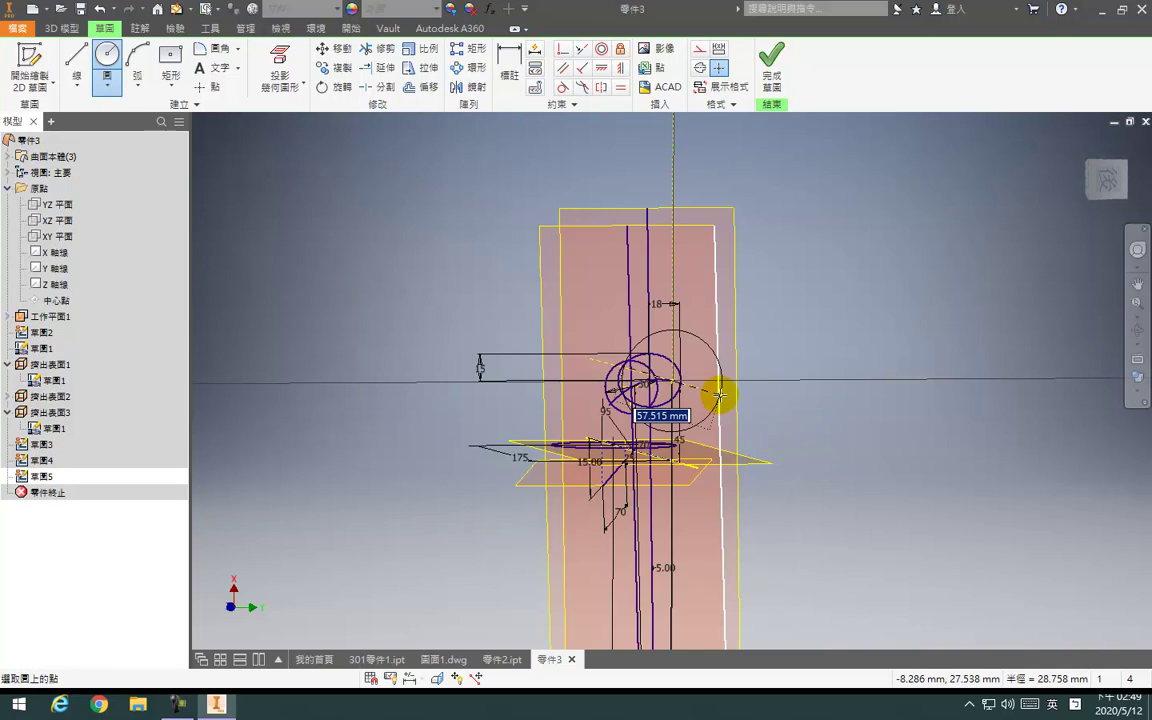
{"action": "left_click", "coordinate": [717, 396]}
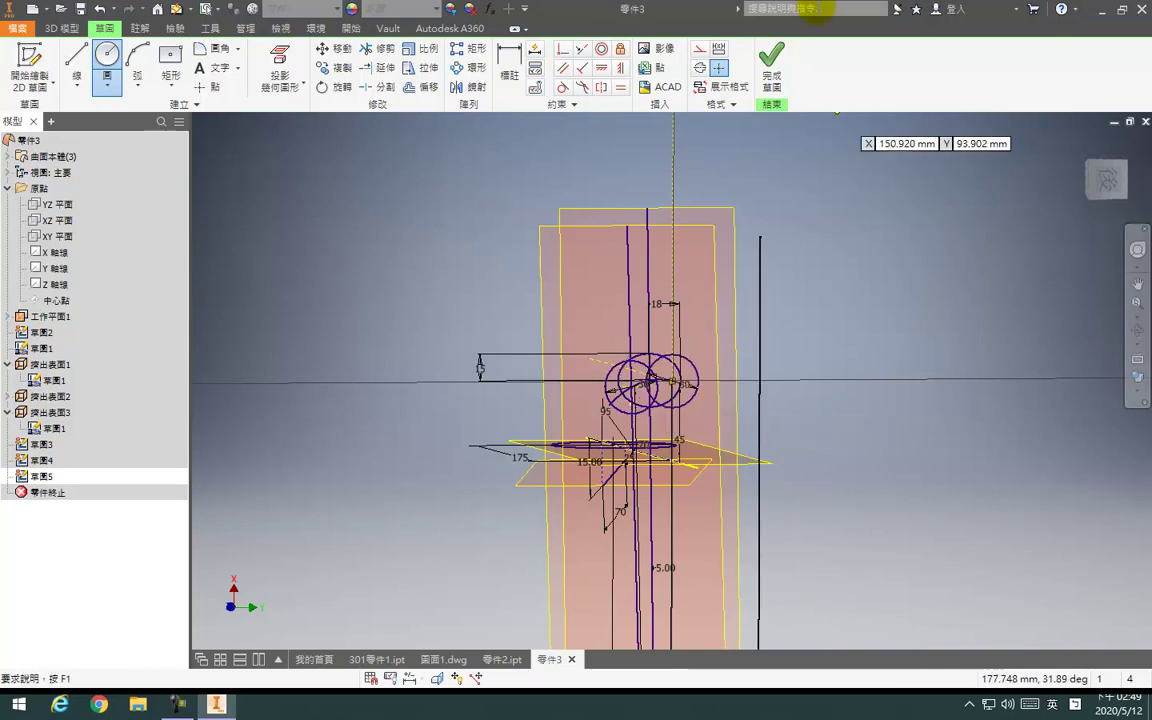
{"action": "left_click", "coordinate": [772, 90]}
Hide the three extruded surfaces 擠出表面1, 擠出表面2 and 擠出表面3
{"action": "left_click", "coordinate": [30, 68]}
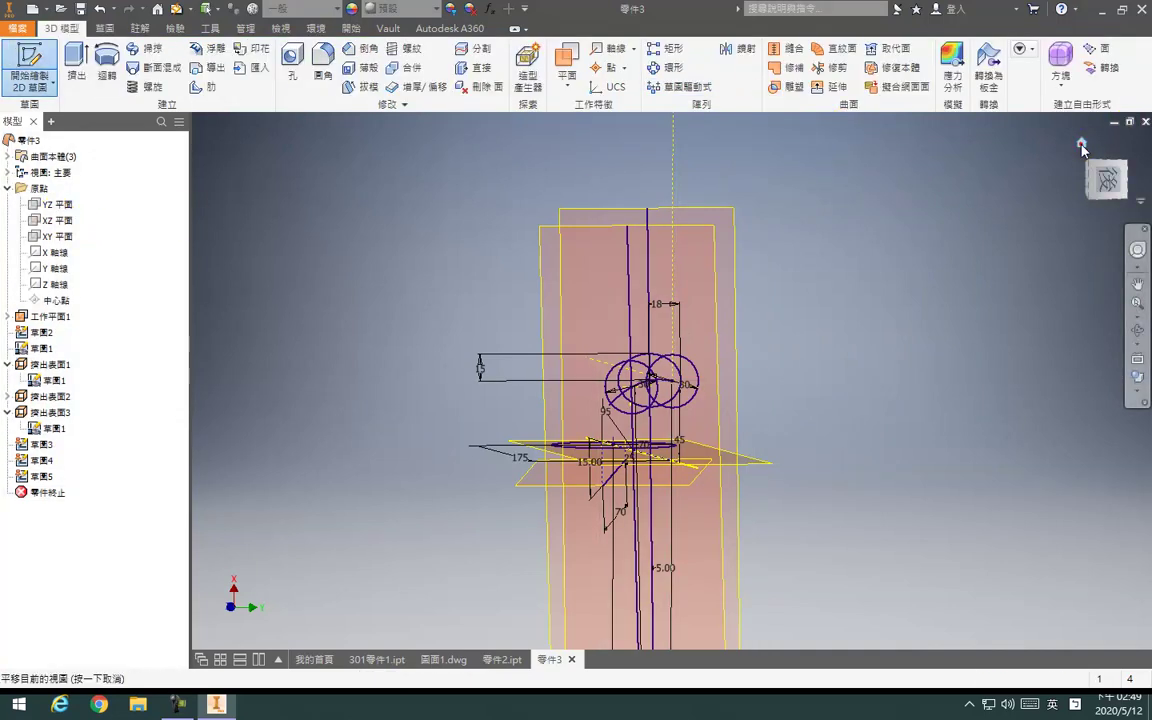
{"action": "left_click", "coordinate": [1092, 143]}
{"action": "key", "text": "Escape"}
{"action": "left_click", "coordinate": [43, 397]}
{"action": "left_click", "coordinate": [45, 411], "text": "ctrl"}
{"action": "right_click", "coordinate": [52, 366]}
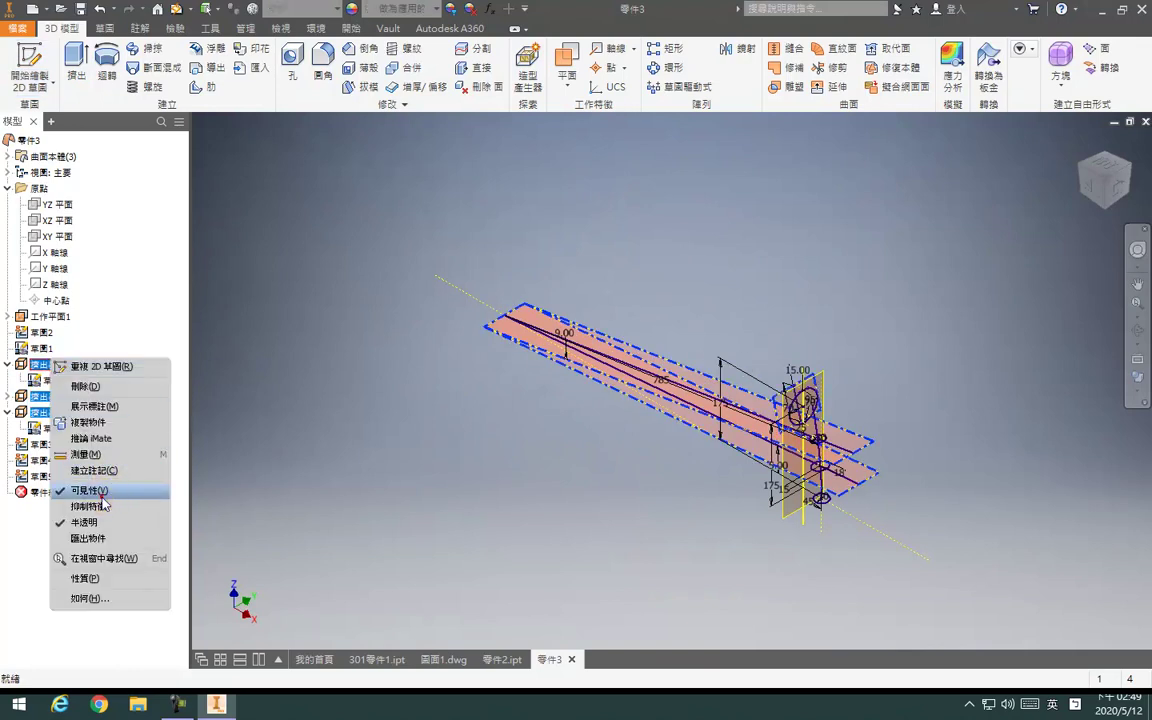
{"action": "left_click", "coordinate": [90, 489]}
Start a new 2D sketch on the XZ plane (XZ 平面)
{"action": "left_click", "coordinate": [30, 70]}
{"action": "left_click", "coordinate": [50, 219]}
{"action": "left_click", "coordinate": [52, 220]}
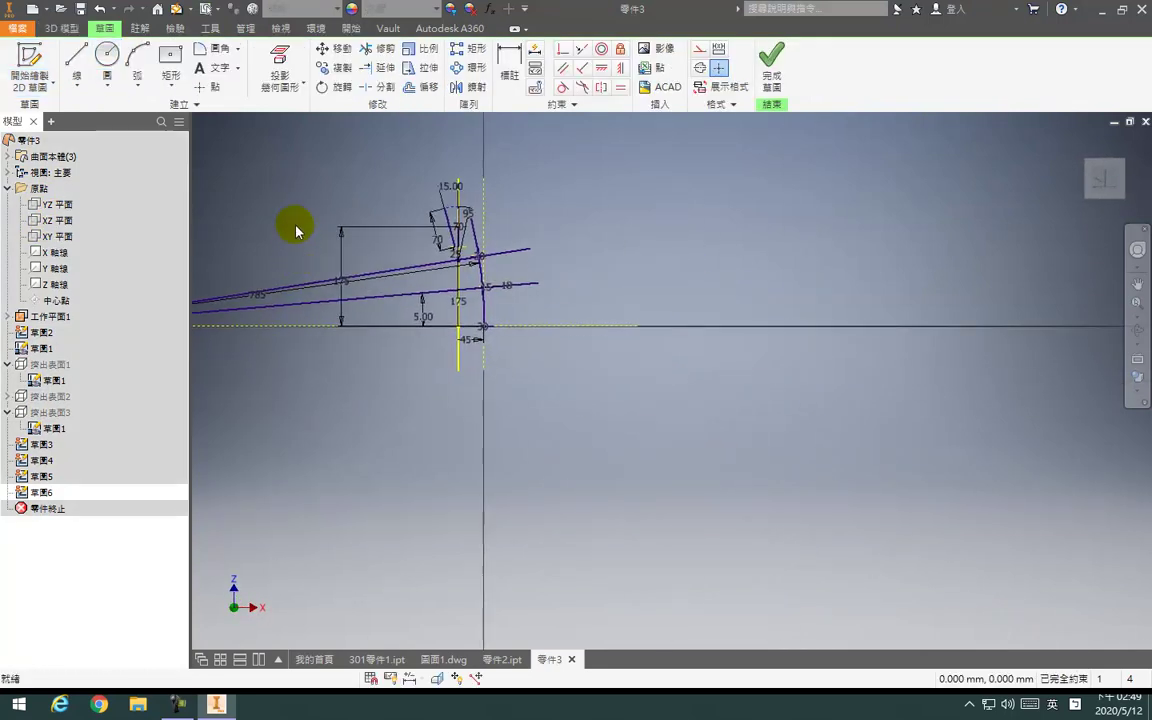
Switch to 零件2.ipt and move its end-of-part marker below 工作平面2 to restore all features
{"action": "left_click", "coordinate": [500, 660]}
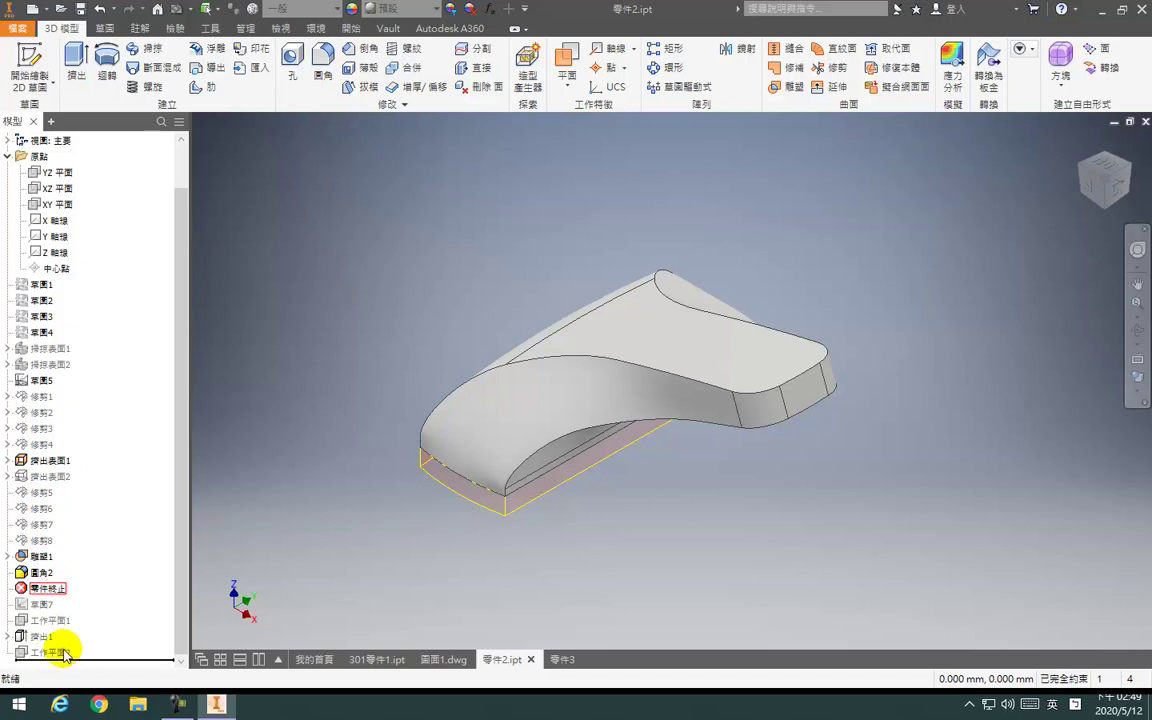
{"action": "left_click_drag", "start_coordinate": [62, 654], "coordinate": [58, 648]}
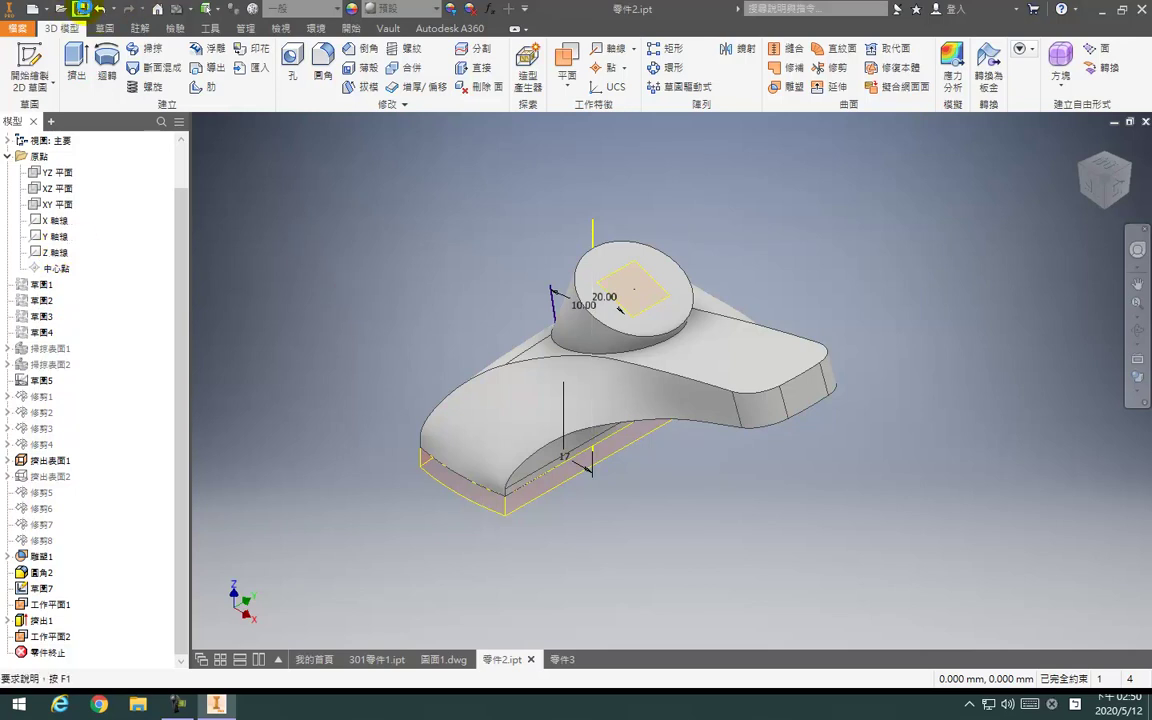
Return to 零件3, leave the sketch and save the part as 零件3.ipt in the 立體丙301_611418 folder
{"action": "left_click", "coordinate": [558, 660]}
{"action": "left_click", "coordinate": [81, 9]}
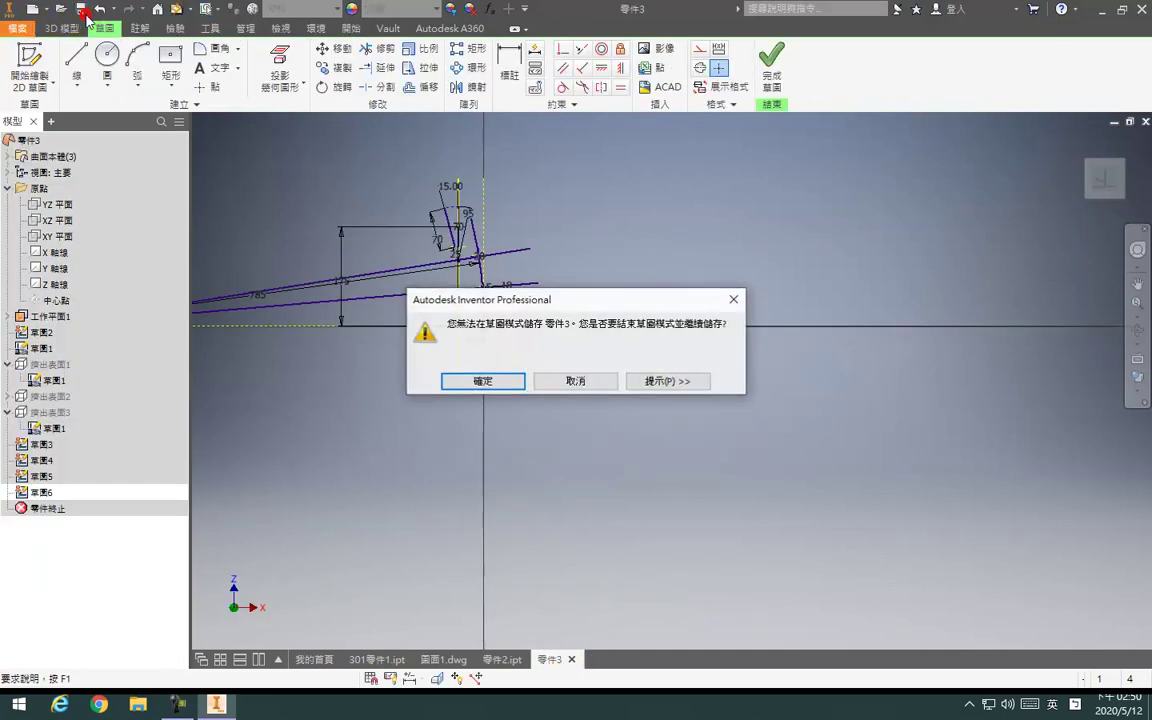
{"action": "key", "text": "Return"}
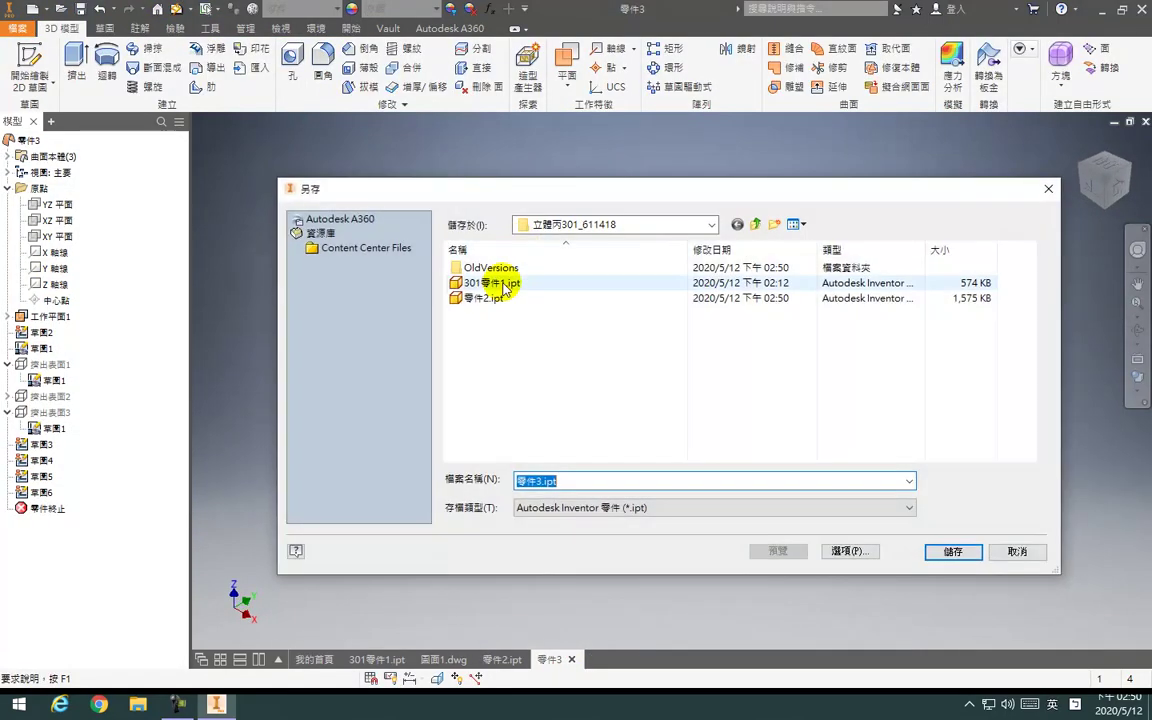
{"action": "key", "text": "Return"}
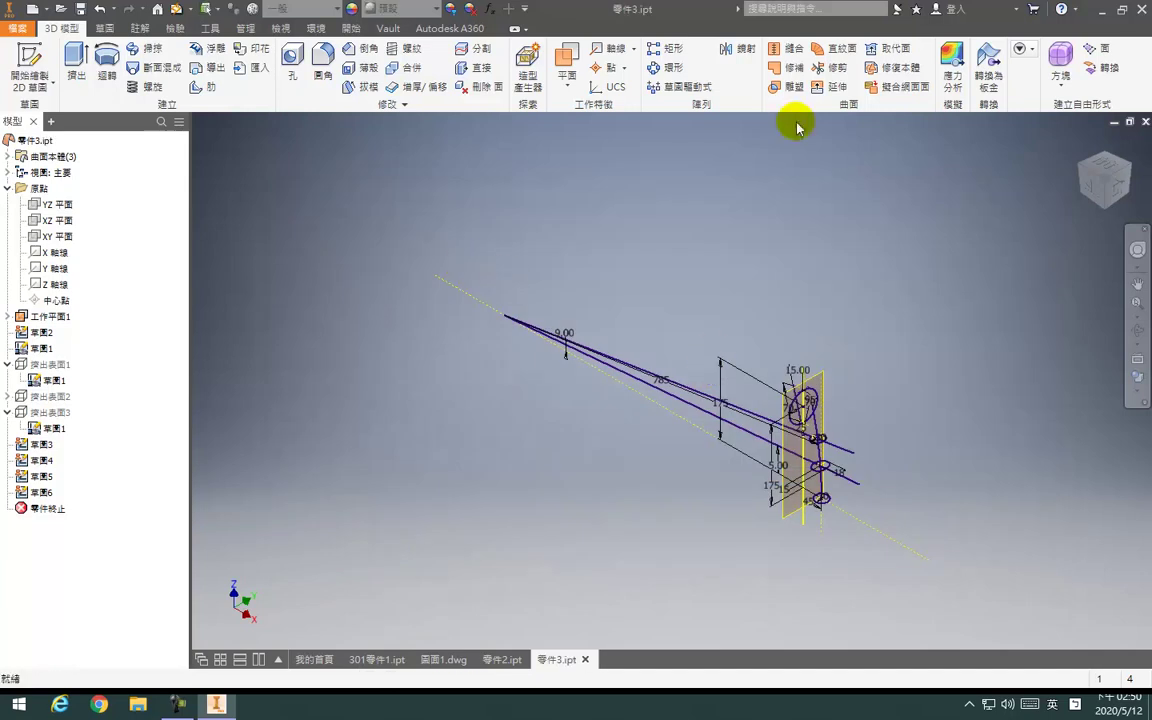
Close Inventor together with its open documents
{"action": "left_click", "coordinate": [1141, 9]}
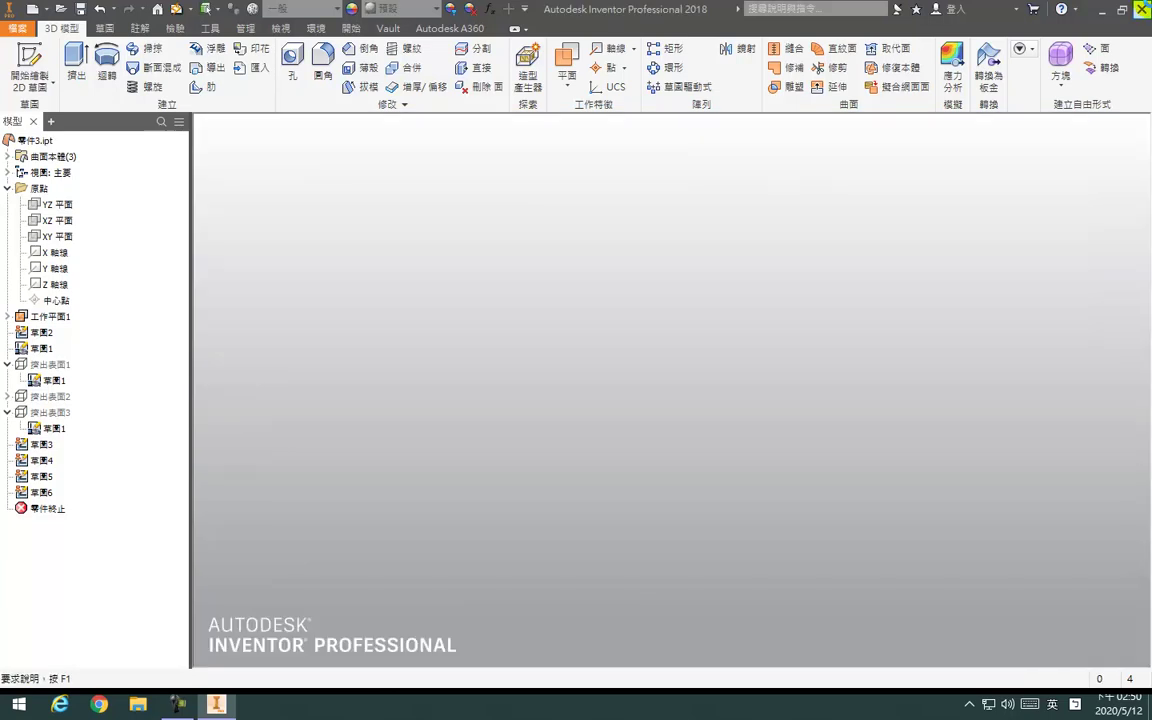
{"action": "left_click", "coordinate": [1141, 9]}
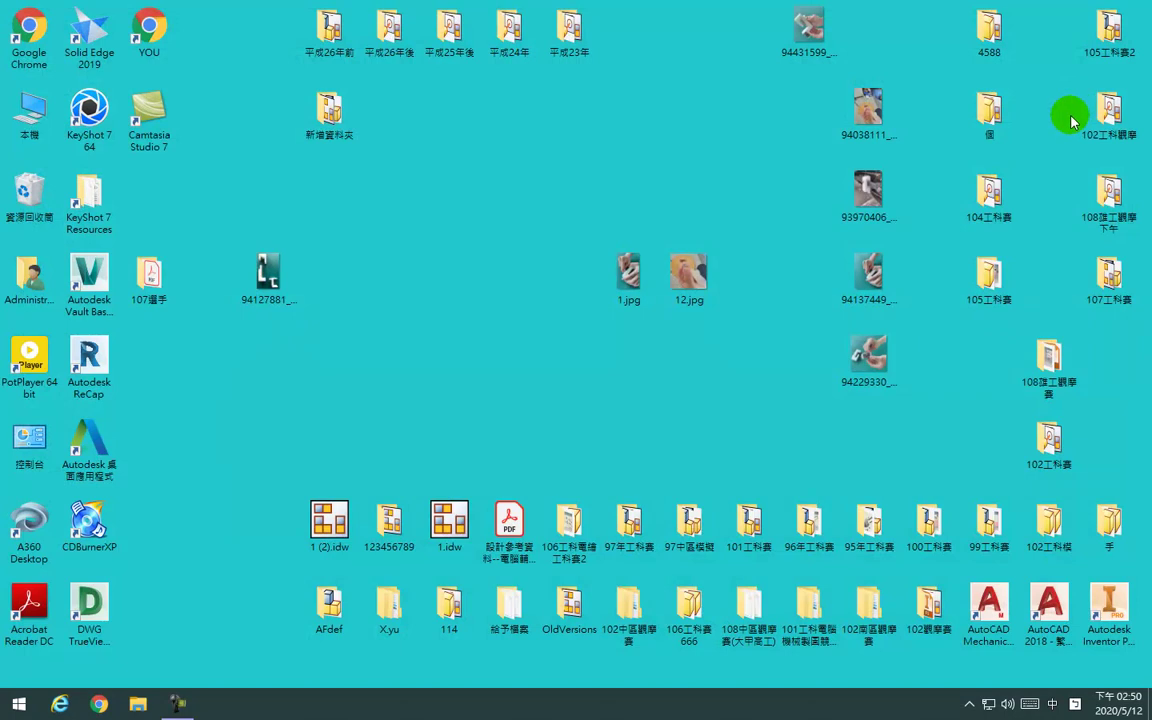
{"action": "left_click", "coordinate": [176, 704]}
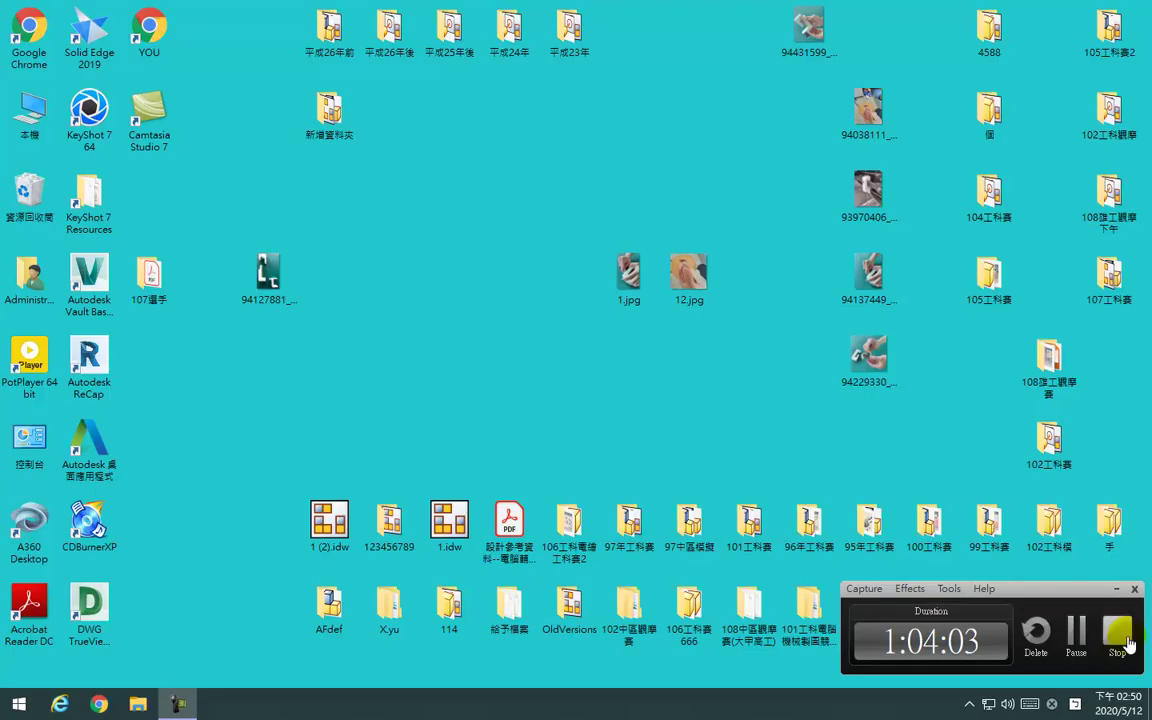
{"action": "left_click", "coordinate": [1077, 630]}
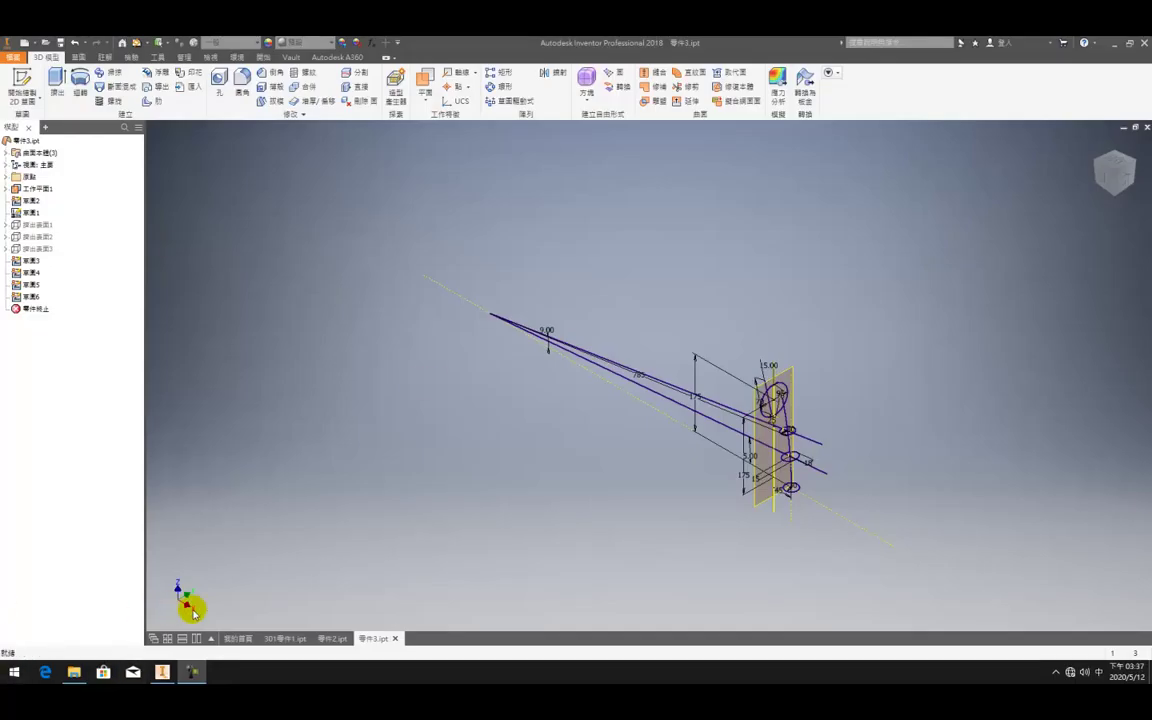
Switch to 零件2.ipt and roll its end-of-part marker back to directly after fillet 圓角2
{"action": "left_click", "coordinate": [333, 639]}
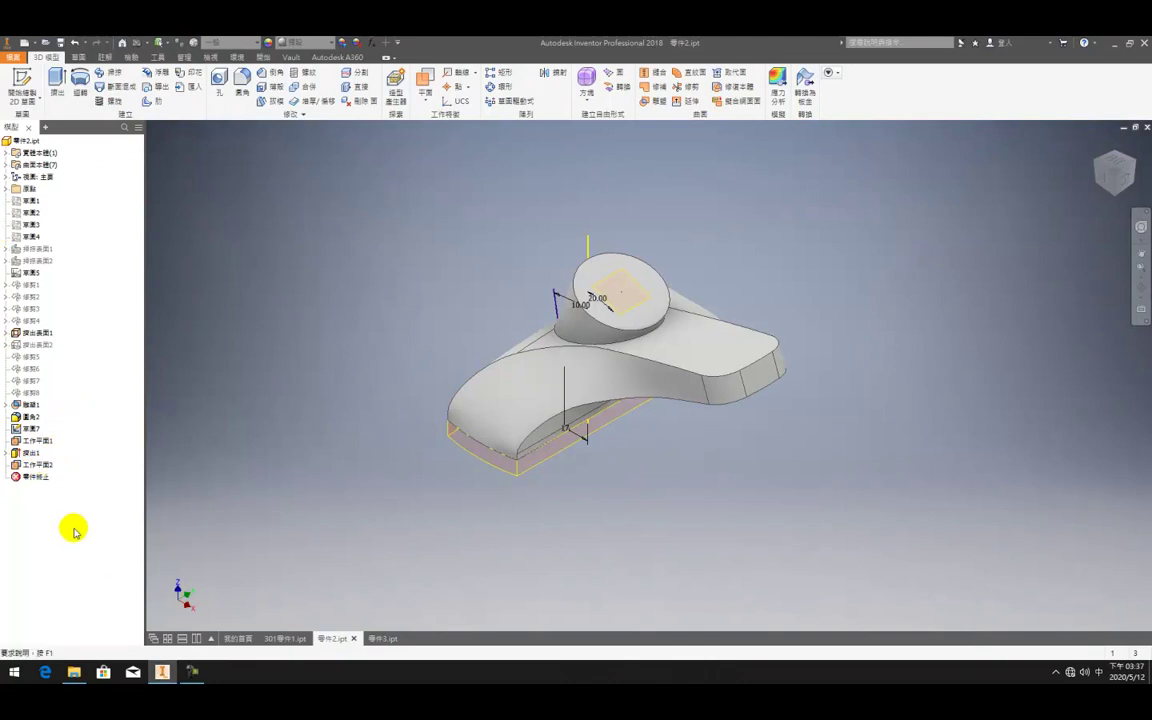
{"action": "mouse_move", "coordinate": [42, 478]}
{"action": "left_mouse_down"}
{"action": "mouse_move", "coordinate": [40, 388]}
{"action": "mouse_move", "coordinate": [35, 433]}
{"action": "left_mouse_up"}
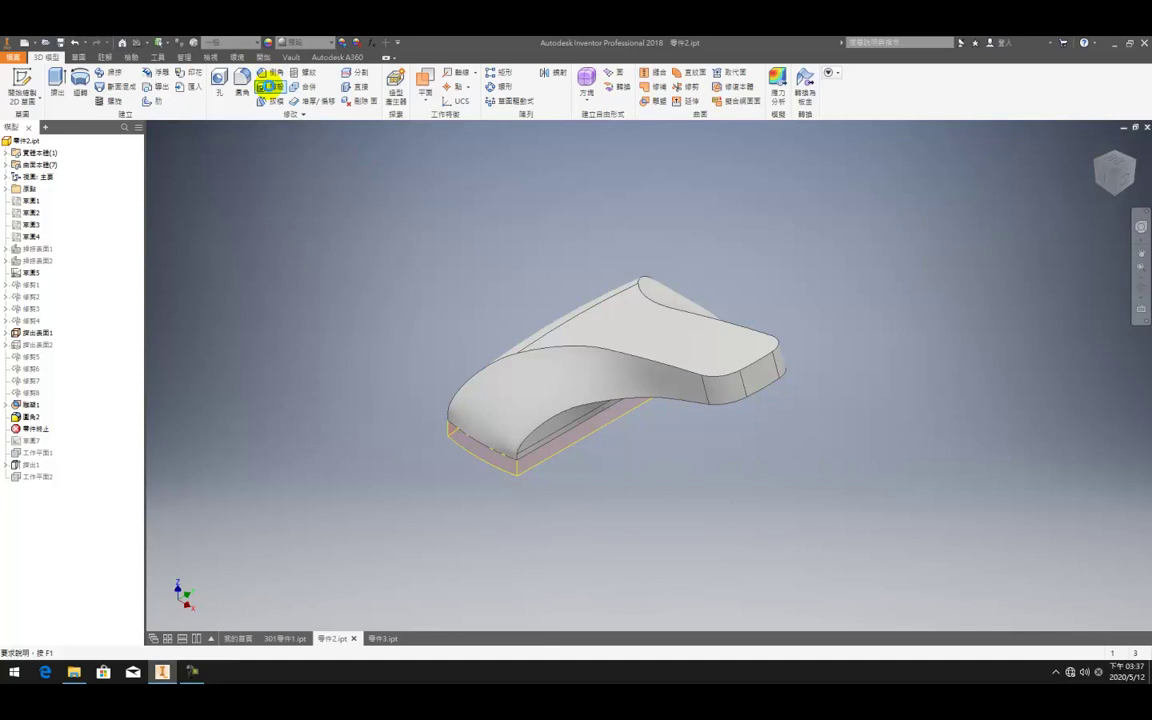
{"action": "left_click", "coordinate": [270, 87]}
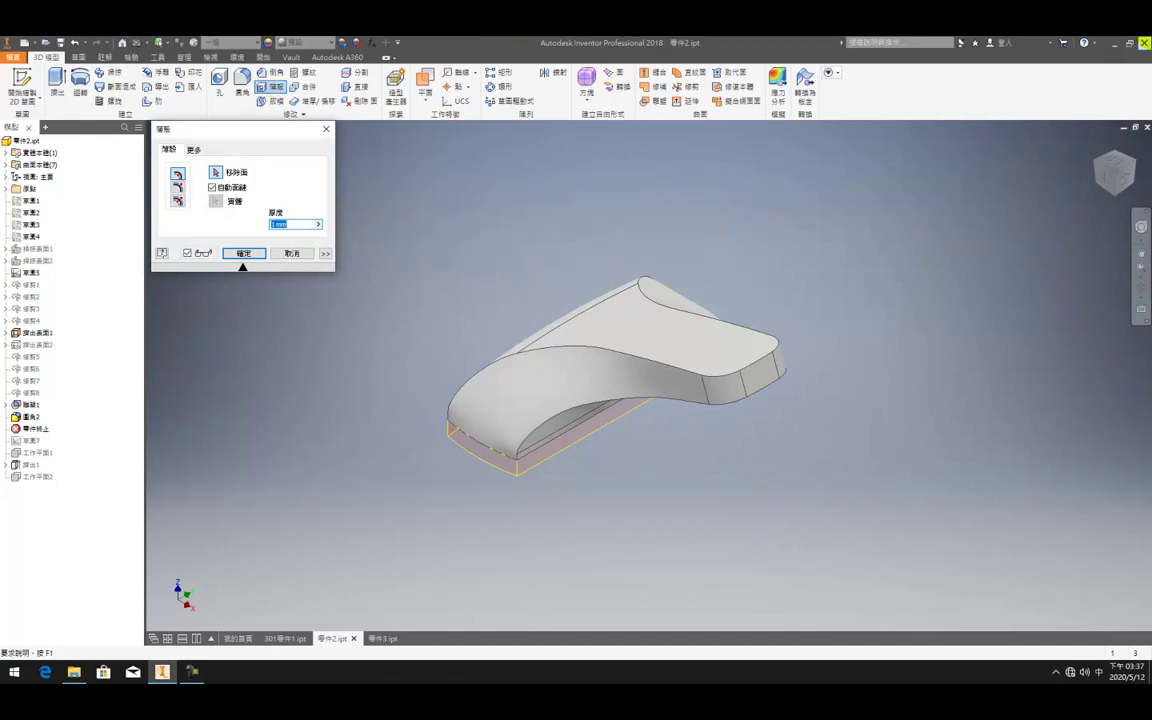
{"action": "left_click", "coordinate": [887, 41]}
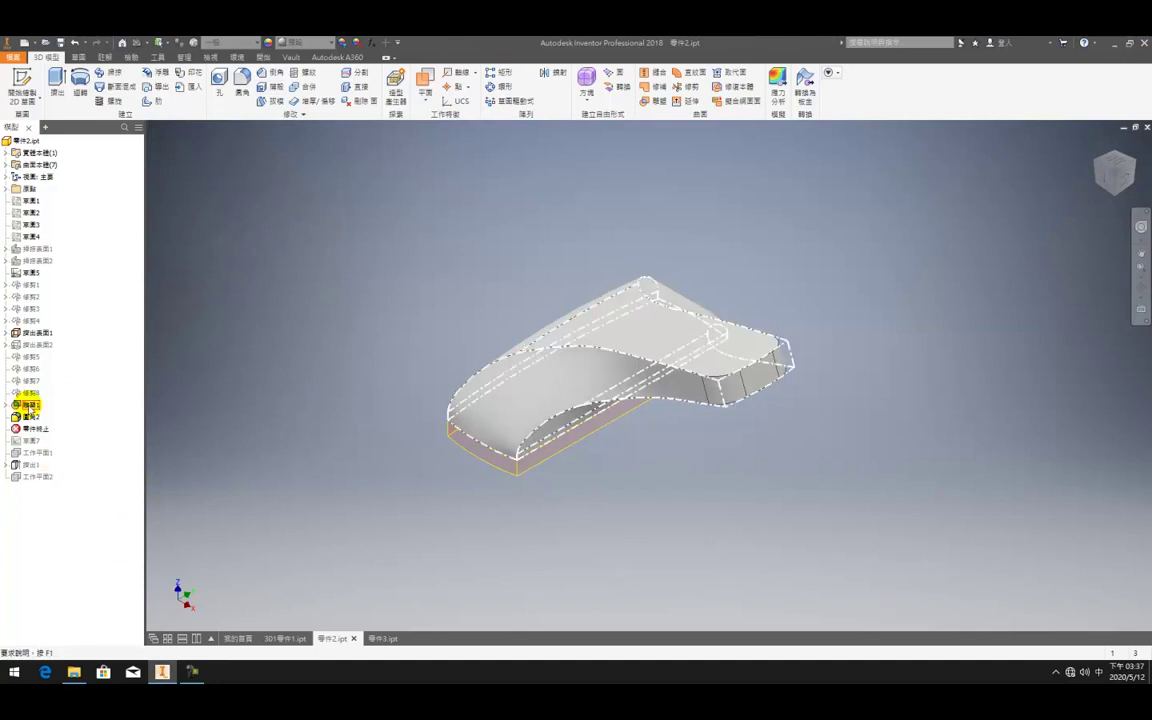
Examine the body's underside and the extruded surface around its lower edge from several angles
{"action": "middle_click_drag", "start_coordinate": [491, 419], "coordinate": [512, 327], "text": "shift"}
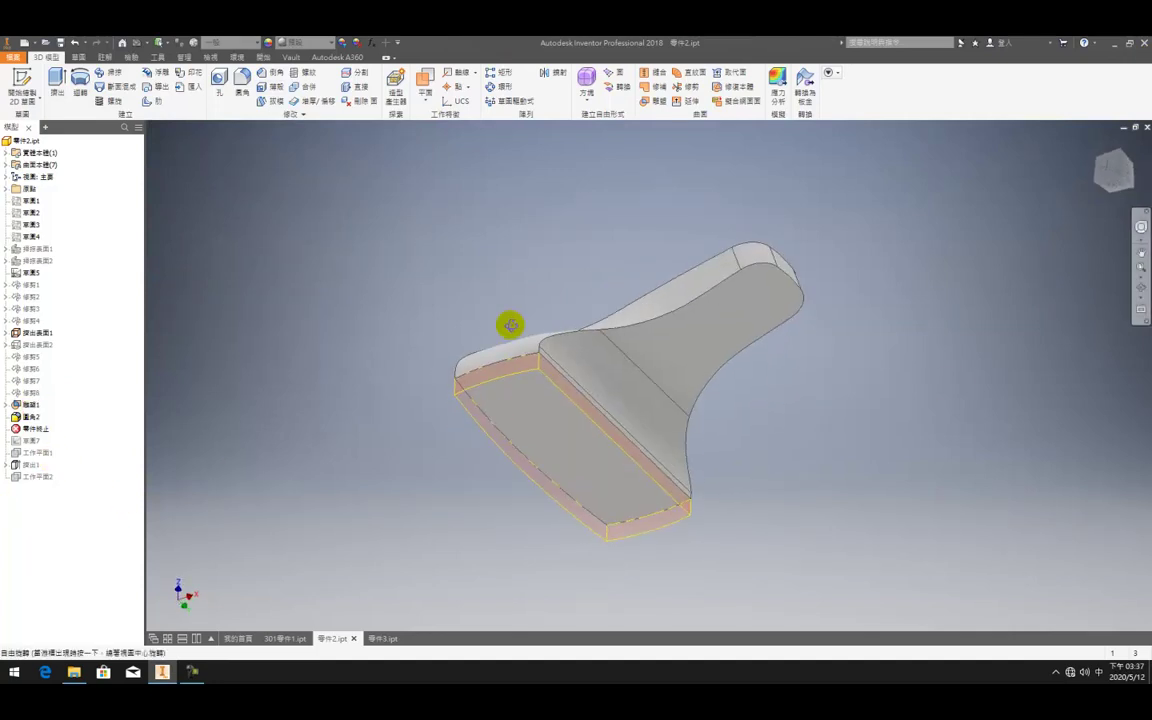
{"action": "scroll", "coordinate": [524, 426], "scroll_direction": "up", "scroll_amount": 5}
{"action": "scroll", "coordinate": [524, 426], "scroll_direction": "down", "scroll_amount": 4}
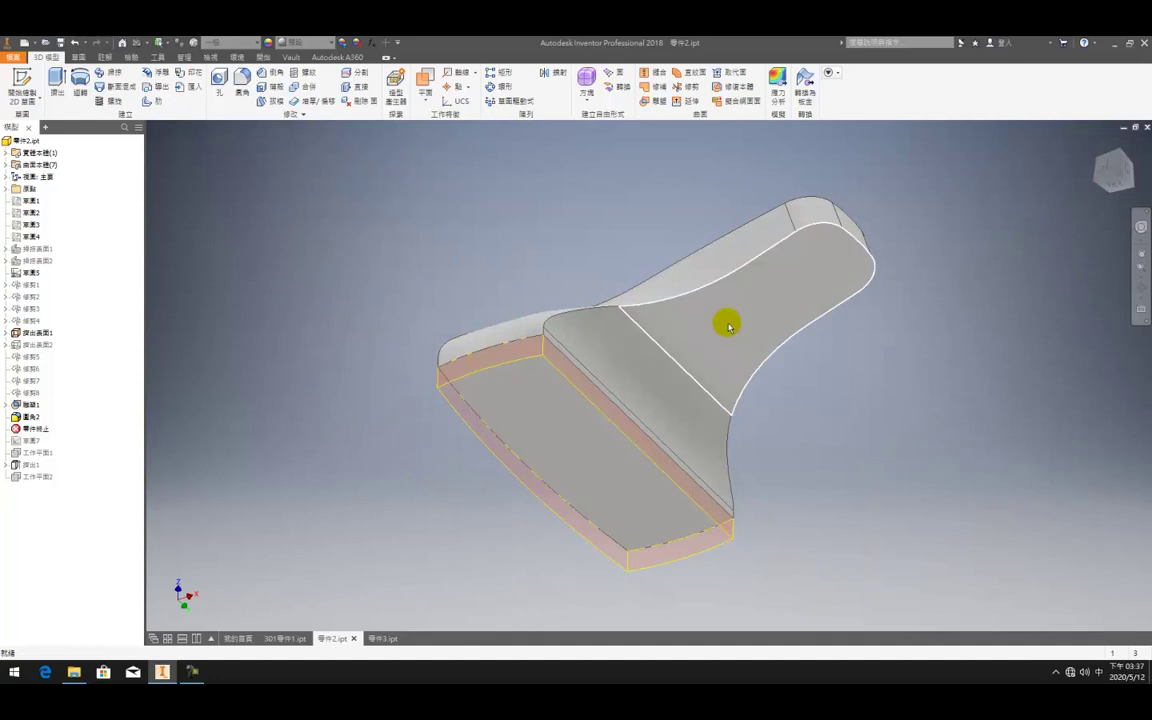
{"action": "key", "text": "F4"}
{"action": "middle_click_drag", "start_coordinate": [620, 345], "coordinate": [527, 429], "text": "shift"}
{"action": "scroll", "coordinate": [540, 424], "scroll_direction": "up", "scroll_amount": 5}
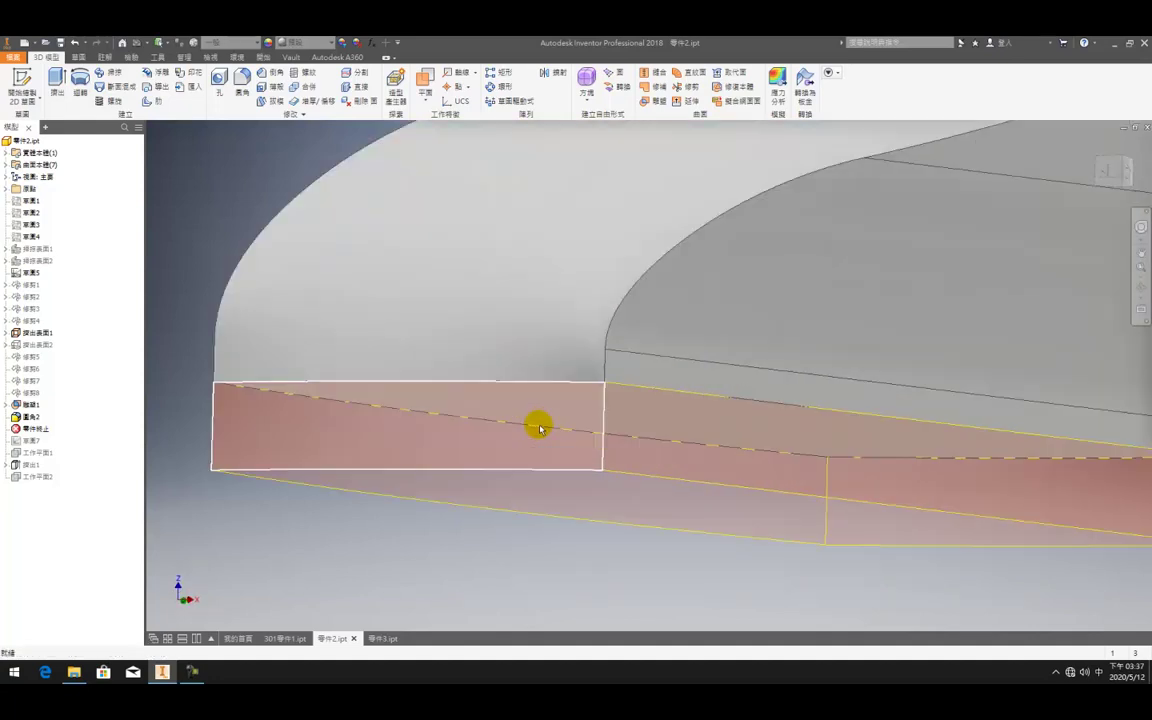
{"action": "mouse_move", "coordinate": [625, 419]}
{"action": "middle_mouse_down", "text": "shift"}
{"action": "mouse_move", "coordinate": [638, 396]}
{"action": "mouse_move", "coordinate": [627, 402]}
{"action": "middle_mouse_up", "text": "shift"}
{"action": "scroll", "coordinate": [489, 391], "scroll_direction": "up", "scroll_amount": 1}
{"action": "scroll", "coordinate": [481, 329], "scroll_direction": "down", "scroll_amount": 6}
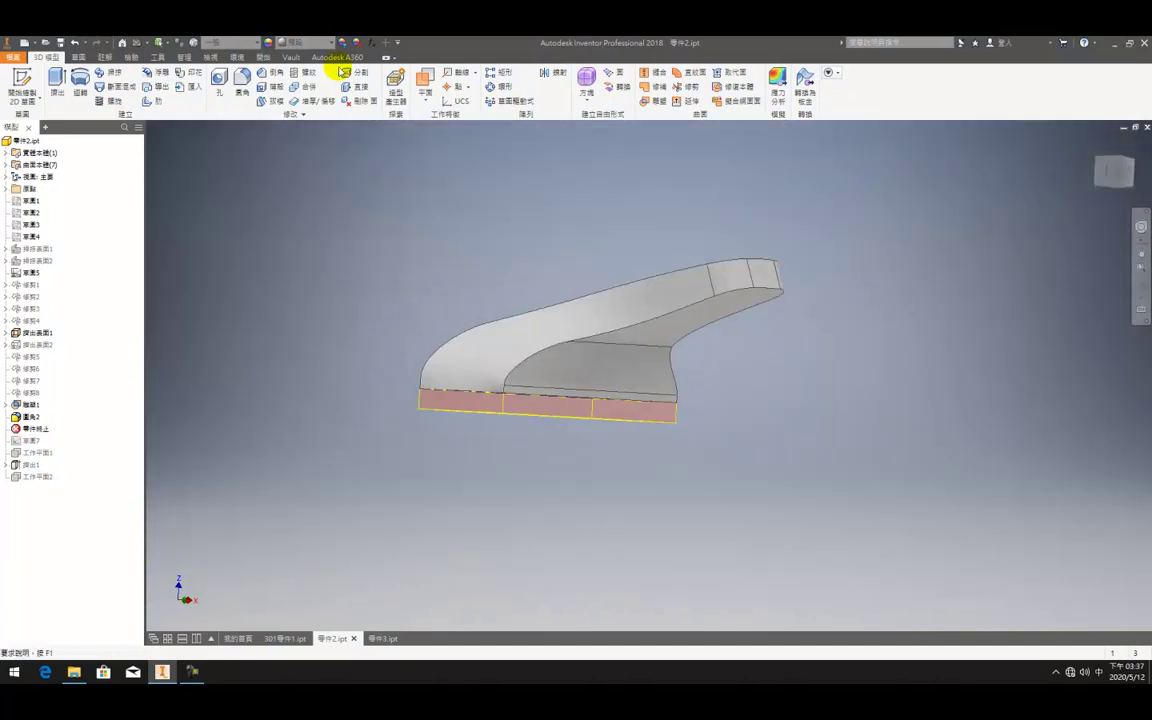
Shell the body with 1 mm walls and give its flat bottom face a unique thickness of 5 mm
{"action": "left_click", "coordinate": [275, 88]}
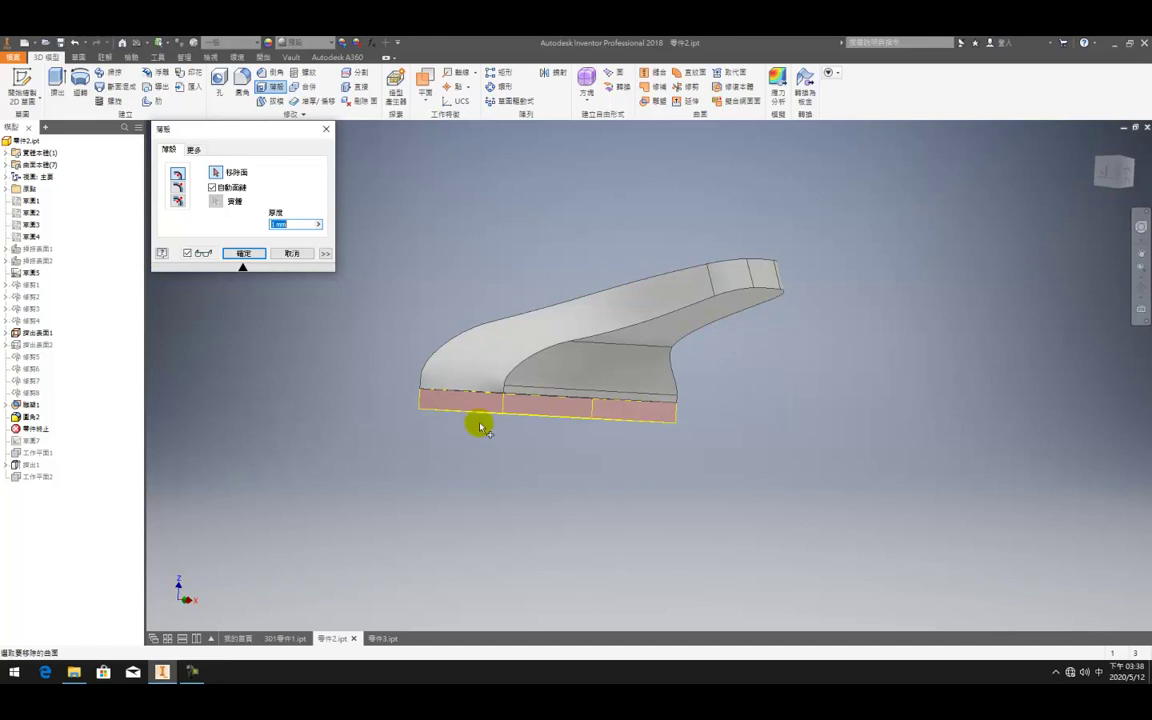
{"action": "left_click", "coordinate": [325, 253]}
{"action": "left_click", "coordinate": [180, 302]}
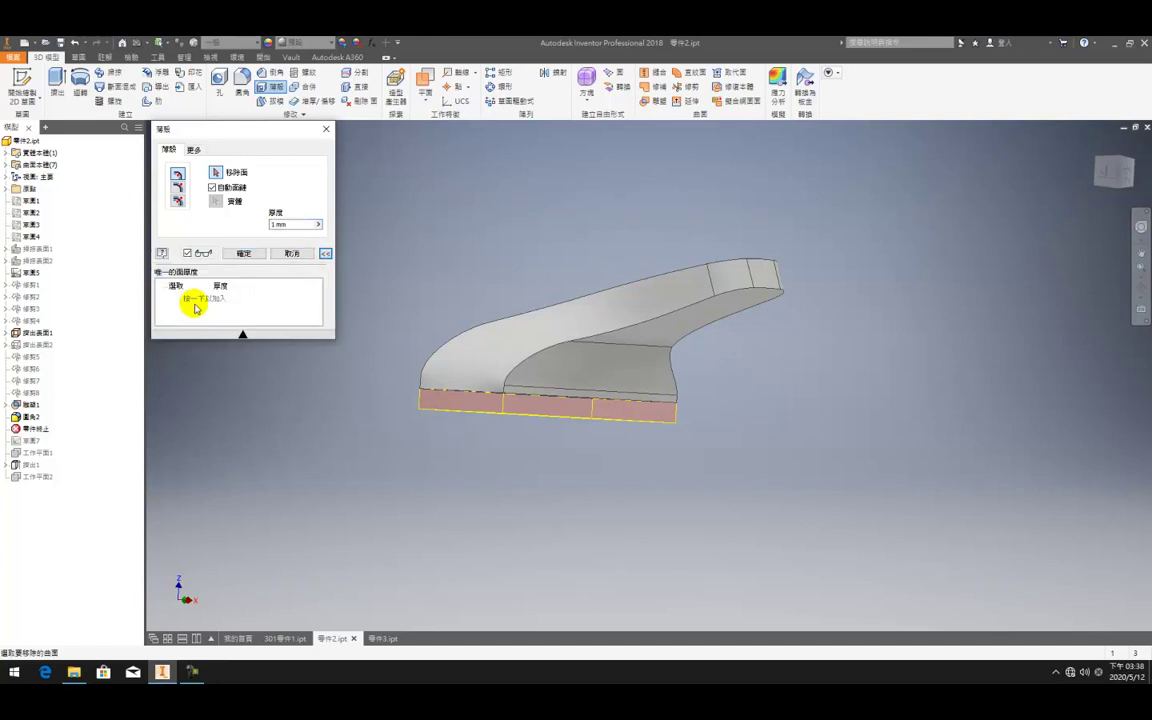
{"action": "left_click_drag", "start_coordinate": [635, 357], "coordinate": [637, 323]}
{"action": "left_click", "coordinate": [503, 360]}
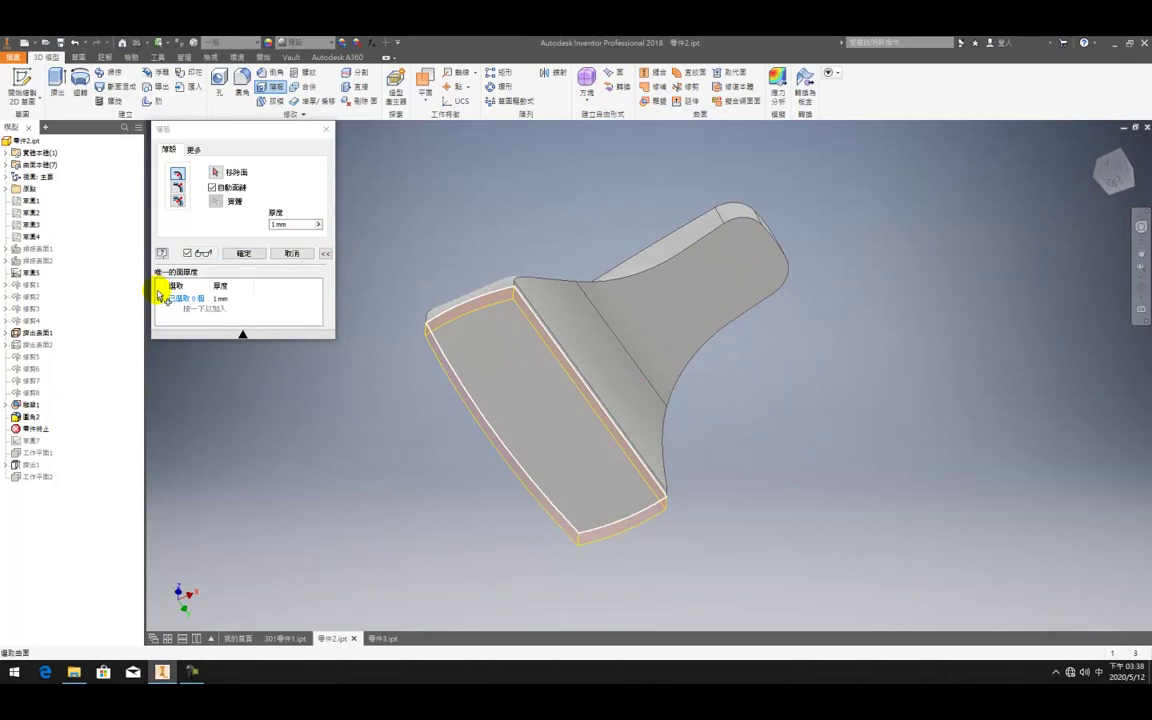
{"action": "left_click", "coordinate": [218, 298]}
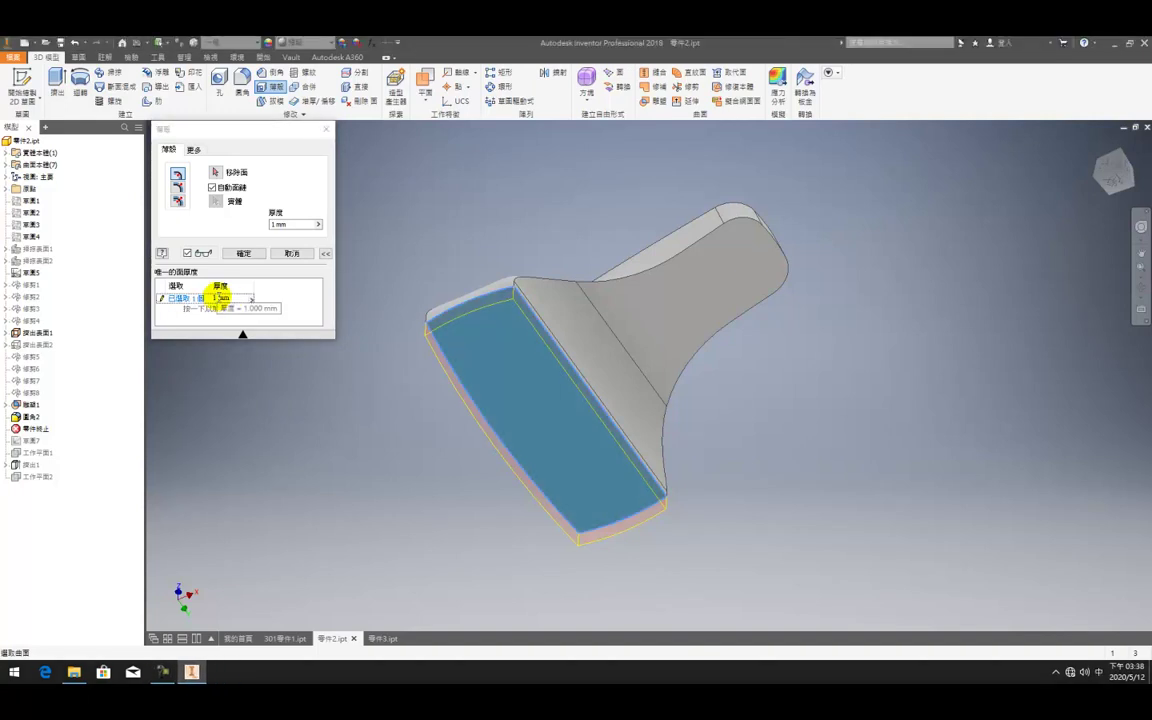
{"action": "left_click", "coordinate": [220, 297]}
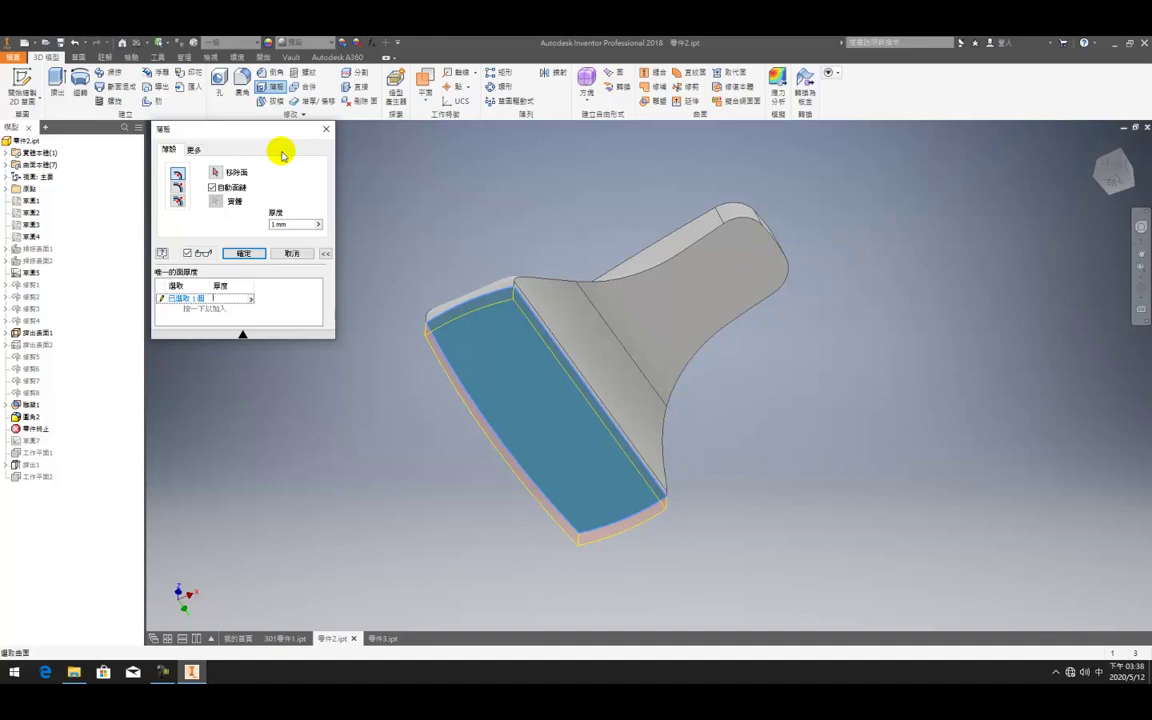
{"action": "type", "text": "5"}
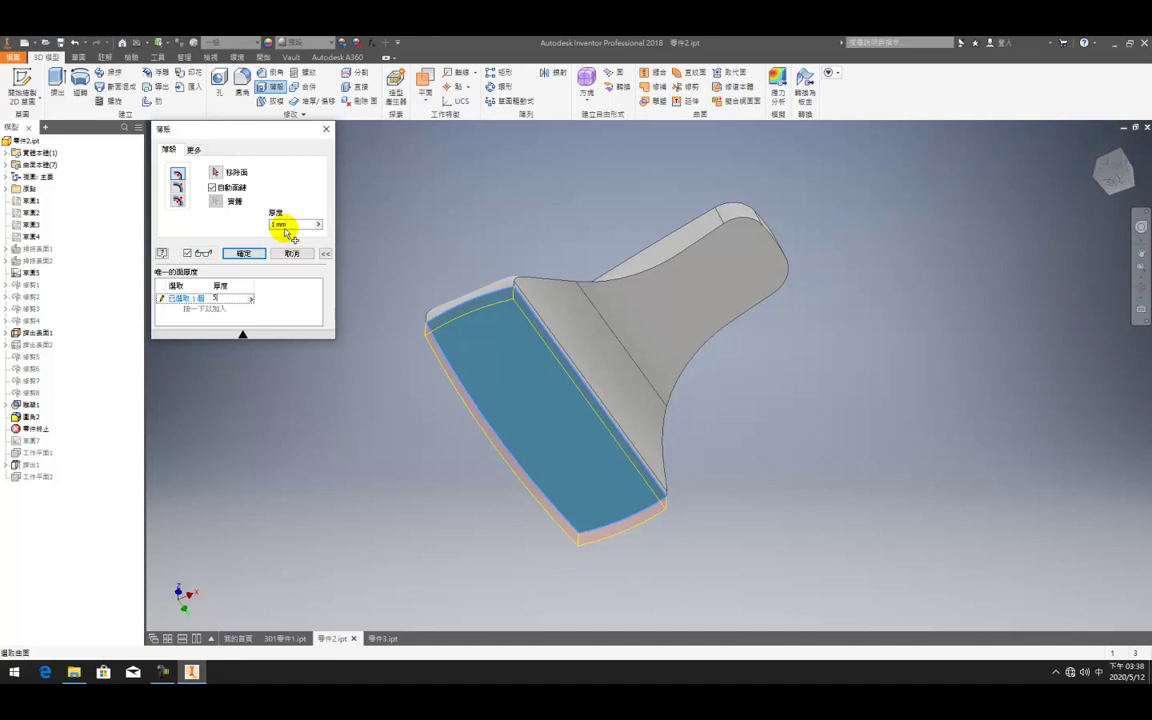
{"action": "key", "text": "Return"}
Switch to 零件3.ipt and create an empty sketch, 草圖7, on the XZ plane
{"action": "left_click", "coordinate": [383, 638]}
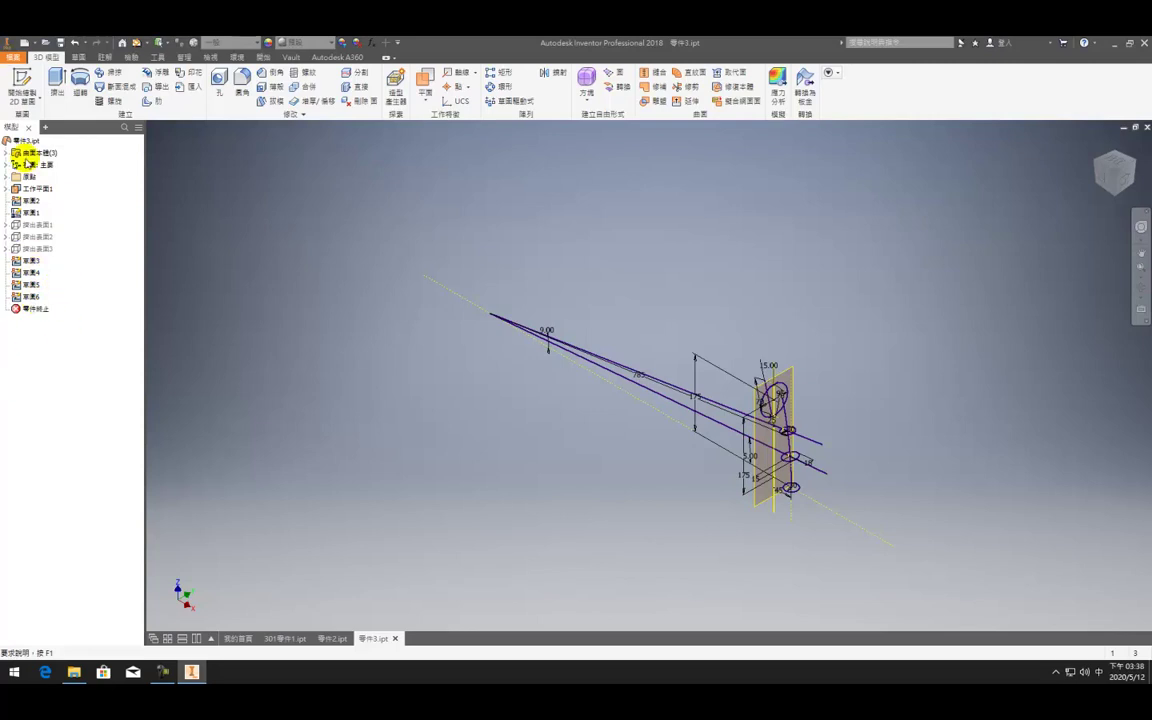
{"action": "left_click", "coordinate": [6, 176]}
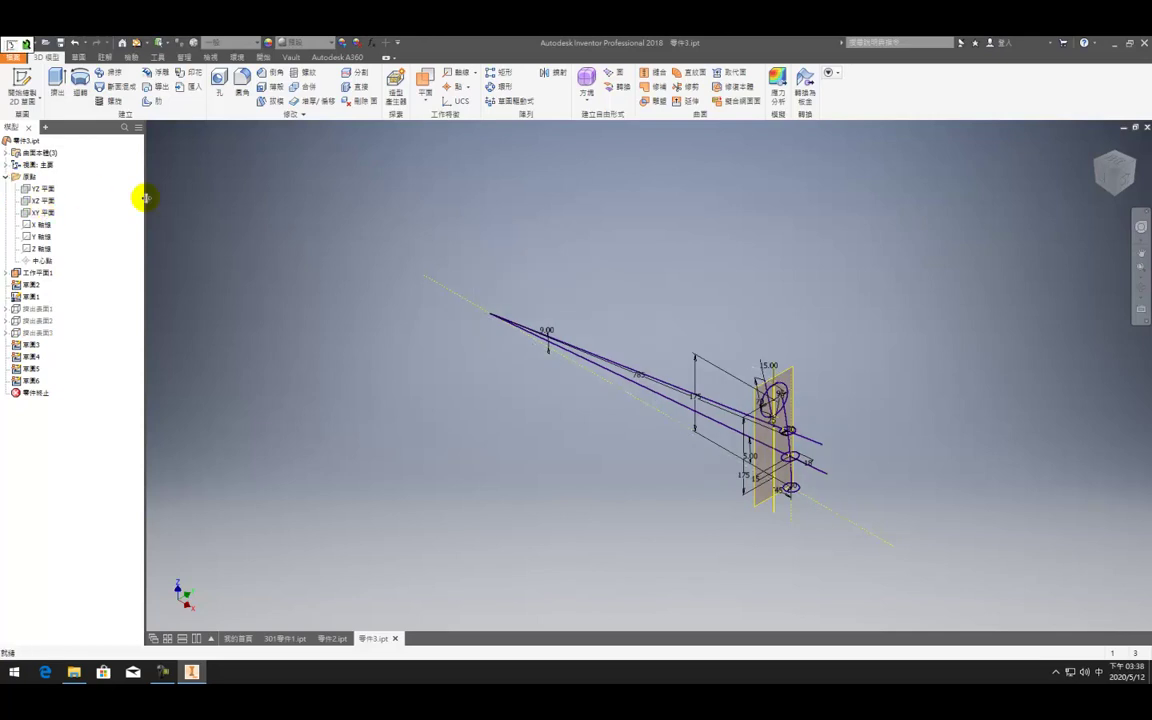
{"action": "left_click", "coordinate": [43, 206]}
{"action": "key", "text": "s"}
{"action": "key", "text": "s"}
{"action": "scroll", "coordinate": [1, 234], "scroll_direction": "down", "scroll_amount": 3}
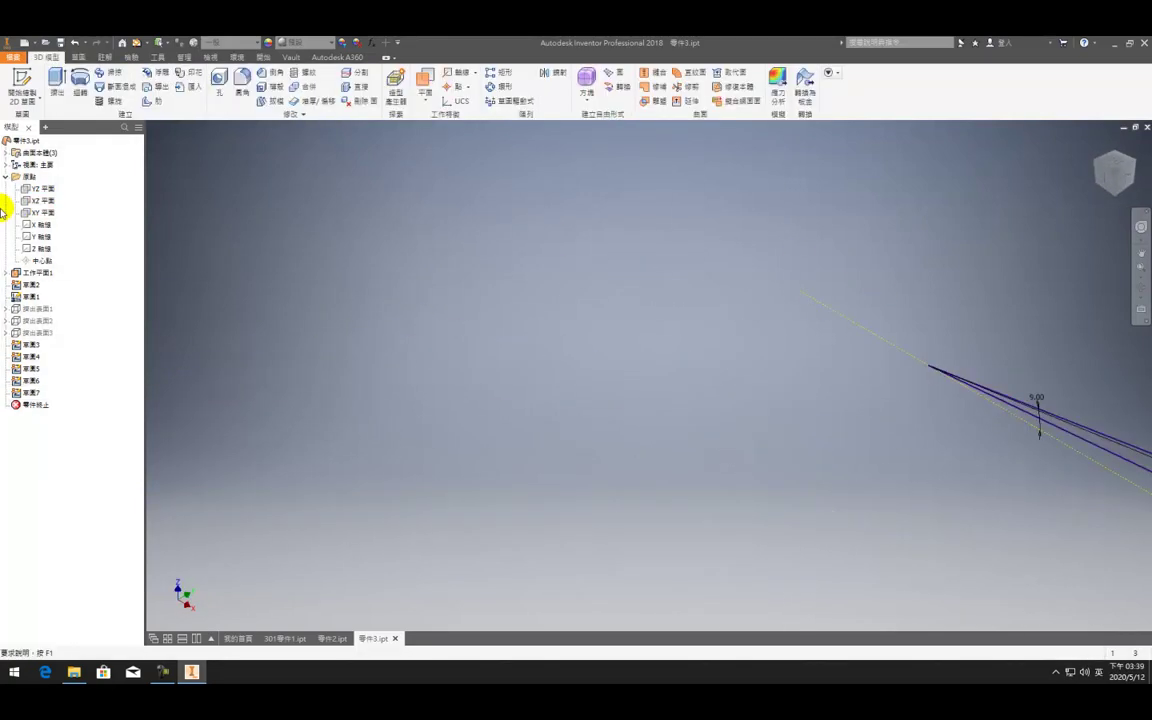
{"action": "double_click", "coordinate": [30, 393]}
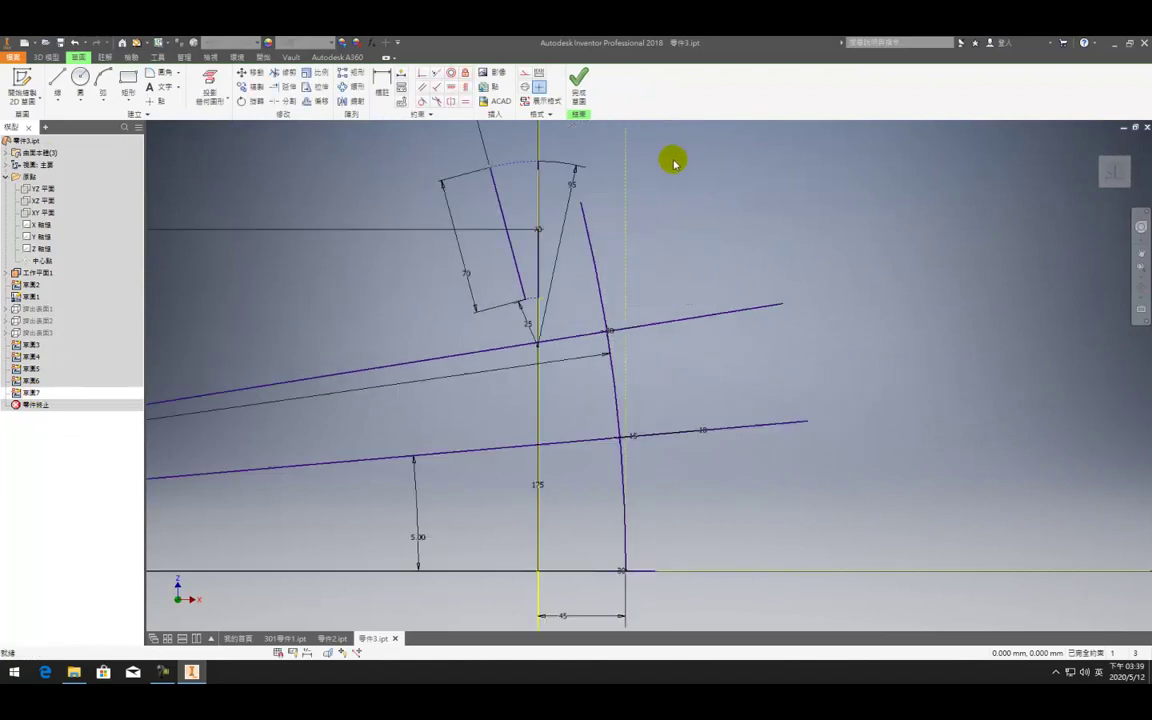
{"action": "left_click", "coordinate": [579, 84]}
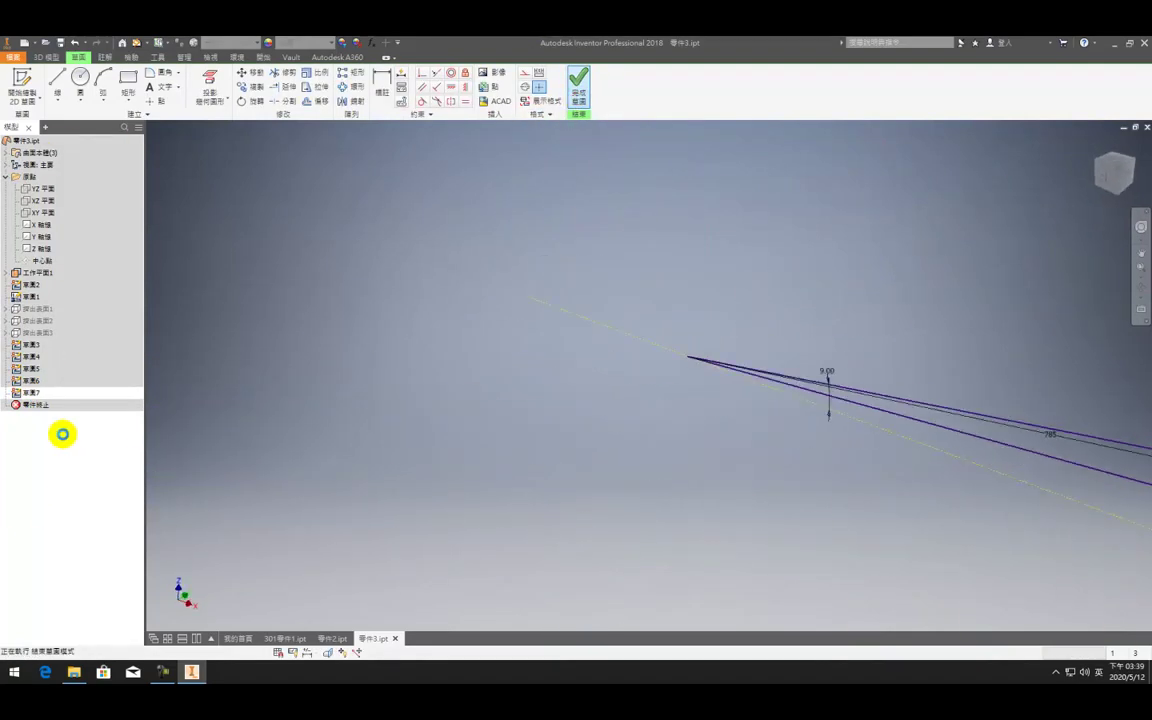
In 草圖1, change the long arc through the centres of the lower sections to construction geometry and finish the sketch
{"action": "double_click", "coordinate": [32, 299]}
{"action": "left_click", "coordinate": [790, 336]}
{"action": "left_click", "coordinate": [522, 73]}
{"action": "left_click", "coordinate": [578, 88]}
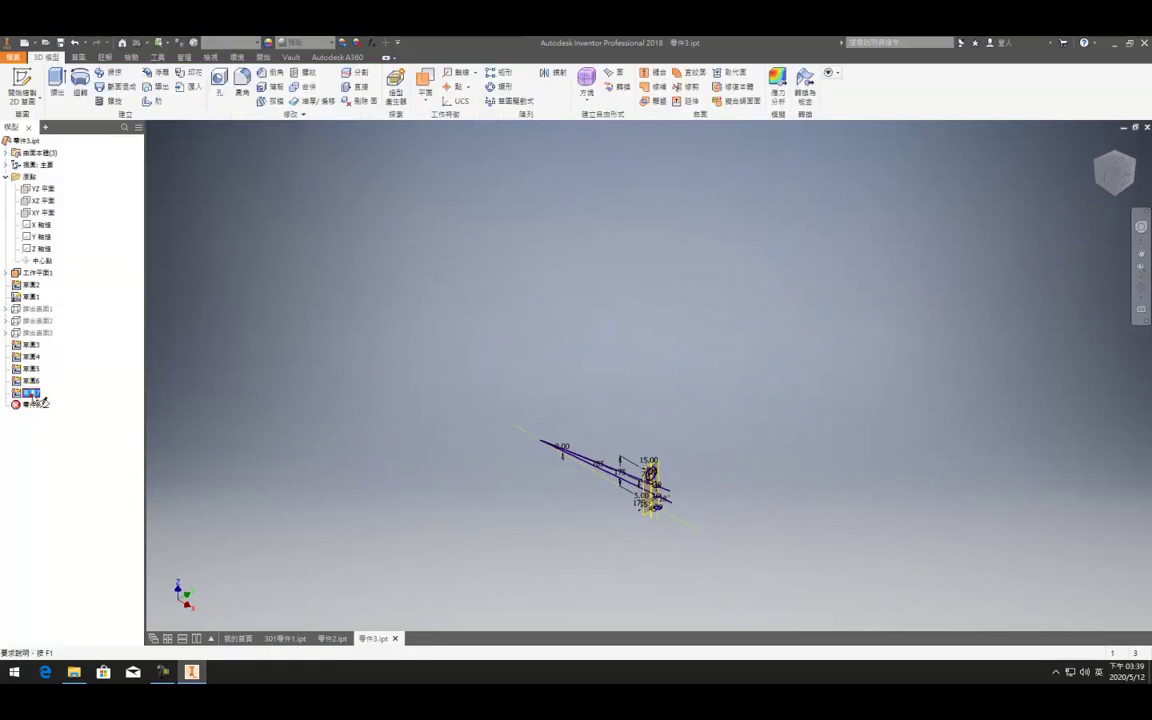
{"action": "double_click", "coordinate": [37, 395]}
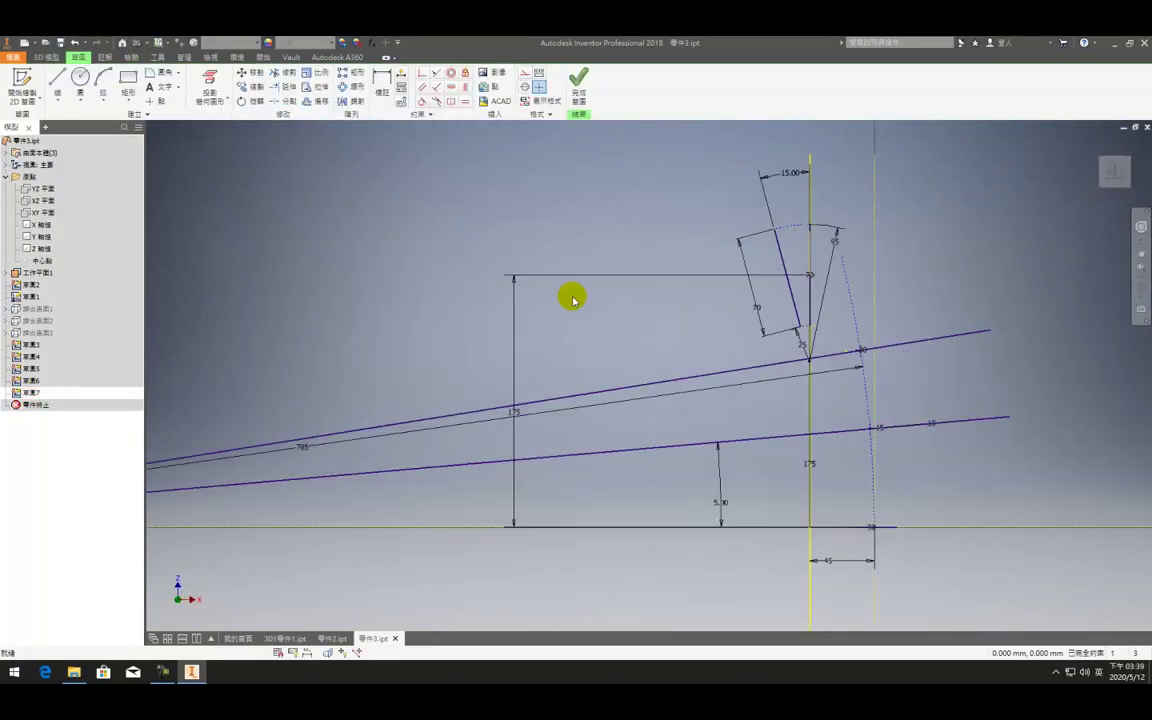
{"action": "middle_click_drag", "start_coordinate": [779, 368], "coordinate": [735, 373], "text": "shift"}
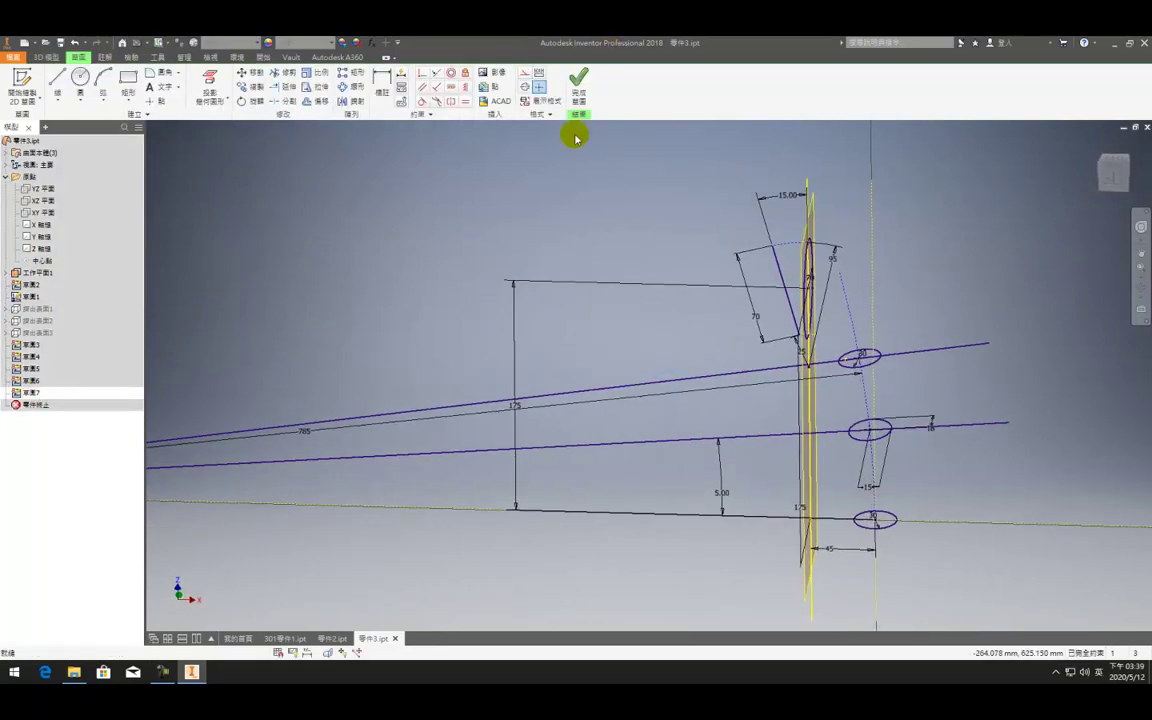
{"action": "left_click", "coordinate": [579, 94]}
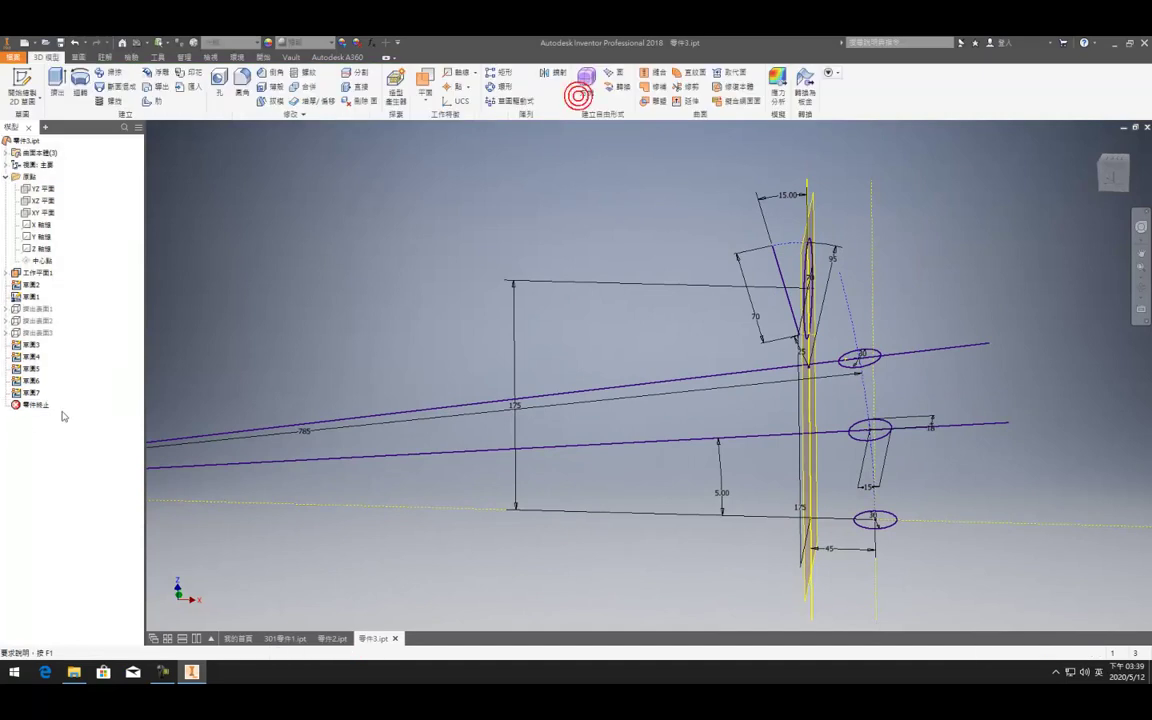
In 草圖4, add points on both sides of the ellipse, align them horizontally with its centre and finish the sketch
{"action": "double_click", "coordinate": [33, 358]}
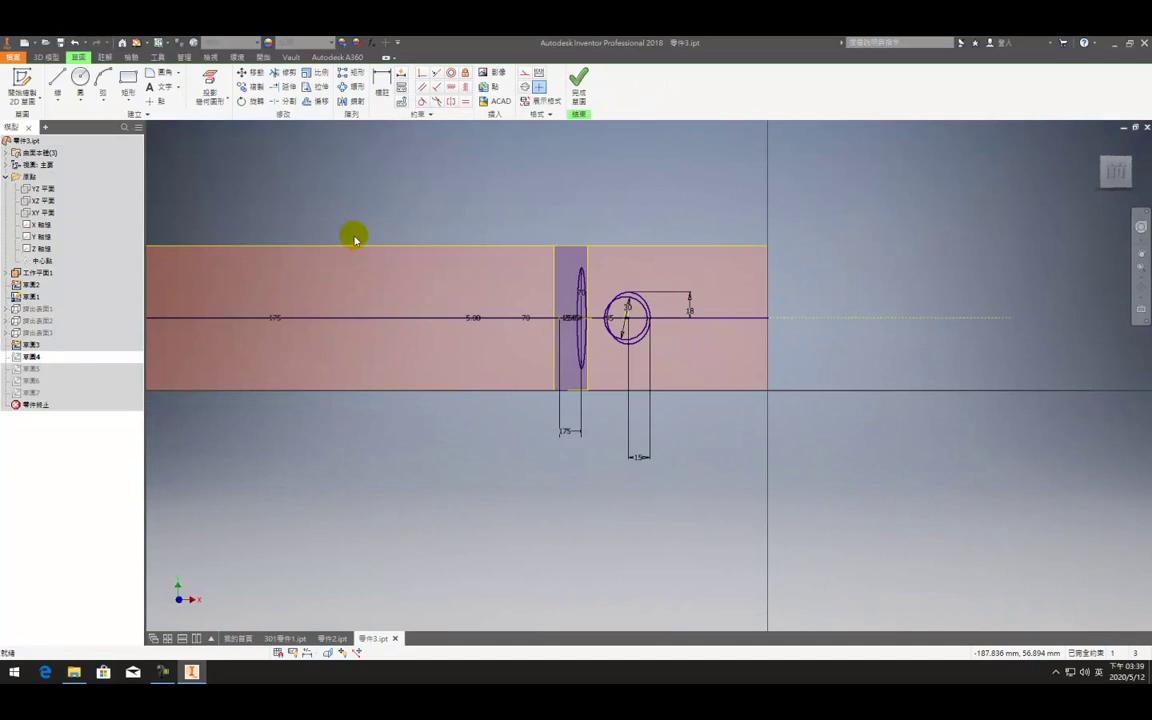
{"action": "left_click", "coordinate": [152, 101]}
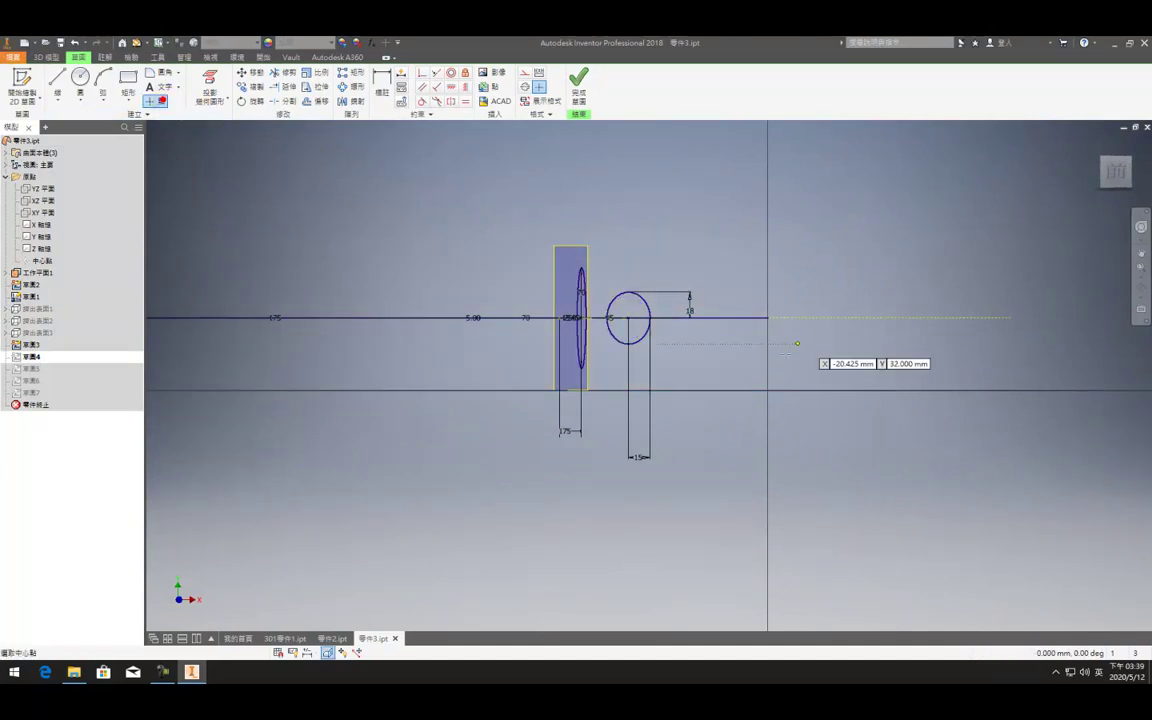
{"action": "scroll", "coordinate": [609, 318], "scroll_direction": "up", "scroll_amount": 5}
{"action": "left_click", "coordinate": [608, 318]}
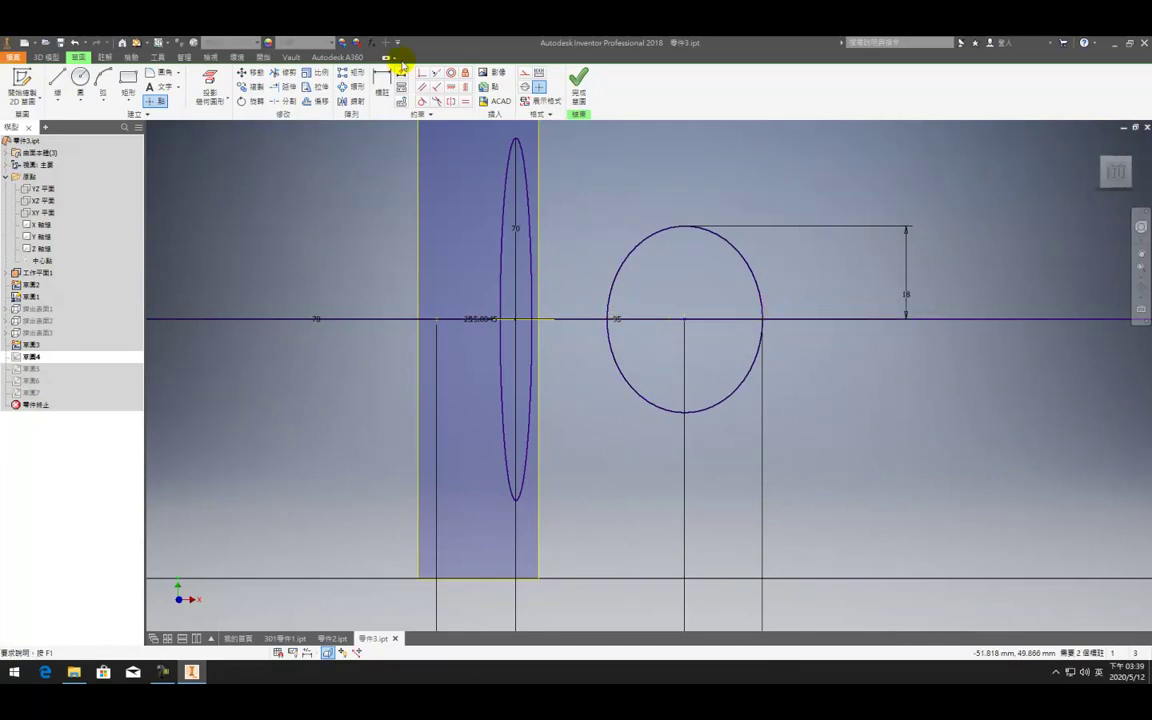
{"action": "left_click", "coordinate": [451, 87]}
{"action": "left_click", "coordinate": [677, 320]}
{"action": "left_click", "coordinate": [762, 320]}
{"action": "left_click", "coordinate": [957, 345]}
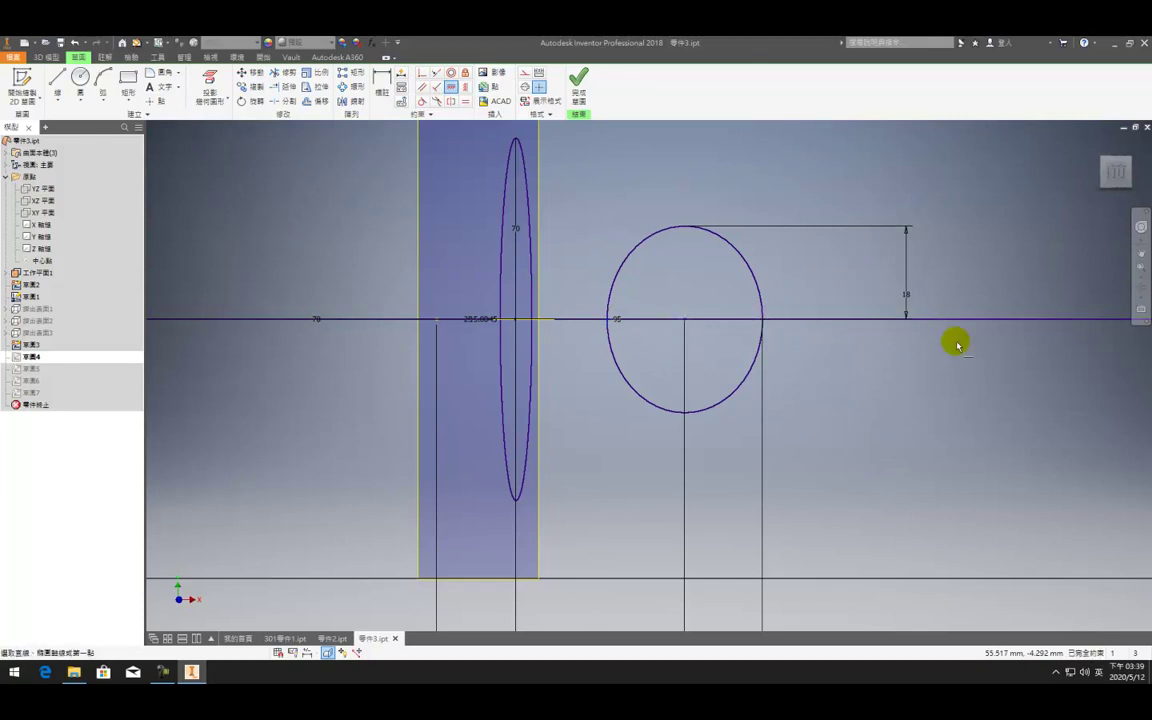
{"action": "left_click", "coordinate": [578, 87]}
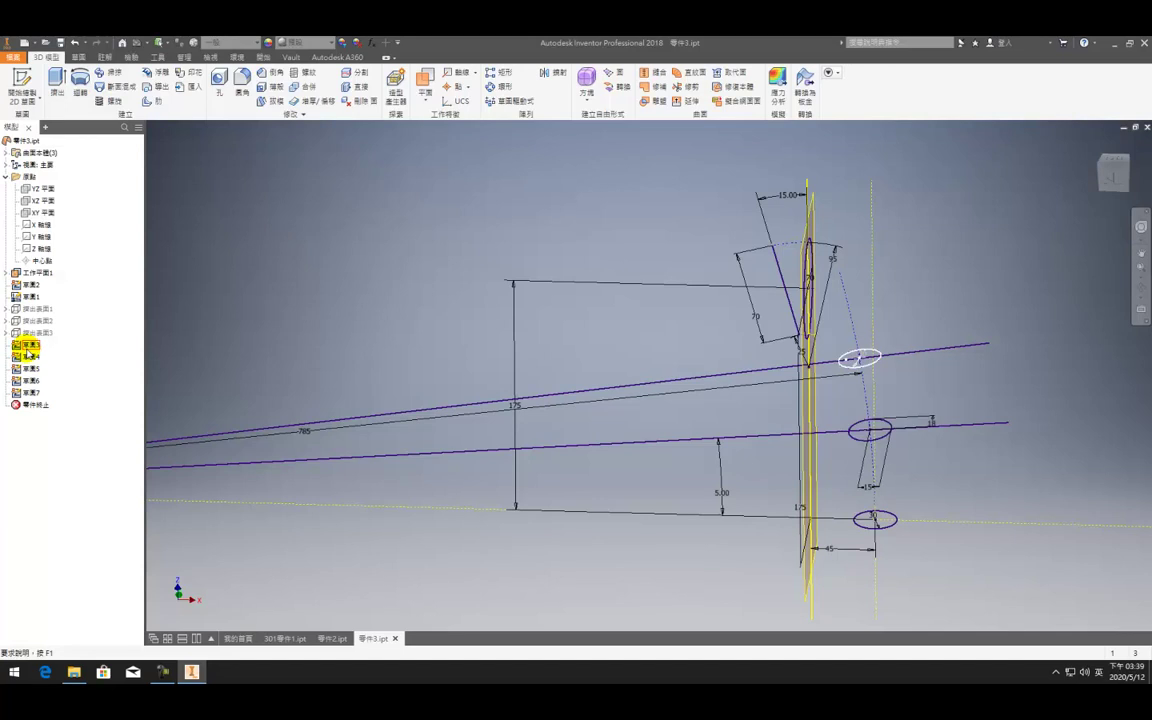
In 草圖3, add points on both sides of the 30 mm circle, align them horizontally with its centre and finish the sketch
{"action": "double_click", "coordinate": [29, 348]}
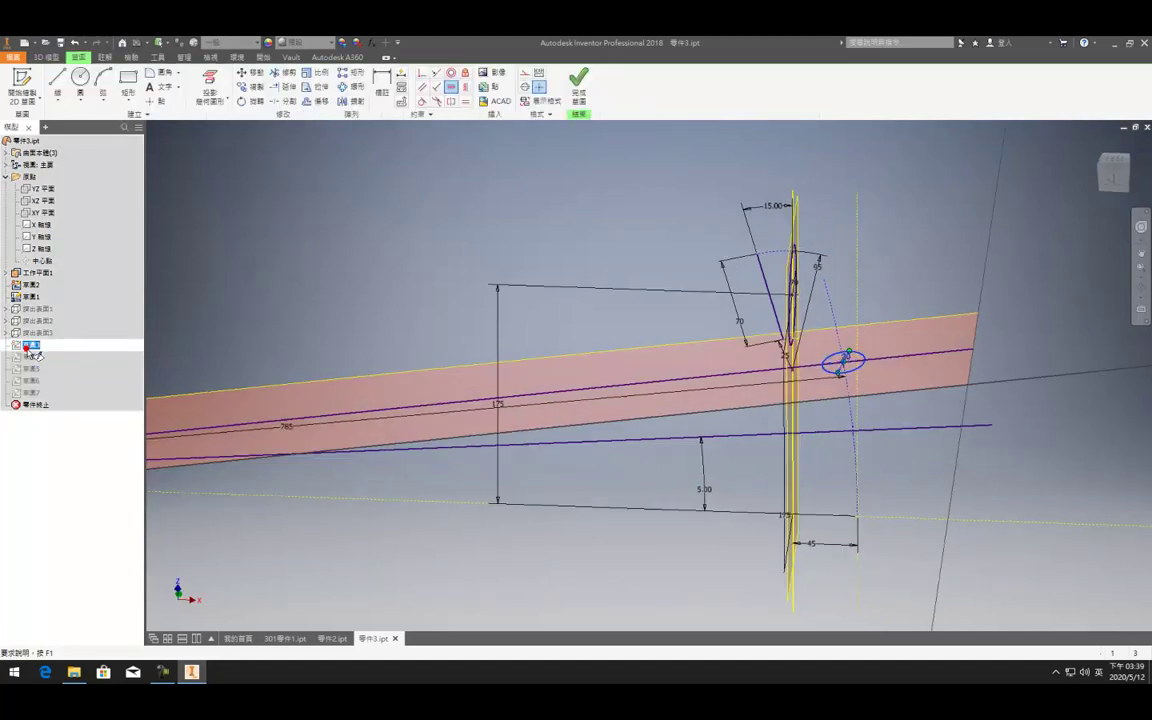
{"action": "left_click", "coordinate": [147, 100]}
{"action": "scroll", "coordinate": [665, 376], "scroll_direction": "up", "scroll_amount": 5}
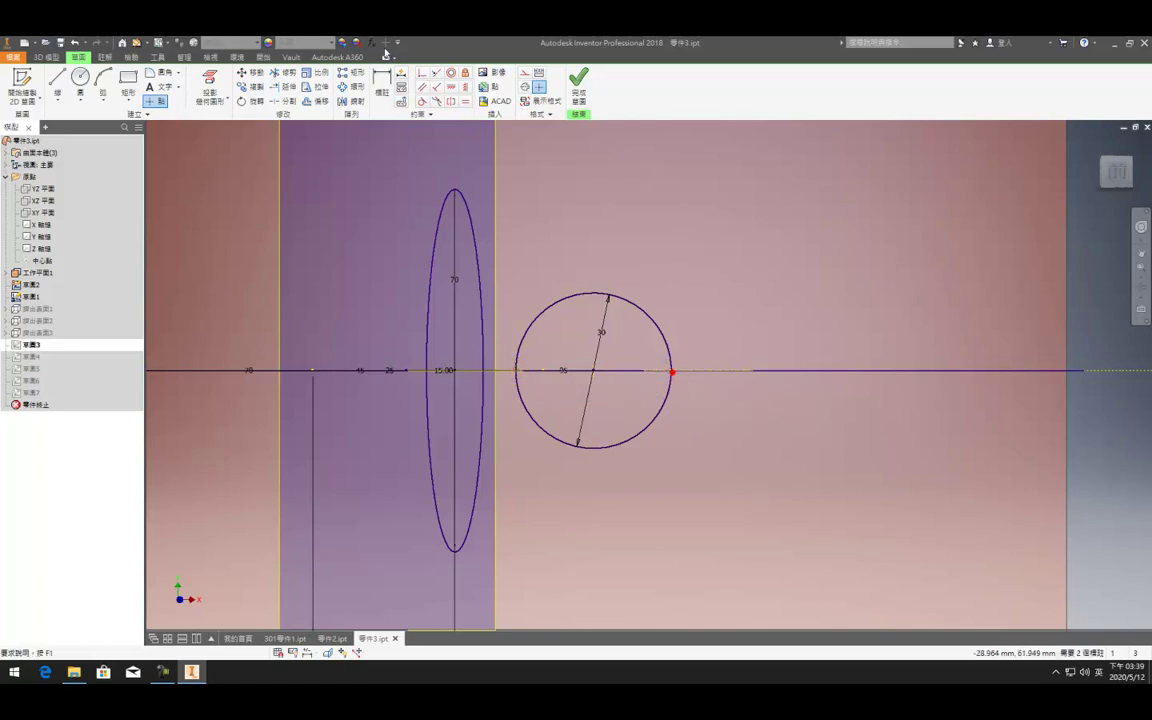
{"action": "left_click", "coordinate": [450, 87]}
{"action": "left_click", "coordinate": [522, 372]}
{"action": "left_click", "coordinate": [591, 372]}
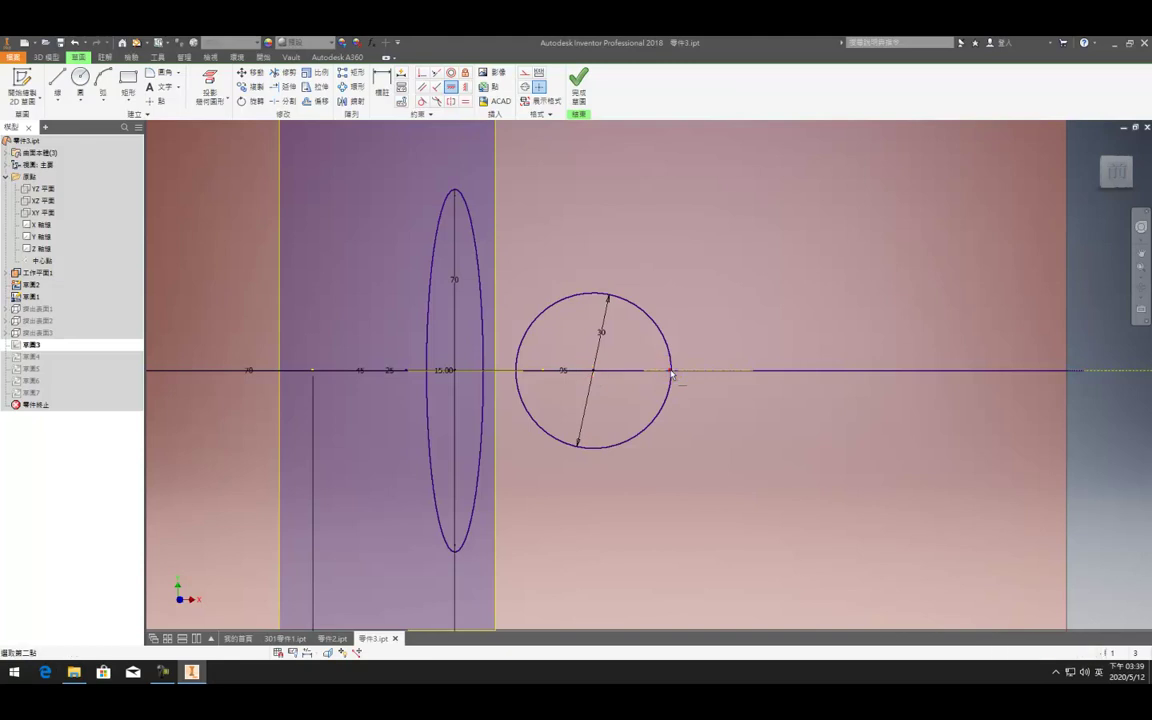
{"action": "left_click", "coordinate": [578, 85]}
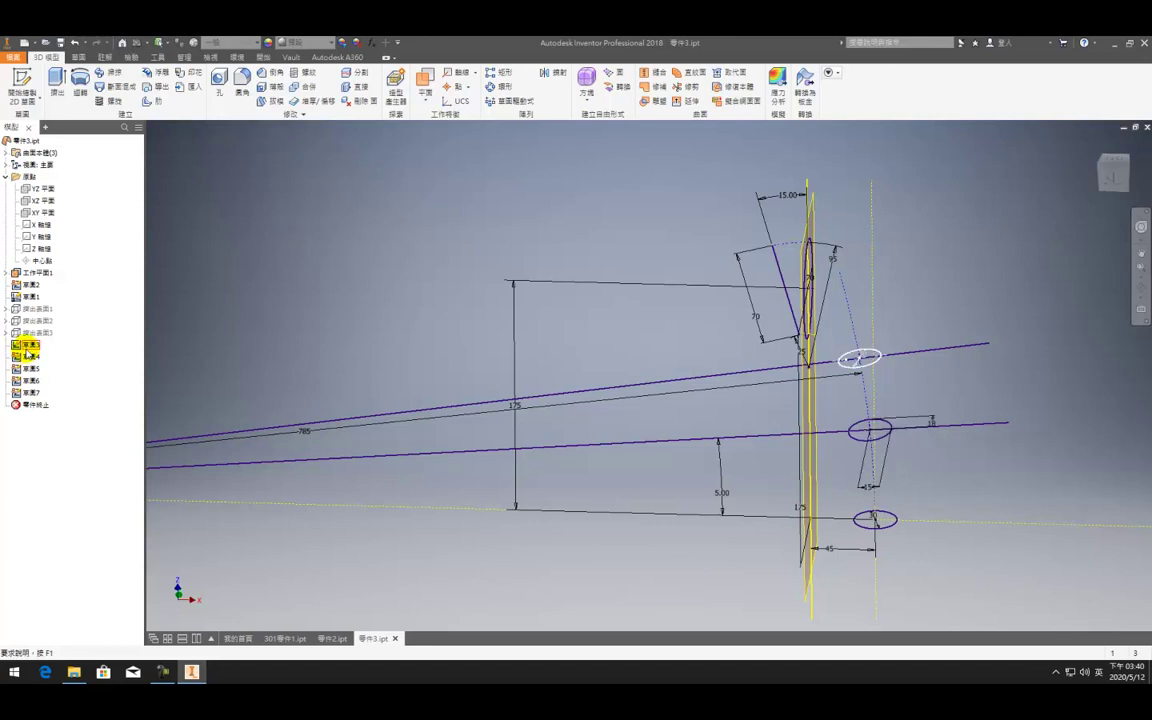
{"action": "double_click", "coordinate": [28, 345]}
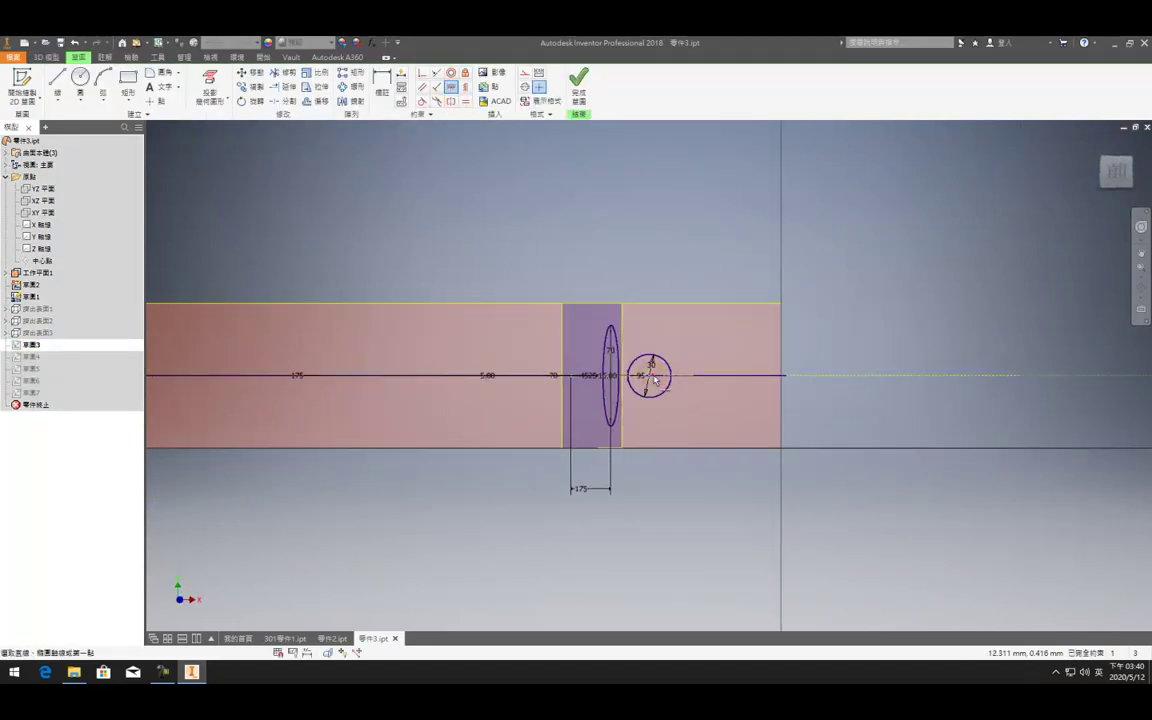
{"action": "left_click", "coordinate": [578, 82]}
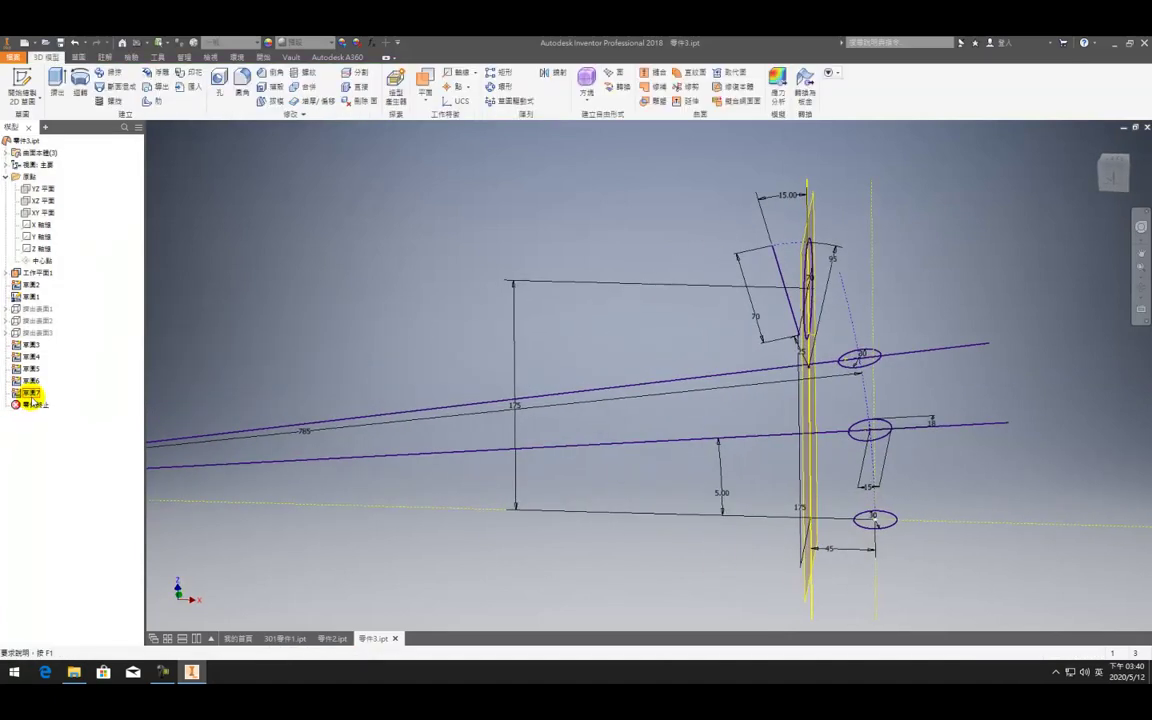
Edit 草圖7 and project the lowest 30 mm circle into it
{"action": "double_click", "coordinate": [33, 395]}
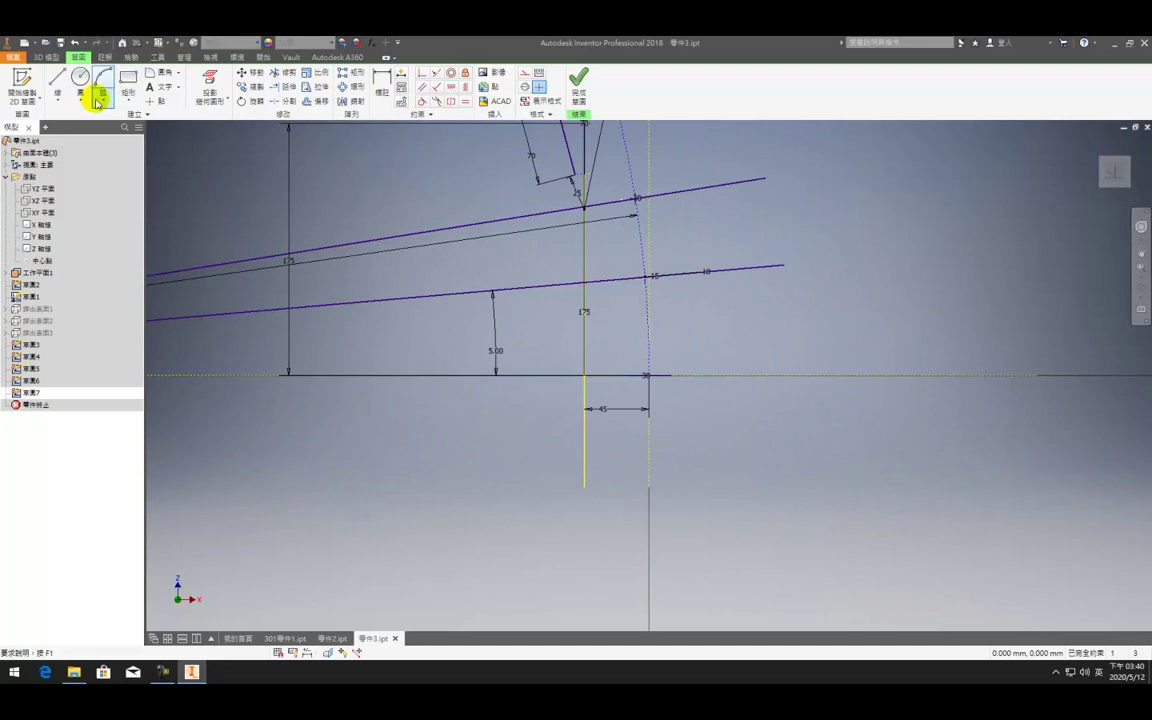
{"action": "left_click", "coordinate": [153, 100]}
{"action": "middle_click_drag", "start_coordinate": [637, 378], "coordinate": [637, 388], "text": "shift"}
{"action": "scroll", "coordinate": [618, 374], "scroll_direction": "up", "scroll_amount": 5}
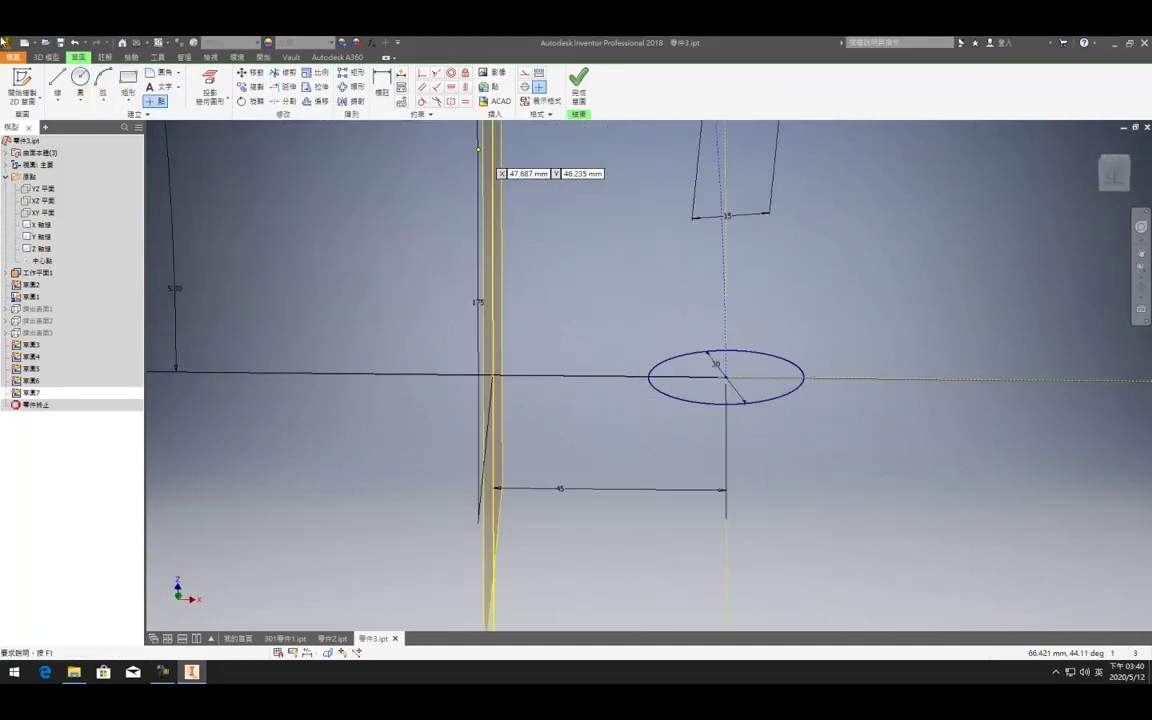
{"action": "left_click", "coordinate": [209, 85]}
{"action": "left_click", "coordinate": [797, 368]}
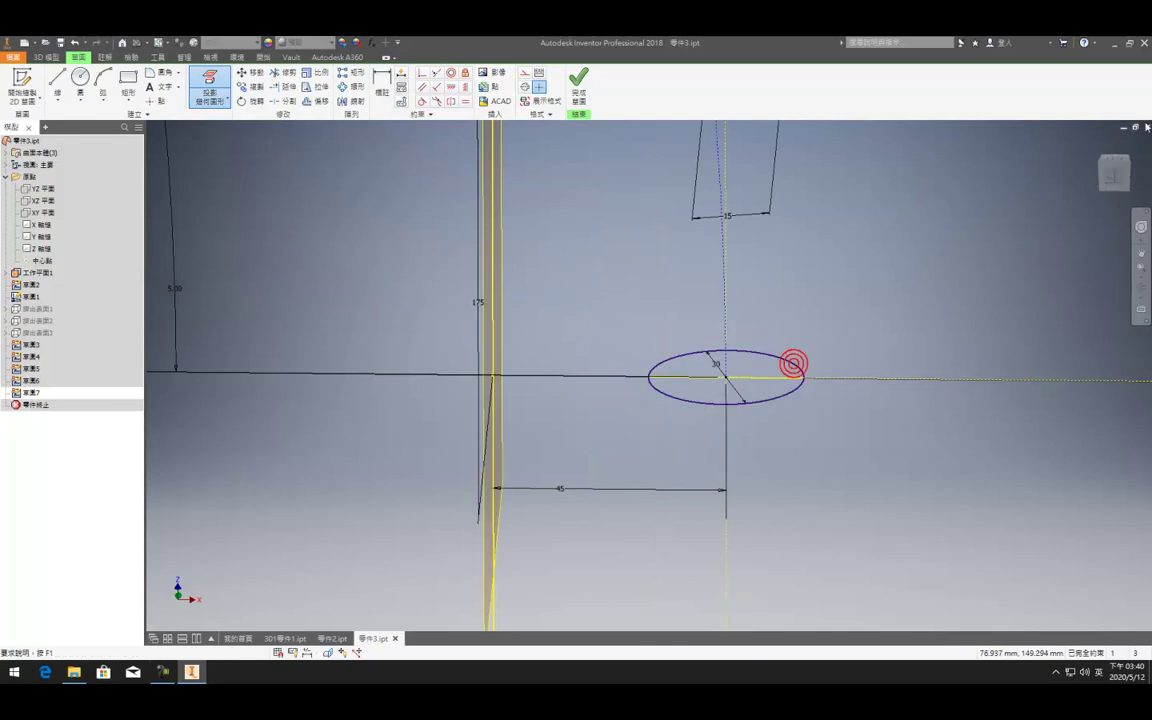
Try to start an arc at the upper end of the slanted 70 mm line and project that line, and leave 草圖7
{"action": "left_click", "coordinate": [1113, 170]}
{"action": "scroll", "coordinate": [841, 410], "scroll_direction": "up", "scroll_amount": 5}
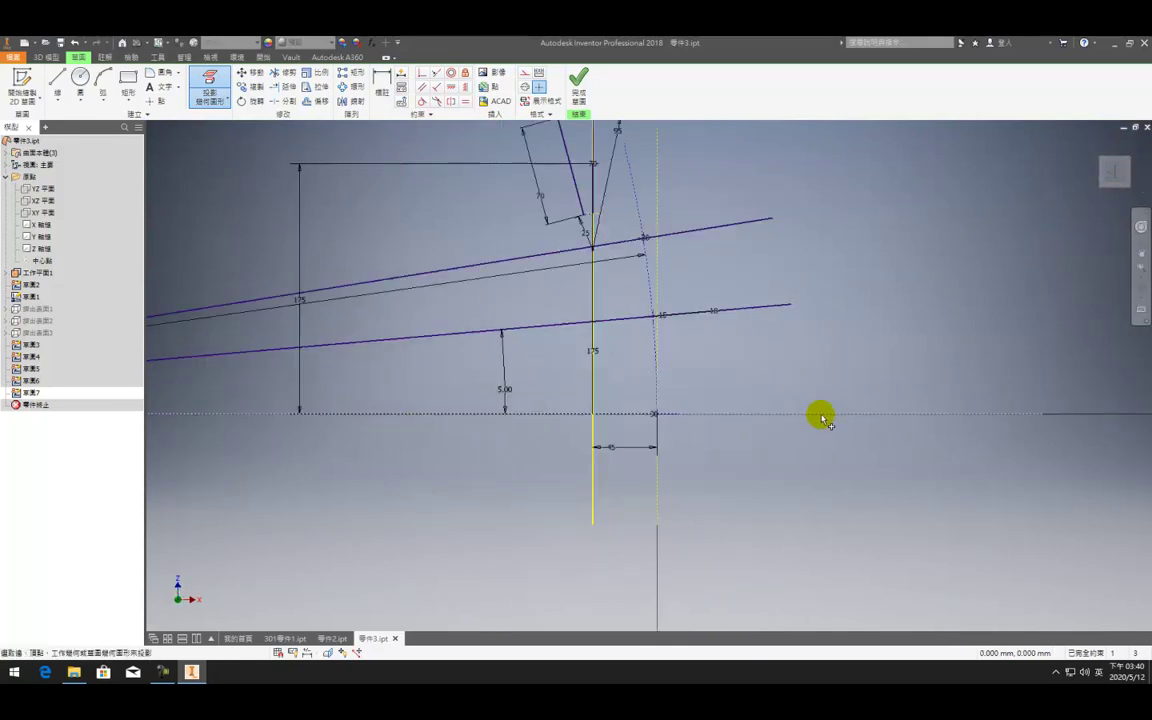
{"action": "scroll", "coordinate": [618, 378], "scroll_direction": "down", "scroll_amount": 2}
{"action": "scroll", "coordinate": [575, 214], "scroll_direction": "up", "scroll_amount": 3}
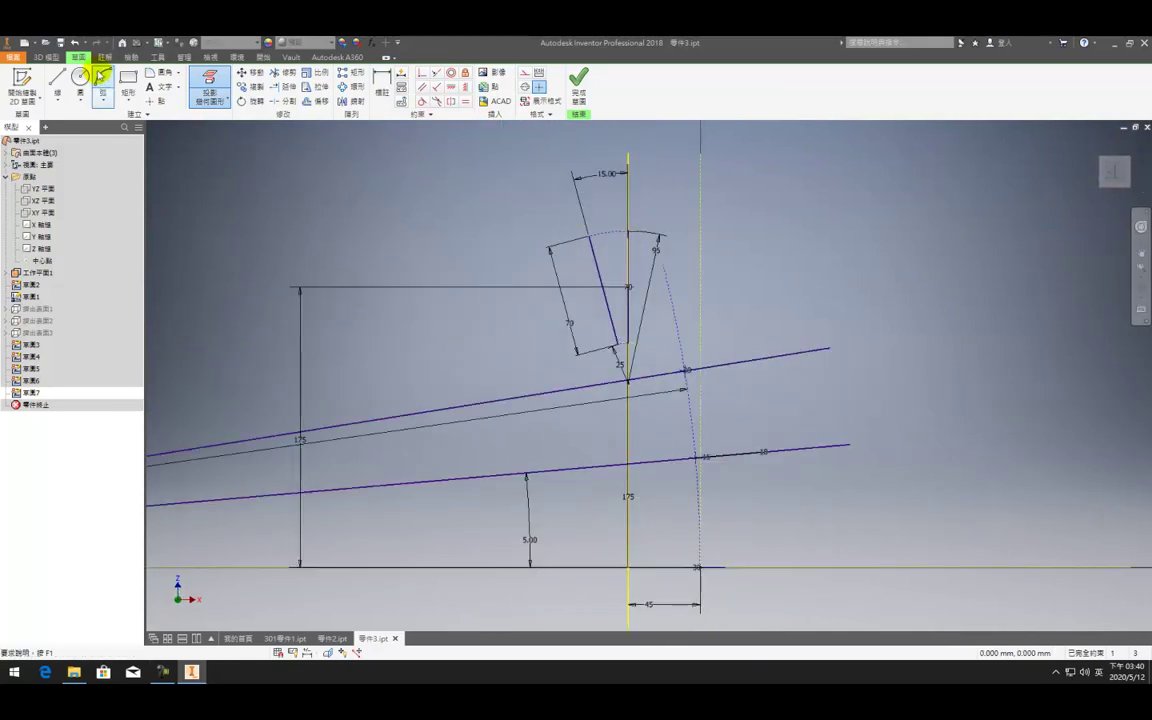
{"action": "scroll", "coordinate": [660, 210], "scroll_direction": "up", "scroll_amount": 3}
{"action": "left_click", "coordinate": [519, 259]}
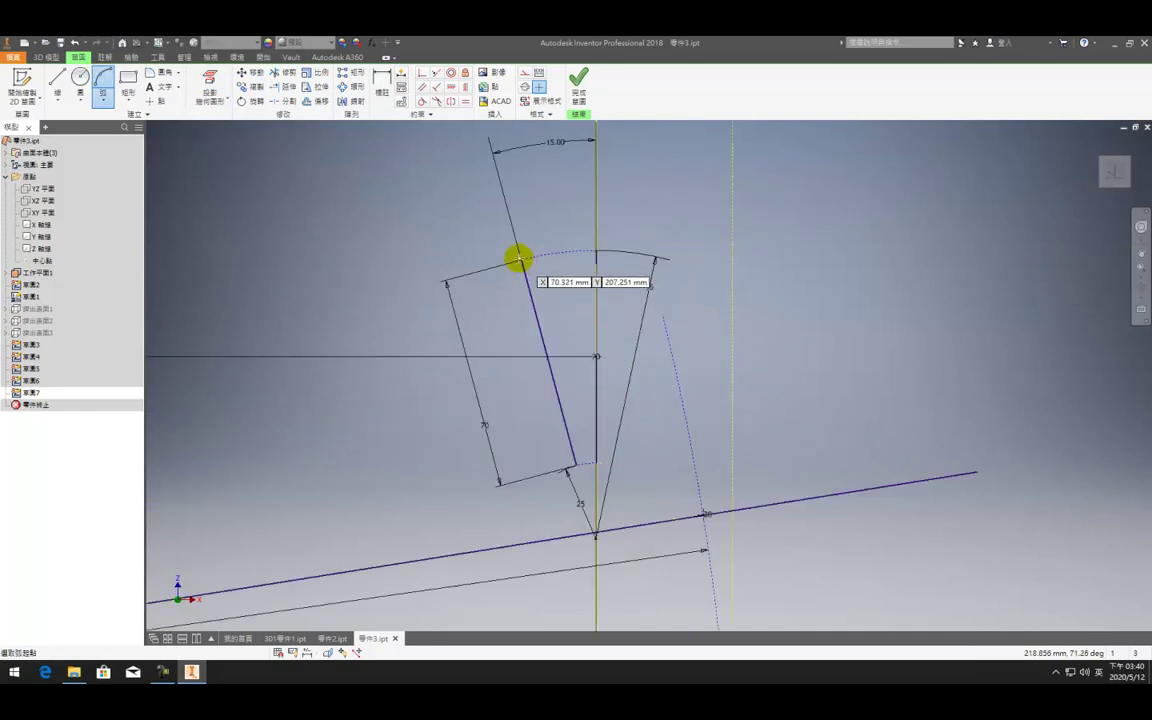
{"action": "left_click", "coordinate": [210, 78]}
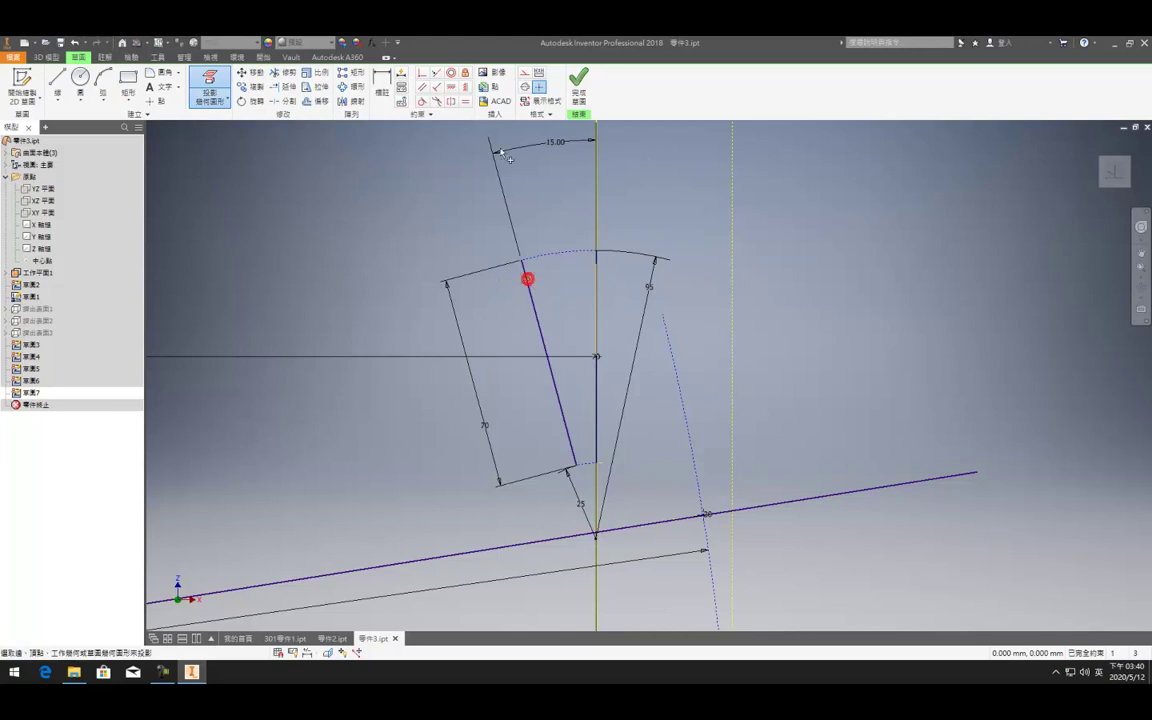
{"action": "scroll", "coordinate": [530, 275], "scroll_direction": "up", "scroll_amount": 3}
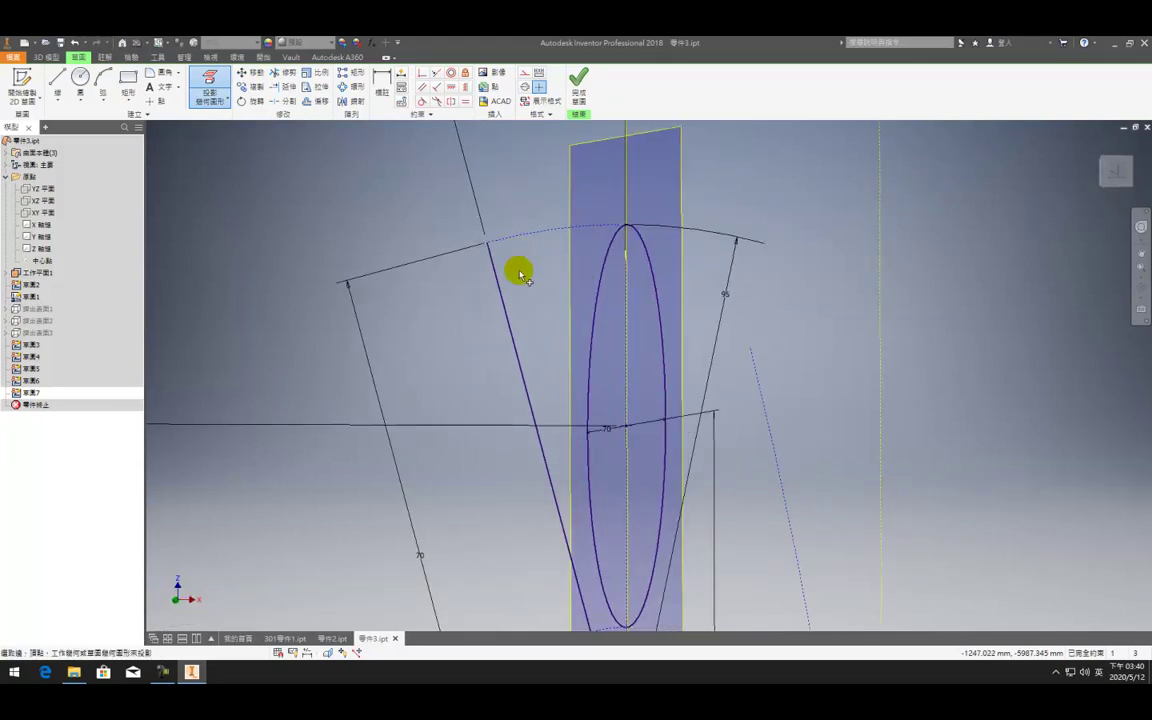
{"action": "scroll", "coordinate": [519, 262], "scroll_direction": "down", "scroll_amount": 3}
{"action": "left_click", "coordinate": [580, 88]}
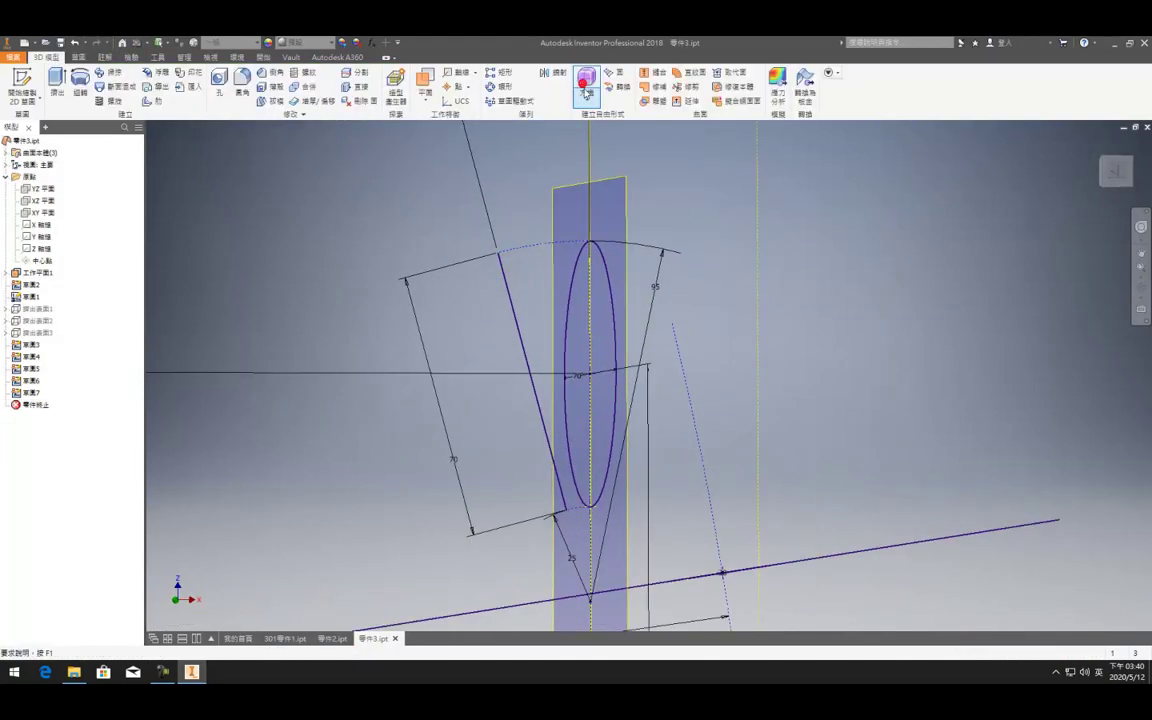
Extrude the slanted 70 mm line as a surface, symmetrically to both sides of its sketch plane
{"action": "key", "text": "e"}
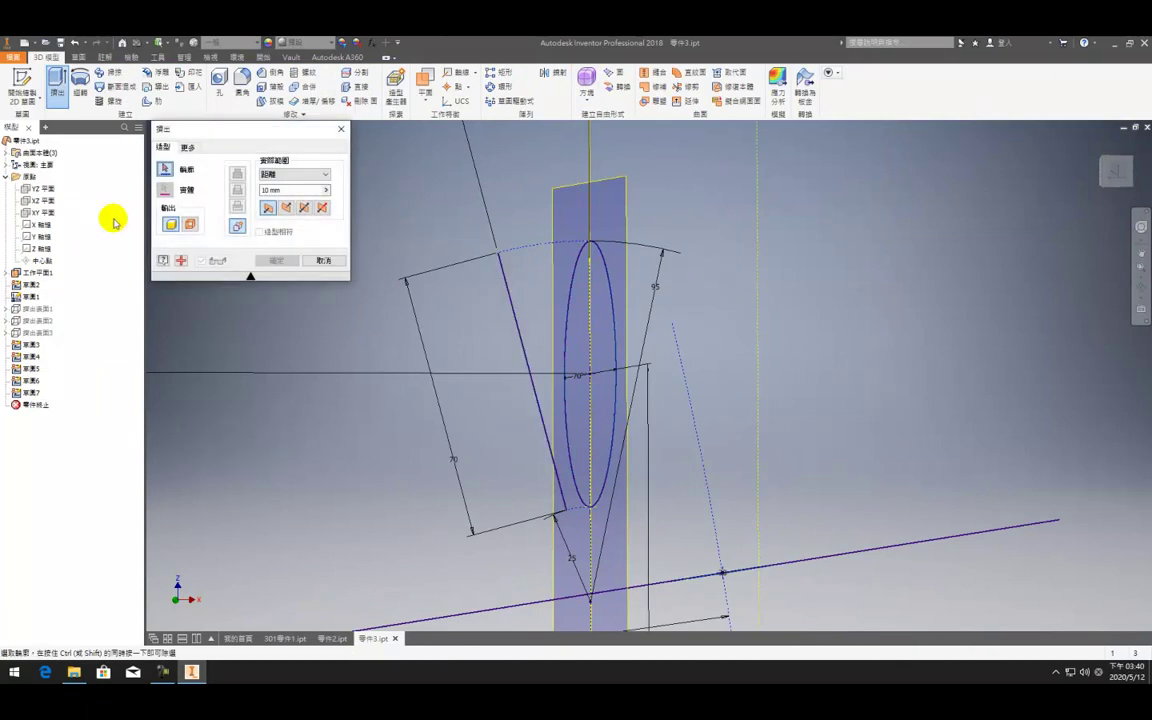
{"action": "left_click", "coordinate": [190, 224]}
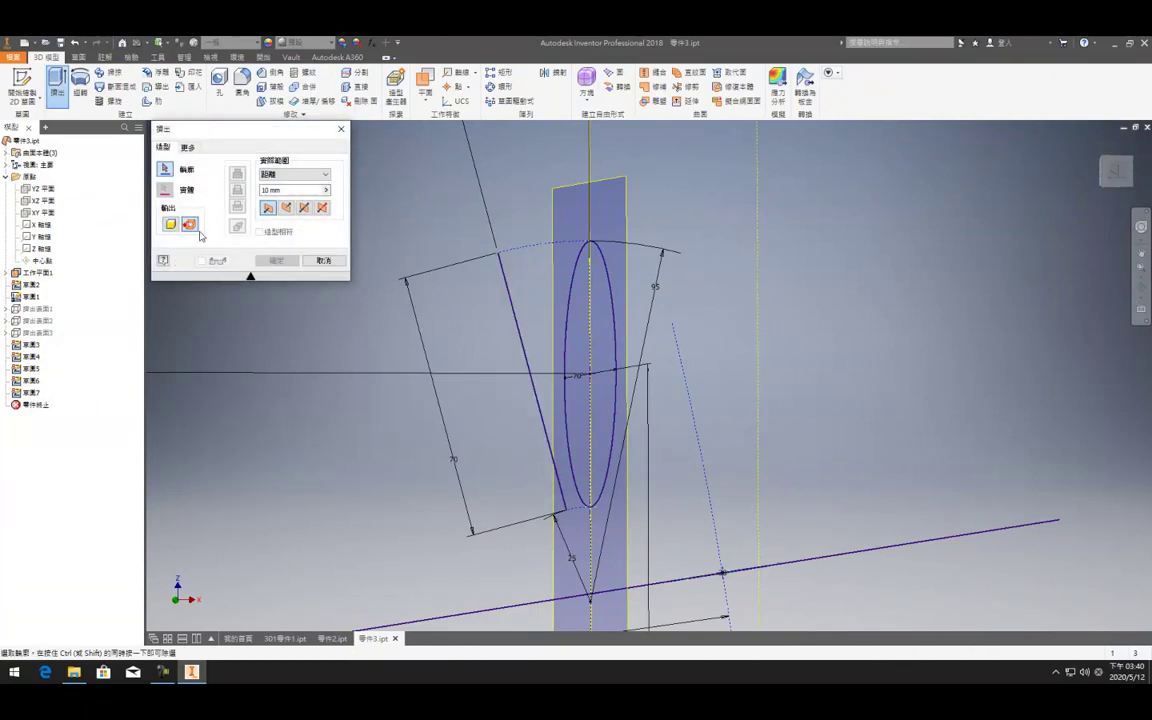
{"action": "left_click", "coordinate": [511, 308]}
{"action": "left_click", "coordinate": [301, 209]}
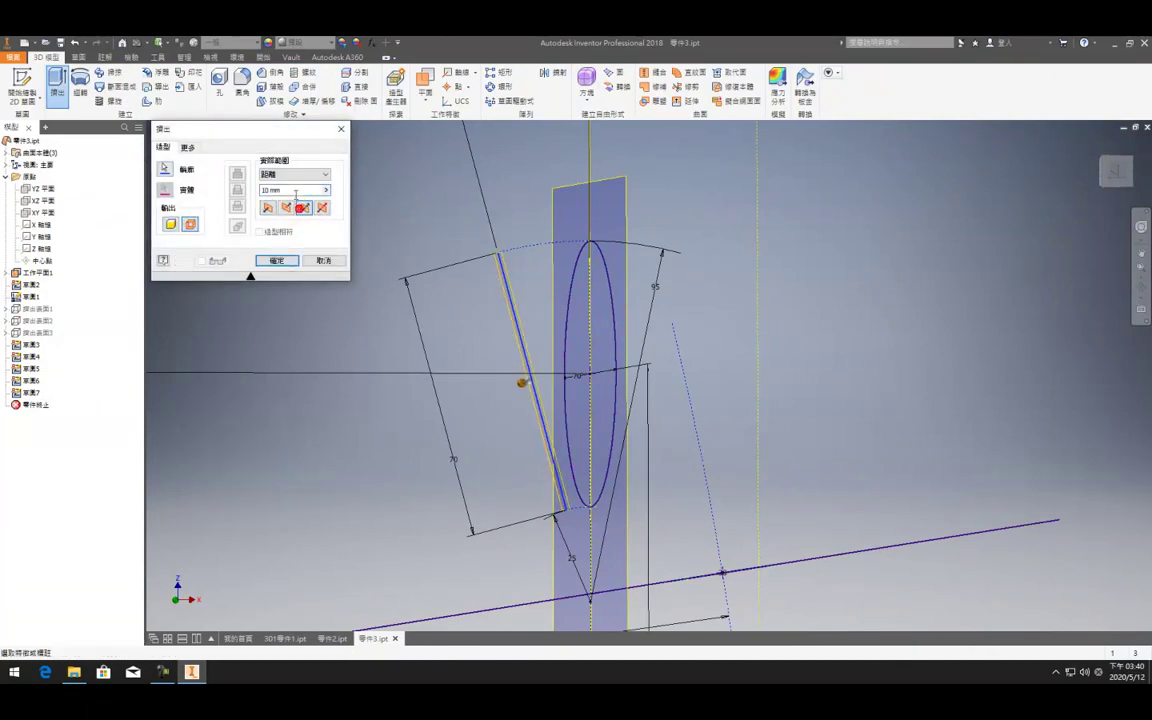
{"action": "key", "text": "Return"}
Start a sketch on the new slanted surface and finish it without drawing anything
{"action": "left_click", "coordinate": [539, 326]}
{"action": "scroll", "coordinate": [543, 306], "scroll_direction": "down", "scroll_amount": 6}
{"action": "middle_click_drag", "start_coordinate": [483, 404], "coordinate": [410, 520]}
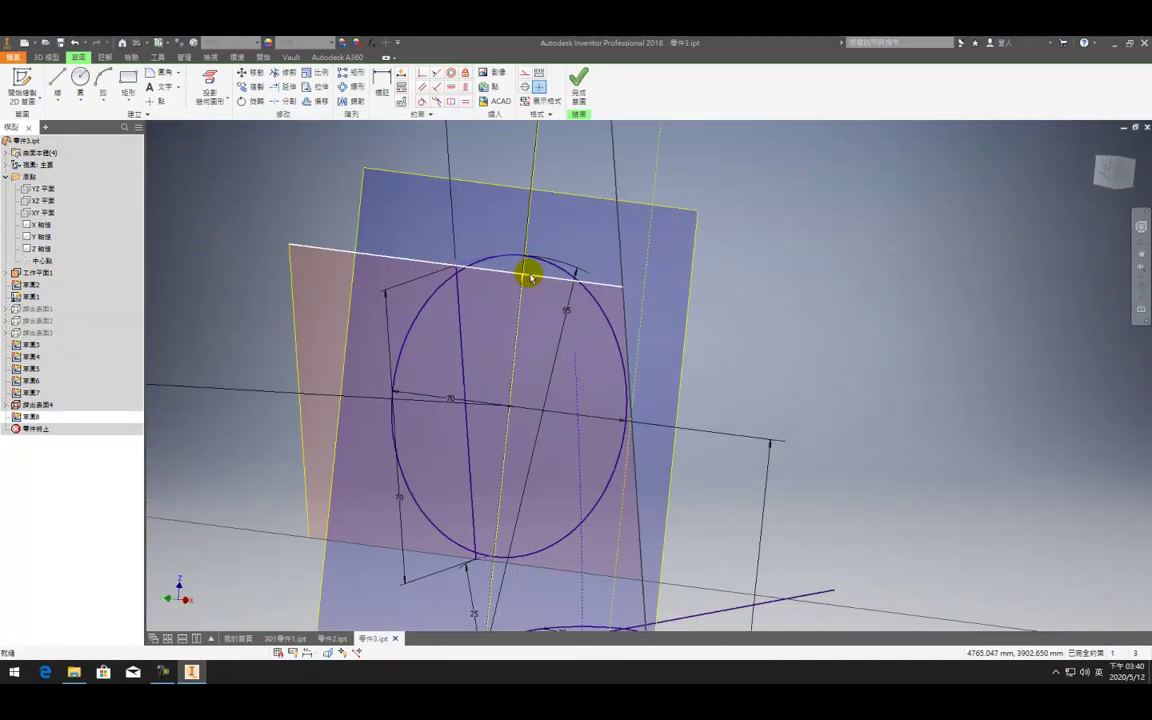
{"action": "mouse_move", "coordinate": [458, 403]}
{"action": "middle_mouse_down", "text": "shift"}
{"action": "mouse_move", "coordinate": [576, 345]}
{"action": "mouse_move", "coordinate": [560, 360]}
{"action": "mouse_move", "coordinate": [494, 360]}
{"action": "mouse_move", "coordinate": [507, 365]}
{"action": "middle_mouse_up", "text": "shift"}
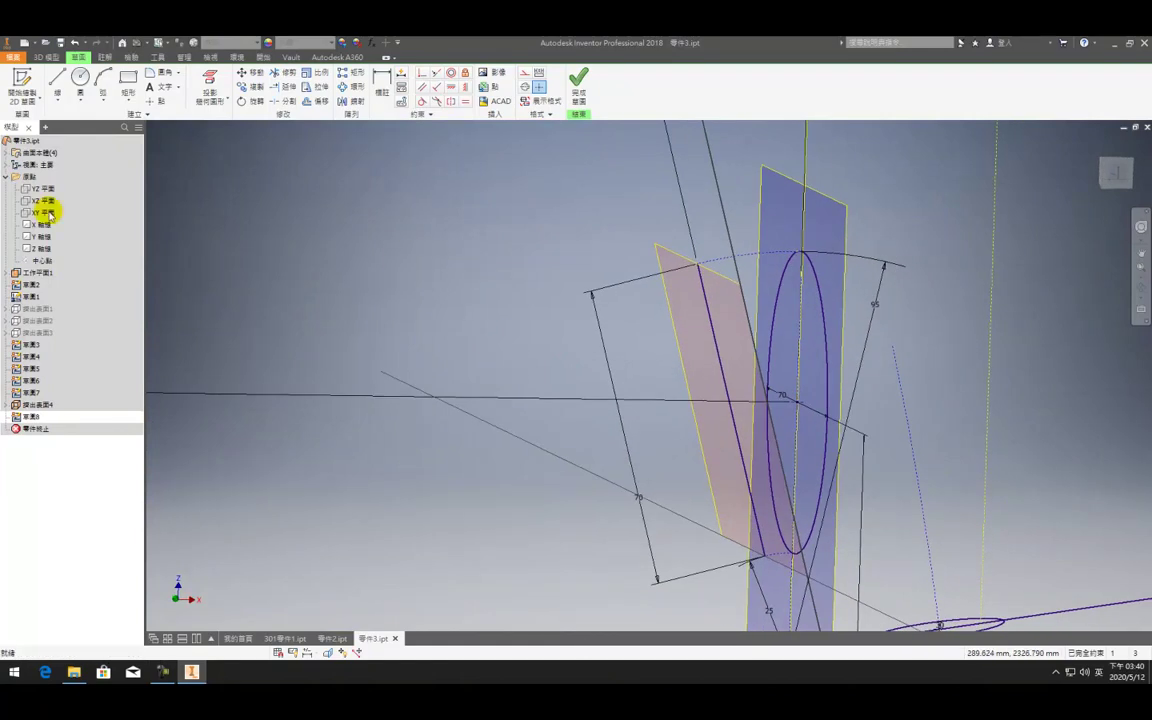
{"action": "left_click", "coordinate": [30, 297]}
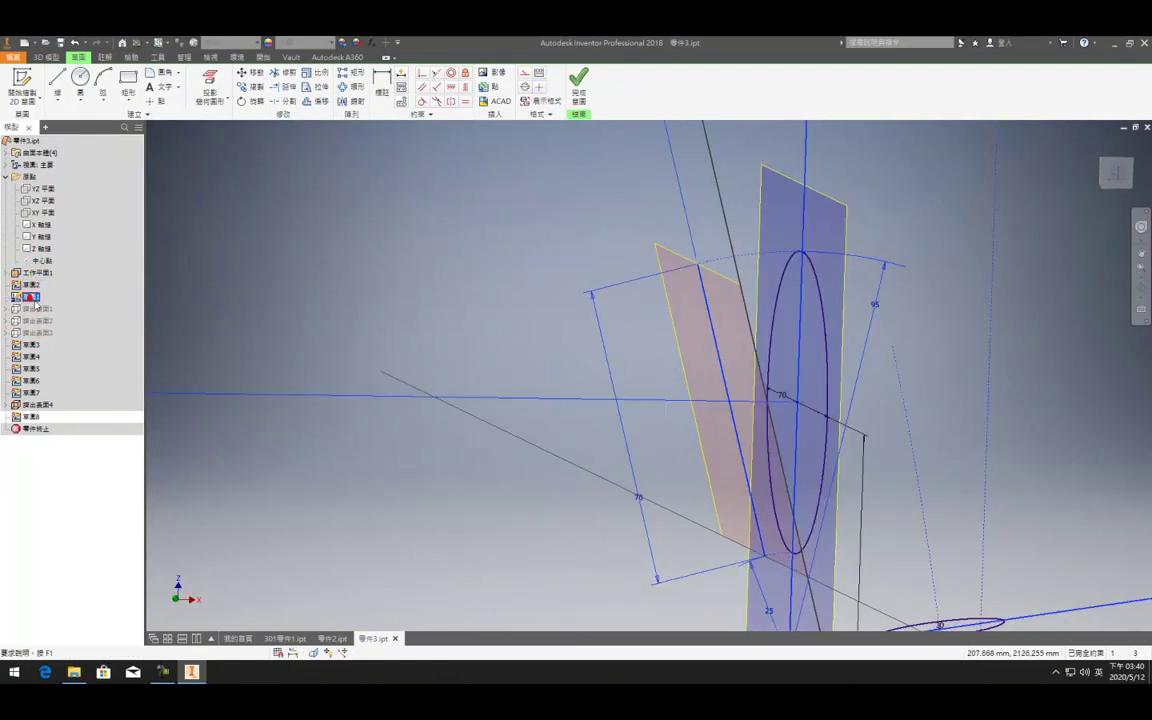
{"action": "left_click", "coordinate": [578, 100]}
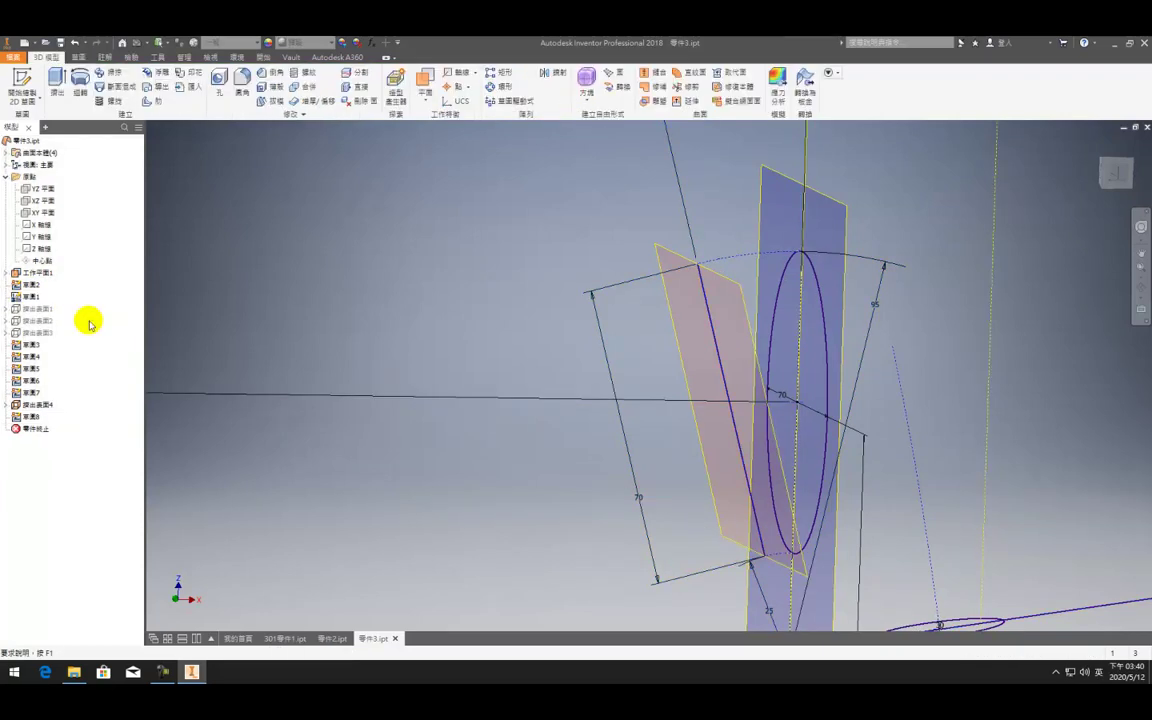
In 草圖1, place a point on the slanted 70 mm line, dimension it 35 mm from the upper end with an aligned dimension, and finish the sketch
{"action": "double_click", "coordinate": [35, 298]}
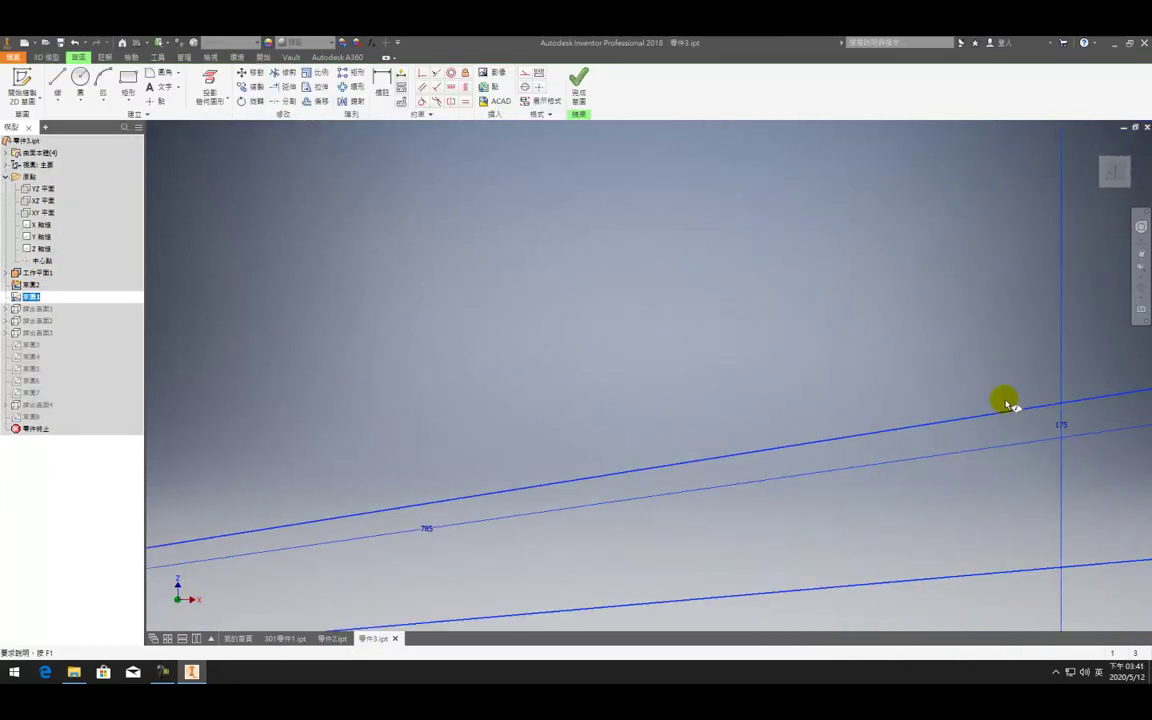
{"action": "scroll", "coordinate": [624, 323], "scroll_direction": "up", "scroll_amount": 3}
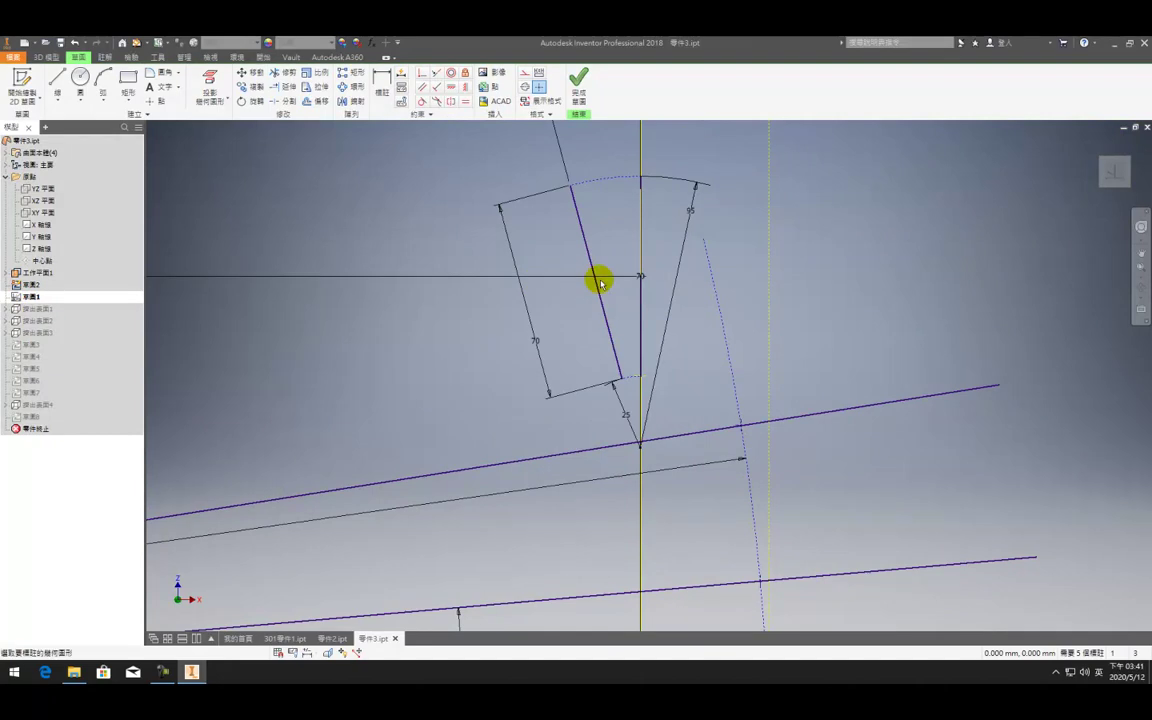
{"action": "left_click", "coordinate": [155, 101]}
{"action": "left_click", "coordinate": [595, 287]}
{"action": "key", "text": "d"}
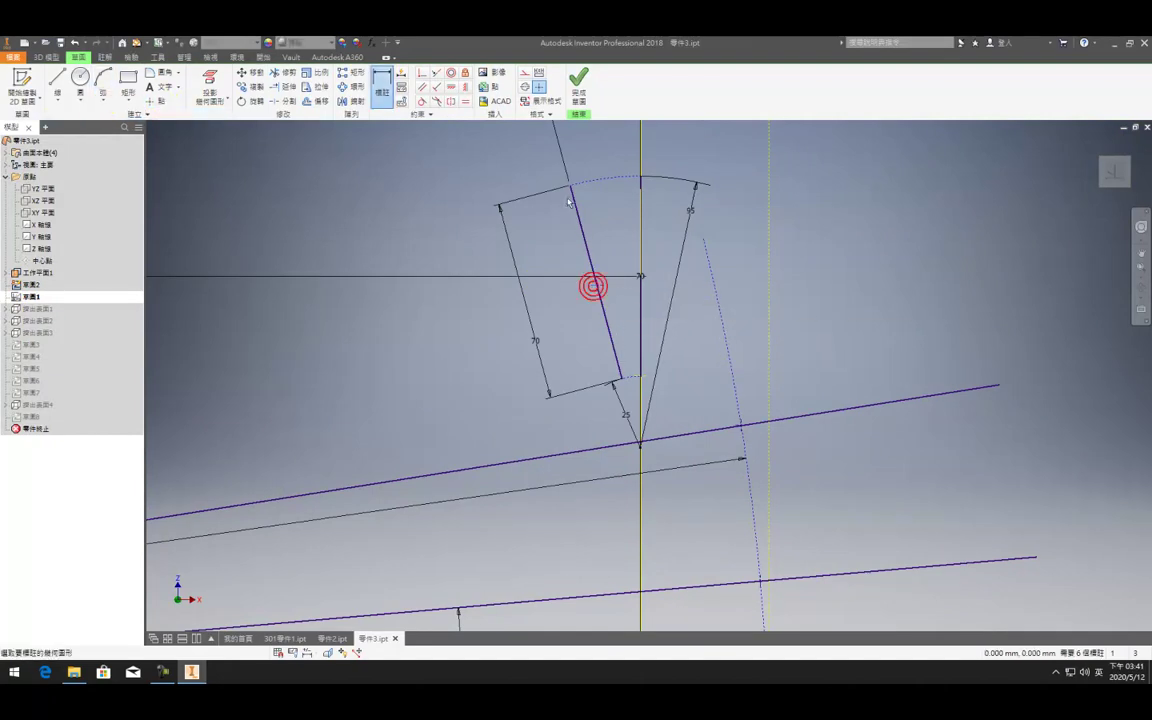
{"action": "right_click", "coordinate": [548, 231]}
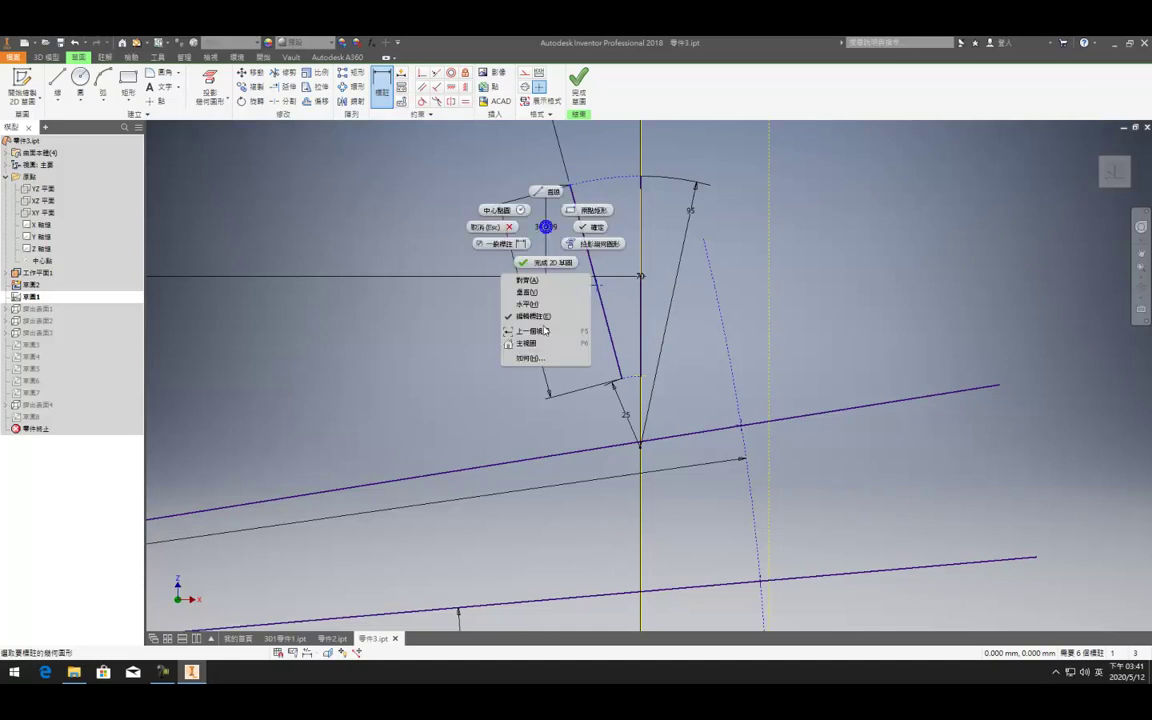
{"action": "left_click", "coordinate": [536, 286]}
{"action": "left_click", "coordinate": [578, 267]}
{"action": "type", "text": "35"}
{"action": "key", "text": "Return"}
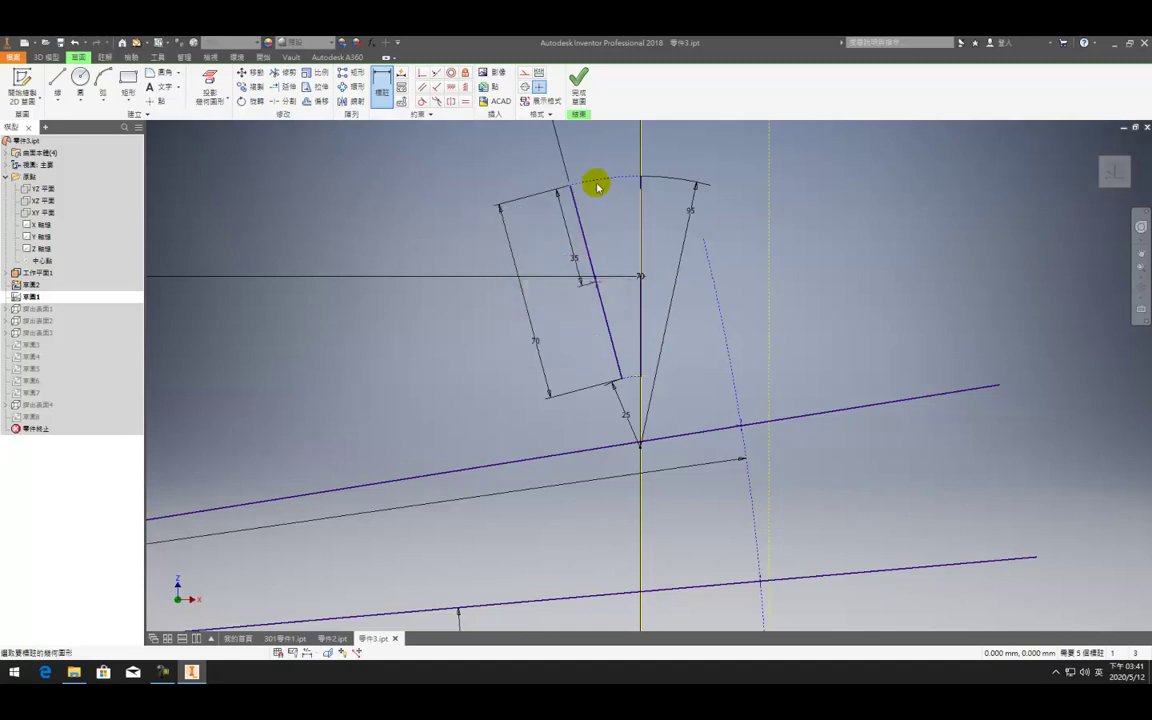
{"action": "left_click", "coordinate": [579, 80]}
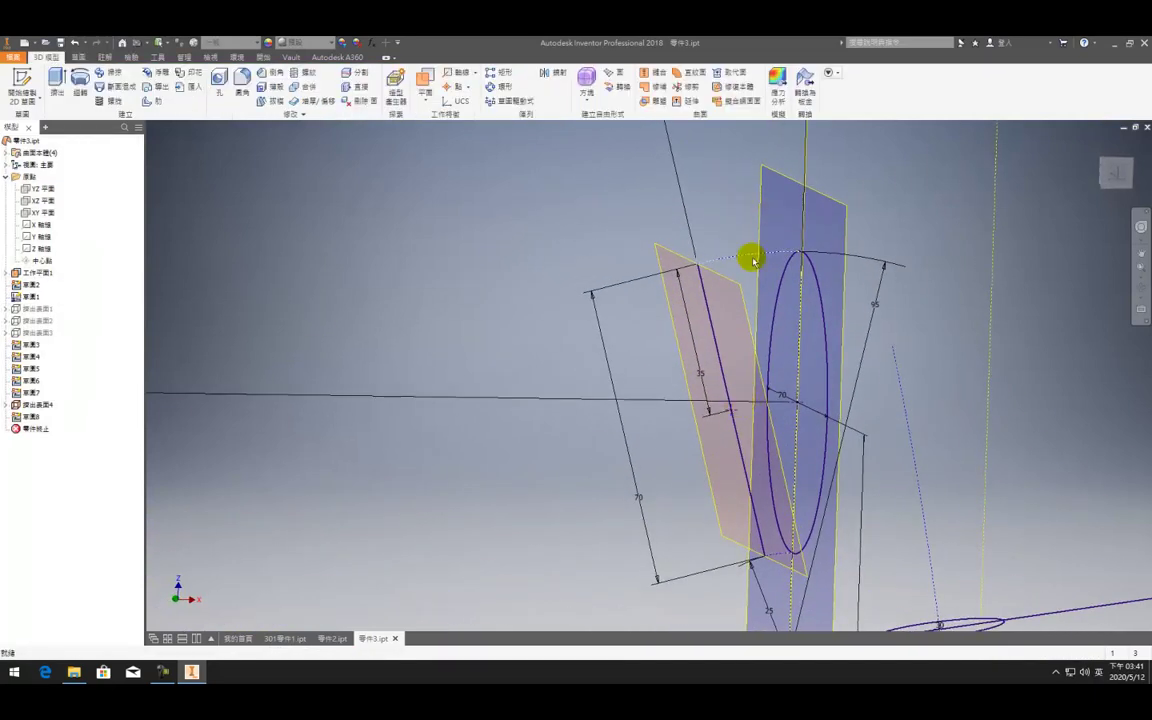
Start a sketch on the slanted surface and project the midpoint of the slanted 70 mm line into it
{"action": "left_click", "coordinate": [728, 332]}
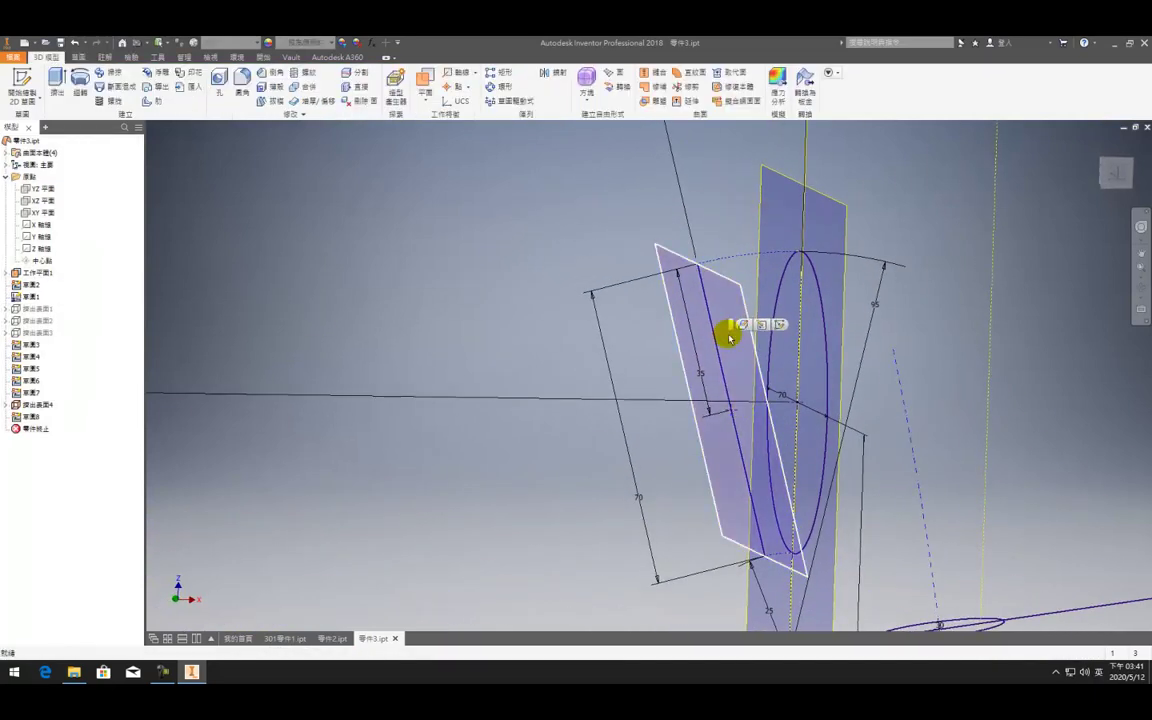
{"action": "key", "text": "s"}
{"action": "scroll", "coordinate": [600, 348], "scroll_direction": "down", "scroll_amount": 5}
{"action": "key", "text": "c"}
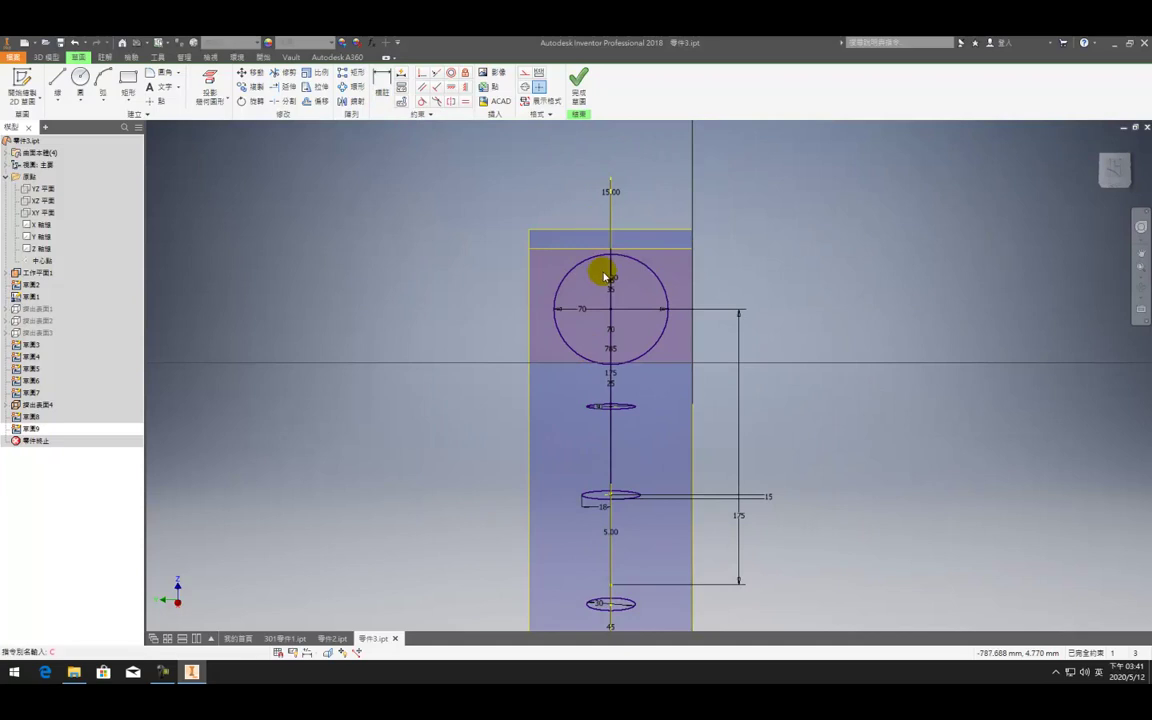
{"action": "middle_click_drag", "start_coordinate": [609, 304], "coordinate": [583, 312], "text": "shift"}
{"action": "scroll", "coordinate": [583, 314], "scroll_direction": "up", "scroll_amount": 3}
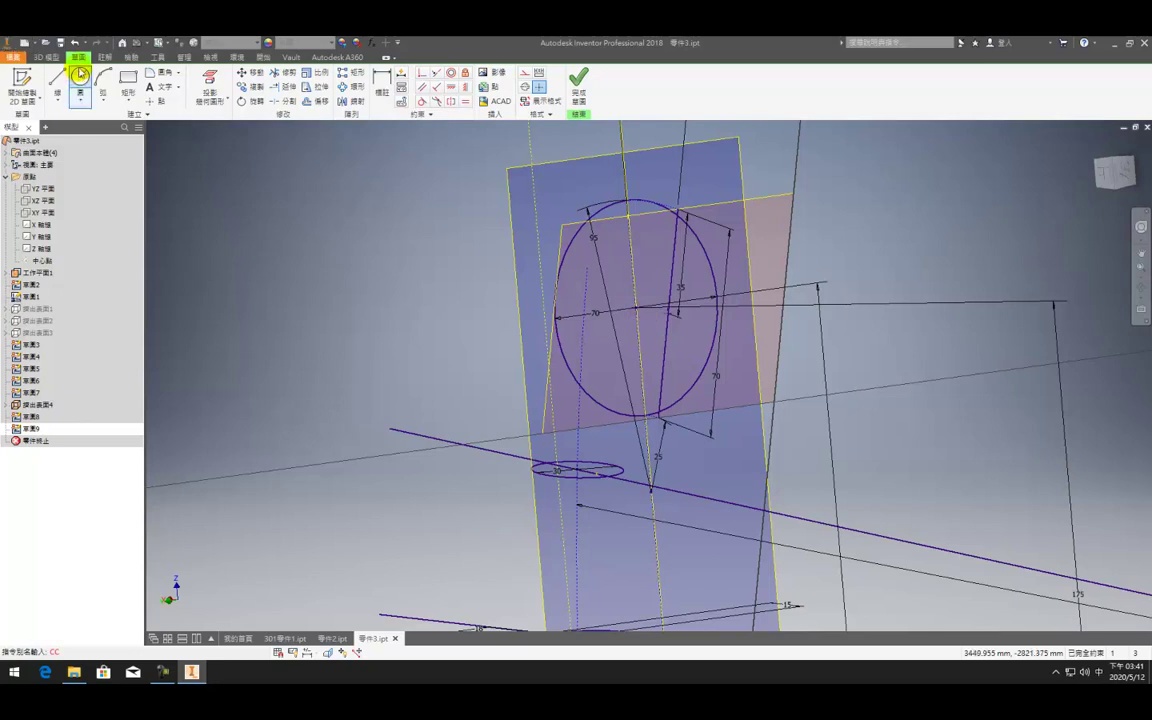
{"action": "left_click", "coordinate": [80, 76]}
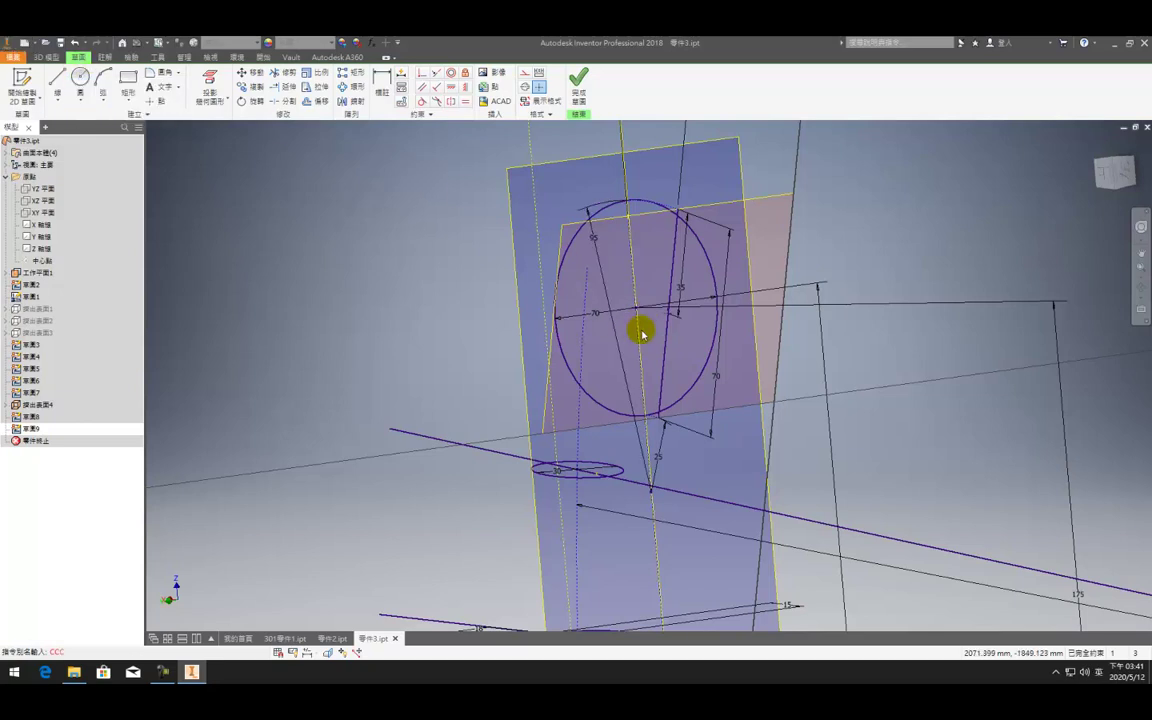
{"action": "left_click", "coordinate": [80, 80]}
{"action": "key", "text": "F4"}
{"action": "mouse_move", "coordinate": [757, 372]}
{"action": "middle_mouse_down", "text": "shift"}
{"action": "mouse_move", "coordinate": [674, 381]}
{"action": "mouse_move", "coordinate": [738, 368]}
{"action": "mouse_move", "coordinate": [716, 361]}
{"action": "middle_mouse_up", "text": "shift"}
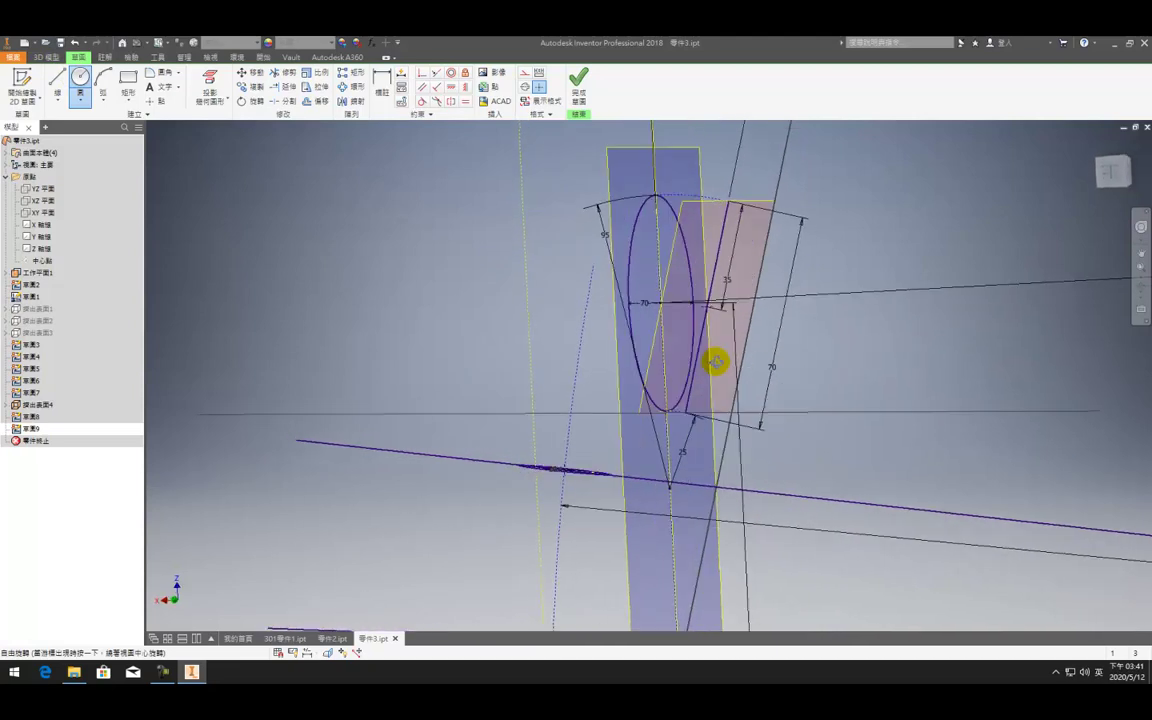
{"action": "scroll", "coordinate": [707, 306], "scroll_direction": "up", "scroll_amount": 2}
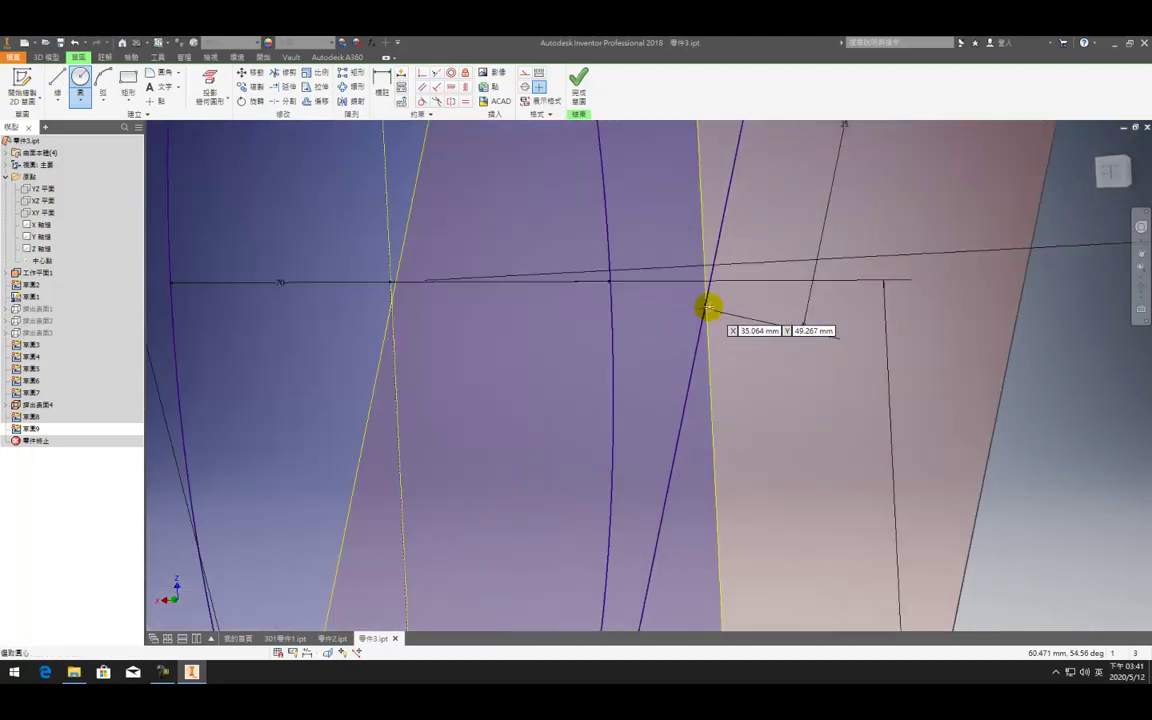
{"action": "left_click", "coordinate": [207, 80]}
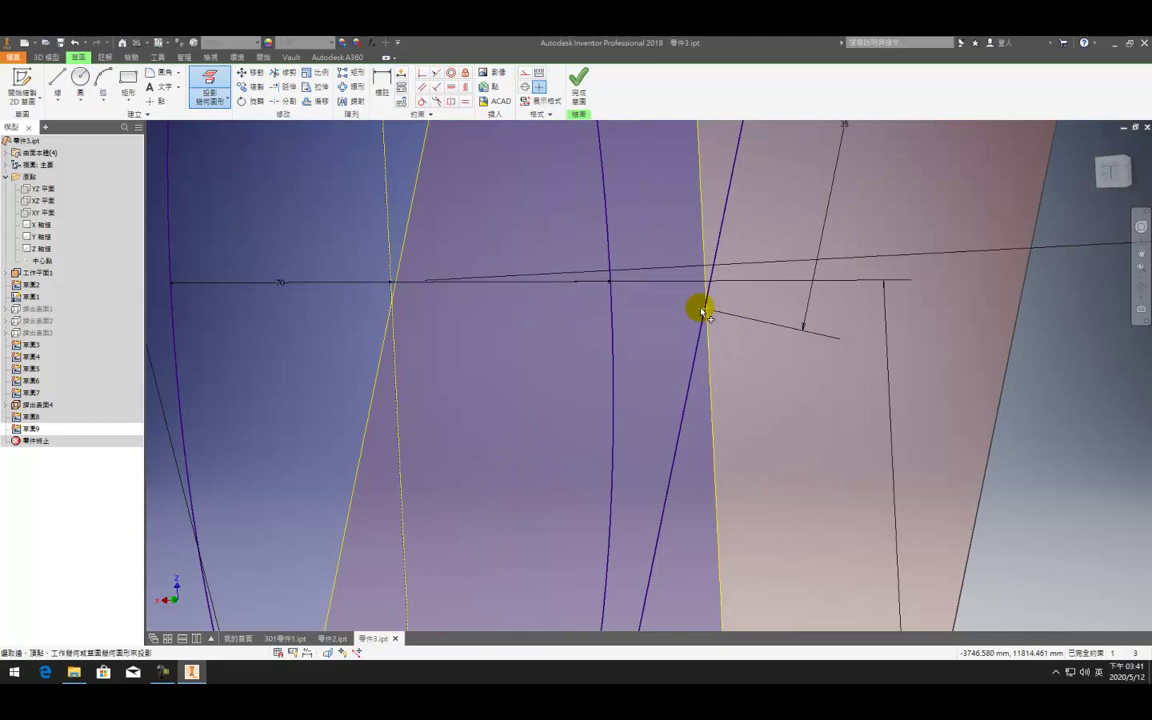
Draw a 70 mm diameter circle centred on the slanted line's midpoint and finish the sketch
{"action": "left_click", "coordinate": [79, 76]}
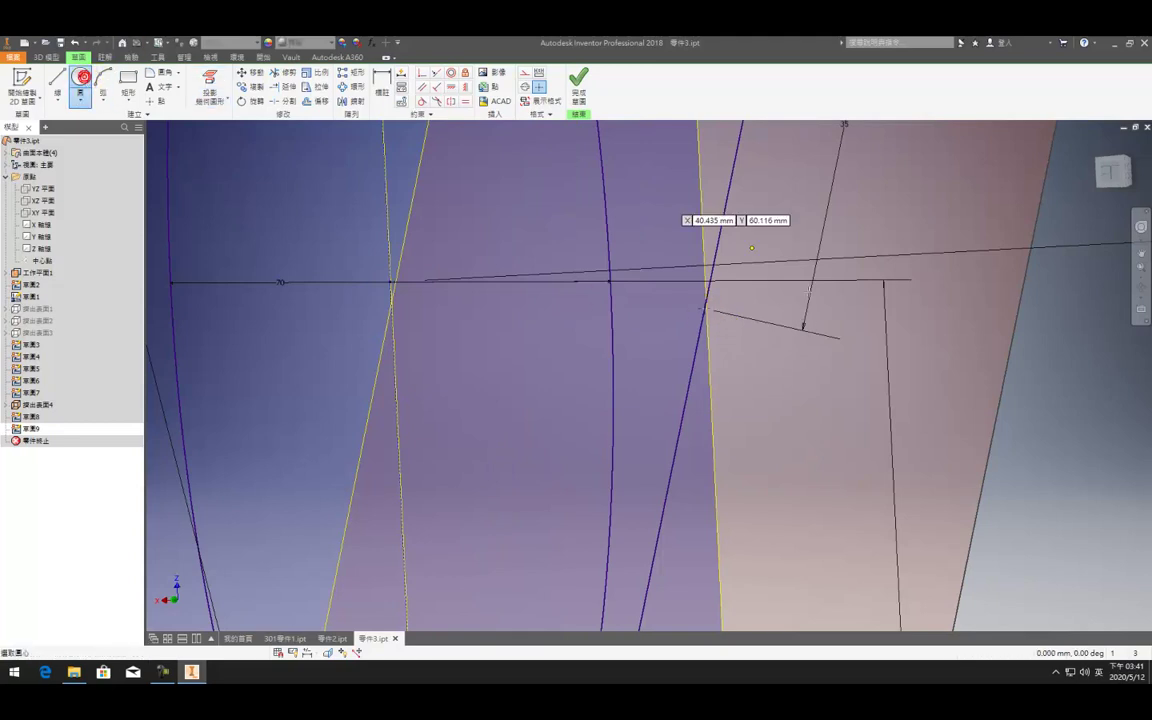
{"action": "left_click", "coordinate": [705, 310]}
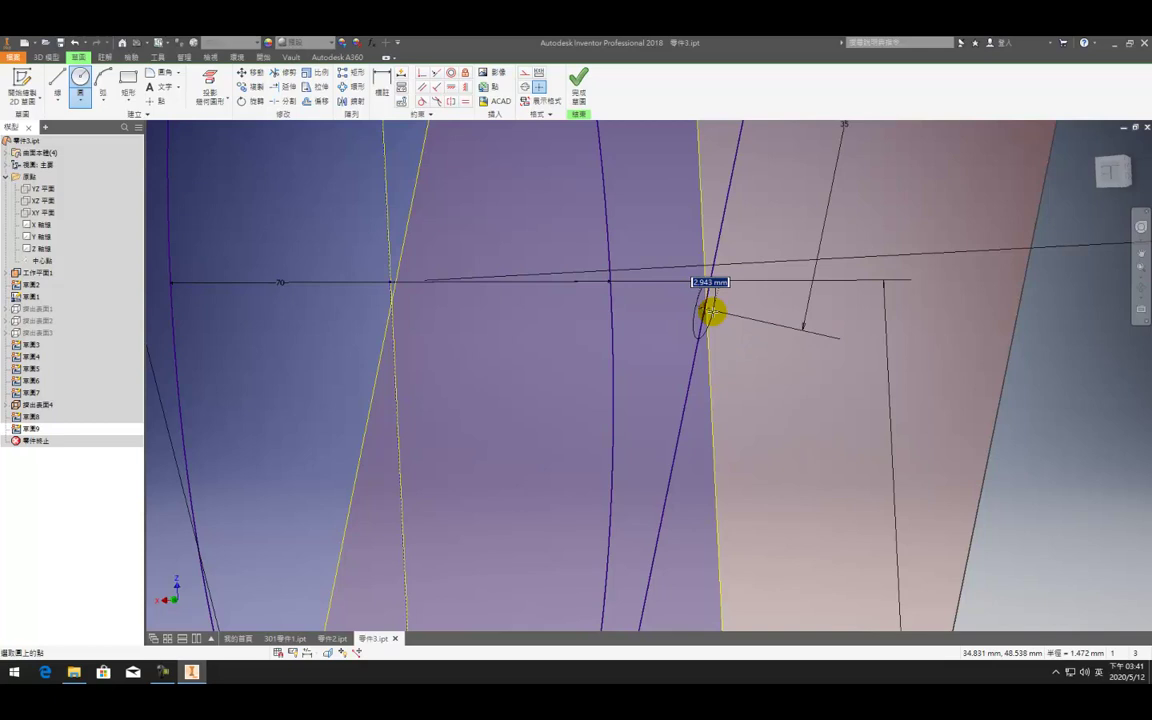
{"action": "scroll", "coordinate": [709, 312], "scroll_direction": "down", "scroll_amount": 5}
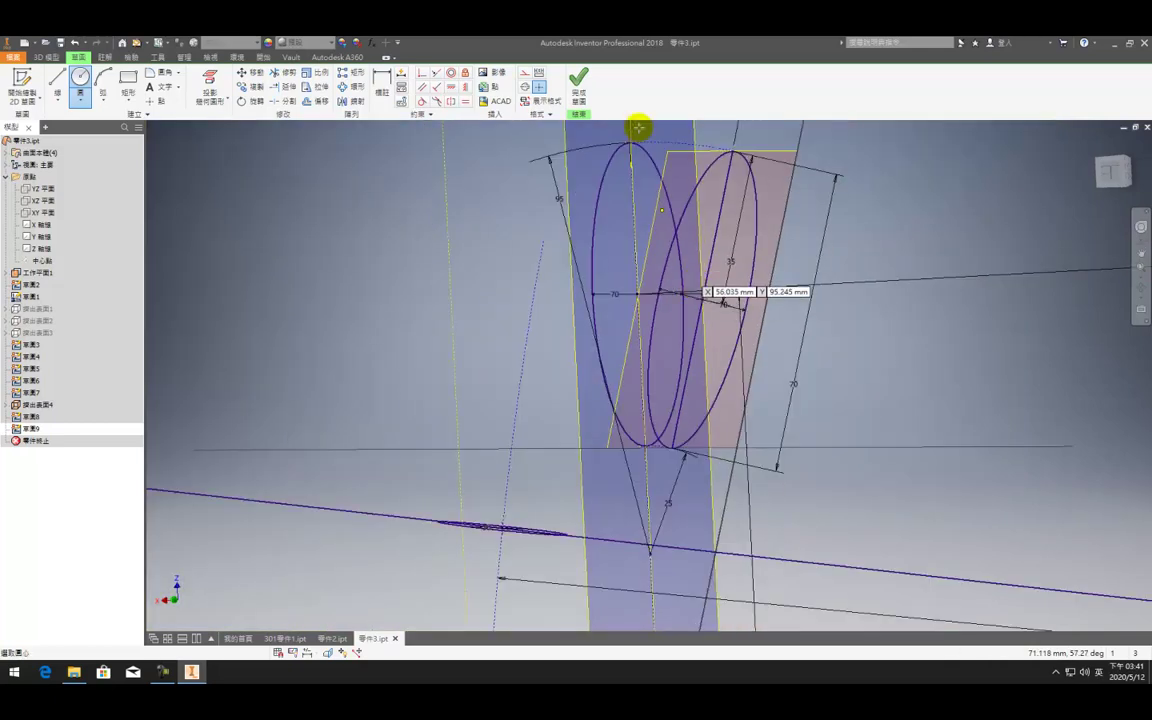
{"action": "left_click", "coordinate": [579, 84]}
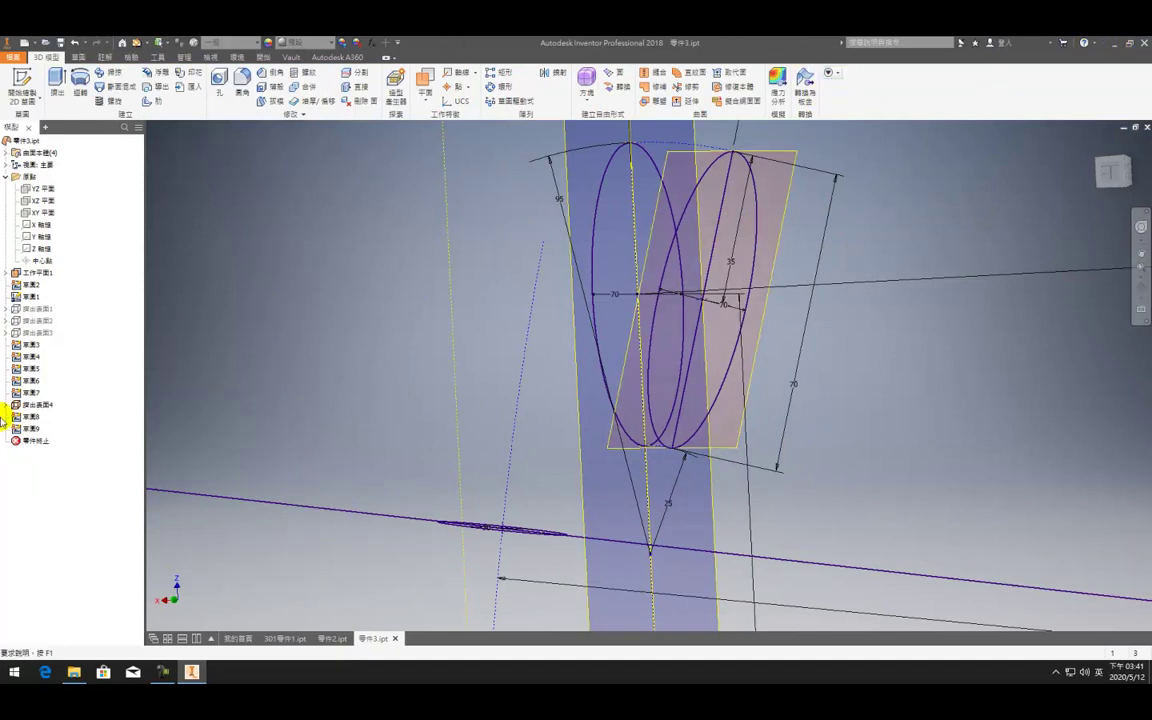
Edit 草圖9 and add points at the uppermost and lowermost positions of the slanted 70 mm circle
{"action": "double_click", "coordinate": [33, 428]}
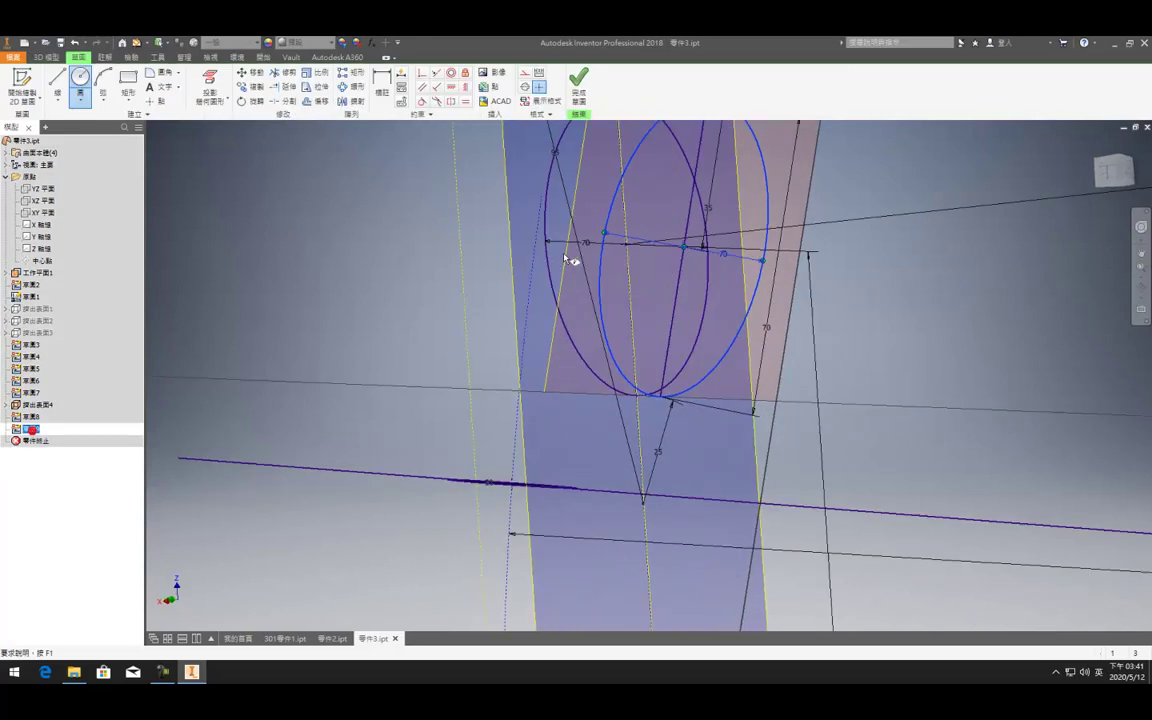
{"action": "left_click", "coordinate": [152, 101]}
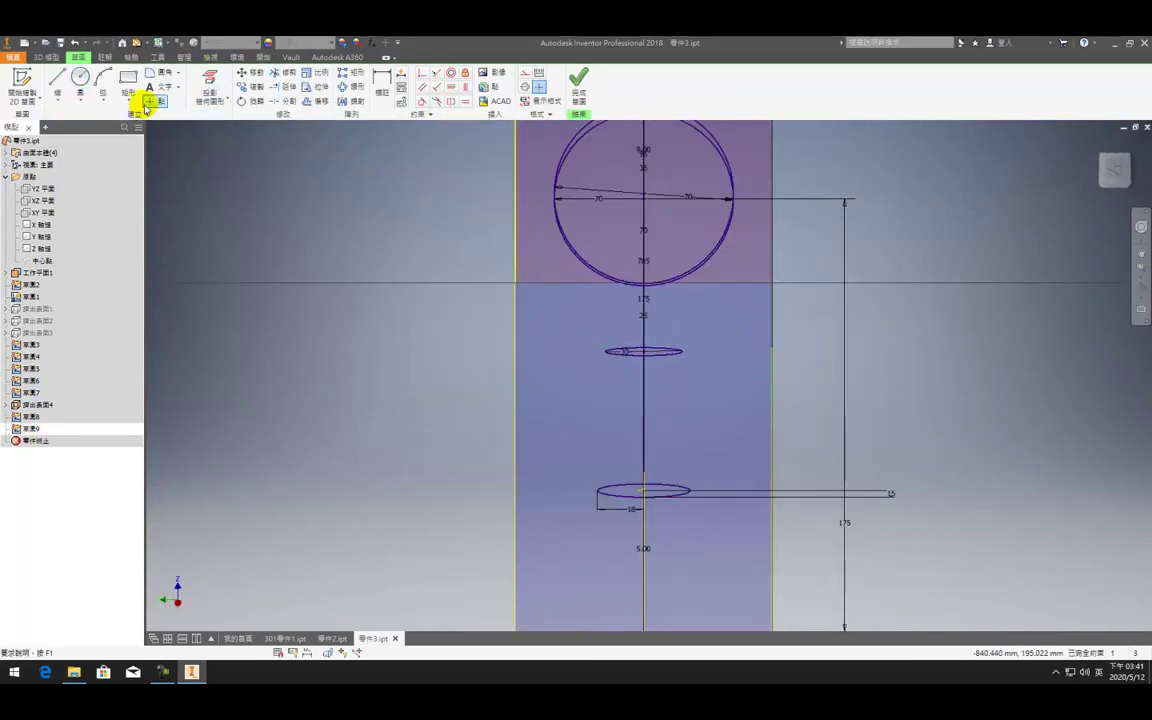
{"action": "scroll", "coordinate": [705, 340], "scroll_direction": "down", "scroll_amount": 5}
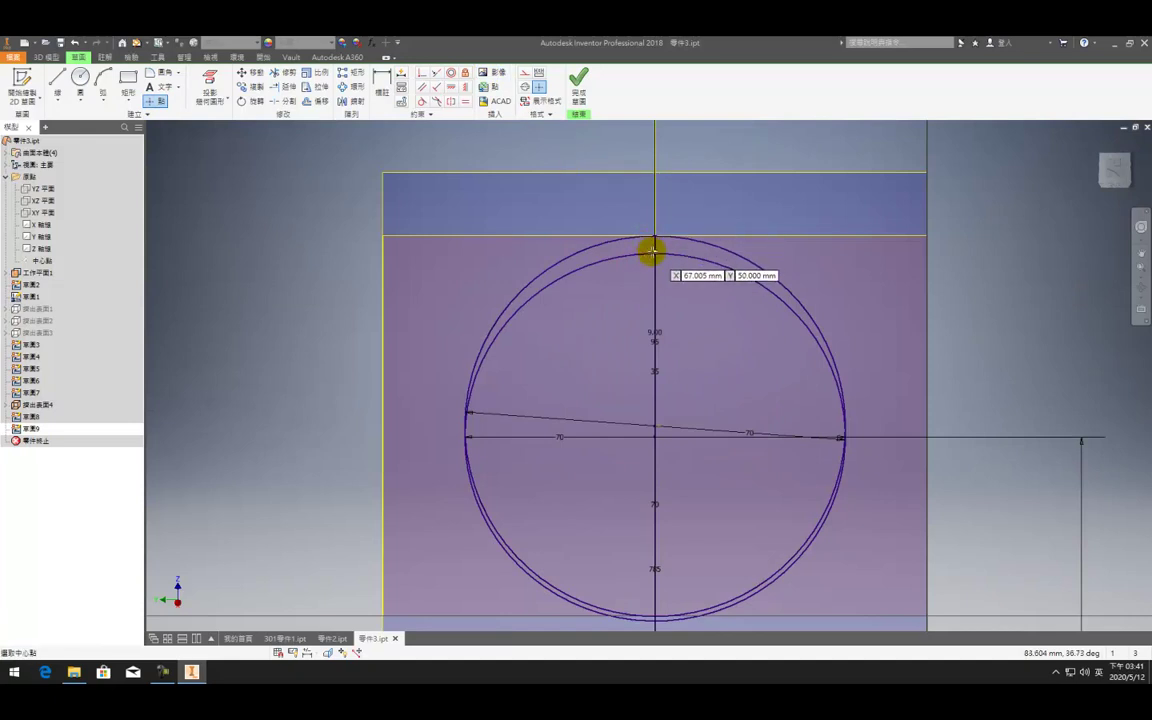
{"action": "left_click", "coordinate": [655, 256]}
{"action": "scroll", "coordinate": [691, 359], "scroll_direction": "up", "scroll_amount": 5}
{"action": "scroll", "coordinate": [679, 438], "scroll_direction": "down", "scroll_amount": 6}
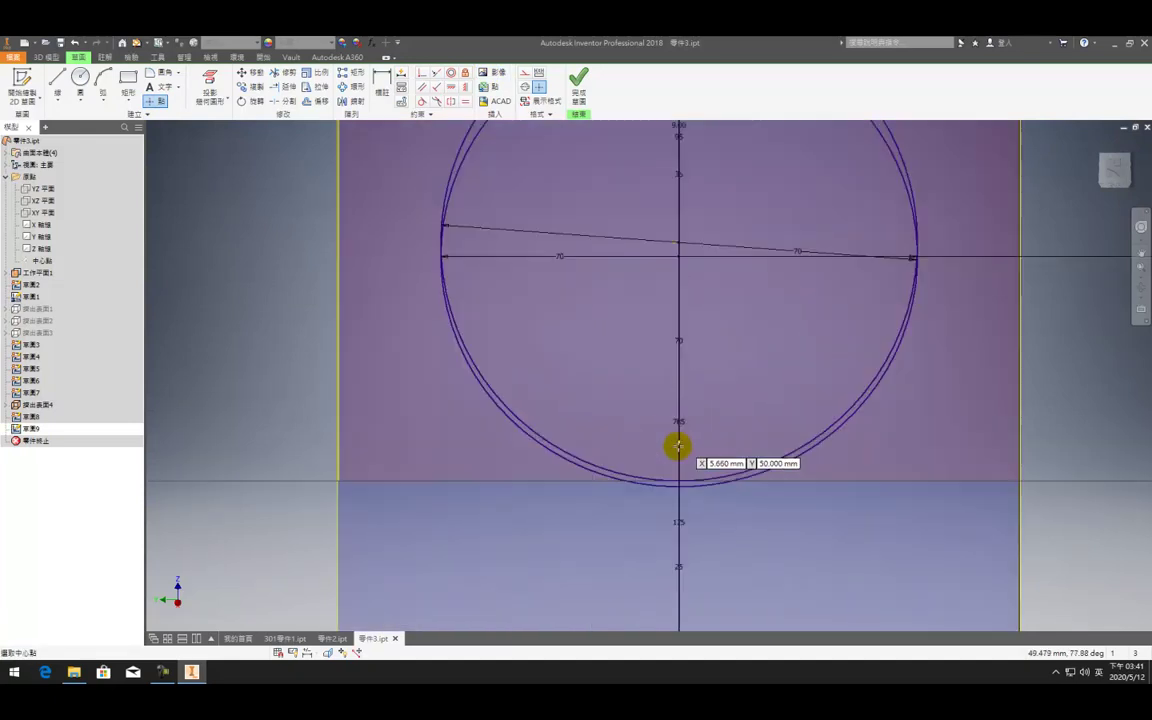
{"action": "middle_click_drag", "start_coordinate": [680, 443], "coordinate": [700, 456], "text": "shift"}
{"action": "scroll", "coordinate": [679, 481], "scroll_direction": "up", "scroll_amount": 4}
{"action": "middle_click_drag", "start_coordinate": [685, 386], "coordinate": [728, 421], "text": "shift"}
{"action": "scroll", "coordinate": [672, 470], "scroll_direction": "down", "scroll_amount": 5}
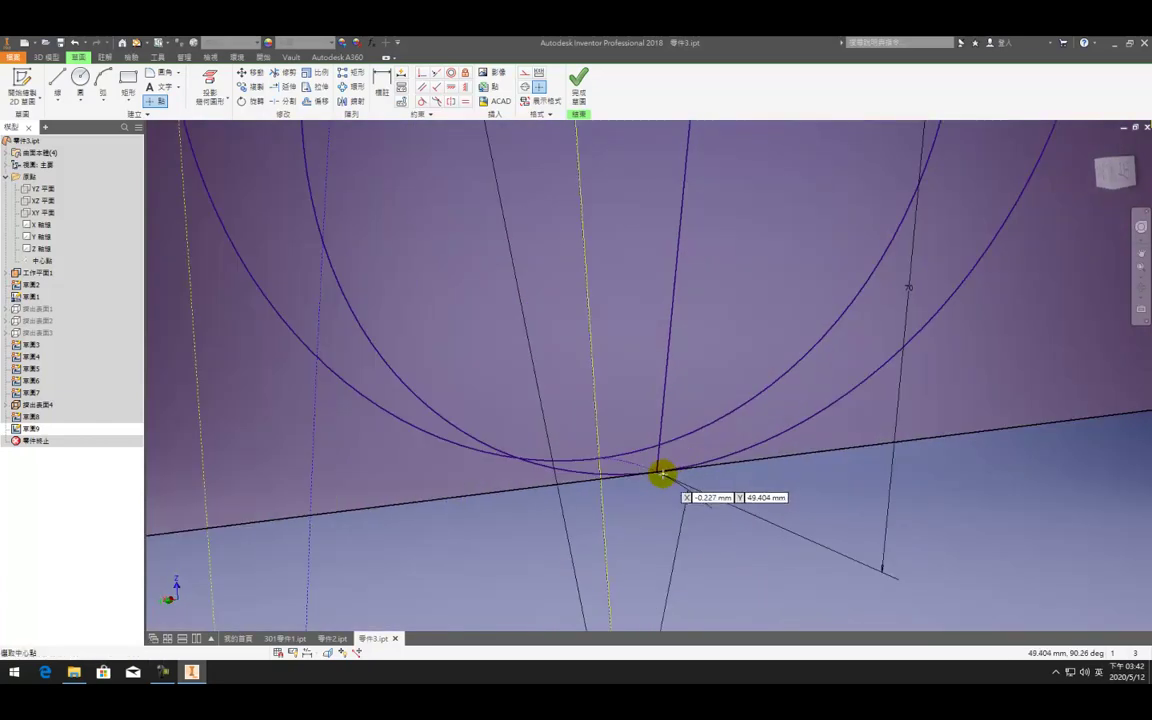
{"action": "left_click", "coordinate": [656, 472]}
{"action": "scroll", "coordinate": [656, 472], "scroll_direction": "up", "scroll_amount": 3}
{"action": "scroll", "coordinate": [537, 448], "scroll_direction": "up", "scroll_amount": 5}
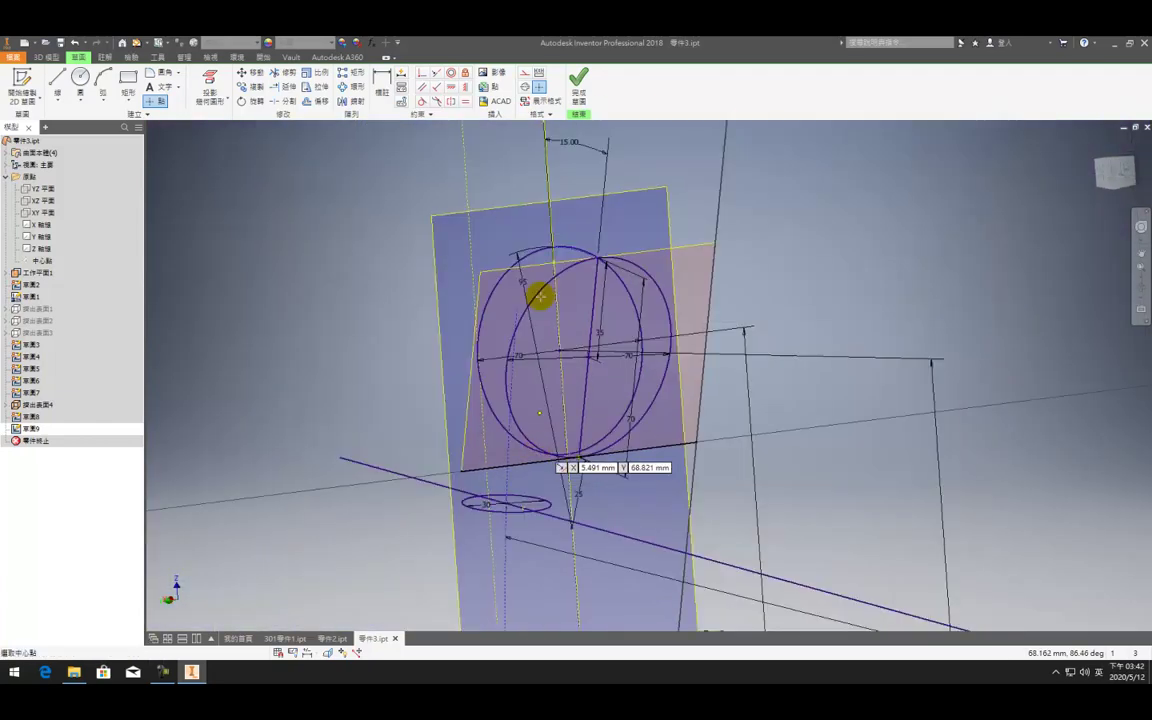
Constrain the circle's two points coincident with the slanted surface's upper and lower edges, and finish the sketch
{"action": "left_click", "coordinate": [452, 88]}
{"action": "scroll", "coordinate": [609, 268], "scroll_direction": "down", "scroll_amount": 5}
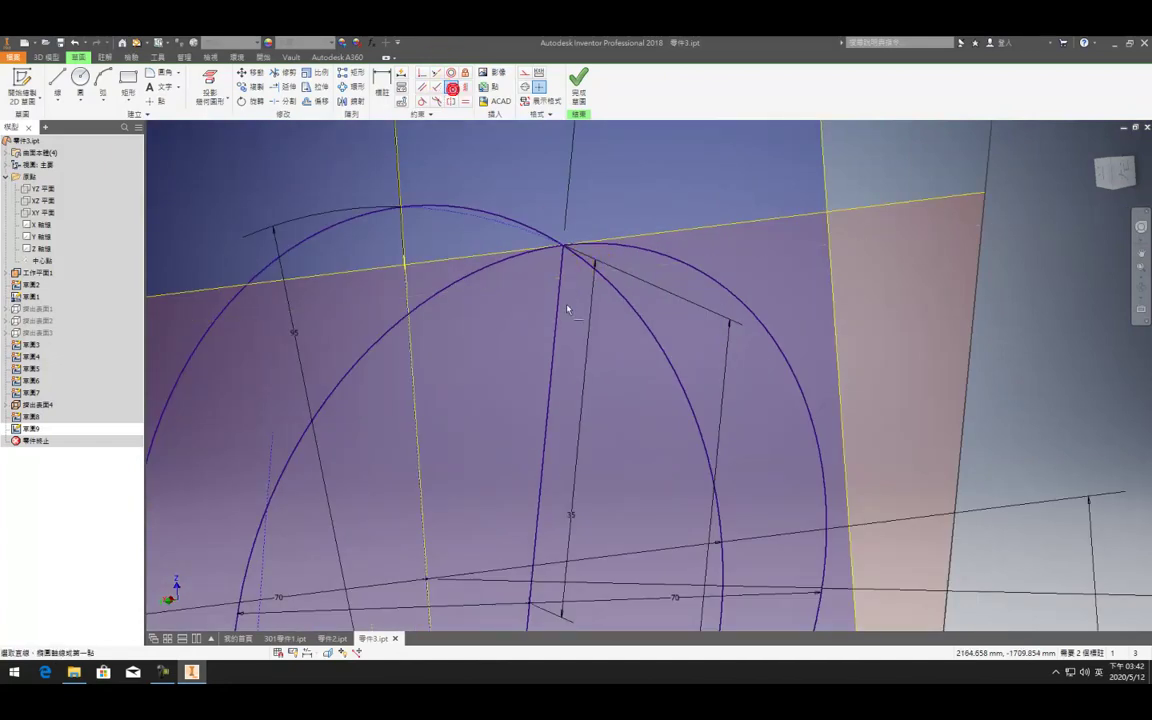
{"action": "left_click", "coordinate": [563, 250]}
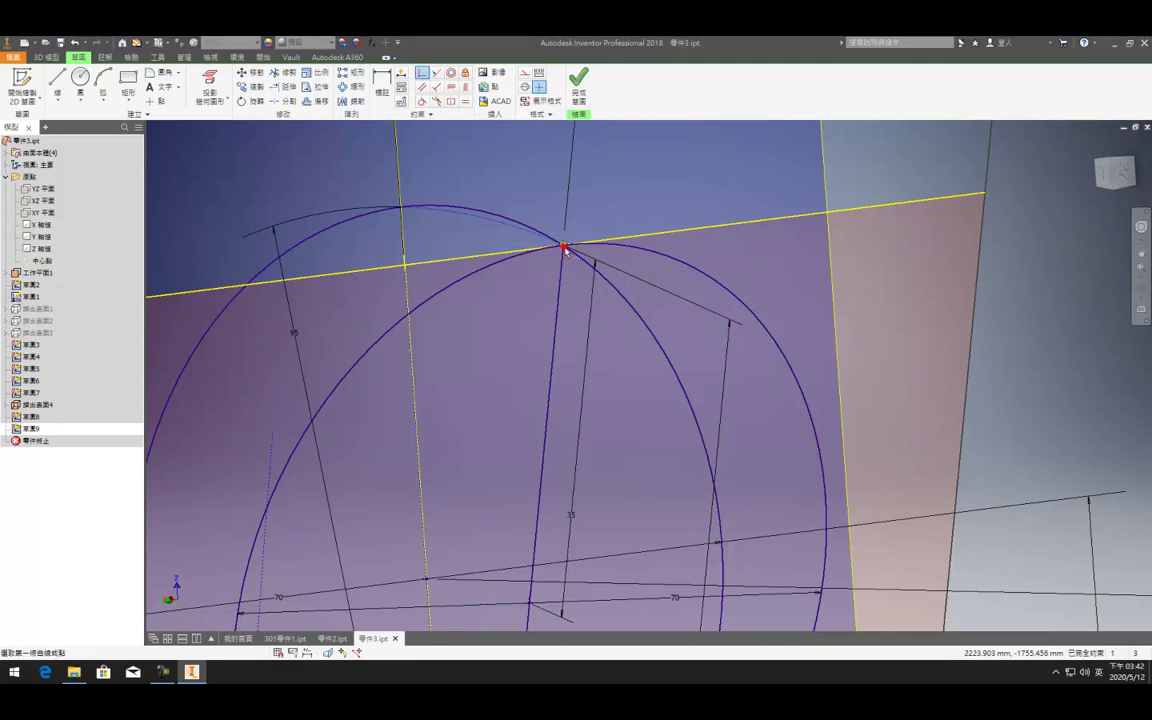
{"action": "scroll", "coordinate": [565, 252], "scroll_direction": "up", "scroll_amount": 5}
{"action": "left_click", "coordinate": [603, 249]}
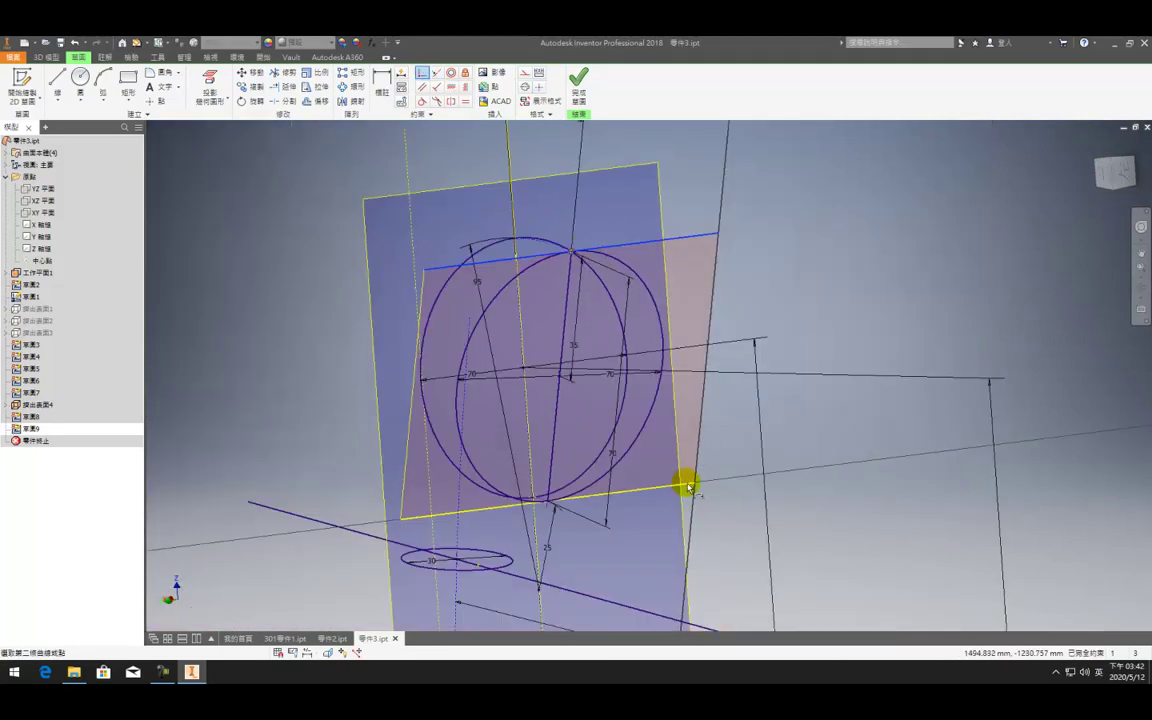
{"action": "left_click", "coordinate": [686, 490]}
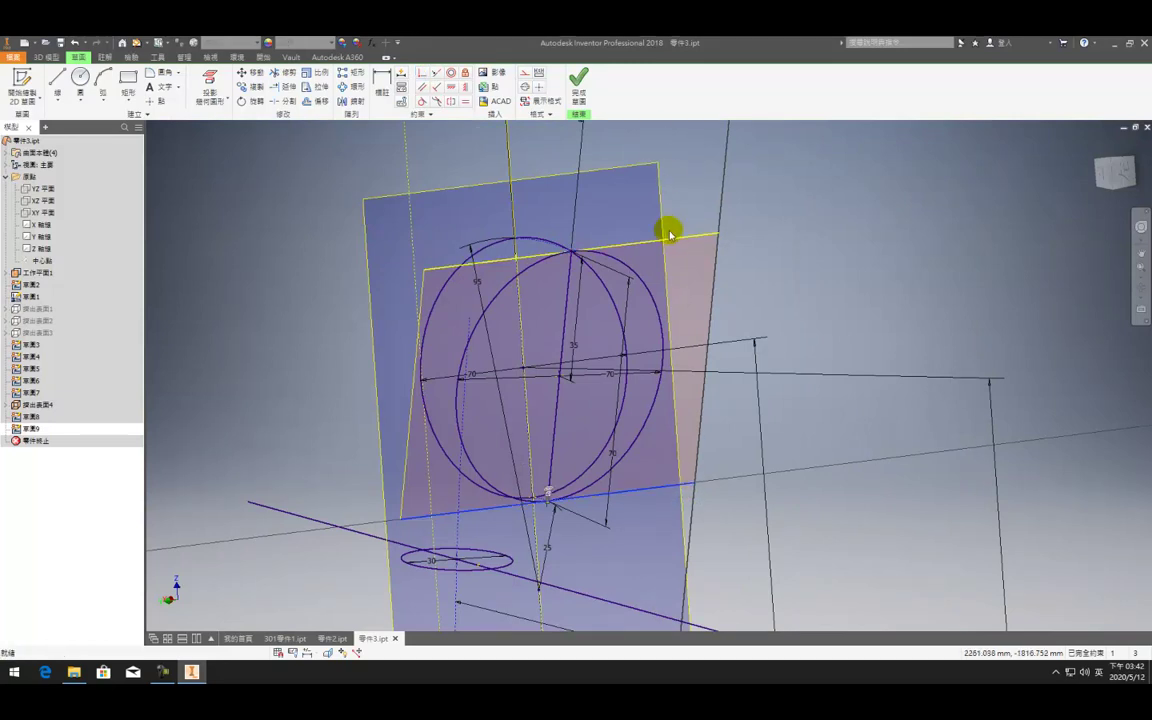
{"action": "left_click", "coordinate": [578, 80]}
{"action": "mouse_move", "coordinate": [609, 239]}
{"action": "middle_mouse_down", "text": "shift"}
{"action": "mouse_move", "coordinate": [635, 265]}
{"action": "mouse_move", "coordinate": [658, 265]}
{"action": "mouse_move", "coordinate": [483, 301]}
{"action": "mouse_move", "coordinate": [497, 309]}
{"action": "middle_mouse_up", "text": "shift"}
{"action": "scroll", "coordinate": [746, 476], "scroll_direction": "up", "scroll_amount": 5}
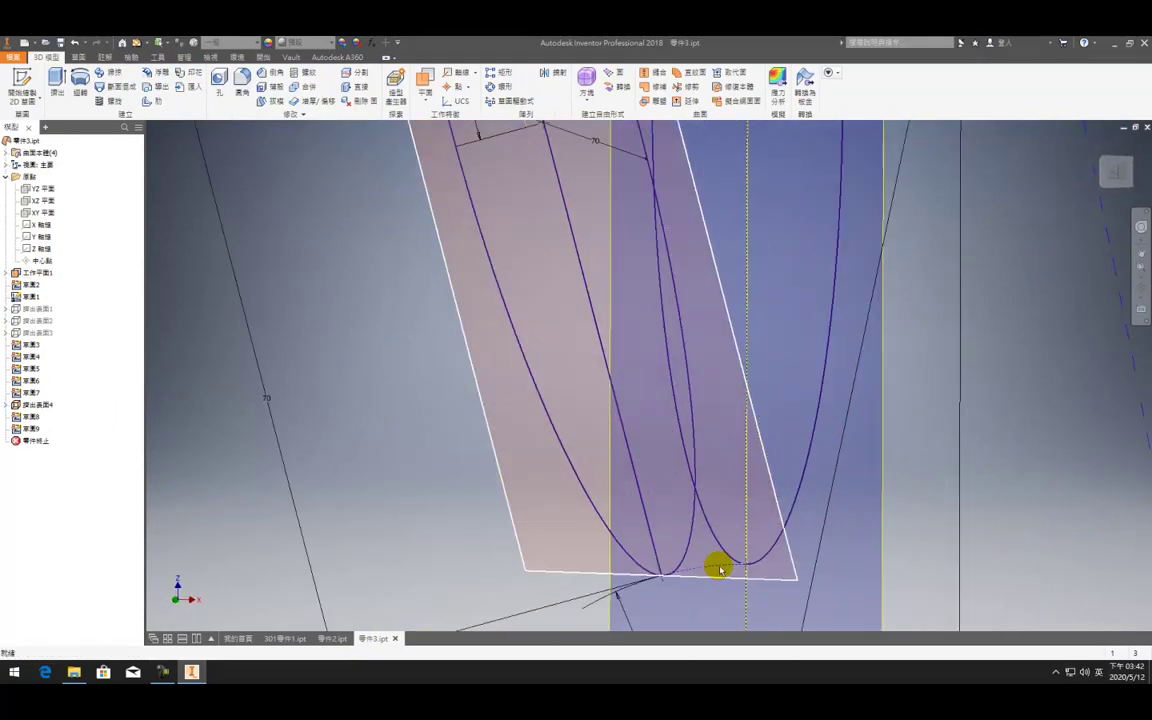
Move 草圖8 below 草圖9 in the feature order, open it to check its contents, and delete it
{"action": "scroll", "coordinate": [653, 311], "scroll_direction": "down", "scroll_amount": 6}
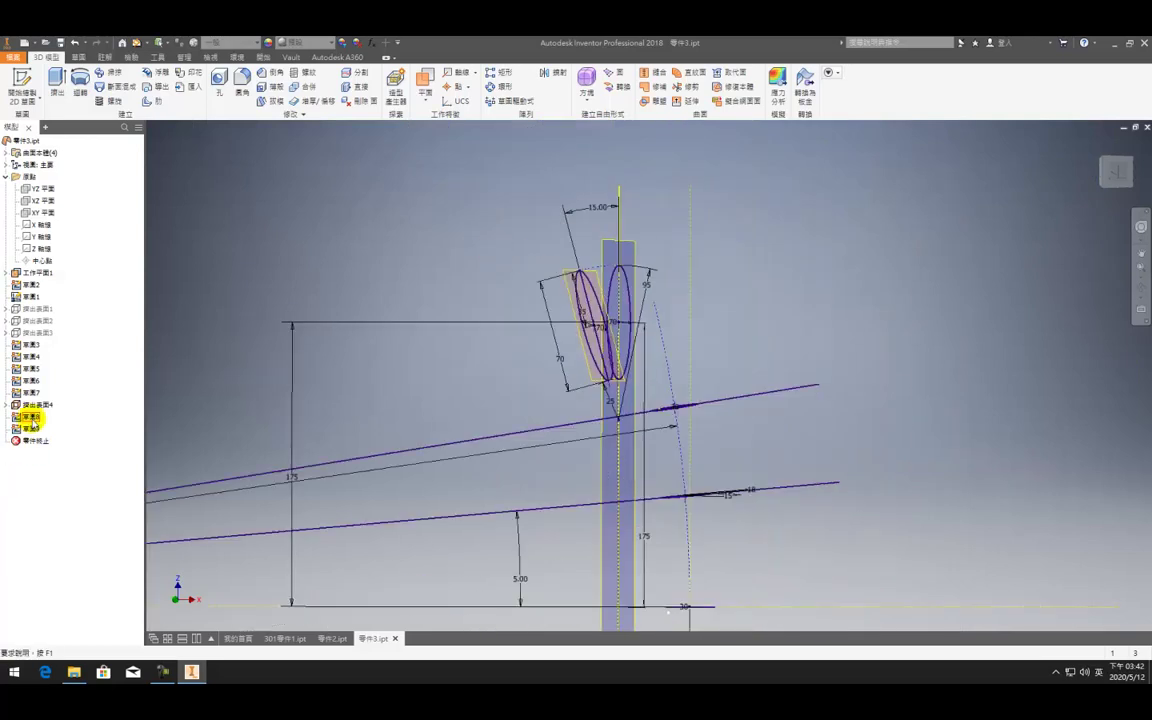
{"action": "left_click_drag", "start_coordinate": [33, 432], "coordinate": [34, 431]}
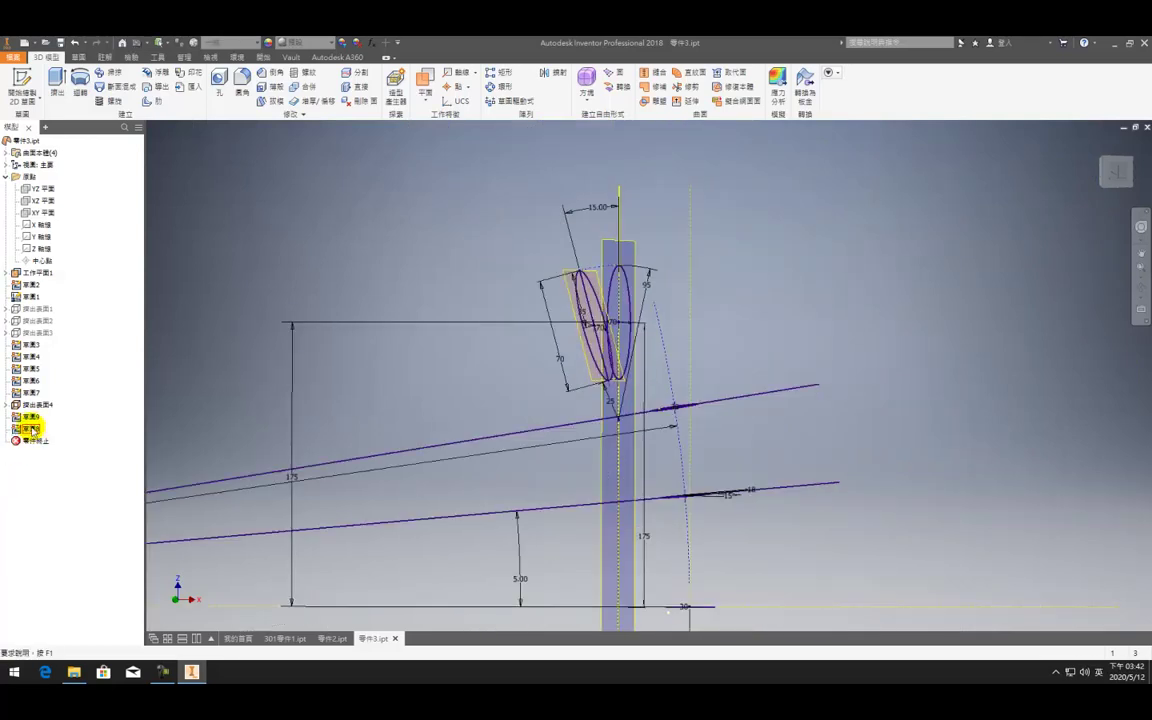
{"action": "double_click", "coordinate": [33, 429]}
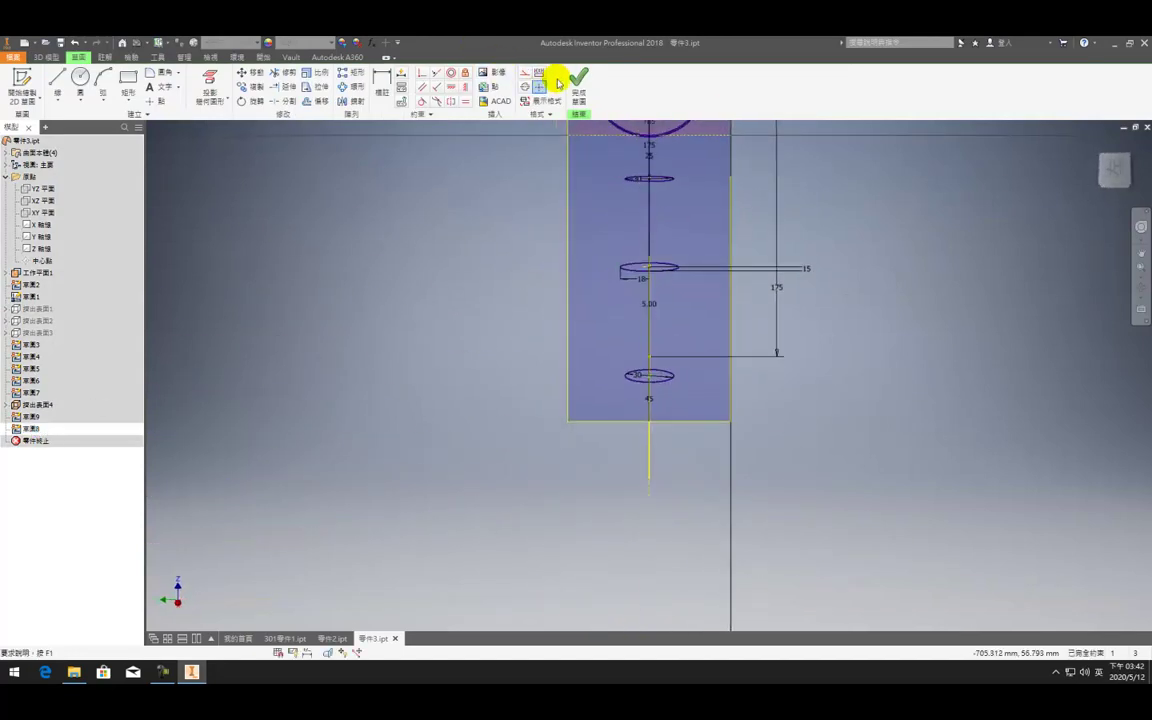
{"action": "left_click", "coordinate": [578, 88]}
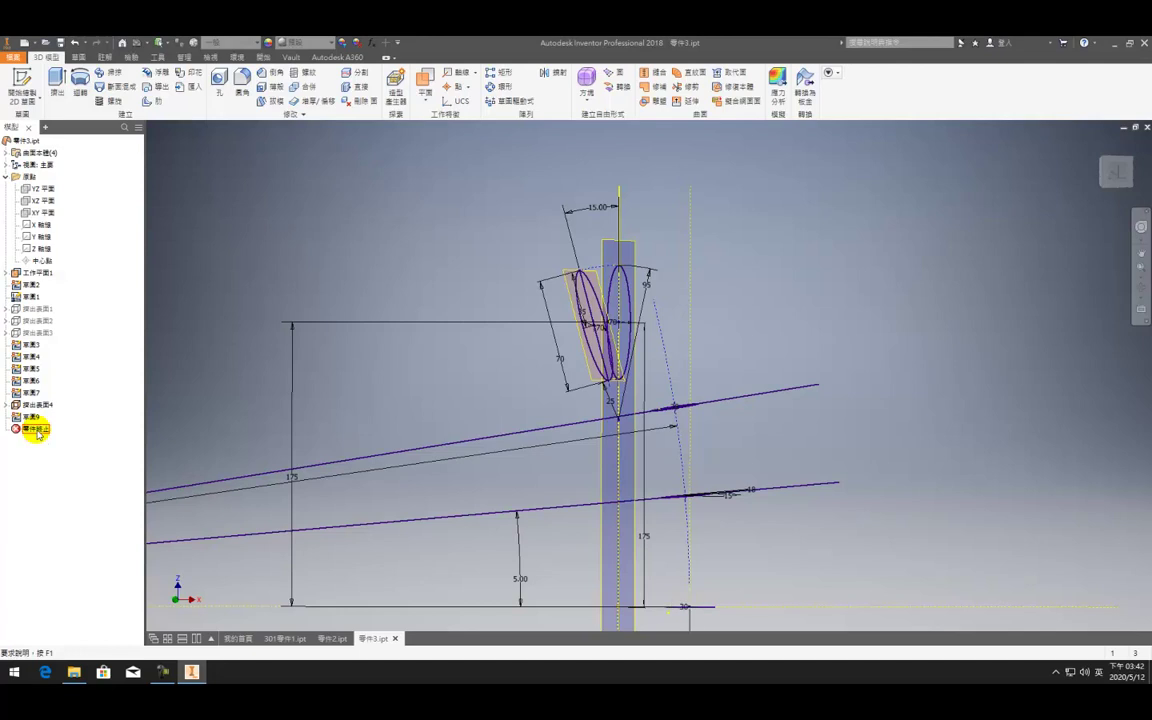
Start a sketch on the XZ plane and project the upper and lower points of the slanted and vertical 70 mm circles
{"action": "left_click", "coordinate": [24, 88]}
{"action": "left_click", "coordinate": [42, 200]}
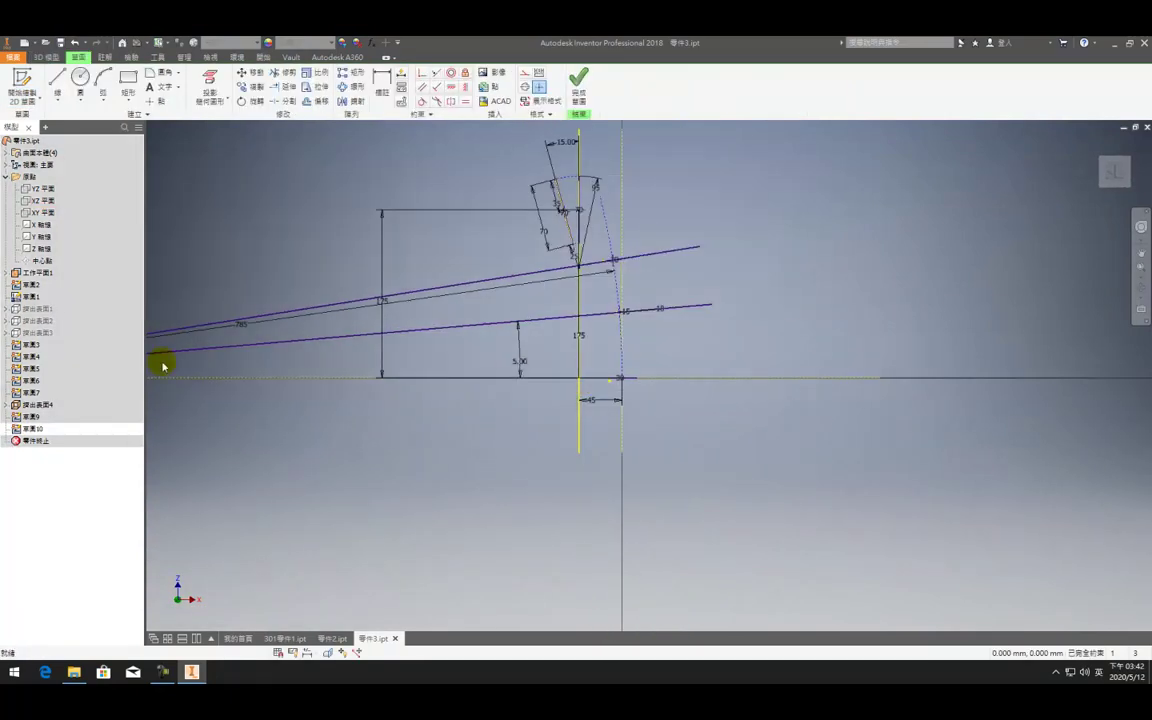
{"action": "scroll", "coordinate": [702, 157], "scroll_direction": "up", "scroll_amount": 3}
{"action": "left_click", "coordinate": [209, 80]}
{"action": "scroll", "coordinate": [460, 196], "scroll_direction": "up", "scroll_amount": 5}
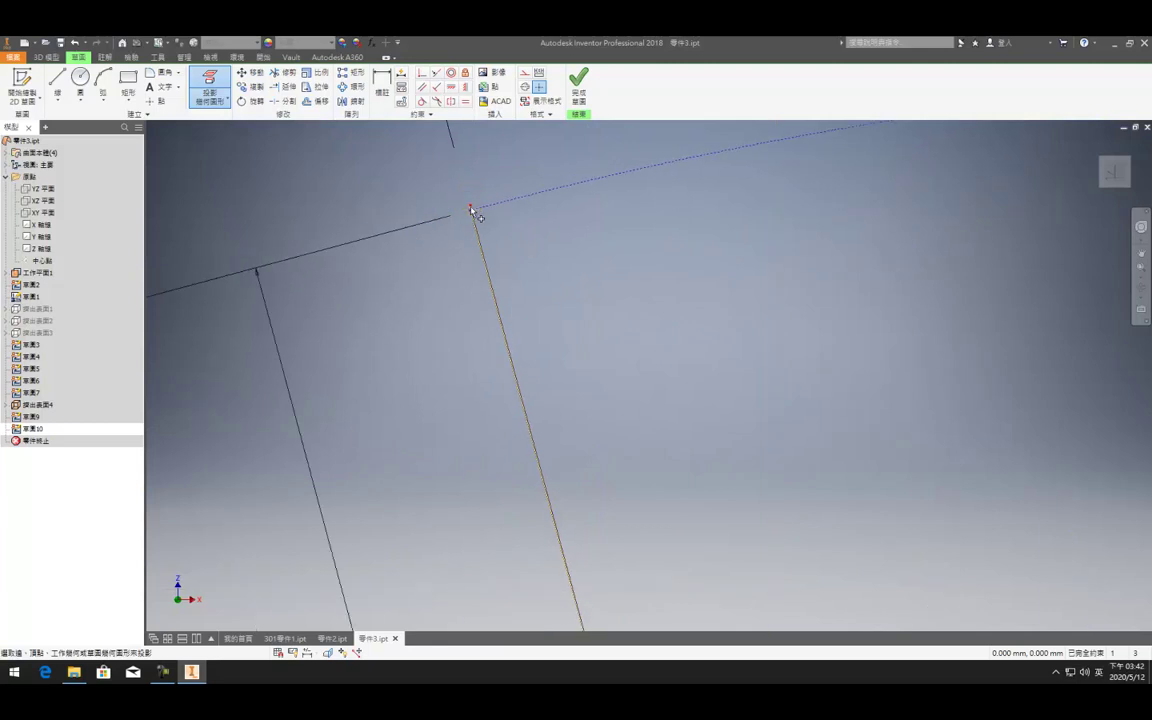
{"action": "scroll", "coordinate": [447, 228], "scroll_direction": "down", "scroll_amount": 5}
{"action": "left_click", "coordinate": [447, 228]}
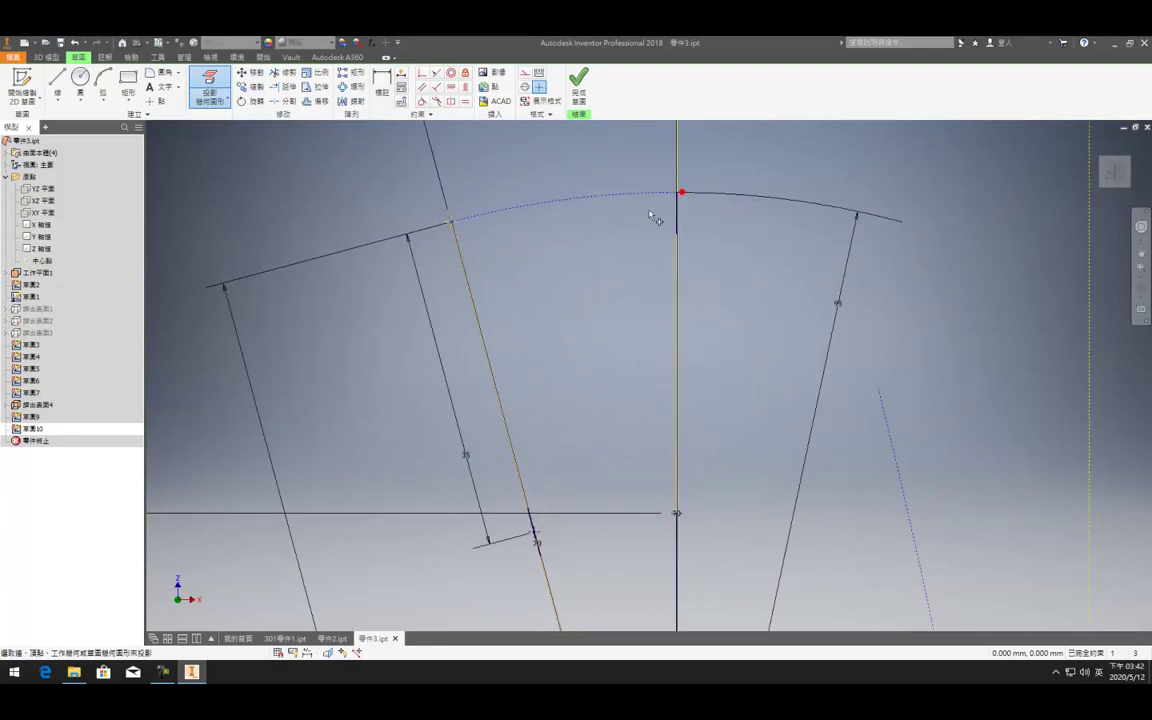
{"action": "scroll", "coordinate": [661, 212], "scroll_direction": "down", "scroll_amount": 4}
{"action": "left_click", "coordinate": [628, 365]}
{"action": "scroll", "coordinate": [638, 440], "scroll_direction": "up", "scroll_amount": 5}
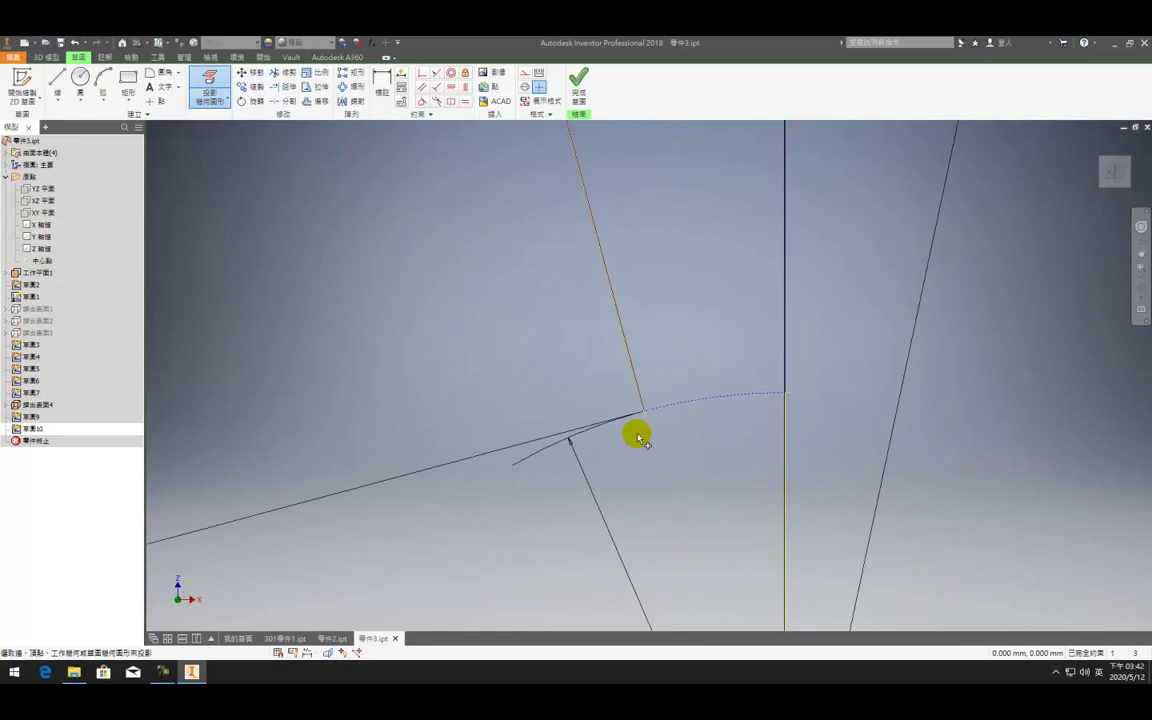
{"action": "left_click", "coordinate": [789, 395]}
{"action": "scroll", "coordinate": [789, 393], "scroll_direction": "down", "scroll_amount": 4}
Project the inner and outer side points of the three lower section profiles into the sketch
{"action": "key", "text": "F4"}
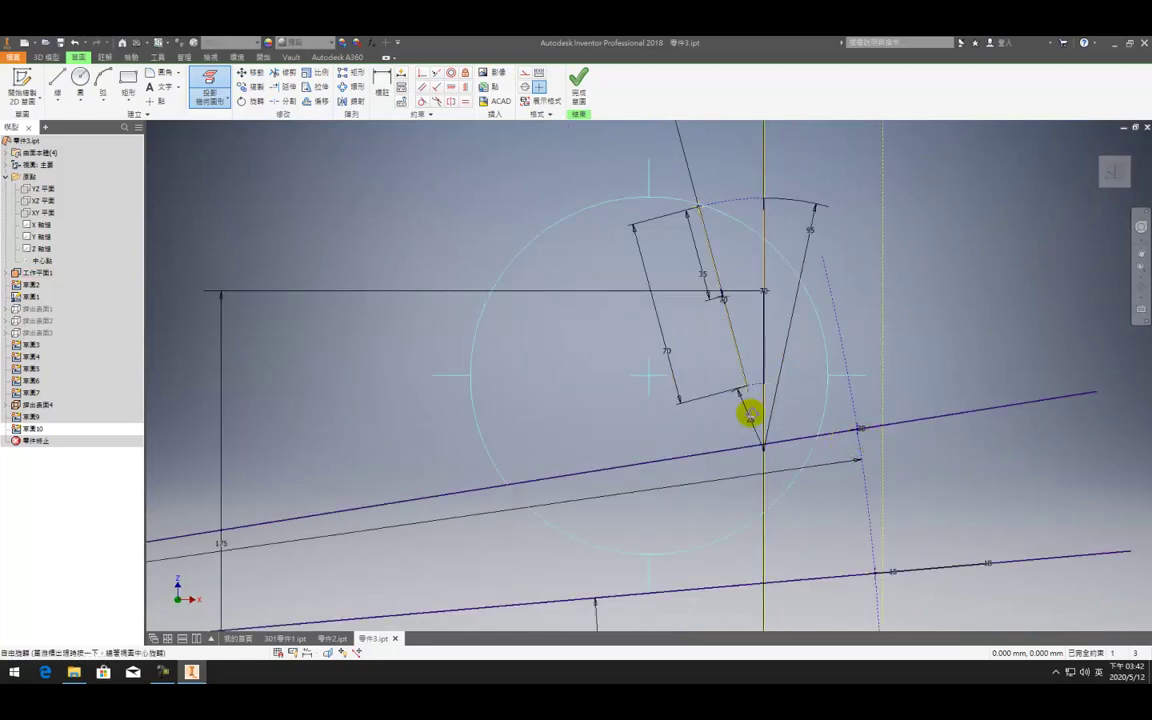
{"action": "left_click_drag", "start_coordinate": [768, 416], "coordinate": [750, 420]}
{"action": "left_click", "coordinate": [820, 432]}
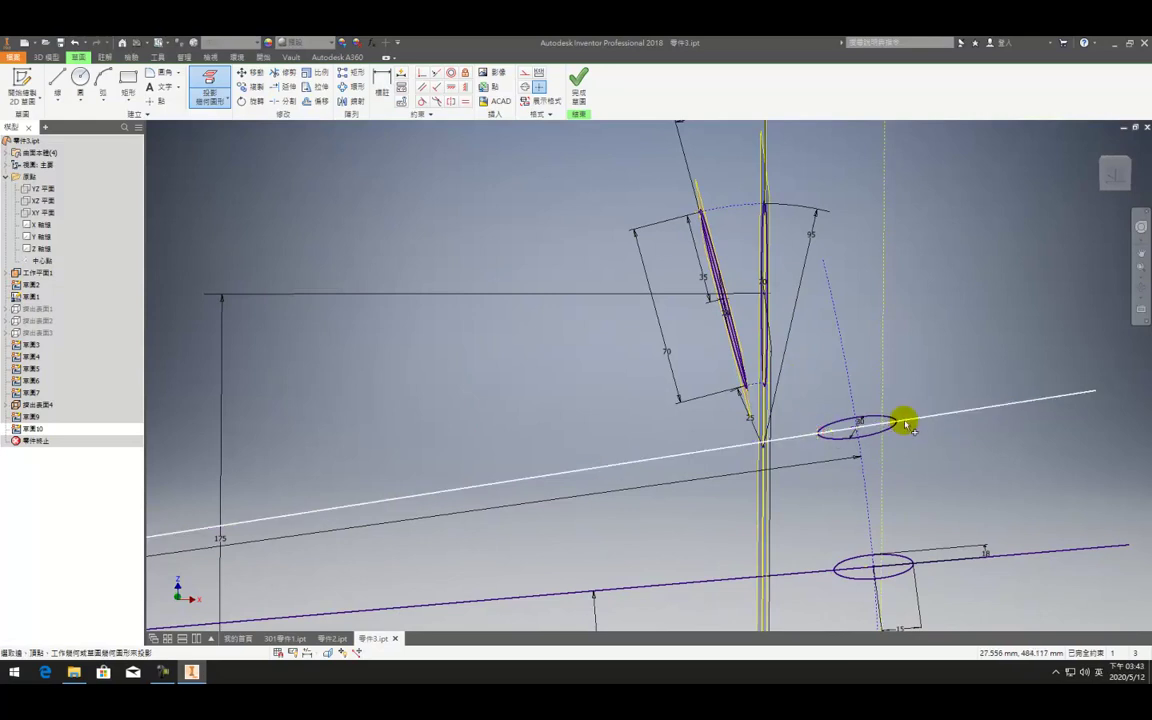
{"action": "left_click", "coordinate": [833, 567]}
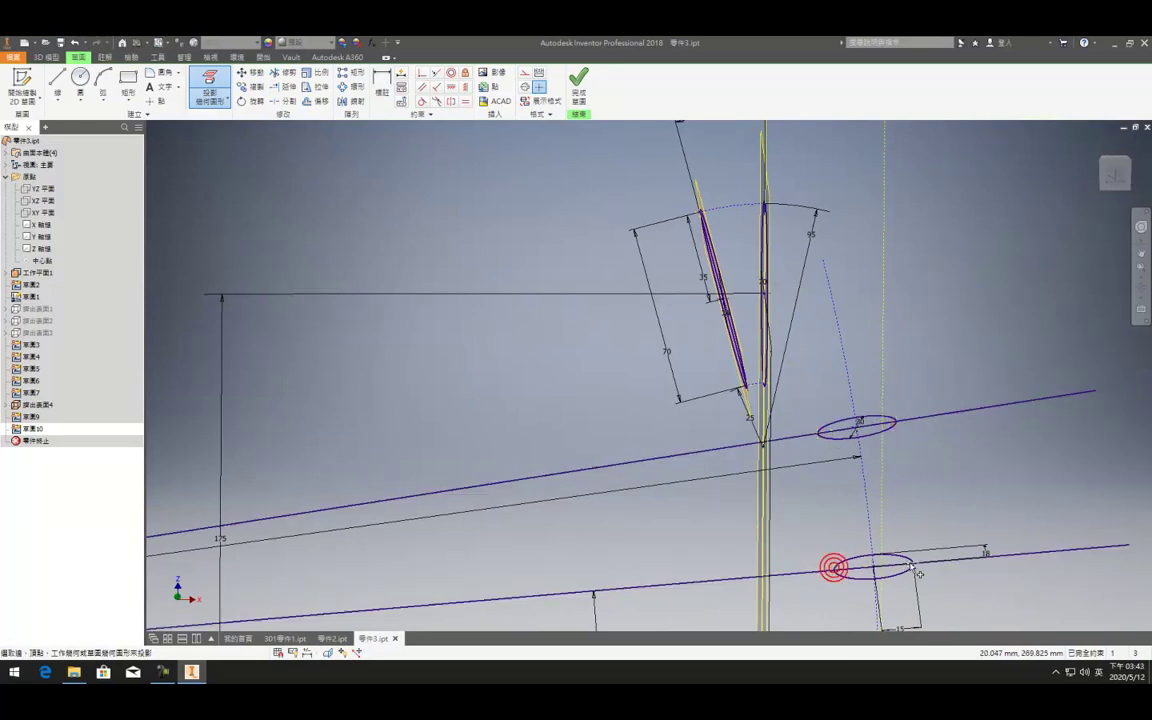
{"action": "middle_click_drag", "start_coordinate": [926, 581], "coordinate": [913, 239]}
{"action": "left_click", "coordinate": [841, 419]}
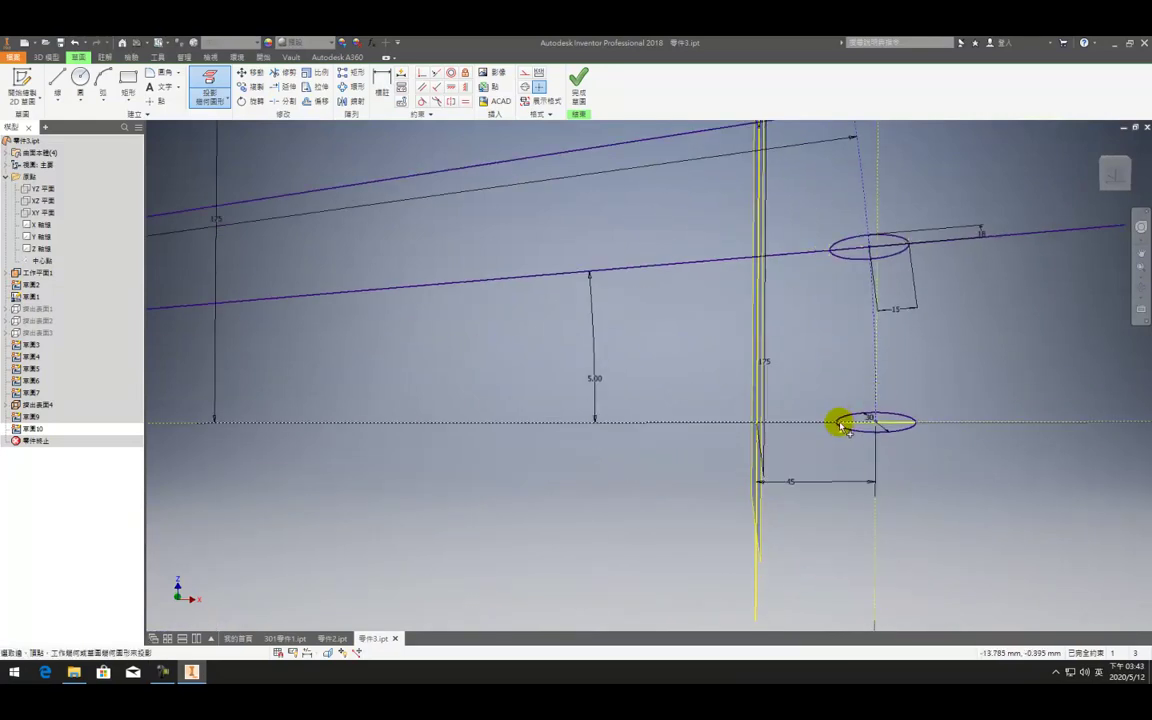
{"action": "scroll", "coordinate": [836, 427], "scroll_direction": "up", "scroll_amount": 5}
{"action": "scroll", "coordinate": [872, 392], "scroll_direction": "down", "scroll_amount": 3}
{"action": "left_click", "coordinate": [858, 394]}
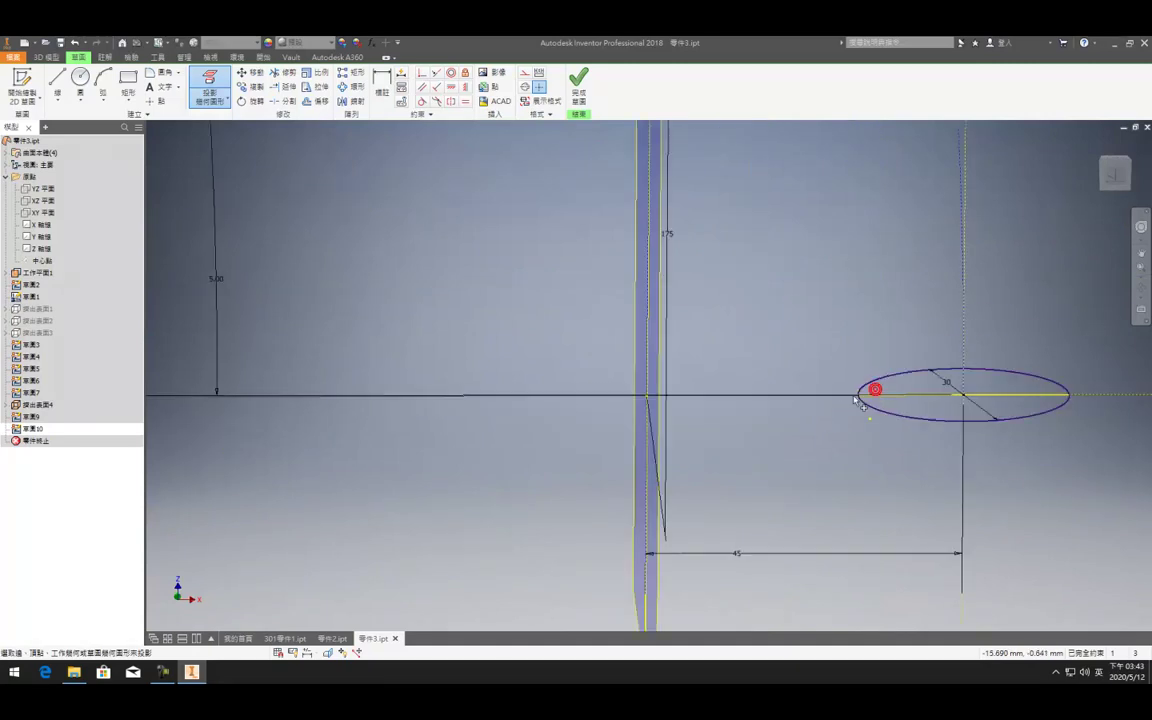
{"action": "left_click", "coordinate": [1068, 395]}
Draw a 95 mm radius arc joining the upper points of the slanted and vertical 70 mm circles
{"action": "left_click", "coordinate": [1108, 174]}
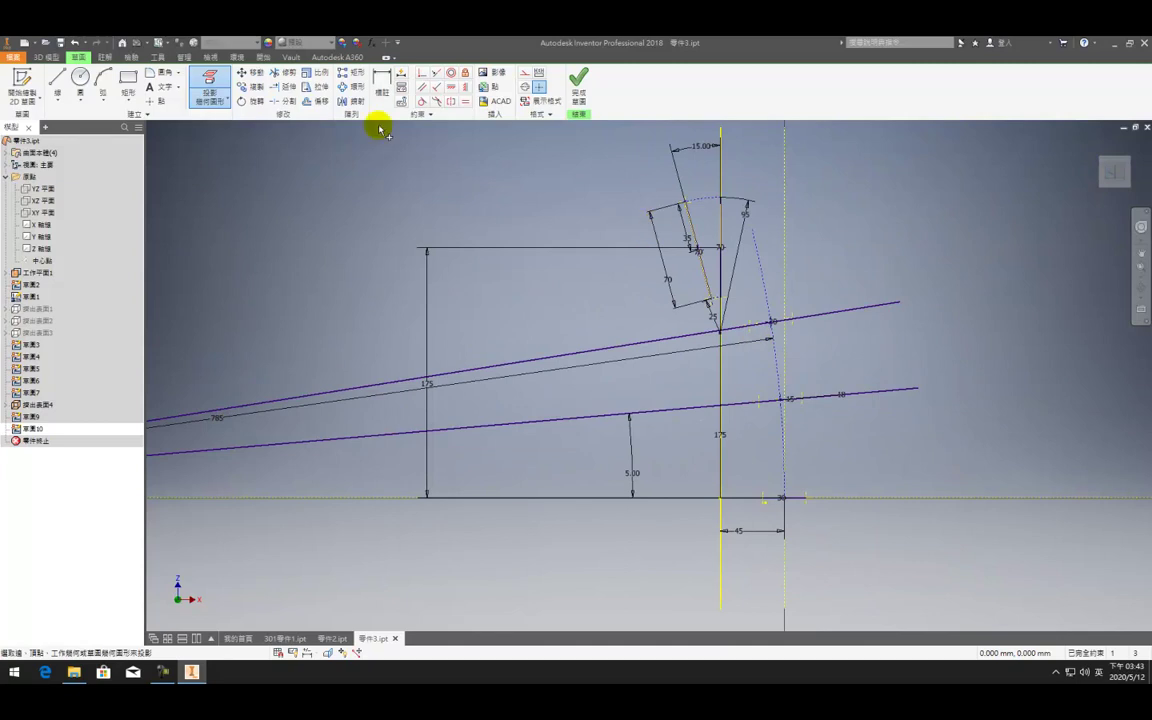
{"action": "left_click", "coordinate": [103, 78]}
{"action": "scroll", "coordinate": [715, 195], "scroll_direction": "up", "scroll_amount": 5}
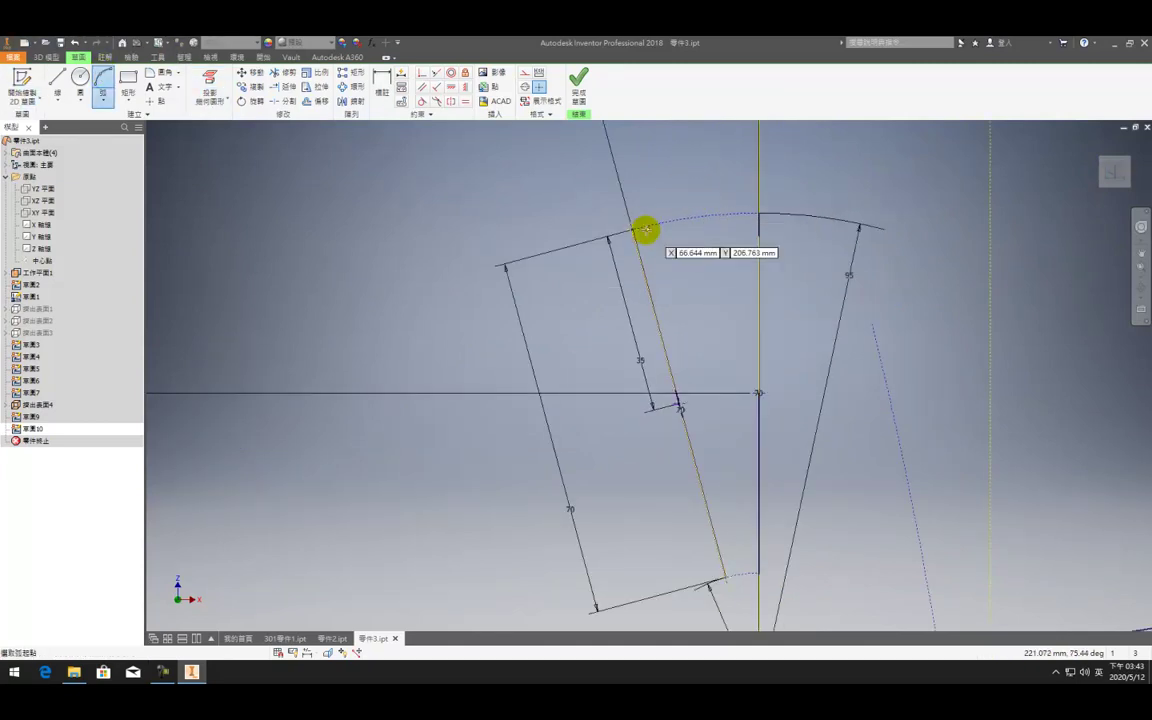
{"action": "left_click", "coordinate": [632, 231]}
{"action": "left_click", "coordinate": [758, 213]}
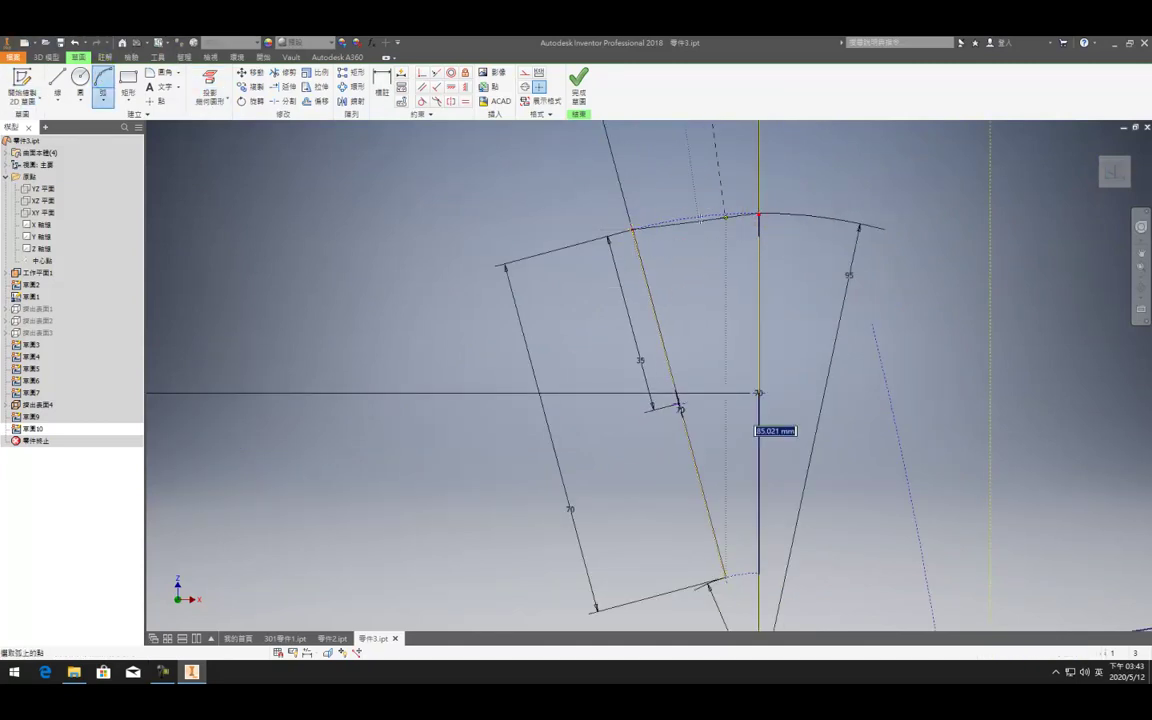
{"action": "left_click", "coordinate": [693, 218]}
{"action": "key", "text": "Return"}
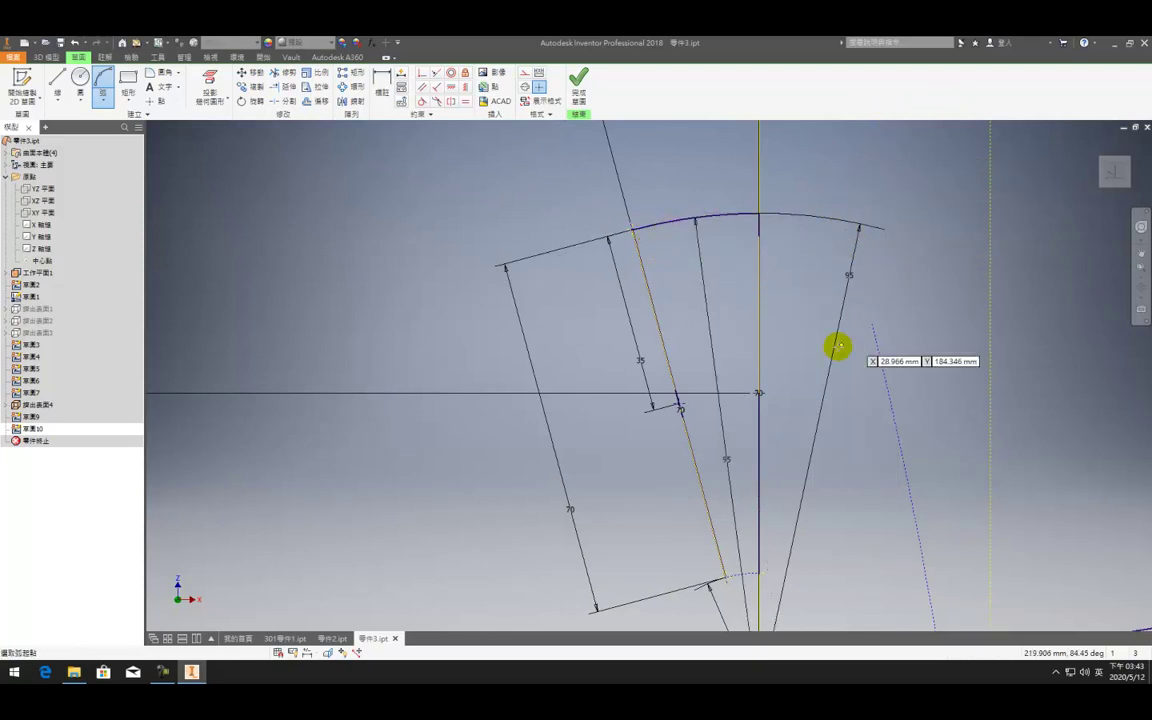
Draw a second arc of about 41 mm radius from the vertical circle's upper point, curving outward and down
{"action": "left_click", "coordinate": [758, 213]}
{"action": "left_click", "coordinate": [964, 314]}
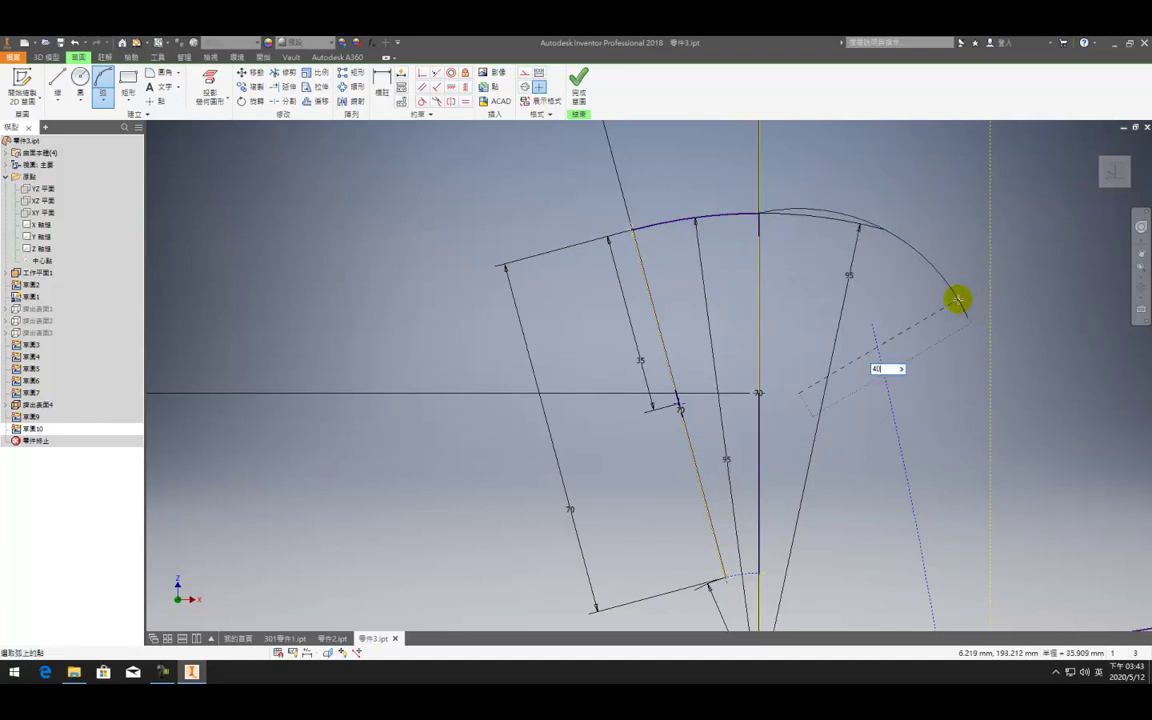
{"action": "left_click", "coordinate": [957, 299]}
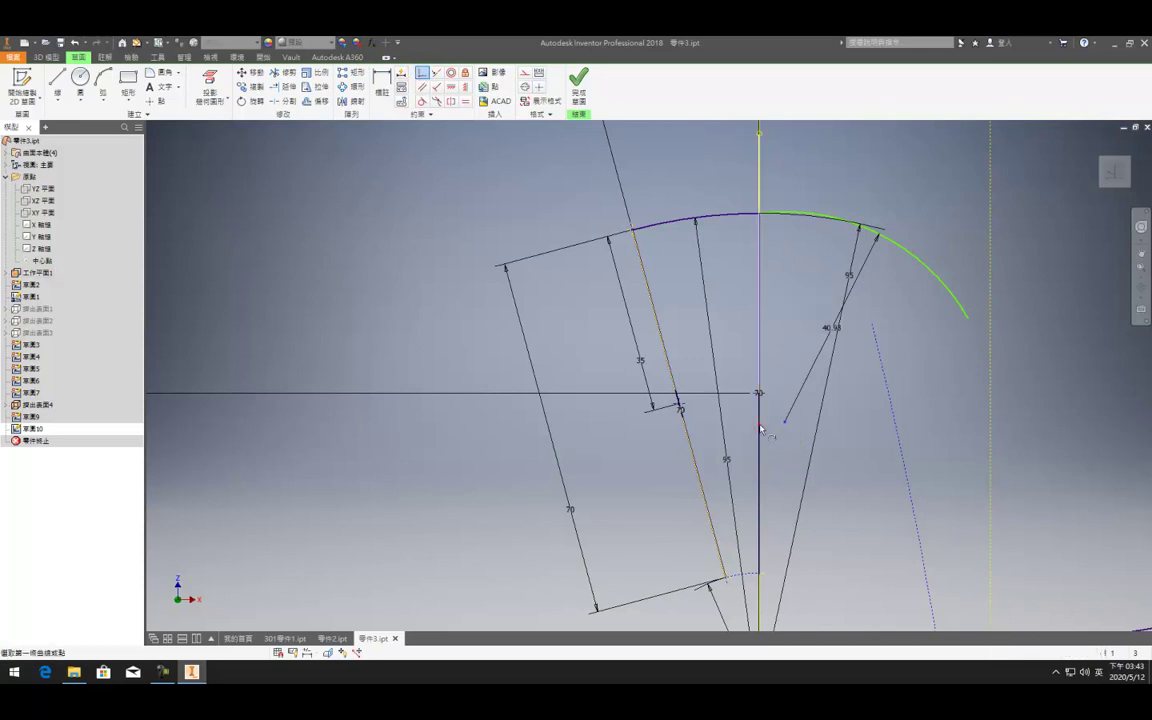
Constrain the second arc's centre onto the vertical line and make its radius dimension driven
{"action": "left_click", "coordinate": [760, 428]}
{"action": "key", "text": "Escape"}
{"action": "right_click", "coordinate": [805, 332]}
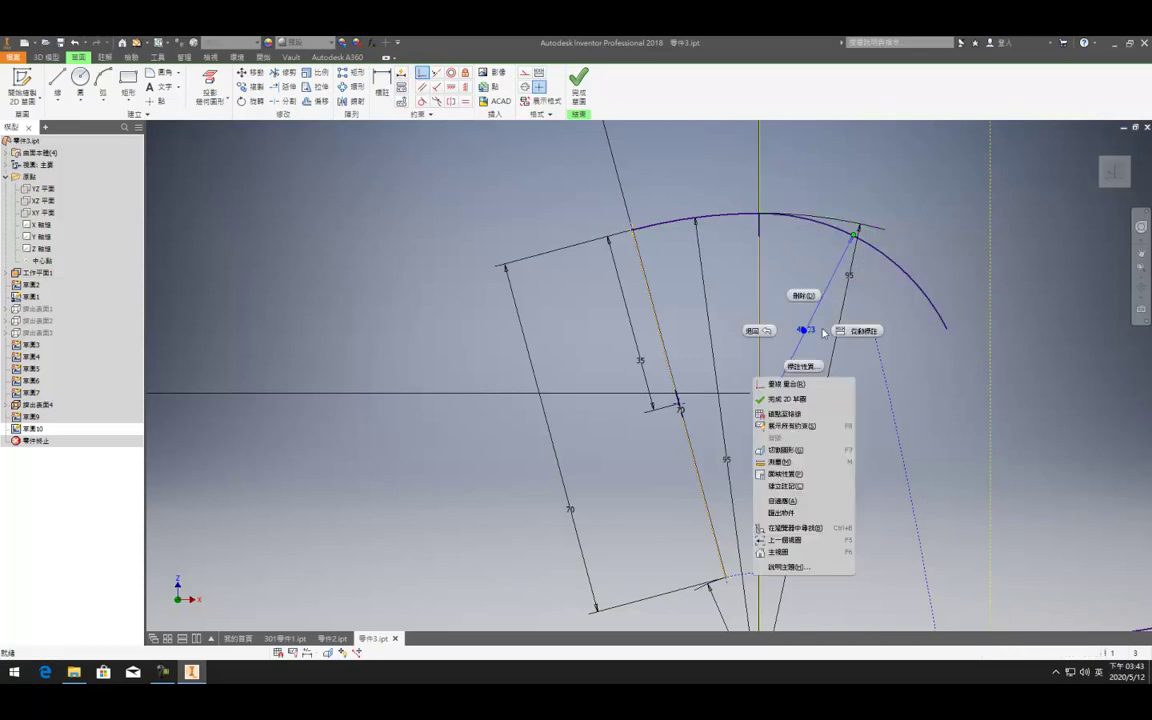
{"action": "left_click", "coordinate": [858, 331]}
Draw an 800 mm radius arc from the second arc's free end to the lowest section circle's outer point
{"action": "scroll", "coordinate": [836, 322], "scroll_direction": "down", "scroll_amount": 3}
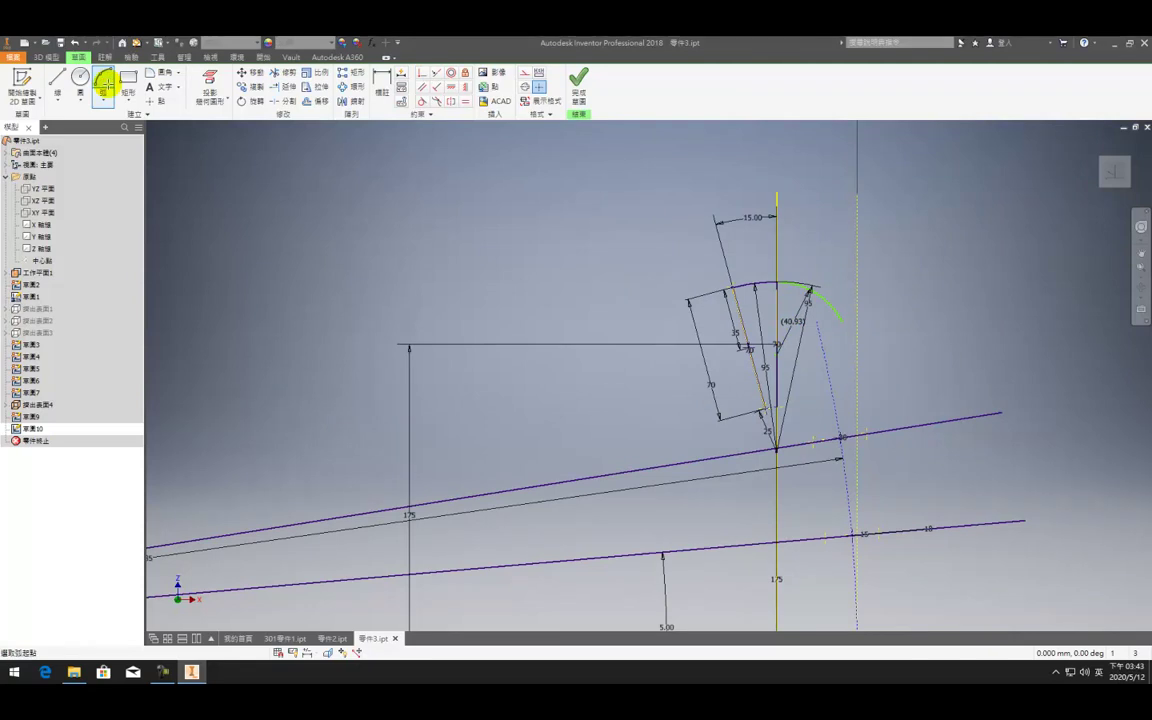
{"action": "left_click", "coordinate": [103, 77]}
{"action": "left_click", "coordinate": [842, 322]}
{"action": "mouse_move", "coordinate": [856, 447]}
{"action": "middle_mouse_down"}
{"action": "mouse_move", "coordinate": [838, 319]}
{"action": "mouse_move", "coordinate": [820, 282]}
{"action": "middle_mouse_up"}
{"action": "left_click", "coordinate": [847, 493]}
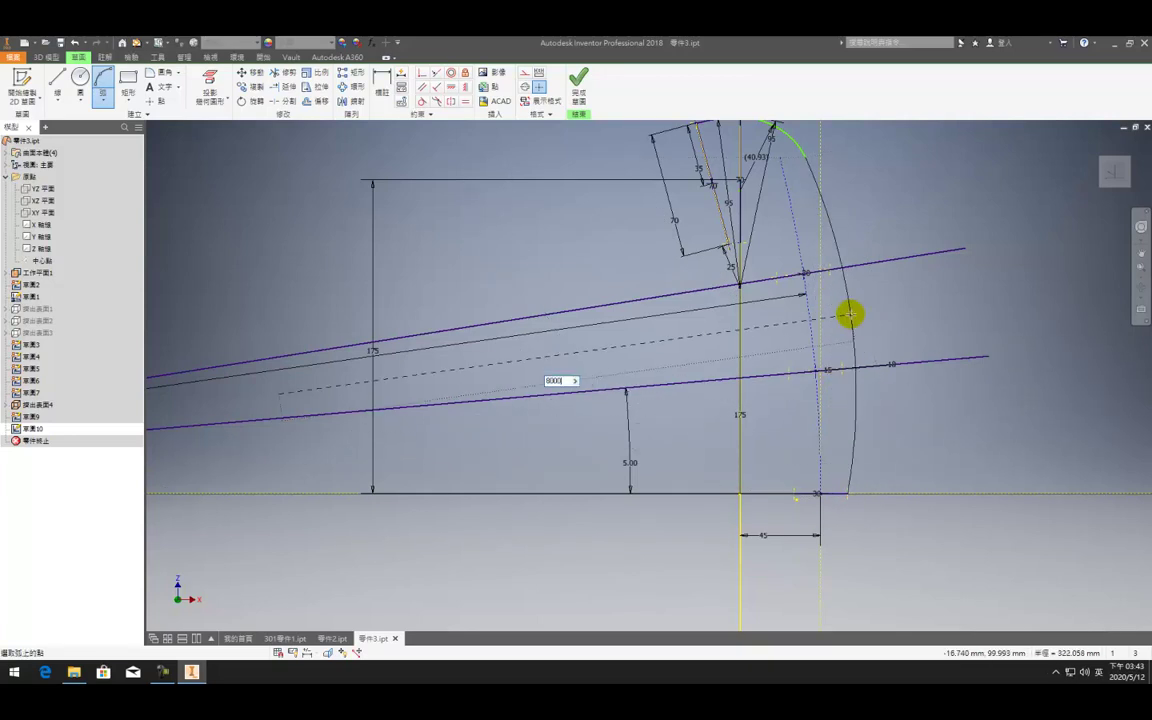
{"action": "left_click", "coordinate": [849, 315]}
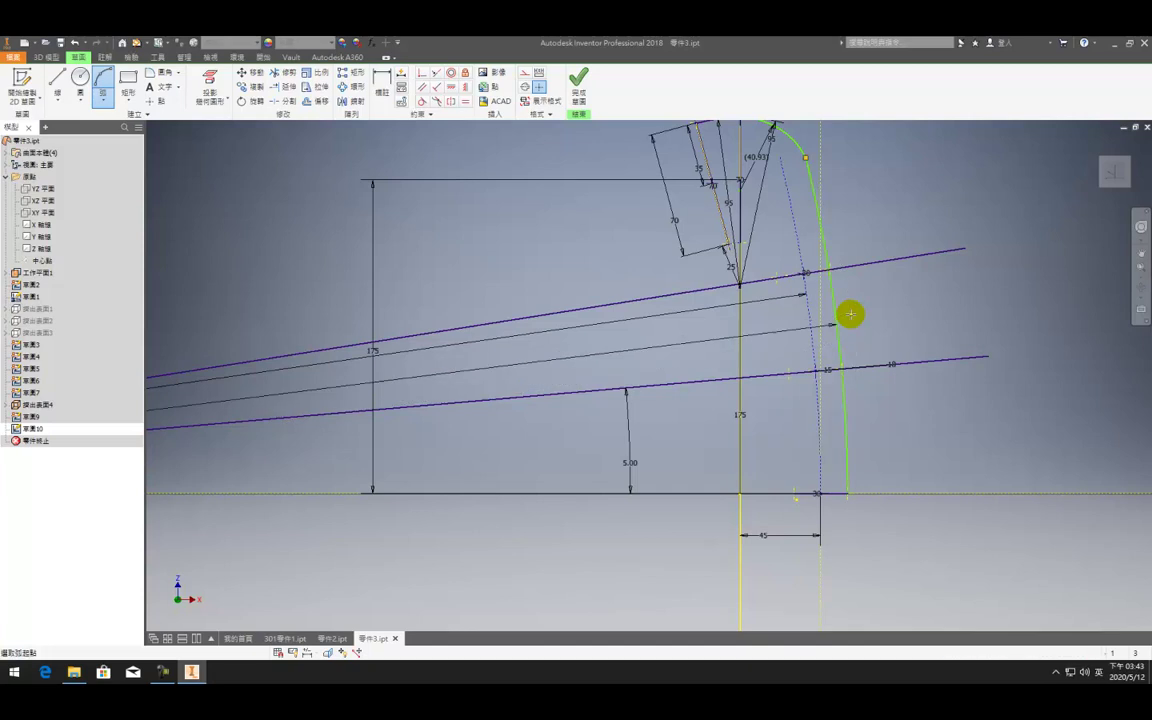
Try to make the 800 mm arc's centre coincident with the common vertex of the two long inclined lines
{"action": "left_click", "coordinate": [421, 76]}
{"action": "scroll", "coordinate": [568, 618], "scroll_direction": "down", "scroll_amount": 5}
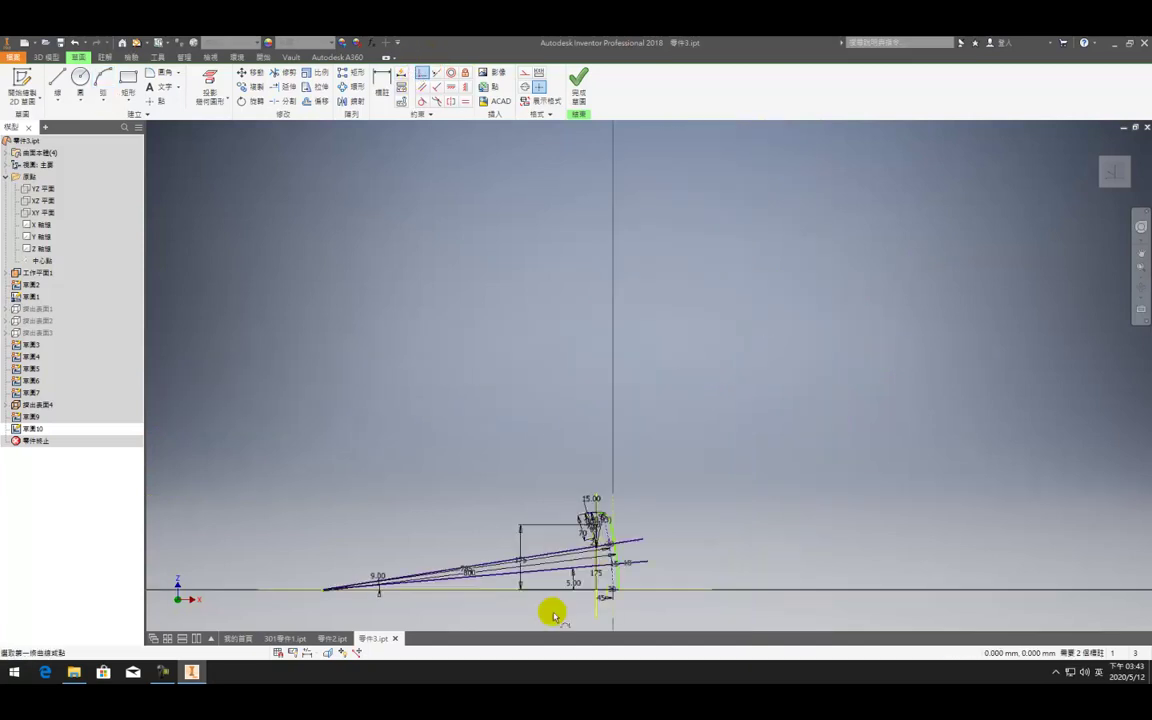
{"action": "scroll", "coordinate": [335, 600], "scroll_direction": "up", "scroll_amount": 4}
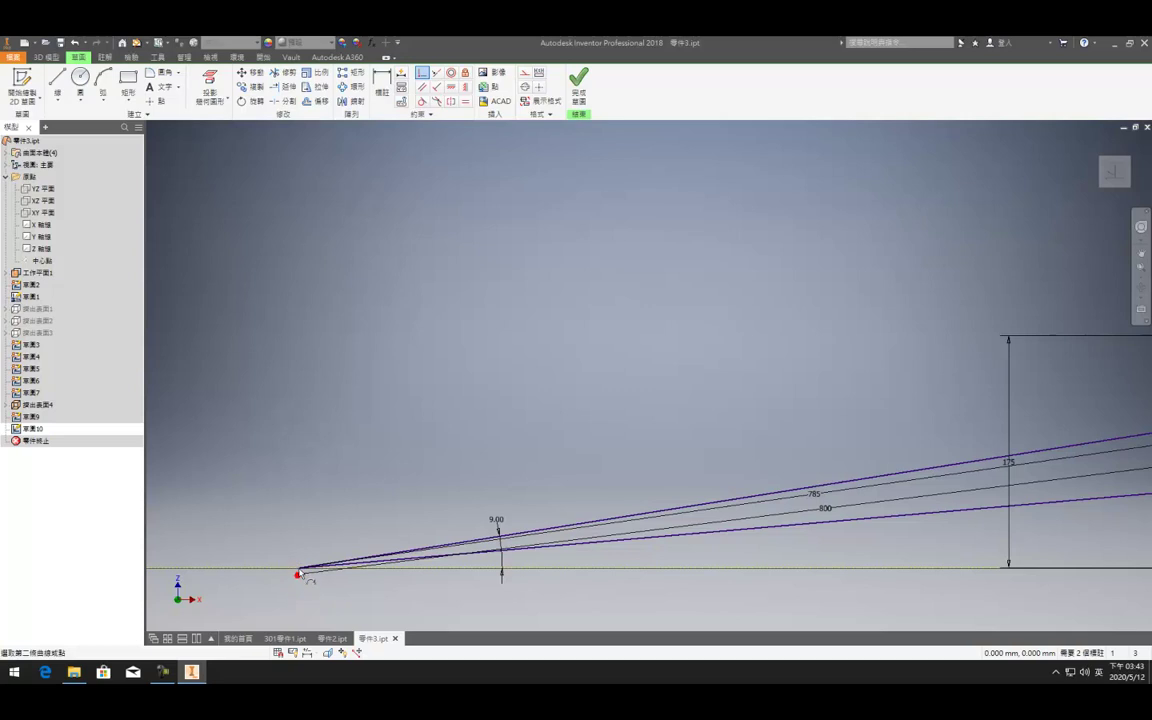
{"action": "left_click", "coordinate": [302, 572]}
Try to project the inclined lines' common vertex and constrain the 800 mm arc's centre coincident with it
{"action": "left_click", "coordinate": [207, 80]}
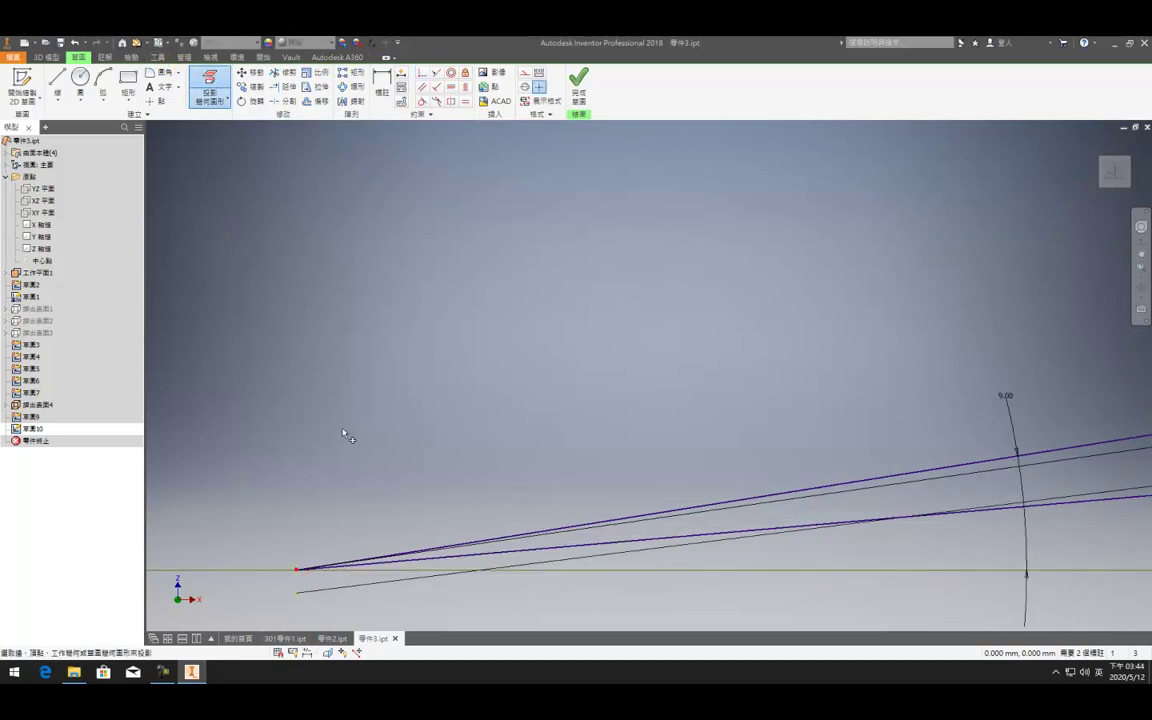
{"action": "left_click", "coordinate": [423, 74]}
{"action": "left_click", "coordinate": [298, 595]}
{"action": "left_click", "coordinate": [298, 572]}
{"action": "key", "text": "Escape"}
{"action": "key", "text": "Escape"}
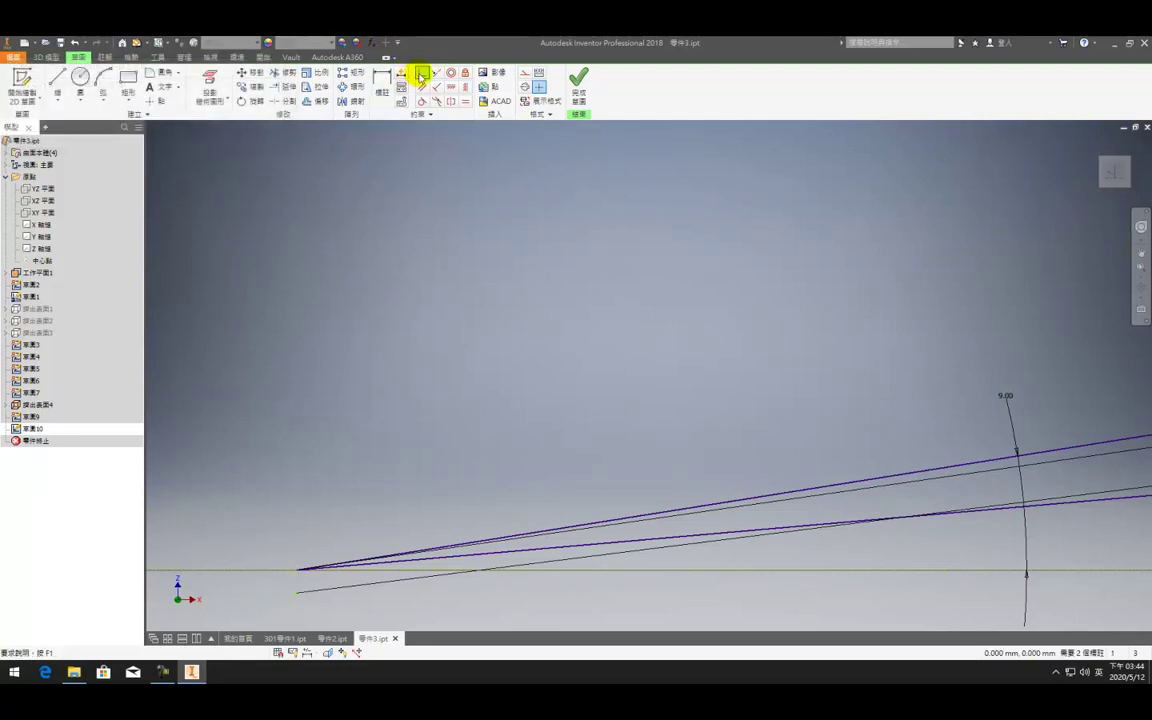
{"action": "left_click", "coordinate": [297, 571]}
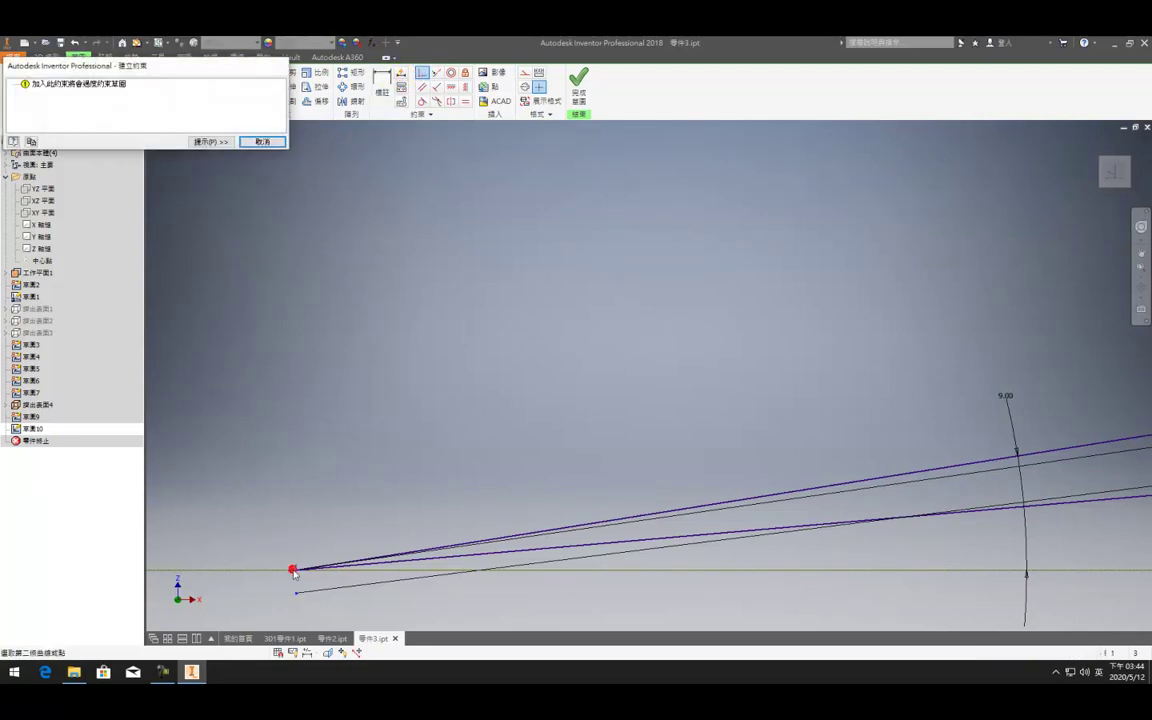
{"action": "key", "text": "Escape"}
{"action": "key", "text": "Escape"}
Shift the 800 mm arc's centre above the common vertex and retry the coincident constraint between them
{"action": "scroll", "coordinate": [304, 554], "scroll_direction": "down", "scroll_amount": 7}
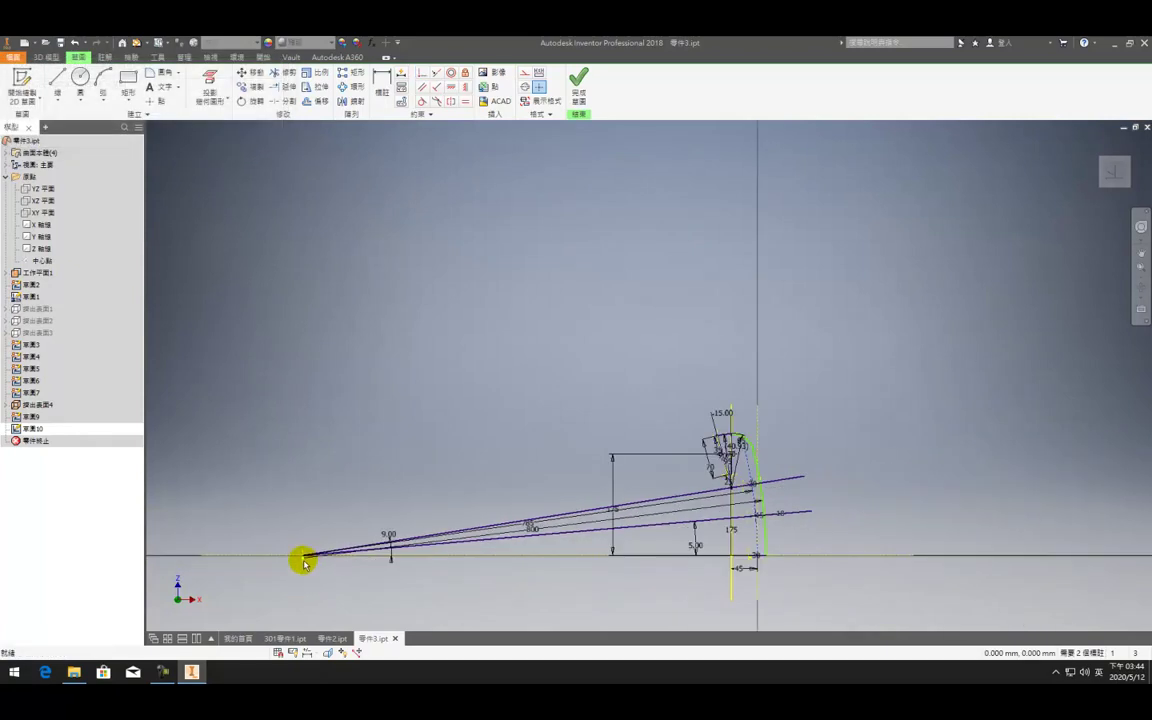
{"action": "scroll", "coordinate": [303, 535], "scroll_direction": "up", "scroll_amount": 3}
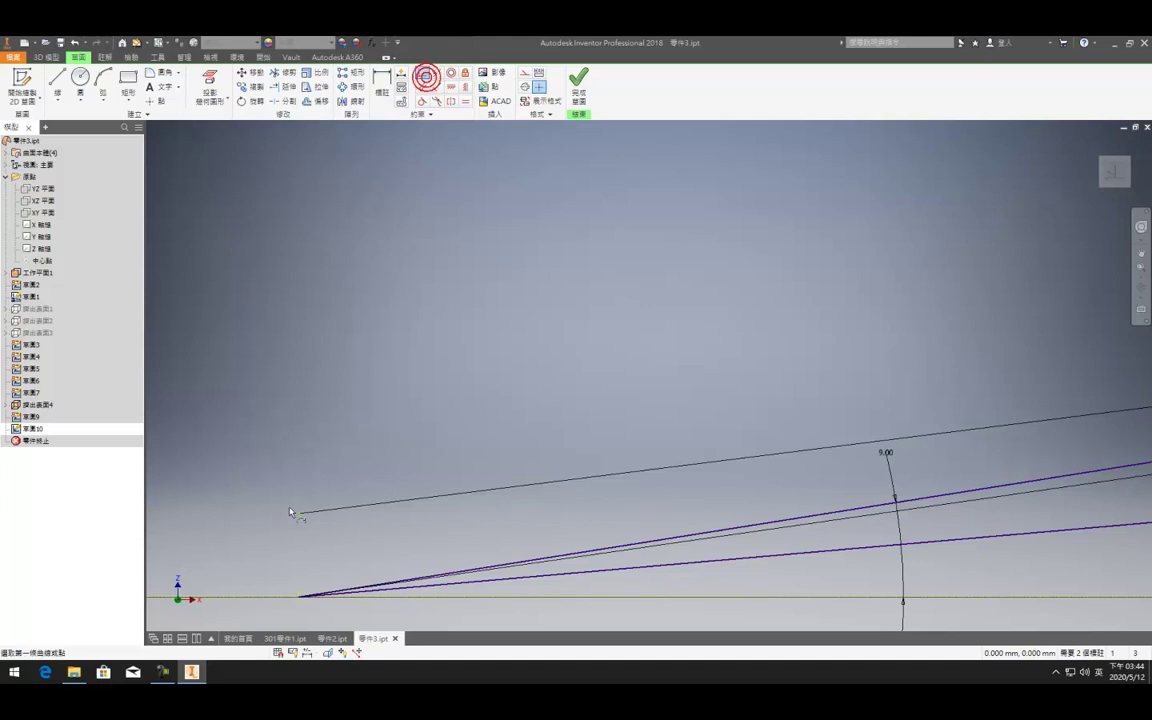
{"action": "left_click", "coordinate": [301, 596]}
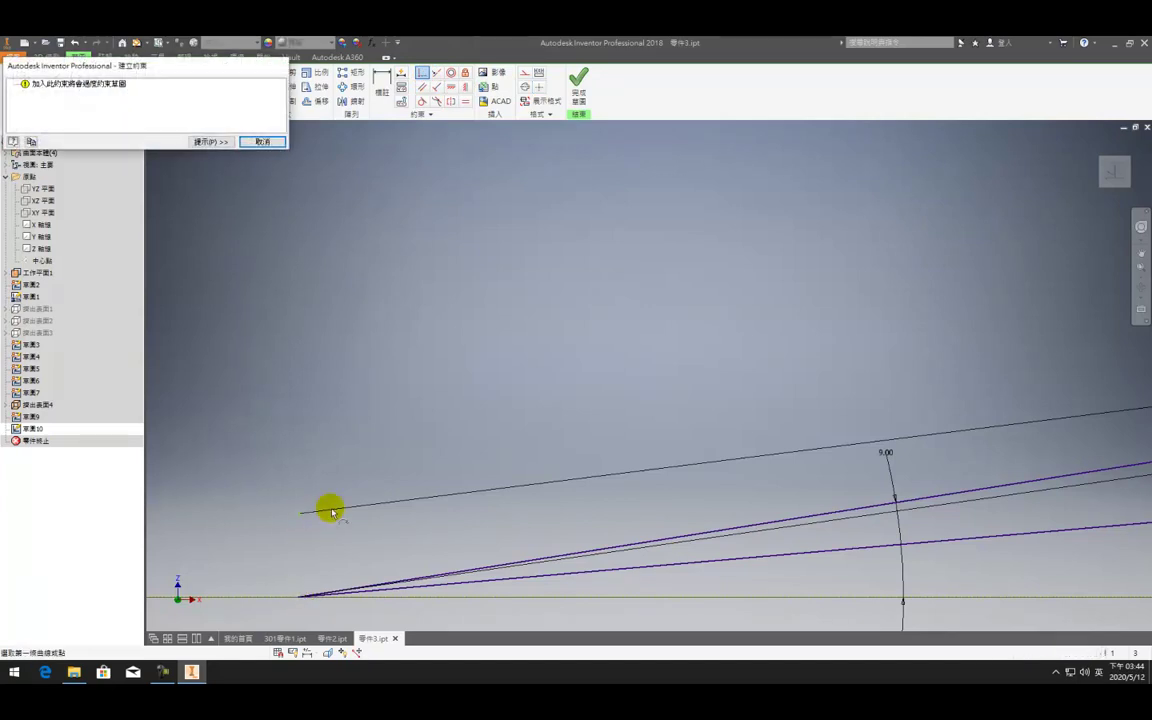
{"action": "key", "text": "Escape"}
{"action": "key", "text": "Escape"}
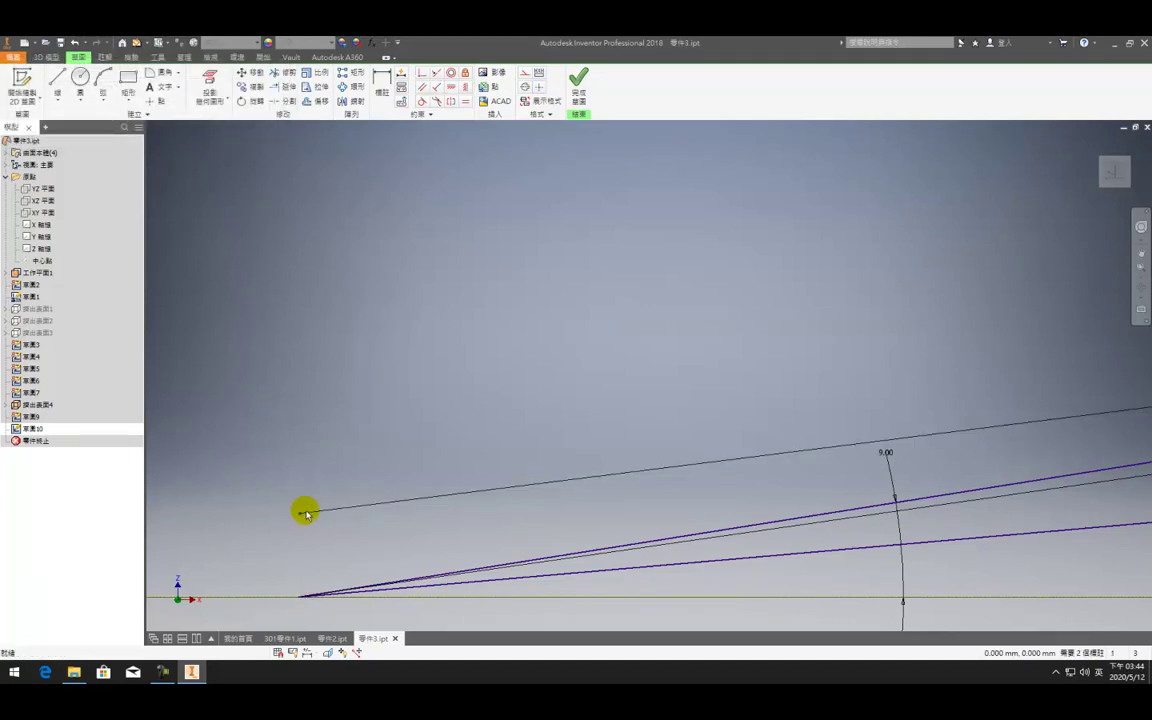
Delete the 800 mm radius arc from the sketch
{"action": "scroll", "coordinate": [483, 478], "scroll_direction": "down", "scroll_amount": 3}
{"action": "scroll", "coordinate": [532, 483], "scroll_direction": "up", "scroll_amount": 4}
{"action": "left_click", "coordinate": [699, 466]}
{"action": "key", "text": "Delete"}
Sketch a three-point outer arc from the outer end of the horizontal base line up to the free end of the top arc
{"action": "scroll", "coordinate": [667, 345], "scroll_direction": "down", "scroll_amount": 5}
{"action": "left_click", "coordinate": [103, 80]}
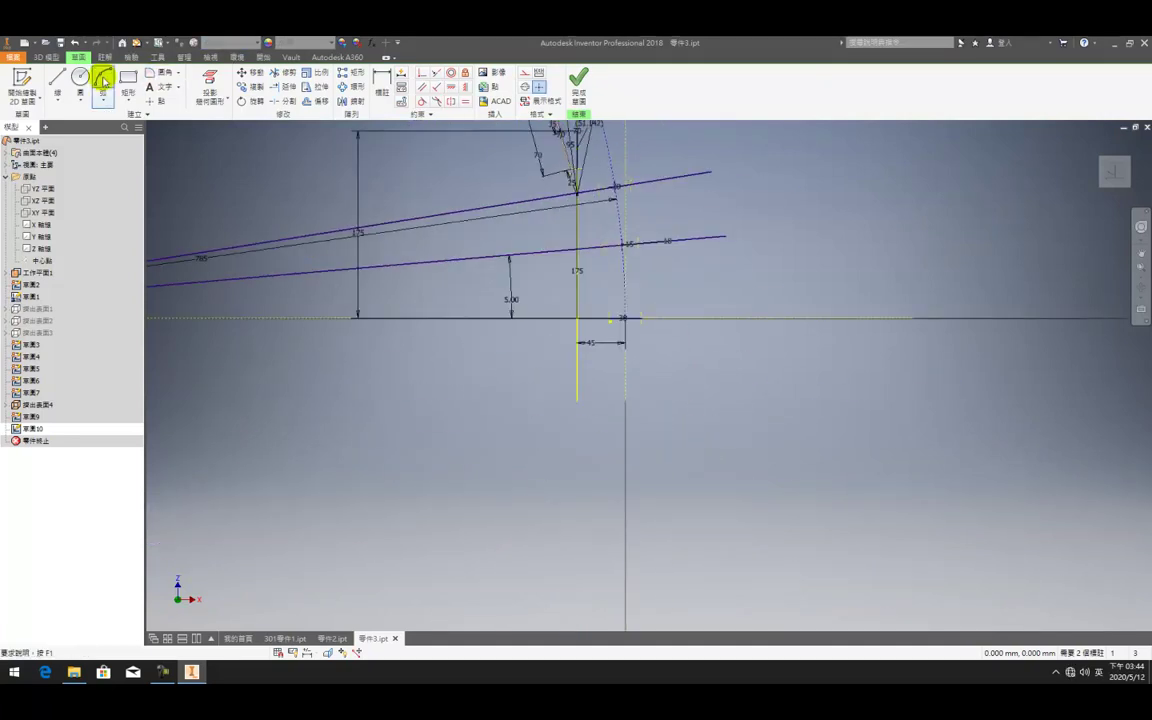
{"action": "left_click", "coordinate": [634, 319]}
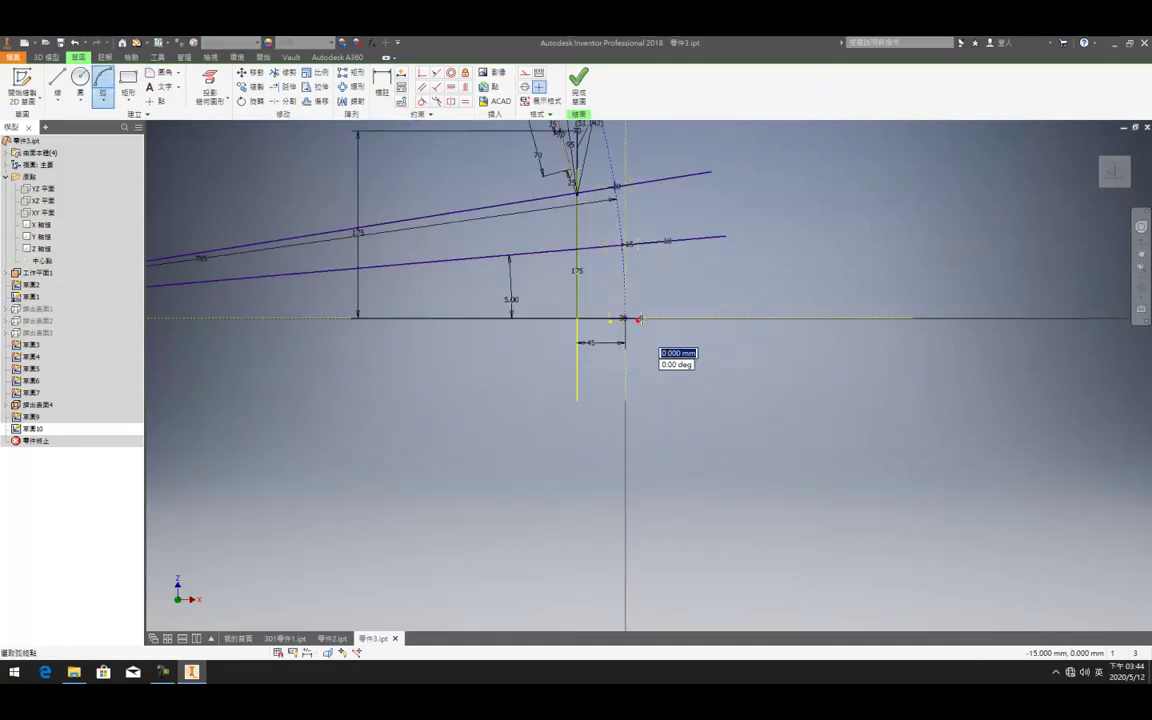
{"action": "middle_click_drag", "start_coordinate": [640, 319], "coordinate": [661, 438]}
{"action": "left_click", "coordinate": [640, 236]}
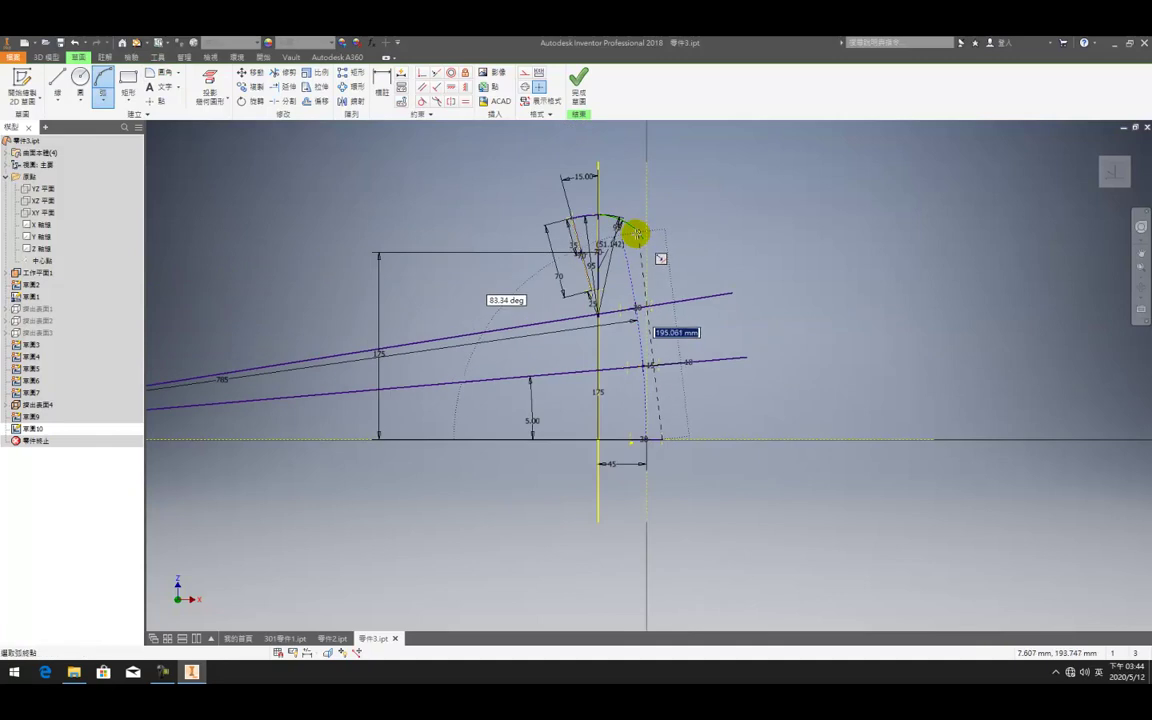
{"action": "left_click", "coordinate": [642, 252]}
{"action": "middle_click_drag", "start_coordinate": [394, 356], "coordinate": [836, 334]}
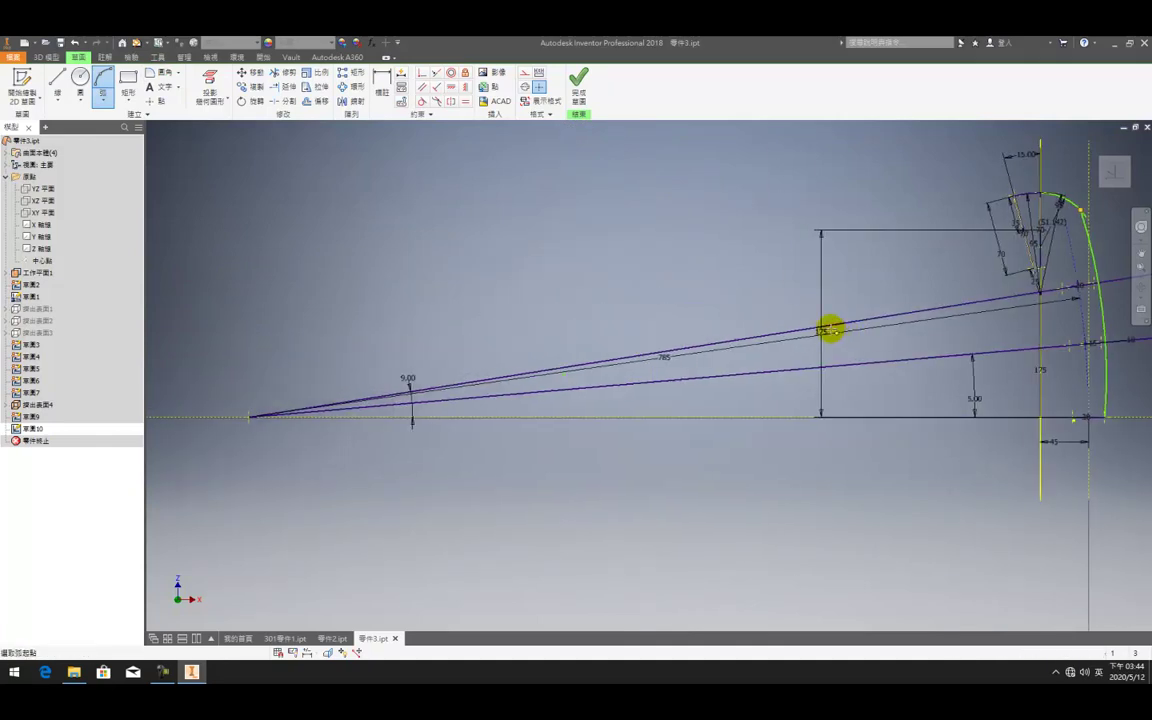
{"action": "key", "text": "Escape"}
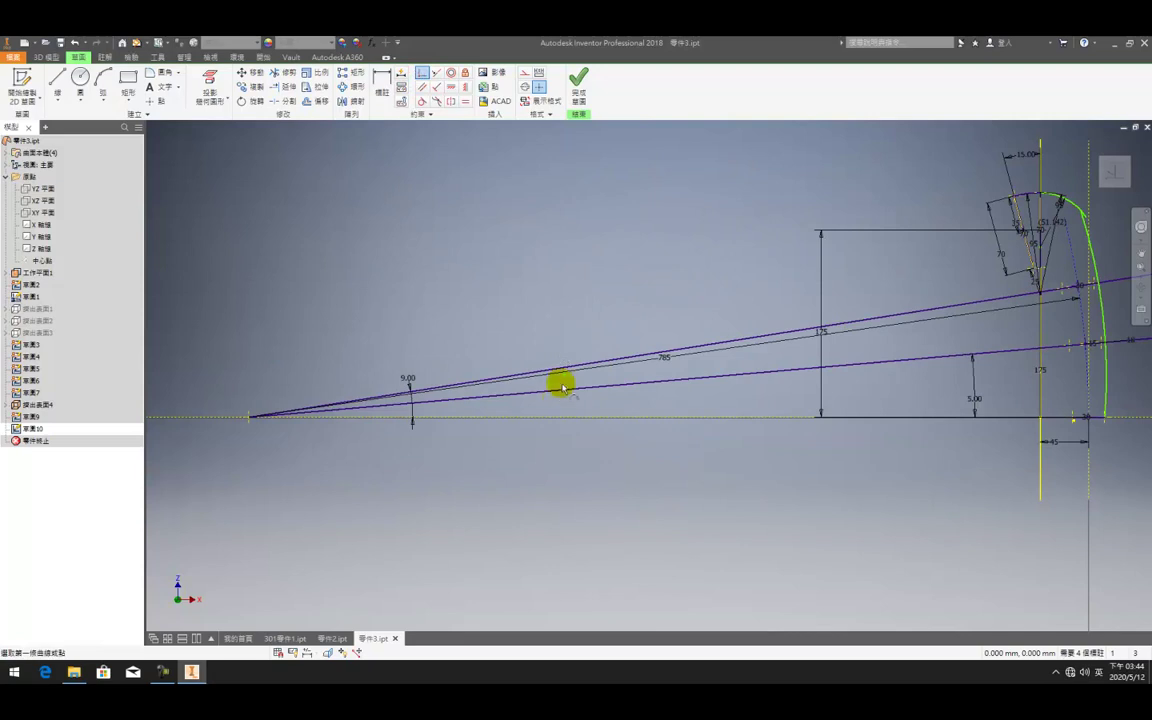
Make the outer arc's centre coincident with the long inclined lines' common vertex and dimension its radius as 800 mm
{"action": "left_click", "coordinate": [564, 381]}
{"action": "left_click", "coordinate": [249, 419]}
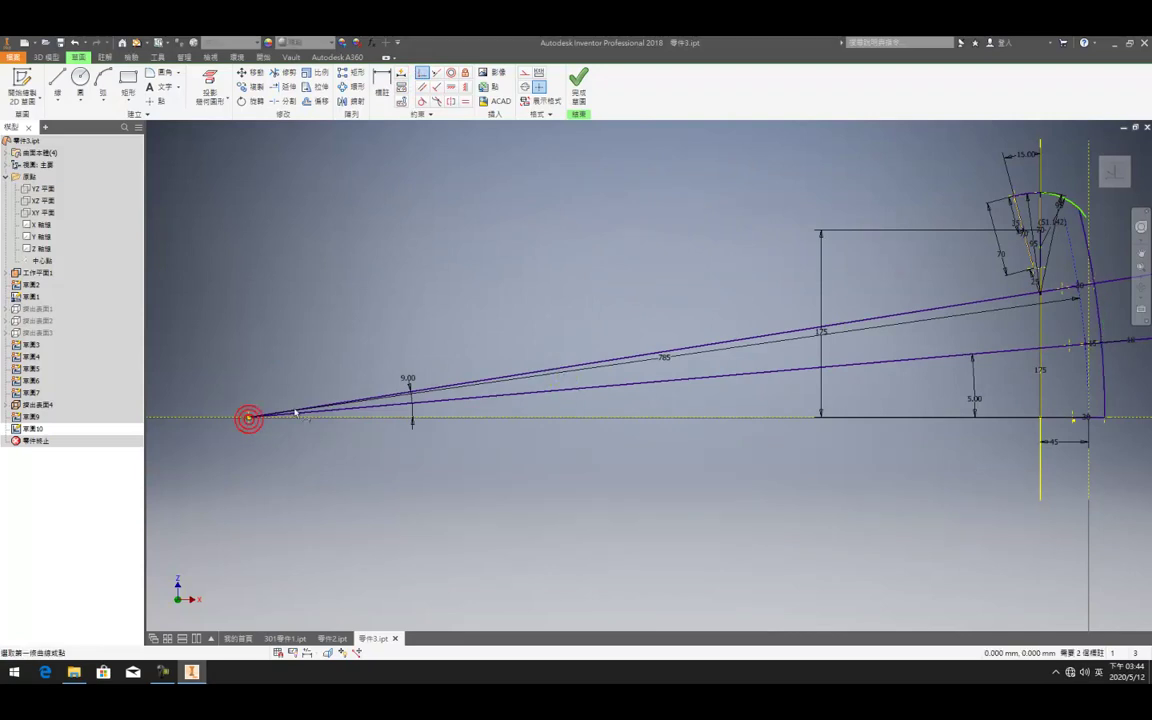
{"action": "scroll", "coordinate": [607, 373], "scroll_direction": "down", "scroll_amount": 5}
{"action": "scroll", "coordinate": [555, 350], "scroll_direction": "up", "scroll_amount": 6}
{"action": "left_click", "coordinate": [543, 378]}
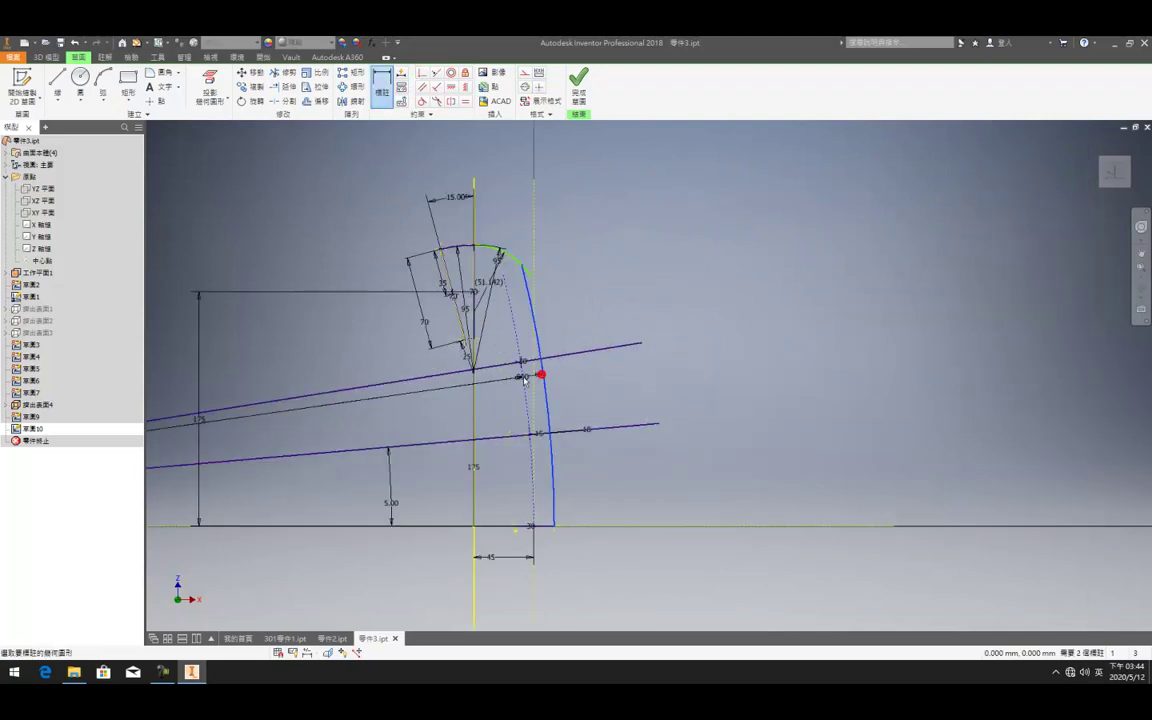
Make the top arc tangent to the 800 mm outer arc and extend it to meet that arc
{"action": "scroll", "coordinate": [487, 392], "scroll_direction": "up", "scroll_amount": 6}
{"action": "scroll", "coordinate": [487, 392], "scroll_direction": "down", "scroll_amount": 5}
{"action": "key", "text": "Escape"}
{"action": "key", "text": "Escape"}
{"action": "left_click", "coordinate": [536, 265]}
{"action": "scroll", "coordinate": [528, 228], "scroll_direction": "up", "scroll_amount": 3}
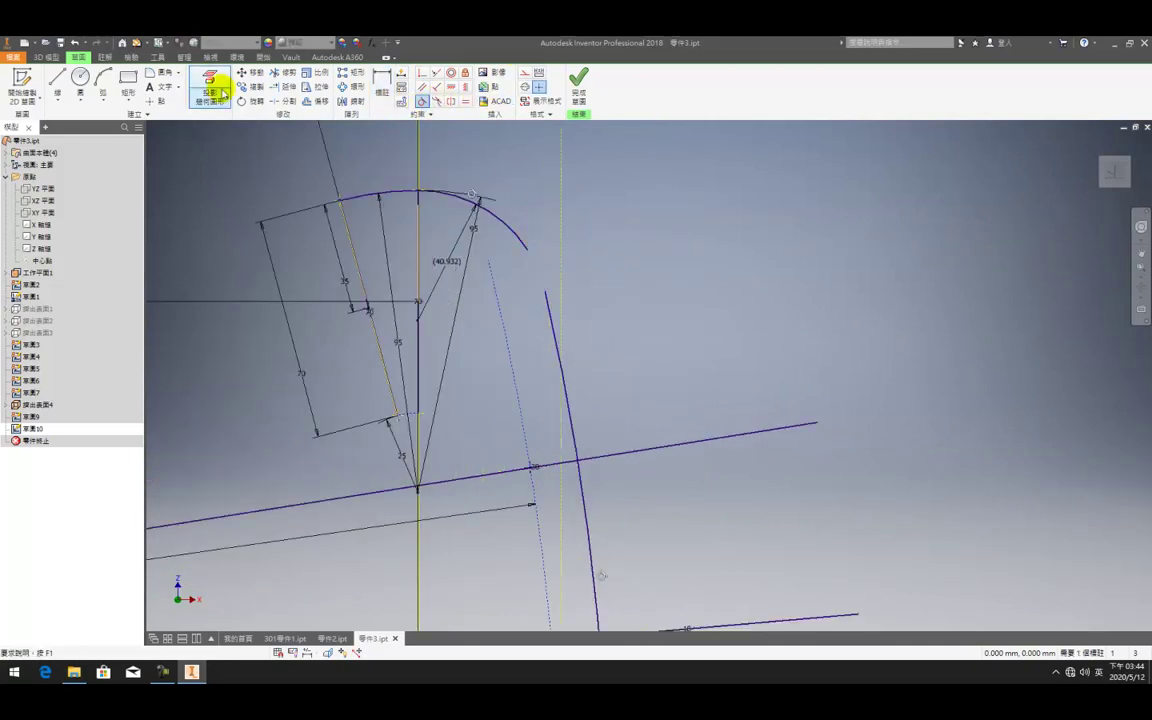
{"action": "left_click", "coordinate": [281, 87]}
{"action": "left_click", "coordinate": [522, 243]}
{"action": "scroll", "coordinate": [632, 496], "scroll_direction": "up", "scroll_amount": 5}
{"action": "scroll", "coordinate": [519, 468], "scroll_direction": "up", "scroll_amount": 5}
{"action": "scroll", "coordinate": [549, 359], "scroll_direction": "down", "scroll_amount": 3}
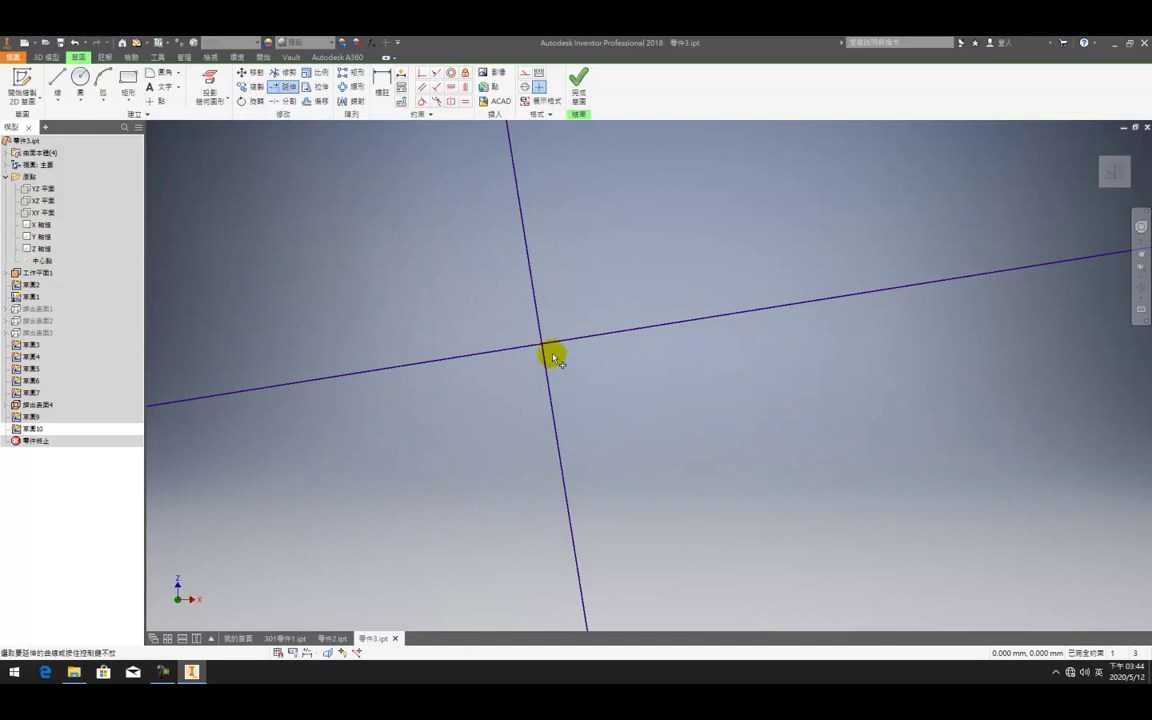
{"action": "scroll", "coordinate": [553, 316], "scroll_direction": "down", "scroll_amount": 6}
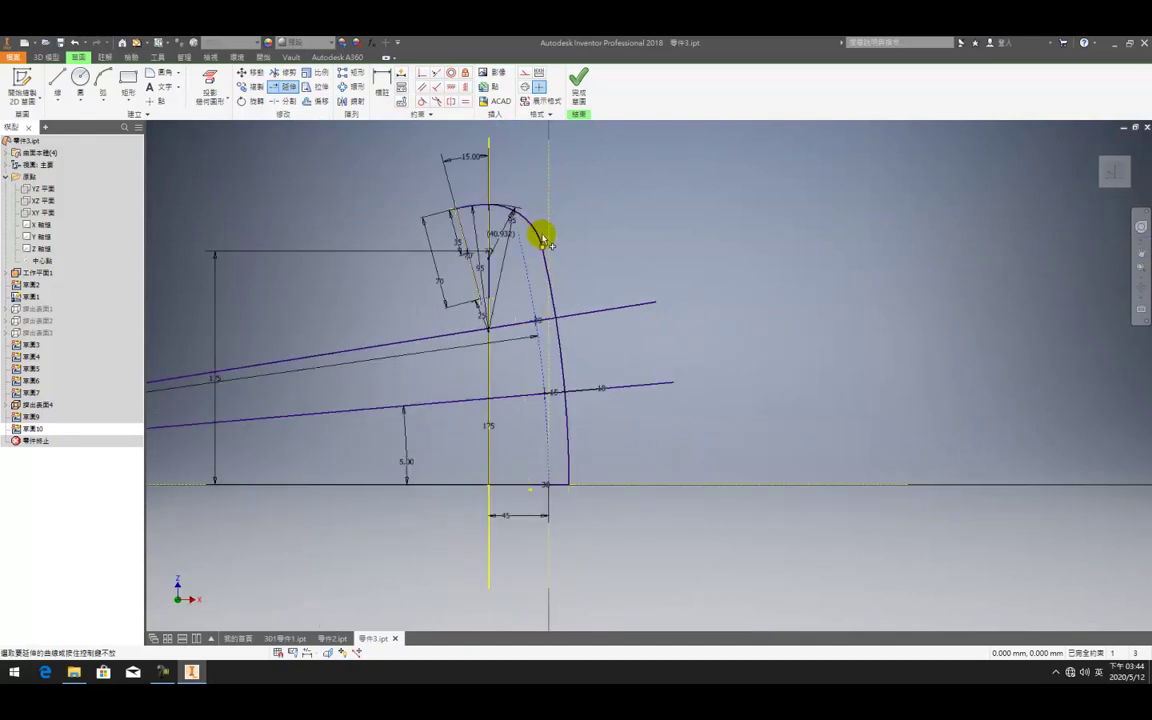
Sketch a 25 mm radius arc from the lower end of the 15° section line to the lower end of the vertical section line
{"action": "scroll", "coordinate": [543, 240], "scroll_direction": "up", "scroll_amount": 4}
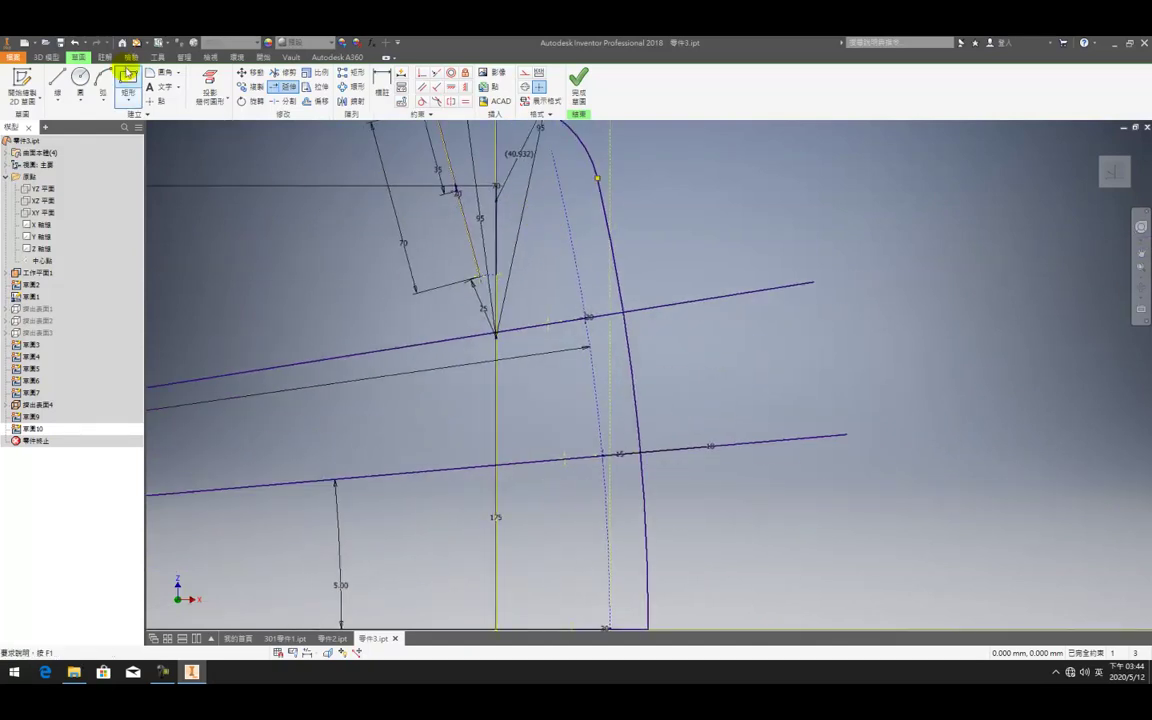
{"action": "left_click", "coordinate": [103, 84]}
{"action": "scroll", "coordinate": [520, 240], "scroll_direction": "up", "scroll_amount": 5}
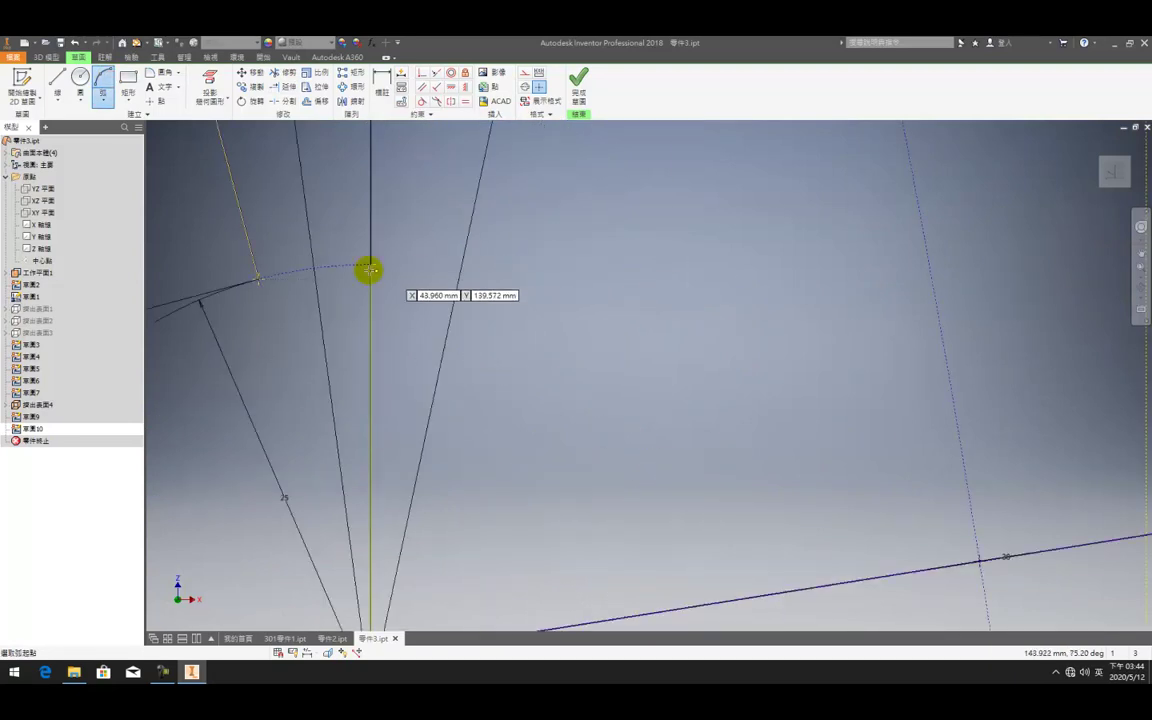
{"action": "left_click", "coordinate": [258, 280]}
{"action": "left_click", "coordinate": [372, 264]}
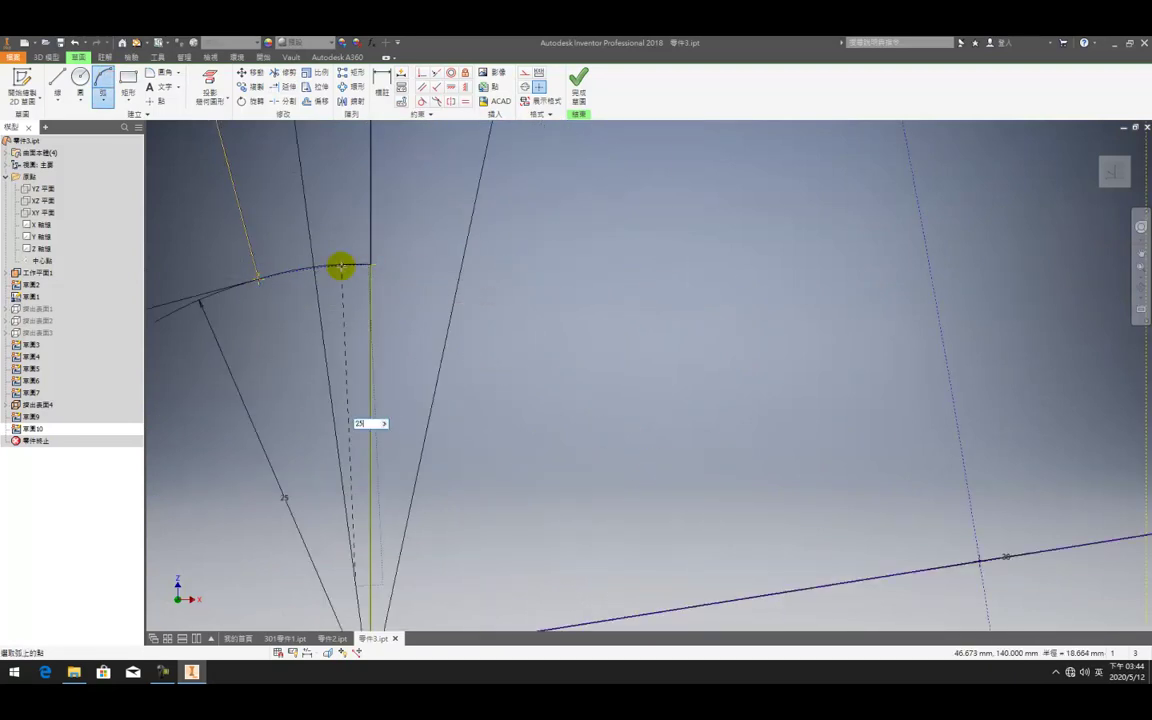
{"action": "type", "text": "25"}
{"action": "key", "text": "Return"}
Continue the inner guide curve from the vertical section line's lower end with a 20.4 mm radius arc
{"action": "scroll", "coordinate": [338, 254], "scroll_direction": "down", "scroll_amount": 3}
{"action": "left_click", "coordinate": [345, 253]}
{"action": "left_click", "coordinate": [483, 383]}
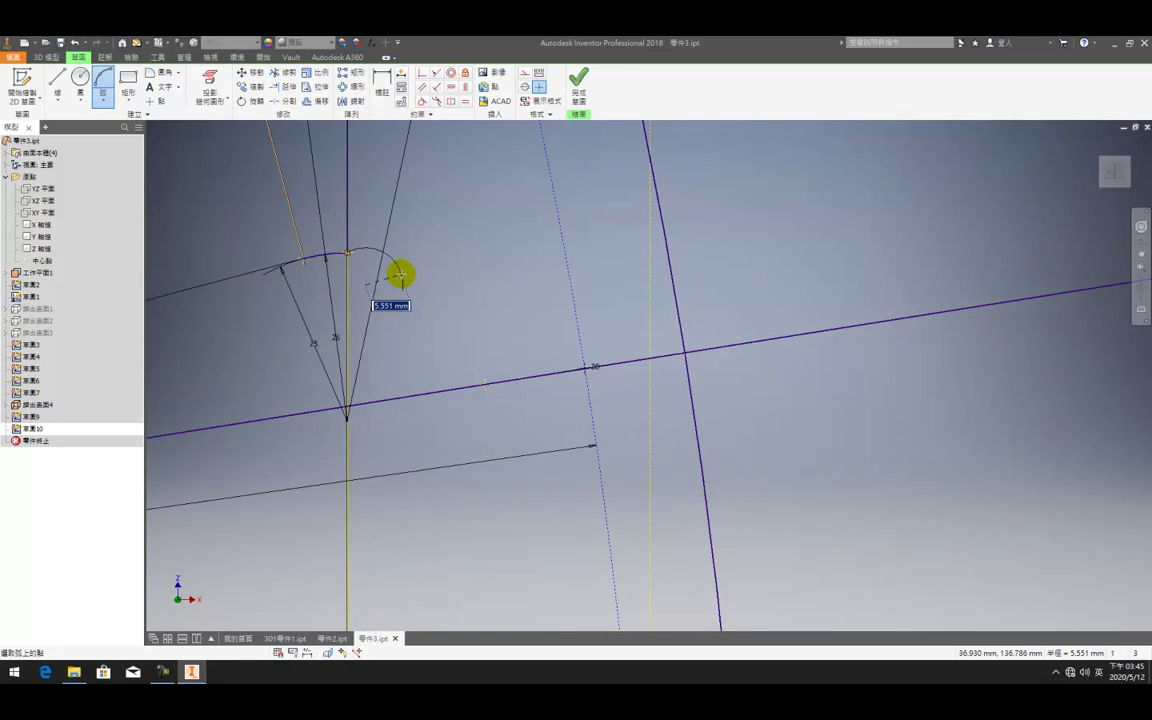
{"action": "left_click", "coordinate": [400, 273]}
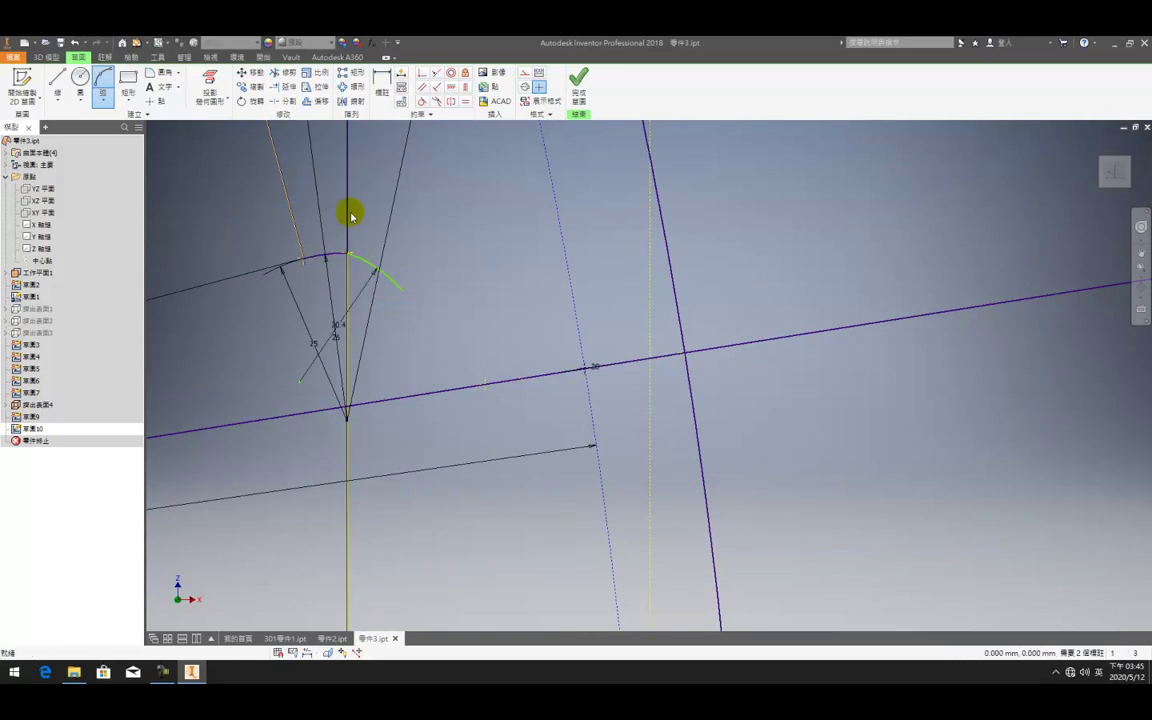
Align the 20.4 mm arc's centre vertically with the 25 mm arc's centre and turn its radius into a driven dimension
{"action": "left_click", "coordinate": [297, 389]}
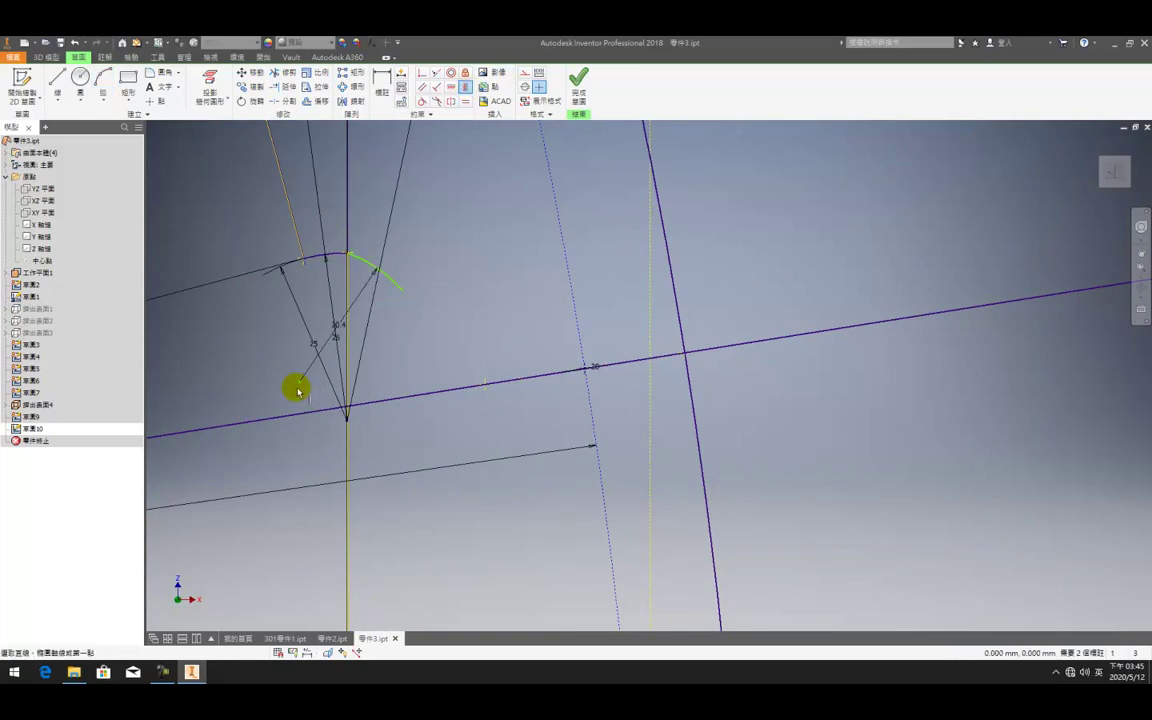
{"action": "left_click", "coordinate": [346, 422]}
{"action": "right_click", "coordinate": [389, 329]}
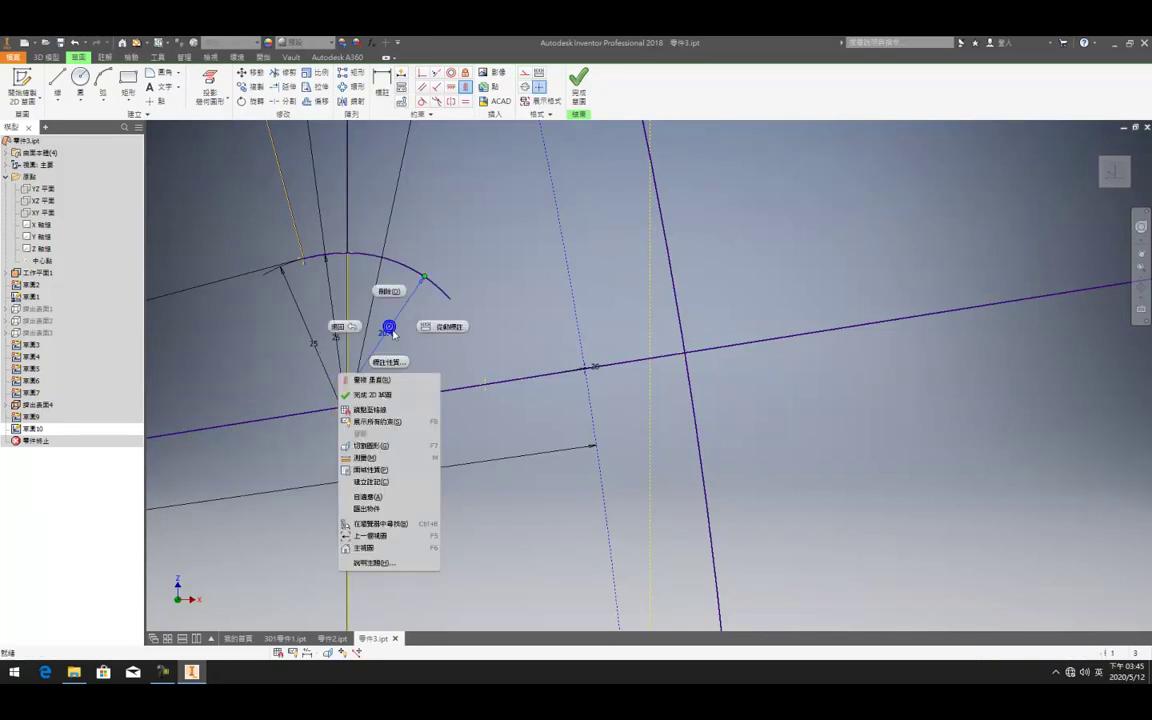
{"action": "left_click", "coordinate": [446, 331]}
{"action": "scroll", "coordinate": [447, 328], "scroll_direction": "up", "scroll_amount": 5}
{"action": "scroll", "coordinate": [460, 368], "scroll_direction": "down", "scroll_amount": 3}
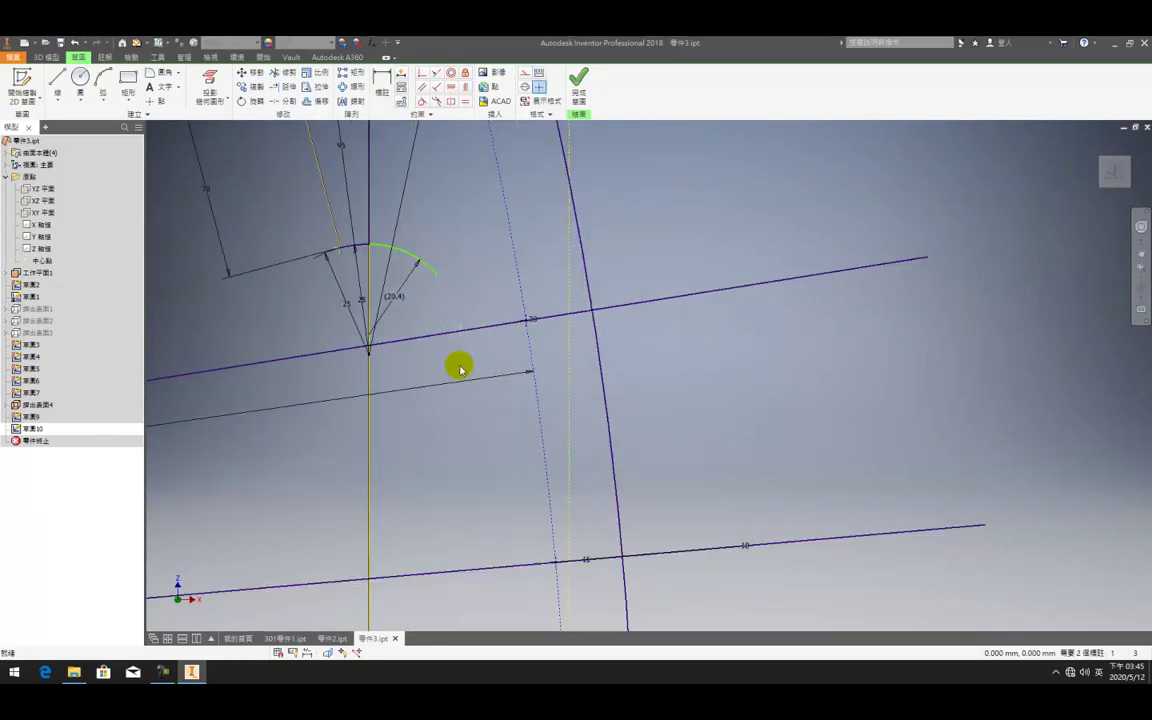
Sketch a 770 mm radius arc from the free end of the 20.4 mm arc down to the inner end of the horizontal base line
{"action": "scroll", "coordinate": [460, 370], "scroll_direction": "up", "scroll_amount": 3}
{"action": "left_click", "coordinate": [104, 88]}
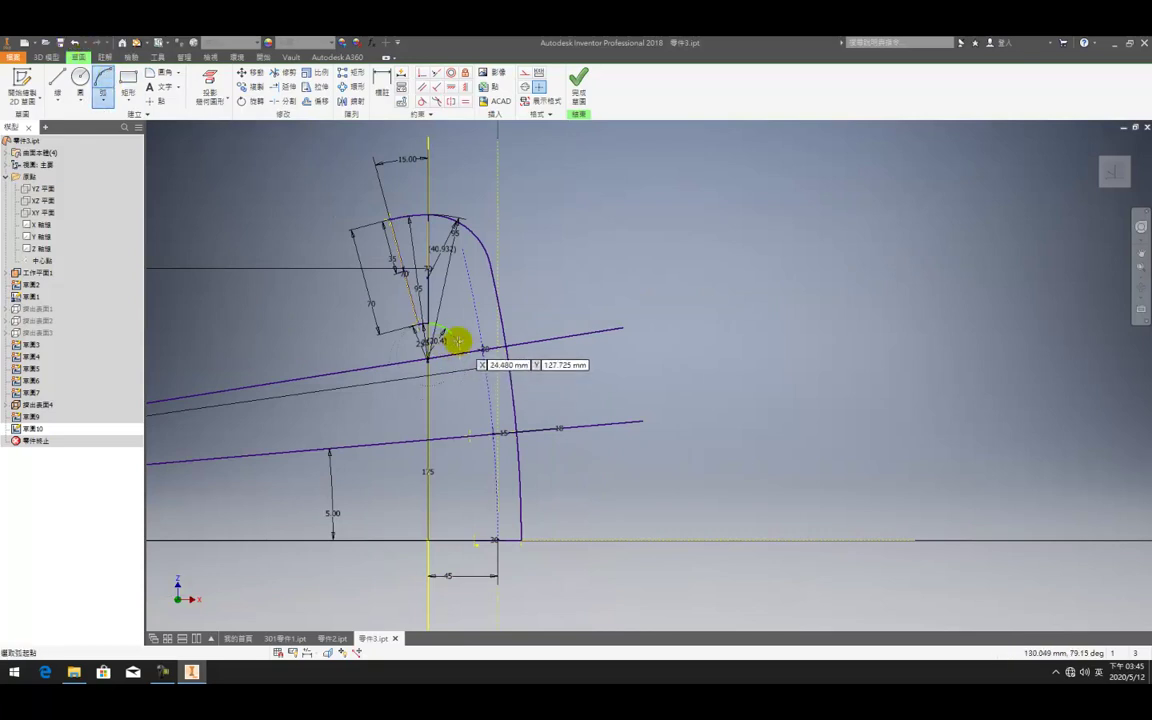
{"action": "left_click", "coordinate": [441, 332]}
{"action": "left_click", "coordinate": [471, 541]}
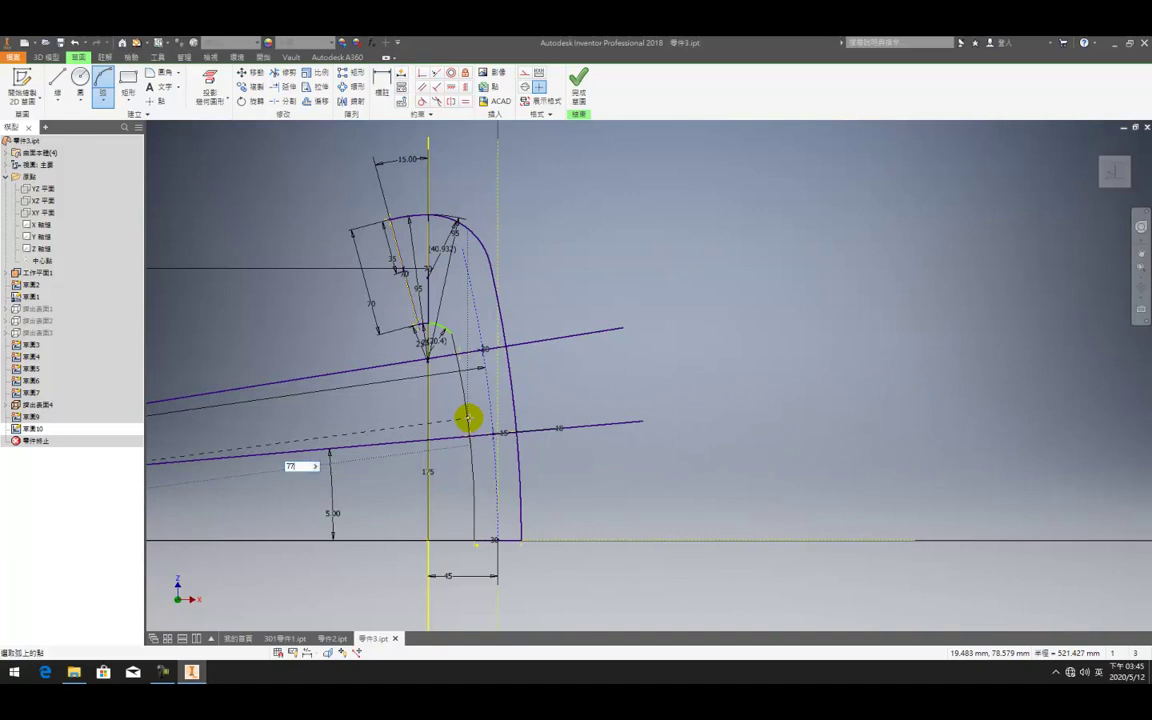
{"action": "key", "text": "Return"}
{"action": "key", "text": "Escape"}
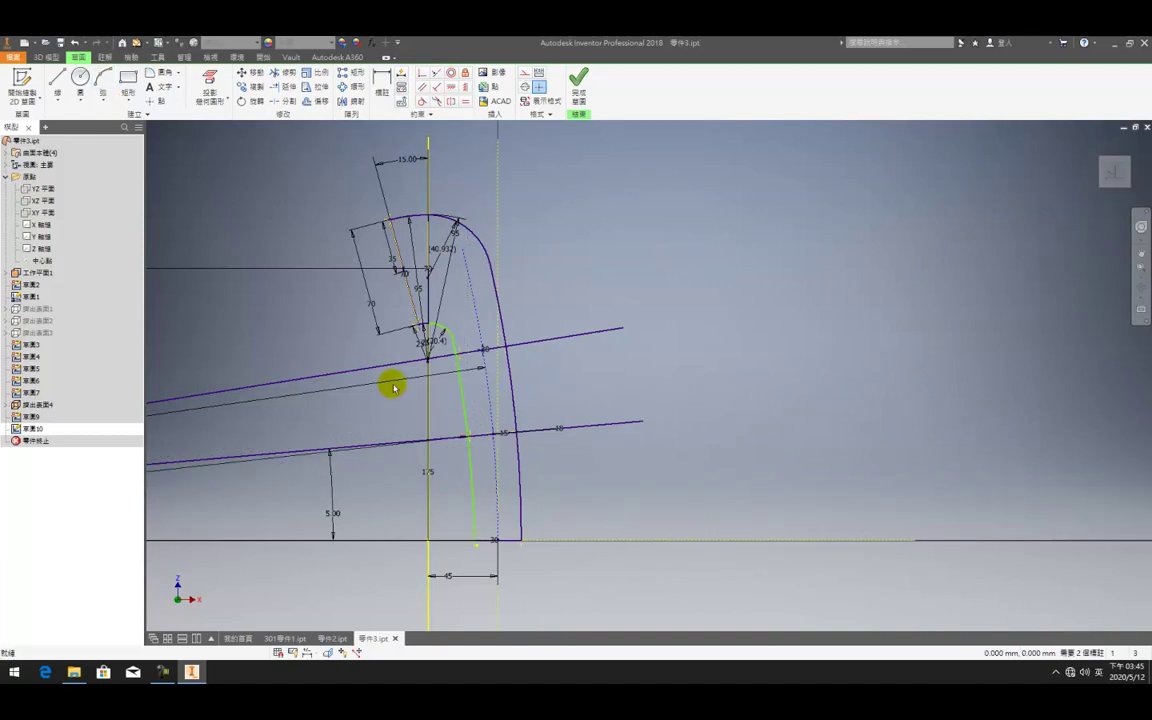
Turn the inner arc's 770 mm radius into a driven dimension
{"action": "scroll", "coordinate": [342, 467], "scroll_direction": "up", "scroll_amount": 5}
{"action": "scroll", "coordinate": [272, 466], "scroll_direction": "down", "scroll_amount": 3}
{"action": "middle_click_drag", "start_coordinate": [257, 467], "coordinate": [486, 427]}
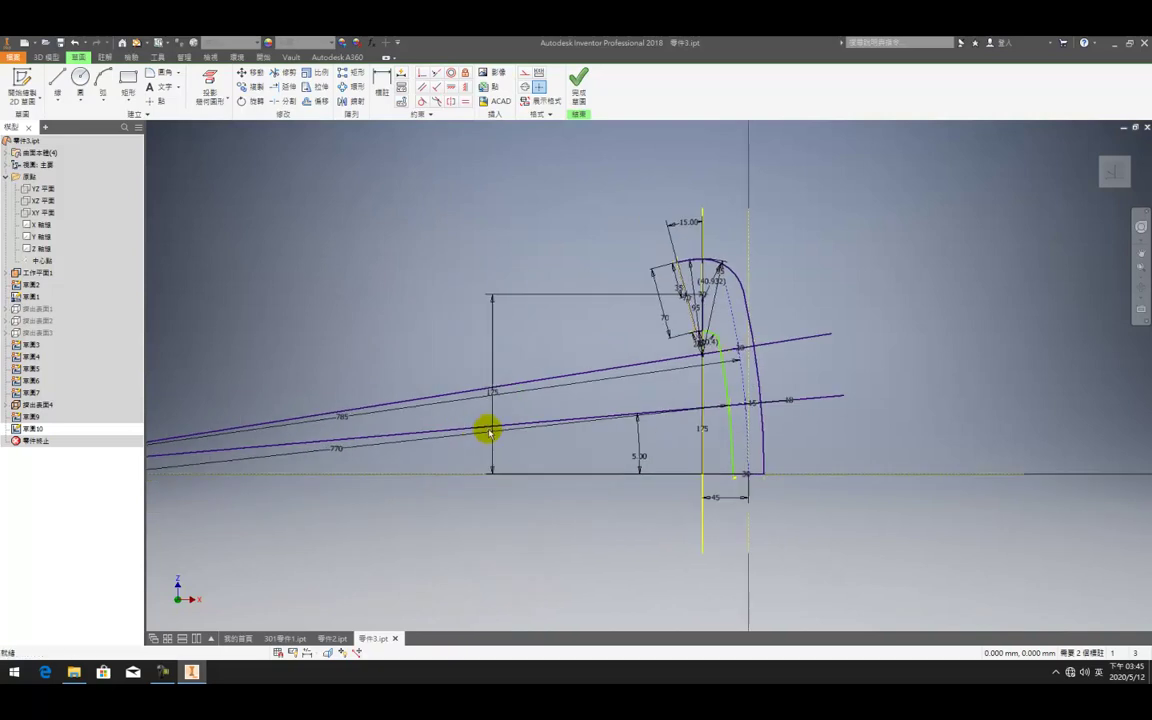
{"action": "right_click", "coordinate": [342, 449]}
{"action": "left_click", "coordinate": [388, 450]}
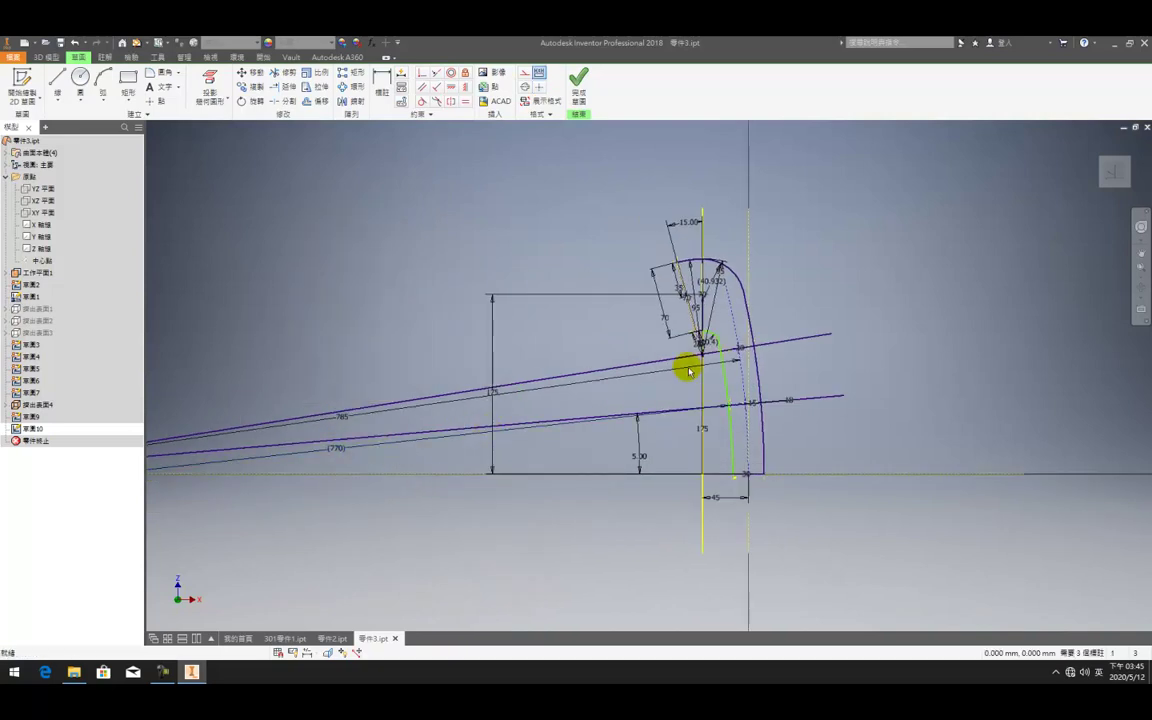
Make the two inner arcs tangent and constrain their joint coincident with the inner end of the upper inclined section
{"action": "scroll", "coordinate": [732, 343], "scroll_direction": "down", "scroll_amount": 5}
{"action": "left_click", "coordinate": [427, 103]}
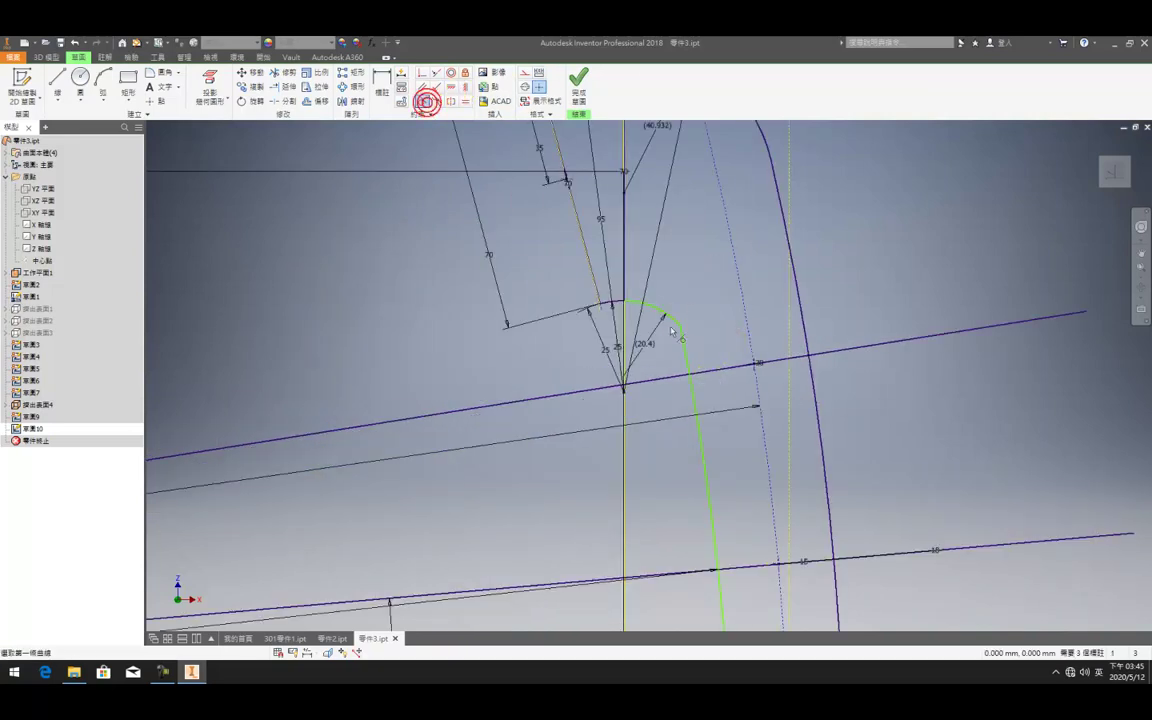
{"action": "left_click", "coordinate": [684, 345]}
{"action": "left_click", "coordinate": [668, 314]}
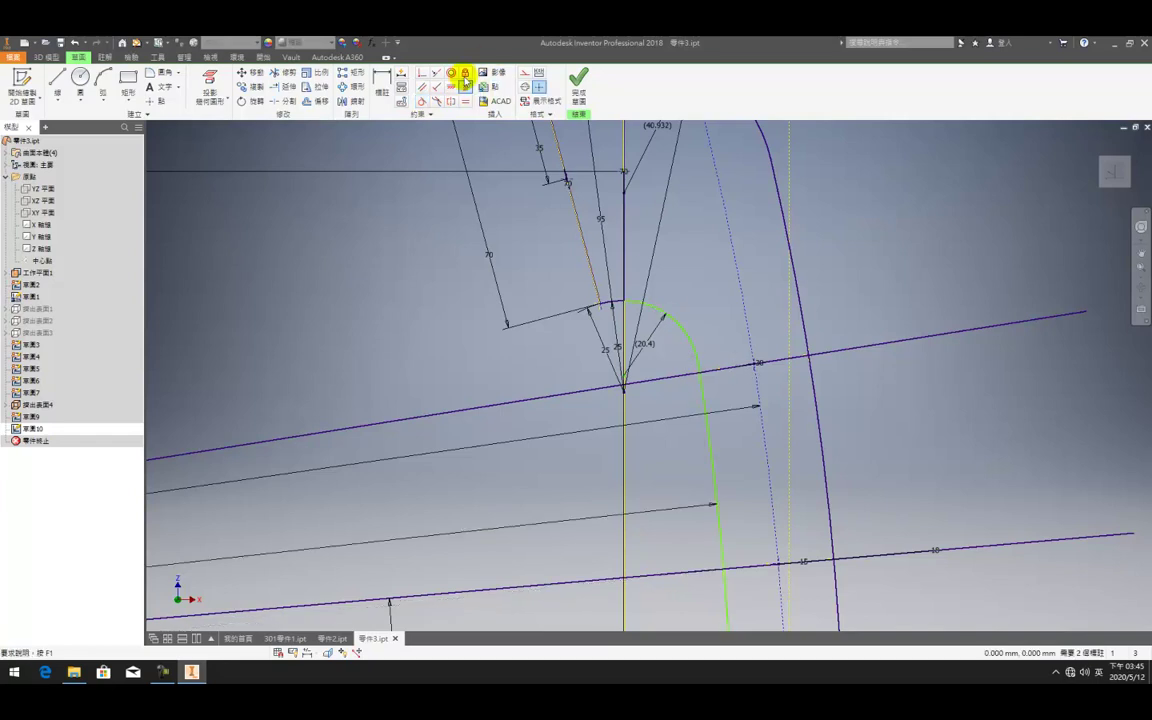
{"action": "left_click", "coordinate": [702, 380]}
{"action": "scroll", "coordinate": [671, 375], "scroll_direction": "down", "scroll_amount": 4}
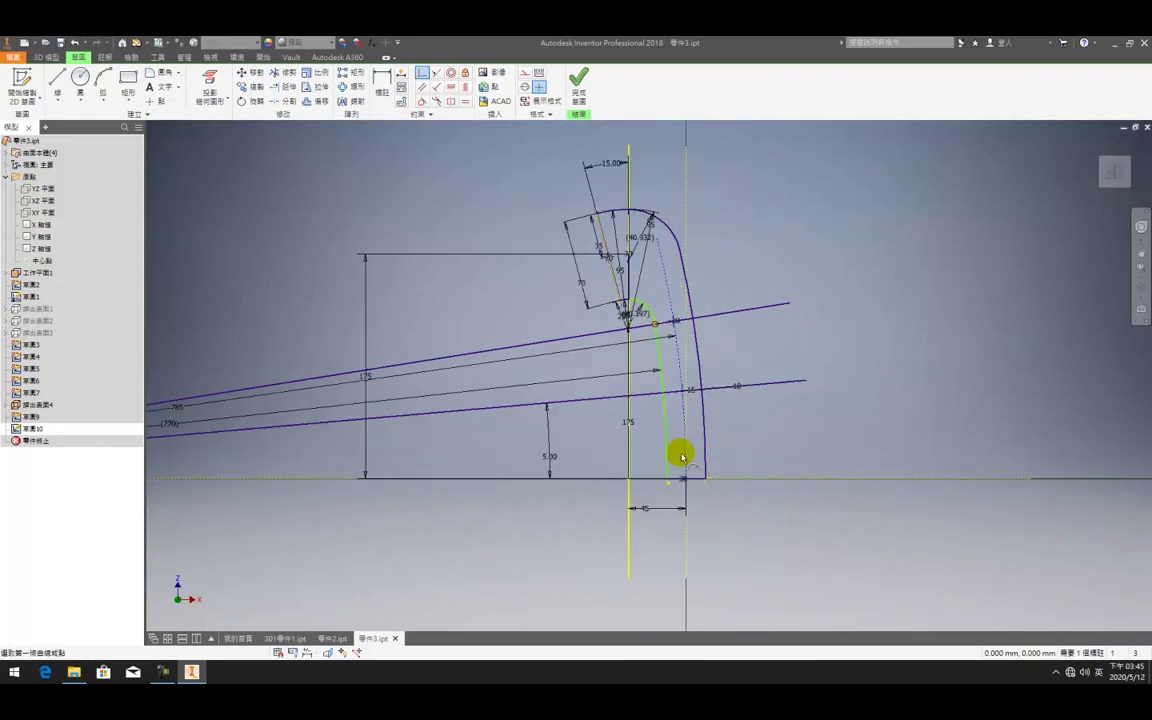
Constrain the inner end of the lower inclined section line coincident with the long inner arc
{"action": "scroll", "coordinate": [669, 406], "scroll_direction": "up", "scroll_amount": 5}
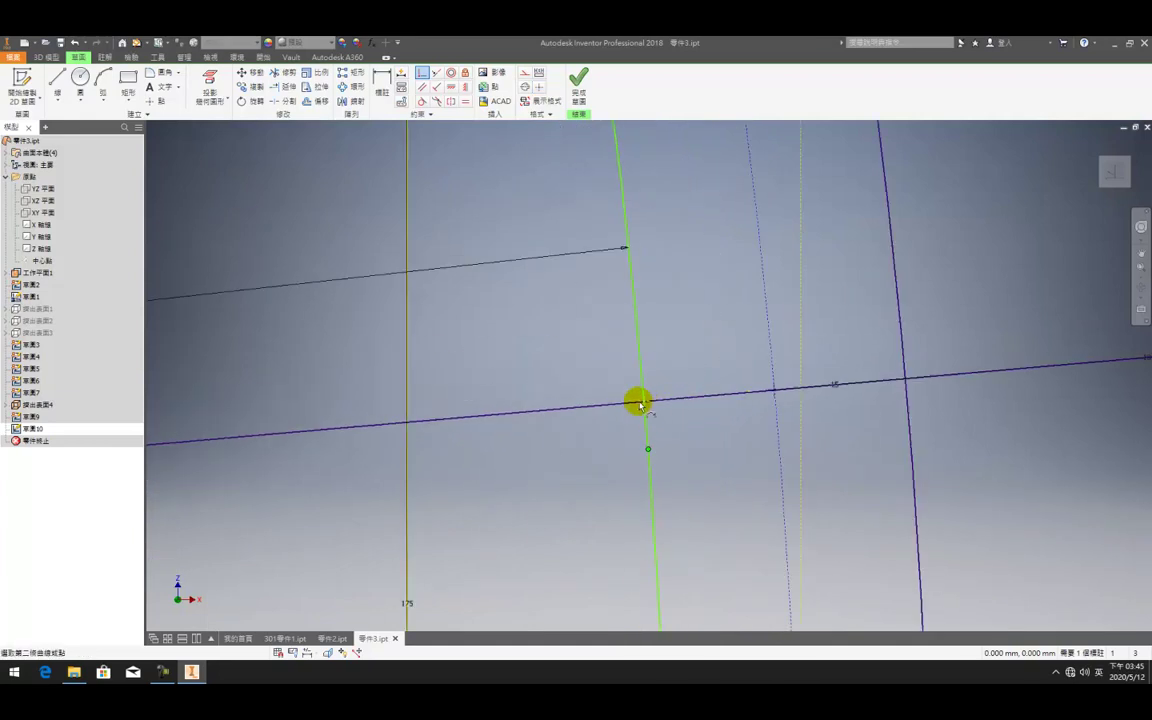
{"action": "left_click", "coordinate": [643, 404]}
{"action": "key", "text": "Escape"}
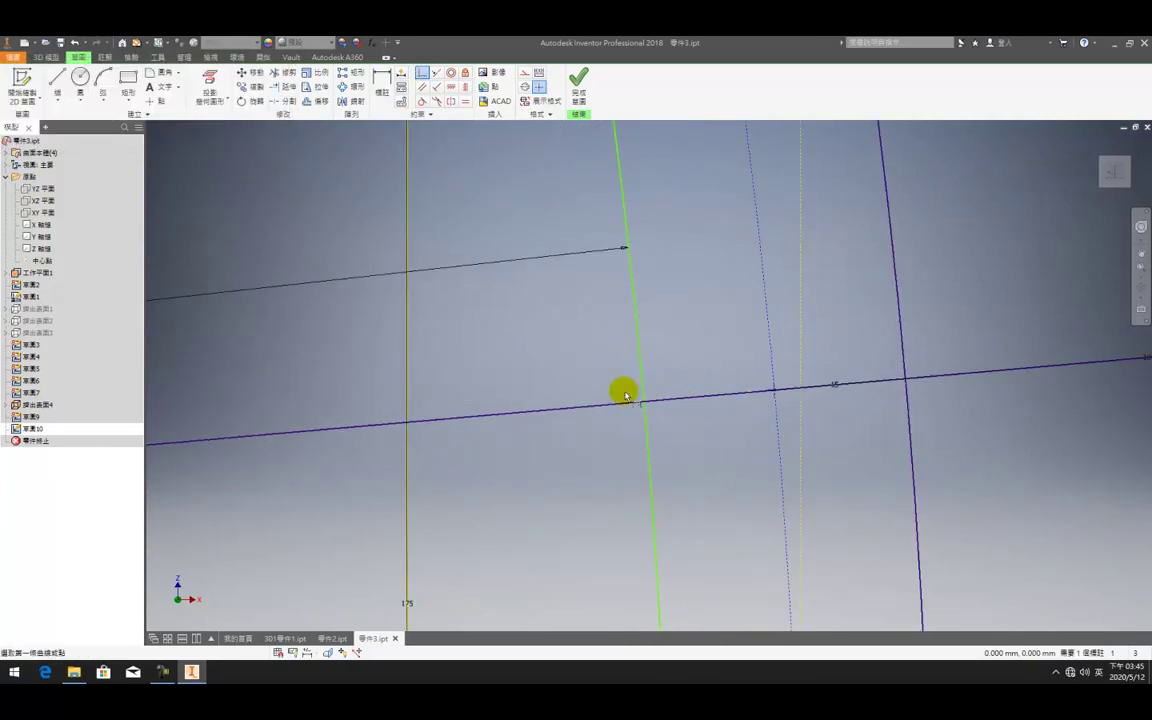
{"action": "left_click", "coordinate": [640, 383]}
{"action": "scroll", "coordinate": [640, 385], "scroll_direction": "down", "scroll_amount": 4}
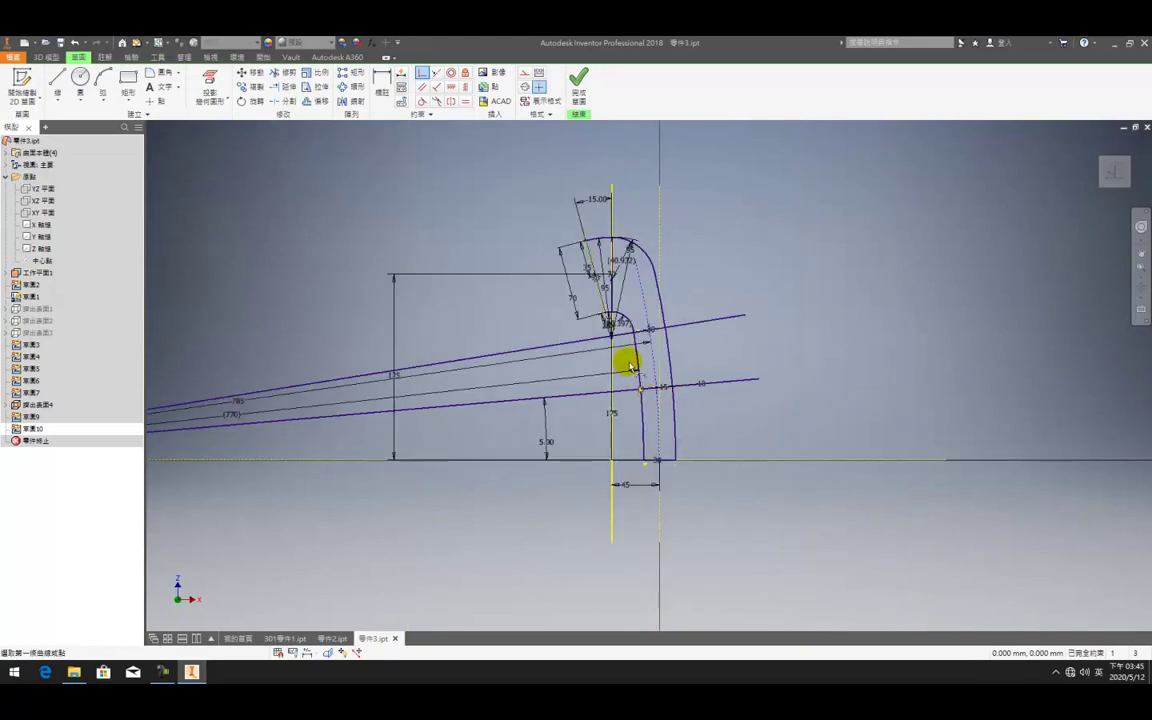
Finish the guide curve sketch and hide 草圖1
{"action": "scroll", "coordinate": [620, 316], "scroll_direction": "up", "scroll_amount": 3}
{"action": "scroll", "coordinate": [522, 260], "scroll_direction": "down", "scroll_amount": 2}
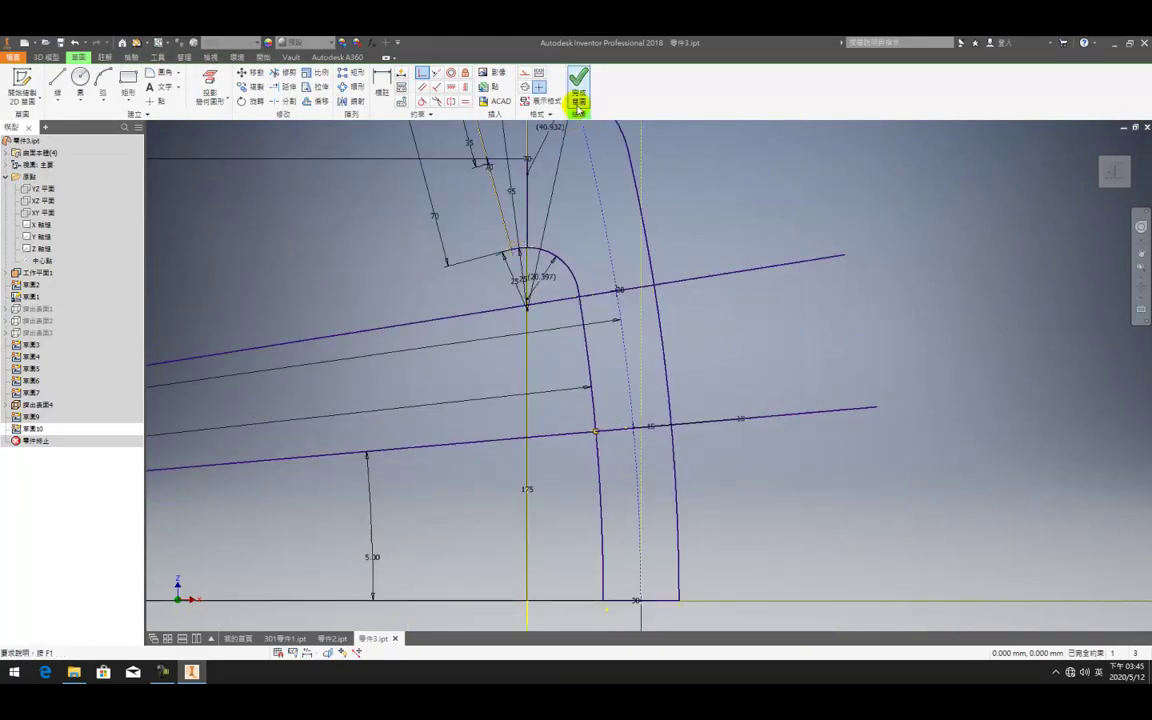
{"action": "left_click", "coordinate": [578, 104]}
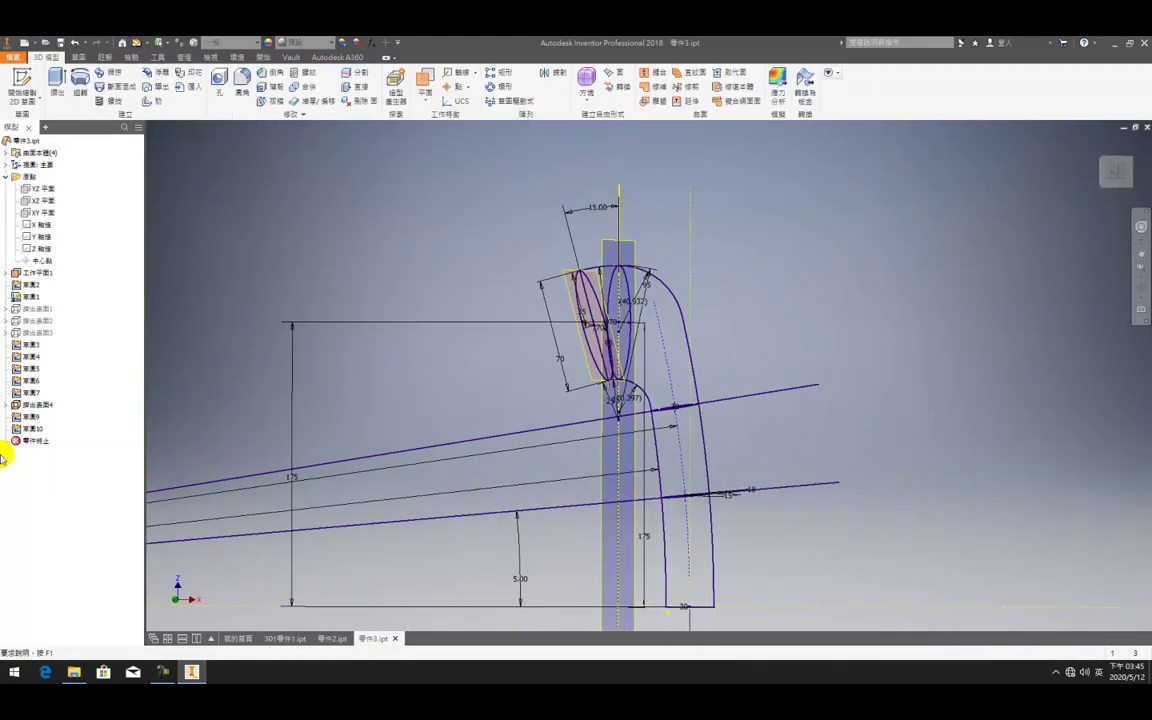
{"action": "right_click", "coordinate": [35, 300]}
{"action": "left_click", "coordinate": [68, 446]}
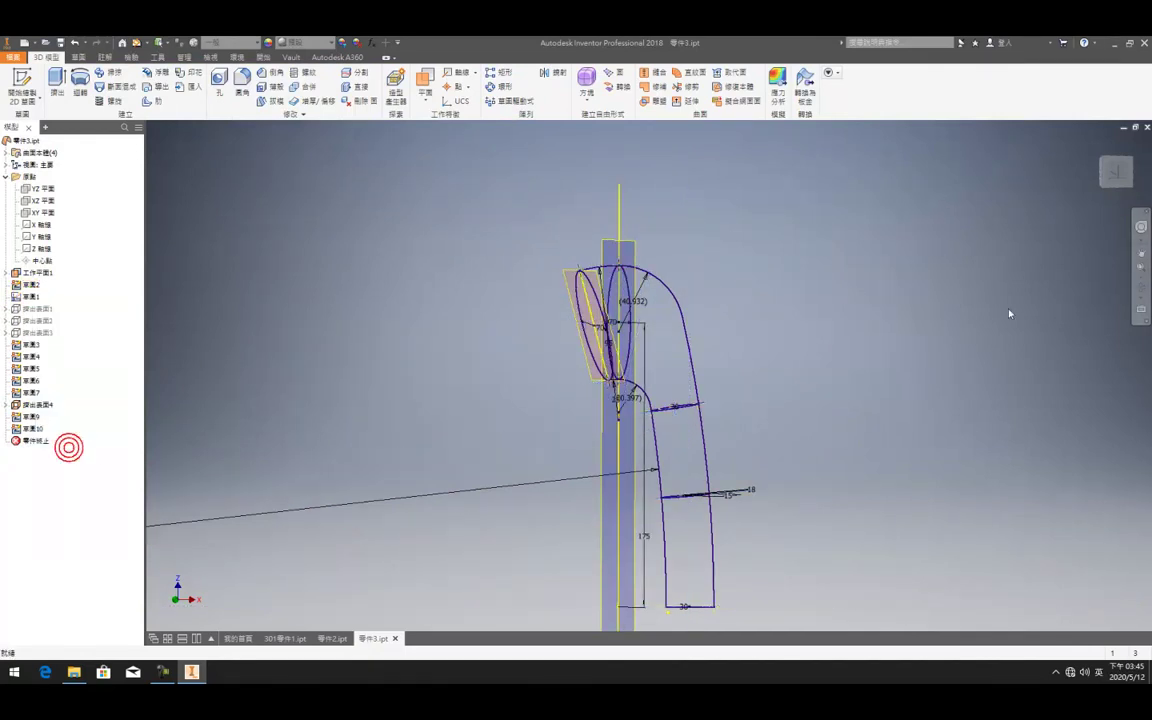
Start a Loft with the inclined ellipse 草圖9 and the vertical ellipse 草圖2 as its first sections
{"action": "scroll", "coordinate": [655, 320], "scroll_direction": "up", "scroll_amount": 3}
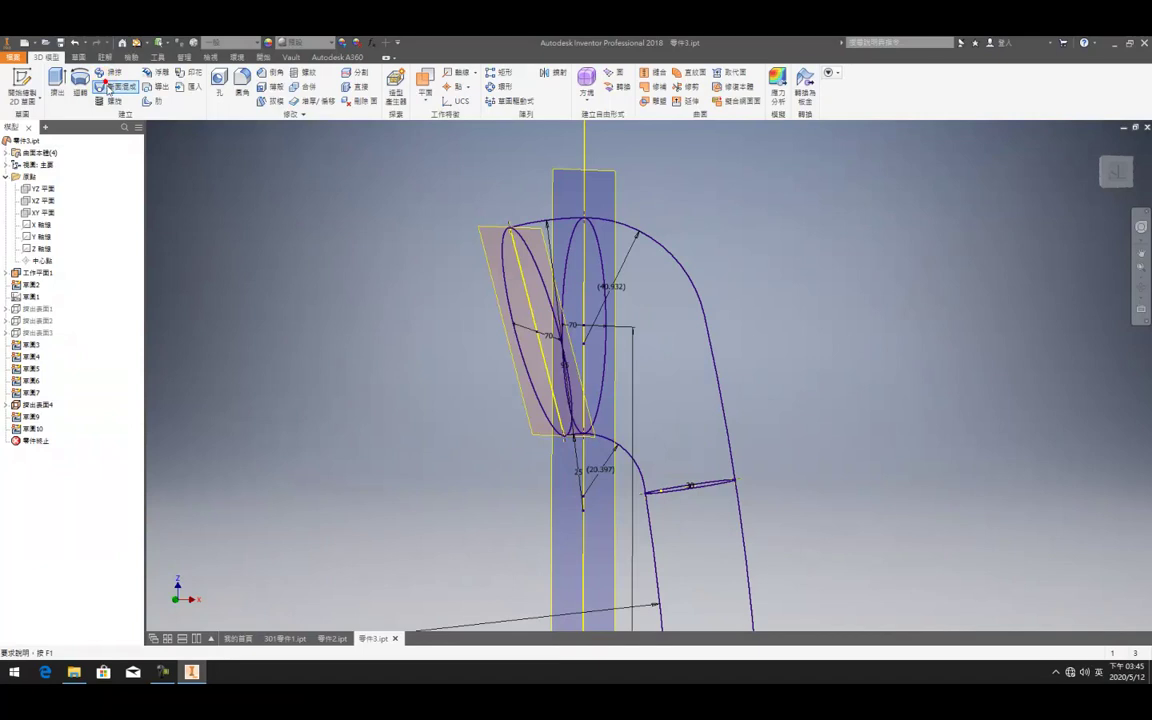
{"action": "left_click", "coordinate": [108, 87]}
{"action": "left_click", "coordinate": [540, 268]}
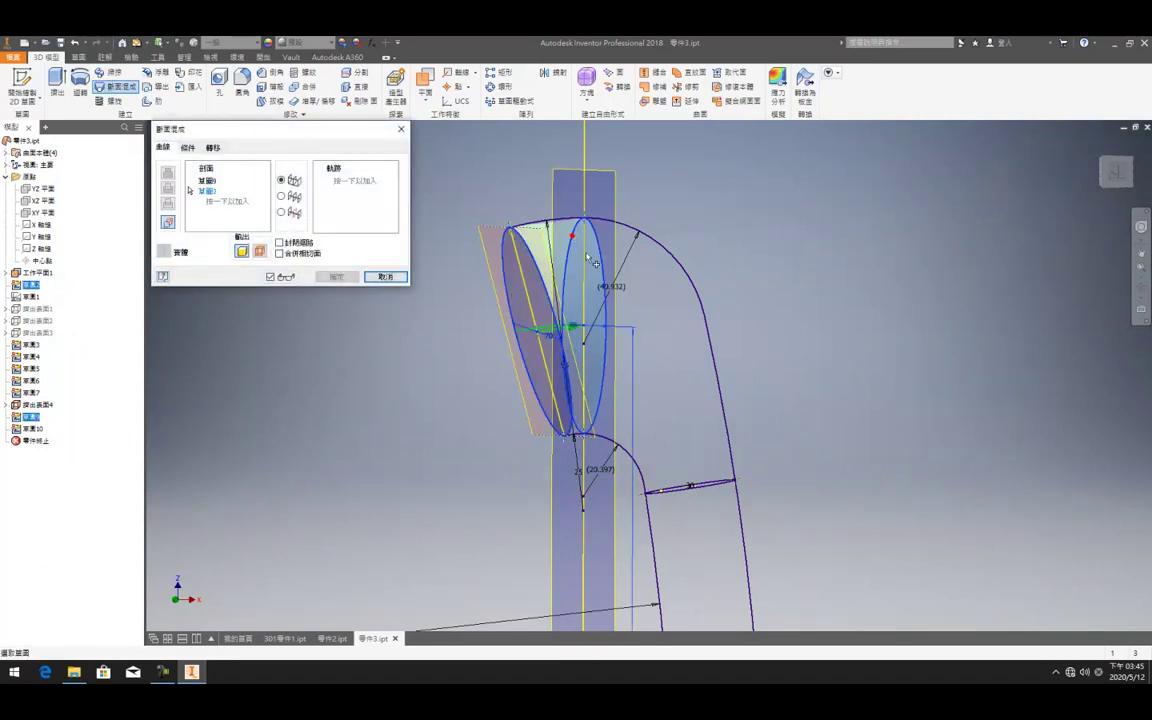
{"action": "scroll", "coordinate": [638, 360], "scroll_direction": "down", "scroll_amount": 3}
{"action": "scroll", "coordinate": [625, 340], "scroll_direction": "up", "scroll_amount": 5}
{"action": "scroll", "coordinate": [621, 340], "scroll_direction": "up", "scroll_amount": 2}
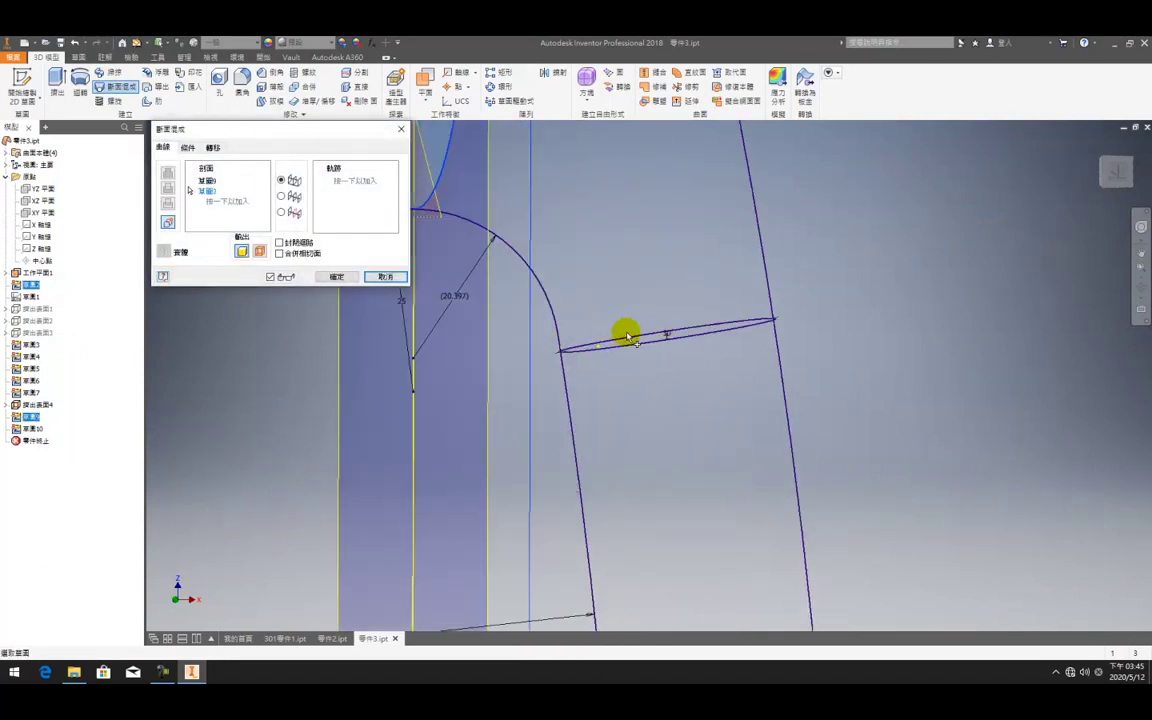
Add the three remaining sections 草圖3, 草圖4 and 草圖5 down to the lower end of the handle
{"action": "left_click", "coordinate": [226, 200]}
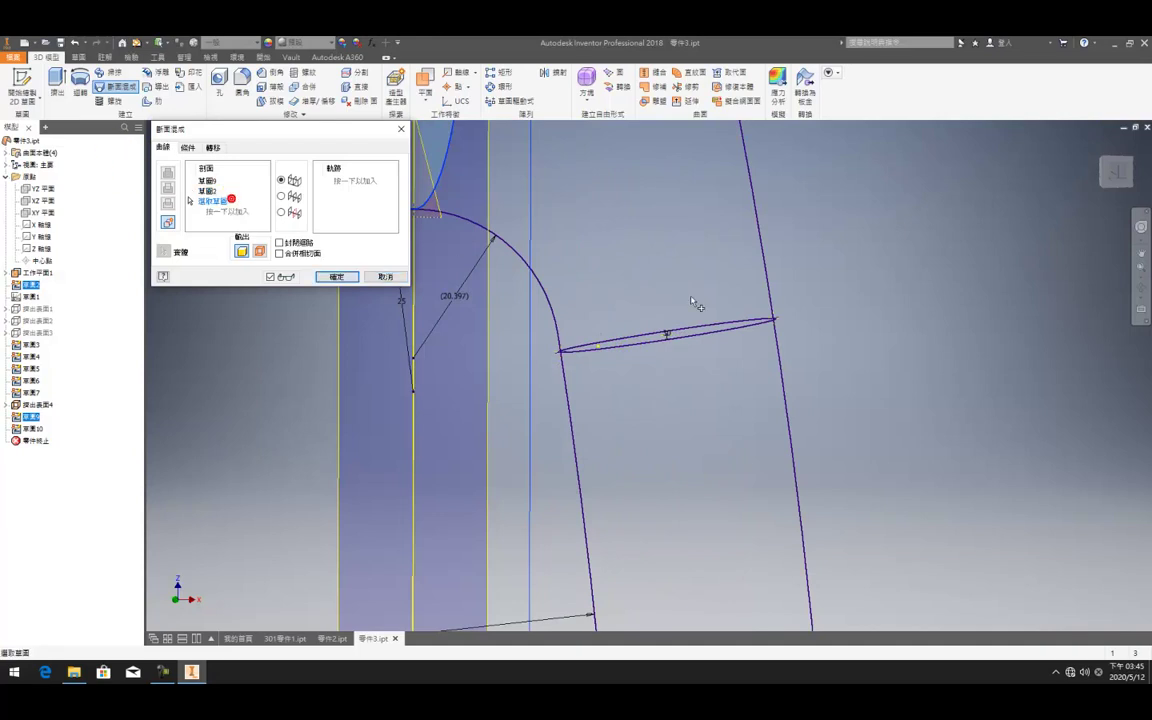
{"action": "left_click", "coordinate": [727, 335]}
{"action": "scroll", "coordinate": [727, 335], "scroll_direction": "down", "scroll_amount": 5}
{"action": "key", "text": "F4"}
{"action": "left_click_drag", "start_coordinate": [610, 341], "coordinate": [671, 317]}
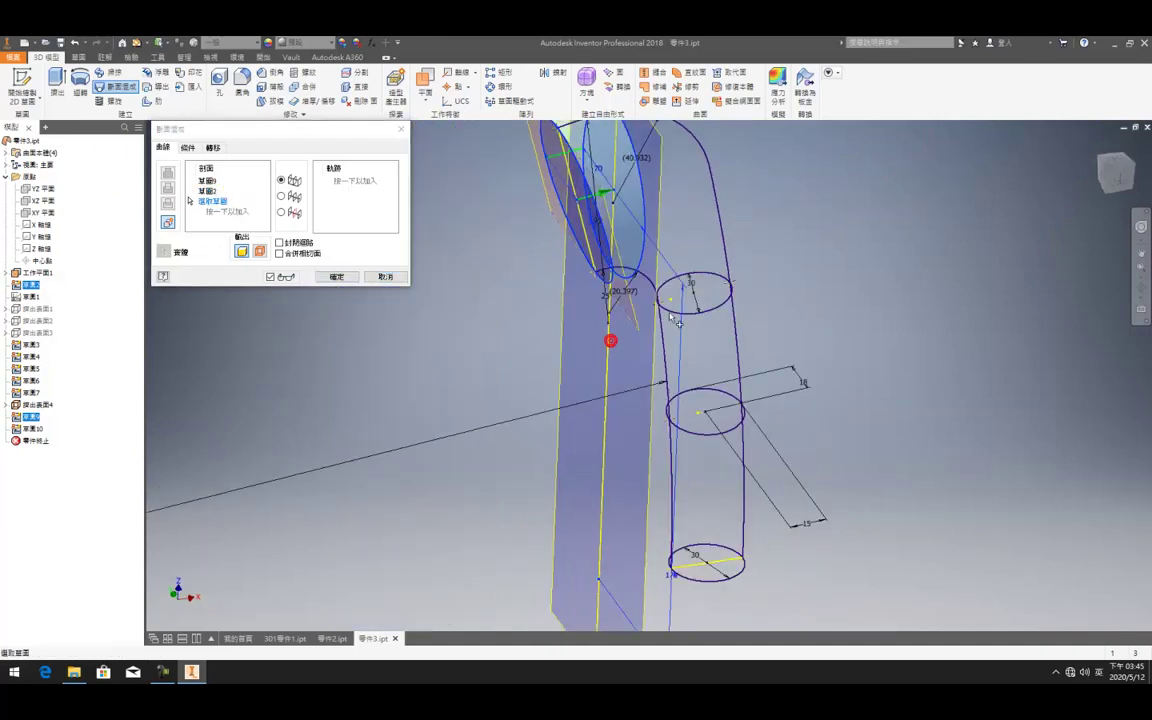
{"action": "left_click", "coordinate": [708, 268]}
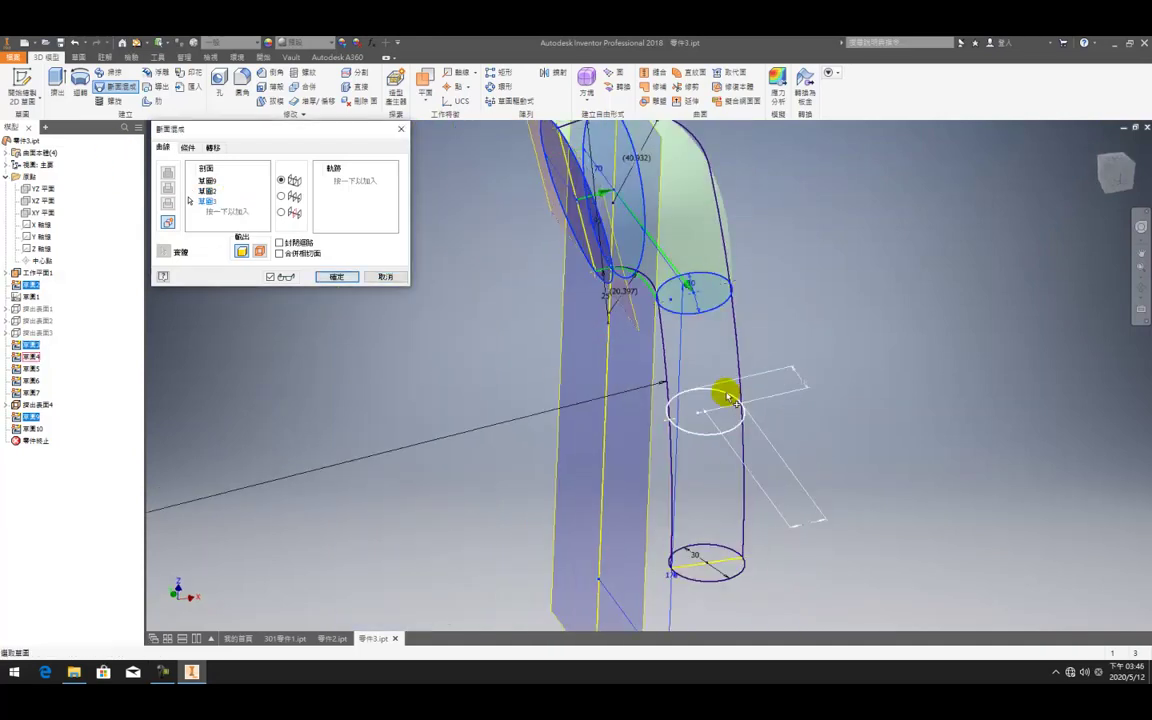
{"action": "left_click", "coordinate": [725, 391]}
{"action": "left_click", "coordinate": [735, 547]}
{"action": "middle_click_drag", "start_coordinate": [700, 550], "coordinate": [546, 337], "text": "shift"}
Use the inner and outer guide curves of 草圖10 as rails and create the loft as a solid
{"action": "left_click", "coordinate": [341, 183]}
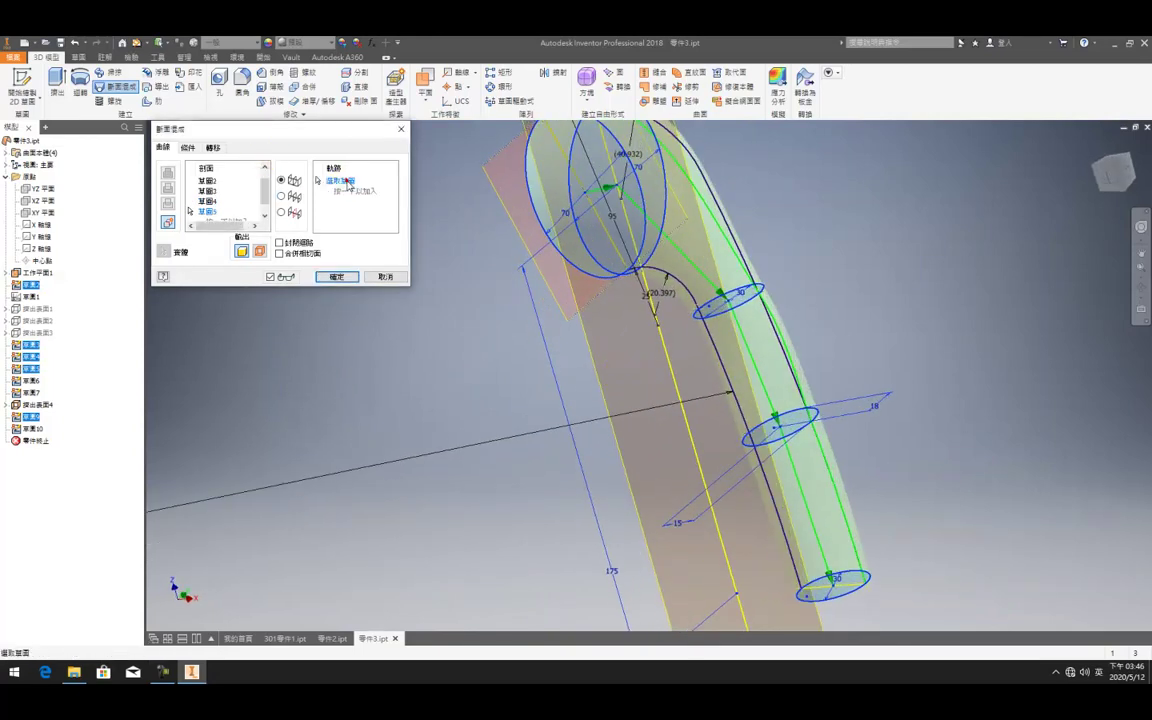
{"action": "left_click", "coordinate": [679, 284]}
{"action": "left_click", "coordinate": [679, 284]}
{"action": "middle_click_drag", "start_coordinate": [678, 283], "coordinate": [696, 247], "text": "shift"}
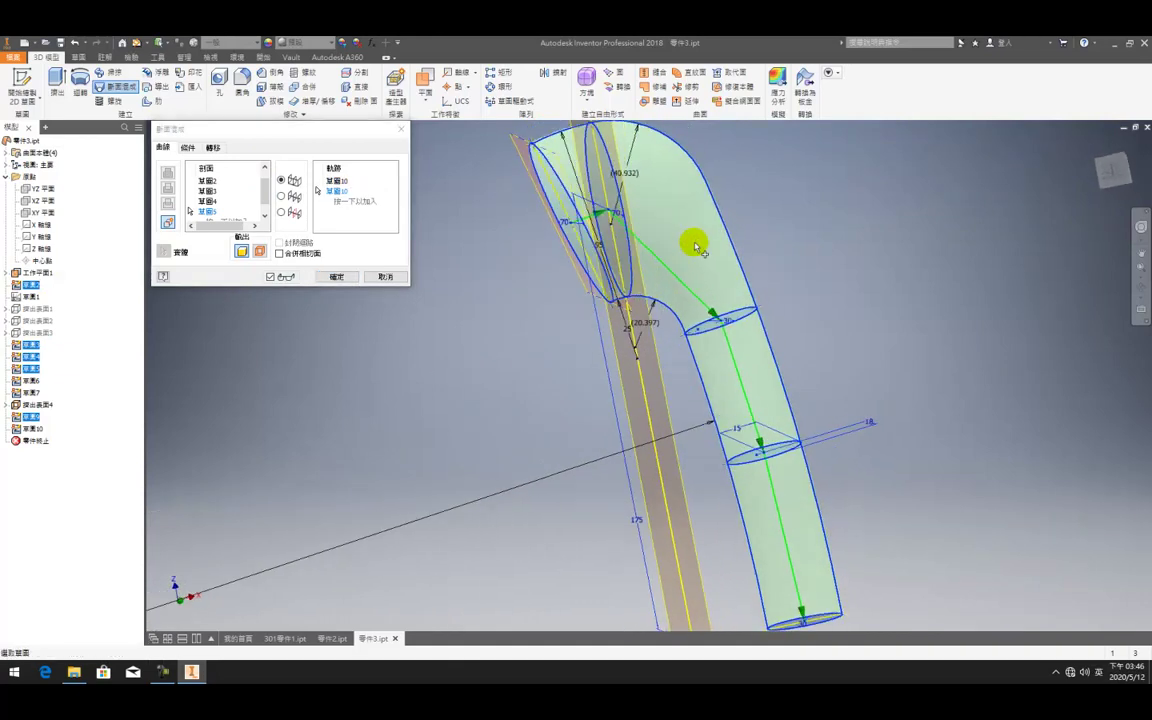
{"action": "left_click", "coordinate": [334, 277]}
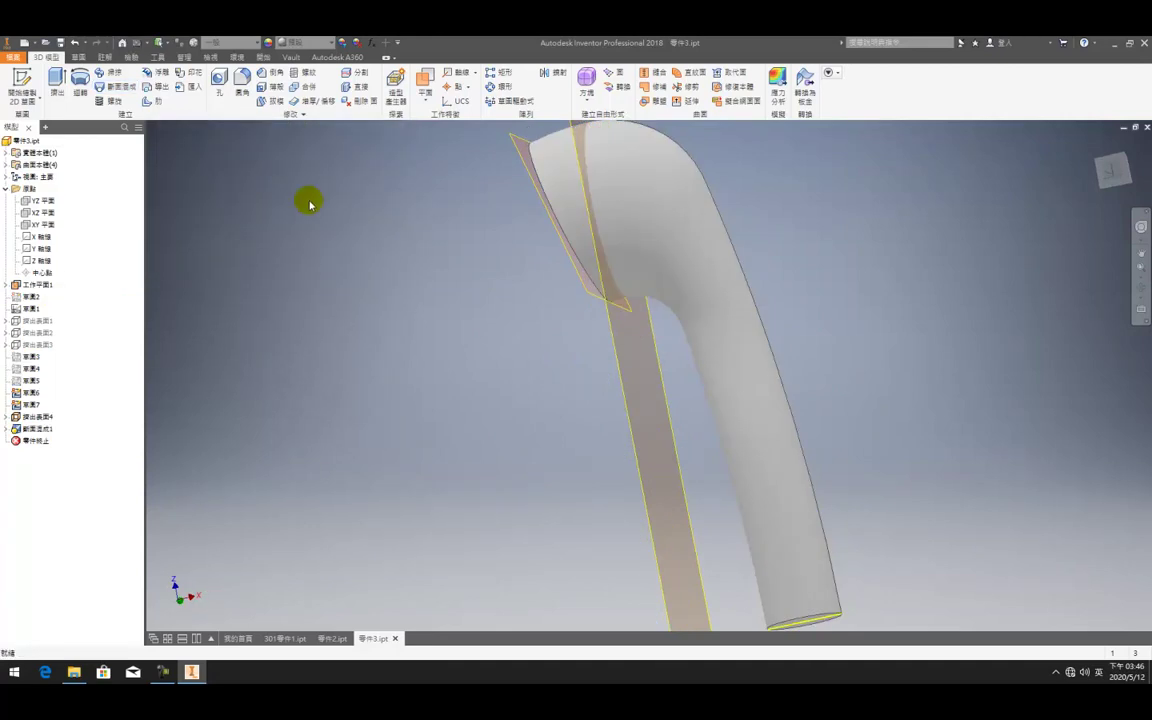
Hide 工作平面1, 擠出表面4, 草圖6 and 草圖7 so only the lofted body is displayed
{"action": "left_click", "coordinate": [1096, 144]}
{"action": "middle_click_drag", "start_coordinate": [630, 135], "coordinate": [684, 185], "text": "shift"}
{"action": "left_click", "coordinate": [661, 175]}
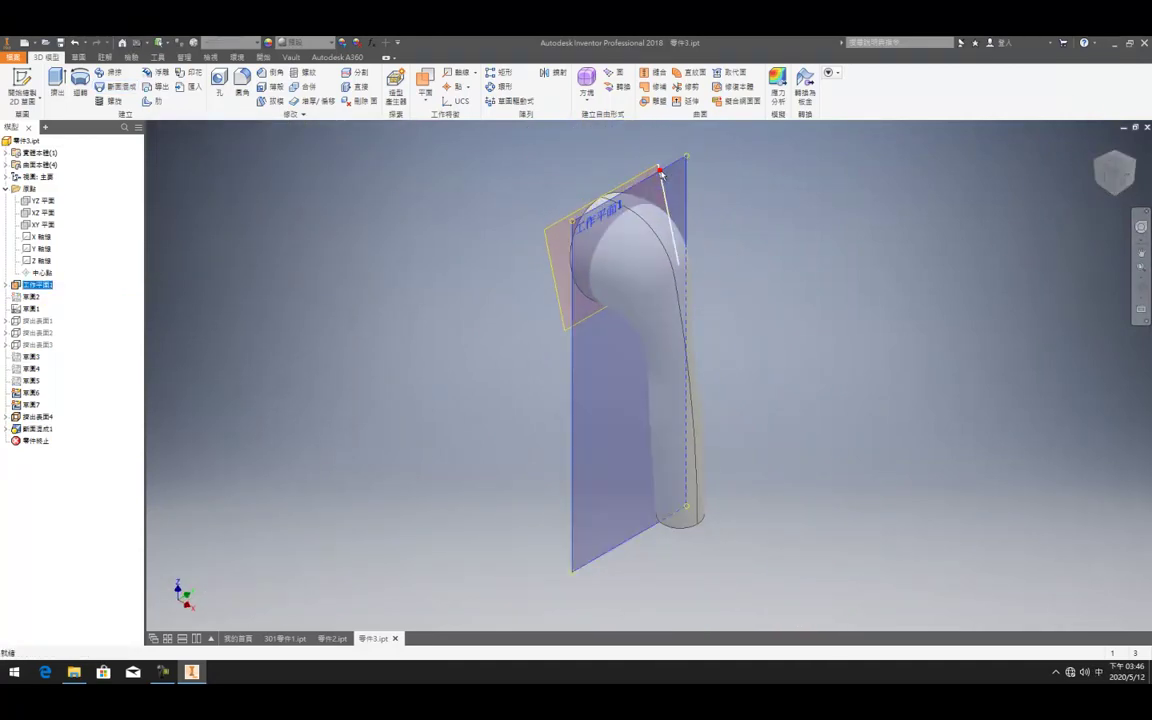
{"action": "left_click", "coordinate": [461, 235]}
{"action": "left_click", "coordinate": [38, 286]}
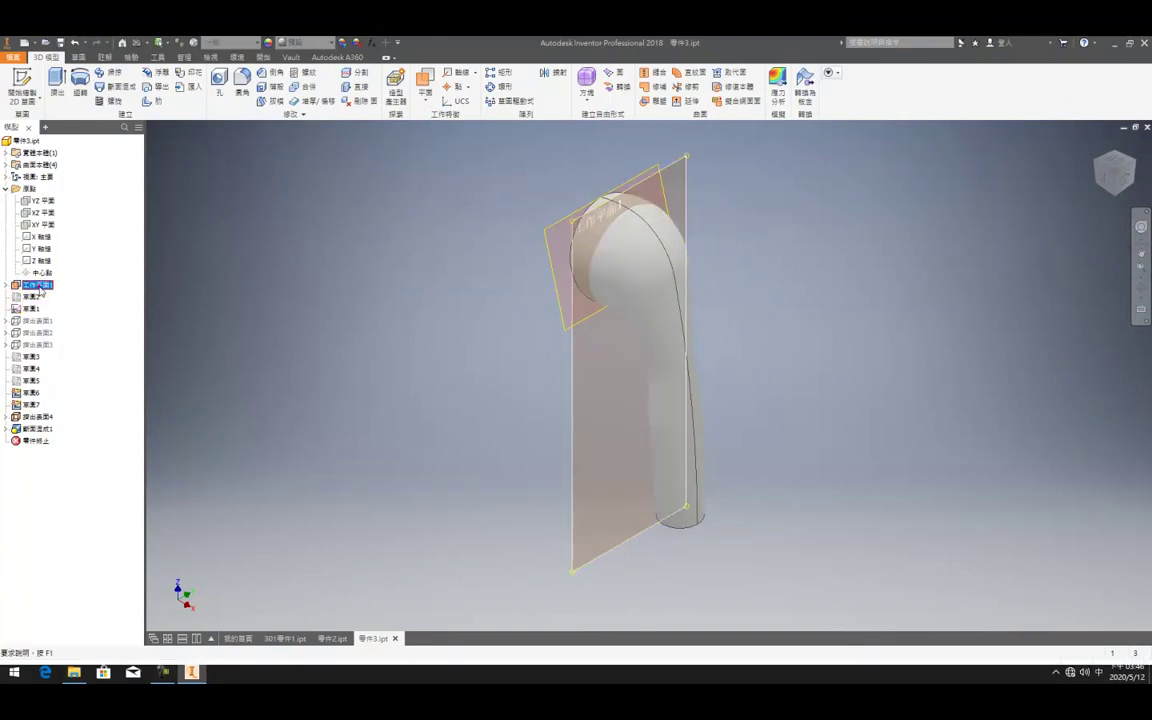
{"action": "right_click", "coordinate": [35, 416]}
{"action": "left_click", "coordinate": [63, 476]}
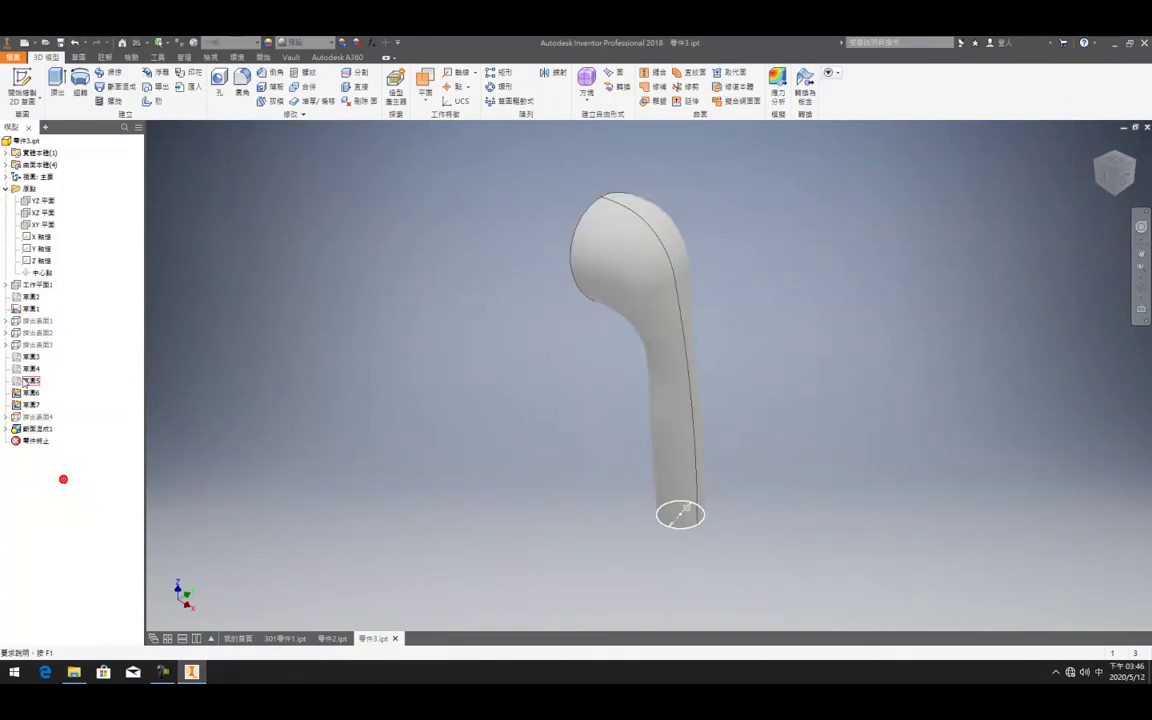
{"action": "left_click", "coordinate": [30, 392]}
{"action": "right_click", "coordinate": [30, 392]}
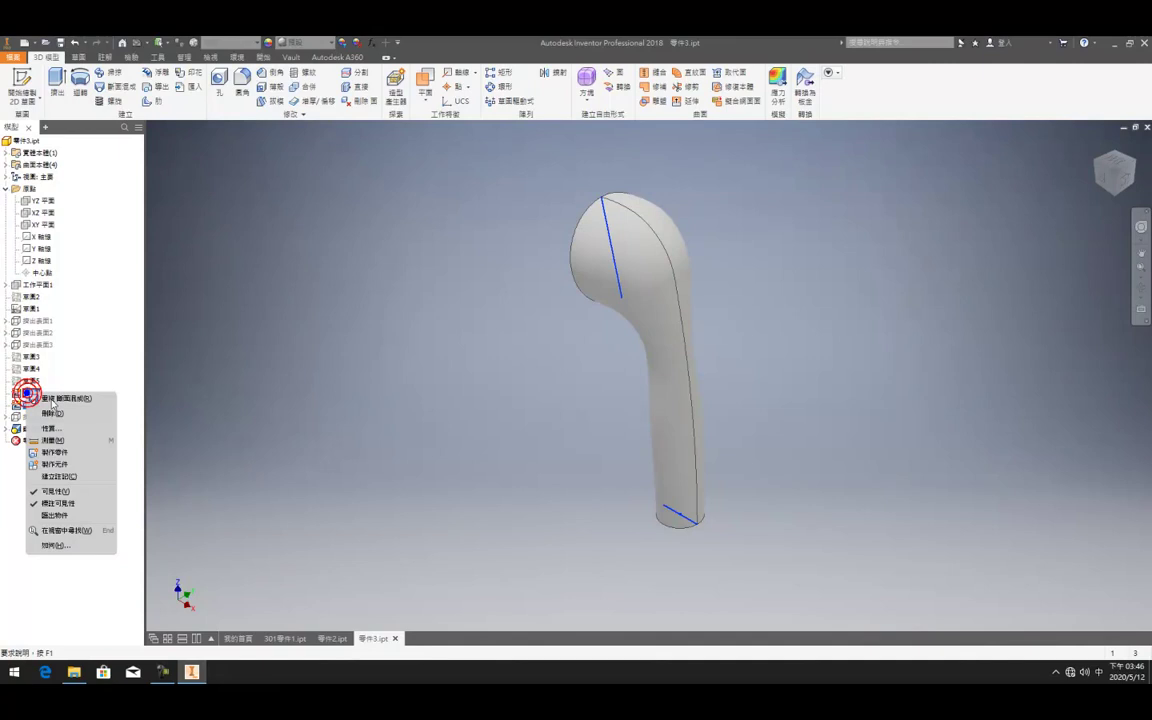
{"action": "left_click", "coordinate": [55, 492]}
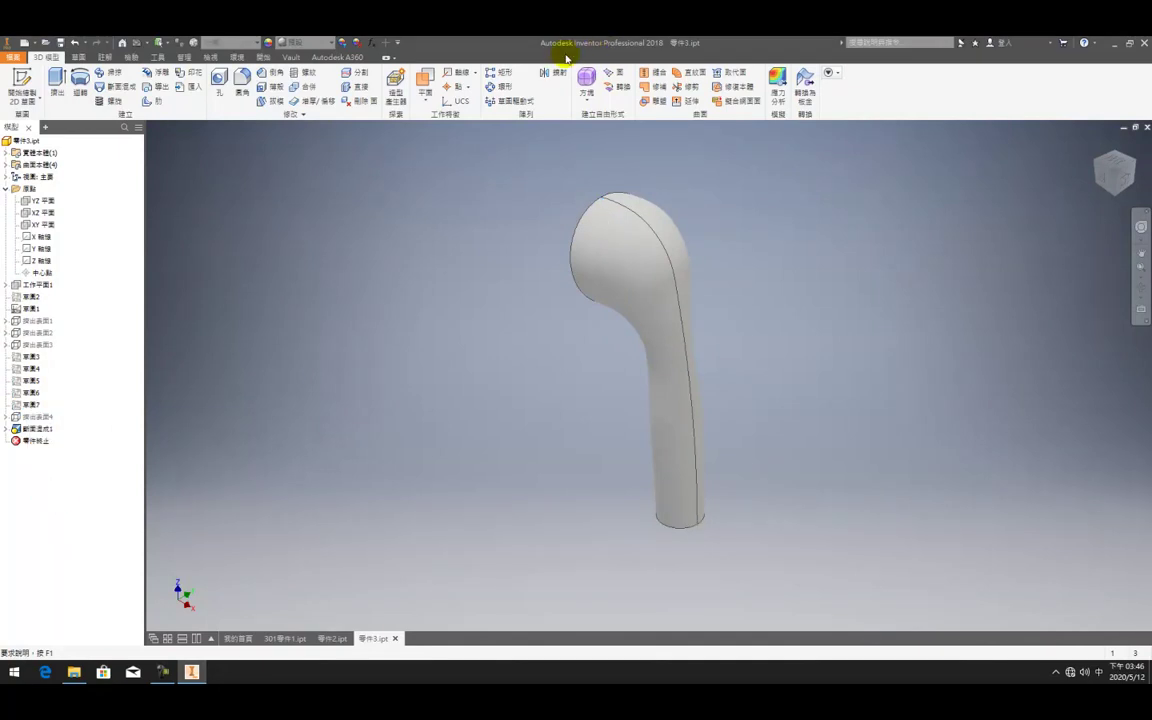
Examine the lofted body from the side and look at its elliptical end face
{"action": "key", "text": "F4"}
{"action": "left_click_drag", "start_coordinate": [656, 315], "coordinate": [713, 282]}
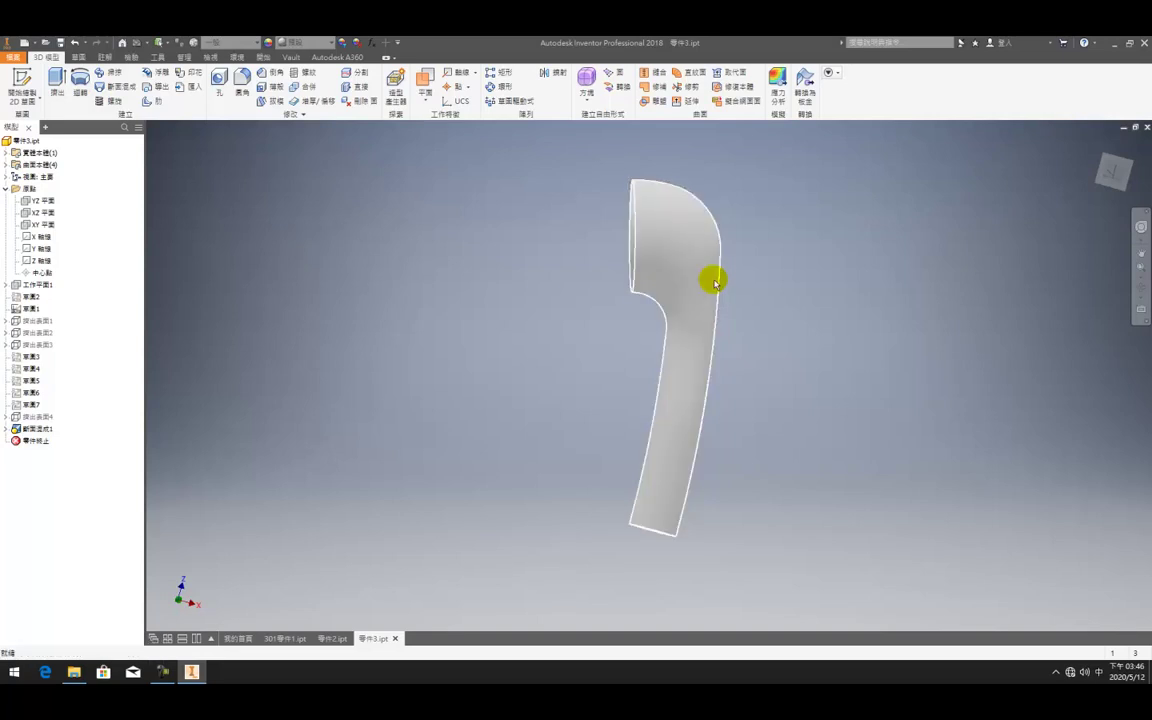
{"action": "mouse_move", "coordinate": [732, 300]}
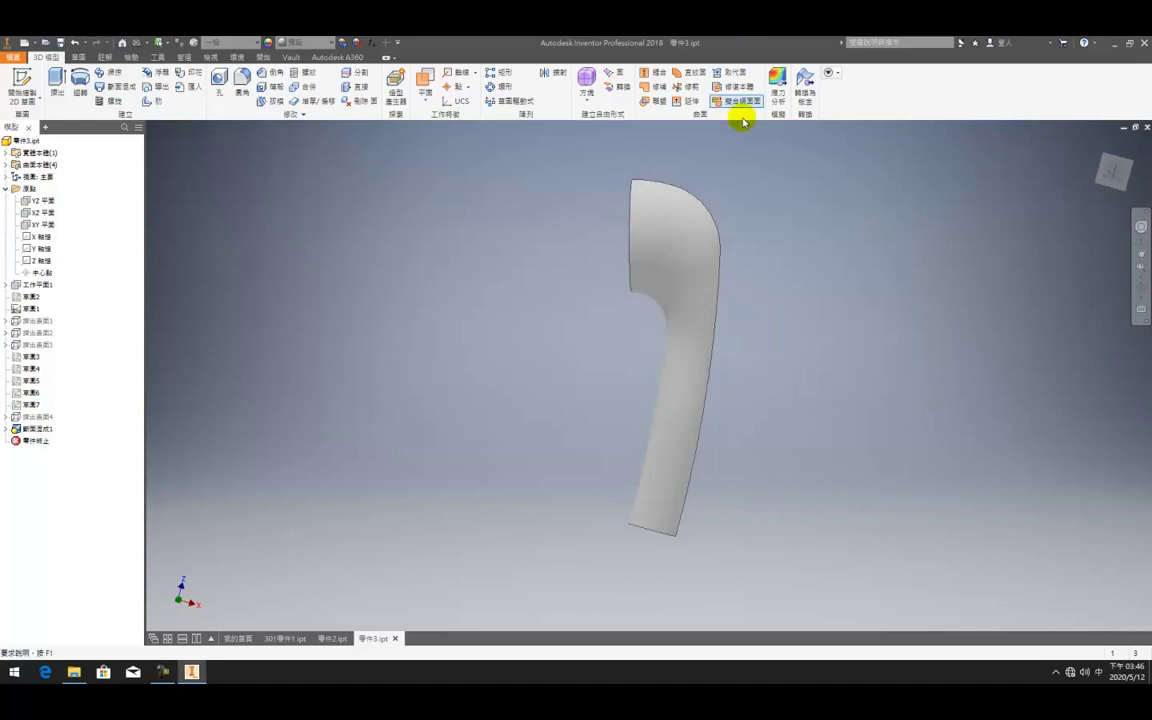
{"action": "key", "text": "F4"}
{"action": "left_click_drag", "start_coordinate": [653, 282], "coordinate": [712, 286]}
{"action": "left_click", "coordinate": [622, 228]}
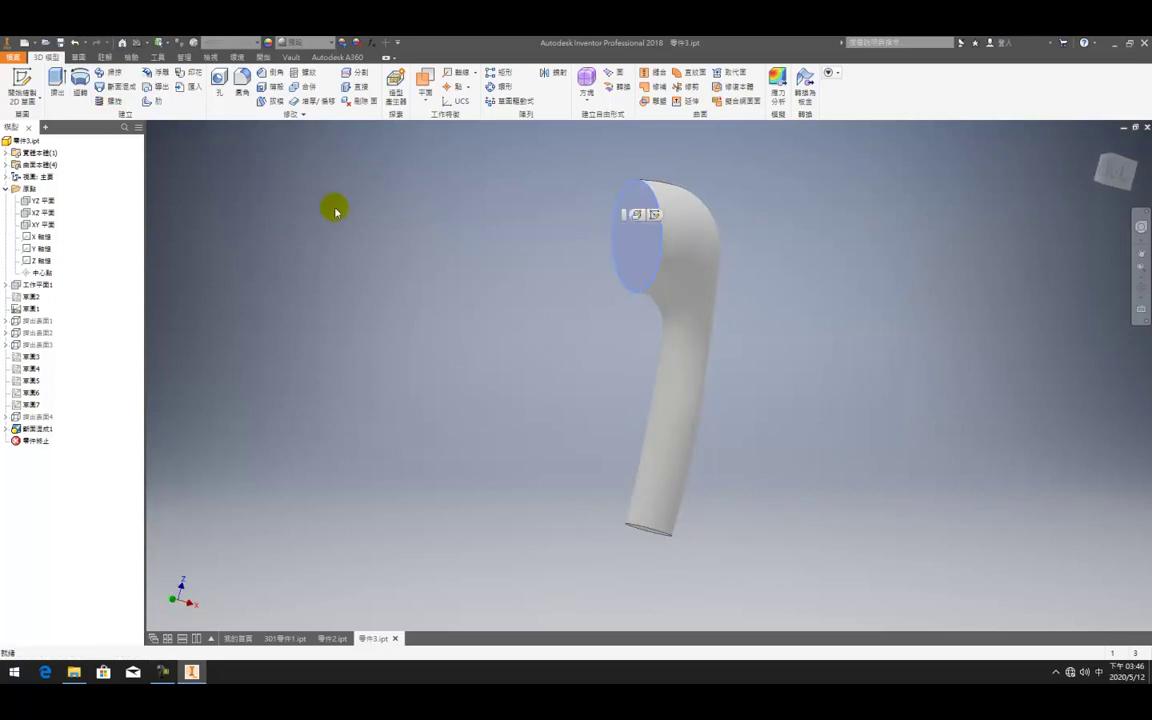
{"action": "left_click", "coordinate": [473, 226]}
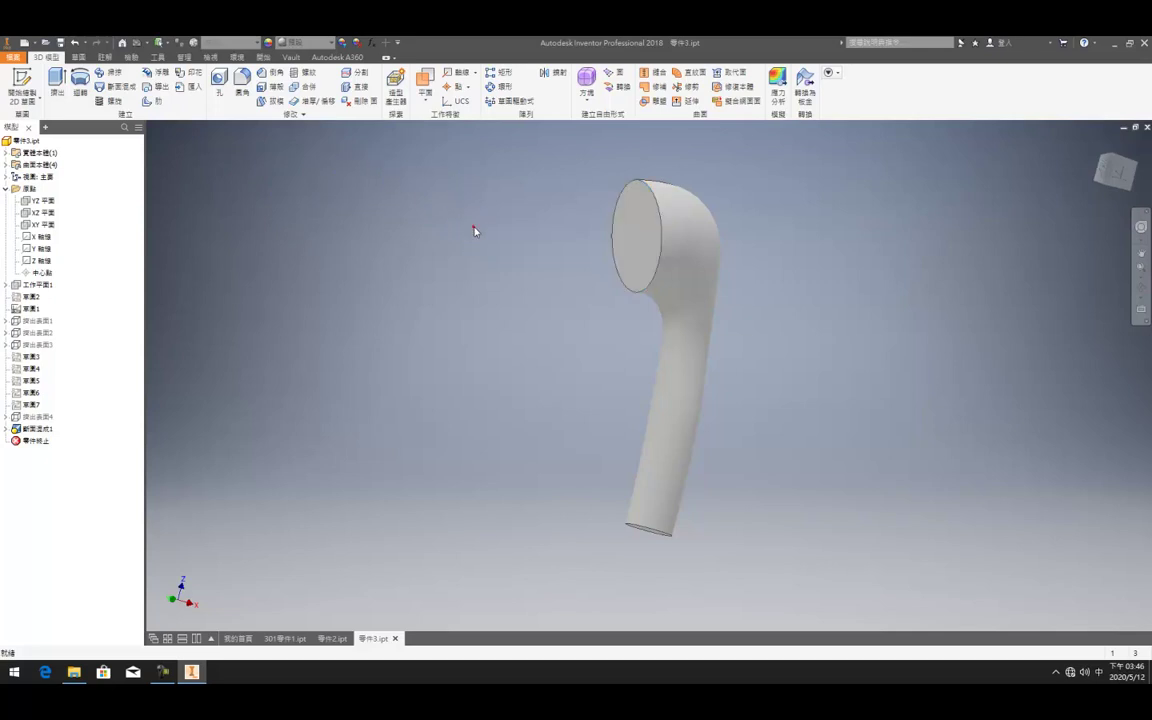
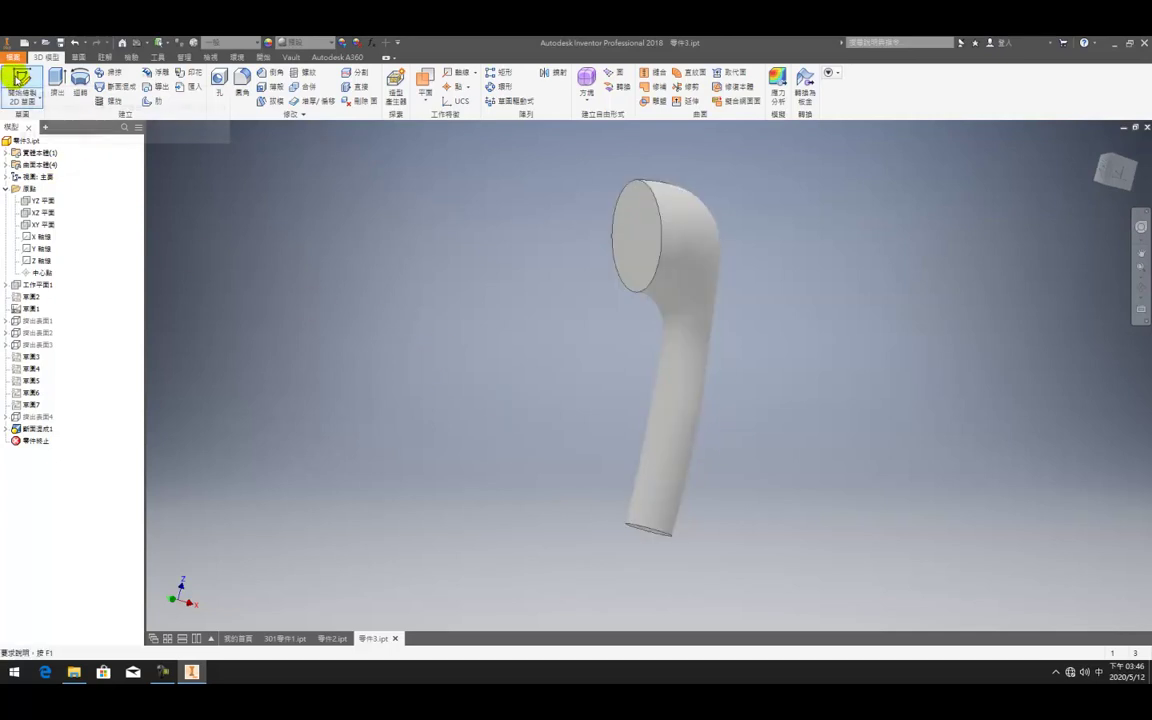
Start a sketch on the XZ plane and draw a 13 mm vertical line downward from the origin
{"action": "left_click", "coordinate": [18, 79]}
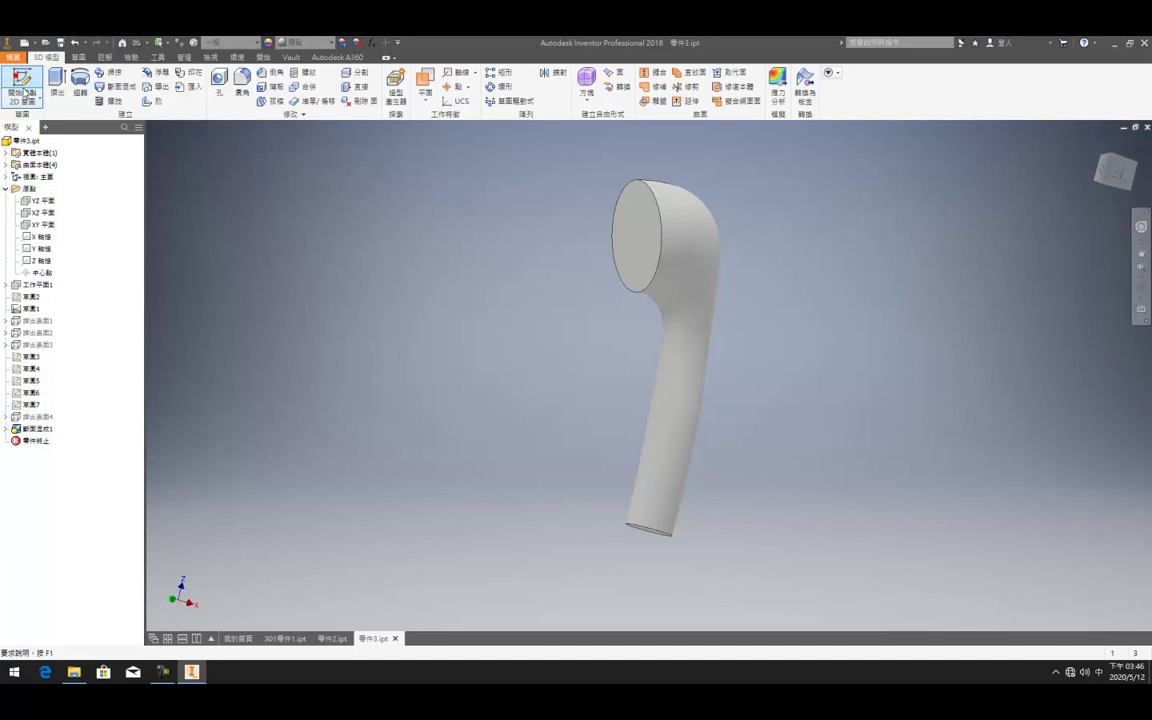
{"action": "left_click", "coordinate": [42, 212]}
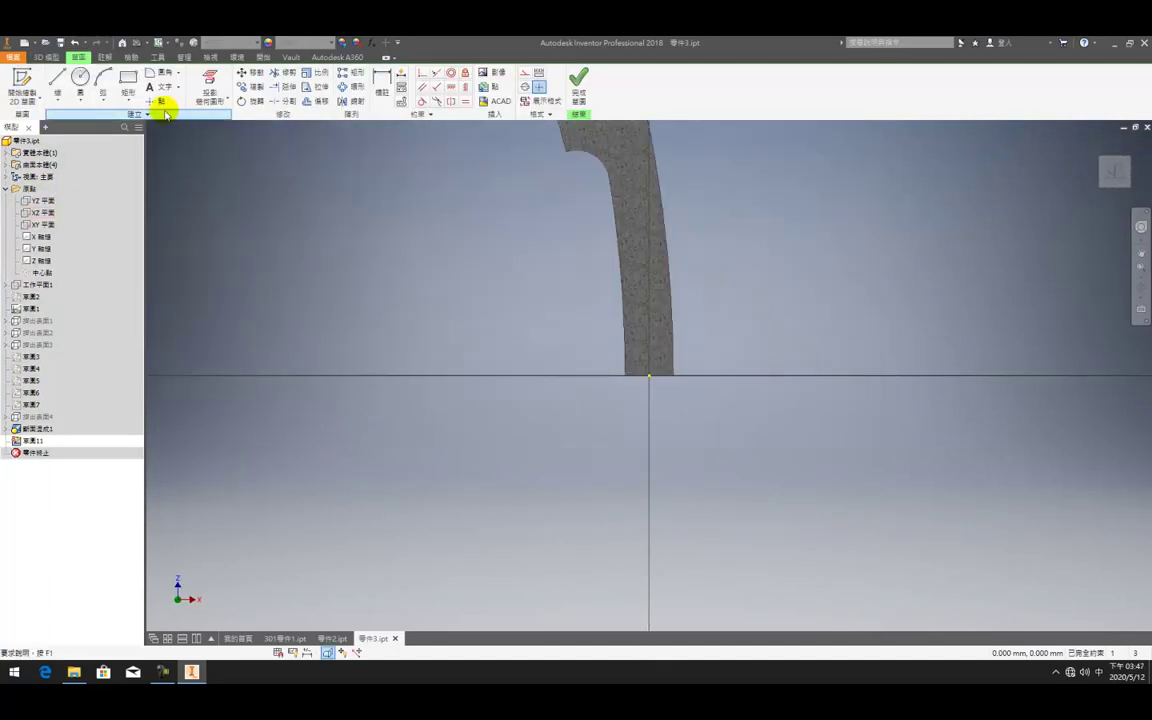
{"action": "left_click", "coordinate": [57, 78]}
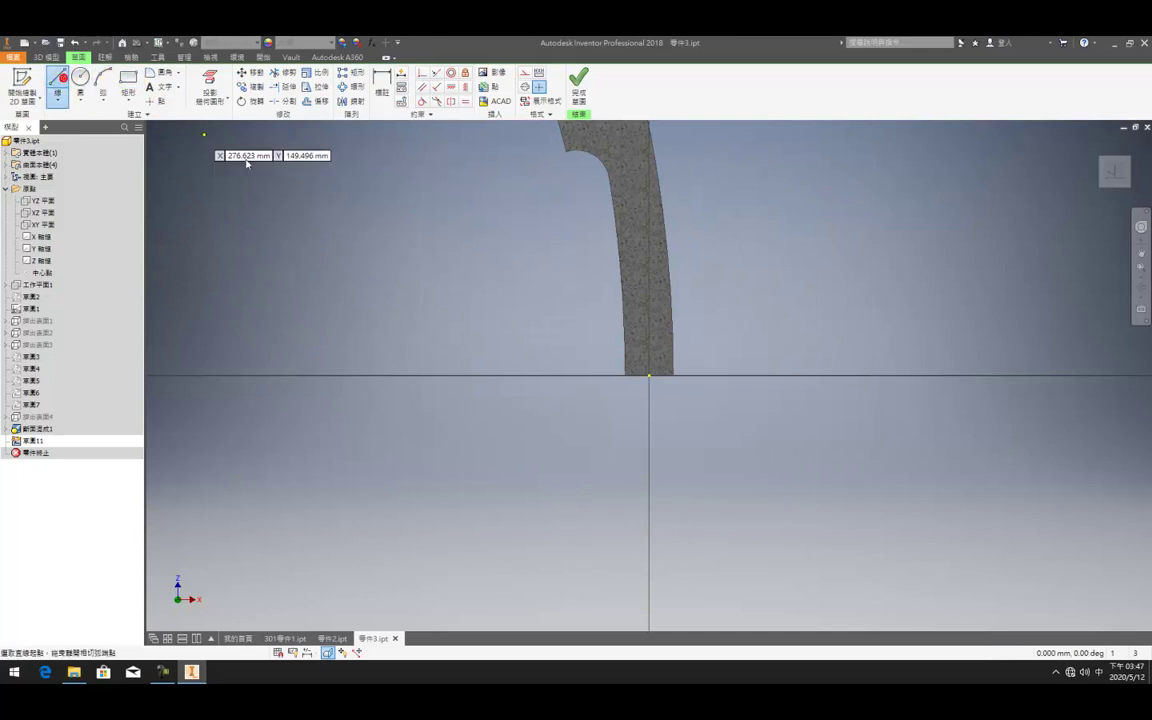
{"action": "left_click", "coordinate": [650, 376]}
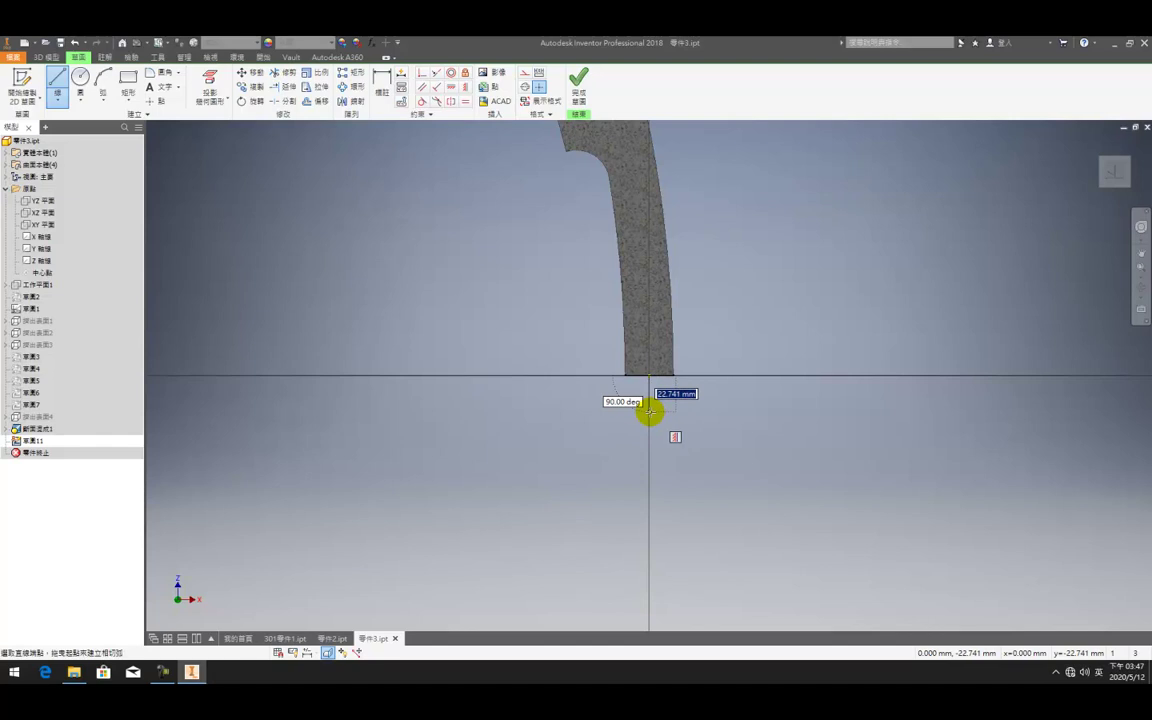
{"action": "key", "text": "Return"}
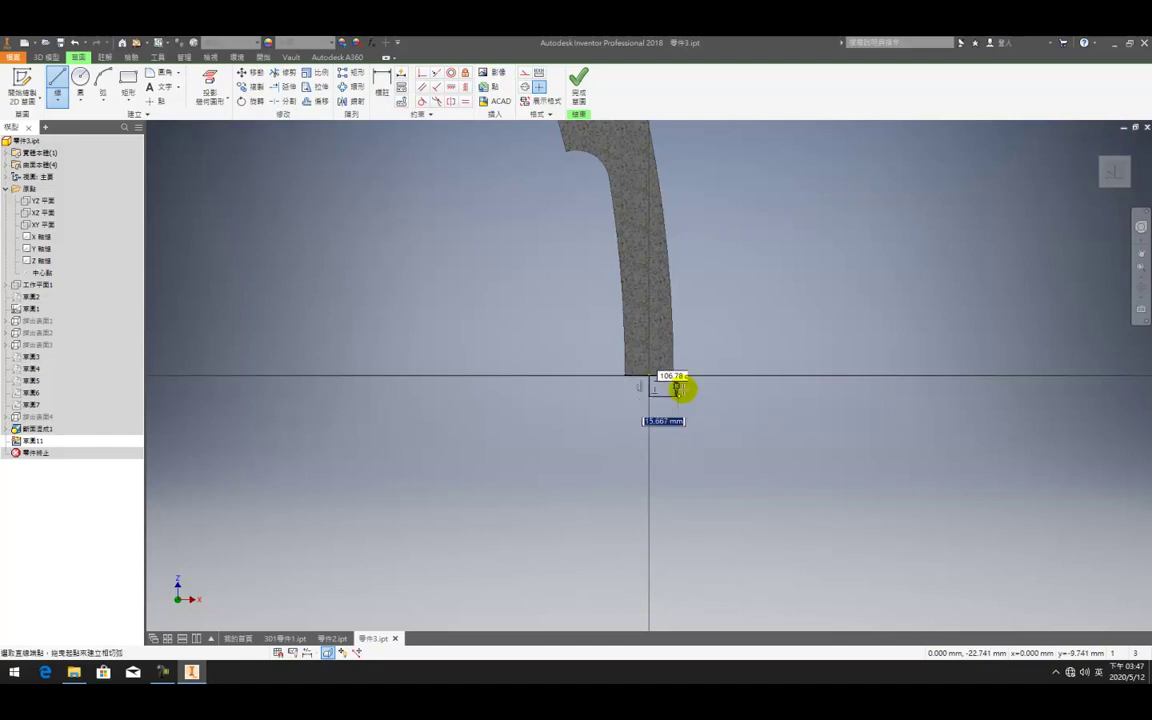
Draw the remaining stepped profile below the handle, with an outer edge about 9.4 mm high and a top edge about 8.3 mm long closing at the origin
{"action": "scroll", "coordinate": [664, 398], "scroll_direction": "down", "scroll_amount": 3}
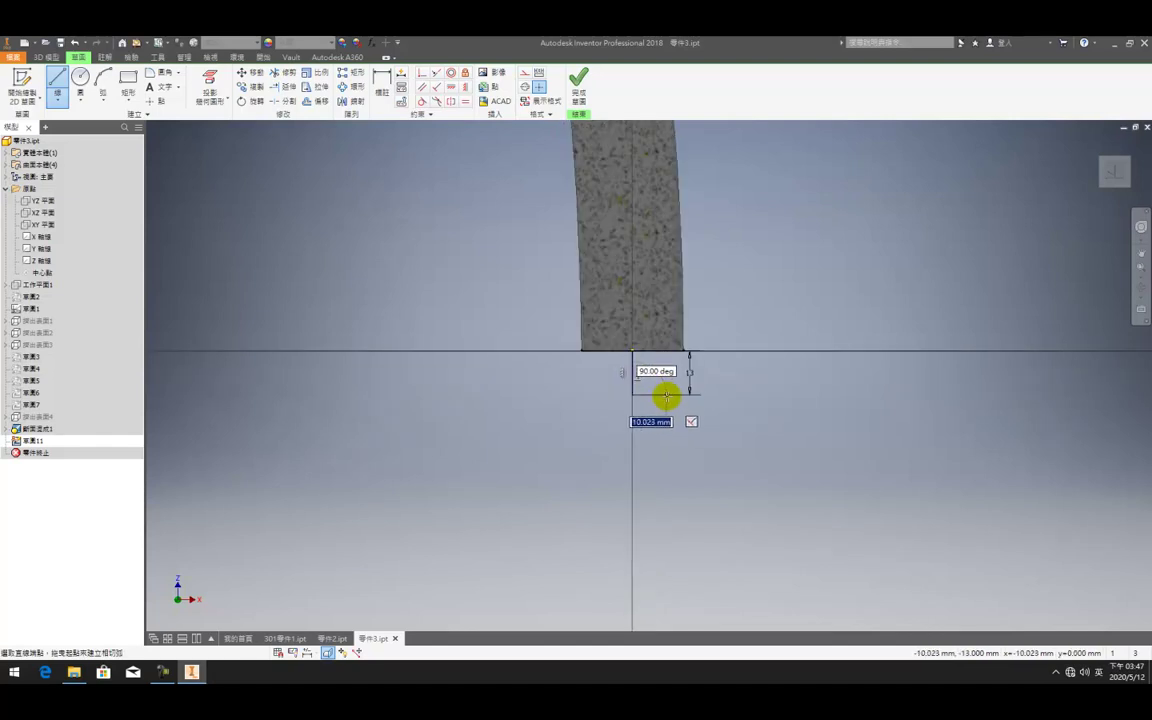
{"action": "left_click", "coordinate": [669, 395]}
{"action": "left_click", "coordinate": [669, 363]}
{"action": "left_click", "coordinate": [660, 351]}
{"action": "key", "text": "Escape"}
{"action": "key", "text": "l"}
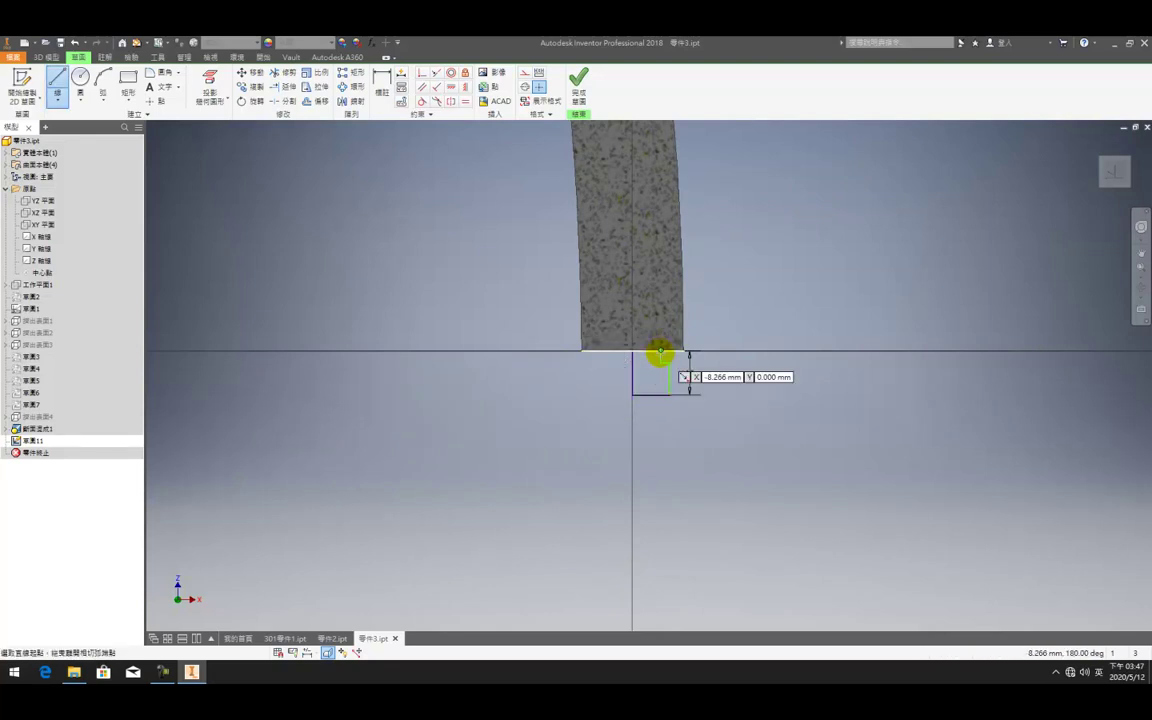
{"action": "left_click", "coordinate": [633, 351]}
{"action": "left_click", "coordinate": [633, 351]}
{"action": "key", "text": "Escape"}
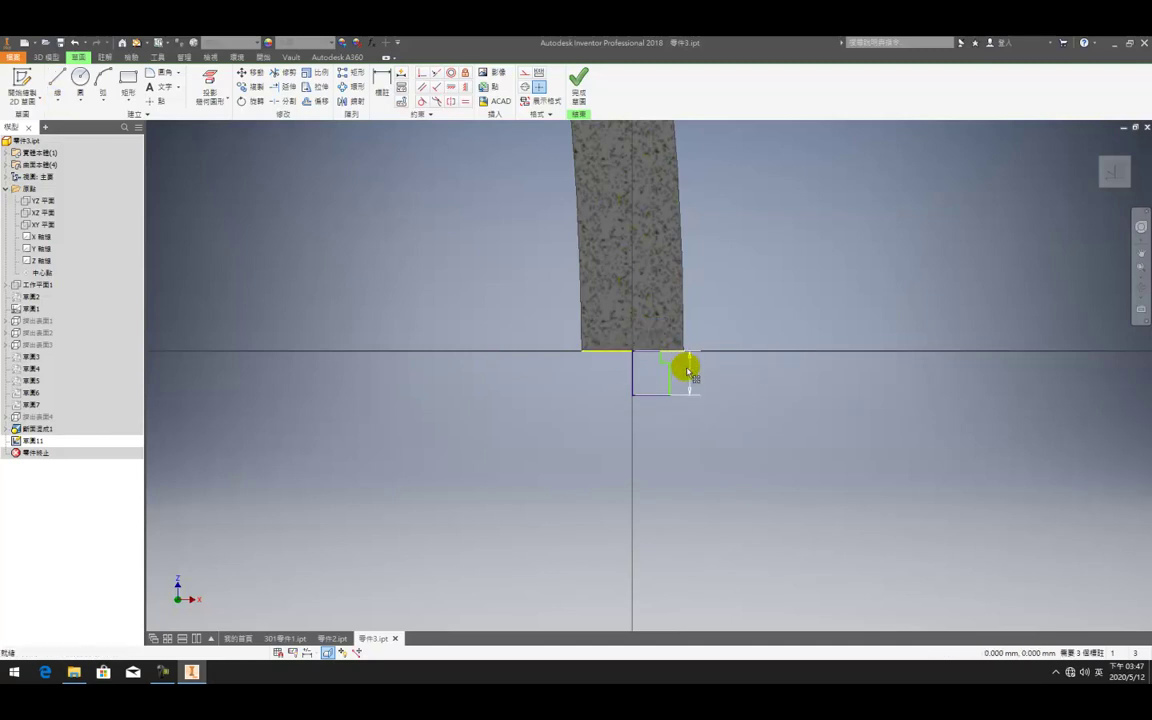
Move the 13 mm dimension to the profile's other side and dimension the outer vertical edge as 13-1.5 mm
{"action": "left_click", "coordinate": [606, 372]}
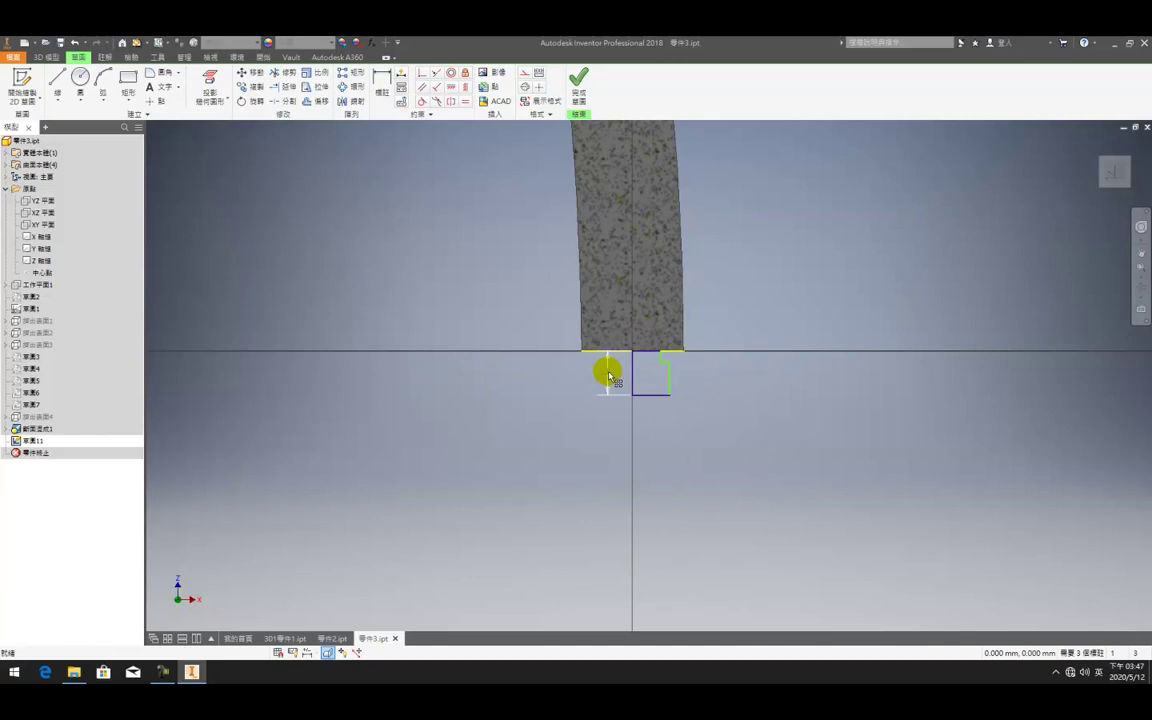
{"action": "left_click", "coordinate": [671, 376]}
{"action": "left_click", "coordinate": [682, 377]}
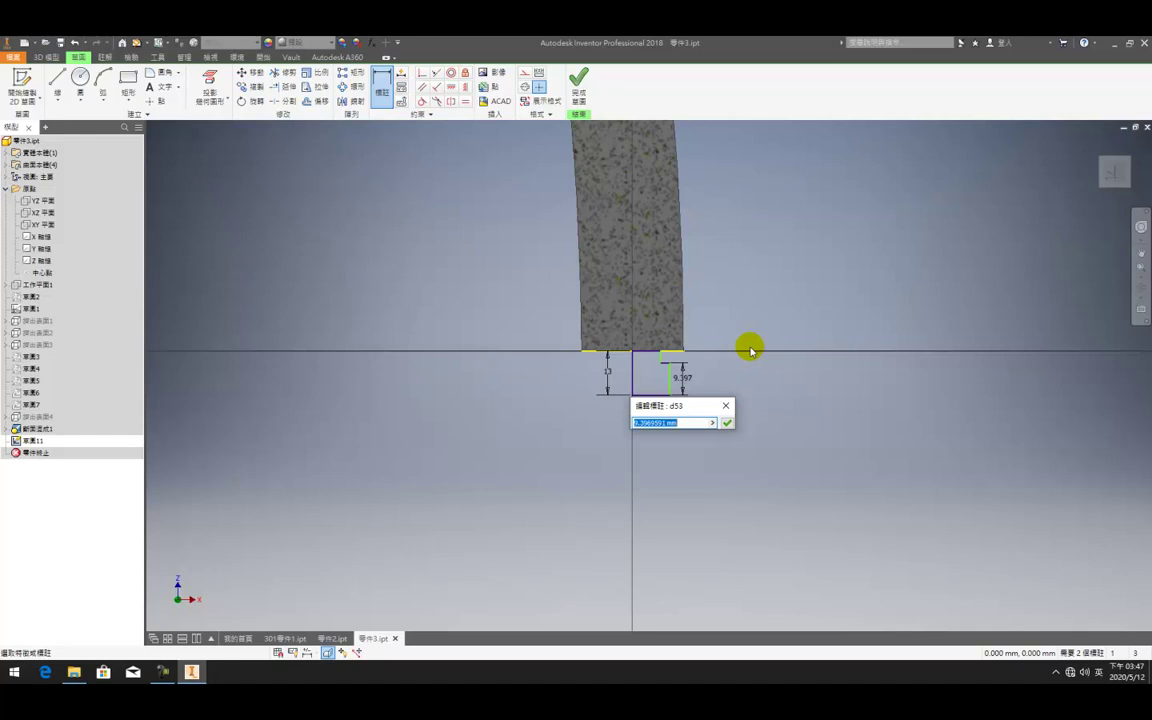
{"action": "type", "text": "1"}
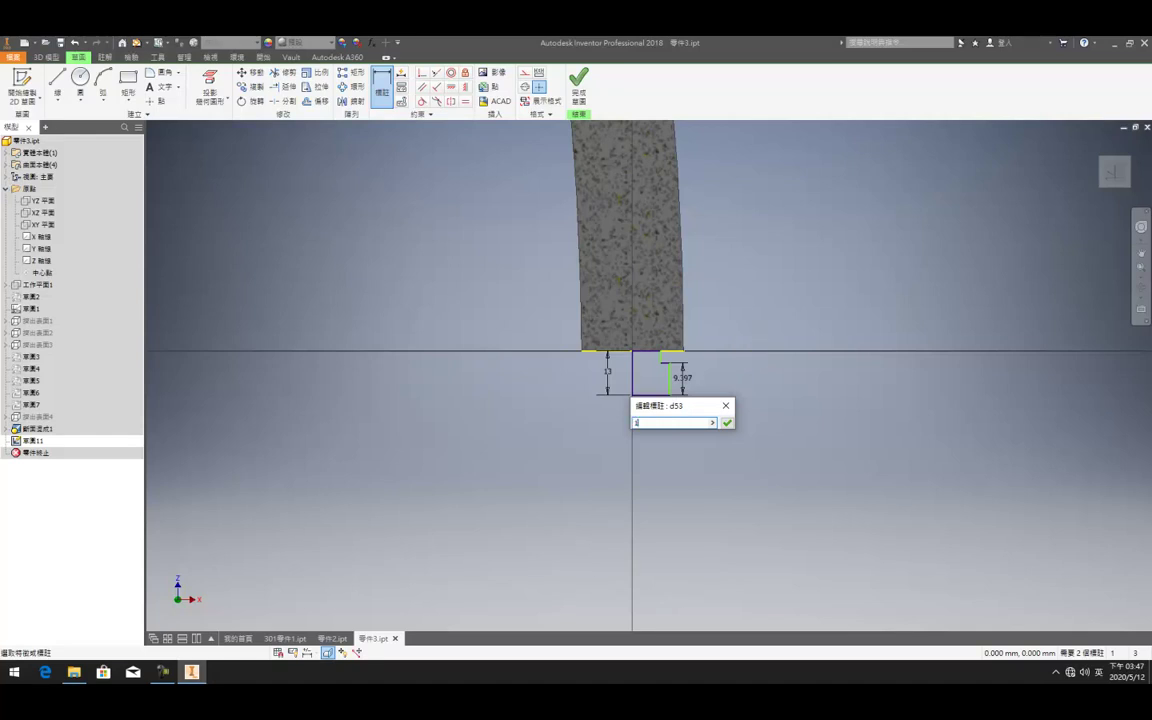
{"action": "type", "text": "3-1.5"}
{"action": "key", "text": "Return"}
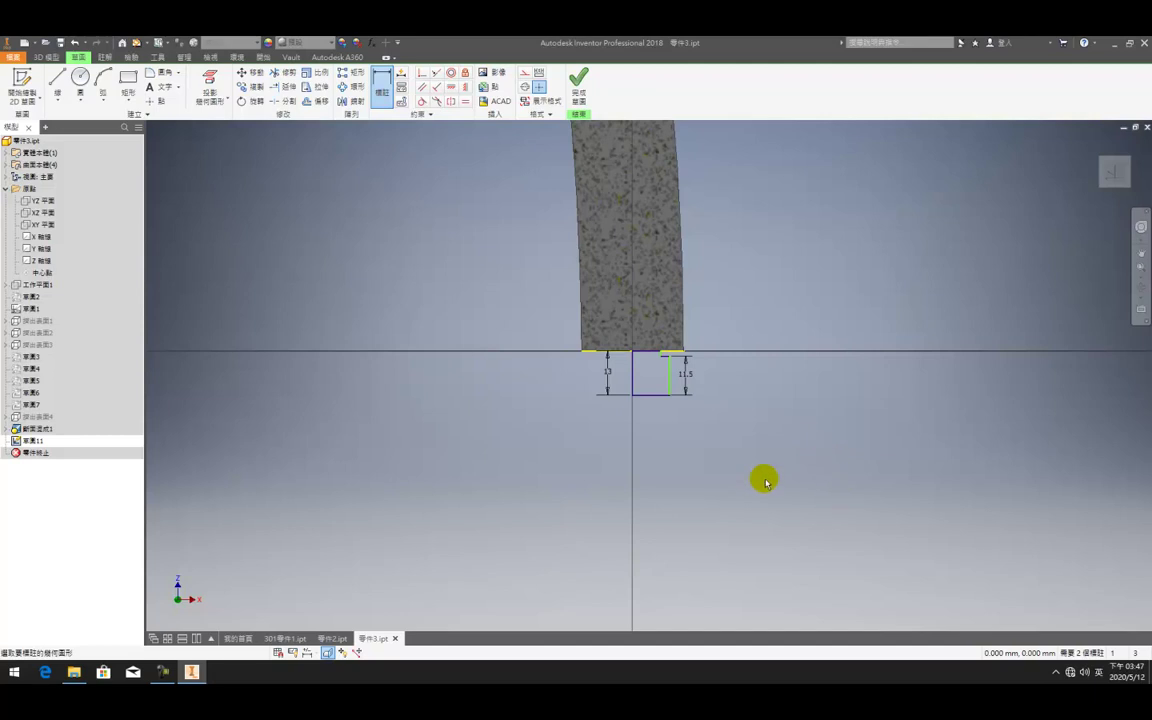
Dimension the profile's bottom edge to 10 mm
{"action": "left_click", "coordinate": [649, 396]}
{"action": "left_click", "coordinate": [689, 394]}
{"action": "type", "text": "10"}
{"action": "key", "text": "Return"}
{"action": "scroll", "coordinate": [663, 352], "scroll_direction": "up", "scroll_amount": 5}
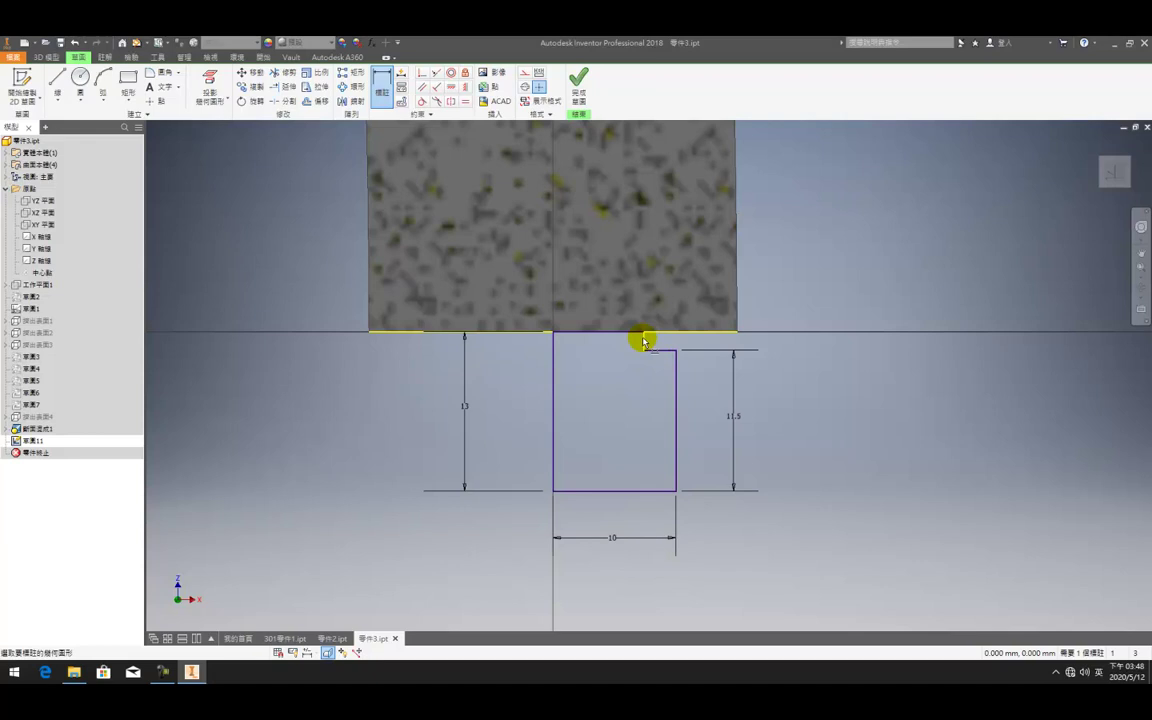
Dimension the profile's top edge from the origin to 8.75 mm and finish the sketch
{"action": "left_click", "coordinate": [553, 334]}
{"action": "left_click", "coordinate": [606, 277]}
{"action": "type", "text": "3"}
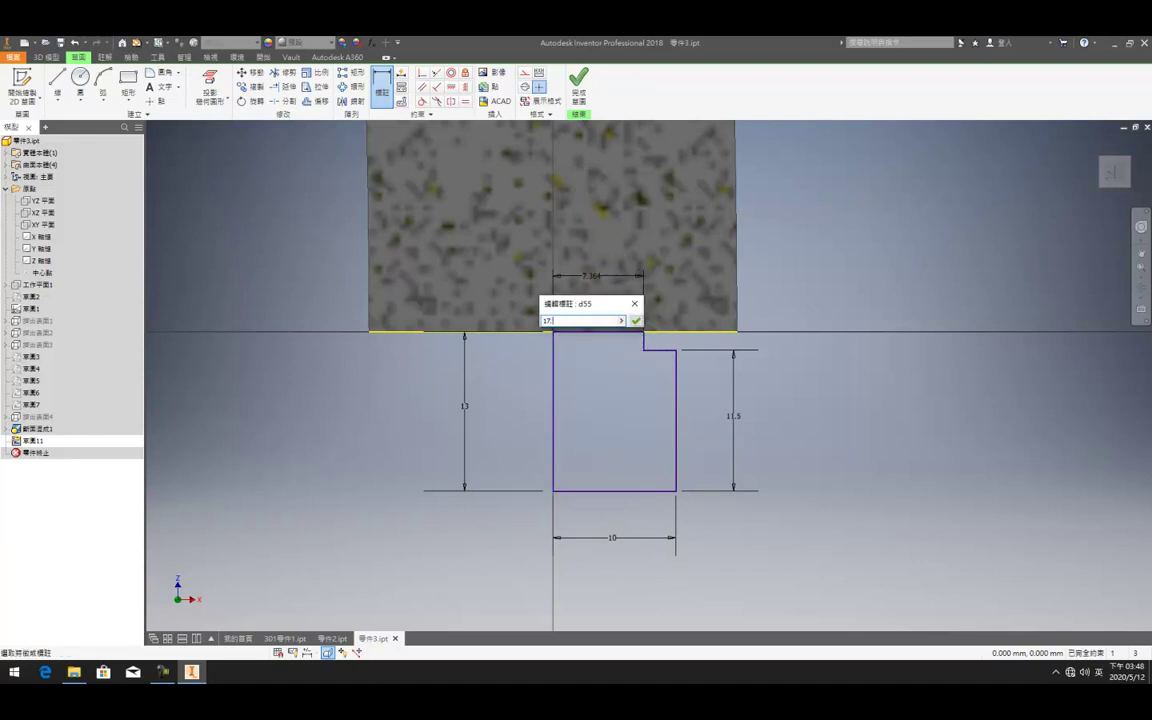
{"action": "key", "text": "Return"}
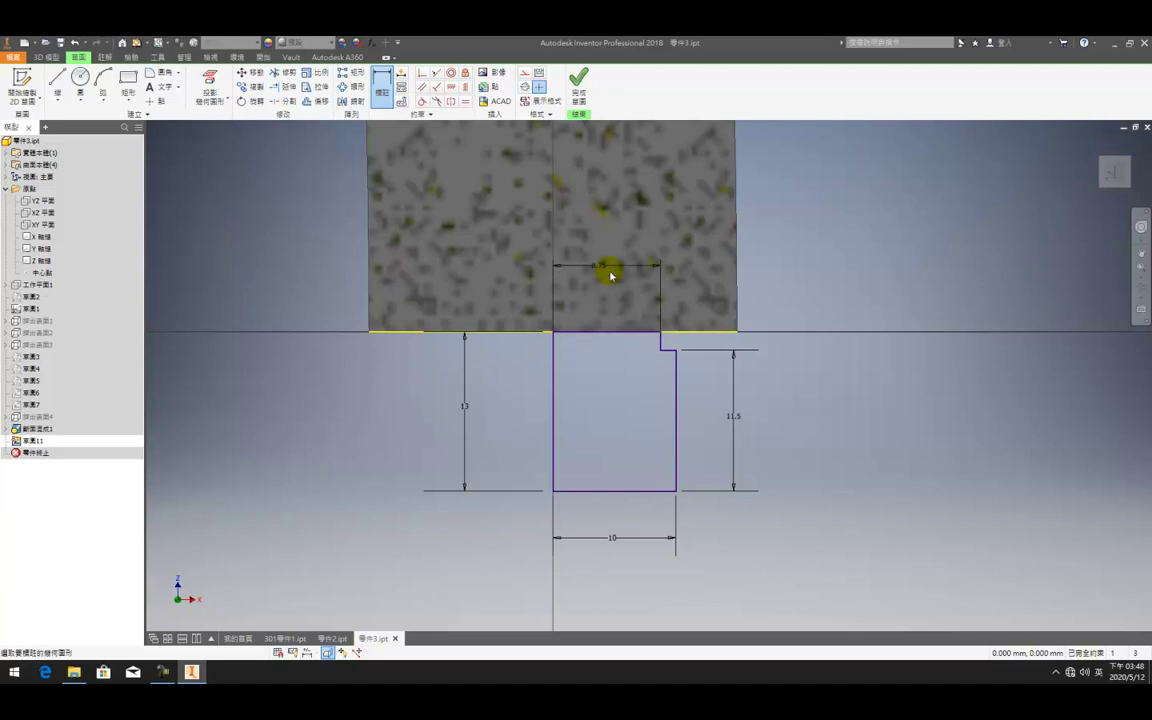
{"action": "left_click", "coordinate": [577, 90]}
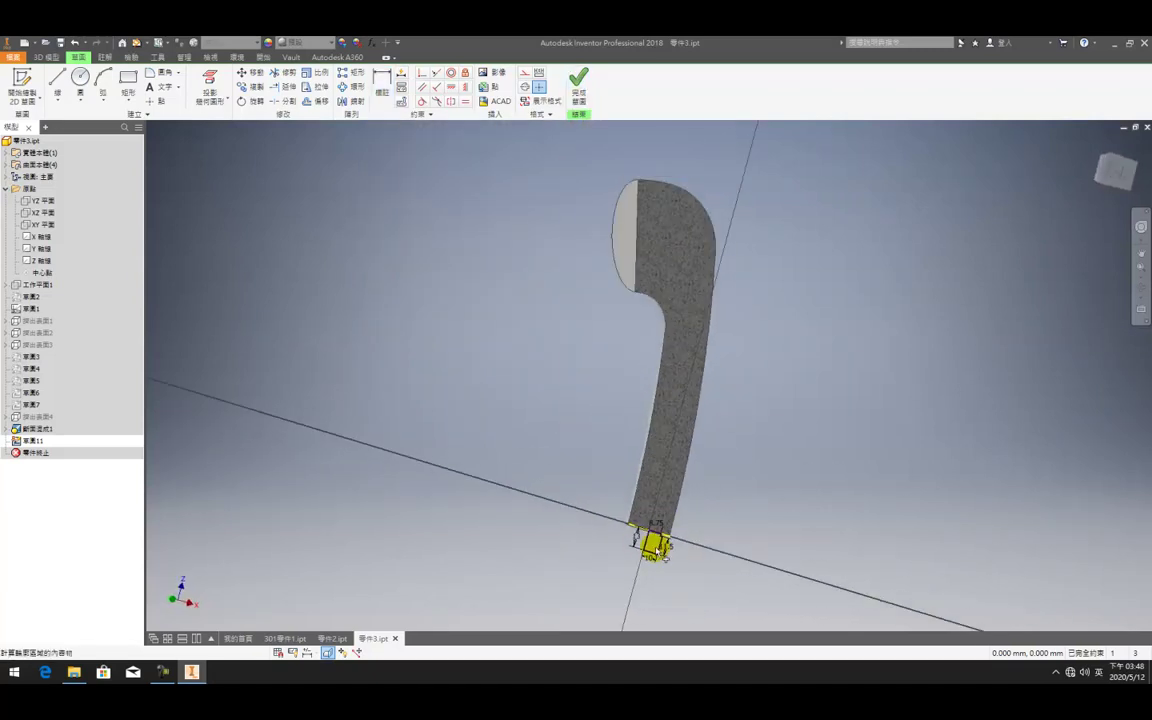
Revolve the stepped profile below the handle into the solid connector
{"action": "key", "text": "r"}
{"action": "left_click", "coordinate": [250, 259]}
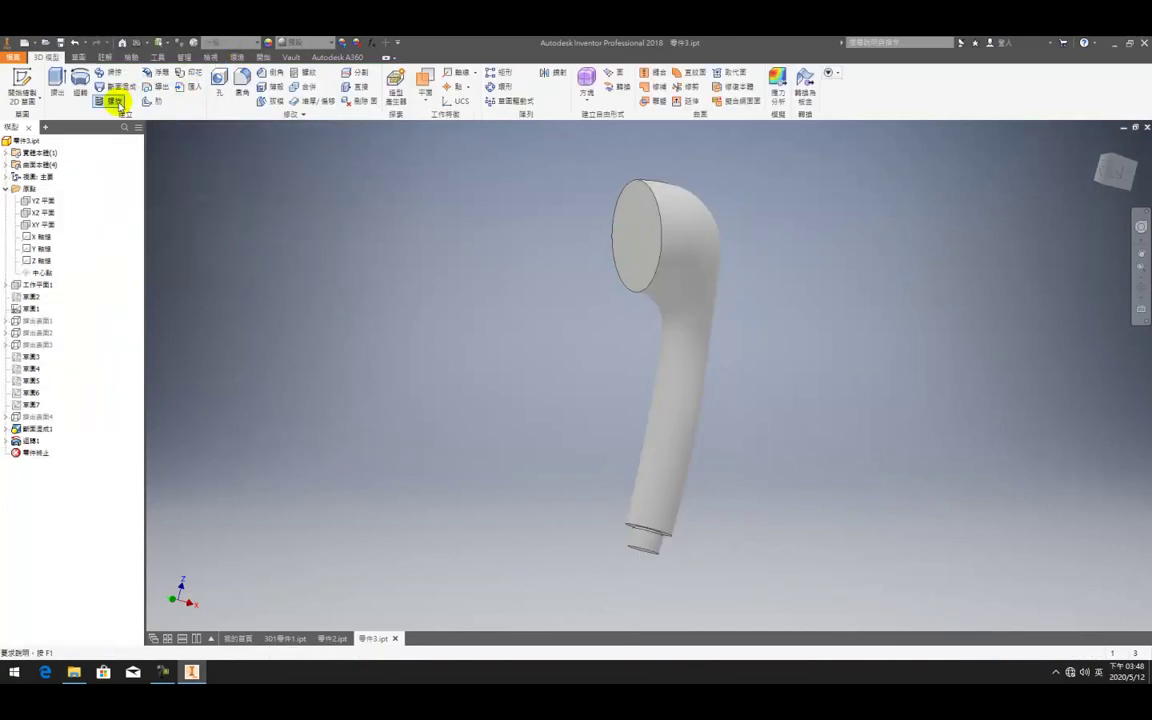
{"action": "left_click", "coordinate": [113, 102]}
{"action": "left_click", "coordinate": [644, 310]}
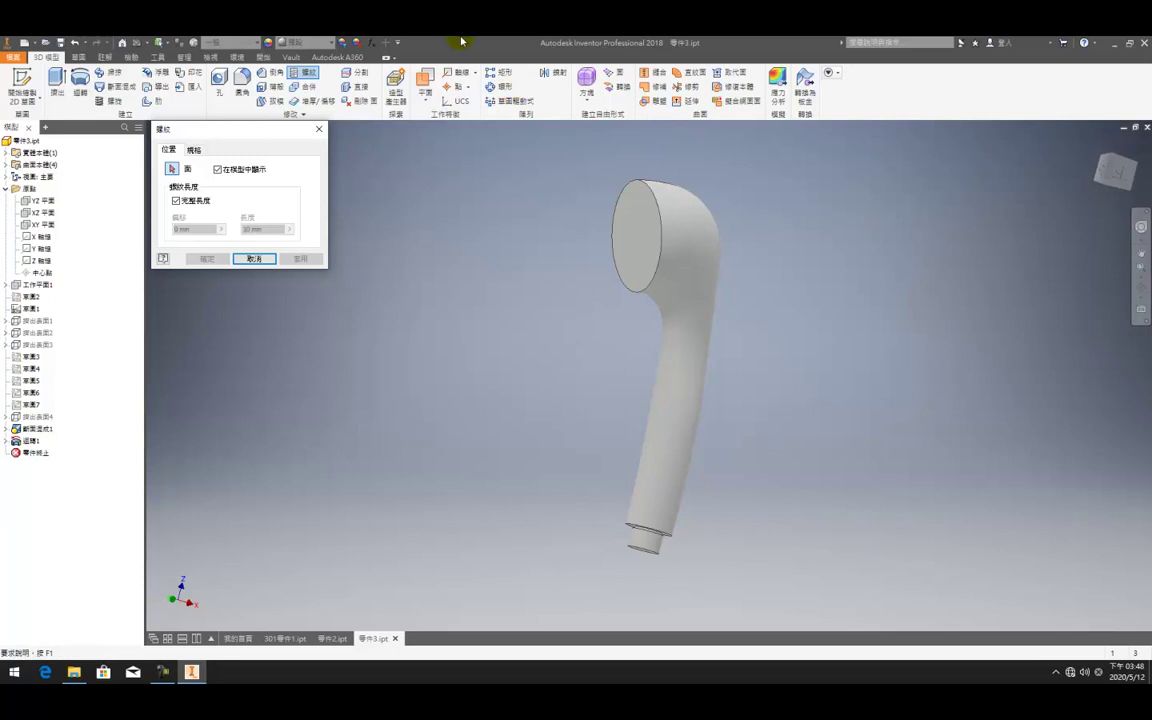
{"action": "key", "text": "Escape"}
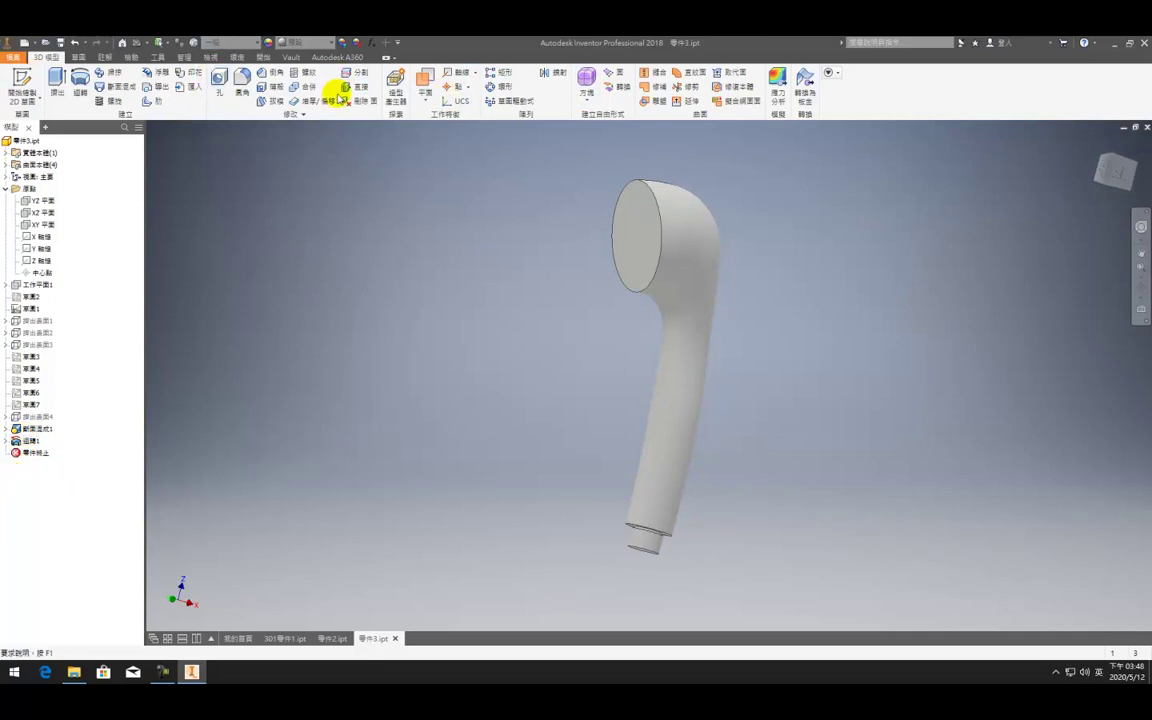
Try to thicken the handle's curved outer face 5 mm toward the inside with solid output
{"action": "key", "text": "F4"}
{"action": "left_click_drag", "start_coordinate": [603, 257], "coordinate": [539, 257]}
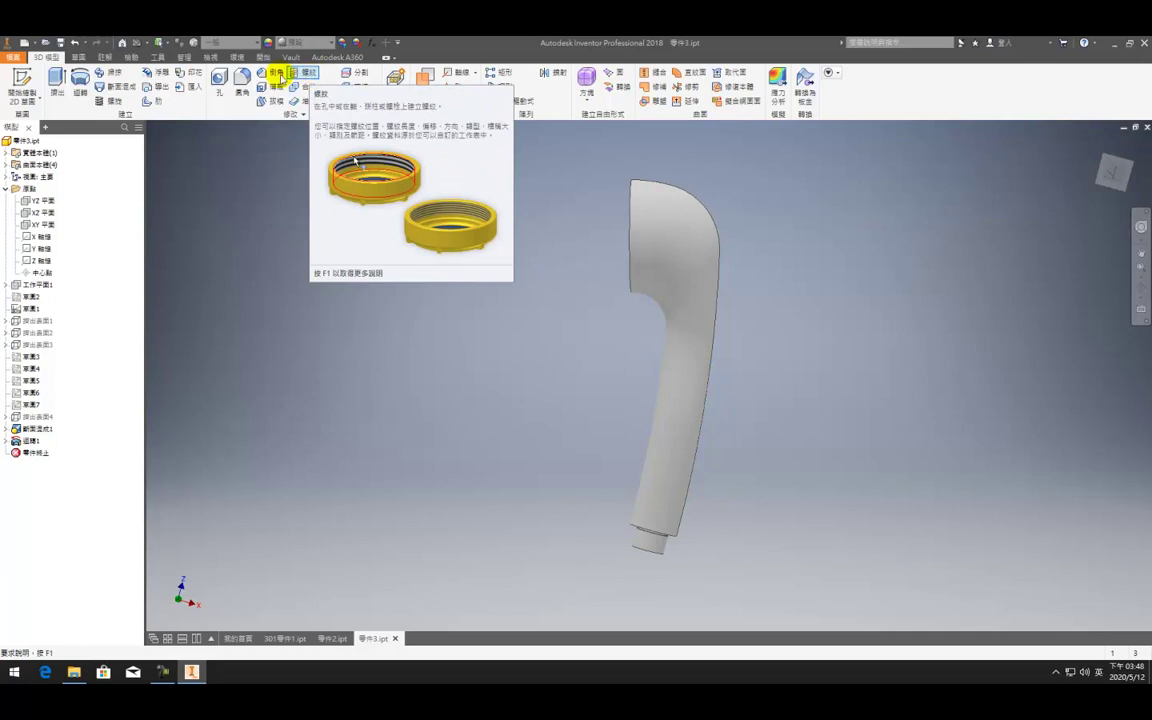
{"action": "left_click", "coordinate": [310, 101]}
{"action": "left_click", "coordinate": [681, 311]}
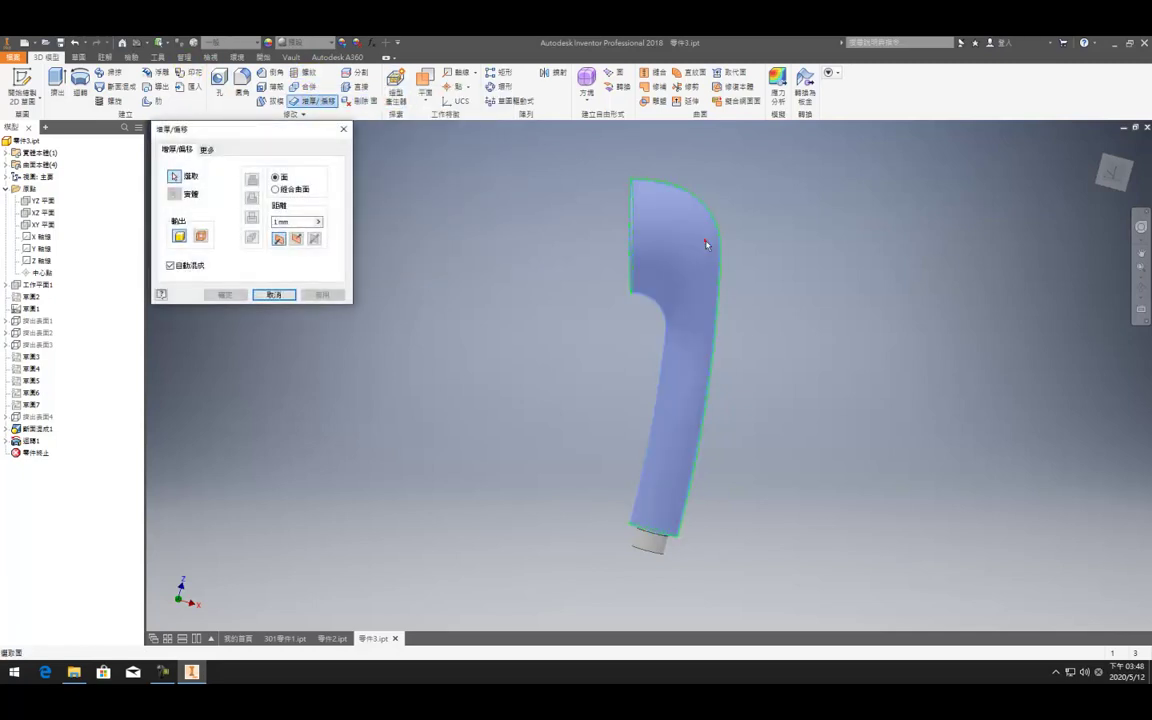
{"action": "left_click", "coordinate": [296, 237]}
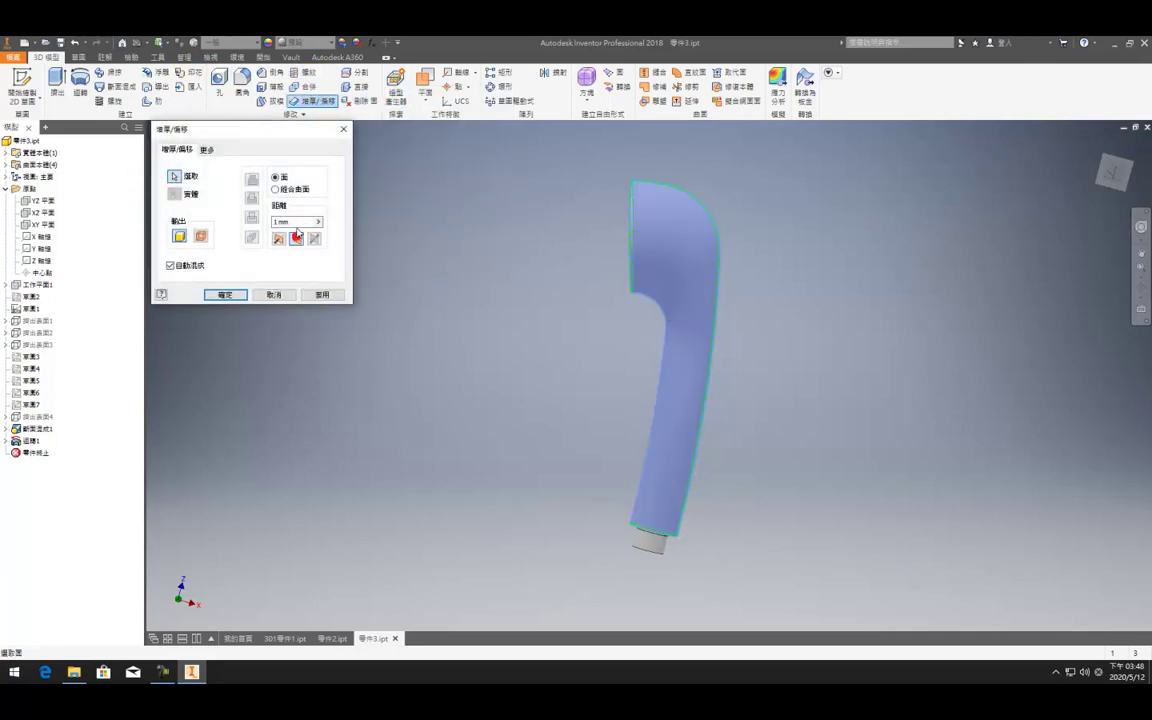
{"action": "left_click", "coordinate": [298, 223]}
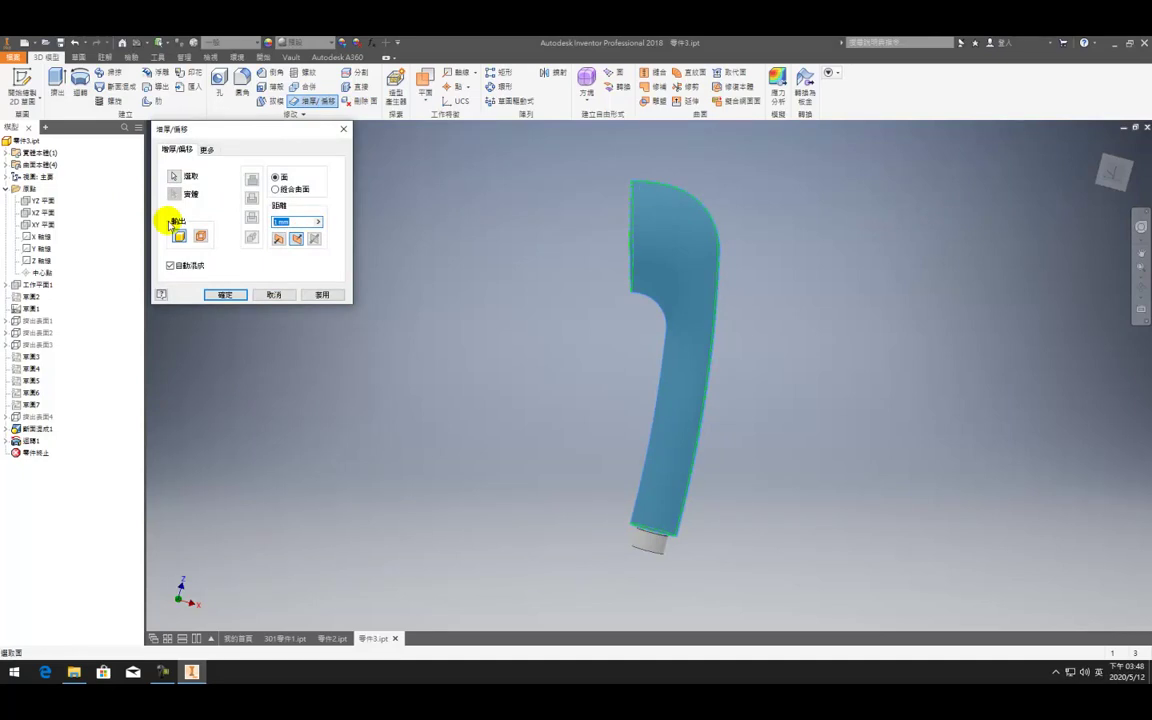
{"action": "type", "text": "5"}
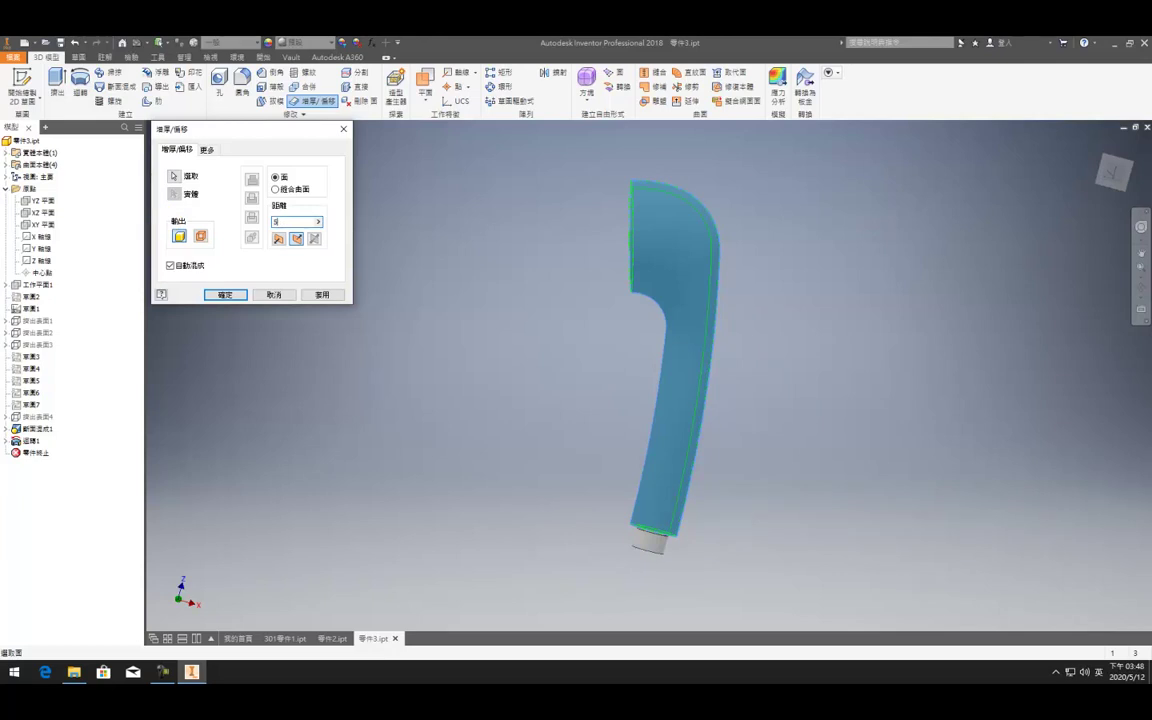
{"action": "key", "text": "Return"}
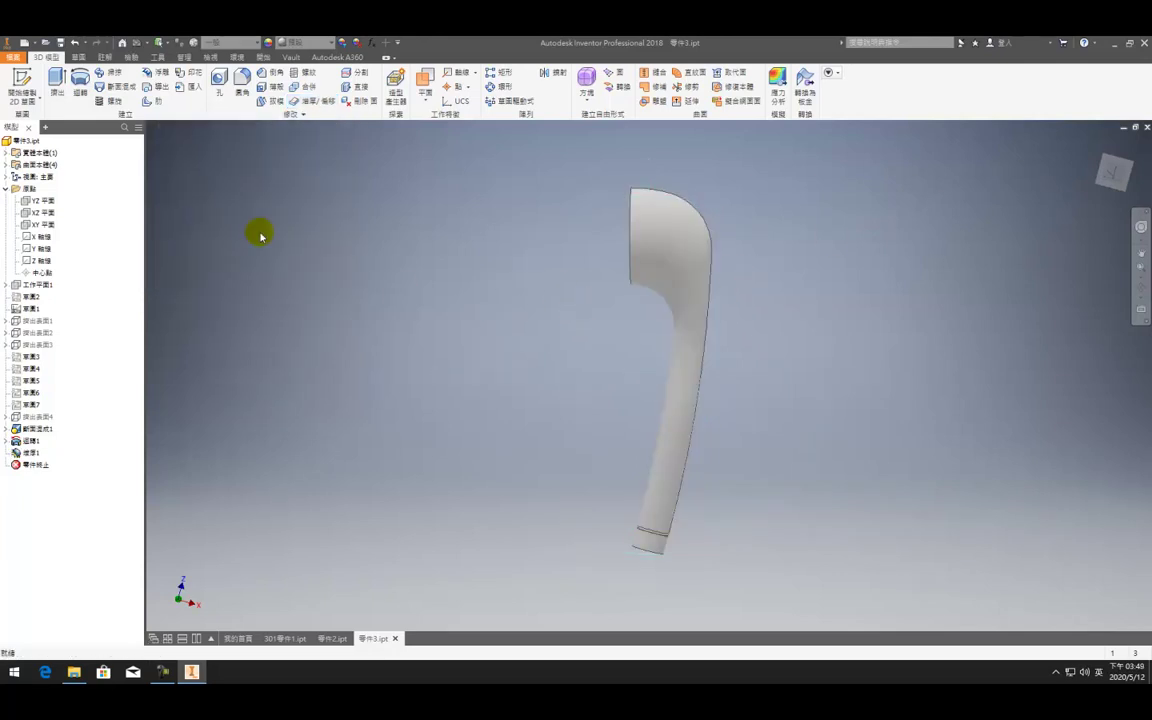
{"action": "double_click", "coordinate": [28, 452]}
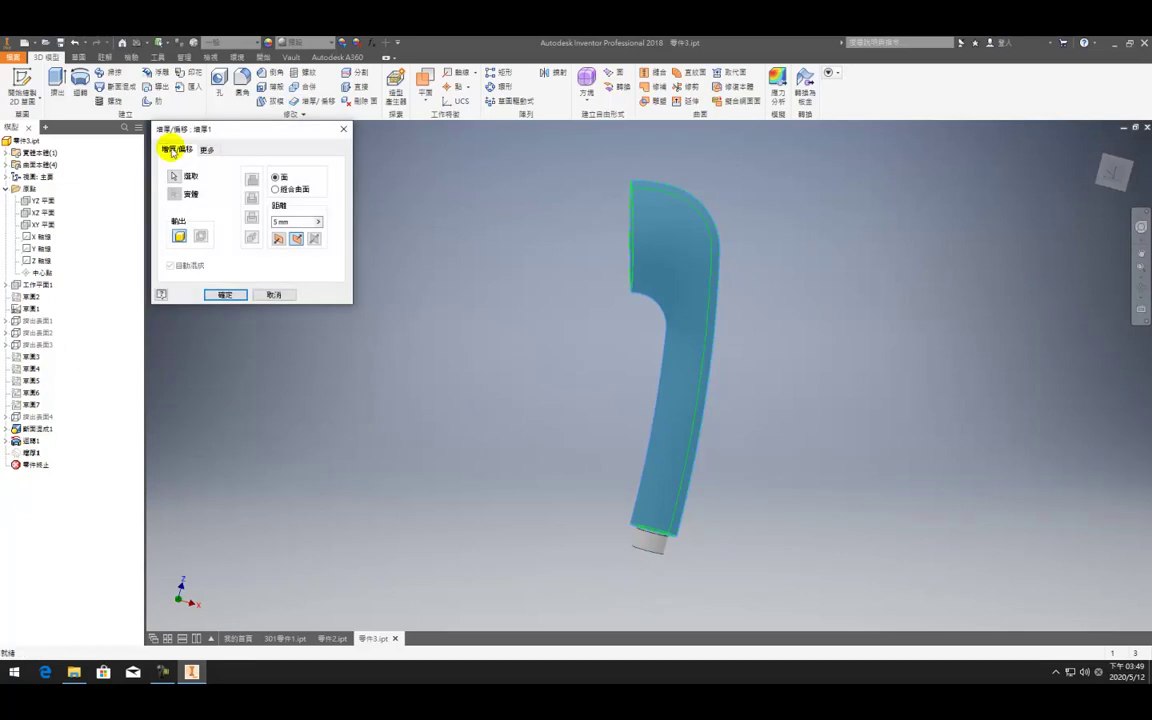
{"action": "left_click", "coordinate": [274, 293]}
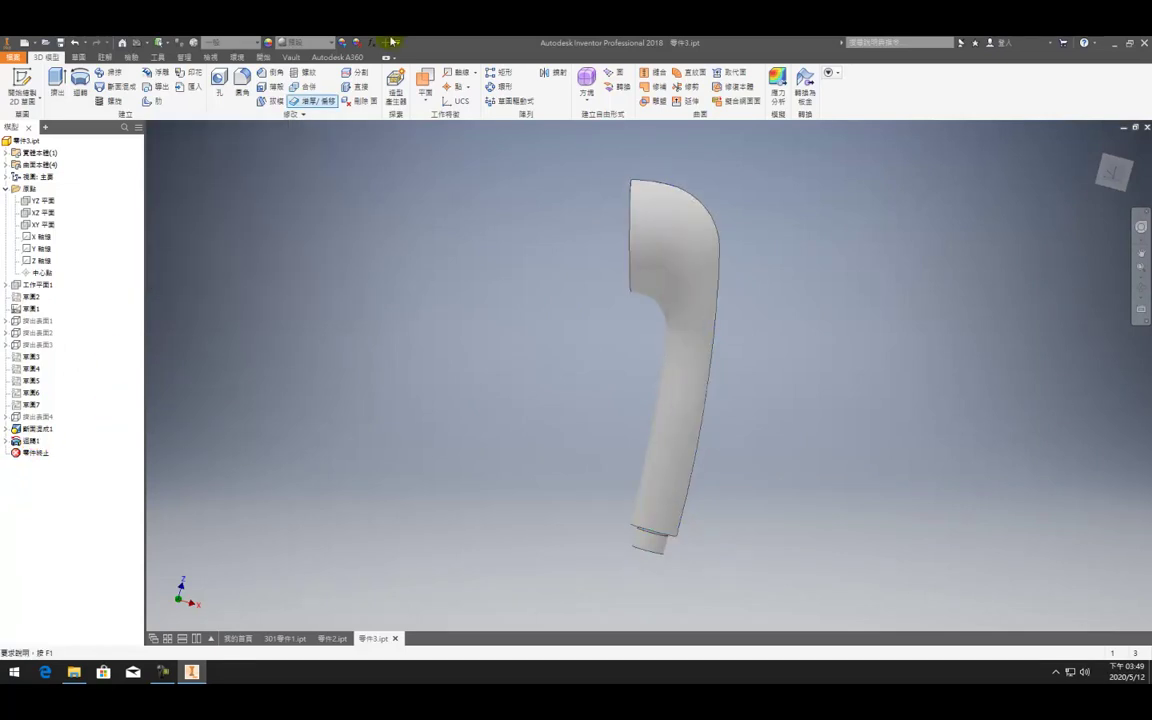
Offset the handle's curved outer face 5 mm inward with surface output
{"action": "left_click", "coordinate": [315, 100]}
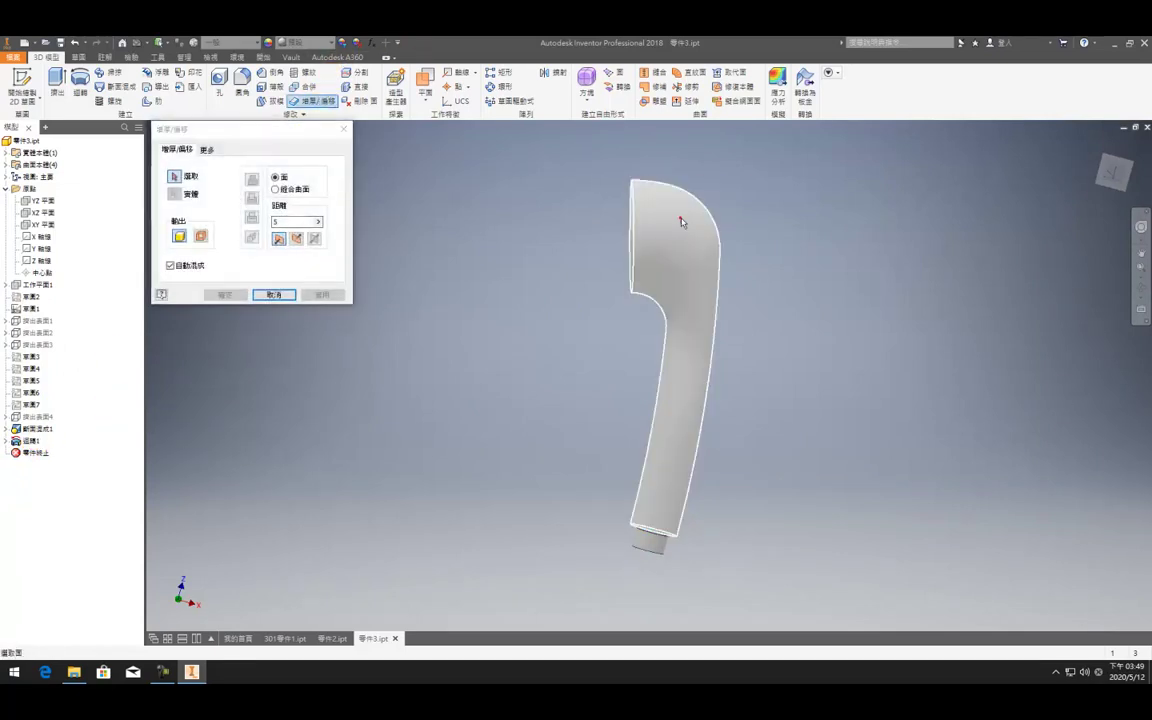
{"action": "left_click", "coordinate": [677, 218]}
{"action": "left_click", "coordinate": [295, 237]}
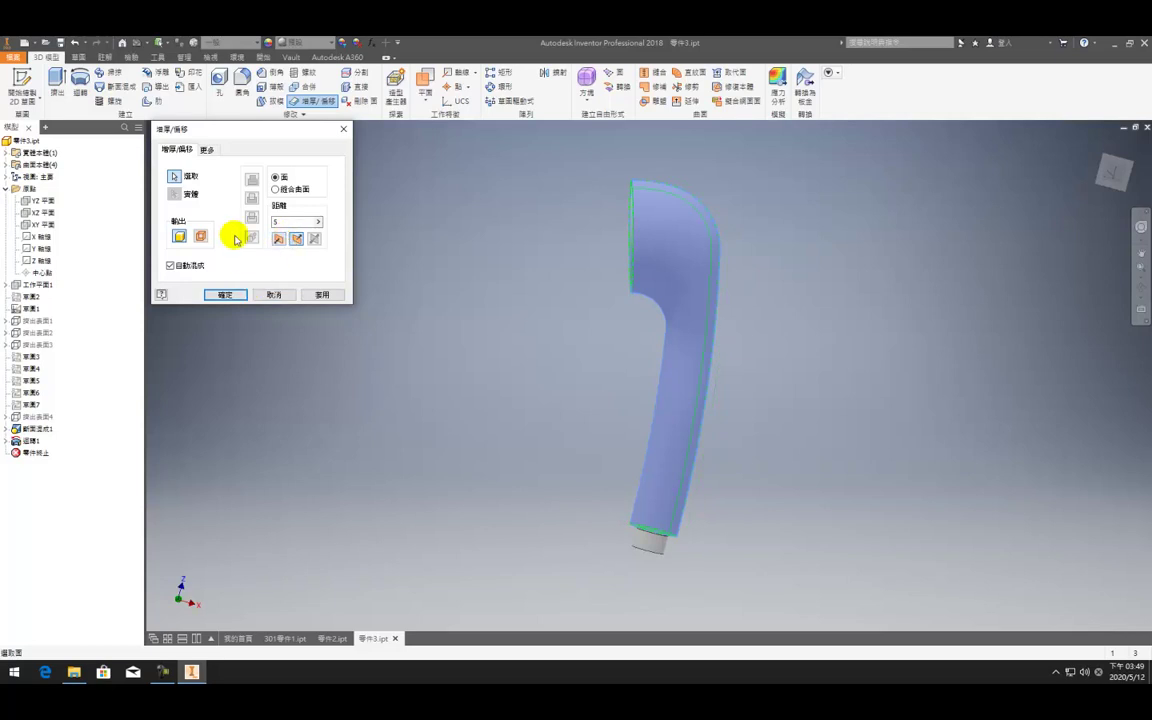
{"action": "left_click", "coordinate": [203, 237]}
{"action": "left_click", "coordinate": [225, 294]}
Start a sketch on the flat round face of the handle's head
{"action": "mouse_move", "coordinate": [648, 305]}
{"action": "middle_mouse_down", "text": "shift"}
{"action": "mouse_move", "coordinate": [717, 327]}
{"action": "mouse_move", "coordinate": [658, 321]}
{"action": "middle_mouse_up", "text": "shift"}
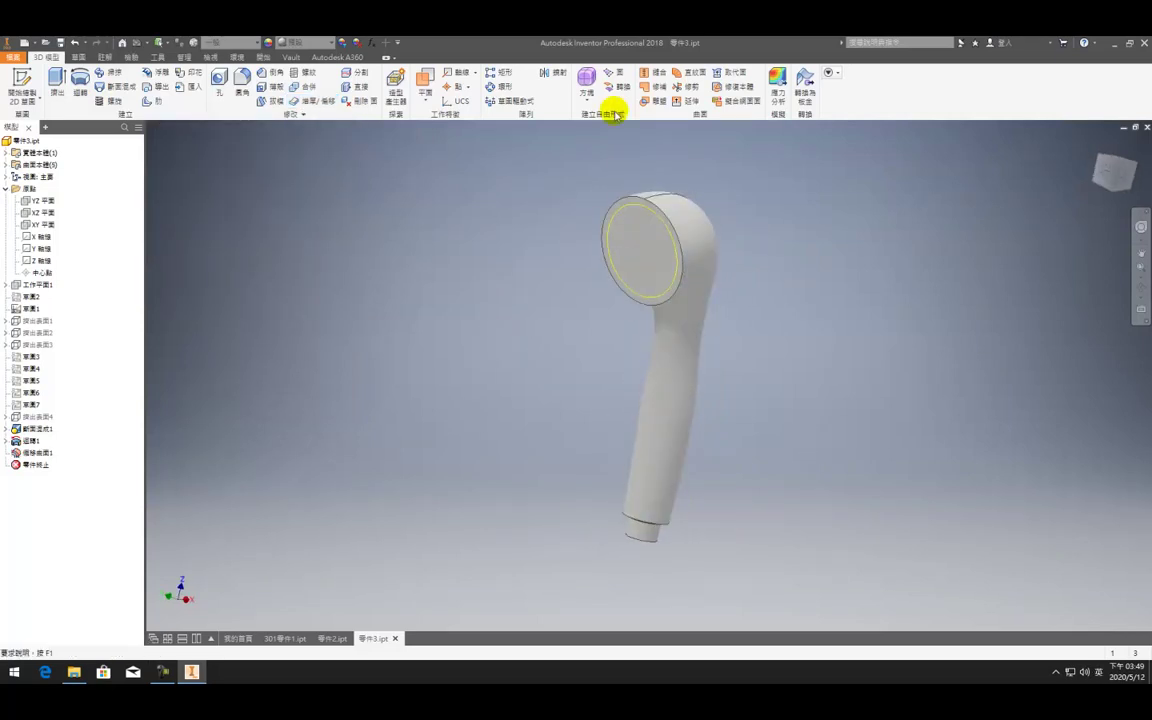
{"action": "left_click", "coordinate": [643, 232]}
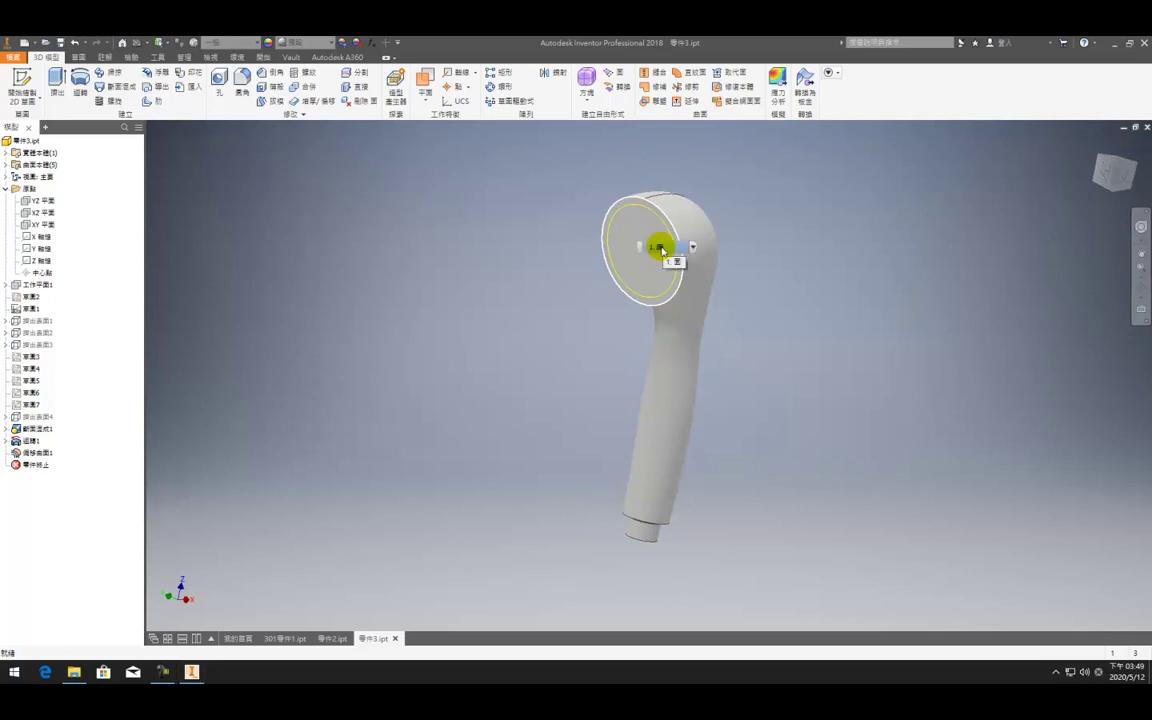
{"action": "left_click", "coordinate": [660, 249]}
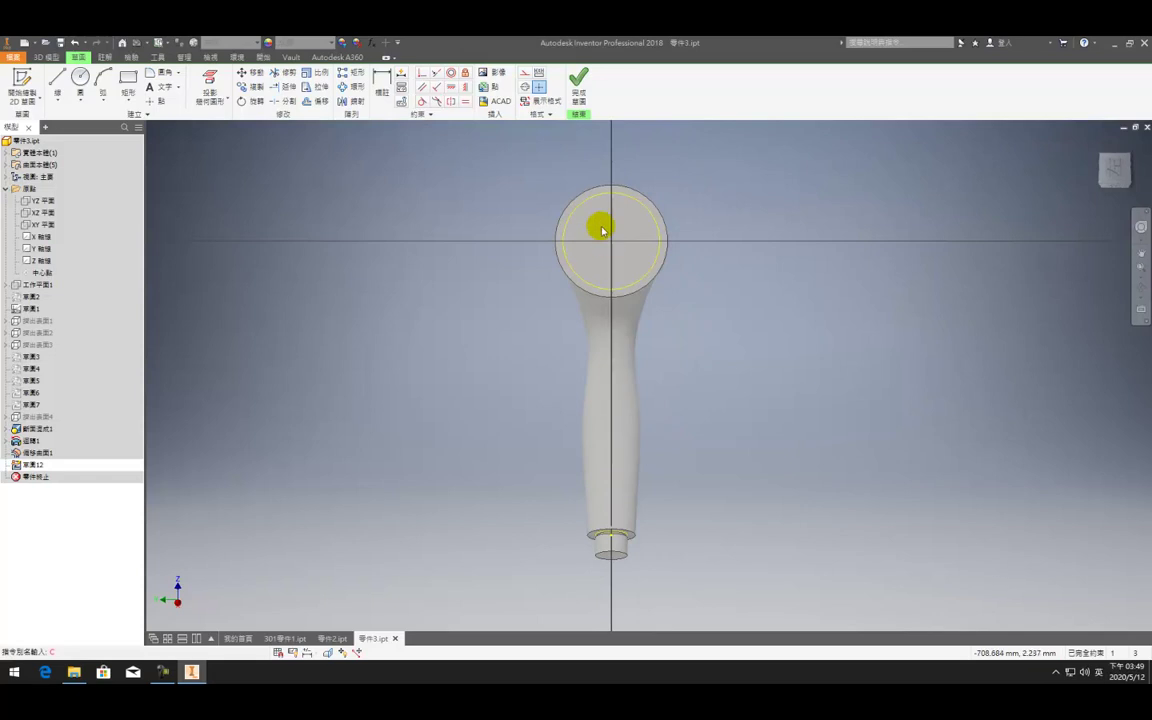
Project the round face's outline into the sketch and undo the projection
{"action": "left_click", "coordinate": [207, 84]}
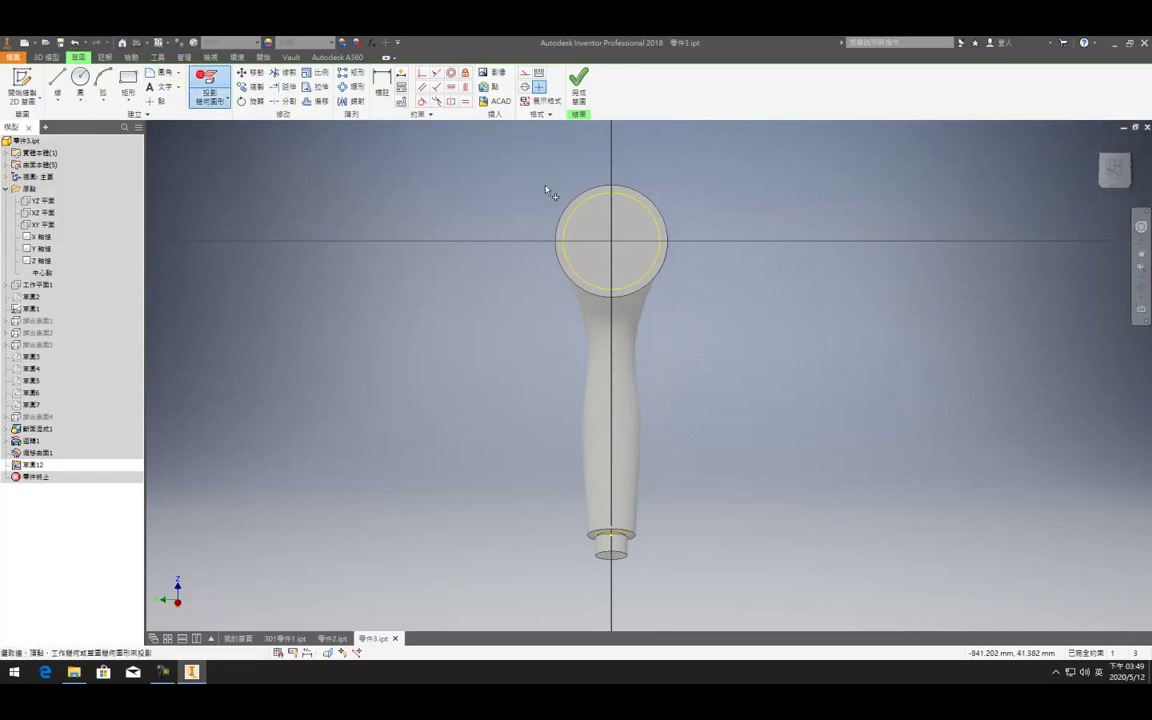
{"action": "left_click", "coordinate": [634, 224]}
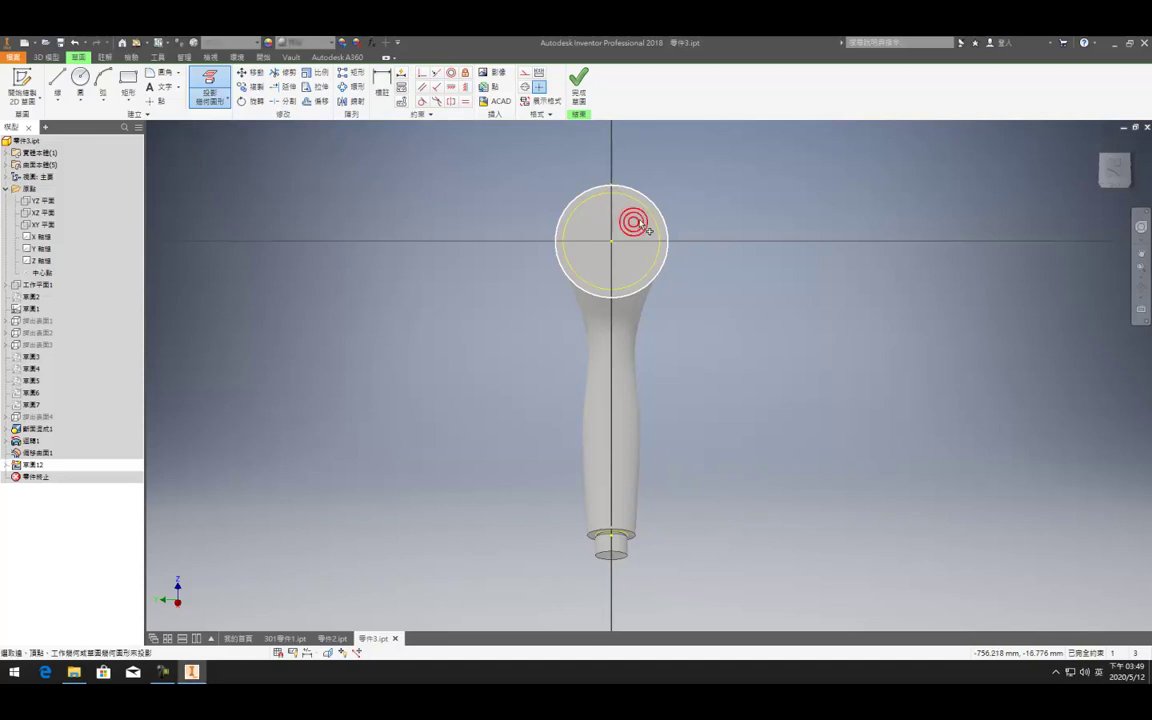
{"action": "key", "text": "c"}
{"action": "left_click", "coordinate": [615, 247]}
{"action": "key", "text": "Escape"}
{"action": "left_click", "coordinate": [73, 43]}
Draw a 63 mm diameter circle at the middle of the round face and constrain it concentric with the face's outer edge
{"action": "key", "text": "c"}
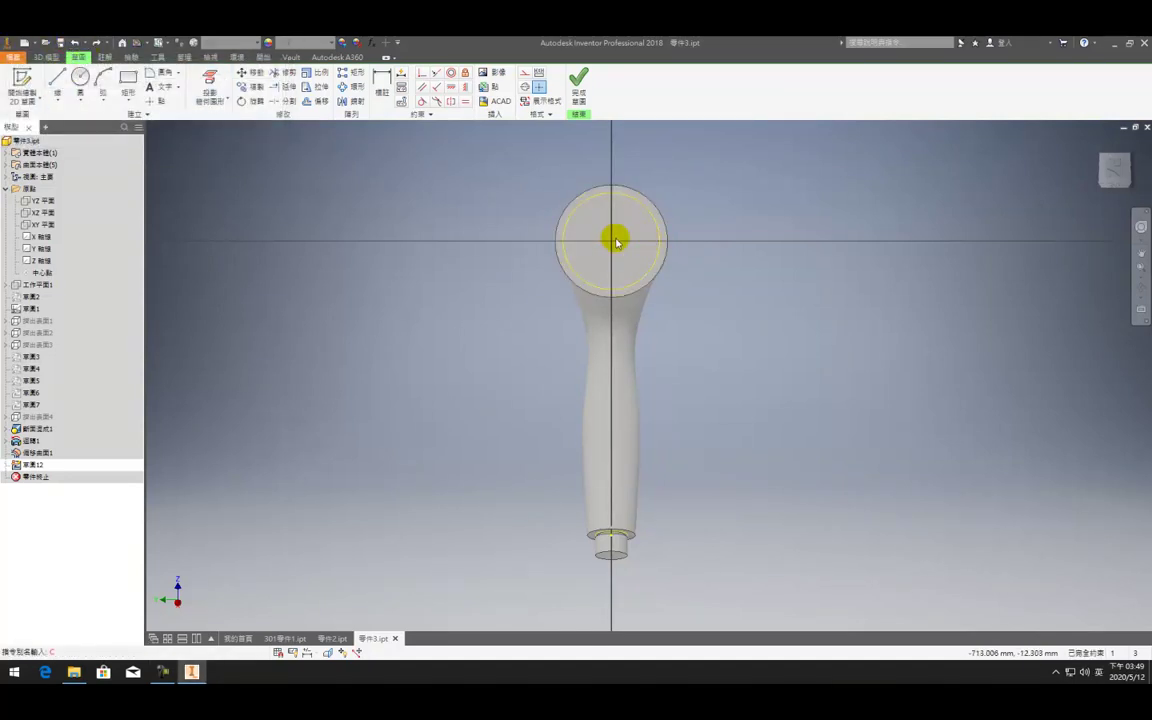
{"action": "key", "text": "Return"}
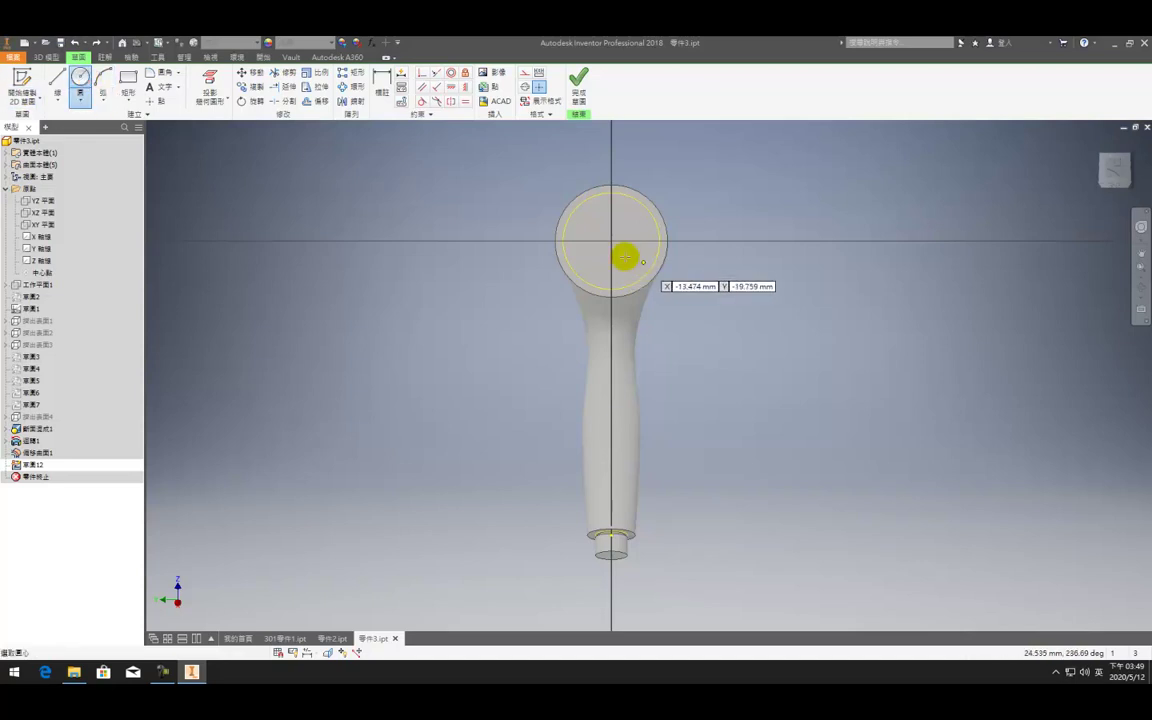
{"action": "left_click", "coordinate": [610, 241]}
{"action": "type", "text": "63"}
{"action": "key", "text": "Return"}
{"action": "left_click", "coordinate": [452, 72]}
{"action": "left_click", "coordinate": [452, 72]}
{"action": "left_click", "coordinate": [640, 193]}
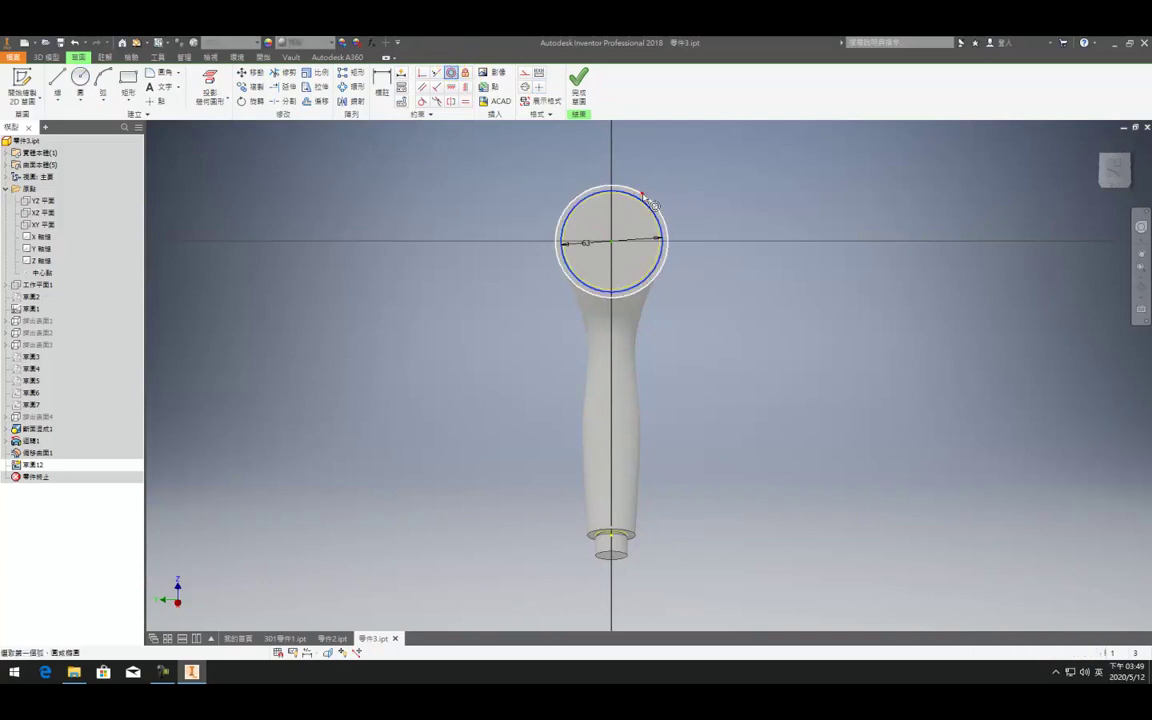
Extrude the 63 mm circle 3 mm into the handle's head as a cut
{"action": "key", "text": "e"}
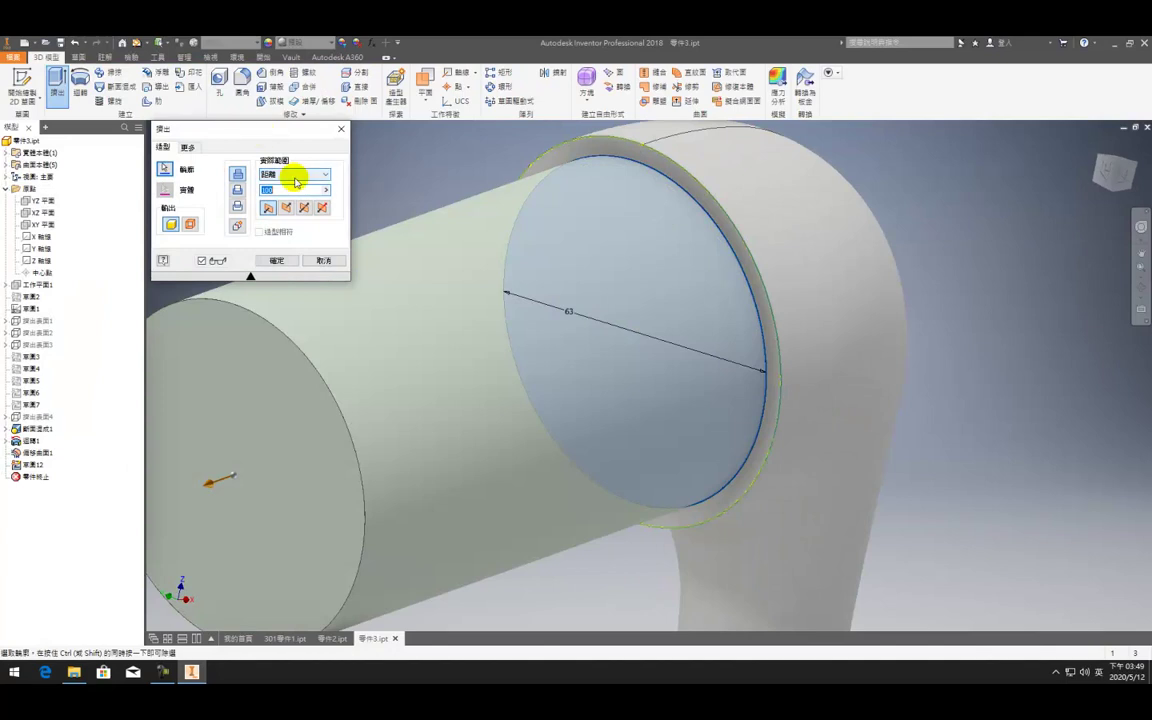
{"action": "left_click", "coordinate": [286, 208]}
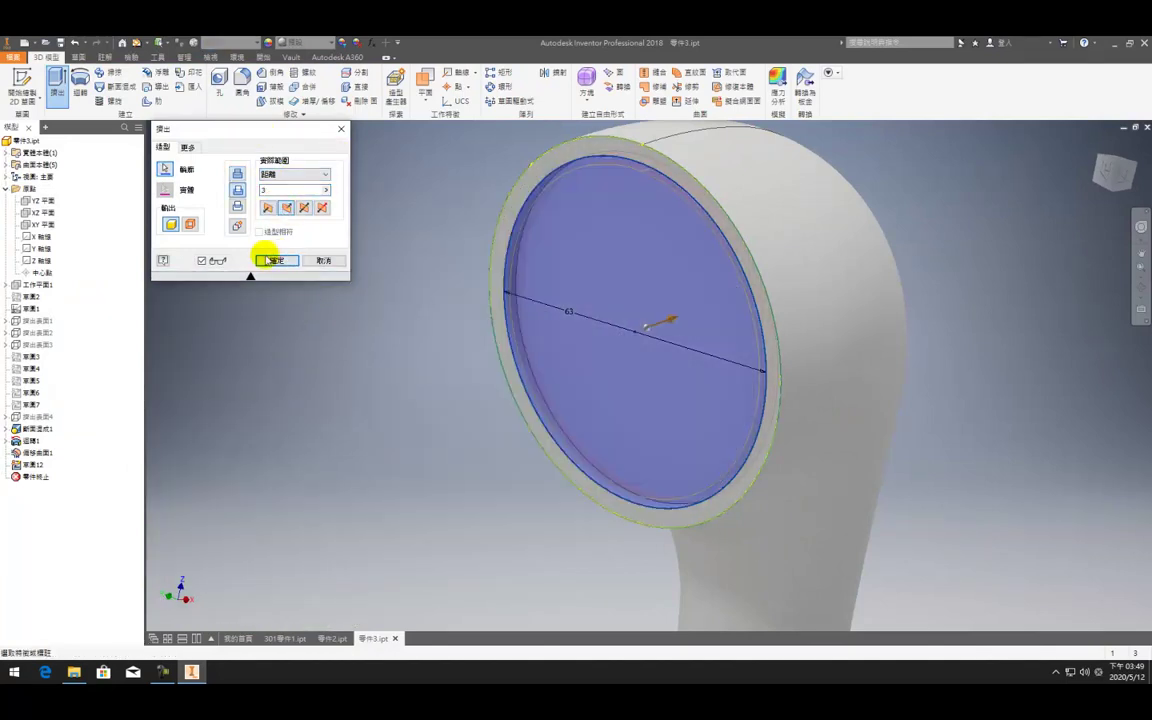
{"action": "left_click", "coordinate": [276, 260]}
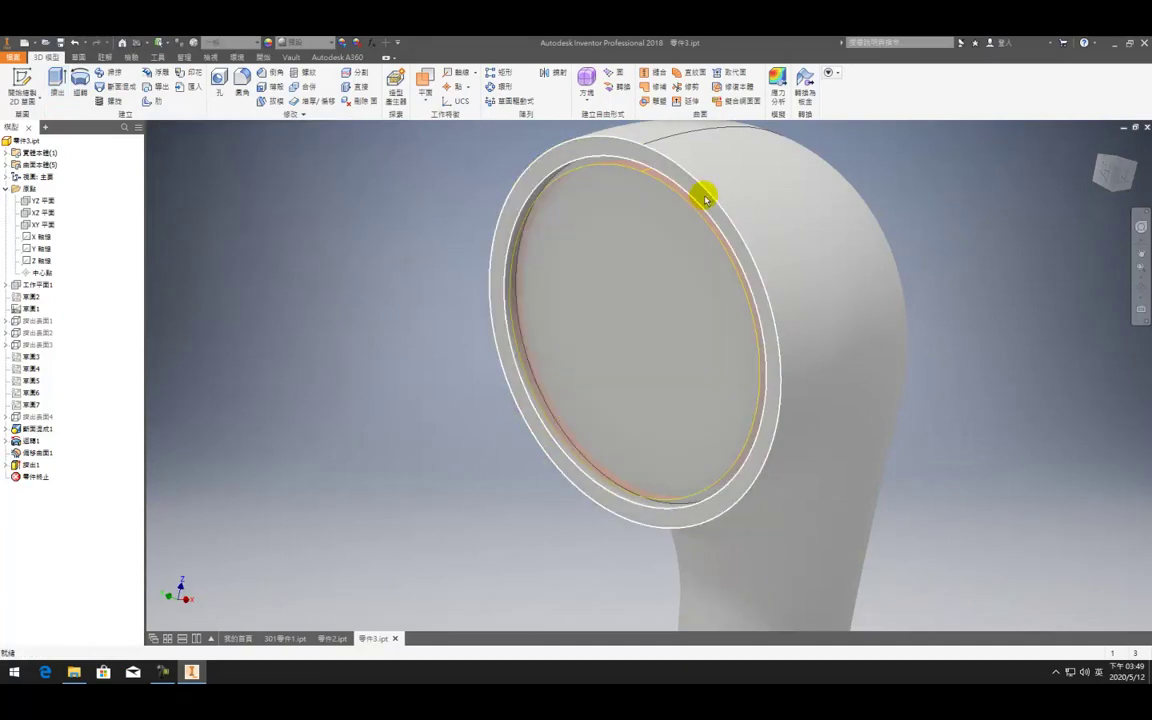
Start a sketch on the floor of the round recess and project that face's outline
{"action": "left_click", "coordinate": [616, 229]}
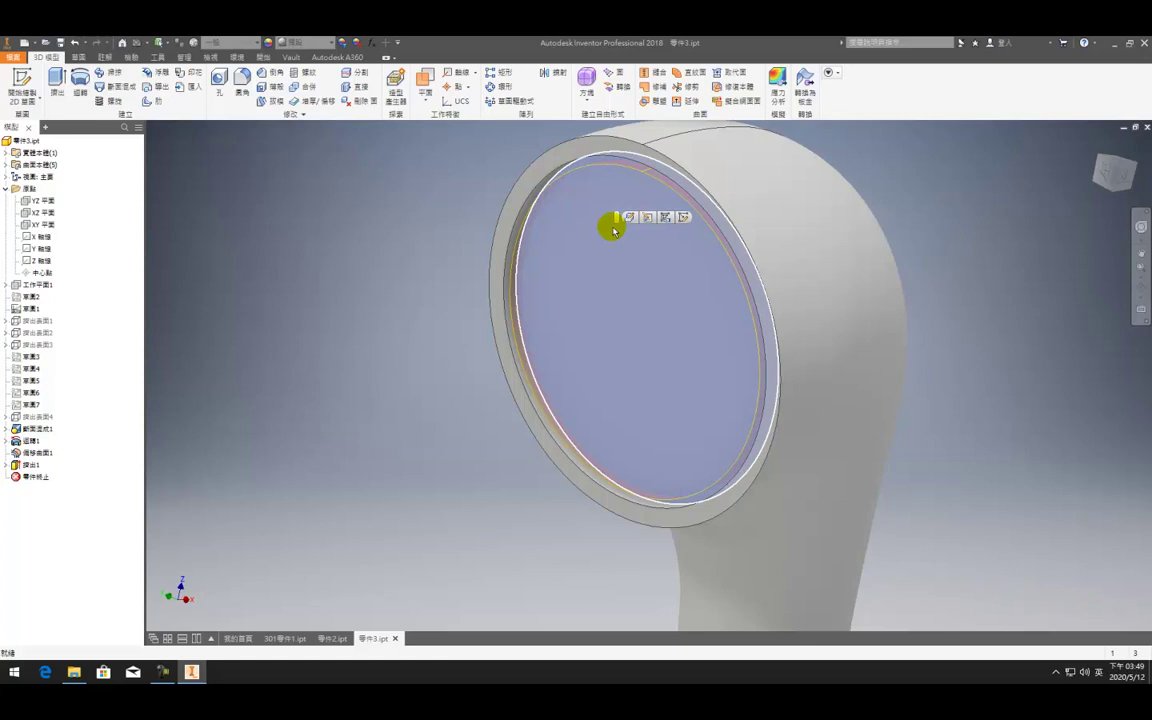
{"action": "key", "text": "s"}
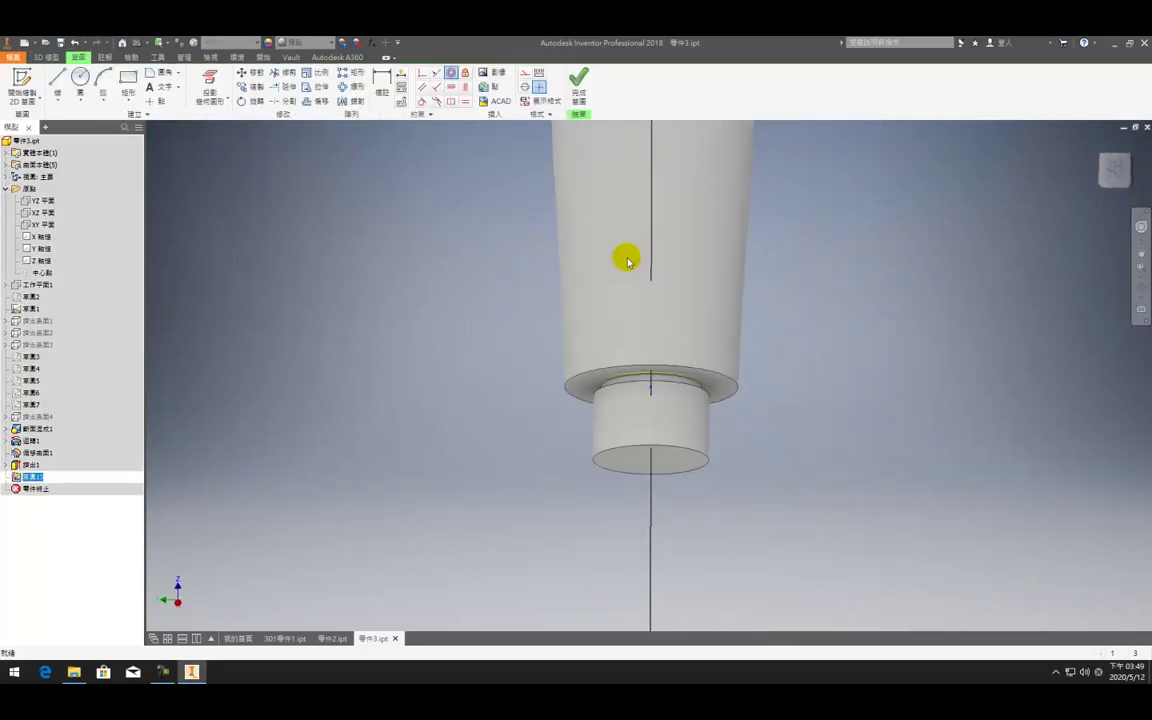
{"action": "scroll", "coordinate": [627, 257], "scroll_direction": "up", "scroll_amount": 5}
{"action": "middle_click_drag", "start_coordinate": [627, 257], "coordinate": [549, 546]}
{"action": "scroll", "coordinate": [549, 546], "scroll_direction": "up", "scroll_amount": 3}
{"action": "scroll", "coordinate": [534, 341], "scroll_direction": "down", "scroll_amount": 6}
{"action": "key", "text": "c"}
{"action": "left_click", "coordinate": [205, 82]}
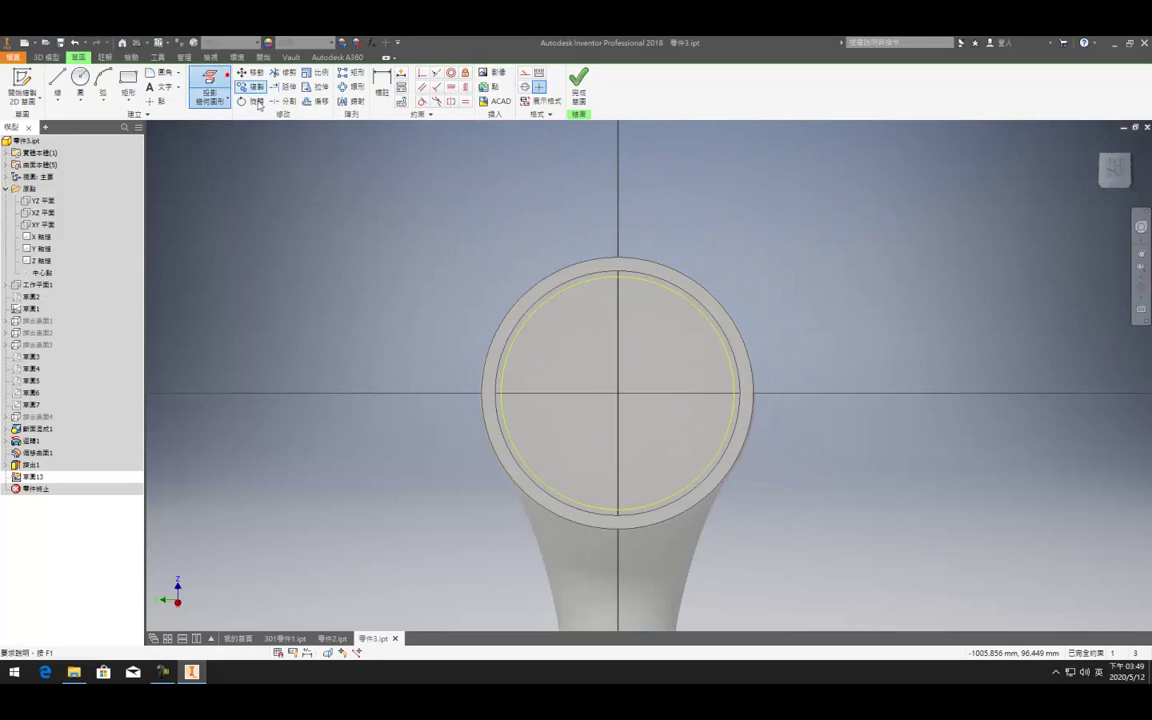
{"action": "left_click", "coordinate": [630, 383]}
Draw a 58 mm diameter circle centred on the recess floor and finish the sketch
{"action": "key", "text": "c"}
{"action": "left_click", "coordinate": [81, 76]}
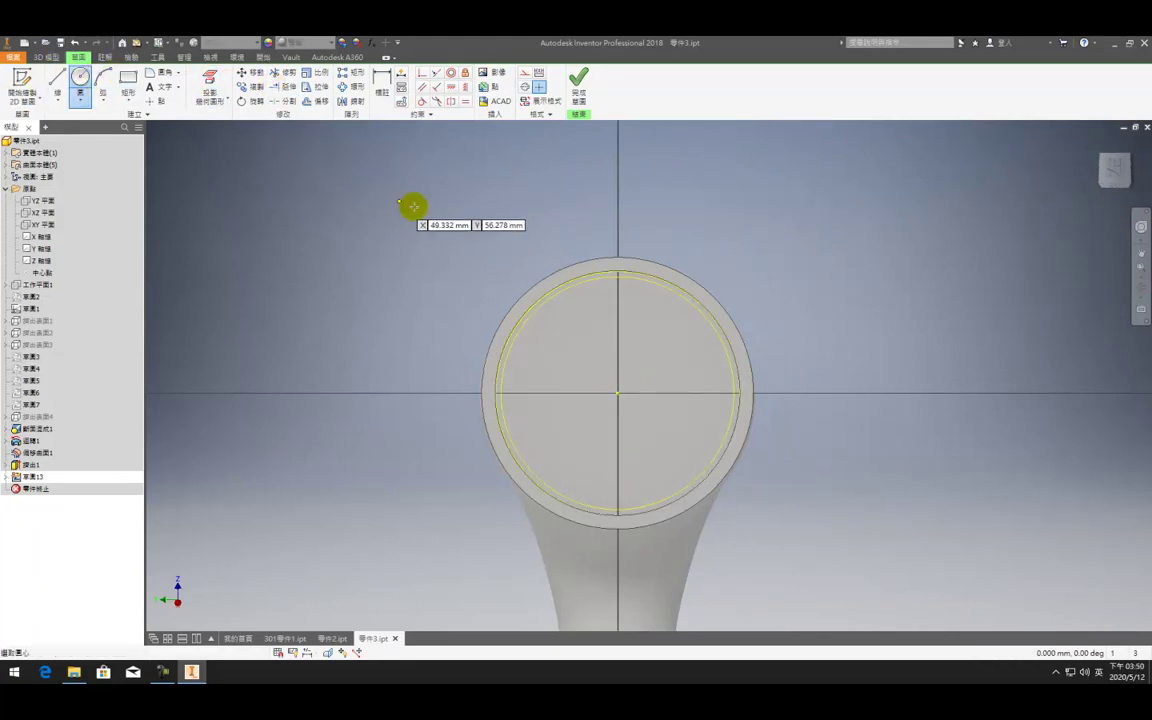
{"action": "left_click", "coordinate": [617, 393]}
{"action": "type", "text": "58"}
{"action": "key", "text": "Return"}
{"action": "left_click", "coordinate": [575, 88]}
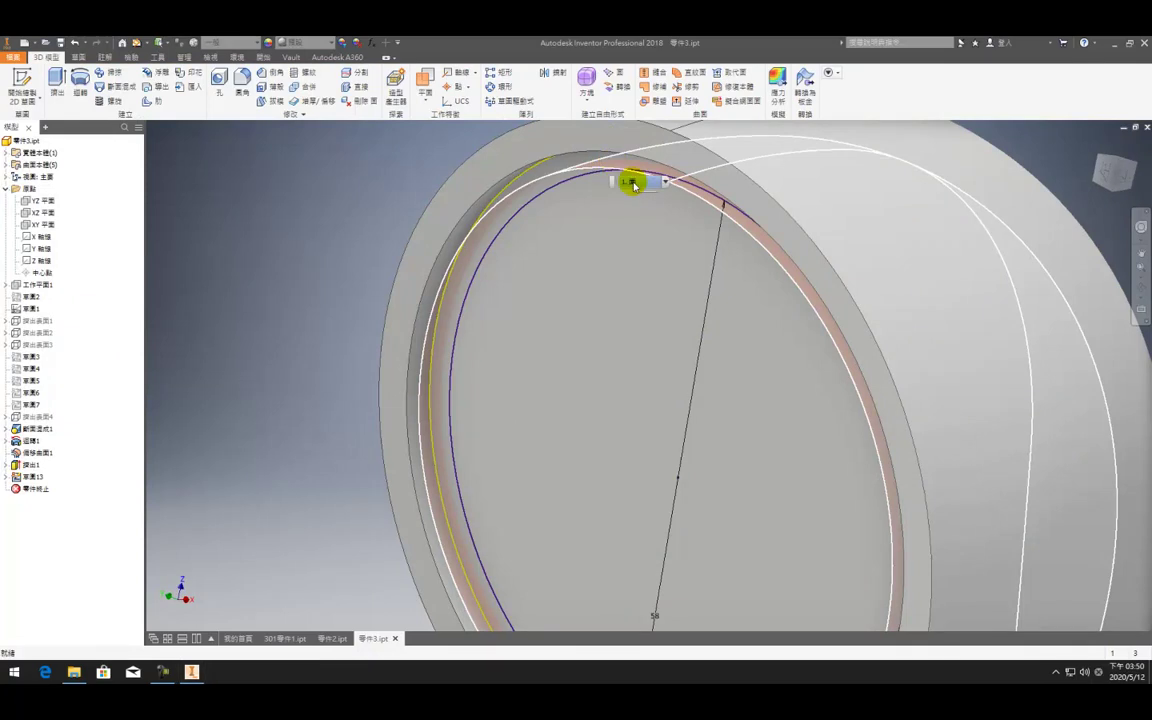
{"action": "scroll", "coordinate": [456, 229], "scroll_direction": "up", "scroll_amount": 3}
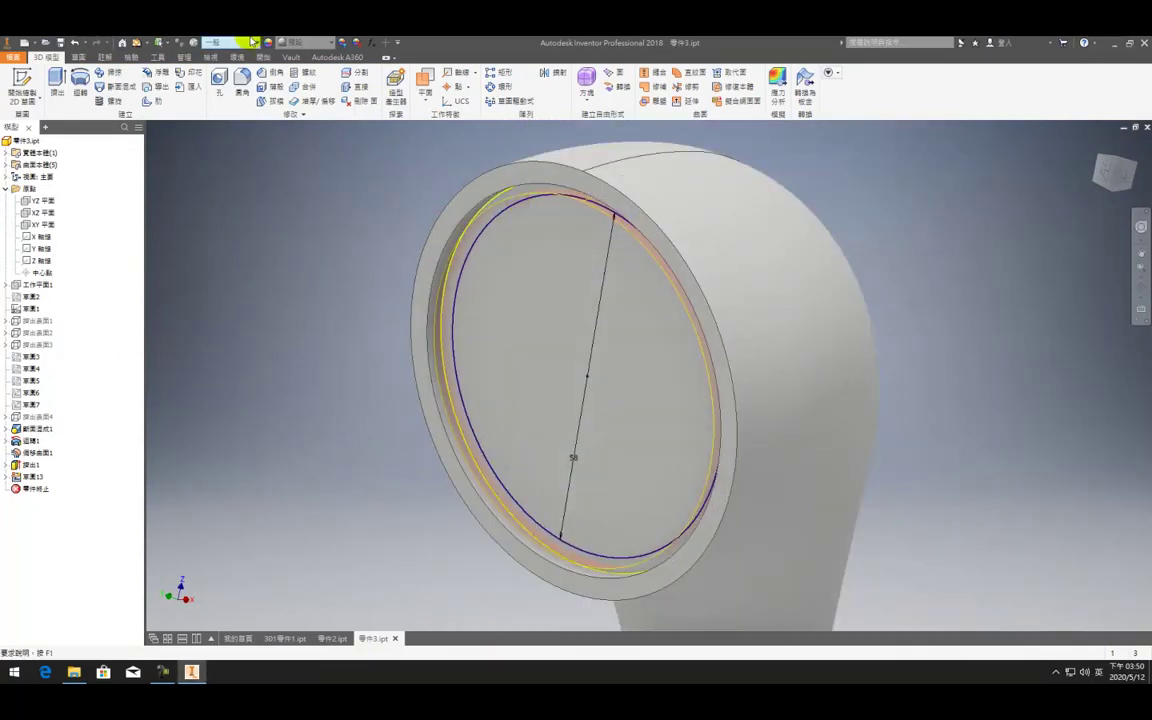
{"action": "left_click", "coordinate": [272, 87]}
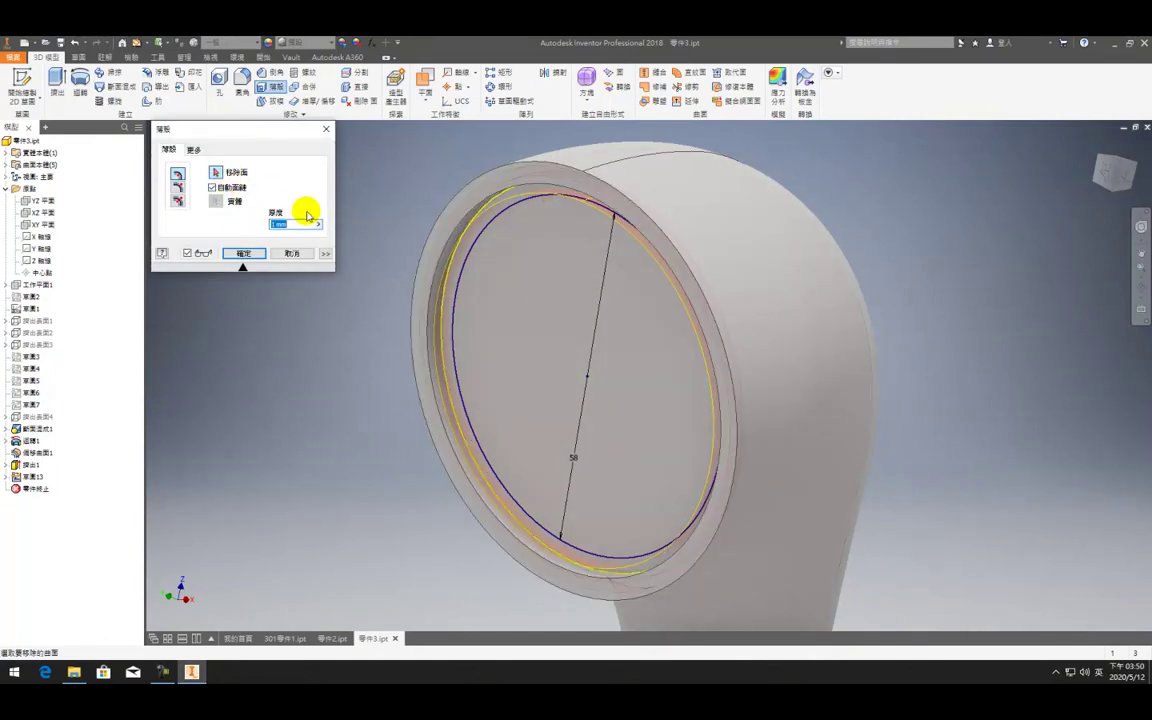
{"action": "key", "text": "Escape"}
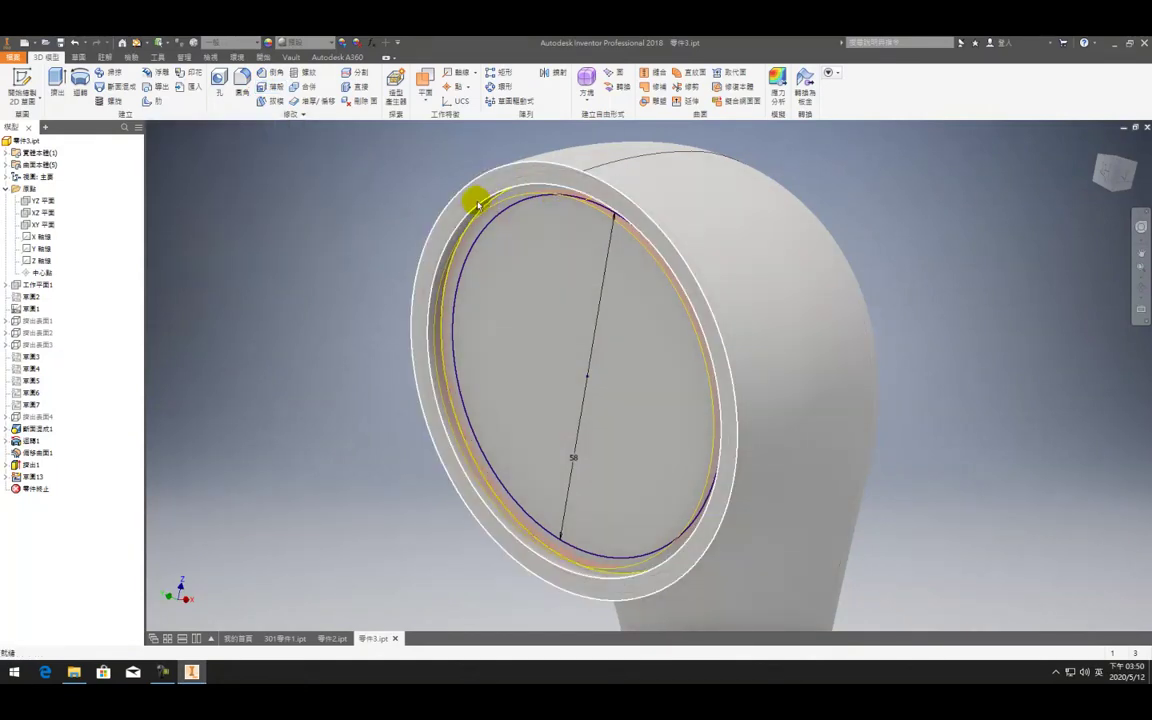
Undo the 58 mm circle, the sketch on the recess floor and the 3 mm cut extrusion
{"action": "left_click", "coordinate": [74, 44]}
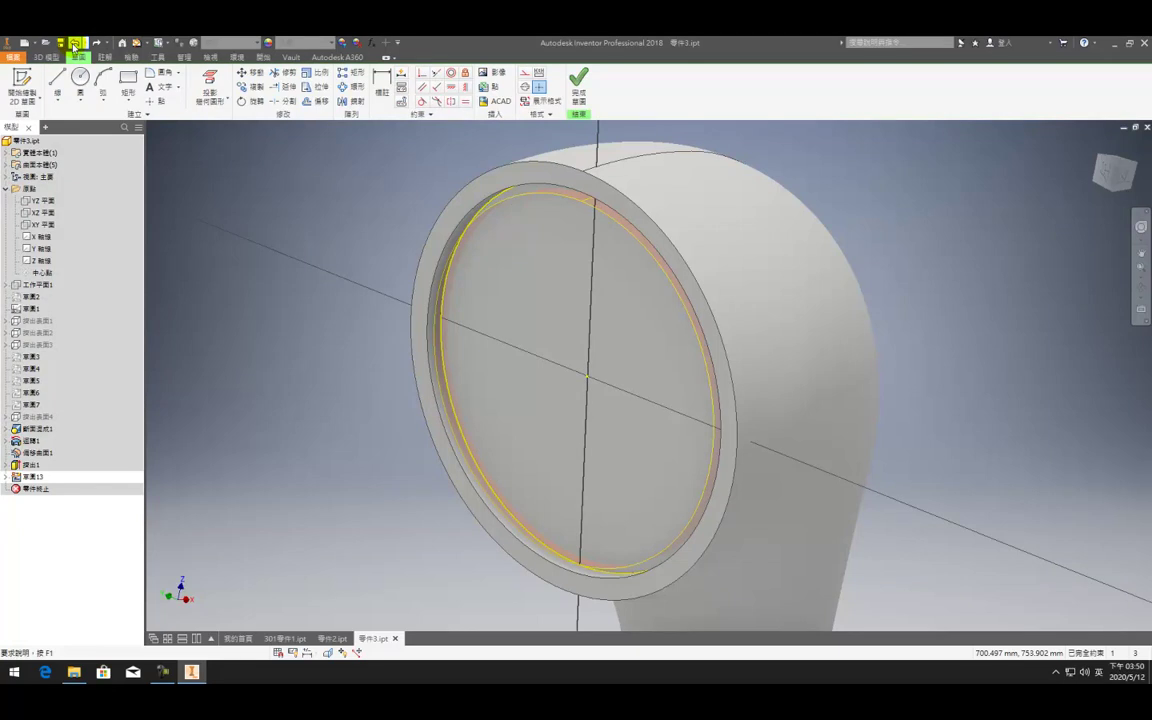
{"action": "left_click", "coordinate": [74, 44]}
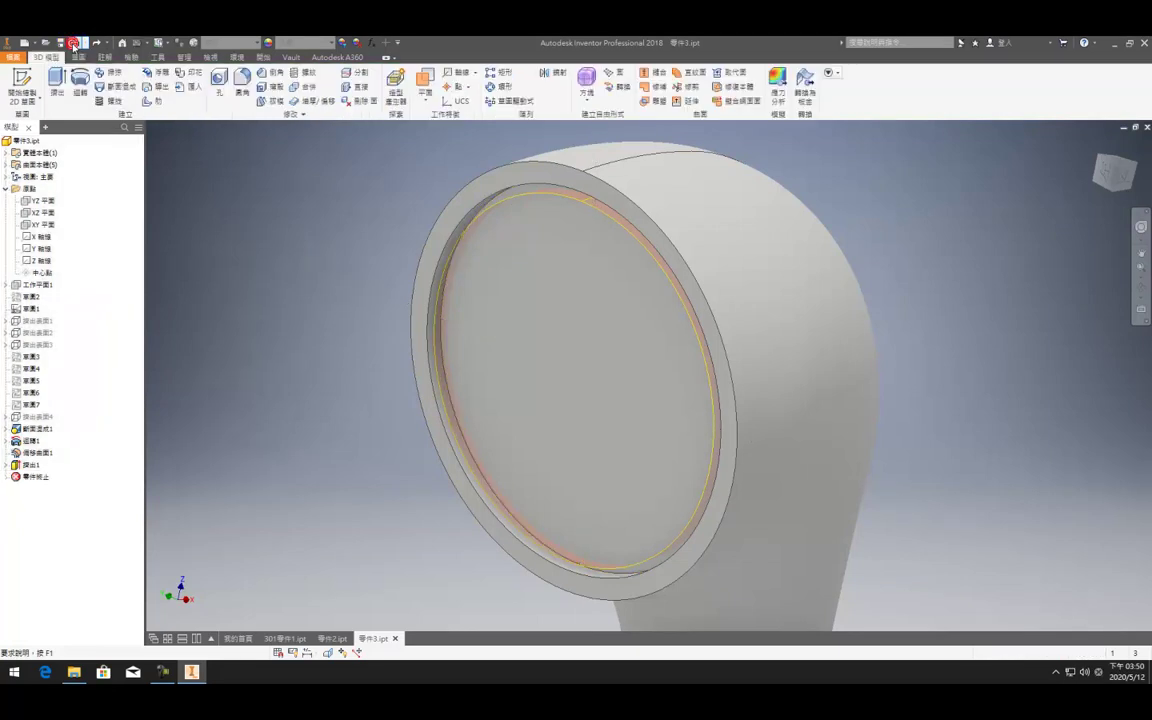
{"action": "left_click", "coordinate": [74, 44]}
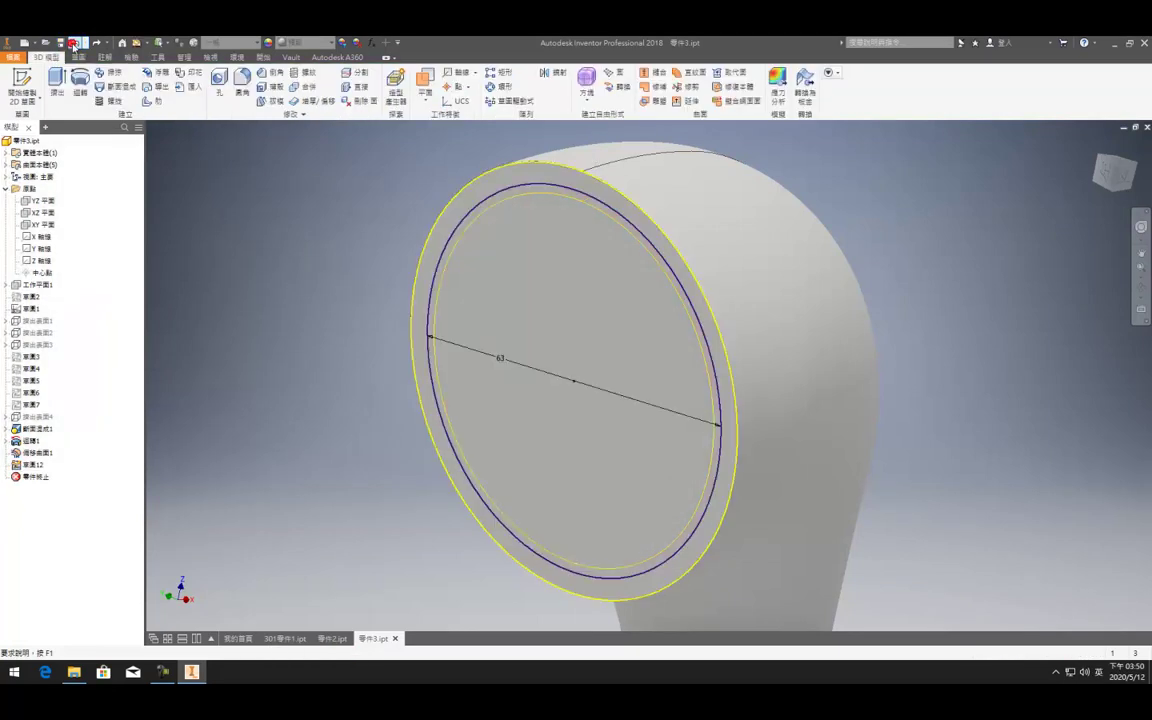
Undo the 63 mm circle, its projected geometry and the sketch on the head's round face
{"action": "left_click", "coordinate": [74, 44]}
{"action": "left_click", "coordinate": [74, 44]}
{"action": "left_click", "coordinate": [75, 44]}
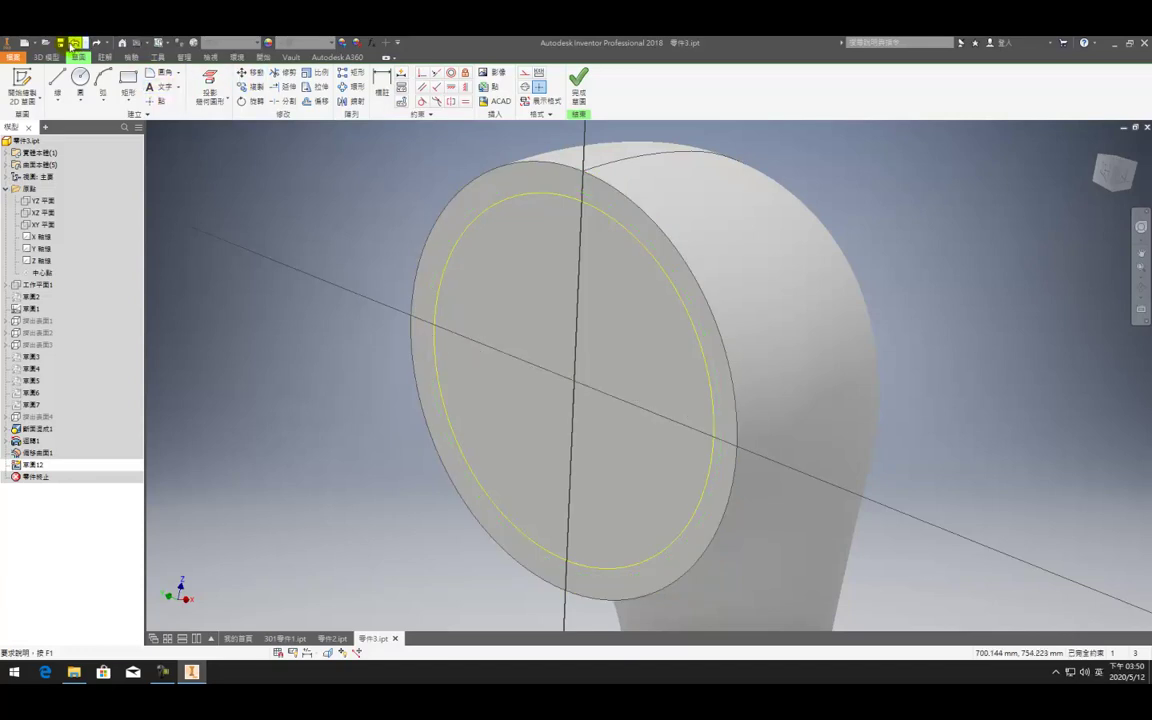
{"action": "left_click", "coordinate": [71, 43]}
{"action": "left_click", "coordinate": [270, 87]}
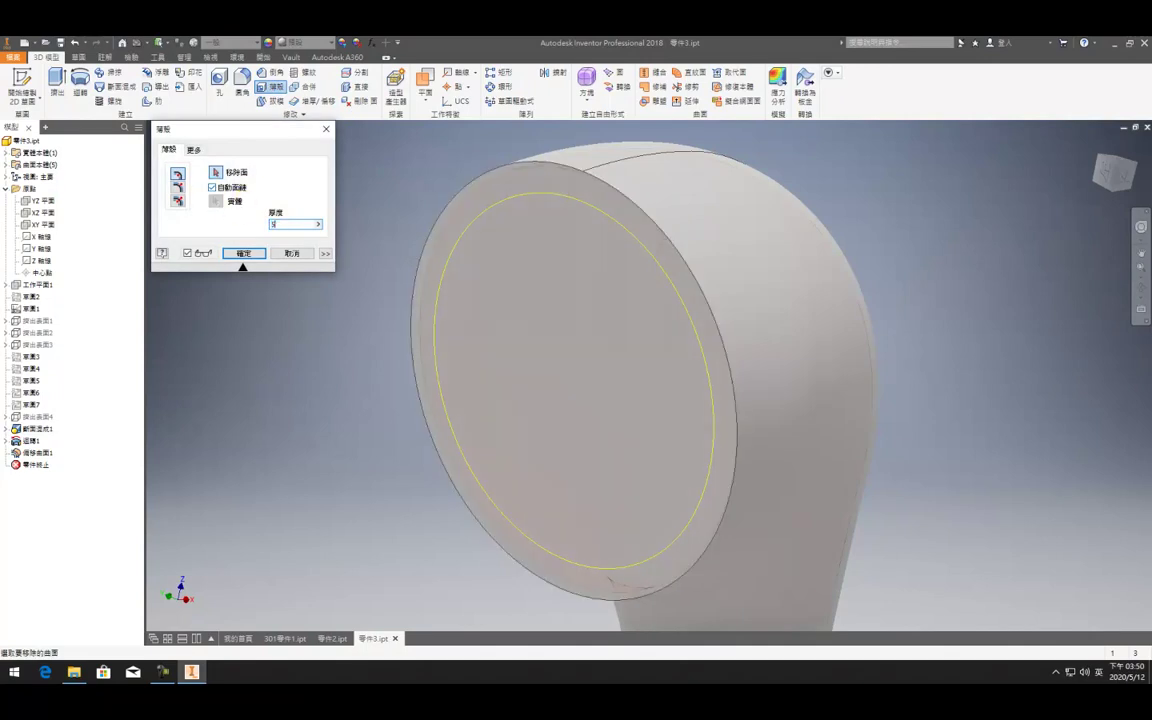
{"action": "left_click", "coordinate": [534, 236]}
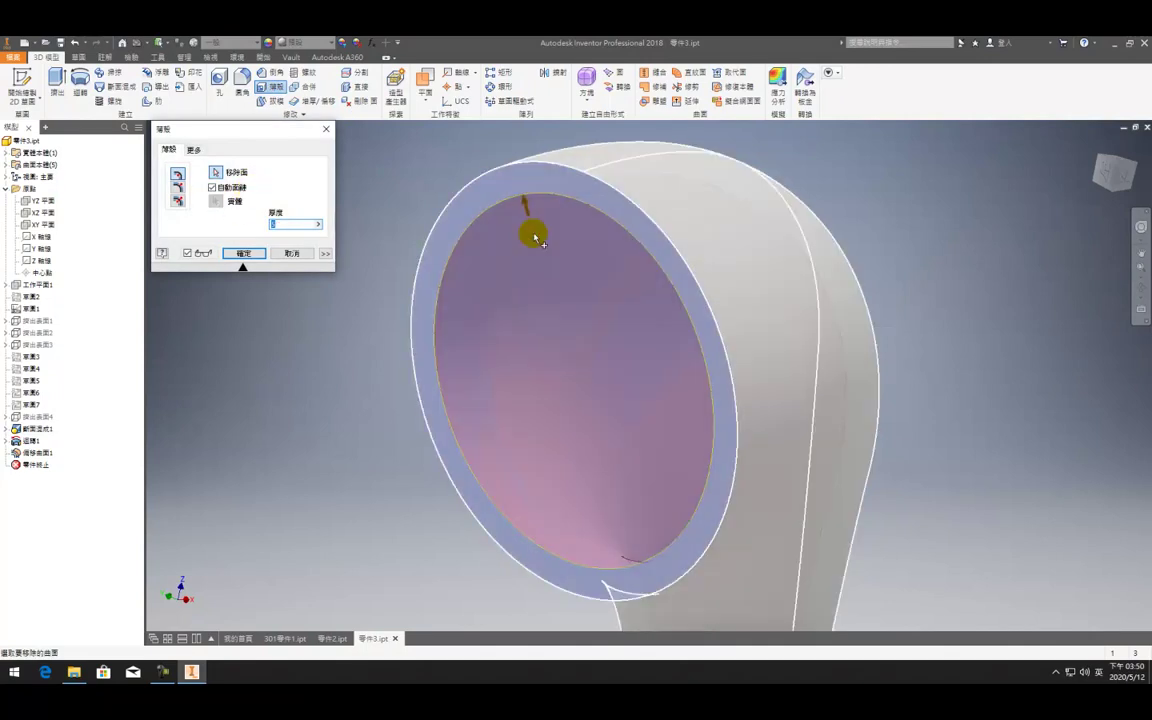
{"action": "scroll", "coordinate": [589, 407], "scroll_direction": "up", "scroll_amount": 4}
{"action": "middle_click_drag", "start_coordinate": [589, 409], "coordinate": [671, 414], "text": "shift"}
{"action": "scroll", "coordinate": [607, 460], "scroll_direction": "down", "scroll_amount": 5}
{"action": "scroll", "coordinate": [607, 461], "scroll_direction": "up", "scroll_amount": 4}
{"action": "scroll", "coordinate": [608, 462], "scroll_direction": "up", "scroll_amount": 3}
{"action": "middle_click_drag", "start_coordinate": [614, 464], "coordinate": [577, 362], "text": "shift"}
{"action": "scroll", "coordinate": [577, 364], "scroll_direction": "up", "scroll_amount": 4}
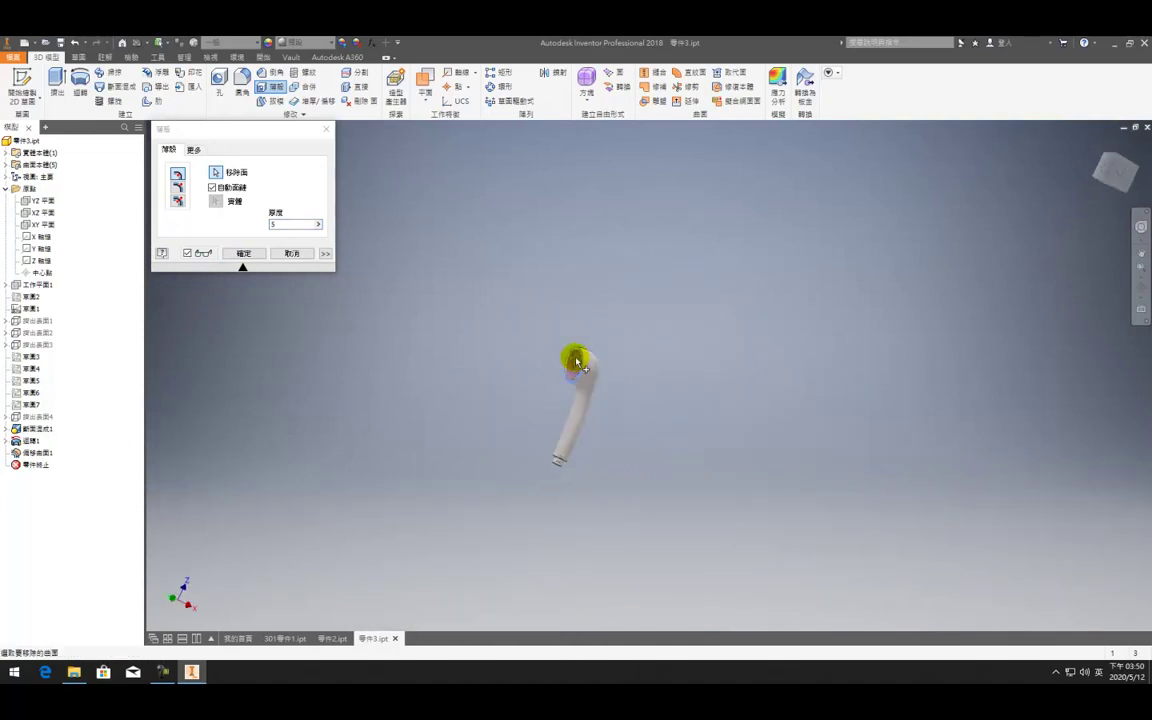
{"action": "scroll", "coordinate": [614, 416], "scroll_direction": "up", "scroll_amount": 6}
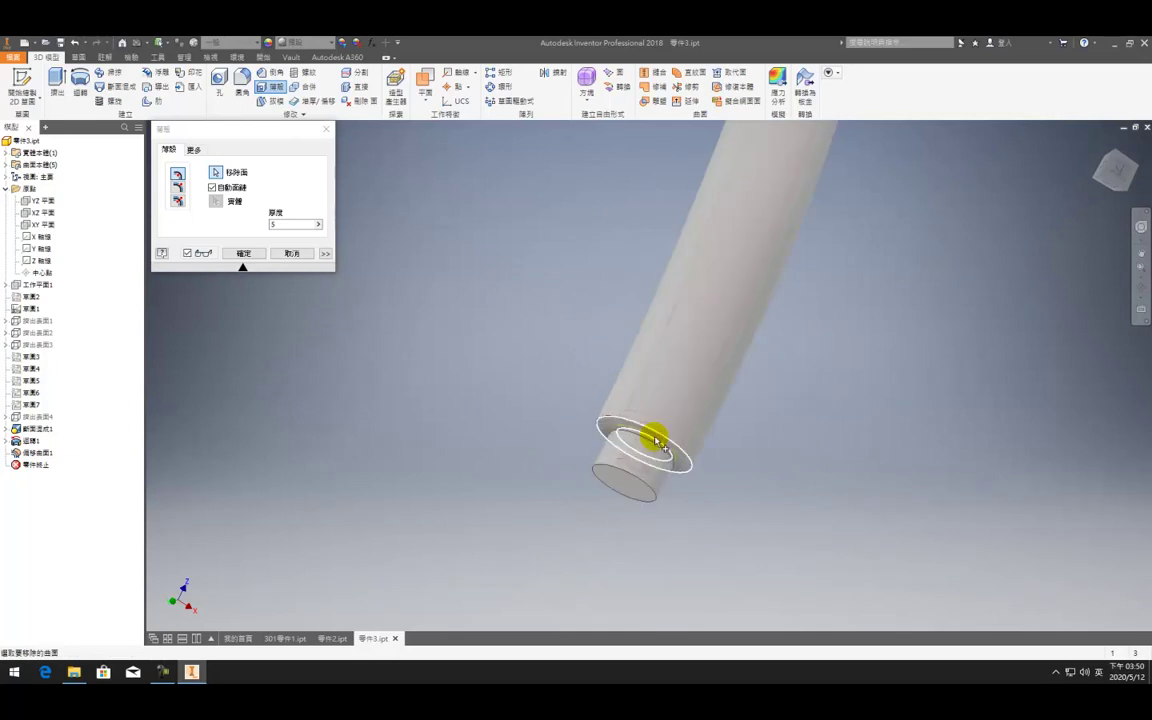
{"action": "scroll", "coordinate": [655, 461], "scroll_direction": "down", "scroll_amount": 8}
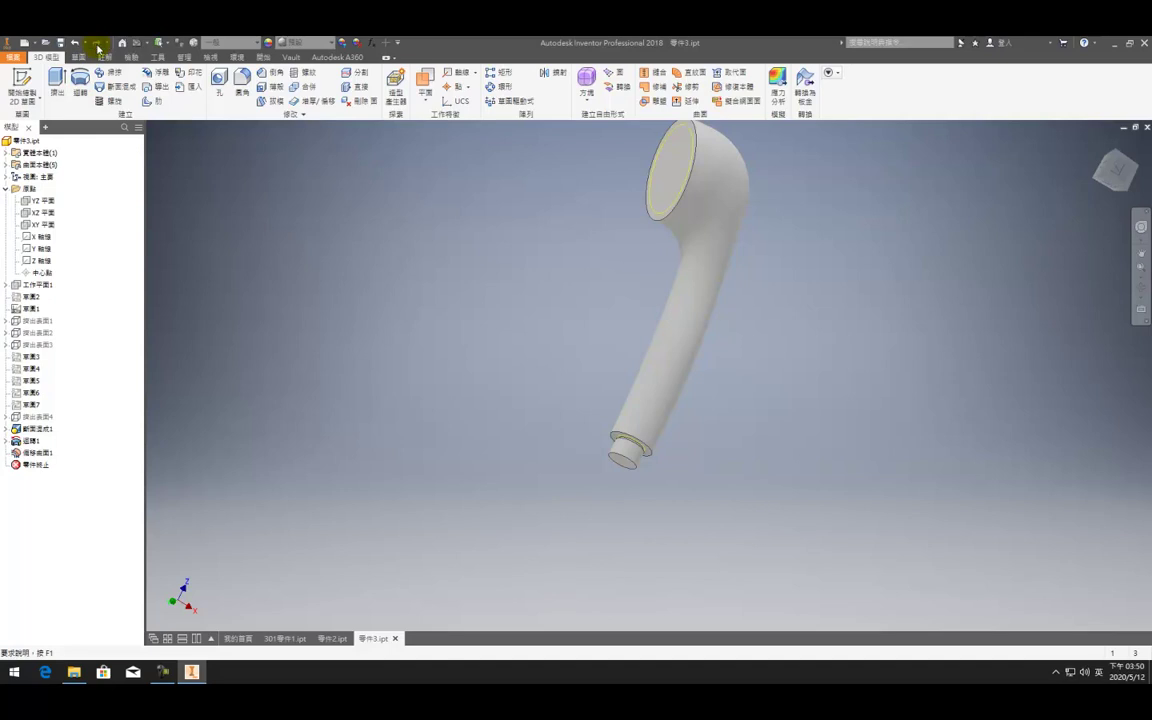
Start a sketch on the head's round face and project the inner circle on that face
{"action": "middle_click_drag", "start_coordinate": [764, 229], "coordinate": [762, 330]}
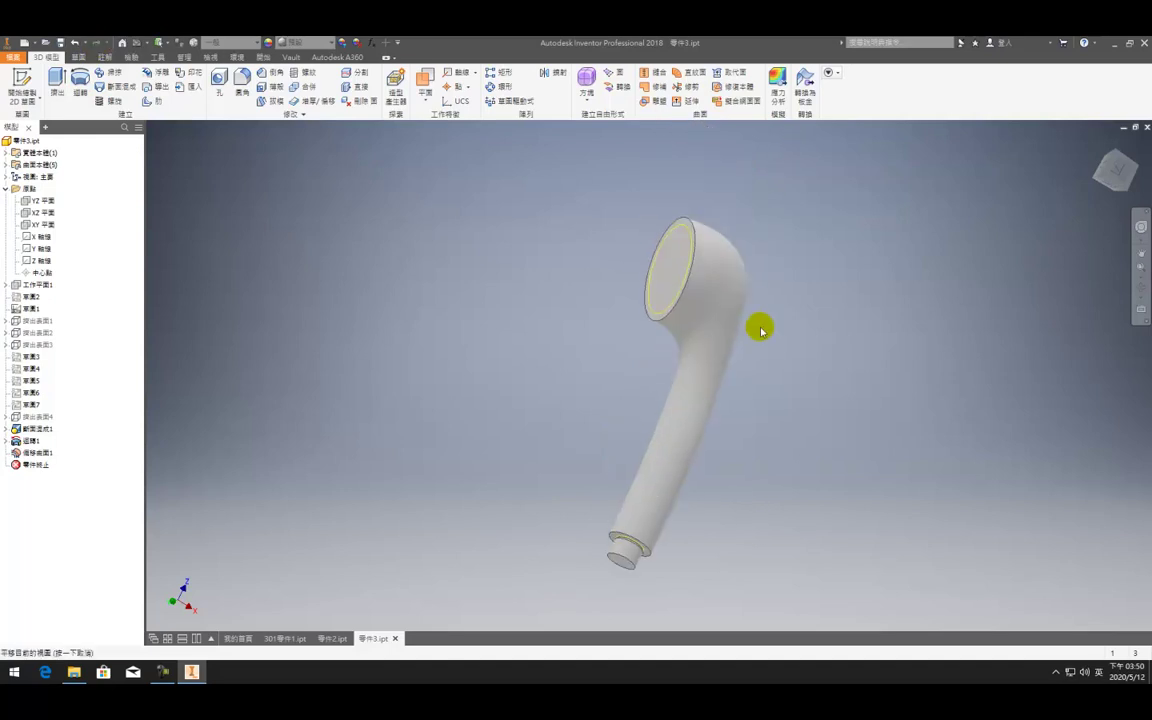
{"action": "left_click", "coordinate": [687, 240]}
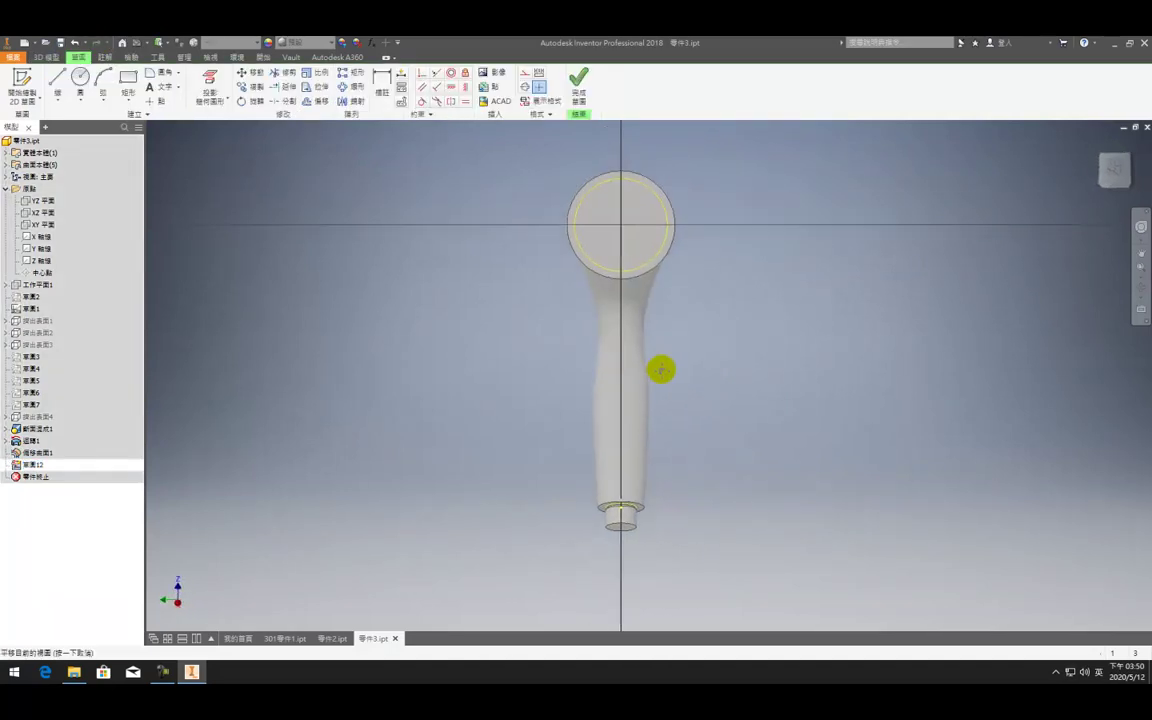
{"action": "left_click", "coordinate": [80, 76]}
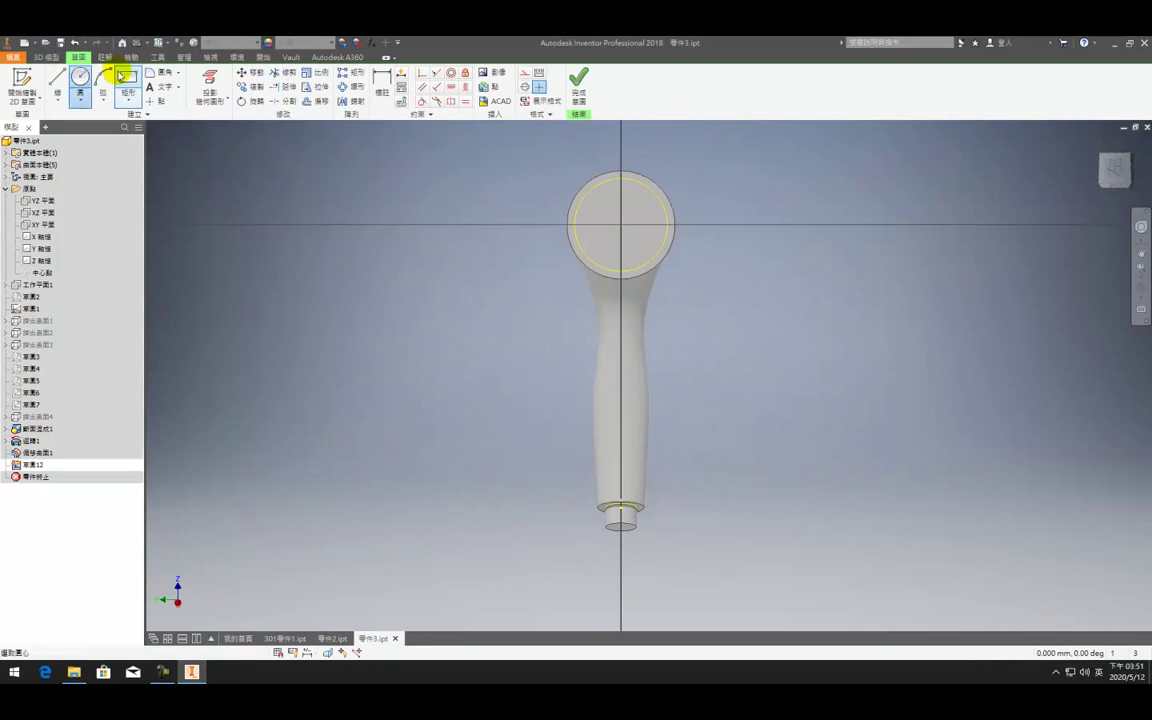
{"action": "left_click", "coordinate": [209, 80]}
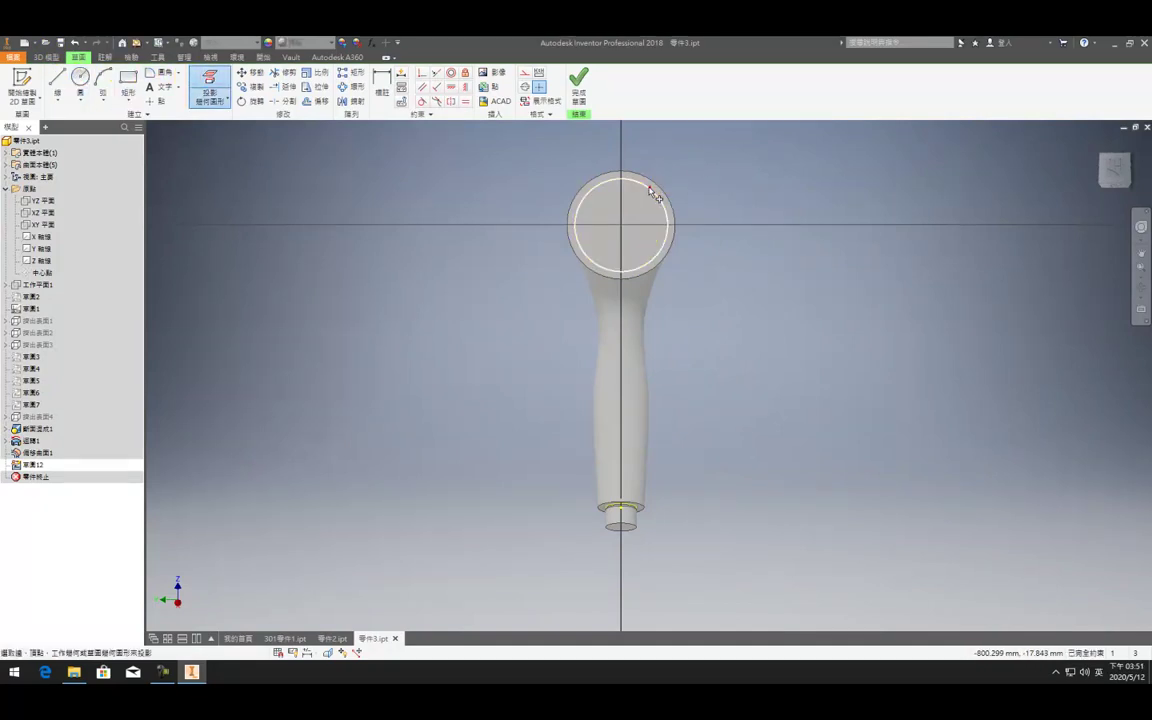
{"action": "left_click", "coordinate": [655, 195]}
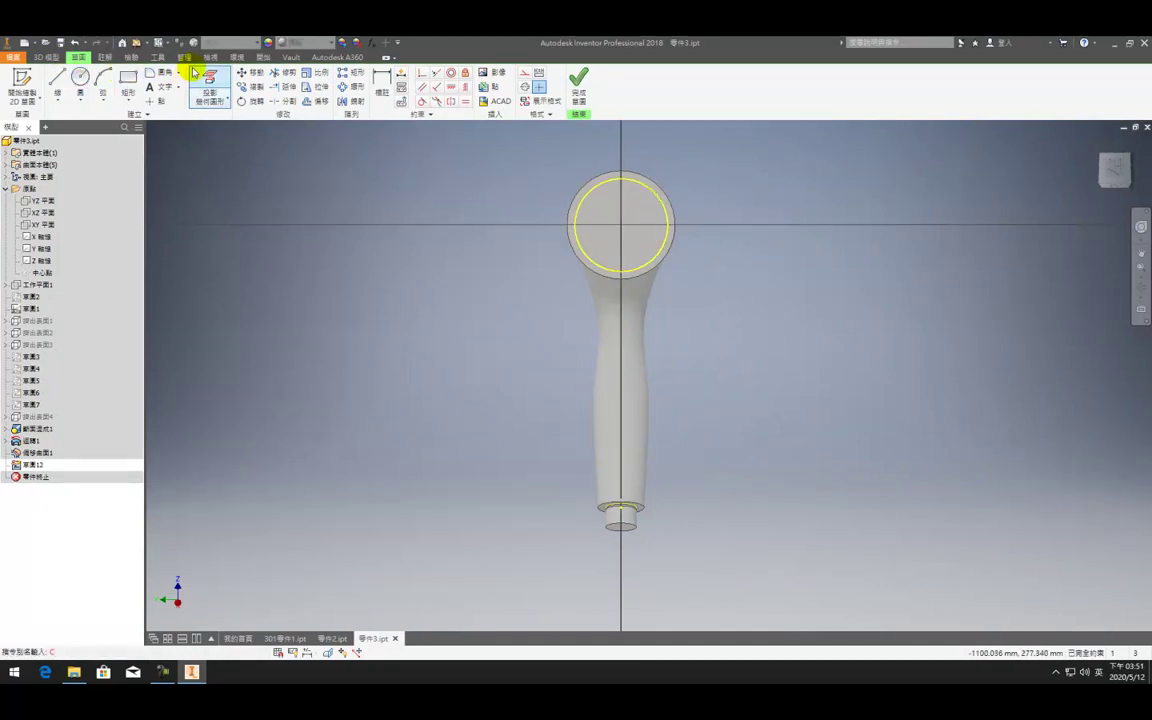
Slice the graphics at the sketch plane and project the head's outer outline and vertical centreline
{"action": "key", "text": "F7"}
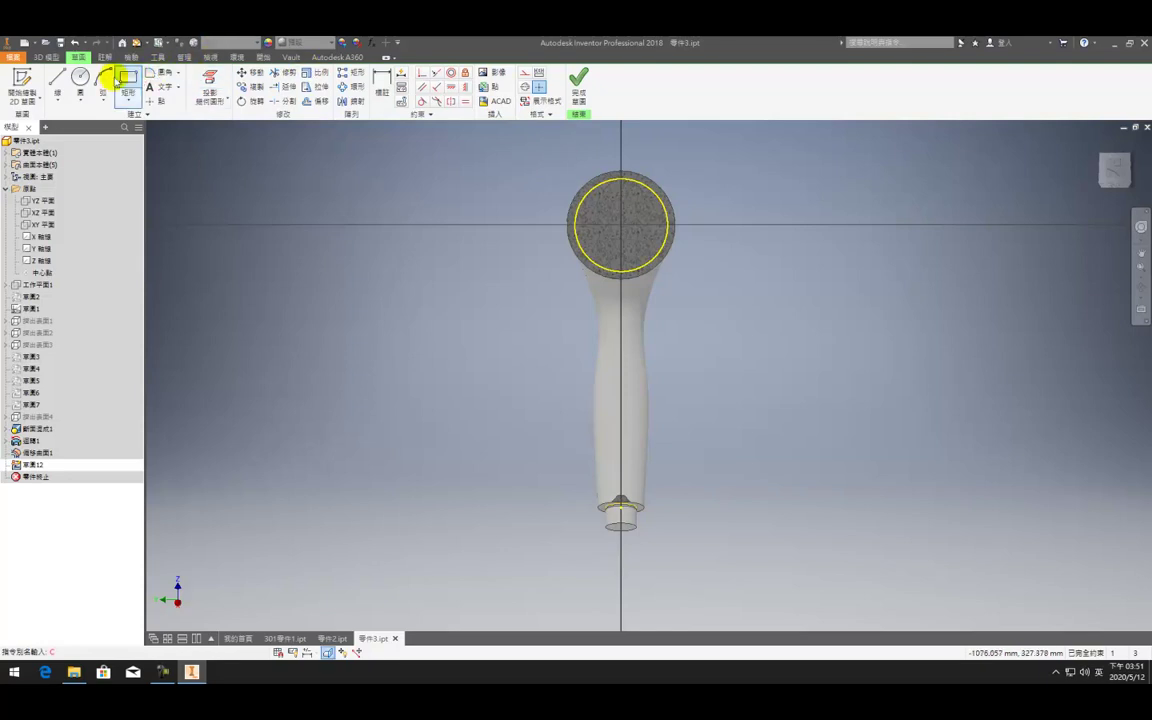
{"action": "left_click", "coordinate": [209, 80]}
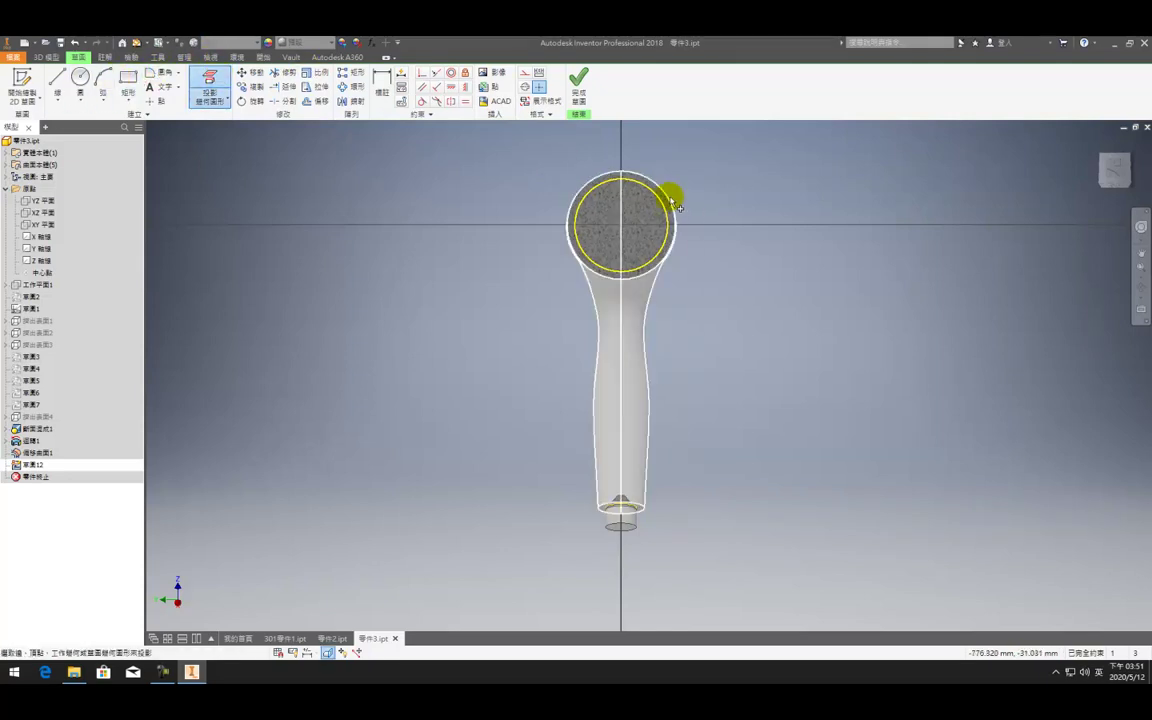
{"action": "left_click", "coordinate": [622, 175]}
{"action": "left_click", "coordinate": [591, 181]}
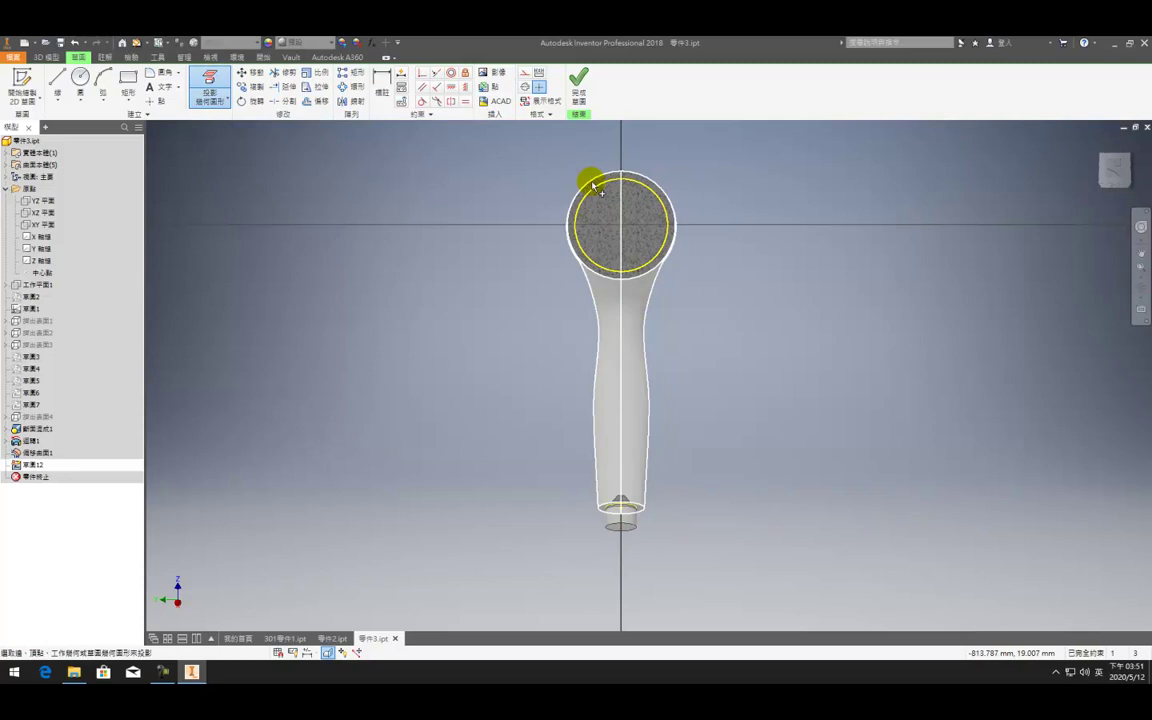
{"action": "left_click", "coordinate": [621, 223]}
{"action": "key", "text": "Escape"}
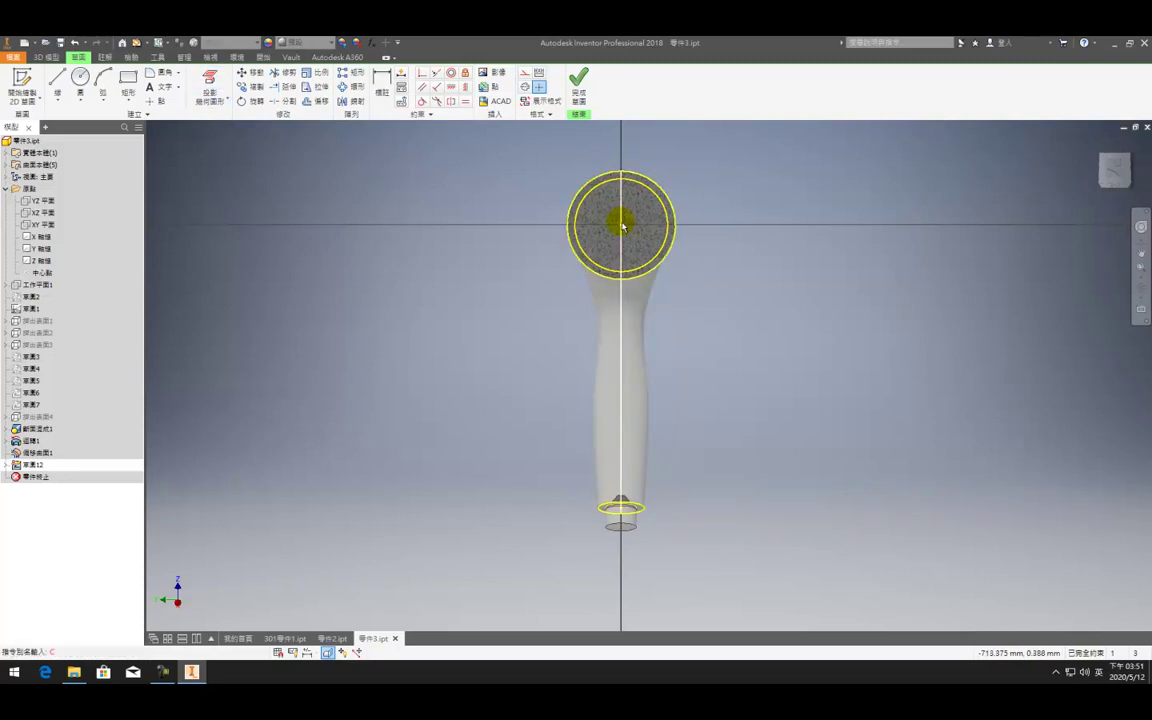
Convert the head's projected circles and vertical line to construction geometry
{"action": "left_click_drag", "start_coordinate": [753, 316], "coordinate": [602, 232]}
{"action": "left_click", "coordinate": [523, 75]}
{"action": "left_click", "coordinate": [621, 214]}
Draw a 63 mm diameter circle centred on the head's round face
{"action": "key", "text": "c"}
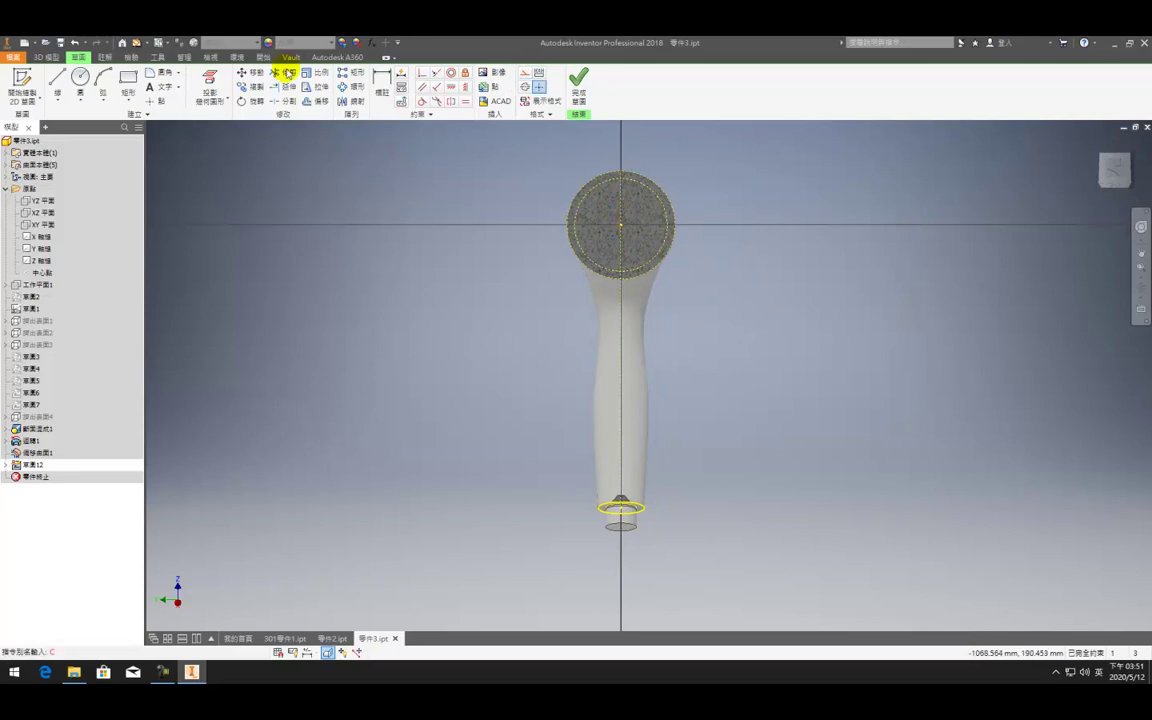
{"action": "left_click", "coordinate": [82, 76]}
{"action": "left_click", "coordinate": [621, 224]}
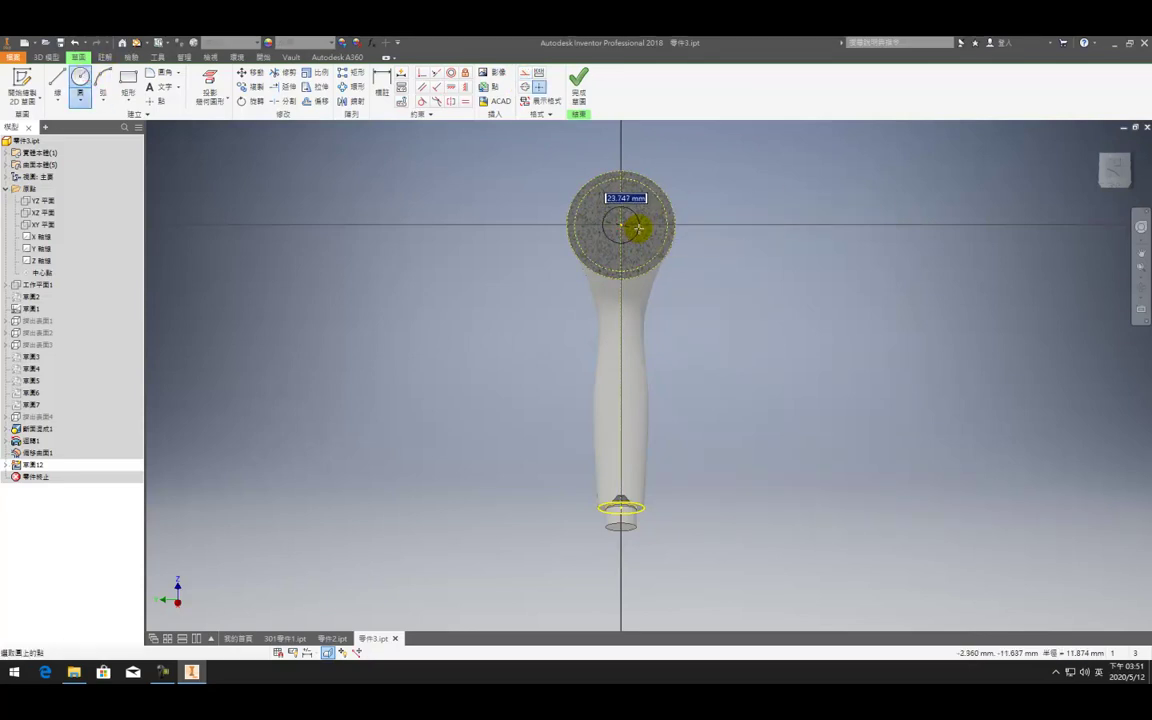
{"action": "left_click", "coordinate": [638, 228]}
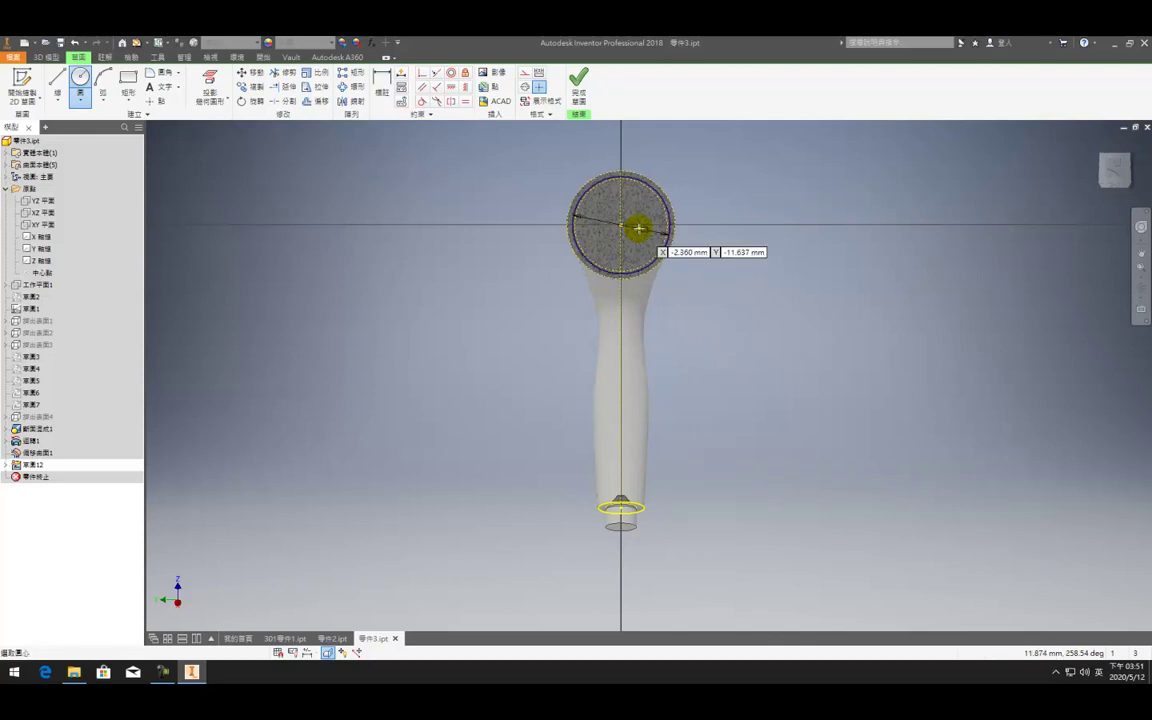
Extrude the 63 mm circle 3 mm into the head as a cut
{"action": "key", "text": "e"}
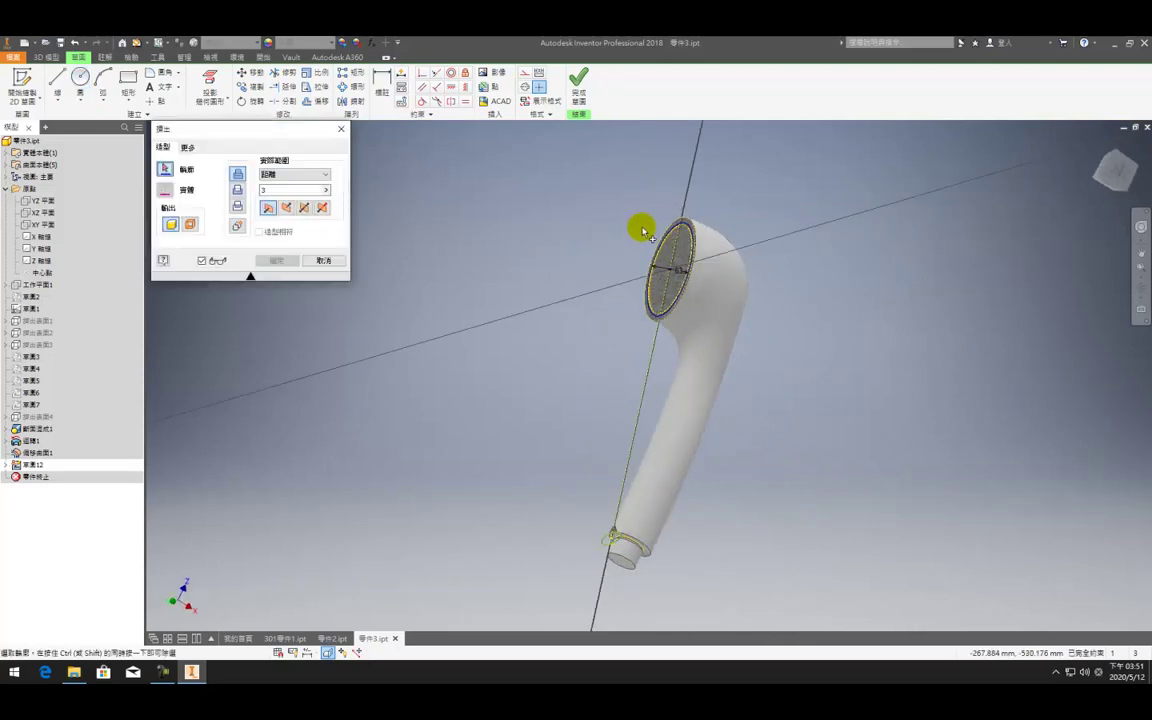
{"action": "left_click", "coordinate": [649, 256]}
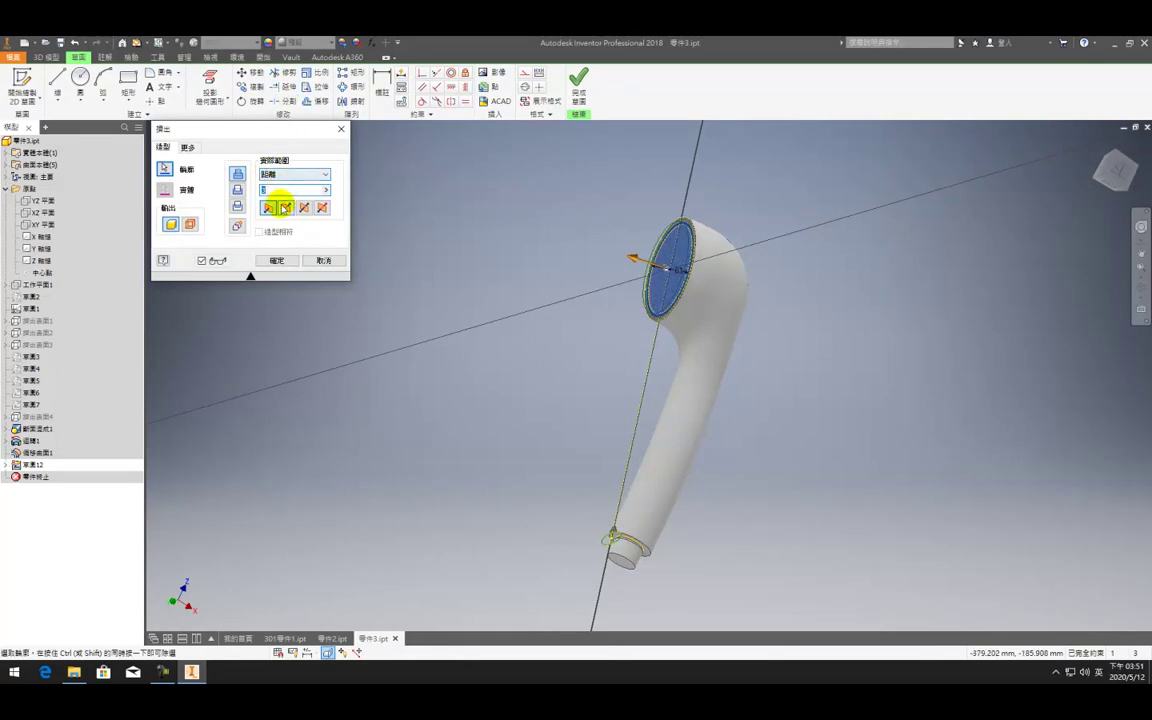
{"action": "left_click", "coordinate": [286, 207]}
{"action": "left_click", "coordinate": [277, 261]}
Start a sketch on the floor of the round recess and project that face's outline
{"action": "left_click", "coordinate": [697, 298]}
{"action": "left_click", "coordinate": [709, 288]}
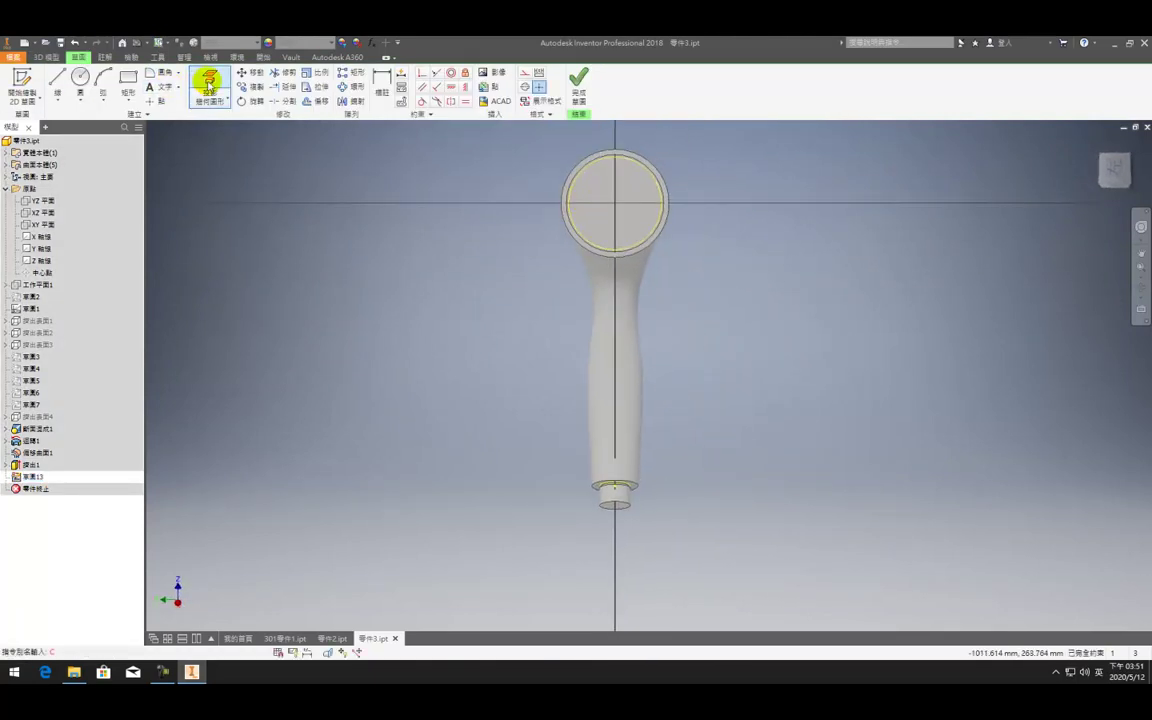
{"action": "left_click", "coordinate": [206, 84]}
{"action": "left_click", "coordinate": [600, 169]}
Draw a 58 mm diameter circle centred on the recess floor and finish the sketch
{"action": "key", "text": "c"}
{"action": "key", "text": "Return"}
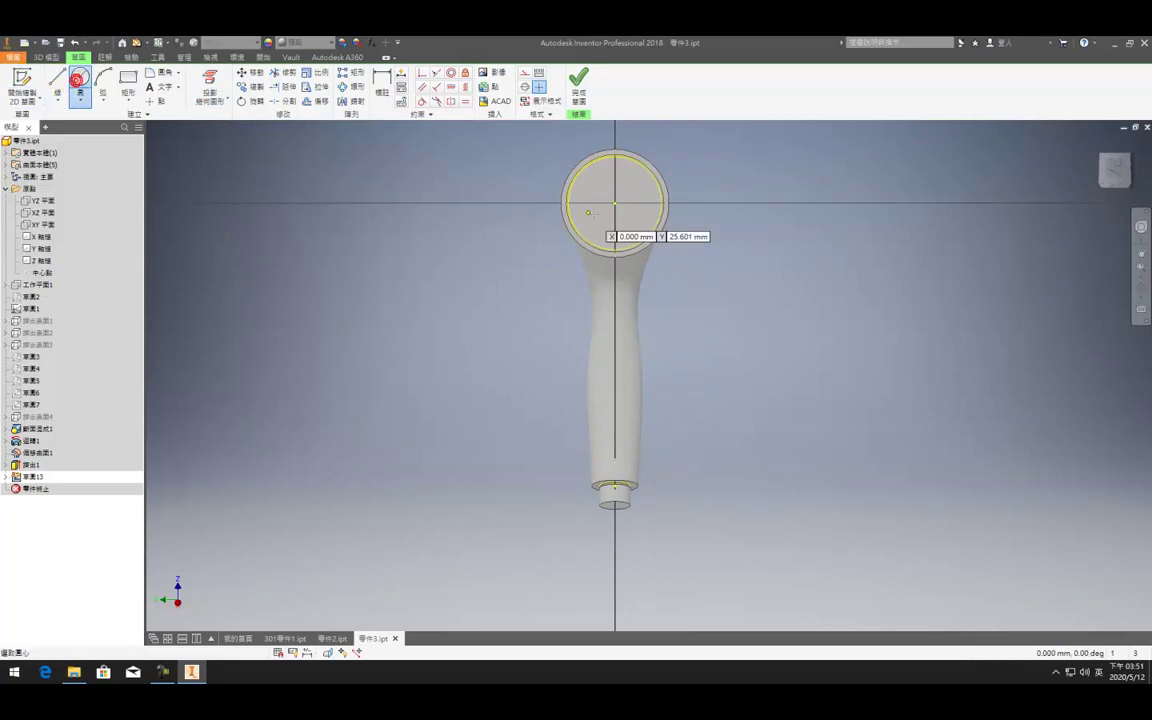
{"action": "left_click", "coordinate": [614, 202]}
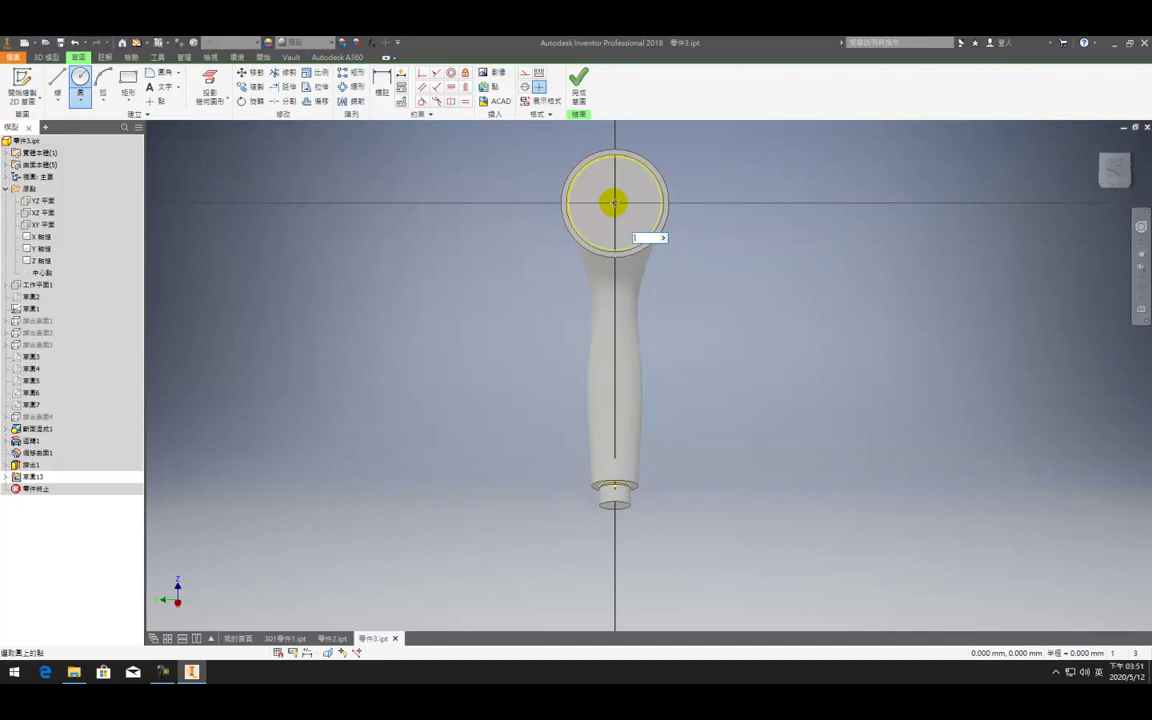
{"action": "type", "text": "58"}
{"action": "key", "text": "Return"}
{"action": "left_click", "coordinate": [578, 86]}
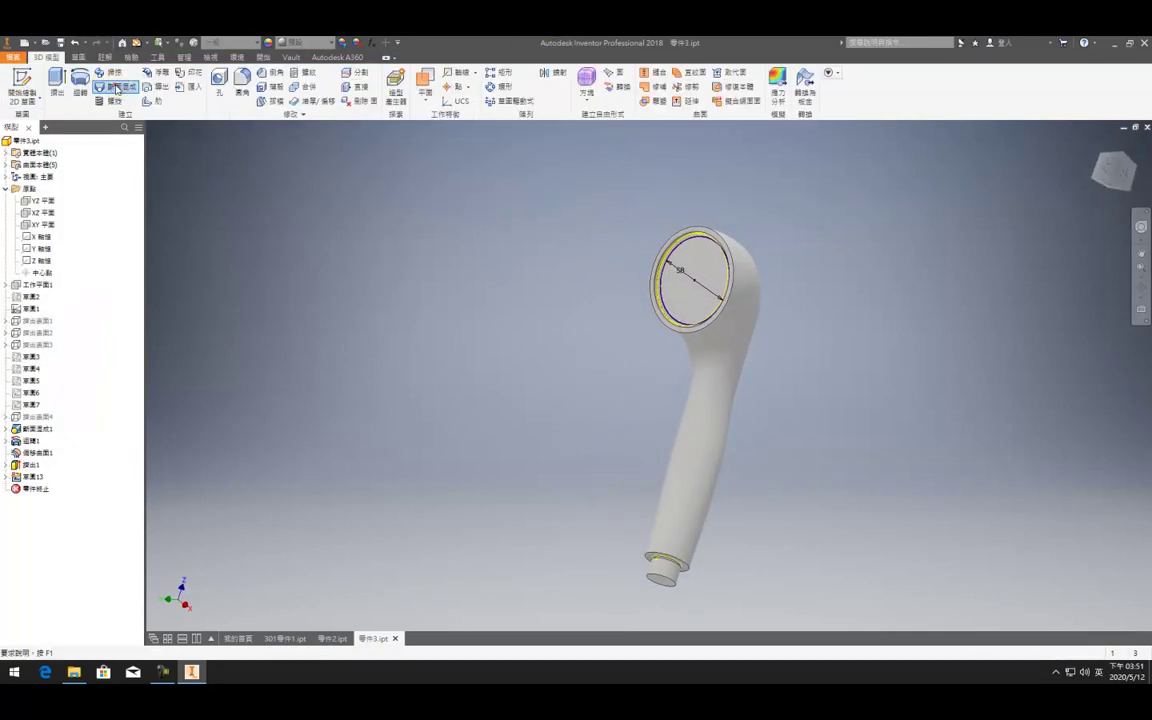
{"action": "left_click", "coordinate": [116, 89]}
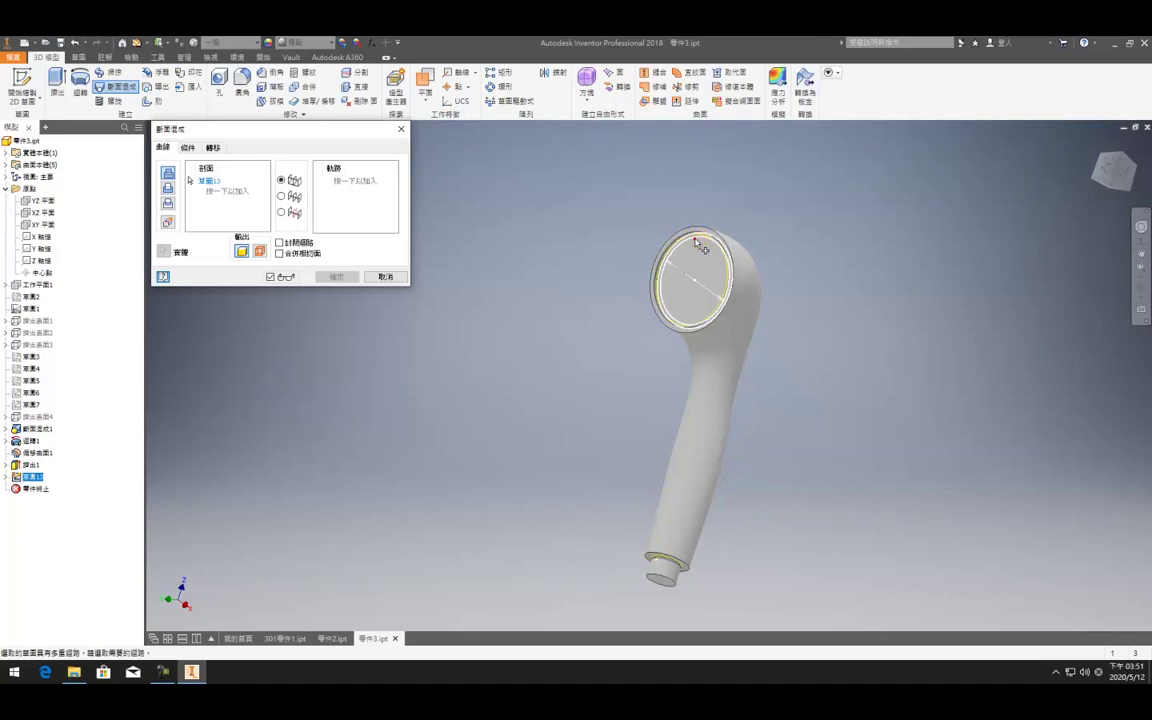
{"action": "left_click", "coordinate": [697, 245]}
{"action": "scroll", "coordinate": [695, 240], "scroll_direction": "up", "scroll_amount": 3}
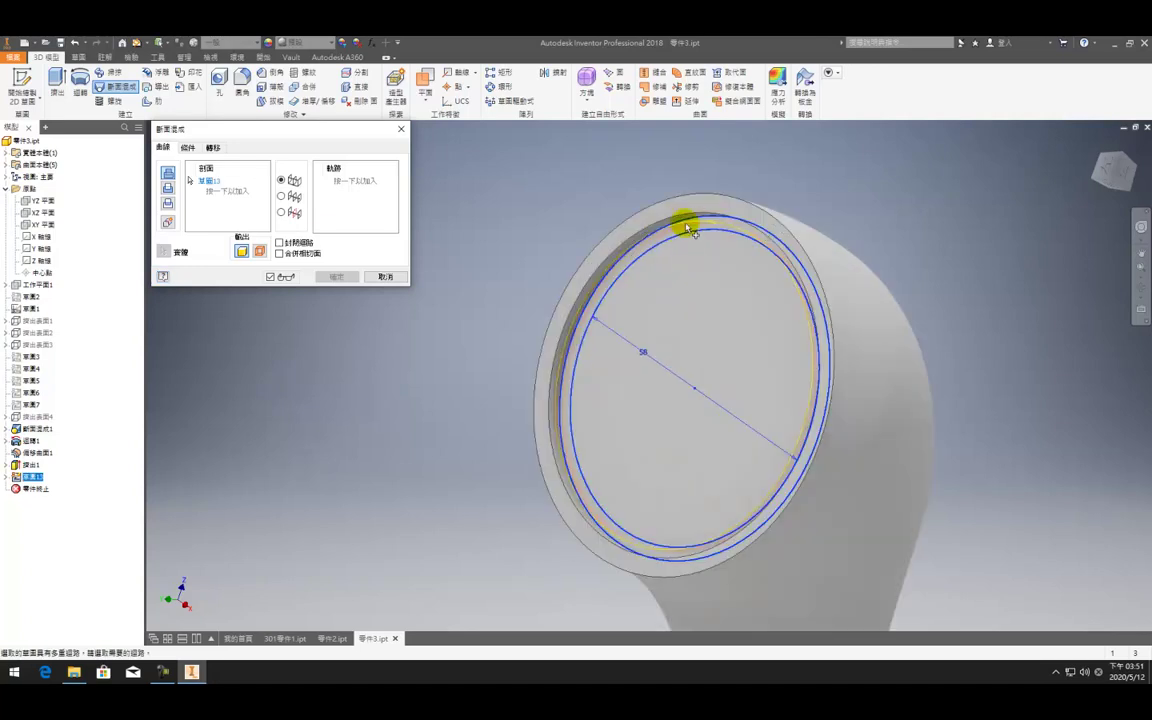
{"action": "left_click", "coordinate": [684, 226]}
{"action": "key", "text": "Escape"}
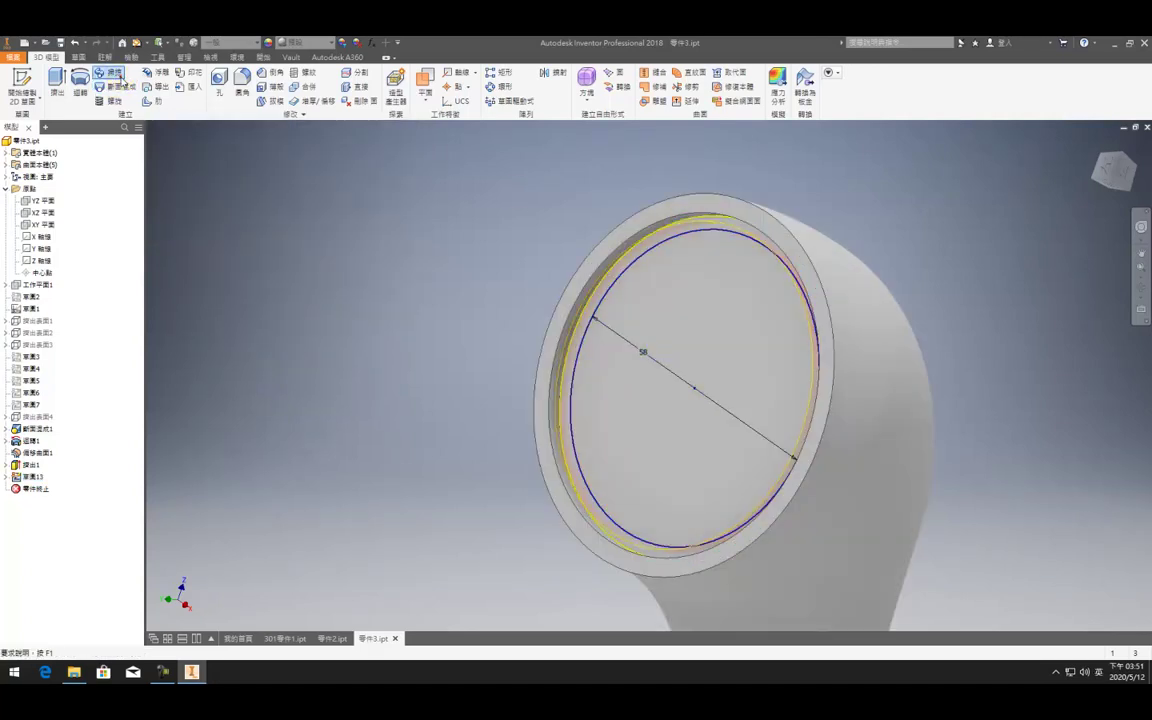
{"action": "left_click", "coordinate": [112, 73]}
{"action": "left_click", "coordinate": [662, 249]}
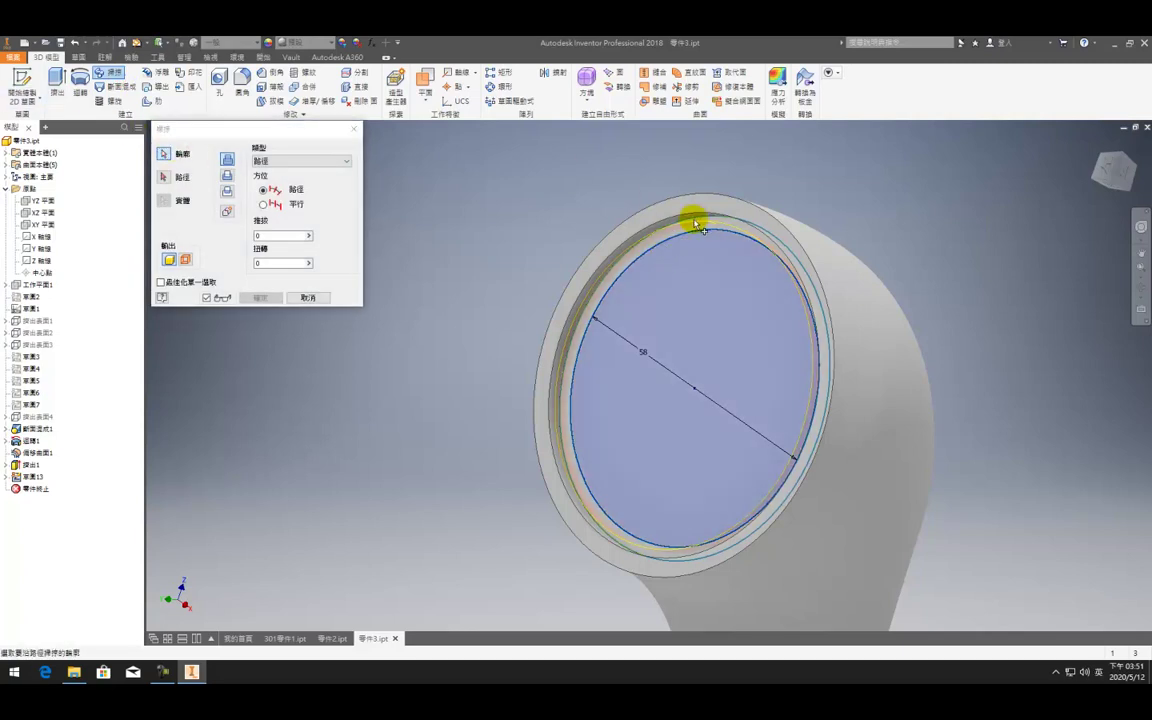
{"action": "scroll", "coordinate": [697, 222], "scroll_direction": "up", "scroll_amount": 8}
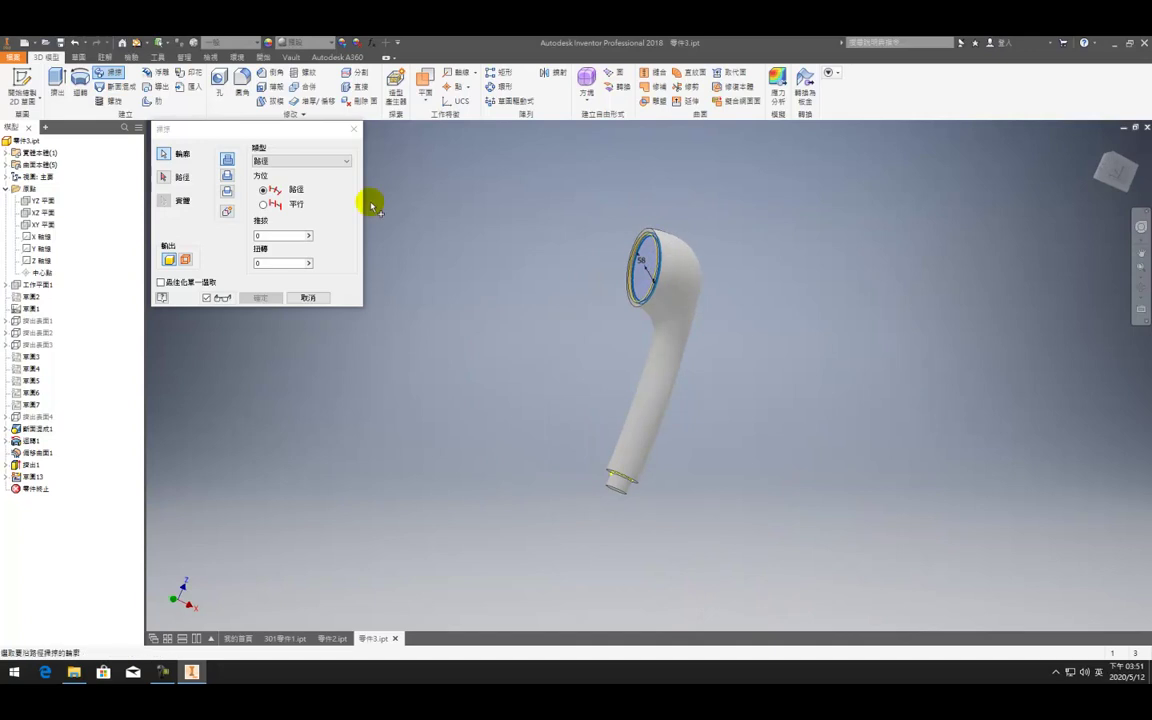
{"action": "left_click", "coordinate": [164, 154]}
{"action": "key", "text": "Escape"}
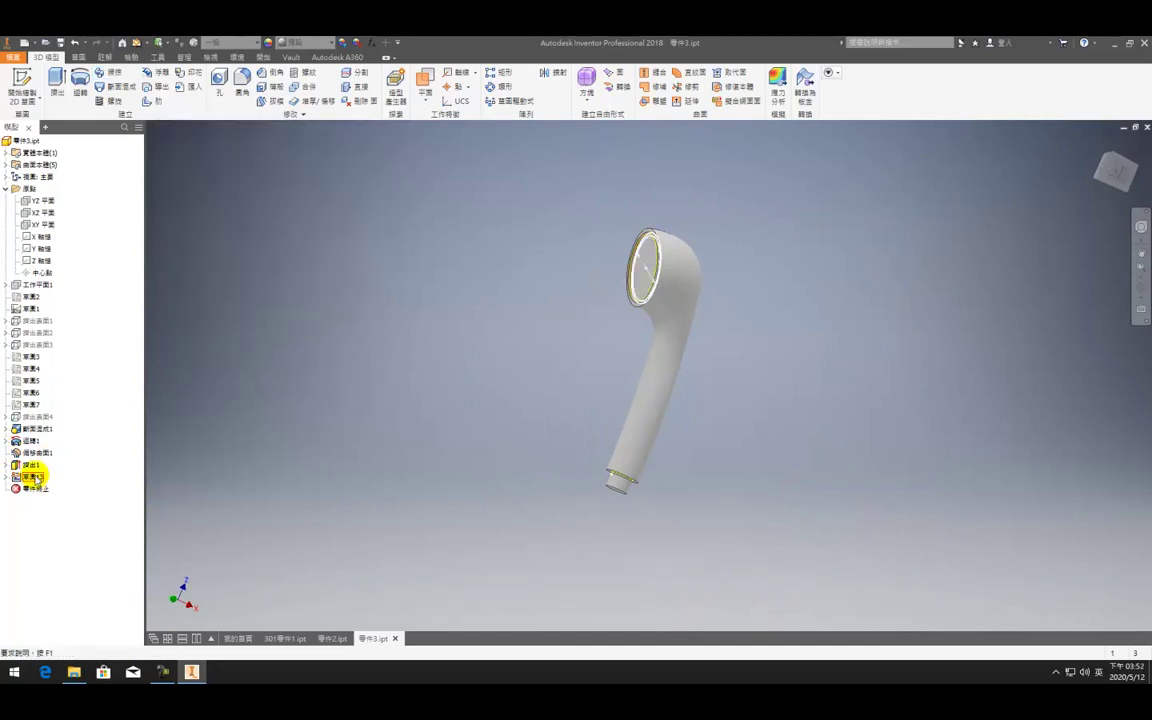
Edit the recess floor sketch, convert the projected outline around the 58 mm circle to construction geometry and finish the sketch
{"action": "double_click", "coordinate": [35, 477]}
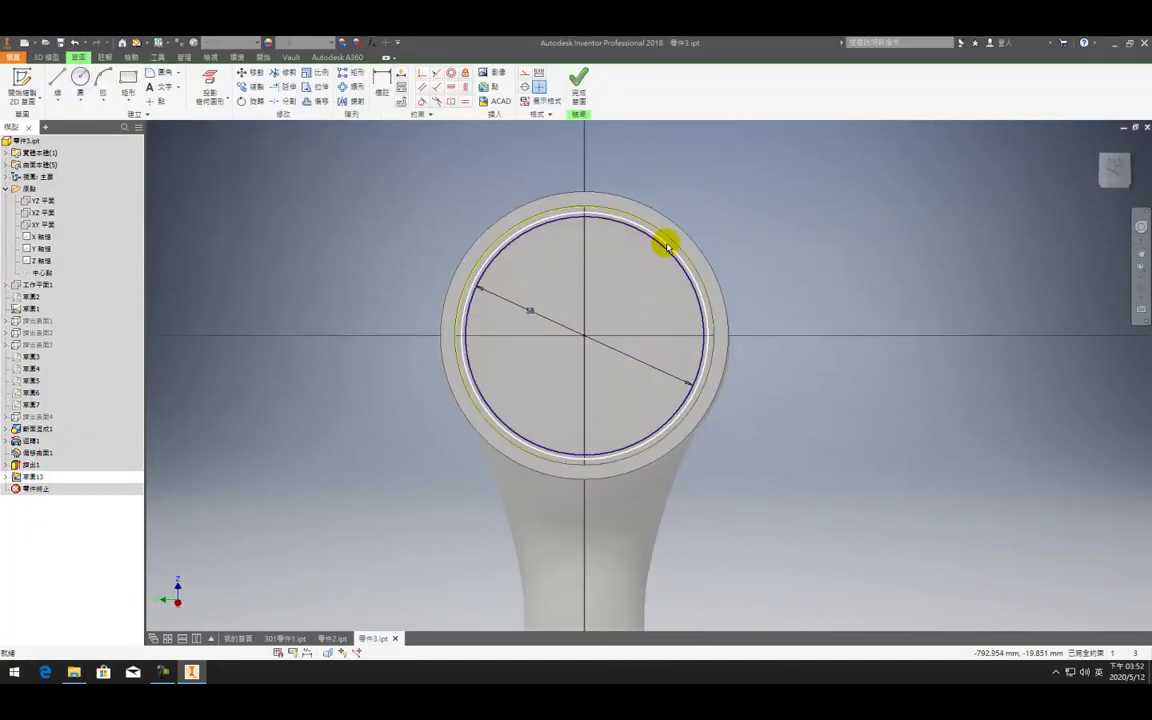
{"action": "key", "text": "F7"}
{"action": "left_click", "coordinate": [686, 261]}
{"action": "left_click", "coordinate": [530, 73]}
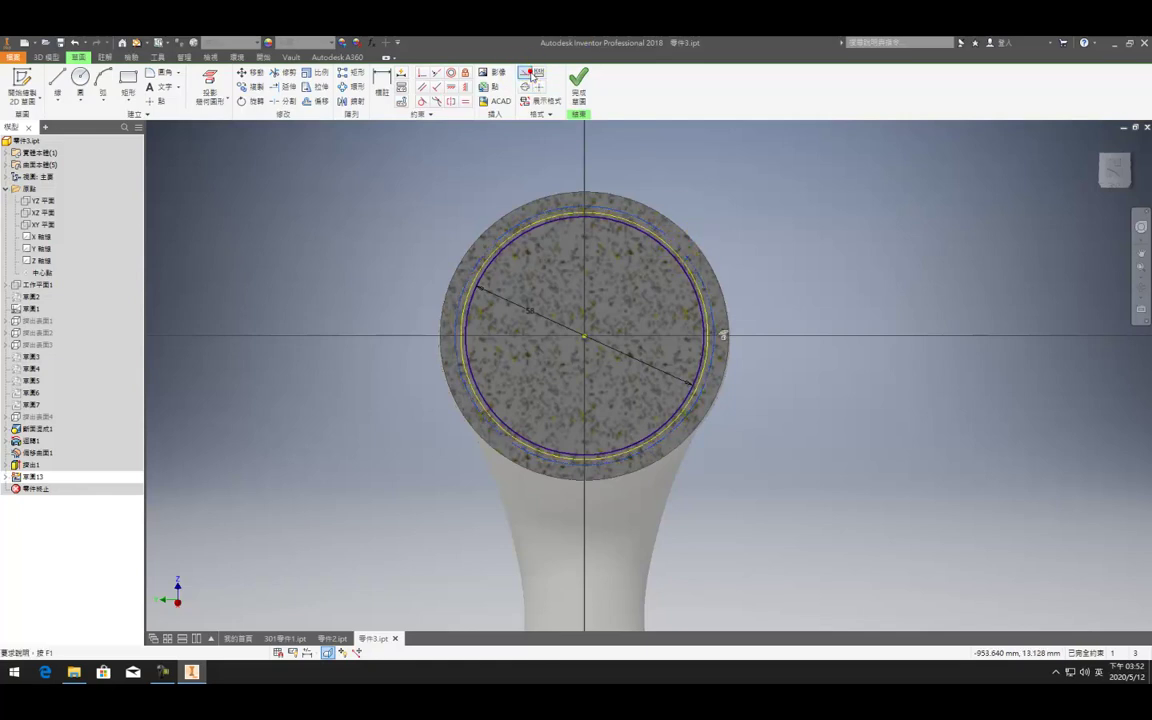
{"action": "left_click", "coordinate": [578, 80]}
{"action": "scroll", "coordinate": [646, 260], "scroll_direction": "up", "scroll_amount": 3}
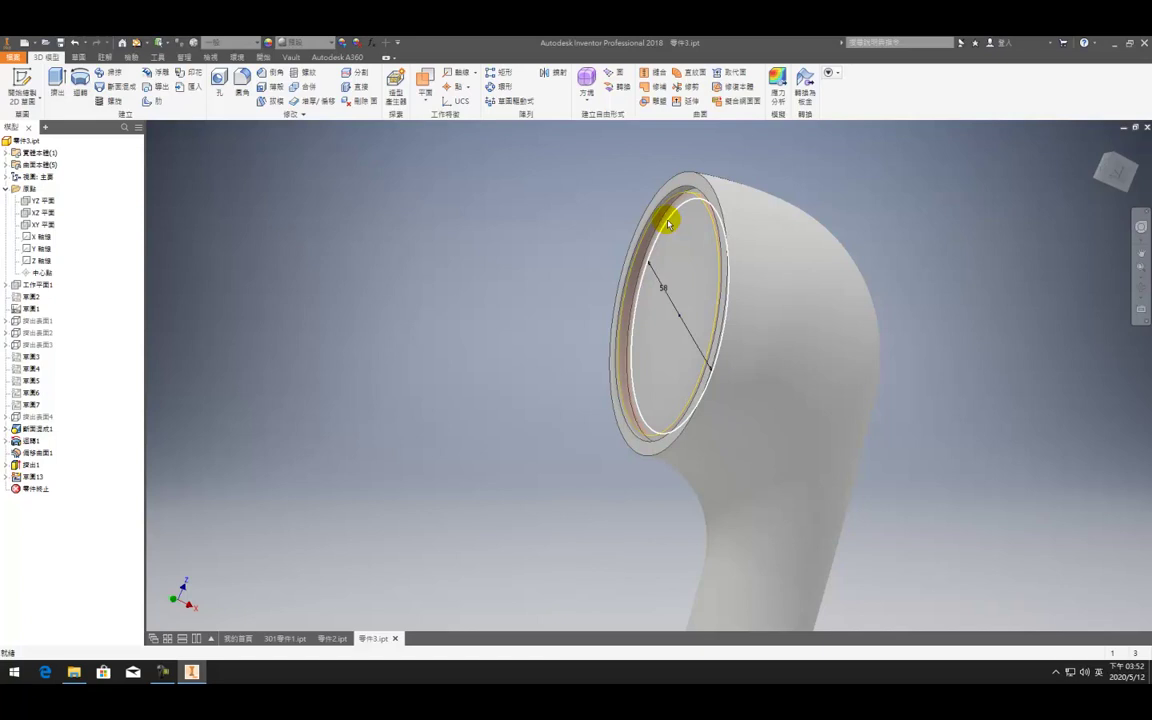
{"action": "key", "text": "s"}
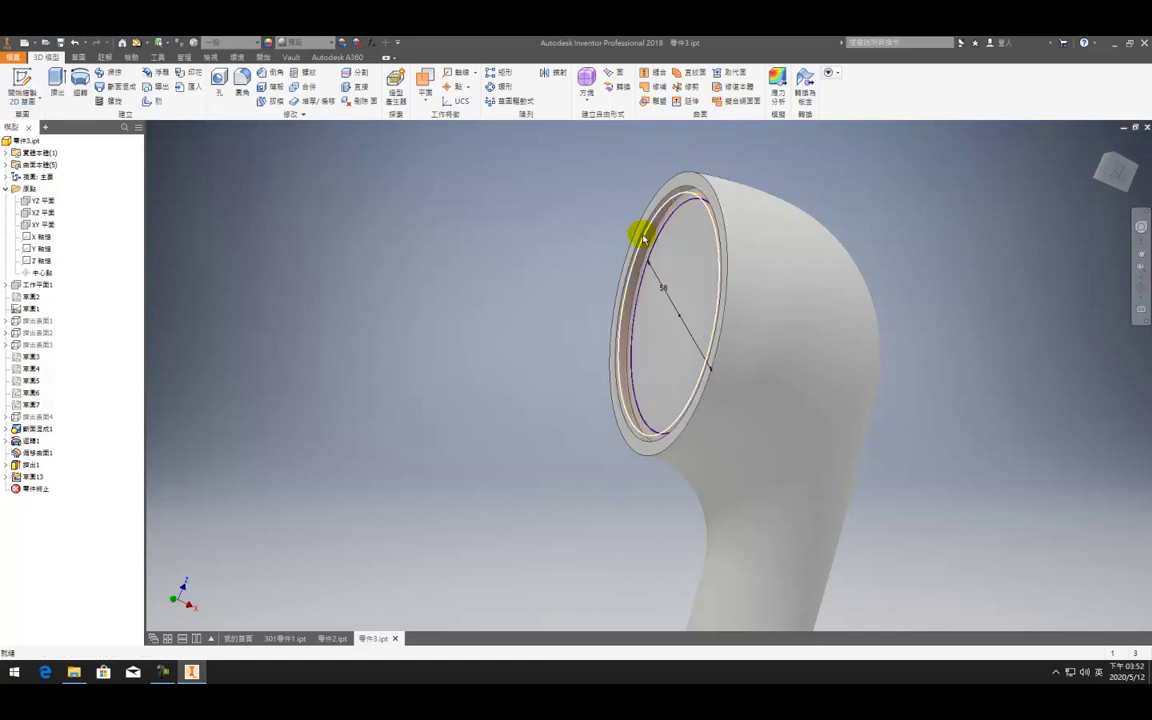
{"action": "key", "text": "e"}
{"action": "key", "text": "Escape"}
{"action": "key", "text": "e"}
{"action": "left_click", "coordinate": [1128, 176]}
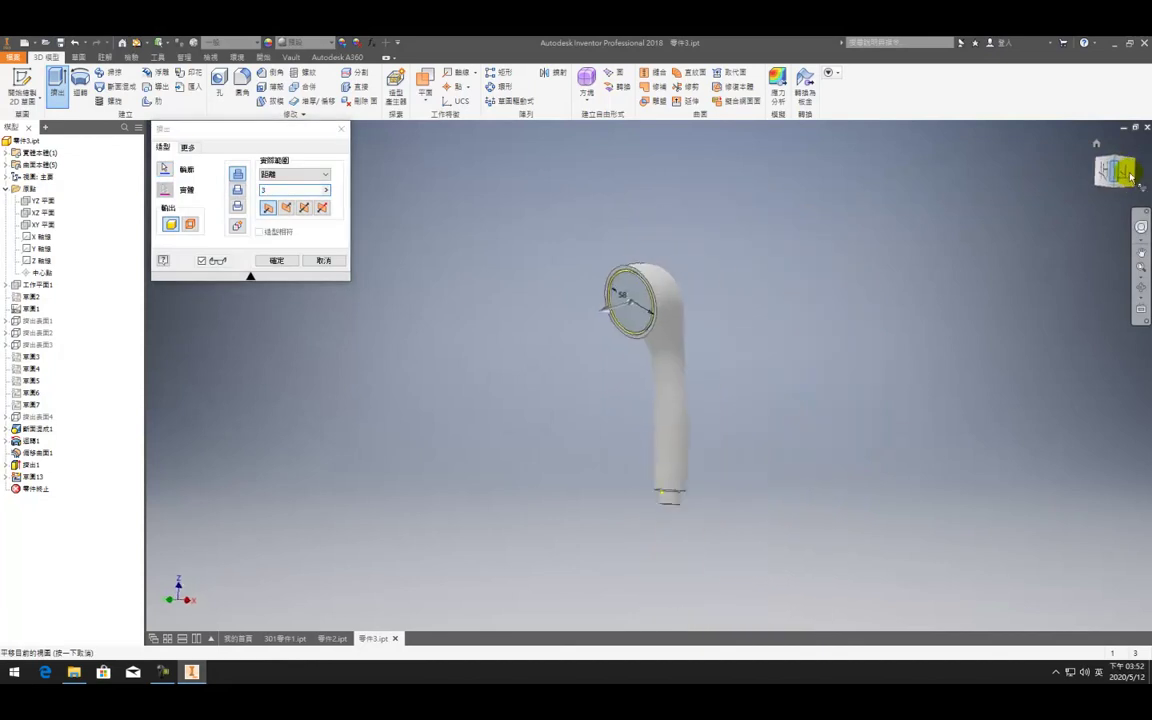
{"action": "scroll", "coordinate": [632, 283], "scroll_direction": "down", "scroll_amount": 3}
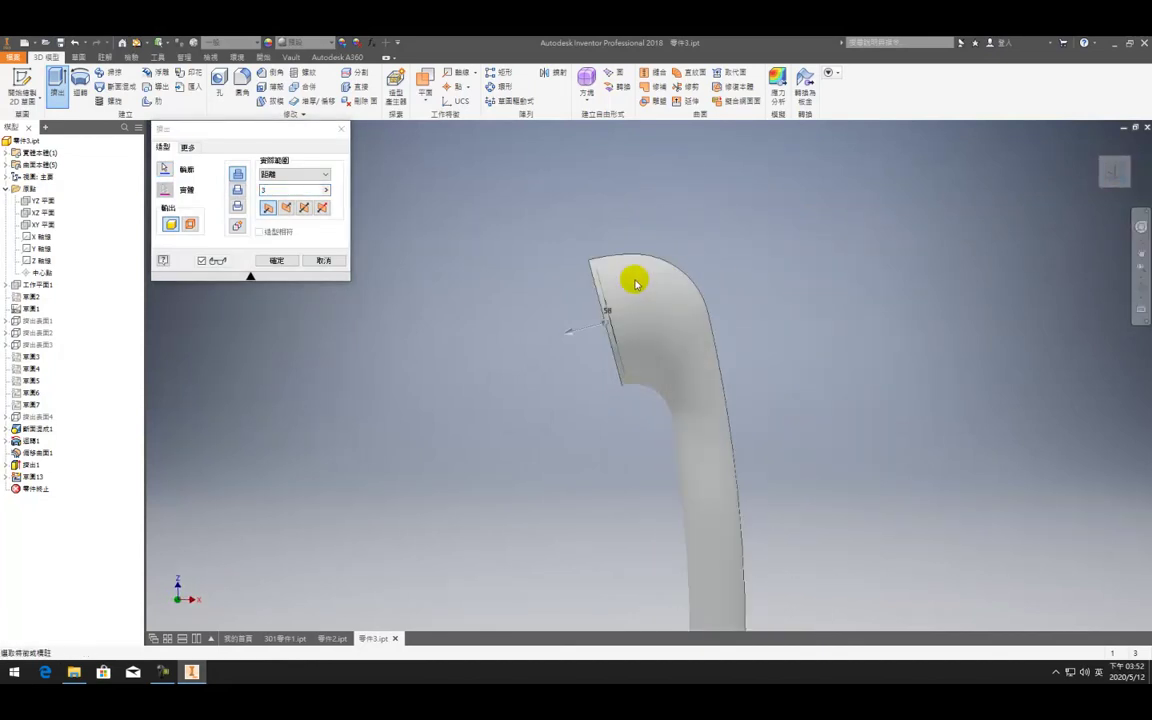
{"action": "key", "text": "Escape"}
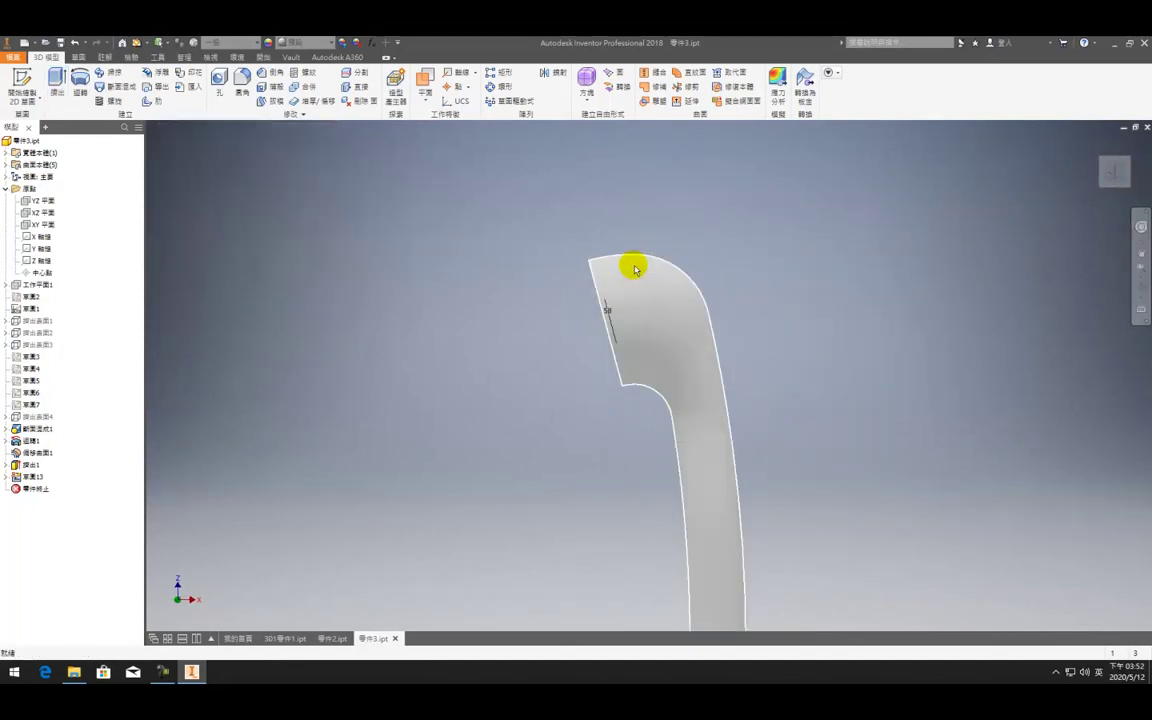
Try to sweep the 58 mm circle along the inner offset surface's edge inside the handle
{"action": "key", "text": "F5"}
{"action": "left_click", "coordinate": [108, 72]}
{"action": "scroll", "coordinate": [640, 305], "scroll_direction": "up", "scroll_amount": 4}
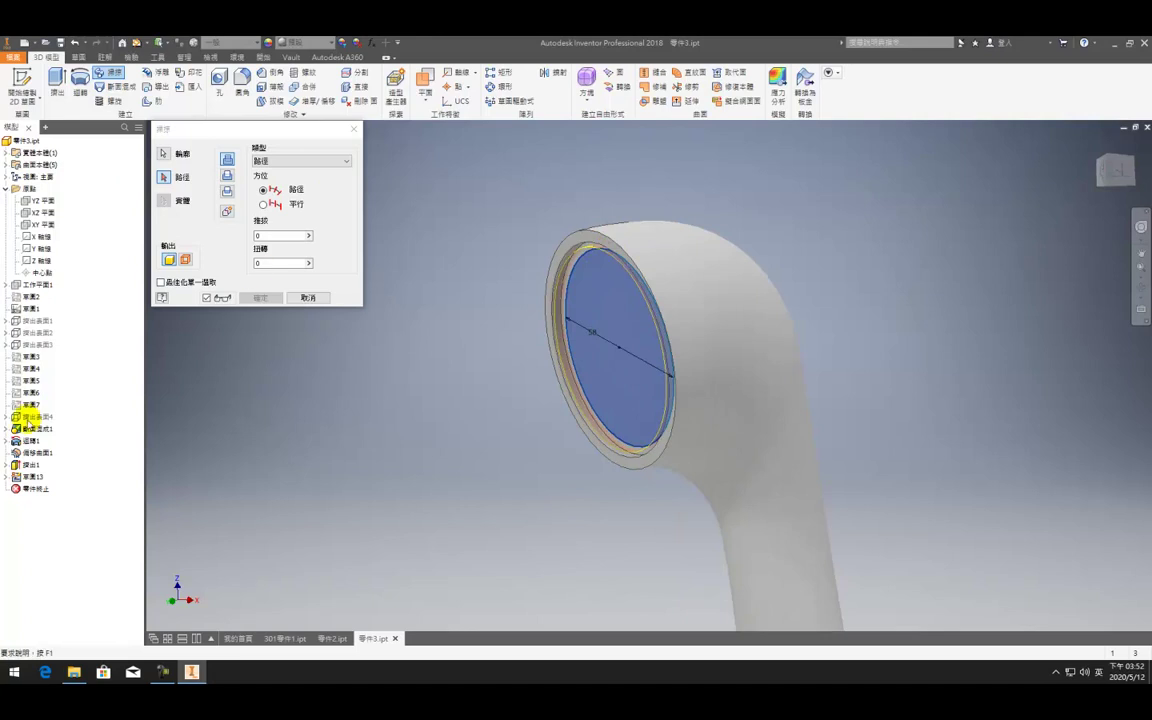
{"action": "left_click", "coordinate": [618, 262]}
{"action": "key", "text": "F4"}
{"action": "left_click_drag", "start_coordinate": [571, 262], "coordinate": [676, 292]}
{"action": "left_click", "coordinate": [596, 246]}
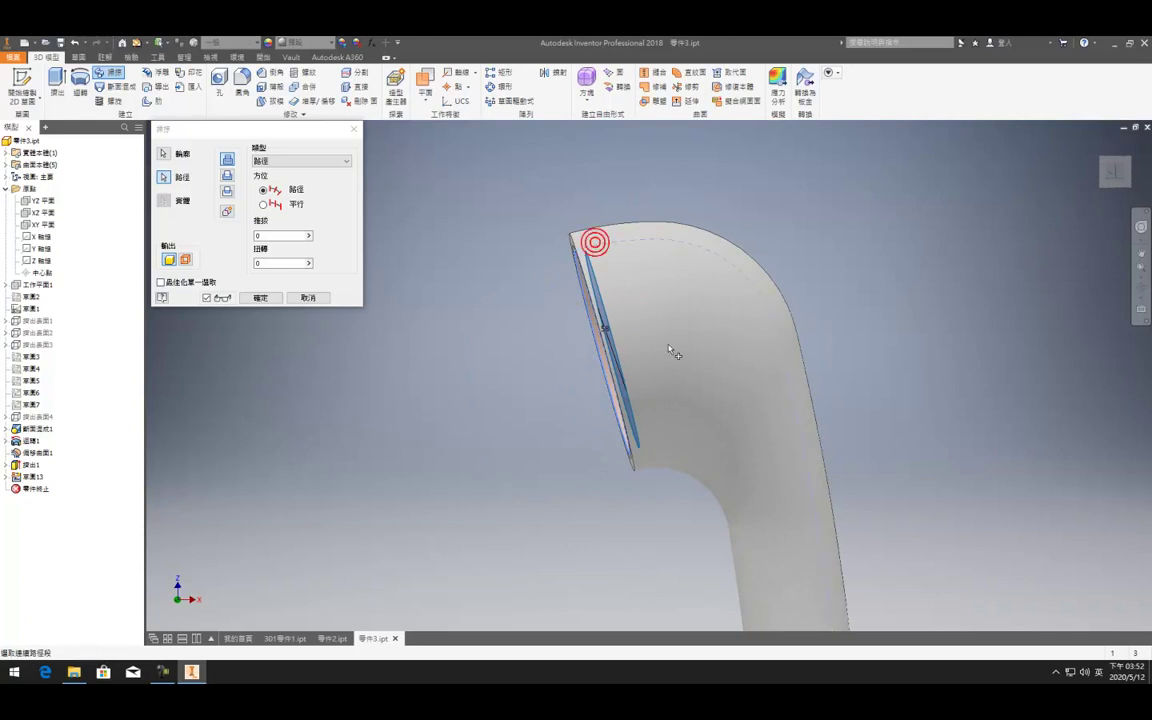
{"action": "key", "text": "Return"}
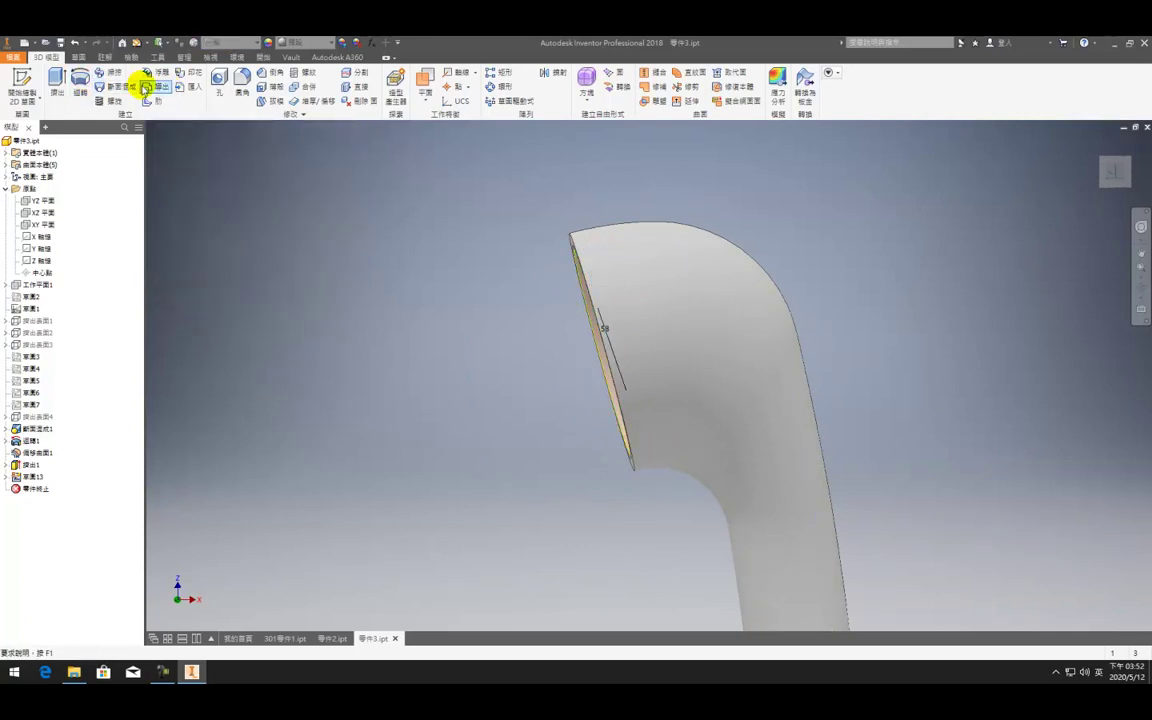
{"action": "left_click", "coordinate": [128, 92]}
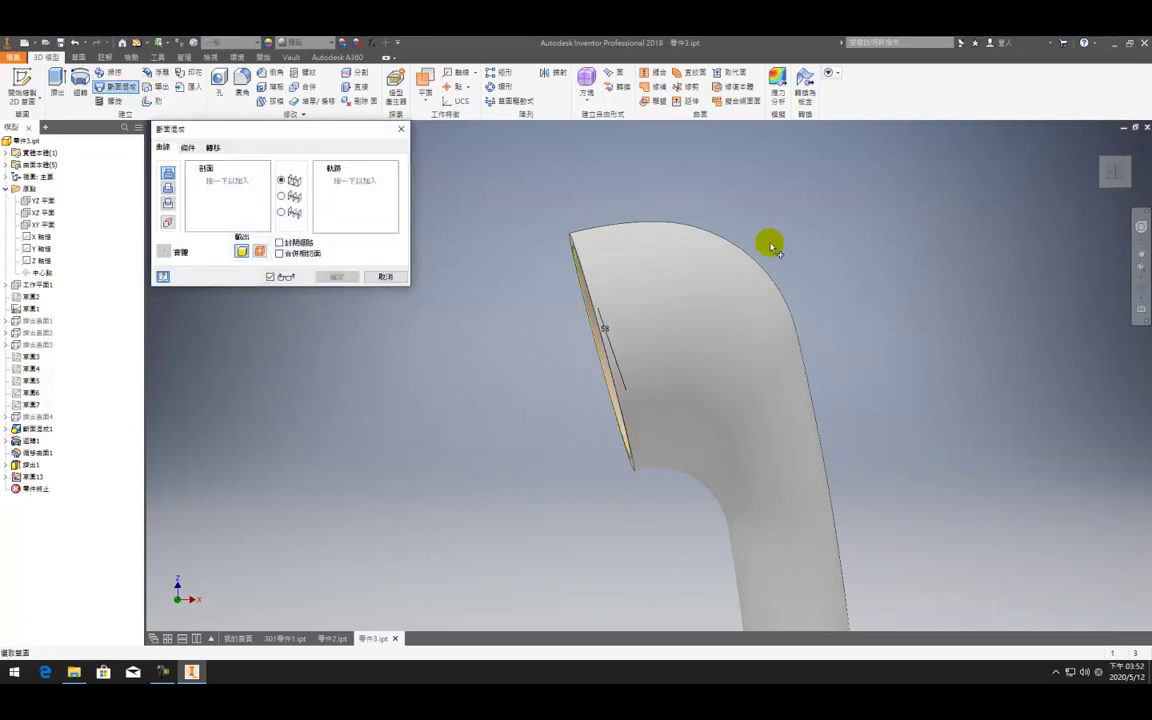
{"action": "key", "text": "F4"}
{"action": "left_click_drag", "start_coordinate": [555, 277], "coordinate": [600, 270]}
{"action": "left_click", "coordinate": [585, 266]}
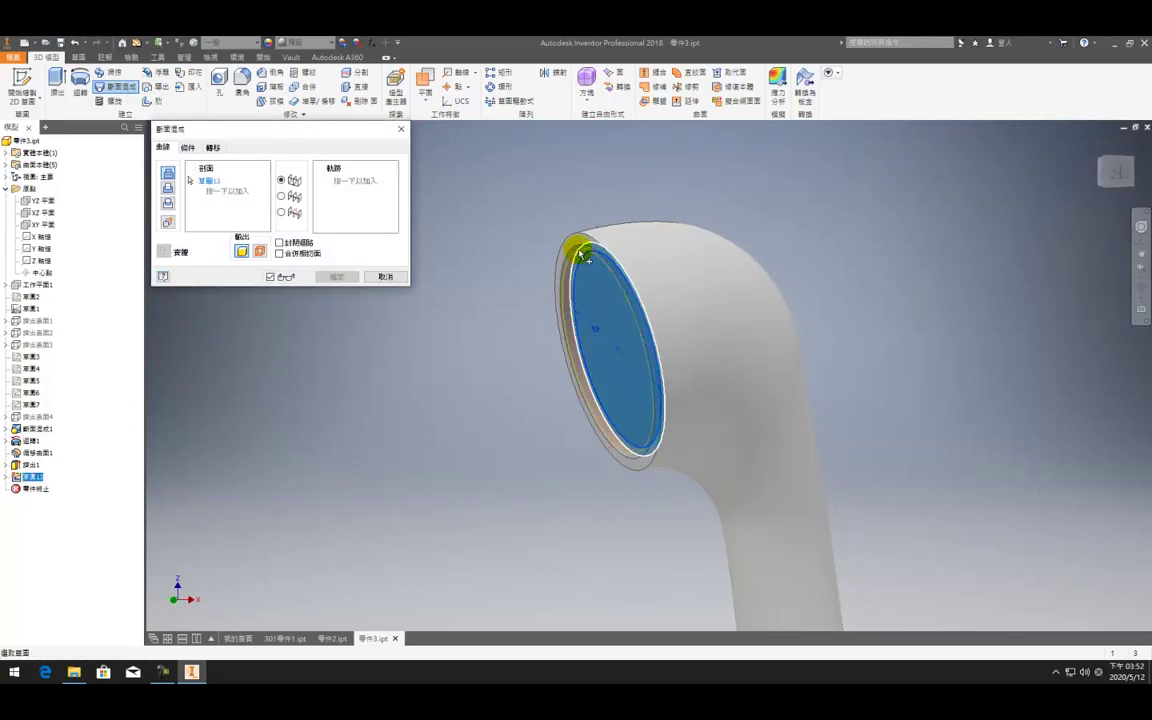
{"action": "left_click", "coordinate": [347, 180]}
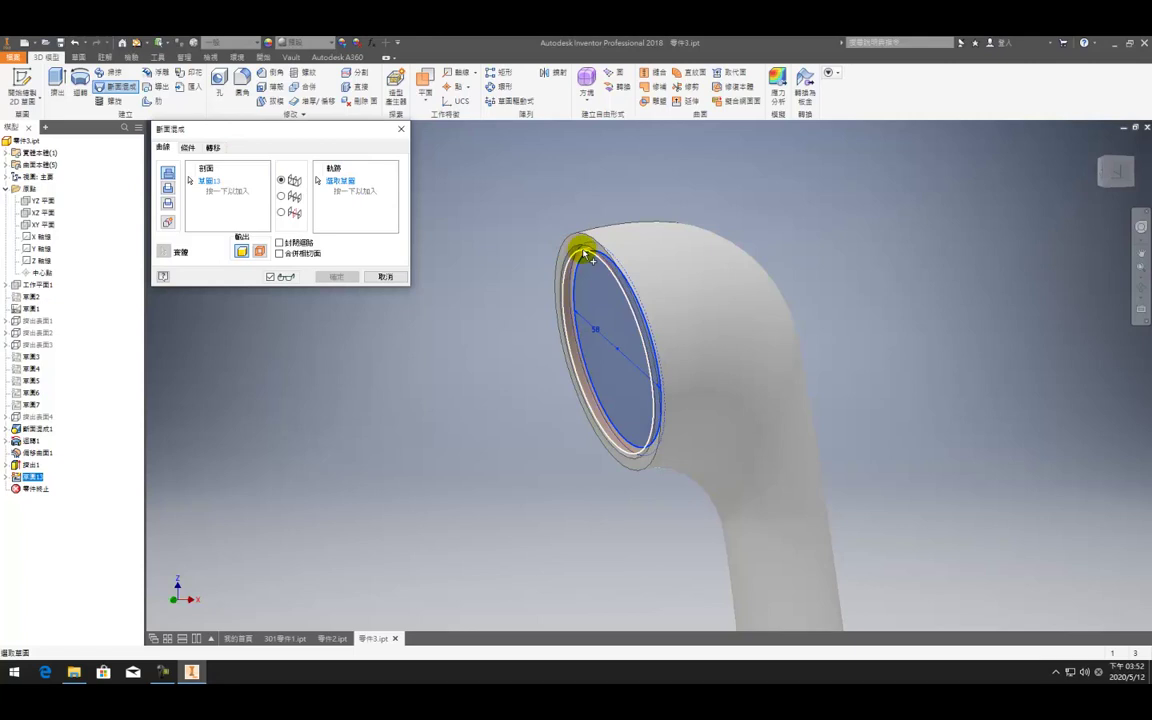
{"action": "key", "text": "Escape"}
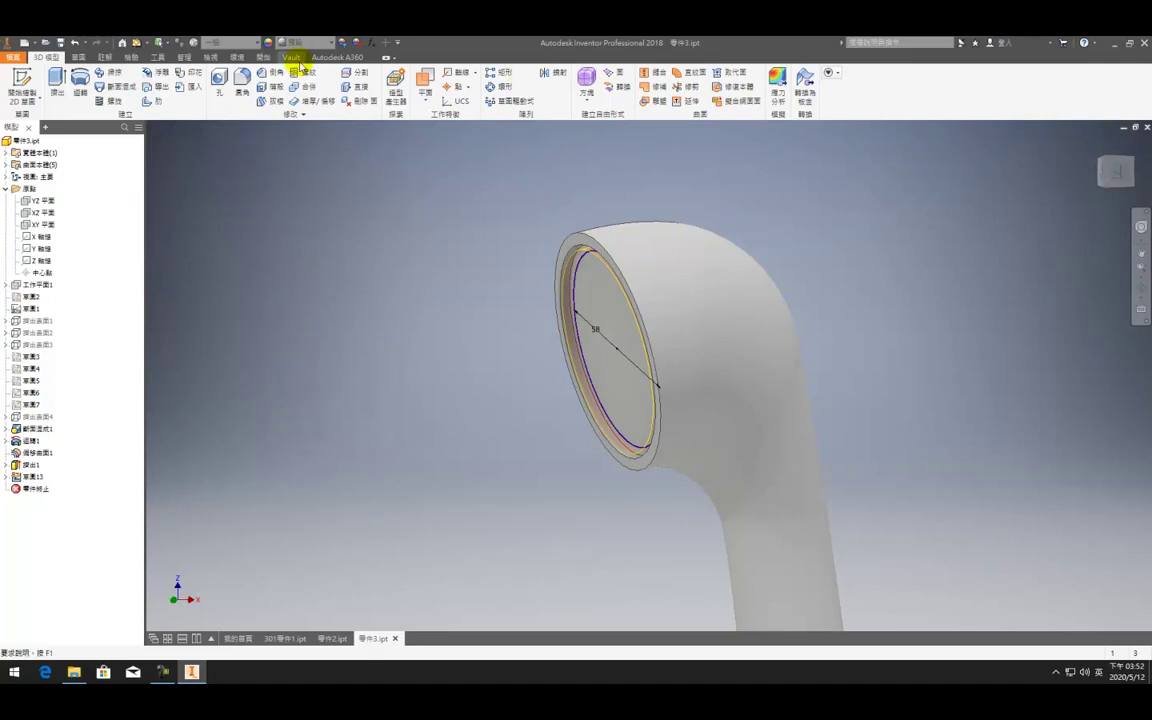
{"action": "left_click", "coordinate": [312, 104]}
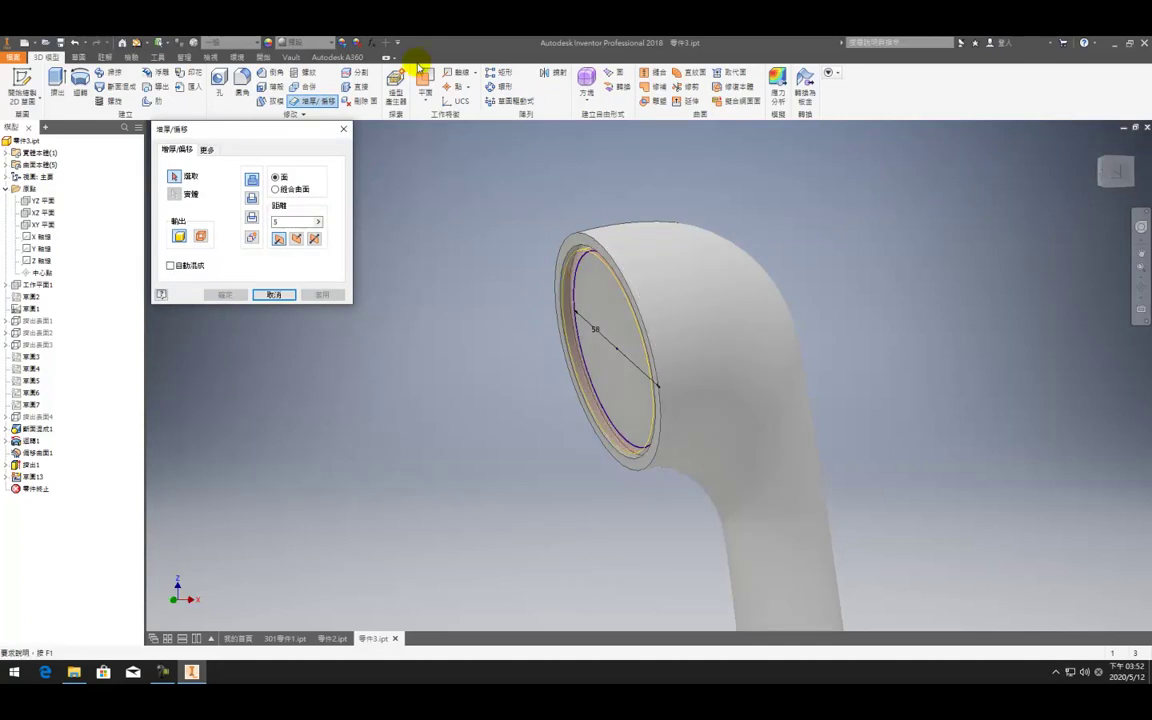
{"action": "key", "text": "Escape"}
Split the face of the inner offset surface using the 58 mm circle sketch as the split tool
{"action": "left_click", "coordinate": [345, 75]}
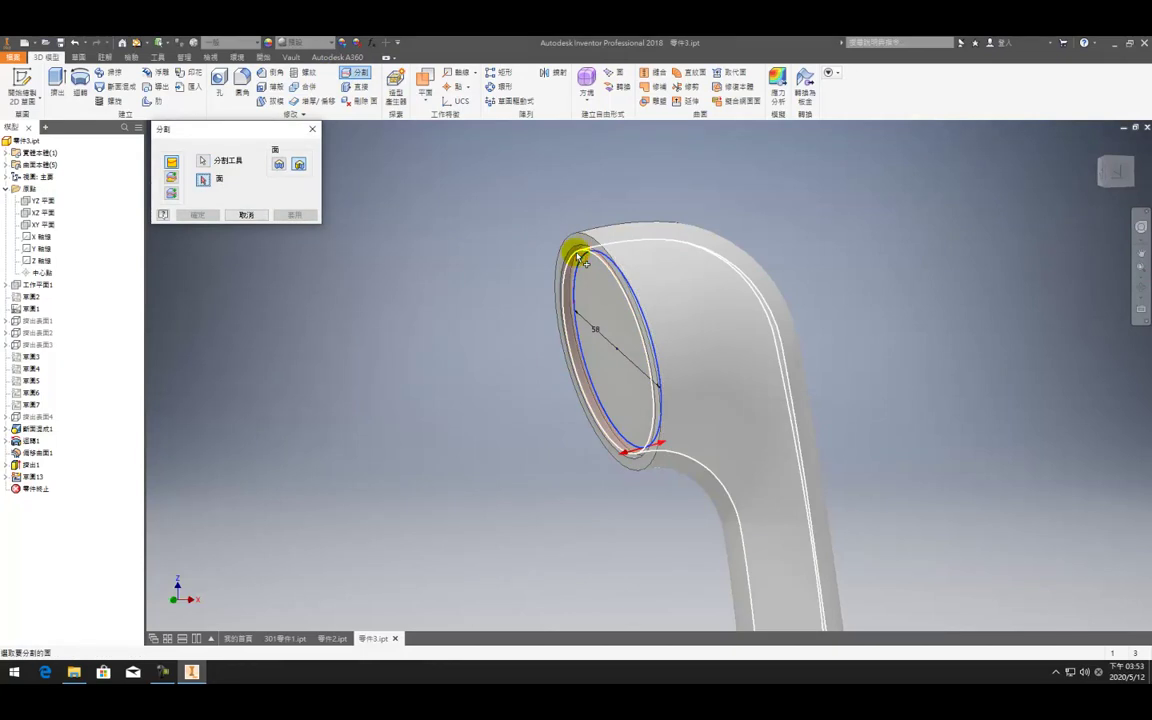
{"action": "left_click", "coordinate": [582, 260]}
{"action": "scroll", "coordinate": [512, 249], "scroll_direction": "down", "scroll_amount": 5}
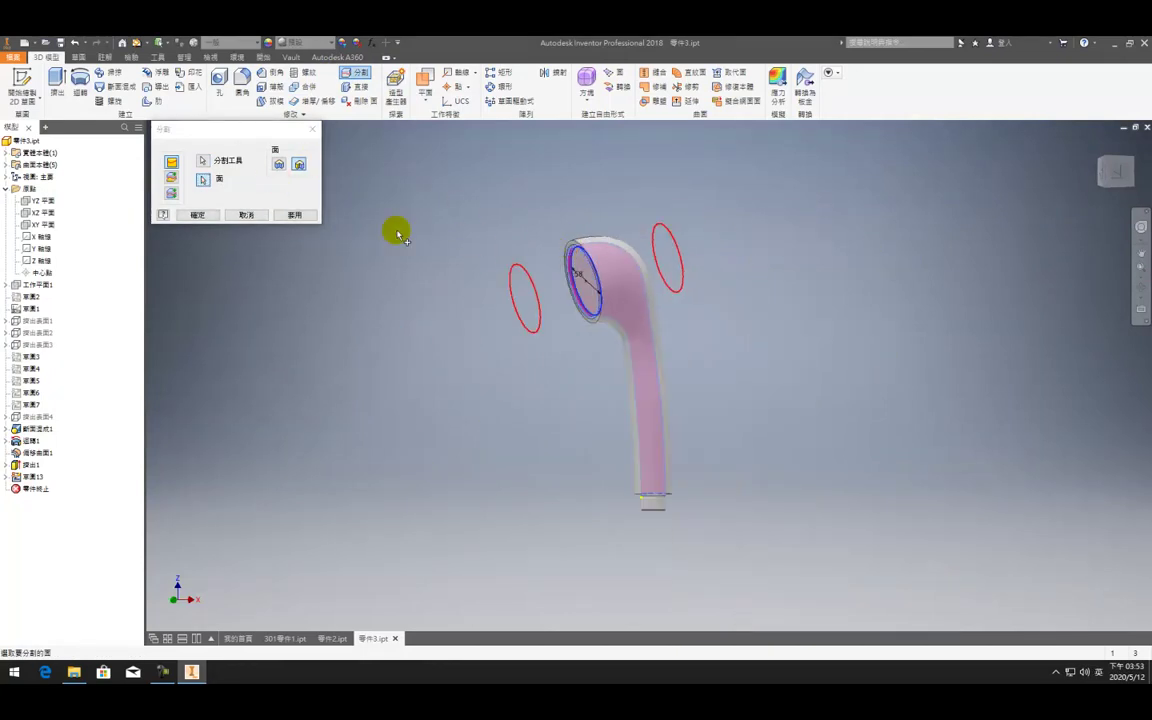
{"action": "left_click", "coordinate": [197, 216]}
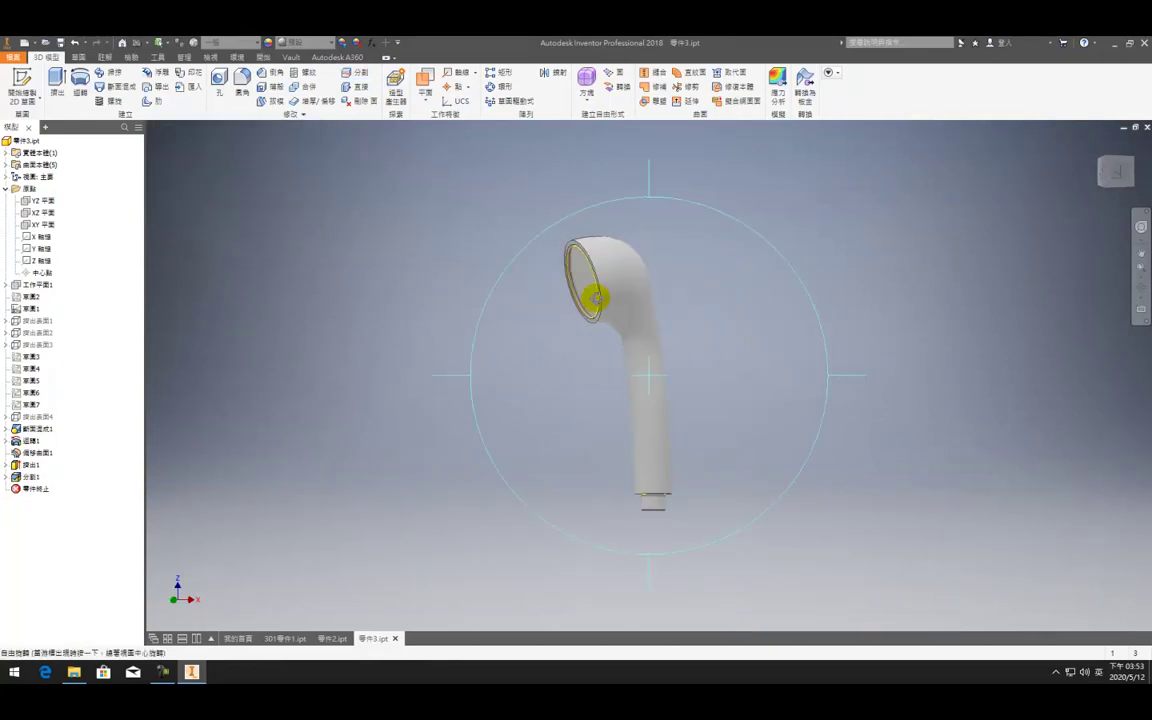
Edit the split feature and change its method to Trim Solid
{"action": "double_click", "coordinate": [31, 477]}
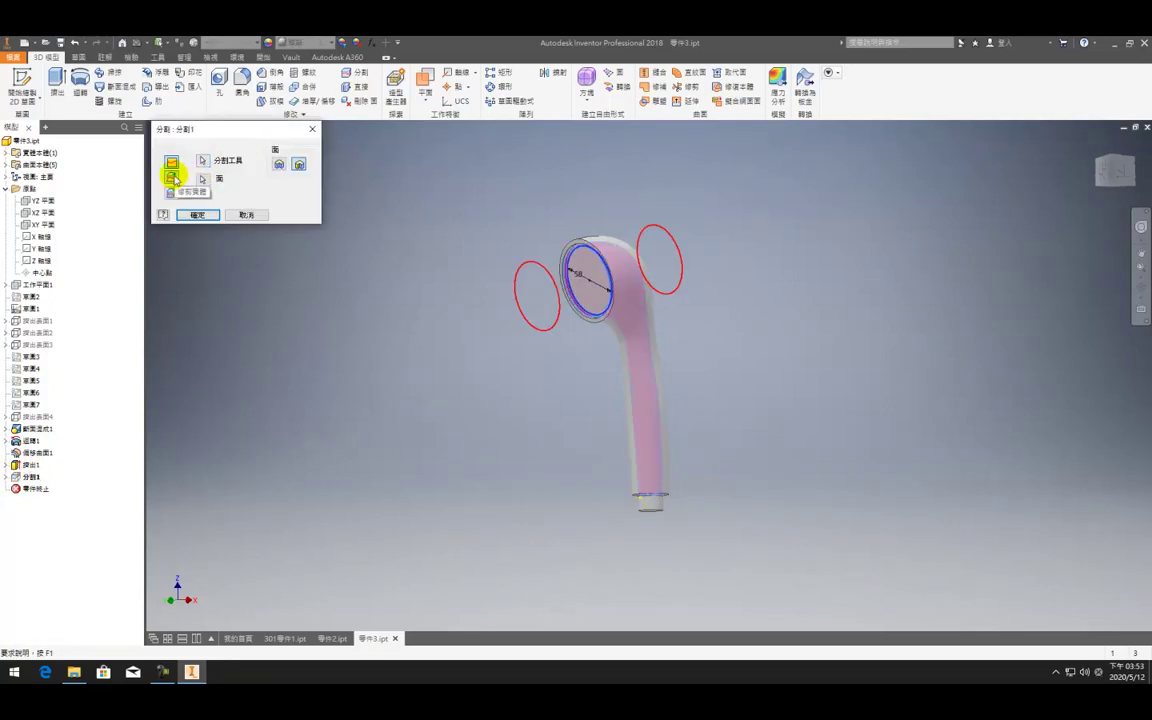
{"action": "left_click", "coordinate": [172, 177]}
{"action": "left_click", "coordinate": [207, 216]}
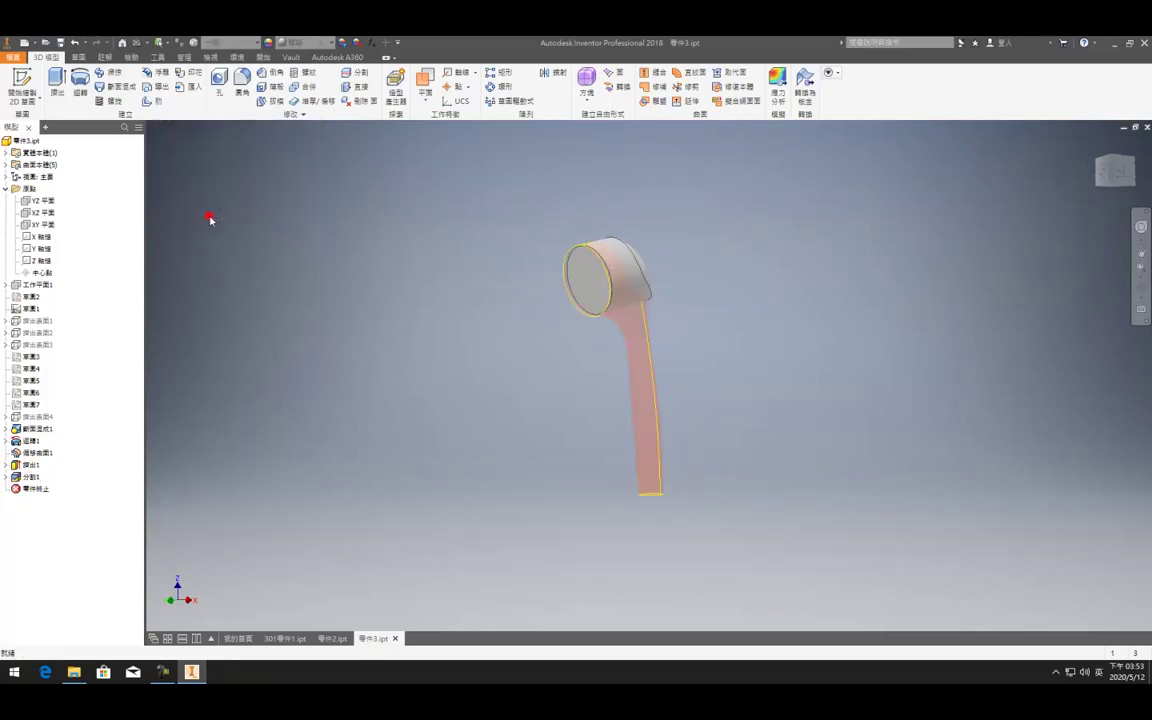
Undo the split and the whole 58 mm circle sketch on the recess floor, back to the 3 mm recess cut
{"action": "left_click", "coordinate": [74, 44]}
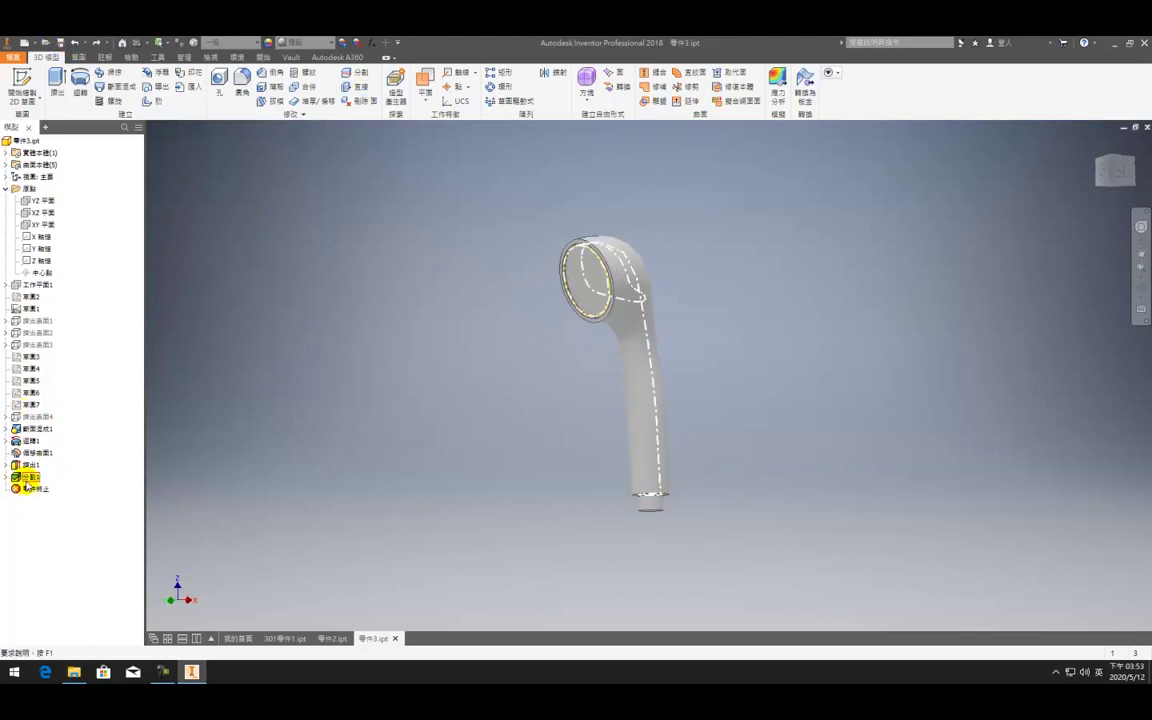
{"action": "left_click", "coordinate": [76, 44]}
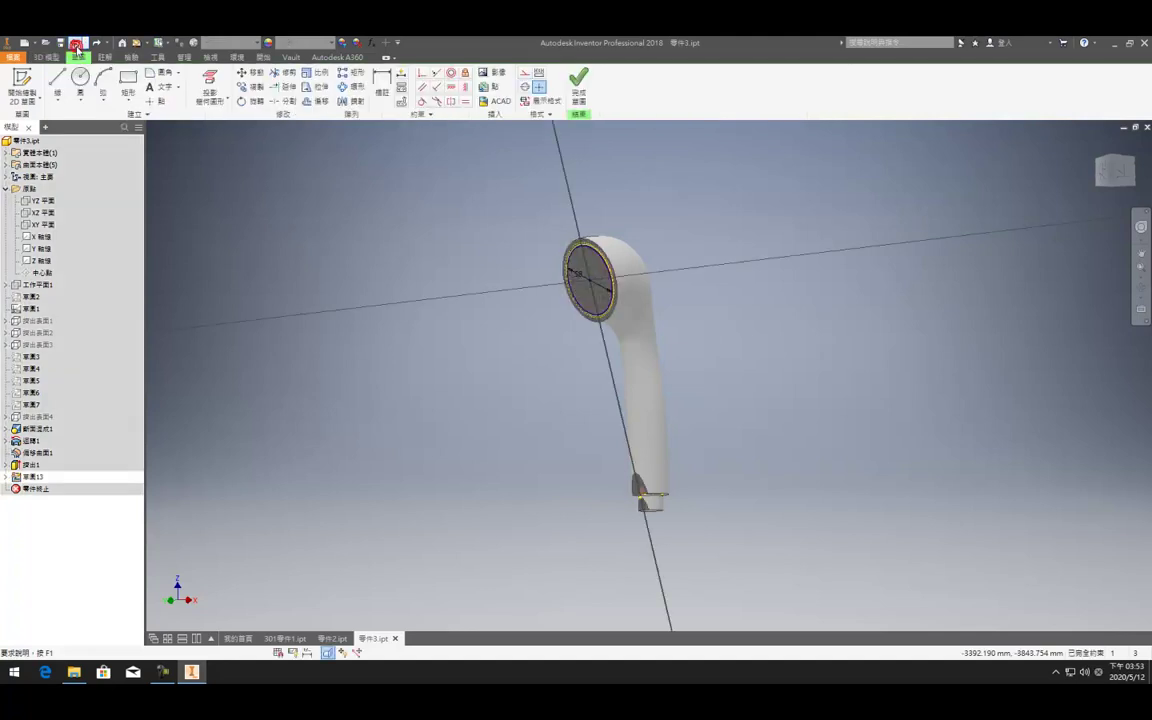
{"action": "left_click", "coordinate": [76, 44]}
{"action": "left_click", "coordinate": [76, 44]}
{"action": "left_click", "coordinate": [76, 44]}
{"action": "left_click", "coordinate": [76, 44]}
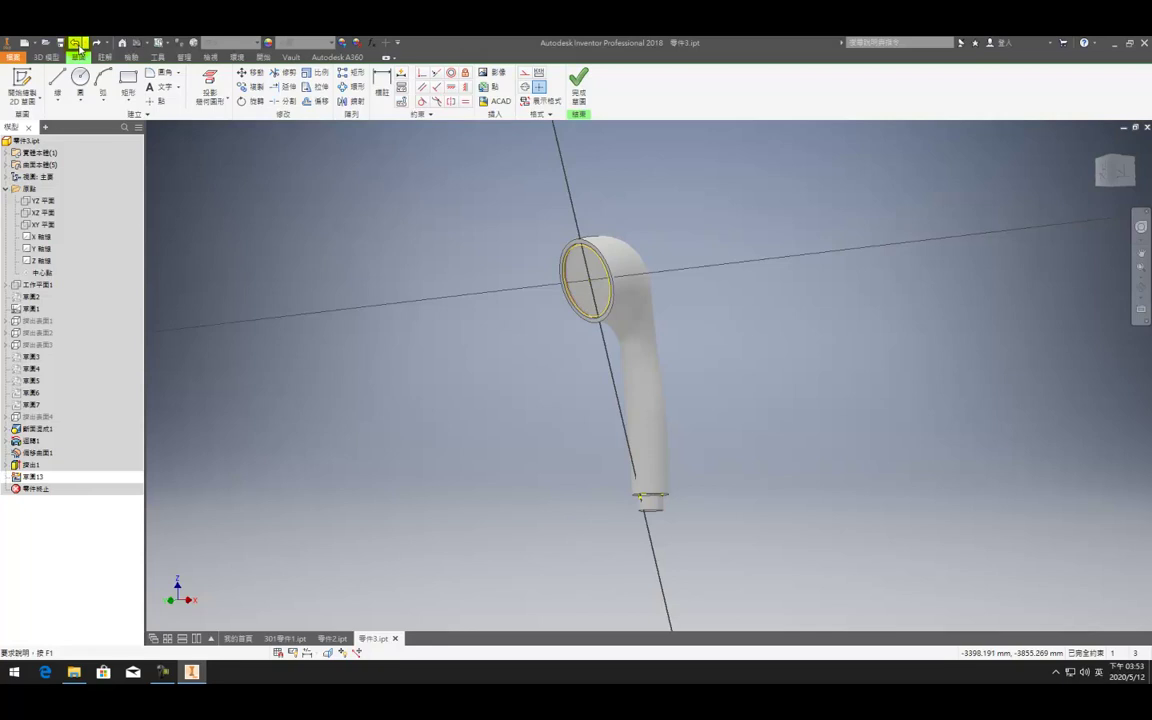
{"action": "left_click", "coordinate": [76, 44]}
Try to trim the handle solid with the inner offset surface, reversing the side to remove
{"action": "left_click", "coordinate": [354, 73]}
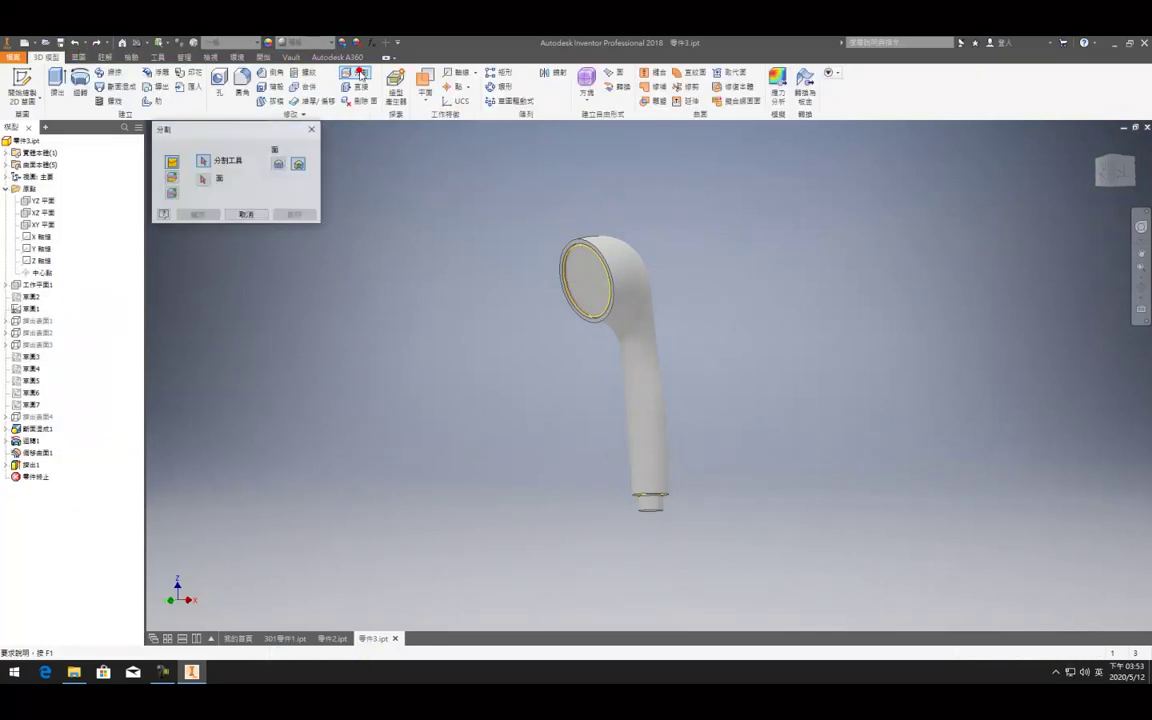
{"action": "left_click", "coordinate": [570, 256]}
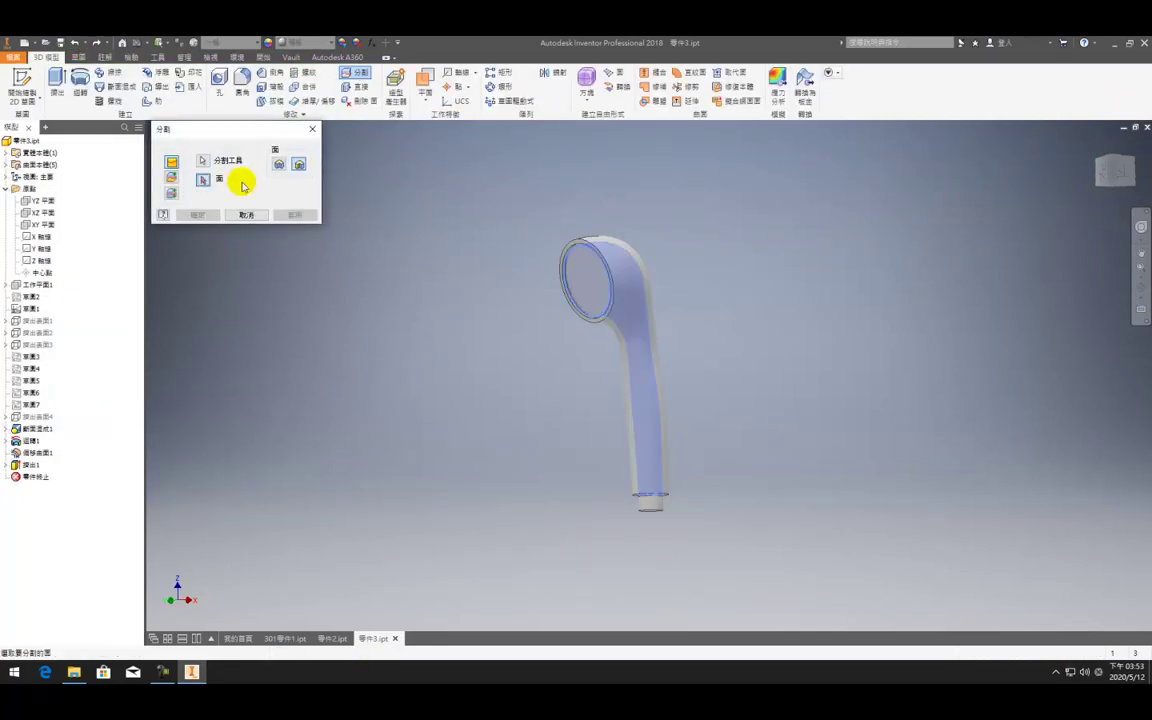
{"action": "left_click", "coordinate": [170, 178]}
{"action": "scroll", "coordinate": [548, 262], "scroll_direction": "up", "scroll_amount": 5}
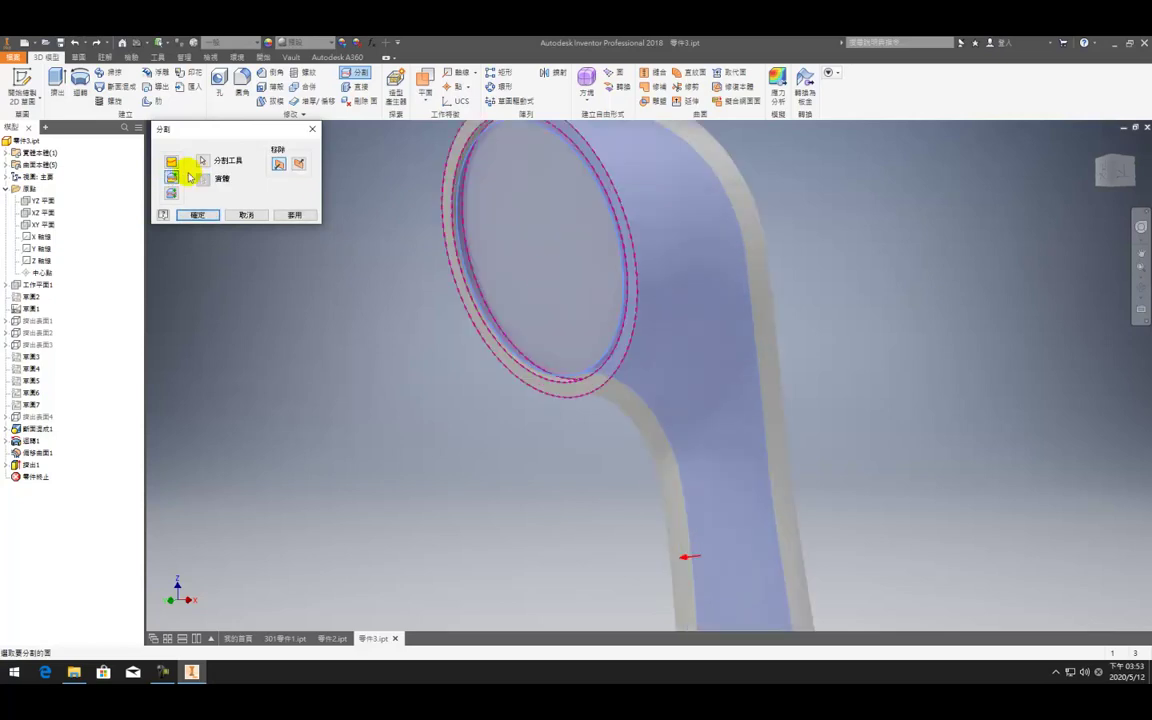
{"action": "left_click", "coordinate": [280, 163]}
{"action": "scroll", "coordinate": [252, 200], "scroll_direction": "down", "scroll_amount": 3}
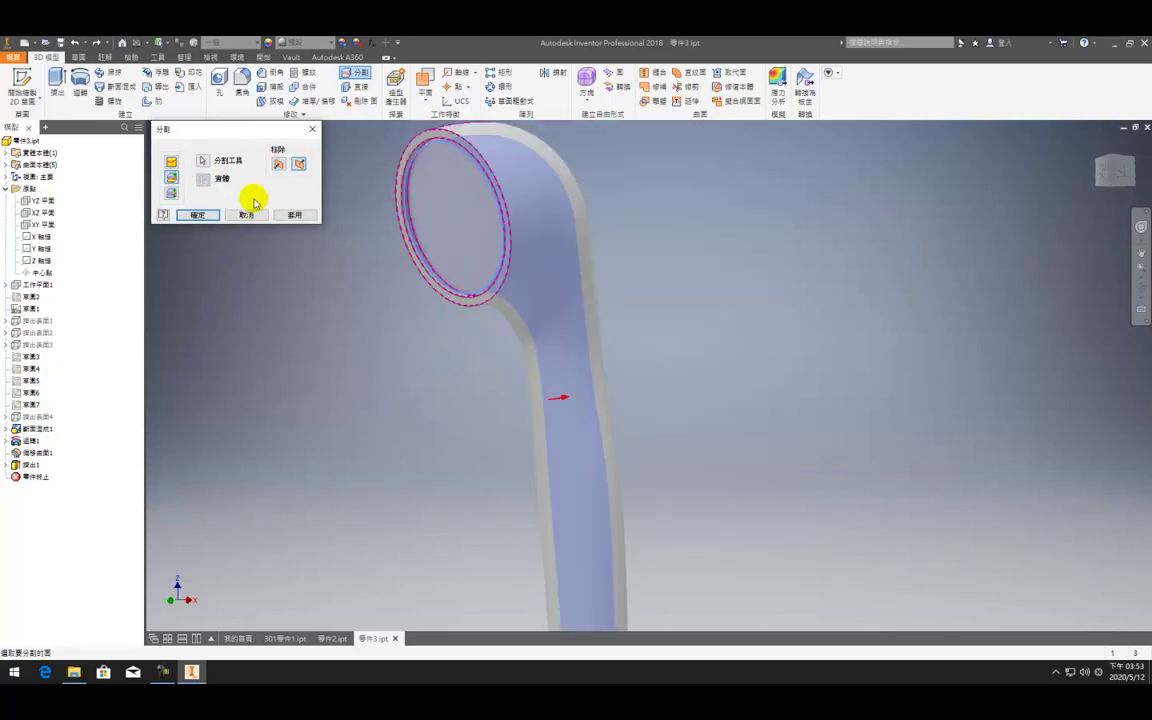
{"action": "left_click", "coordinate": [205, 215]}
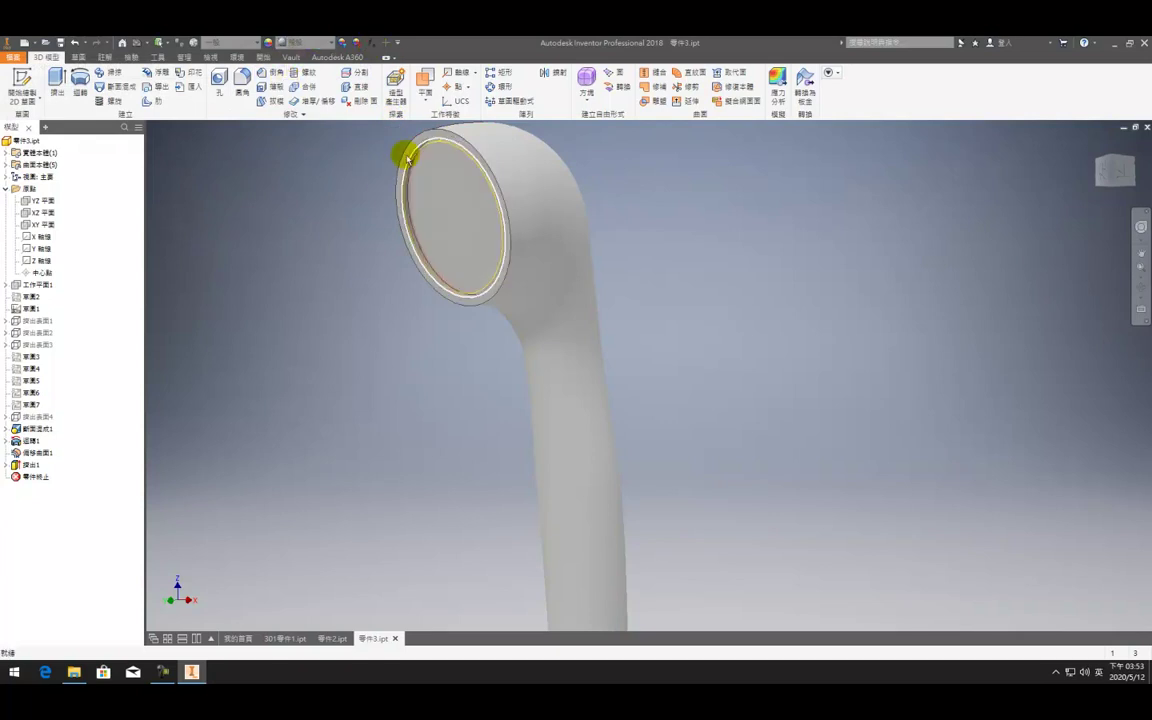
{"action": "left_click", "coordinate": [116, 73]}
{"action": "key", "text": "Escape"}
{"action": "left_click", "coordinate": [125, 90]}
{"action": "left_click", "coordinate": [122, 88]}
{"action": "key", "text": "Escape"}
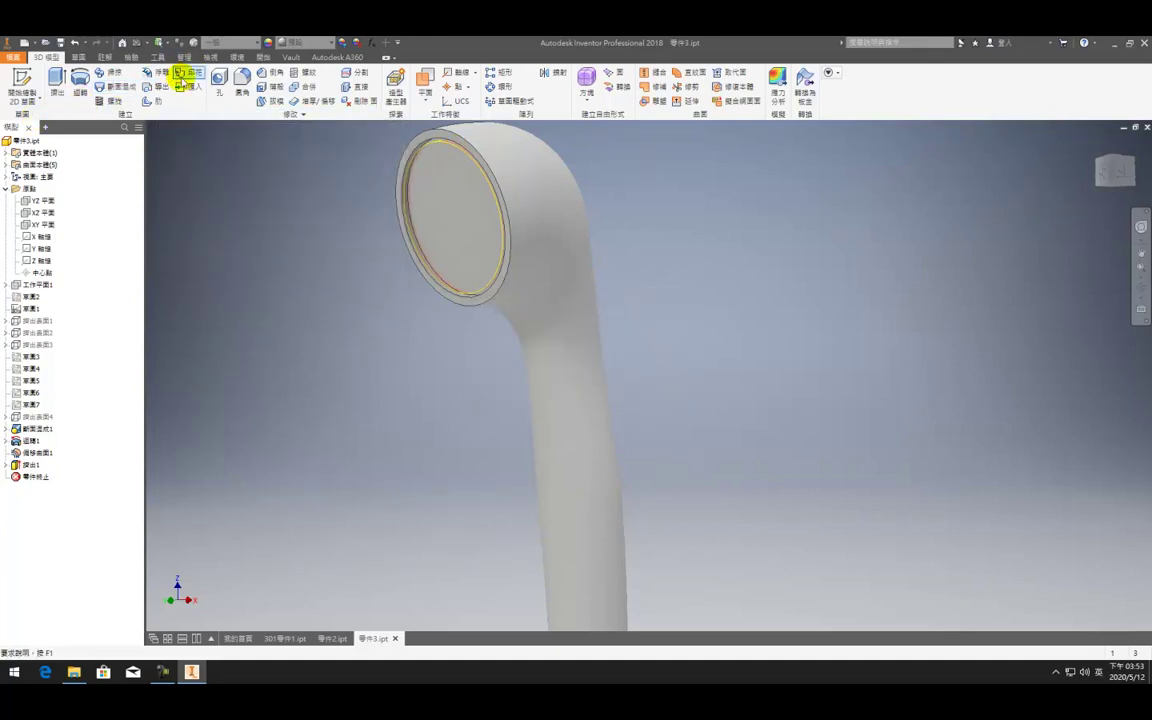
Thicken the inner offset surface 5 mm inward as a cut, then undo it
{"action": "left_click", "coordinate": [316, 101]}
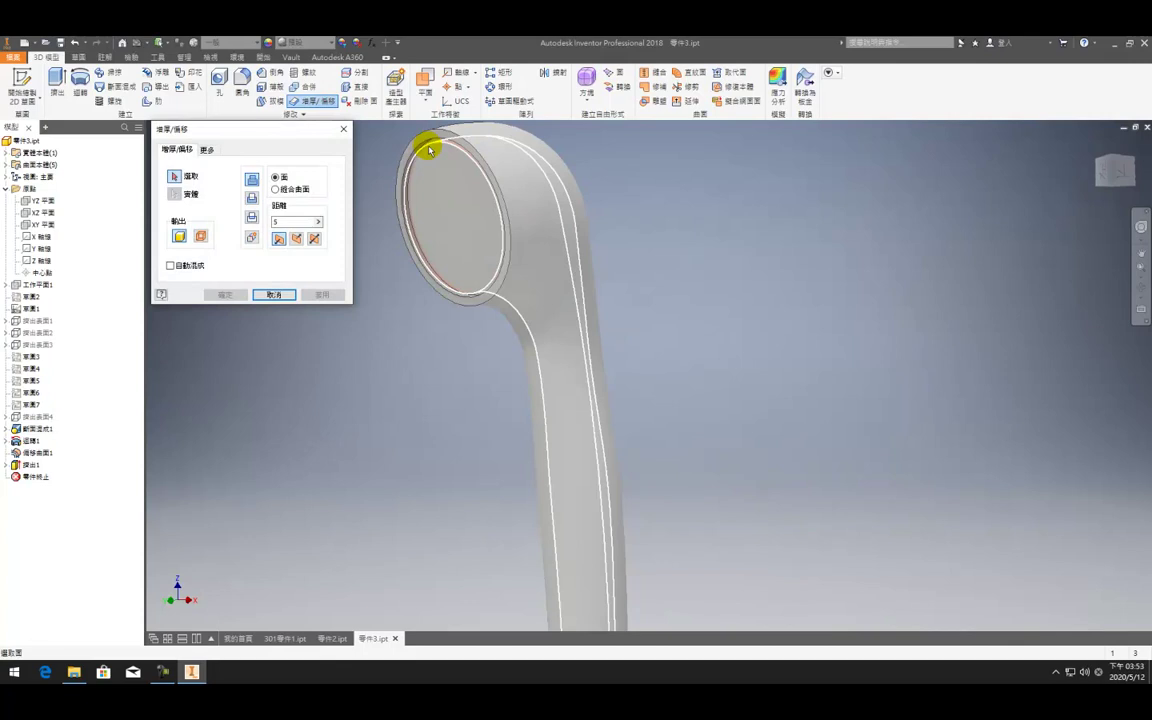
{"action": "left_click", "coordinate": [429, 150]}
{"action": "left_click", "coordinate": [295, 240]}
{"action": "left_click", "coordinate": [256, 202]}
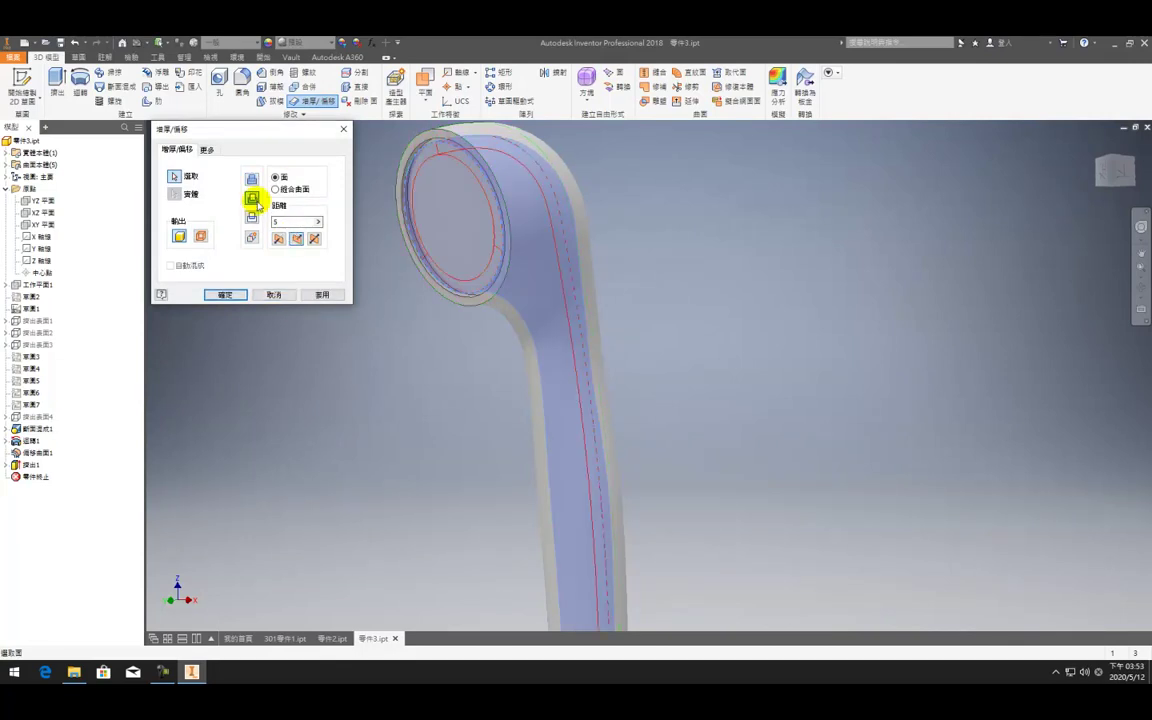
{"action": "left_click", "coordinate": [225, 293]}
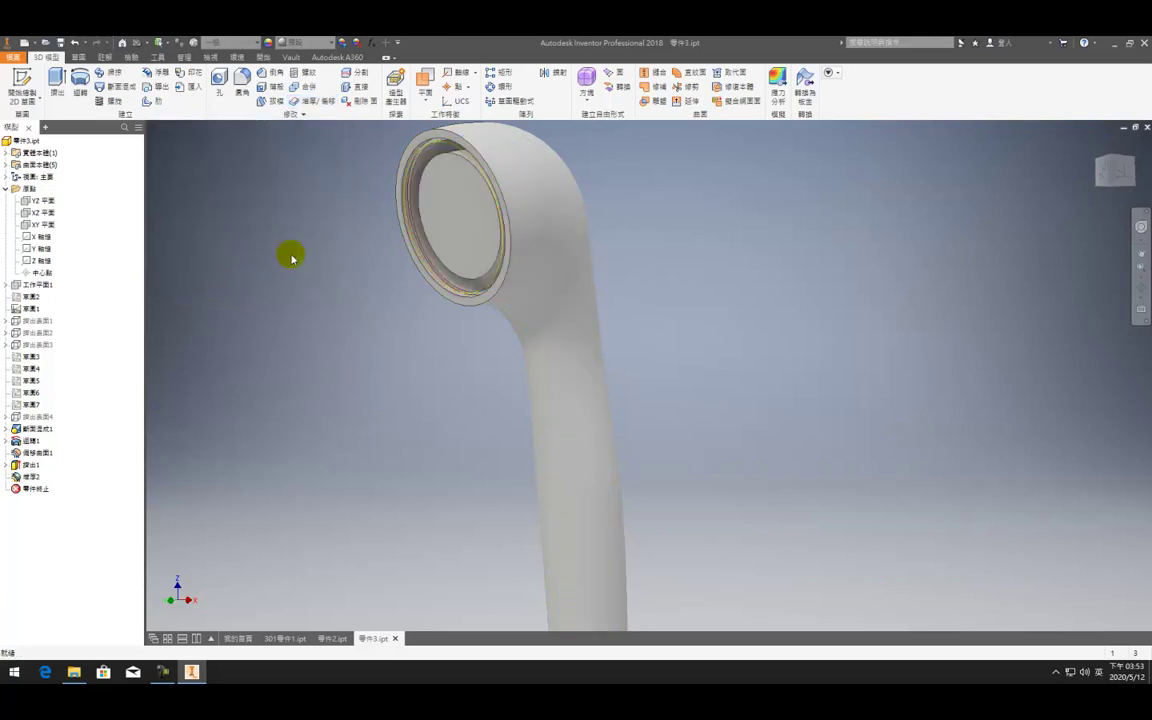
{"action": "left_click", "coordinate": [77, 44]}
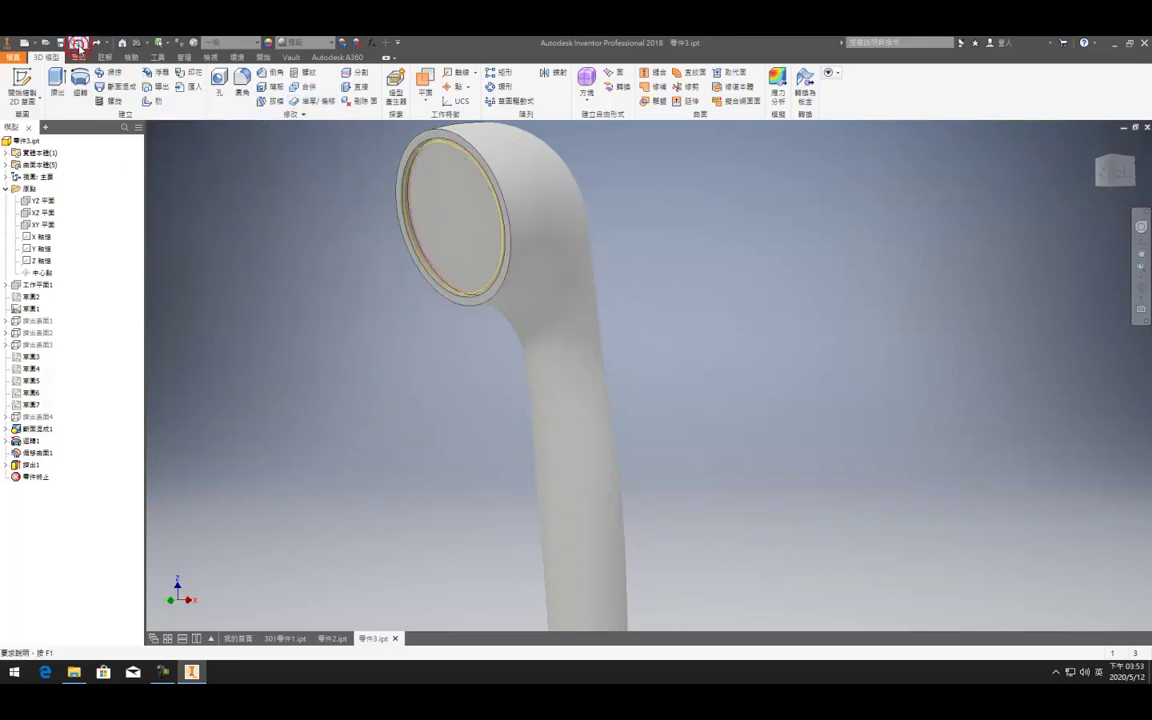
{"action": "double_click", "coordinate": [33, 456]}
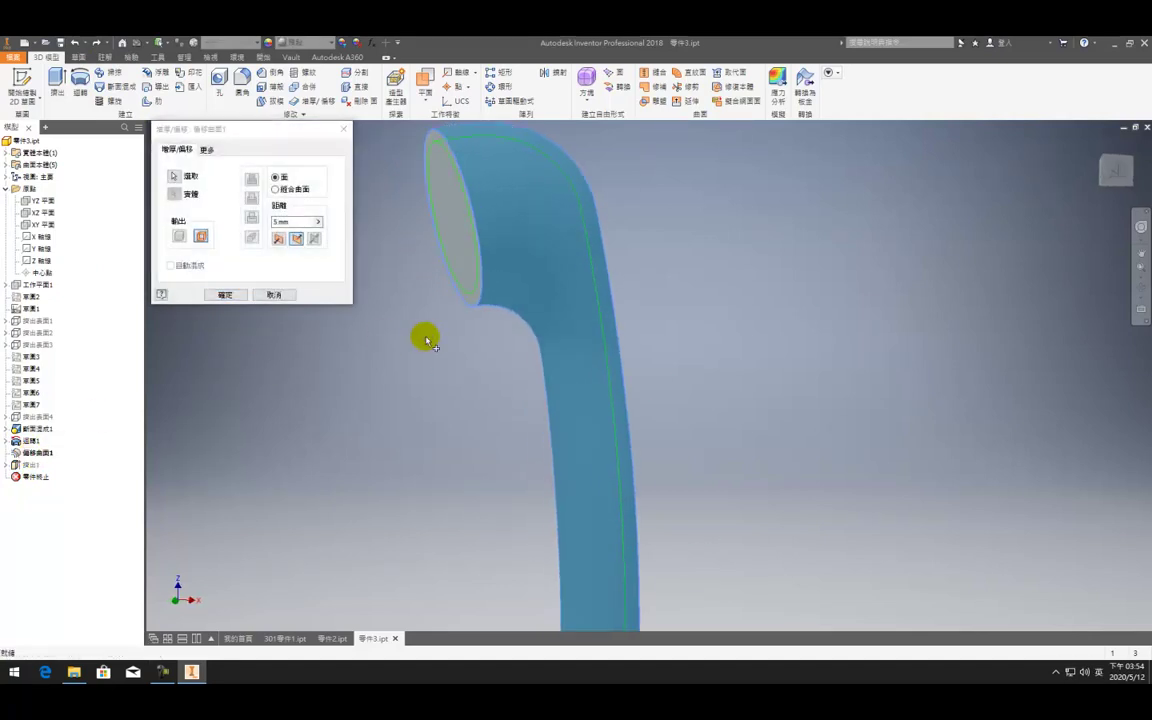
{"action": "key", "text": "Escape"}
{"action": "key", "text": "F4"}
{"action": "left_click_drag", "start_coordinate": [526, 316], "coordinate": [533, 384]}
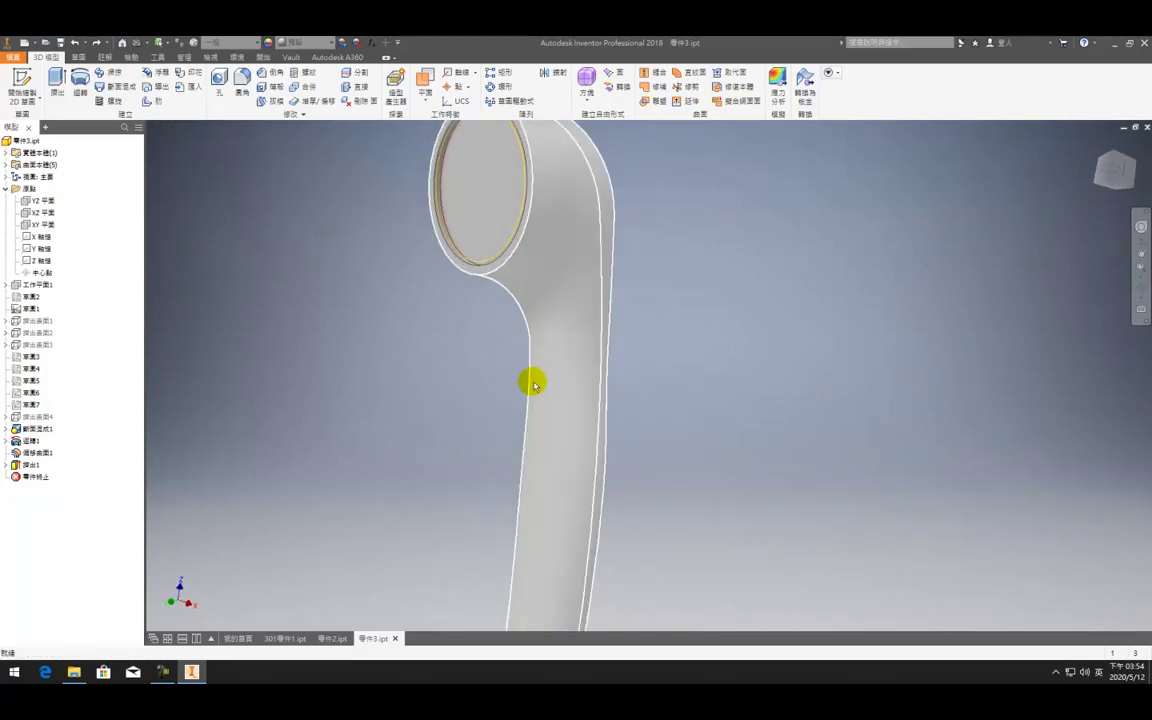
{"action": "mouse_move", "coordinate": [552, 403]}
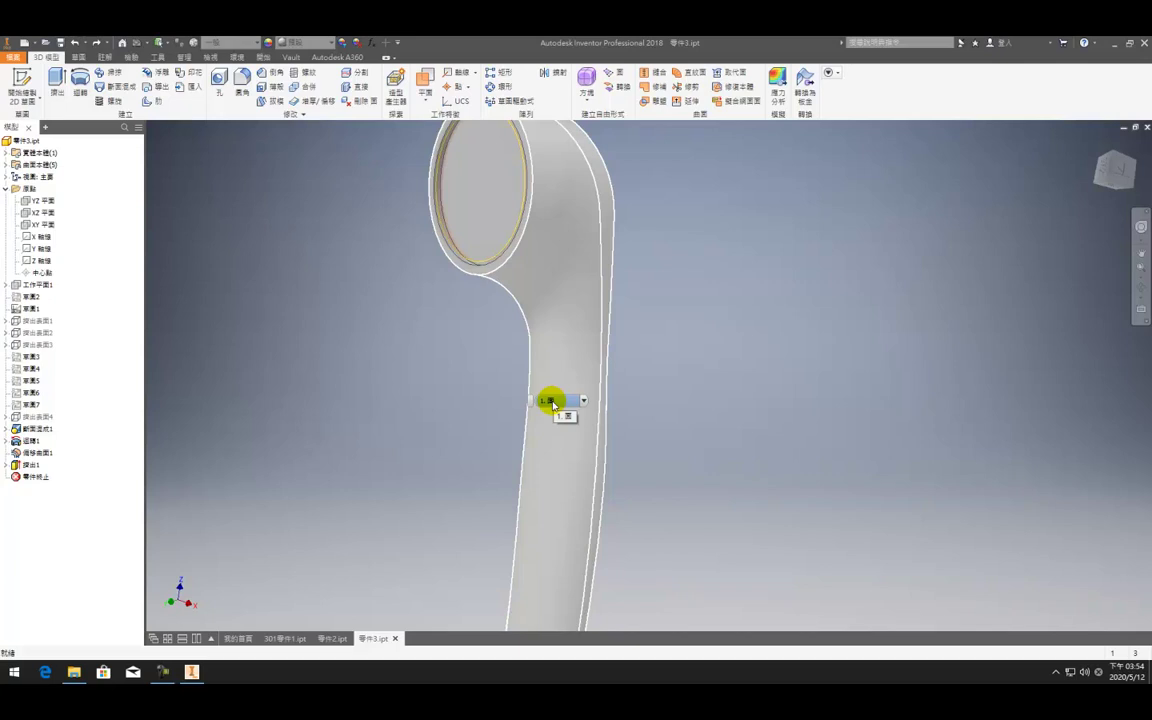
{"action": "key", "text": "e"}
{"action": "key", "text": "Escape"}
Switch to 零件2.ipt and open its first sketch to view the base profile, closing it without changes
{"action": "left_click", "coordinate": [333, 638]}
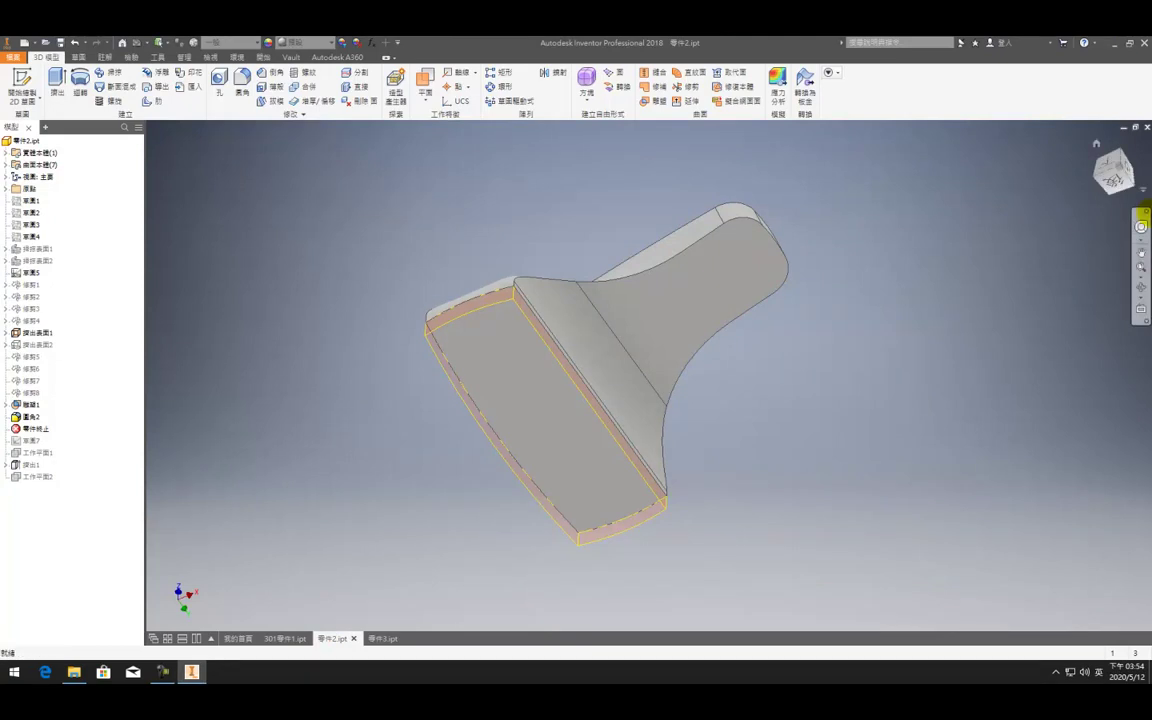
{"action": "left_click", "coordinate": [1096, 146]}
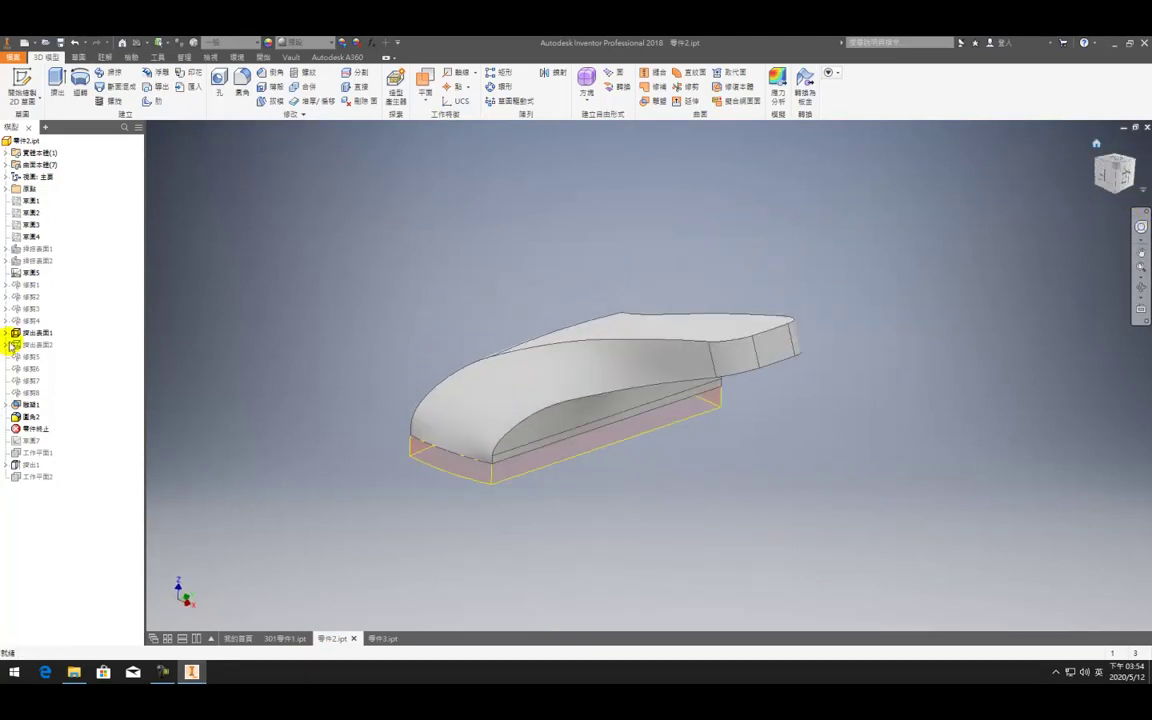
{"action": "double_click", "coordinate": [28, 202]}
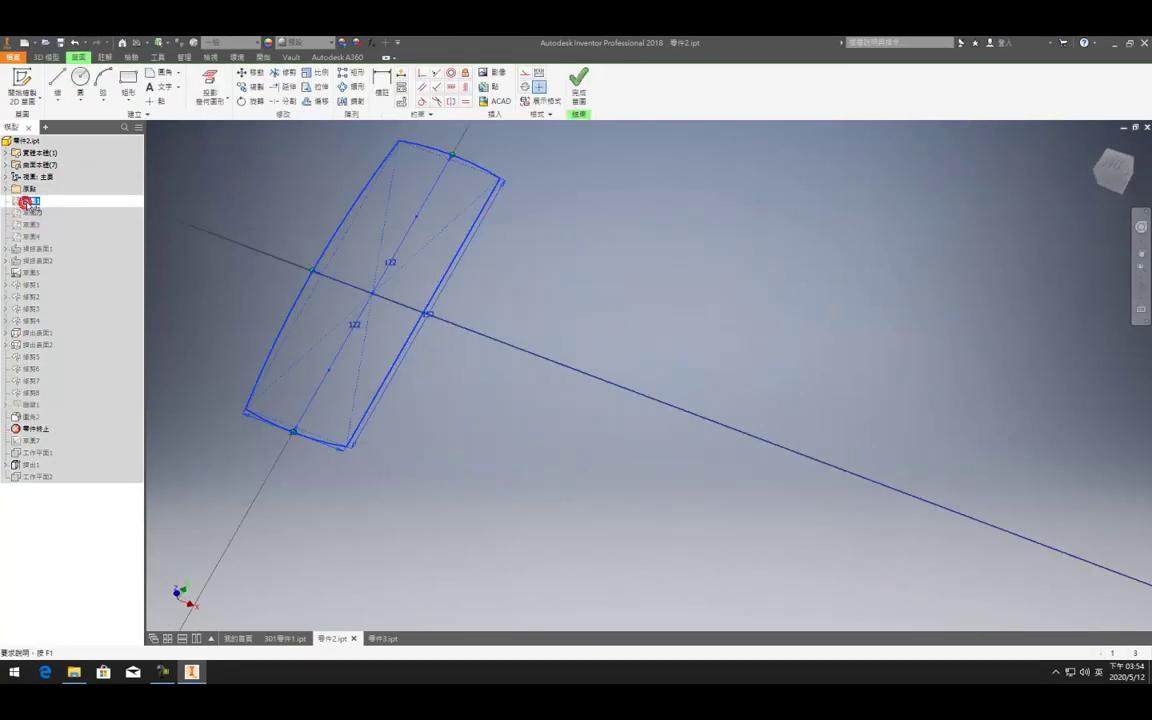
{"action": "left_click", "coordinate": [579, 88]}
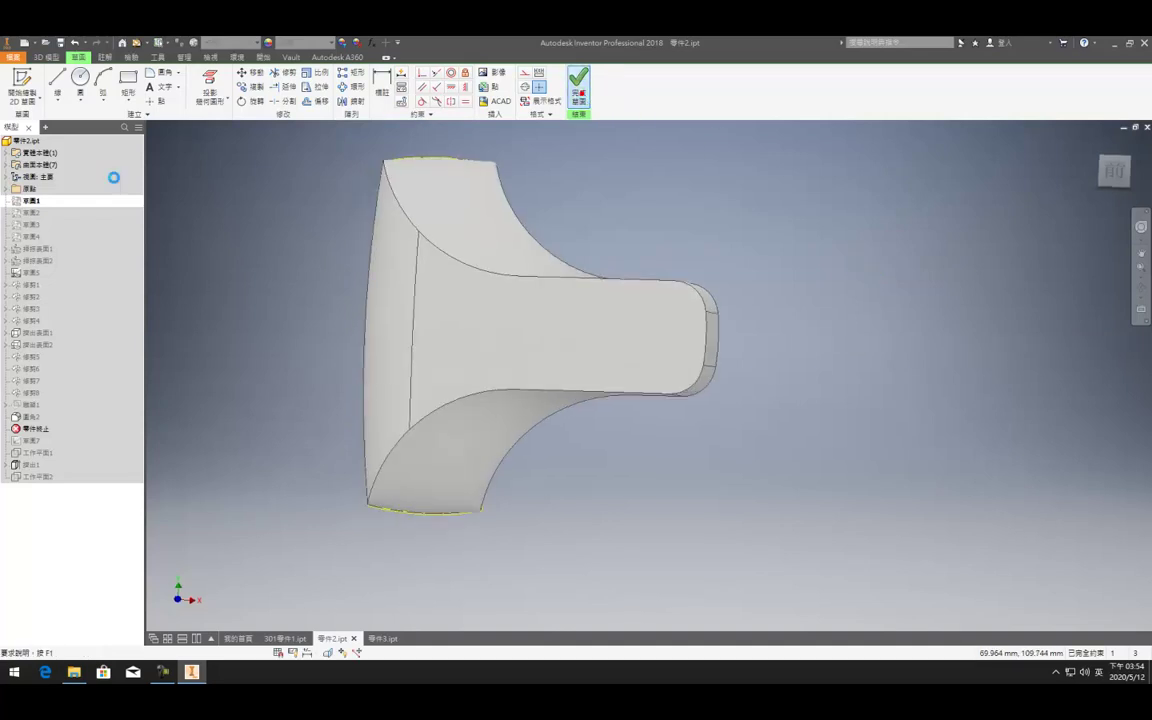
Edit 草圖2 to change the dashed end line joining the upper and lower side curves into a normal line, and finish the sketch
{"action": "double_click", "coordinate": [30, 213]}
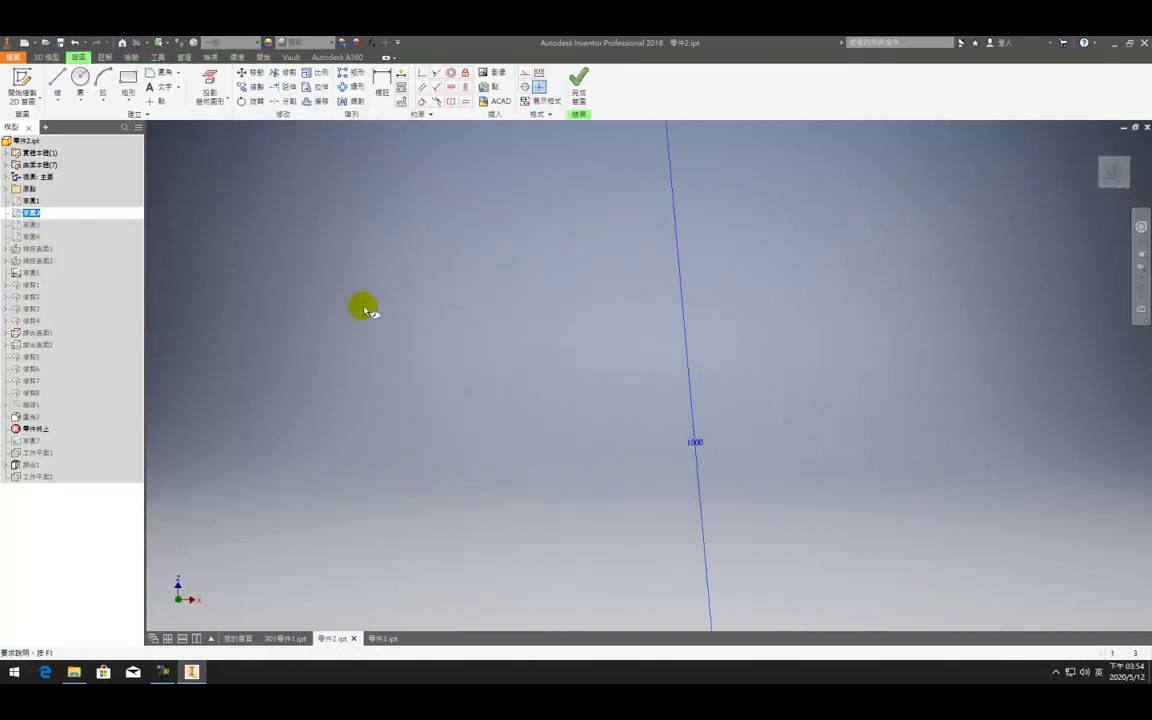
{"action": "scroll", "coordinate": [648, 240], "scroll_direction": "up", "scroll_amount": 5}
{"action": "scroll", "coordinate": [613, 297], "scroll_direction": "down", "scroll_amount": 3}
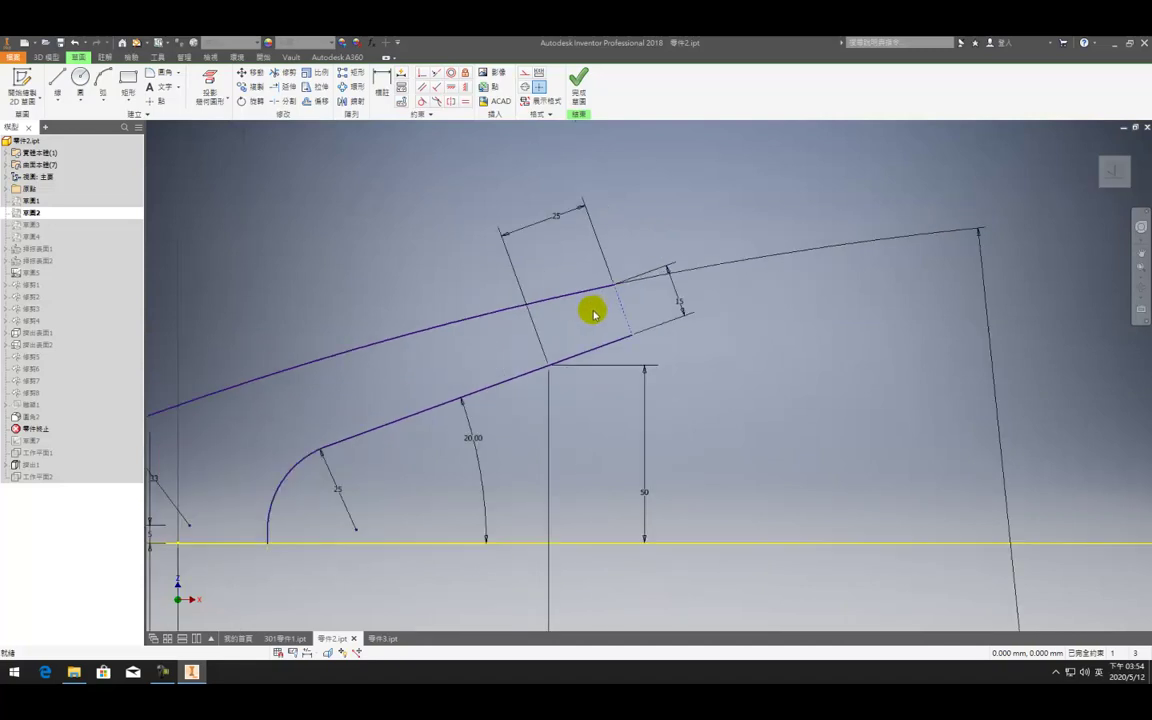
{"action": "left_click", "coordinate": [614, 286]}
{"action": "left_click", "coordinate": [632, 334]}
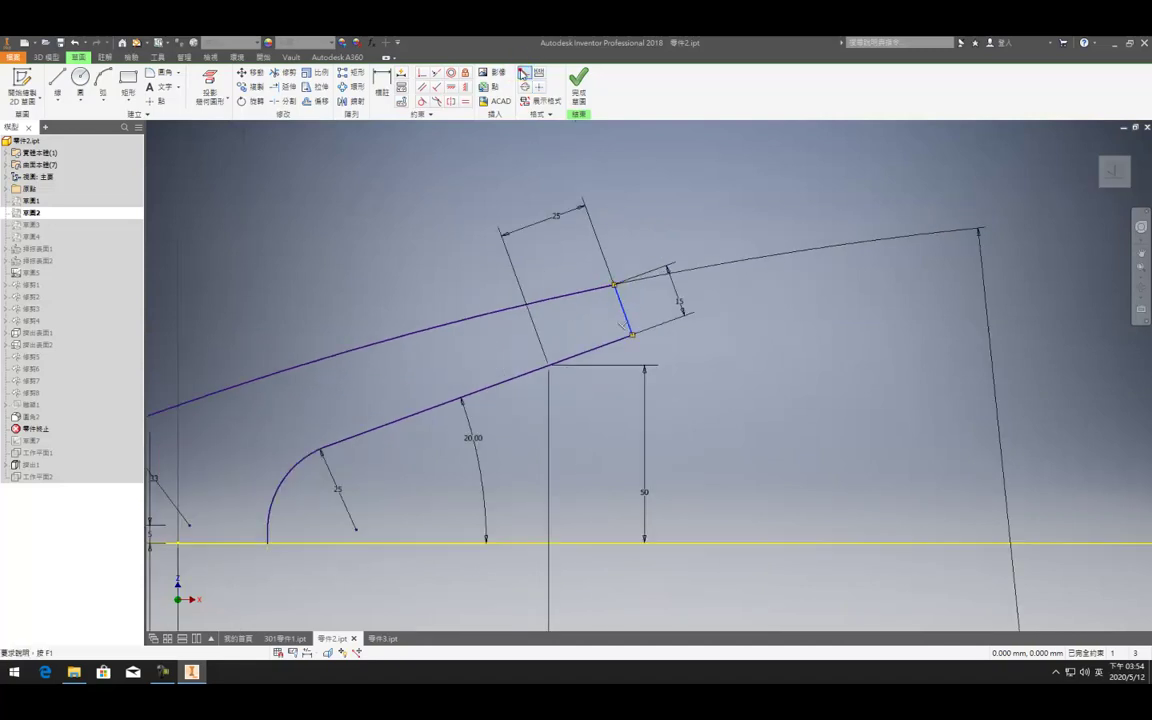
{"action": "left_click", "coordinate": [578, 88]}
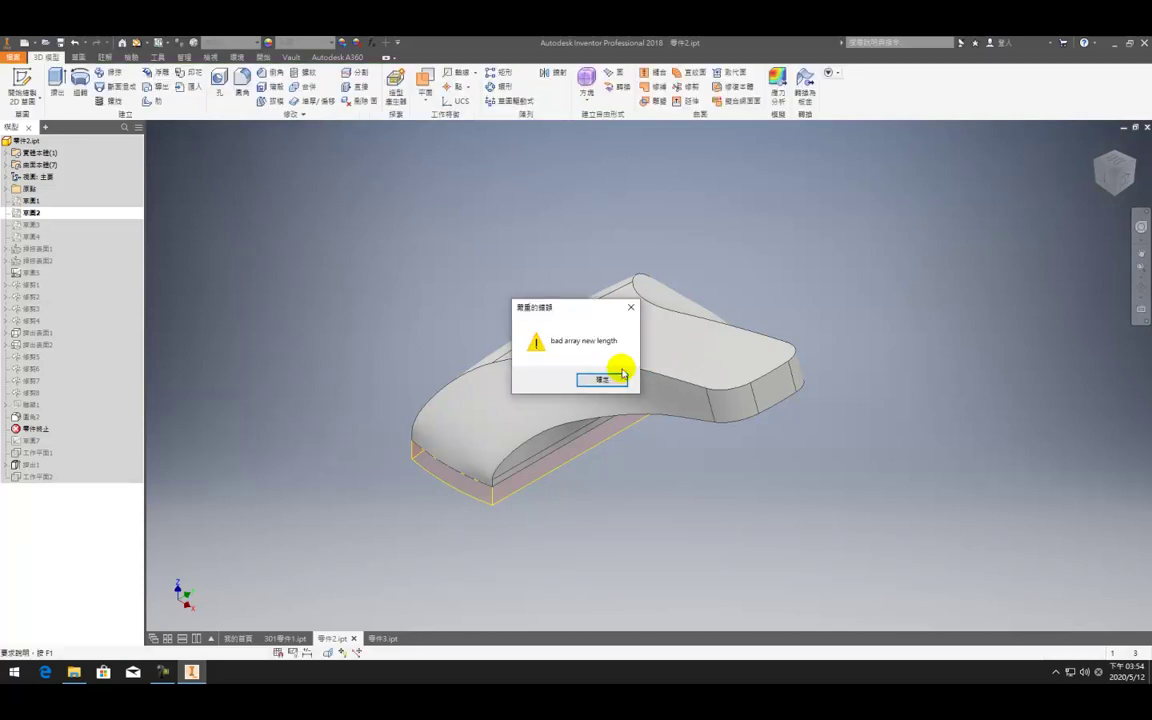
{"action": "left_click", "coordinate": [601, 379]}
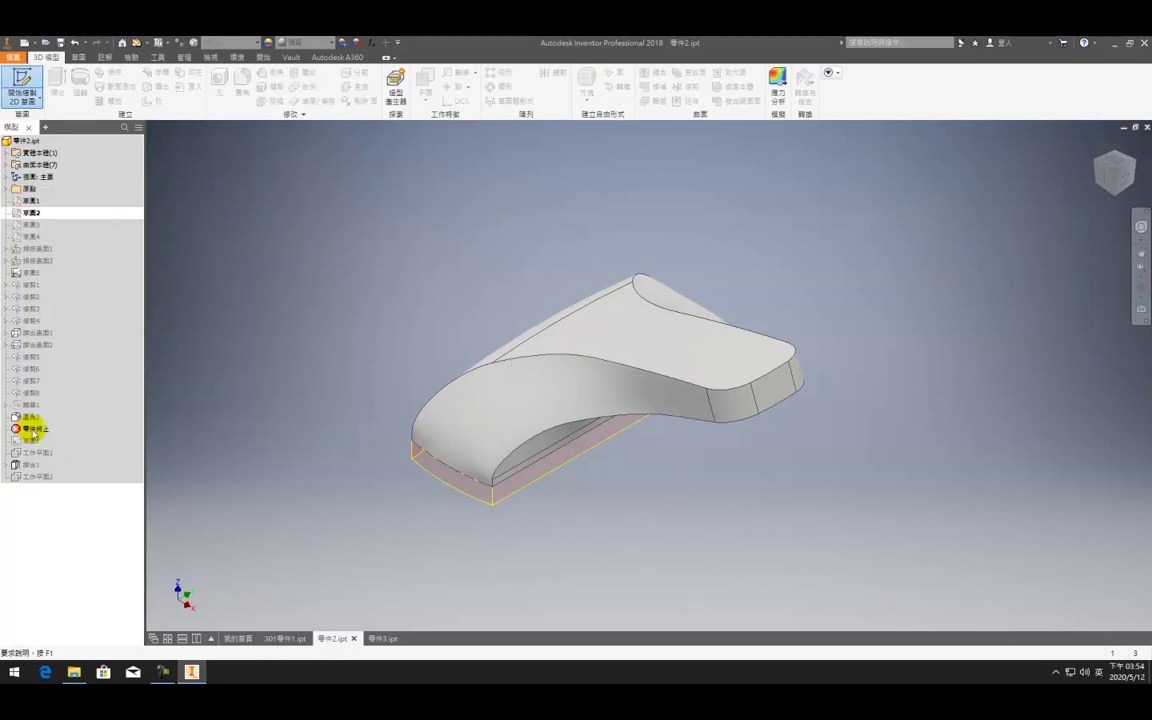
Try to exit the stuck 草圖2 edit, switching to the other open parts and back to 零件2.ipt to restore the sketch tools
{"action": "left_click", "coordinate": [378, 637]}
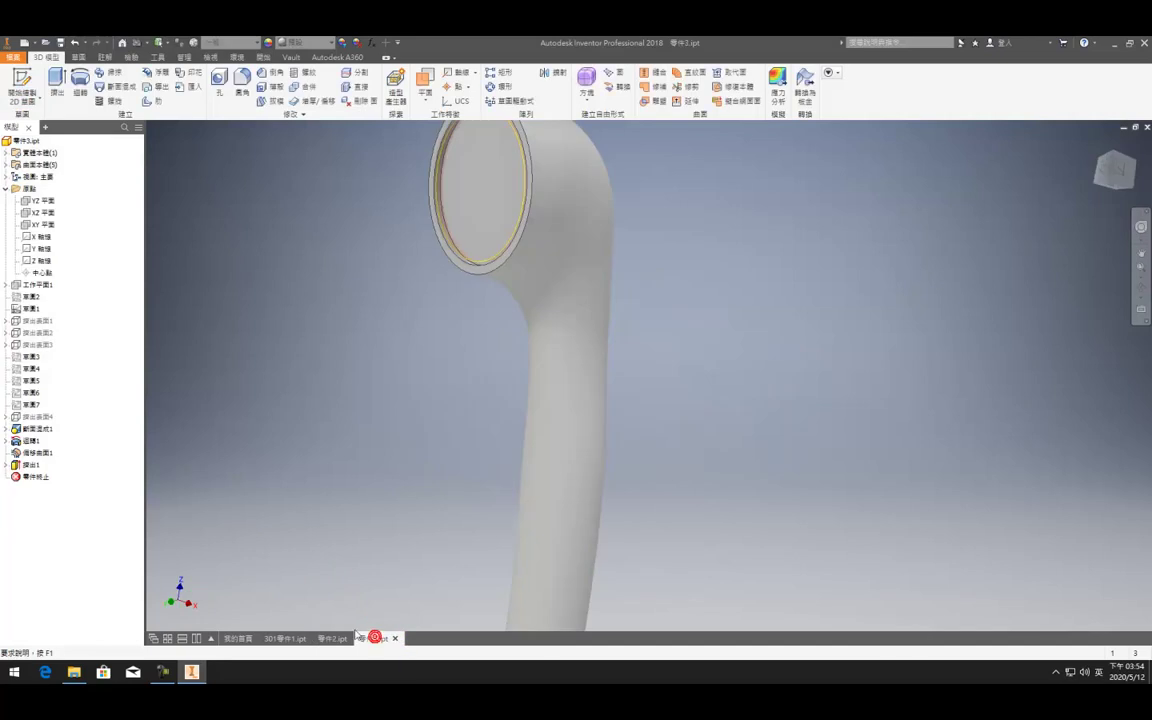
{"action": "left_click", "coordinate": [333, 638]}
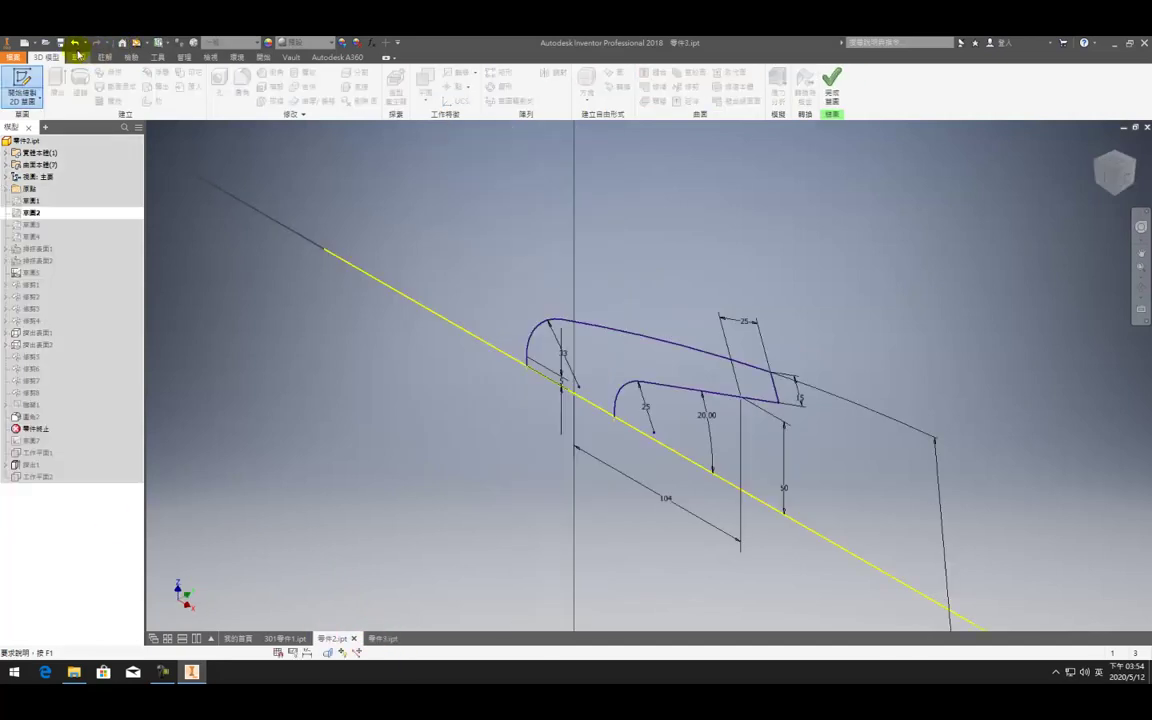
{"action": "left_click", "coordinate": [834, 100]}
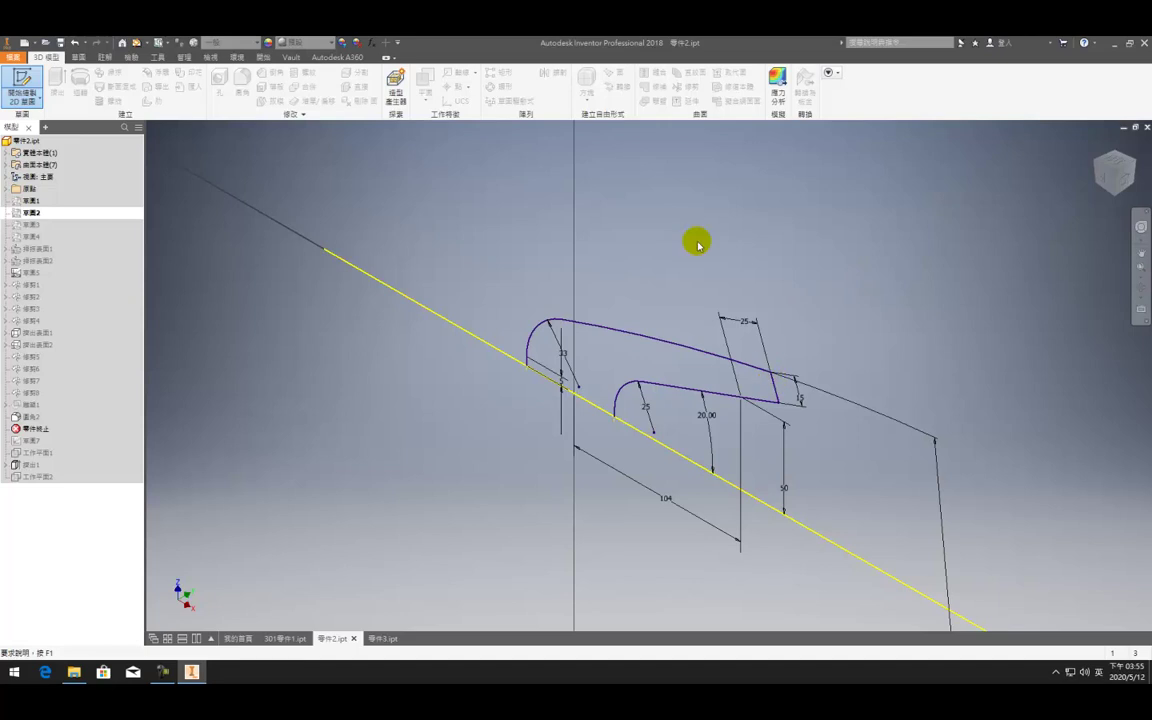
{"action": "left_click", "coordinate": [381, 637]}
{"action": "left_click", "coordinate": [343, 636]}
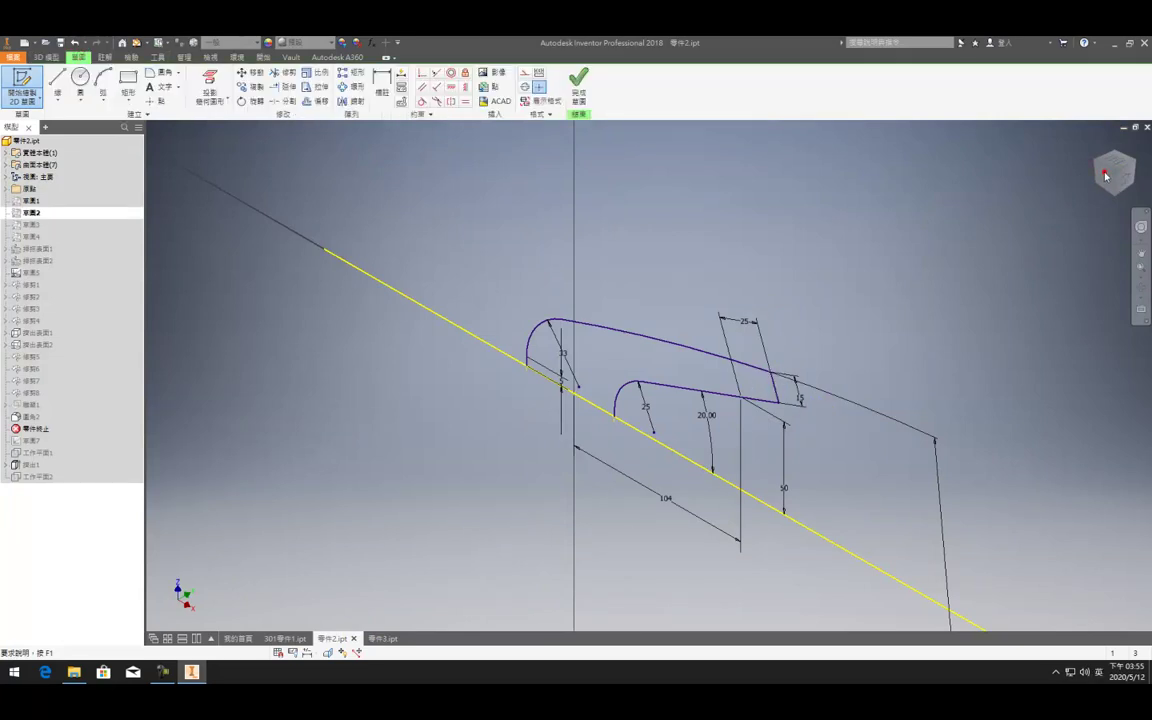
{"action": "left_click", "coordinate": [280, 638]}
{"action": "left_click", "coordinate": [340, 638]}
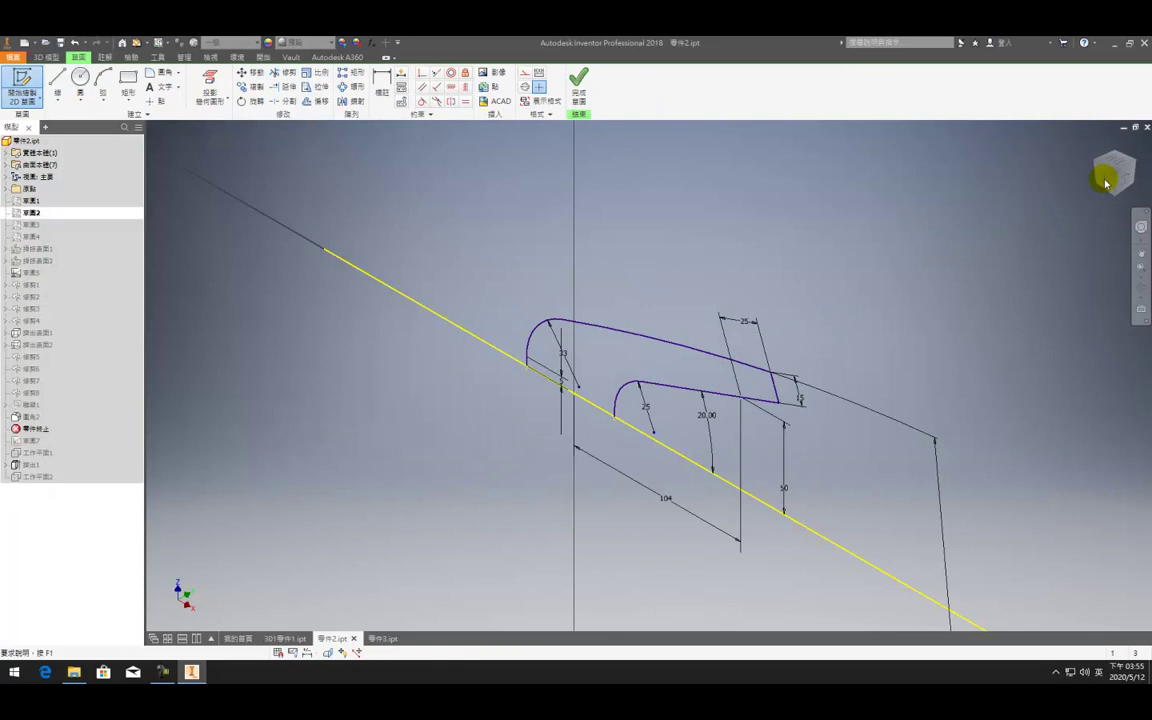
Turn the end line between the two side curves back into construction geometry and try to finish 草圖2
{"action": "left_click", "coordinate": [52, 82]}
{"action": "scroll", "coordinate": [775, 388], "scroll_direction": "down", "scroll_amount": 5}
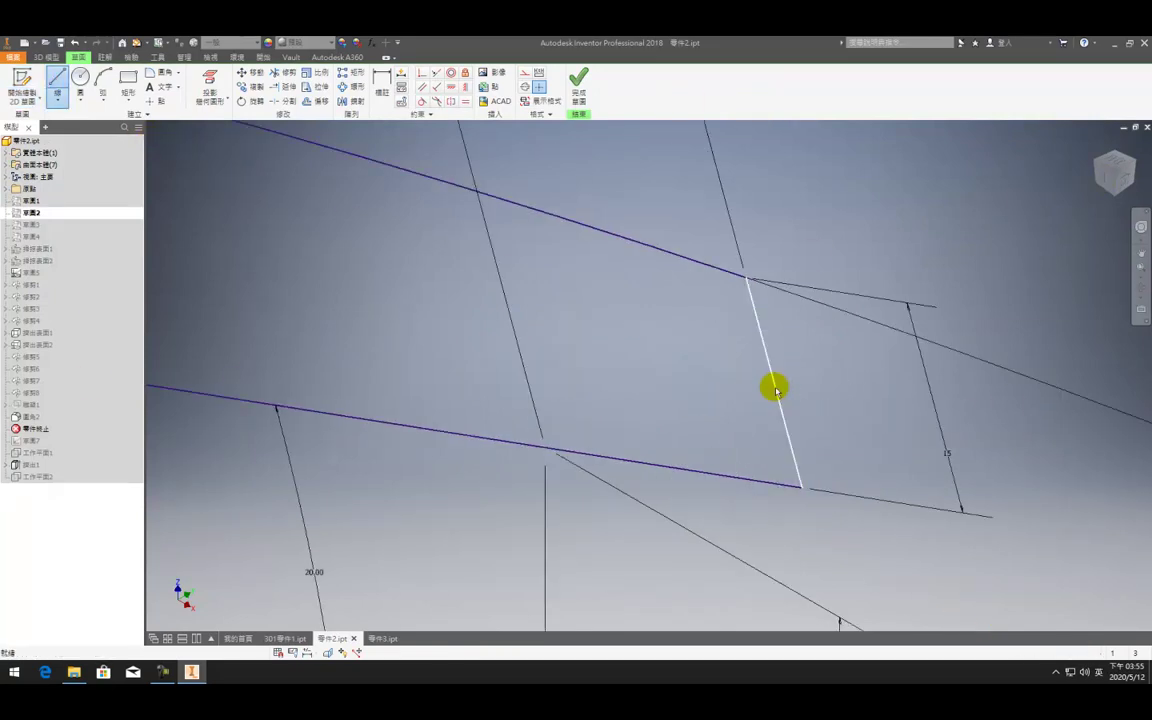
{"action": "right_click", "coordinate": [774, 380]}
{"action": "key", "text": "Escape"}
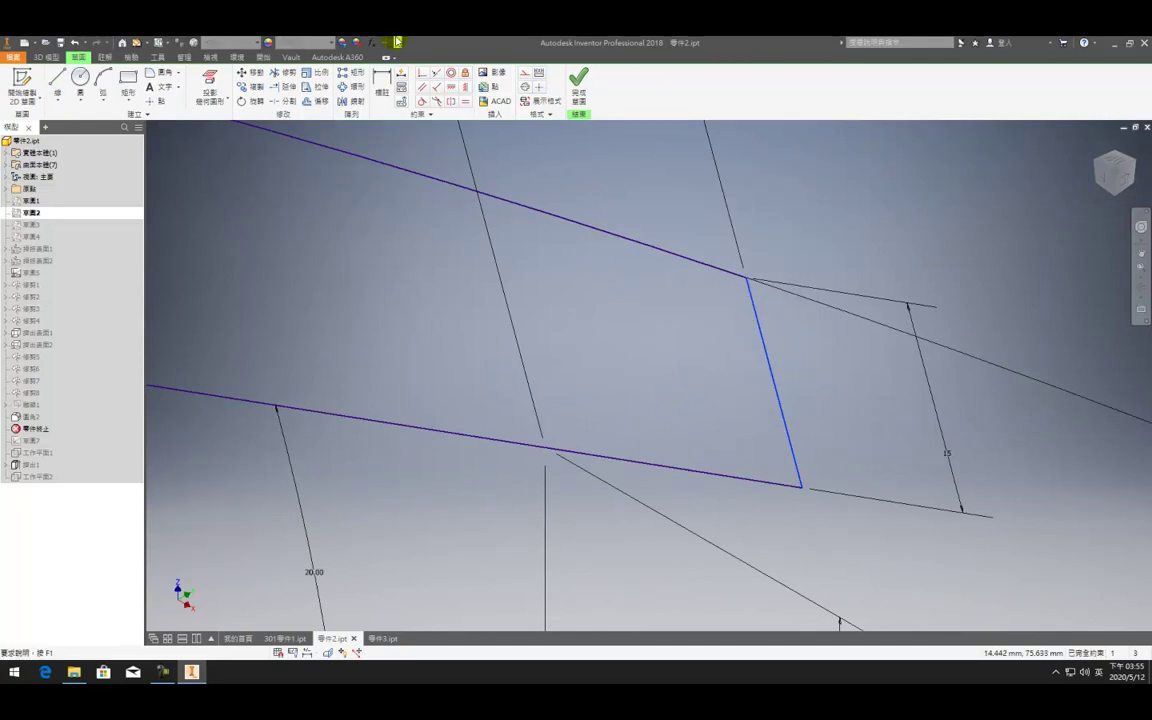
{"action": "left_click", "coordinate": [524, 72]}
{"action": "left_click", "coordinate": [583, 80]}
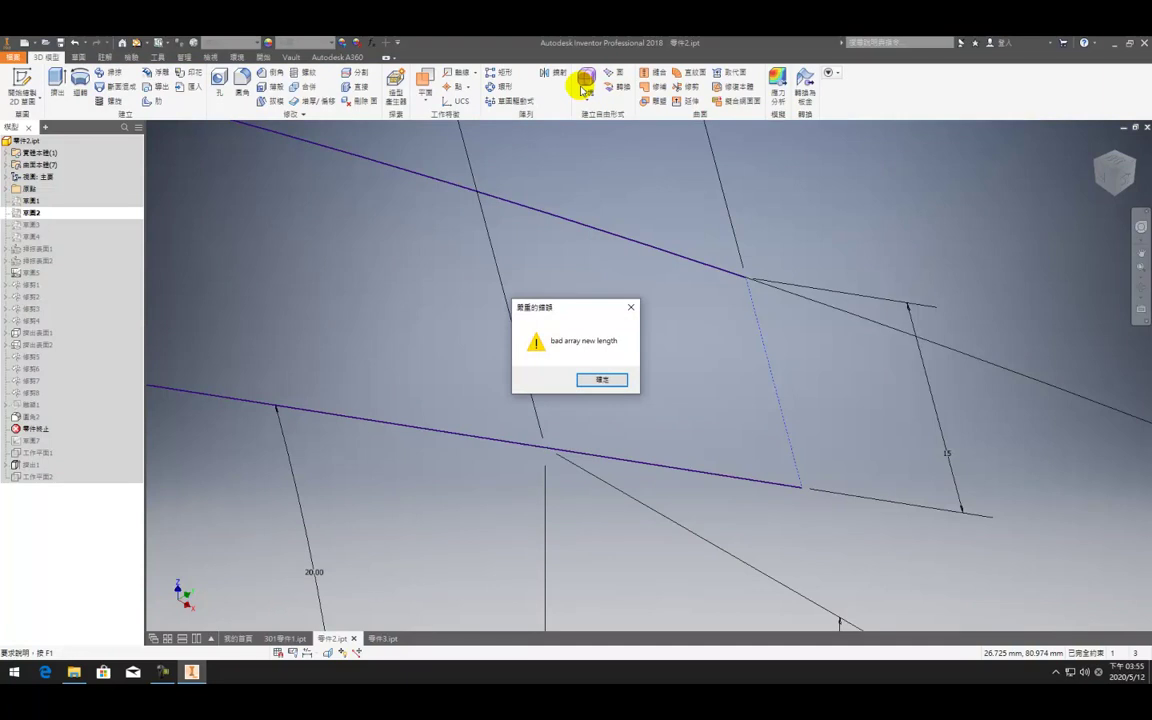
{"action": "key", "text": "Return"}
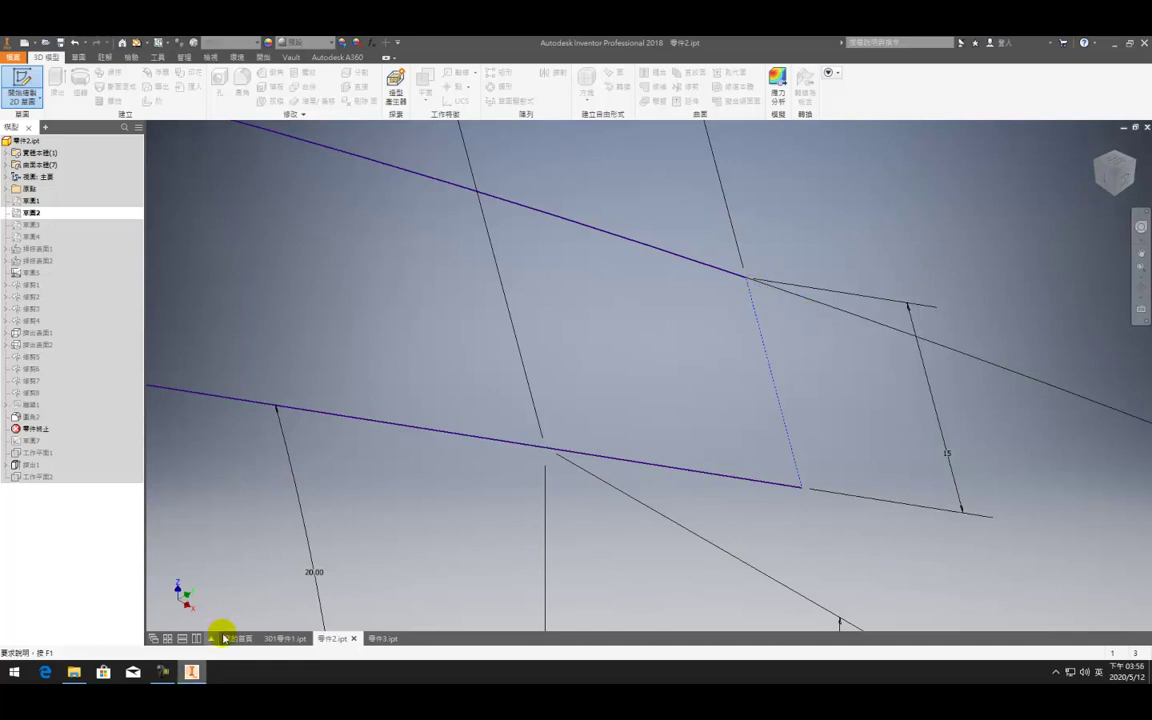
Switch to 零件3.ipt and back, and close 零件2.ipt, answering its closing prompt
{"action": "left_click", "coordinate": [378, 638]}
{"action": "left_click", "coordinate": [337, 638]}
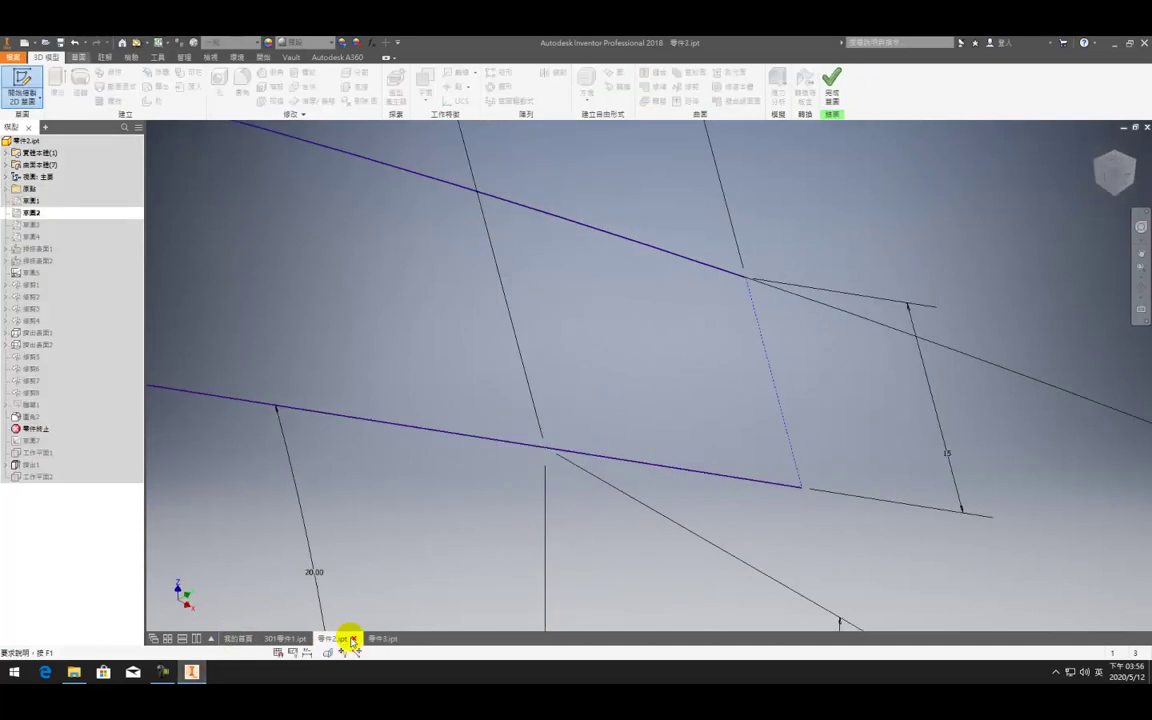
{"action": "left_click", "coordinate": [353, 638]}
{"action": "left_click", "coordinate": [508, 375]}
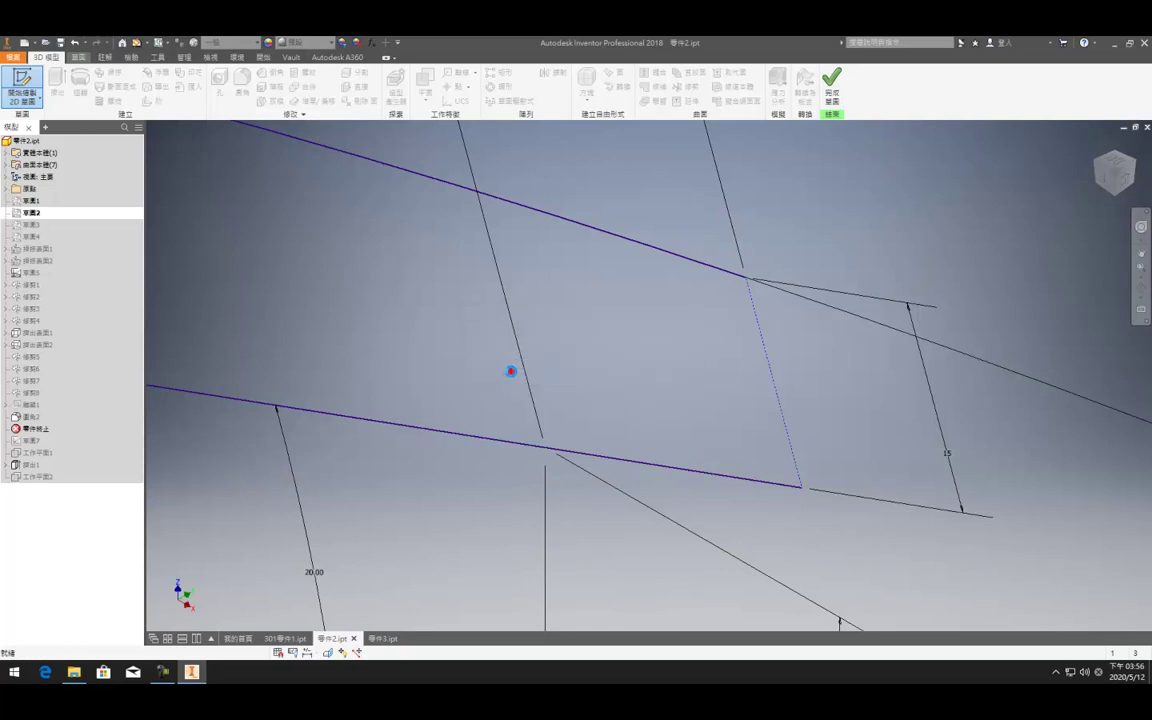